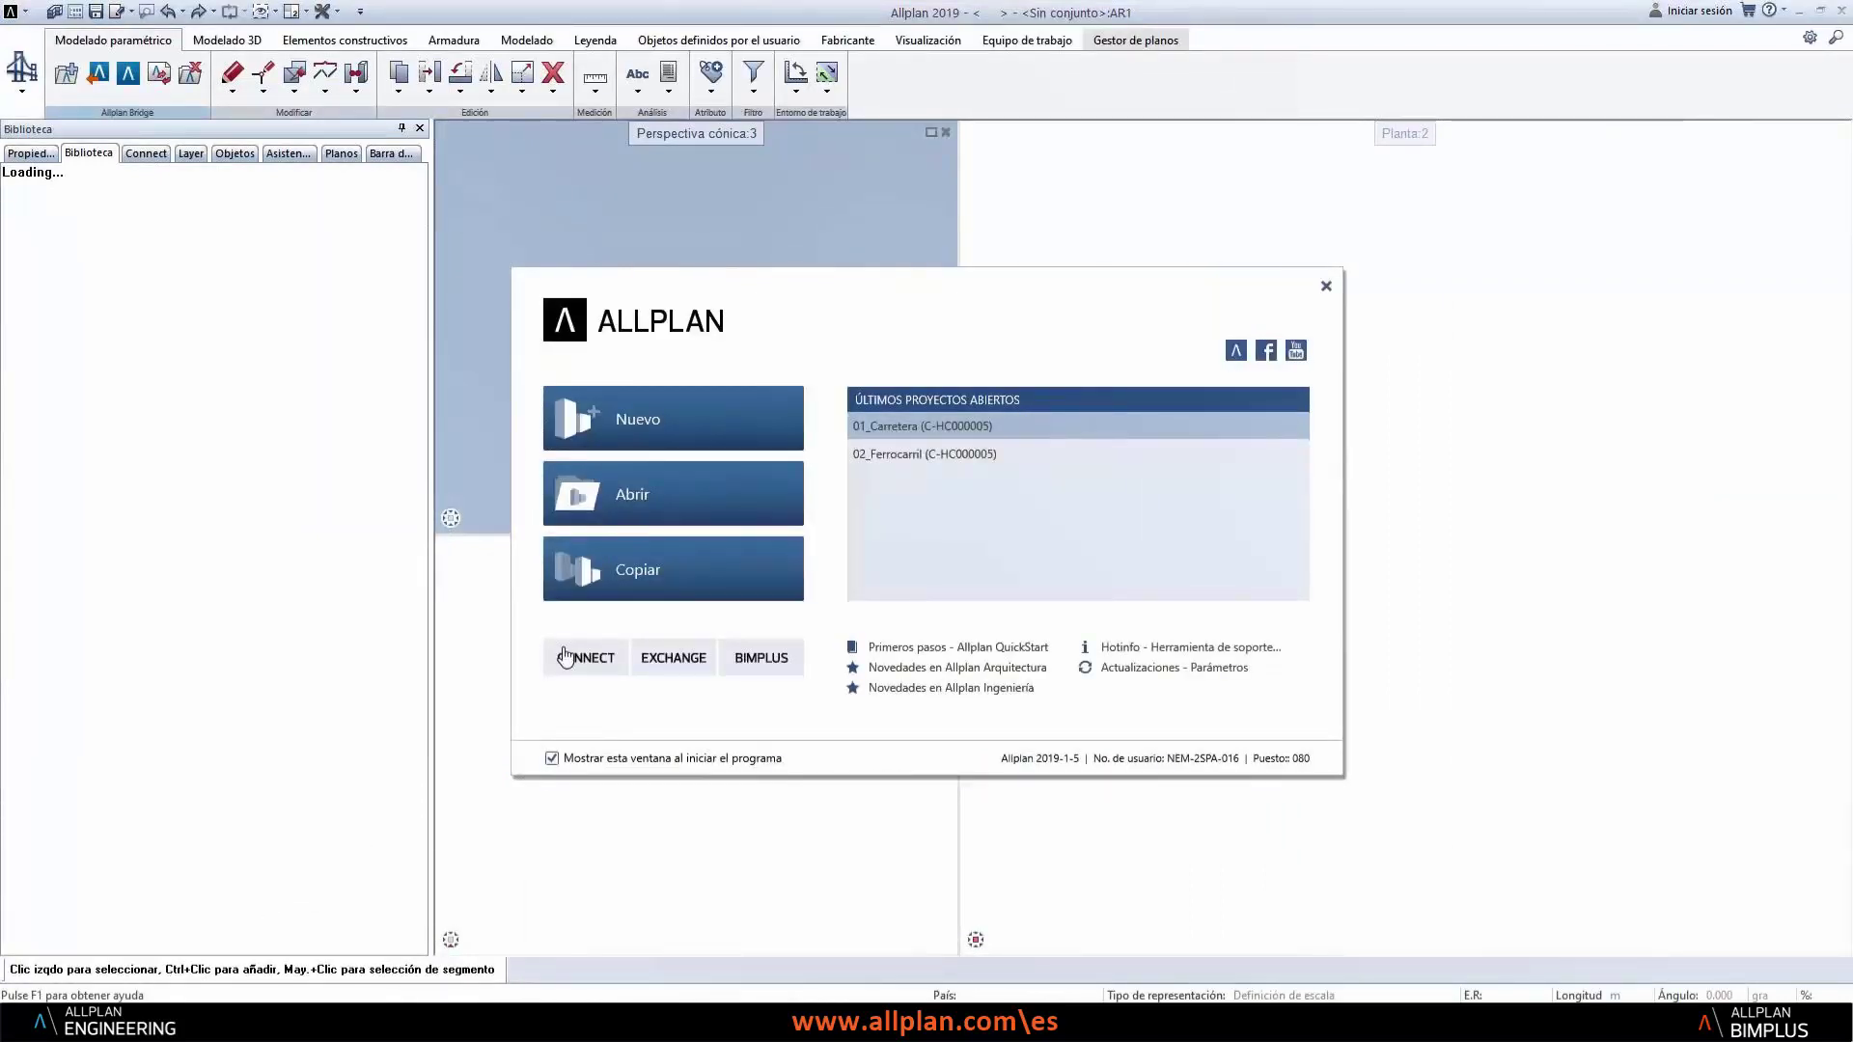
- Open the project 01_Carretera from the list of available projects
left_click(610, 483)
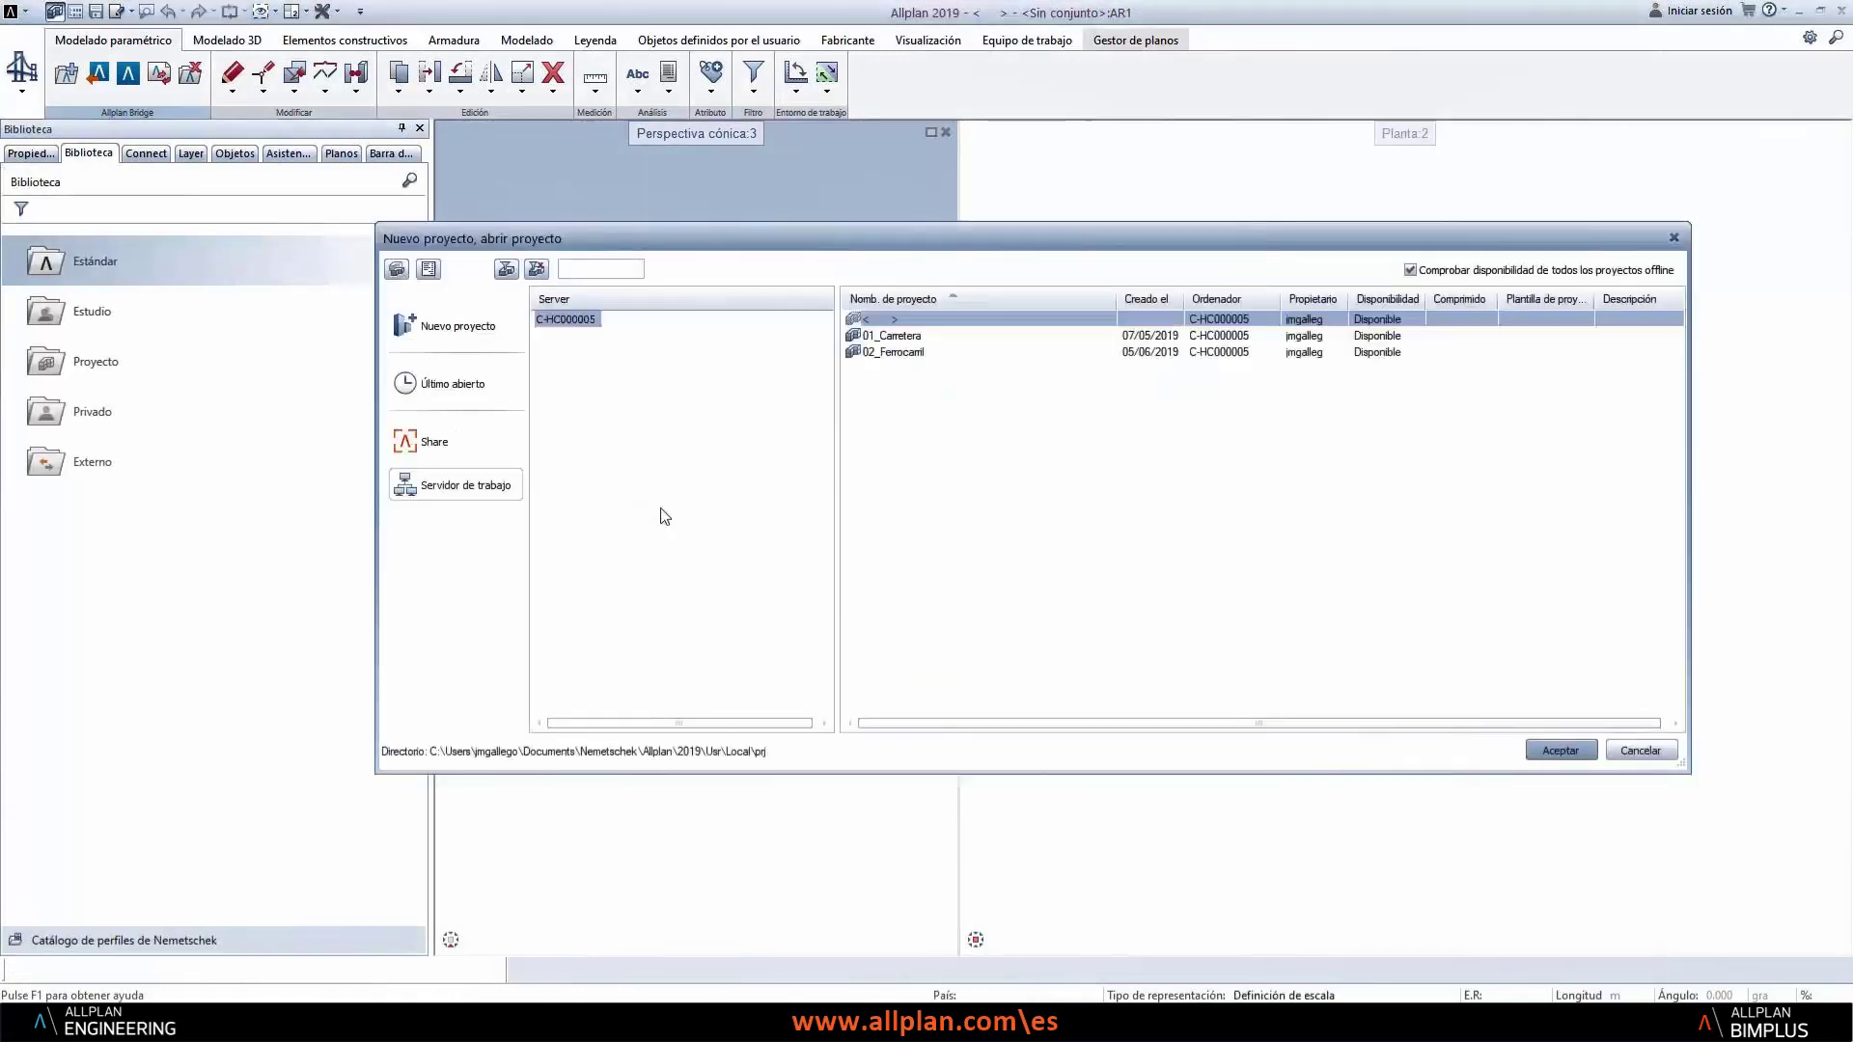
double_click(892, 341)
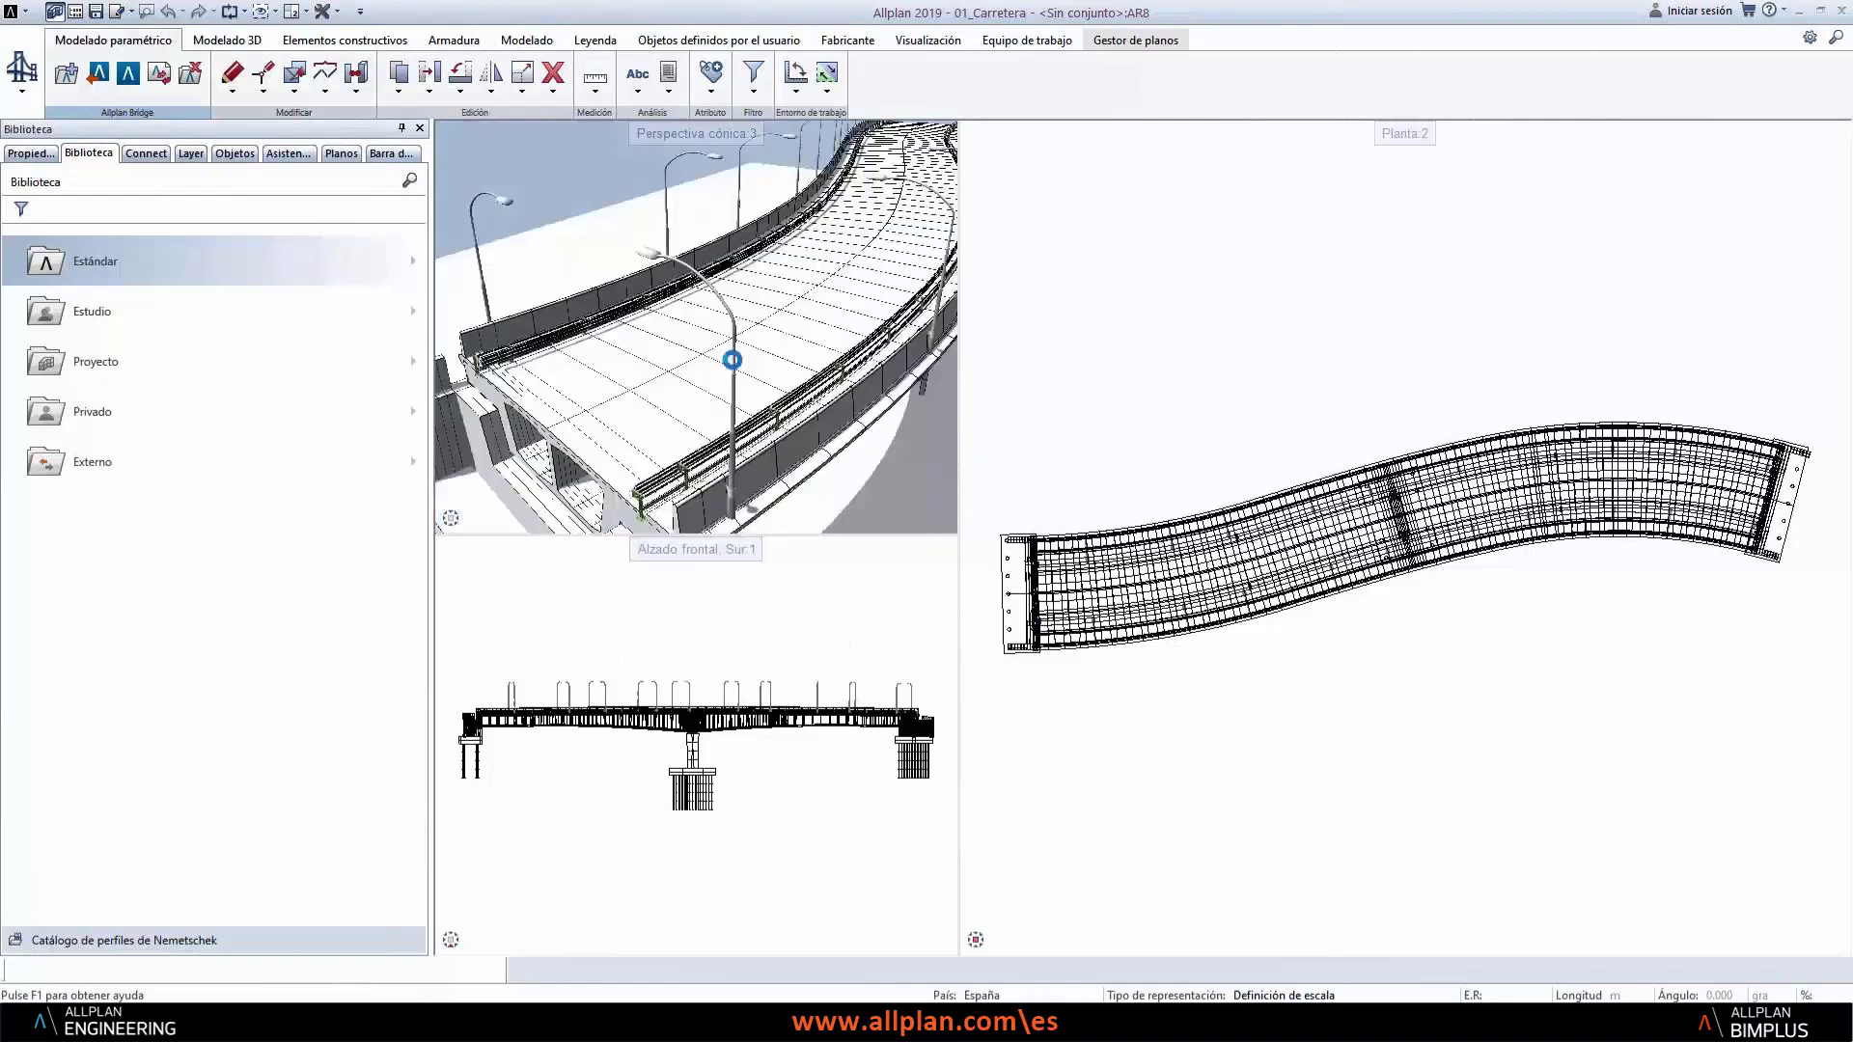
mouse_move(780, 474)
left_mouse_down("ctrl")
mouse_move(805, 362)
mouse_move(738, 350)
mouse_move(834, 356)
left_mouse_up("ctrl")
middle_click_drag(762, 307, 713, 316)
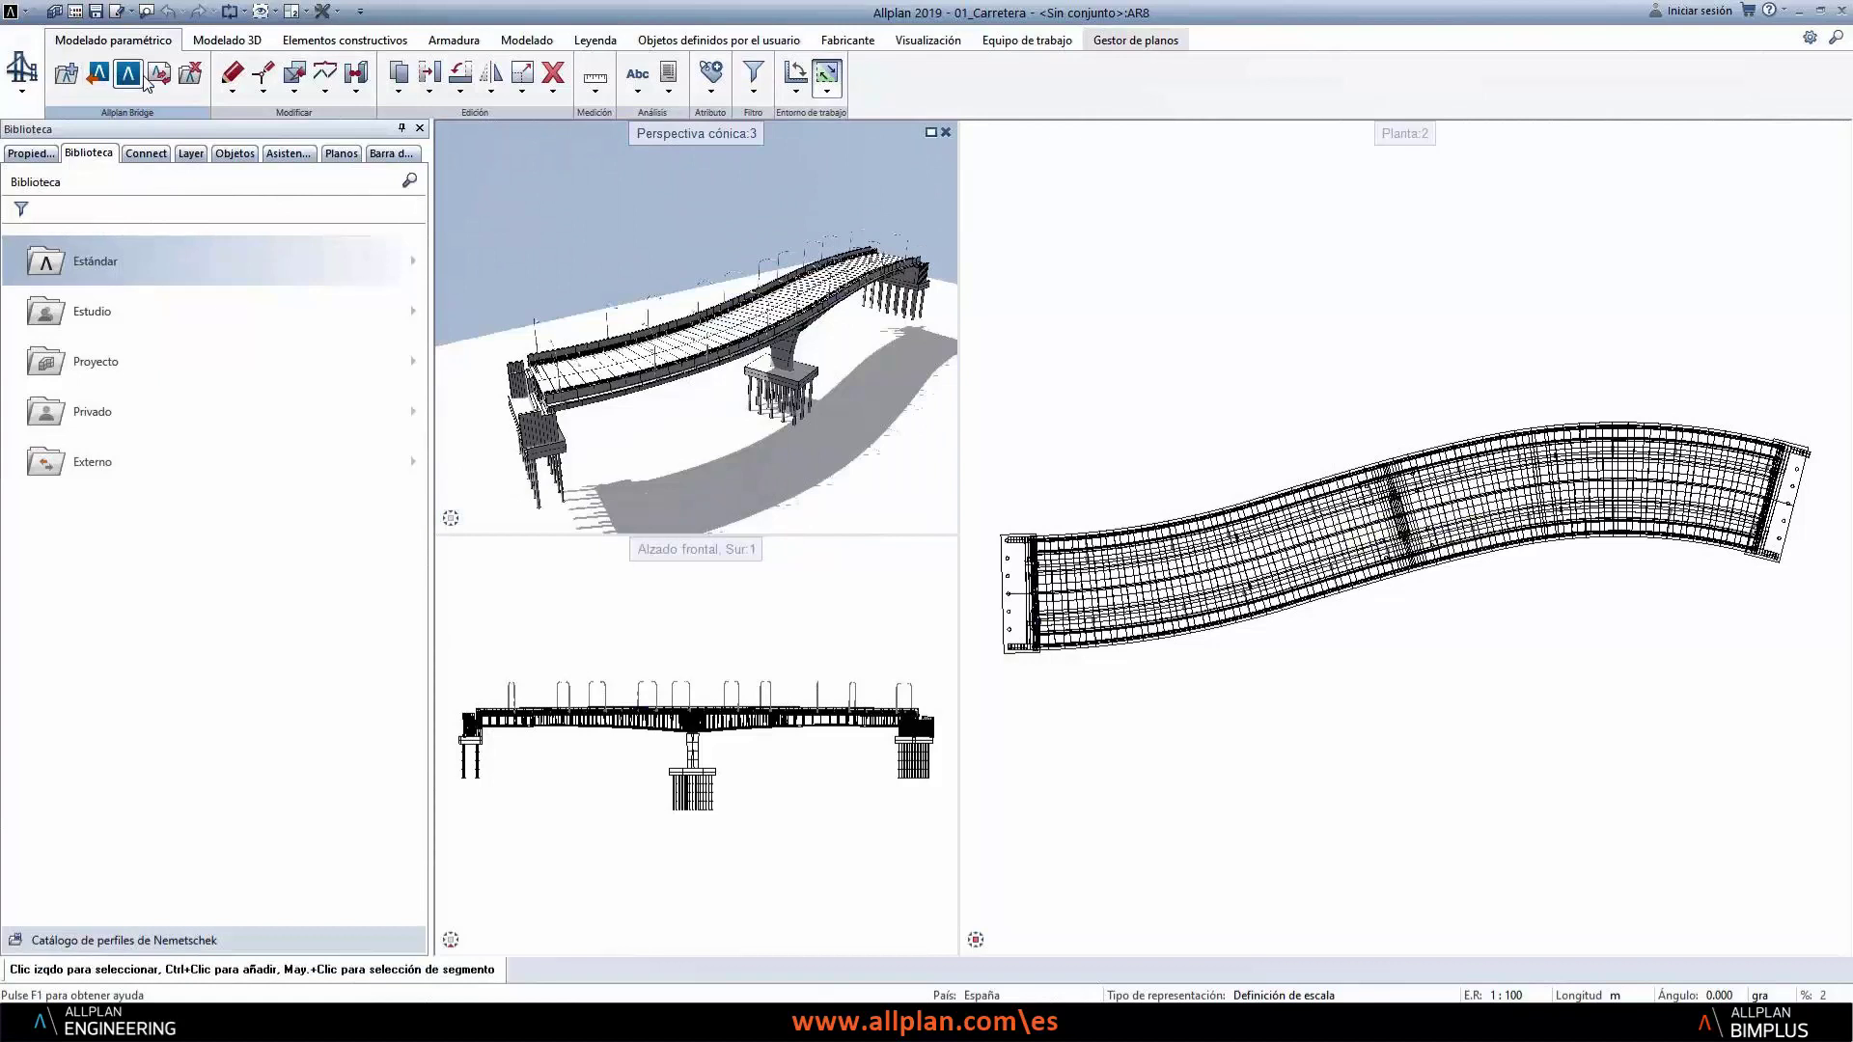
- Review the building structure of 01_Carretera down to the Tendons drawing files, then close it
left_click(76, 14)
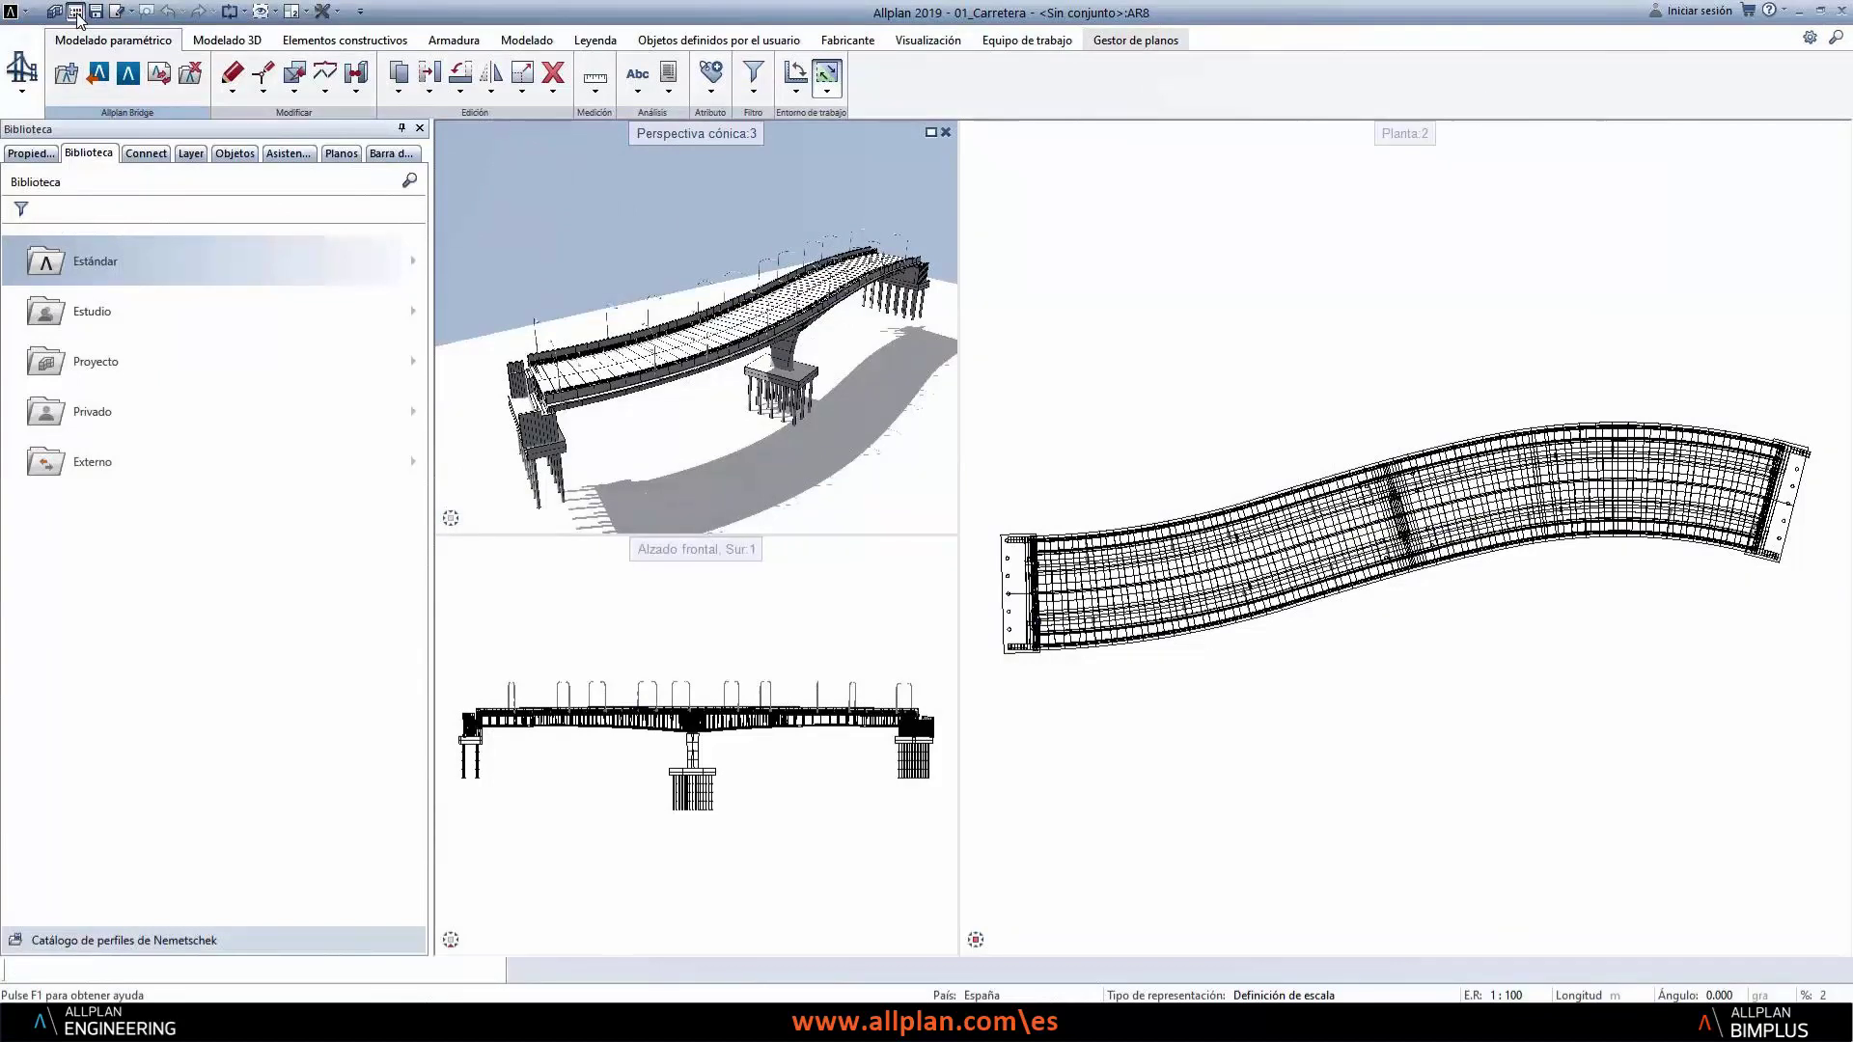
left_click(266, 204)
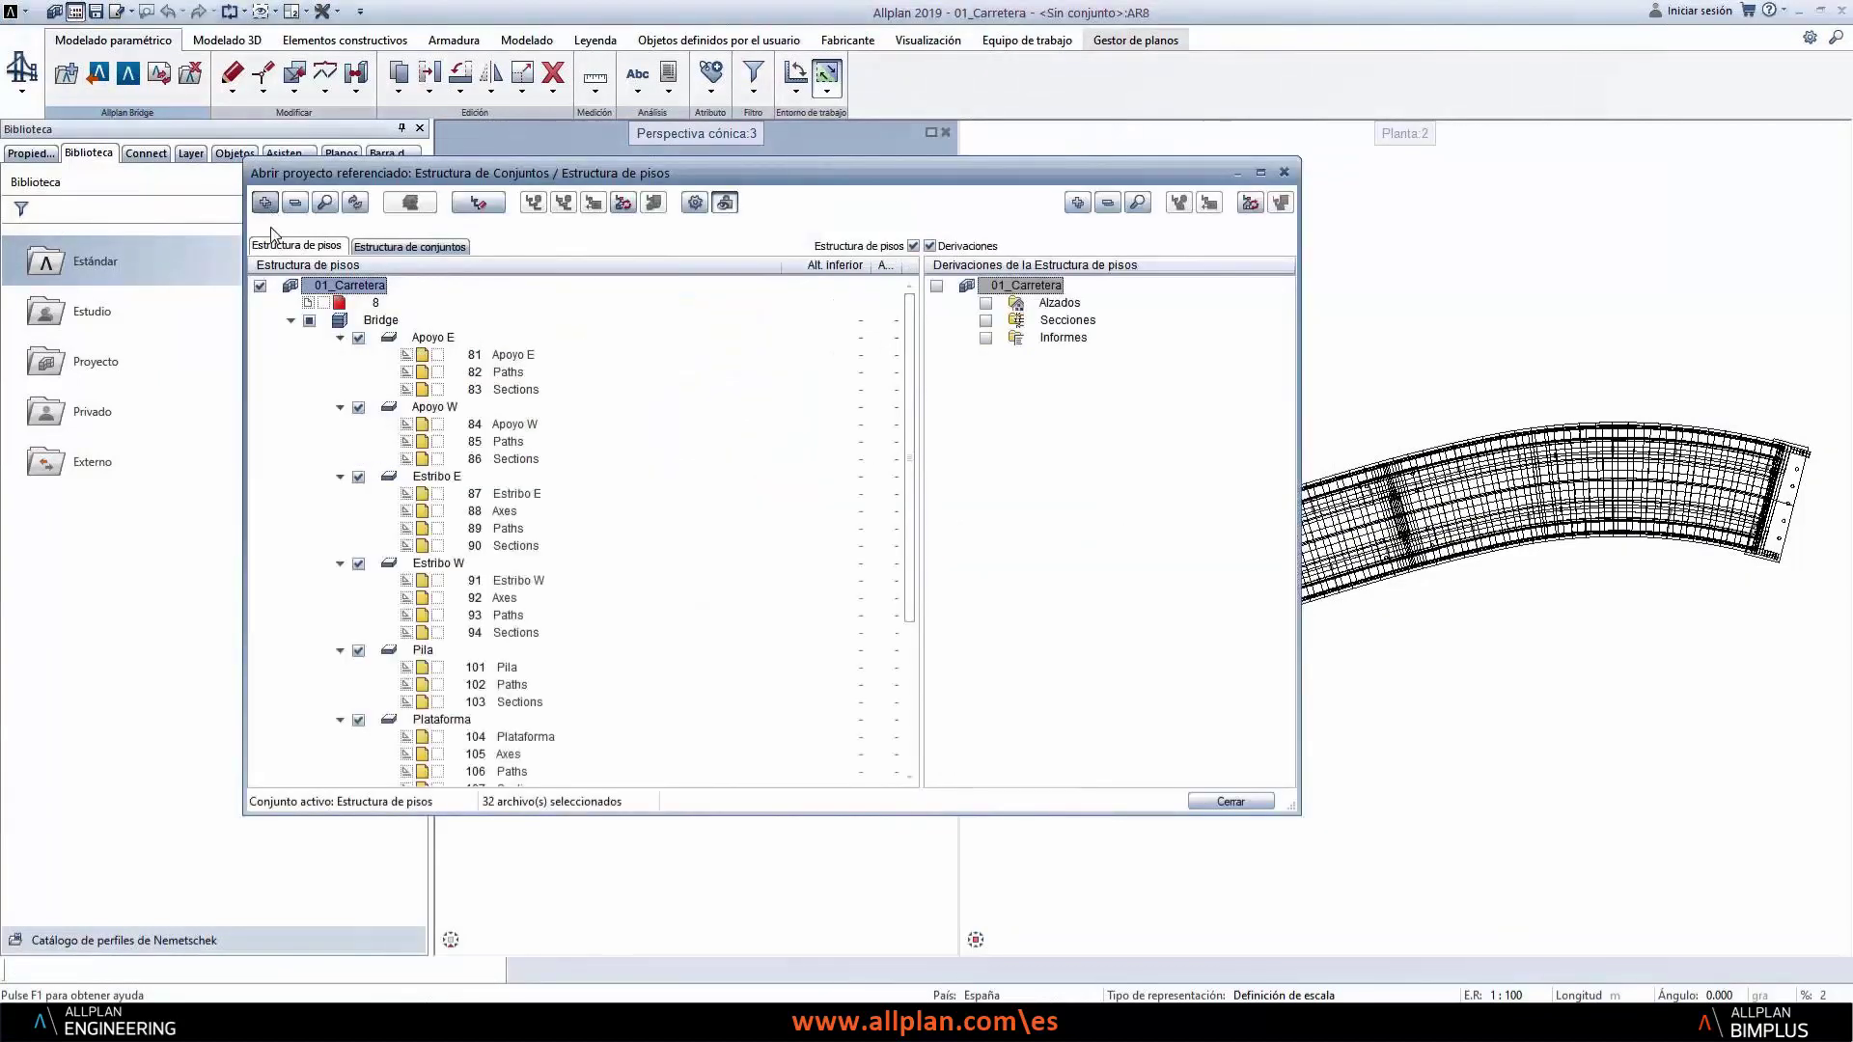
left_click_drag(649, 174, 849, 517)
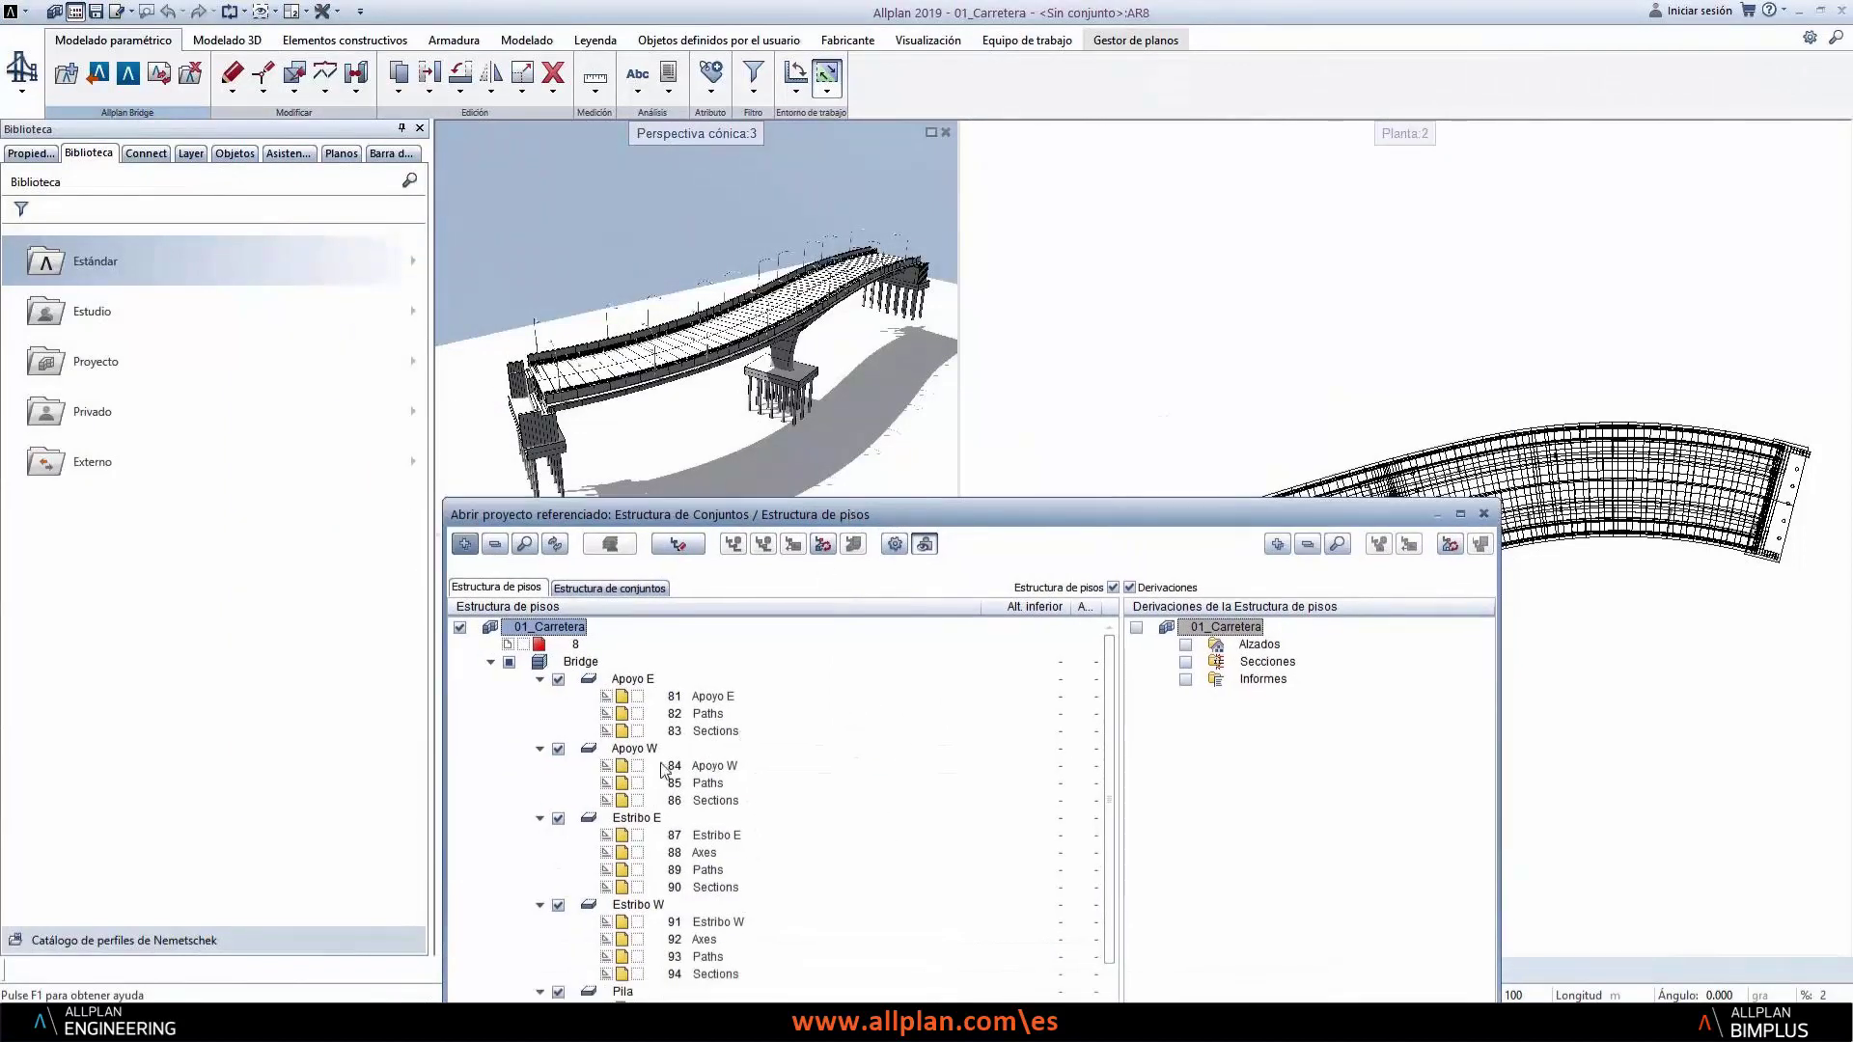
scroll(663, 769, "down", 4)
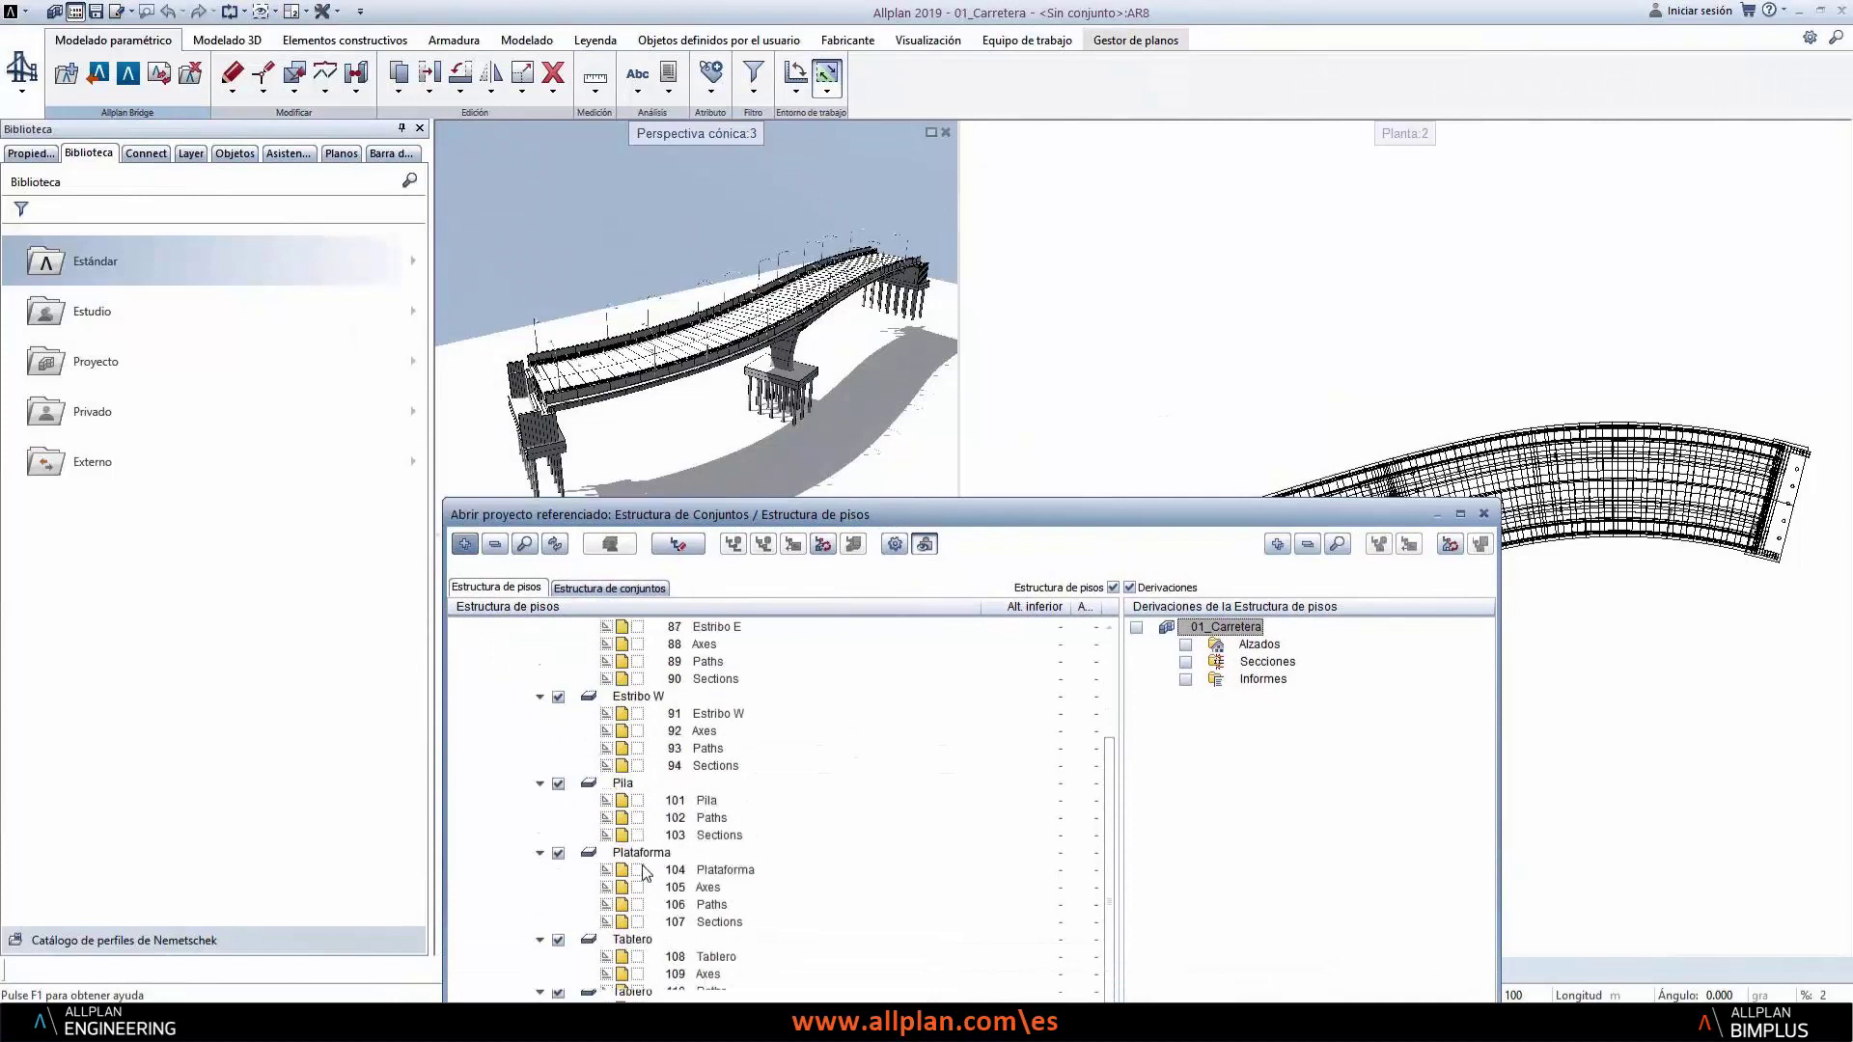
scroll(645, 873, "down", 1)
left_click_drag(1092, 515, 1103, 226)
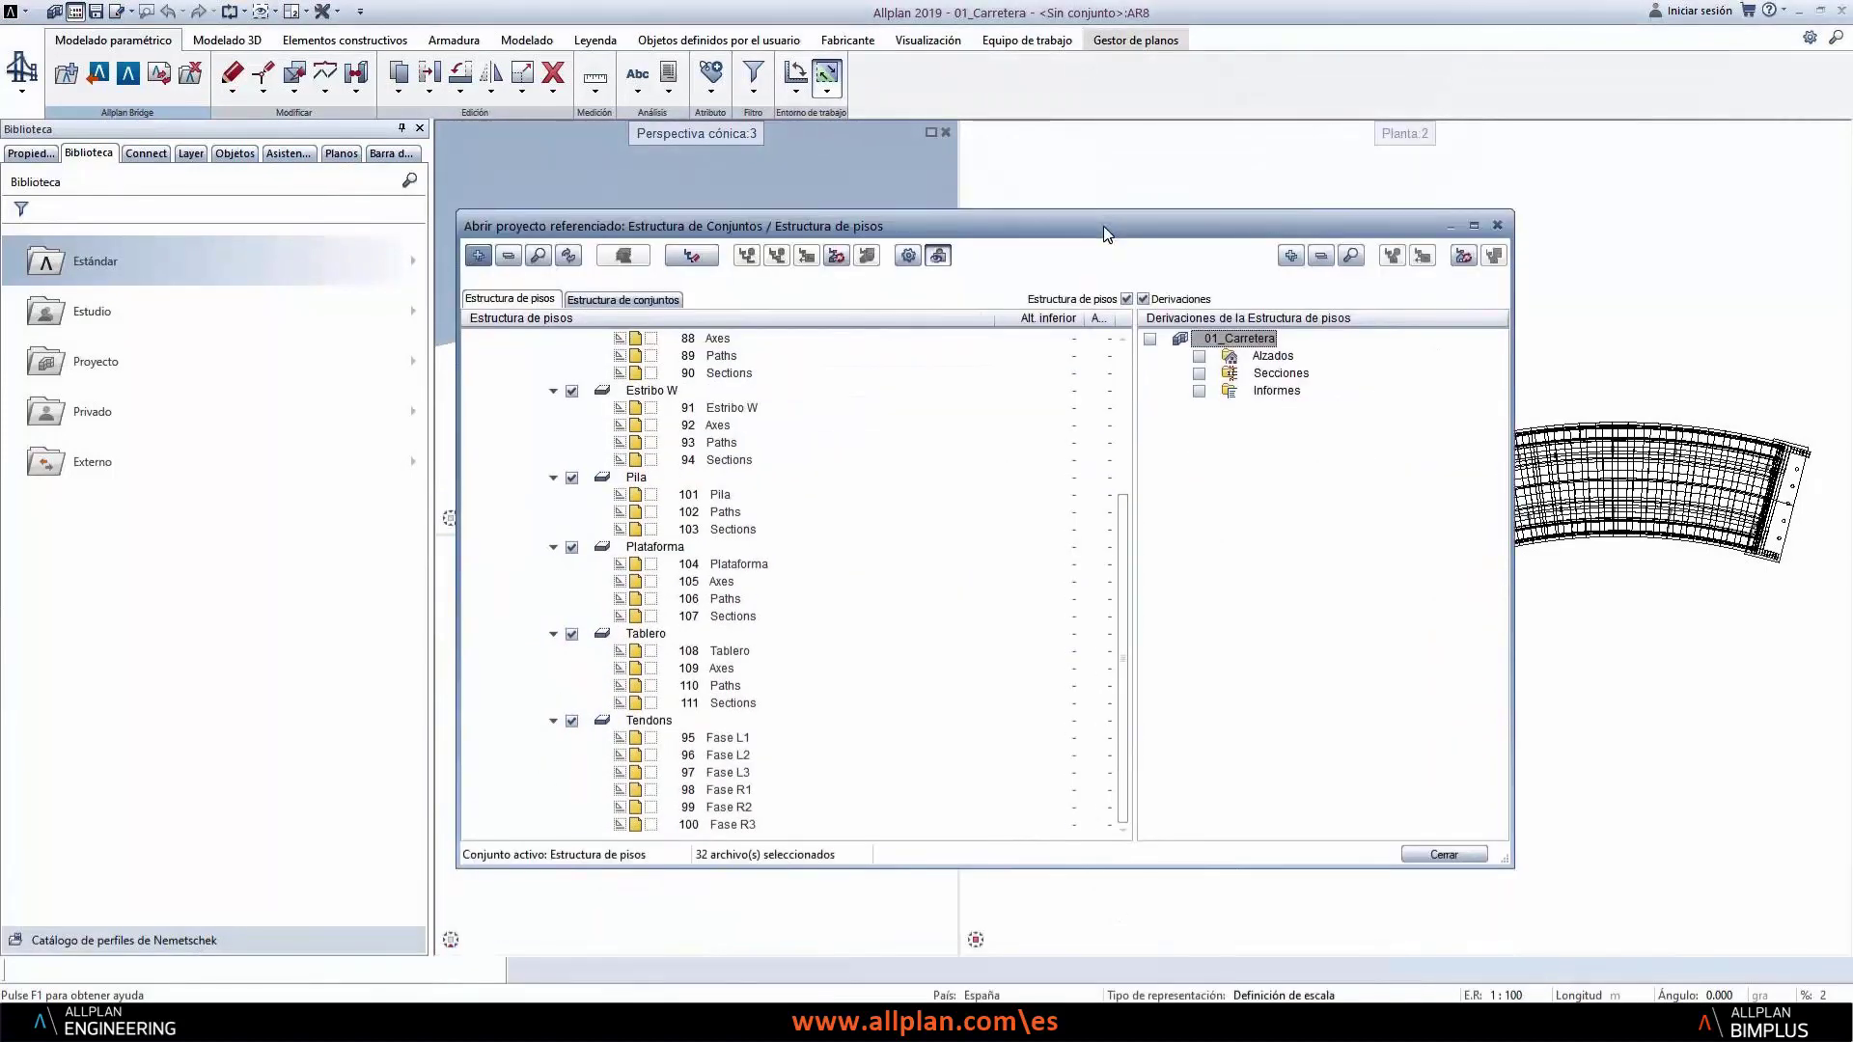
left_click(1498, 226)
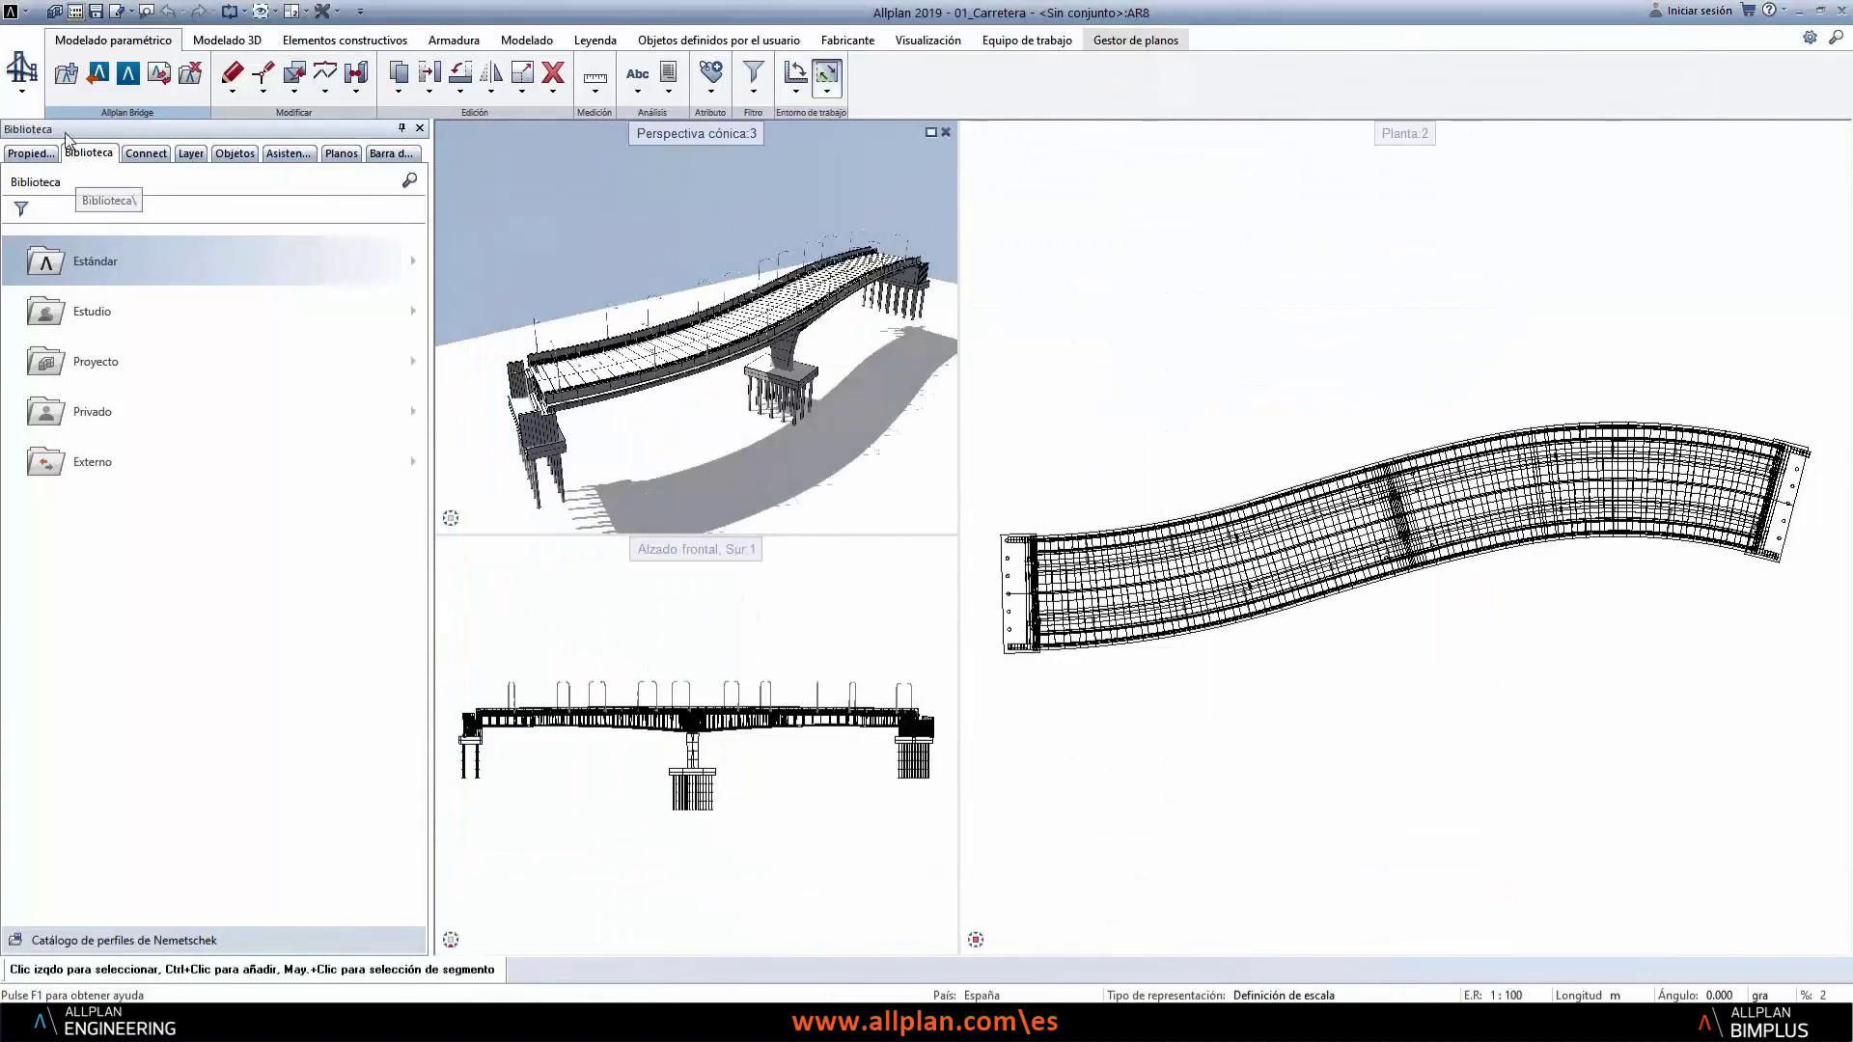
- Open the road bridge's parametric model in Allplan Bridge
left_click(21, 75)
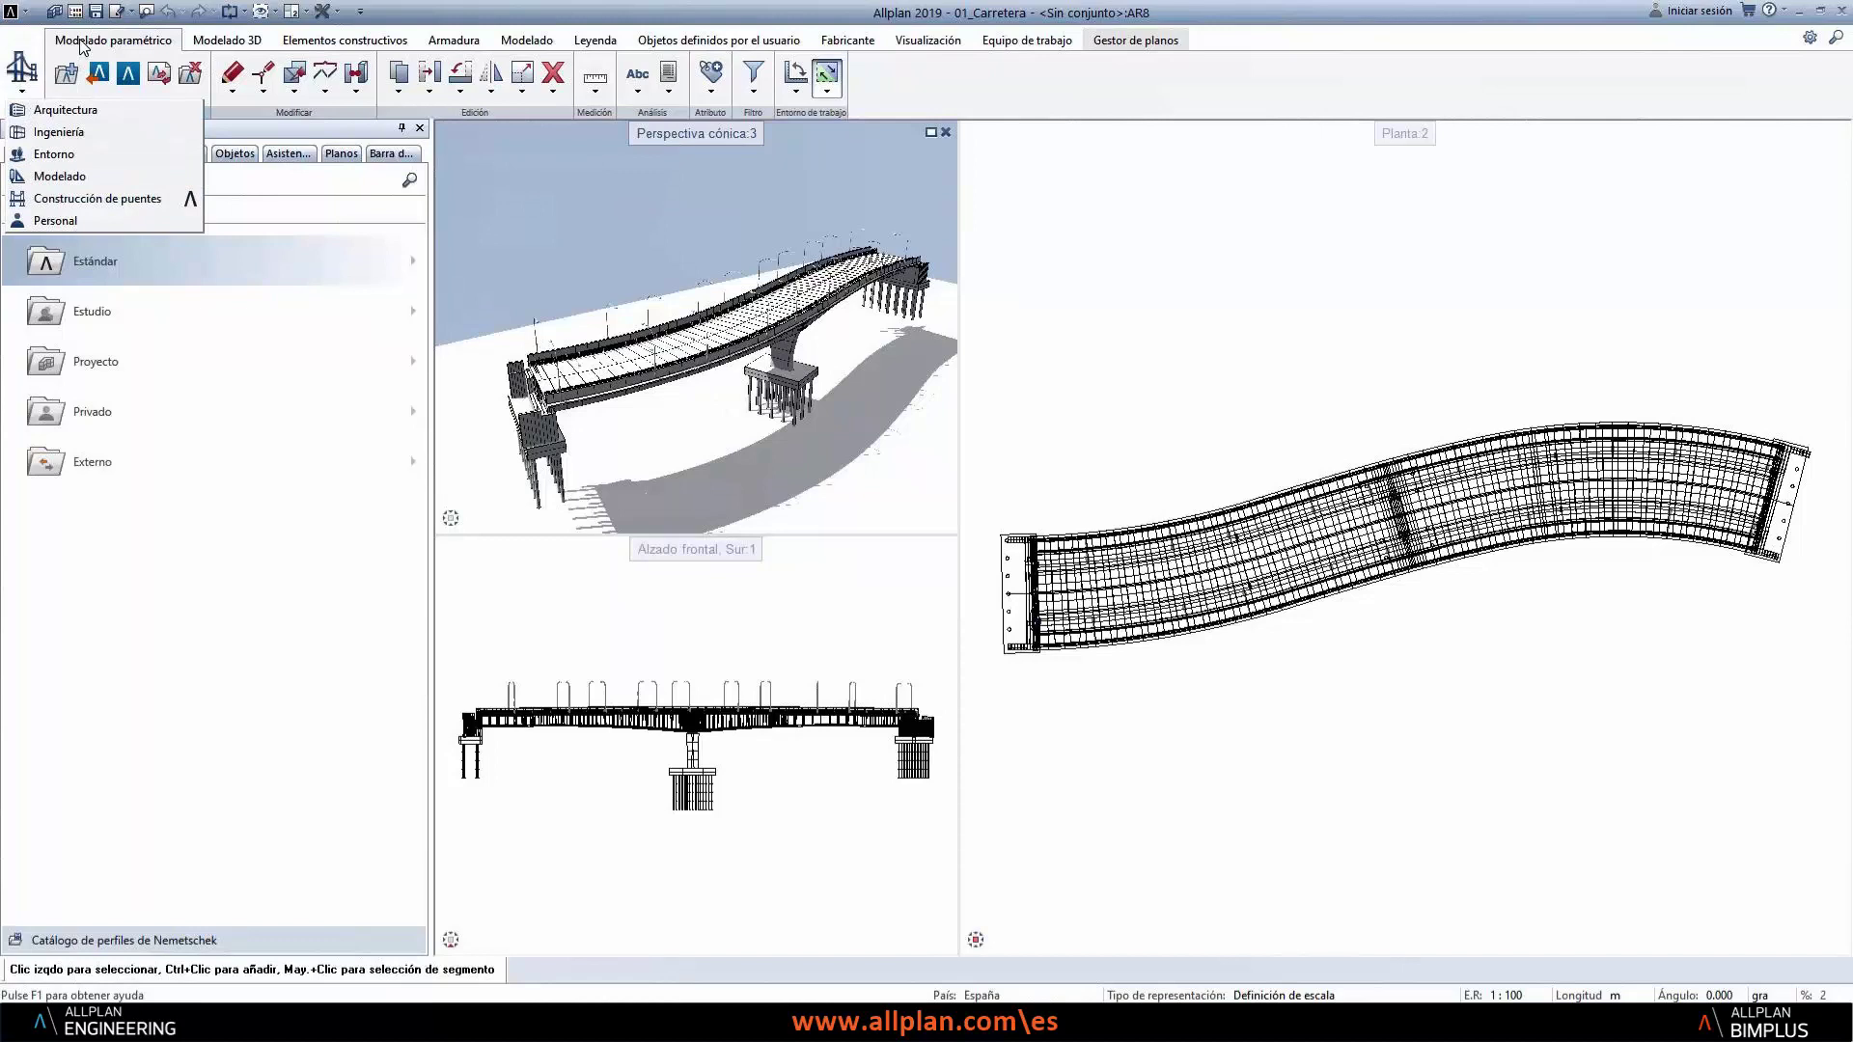
left_click(66, 80)
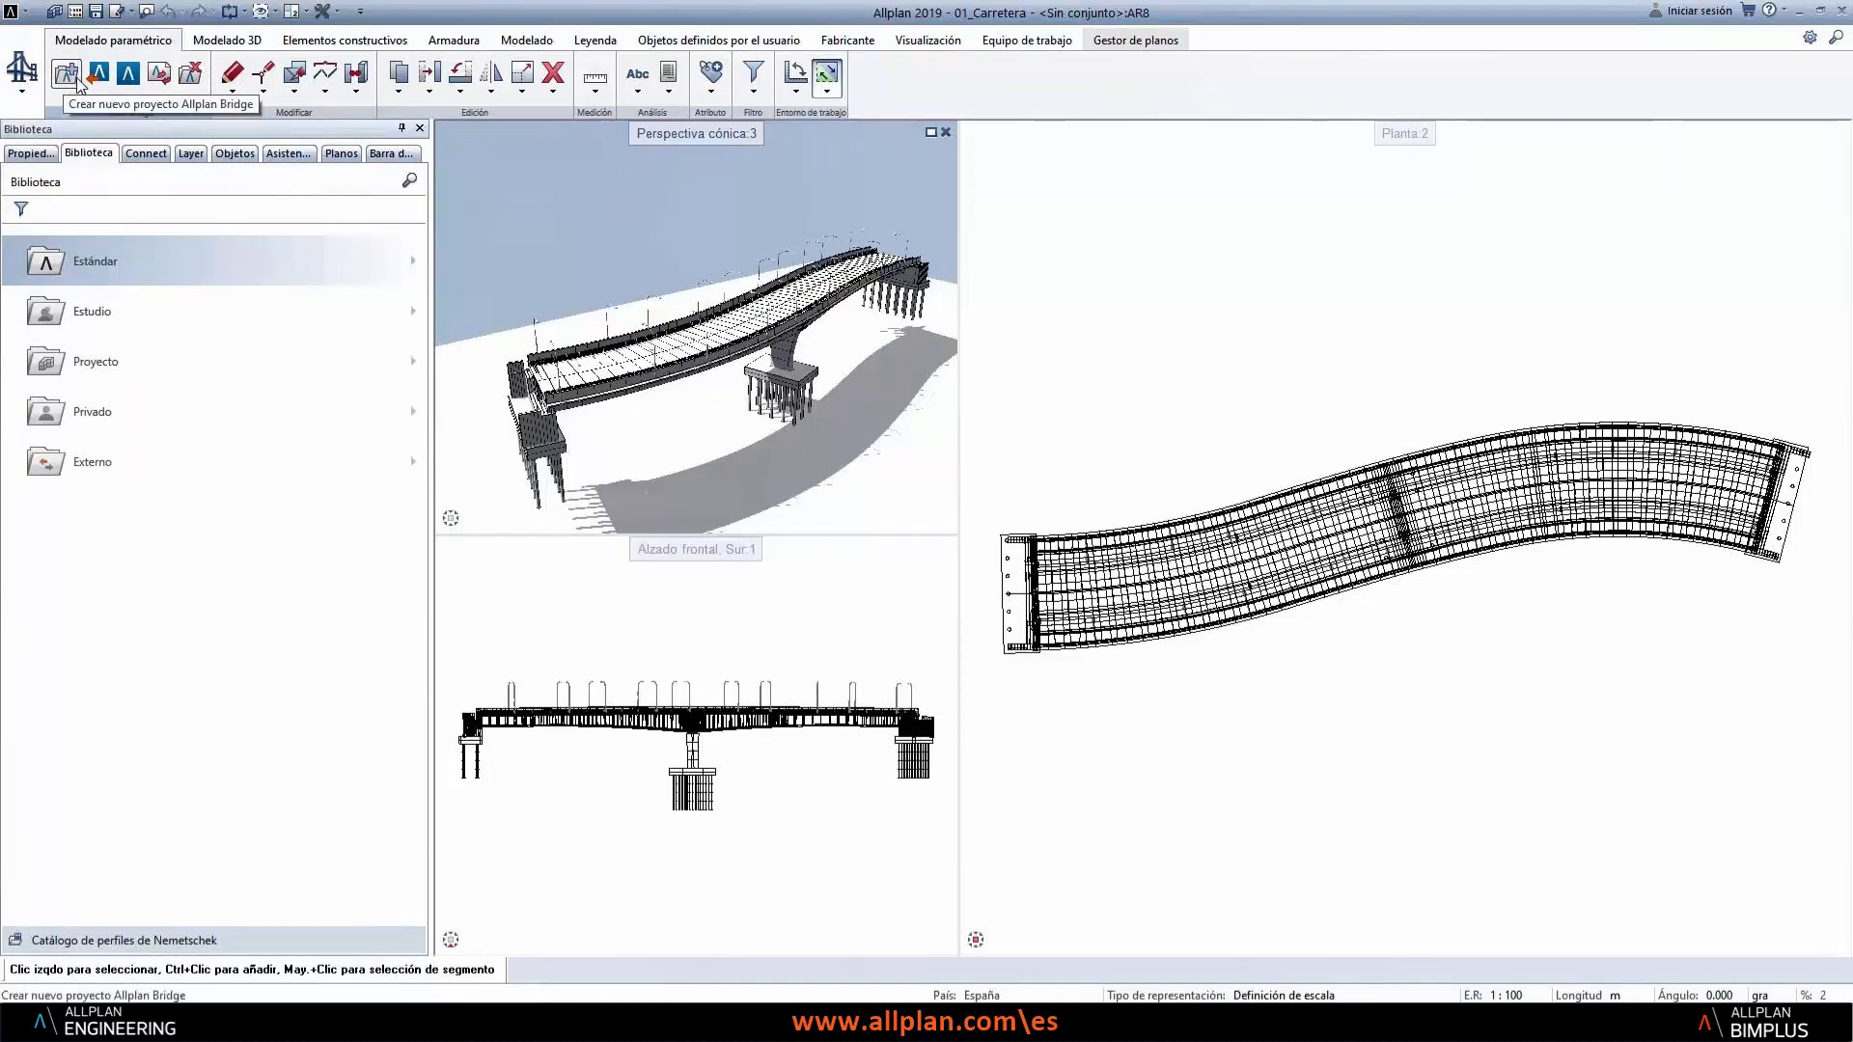
left_click(128, 73)
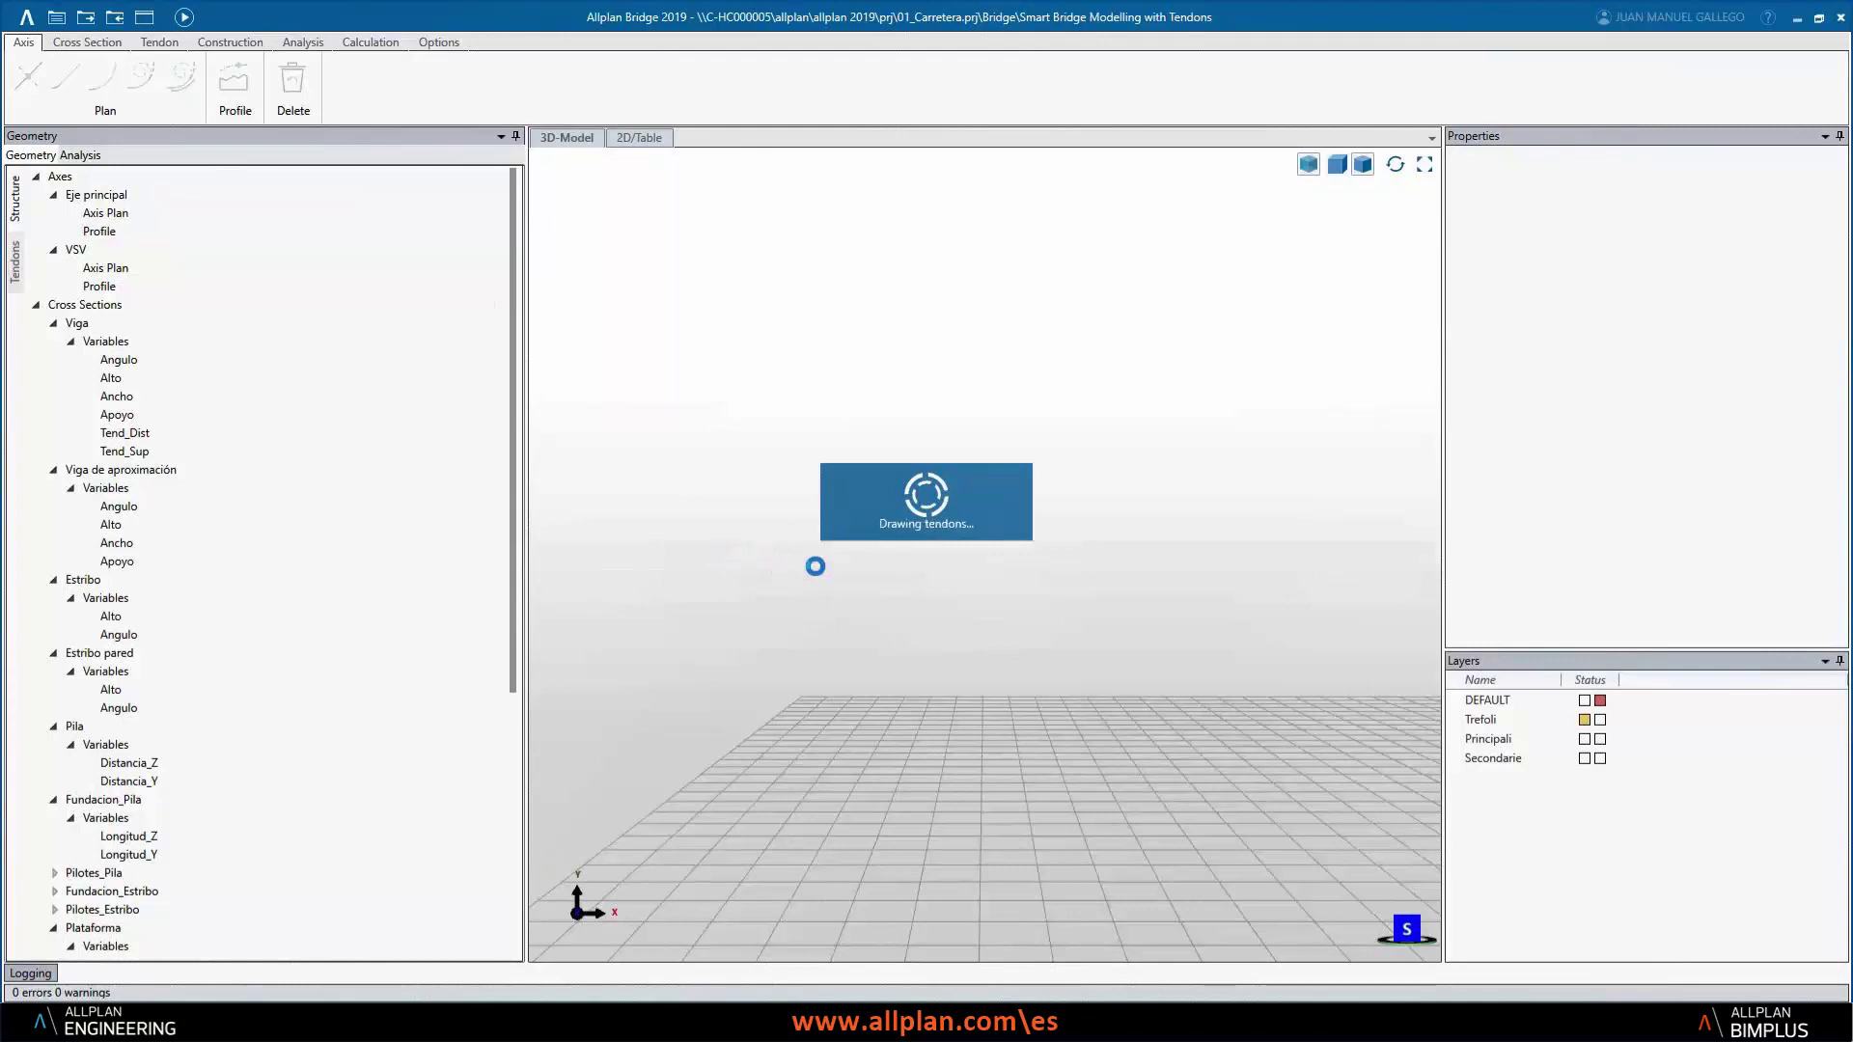
- Examine the parametric bridge model in 3D around the abutment, its piles and the end of the deck
left_click_drag(820, 546, 1020, 610)
scroll(1020, 610, "up", 5)
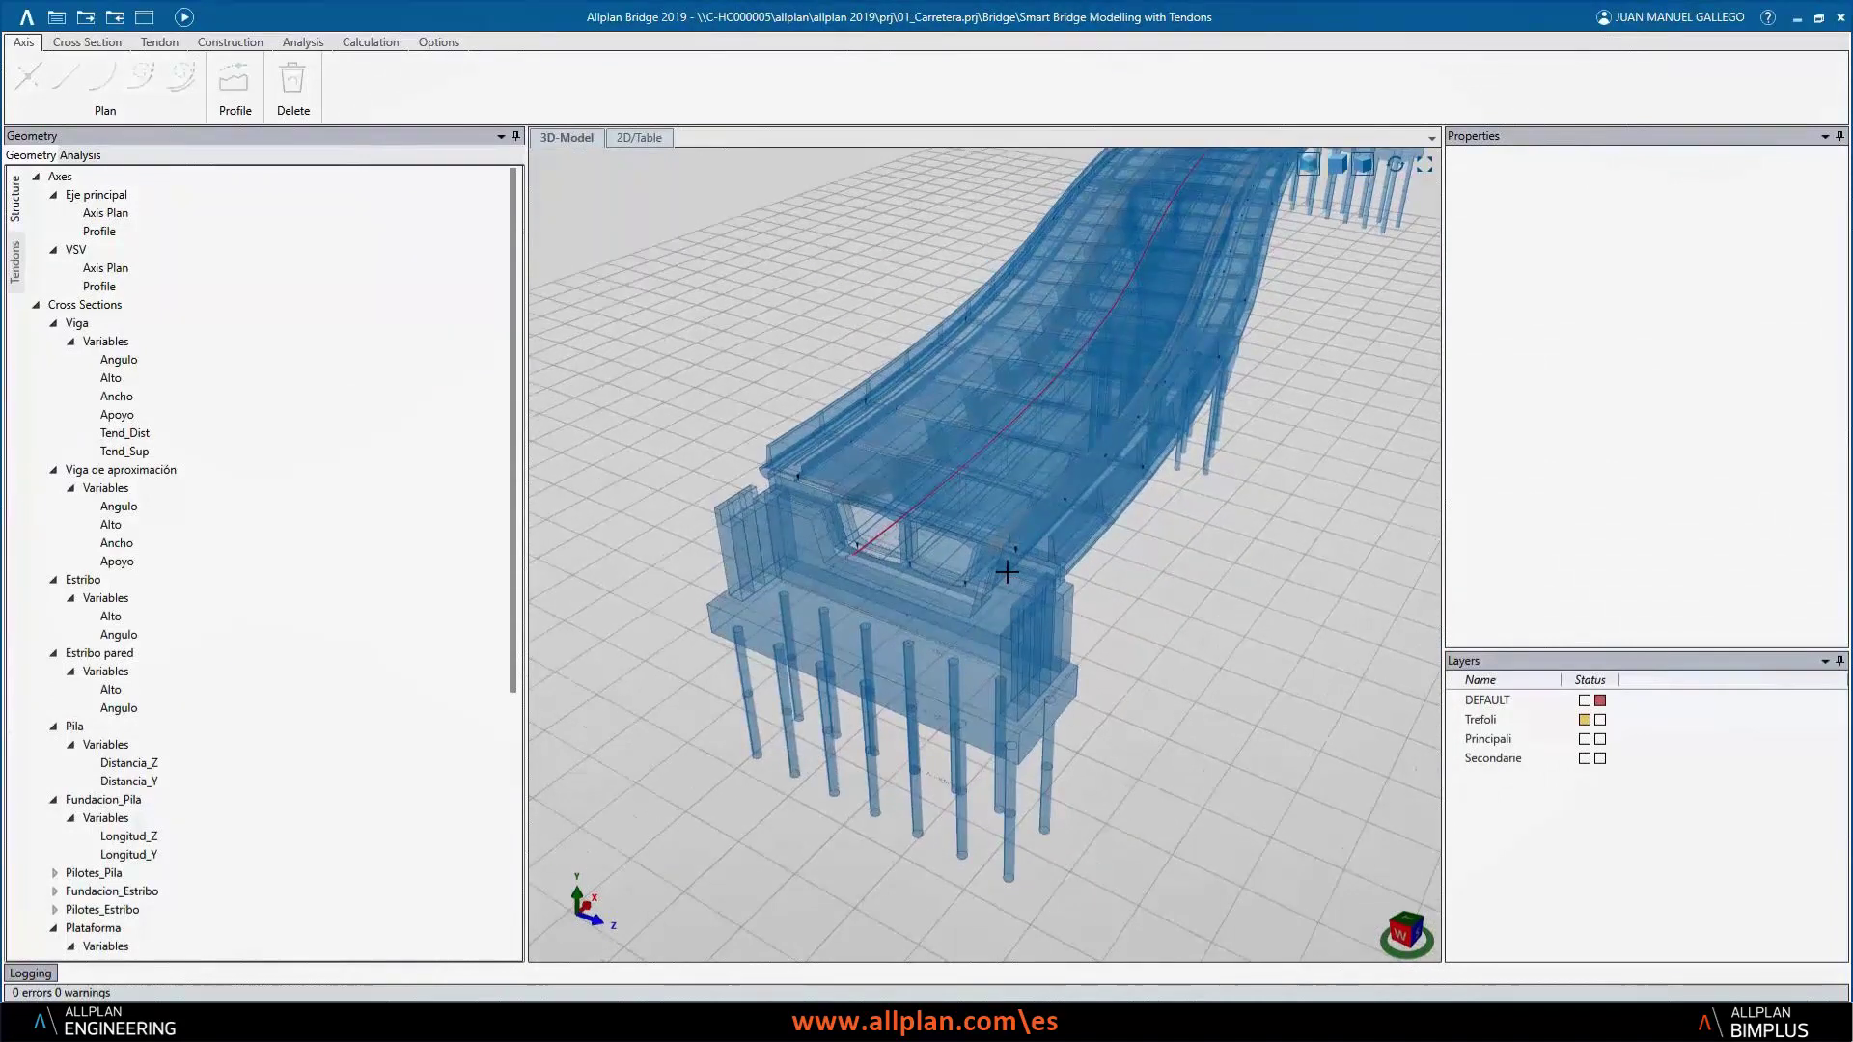
left_click_drag(1116, 587, 1171, 599)
scroll(1022, 550, "up", 8)
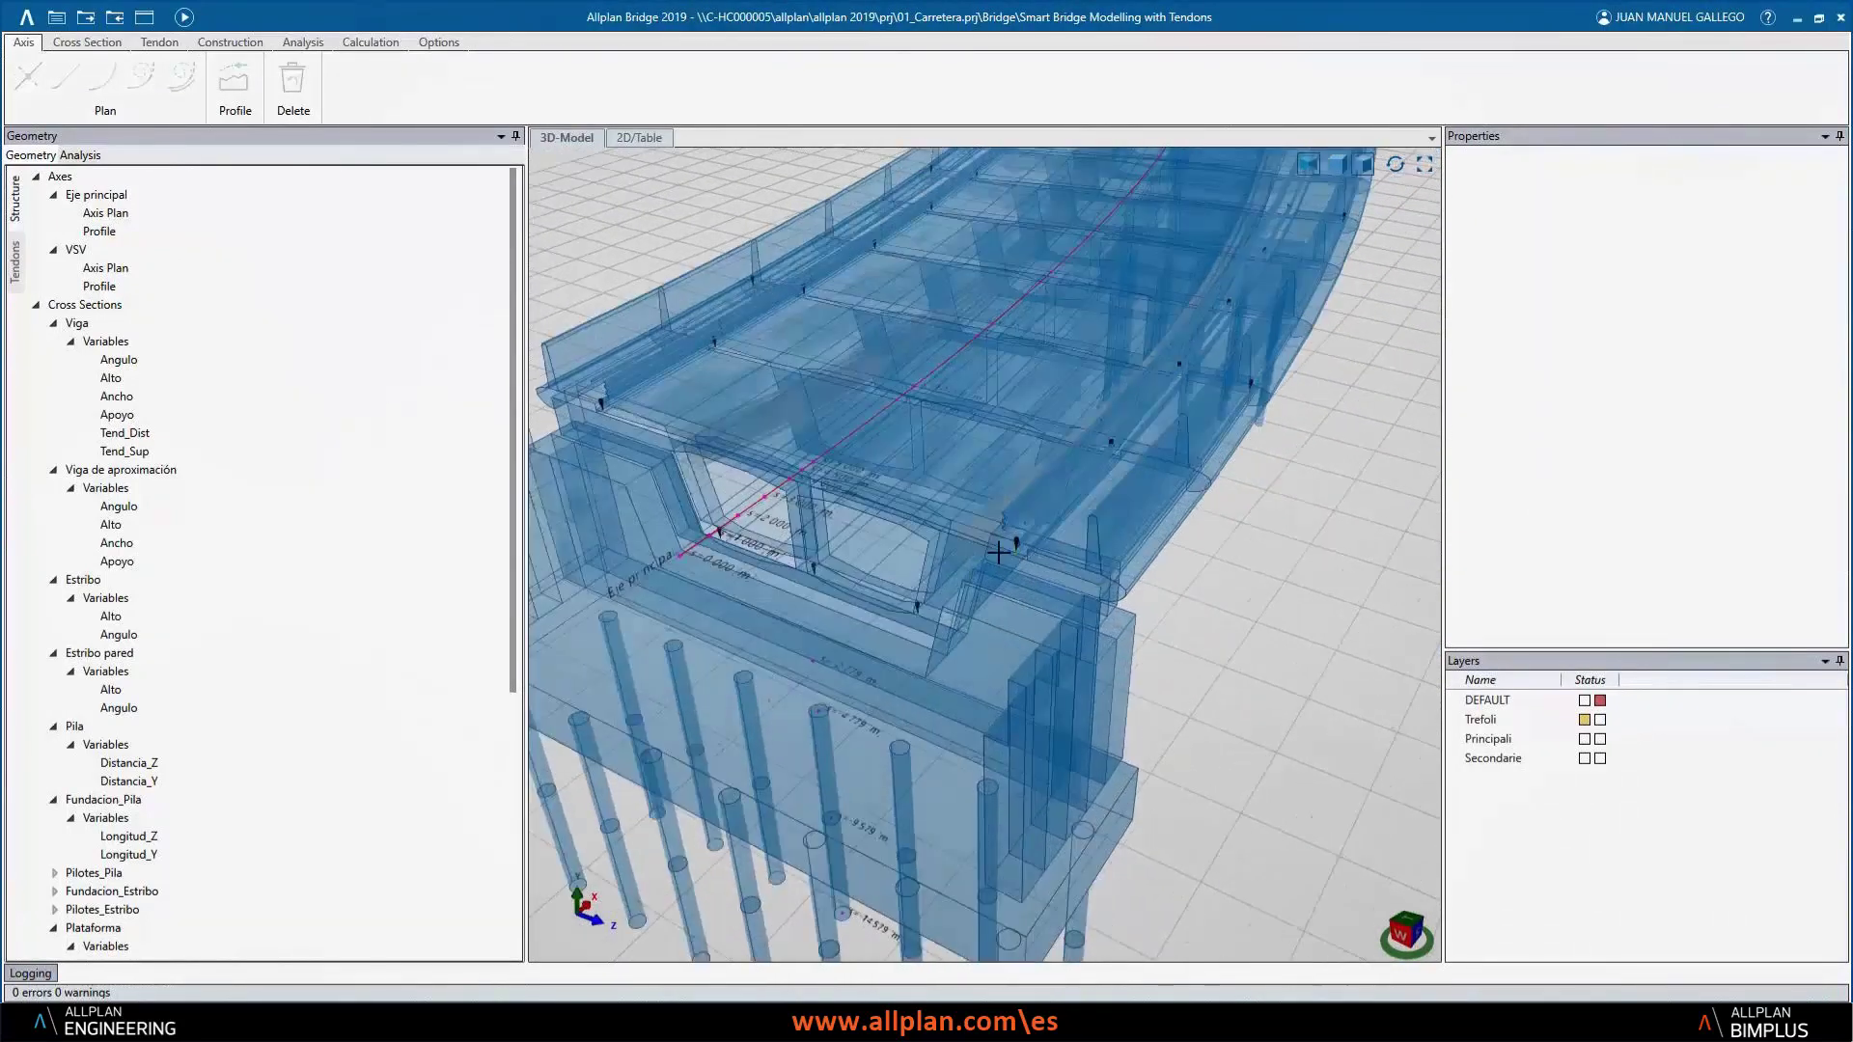
scroll(1018, 549, "up", 4)
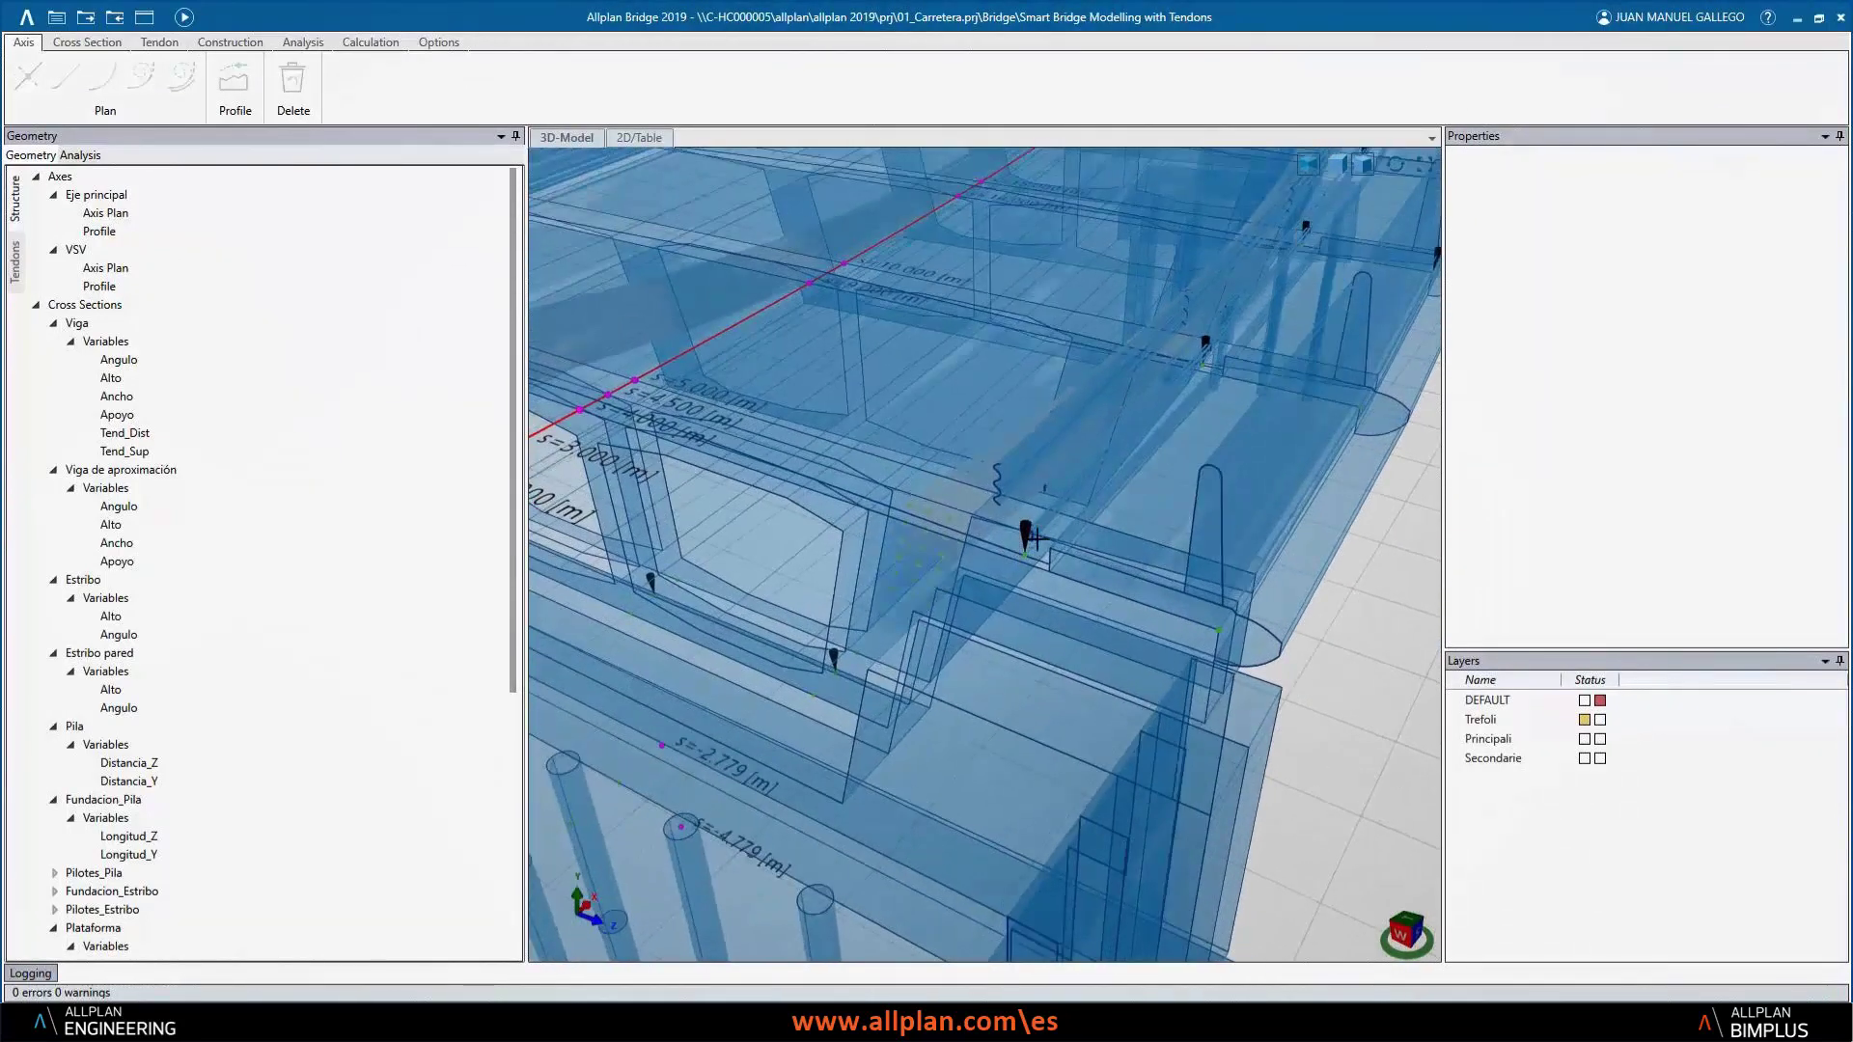
scroll(1029, 536, "down", 10)
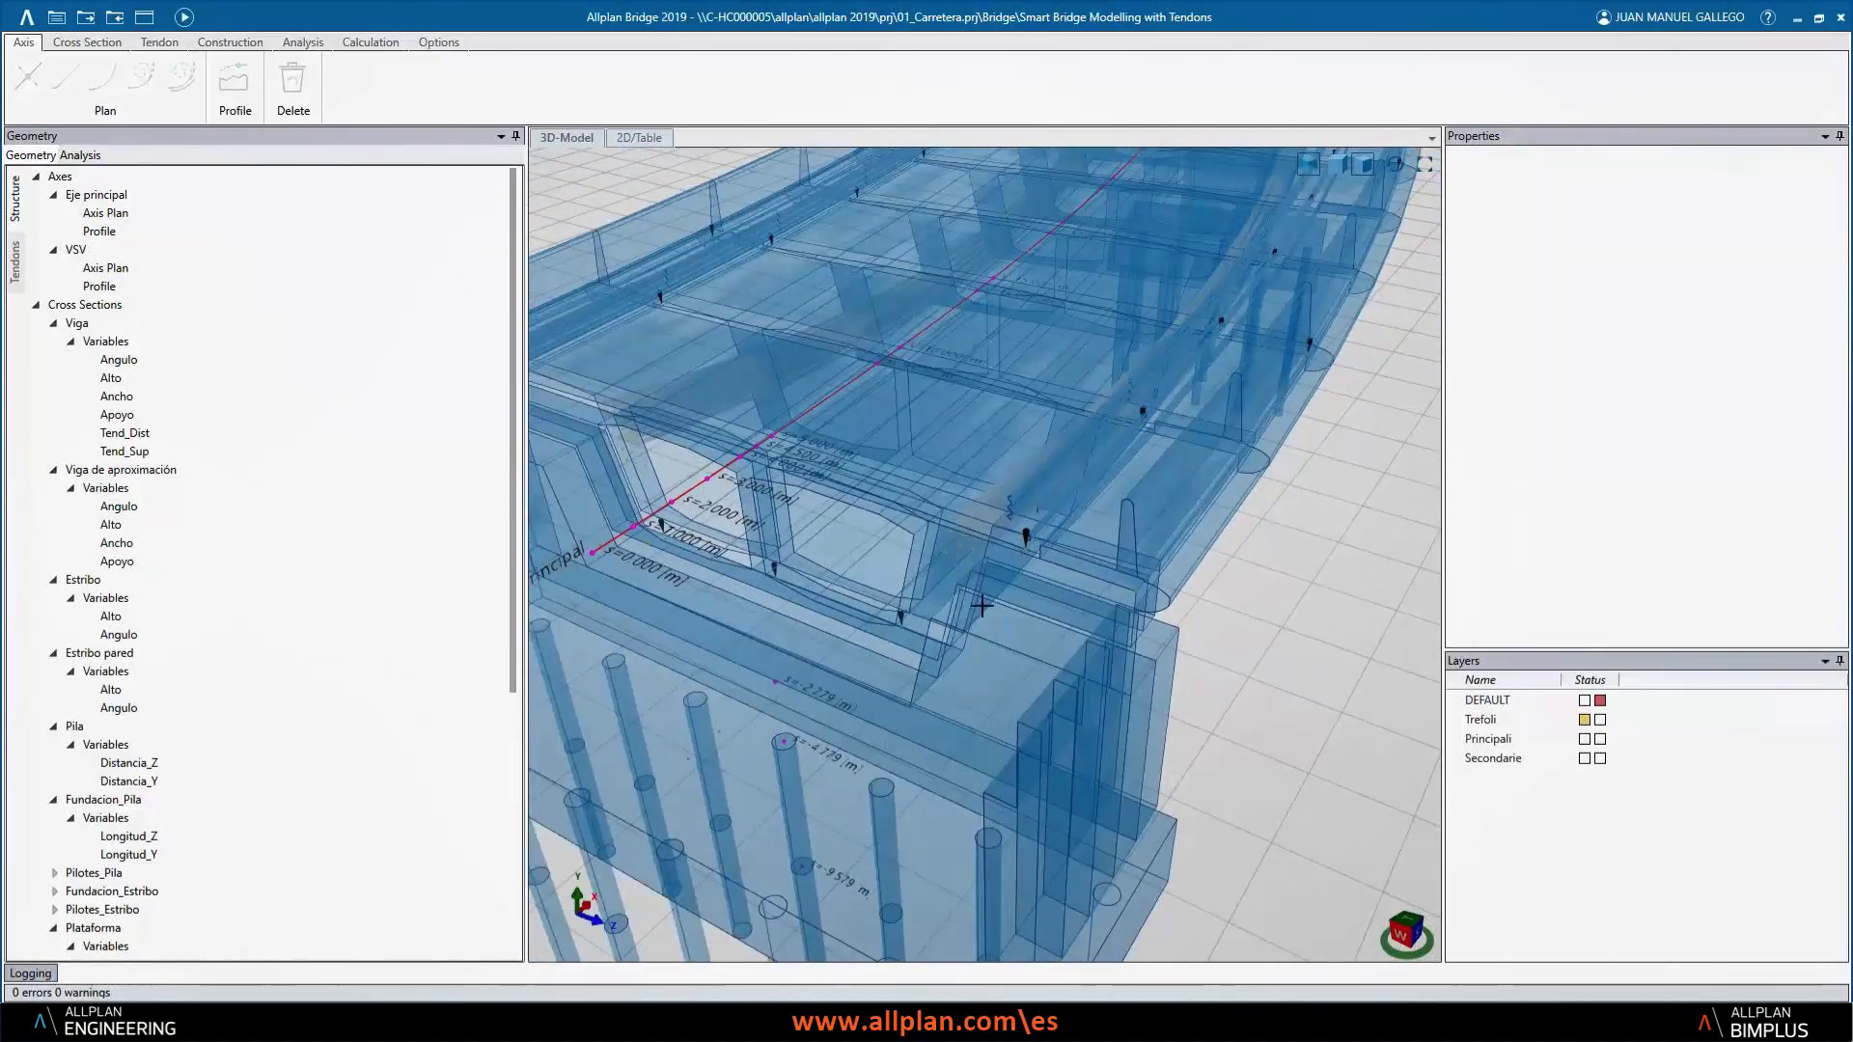
scroll(954, 611, "down", 5)
- Switch to Allplan to inspect the bridge deck, railings and lamp posts in perspective, and return to Allplan Bridge
left_click(708, 1023)
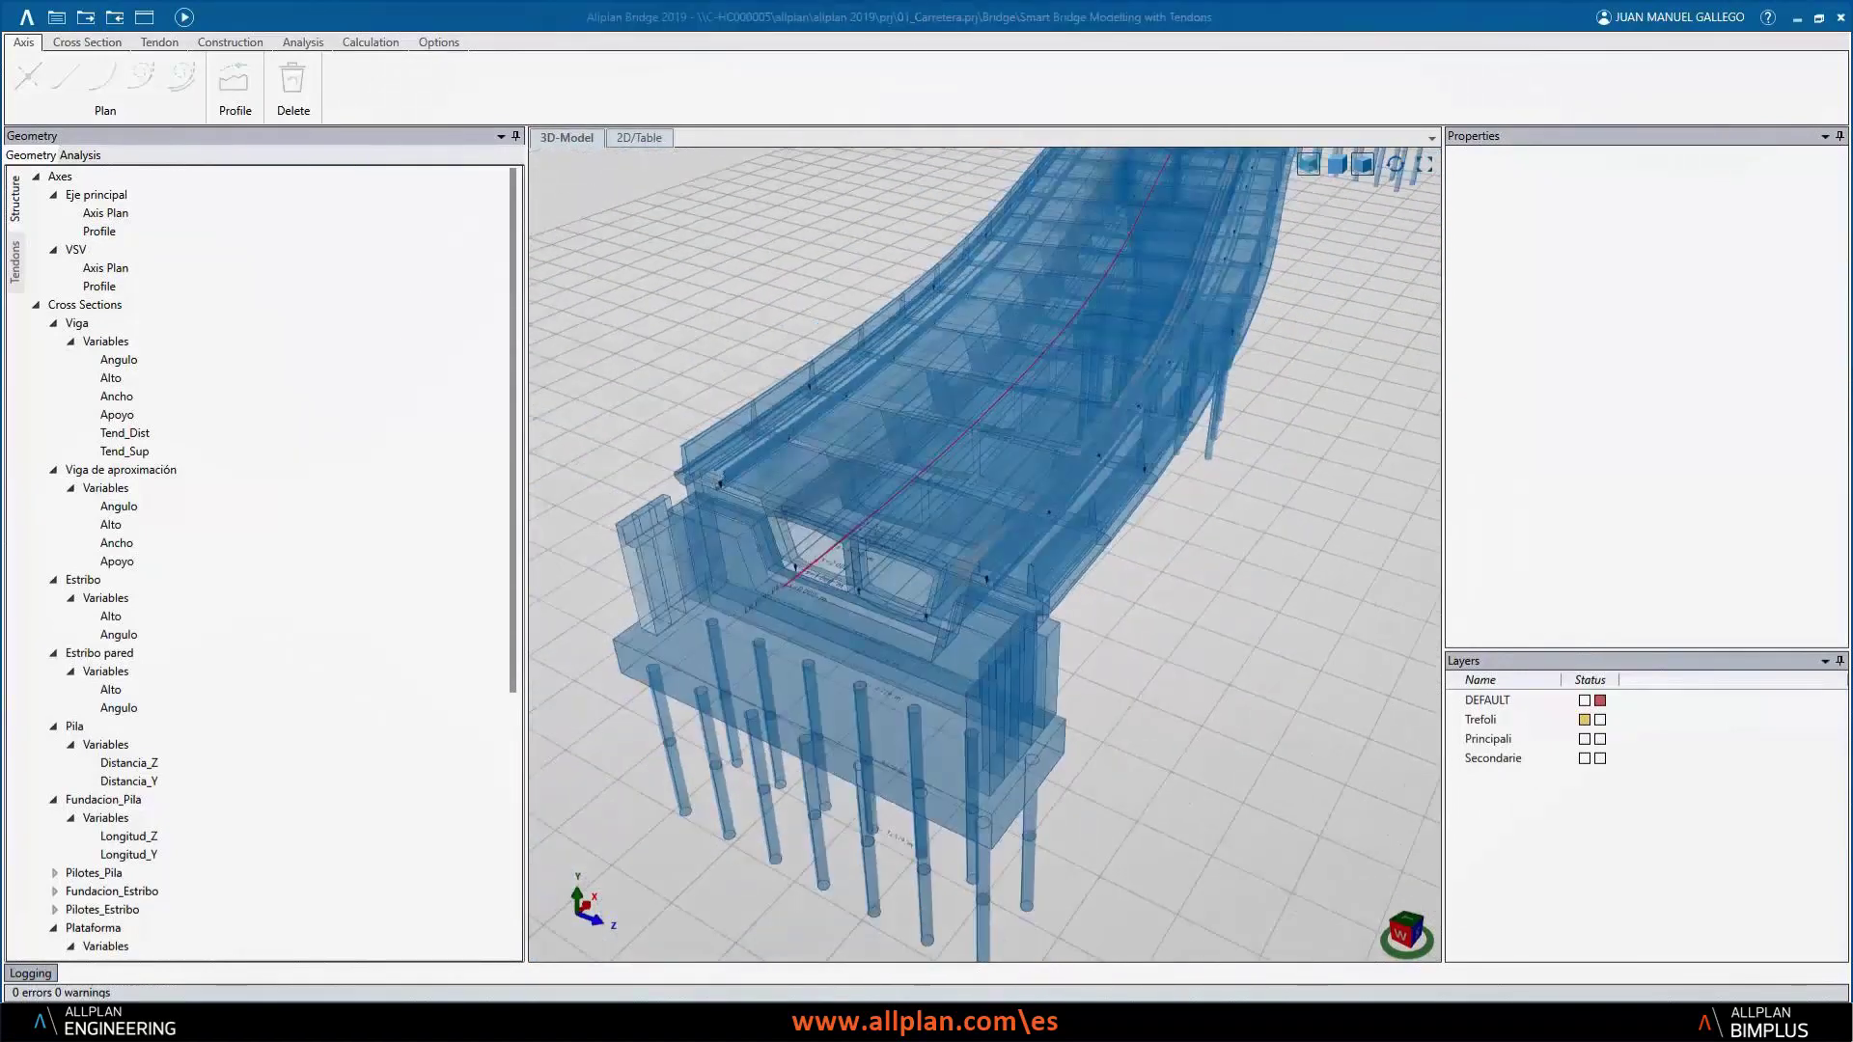
mouse_move(722, 436)
left_mouse_down("ctrl")
mouse_move(649, 438)
mouse_move(736, 436)
mouse_move(691, 415)
mouse_move(787, 438)
left_mouse_up("ctrl")
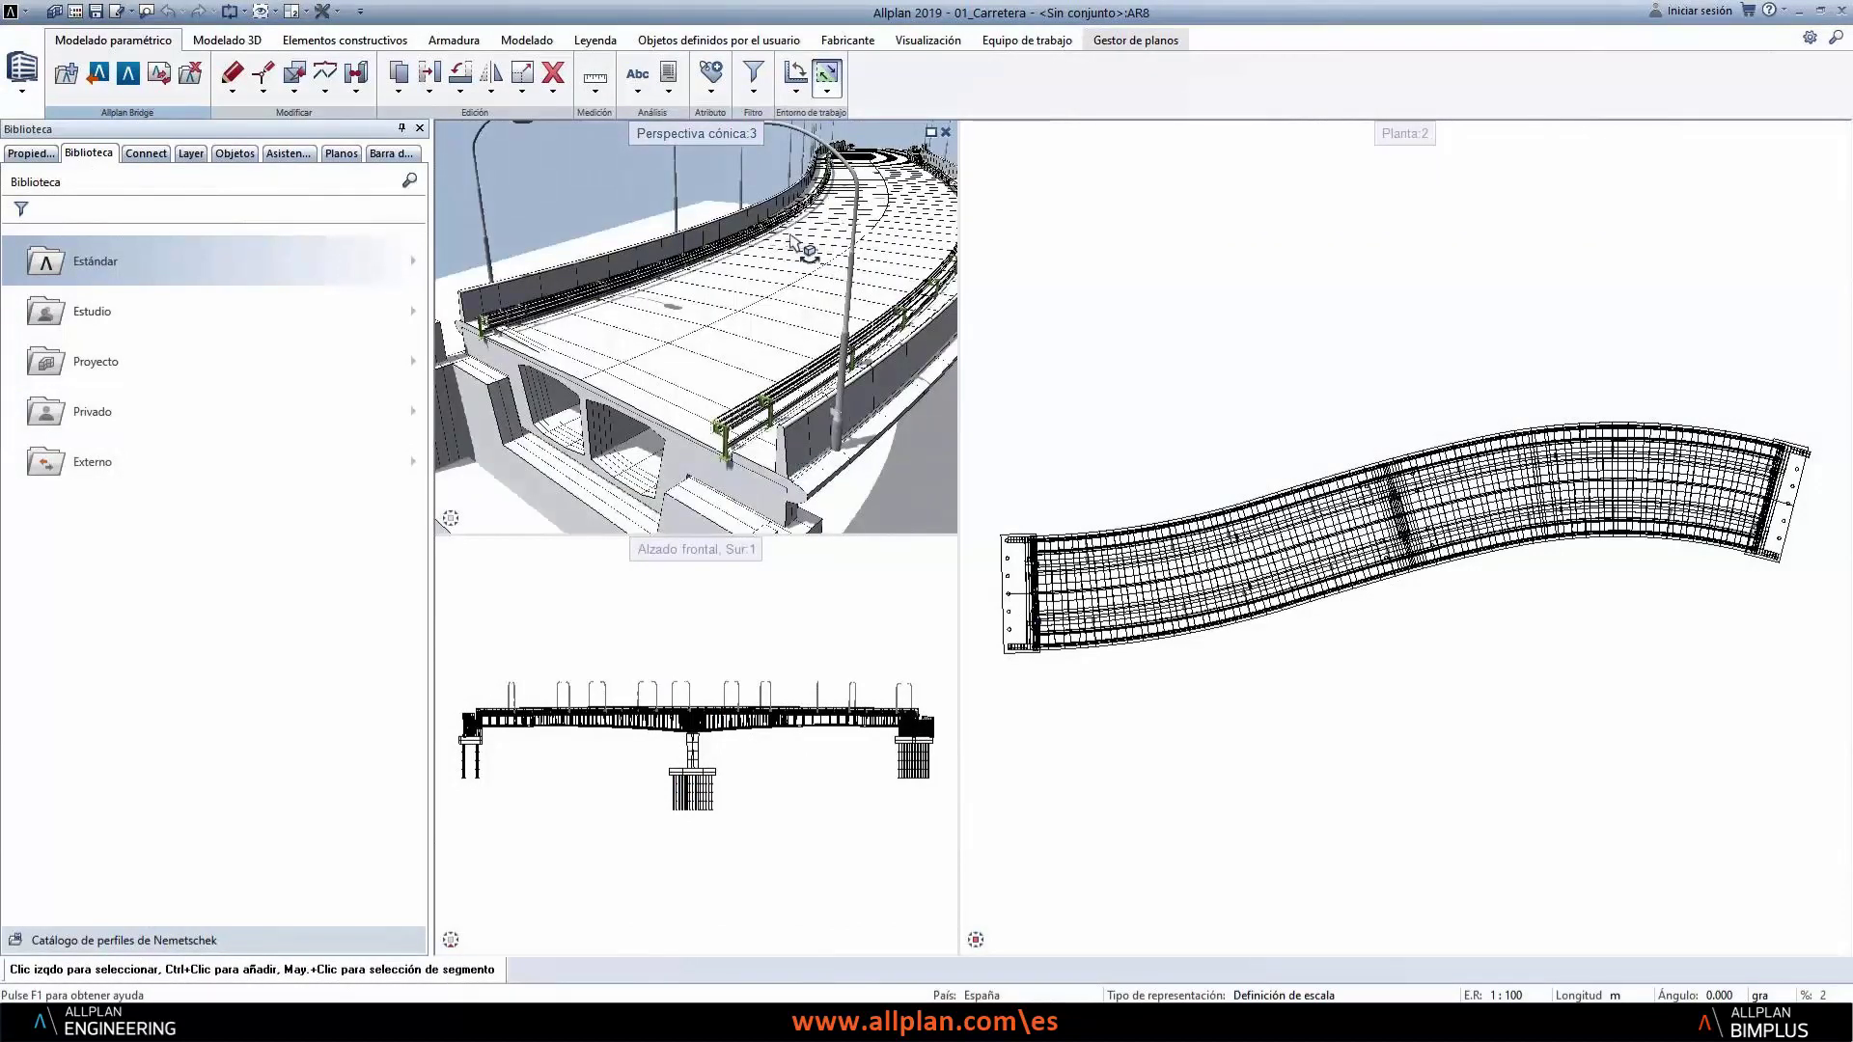
scroll(733, 376, "up", 4)
scroll(736, 376, "down", 10)
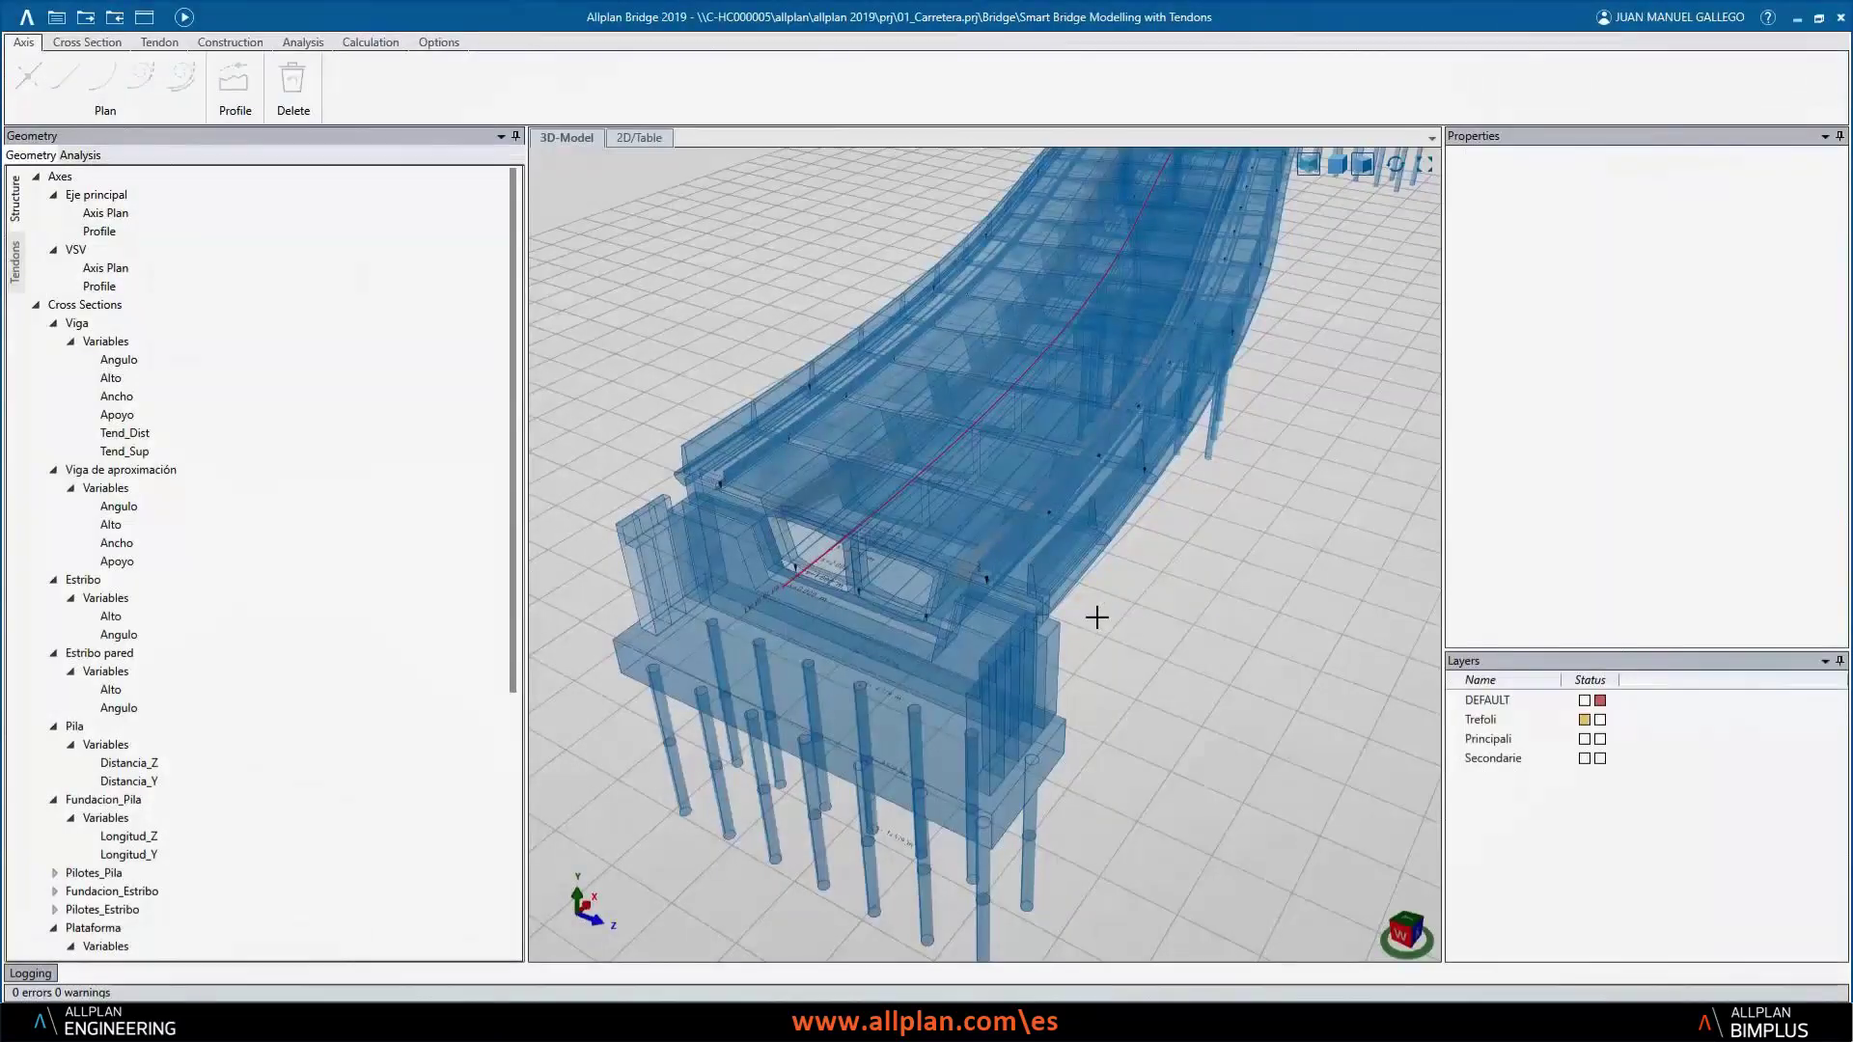
- View the Farola_D variable in the Plataforma cross section, then look at the whole bridge in the 3D model from above
scroll(155, 840, "down", 5)
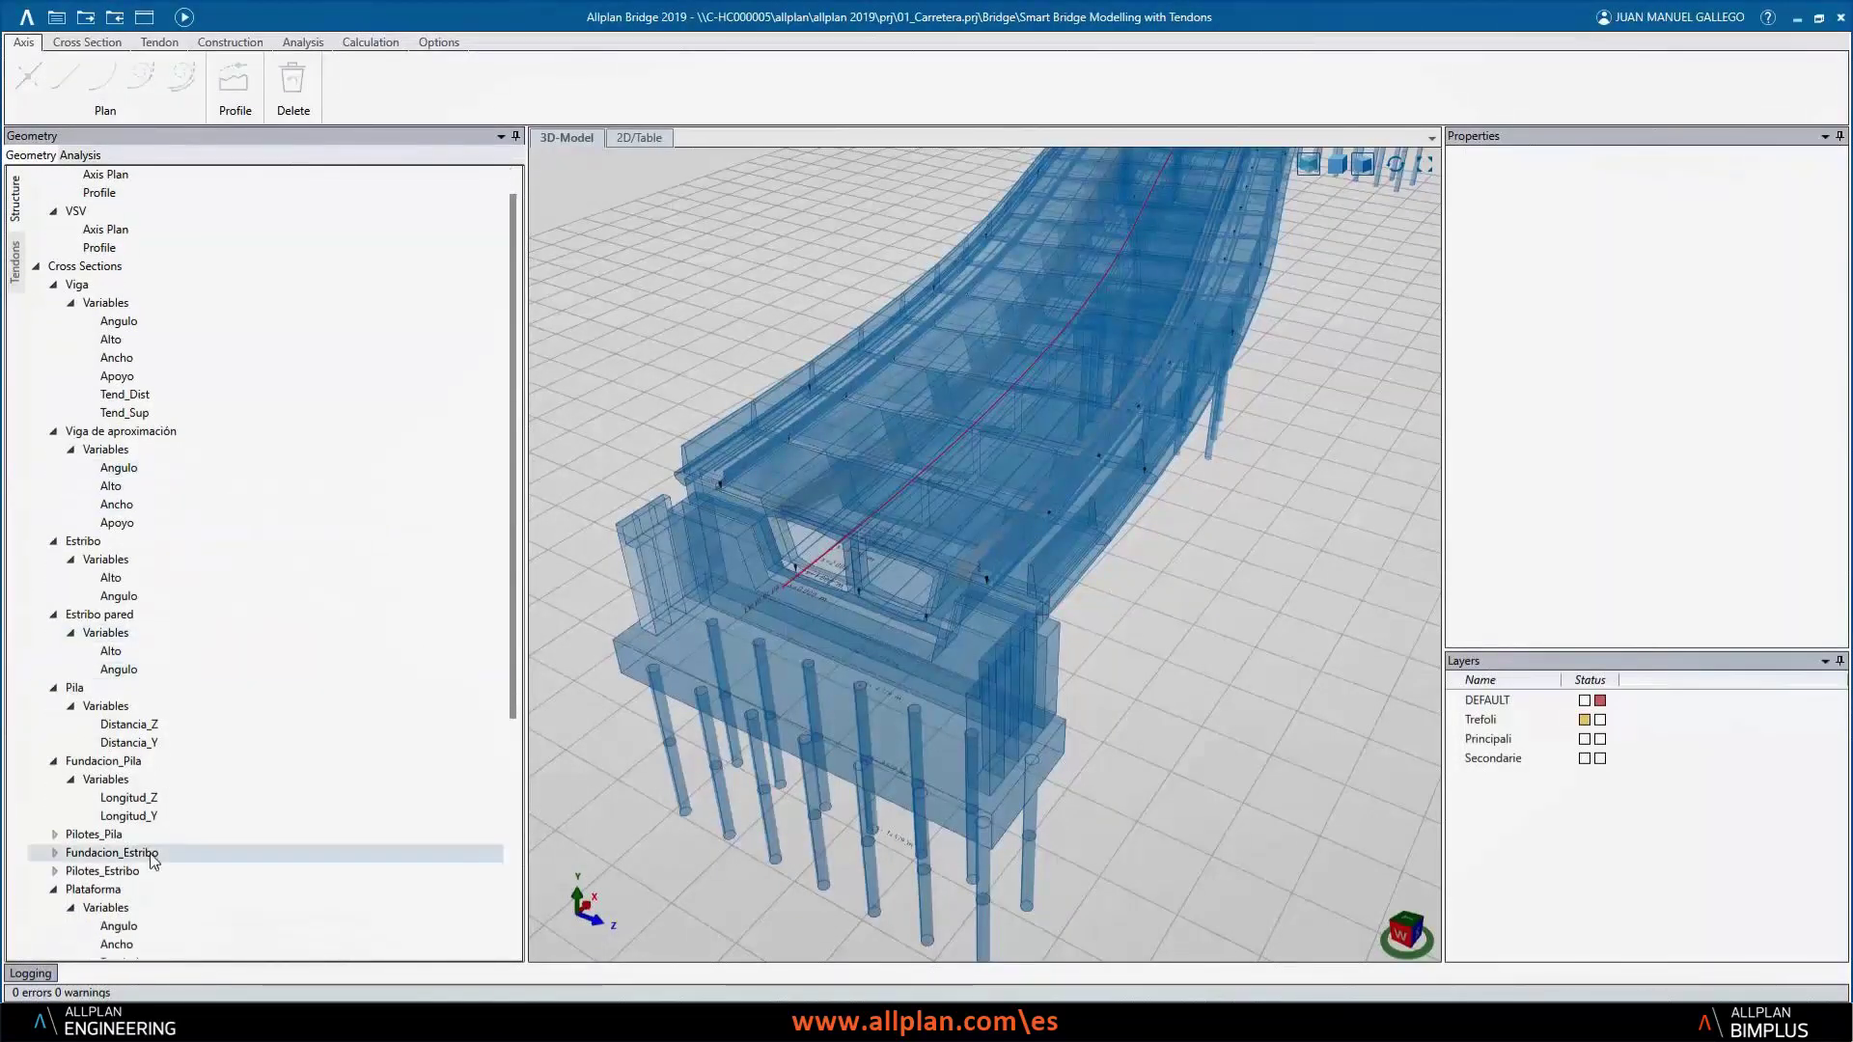
scroll(164, 836, "down", 3)
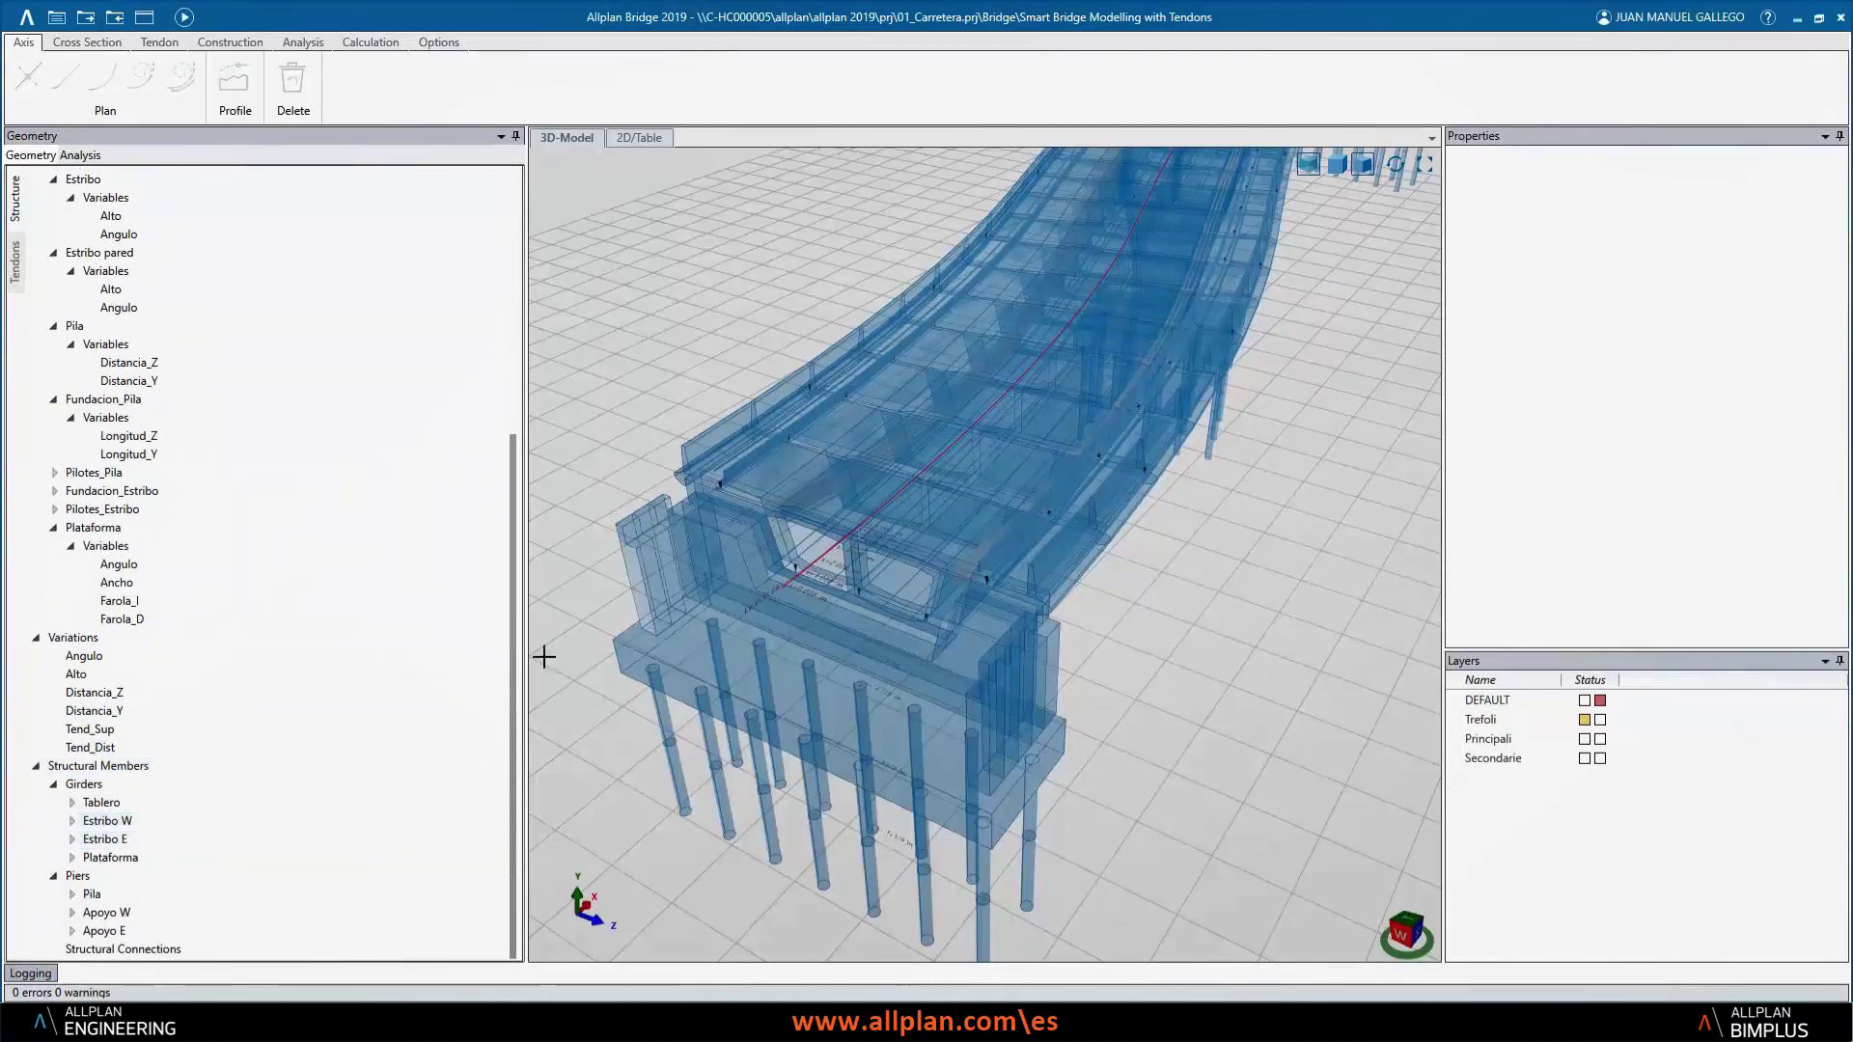
left_click(135, 619)
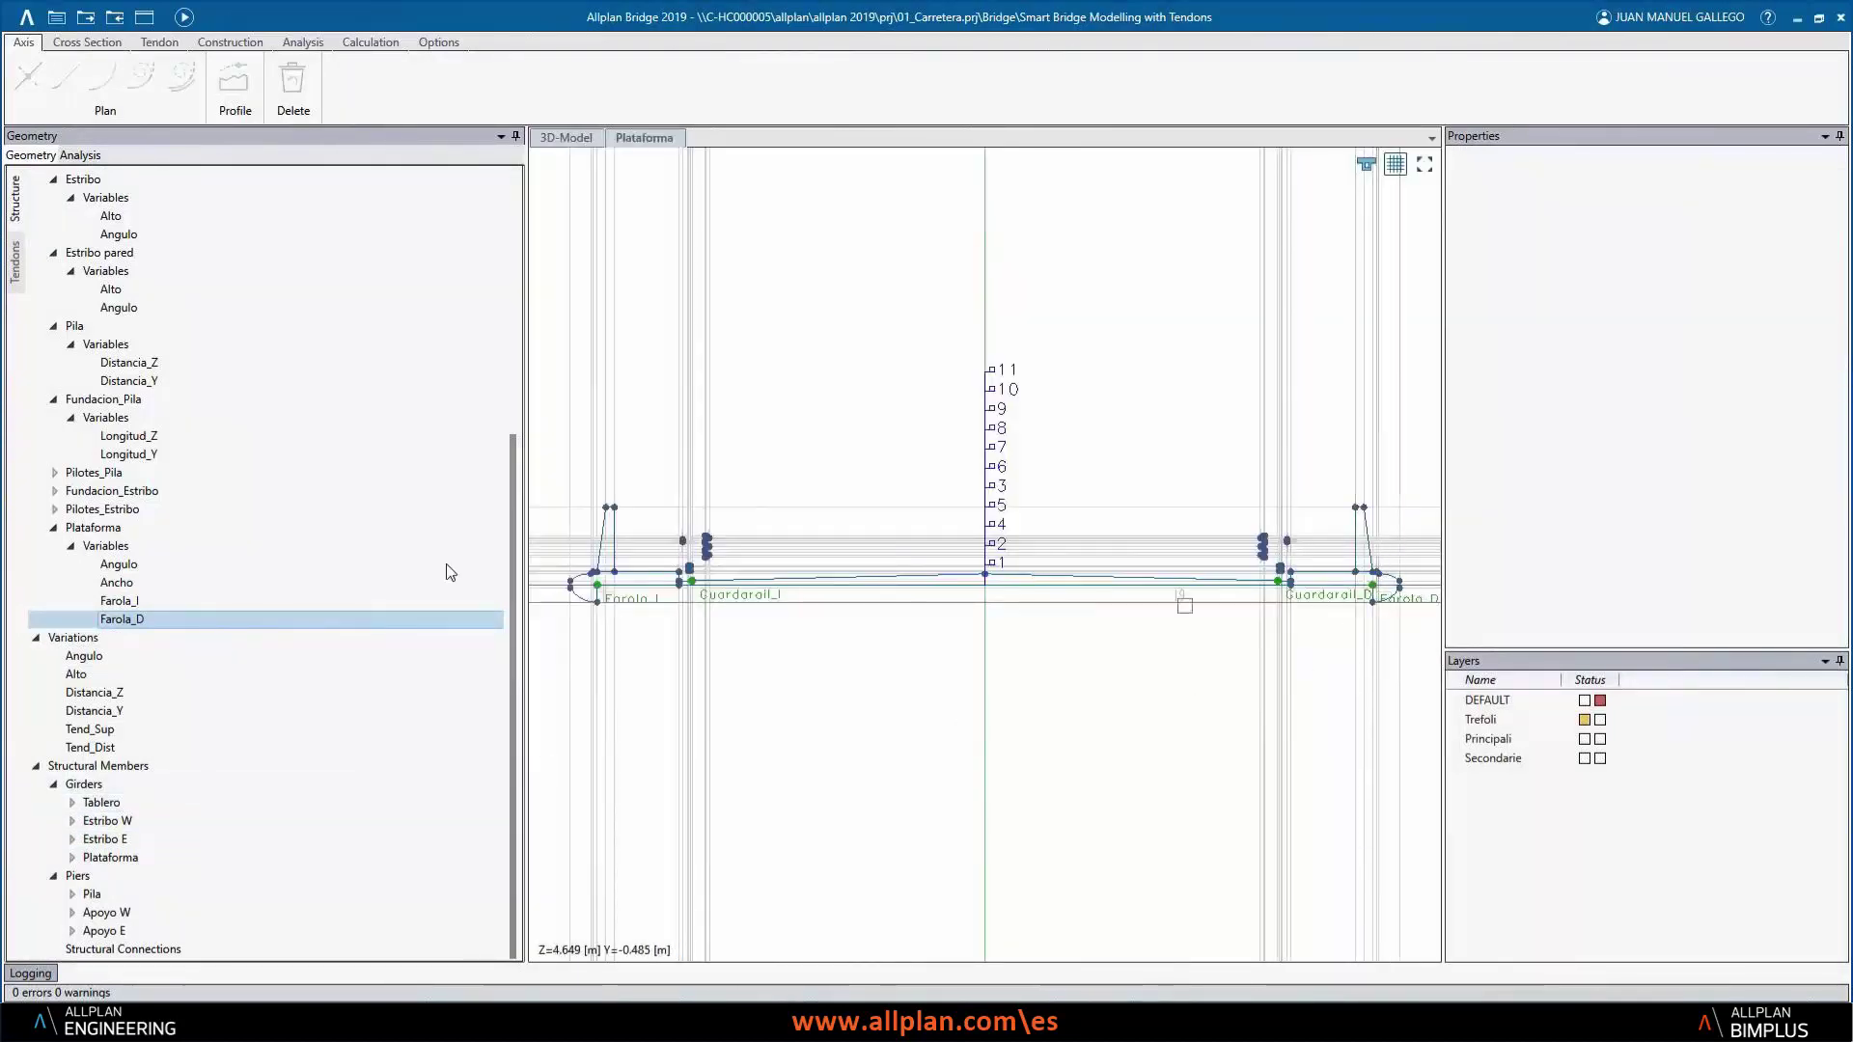
left_click(565, 137)
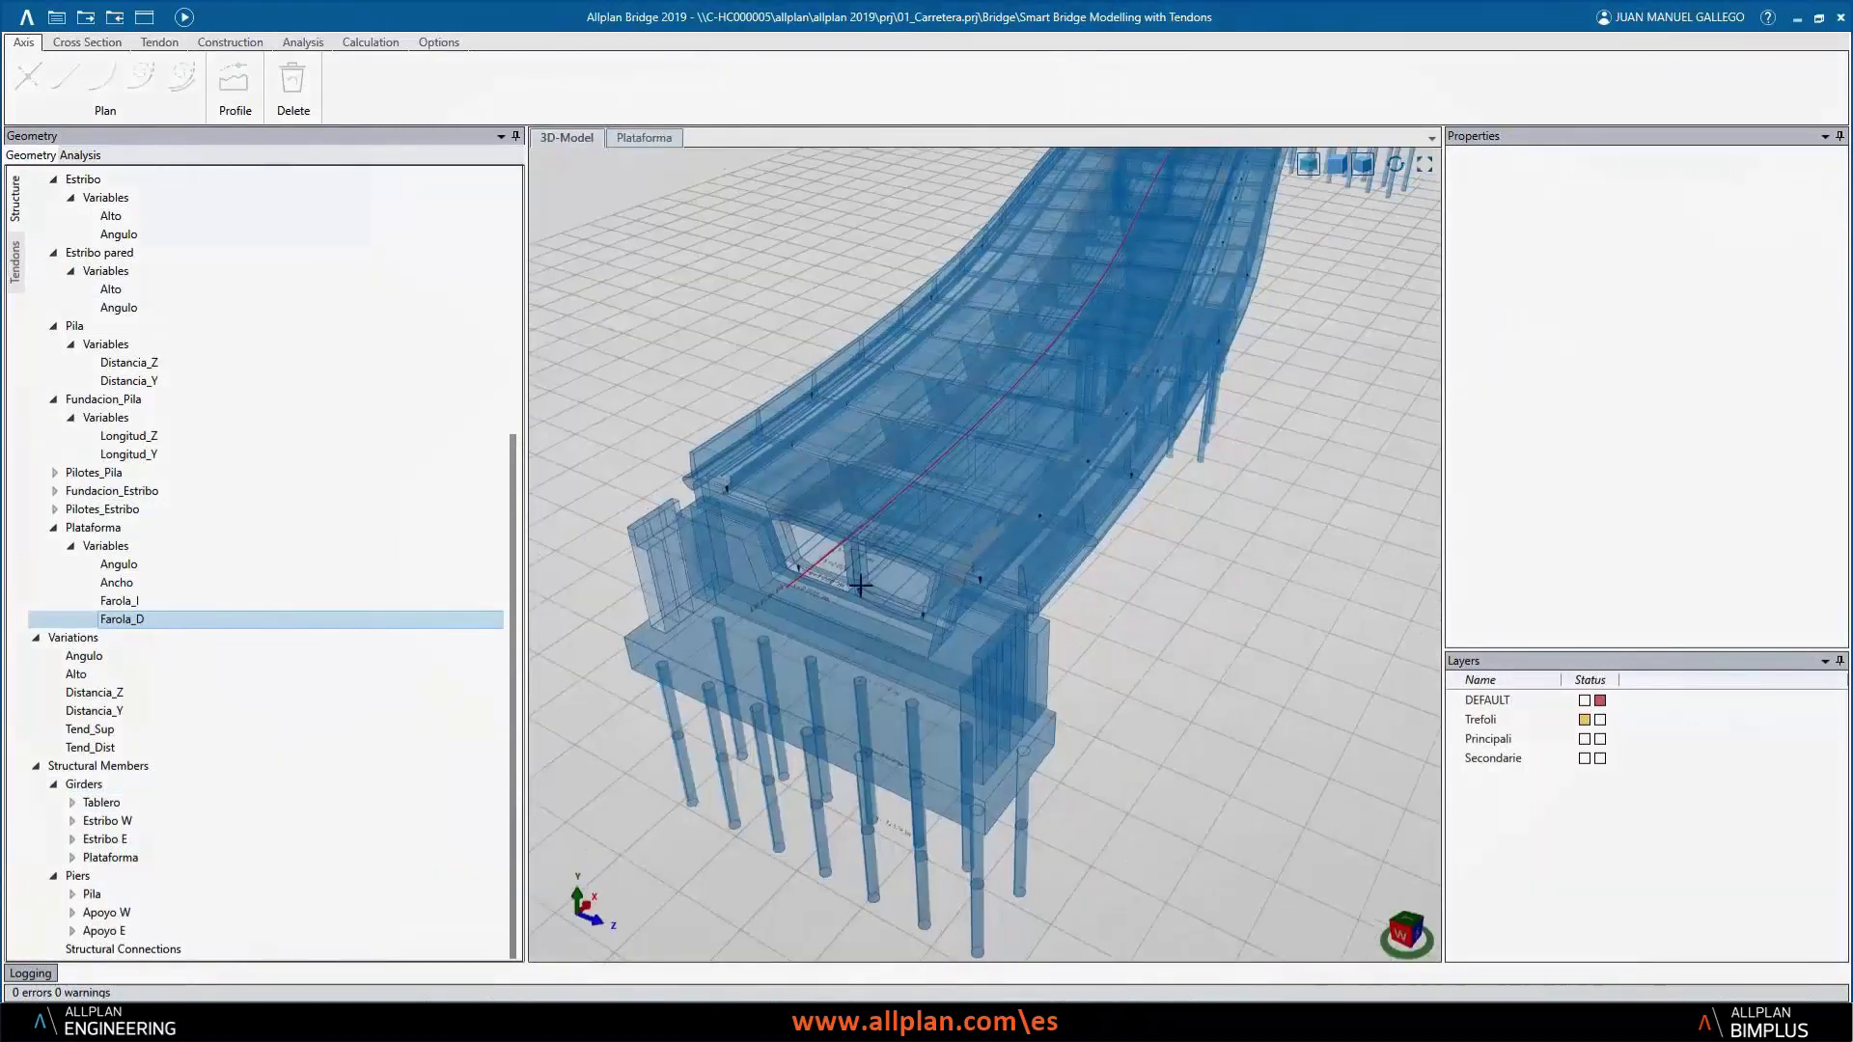
scroll(1014, 525, "down", 4)
middle_click_drag(1282, 389, 667, 355)
- In the plan of the Eje principal axis, set the end curvature of the second spiral to 0.005
scroll(116, 232, "up", 7)
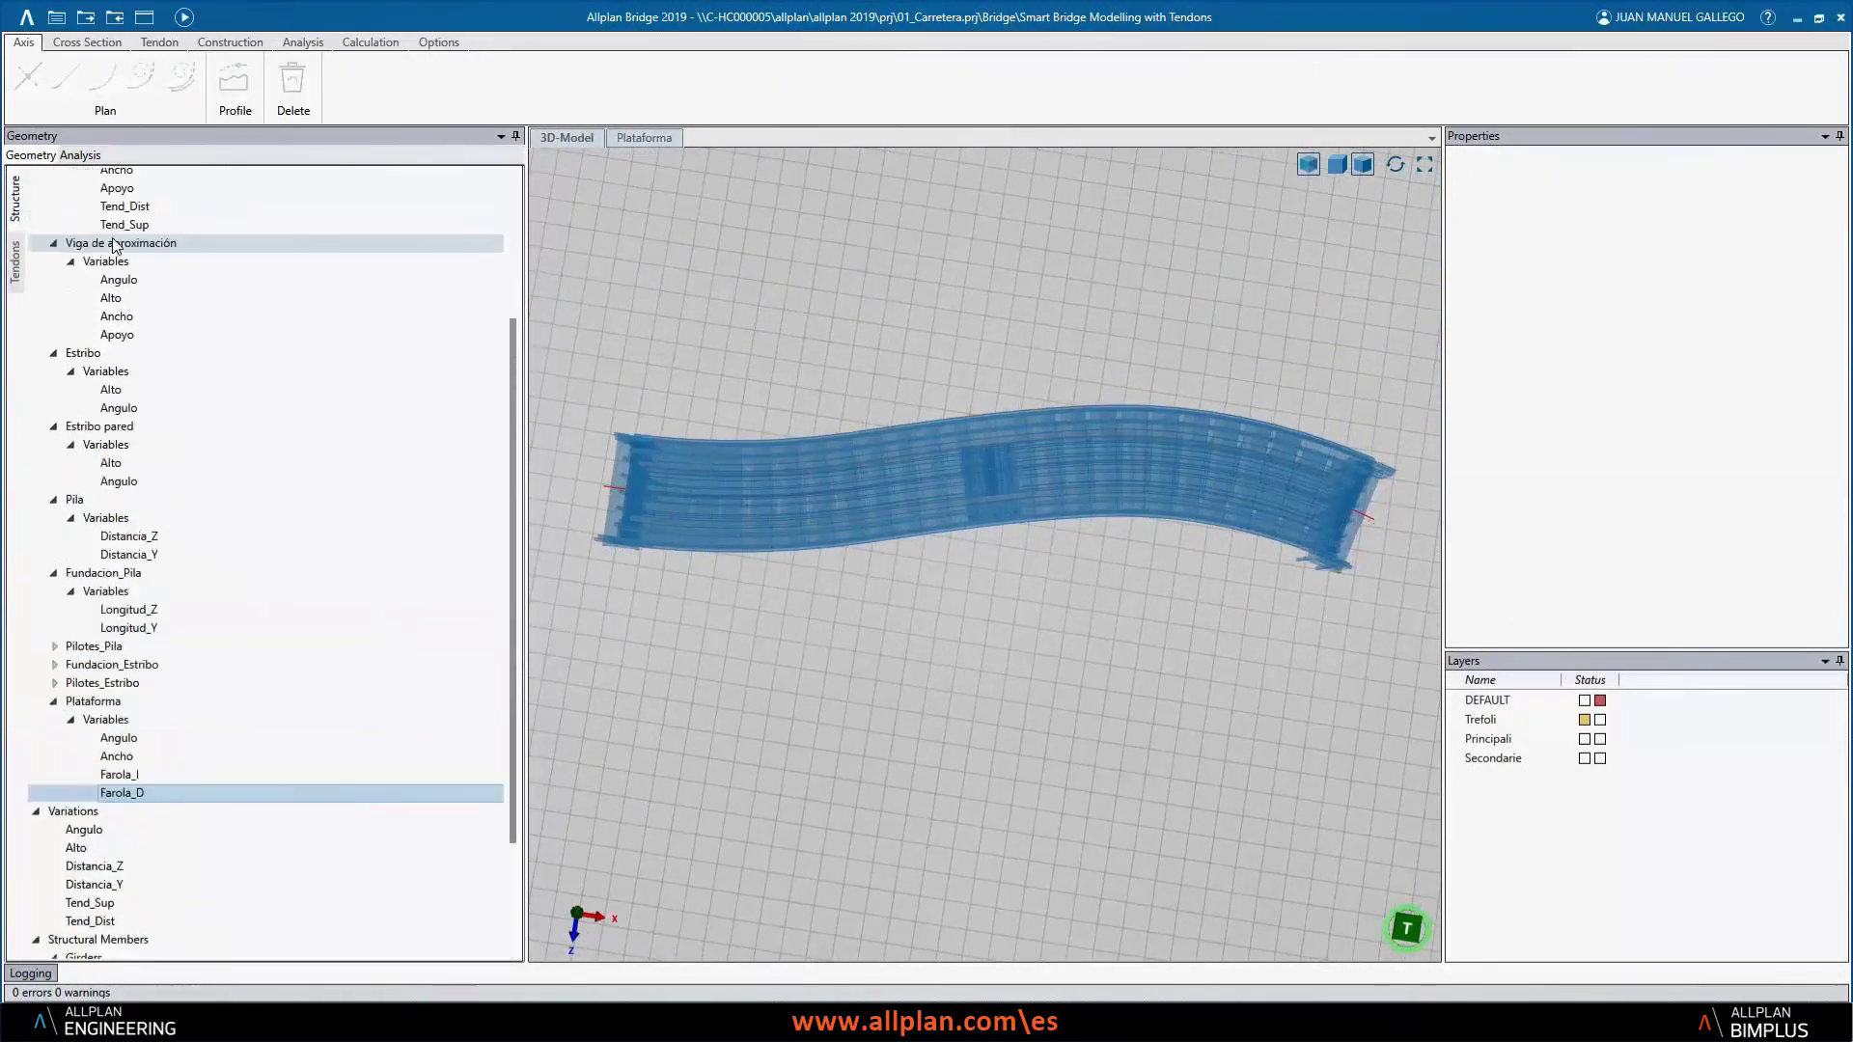
double_click(94, 196)
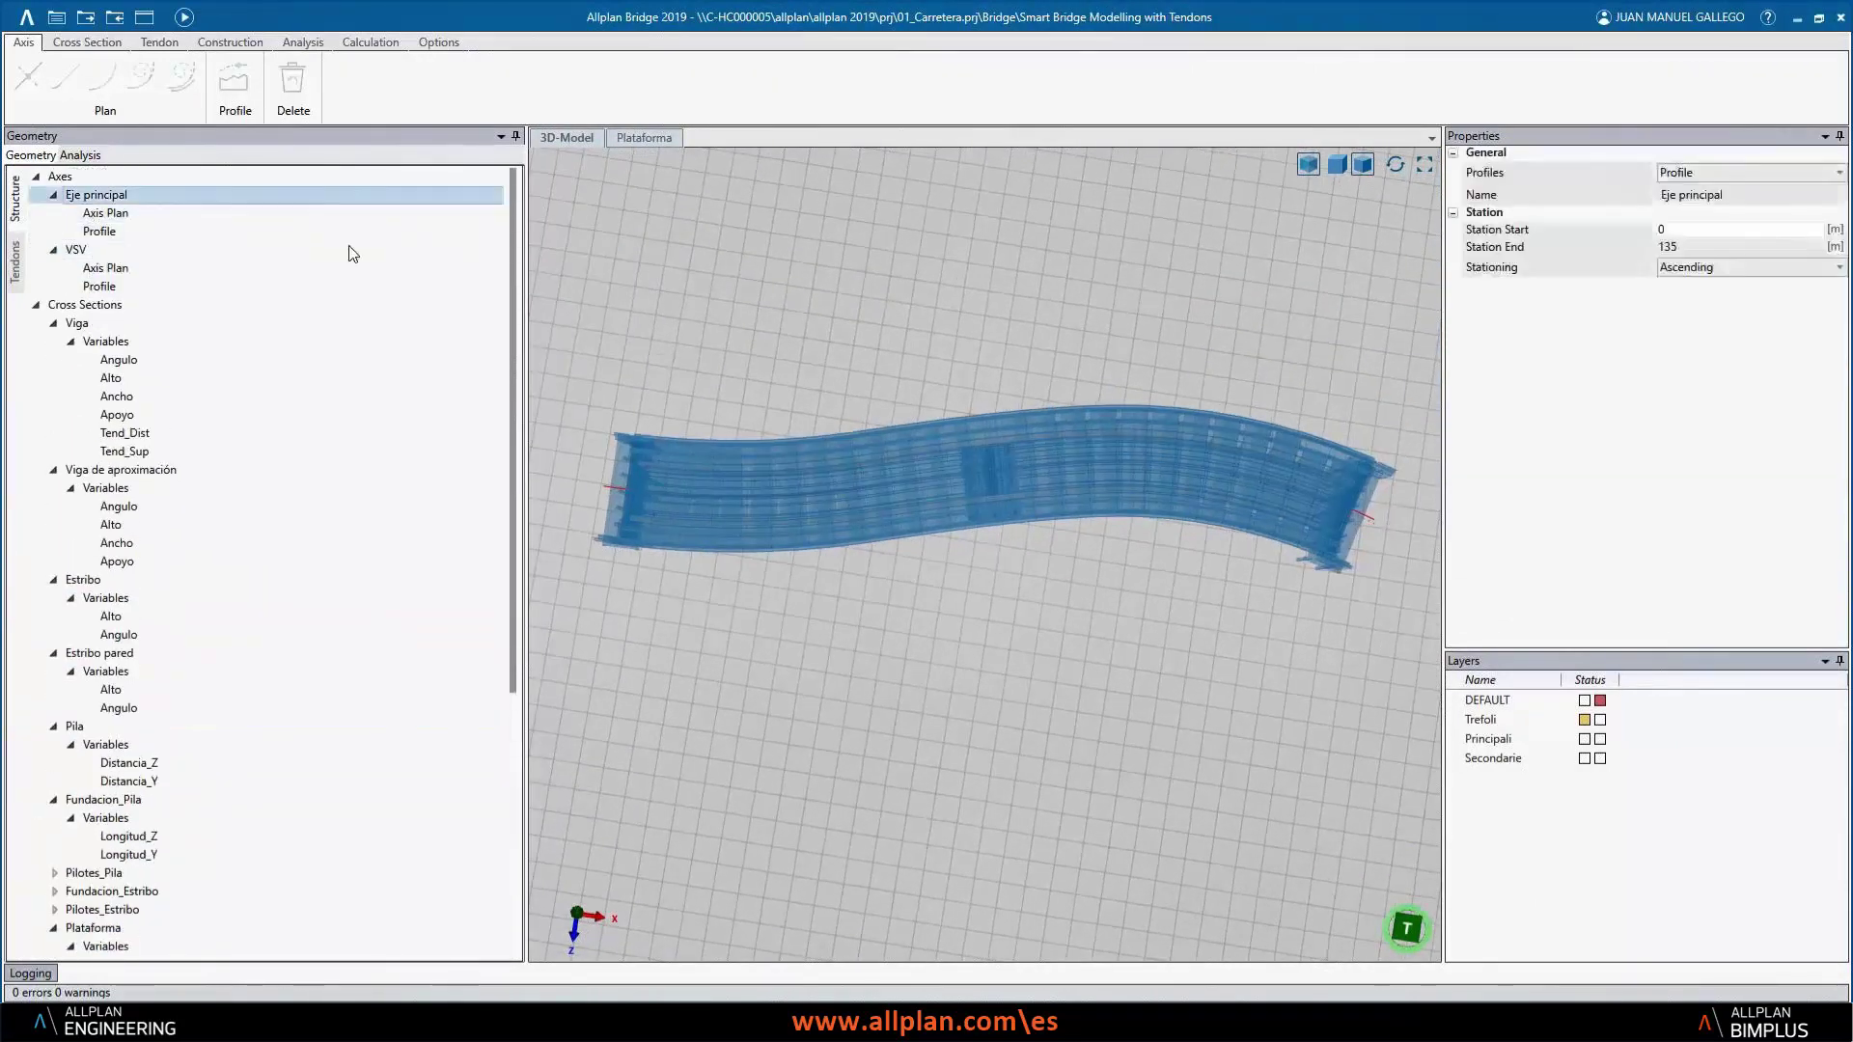
left_click(1062, 518)
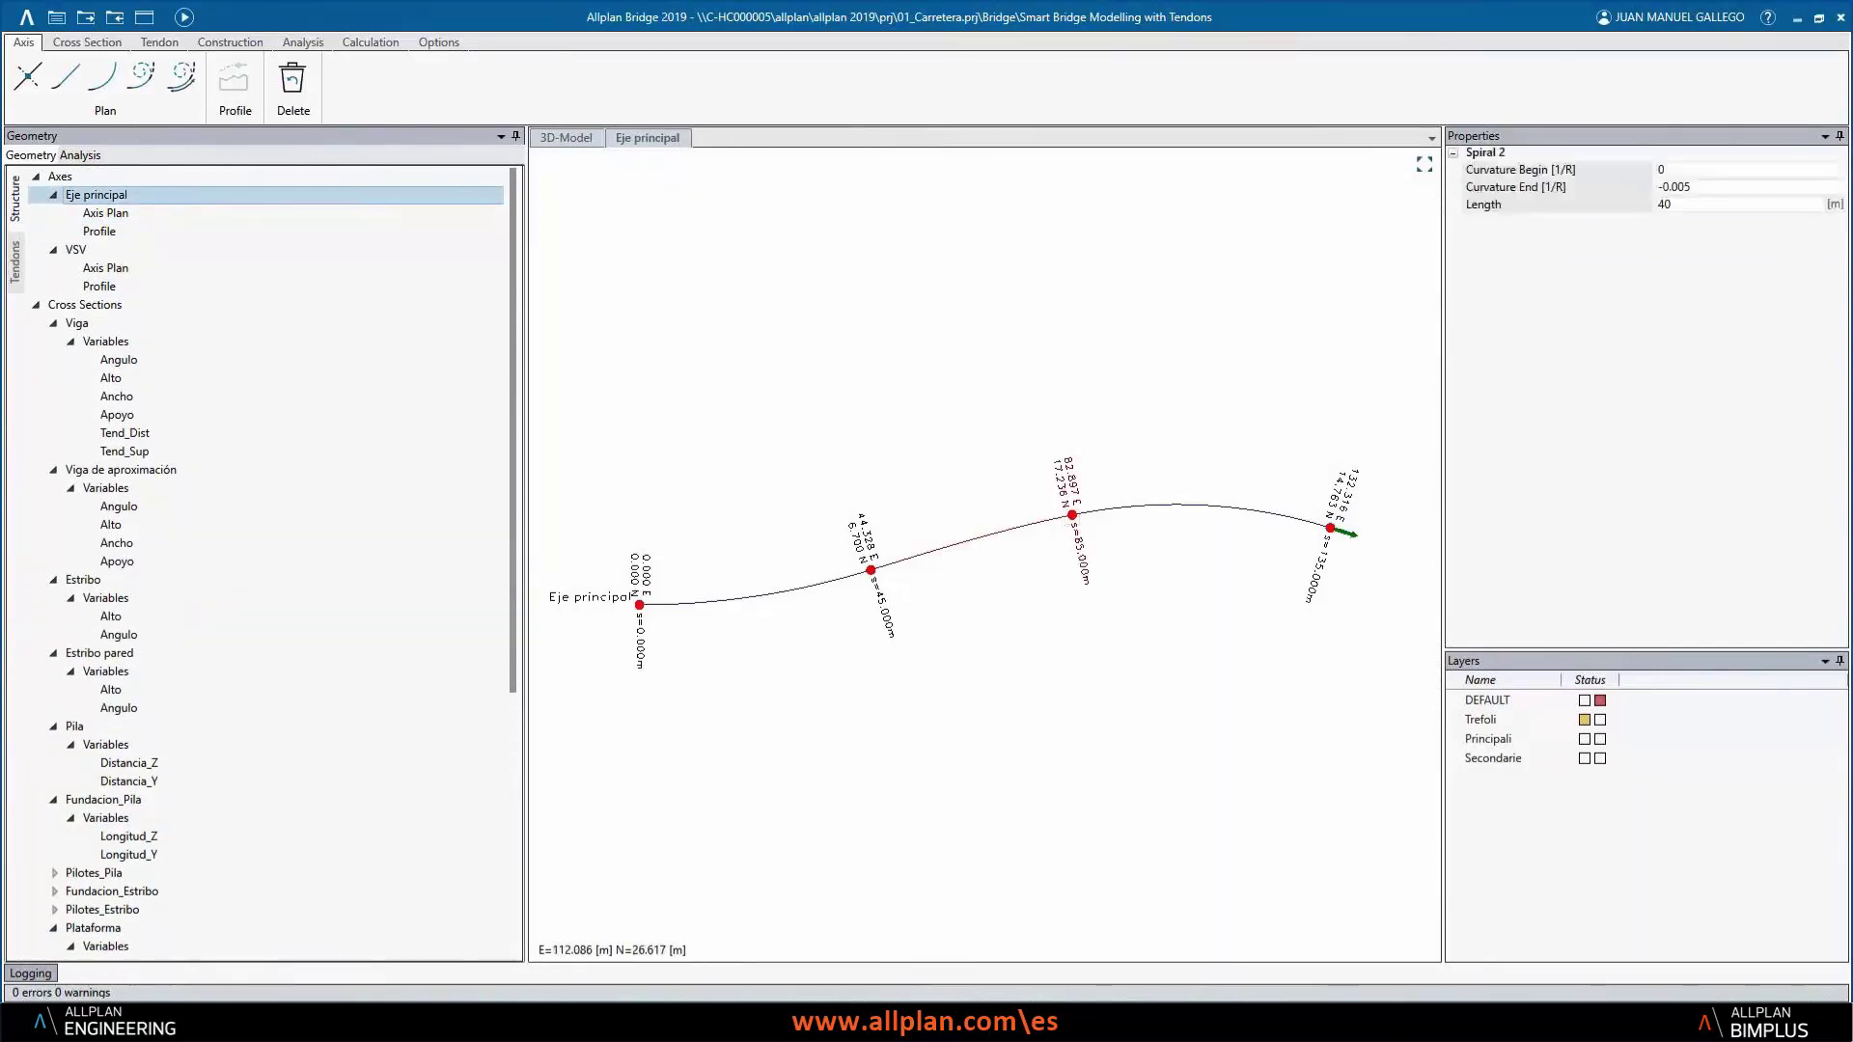
left_click(1662, 190)
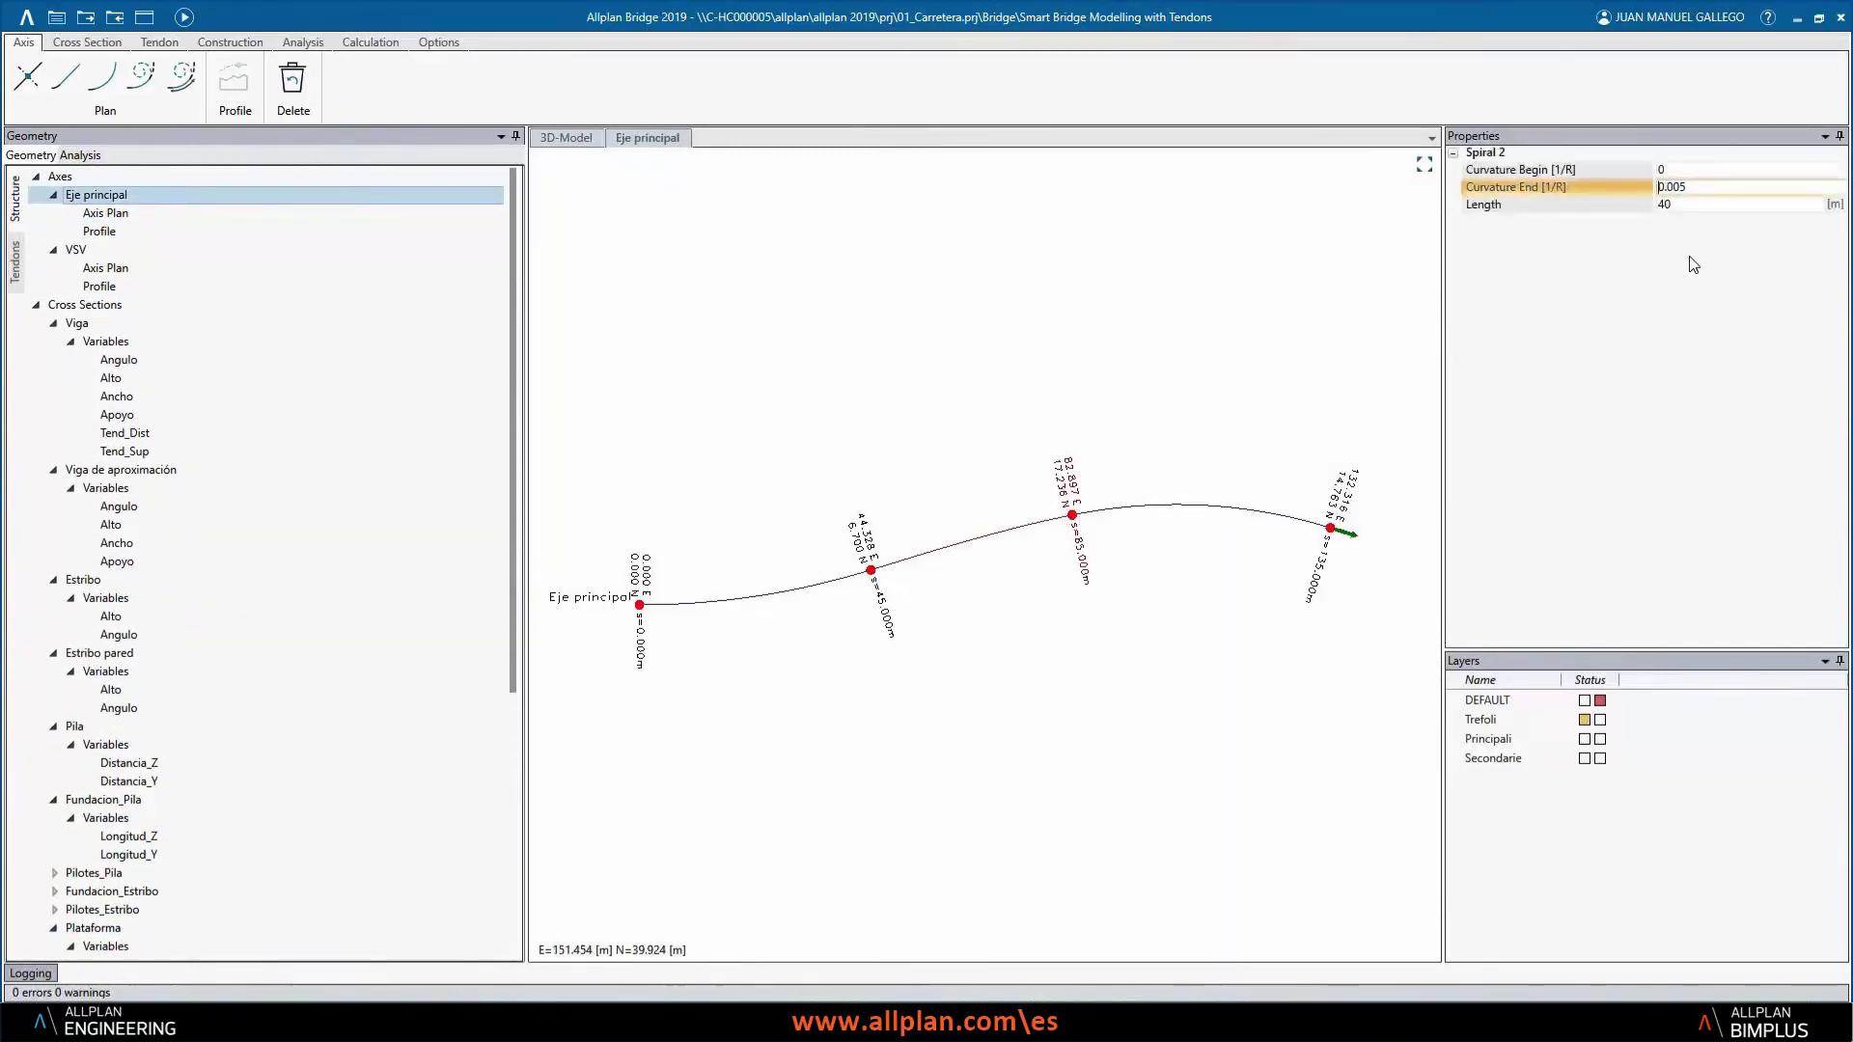
key("Return")
- Set the radius of the final circular segment of Eje principal to 100 m and return to the 3D model
left_click(1328, 463)
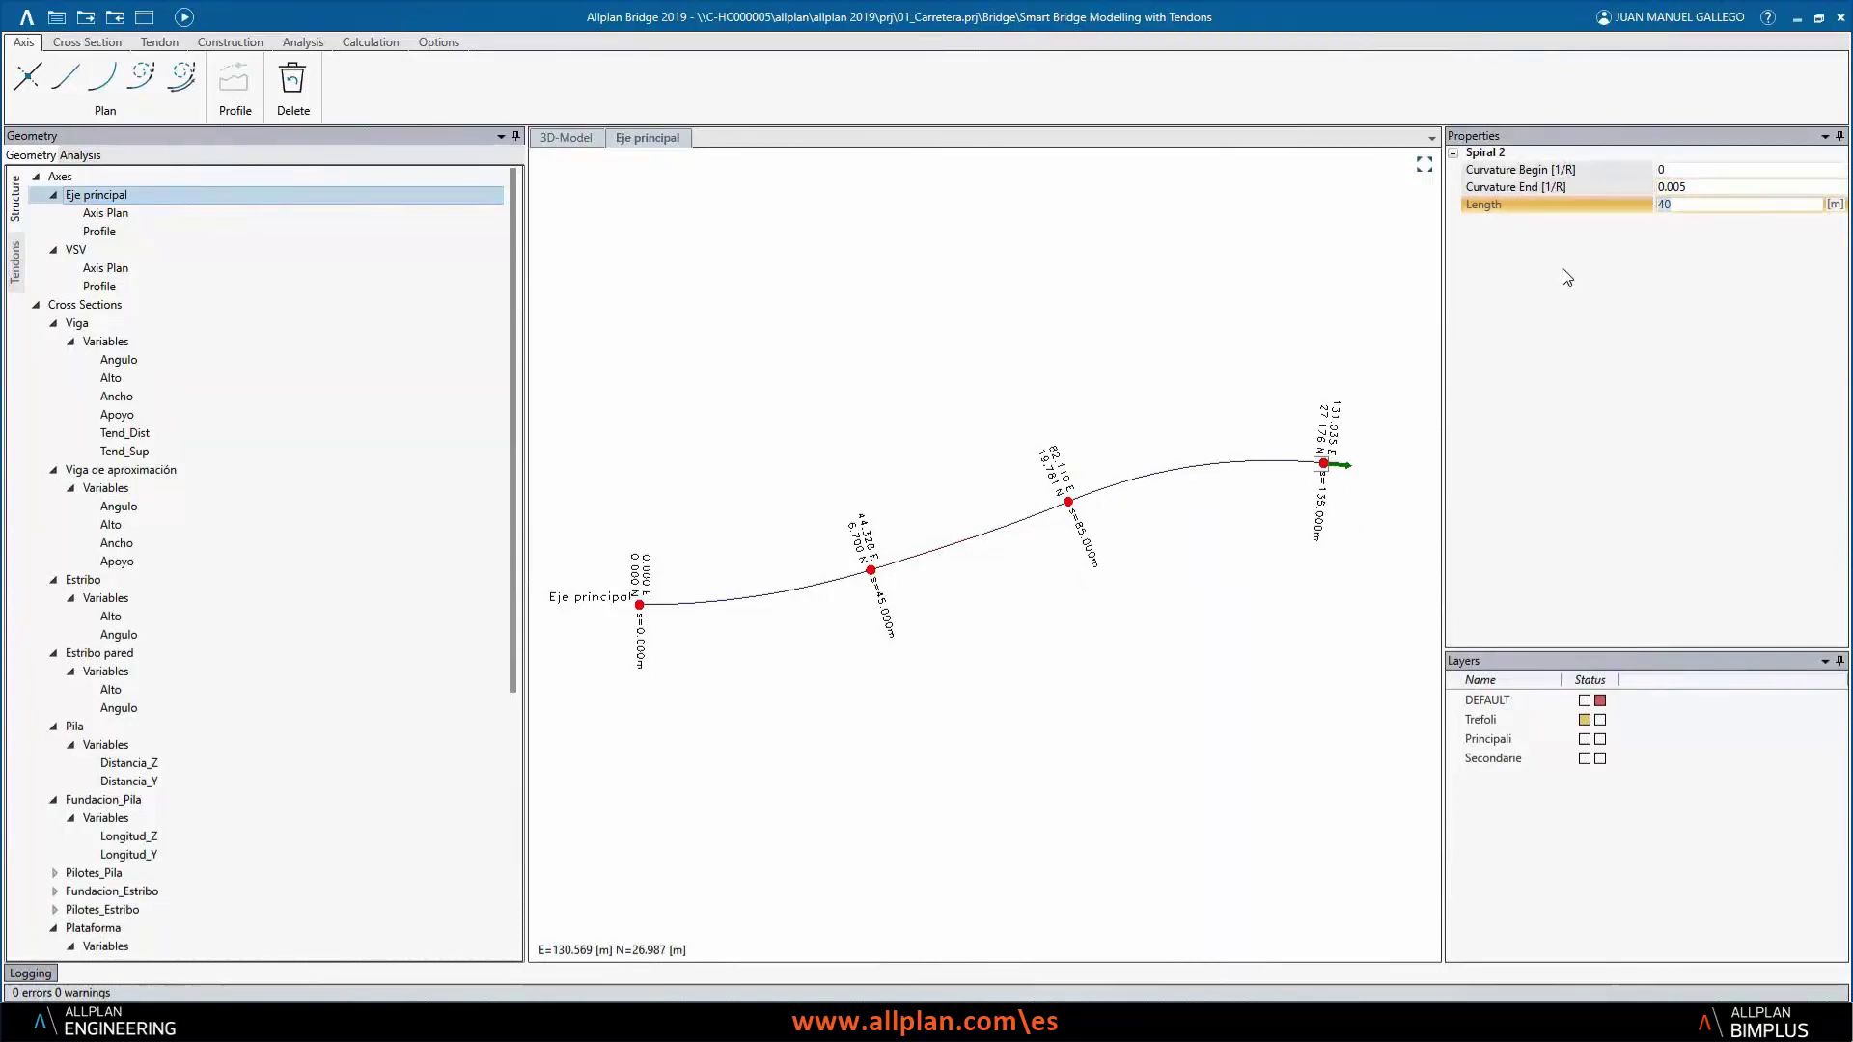
left_click(1680, 187)
type("100")
key("Return")
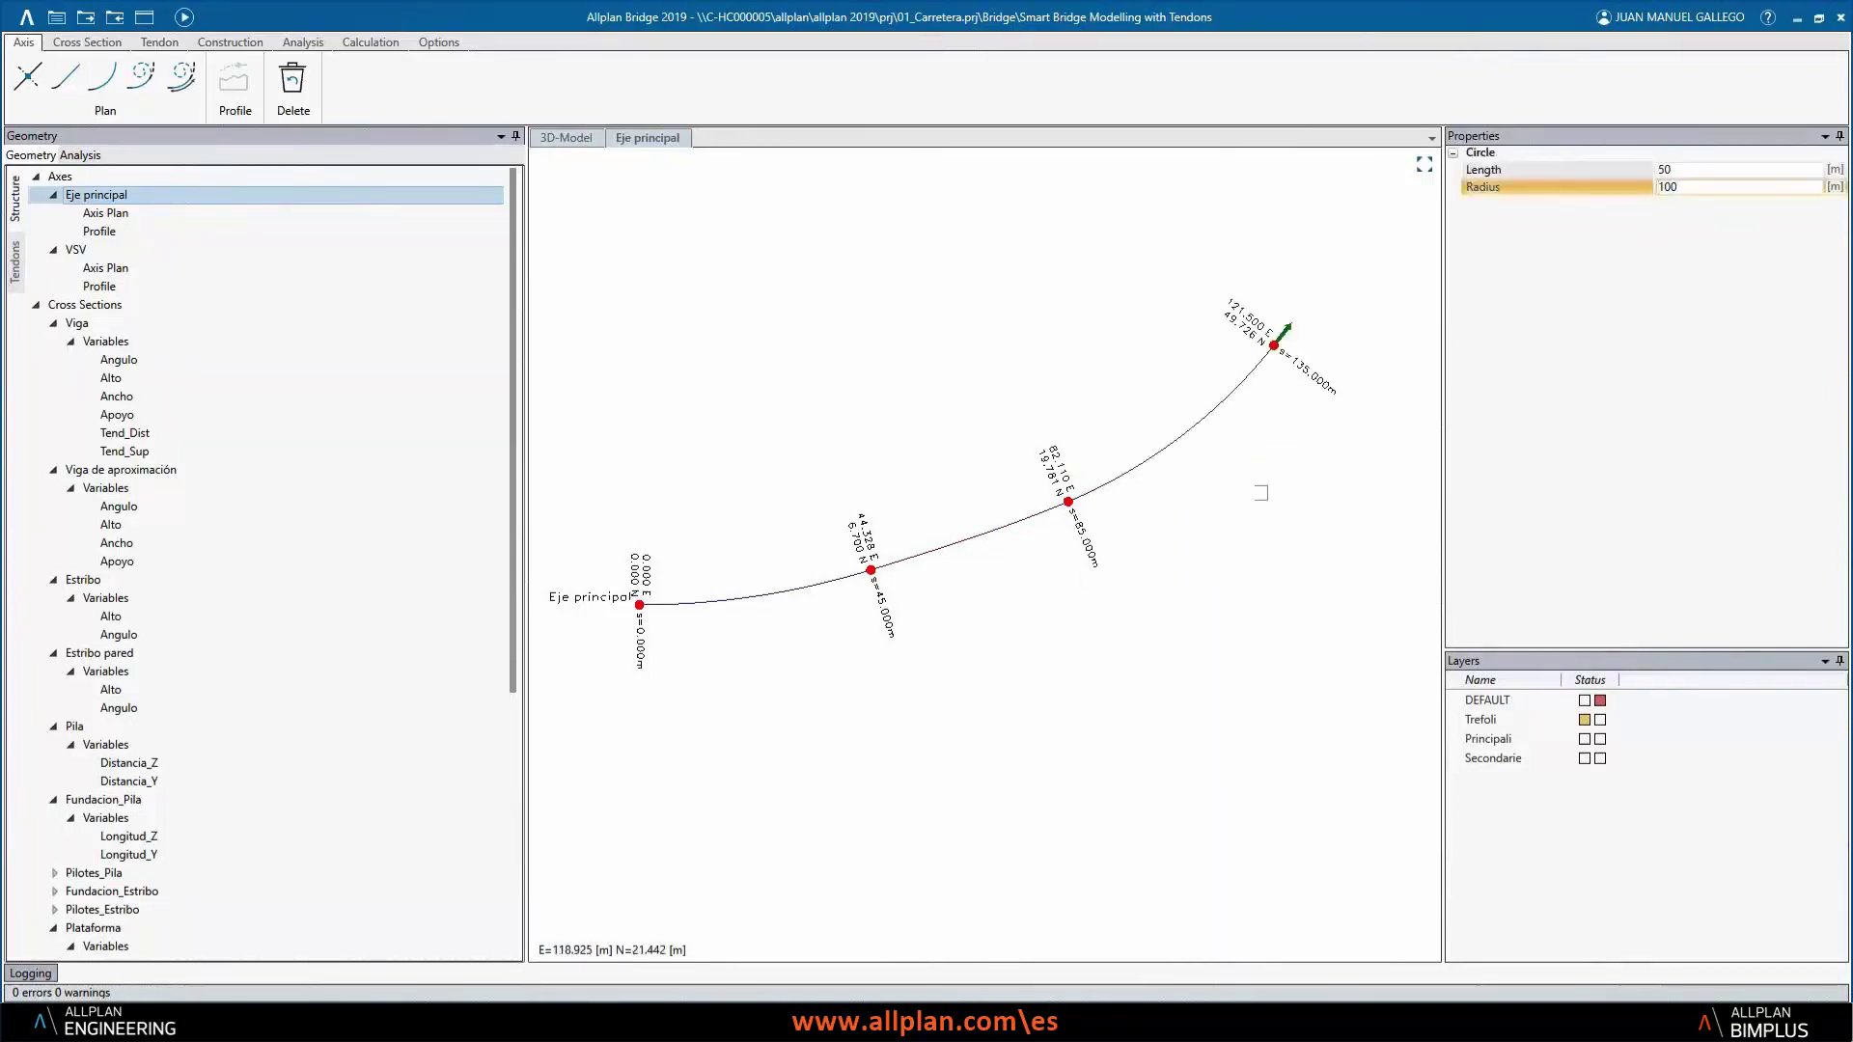
left_click(567, 137)
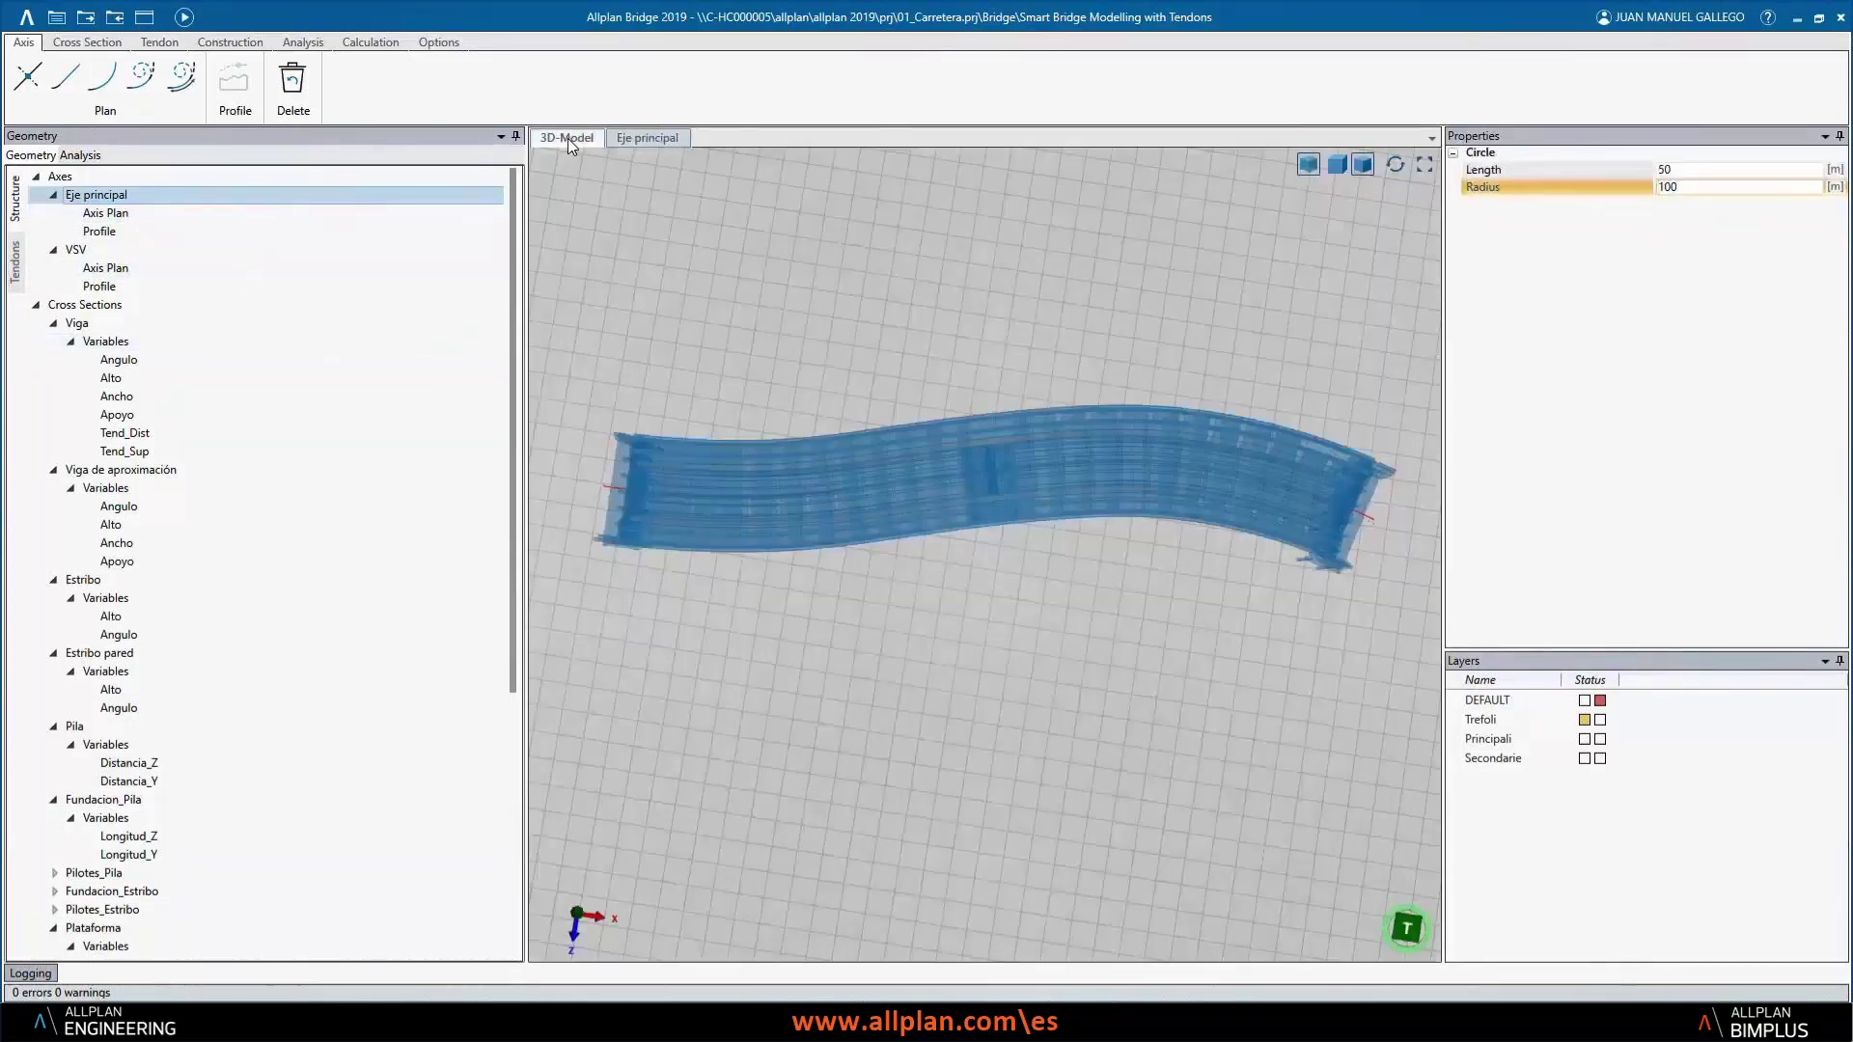
left_click(164, 42)
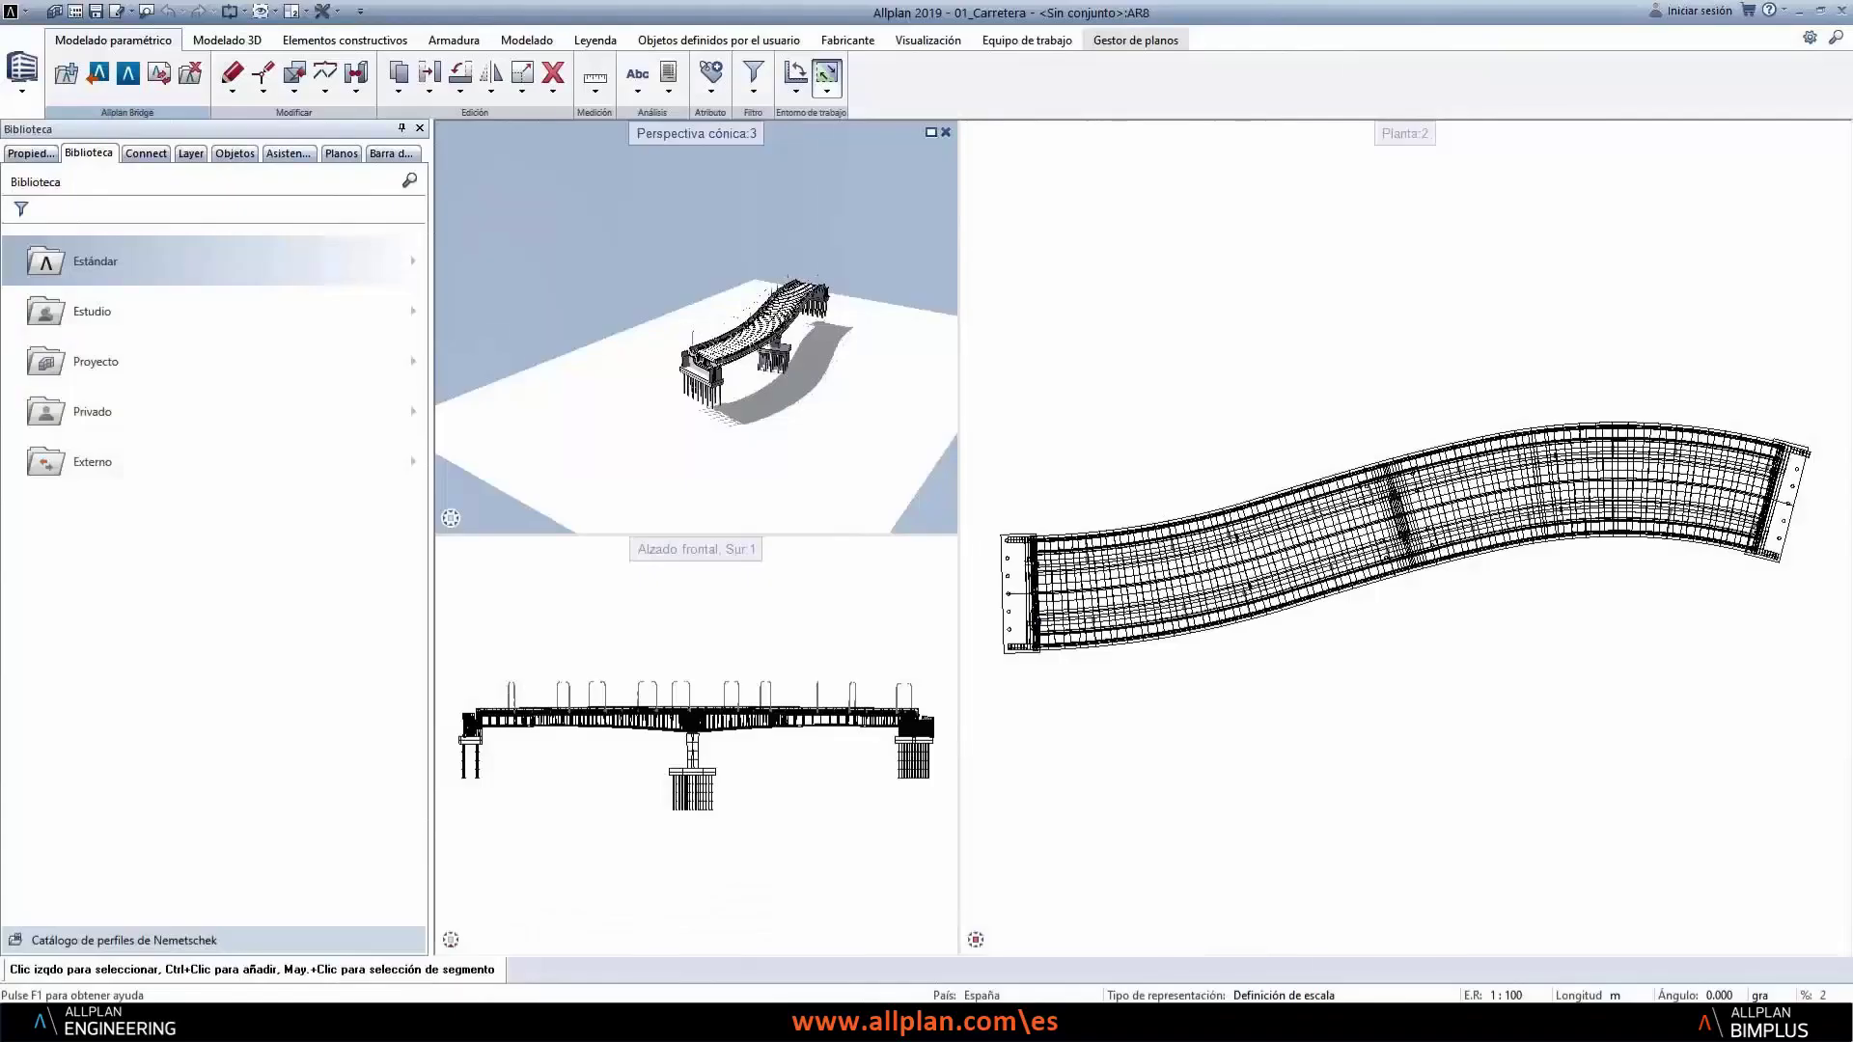
- Open the project 02_Ferrocarril in Allplan and view the railway bridge in perspective
left_click(54, 14)
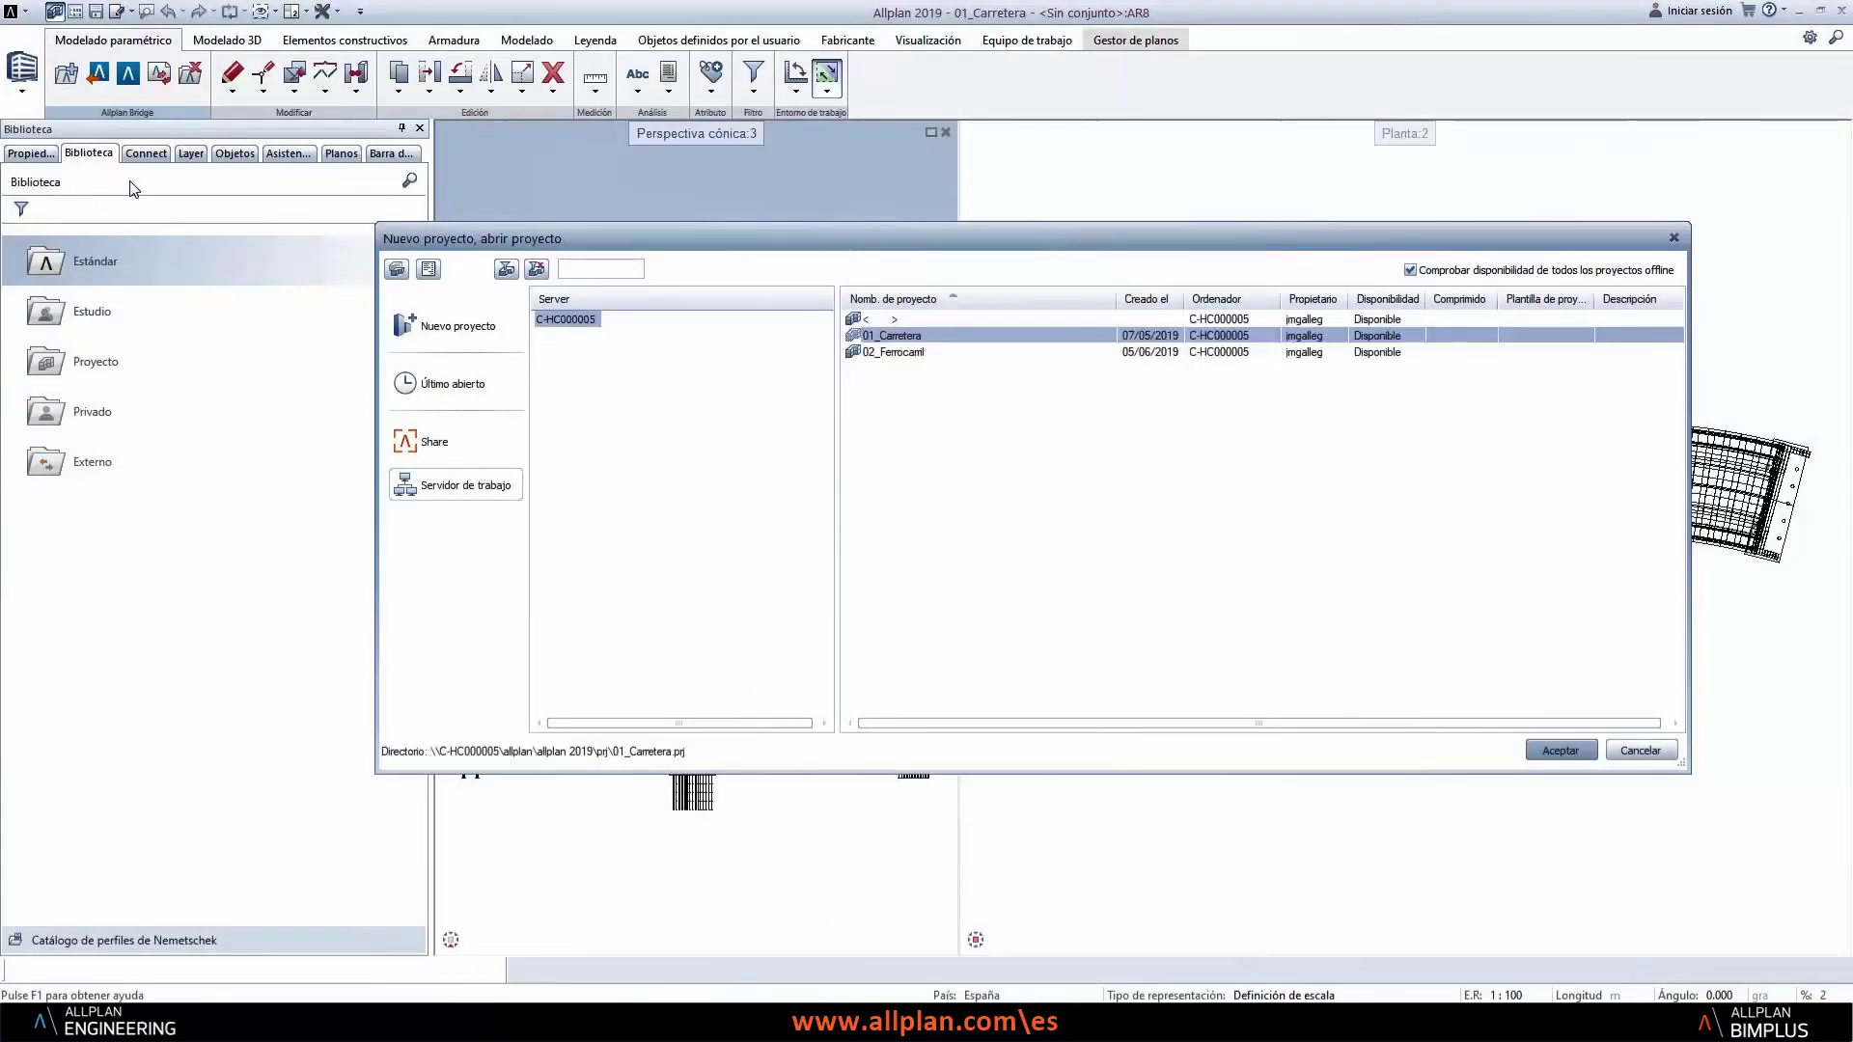
double_click(894, 353)
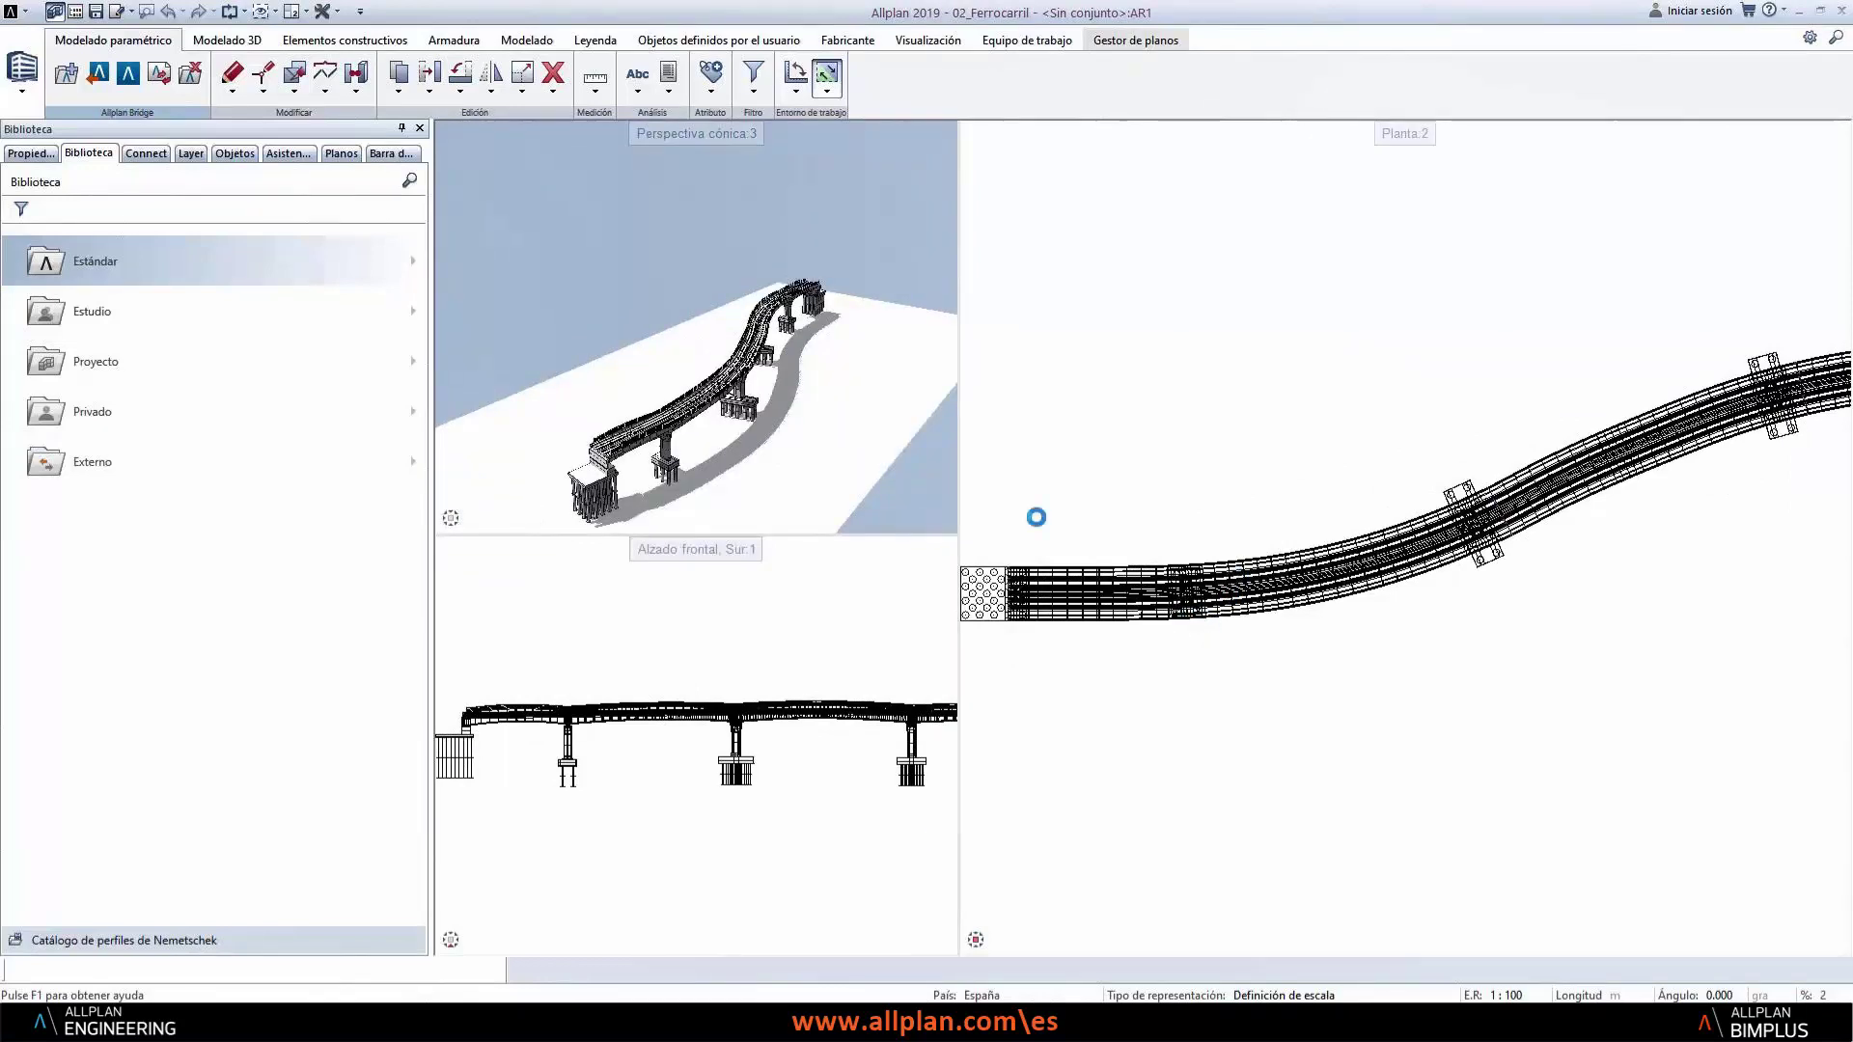
scroll(692, 468, "up", 3)
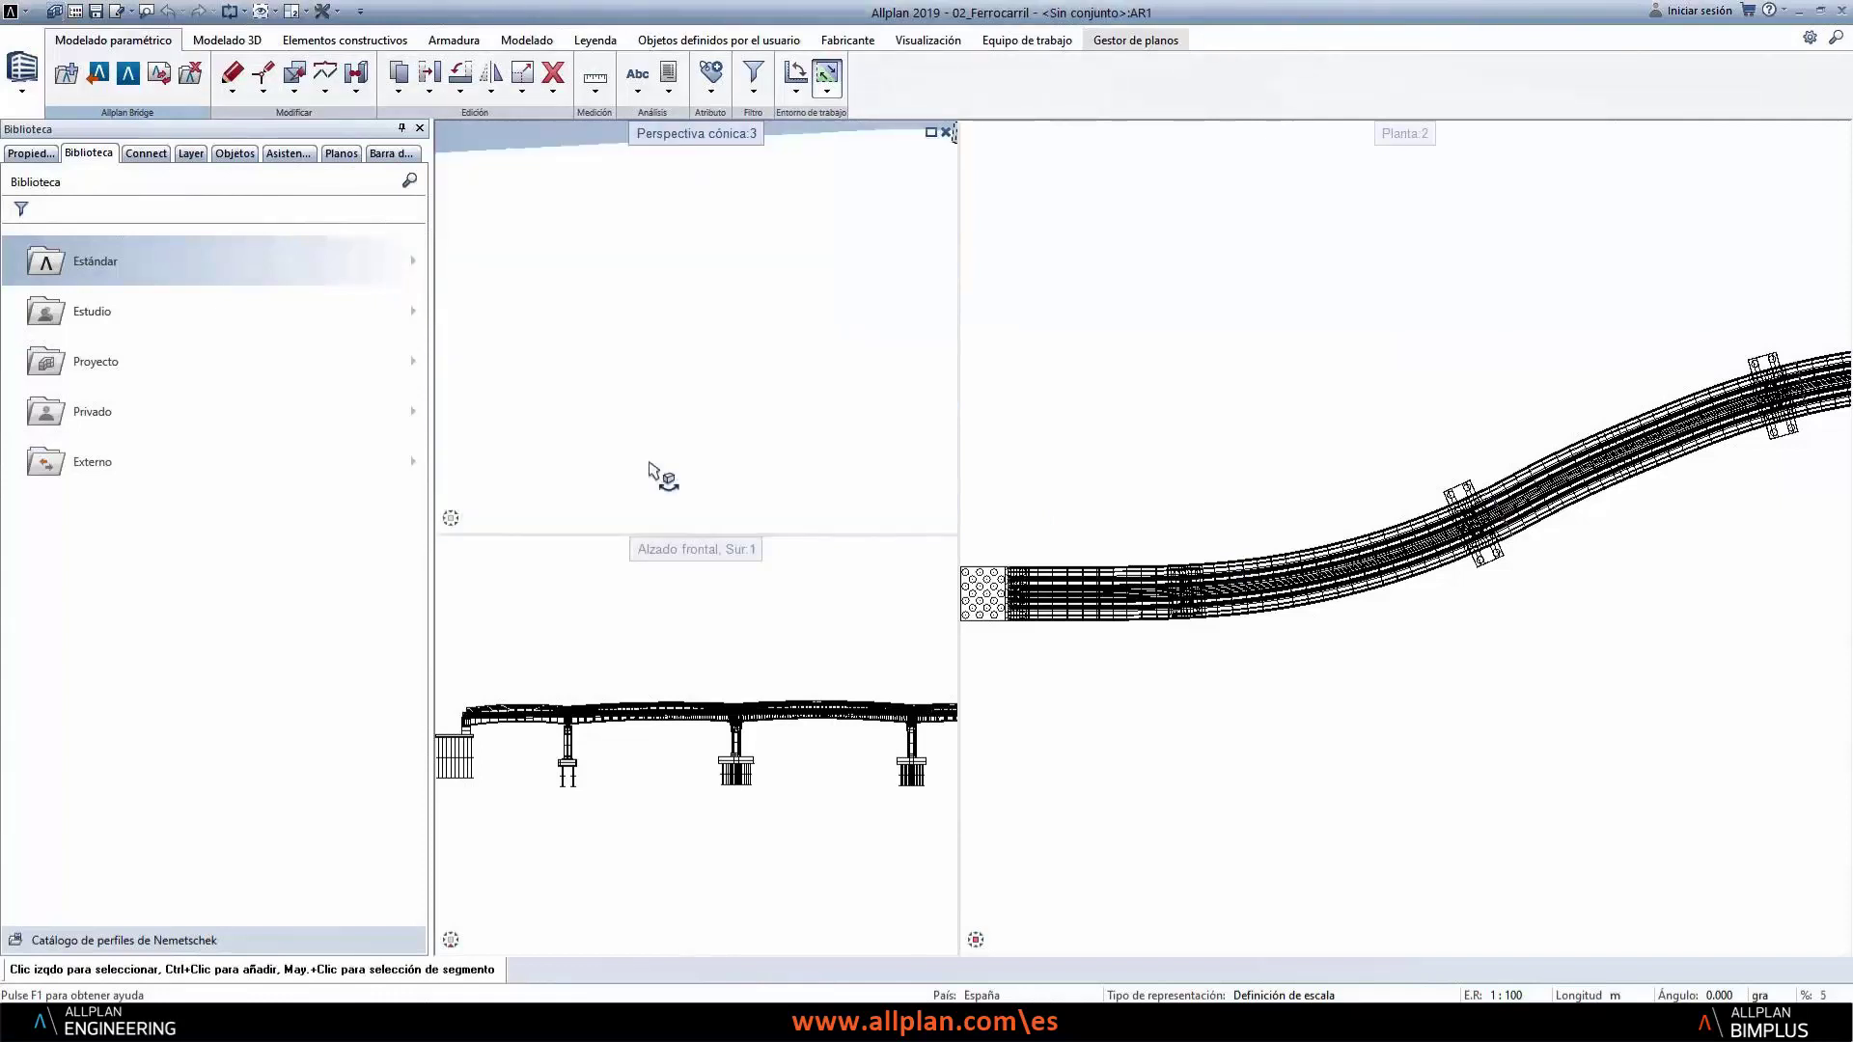
left_click_drag(610, 444, 745, 424)
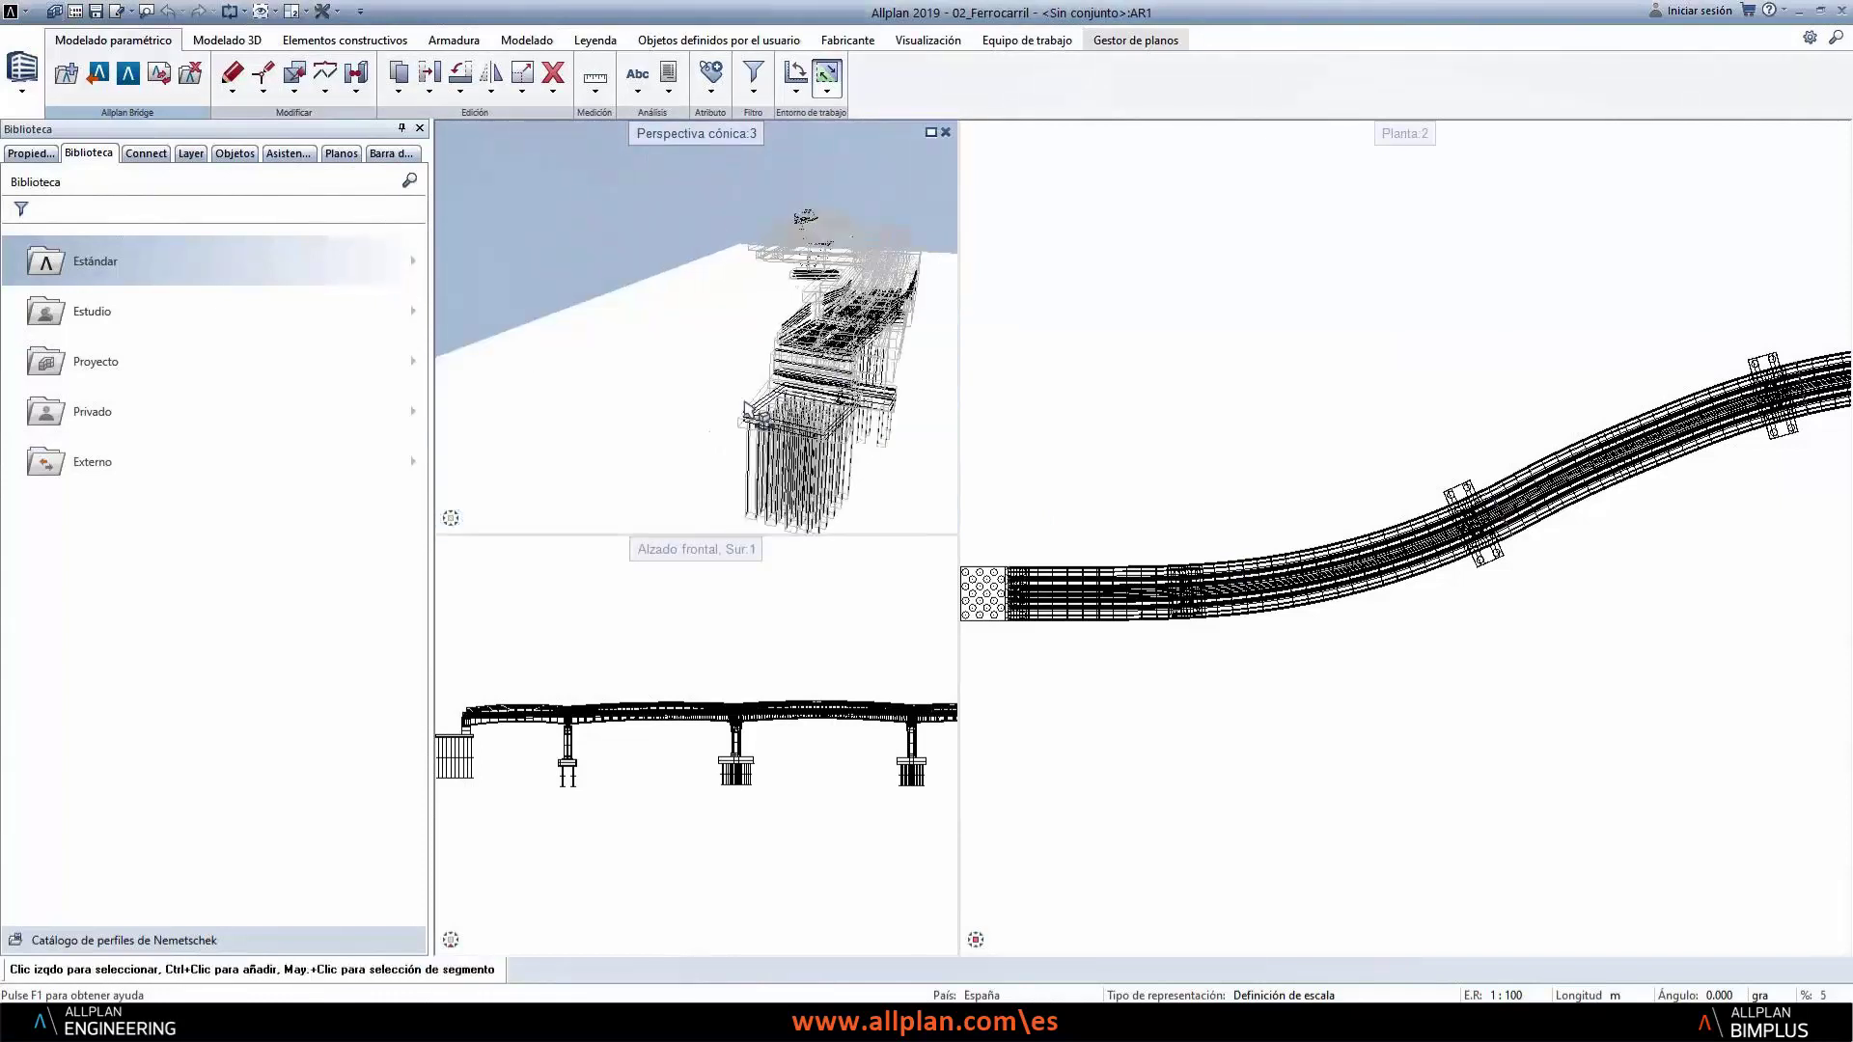
- Inspect the railway bridge in the perspective view, from the tracks on the deck to the piers and pile foundations
scroll(831, 331, "up", 2)
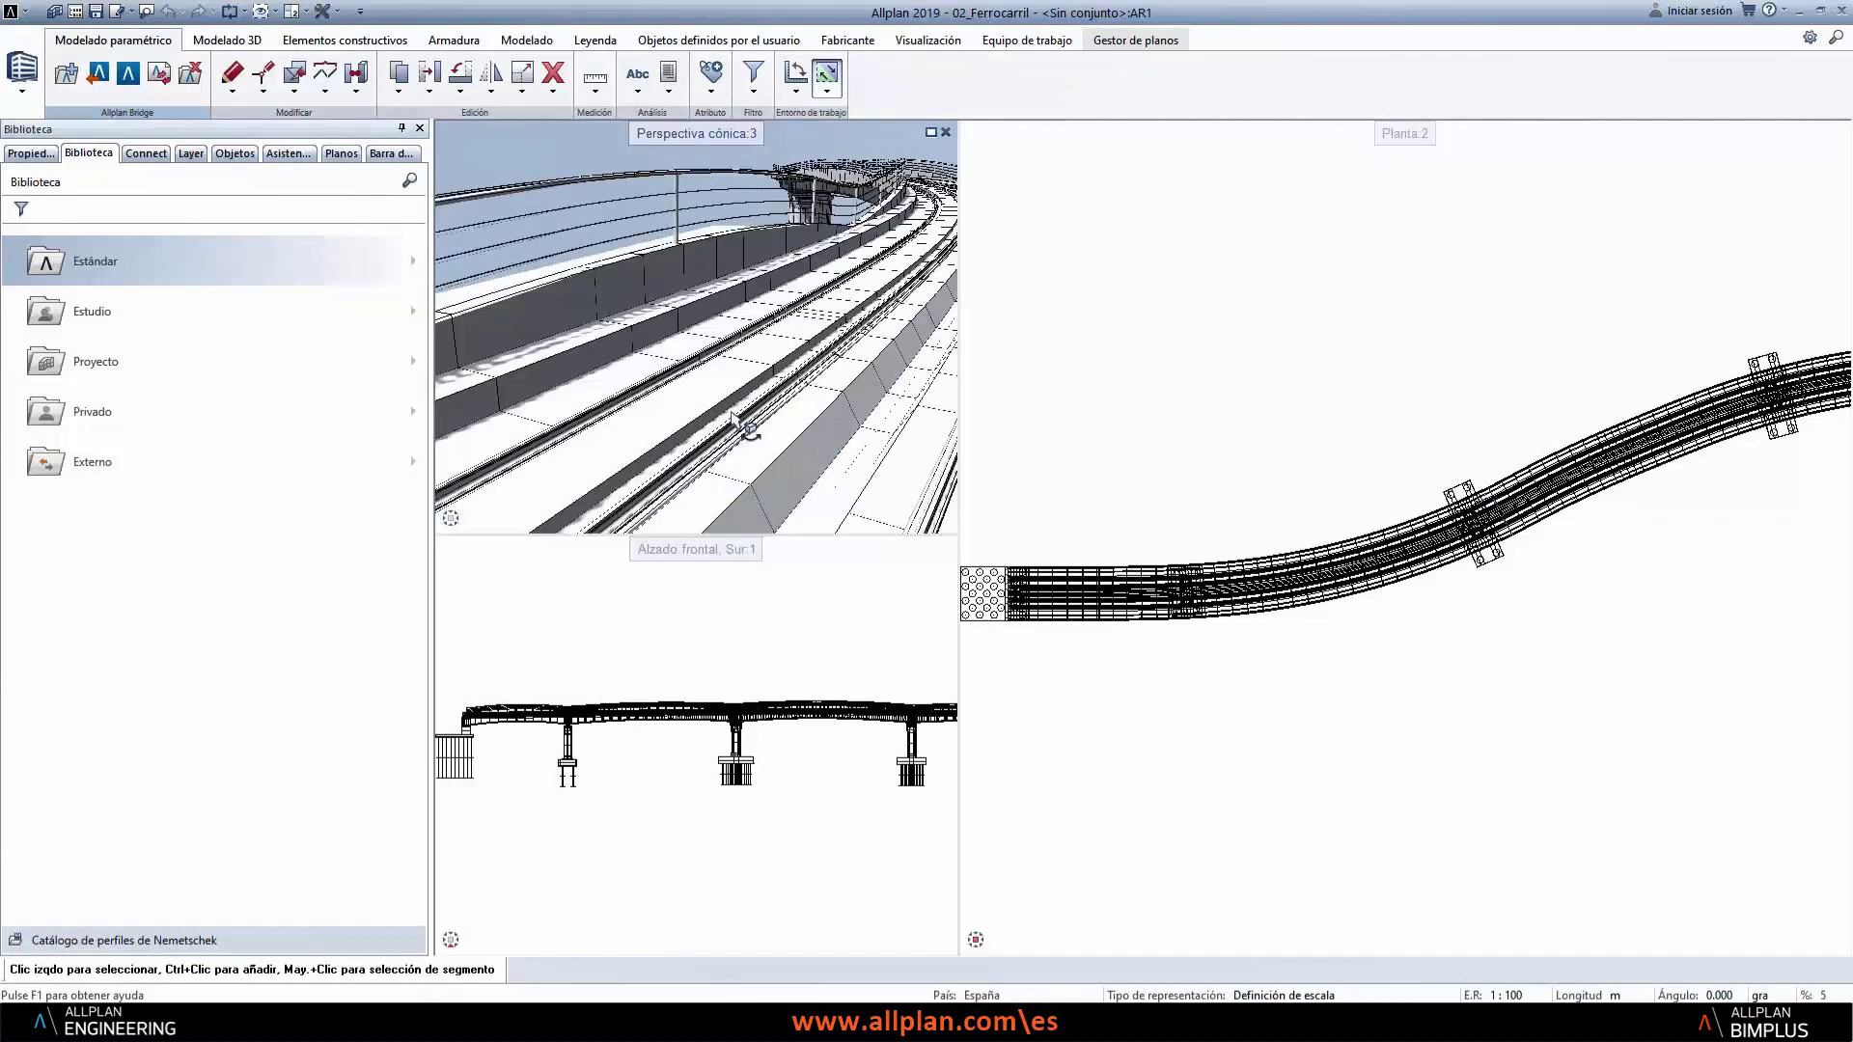
scroll(733, 414, "down", 3)
scroll(729, 509, "up", 4)
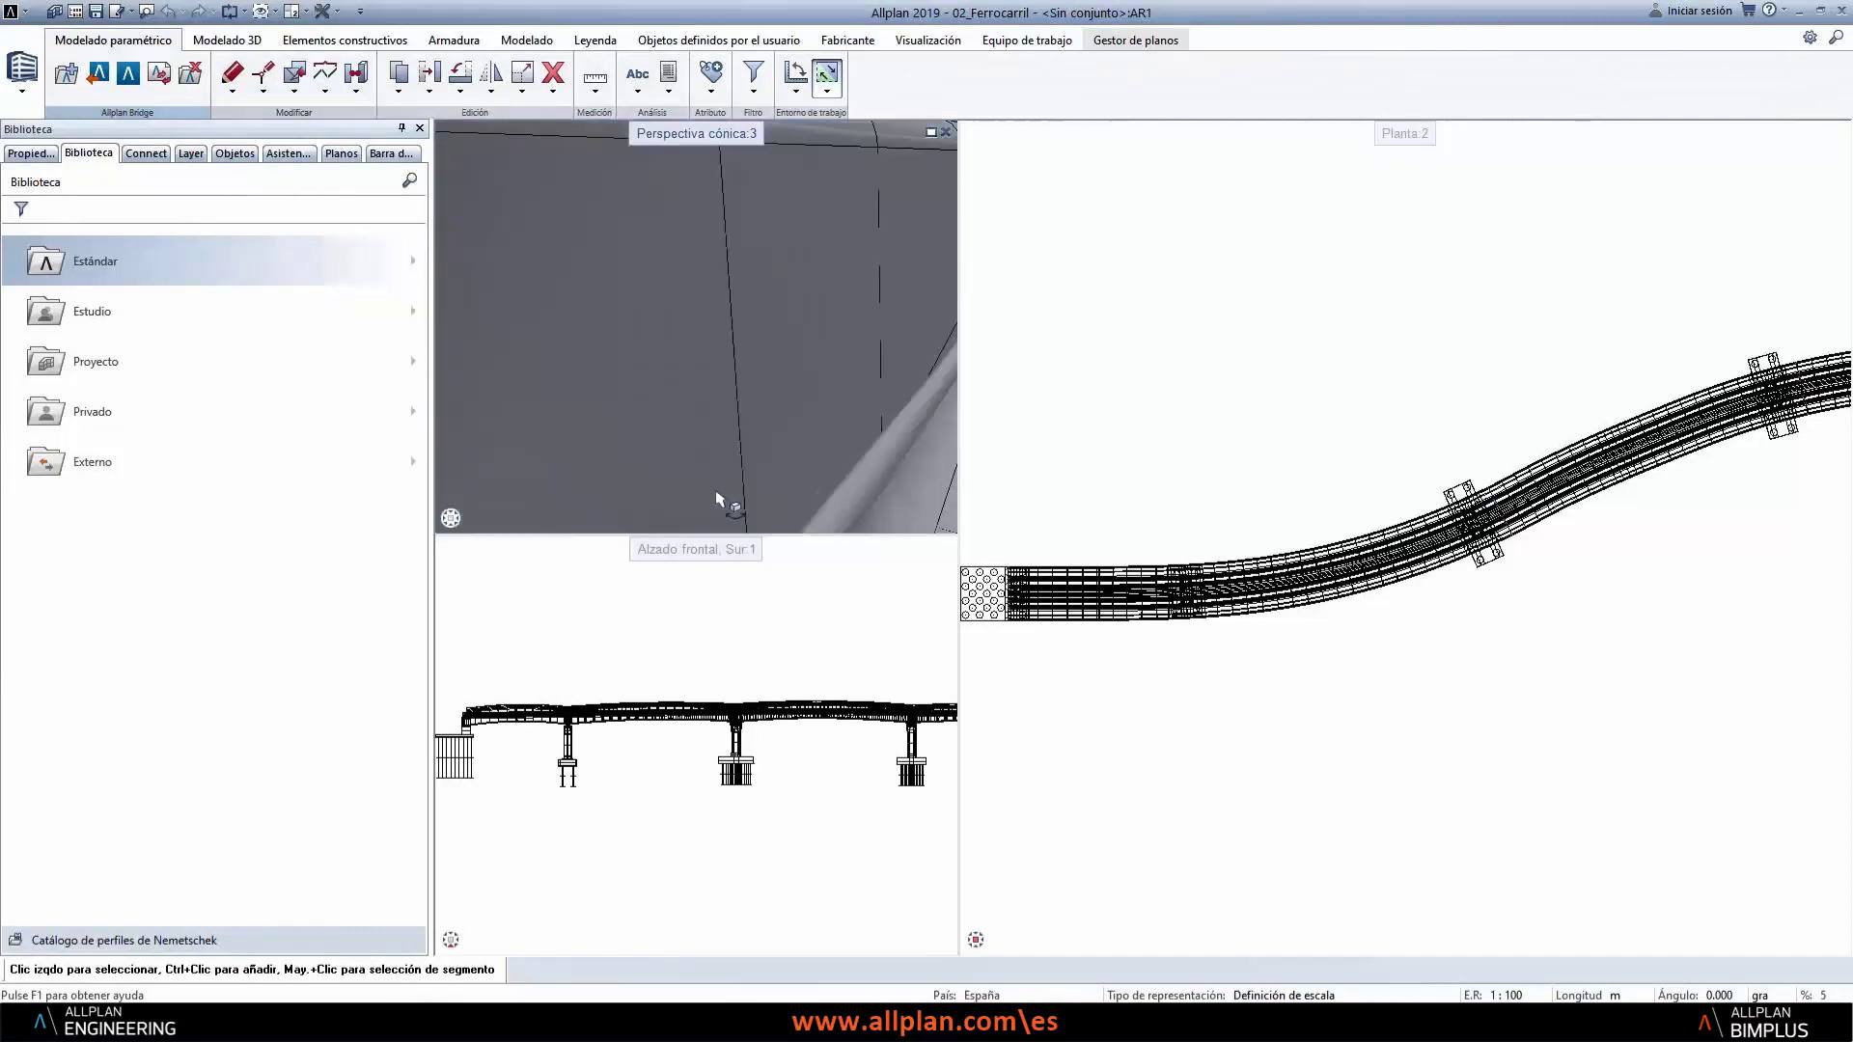
scroll(722, 505, "down", 4)
left_click_drag(733, 497, 912, 275)
scroll(1151, 473, "down", 2)
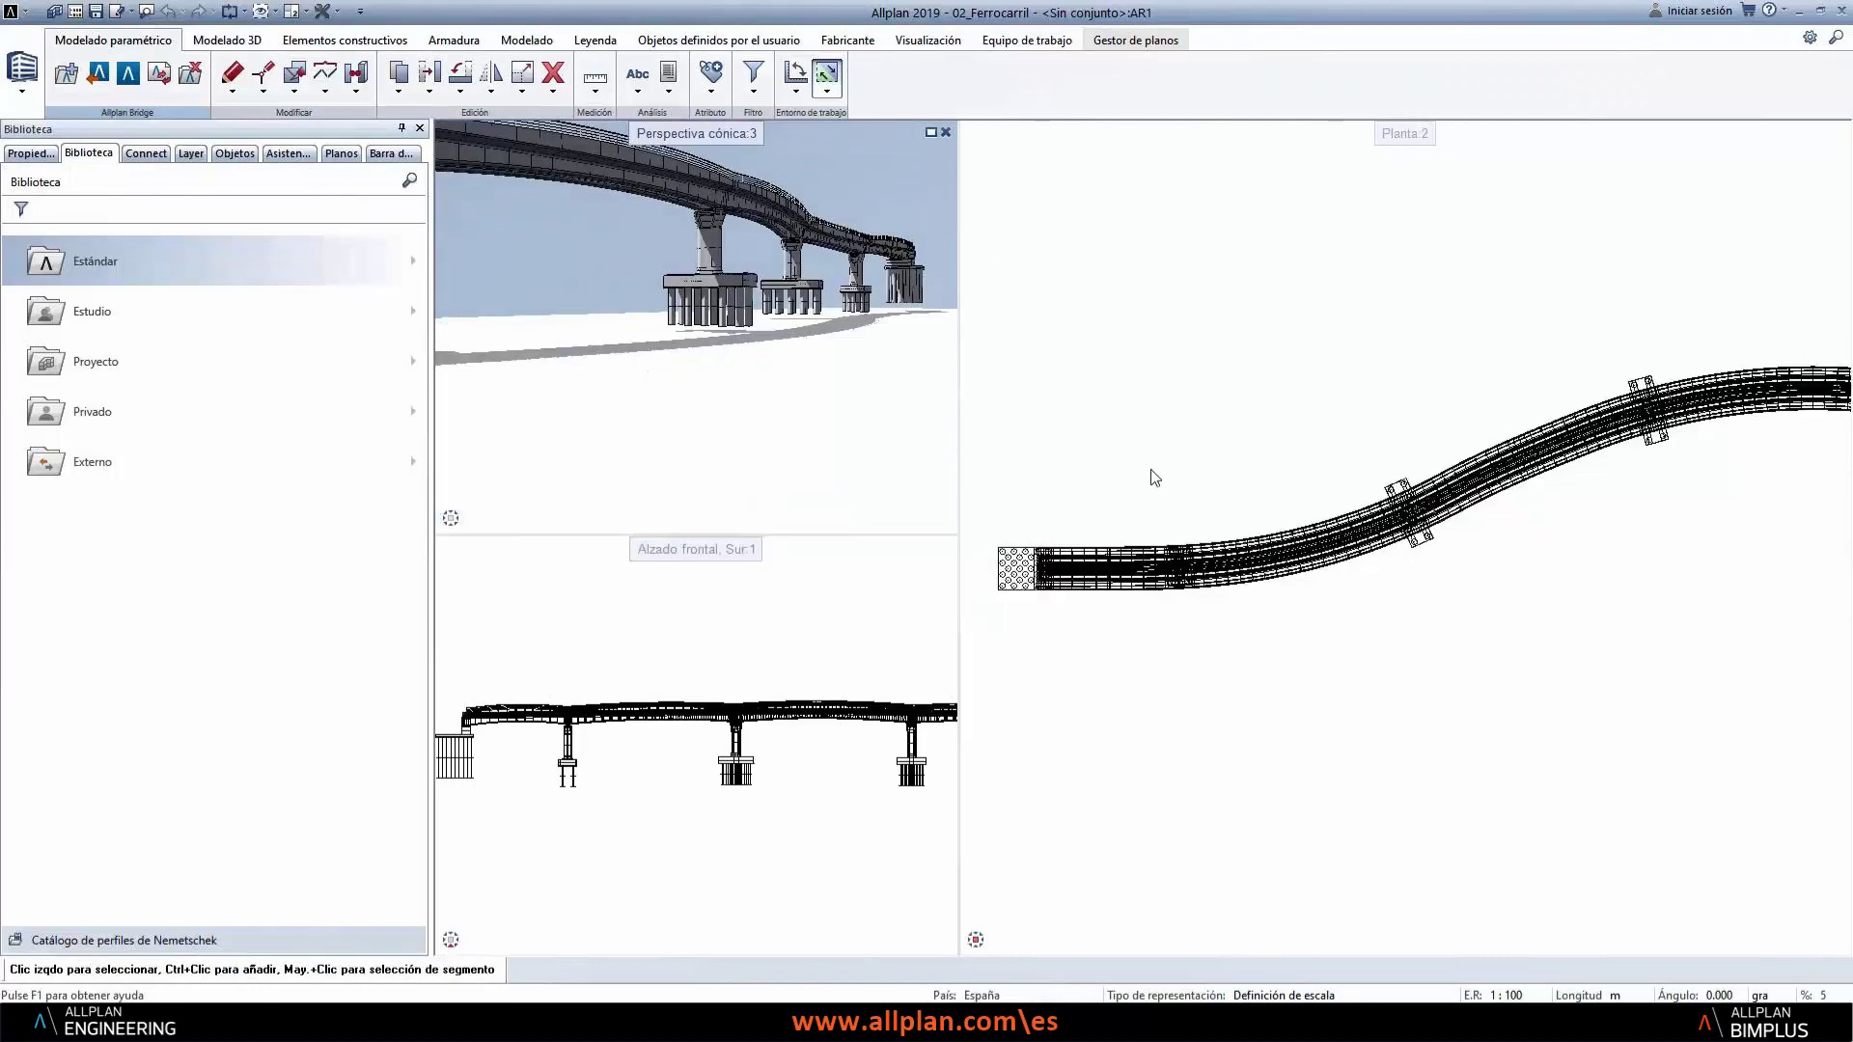
- Open the Prestressed railway bridge model in Allplan Bridge and view its 3D model
left_click(129, 74)
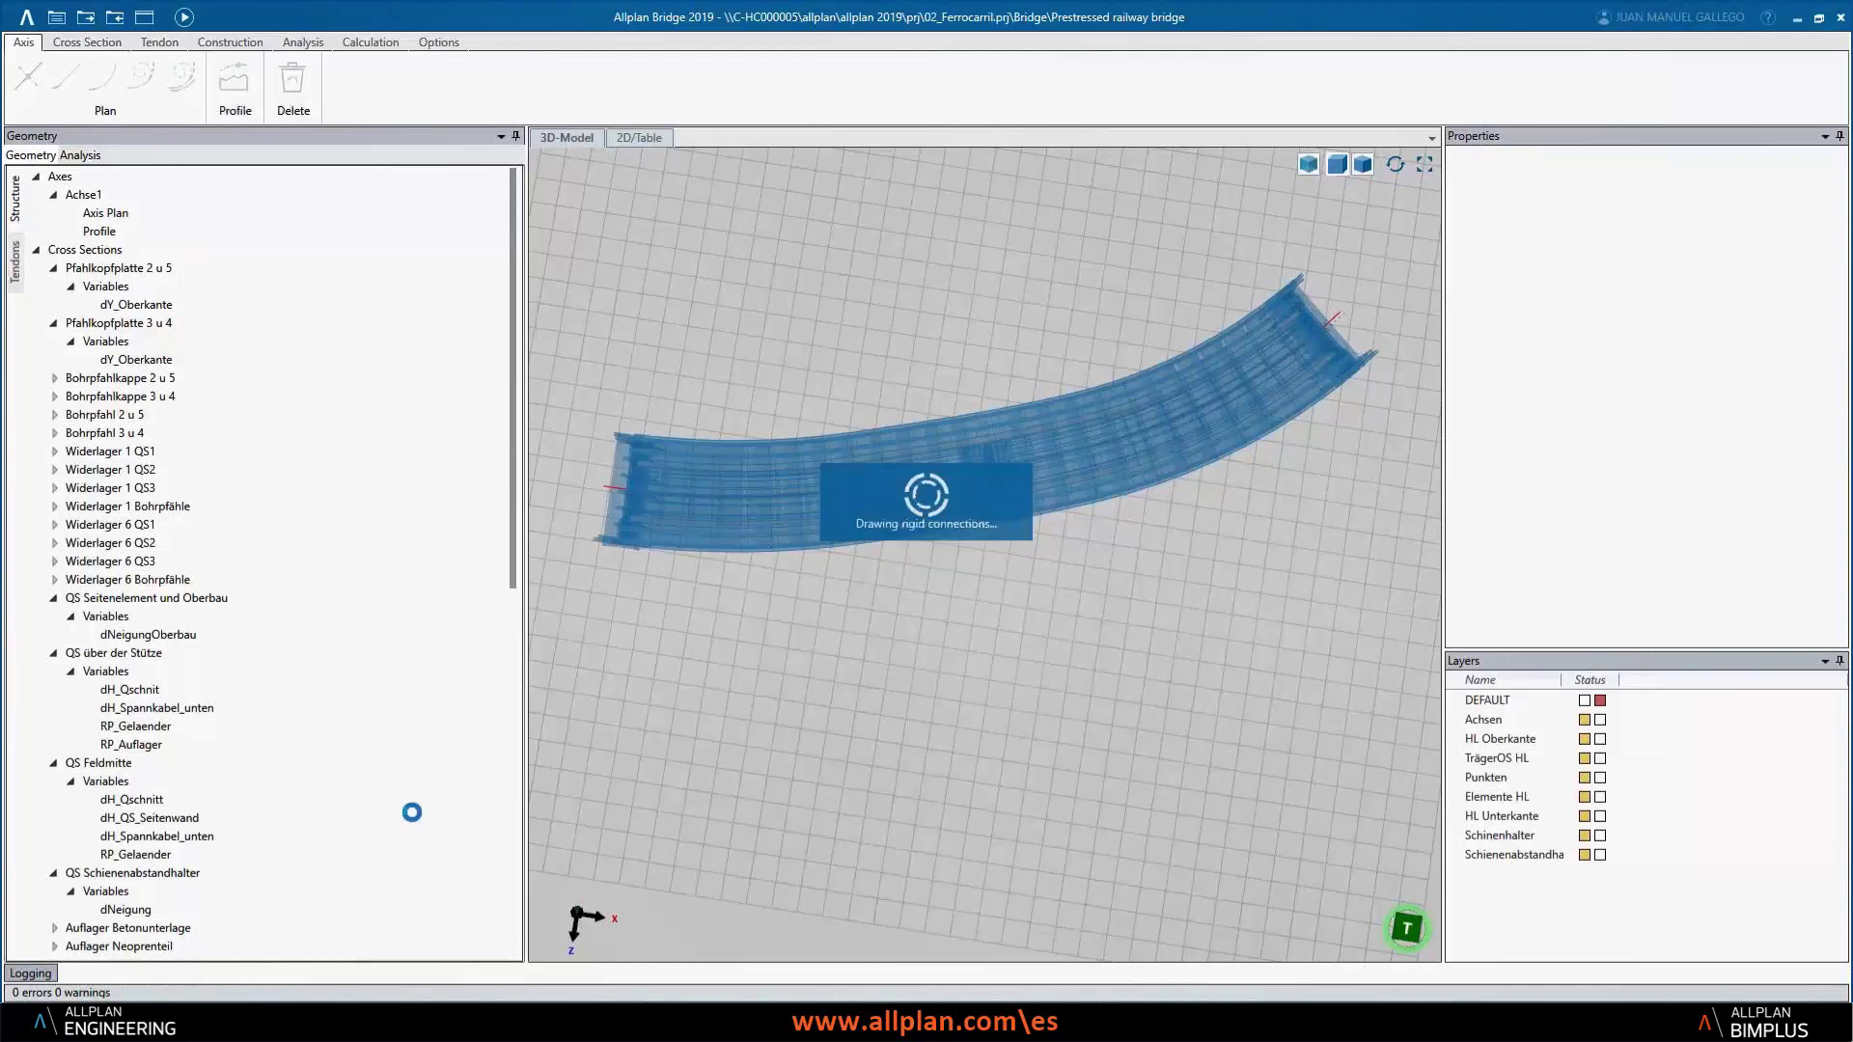
scroll(833, 587, "down", 1)
middle_click_drag(677, 641, 830, 385)
- In Allplan, create a project named Webinar without a project template and start its new bridge model in Allplan Bridge
left_click(483, 1023)
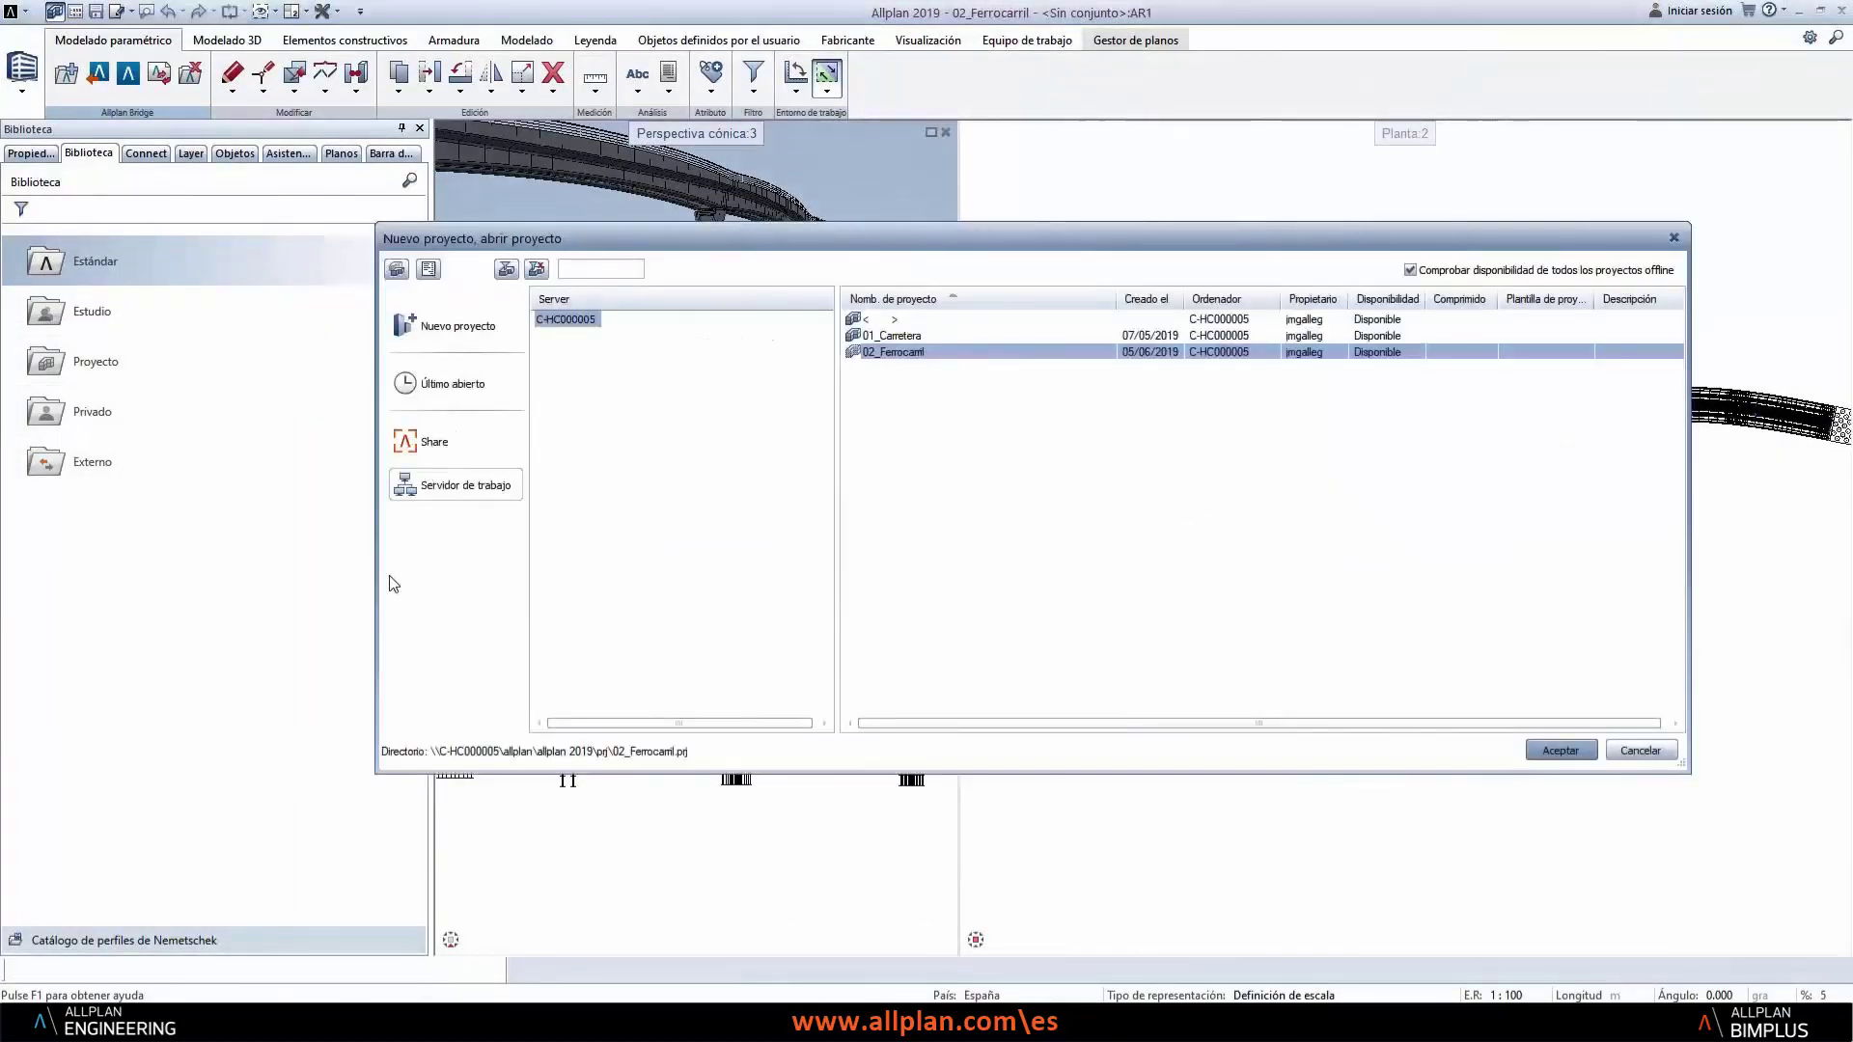
left_click(455, 326)
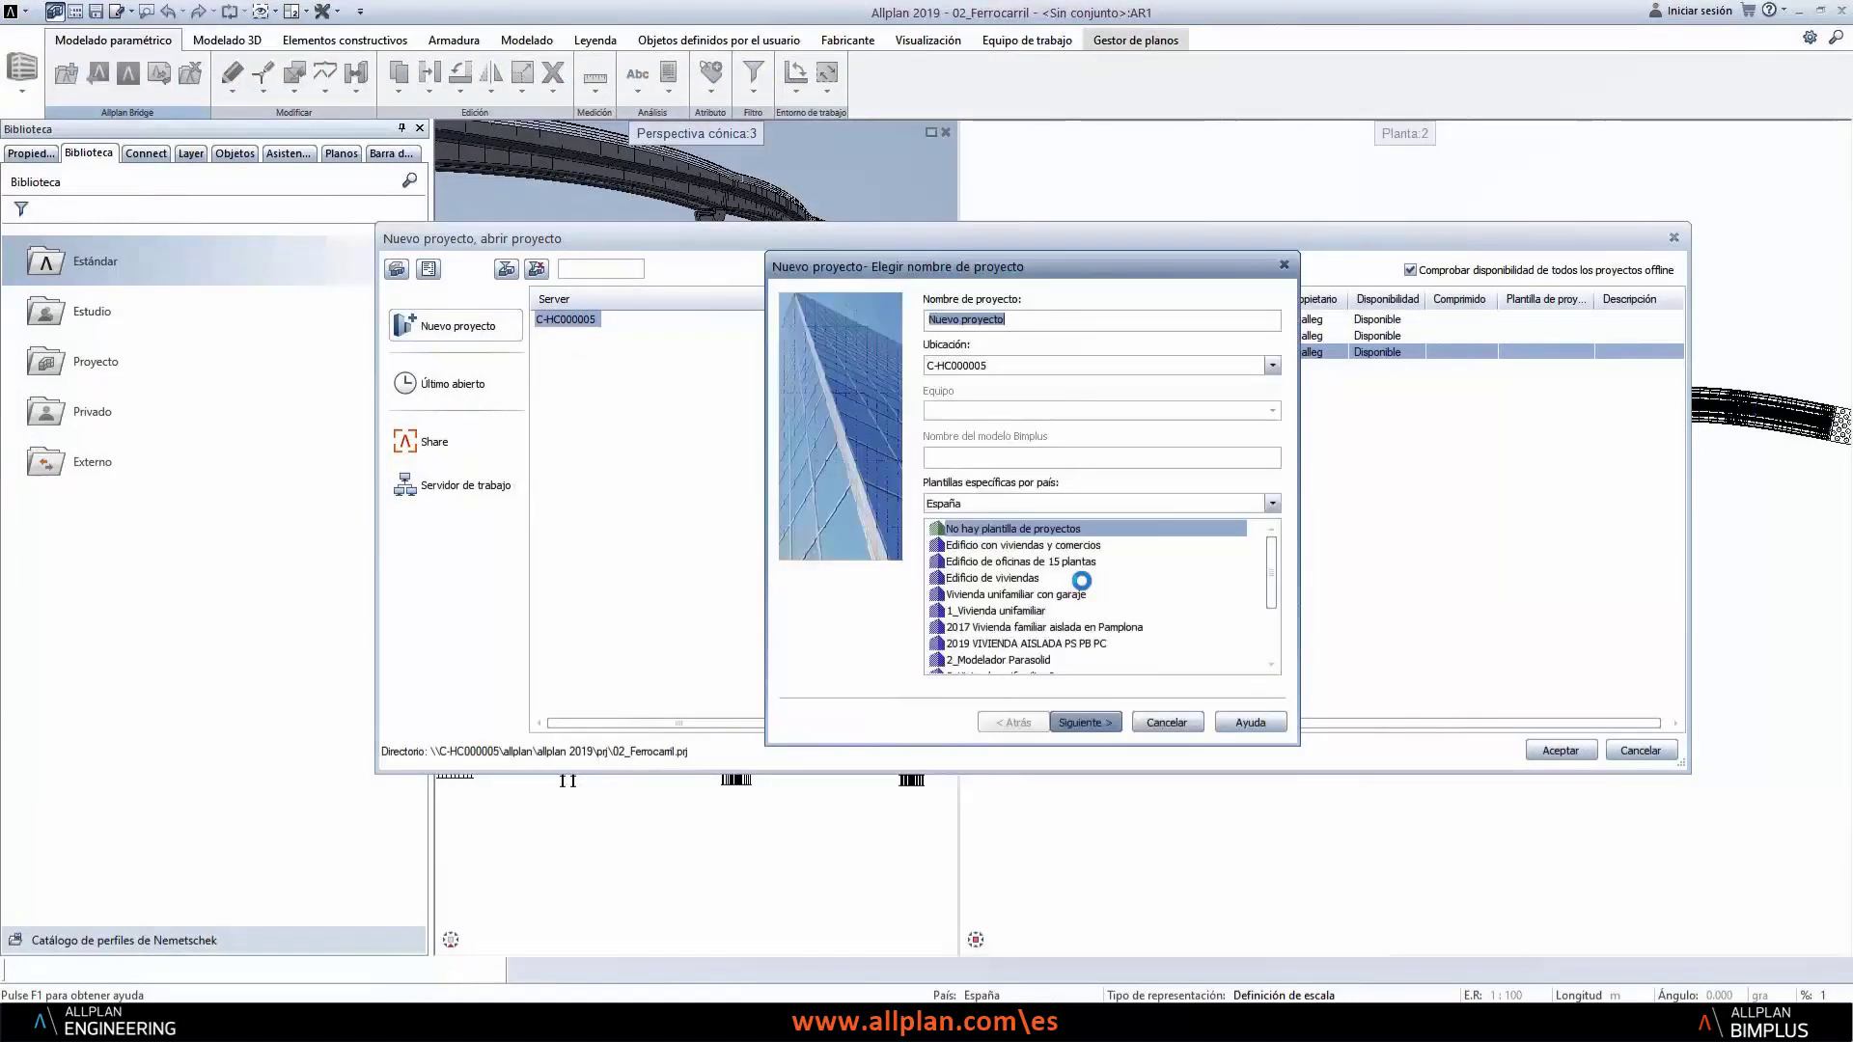
type("Webinar")
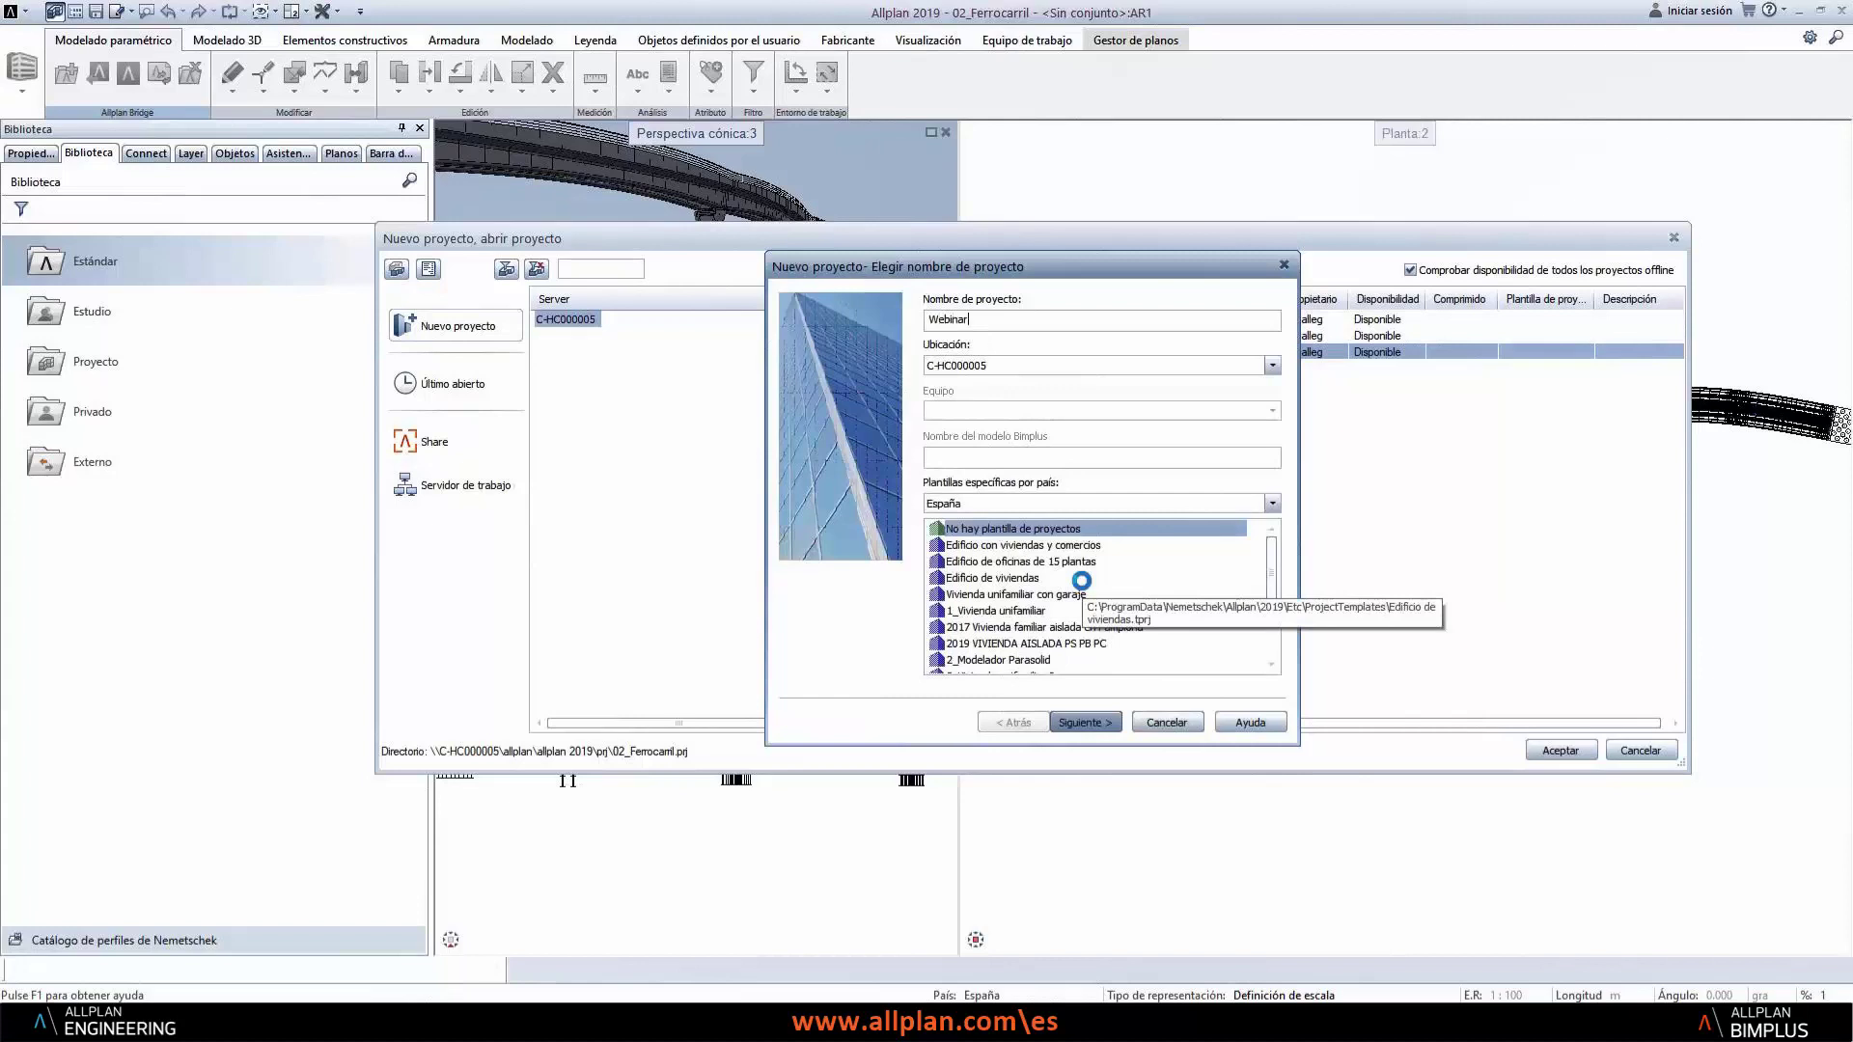
left_click(1085, 722)
left_click(1086, 722)
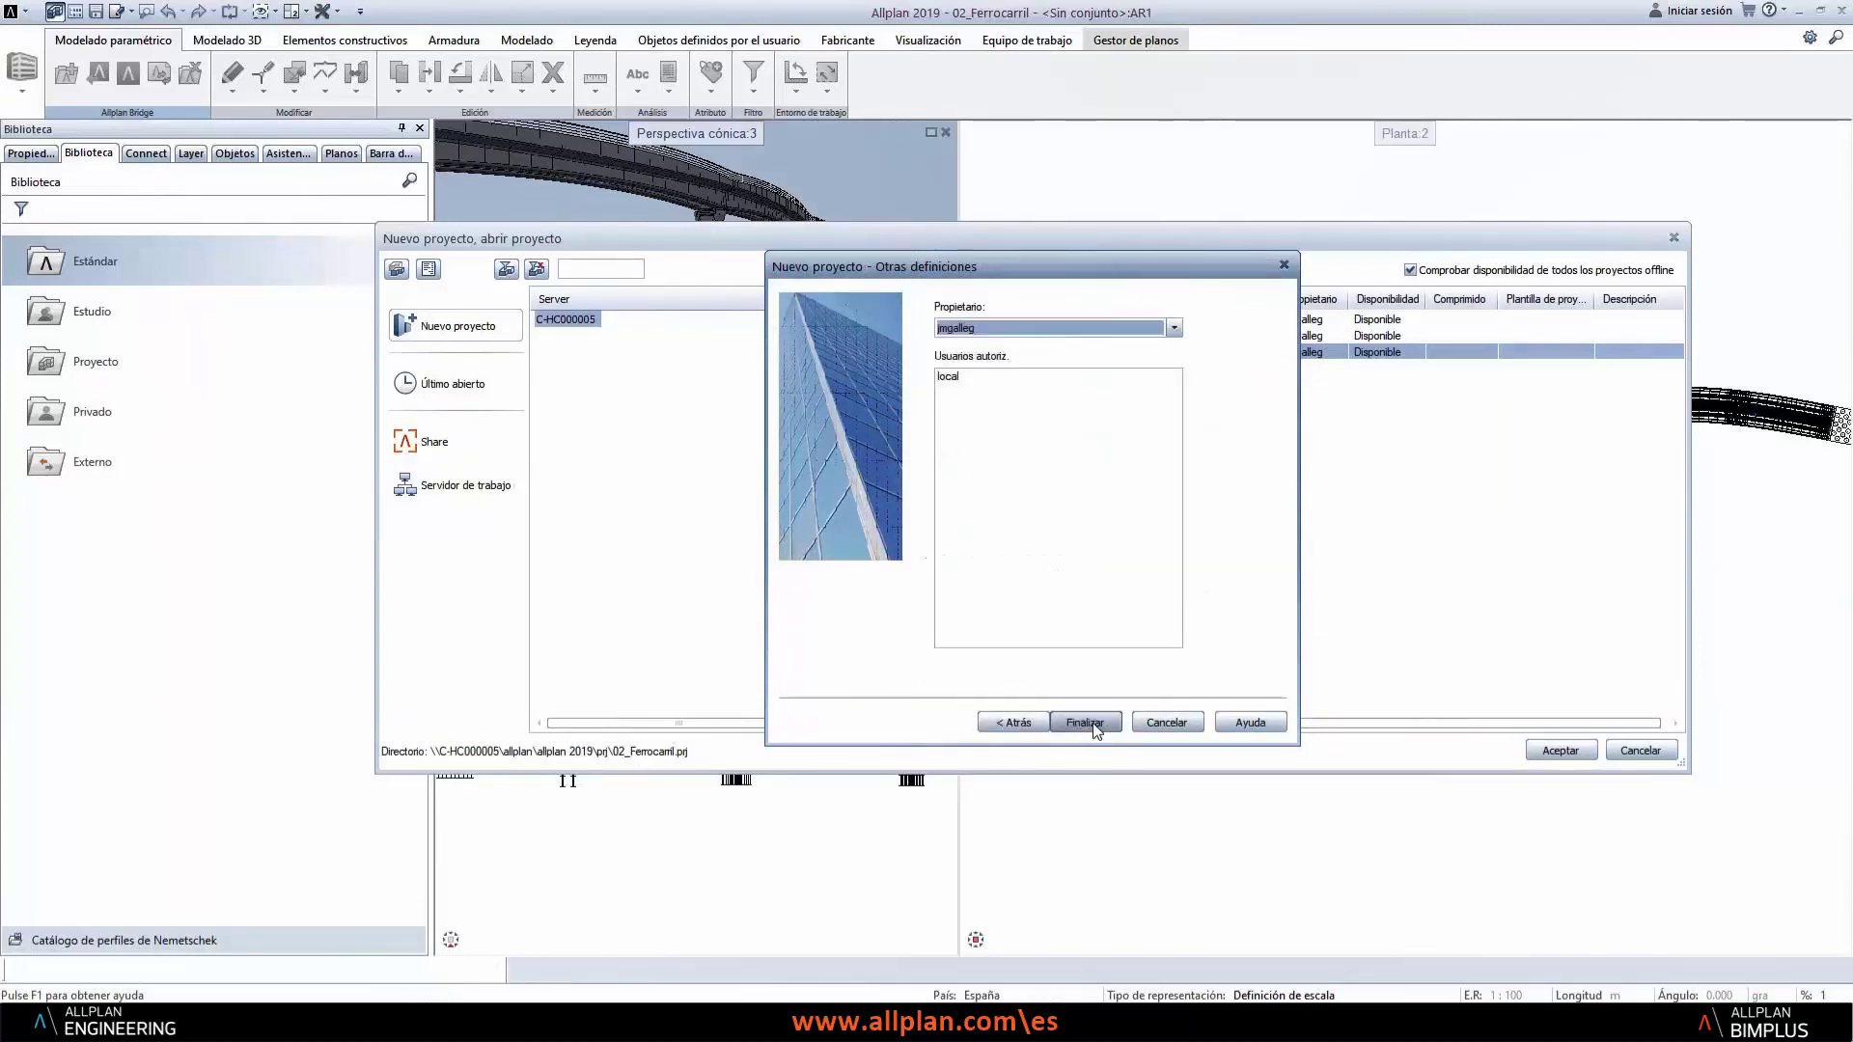
left_click(1086, 720)
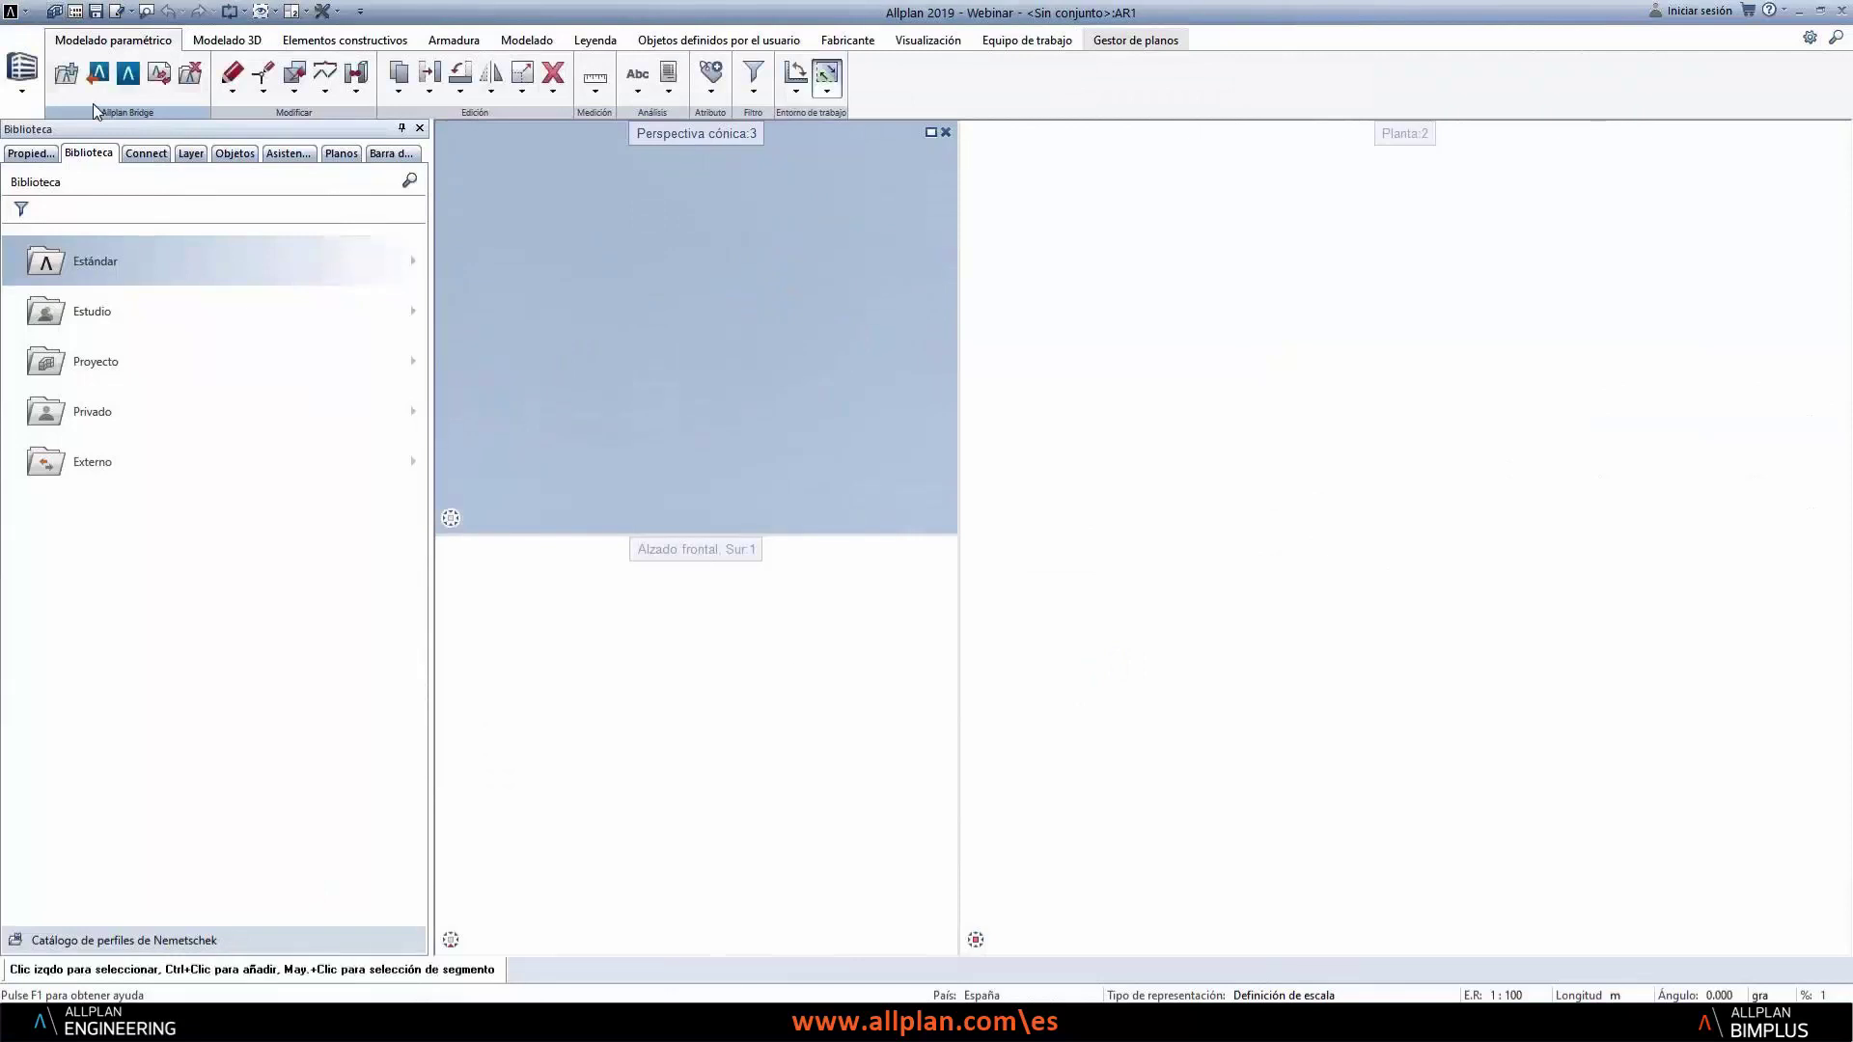
left_click(75, 87)
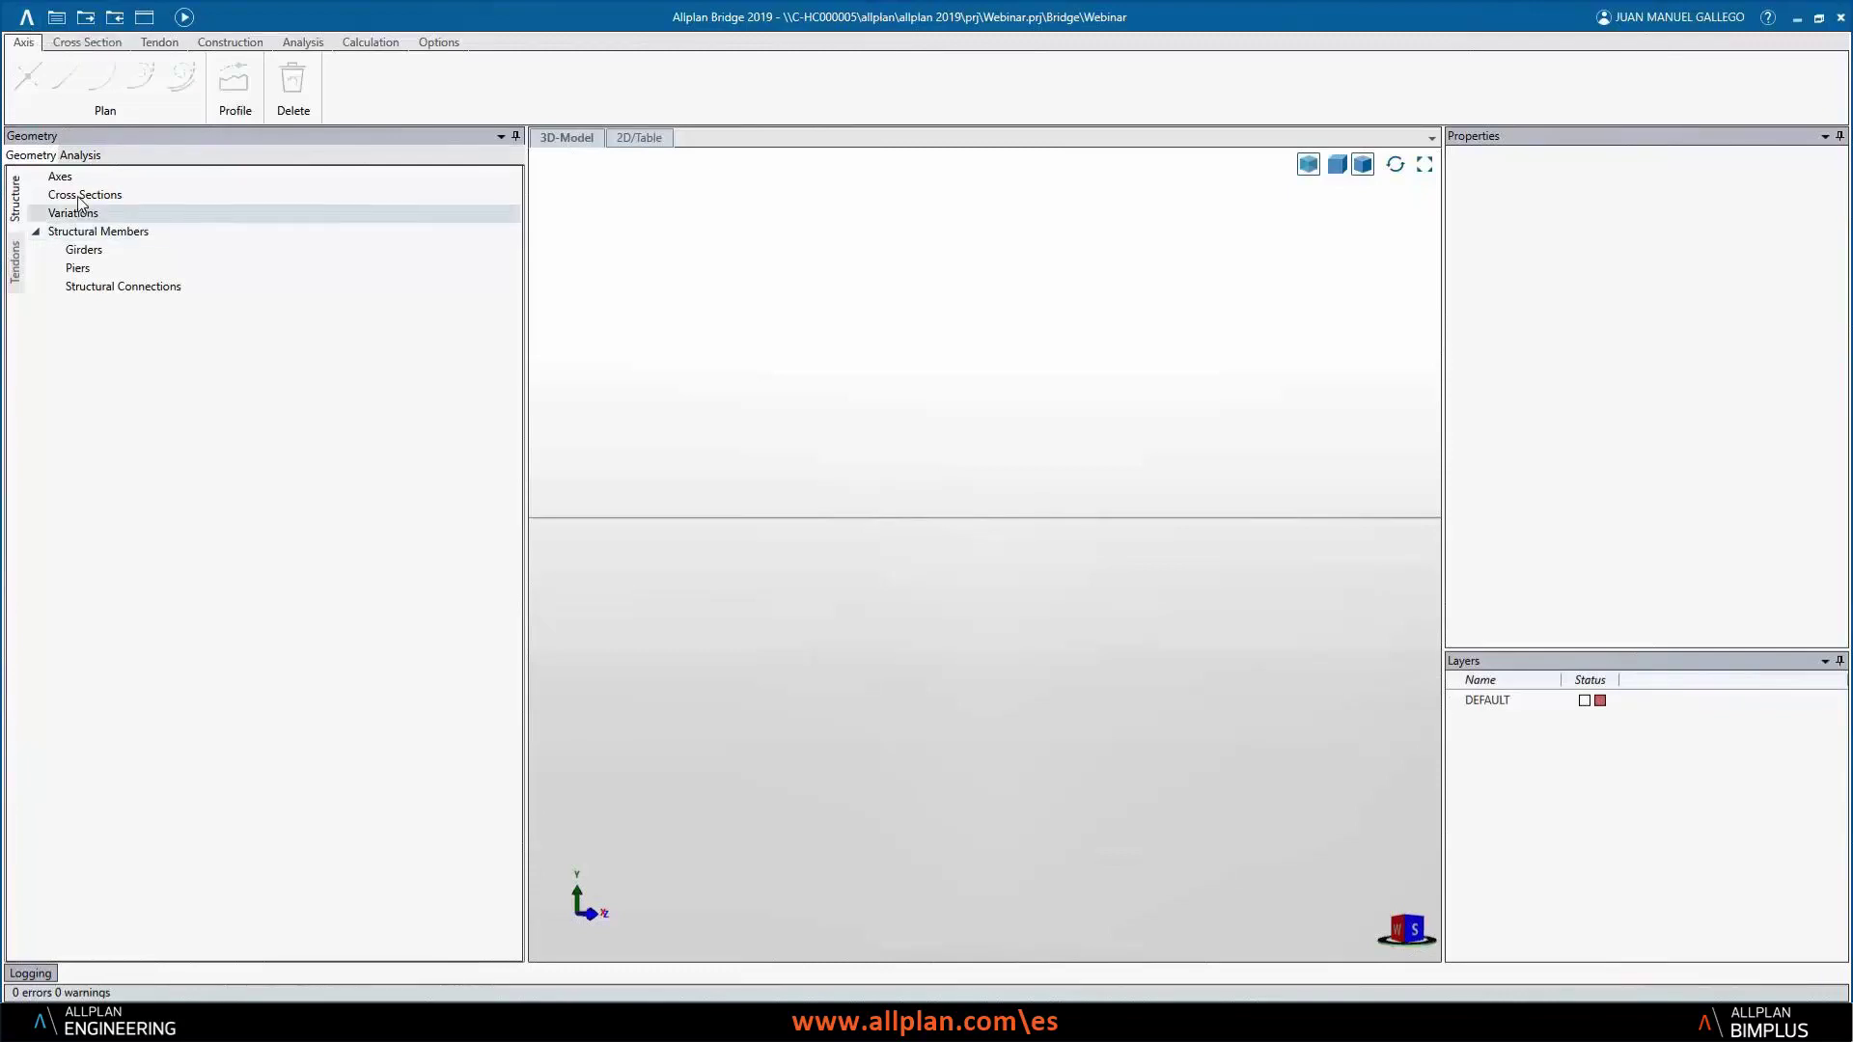
- Review the available commands for cross sections, tendons, construction, analysis, calculation and options
left_click(85, 43)
left_click(164, 46)
left_click(229, 44)
left_click(311, 44)
left_click(367, 44)
left_click(438, 42)
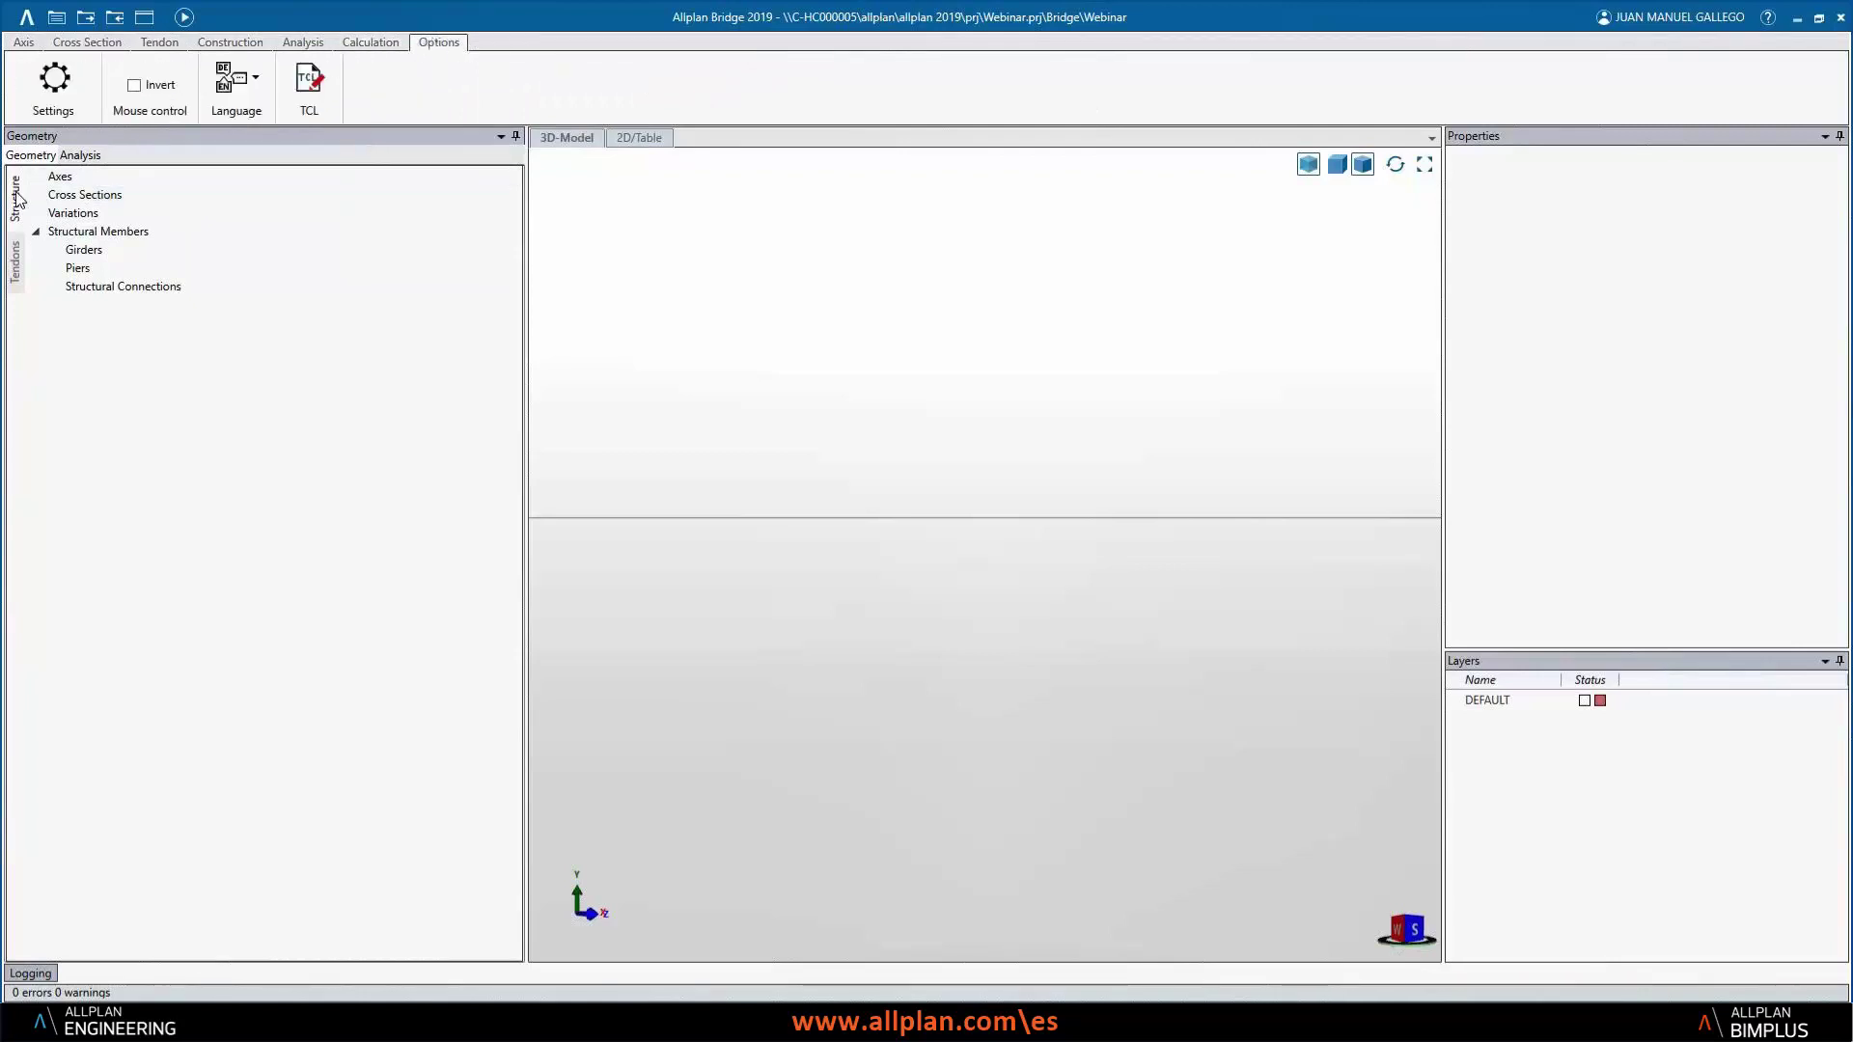
- Review the creation commands for axes, cross sections and variations, the tendon area and the analysis categories of the empty model
right_click(68, 183)
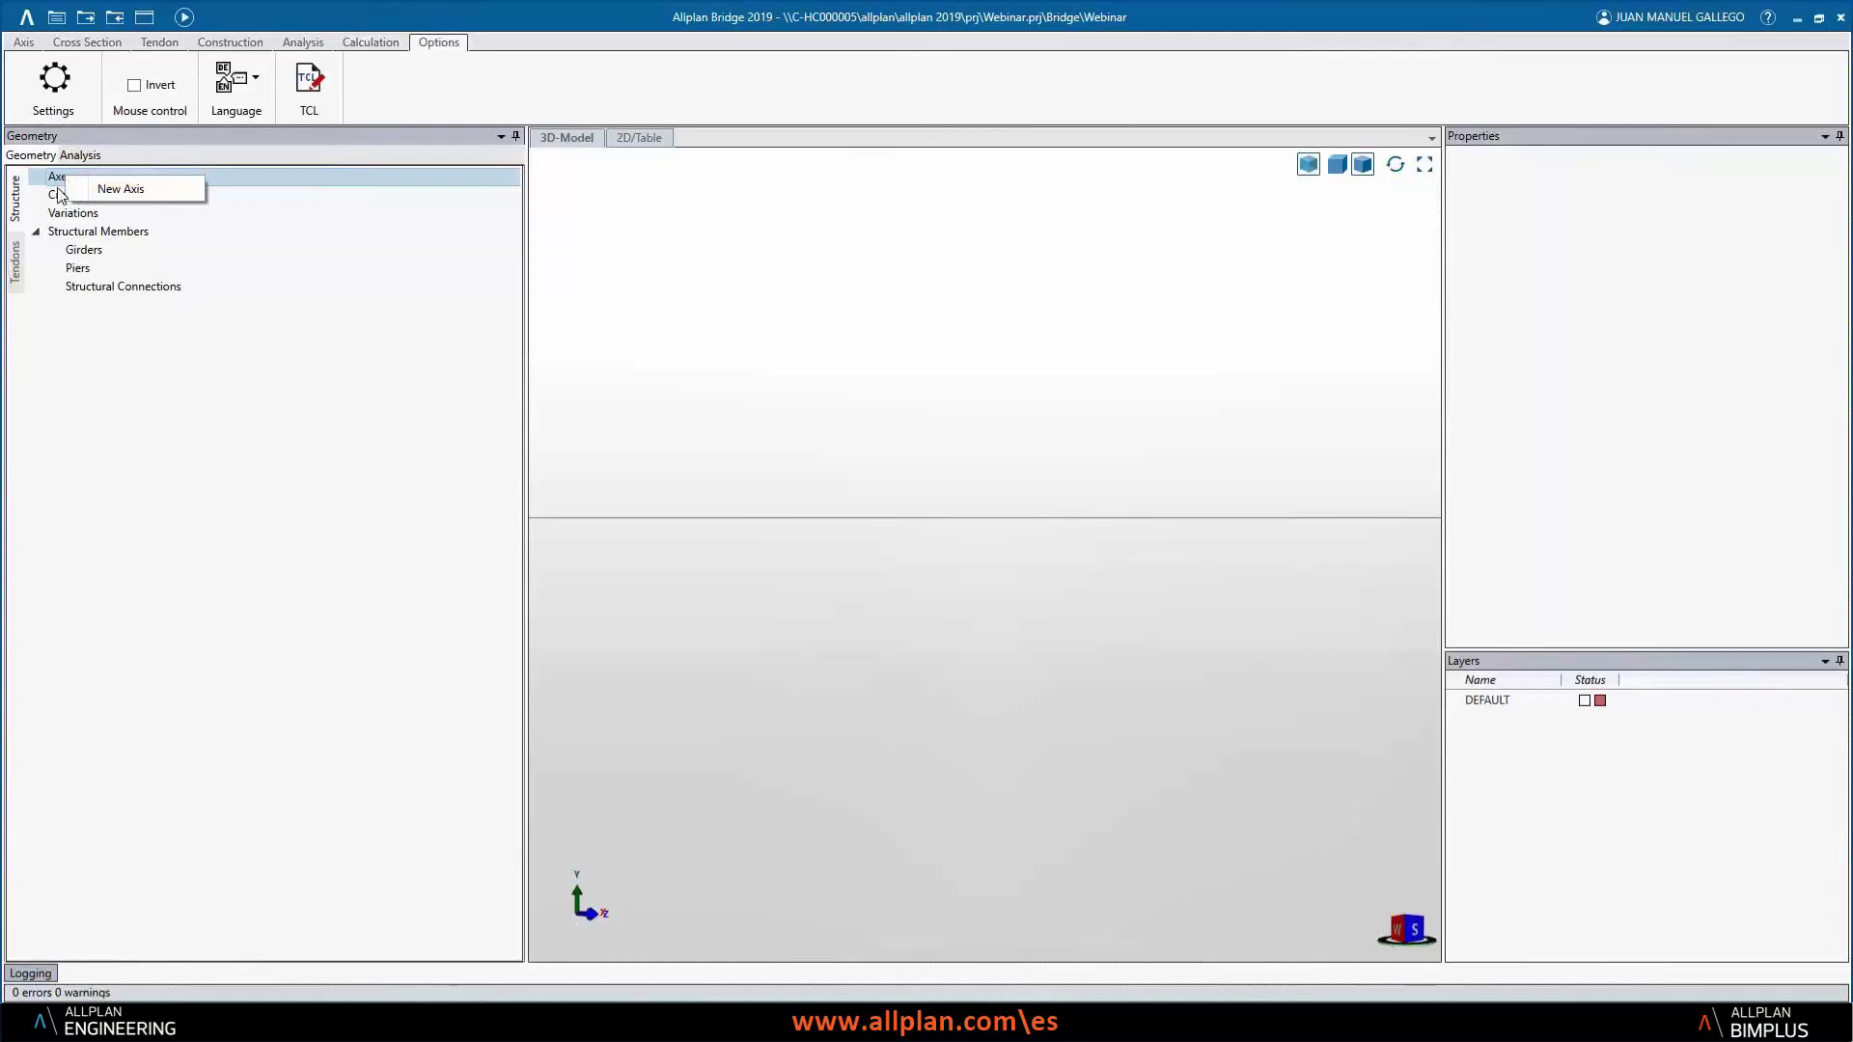
right_click(55, 194)
right_click(43, 216)
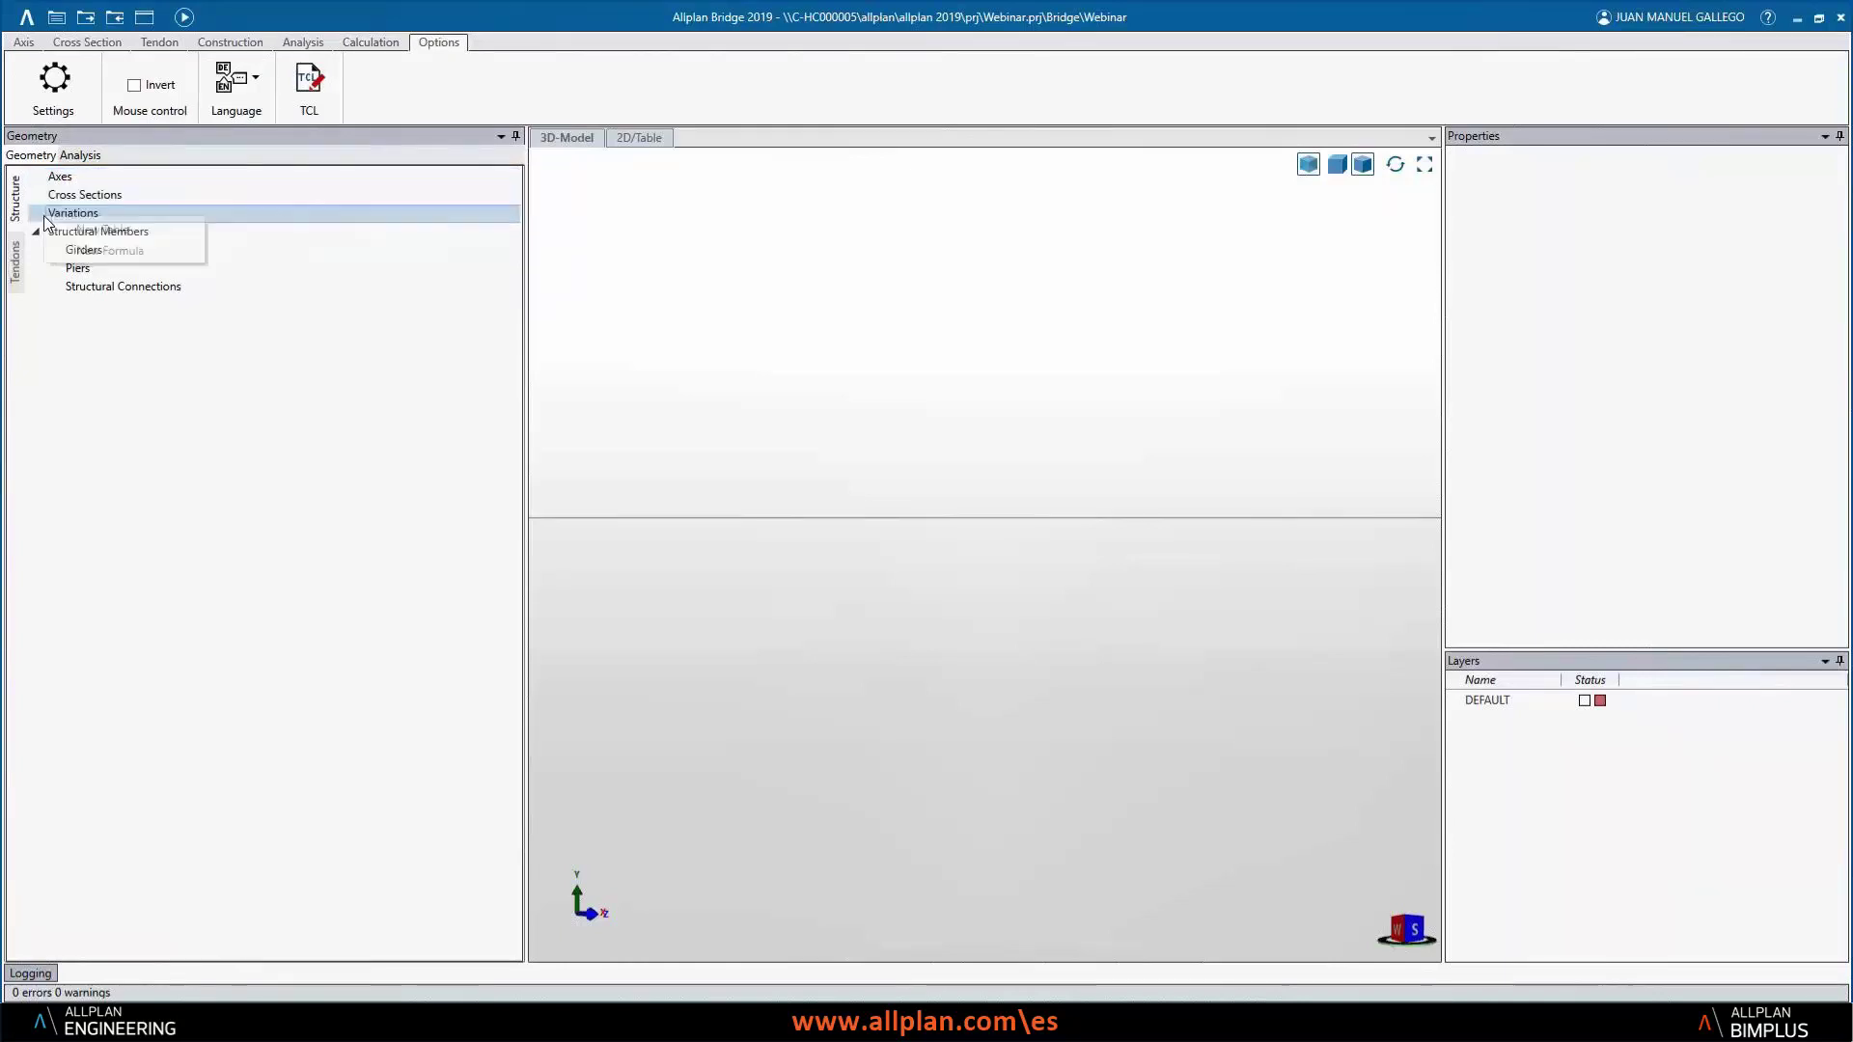
left_click(82, 331)
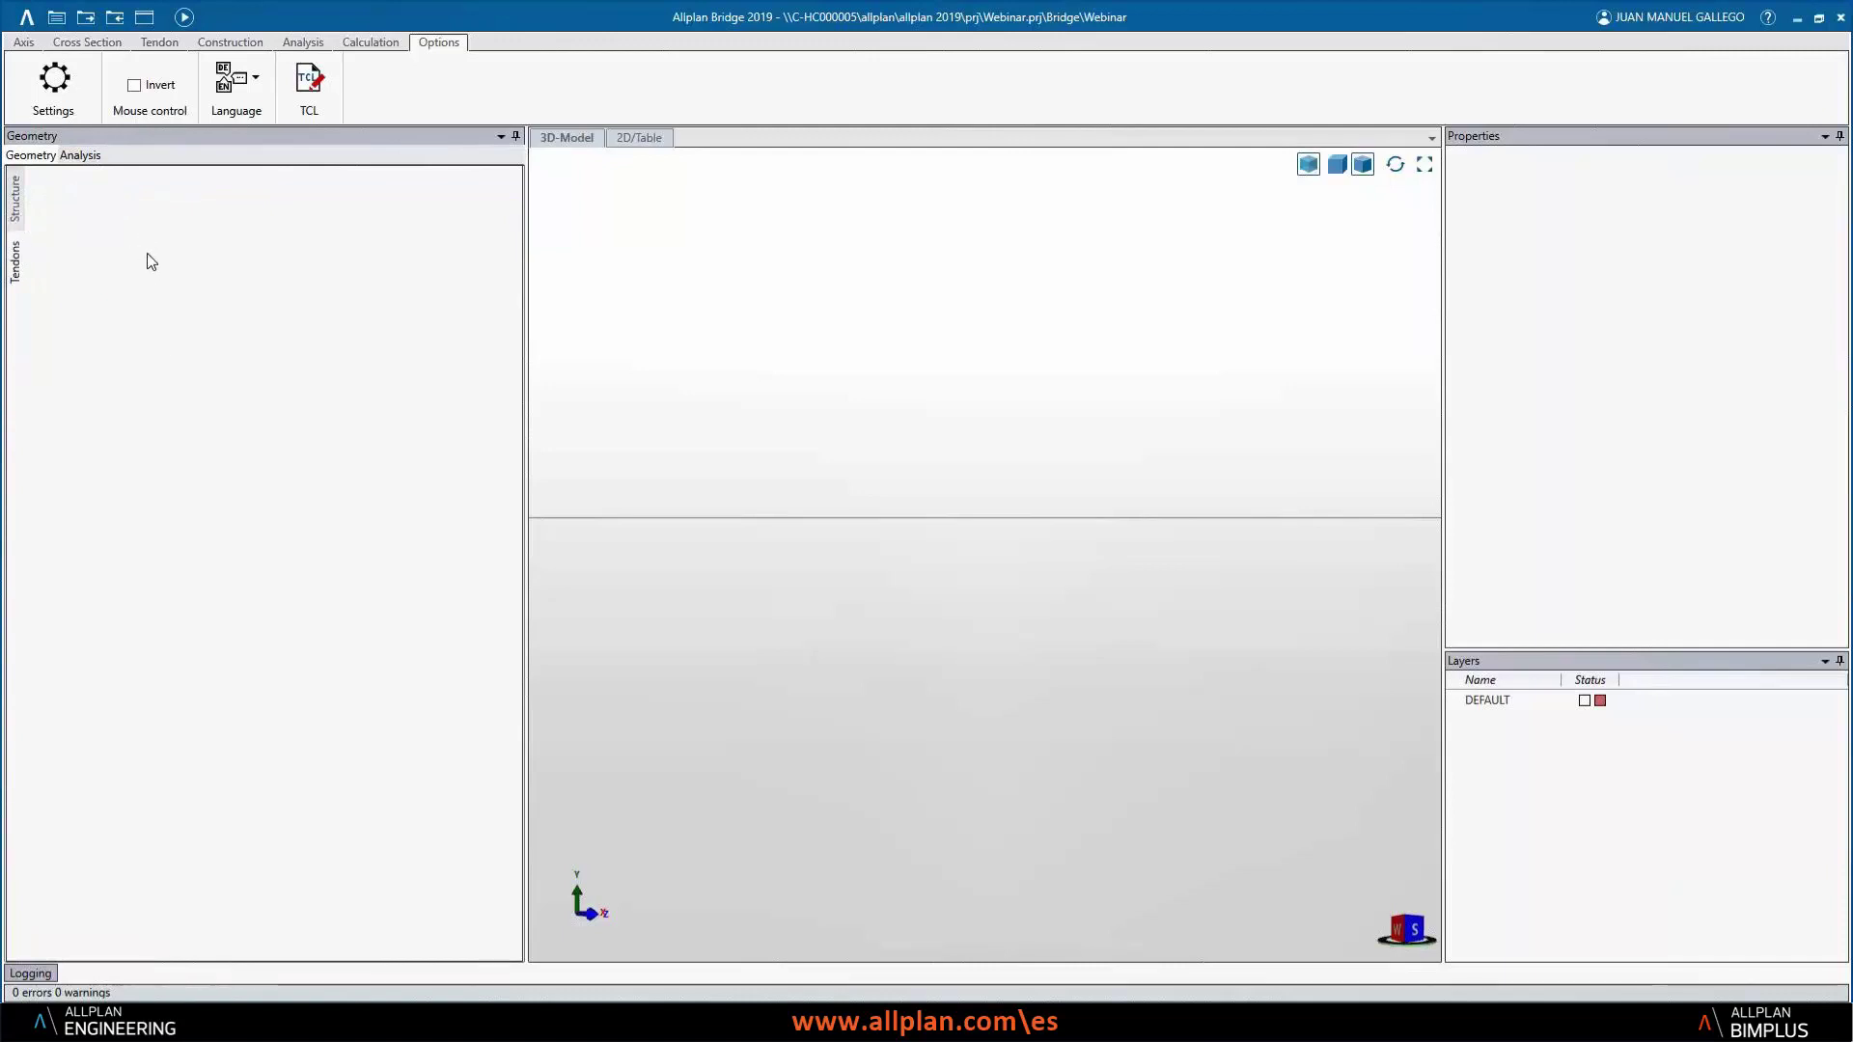
right_click(148, 257)
left_click(82, 157)
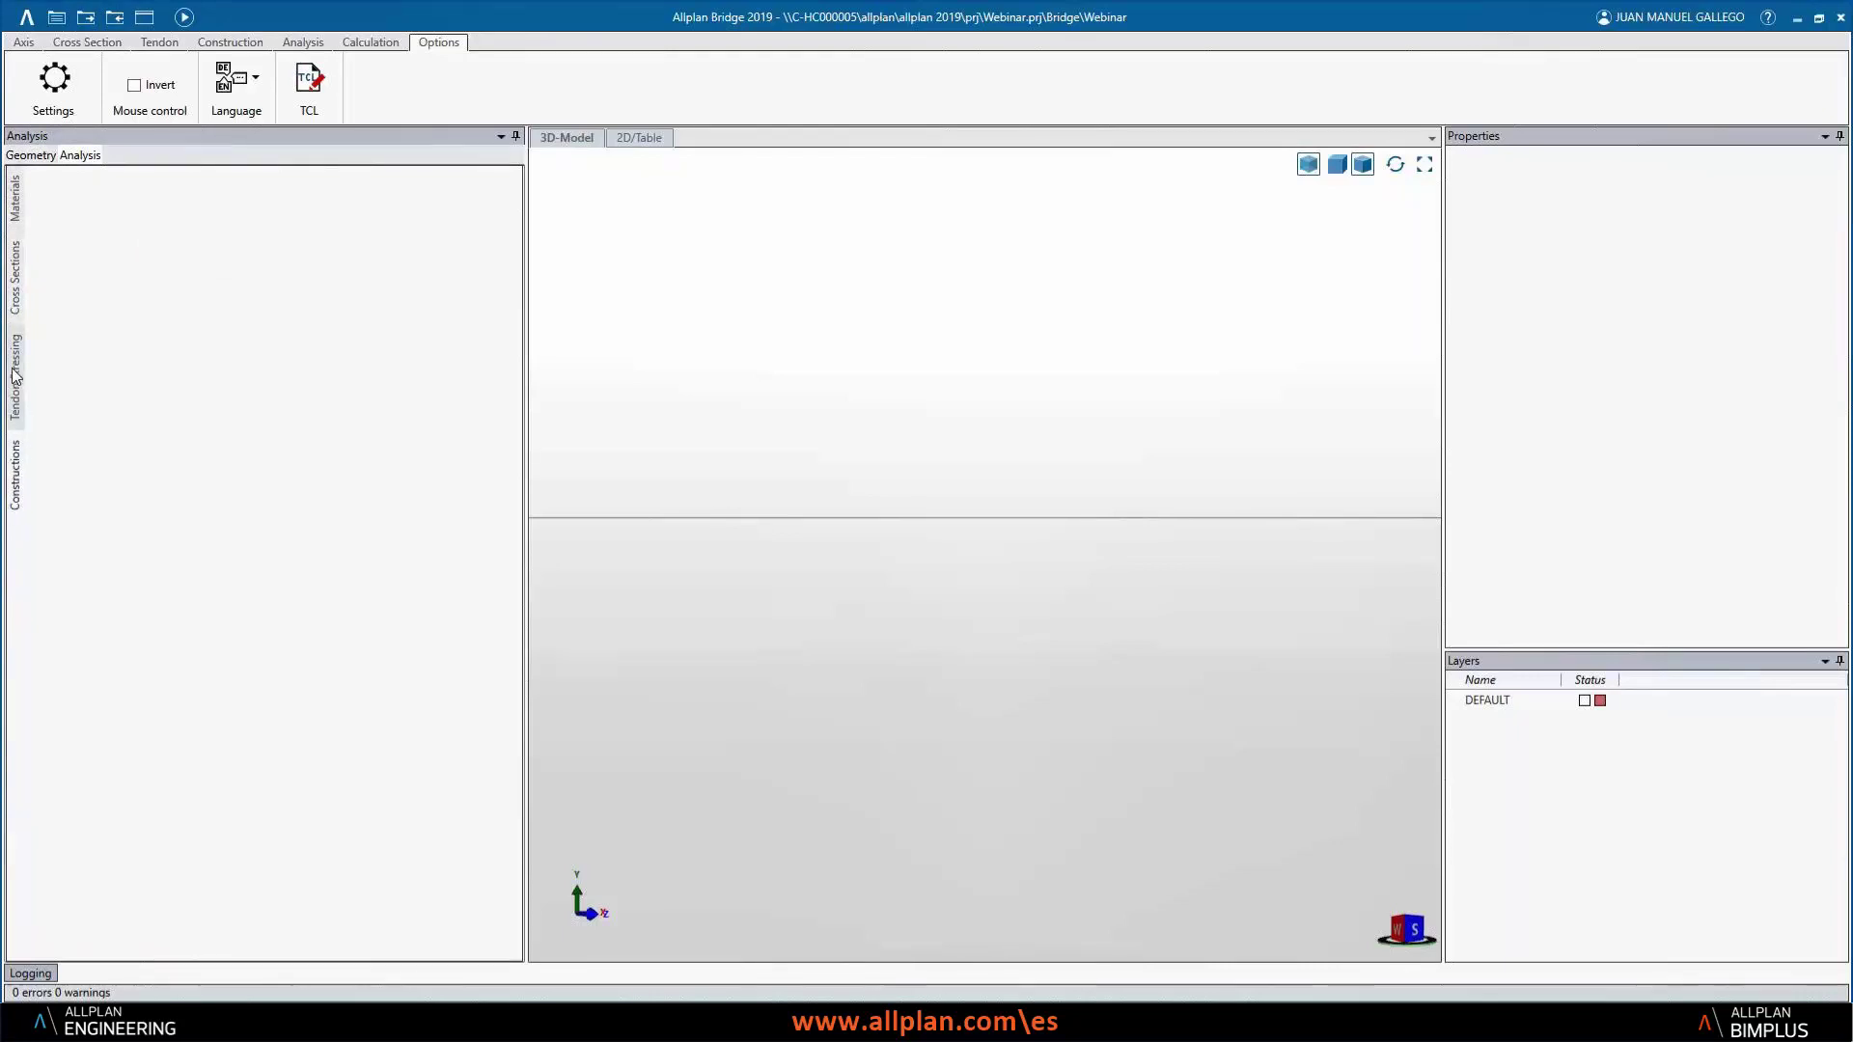
left_click(24, 42)
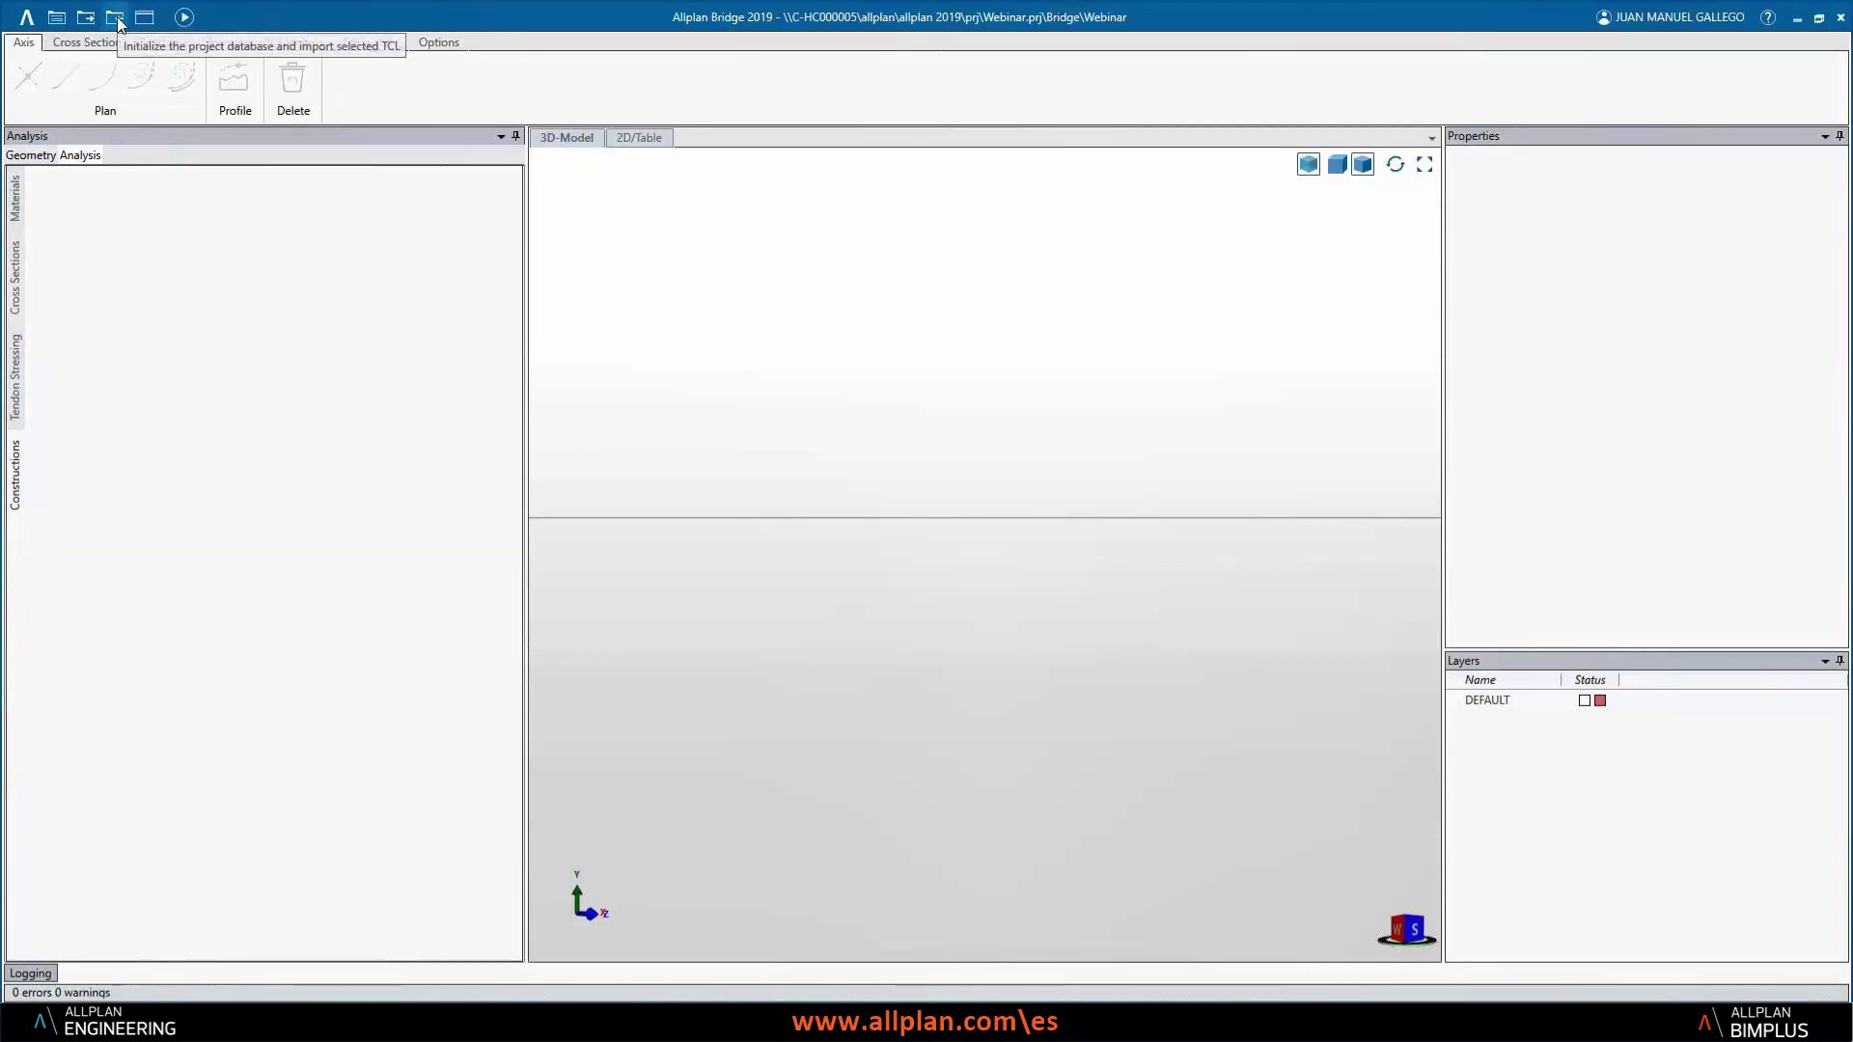
- Open the Webinar project folder to look at its database files, then minimise the folder window
left_click(56, 18)
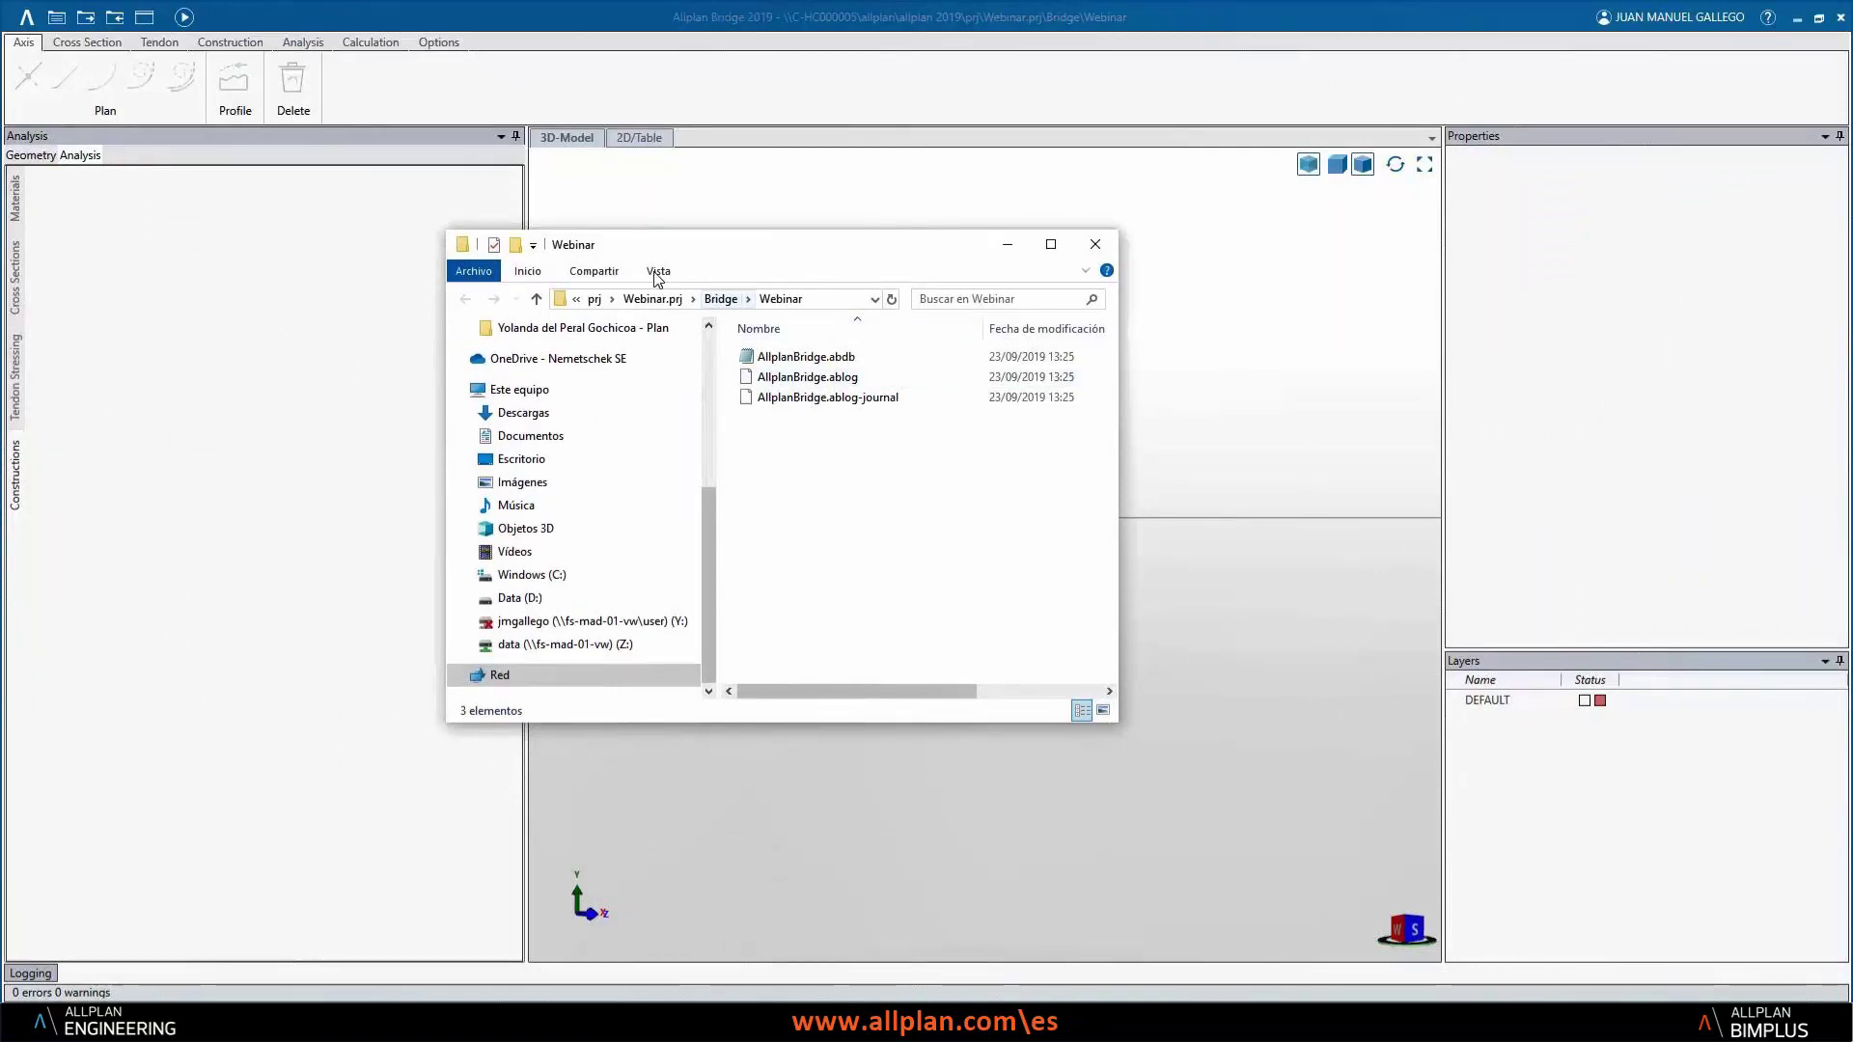
left_click(290, 1023)
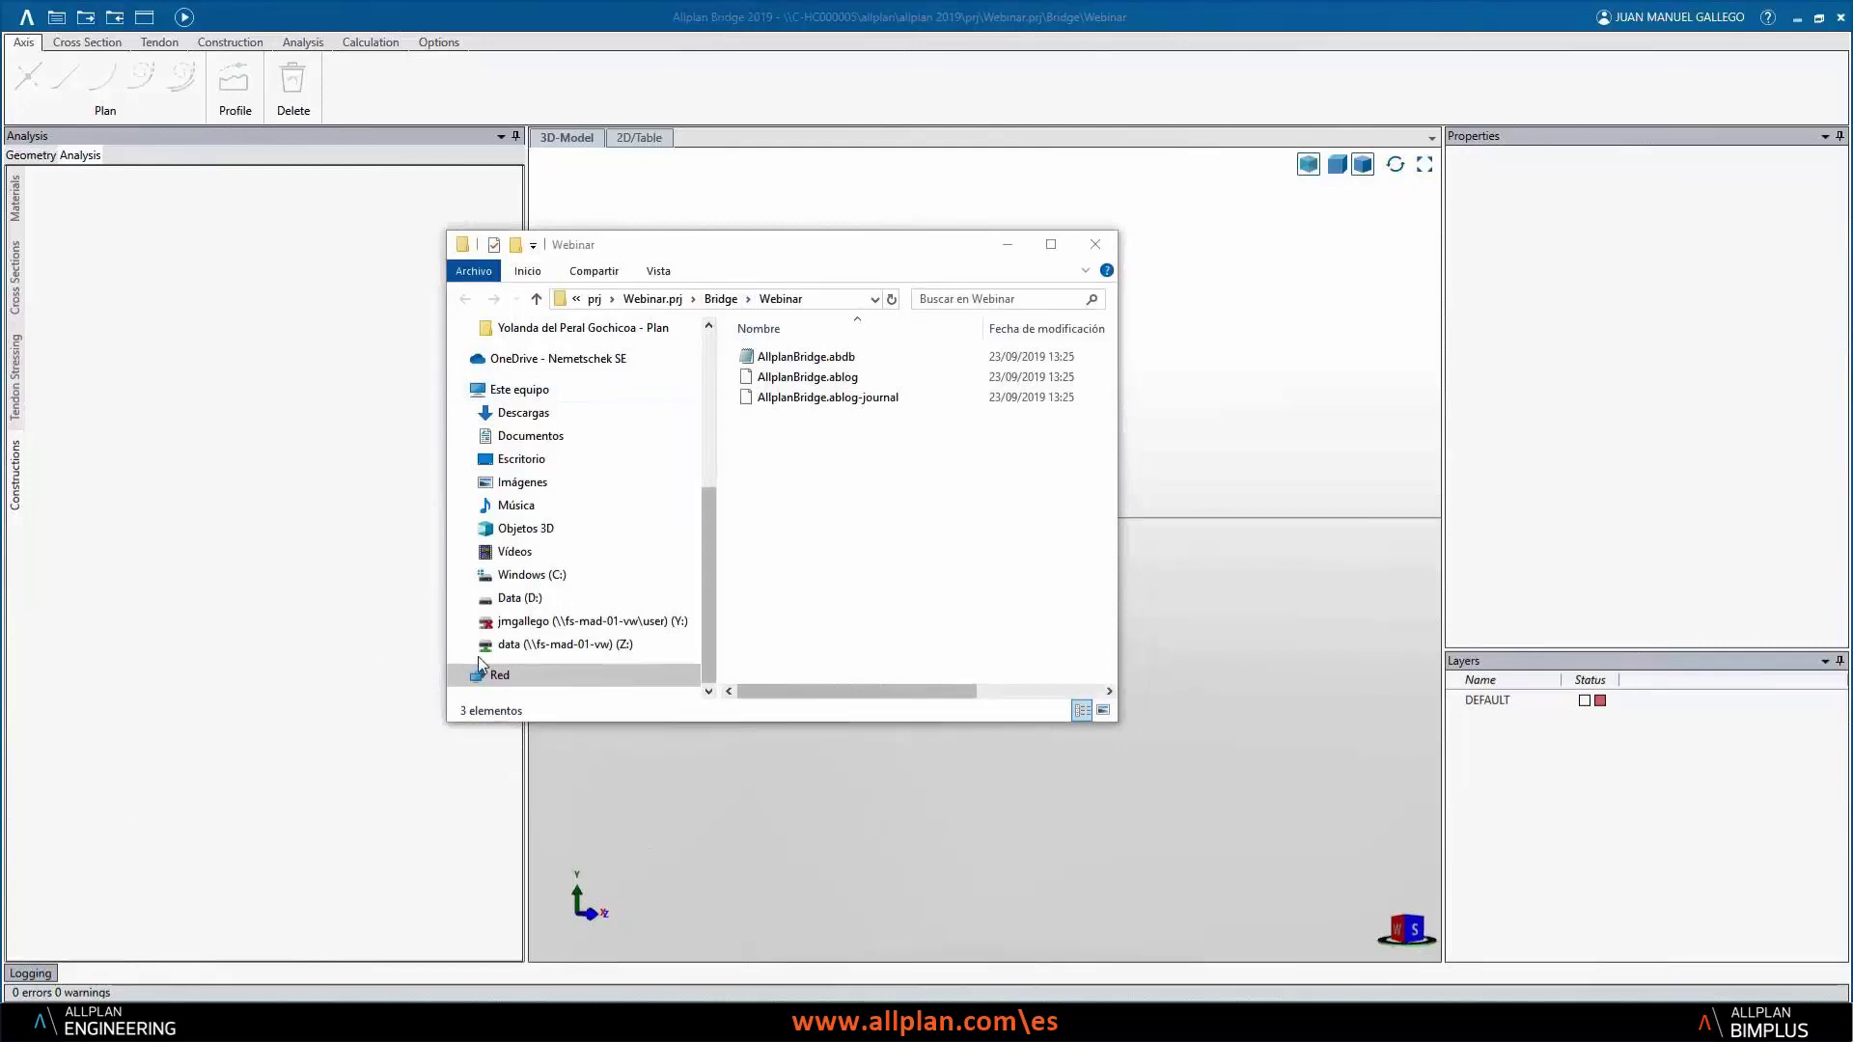
left_click(1011, 247)
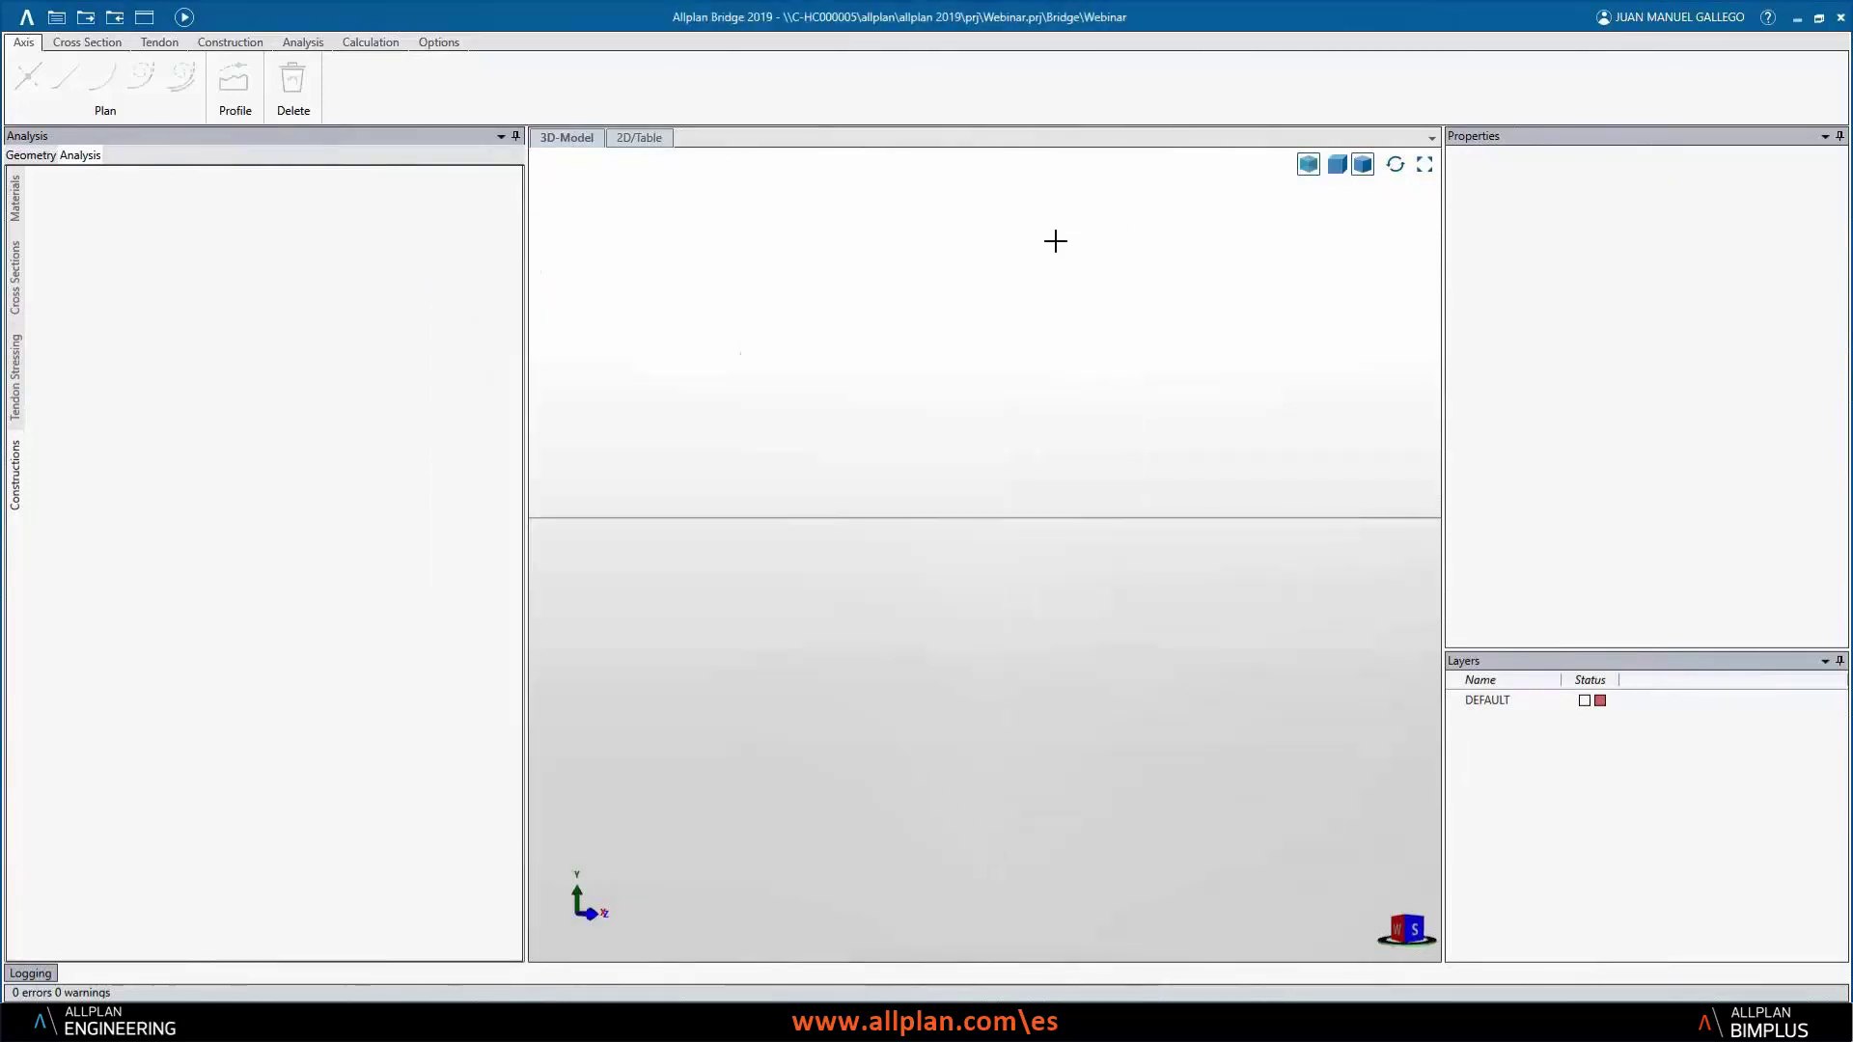
- Link the bridge model to the Bimplus project Bridge Eje
left_click(1680, 18)
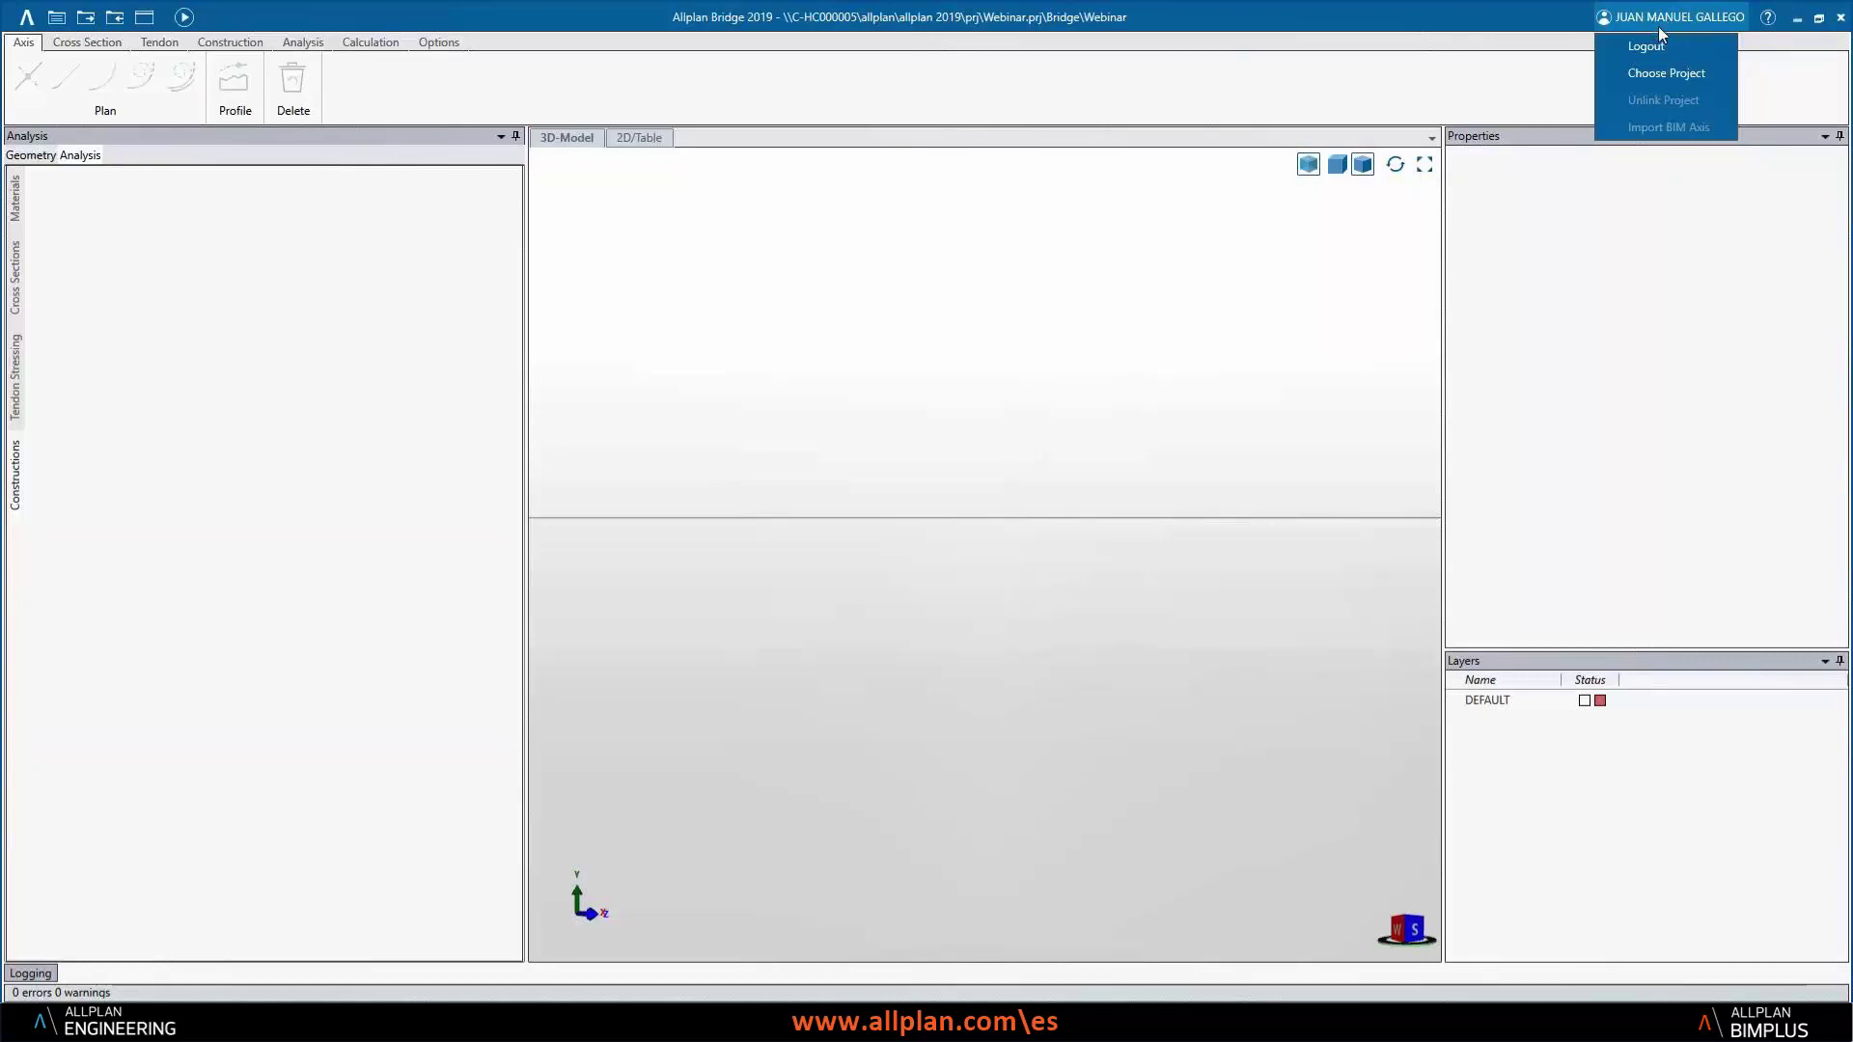
left_click(1660, 74)
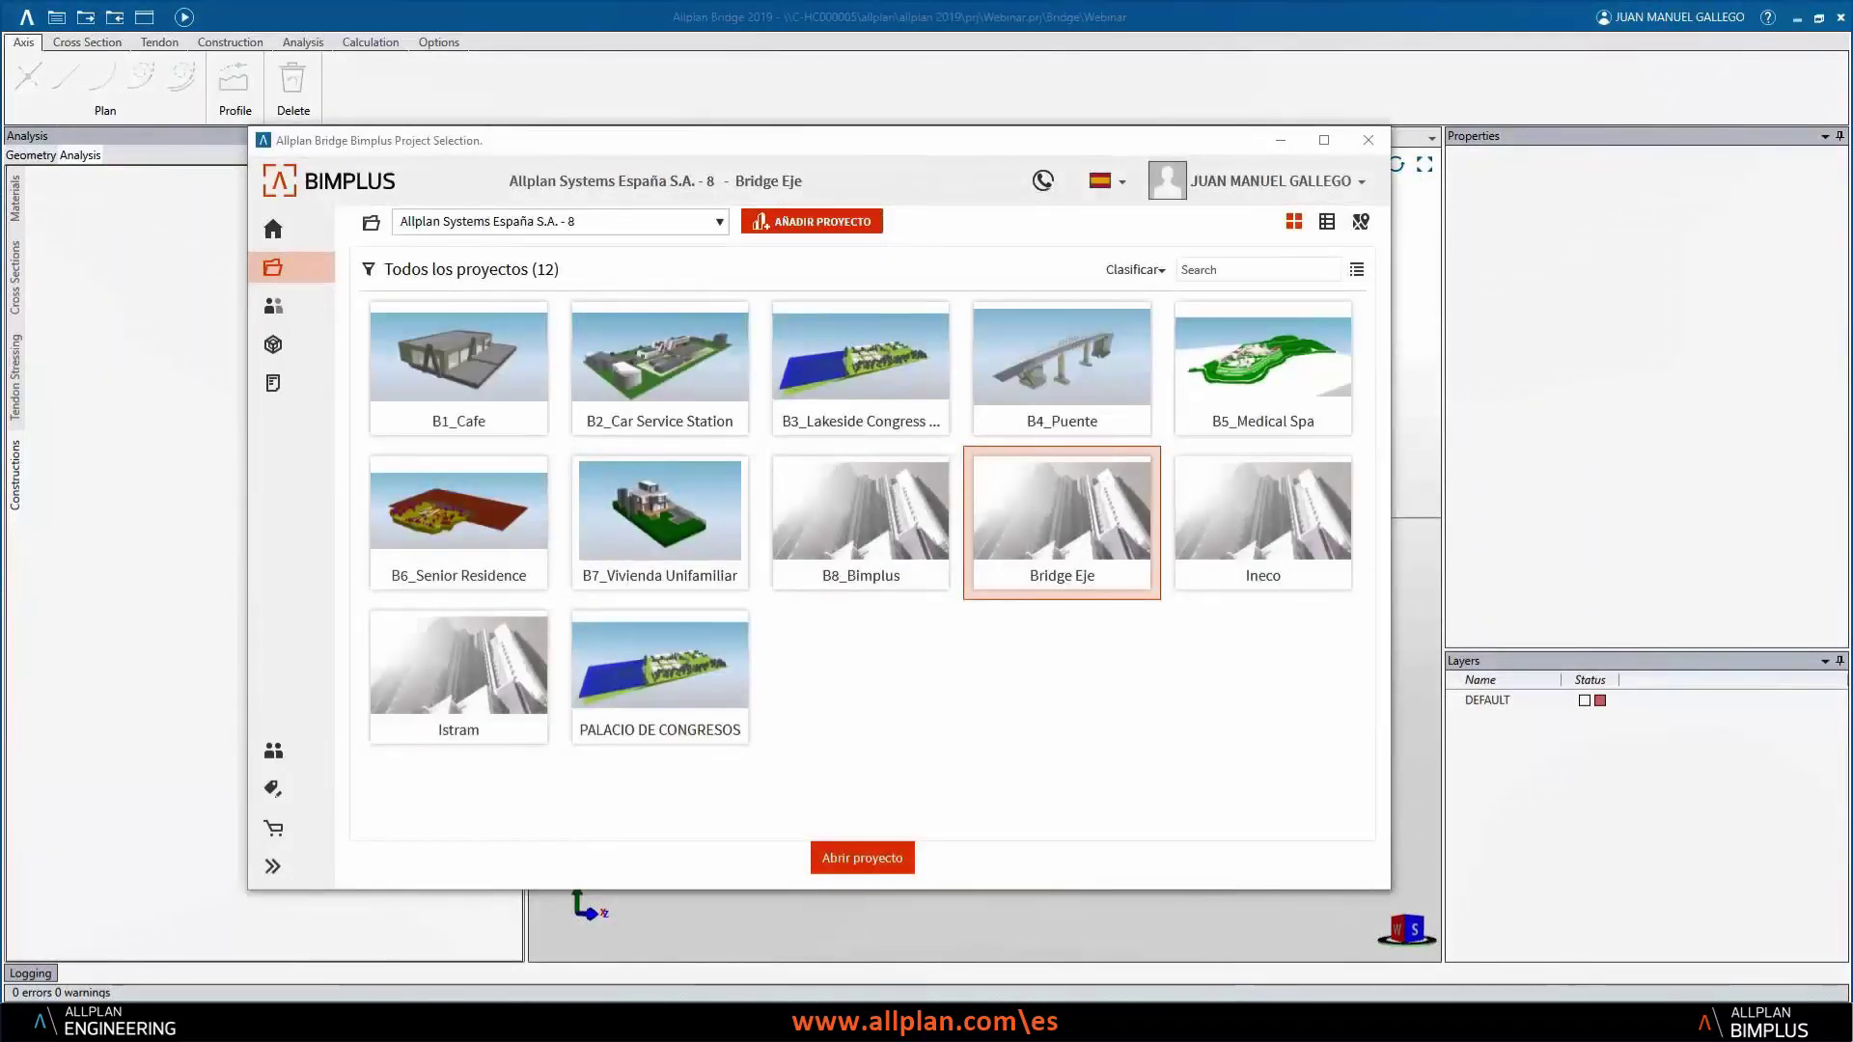
left_click(867, 864)
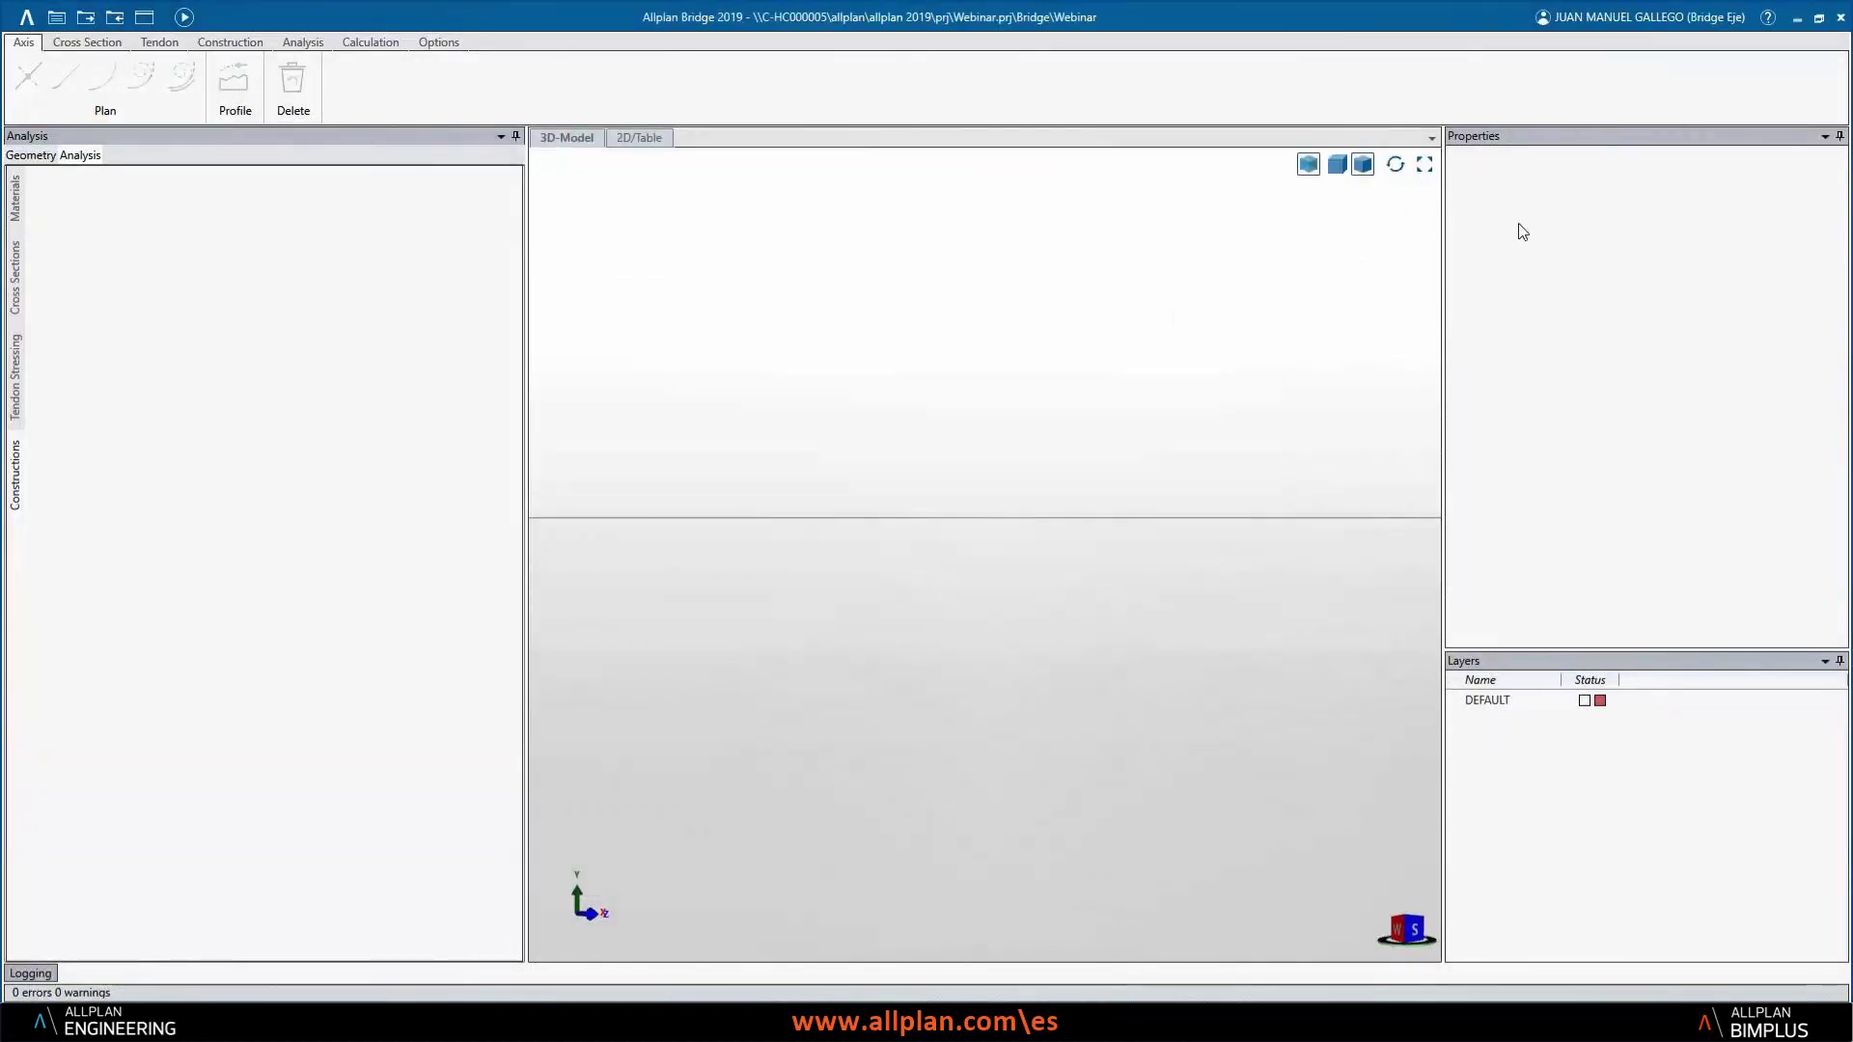
- Import the axis Tronco from the Formación model of the linked Bimplus project
left_click(1714, 21)
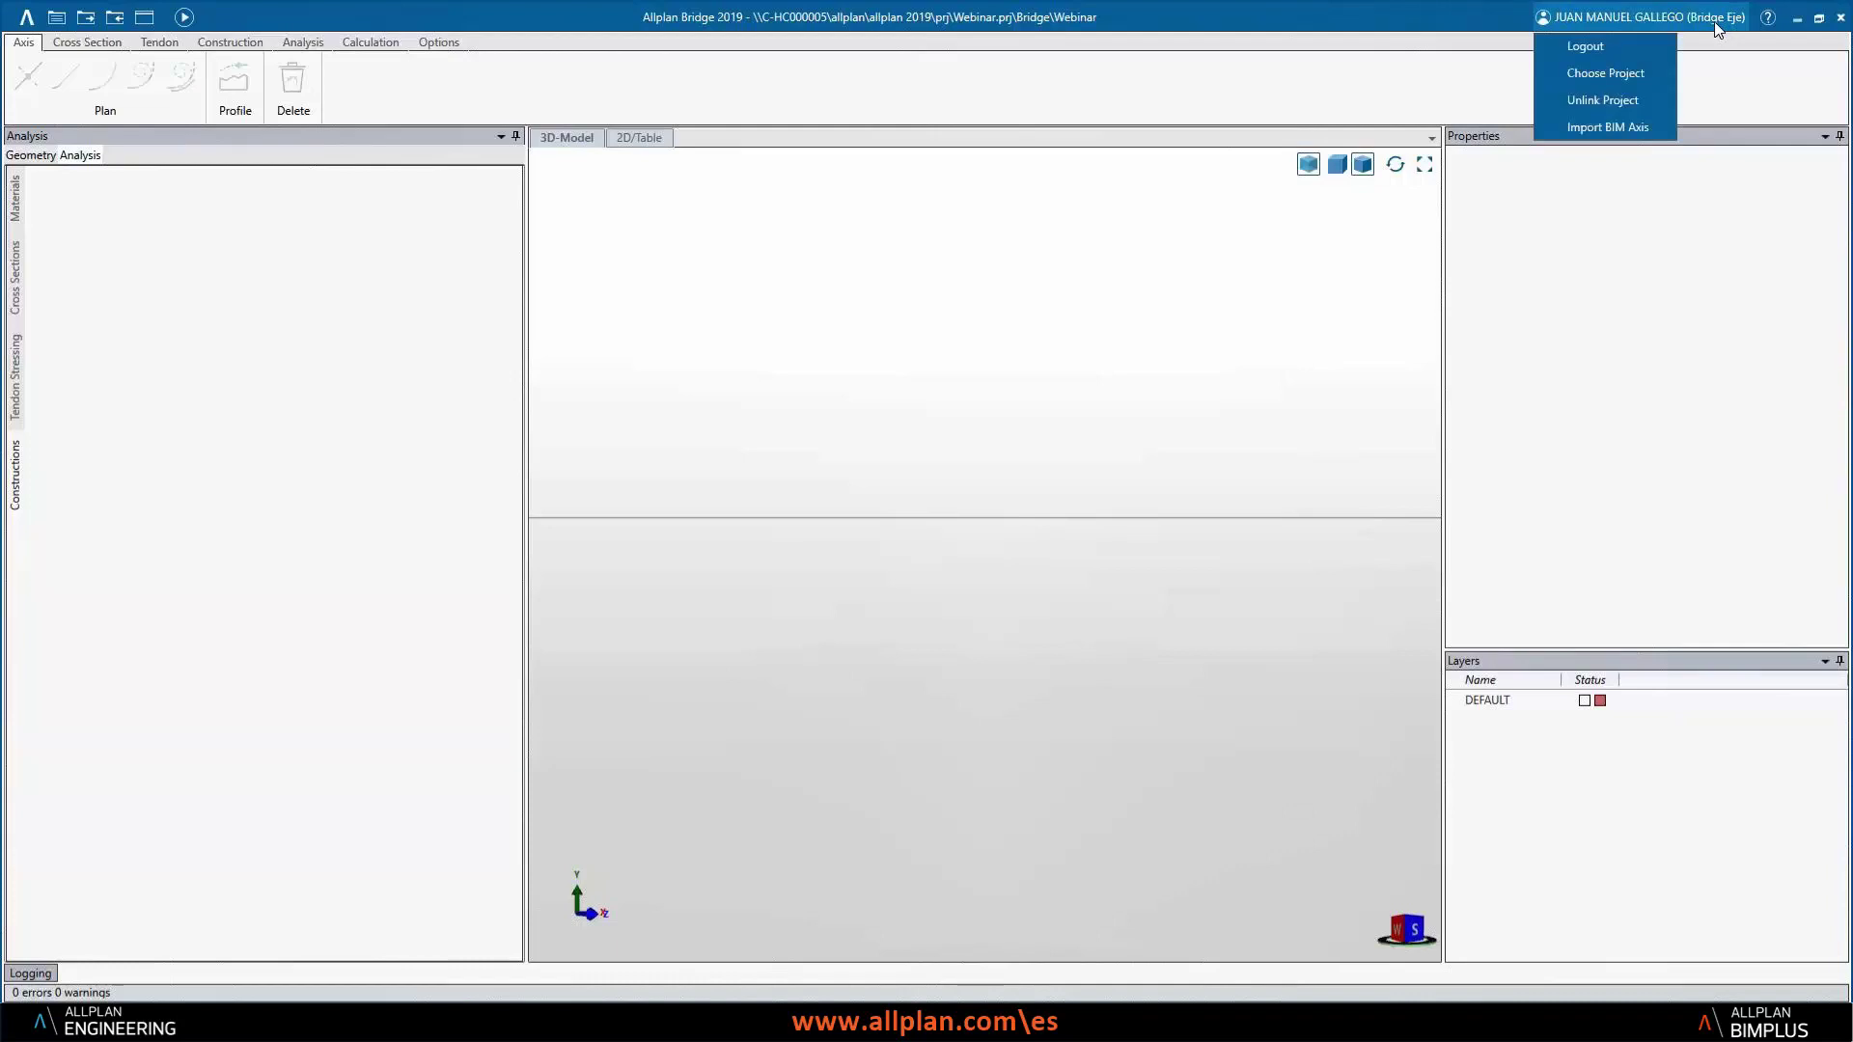
left_click(1601, 129)
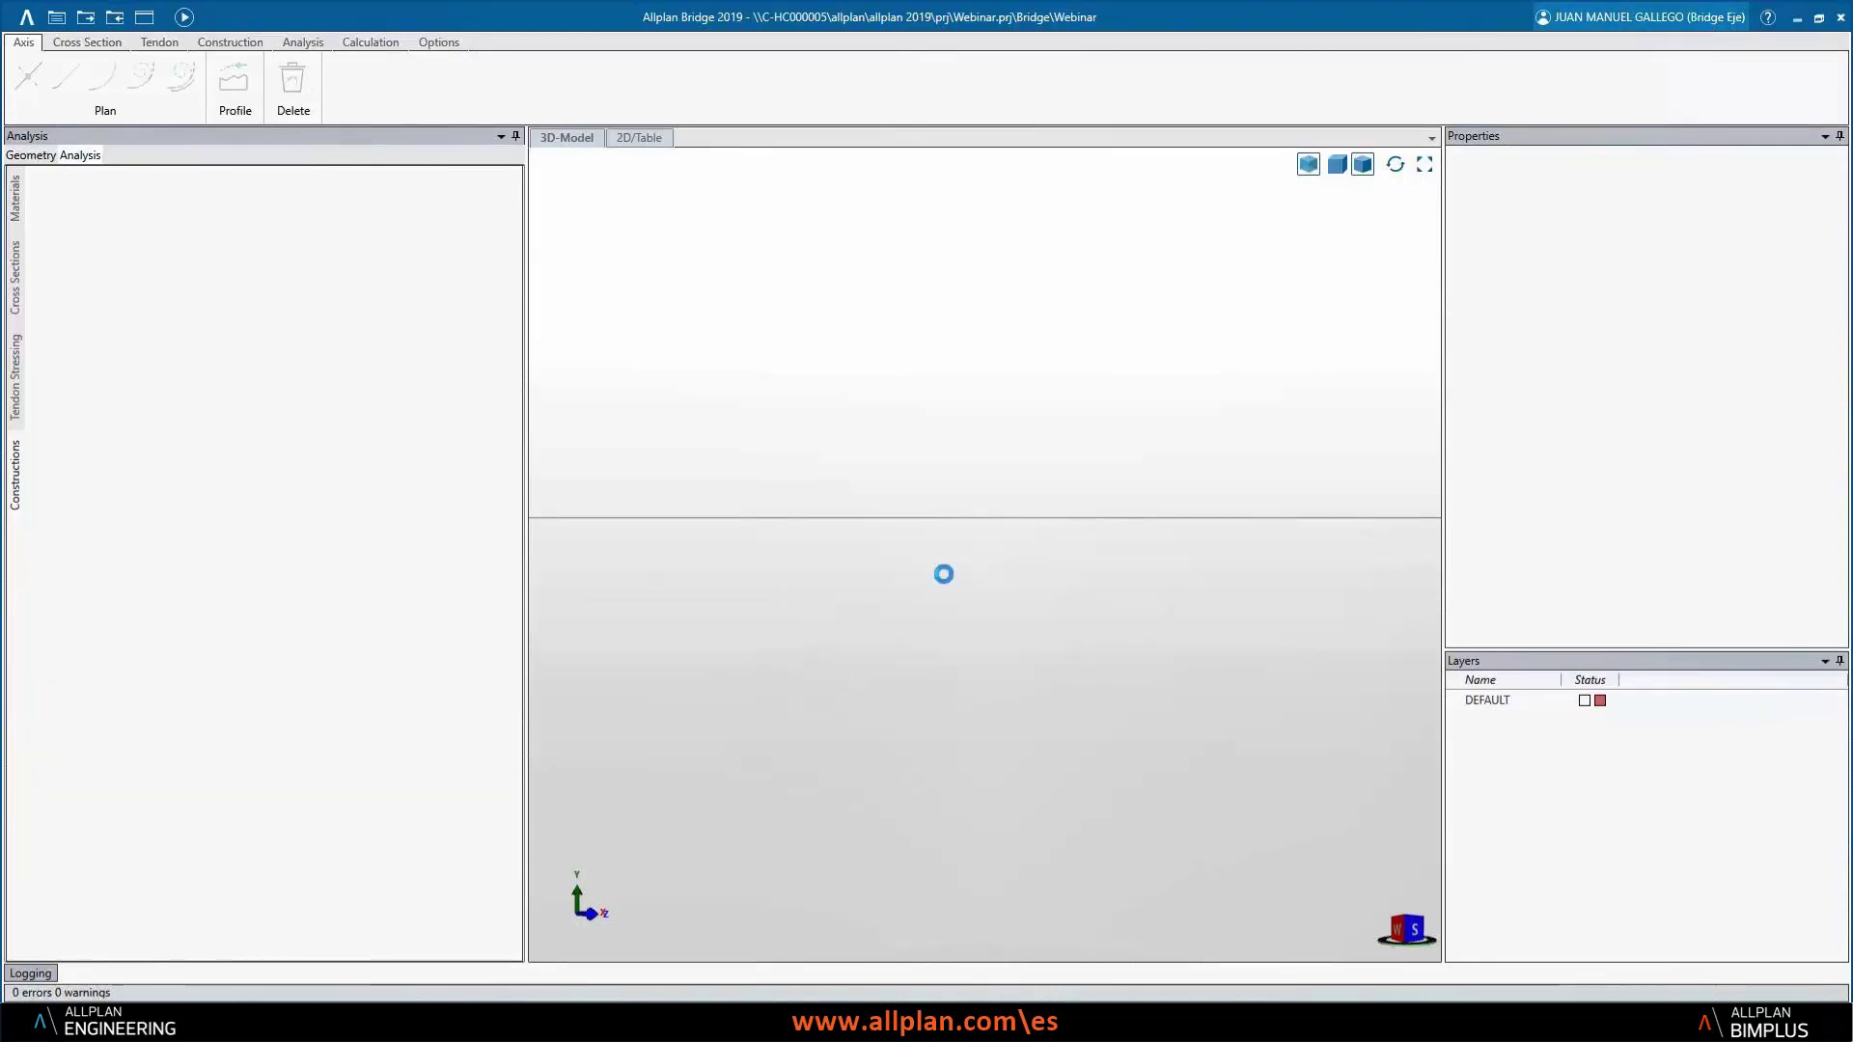
left_click(943, 529)
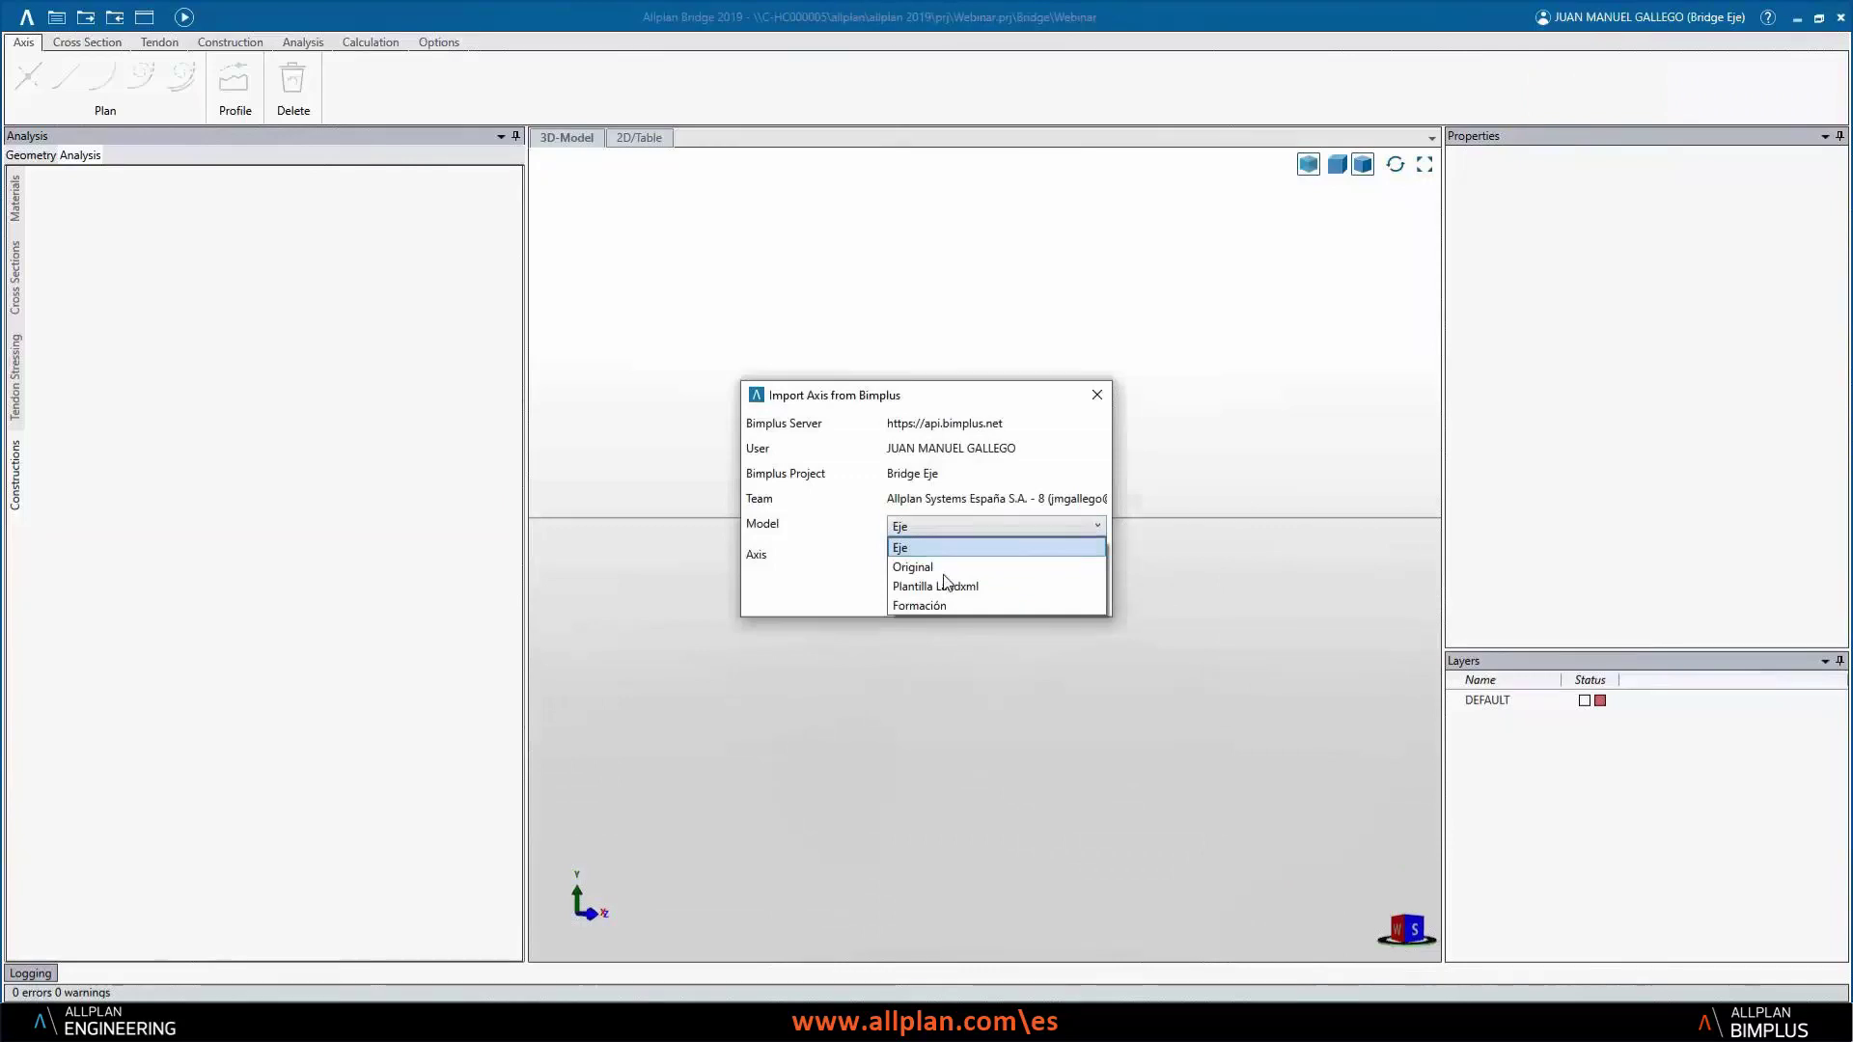
left_click(936, 605)
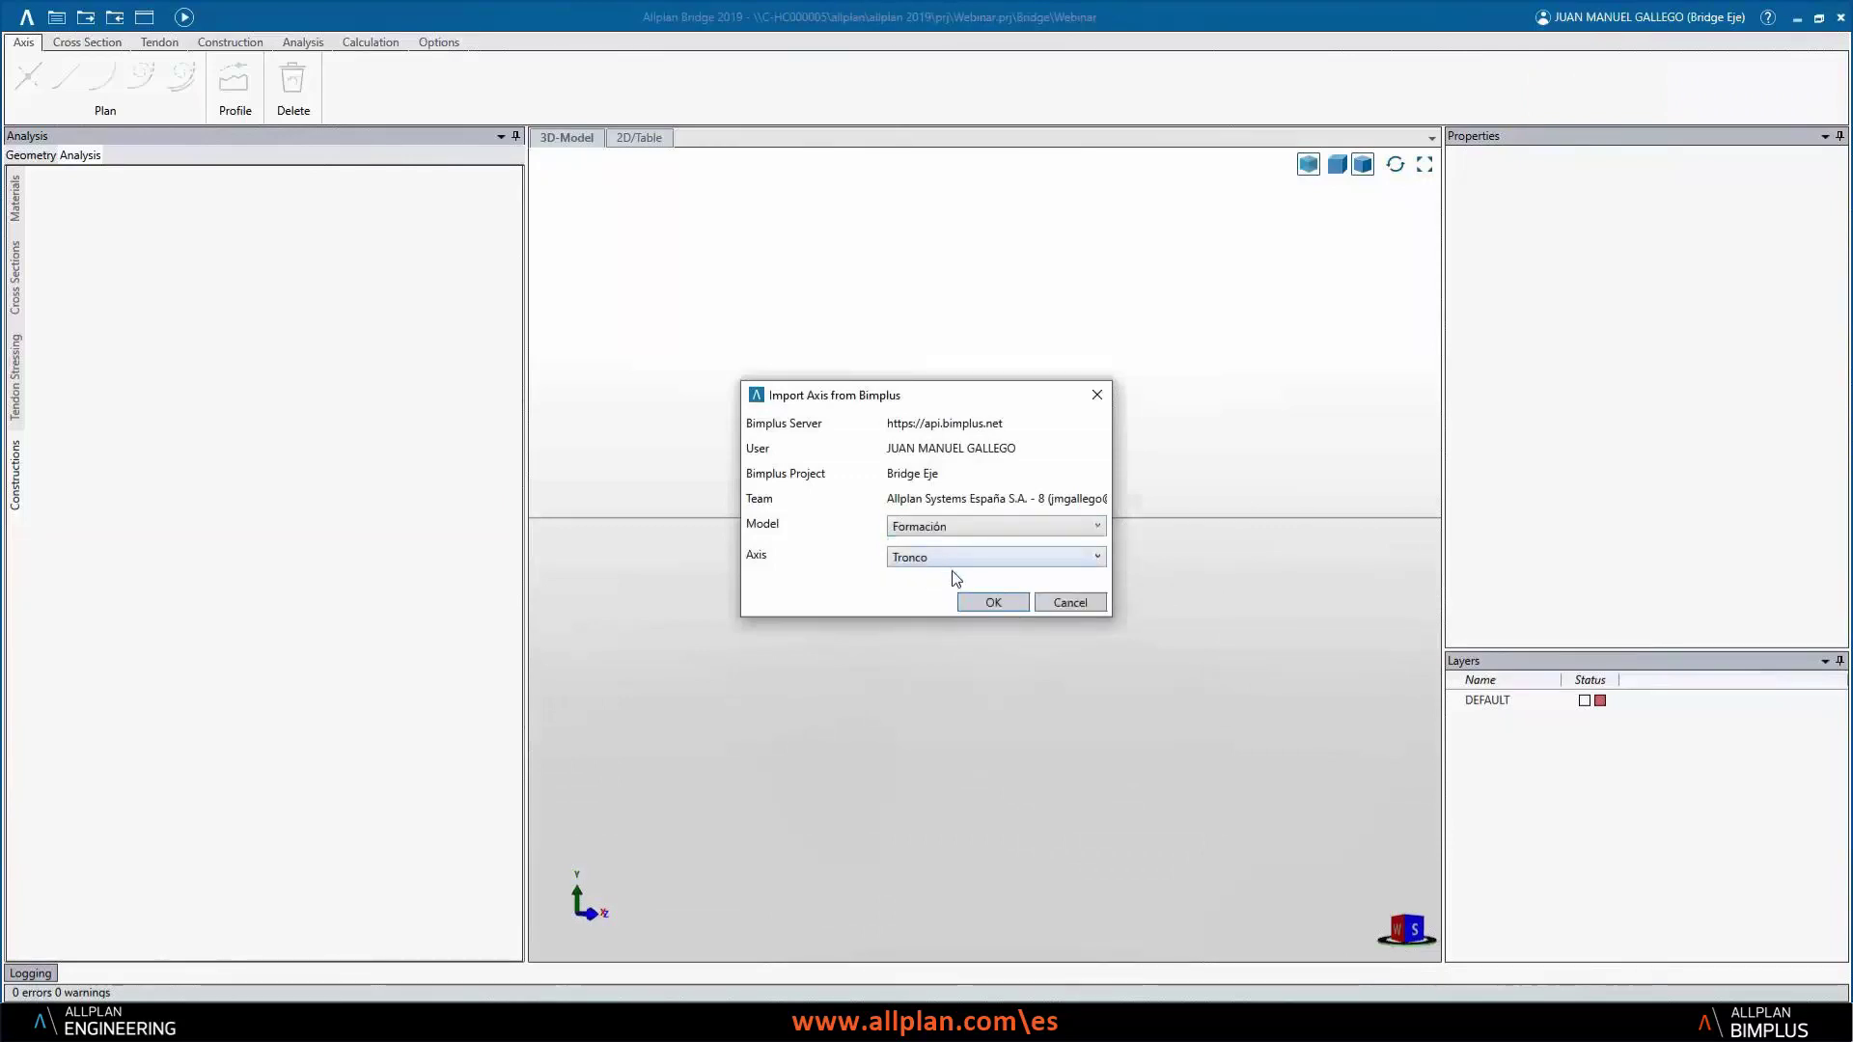
left_click(981, 604)
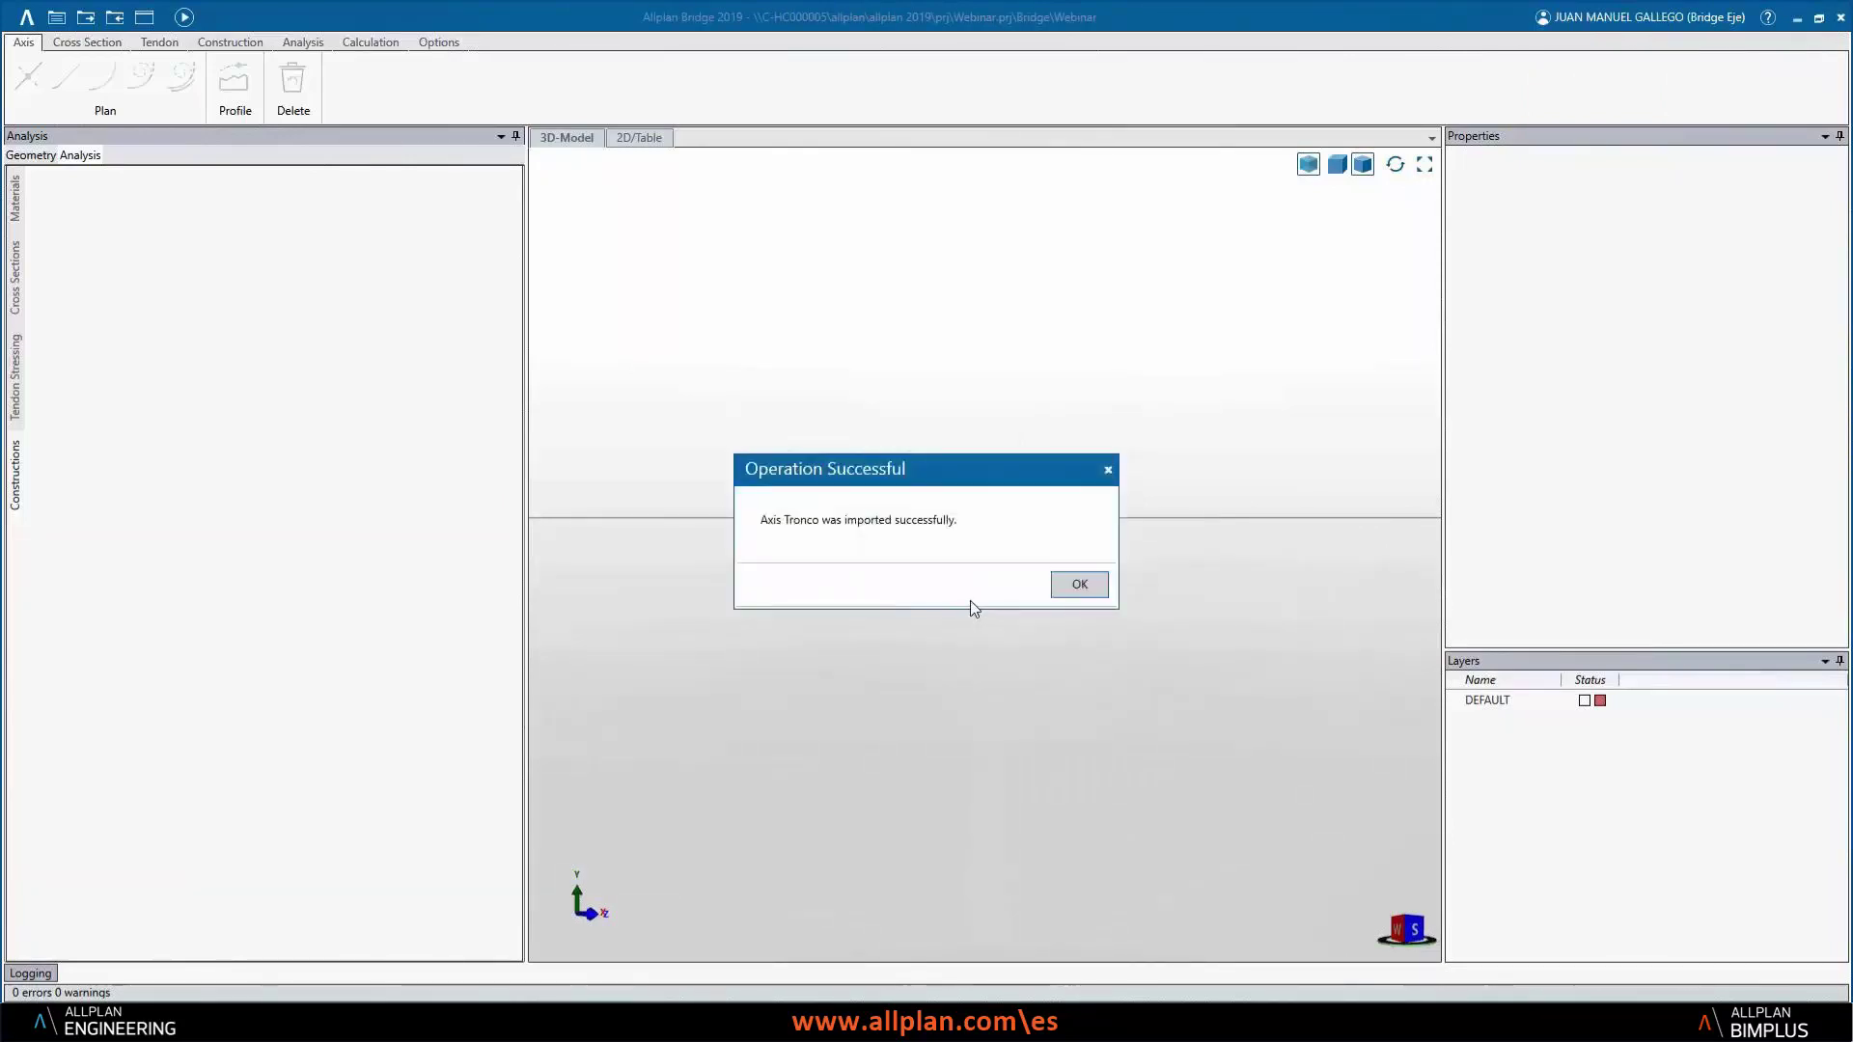
left_click(1076, 584)
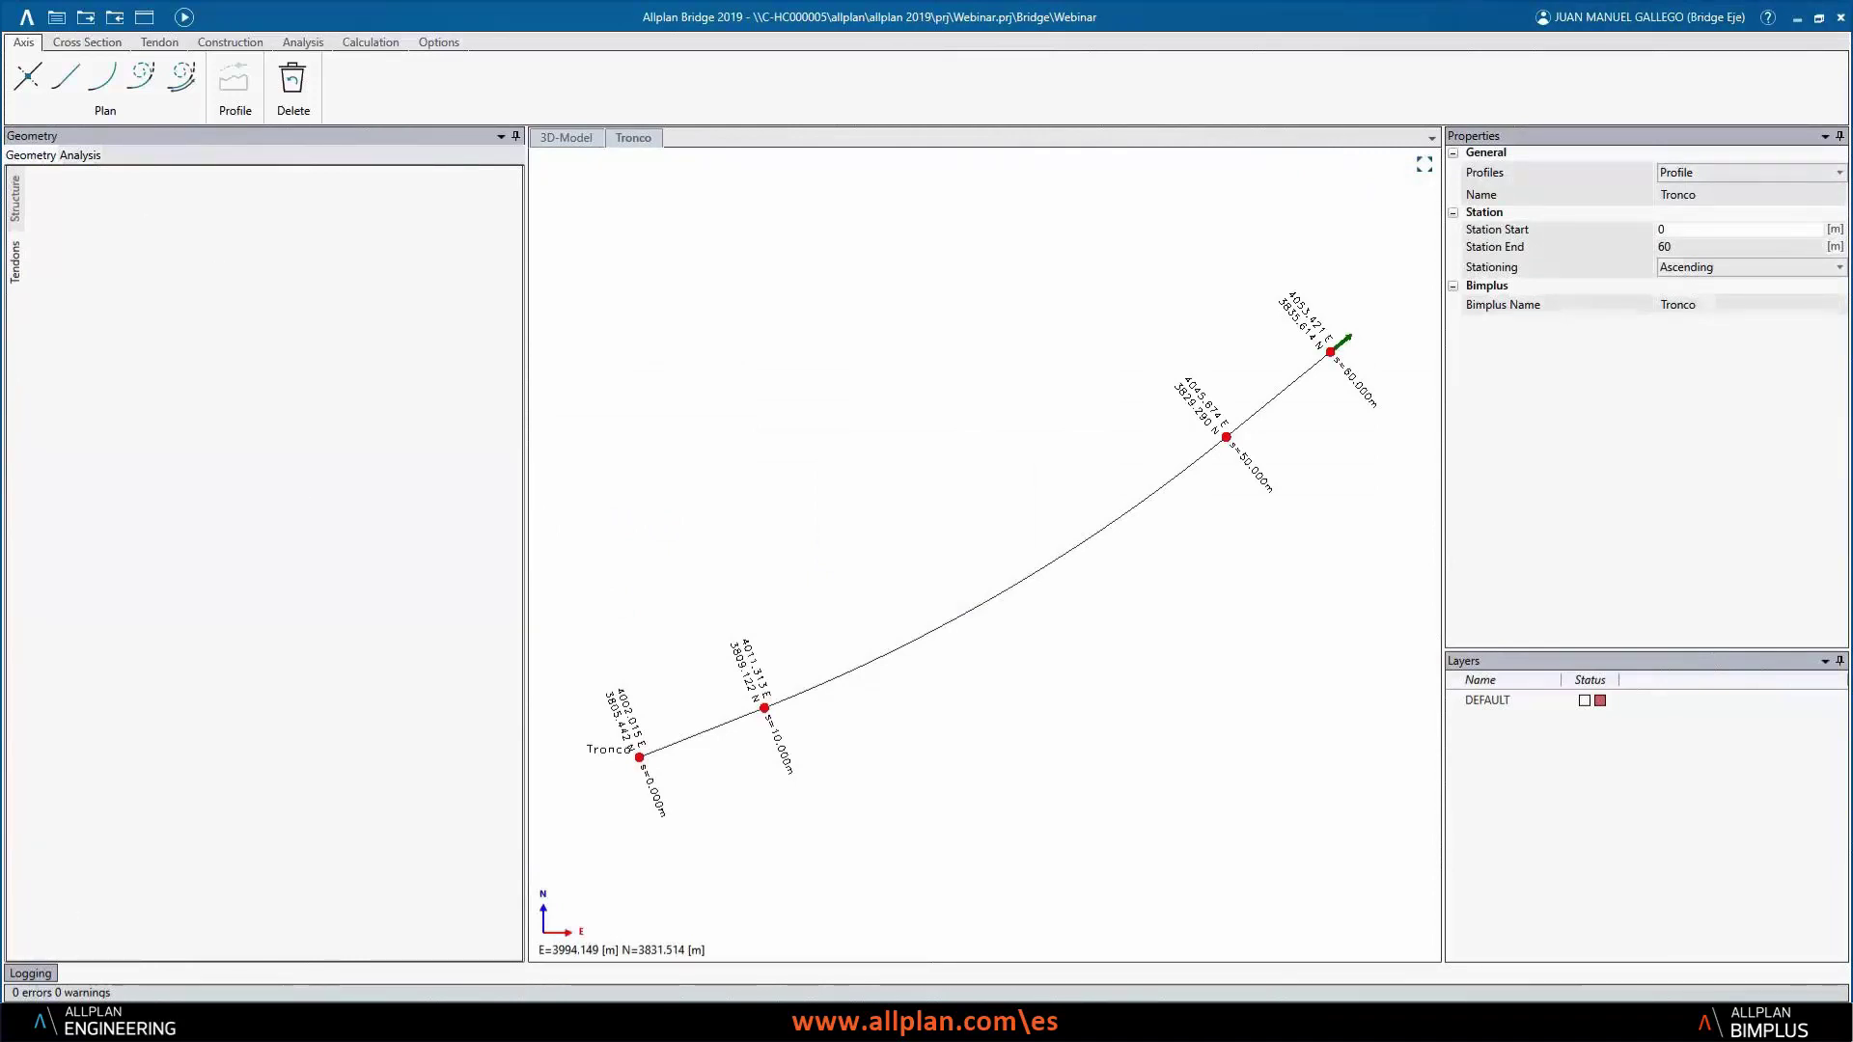
- Review the axis plan, the profile and the properties of the imported Tronco axis
left_click(15, 198)
left_click(105, 215)
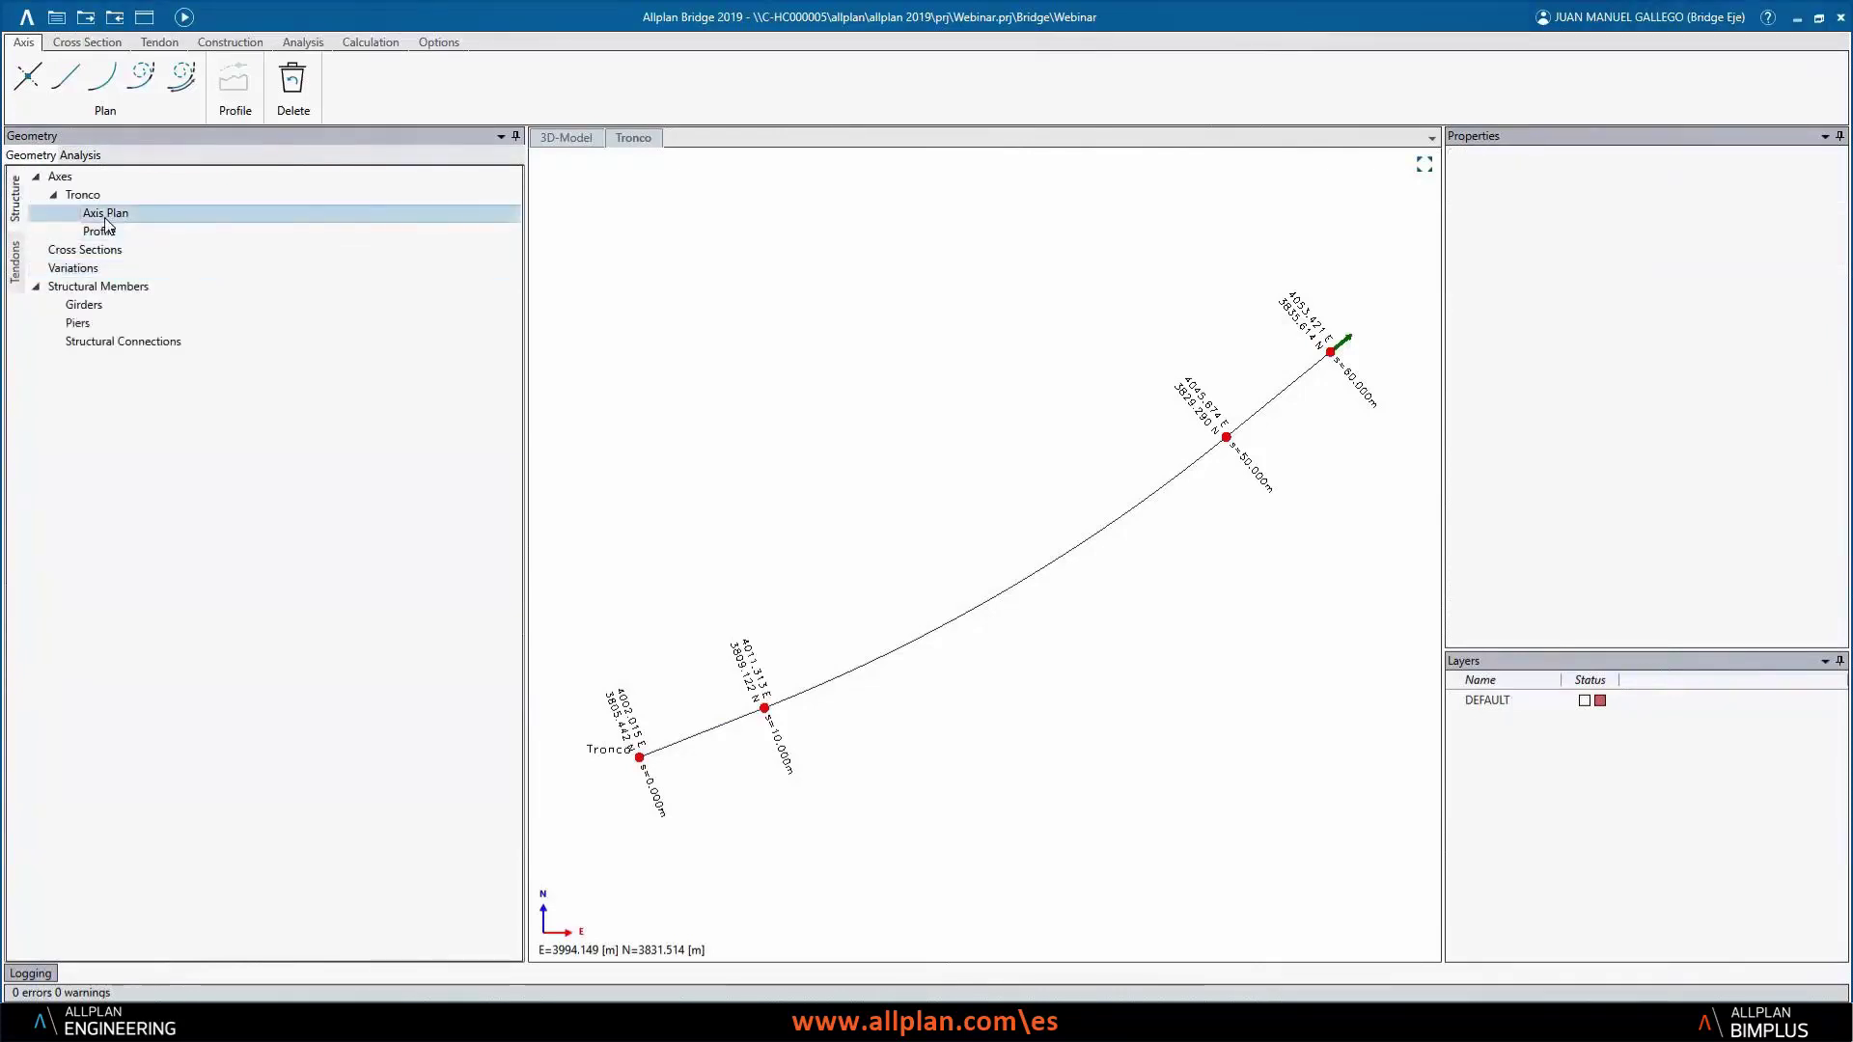
left_click(100, 232)
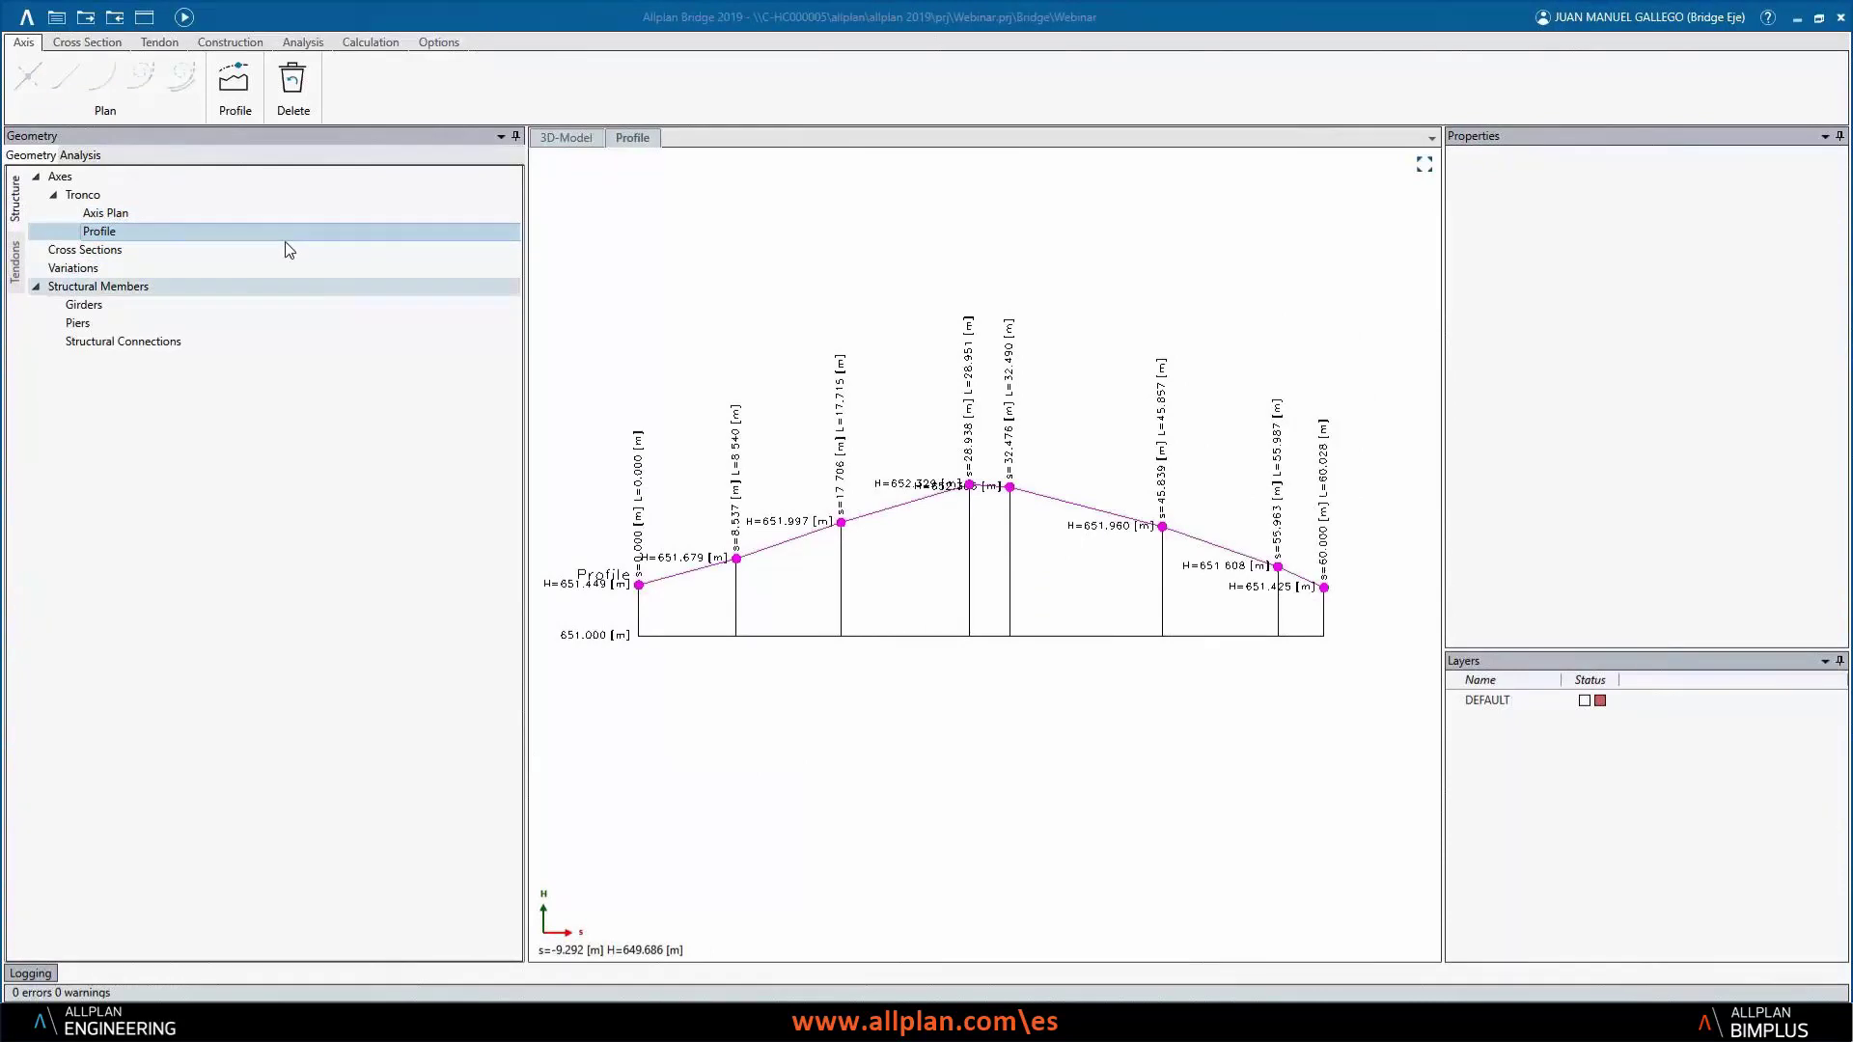
left_click(73, 191)
- Add a second axis to the model's geometry structure, keeping its default name
right_click(60, 178)
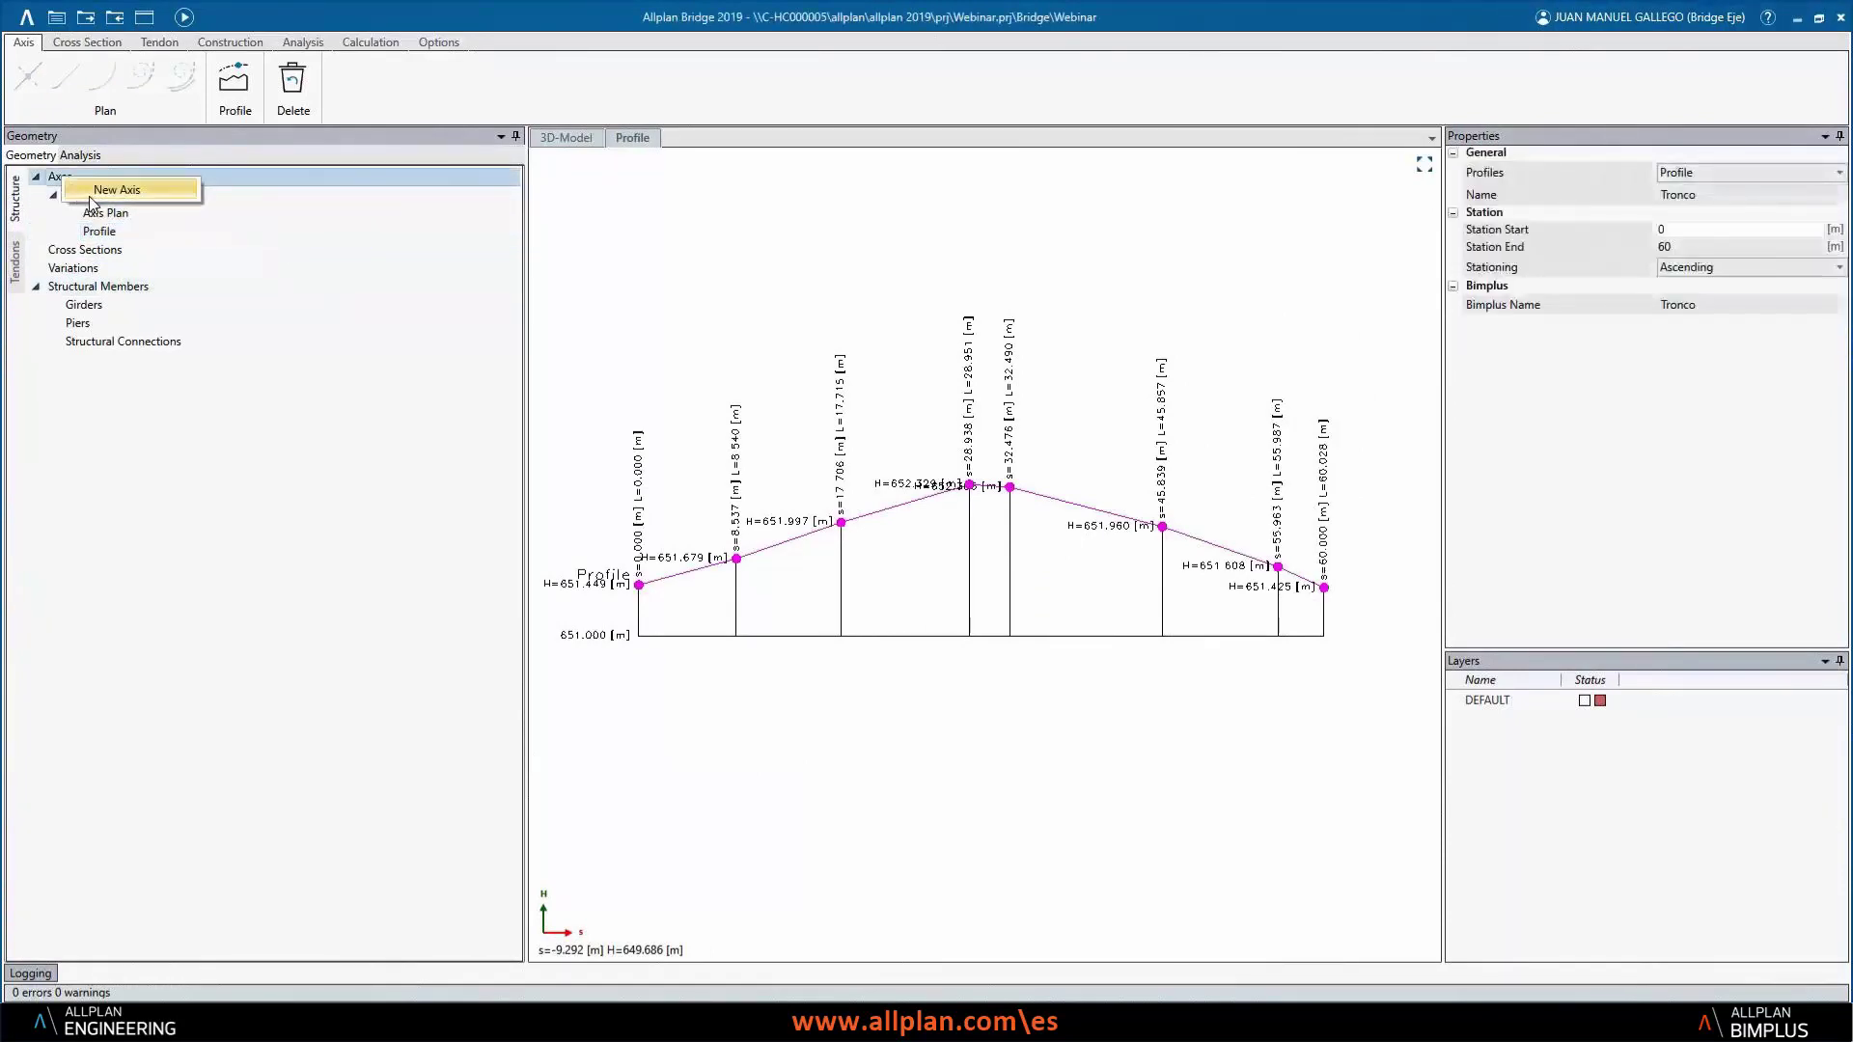
left_click(106, 187)
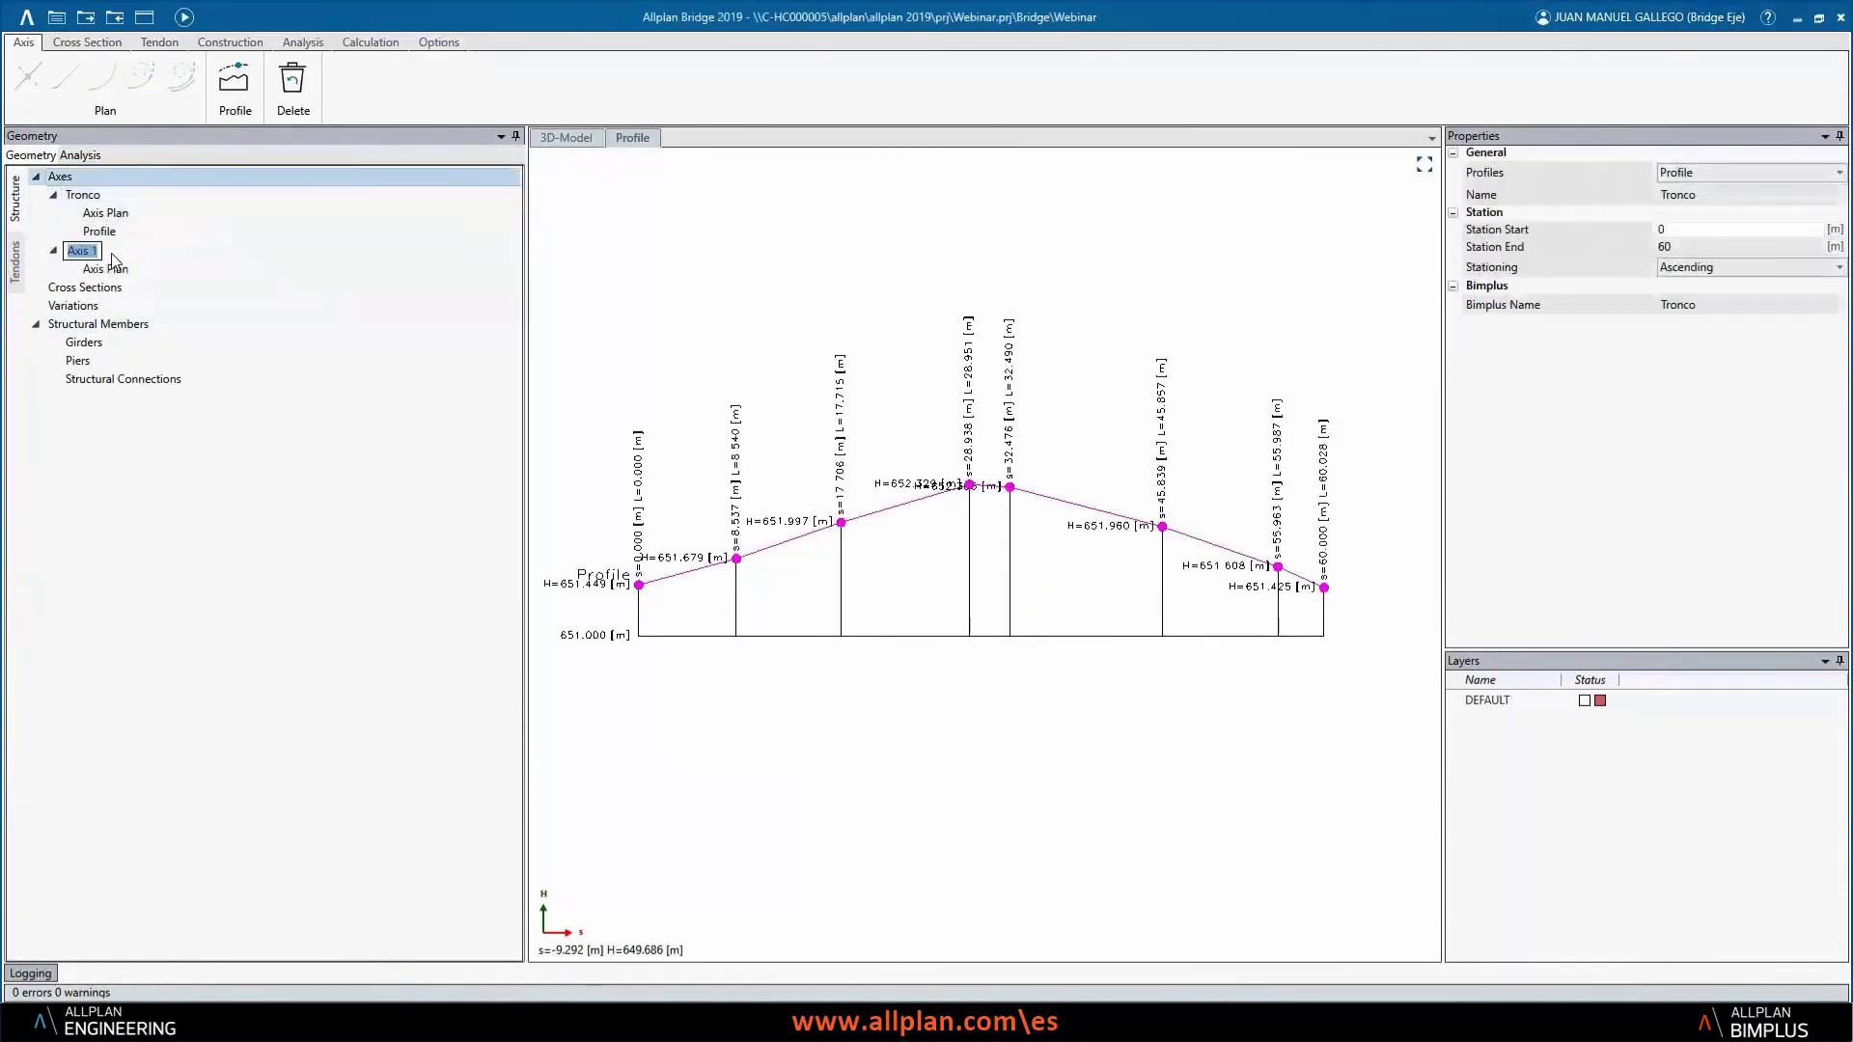
left_click(438, 405)
- In the new axis plan, set an absolute start point at East 0, North 0 and add a 100 m straight line
left_click(27, 76)
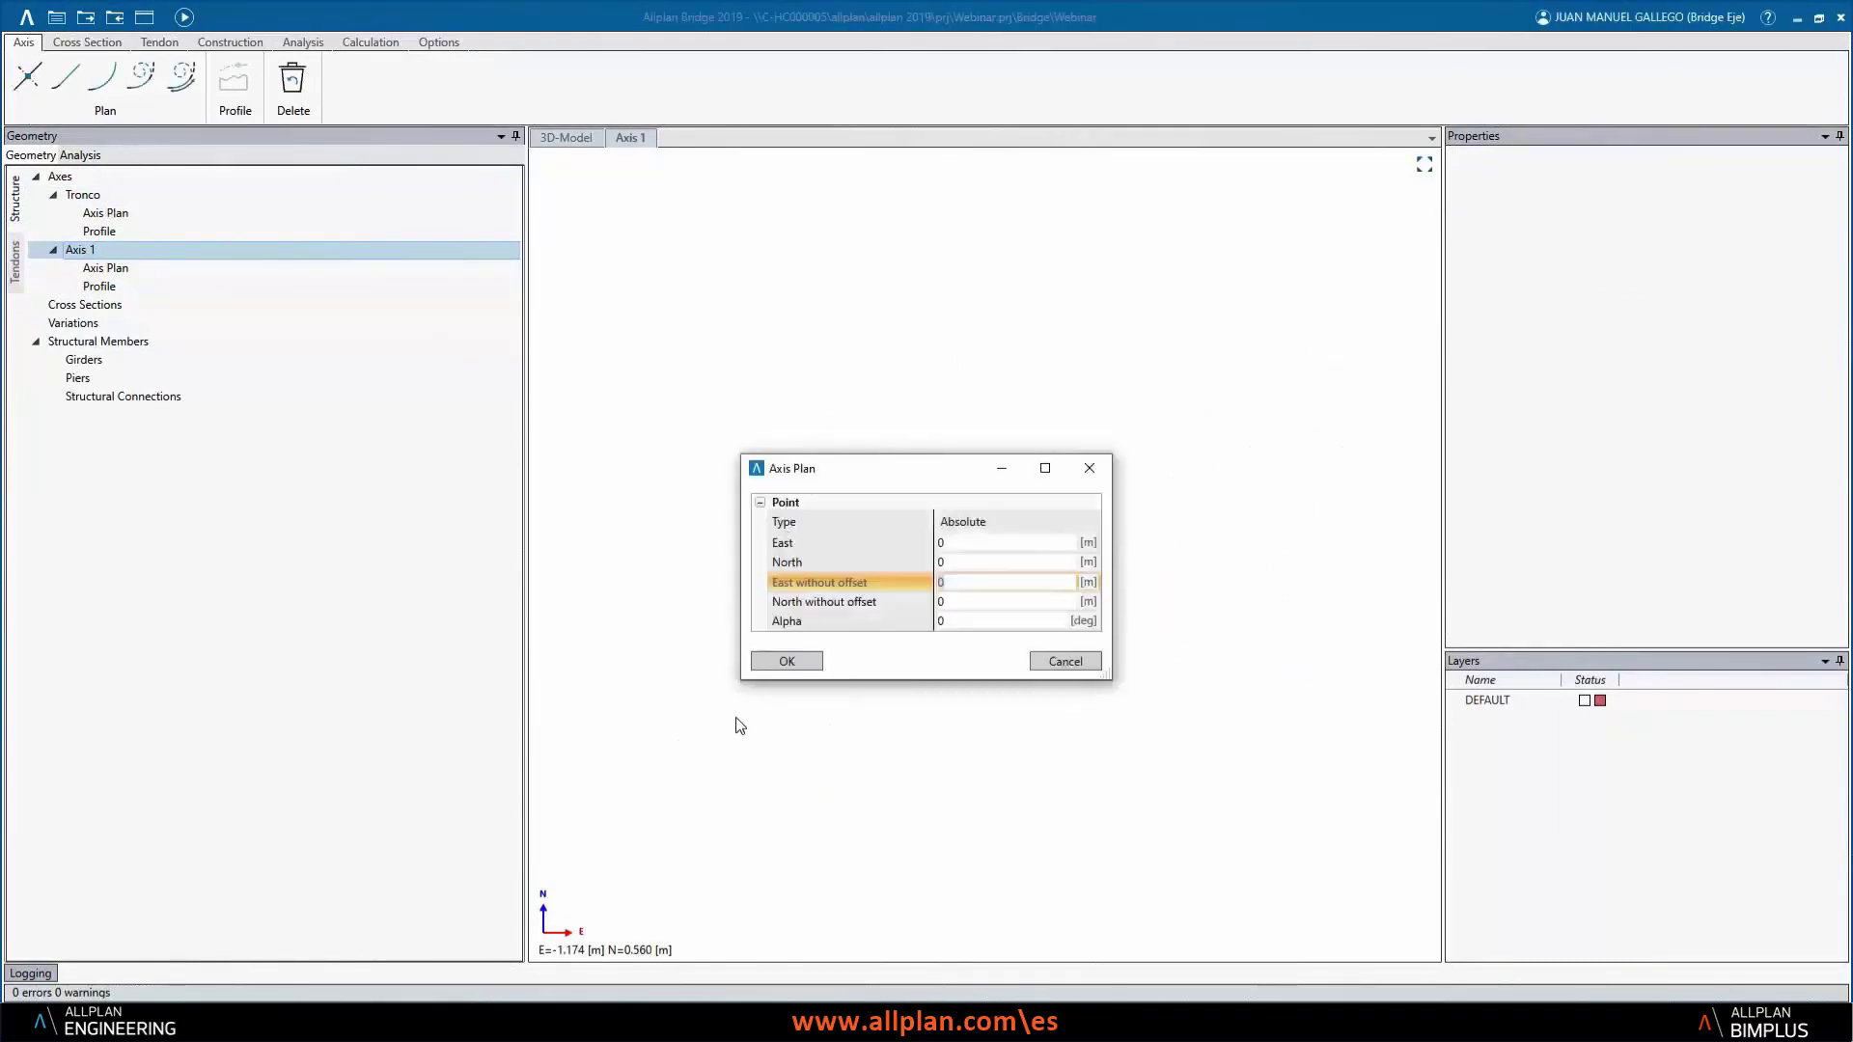
left_click(786, 662)
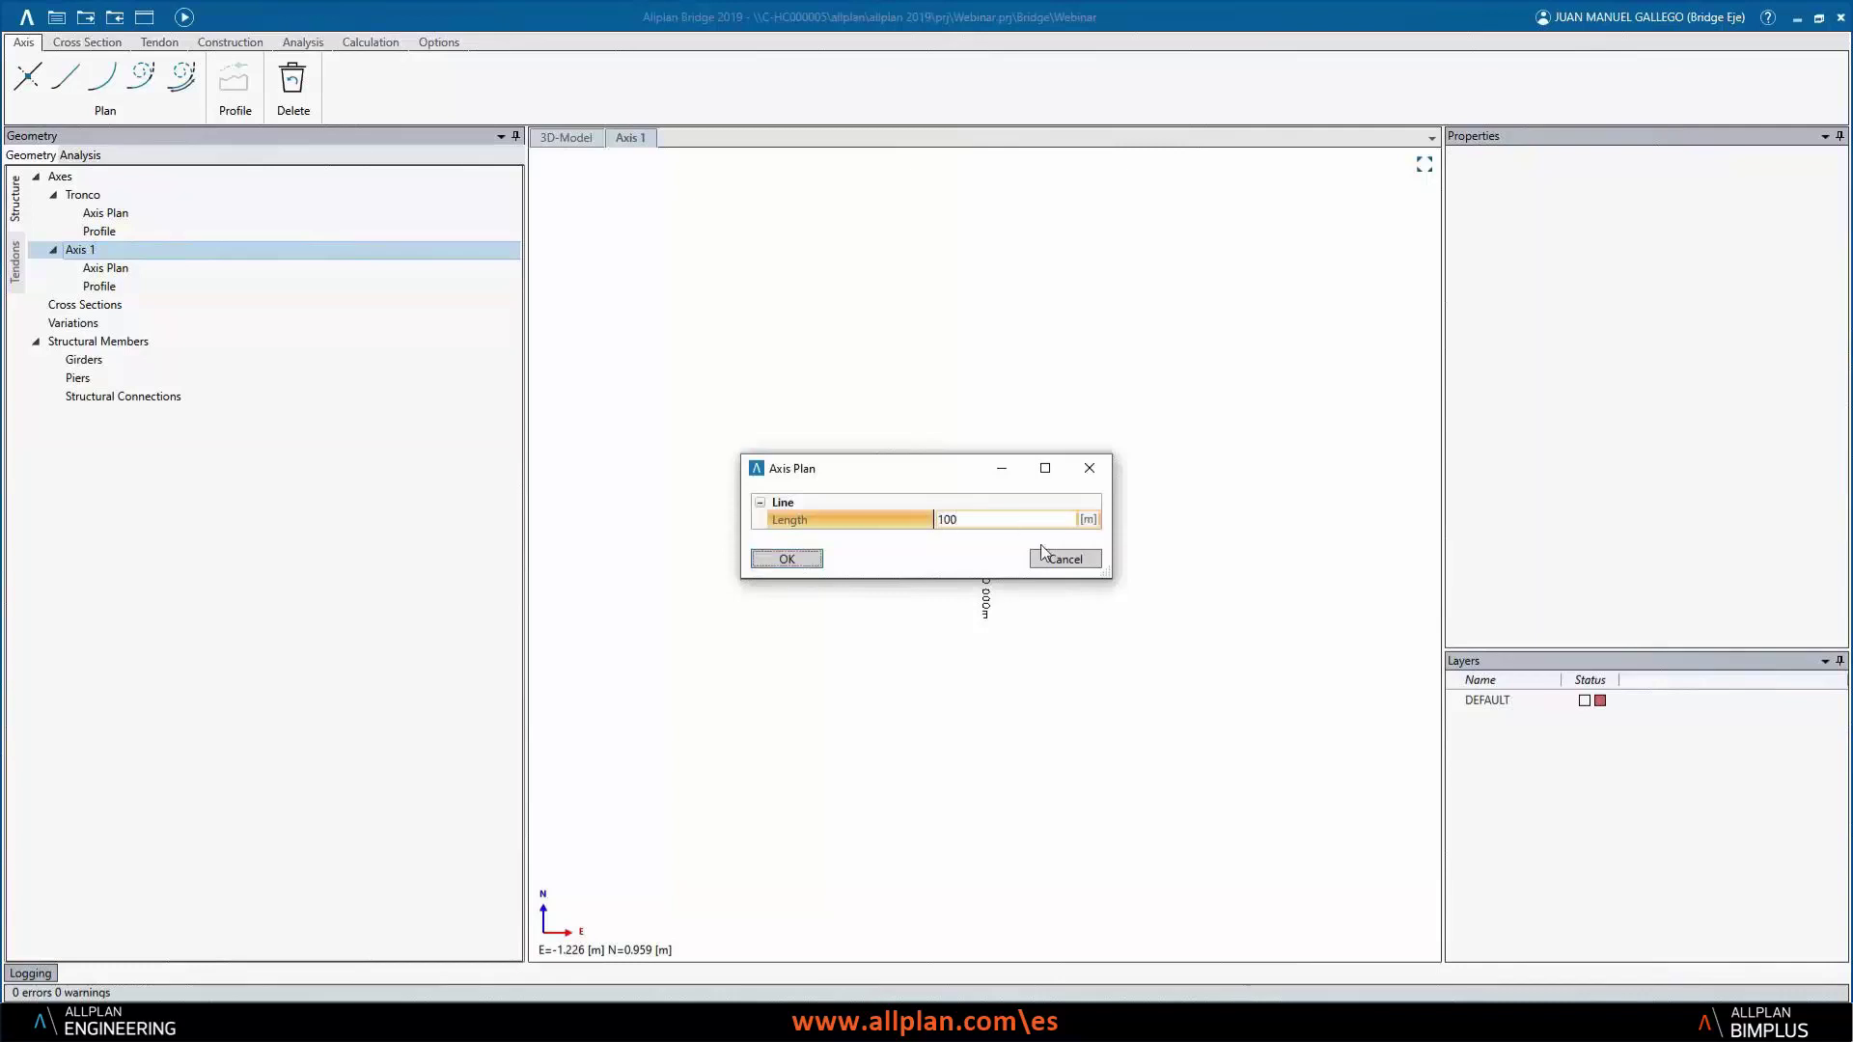
left_click(802, 558)
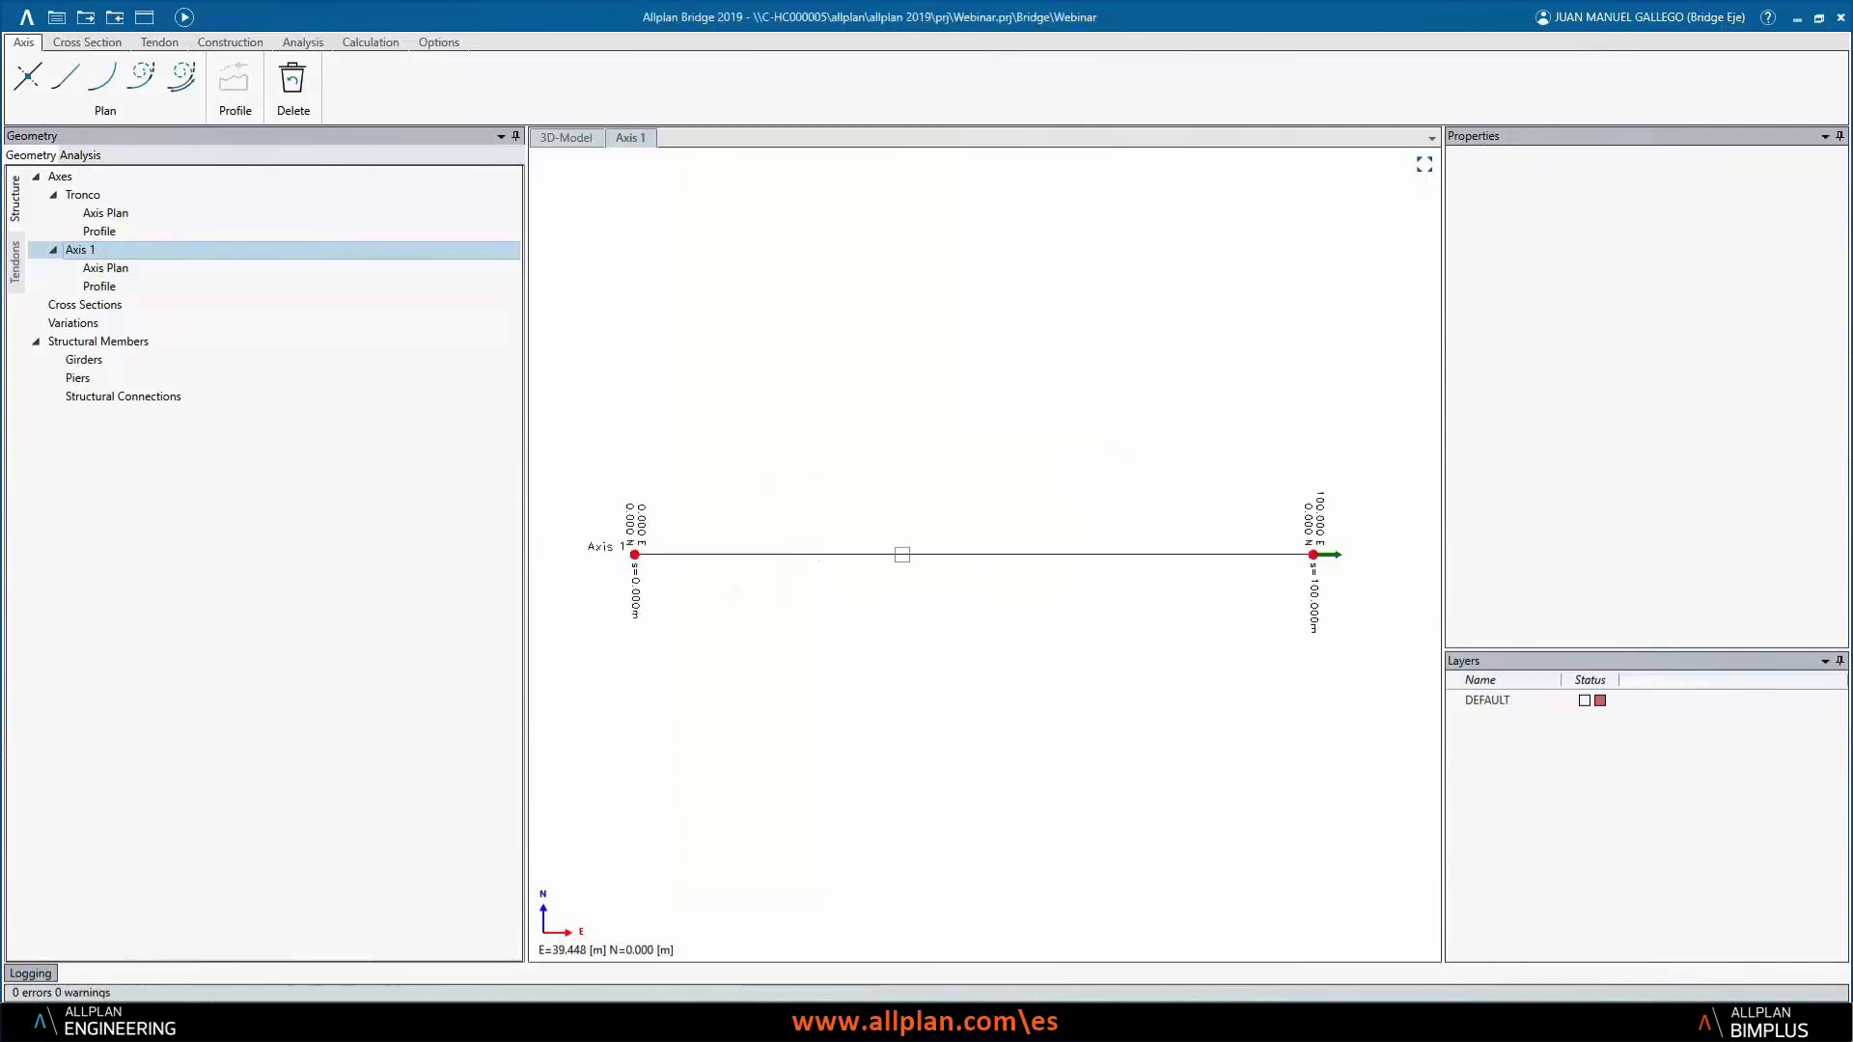
- Add a circular segment 20 m long with a 200 m radius after the straight line in the new axis plan
left_click(141, 75)
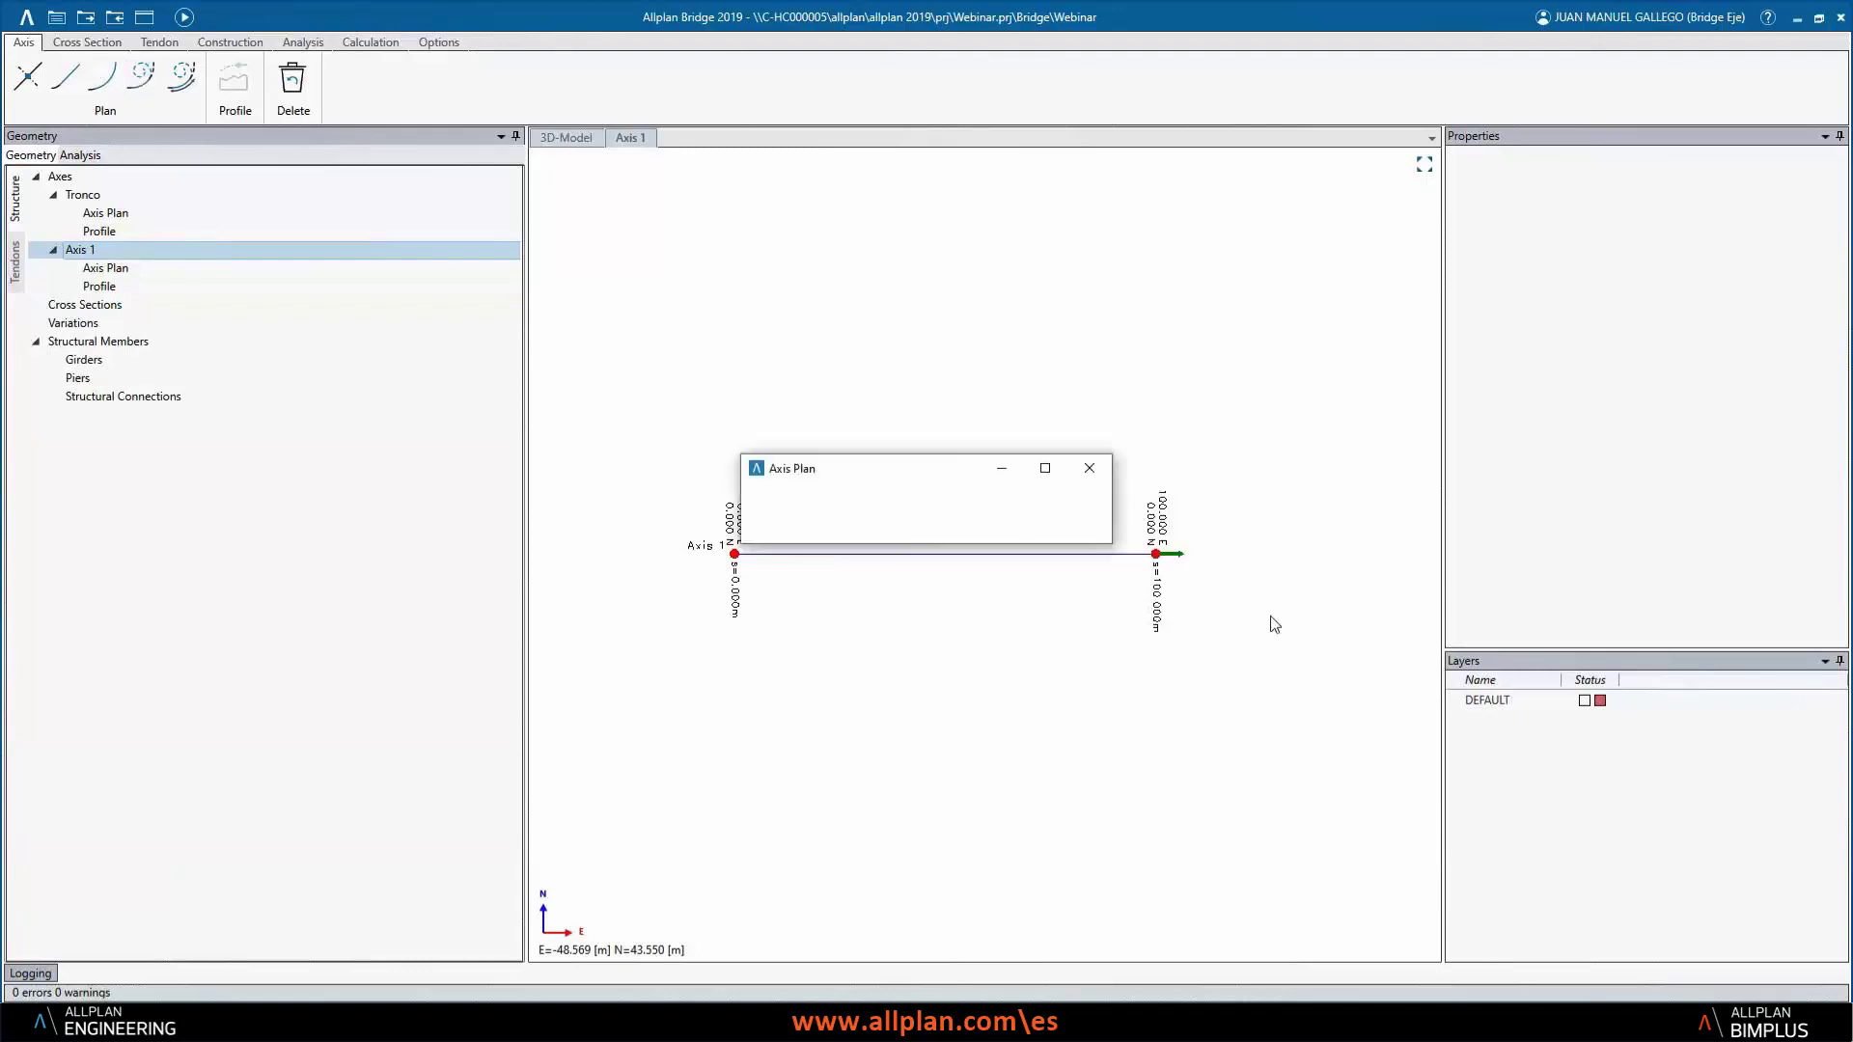
type("20")
key("Tab")
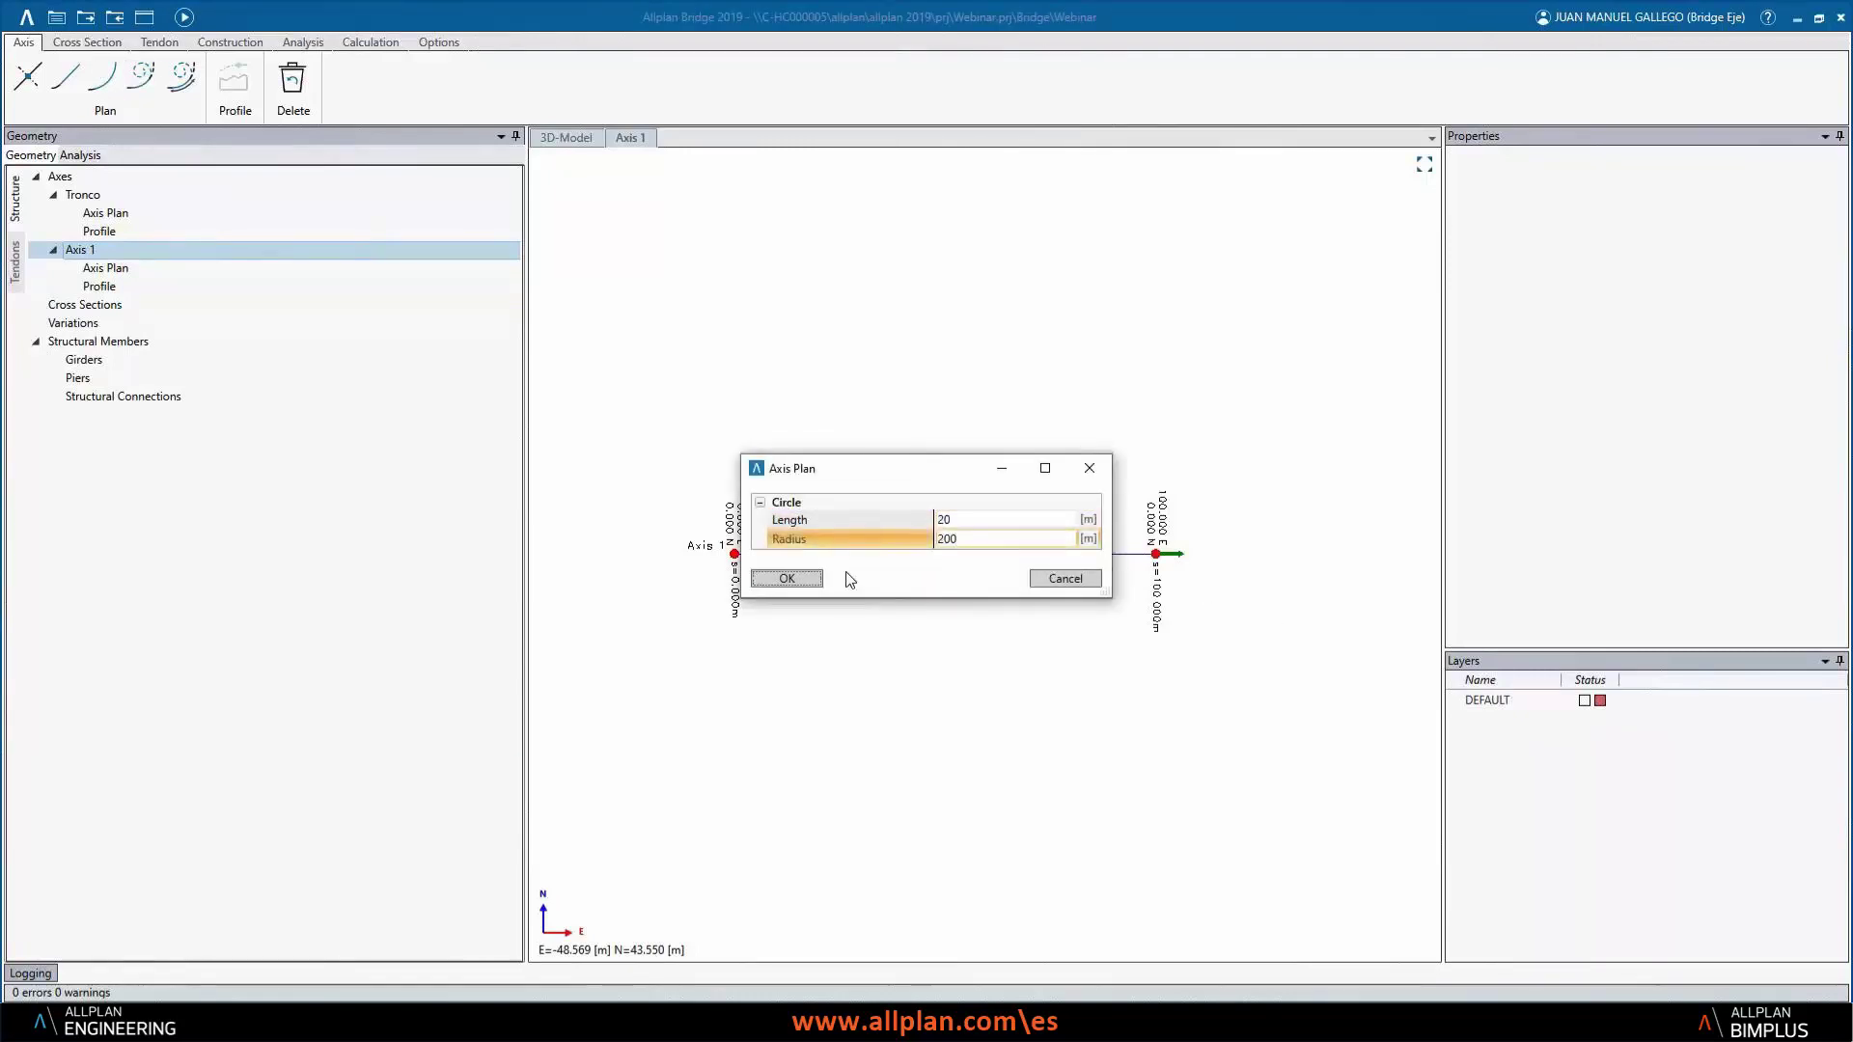
left_click(819, 577)
- Delete Axis 1 from the geometry structure and confirm its removal
left_click(79, 249)
right_click(85, 251)
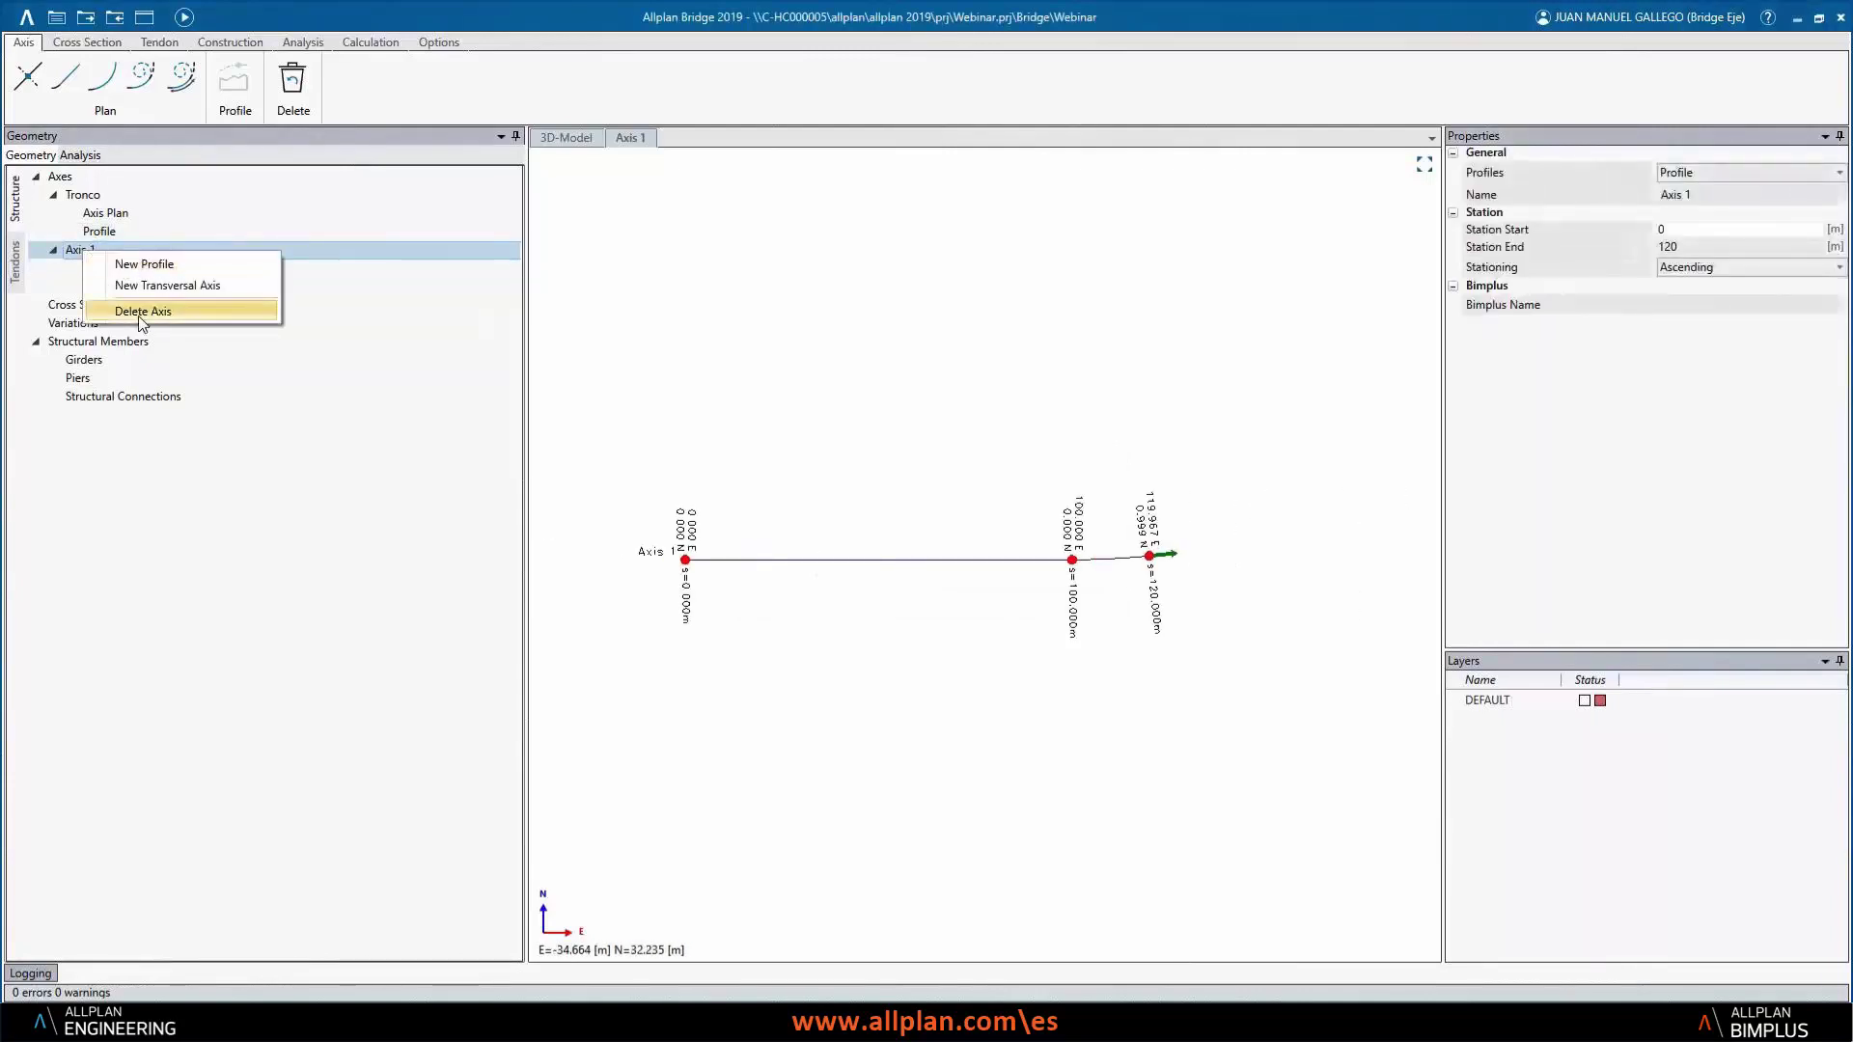
left_click(142, 311)
left_click(1008, 585)
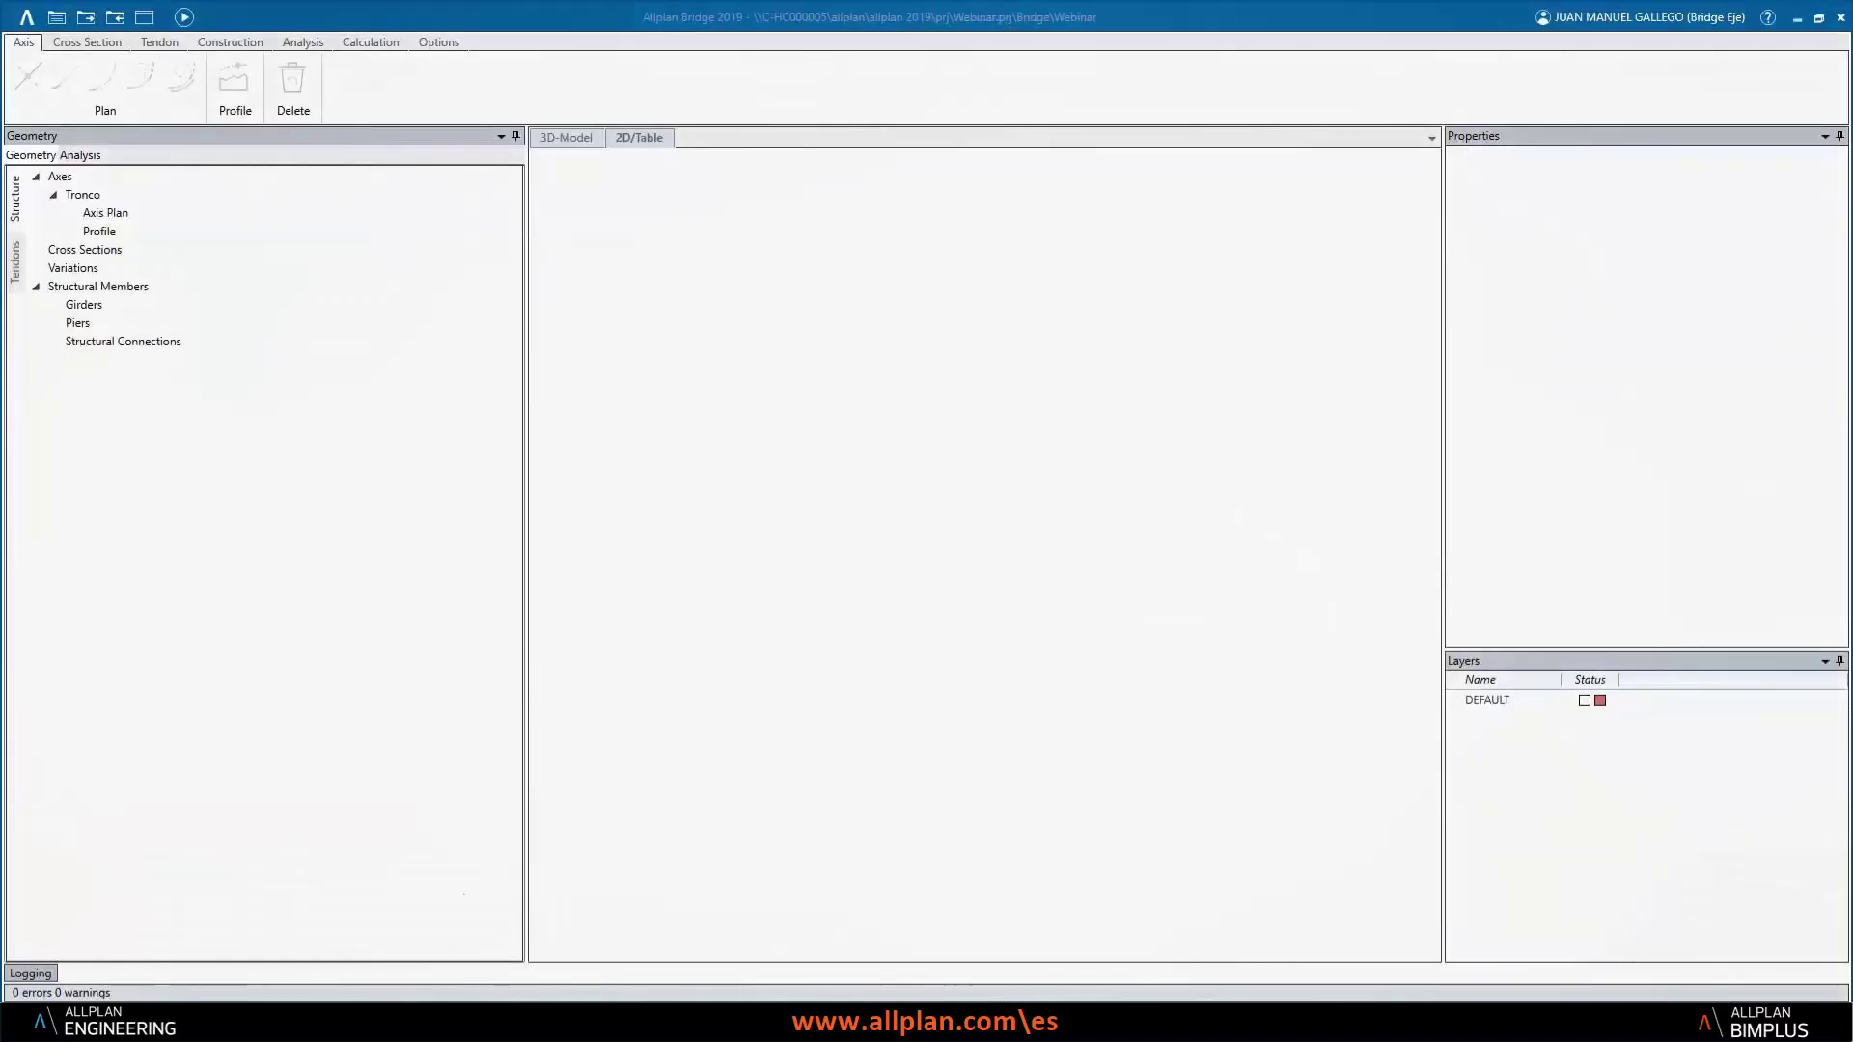
- In File Explorer, copy Pila.tcl and Viga.tcl from the 01_Webinar folder into the Webinar project folder, then return to Allplan Bridge
left_click_drag(0, 236, 876, 199)
scroll(1011, 514, "down", 3)
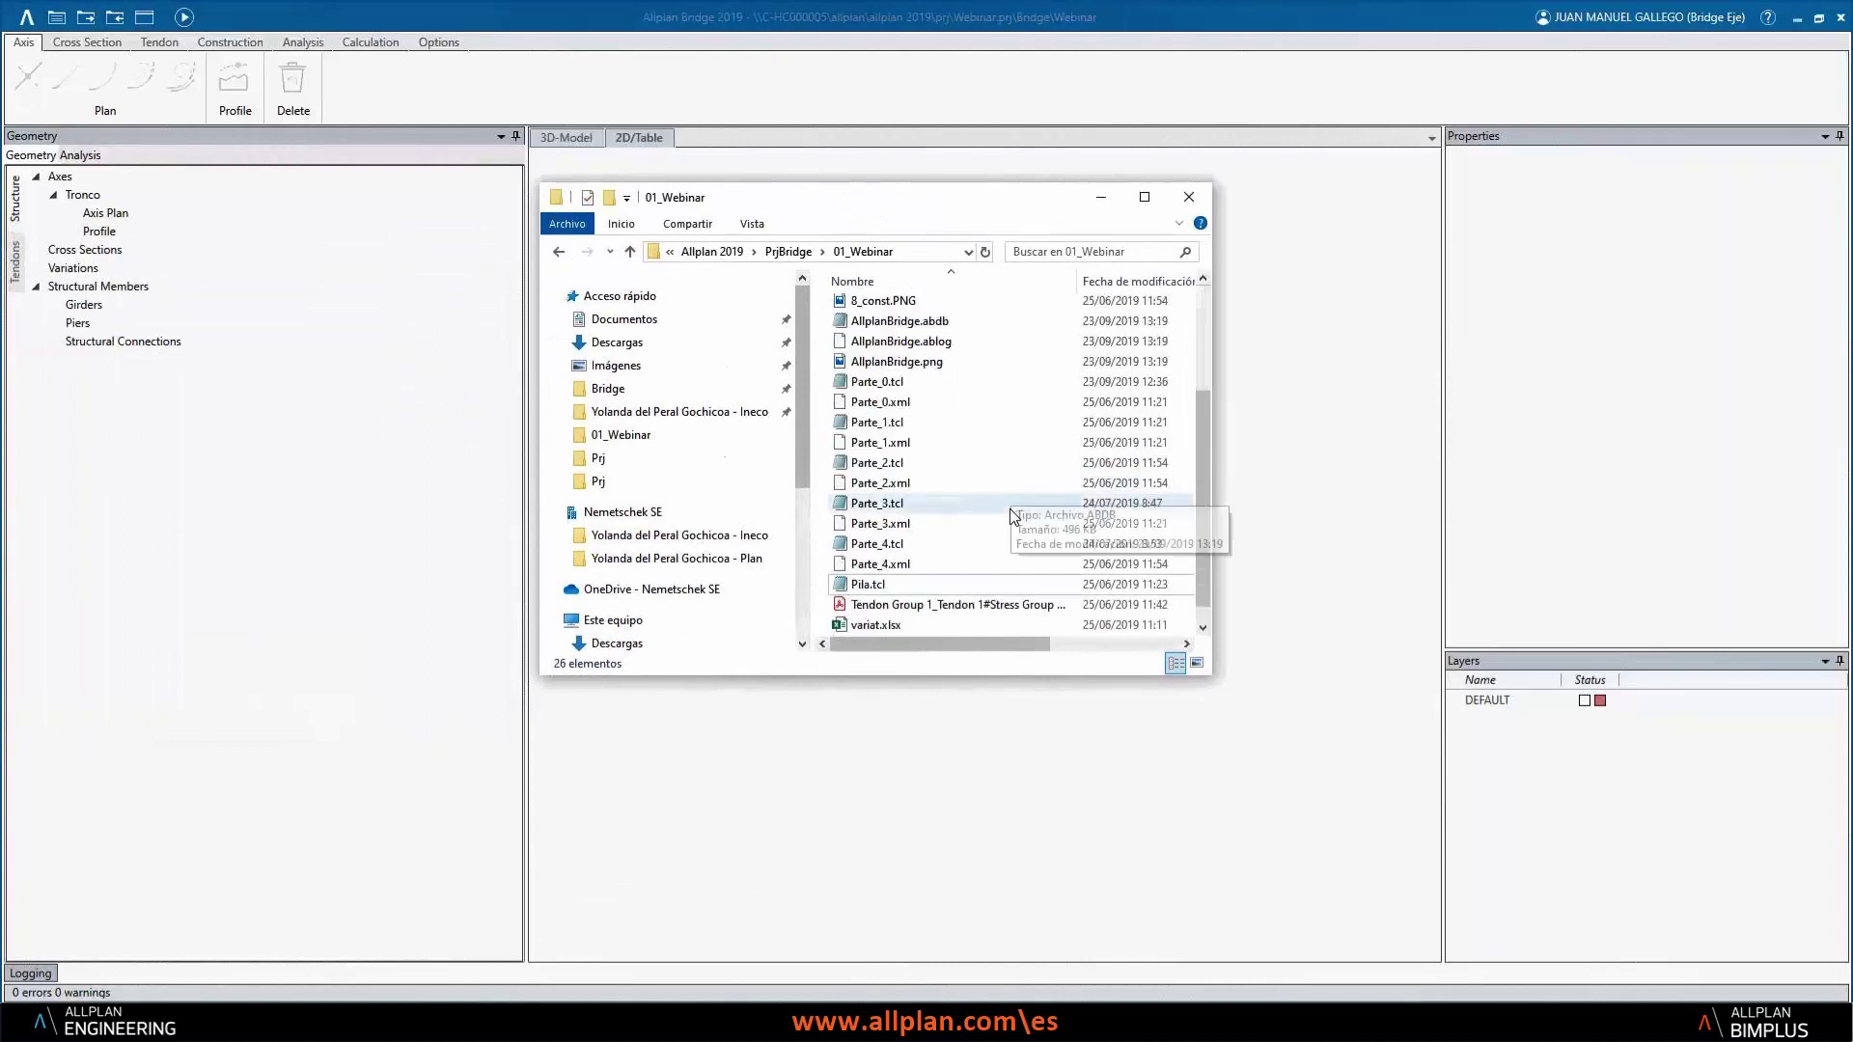
left_click(907, 563)
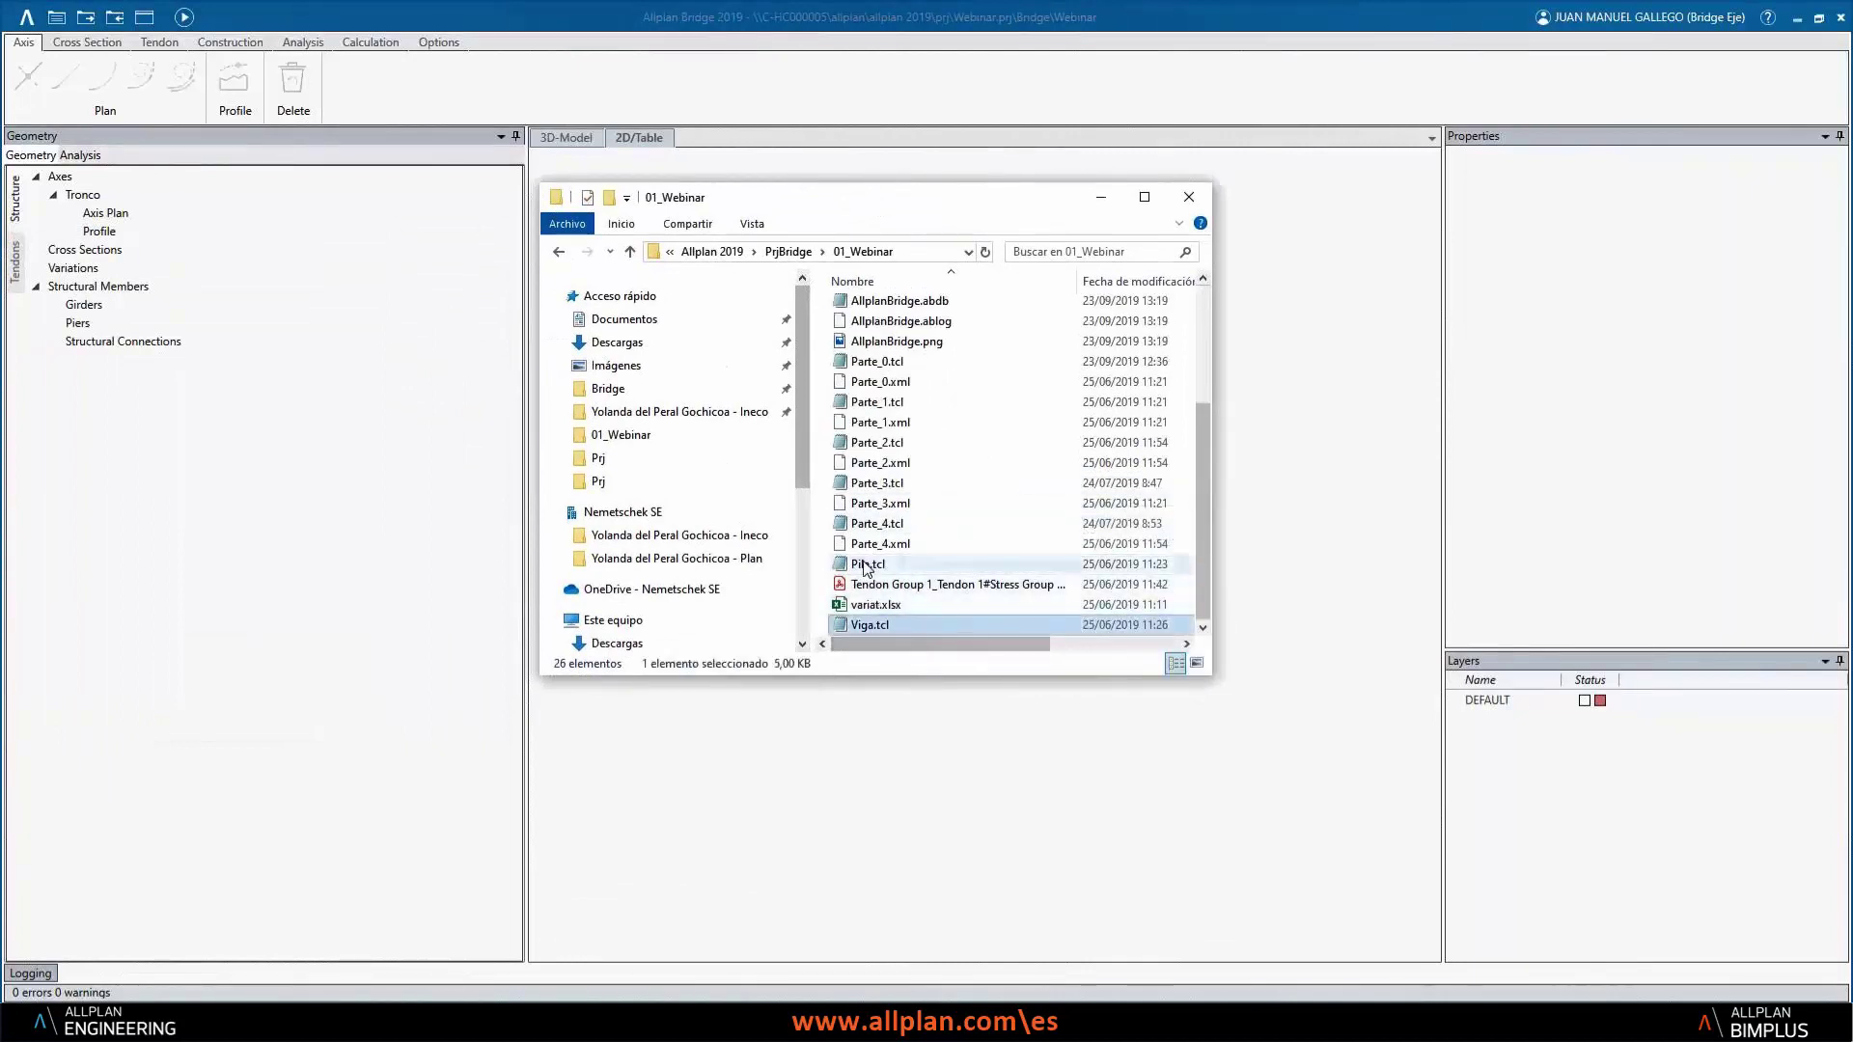
left_click(870, 624, "ctrl")
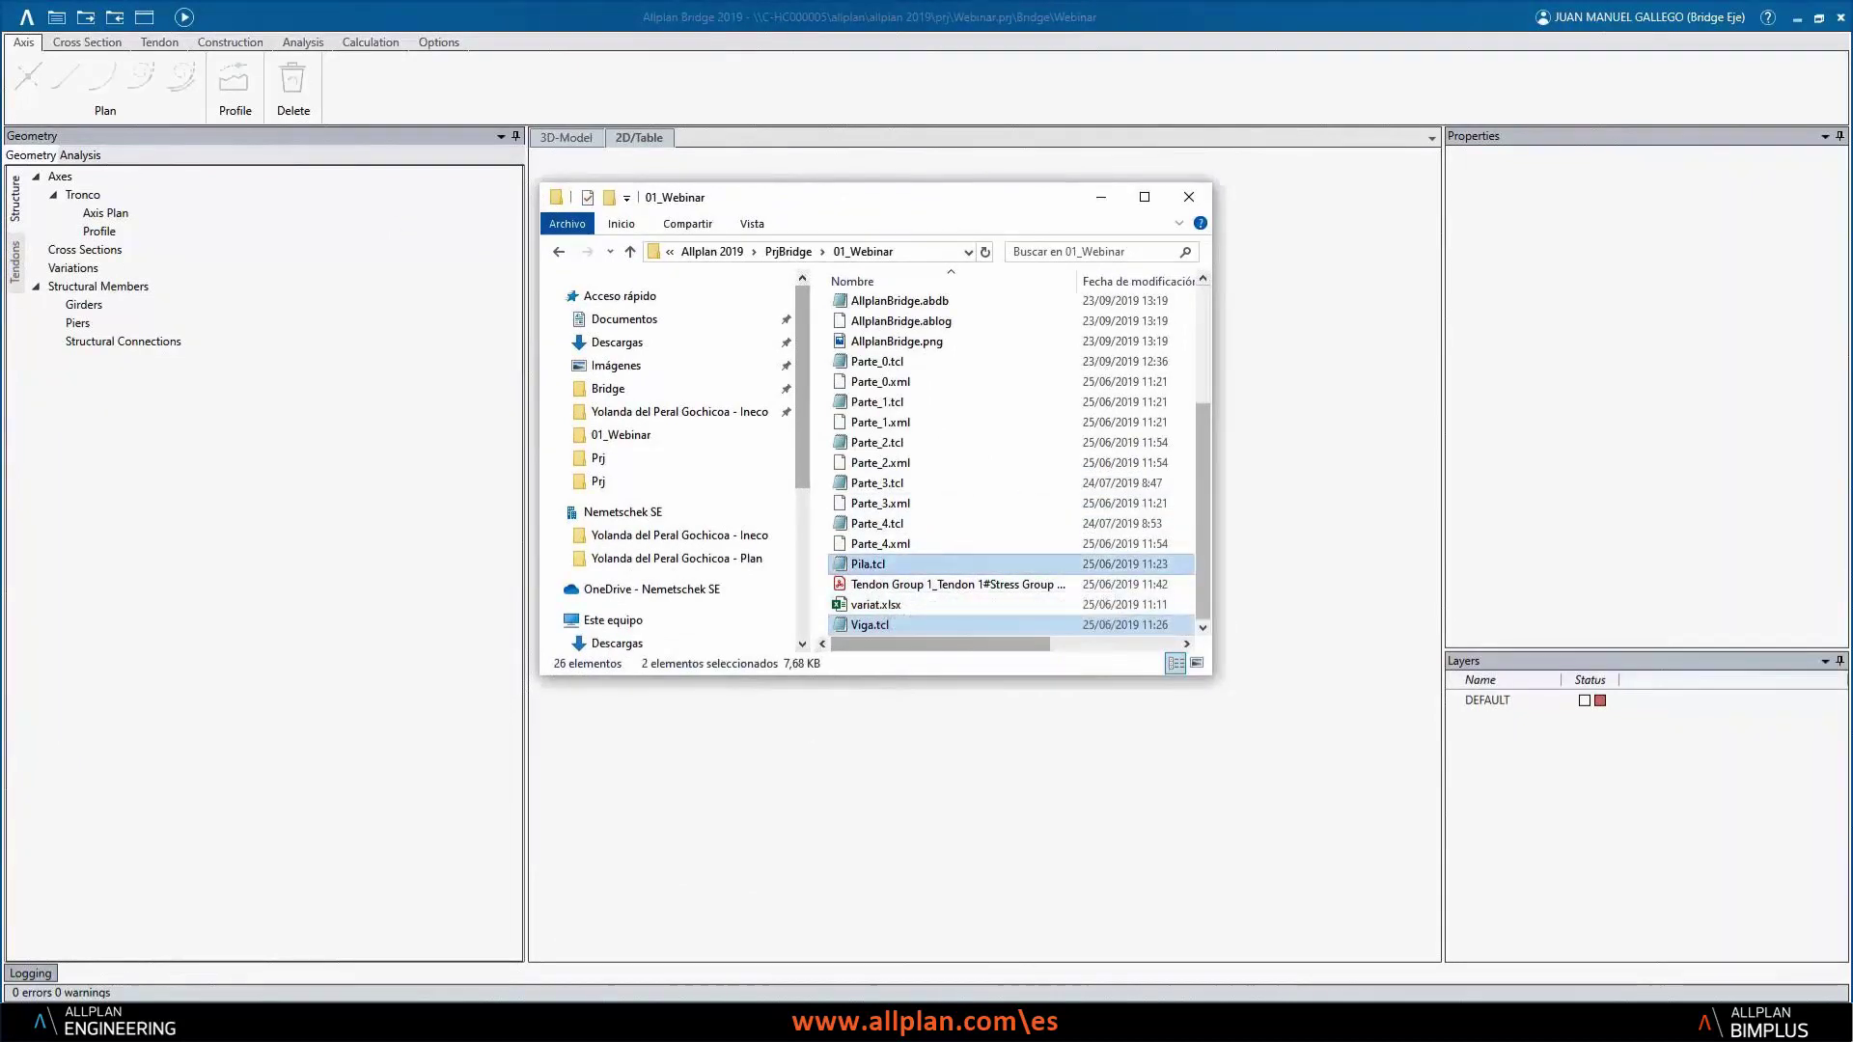
left_click(403, 1023)
left_click(542, 936)
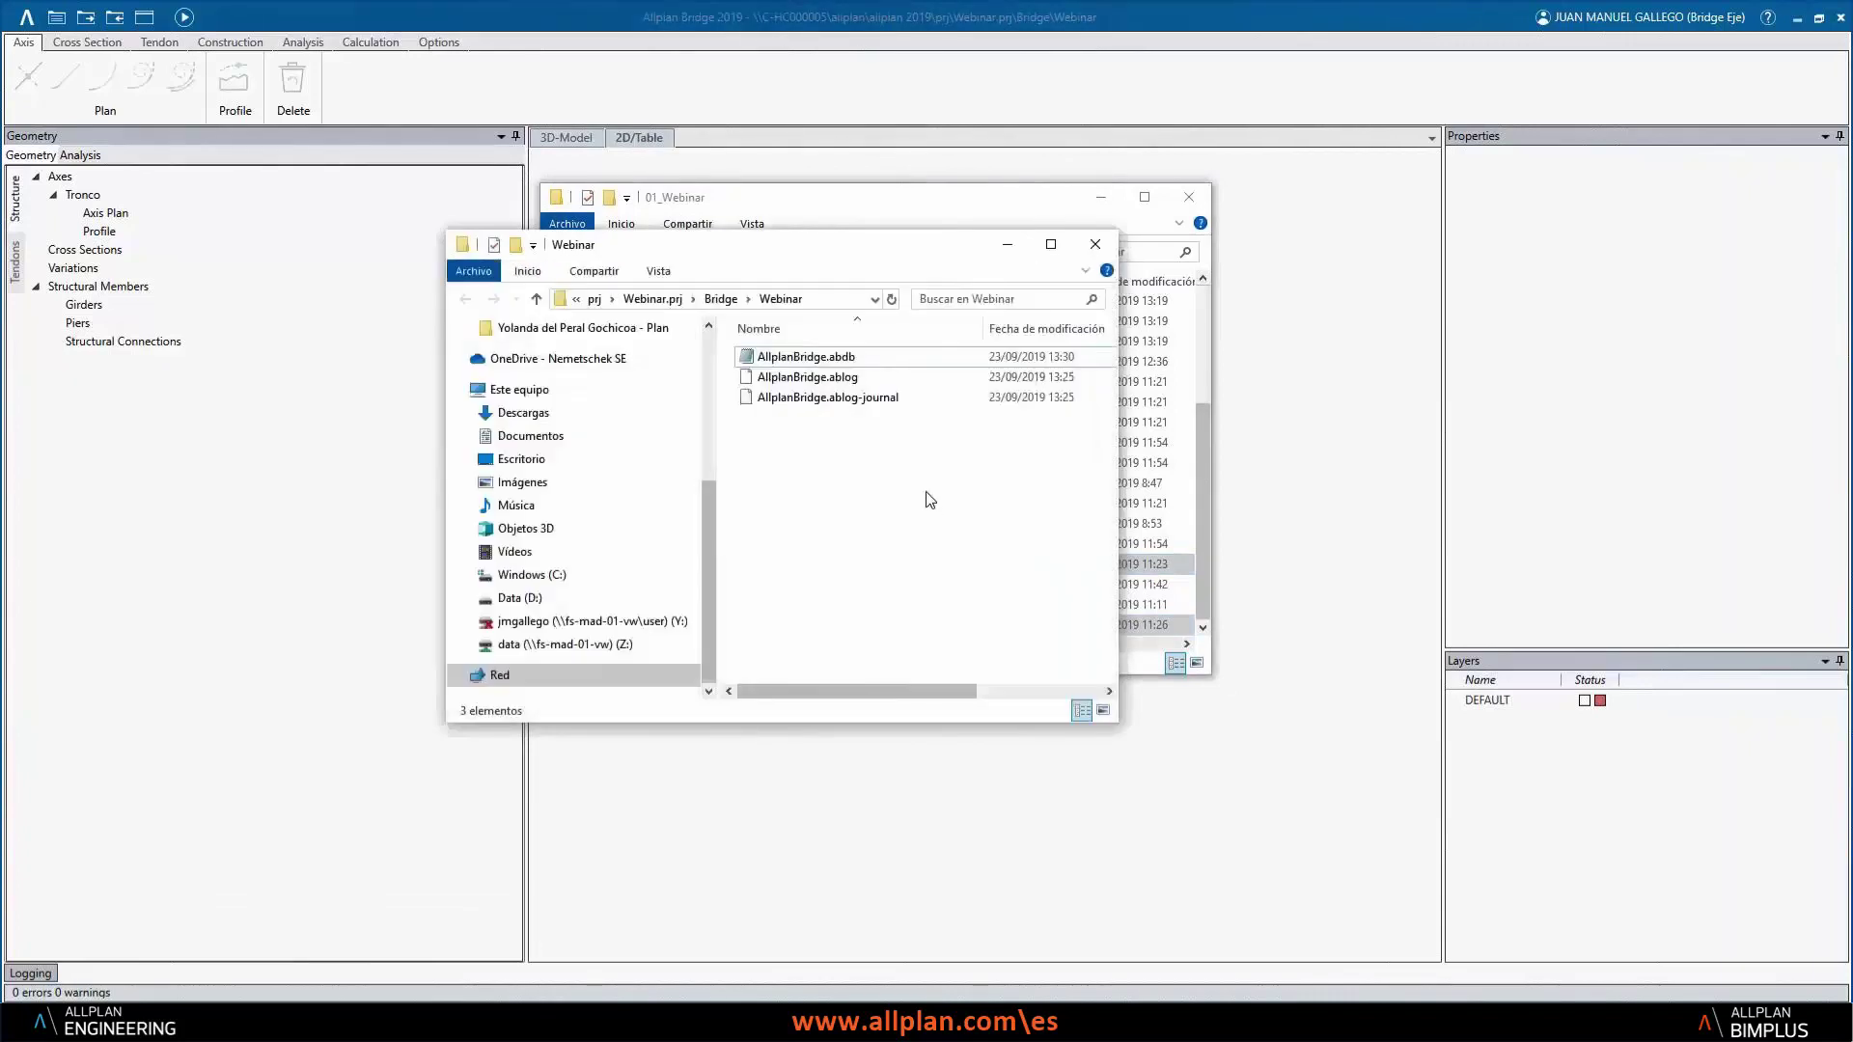
key("ctrl+v")
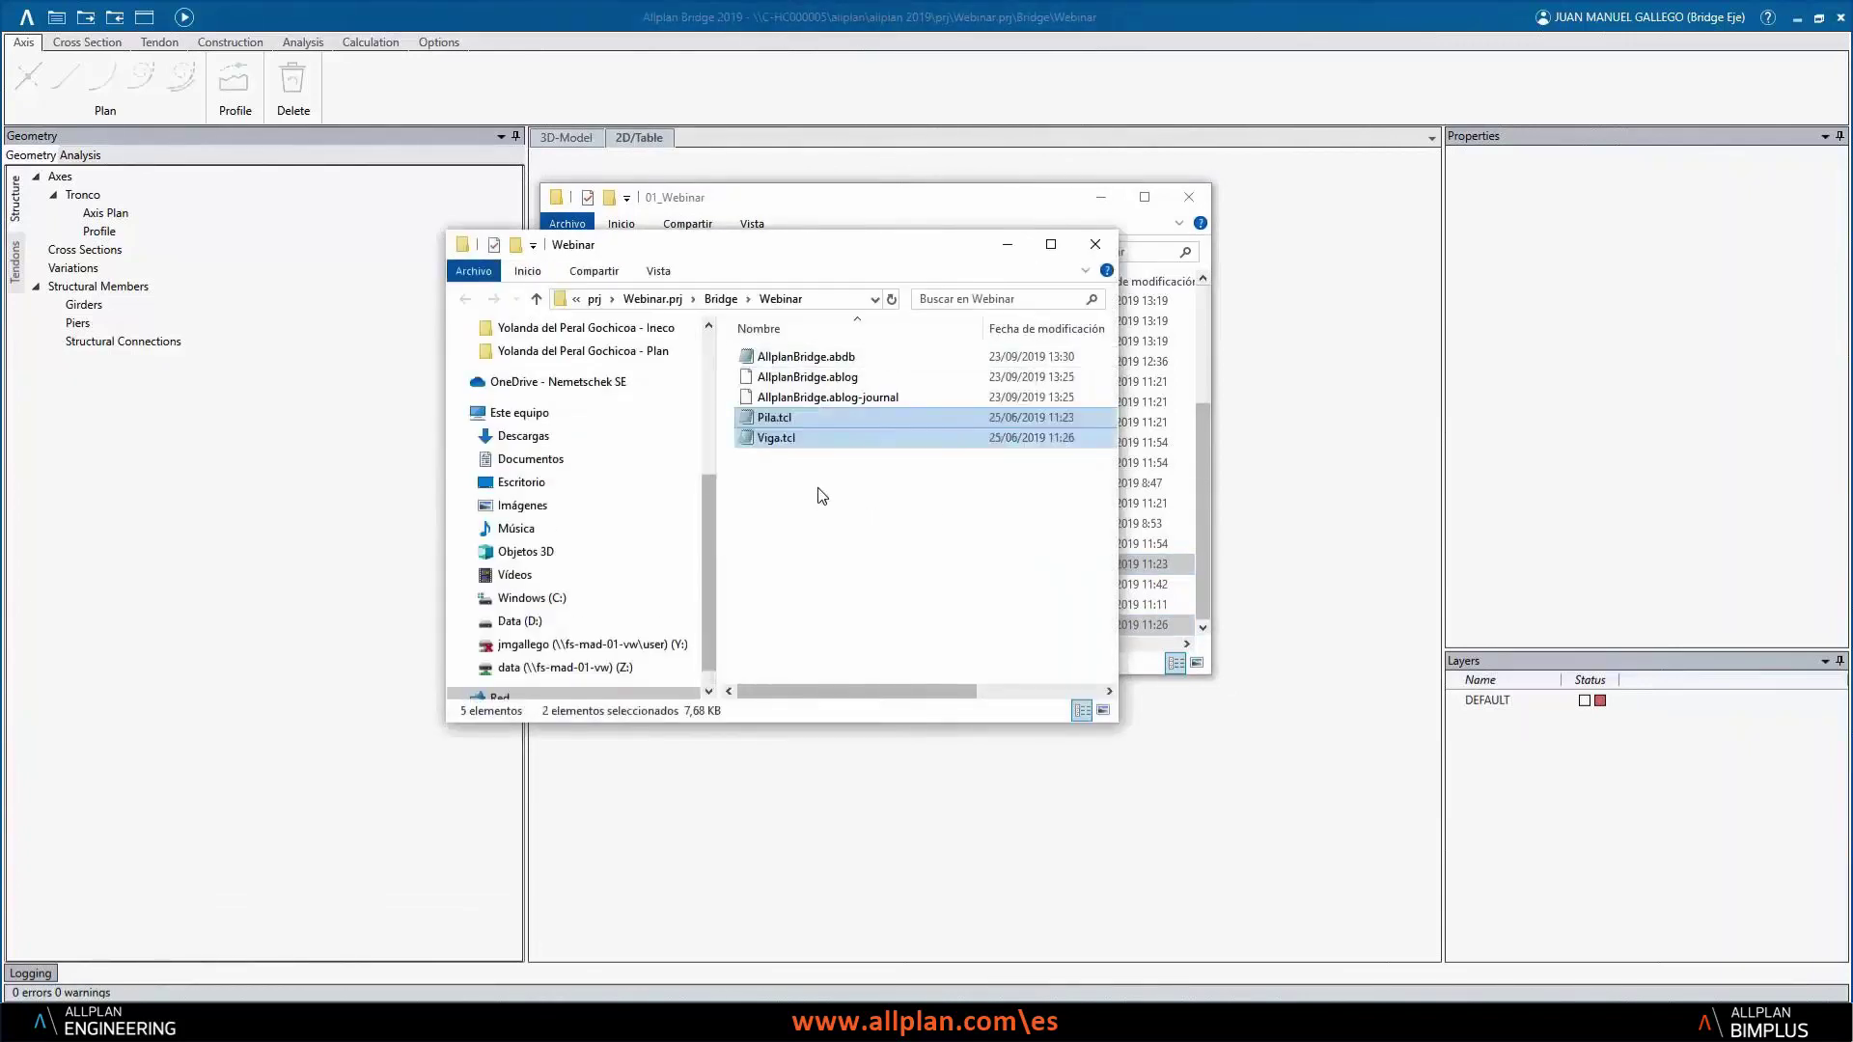
left_click_drag(777, 440, 753, 413)
left_click(1007, 244)
left_click(1100, 197)
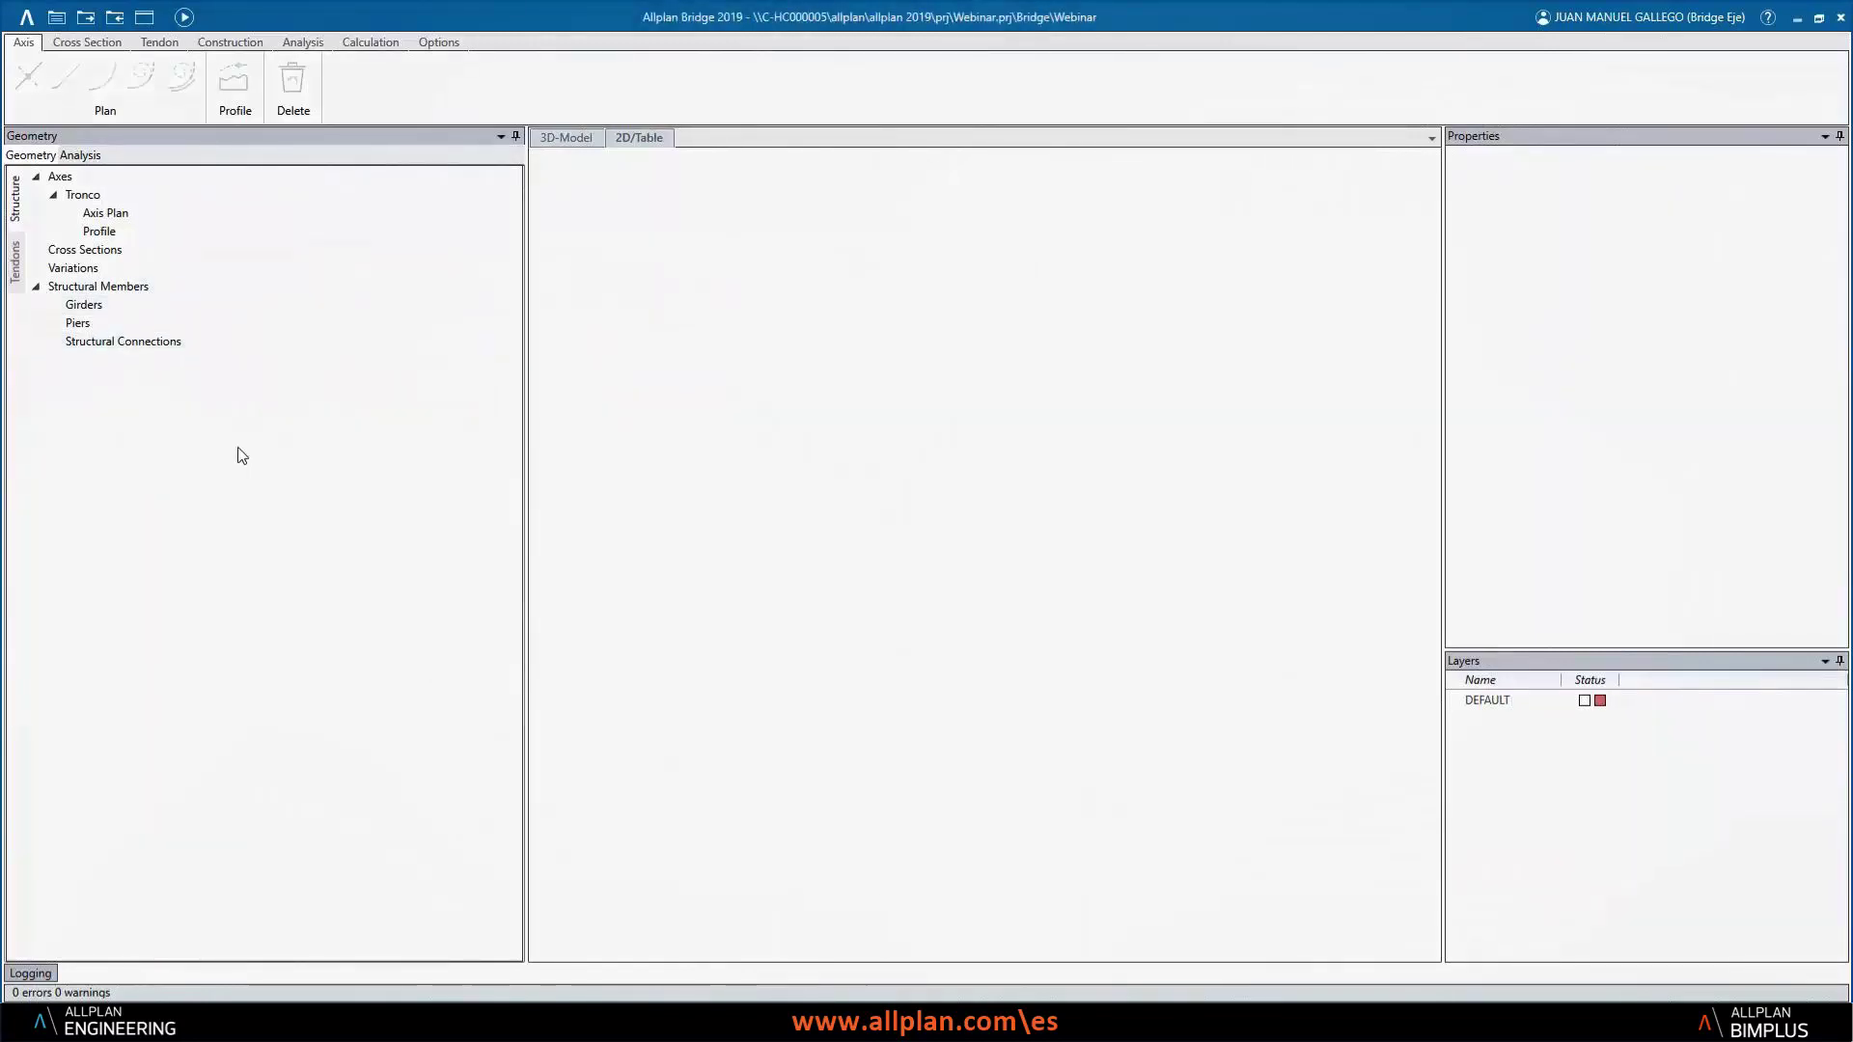
- Import the Viga.tcl file from the Webinar project folder into the model's cross sections
right_click(106, 253)
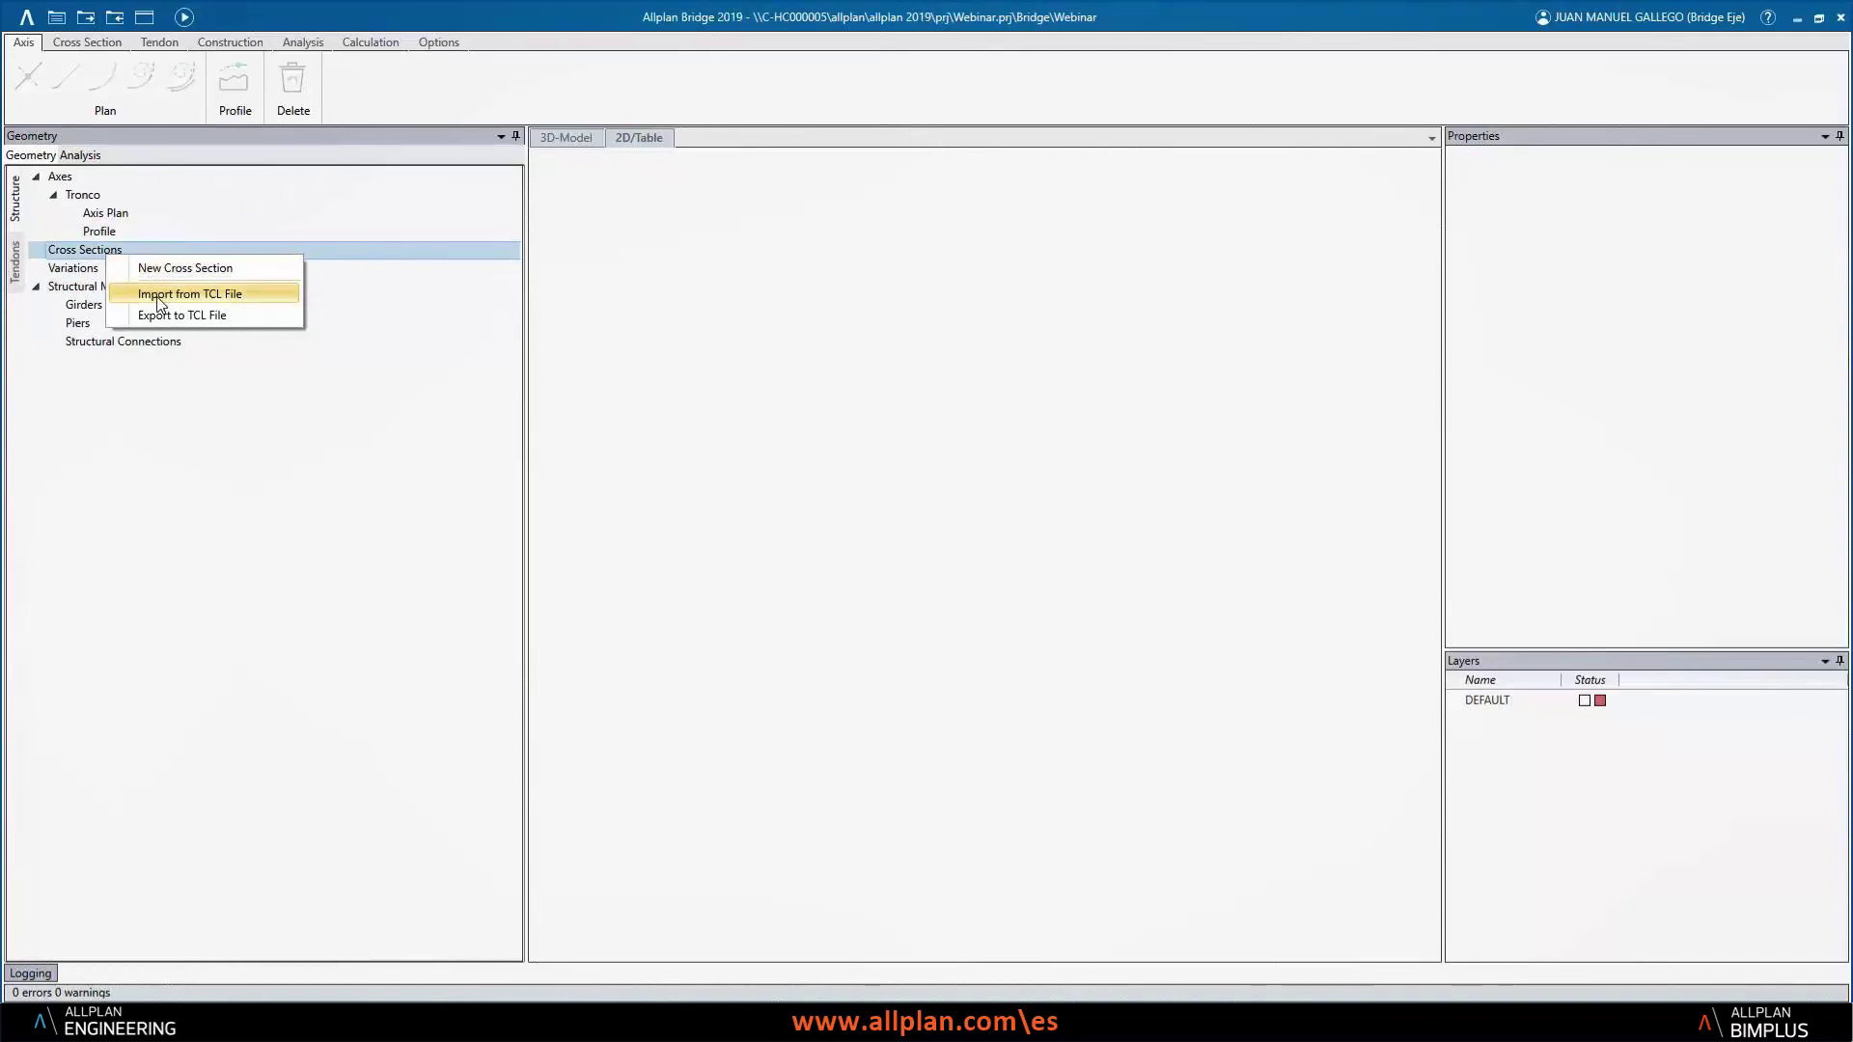
left_click(160, 295)
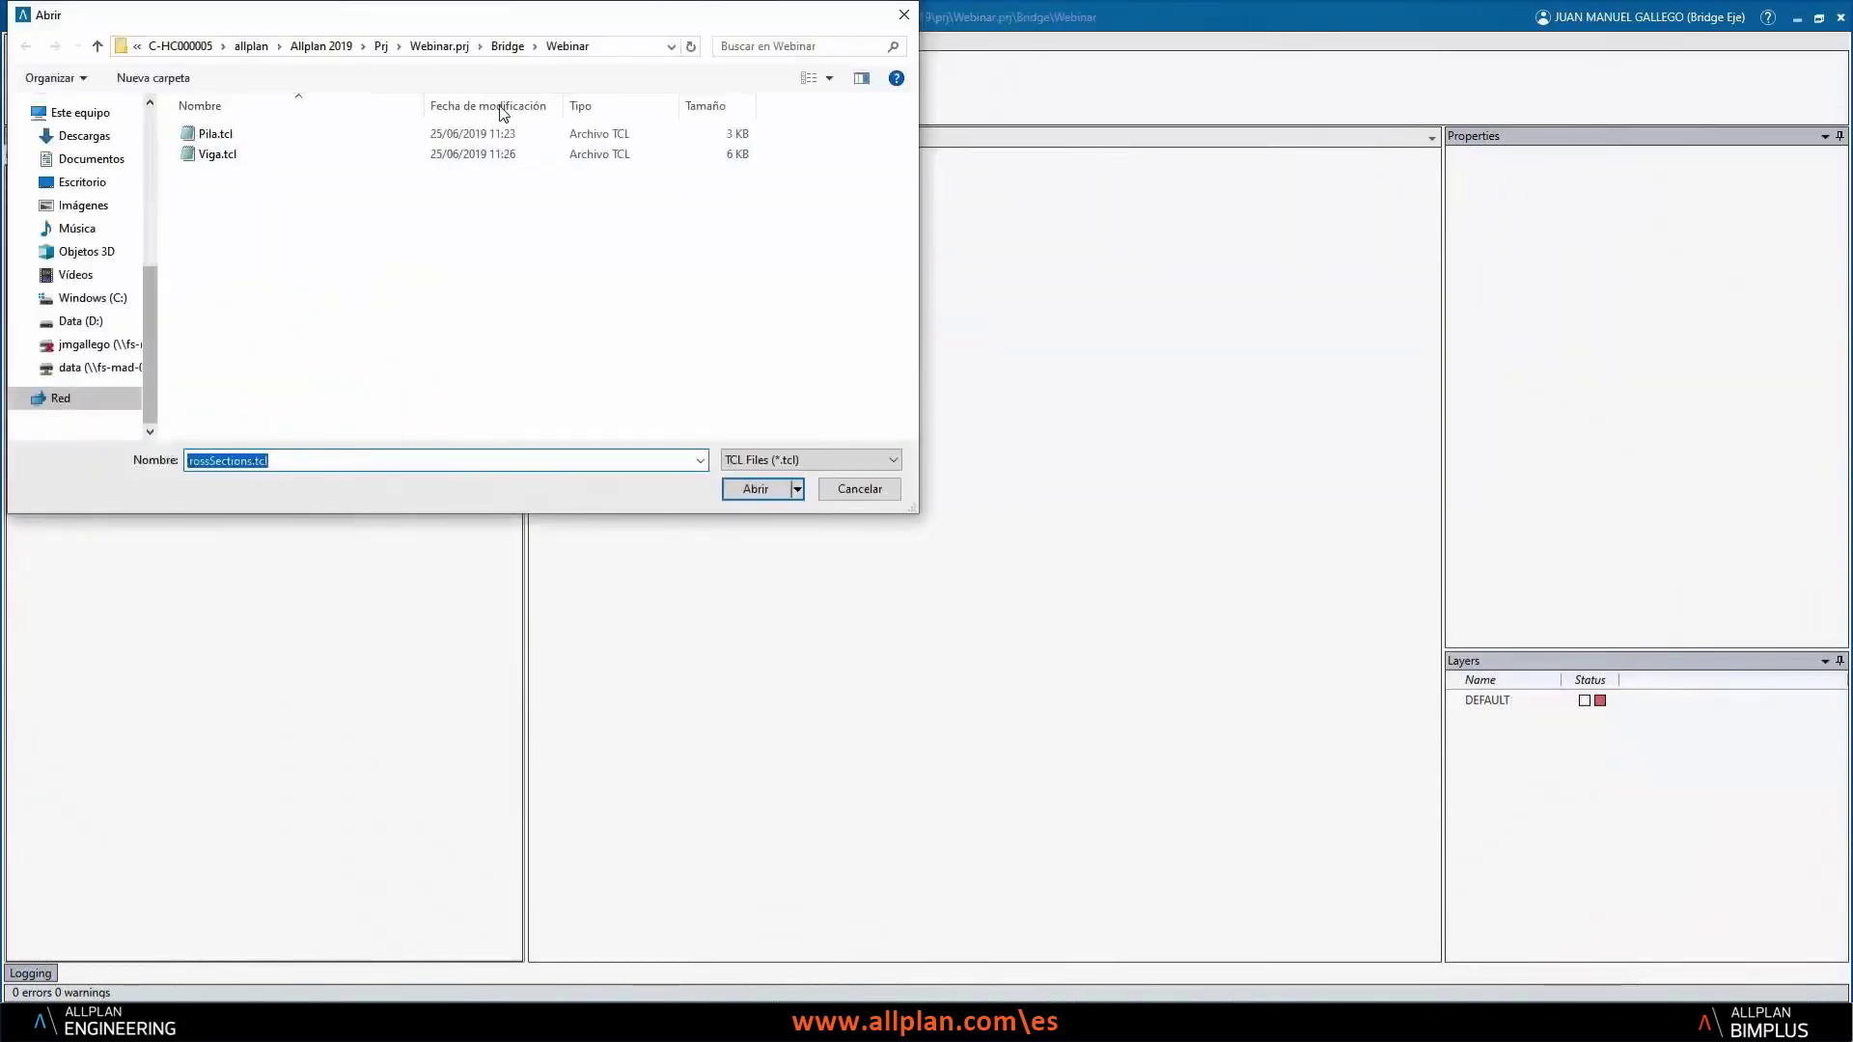
double_click(218, 154)
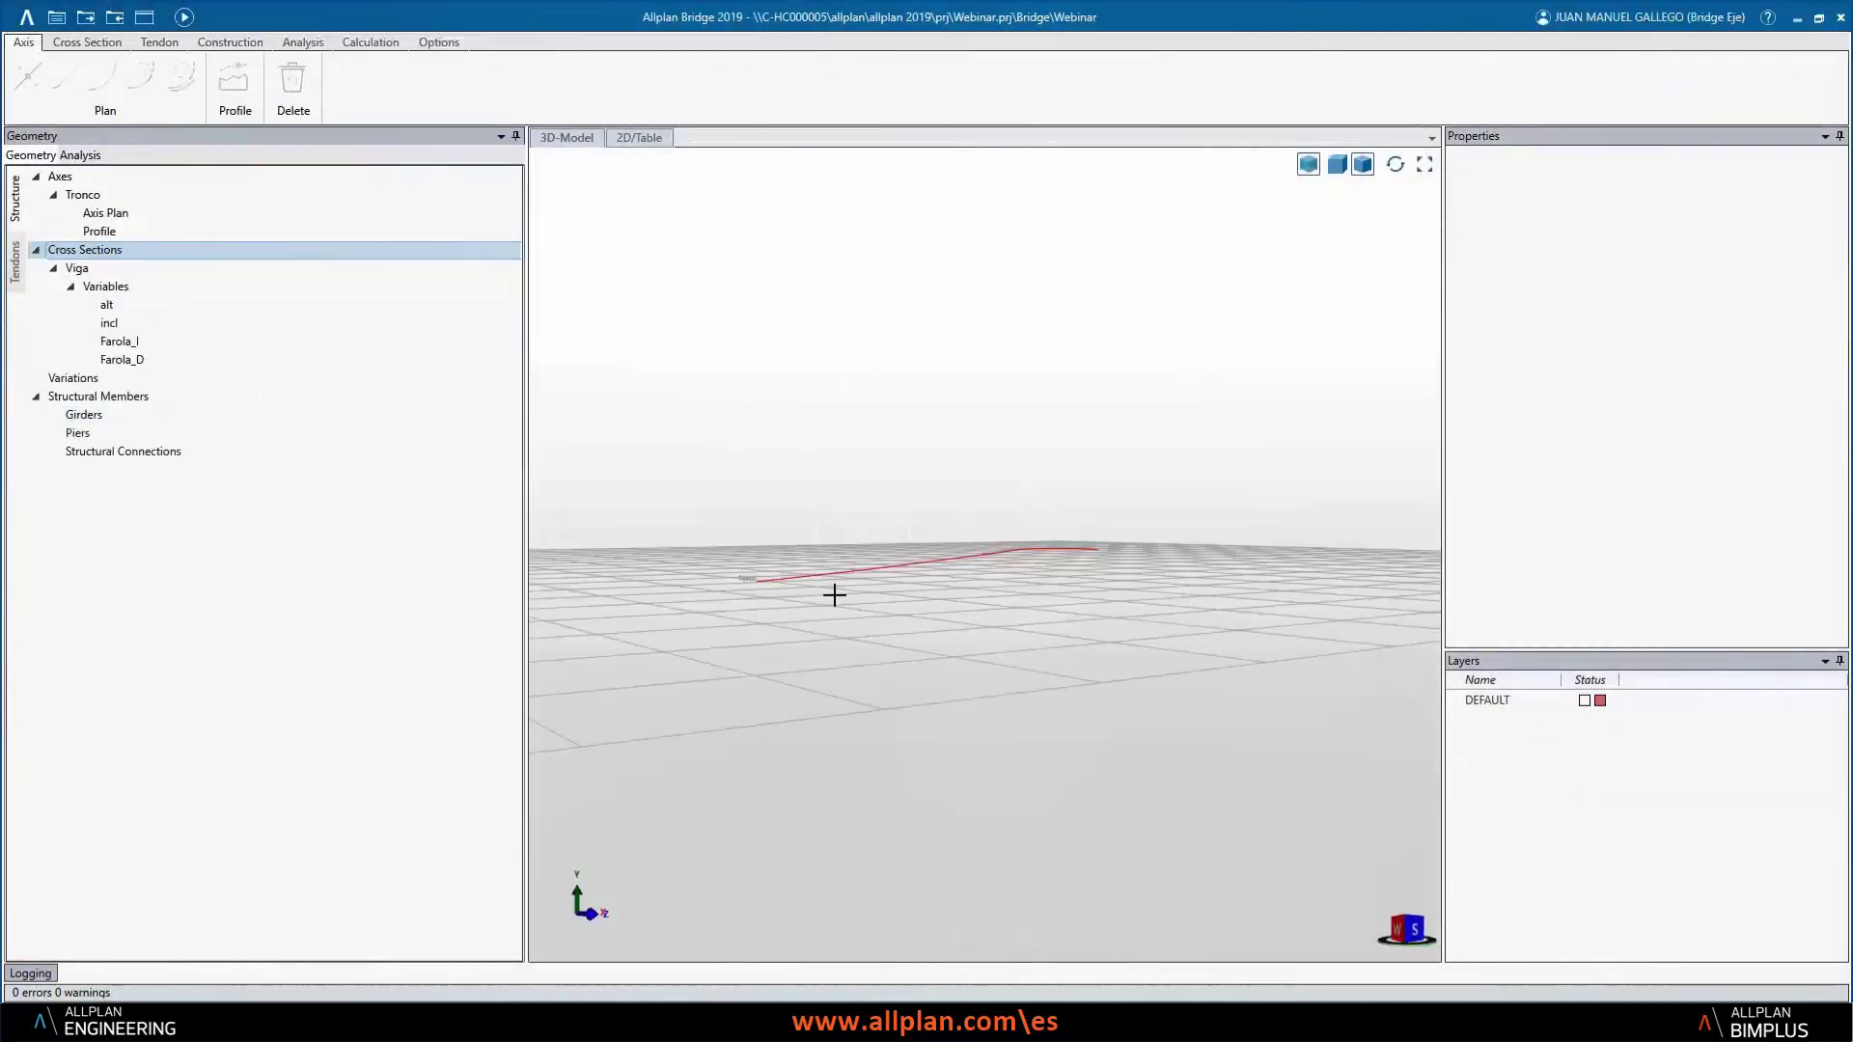
- Open the Viga cross section with its construction lines displayed and examine the reference lines and distances of its vertical lines
left_click(90, 271)
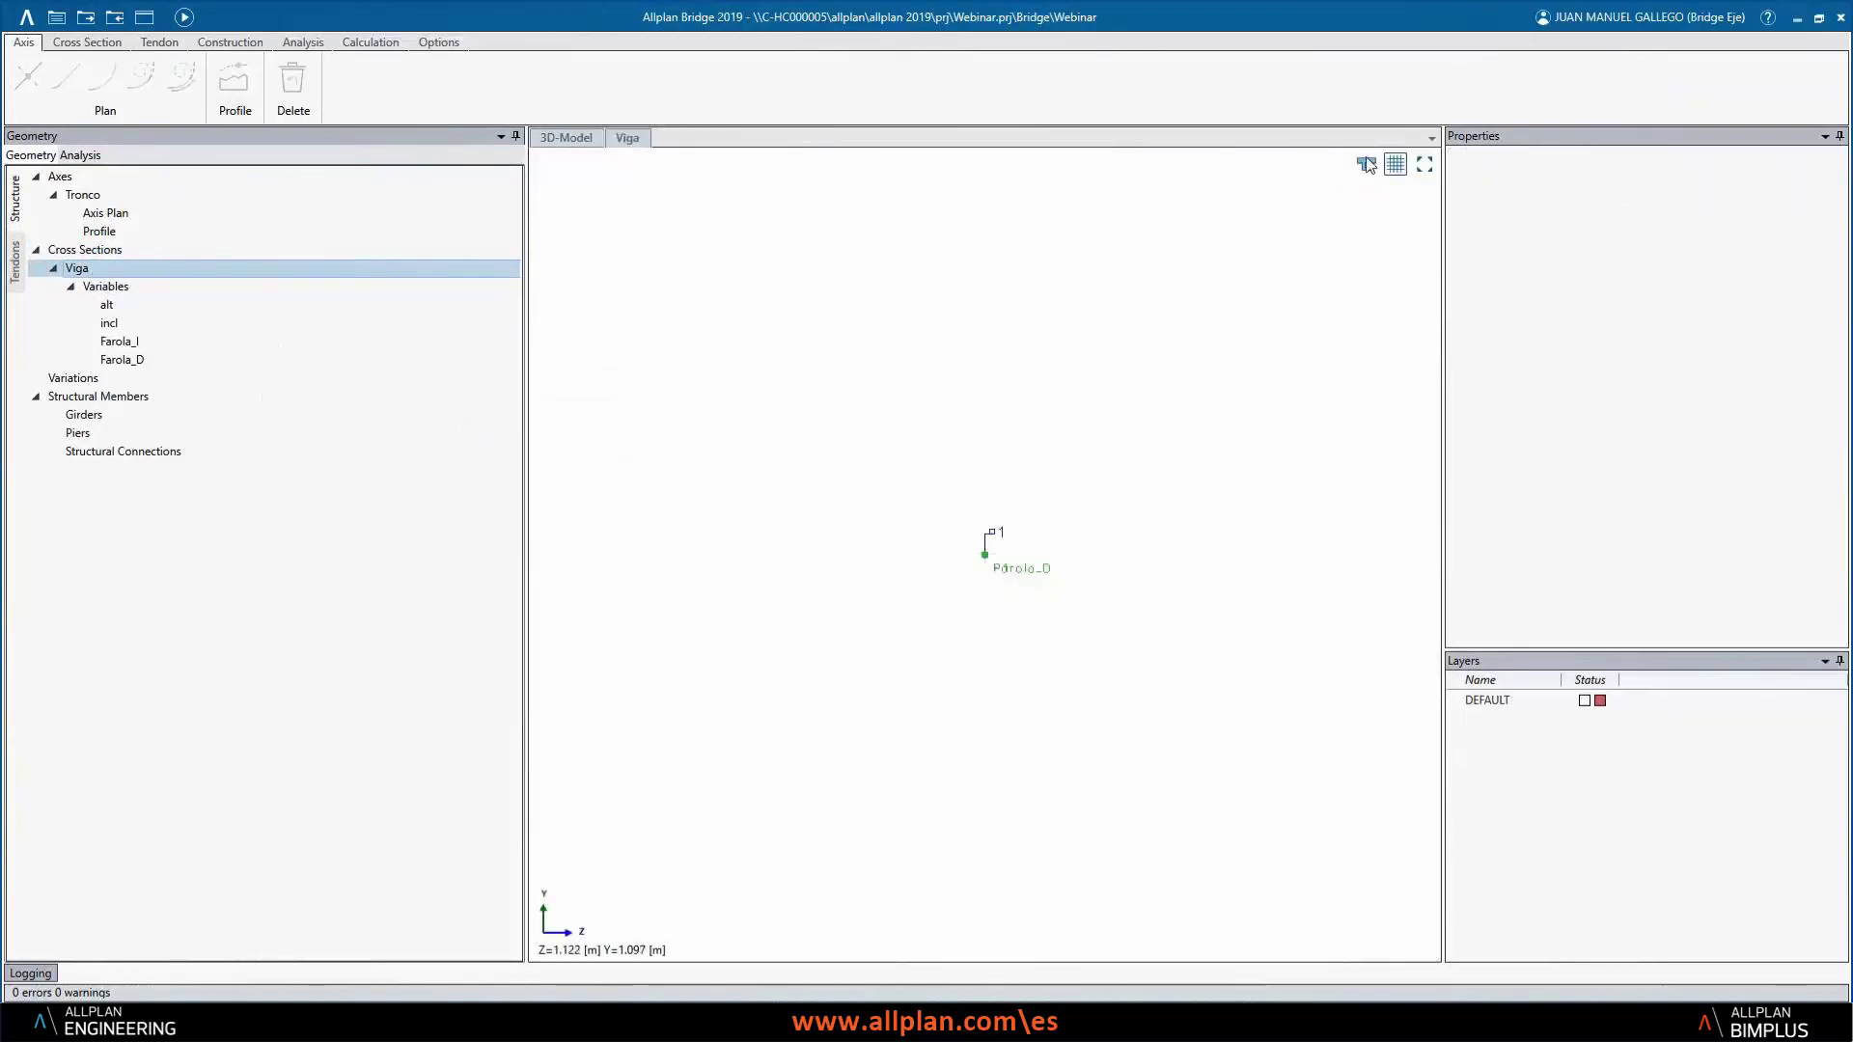
left_click(1367, 164)
scroll(859, 541, "up", 3)
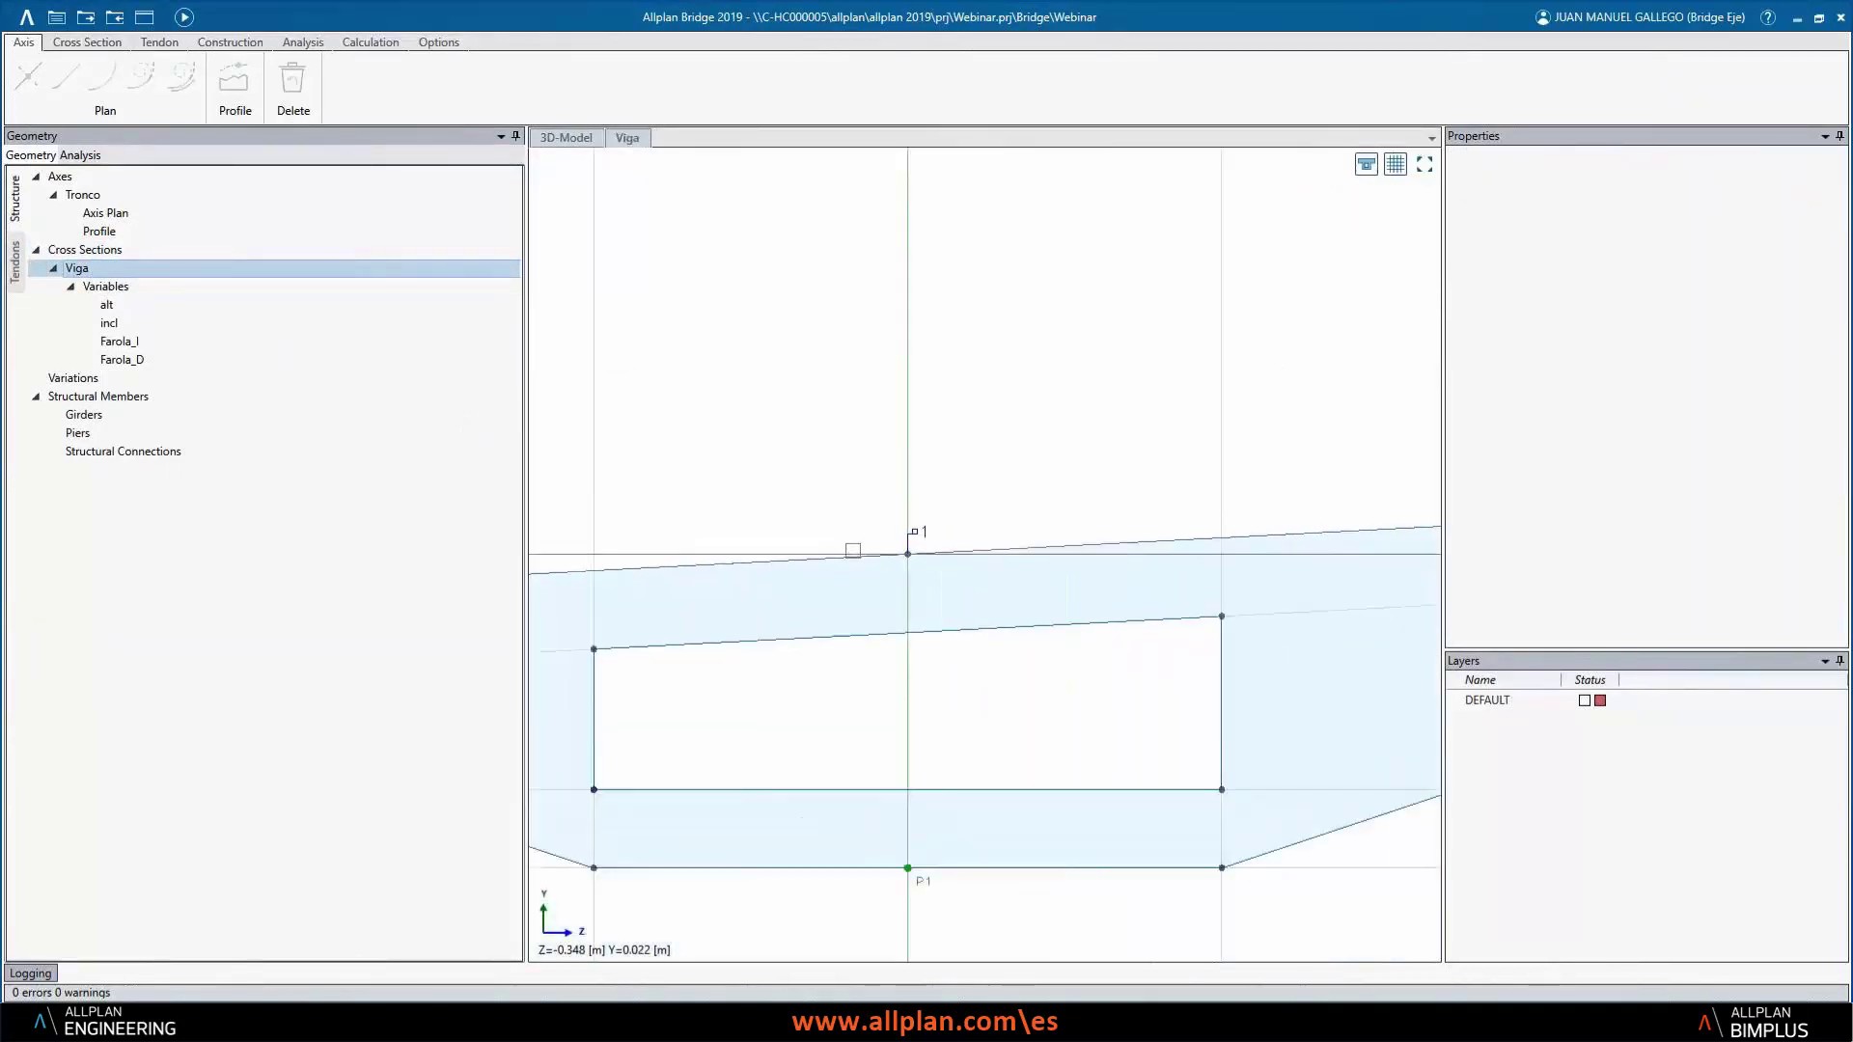
scroll(868, 589, "down", 3)
scroll(794, 653, "up", 3)
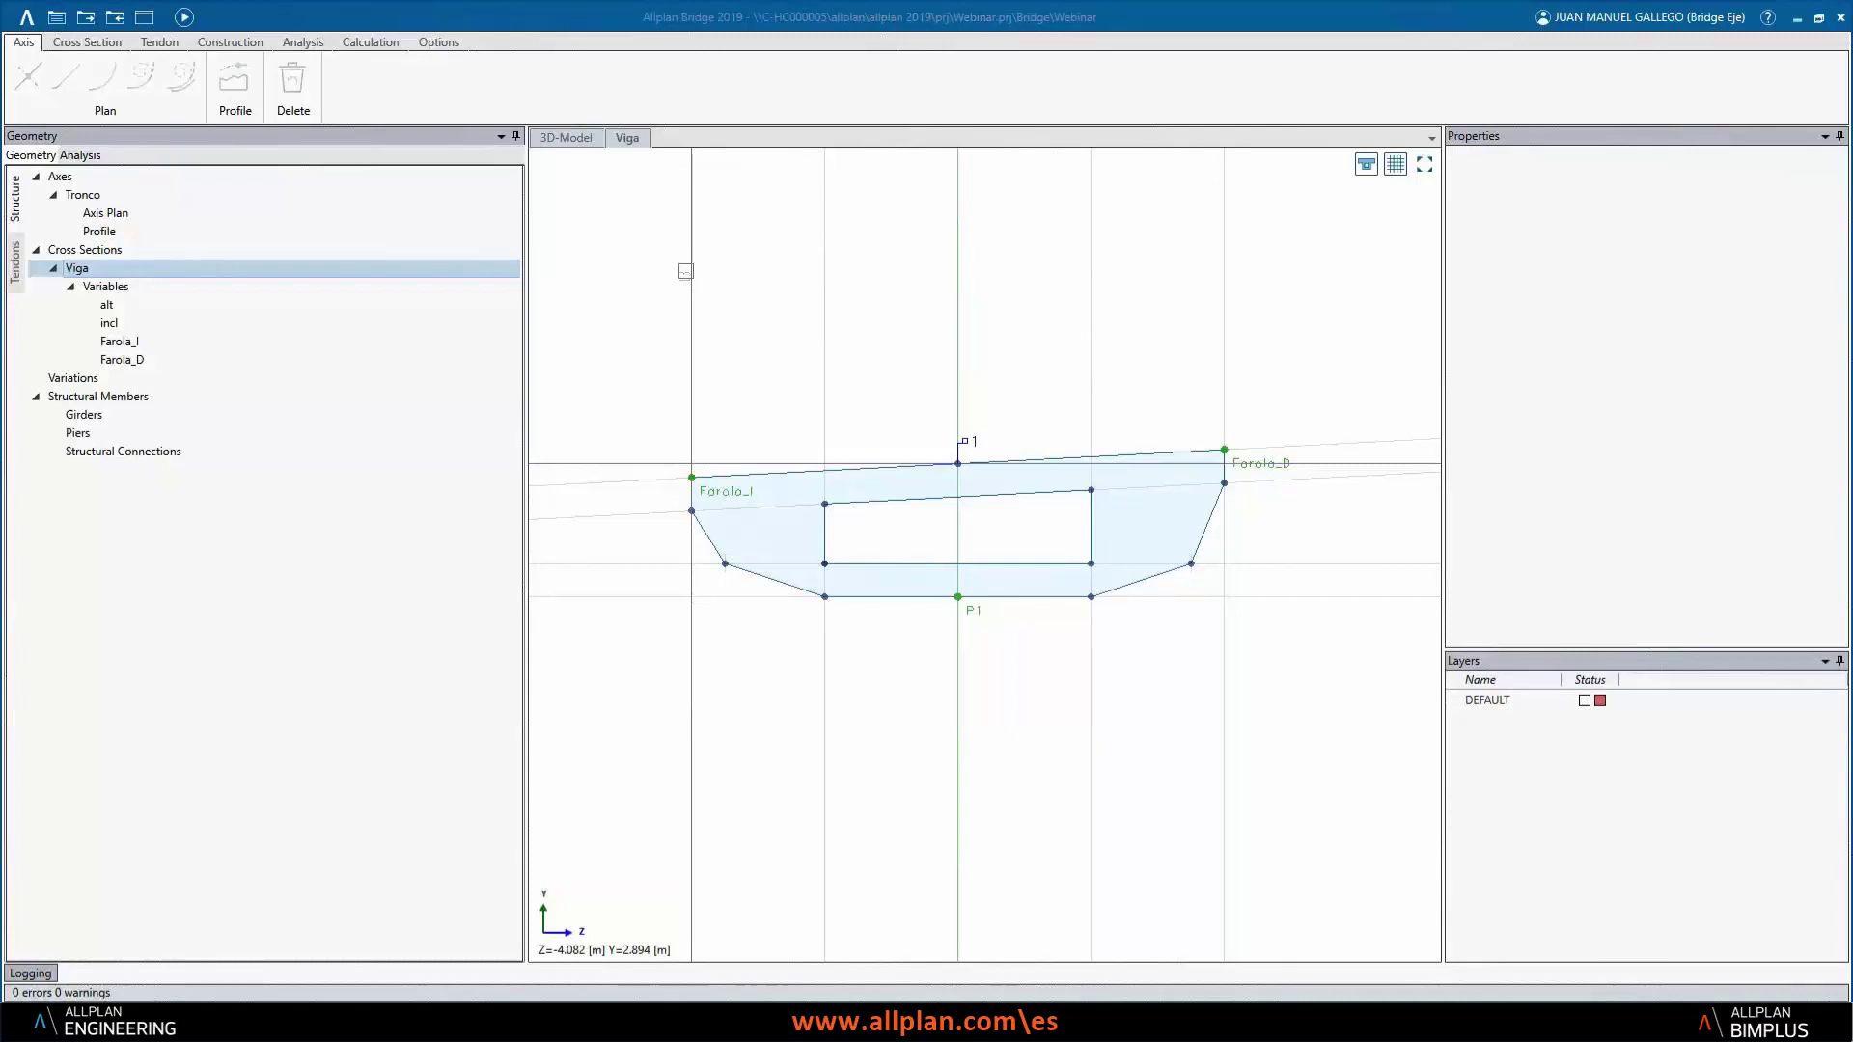
left_click(687, 272)
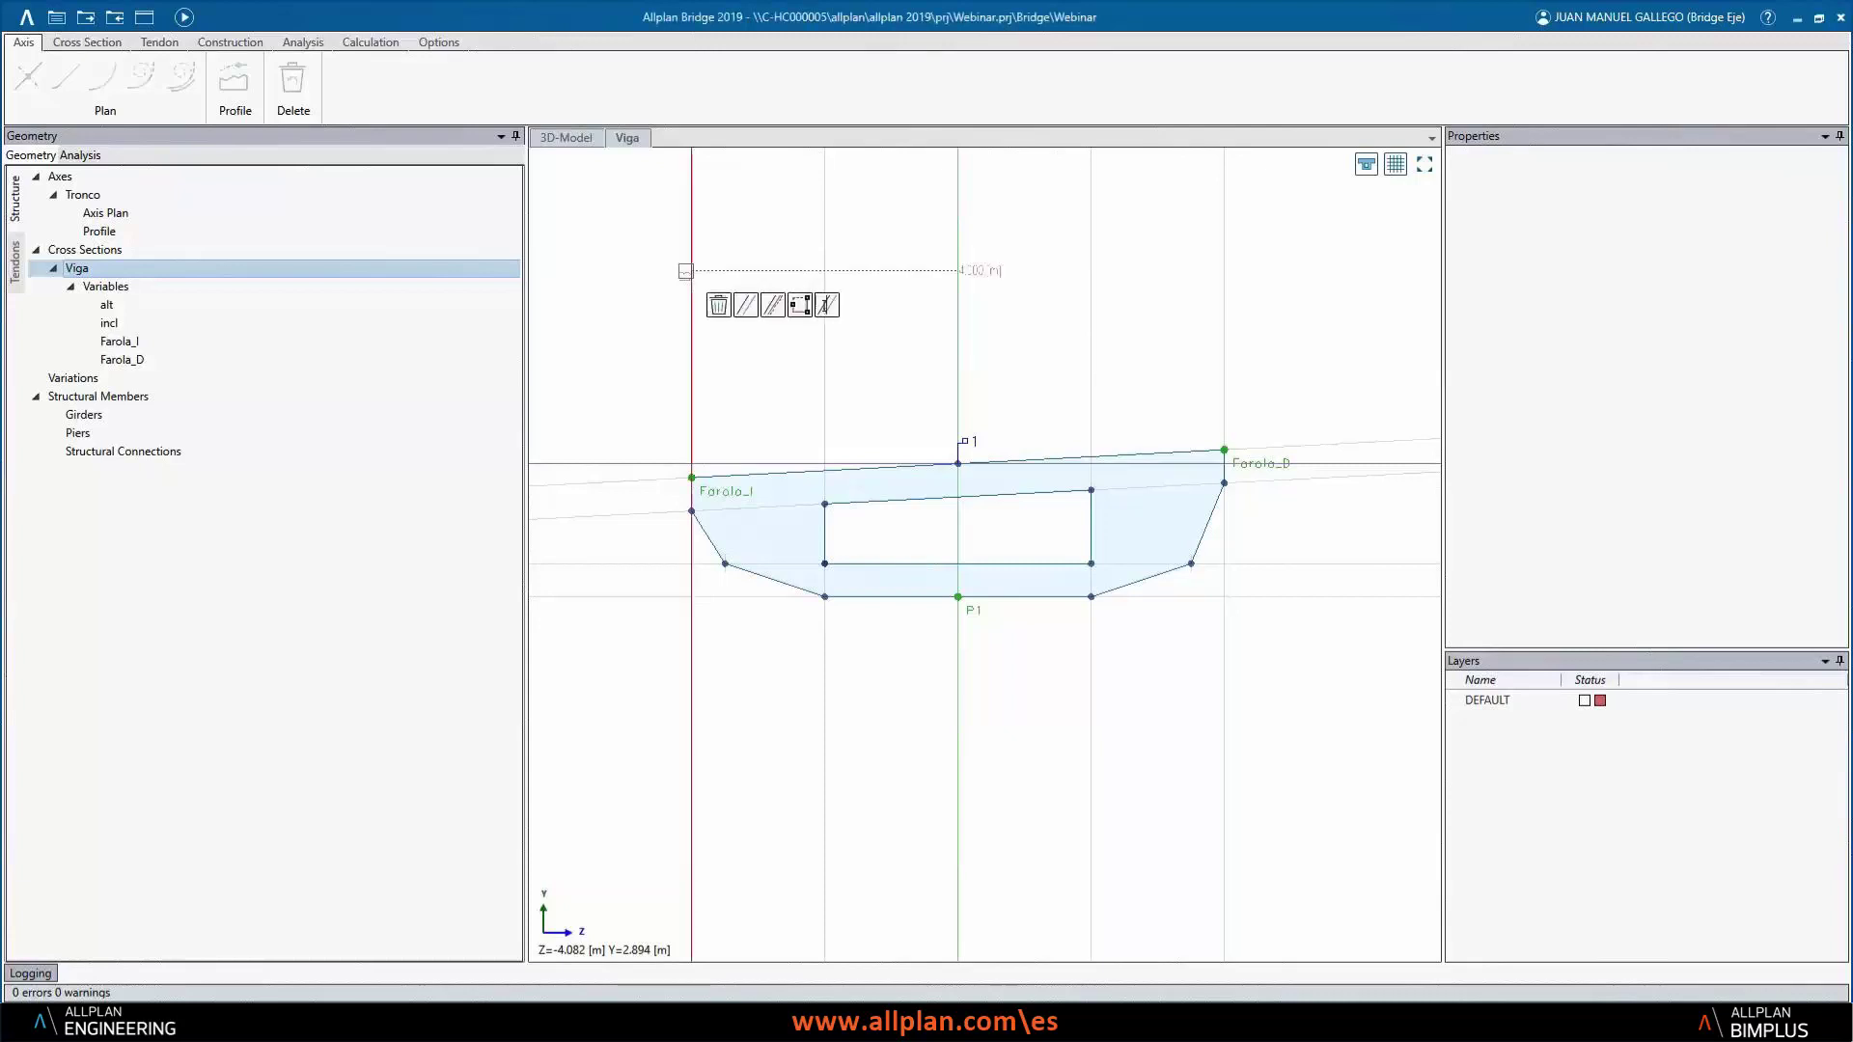
left_click(822, 238)
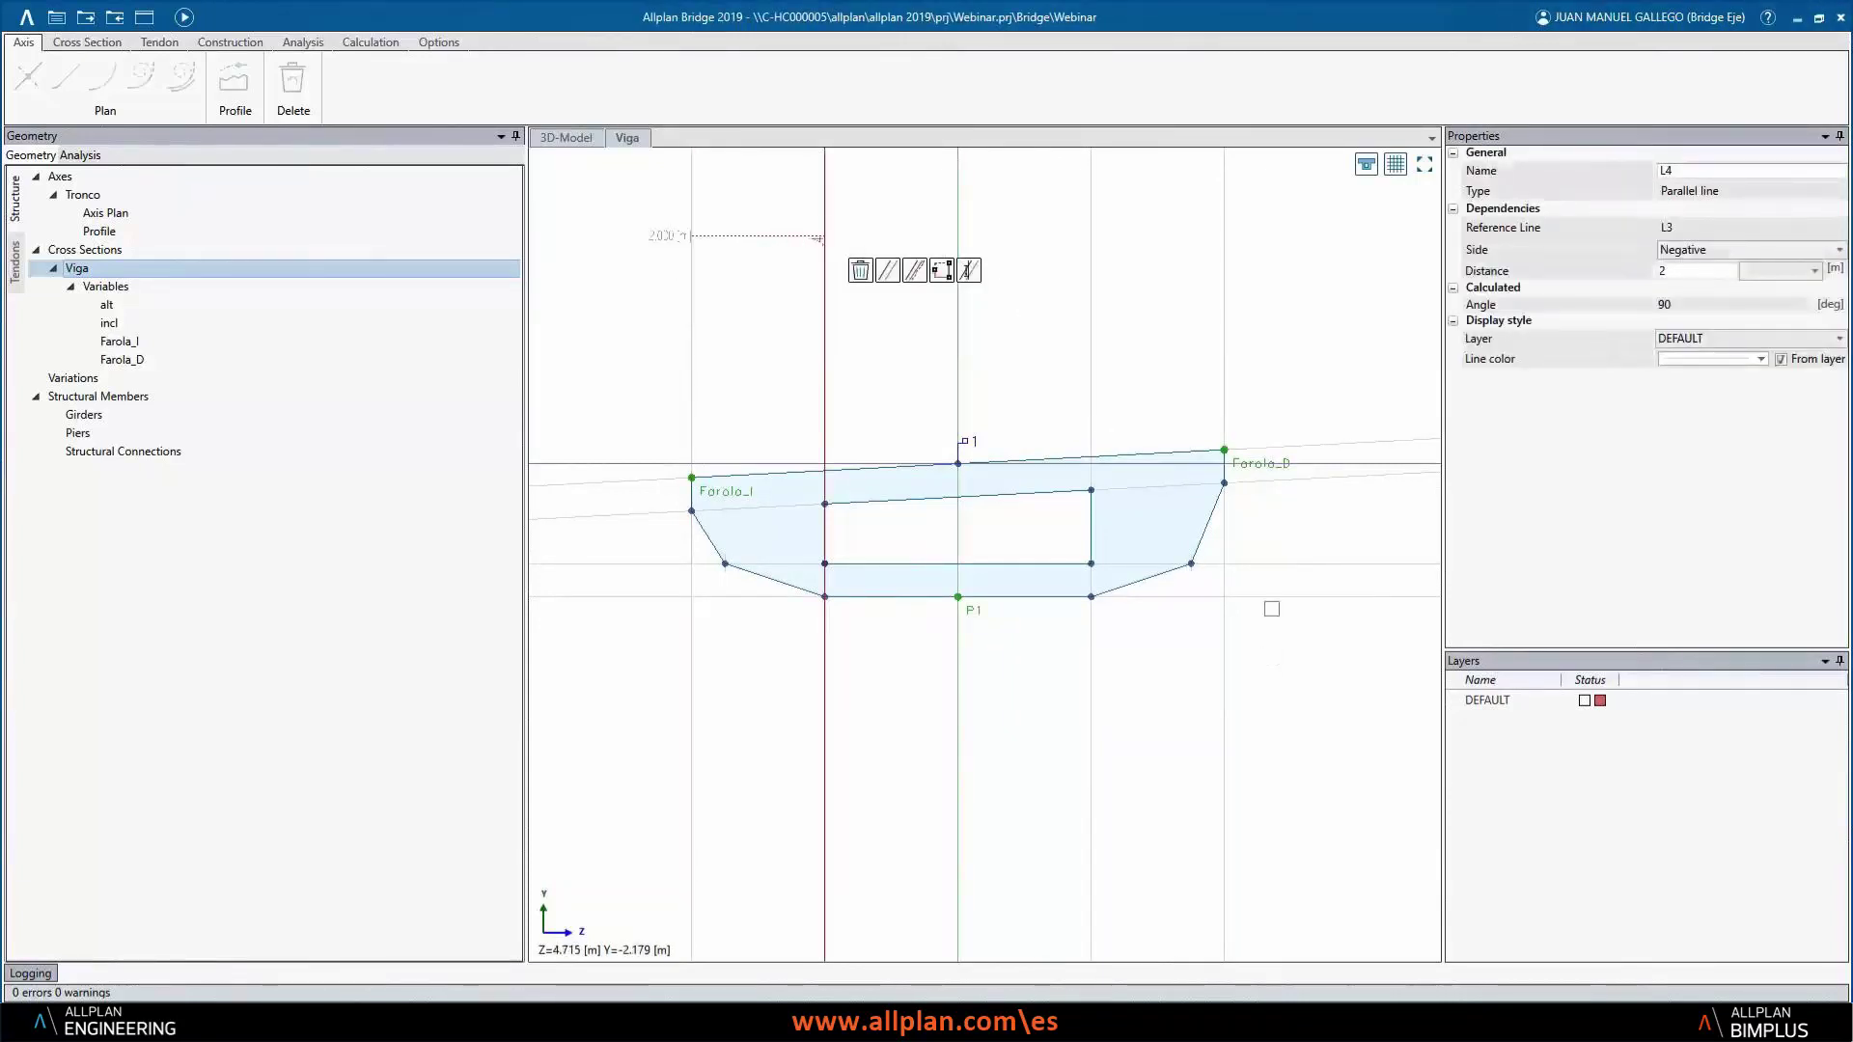
- Try changing the offset distances of Viga's bottom line and outer vertical line on the Farola_D side, cancelling each change
left_click(1268, 598)
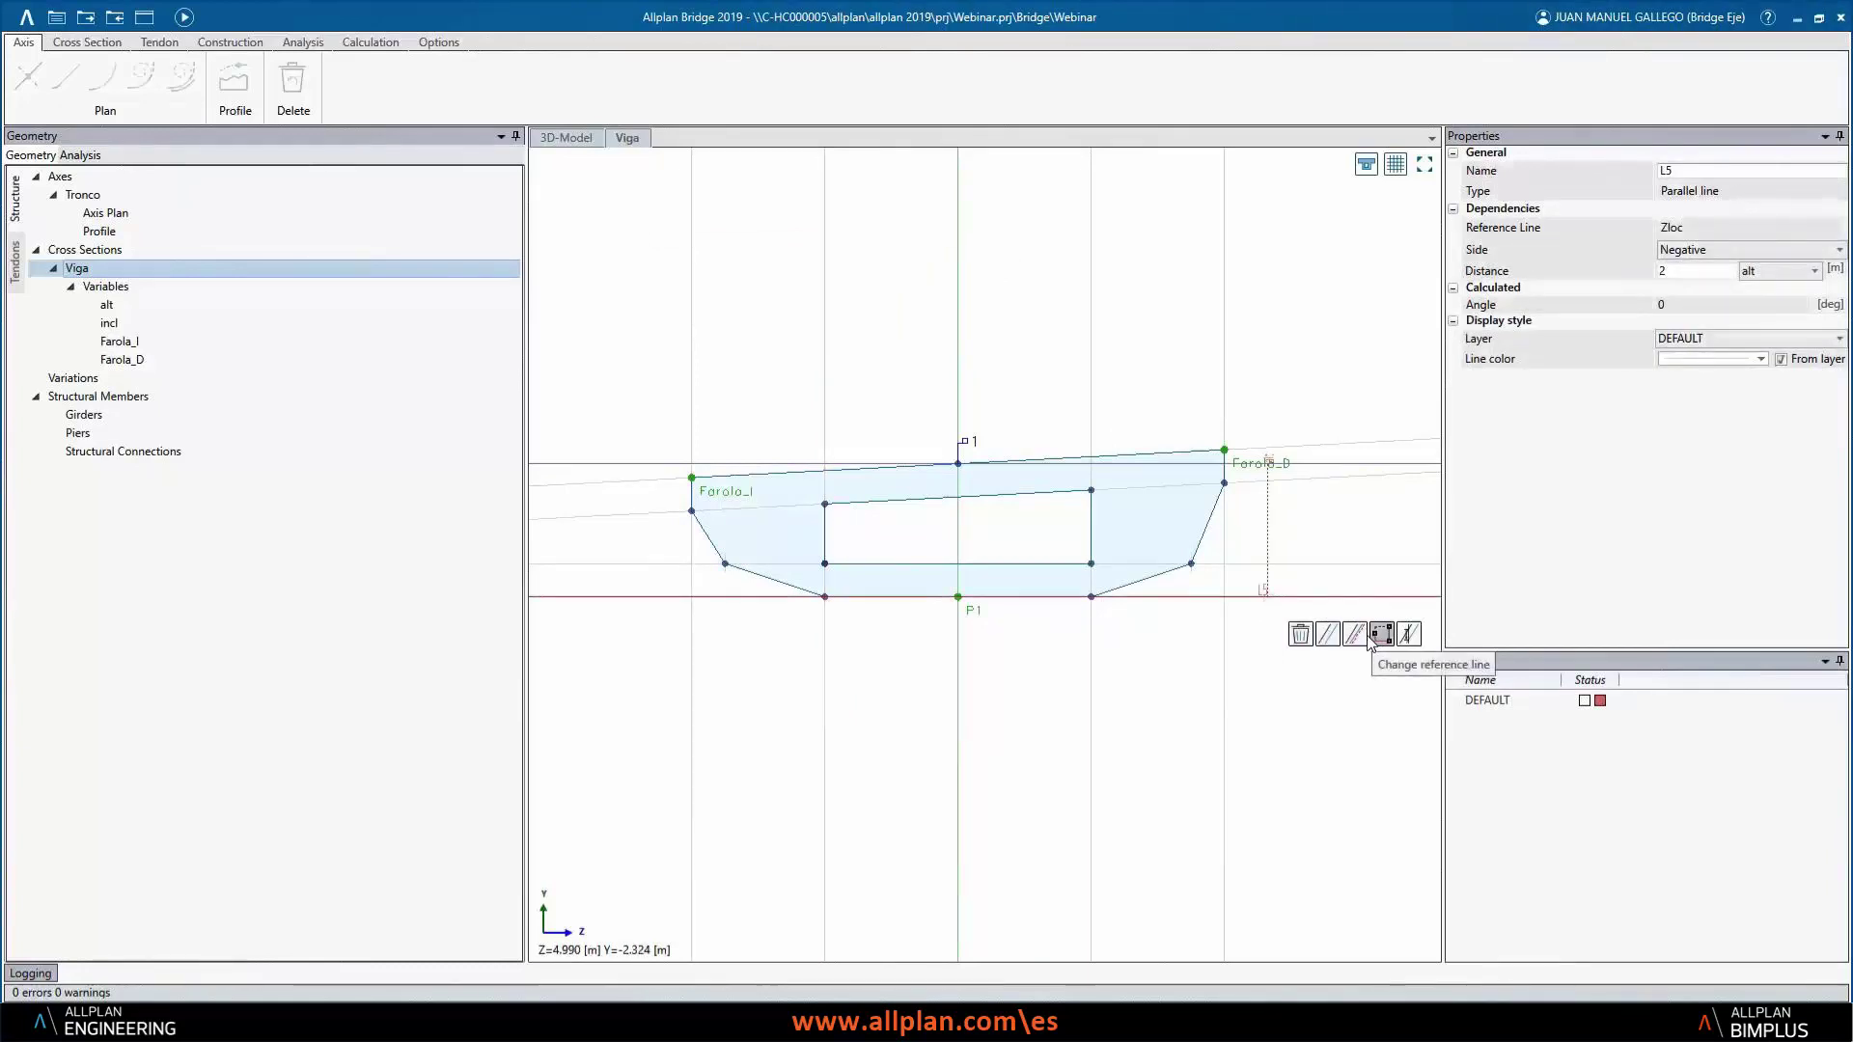
left_click(1372, 639)
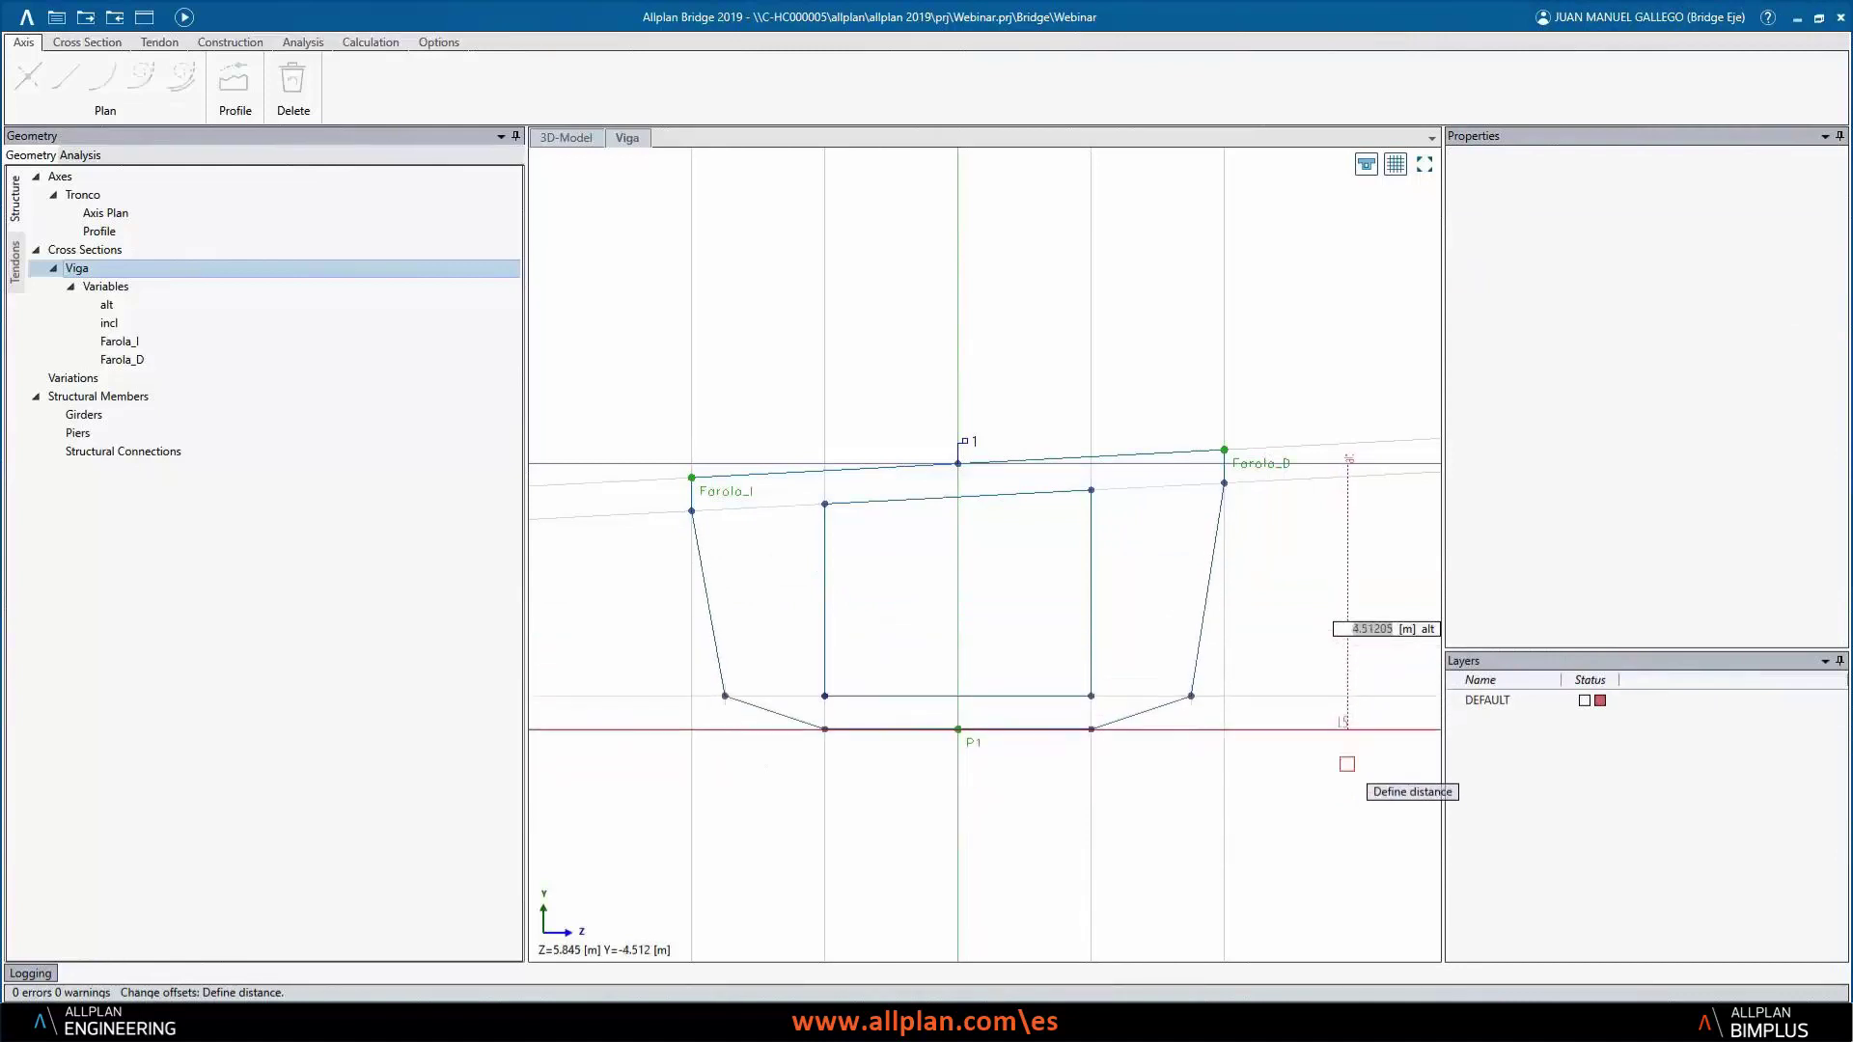
key("Escape")
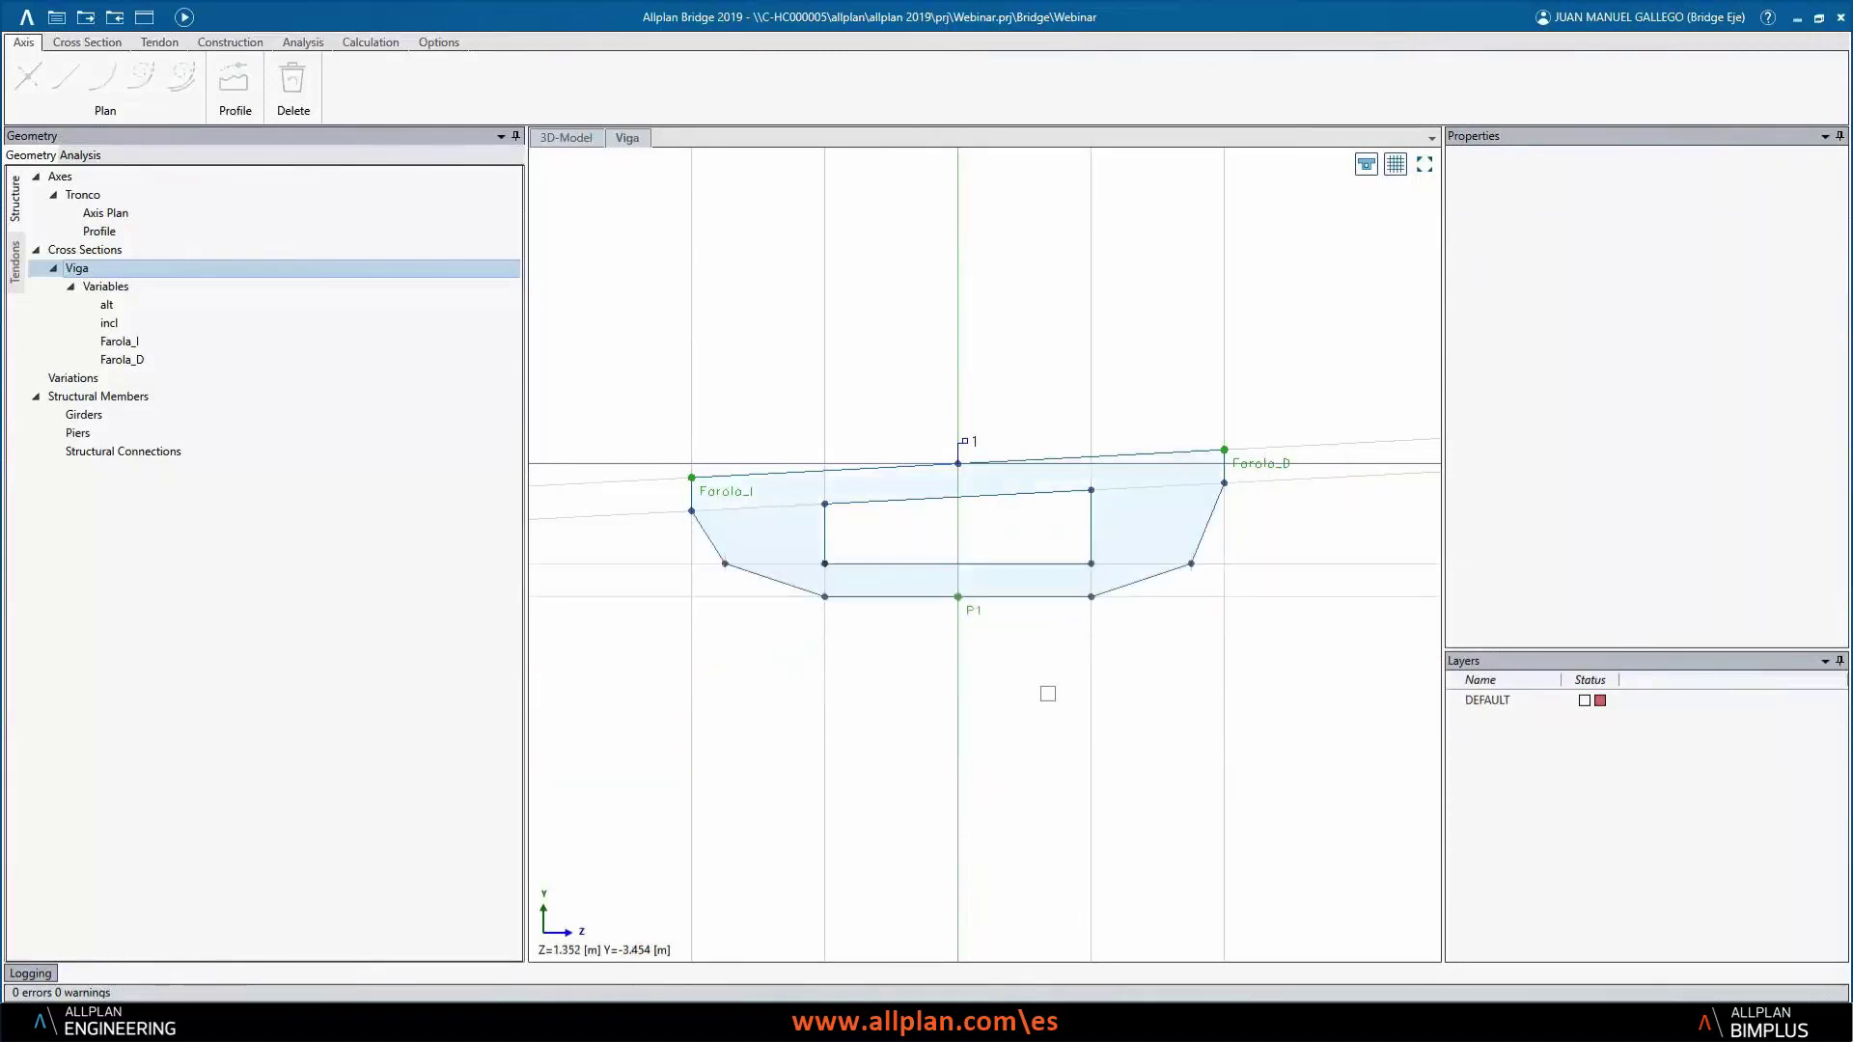
left_click(1224, 293)
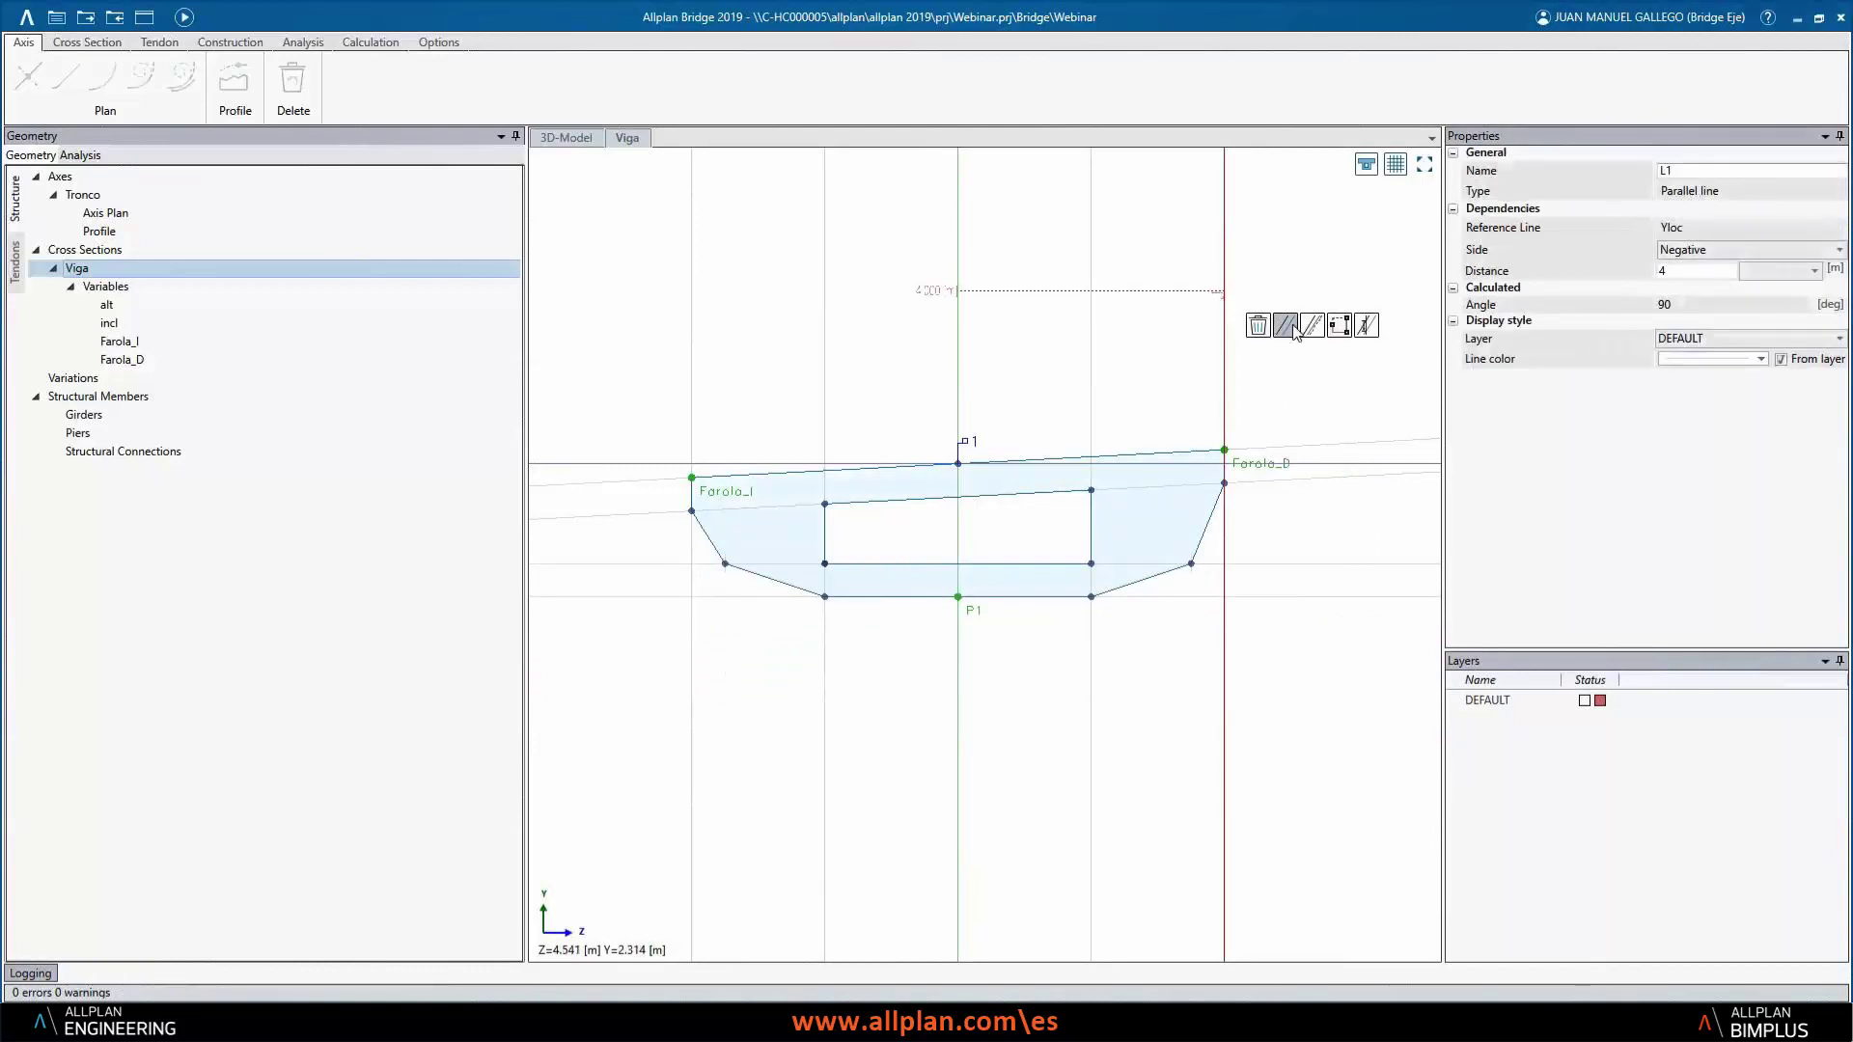
left_click(1338, 326)
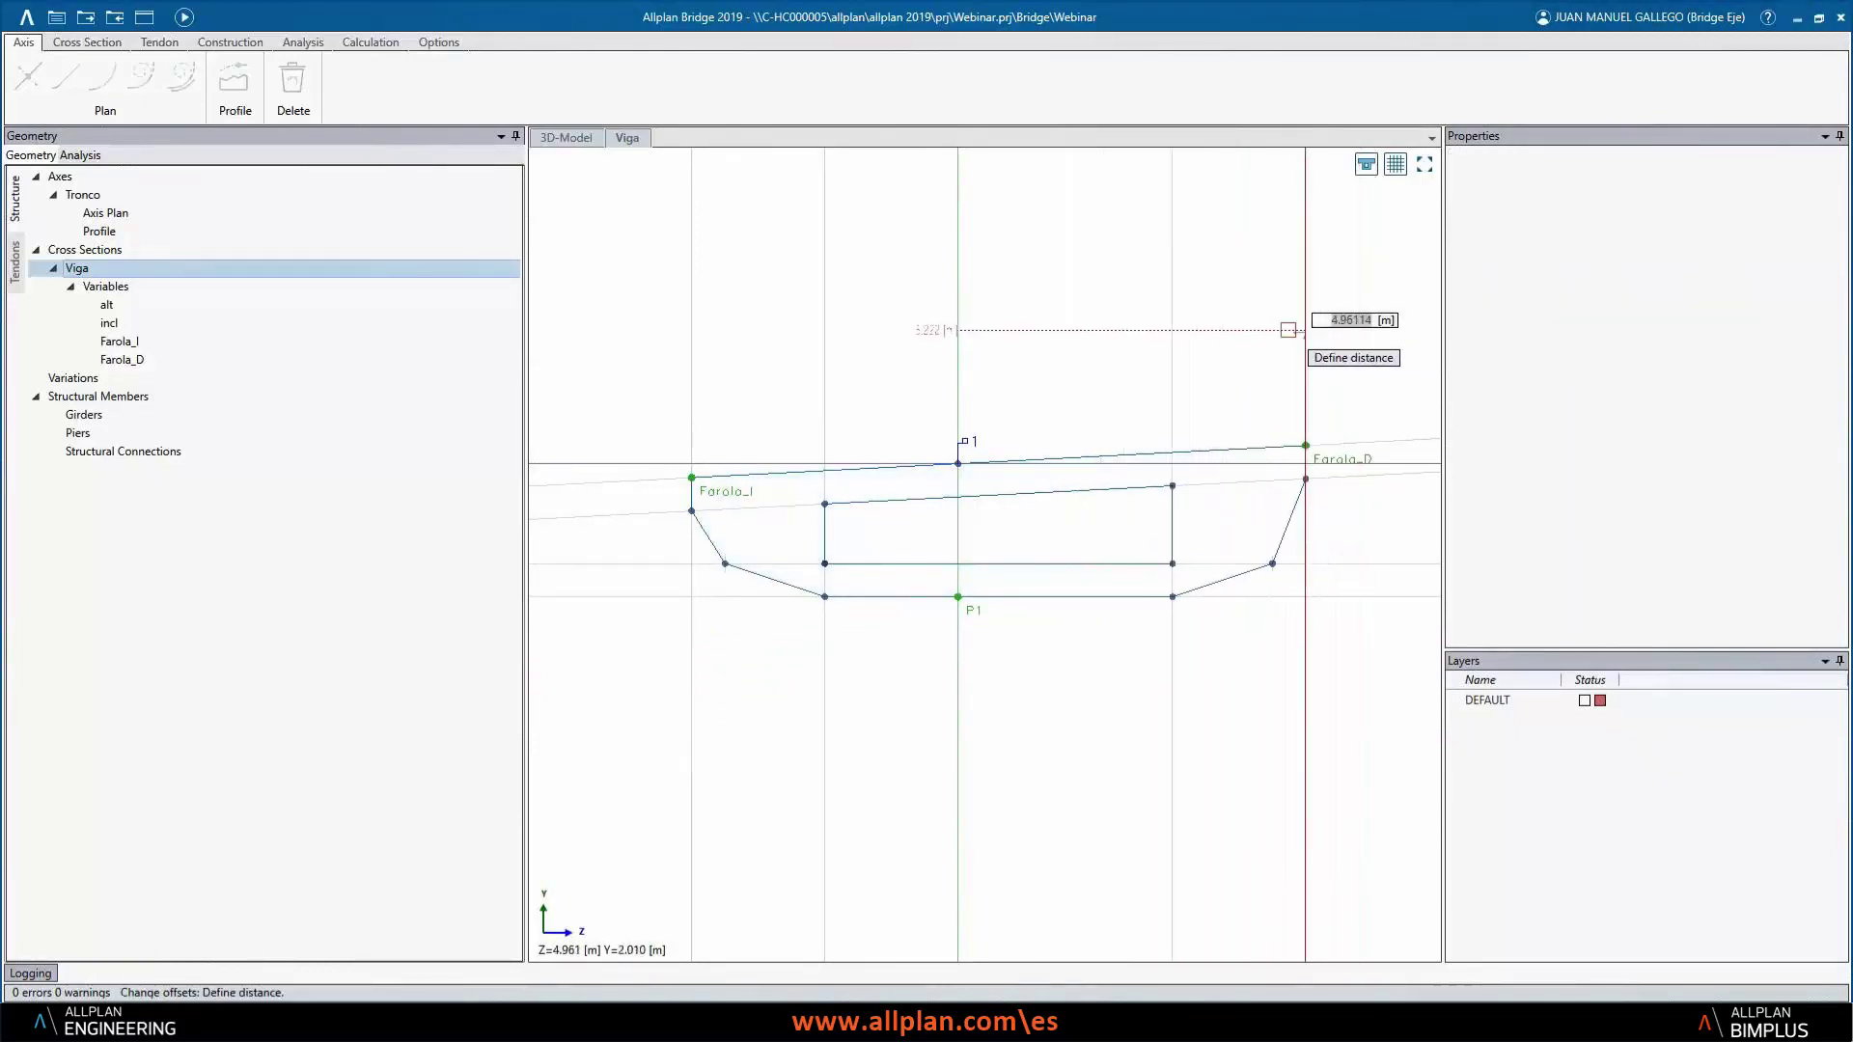
key("Escape")
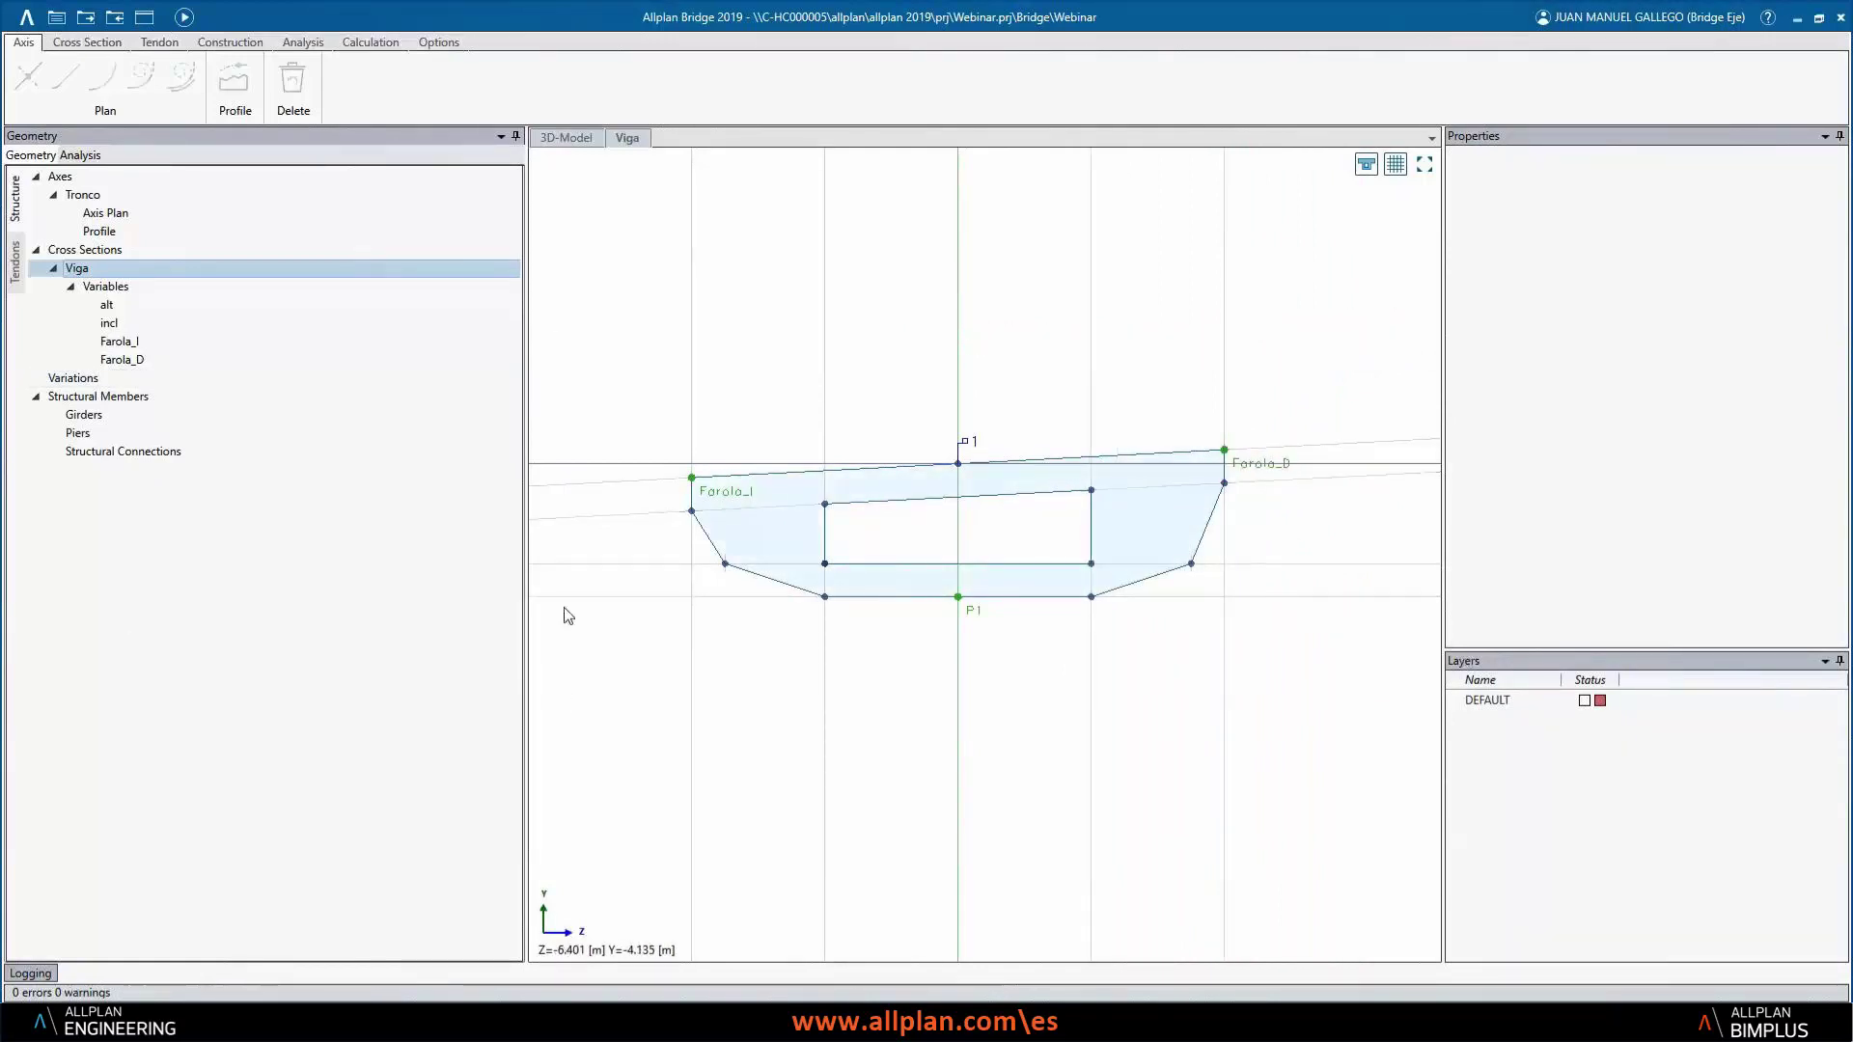
- Examine the distance variable assigned to Viga's bottom line and the properties of the alt variable
left_click(1288, 596)
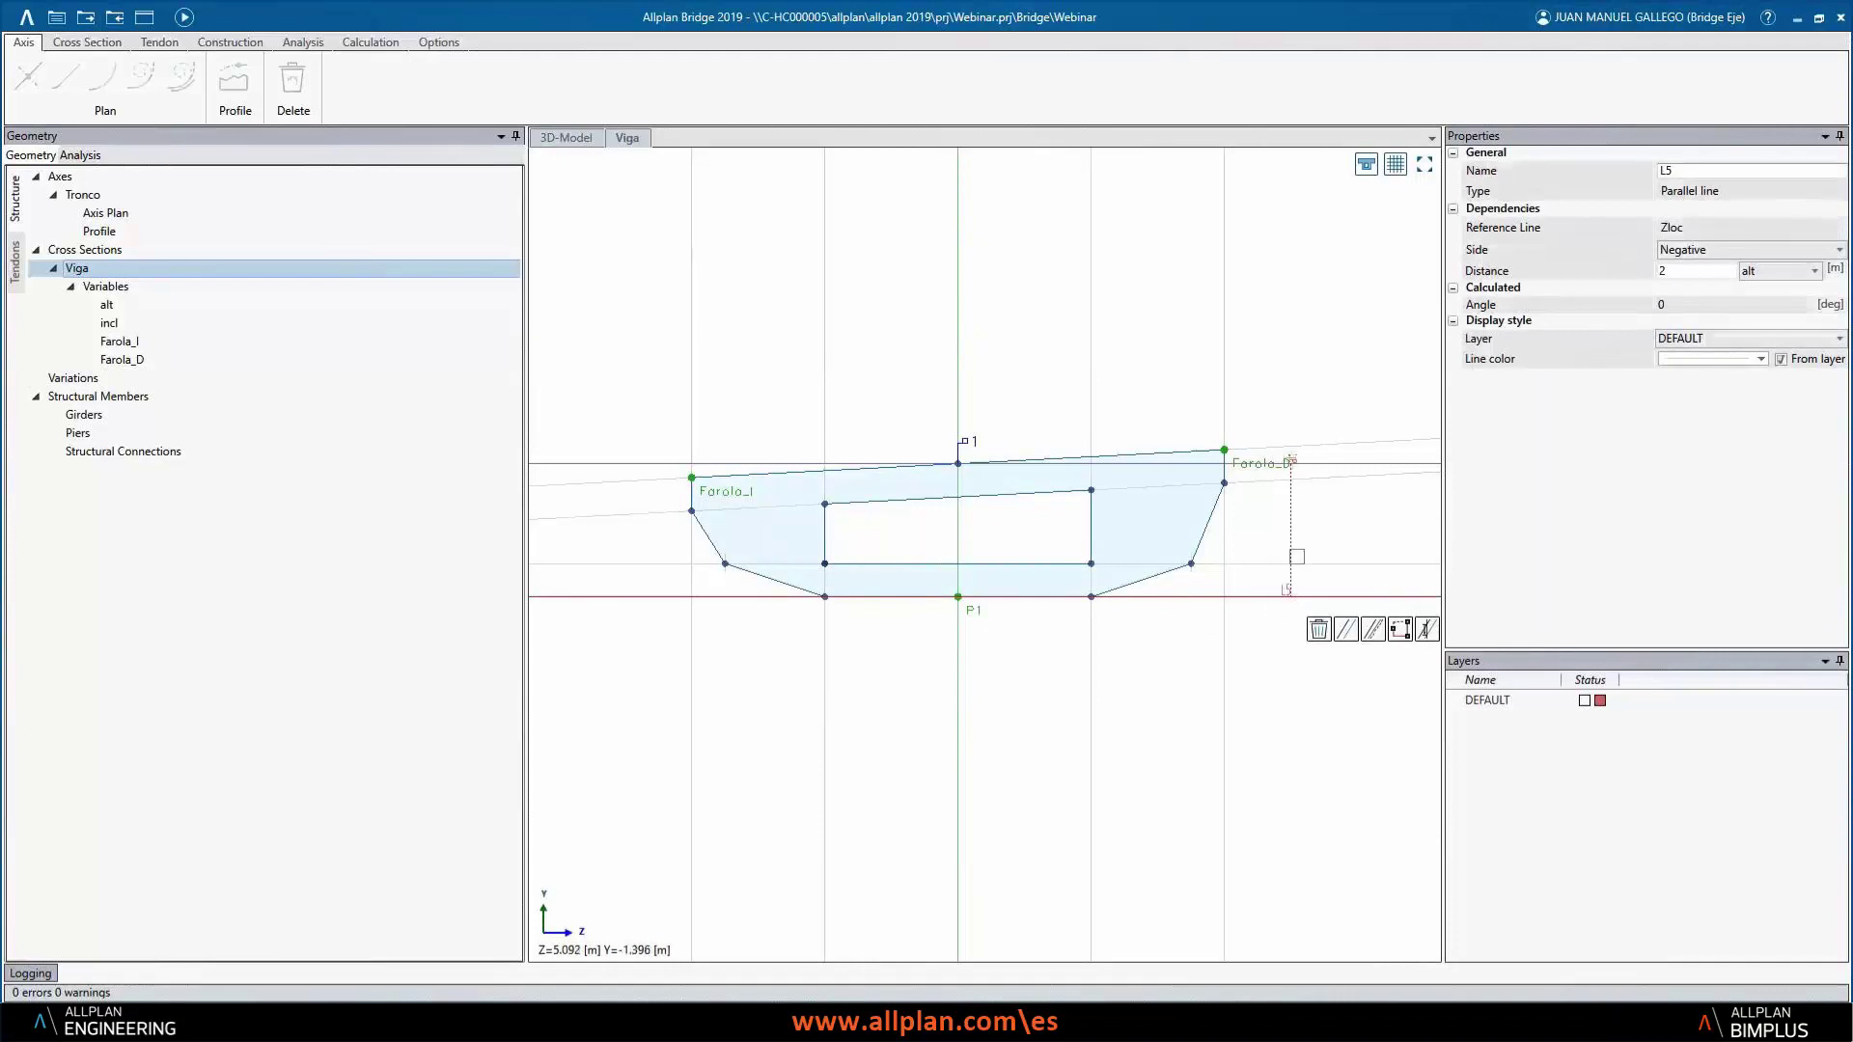
left_click(1747, 272)
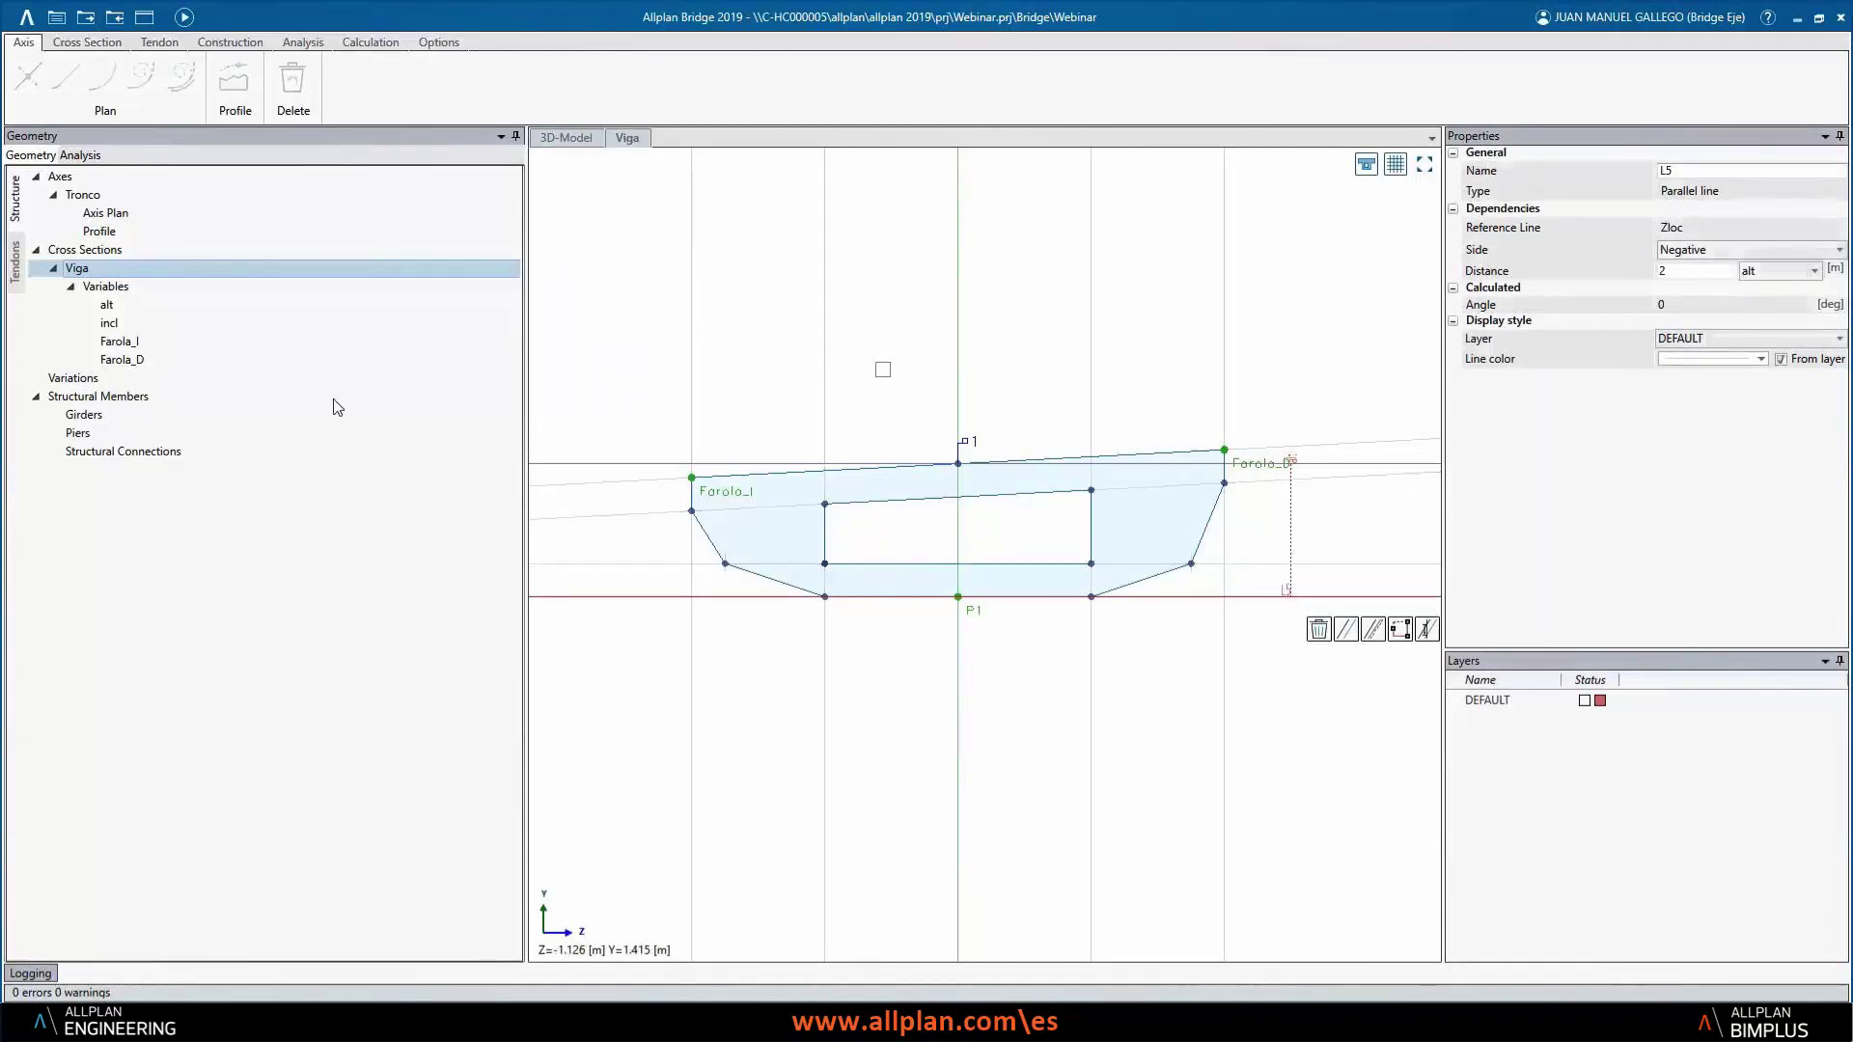
left_click(106, 305)
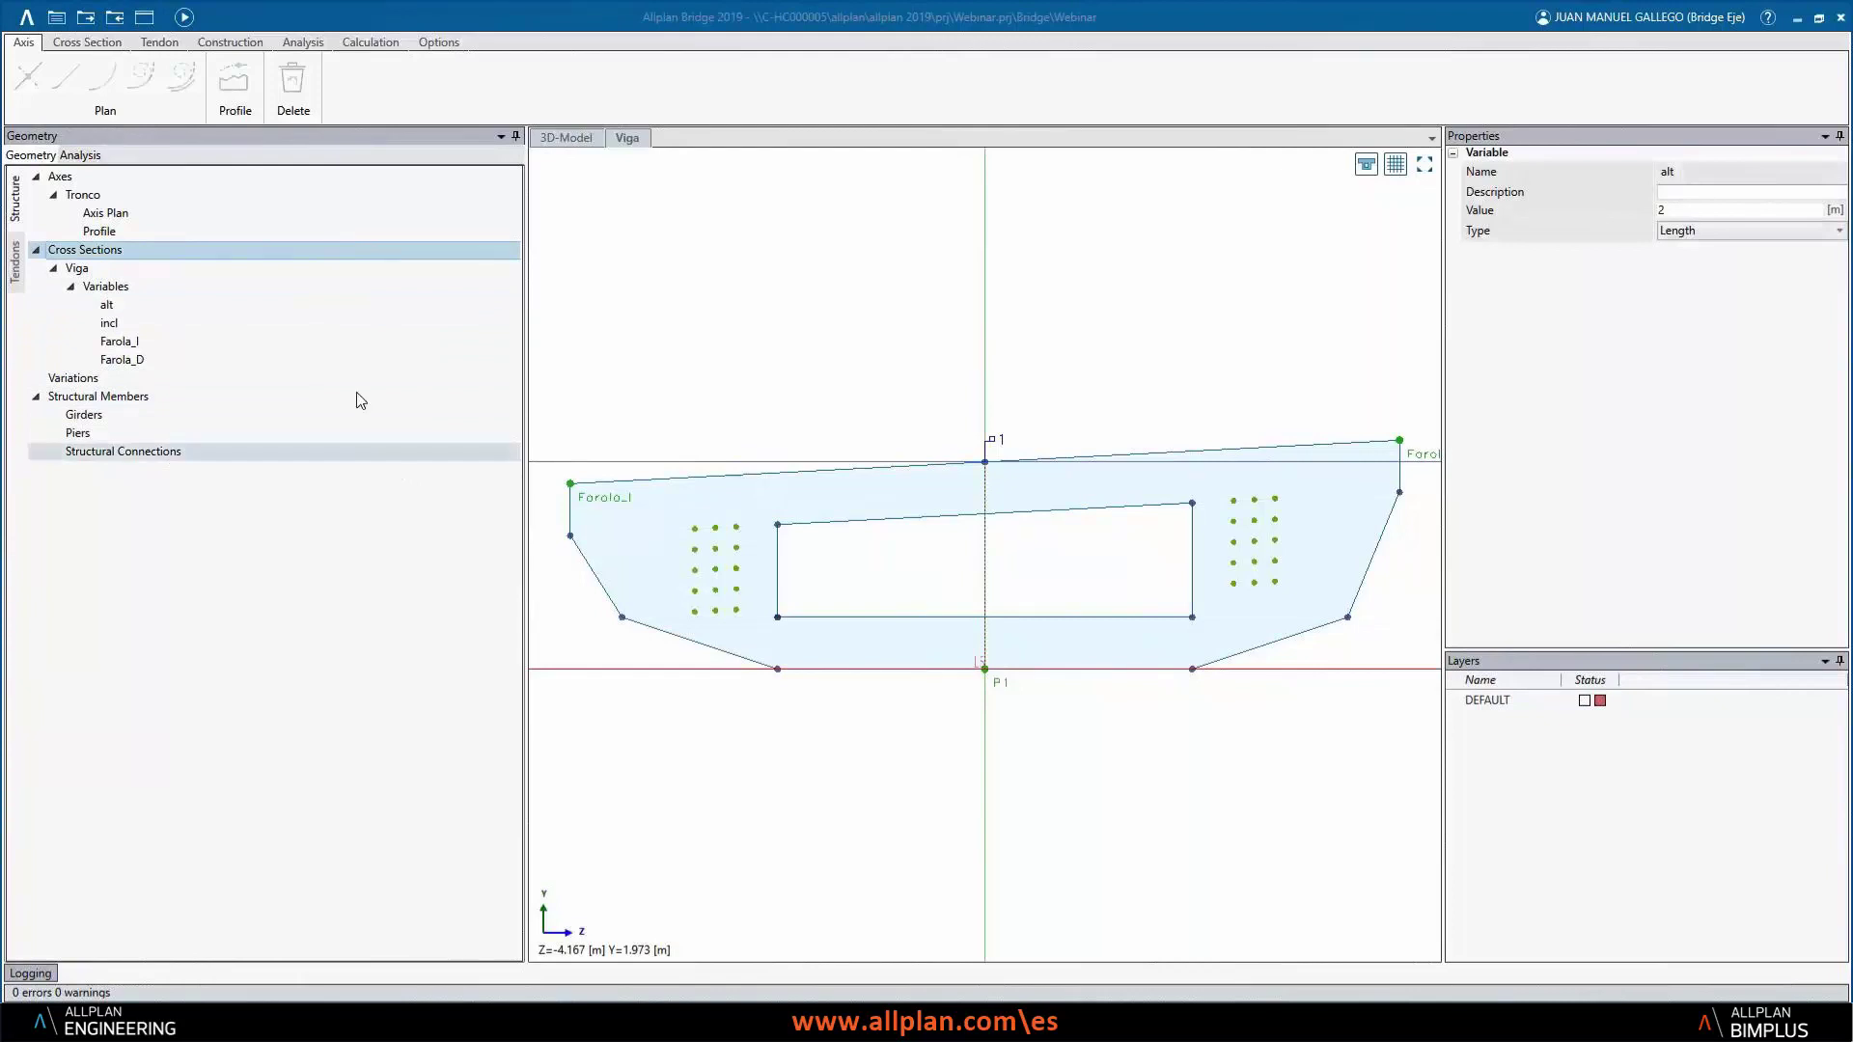
- Create a new cross section named Pila
right_click(232, 253)
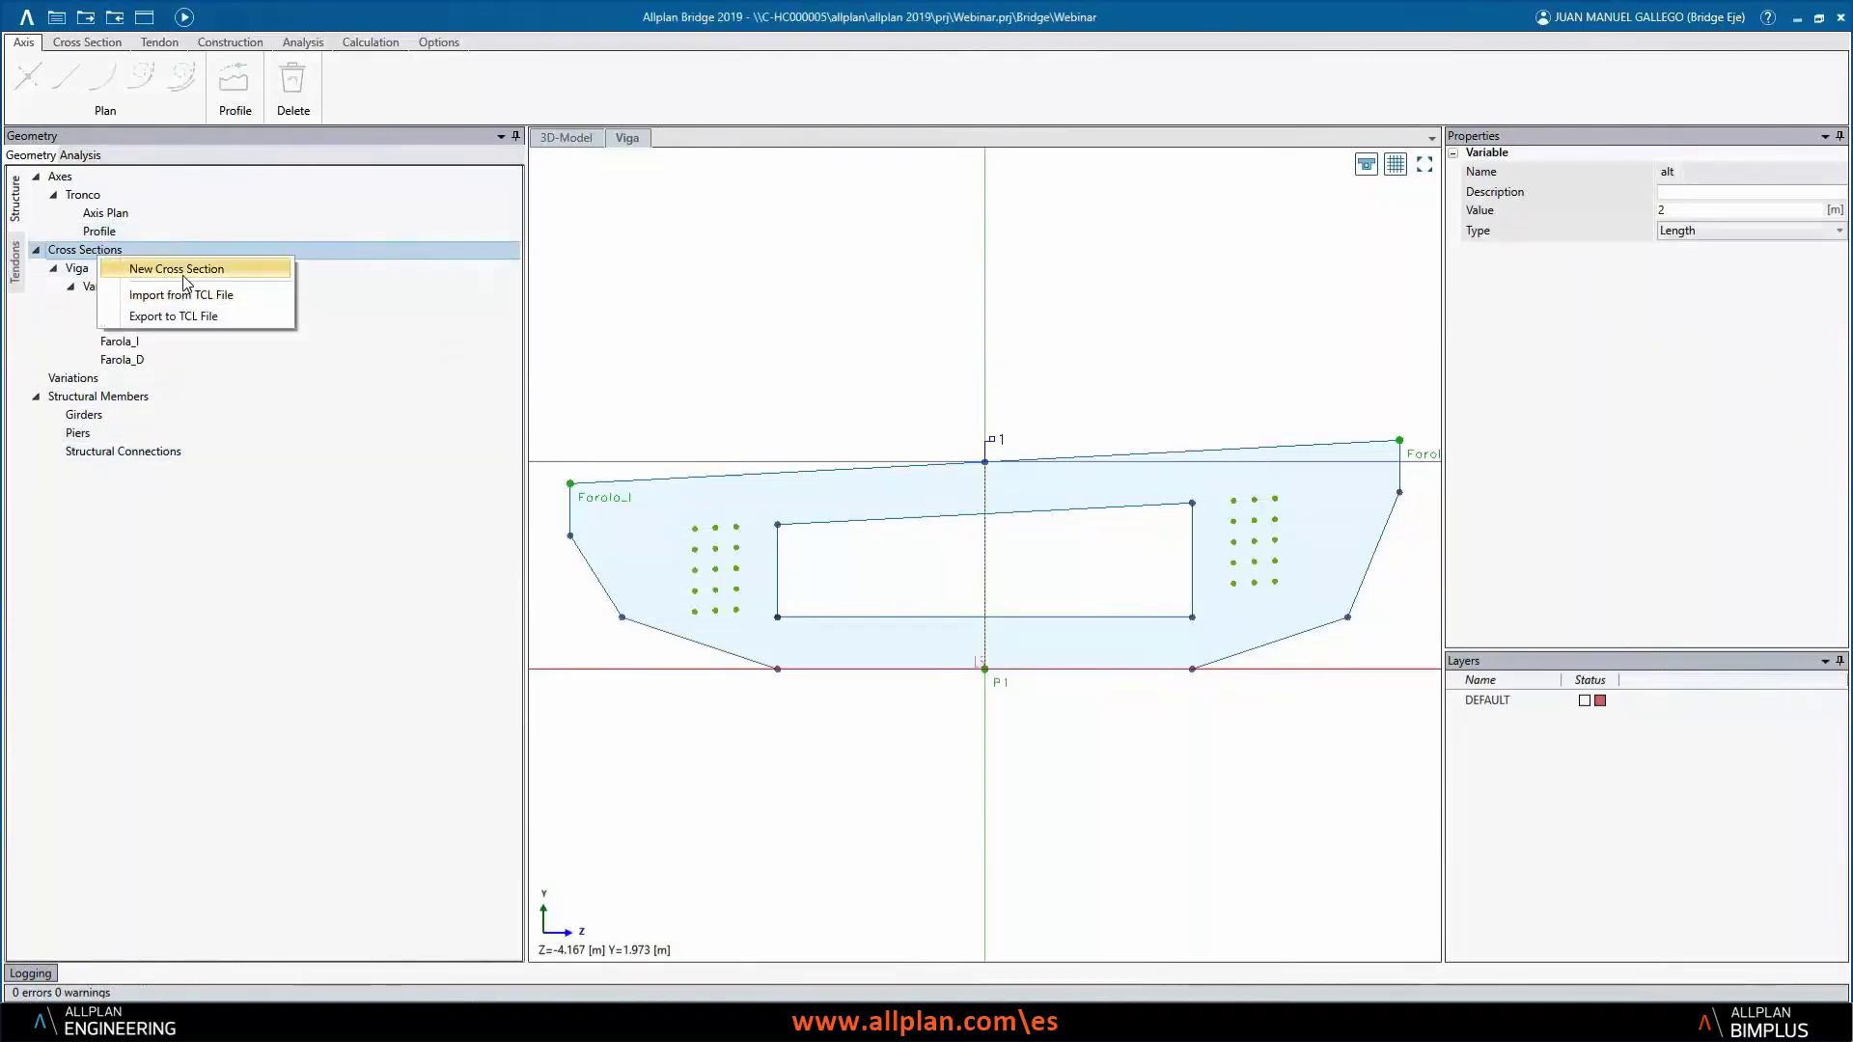
left_click(275, 262)
type("Pila")
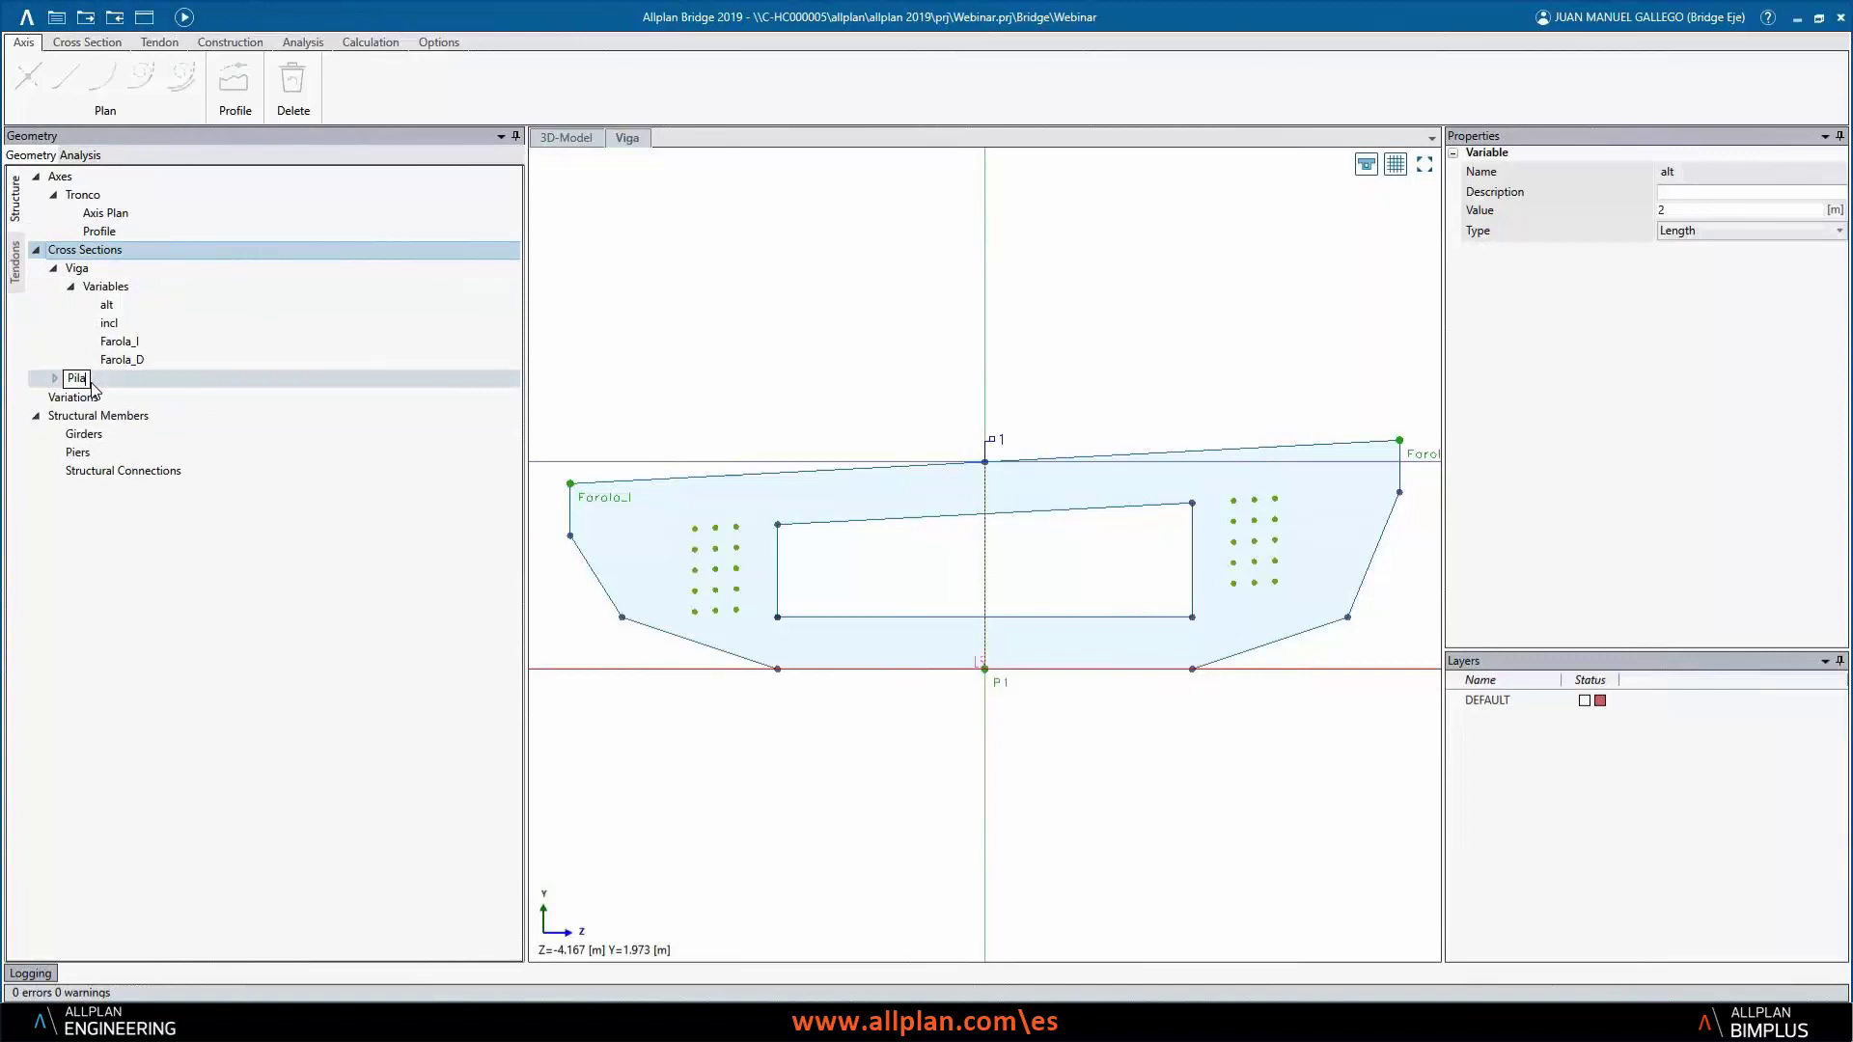
key("Return")
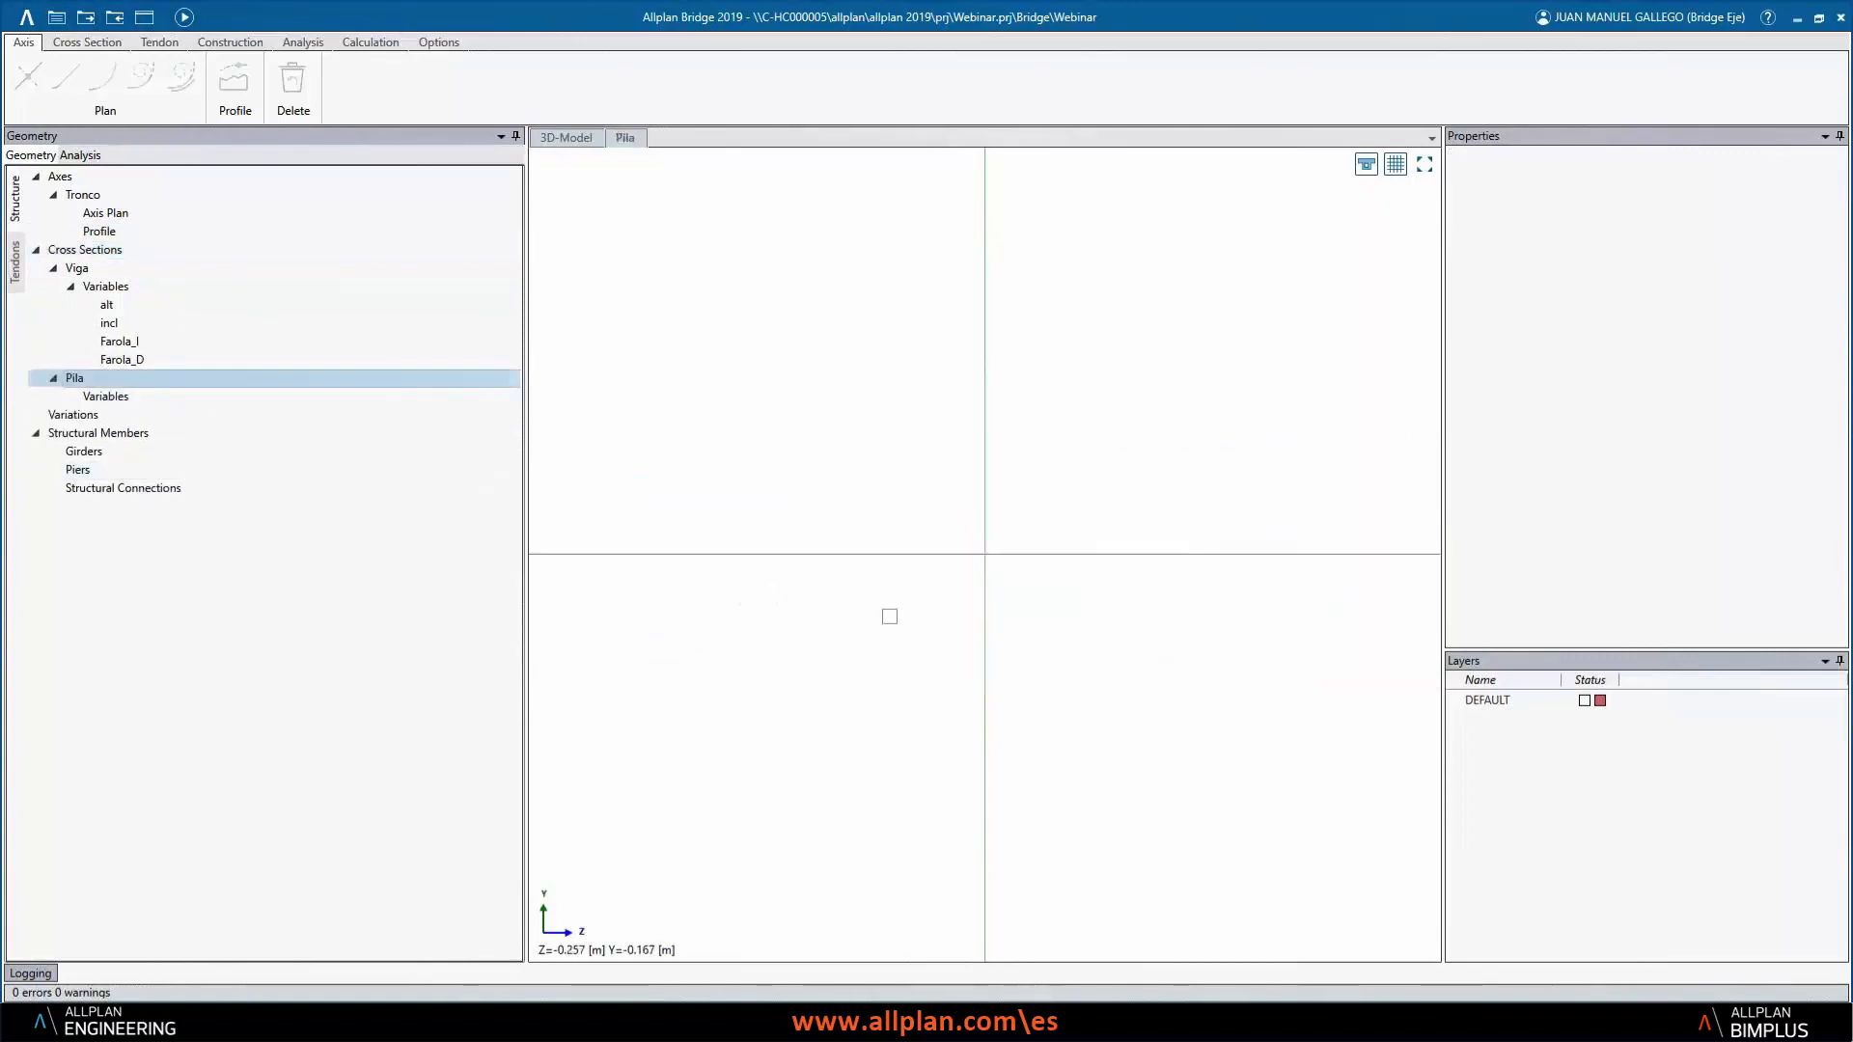
- Draw a circular boundary with a 1.2 m radius centred on the origin of the Pila cross section
left_click(87, 43)
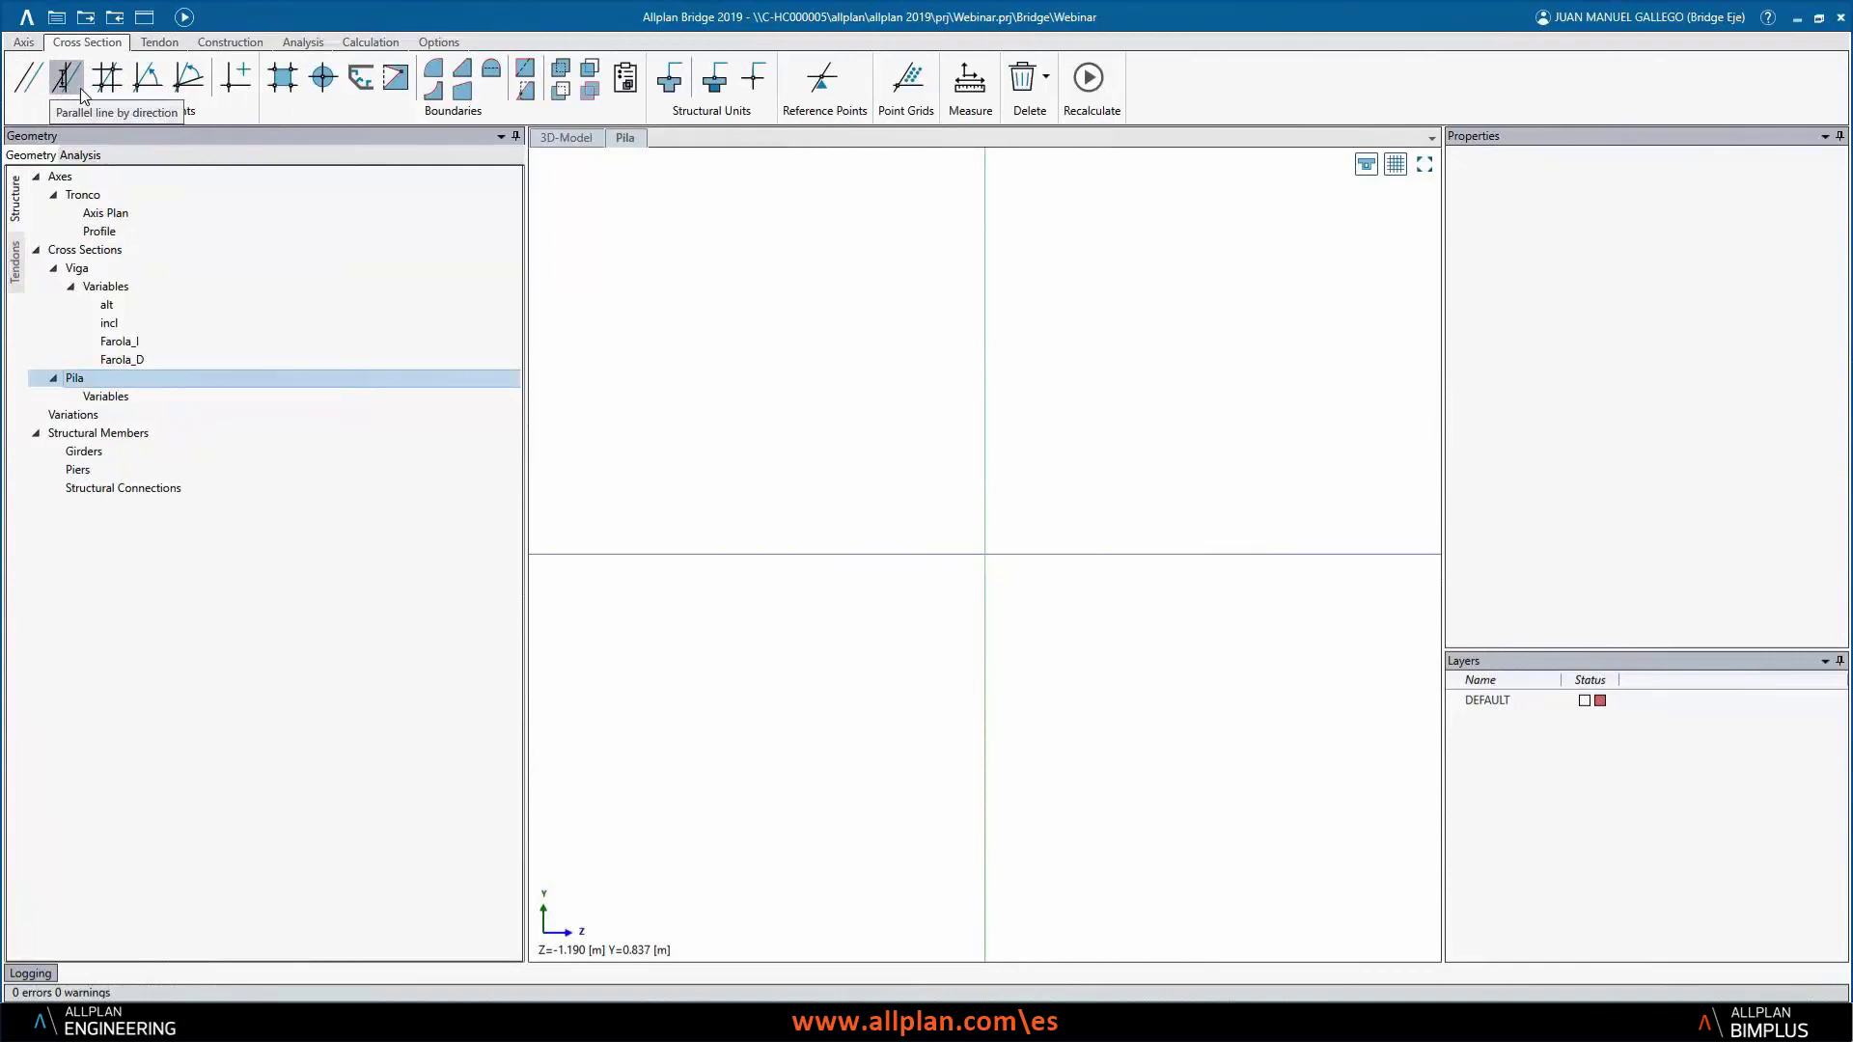
left_click(323, 77)
left_click(985, 555)
type("1.2")
key("Return")
scroll(1092, 468, "down", 4)
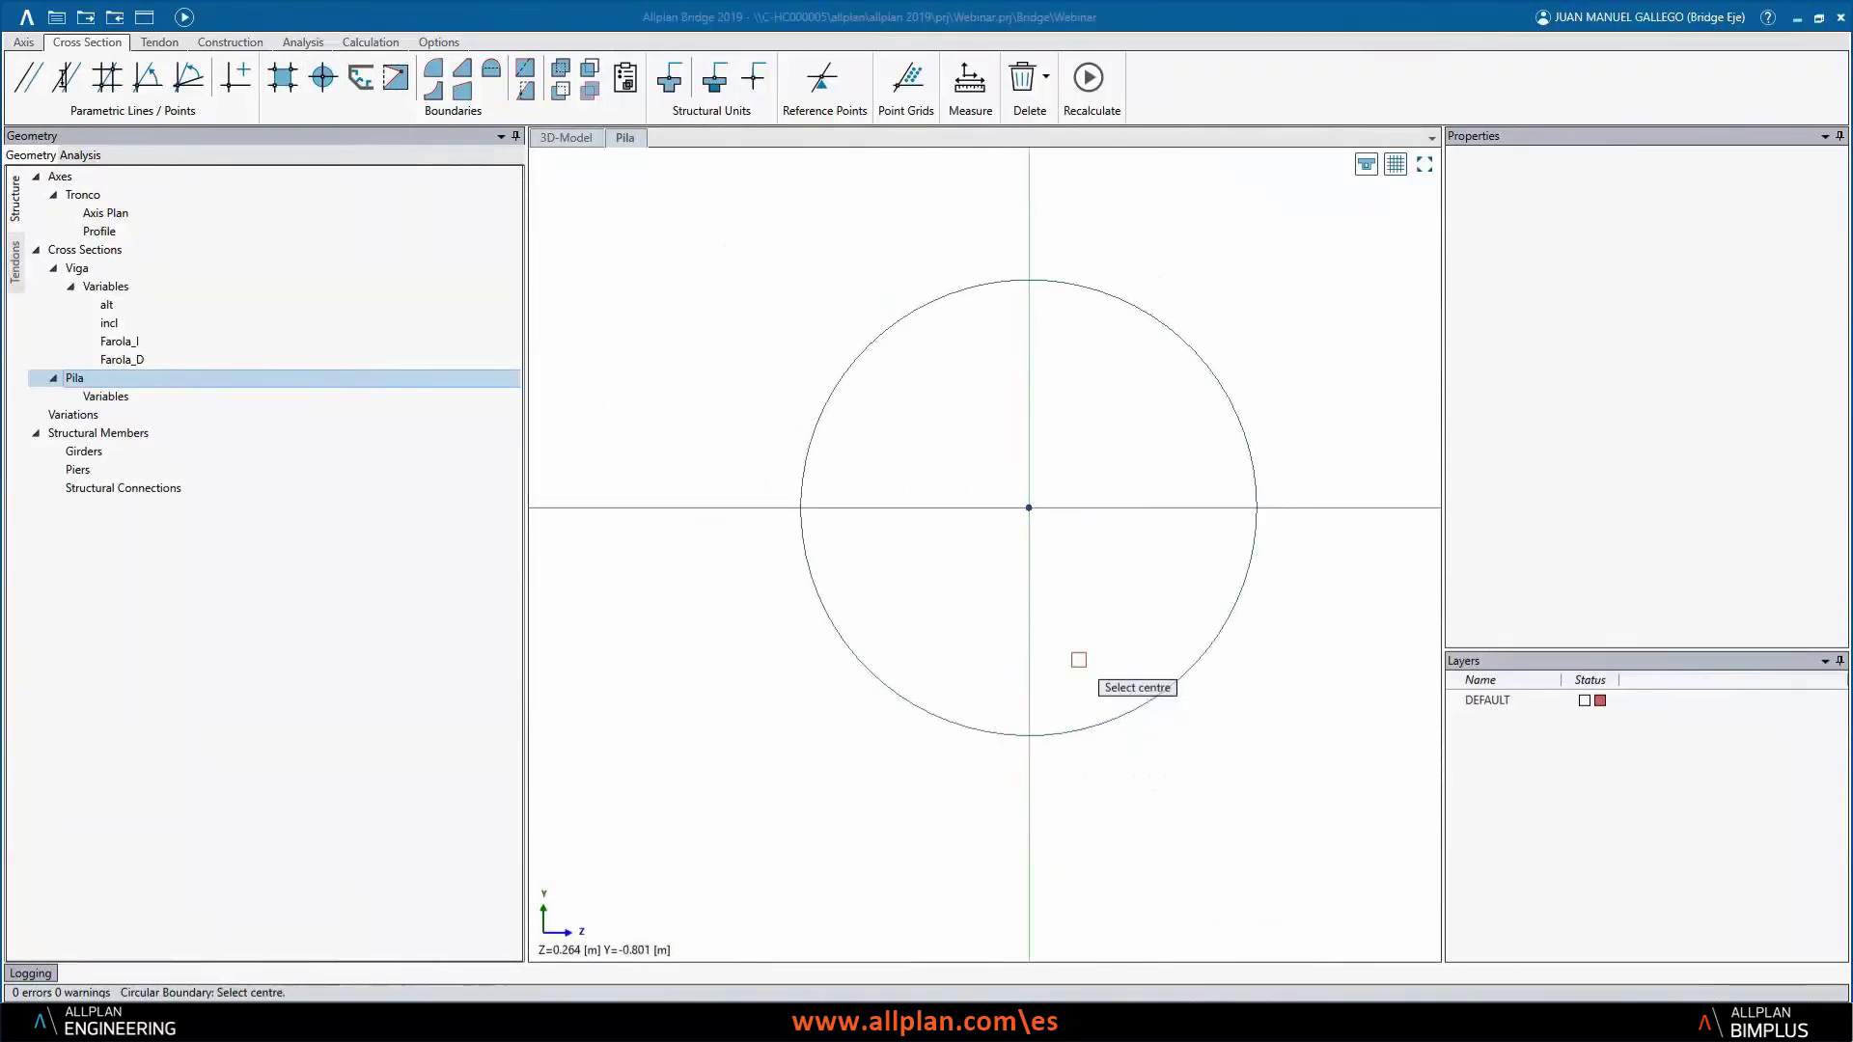
left_click(1166, 456)
key("Escape")
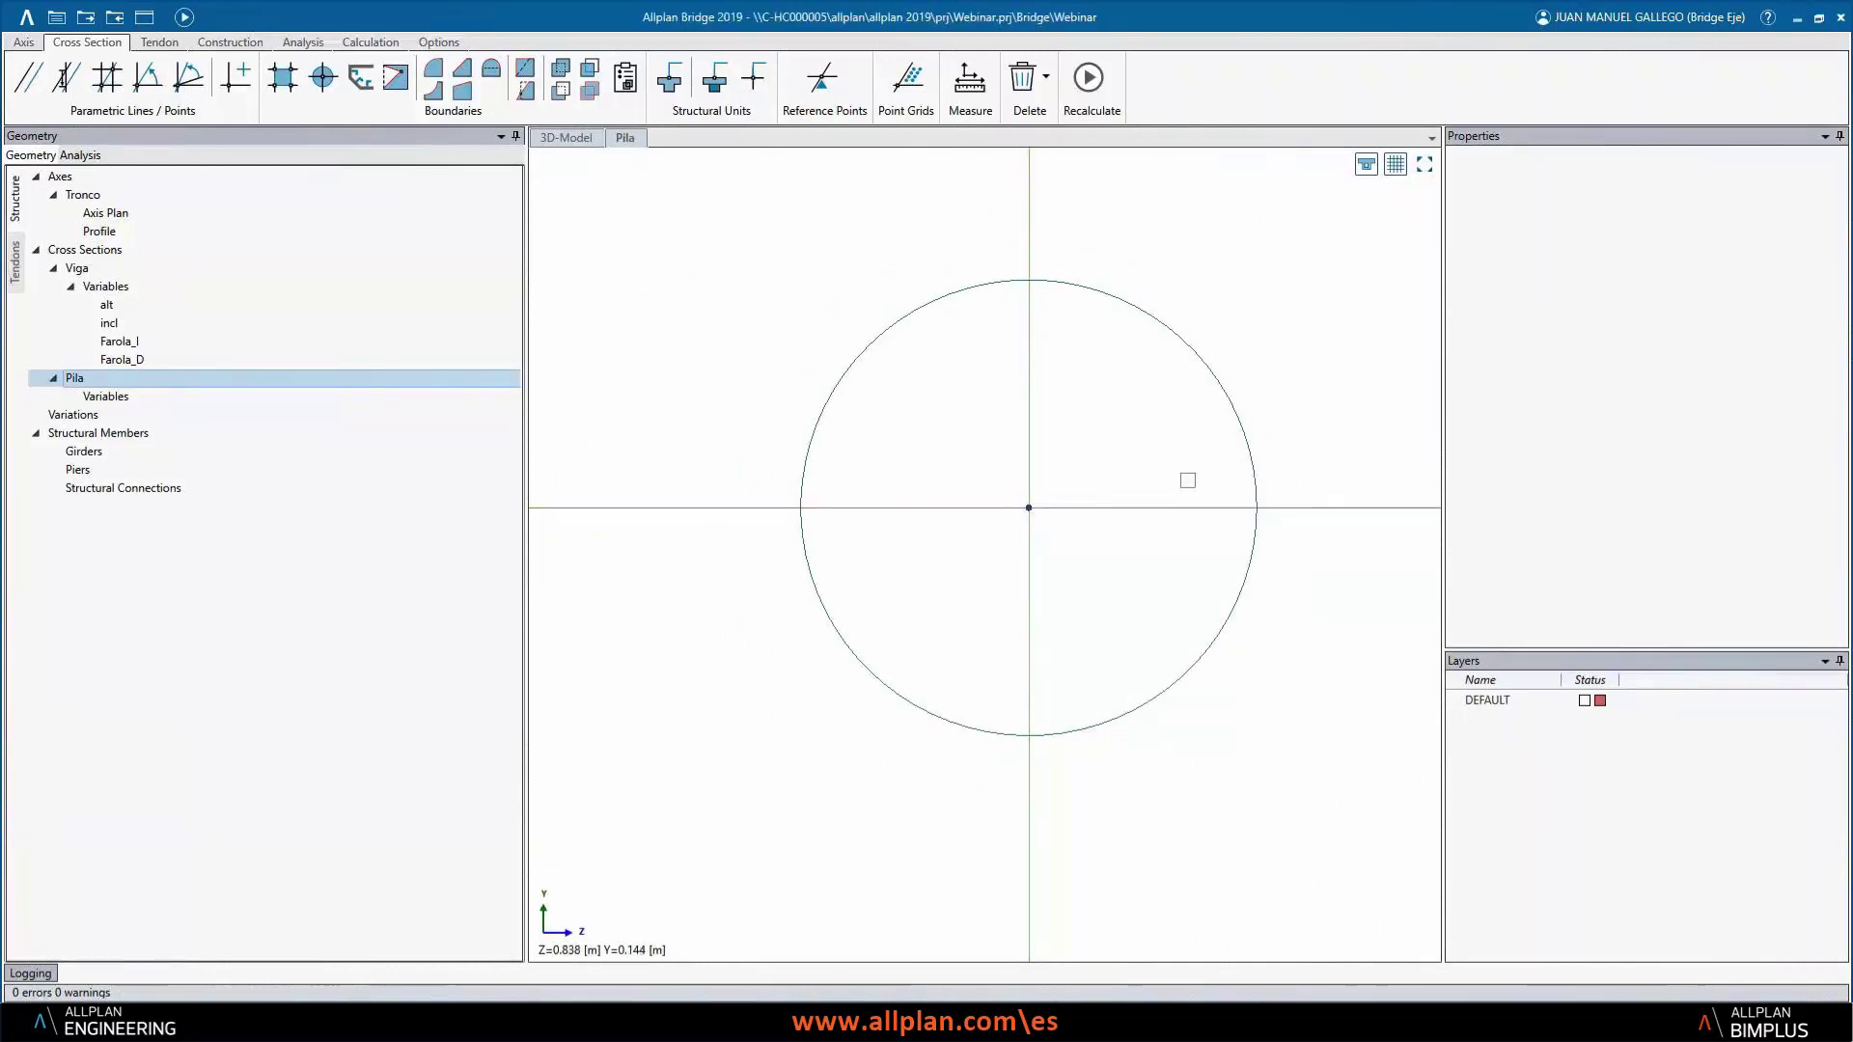
- Define a beam structural unit positioned at the circle's centre, using the circular boundary as its outline
left_click(668, 89)
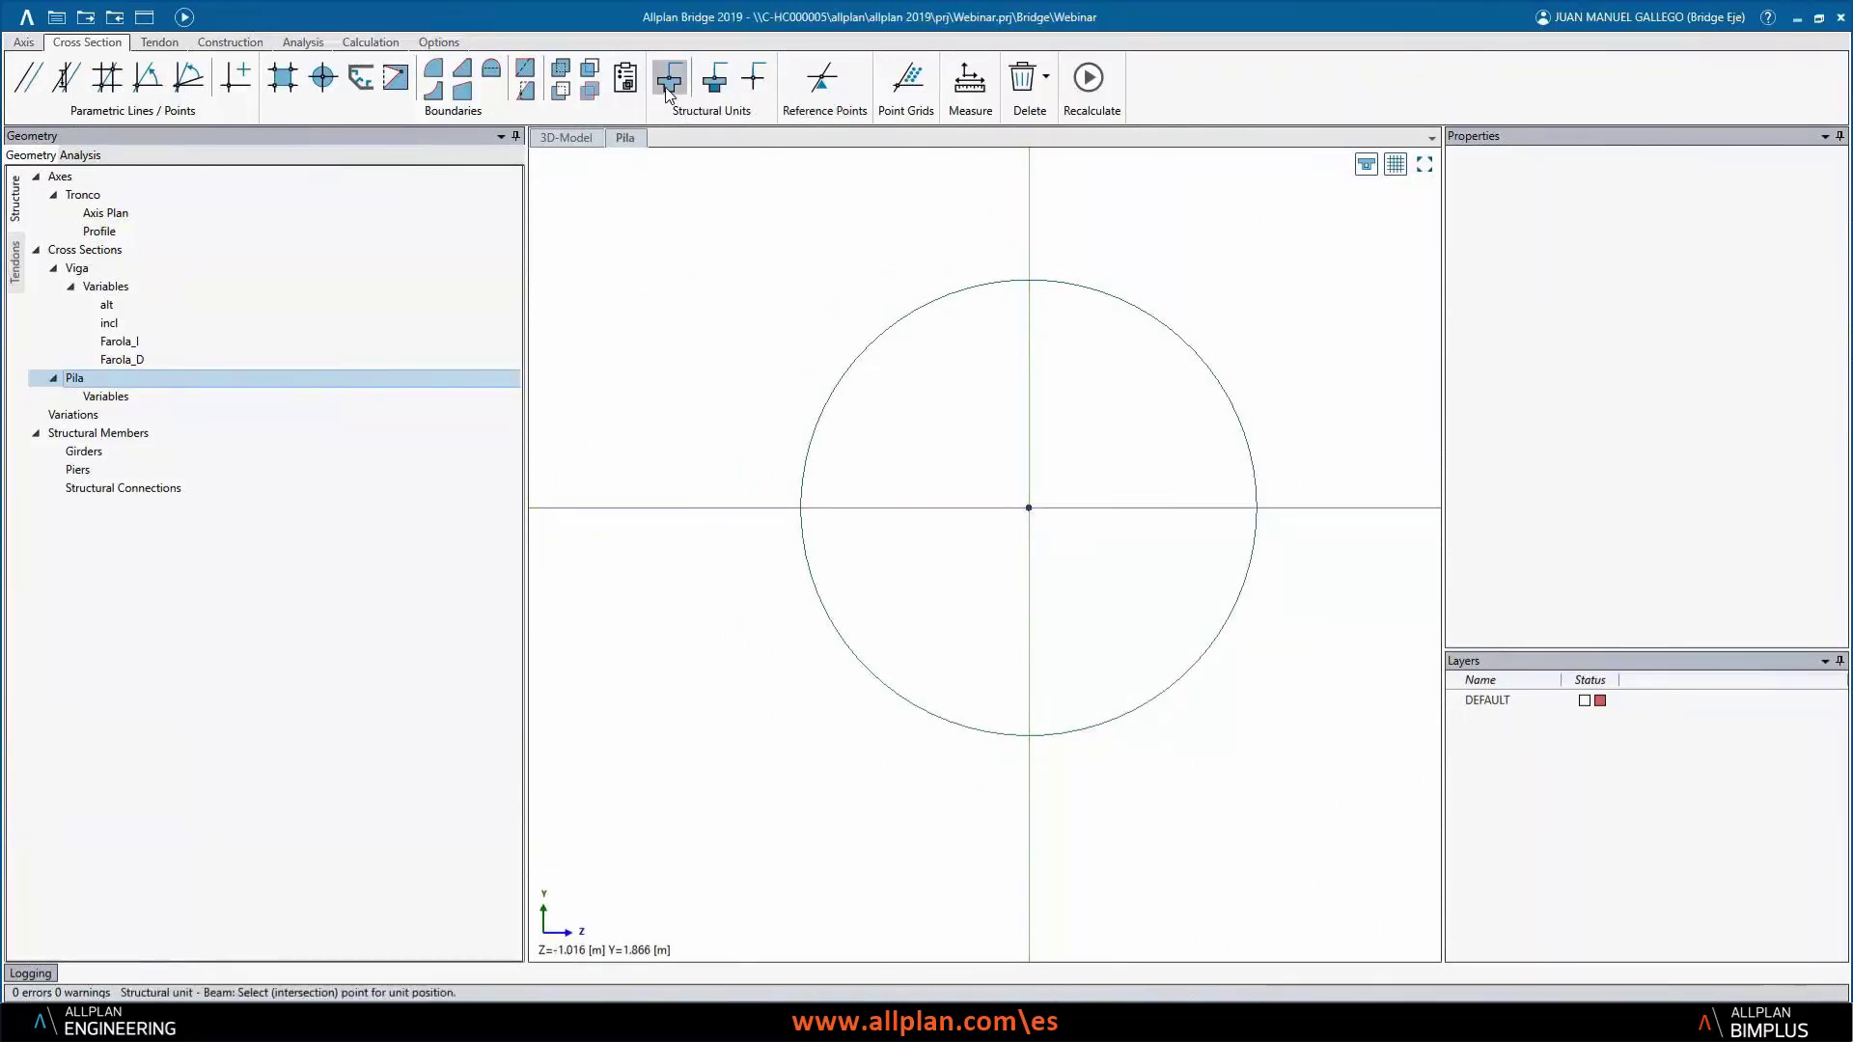
left_click(1029, 507)
left_click(1171, 331)
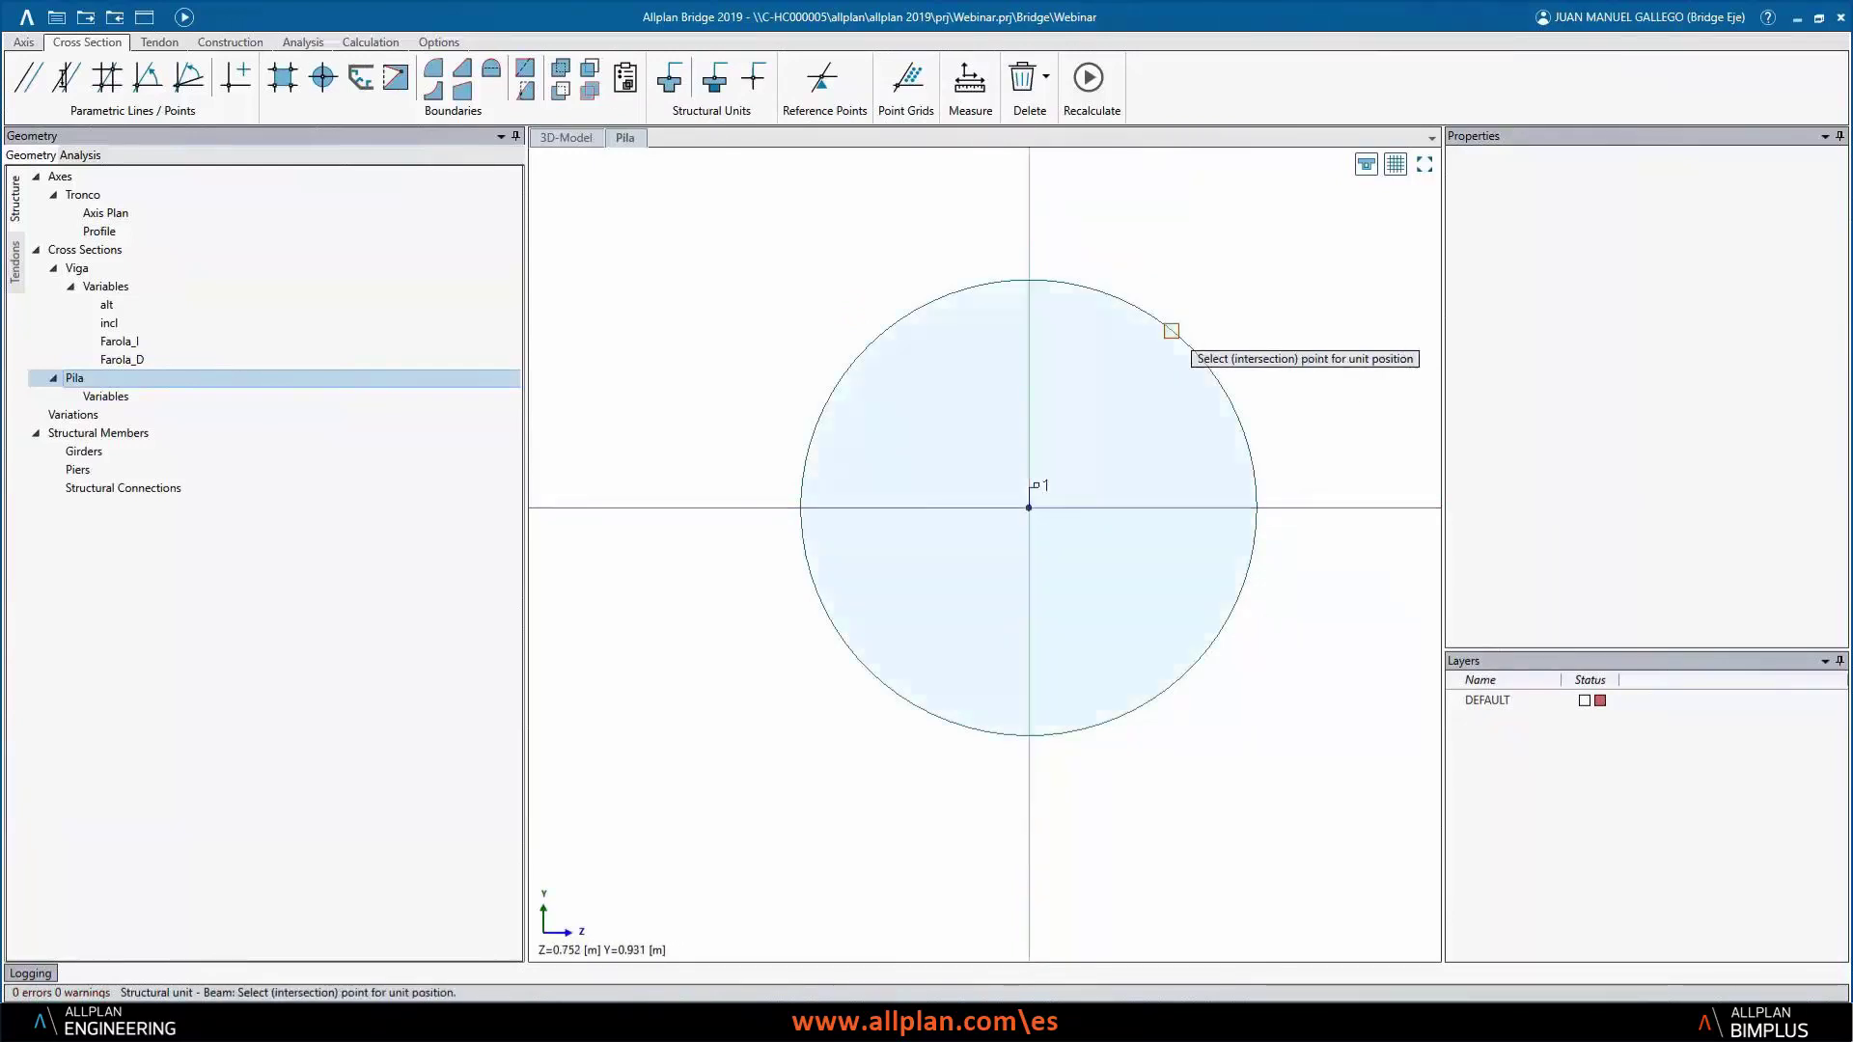
- Create a new girder named Tablero
key("Escape")
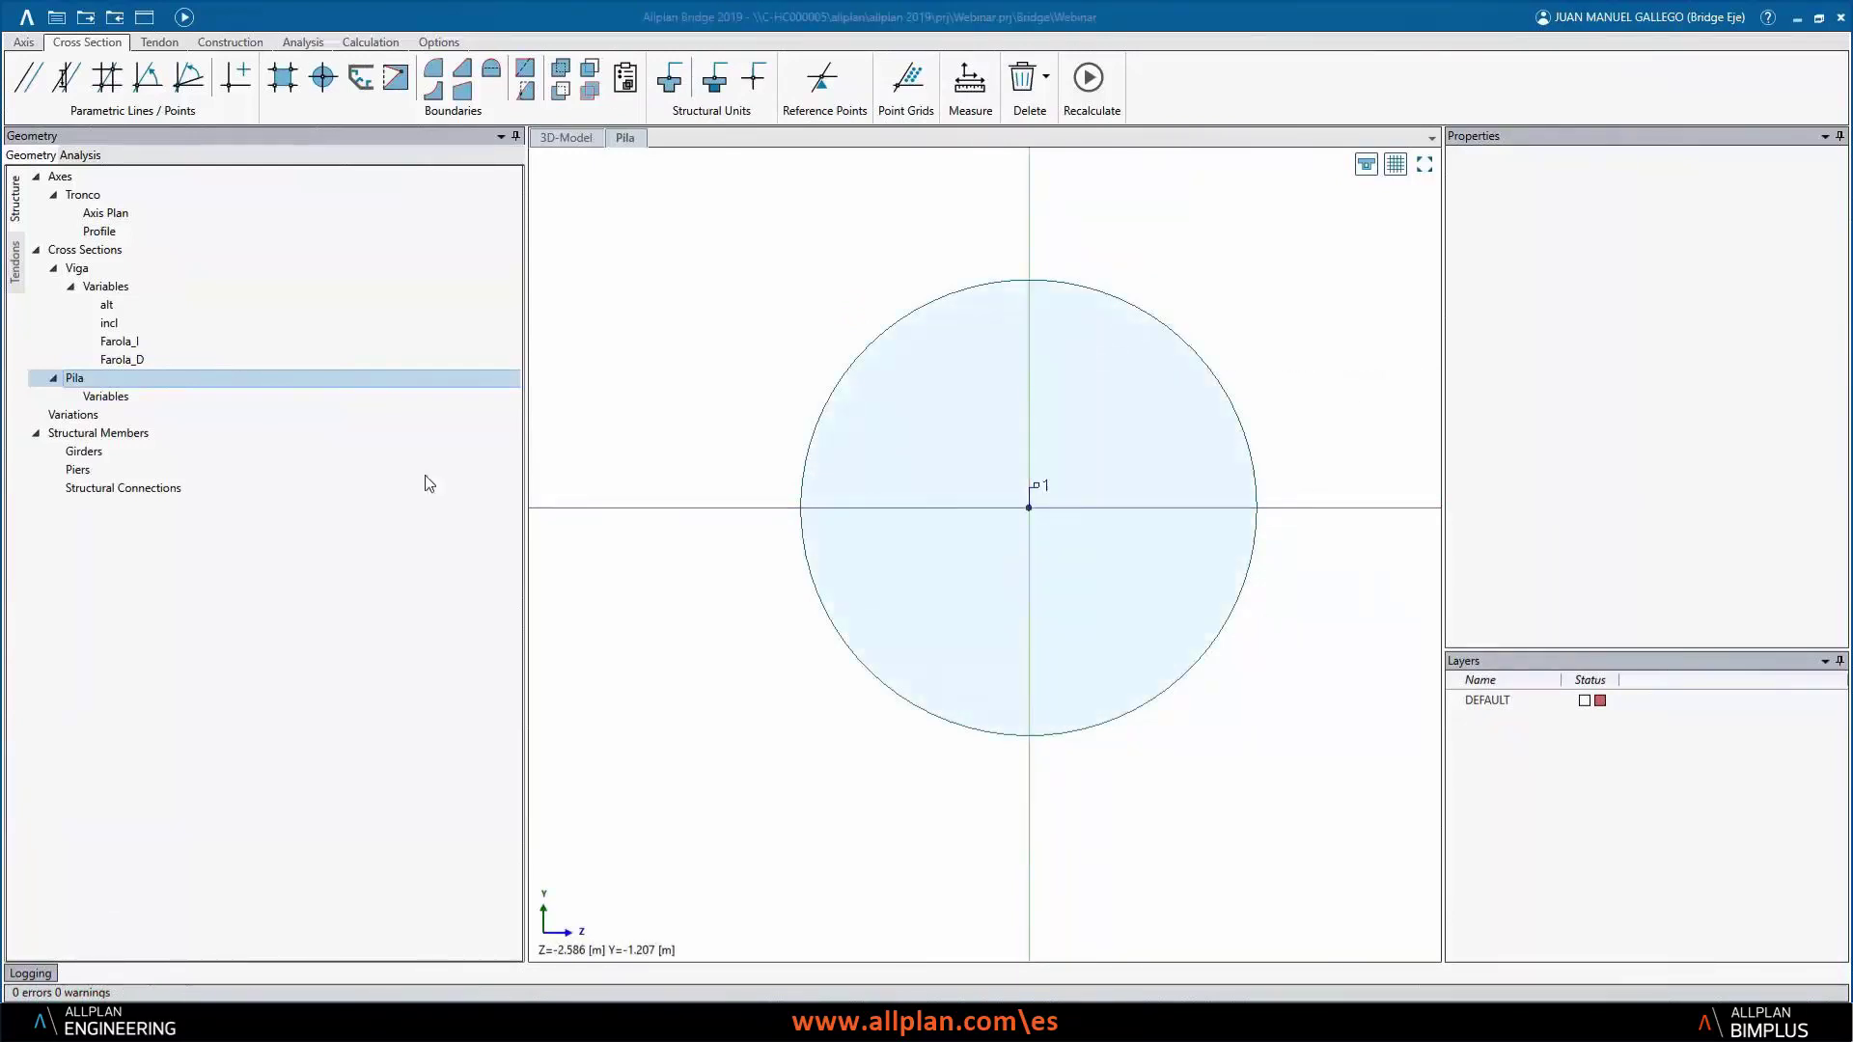
right_click(95, 453)
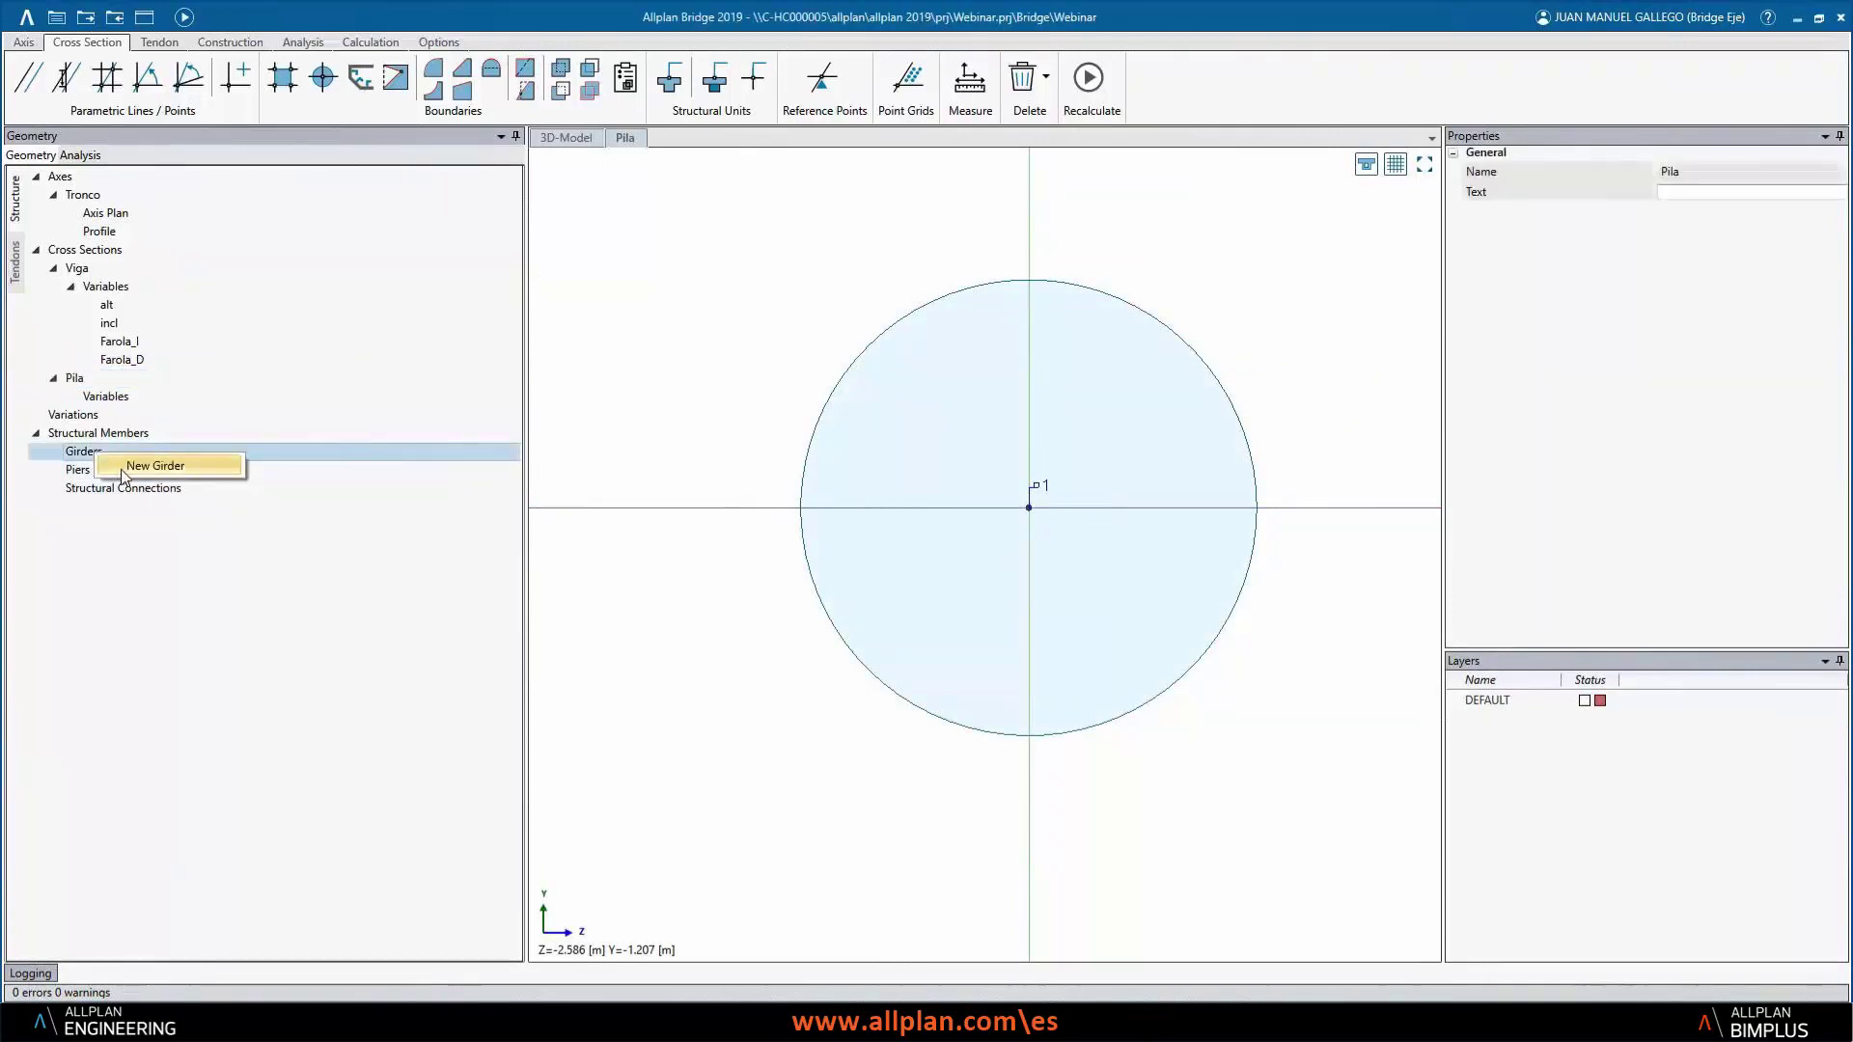
left_click(122, 468)
type("Ta")
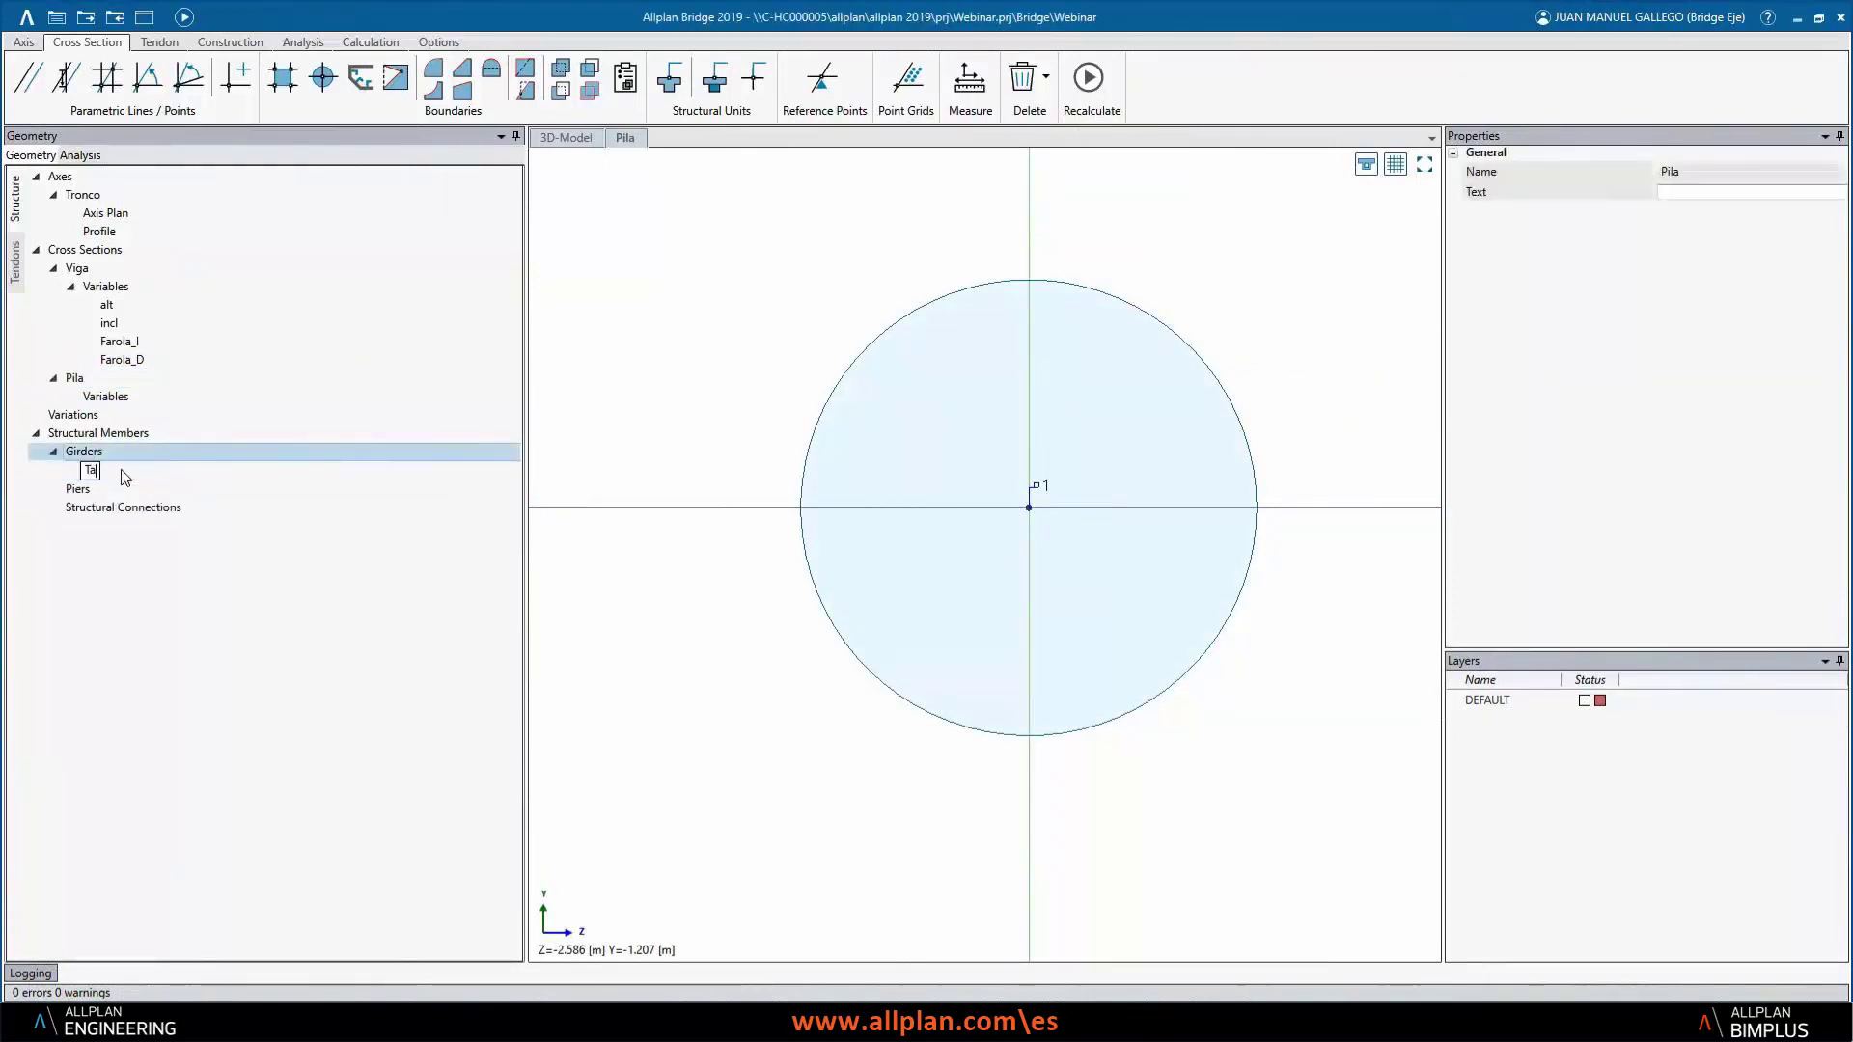
type("blero")
key("Return")
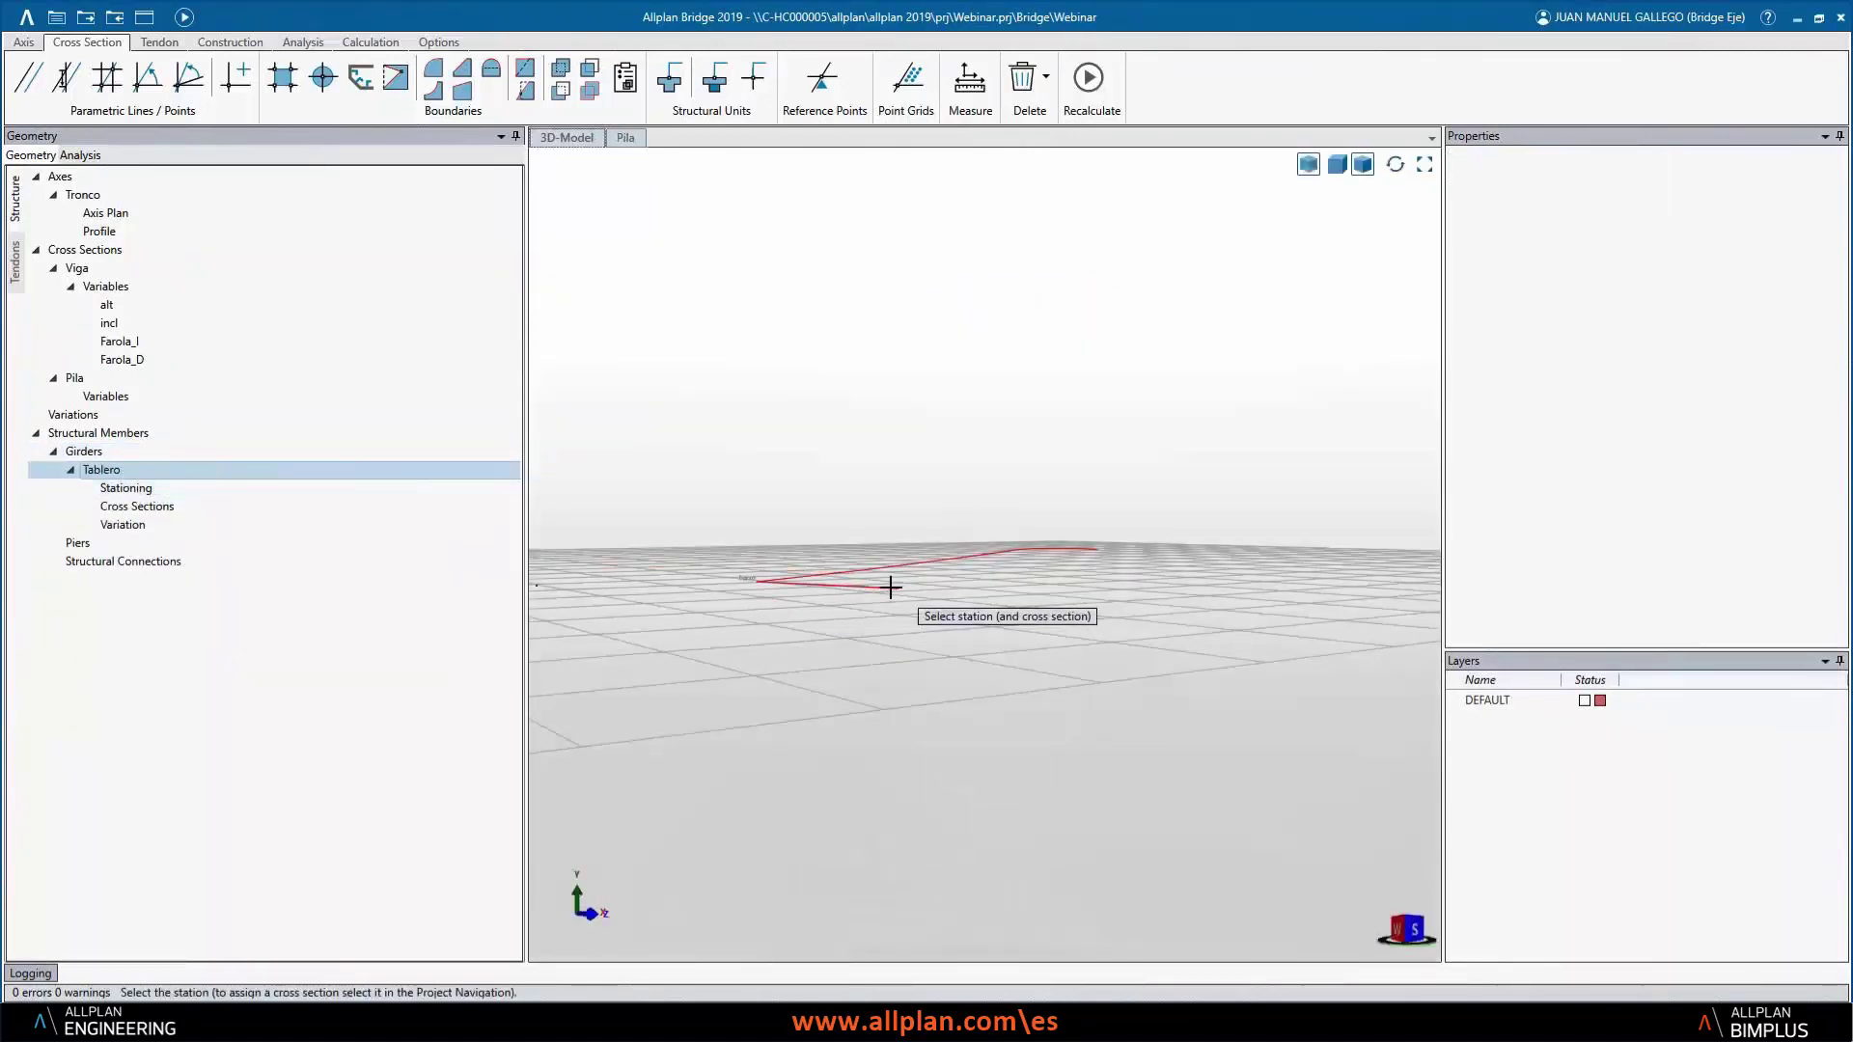
- Start Tablero at station 0 with the Viga cross section and extend it to station 15 m in 5 m steps
scroll(1030, 578, "down", 1)
middle_click_drag(1065, 545, 959, 766)
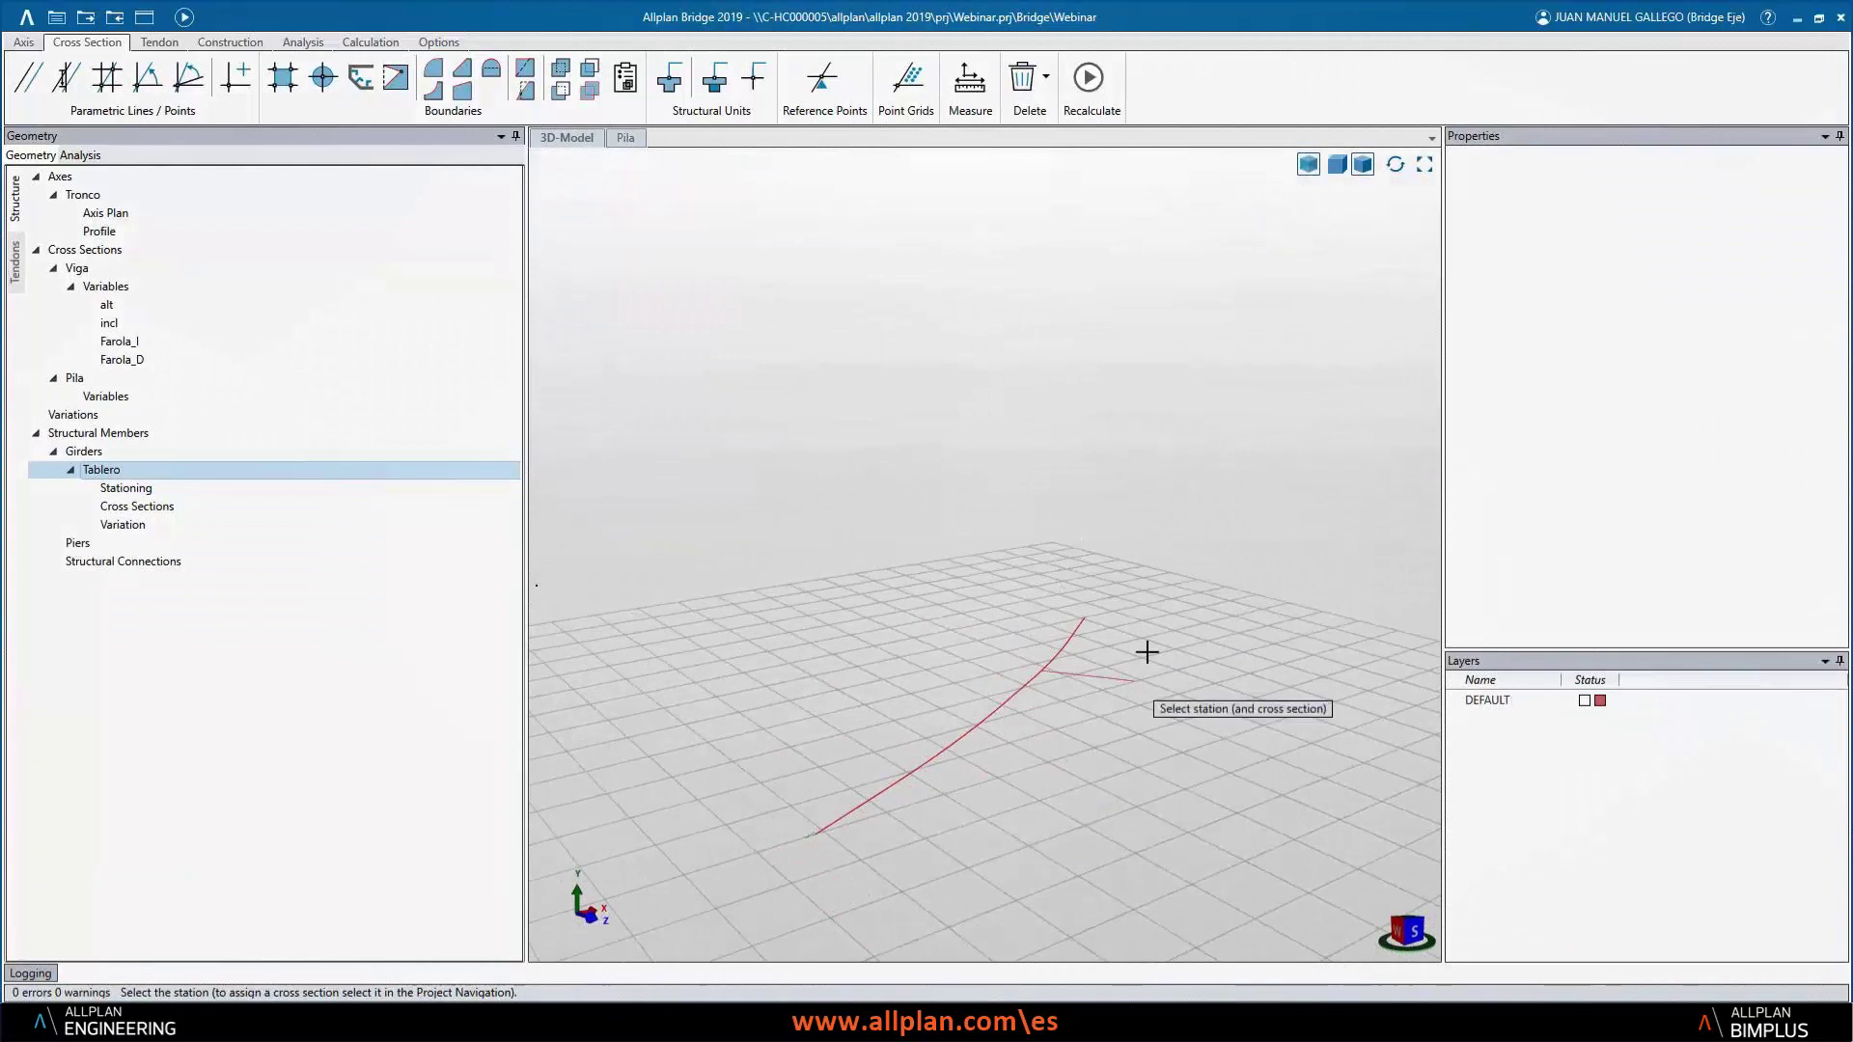
left_click(174, 268)
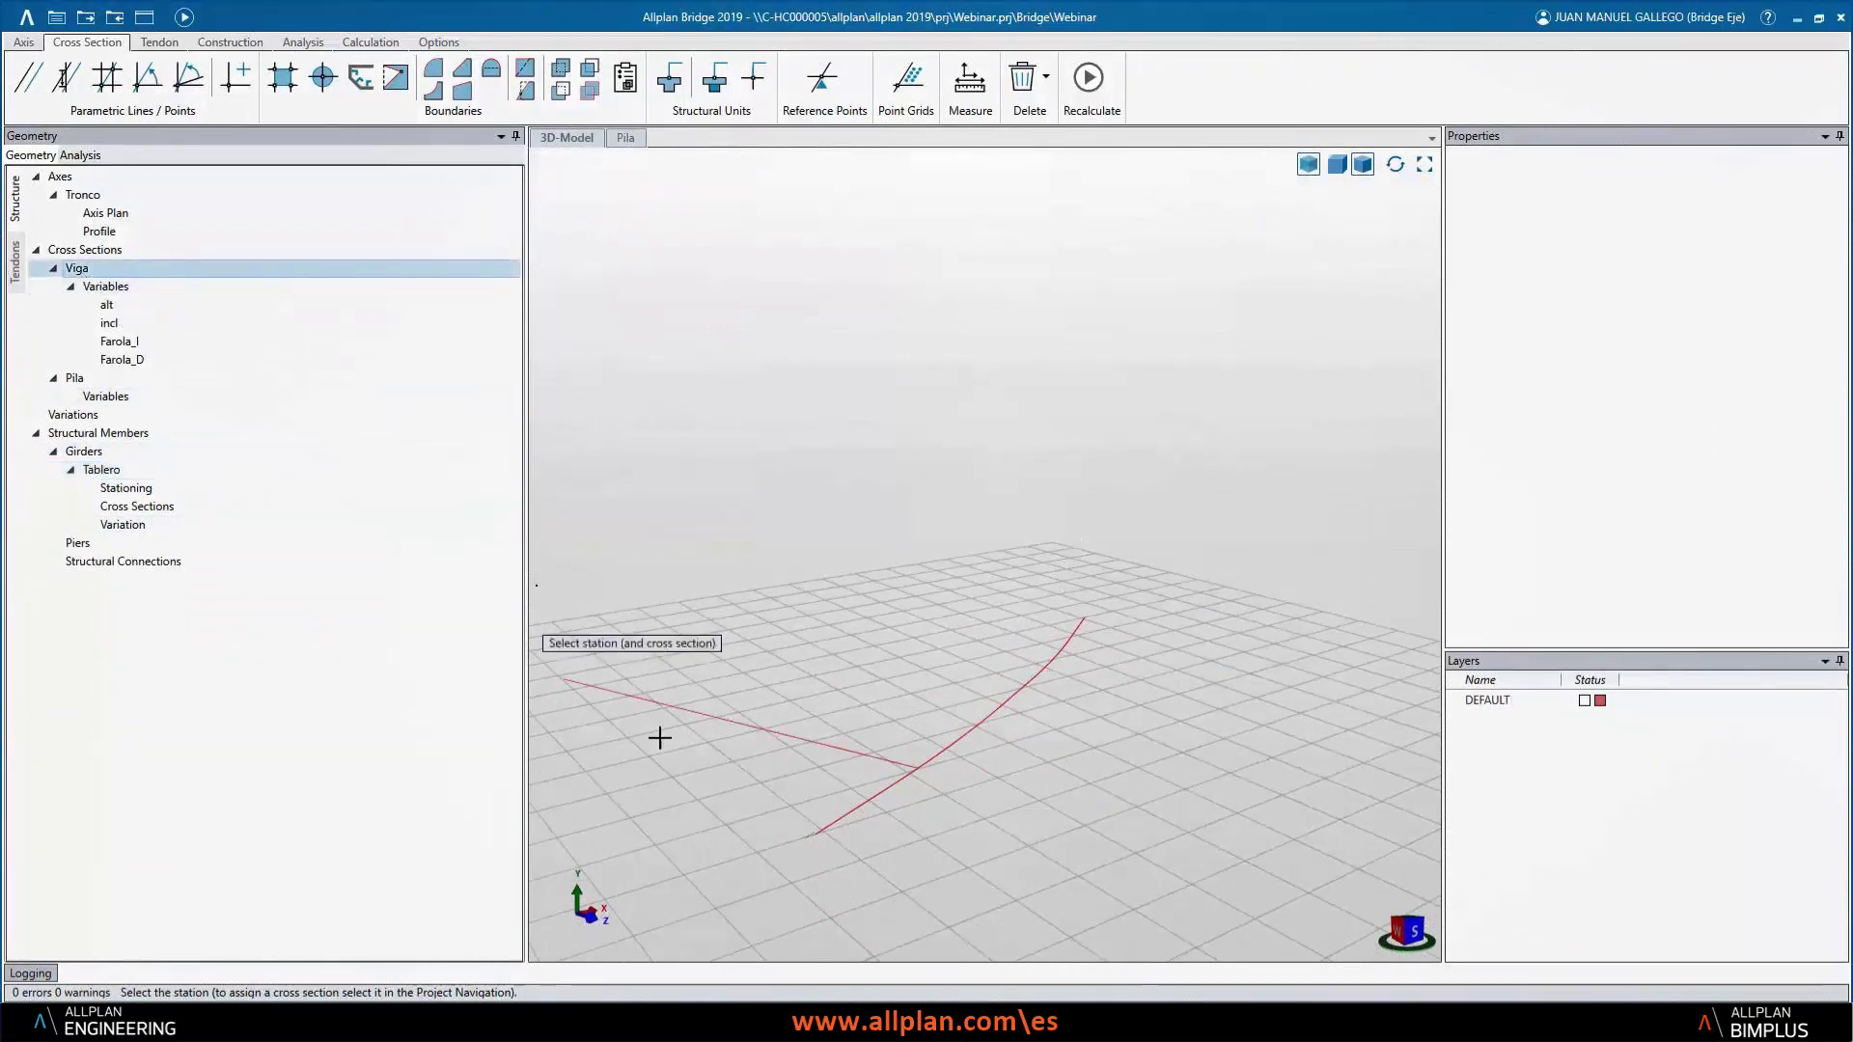
left_click(782, 886)
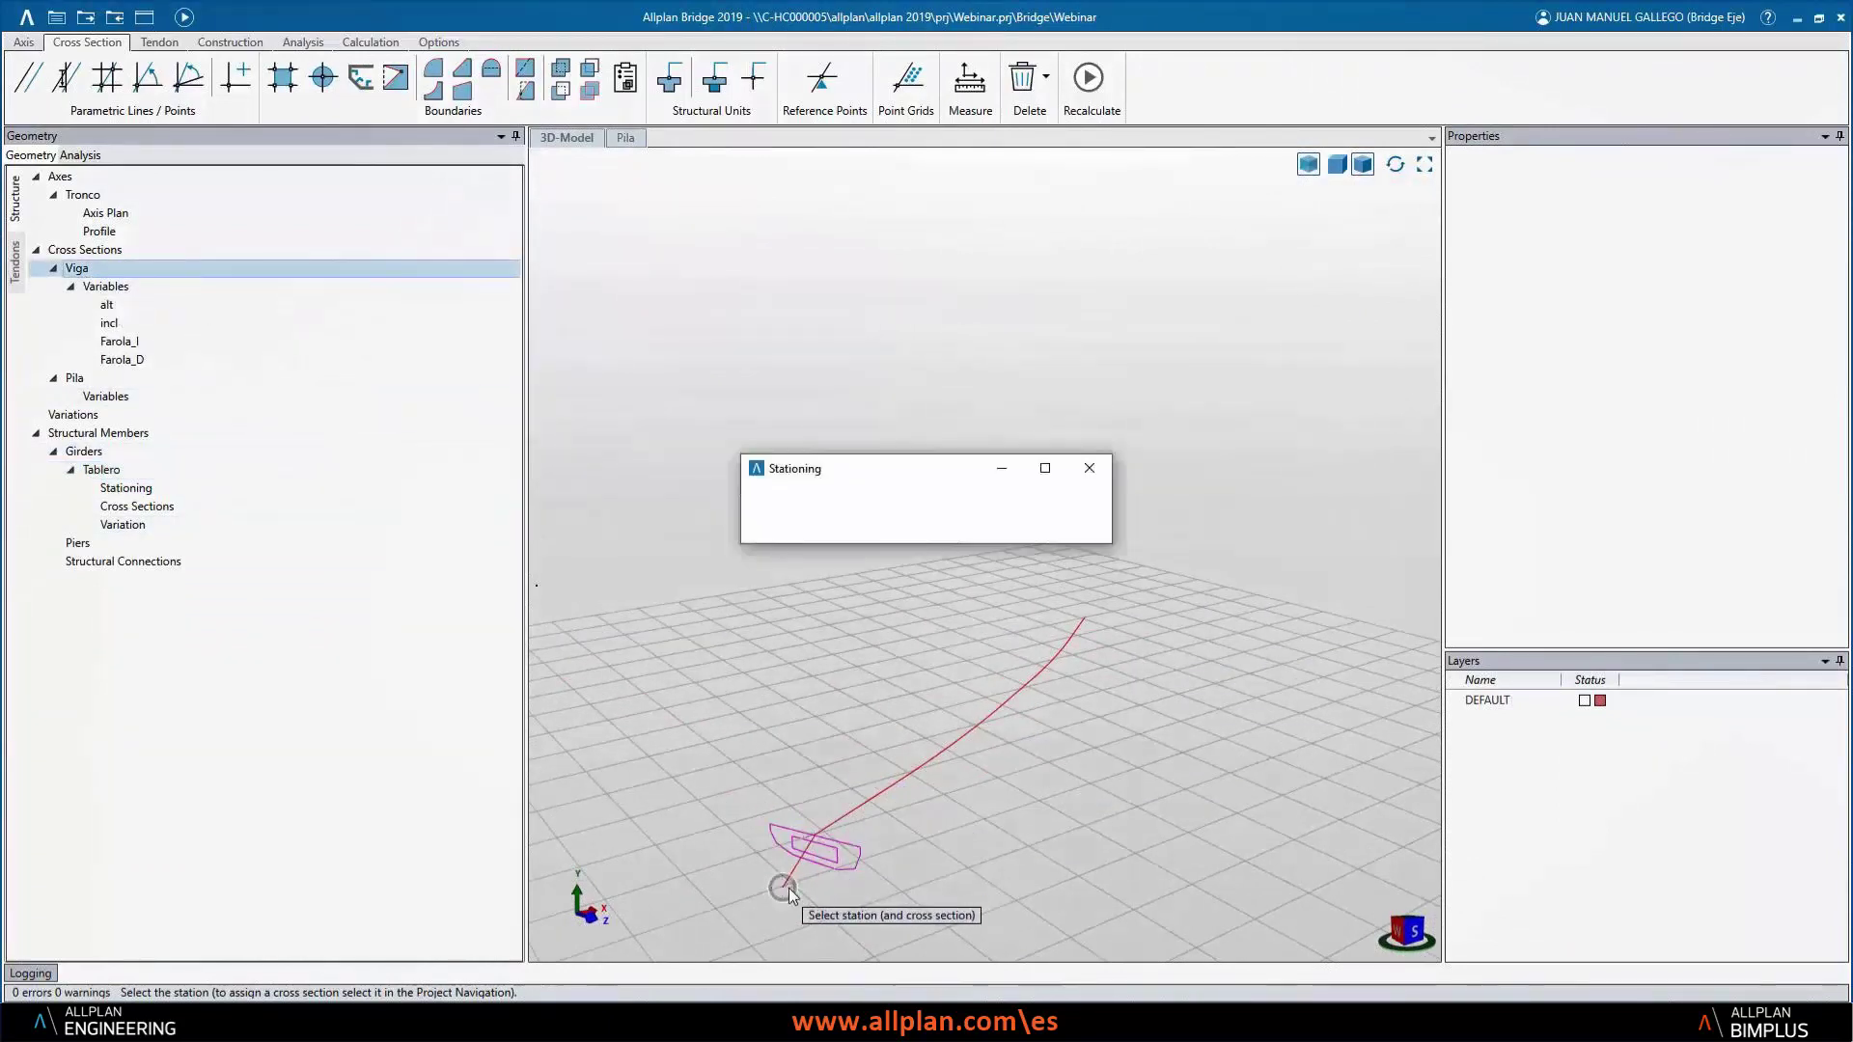
left_click(781, 583)
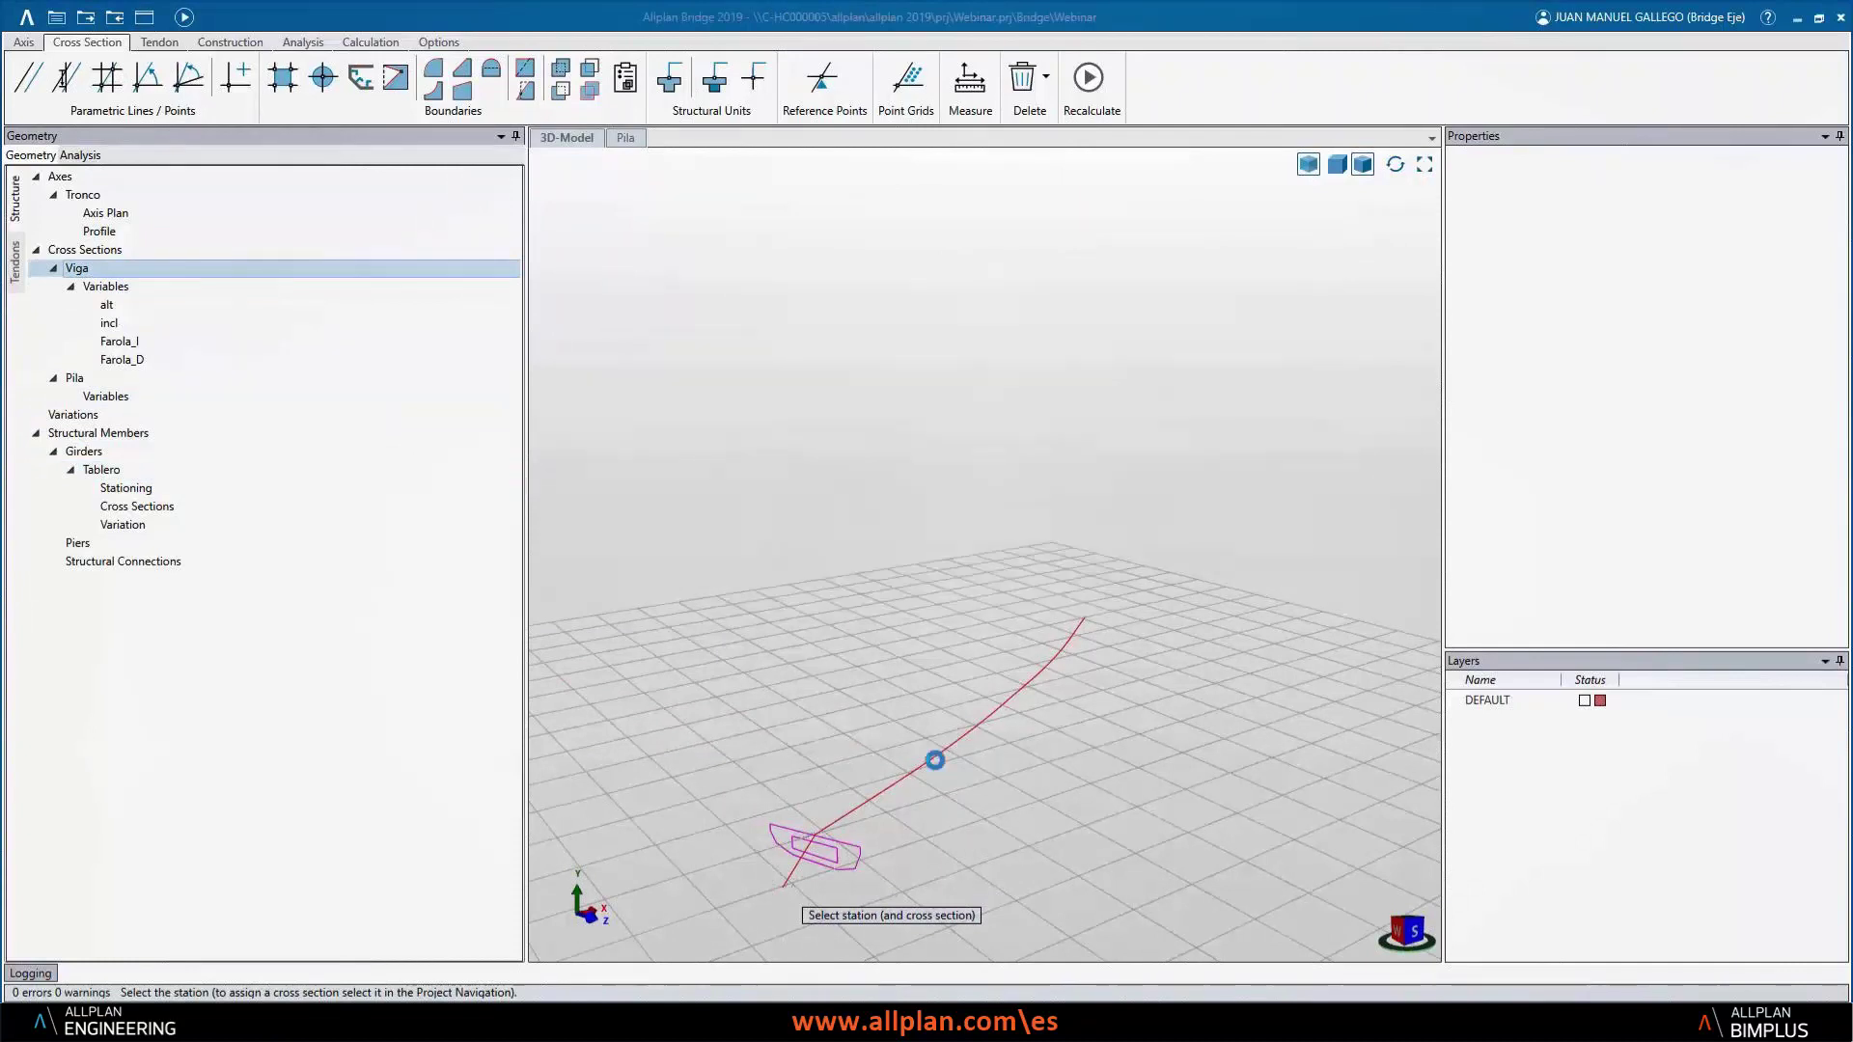
left_click(973, 799)
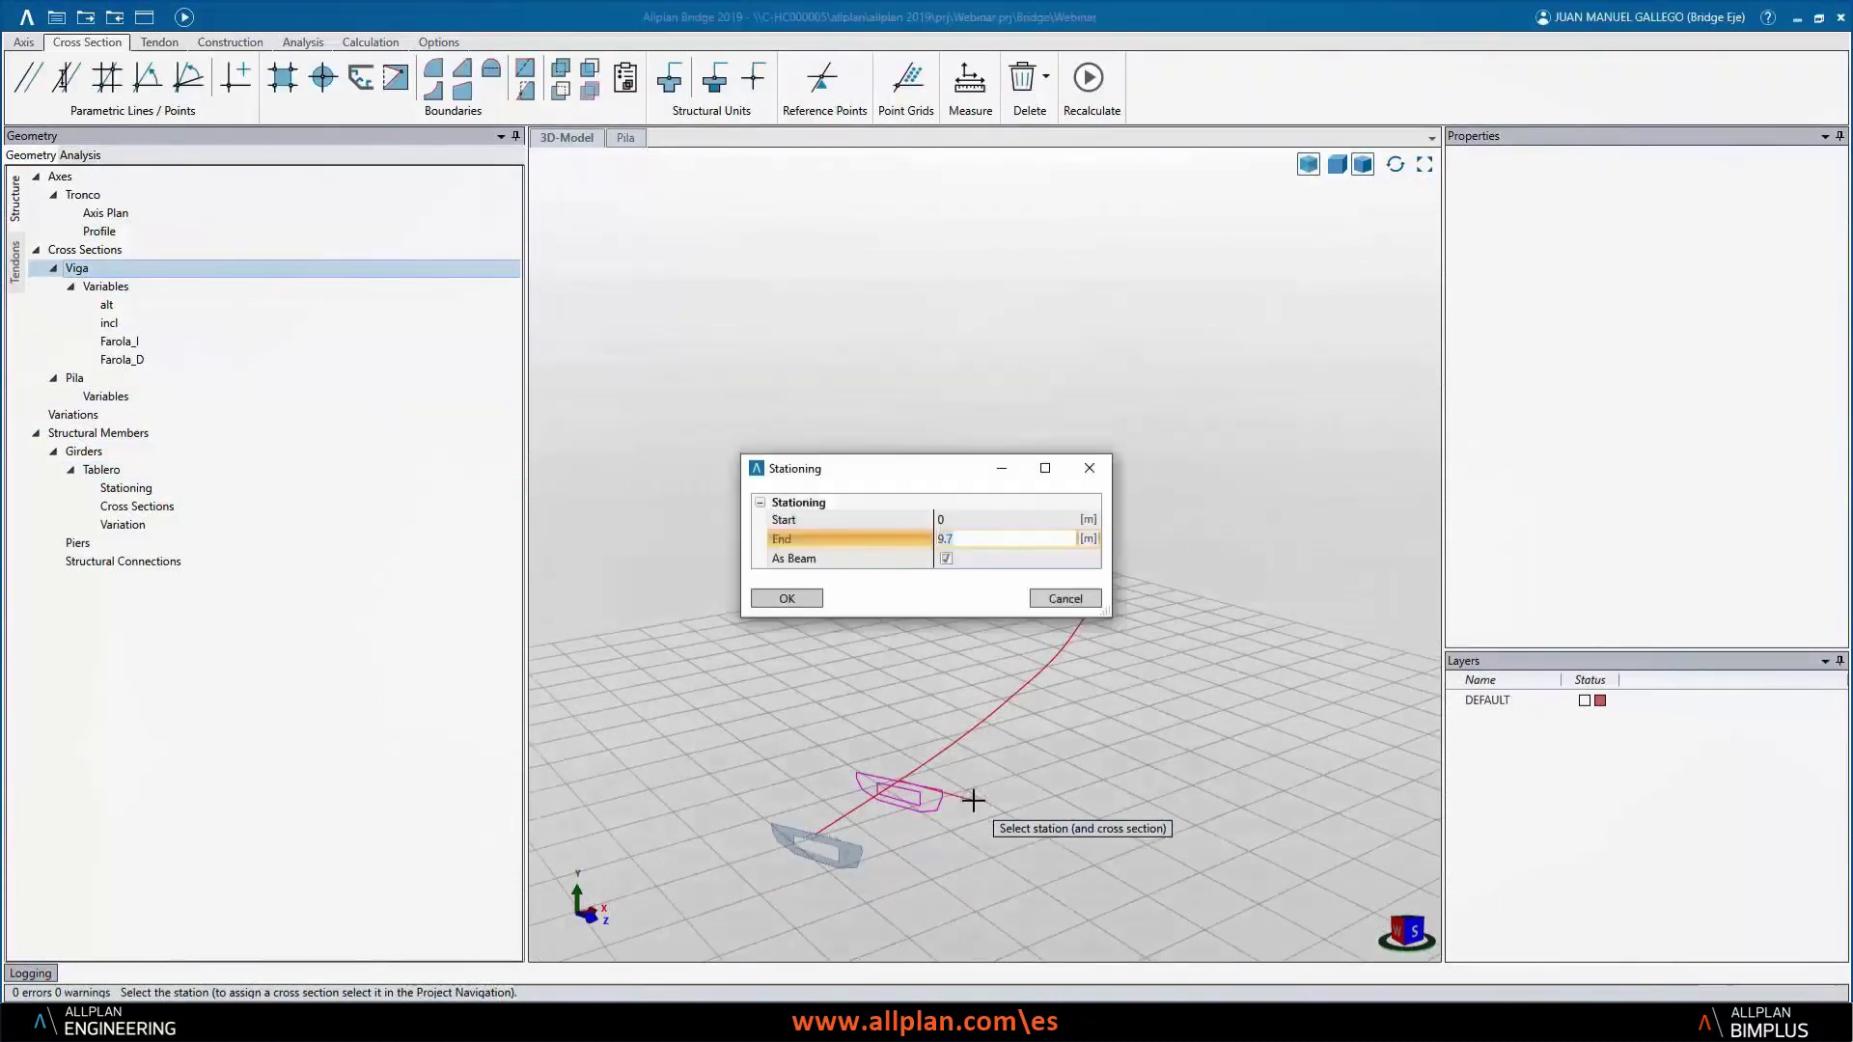
type("15")
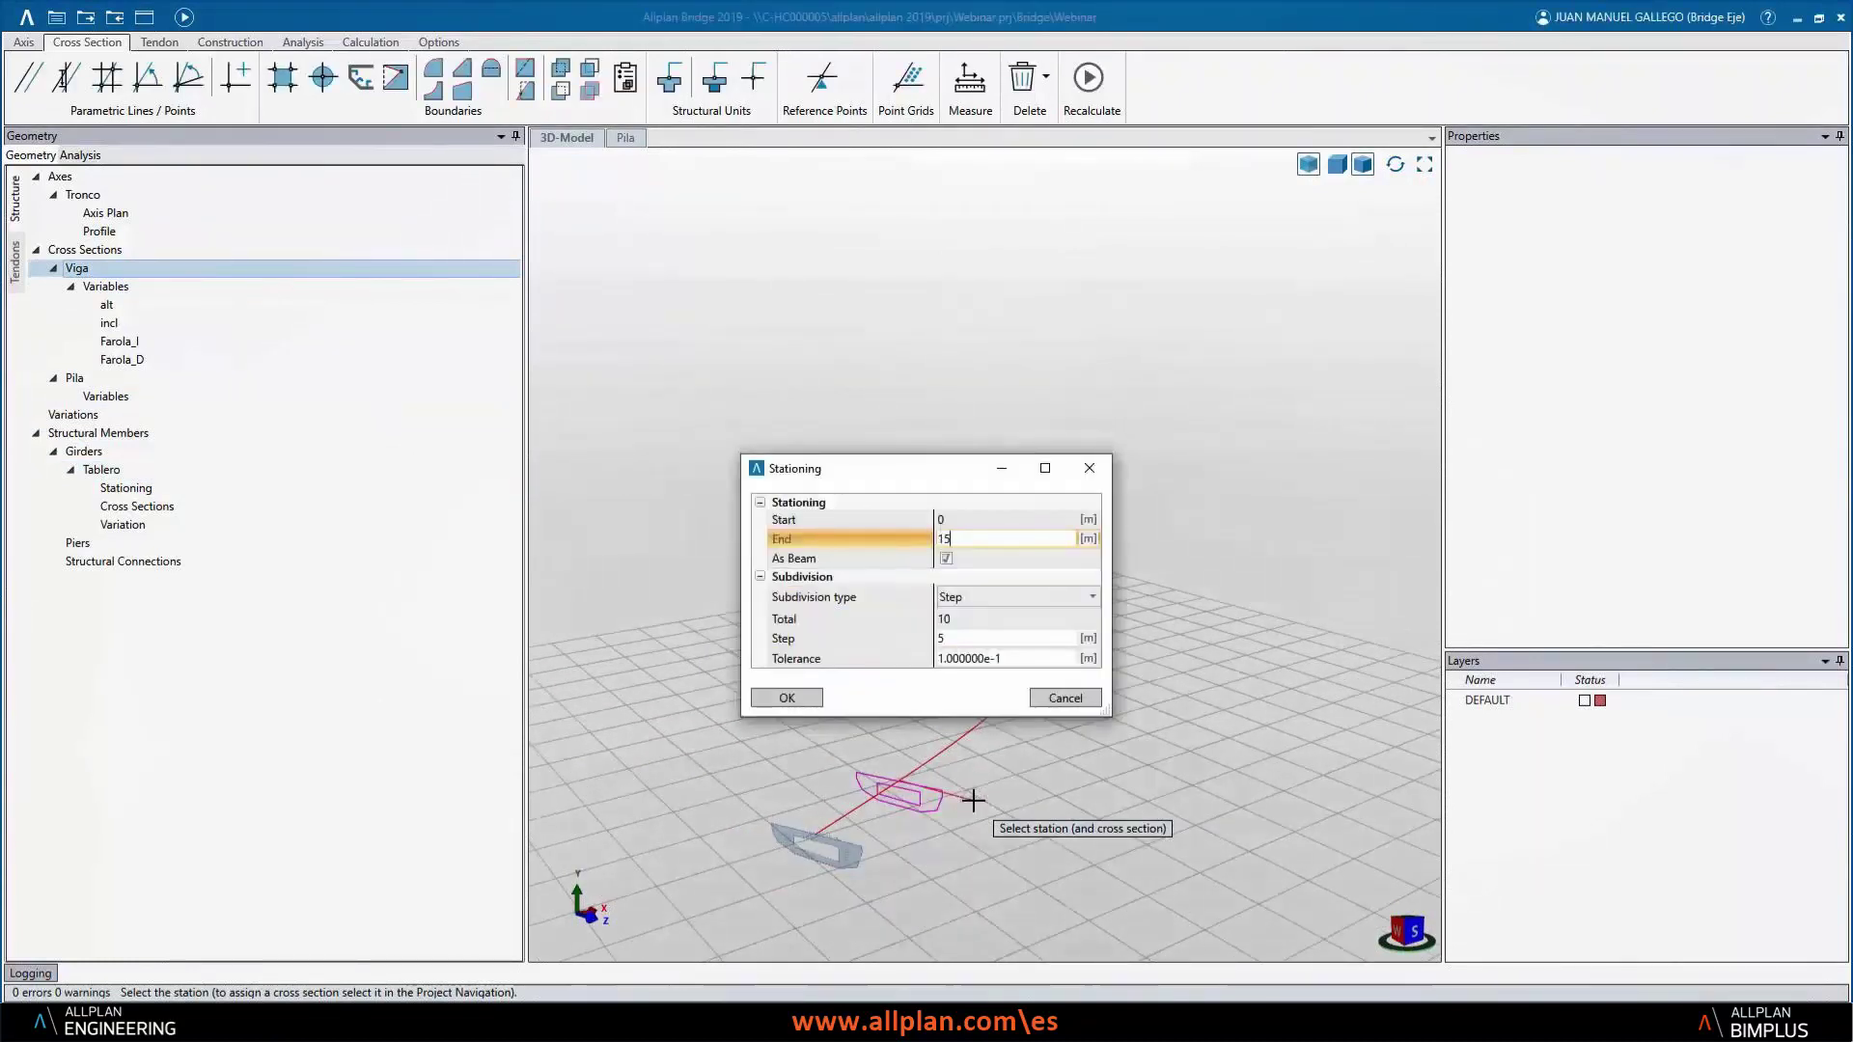
left_click(786, 698)
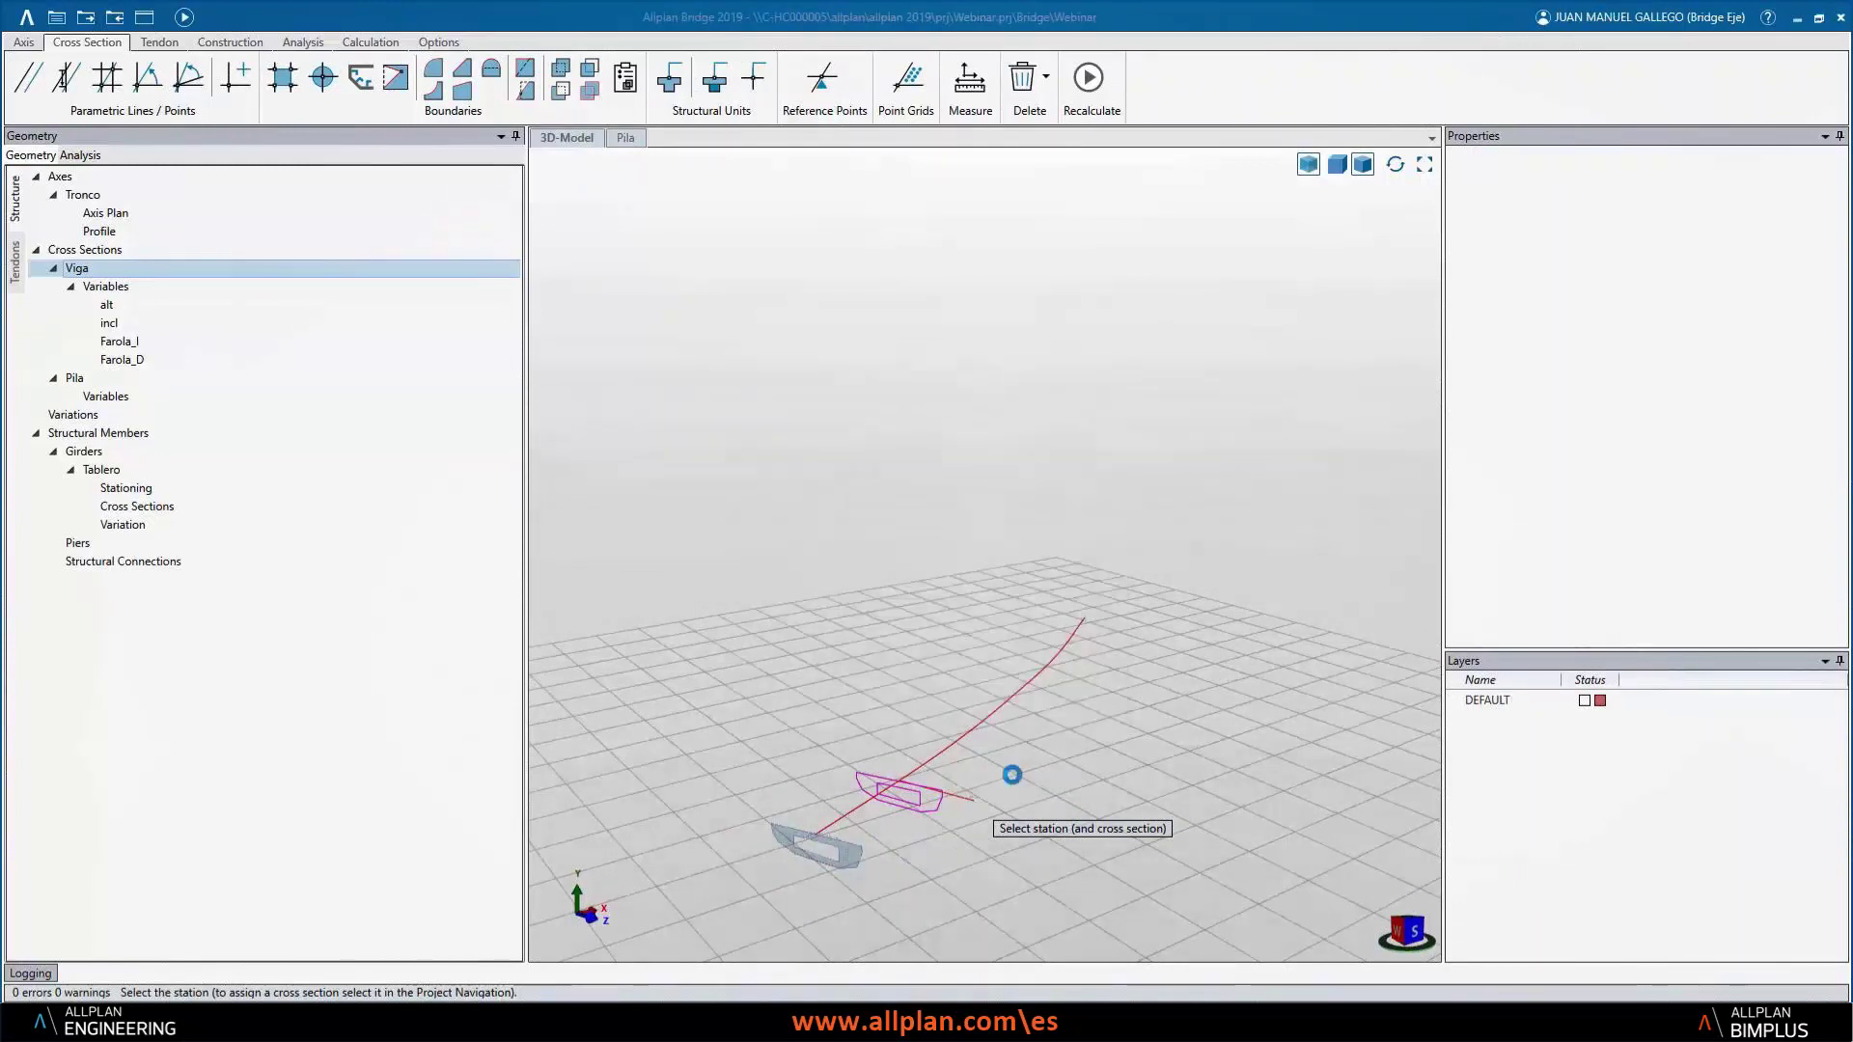
- Extend the girder from station 15 m to 25 m with a 2.5 m subdivision step
left_click(1086, 733)
type("25")
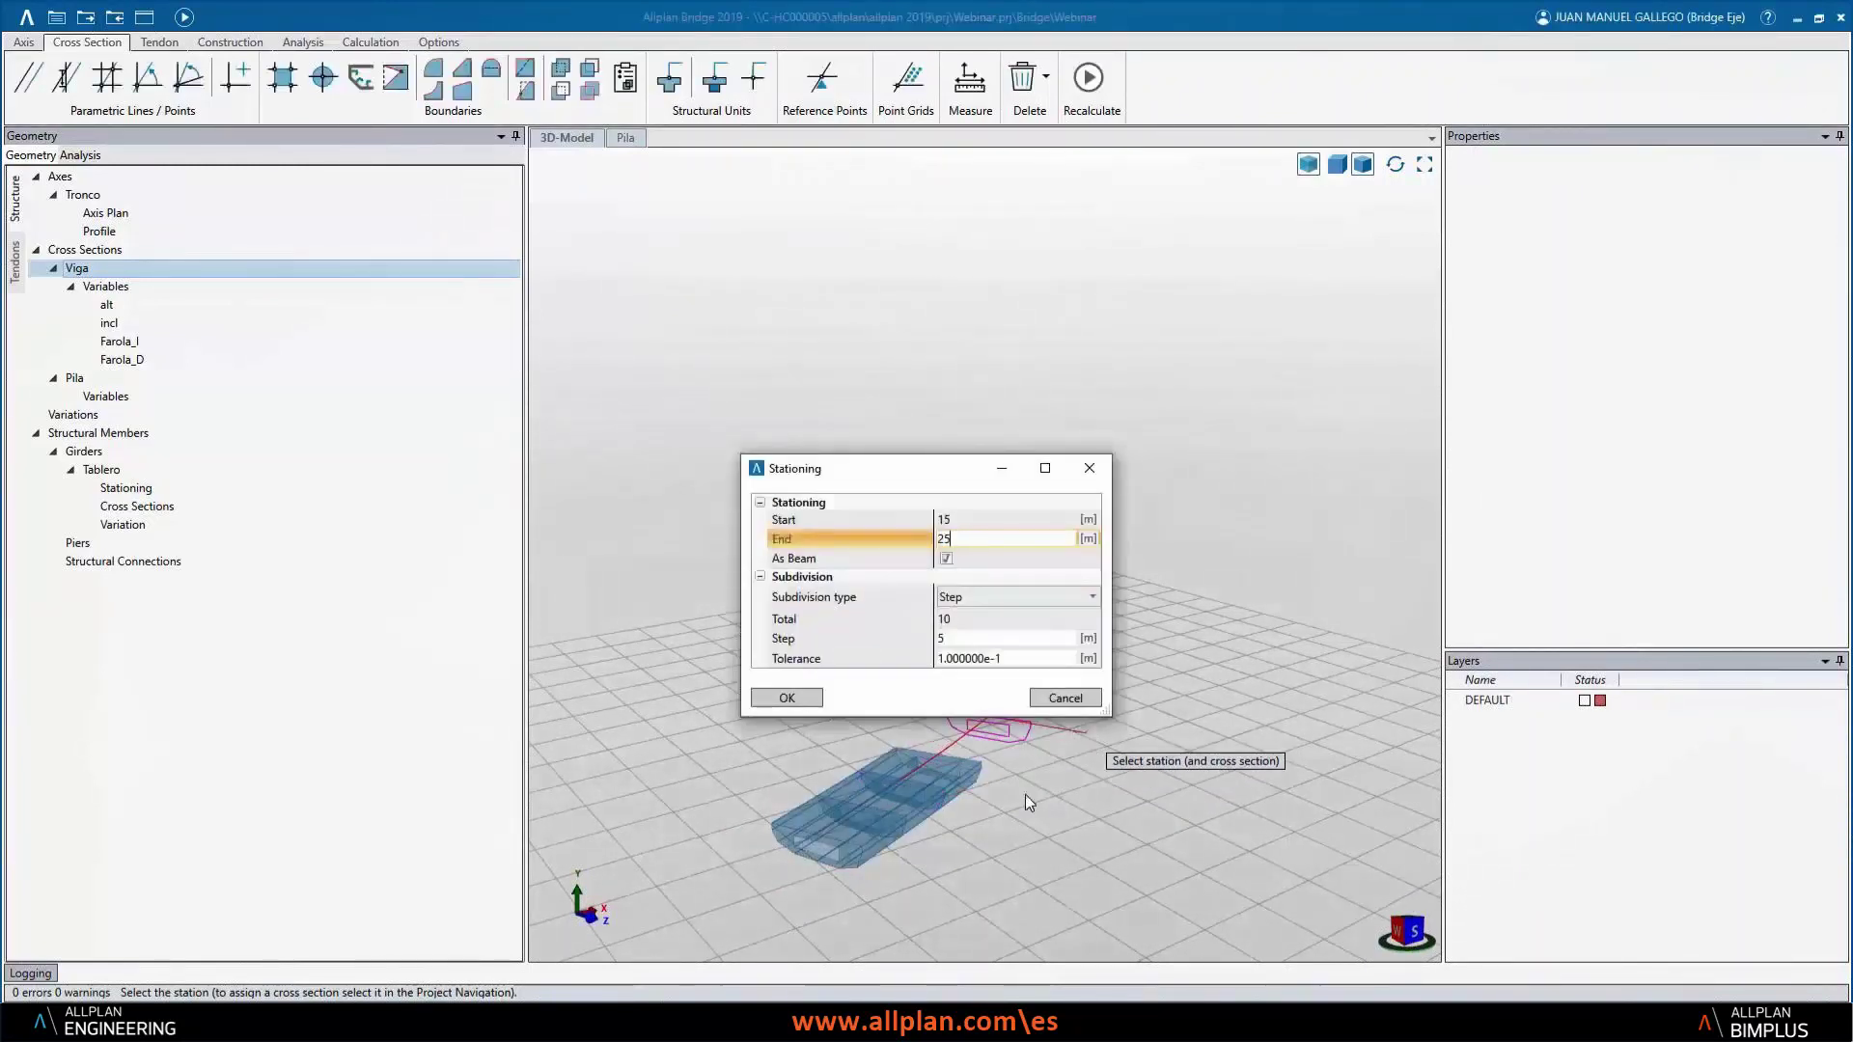
left_click(951, 640)
type("2.5")
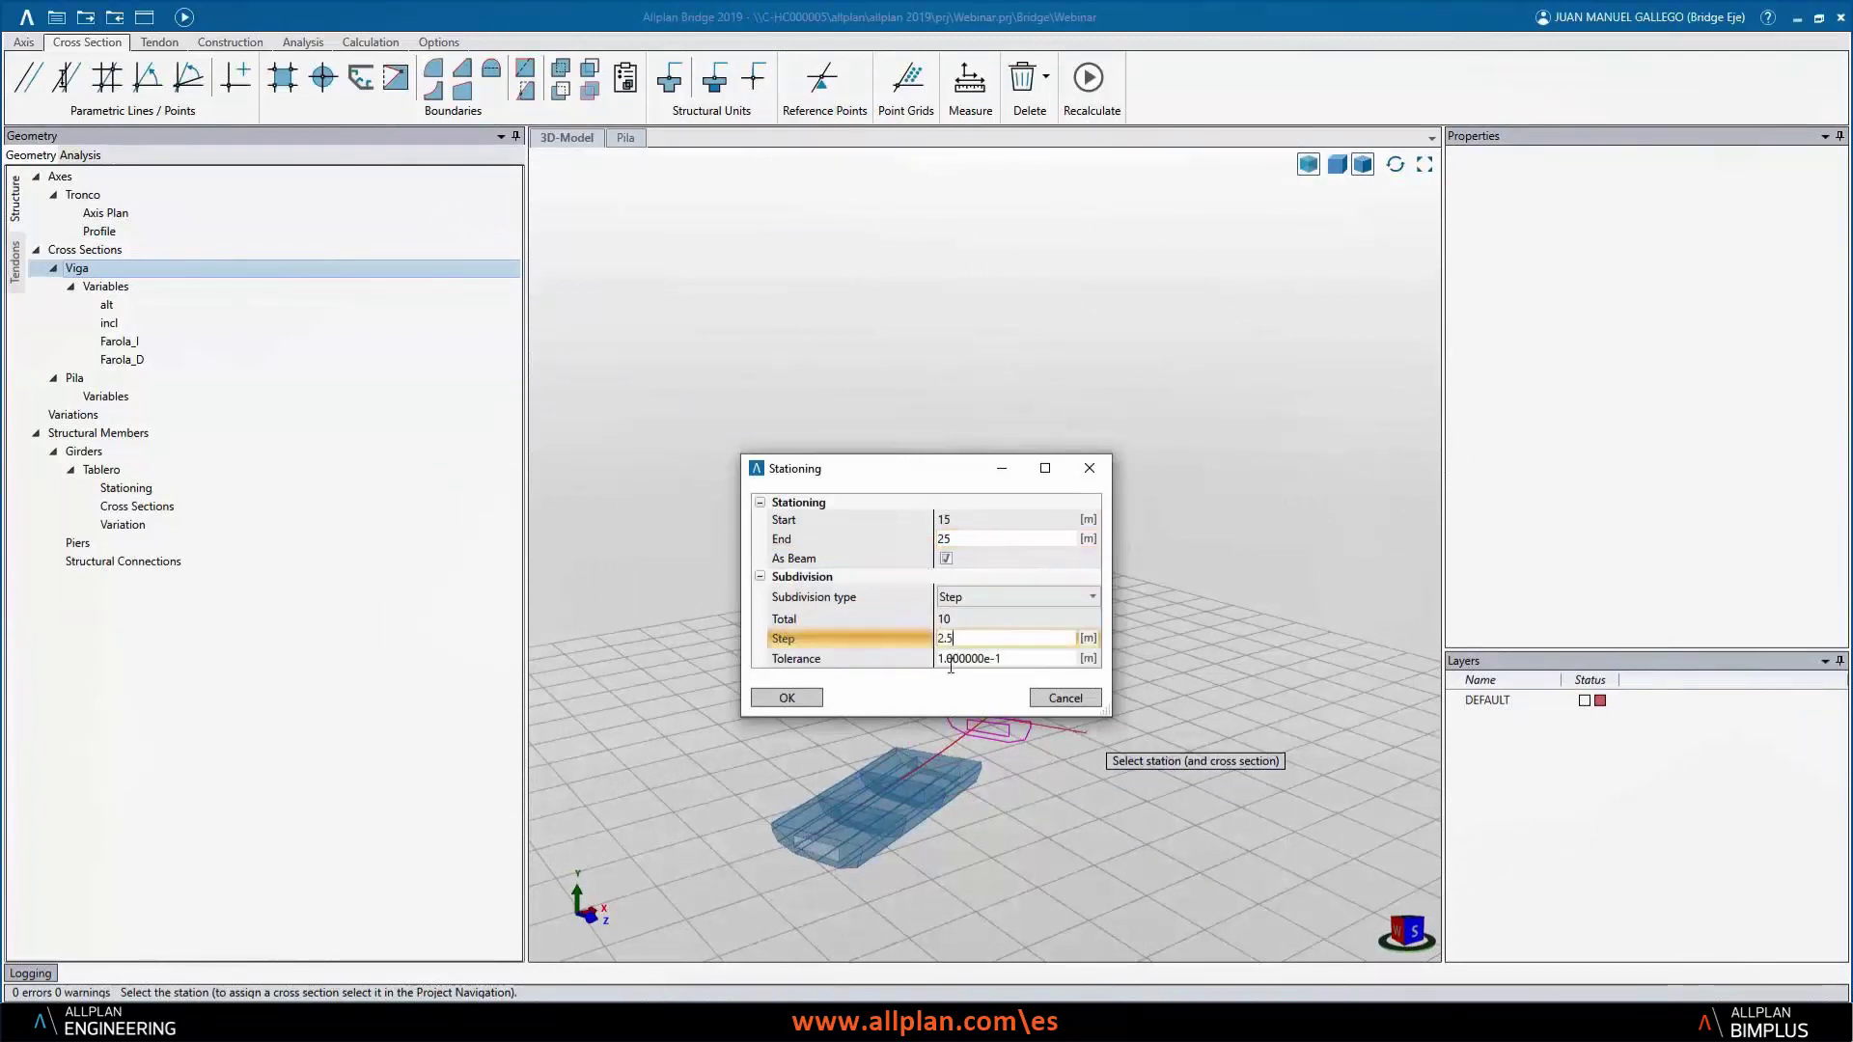
key("Tab")
left_click(799, 695)
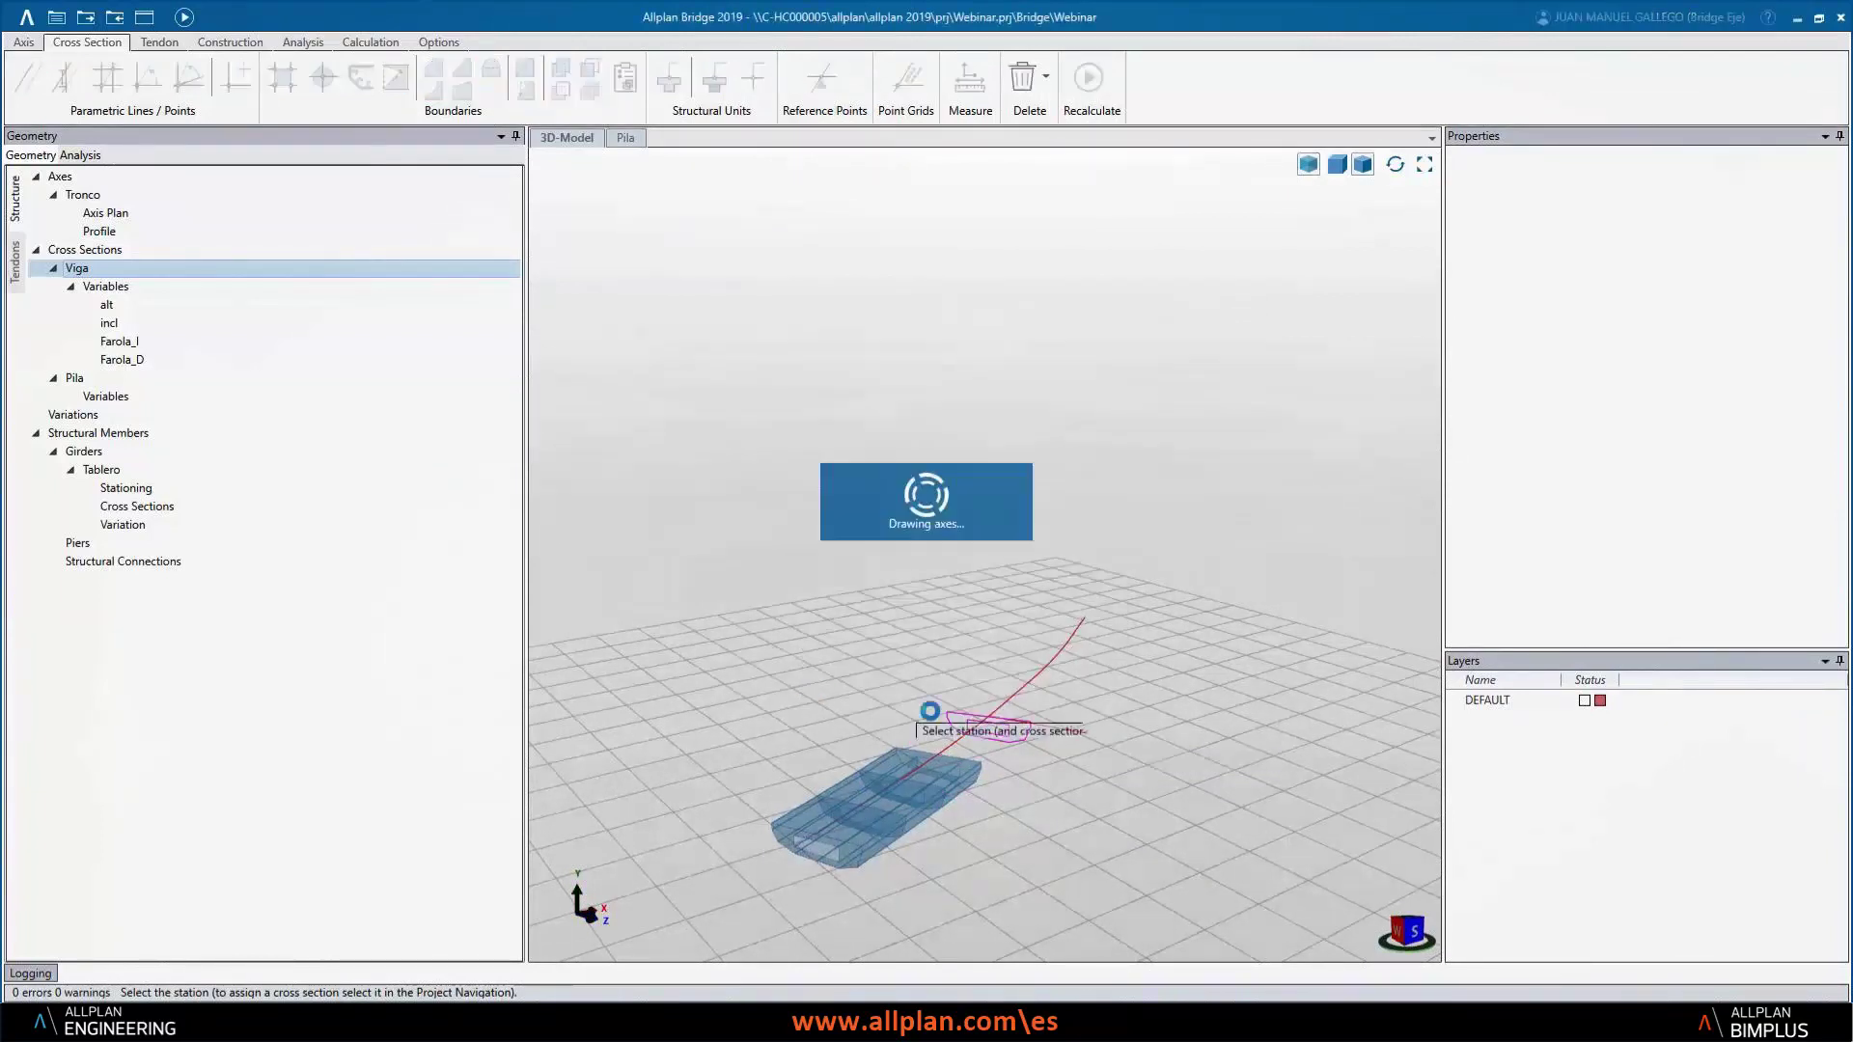
- Extend the girder with Viga sections from station 25 m to 35 m and on to 45 m
left_click(1084, 691)
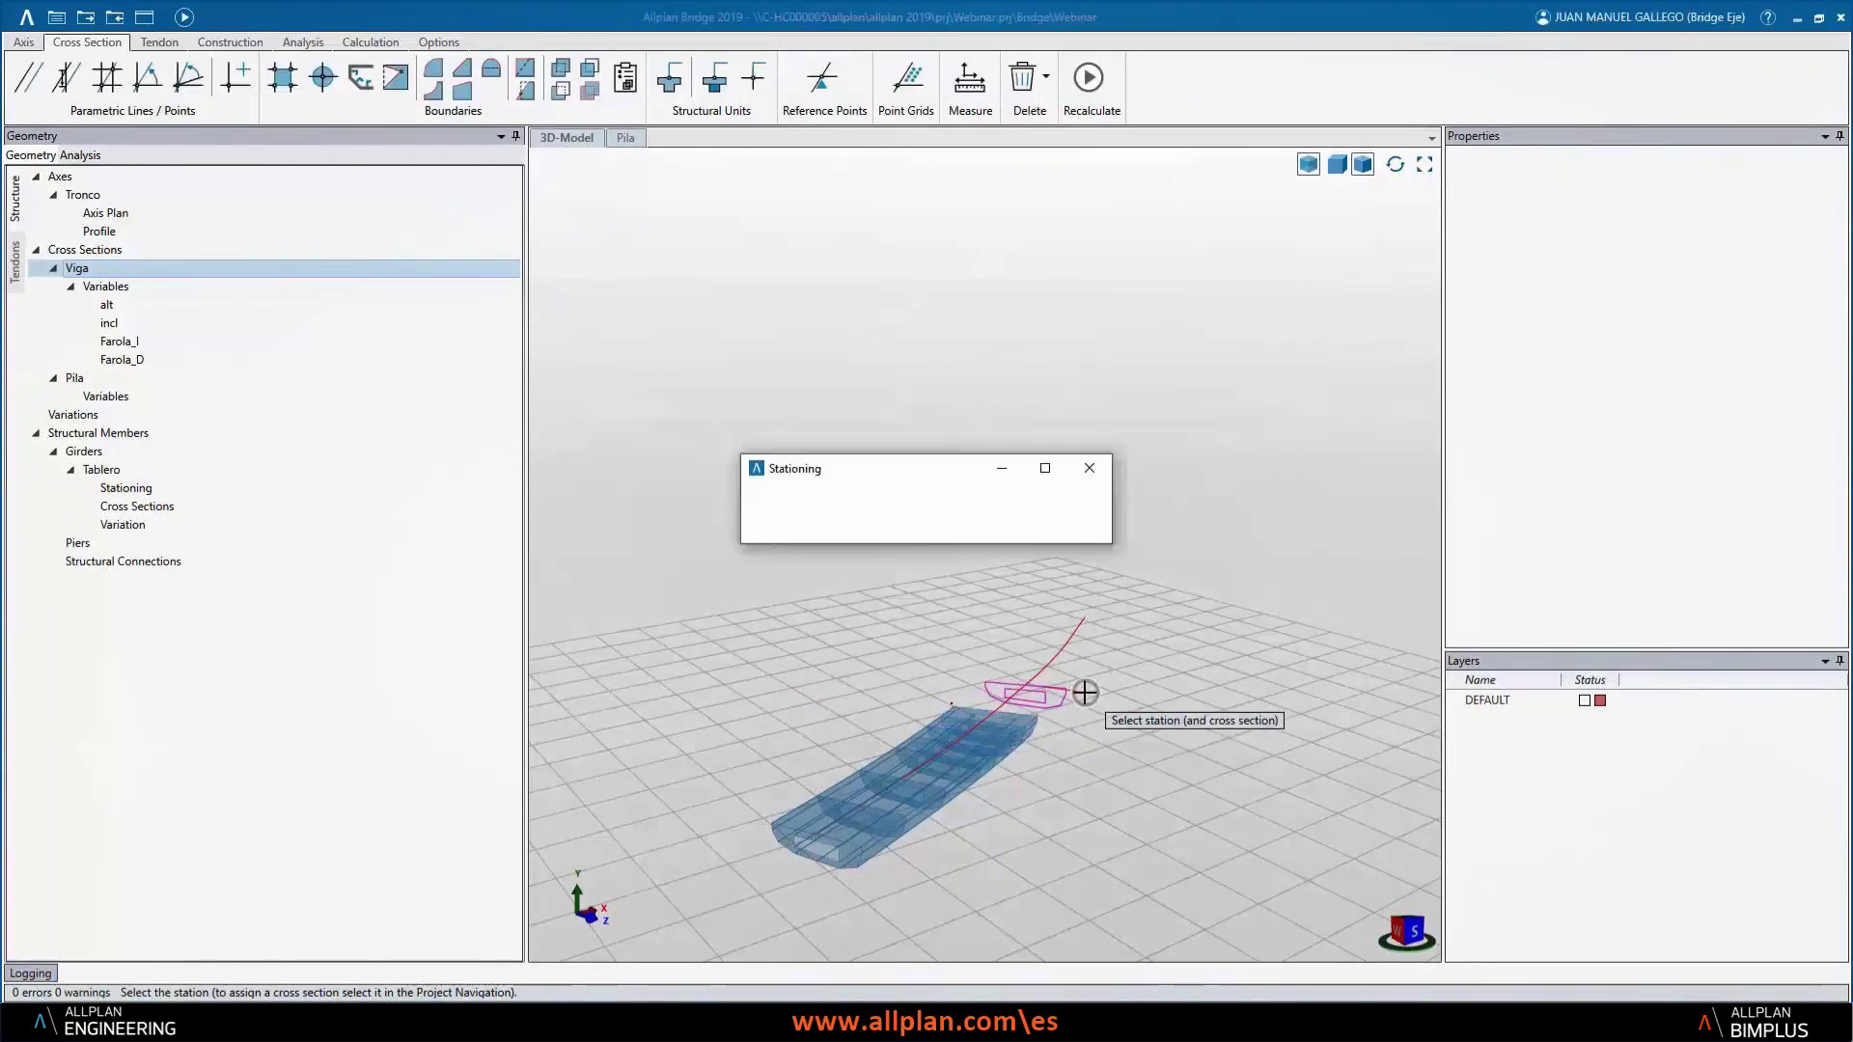
left_click(816, 696)
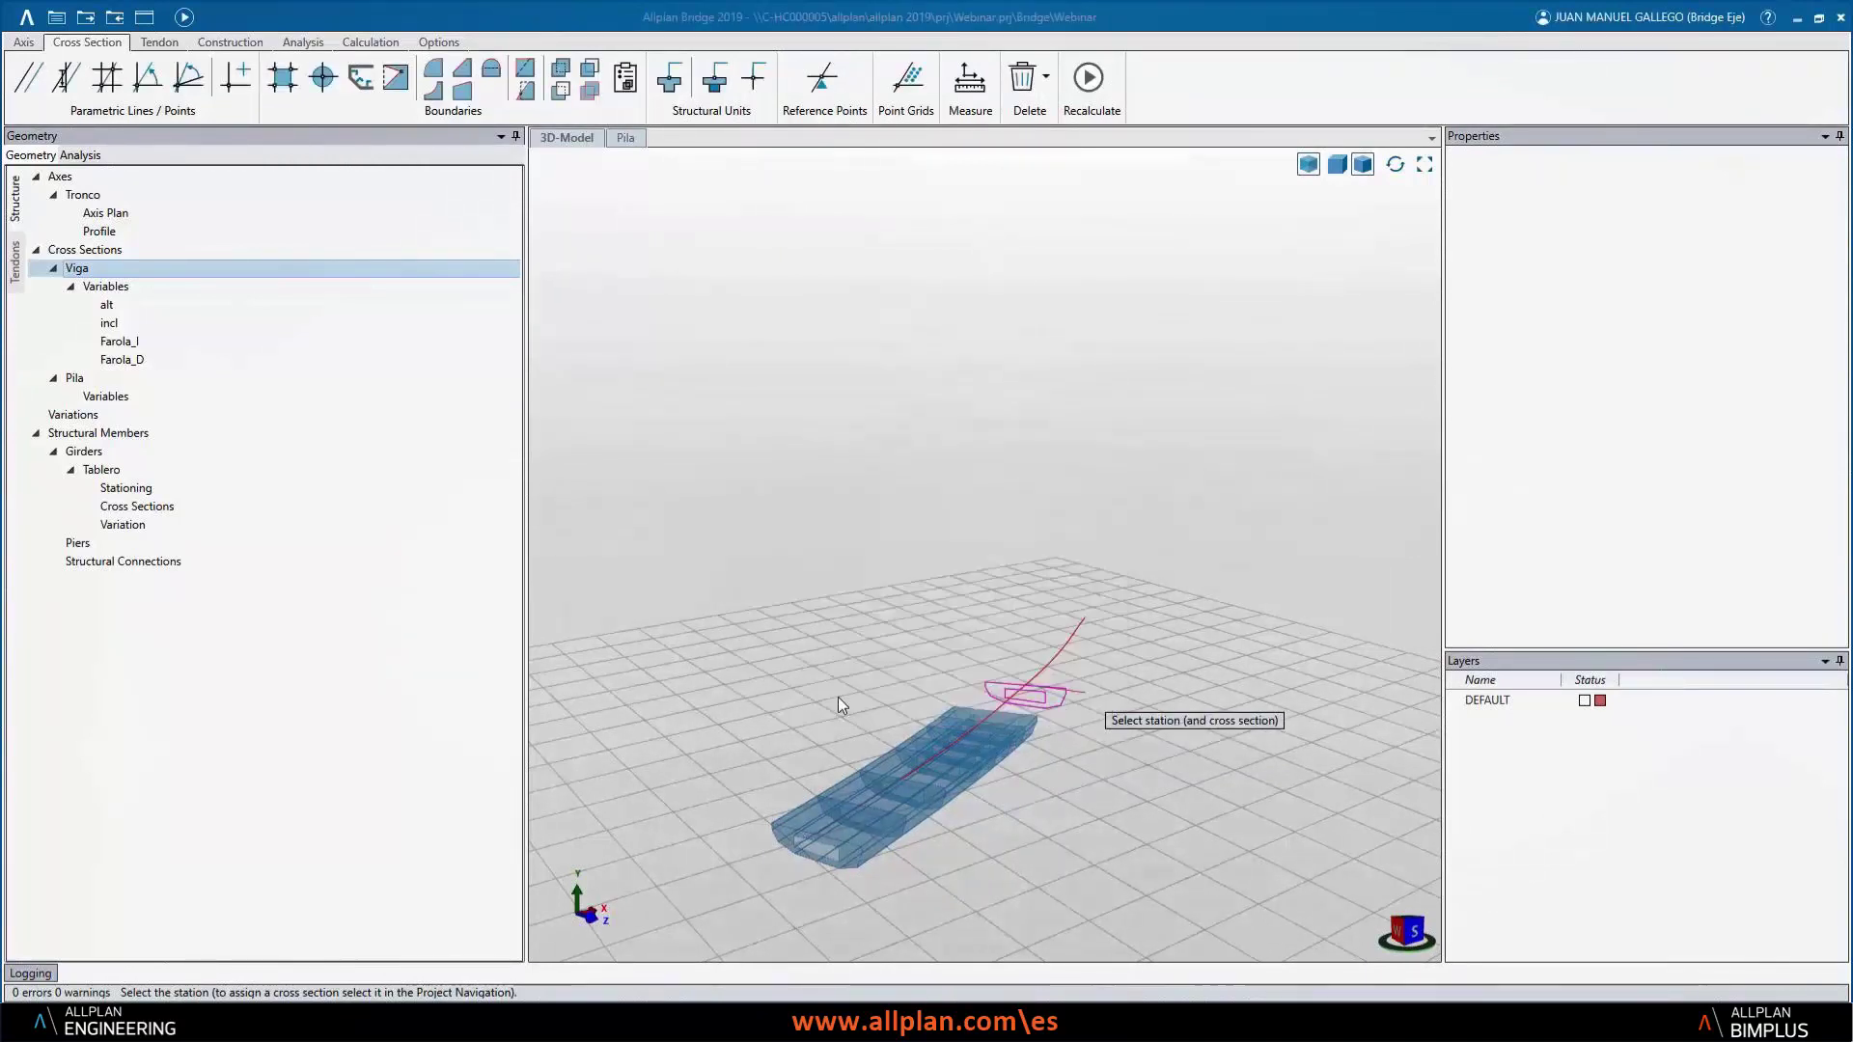
left_click(1195, 662)
type("45")
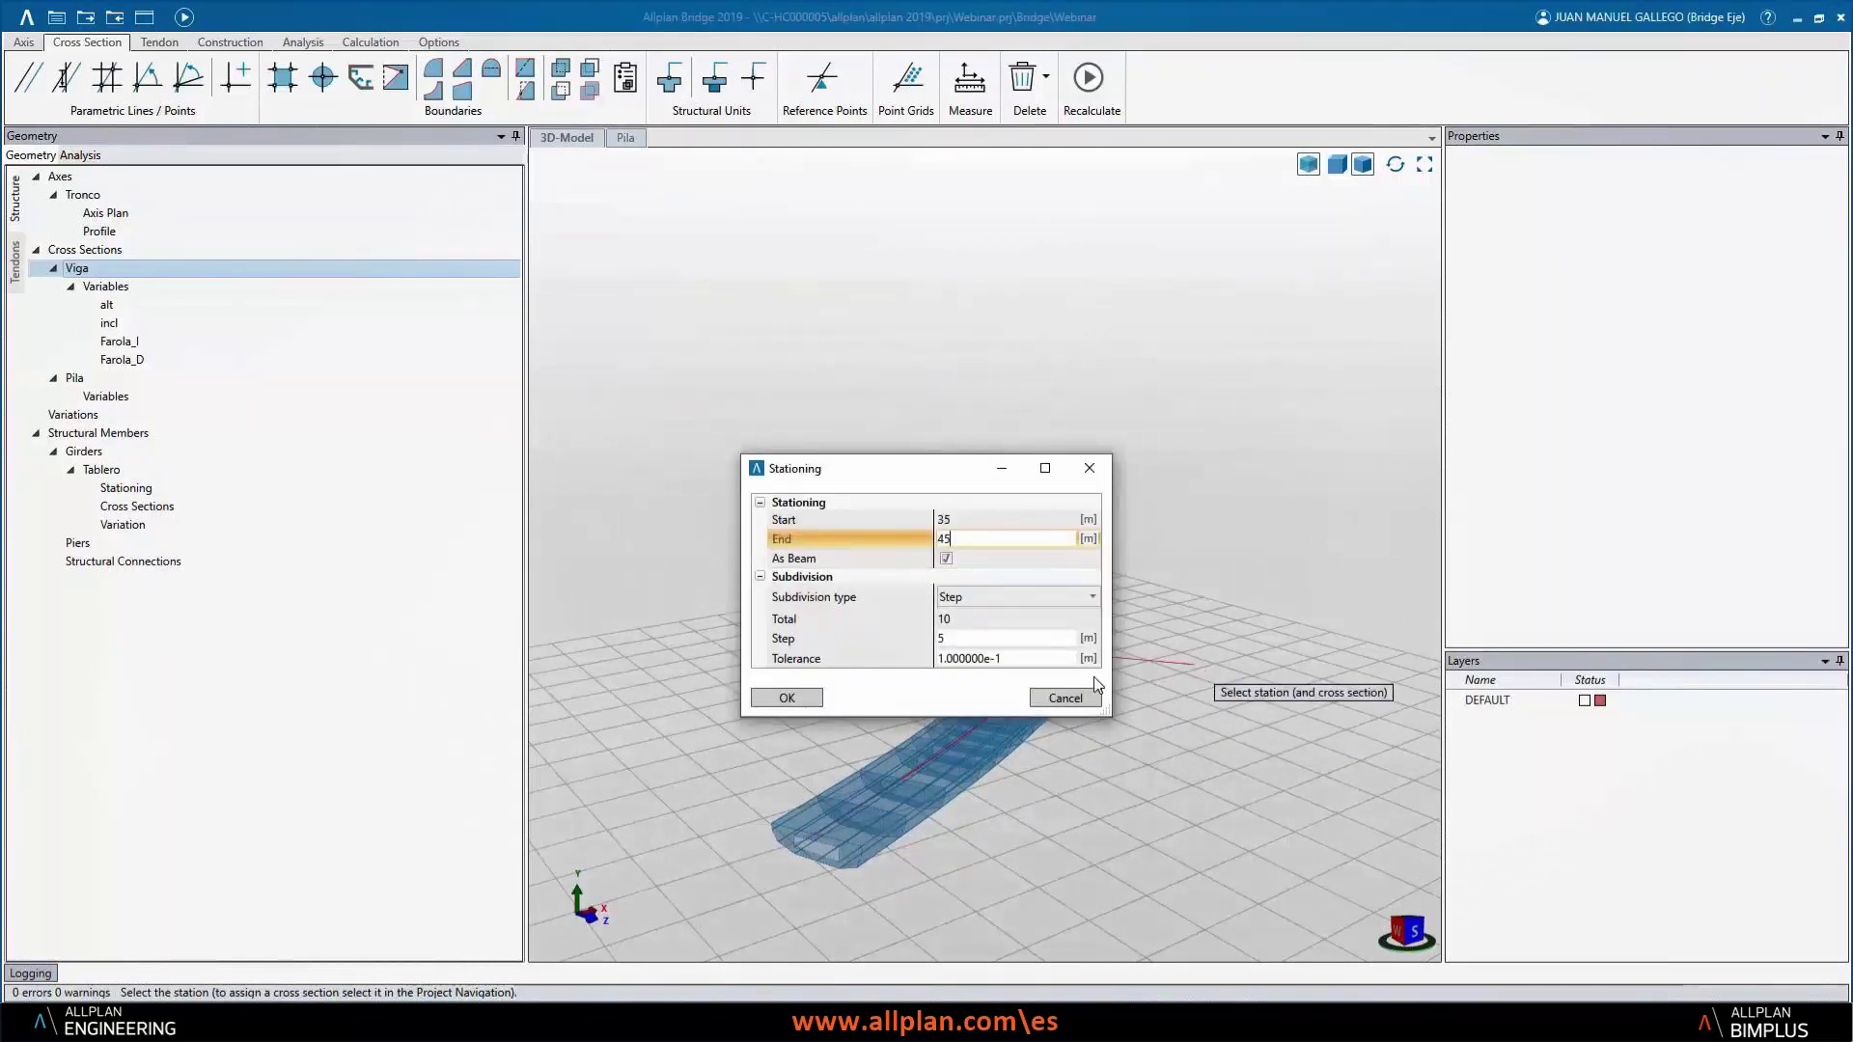
left_click(986, 641)
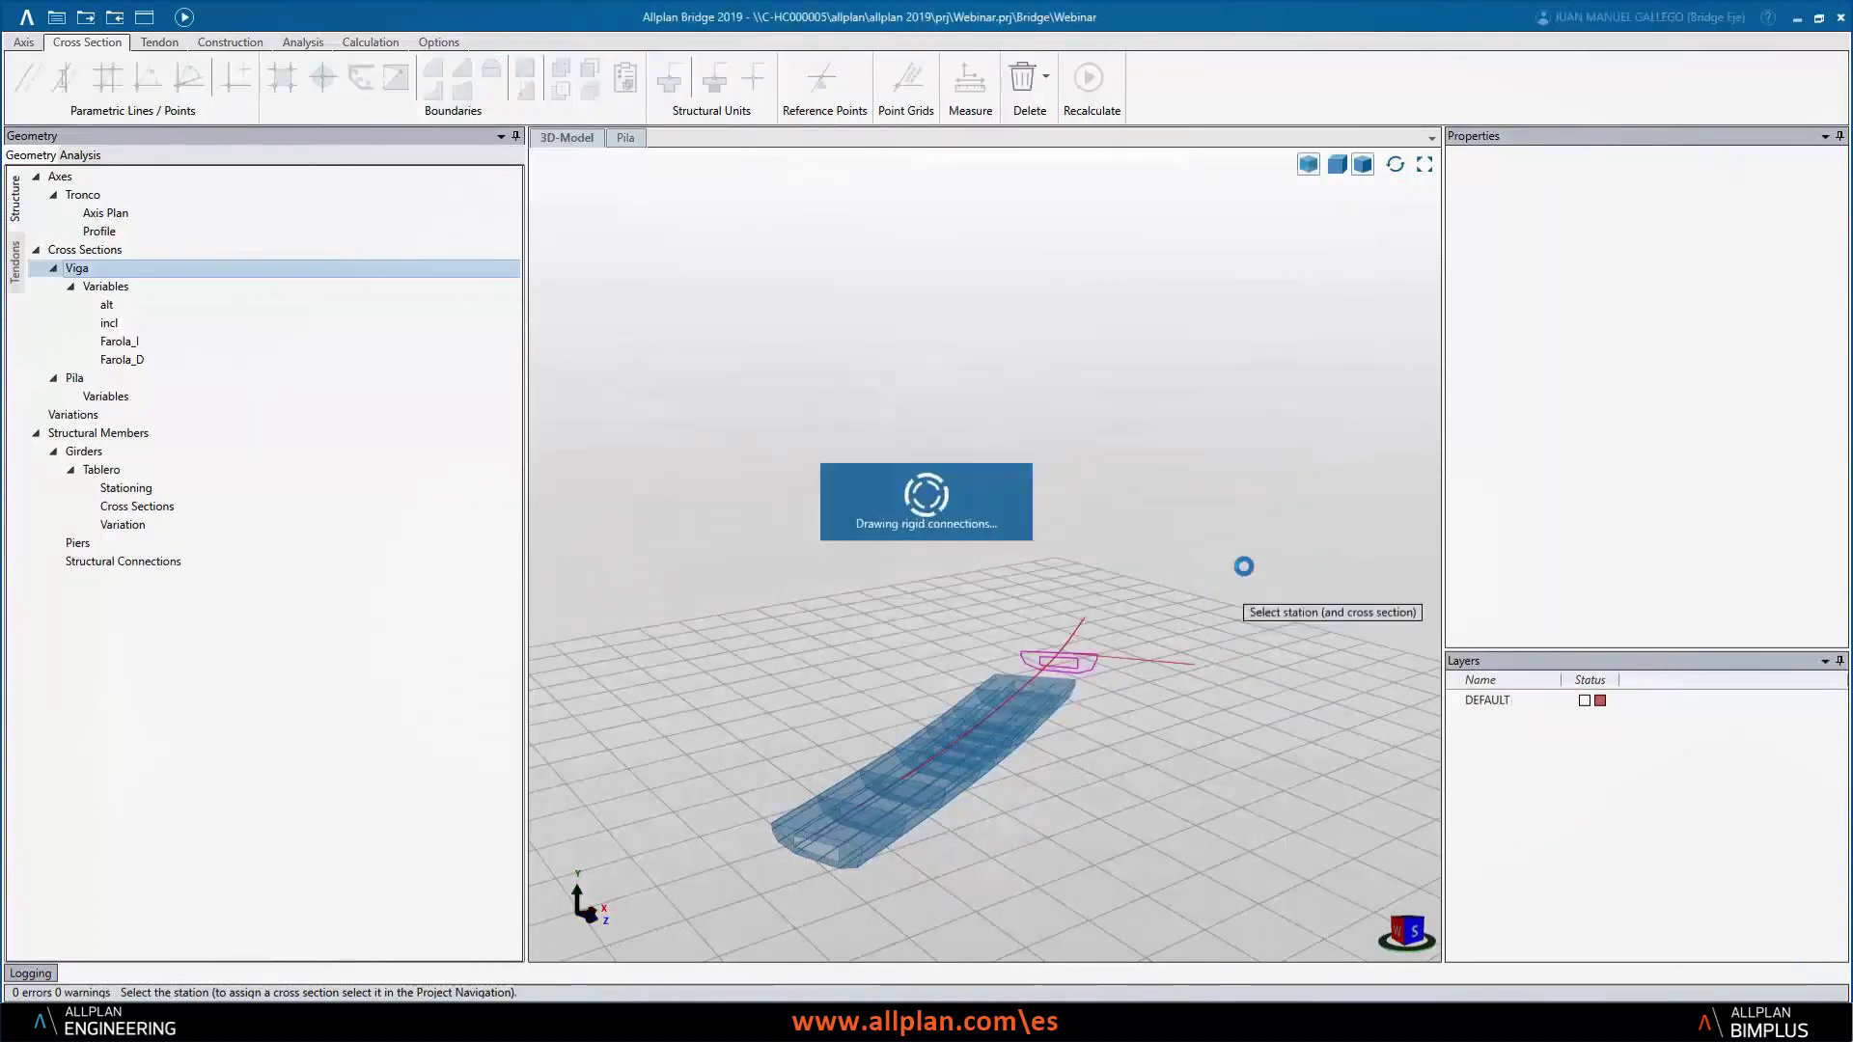
- Extend the girder from station 45 m to its end at 60 m in 5 m steps and finish the stationing
left_click(1261, 538)
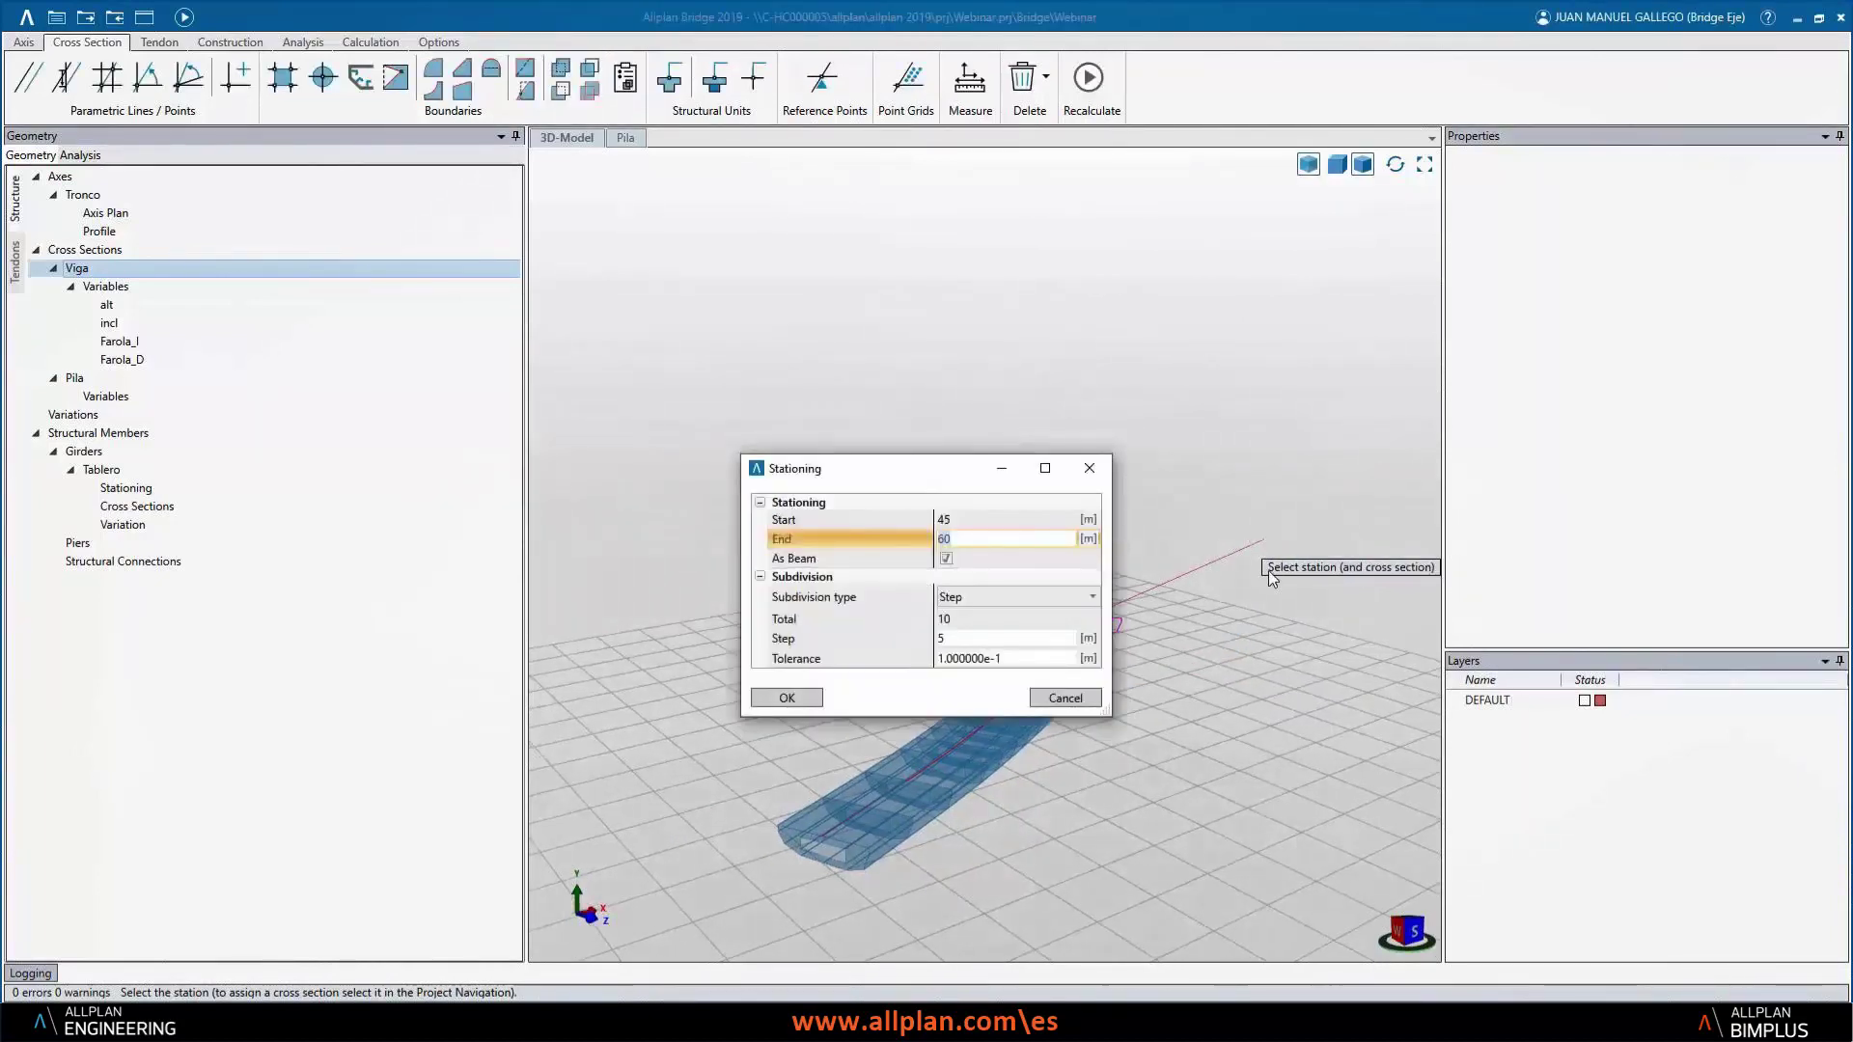
left_click(816, 698)
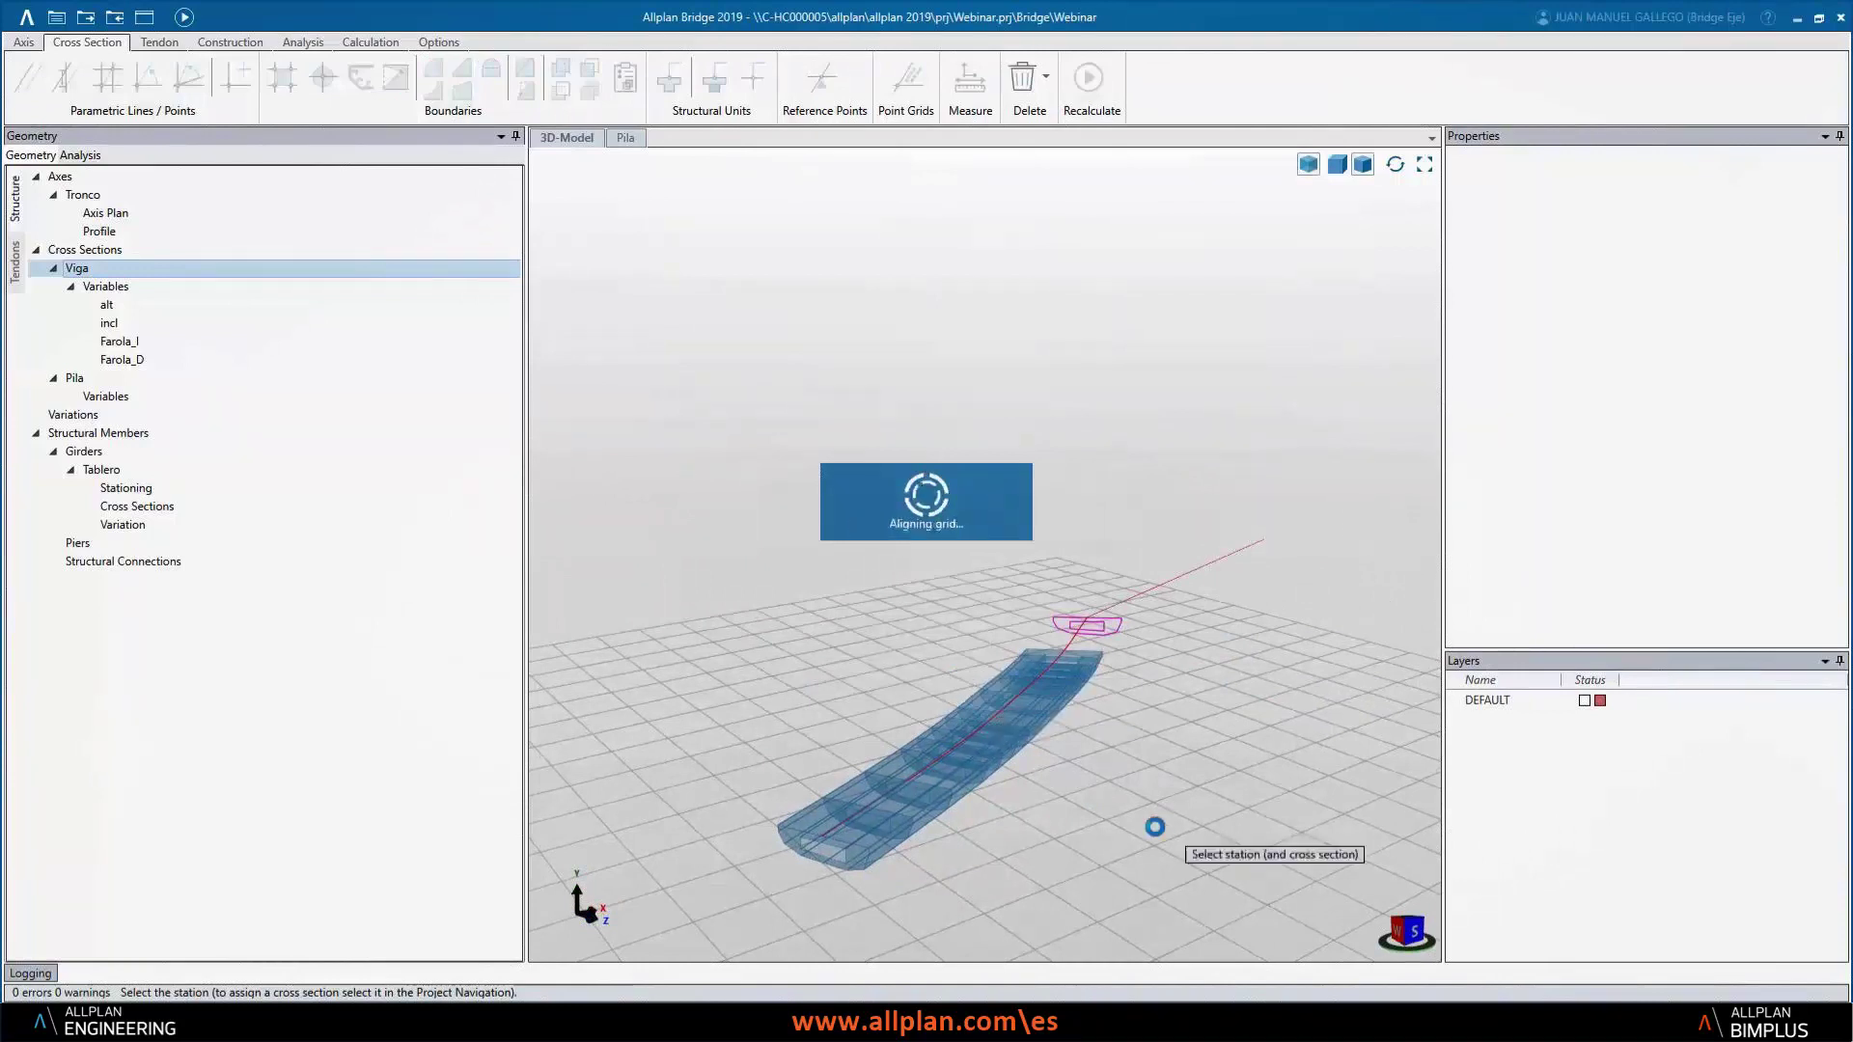
key("Escape")
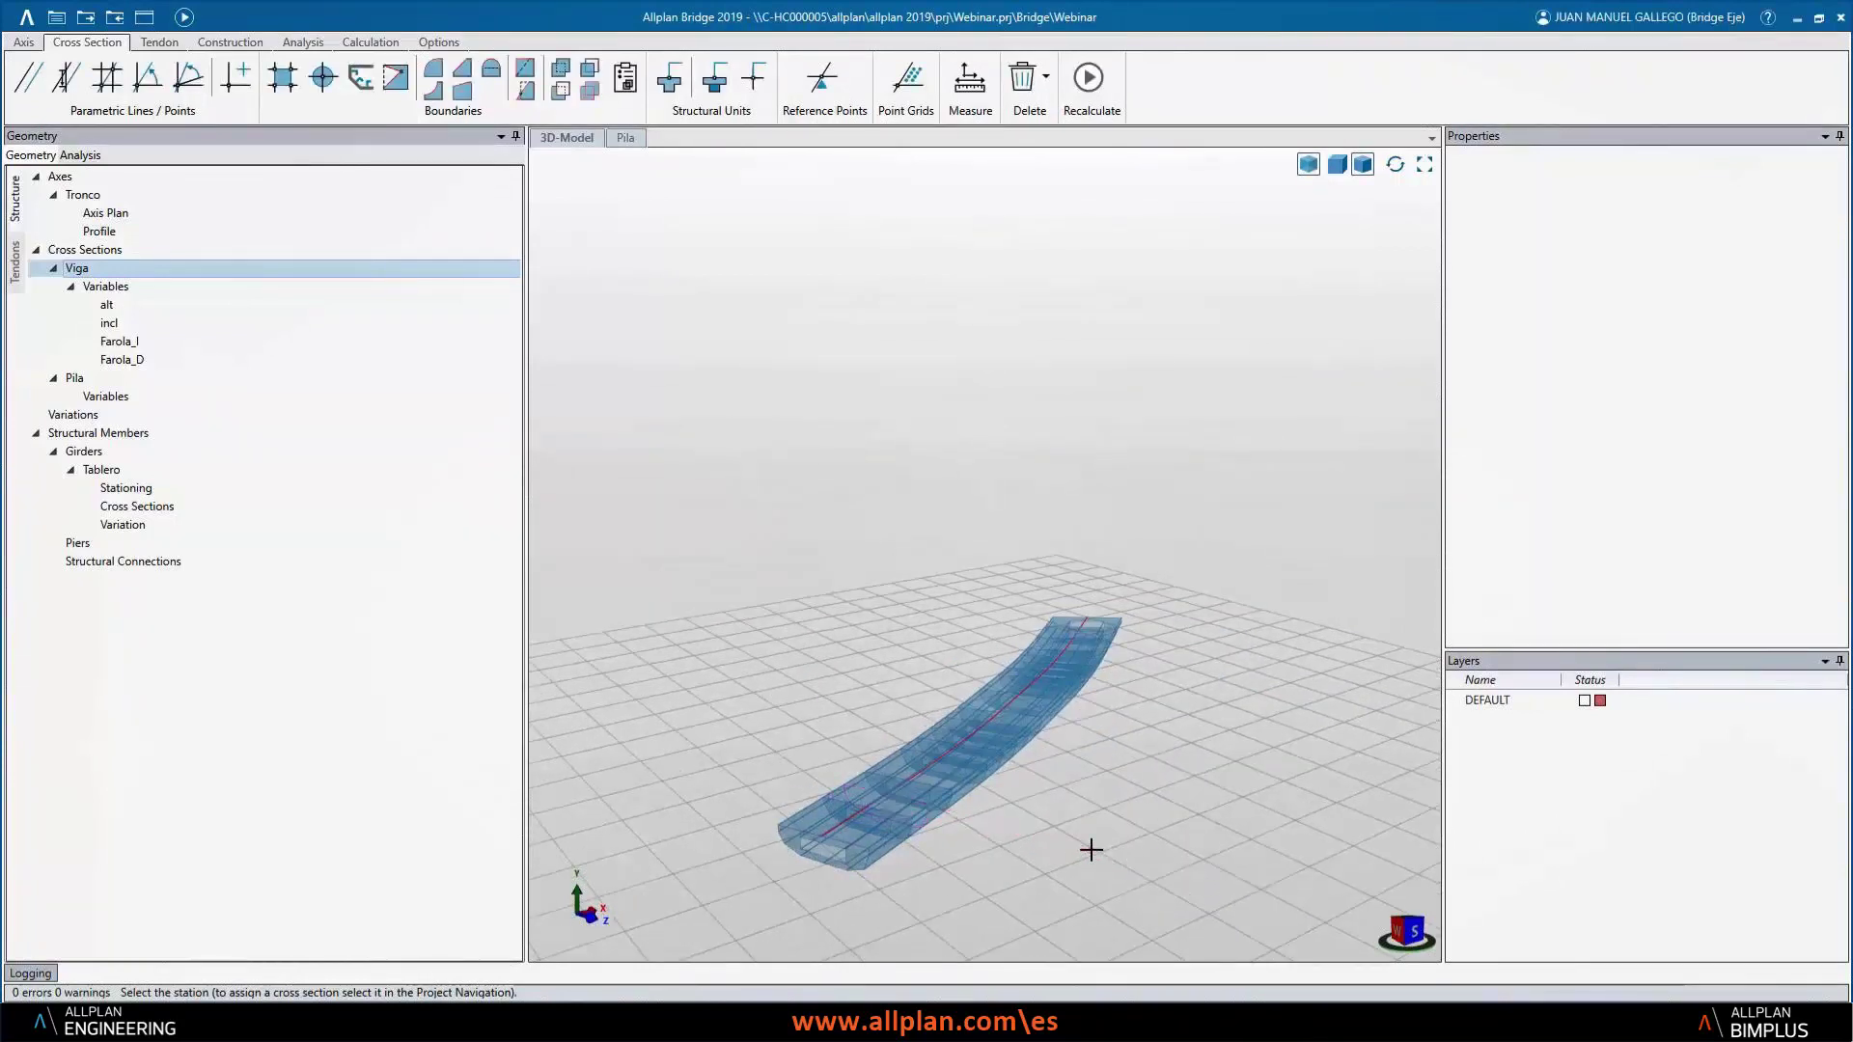
- Create a new pier named Pila 1
middle_click_drag(1115, 848, 1113, 802)
scroll(989, 585, "up", 2)
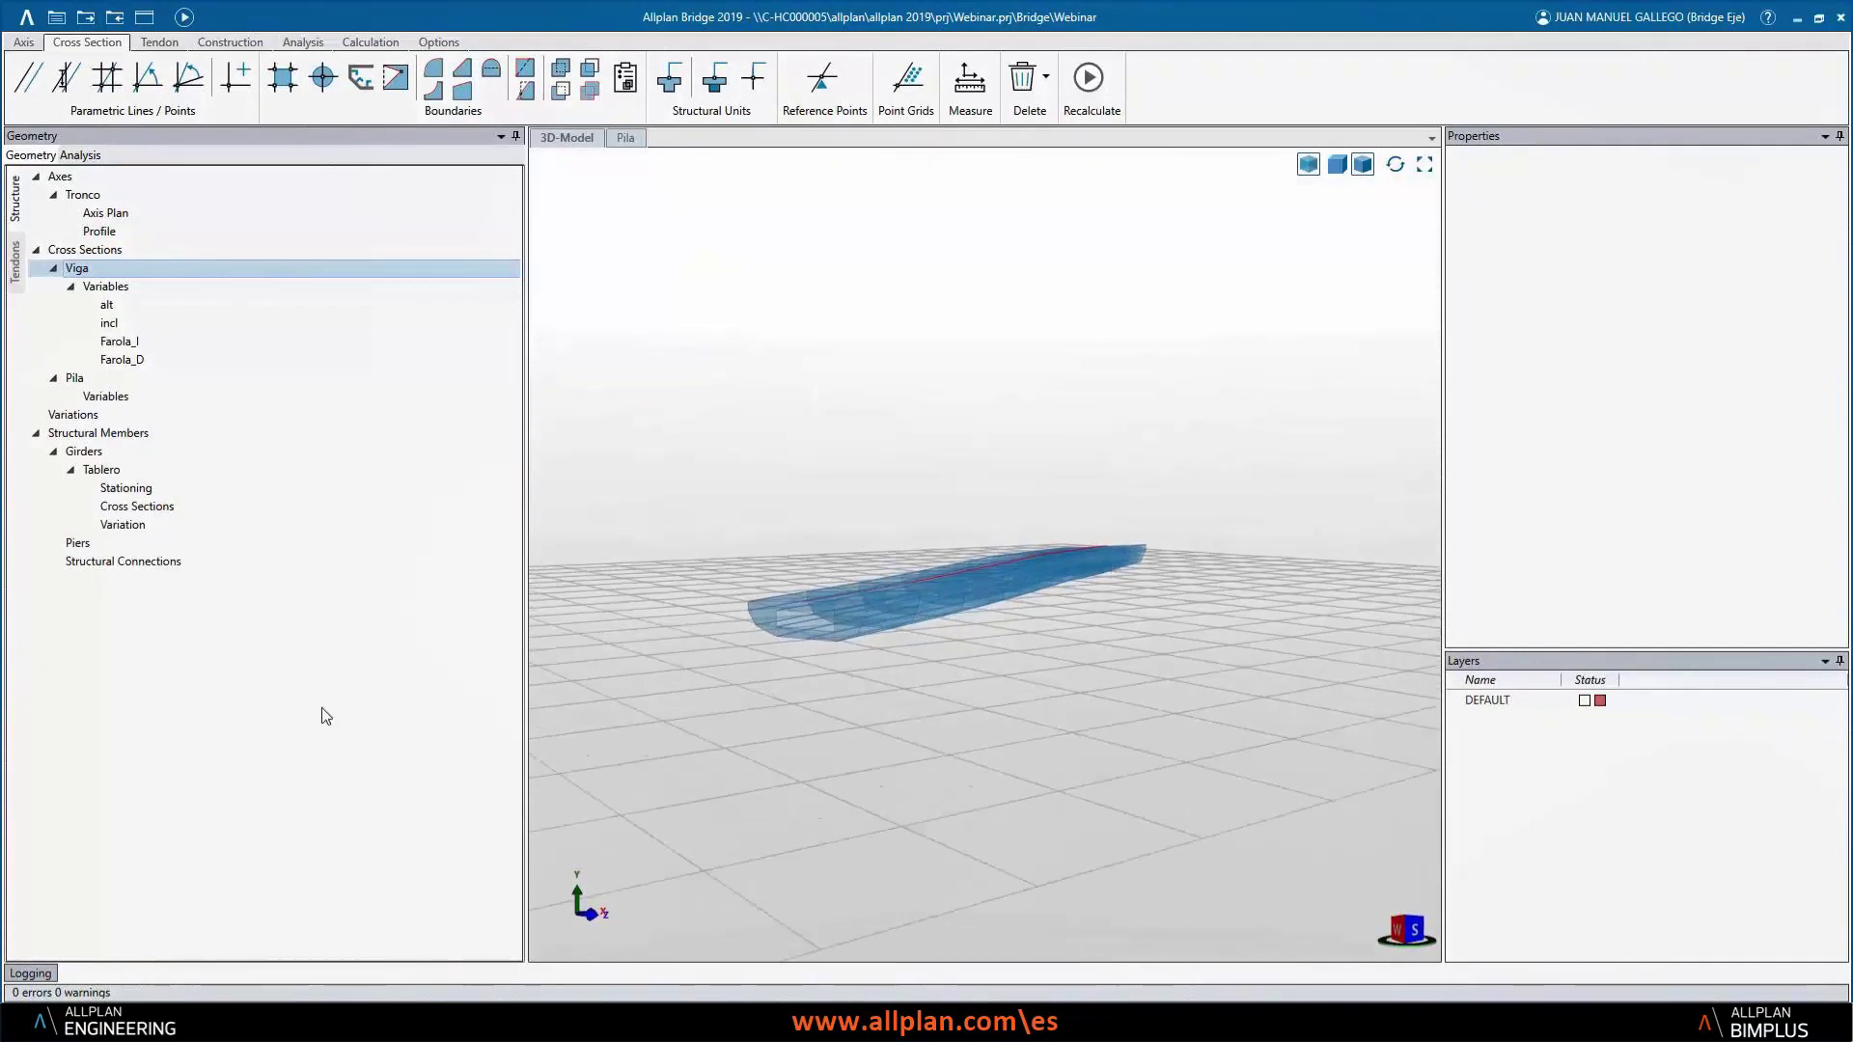
right_click(83, 543)
left_click(135, 557)
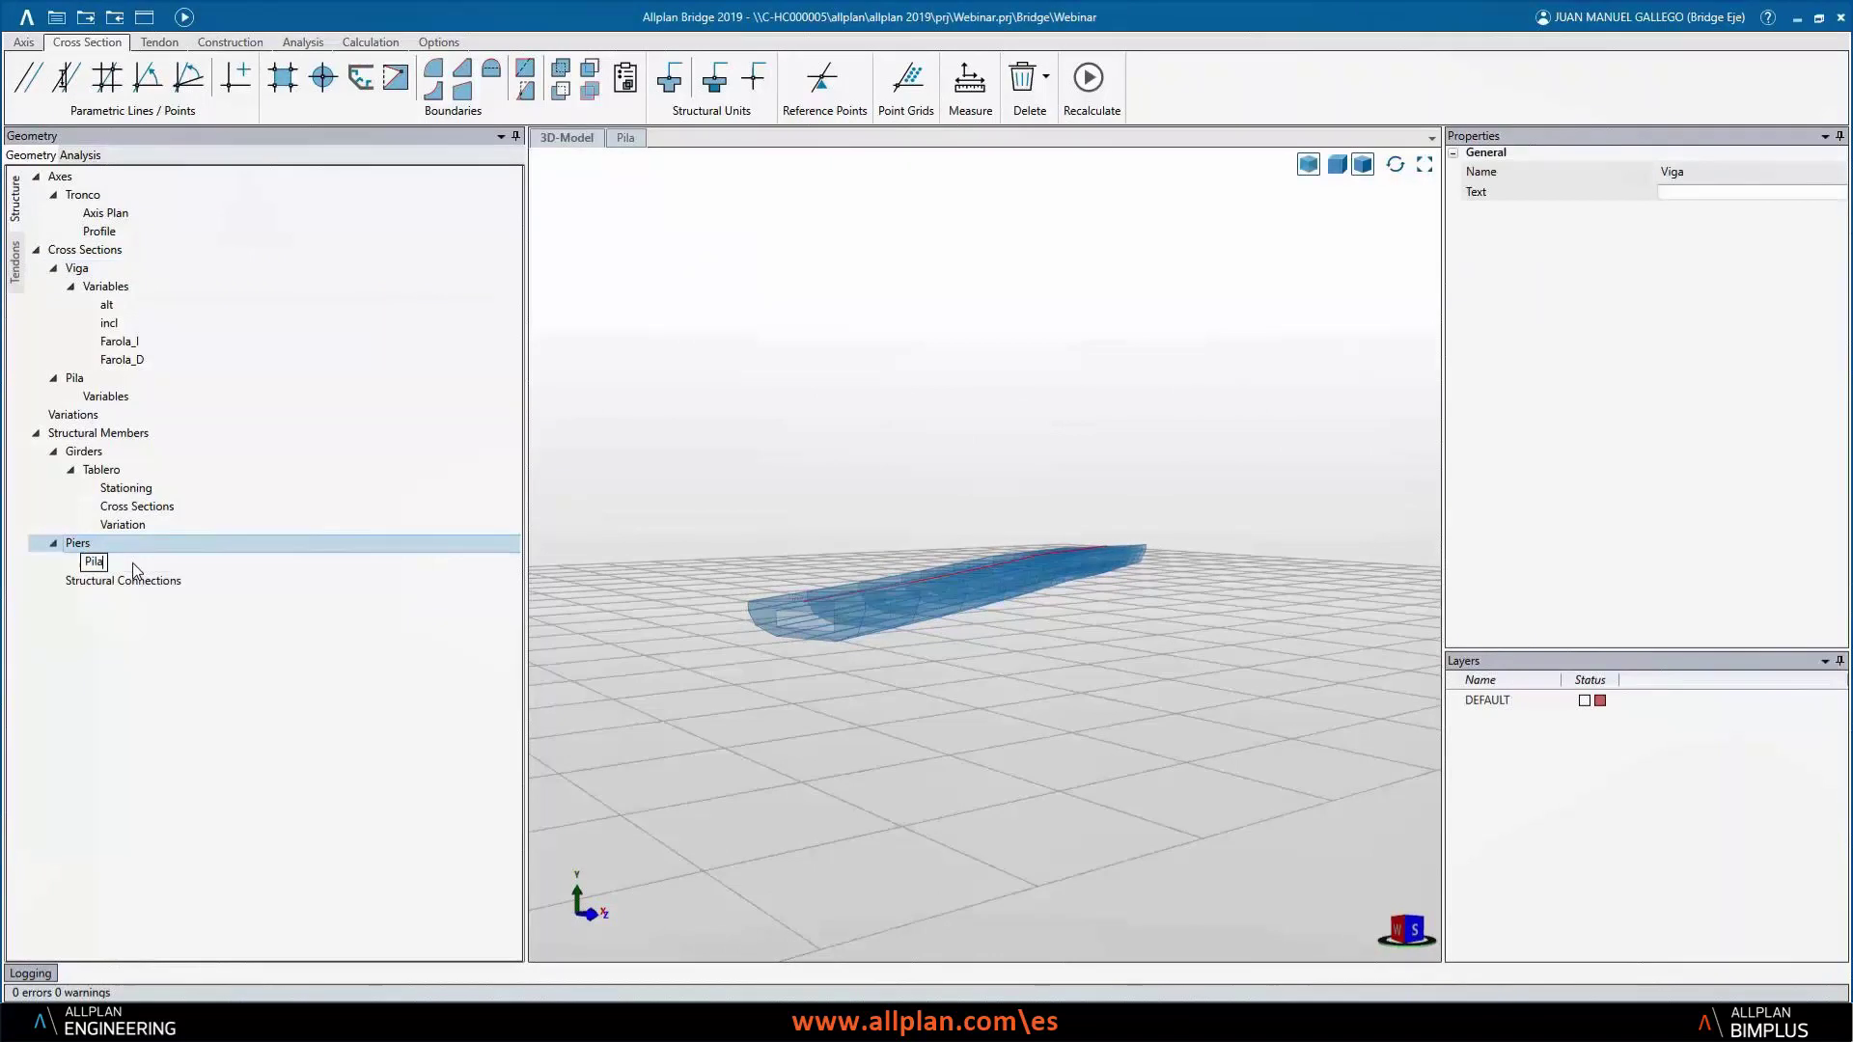
key("Return")
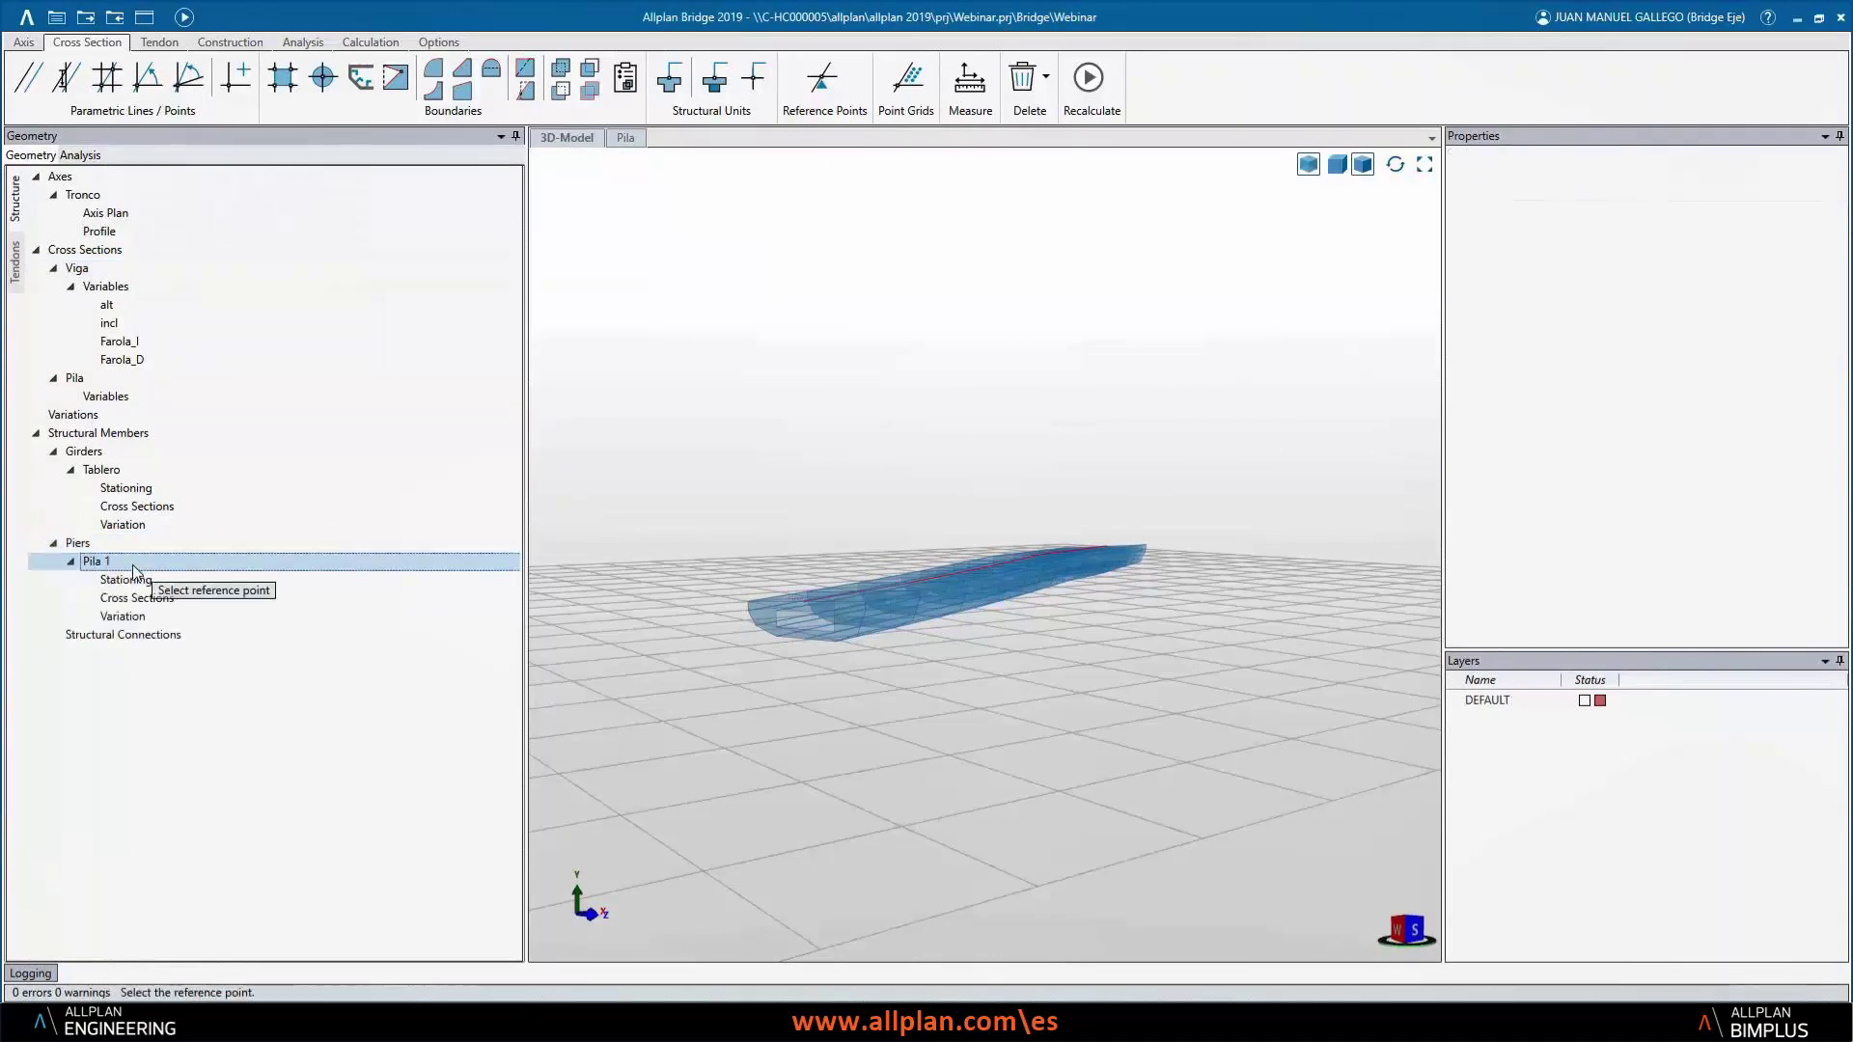
- Place the pier's reference point on the underside of the girder's cross section at station 20 m
middle_click_drag(1013, 644, 922, 763)
scroll(1049, 526, "up", 6)
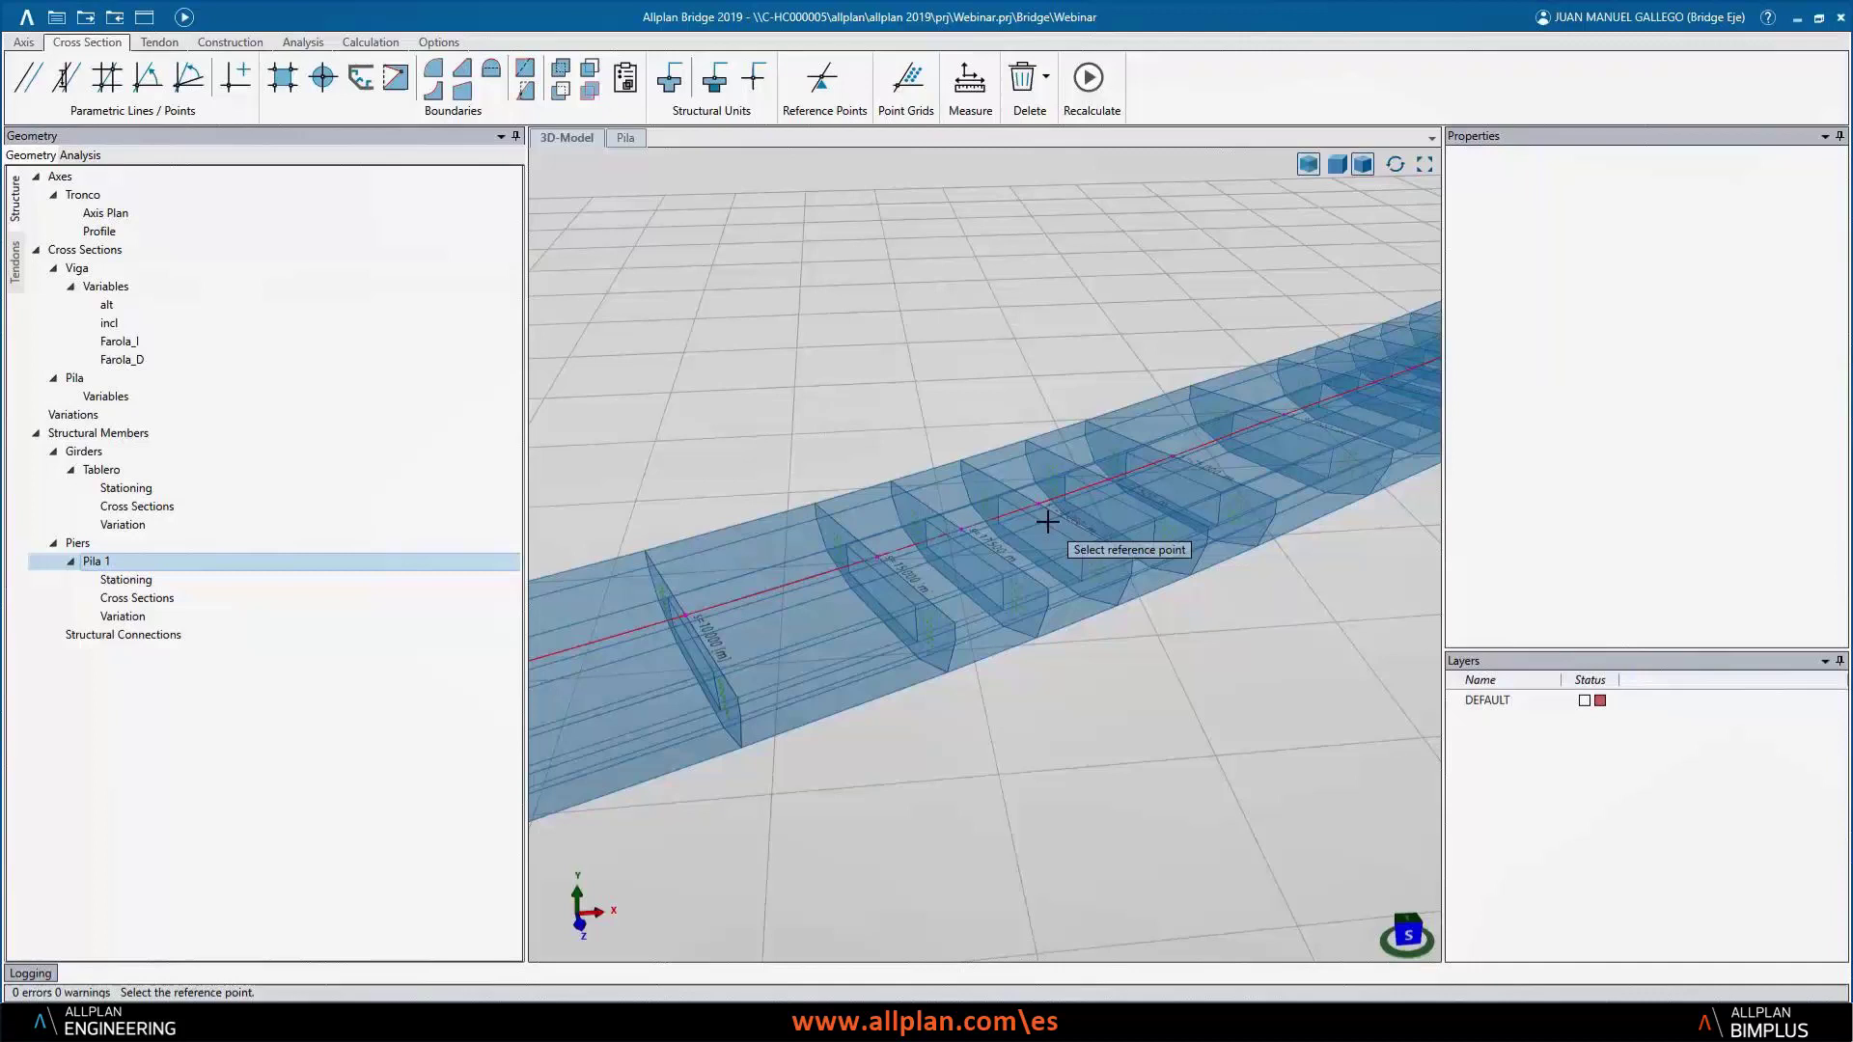
scroll(1047, 521, "up", 1)
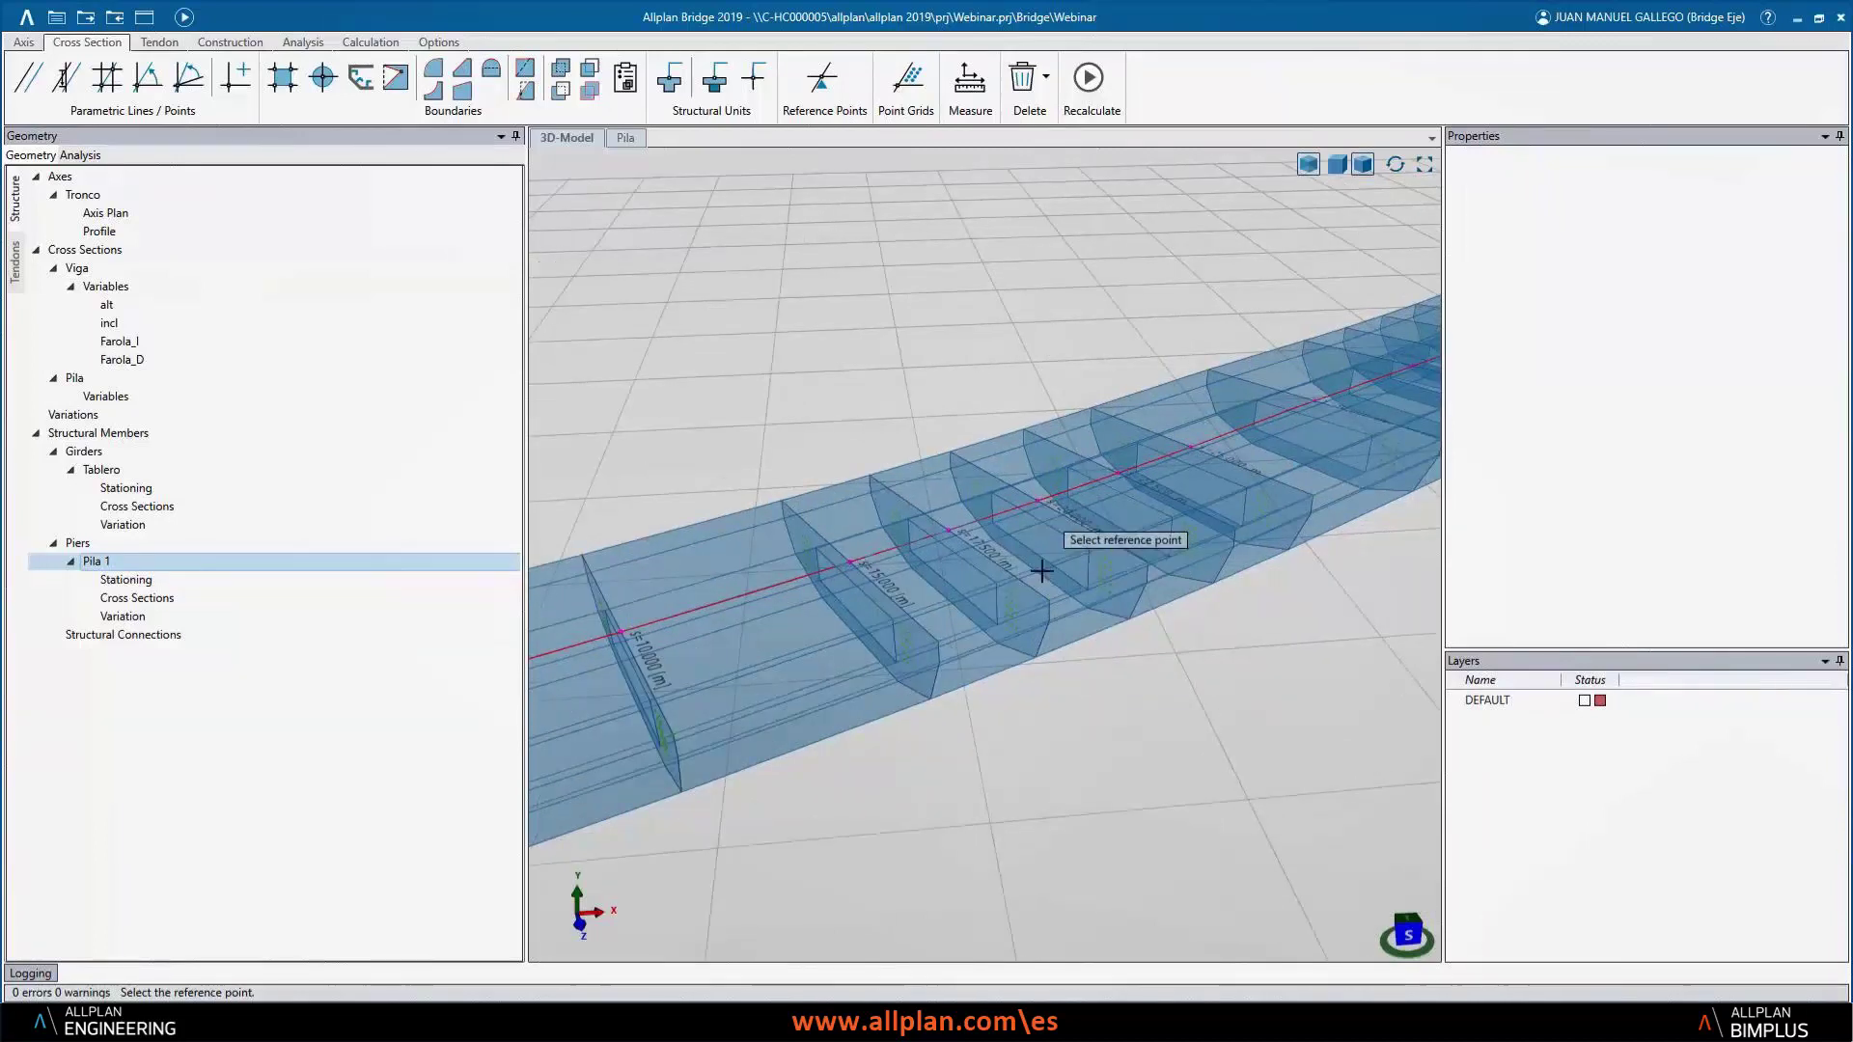
scroll(1063, 535, "up", 3)
scroll(1060, 618, "up", 1)
middle_click_drag(1110, 675, 1034, 677)
left_click(1127, 529)
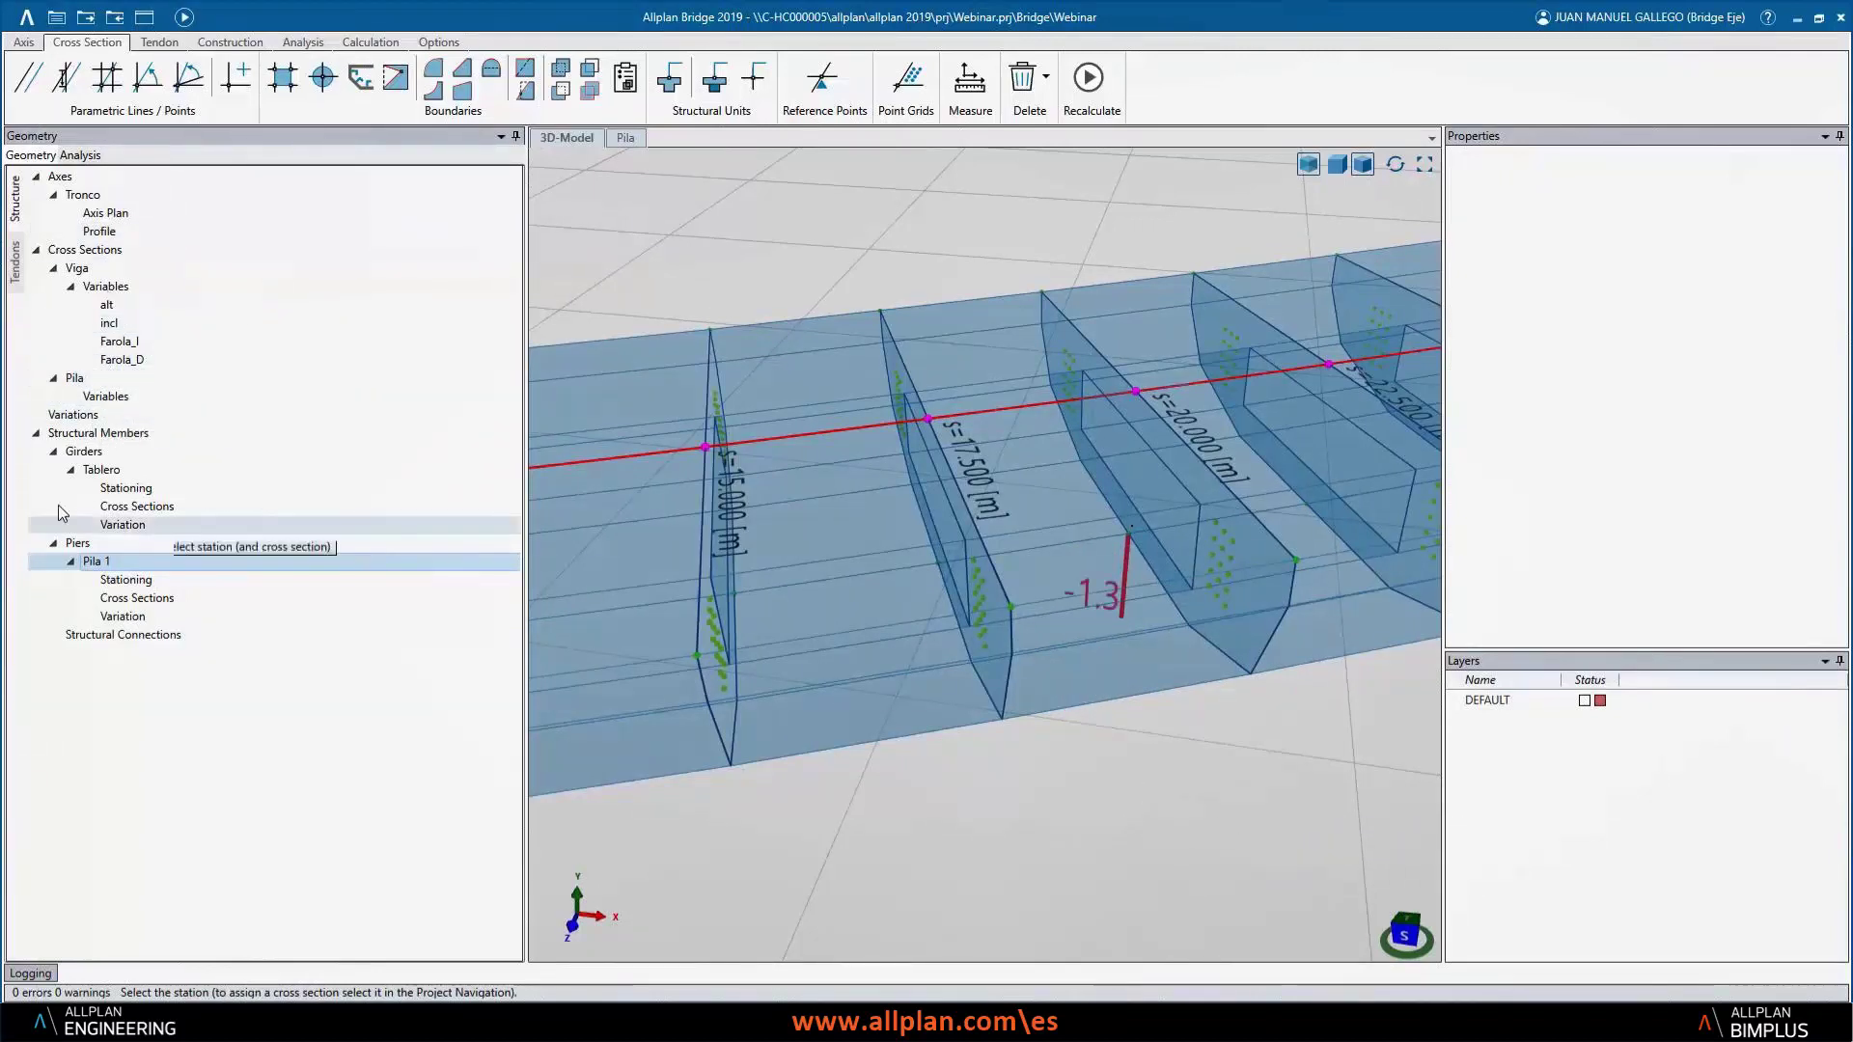
- Assign the Pila cross section to the pier and set its first station to -20 m
left_click(84, 385)
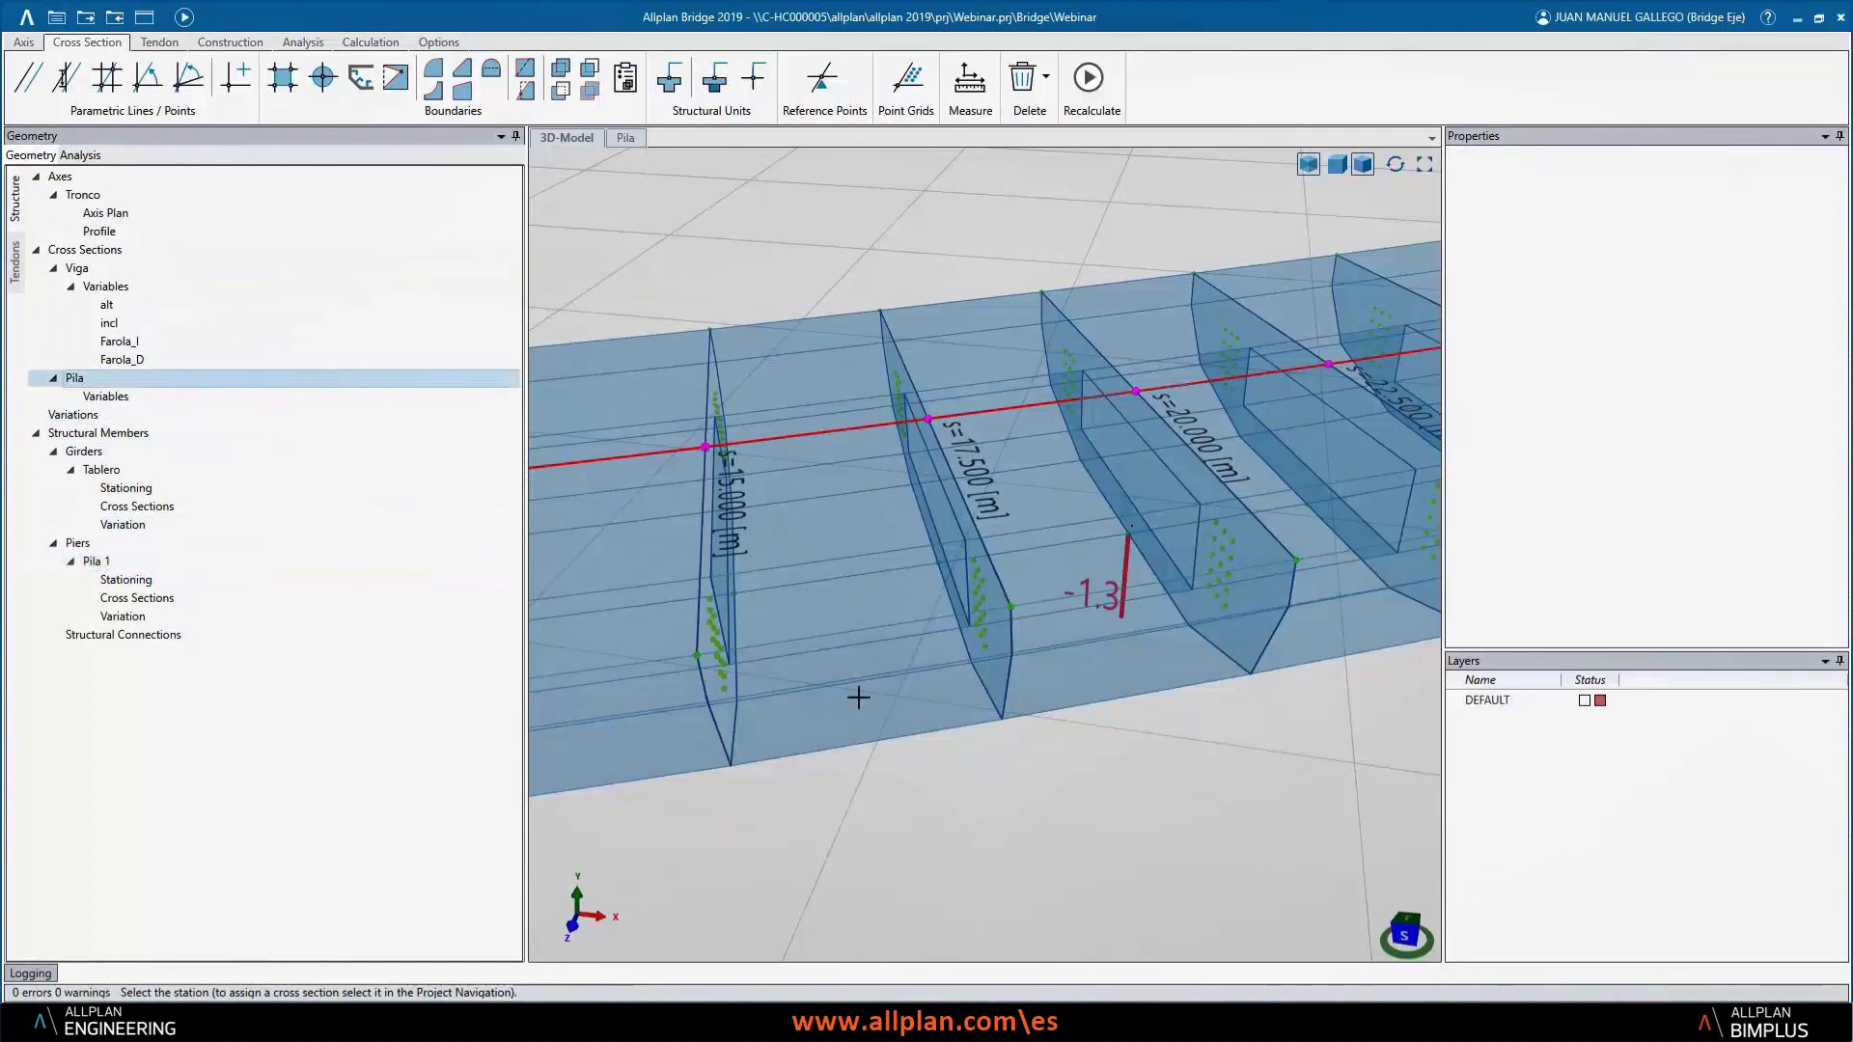
left_click(1202, 820)
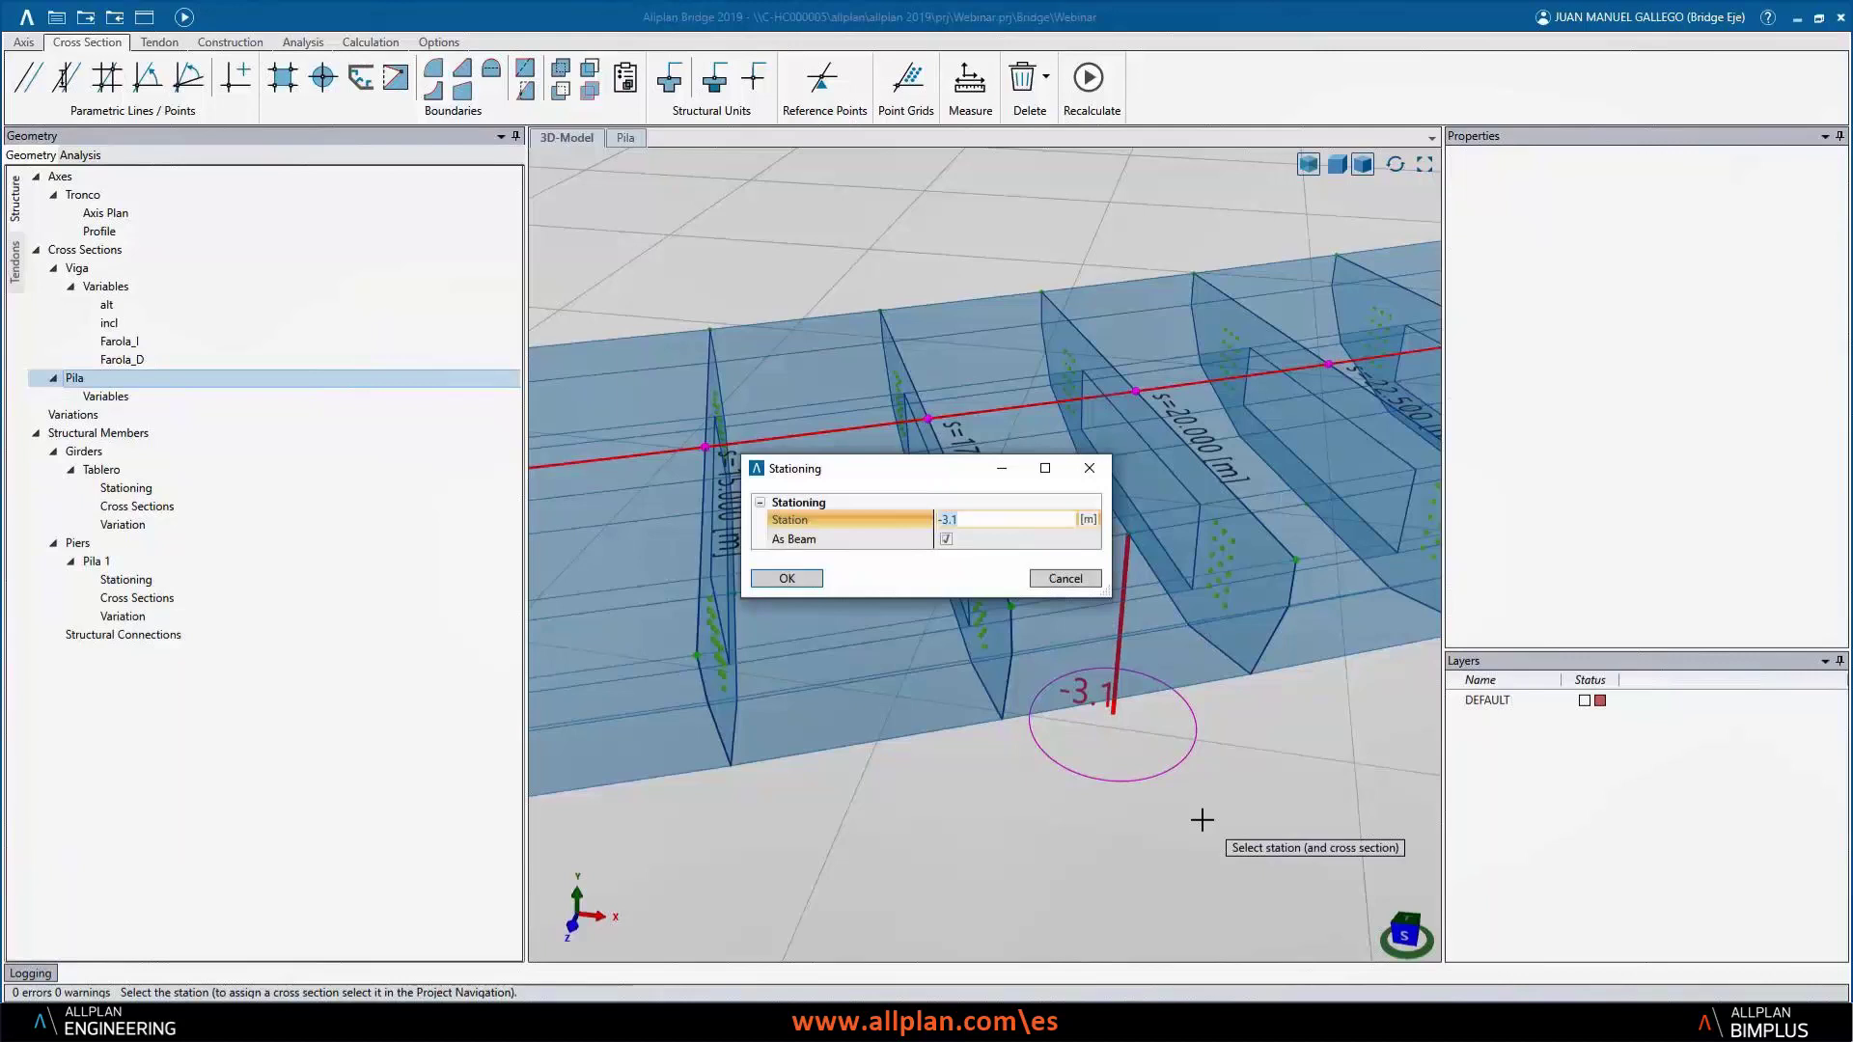
type("-")
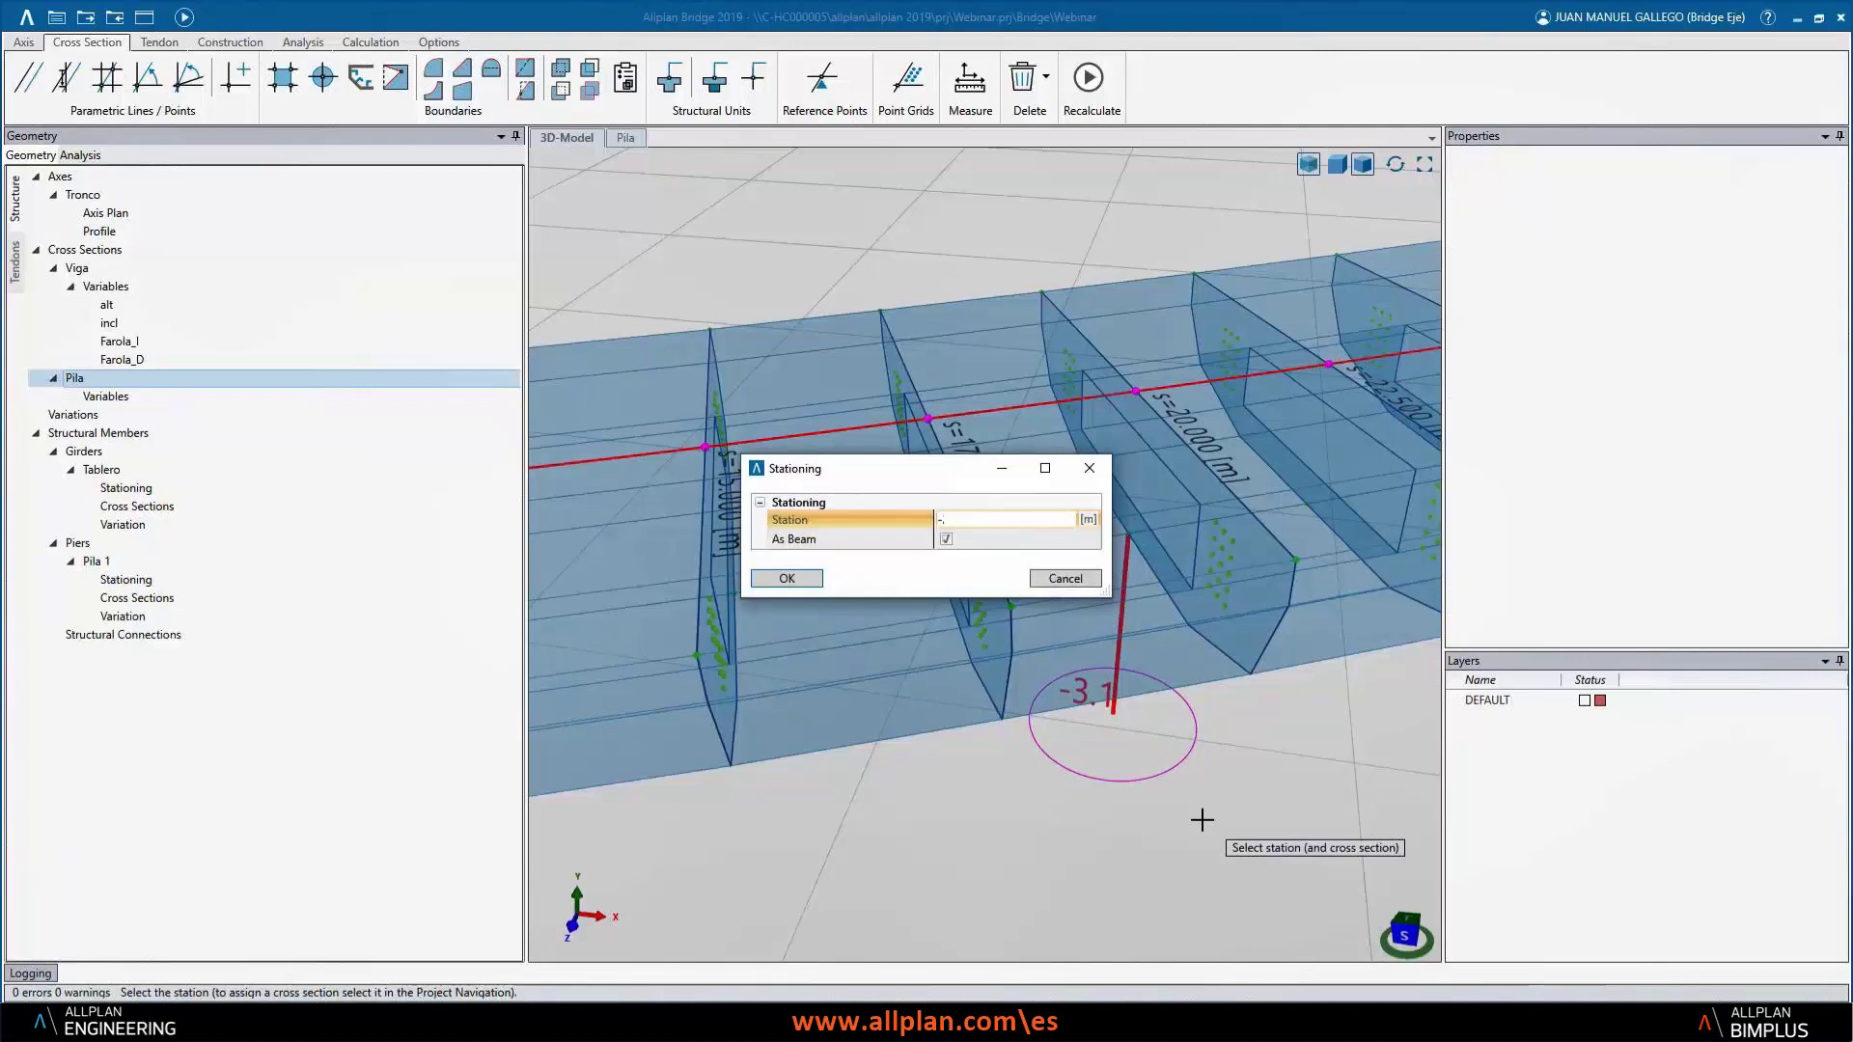
type("20")
key("Tab")
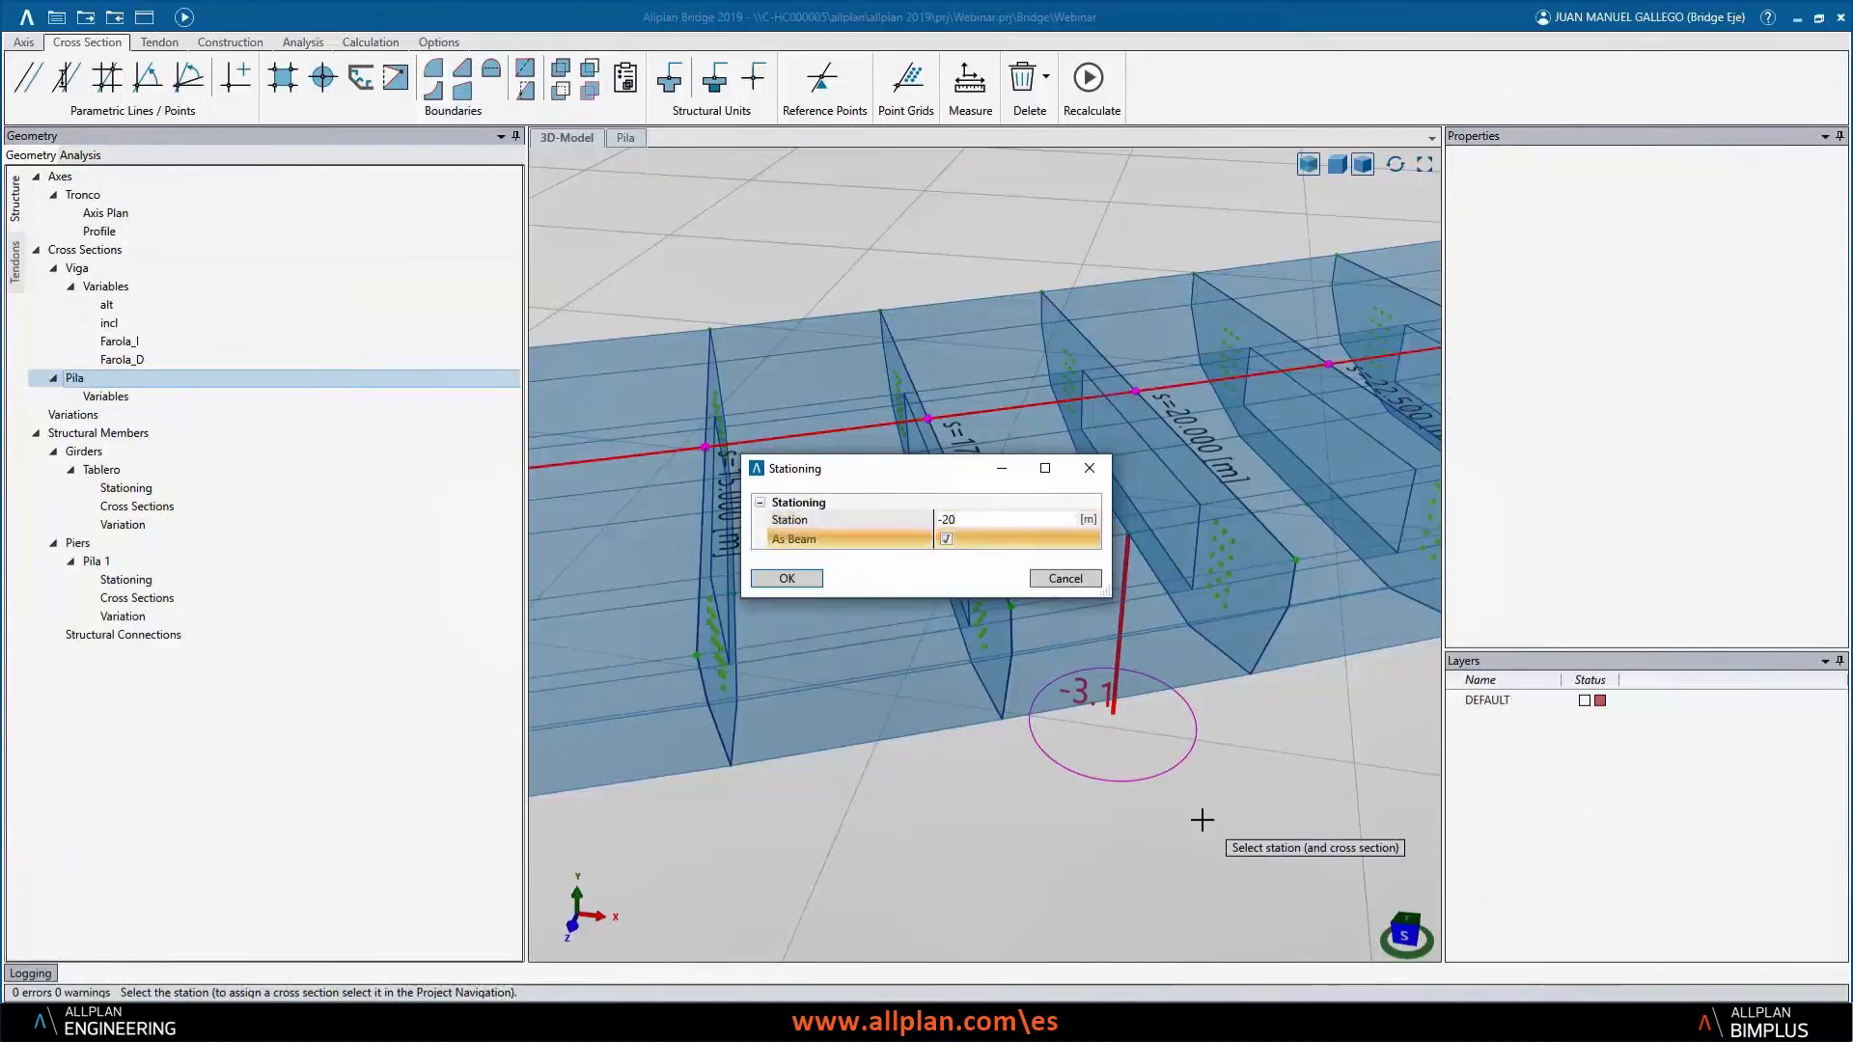
left_click(787, 579)
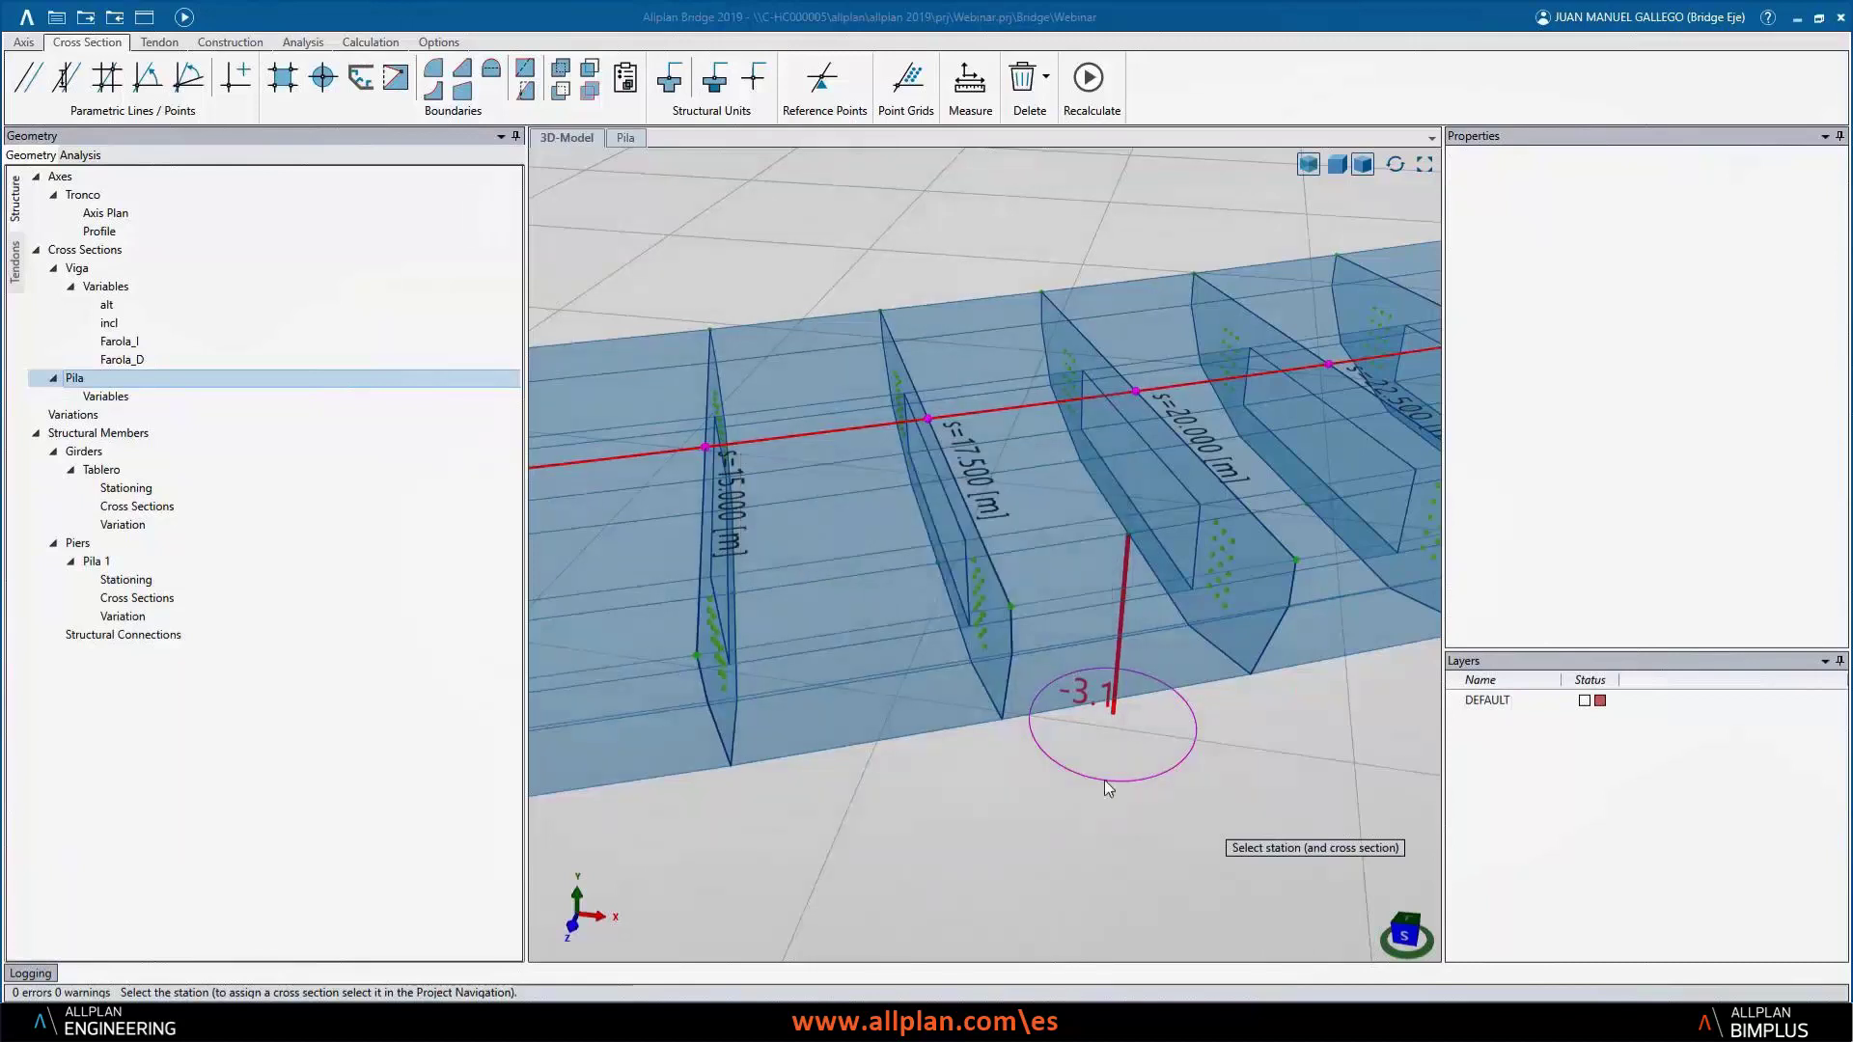
- Extend the pier from station -20 m up to station 0 in 5 m steps and finish the stationing
left_click(1228, 581)
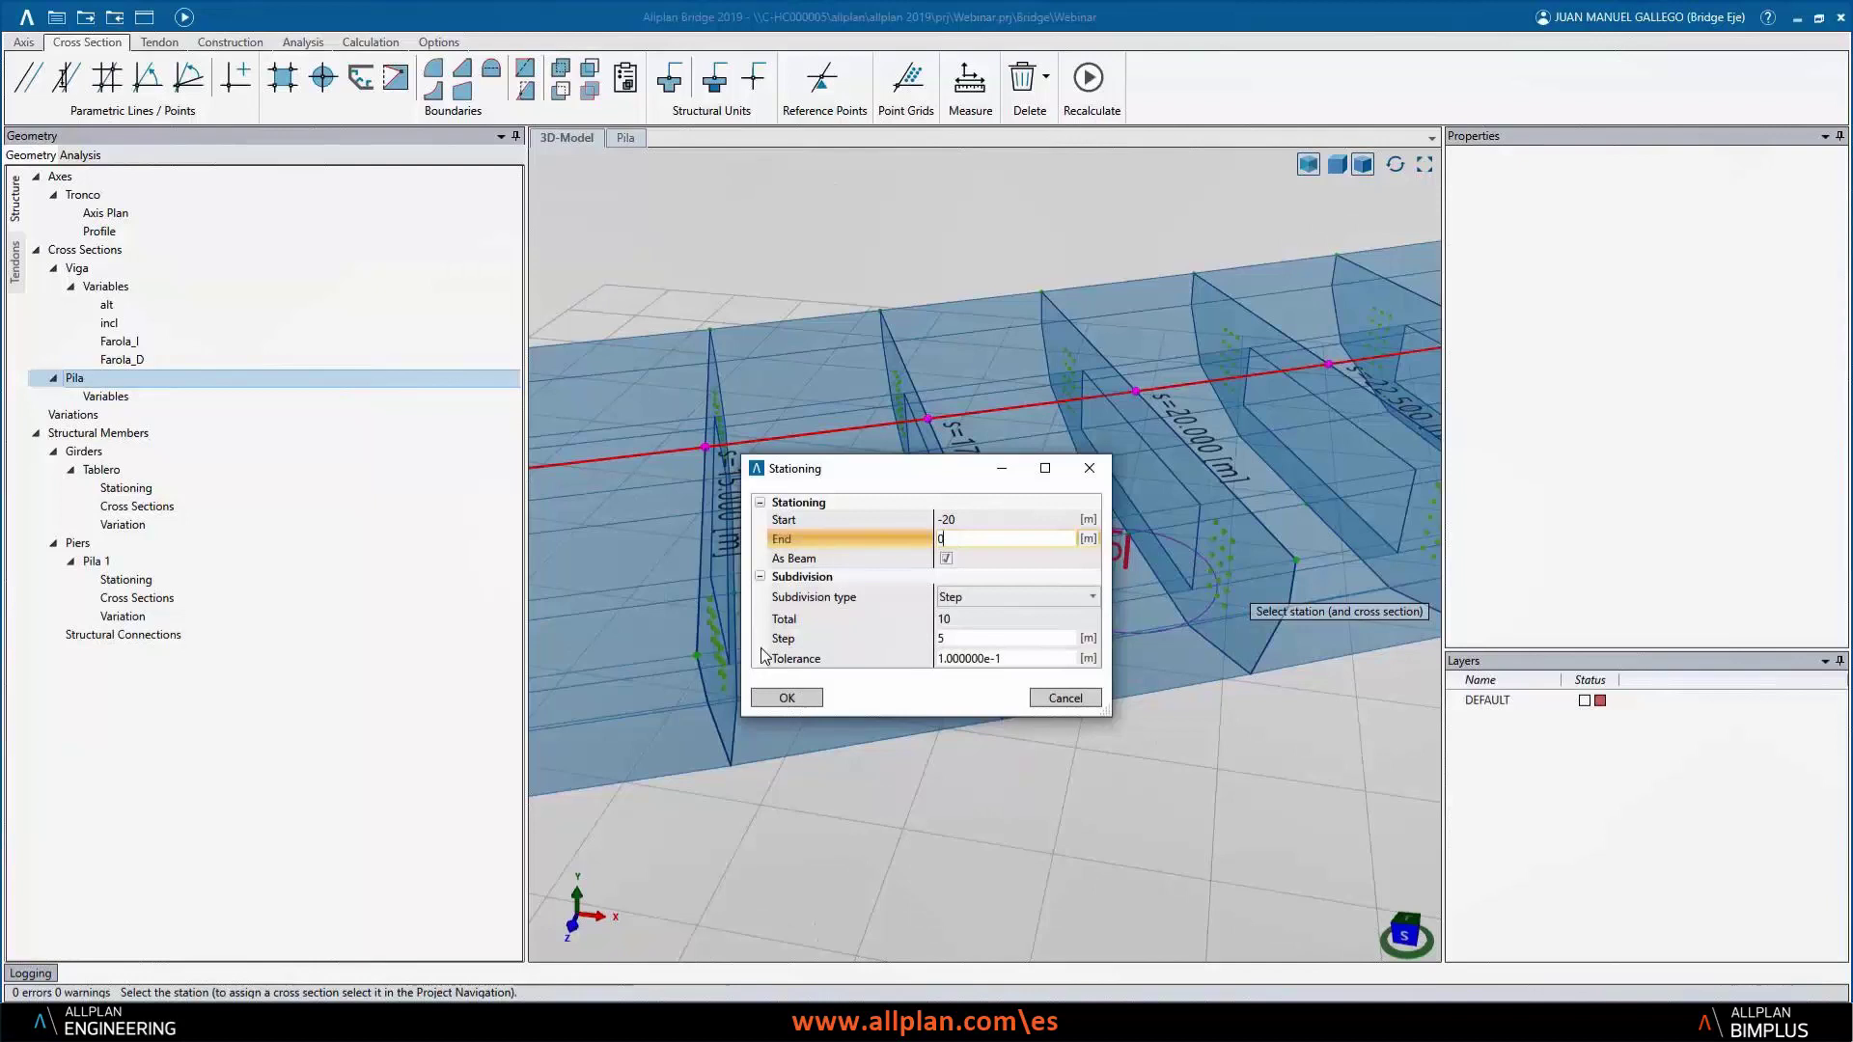
left_click(786, 698)
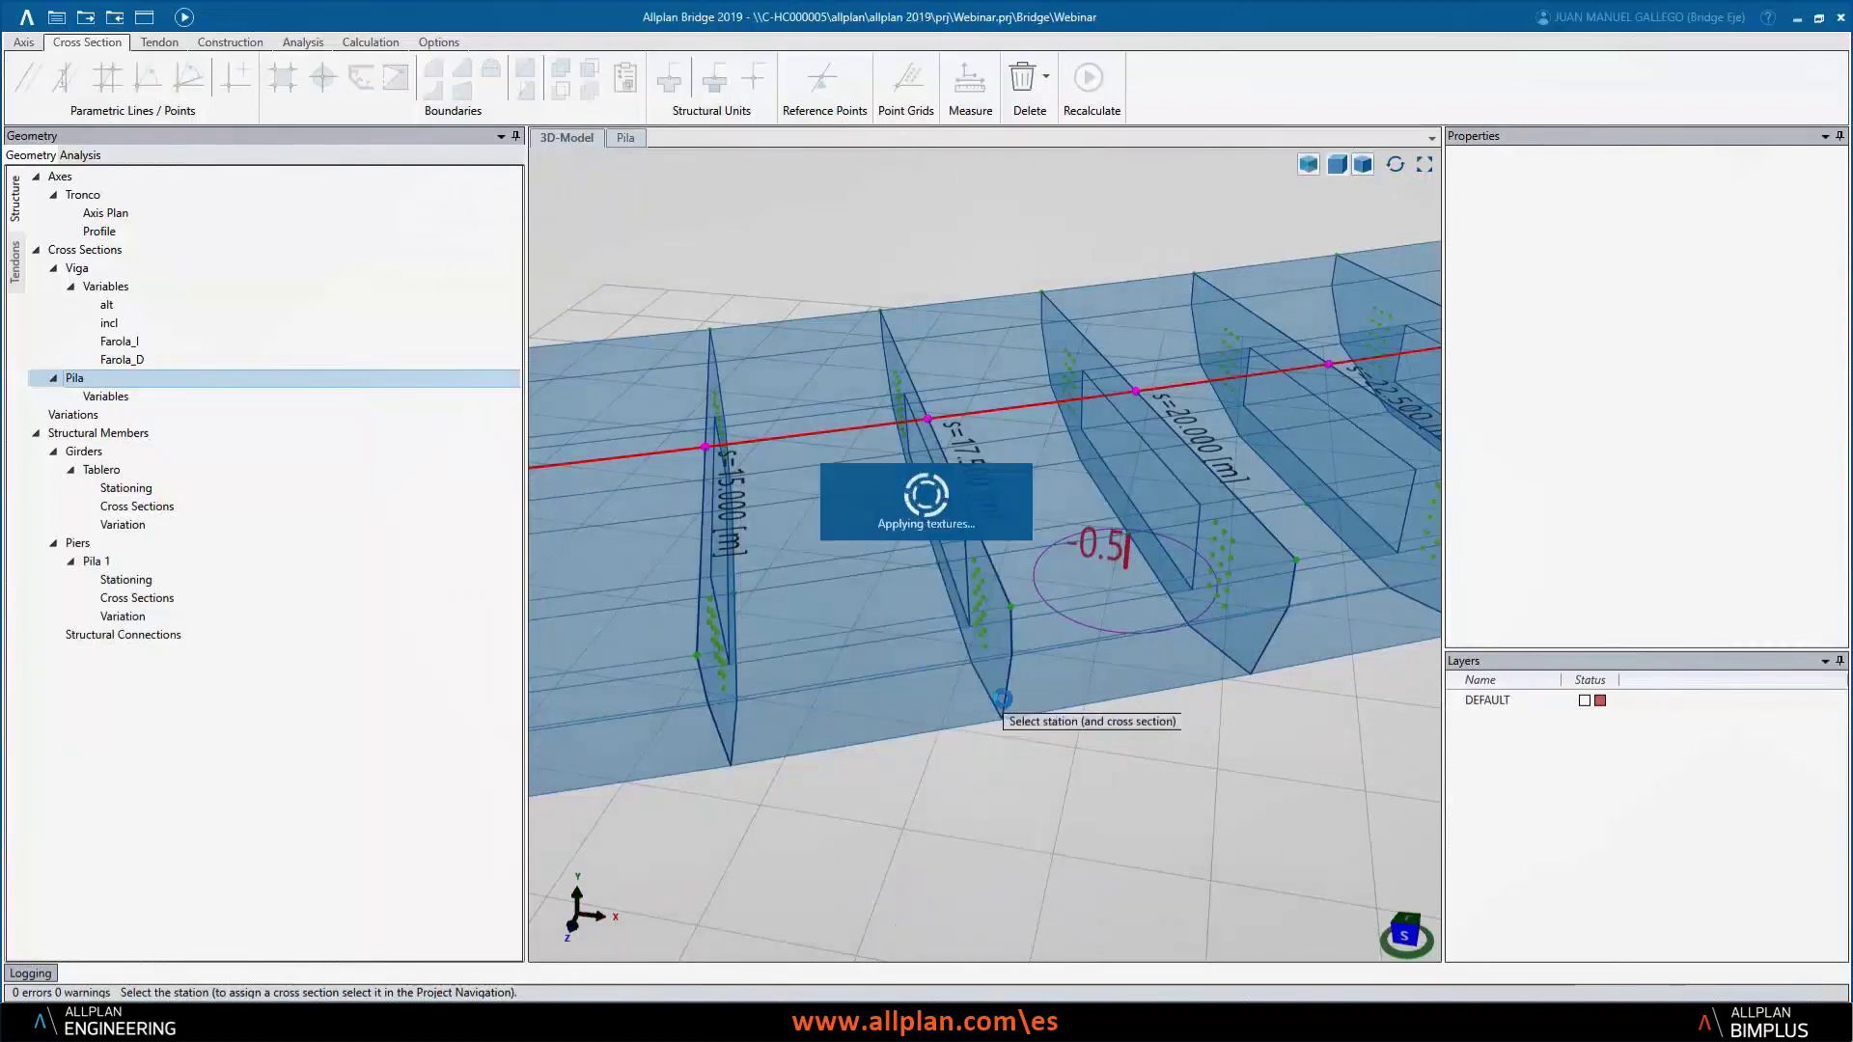
scroll(1019, 745, "down", 2)
key("Escape")
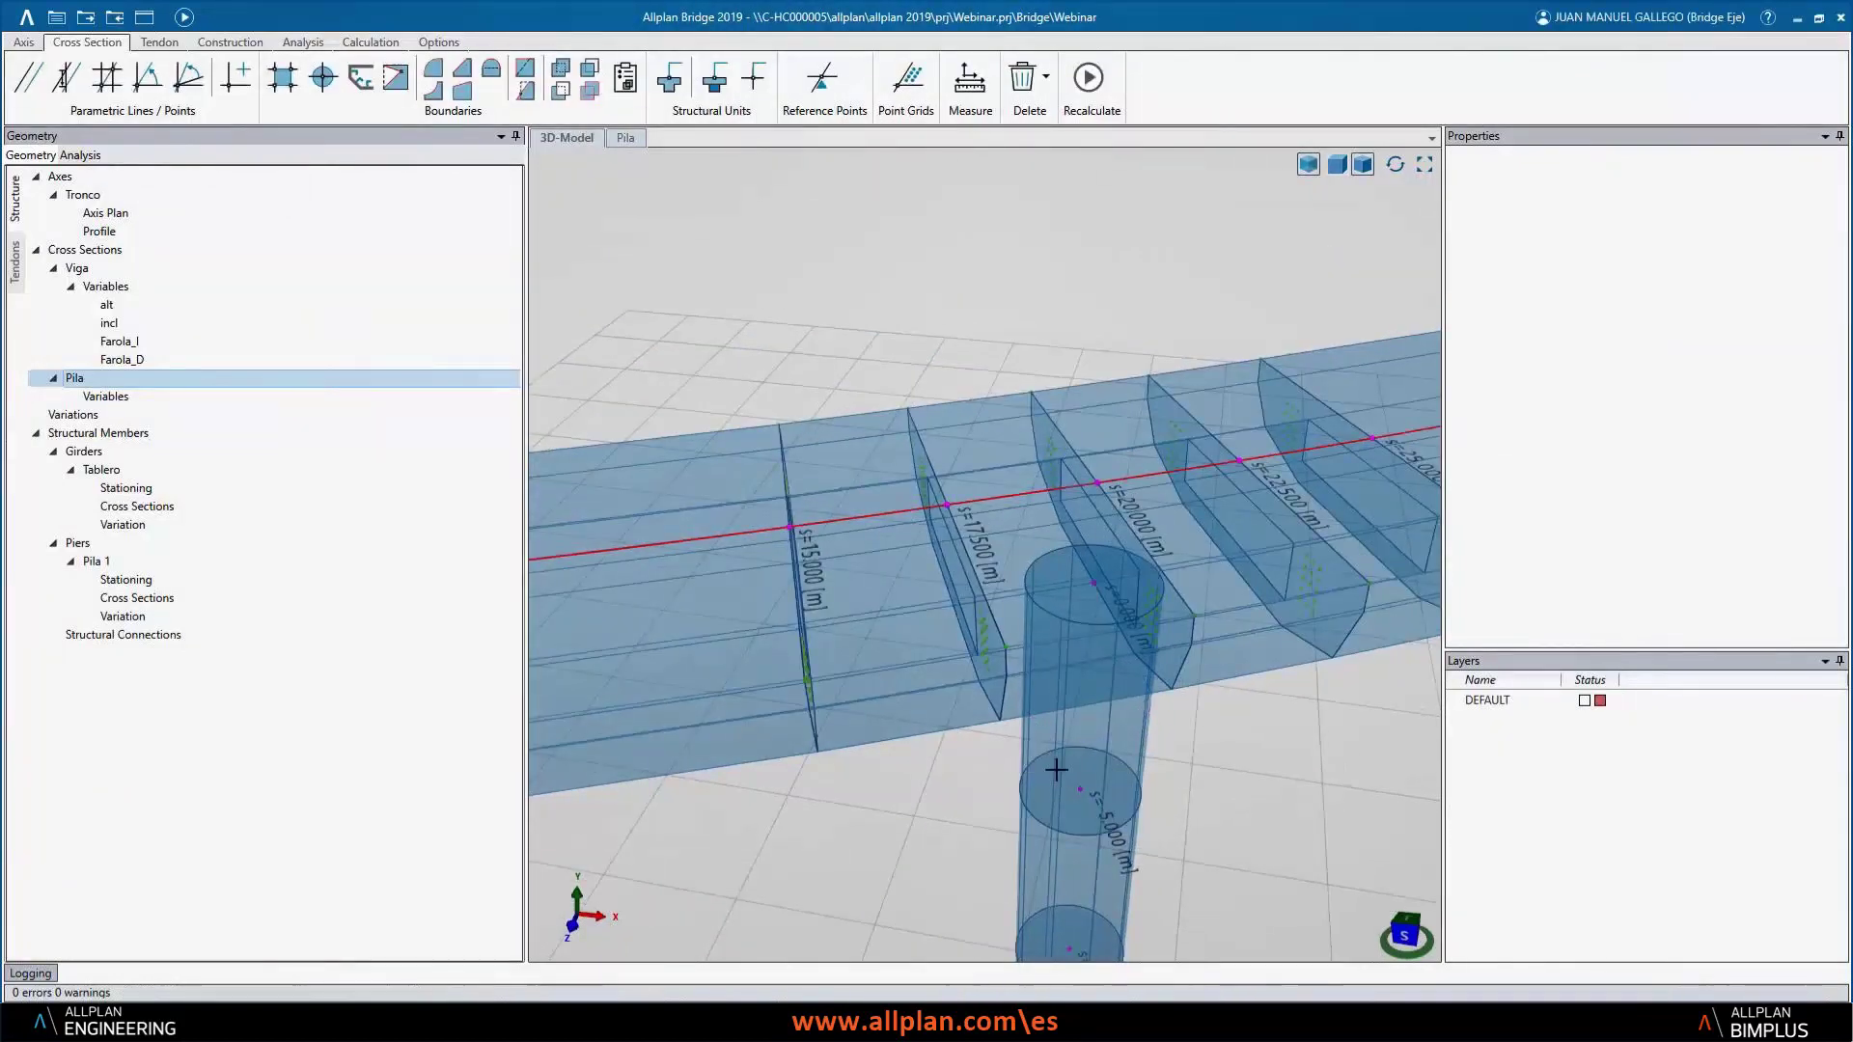
- Copy the pier Pila 1 to the underside of the girder's cross section at station 40 m and name the copy Pila 2
scroll(1221, 838, "down", 3)
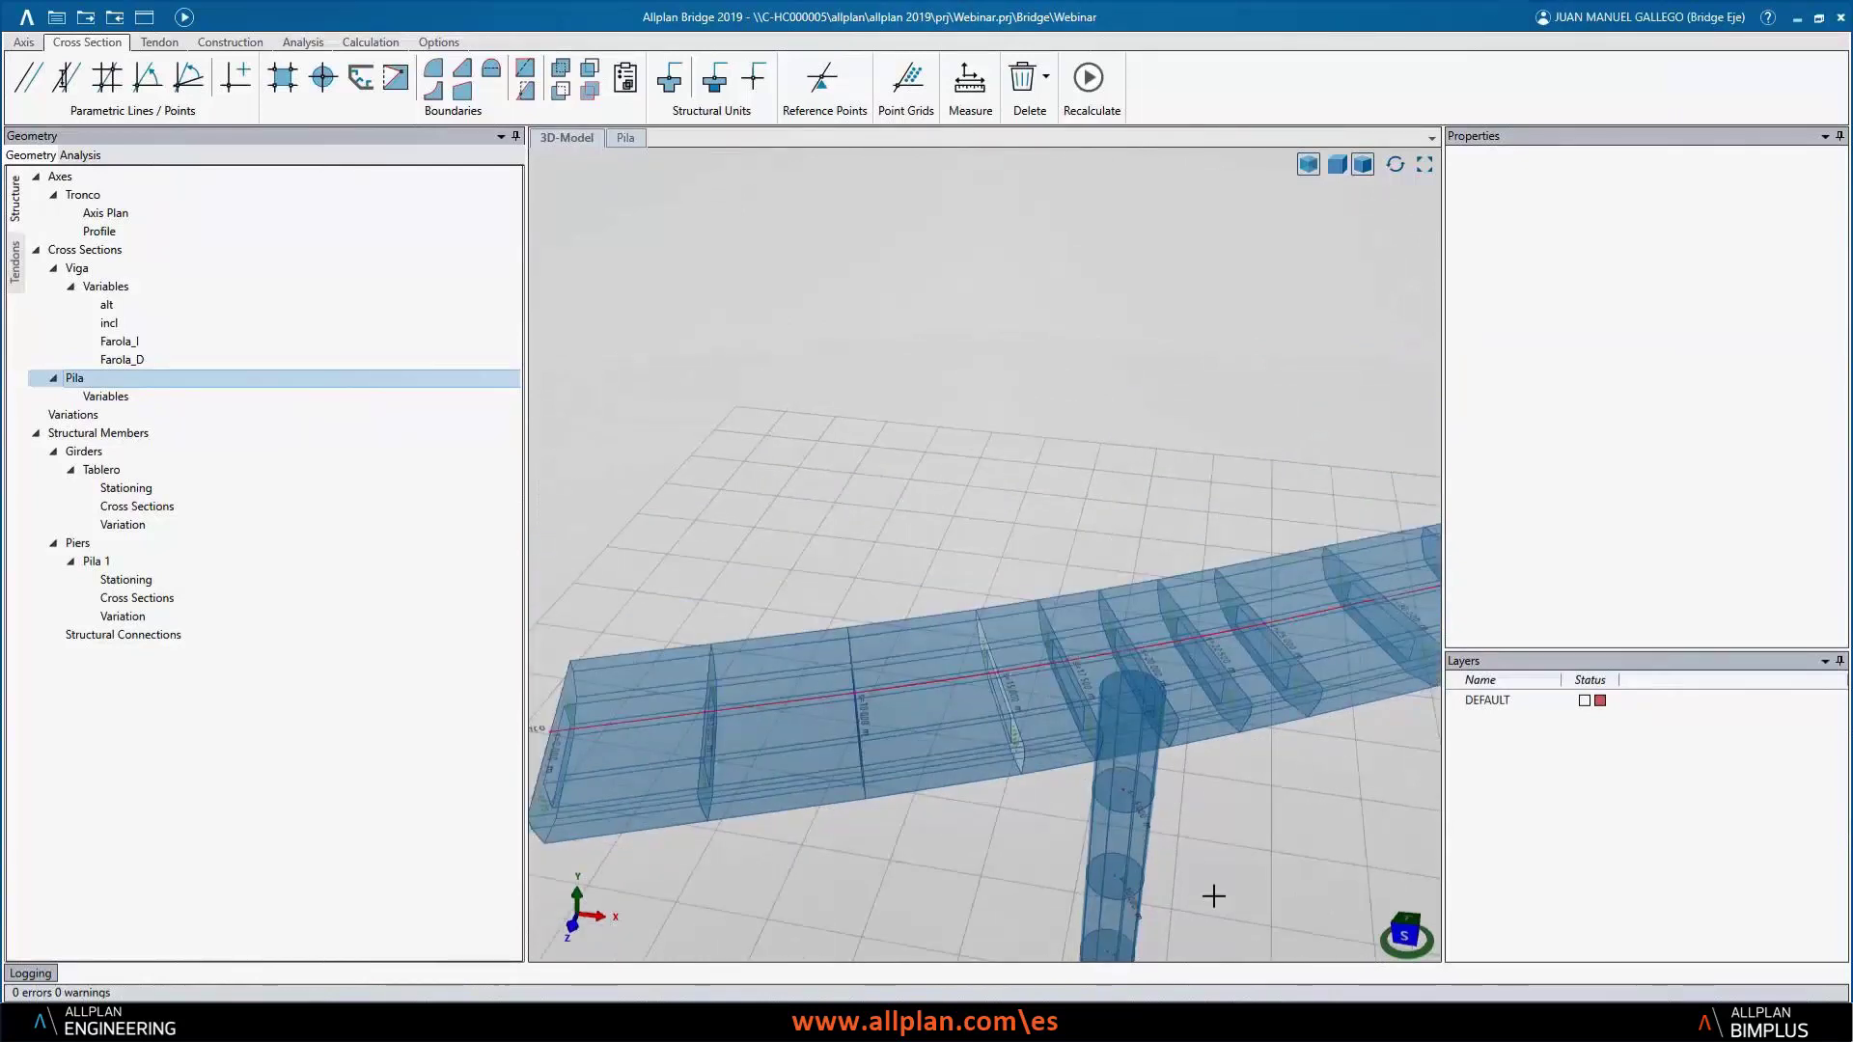
middle_click_drag(1231, 904, 1267, 797)
scroll(1287, 872, "down", 5)
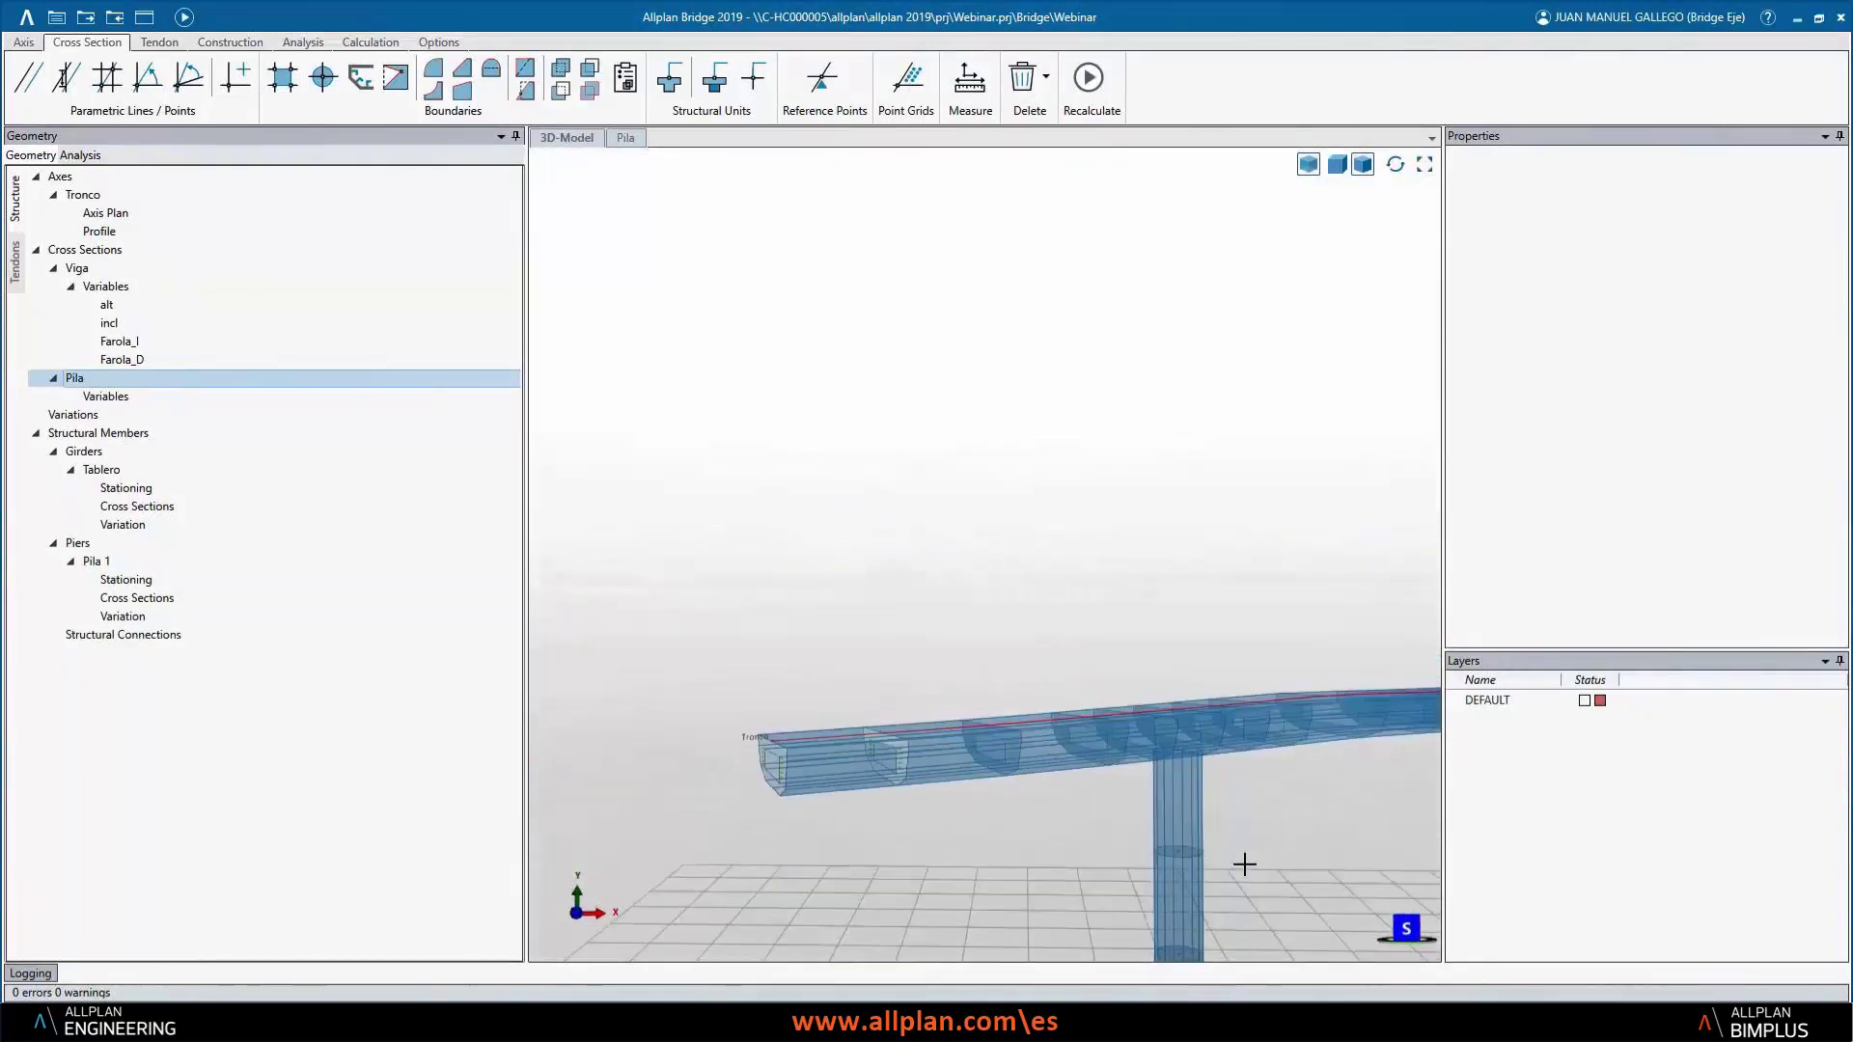
middle_click_drag(1373, 874, 1011, 795)
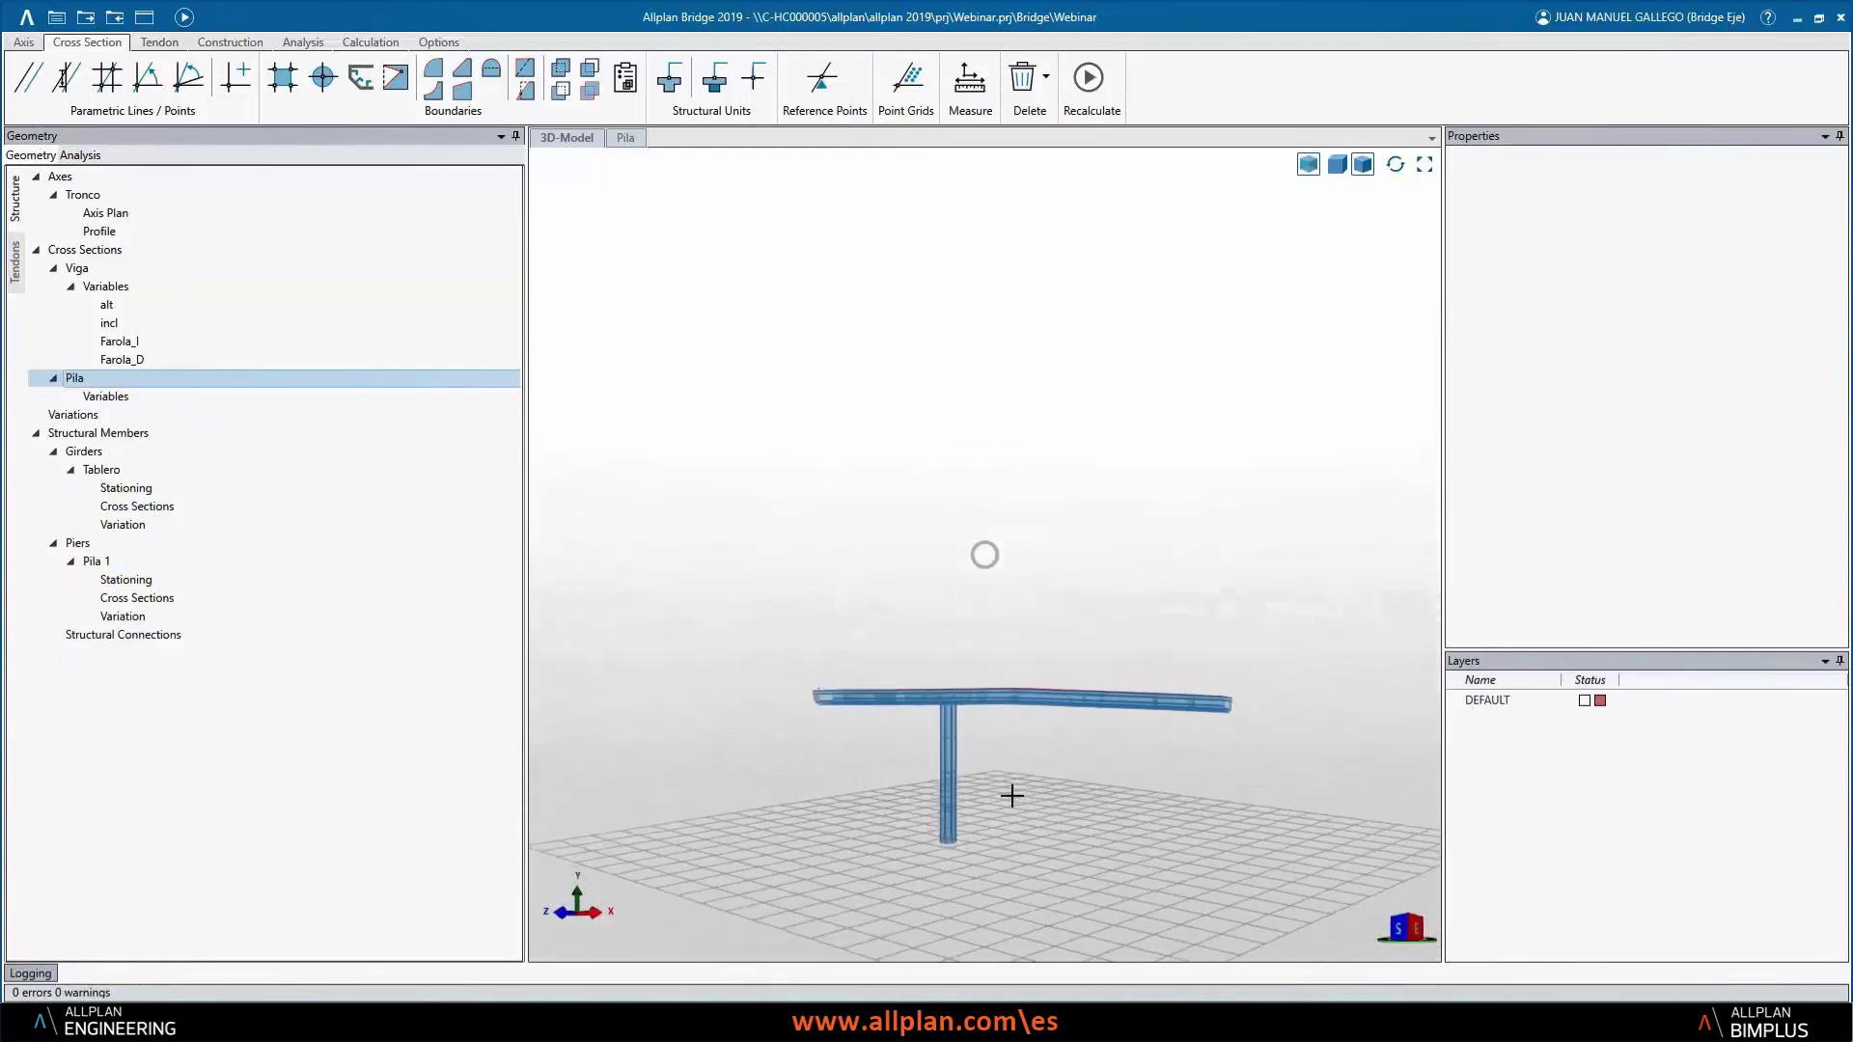
right_click(104, 561)
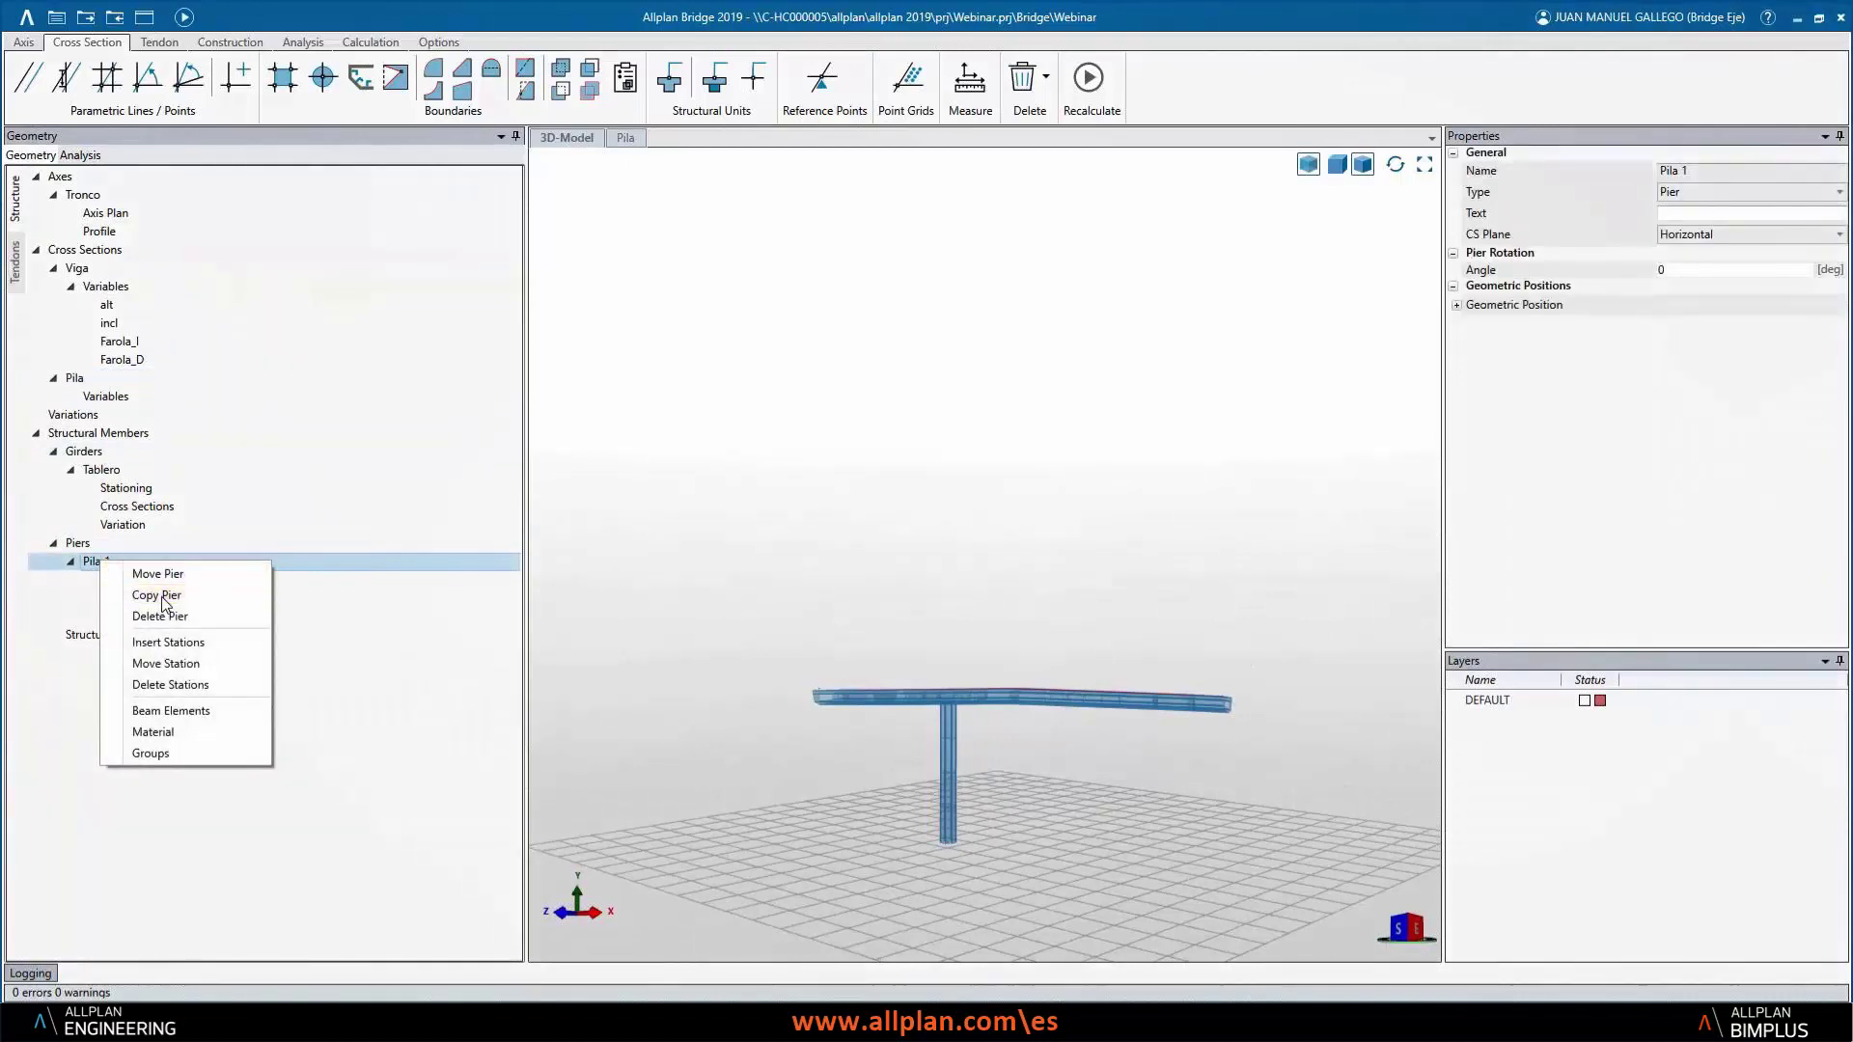
left_click(160, 595)
mouse_move(1109, 715)
middle_mouse_down()
mouse_move(1109, 649)
mouse_move(1096, 790)
mouse_move(1129, 734)
mouse_move(1113, 737)
middle_mouse_up()
scroll(1162, 887, "up", 1)
scroll(1162, 887, "up", 5)
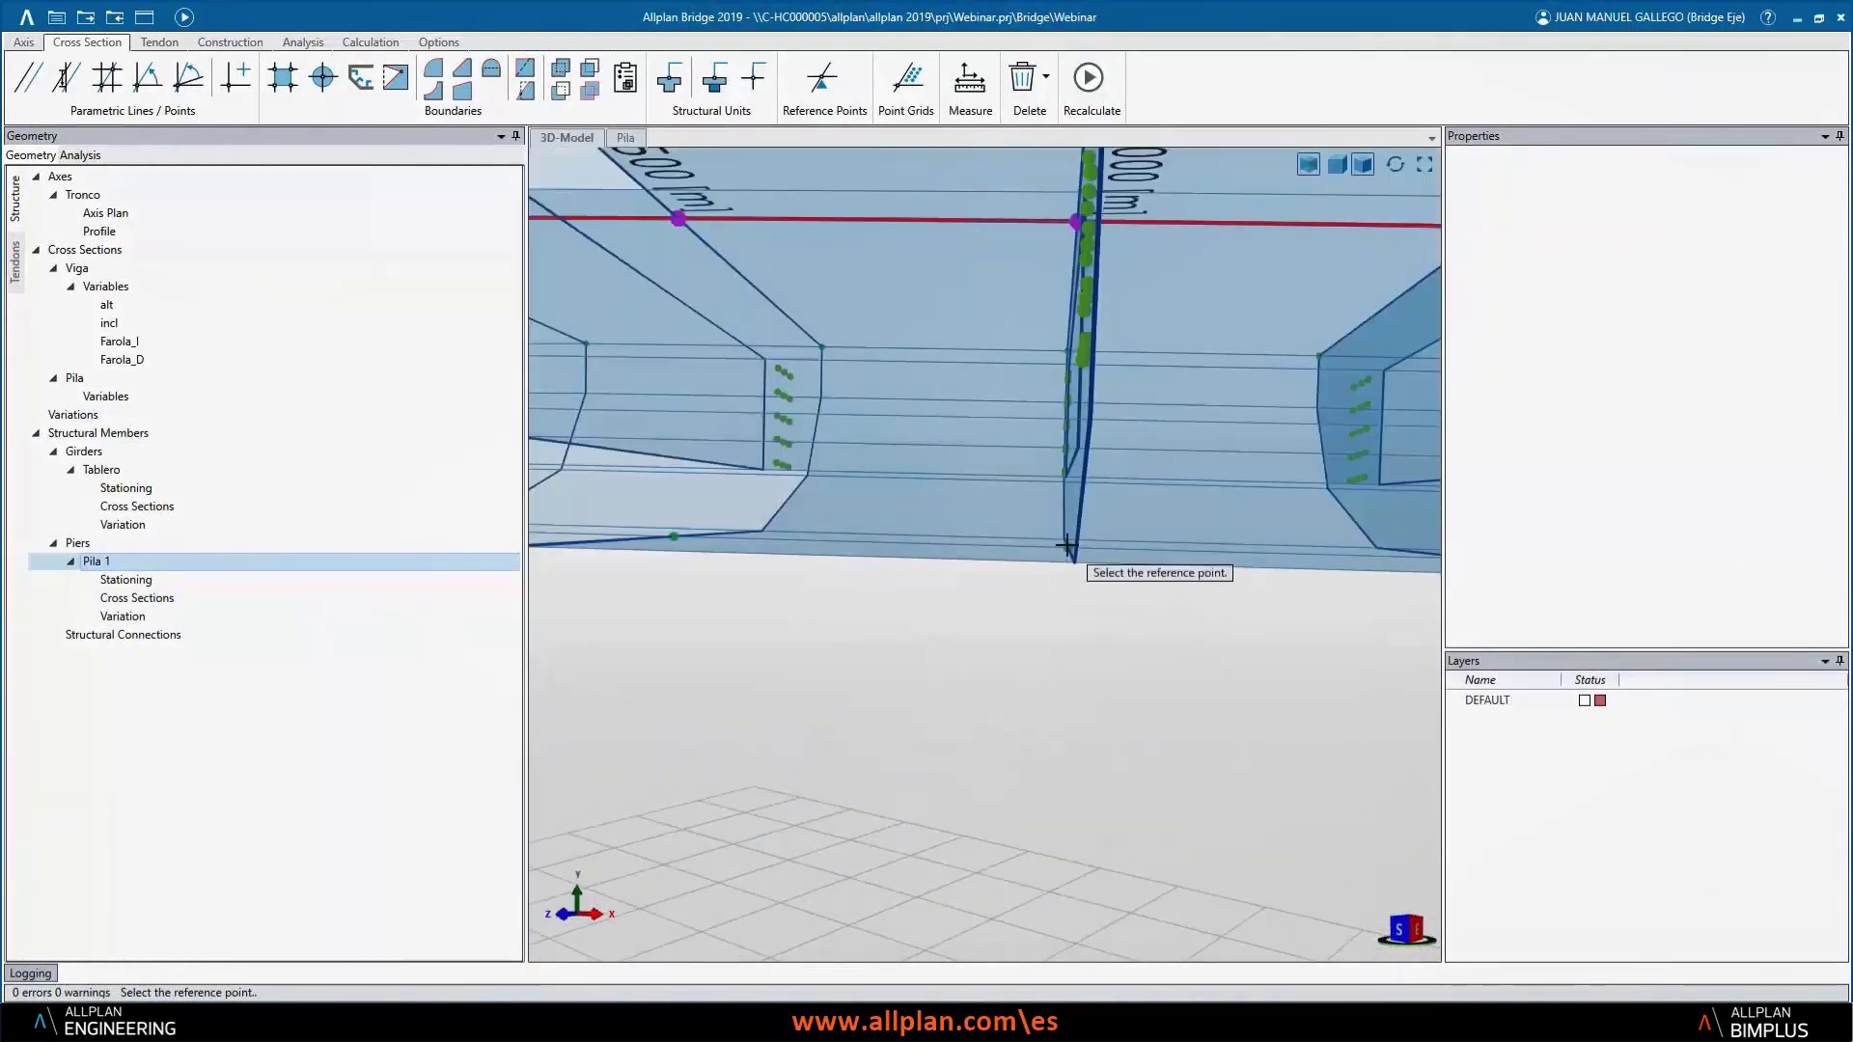
left_click(1066, 551)
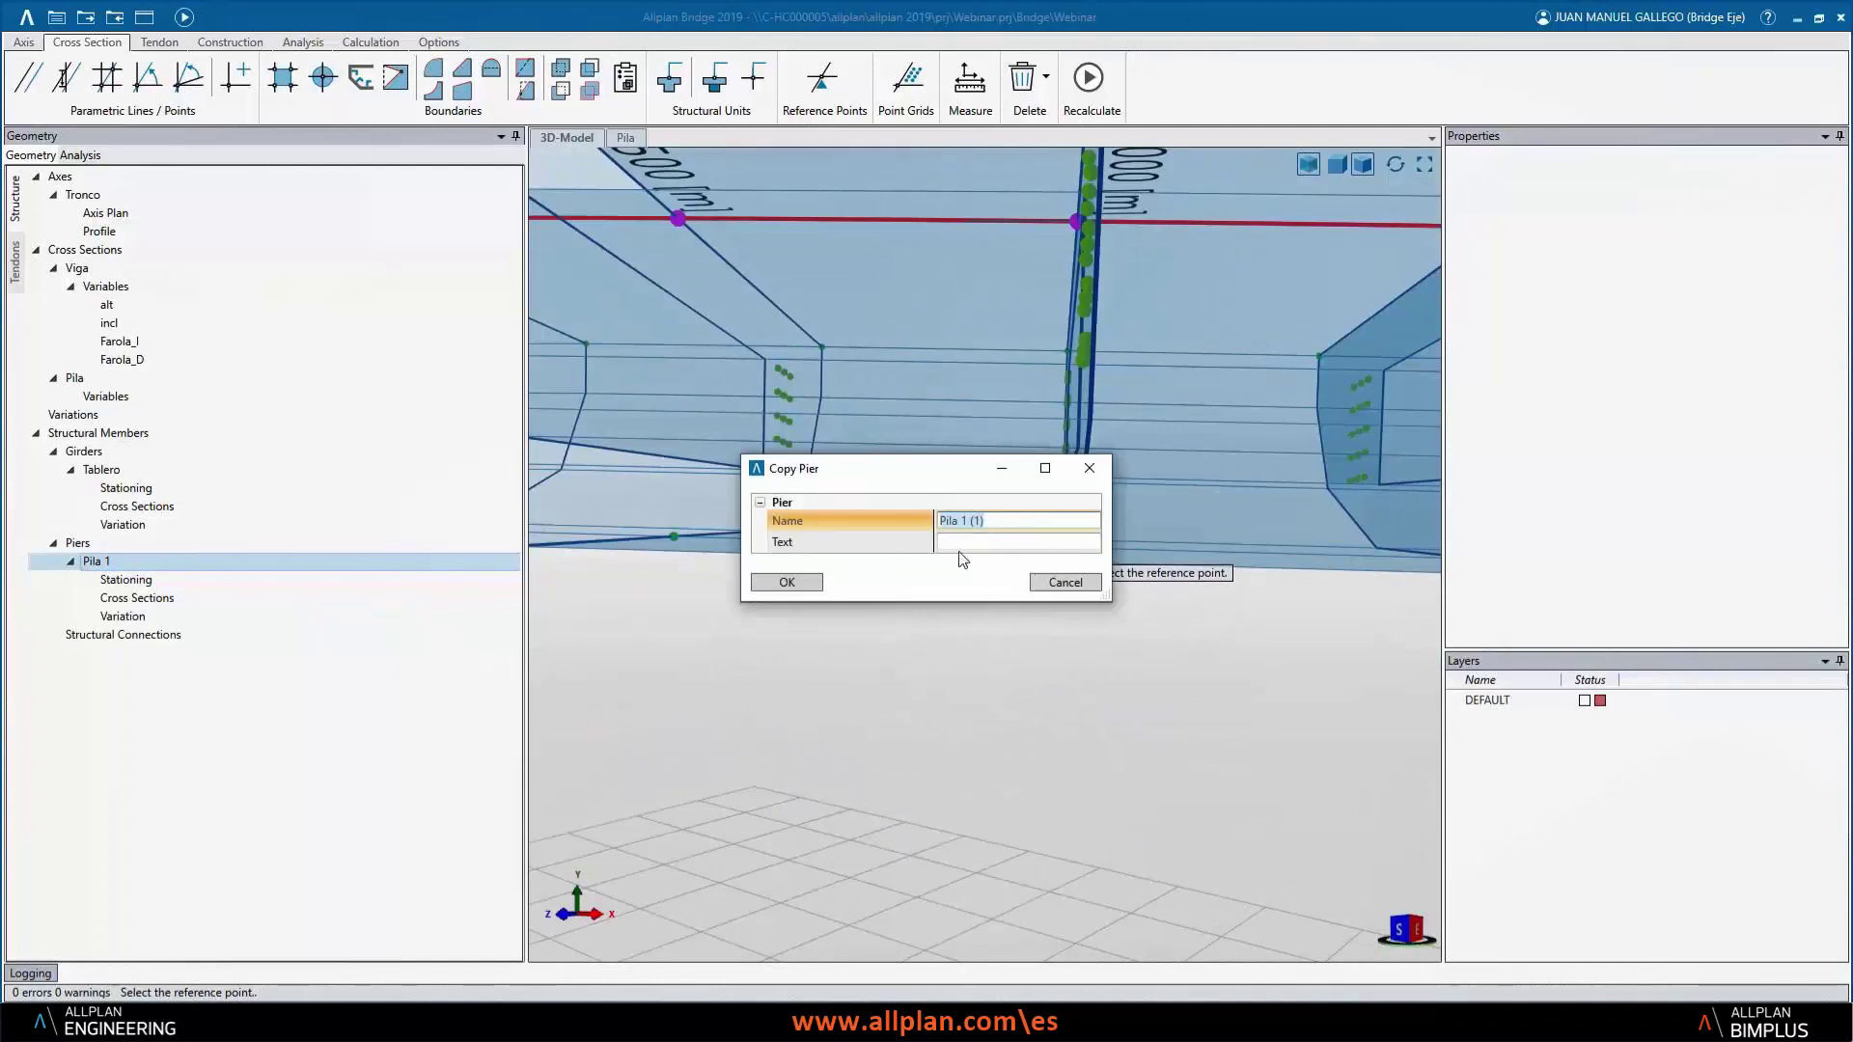
left_click(975, 521)
left_click(786, 583)
- Examine both piers in the 3D model and review the stationing and cross section assignments of Pila 2
scroll(1042, 597, "down", 3)
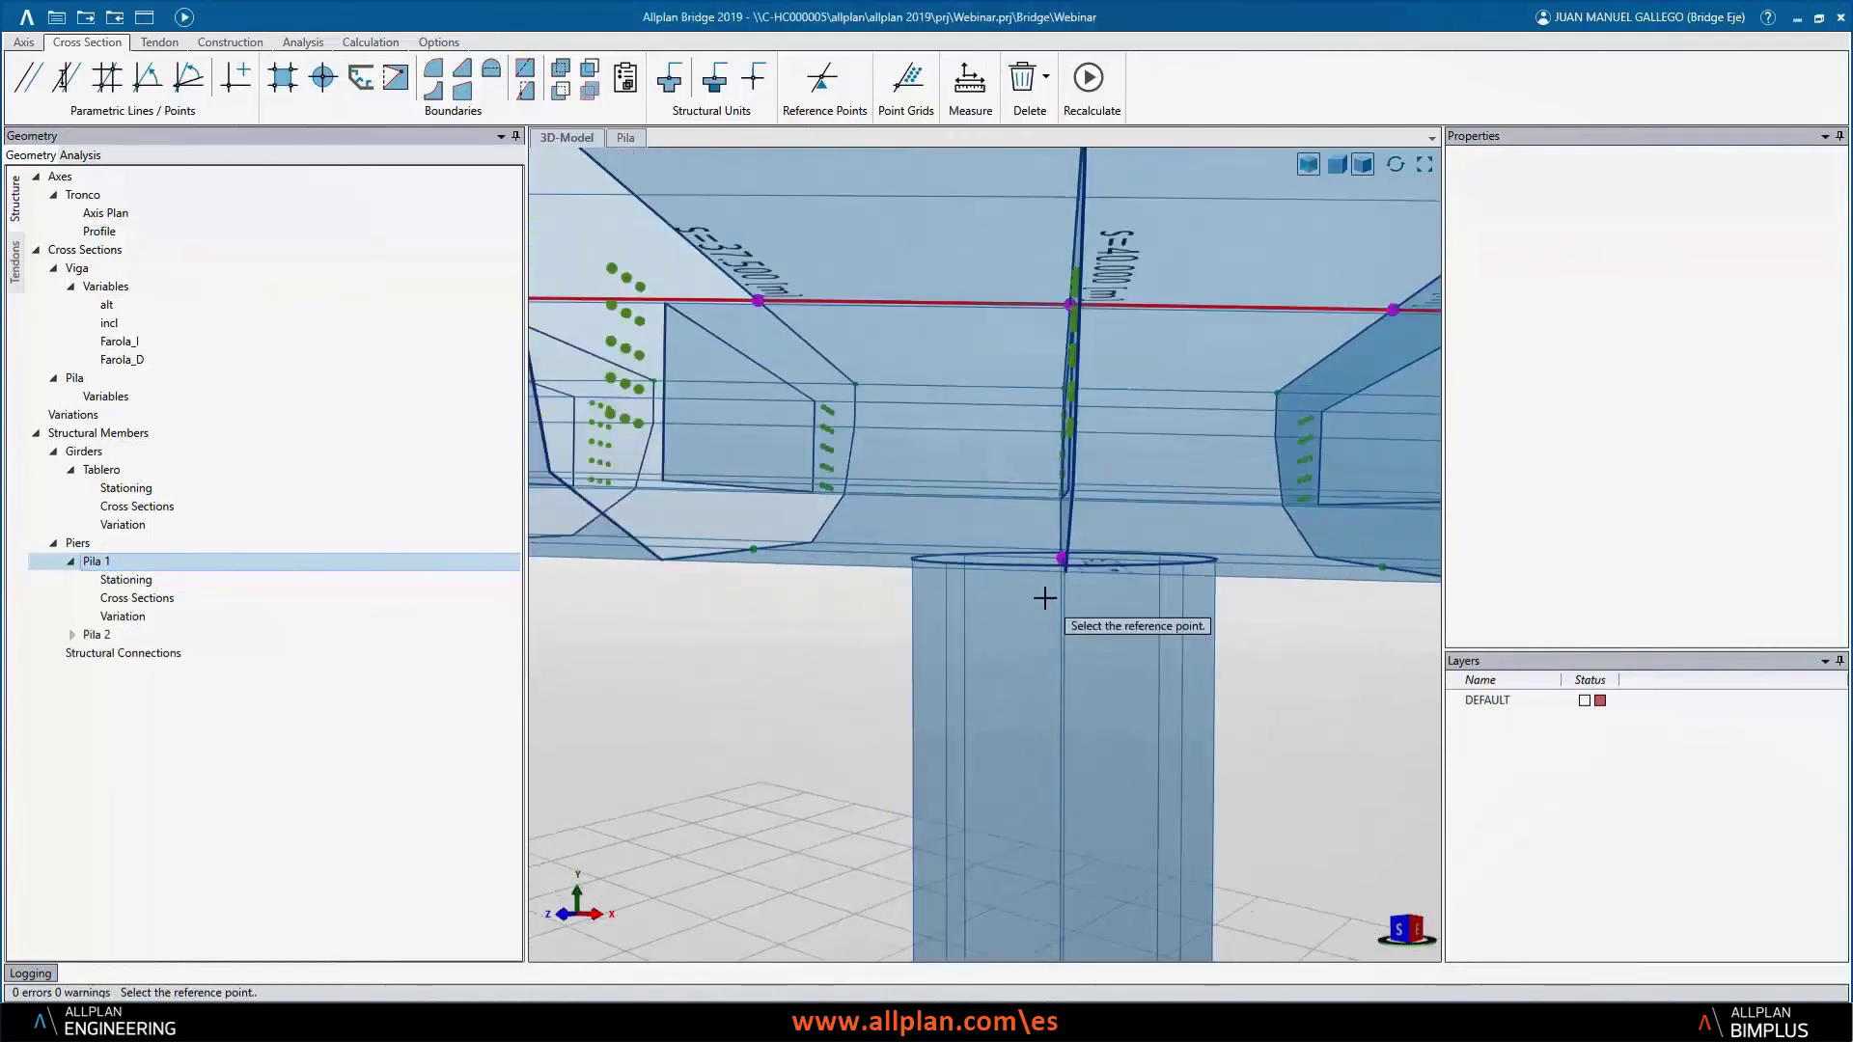
scroll(1043, 600, "down", 10)
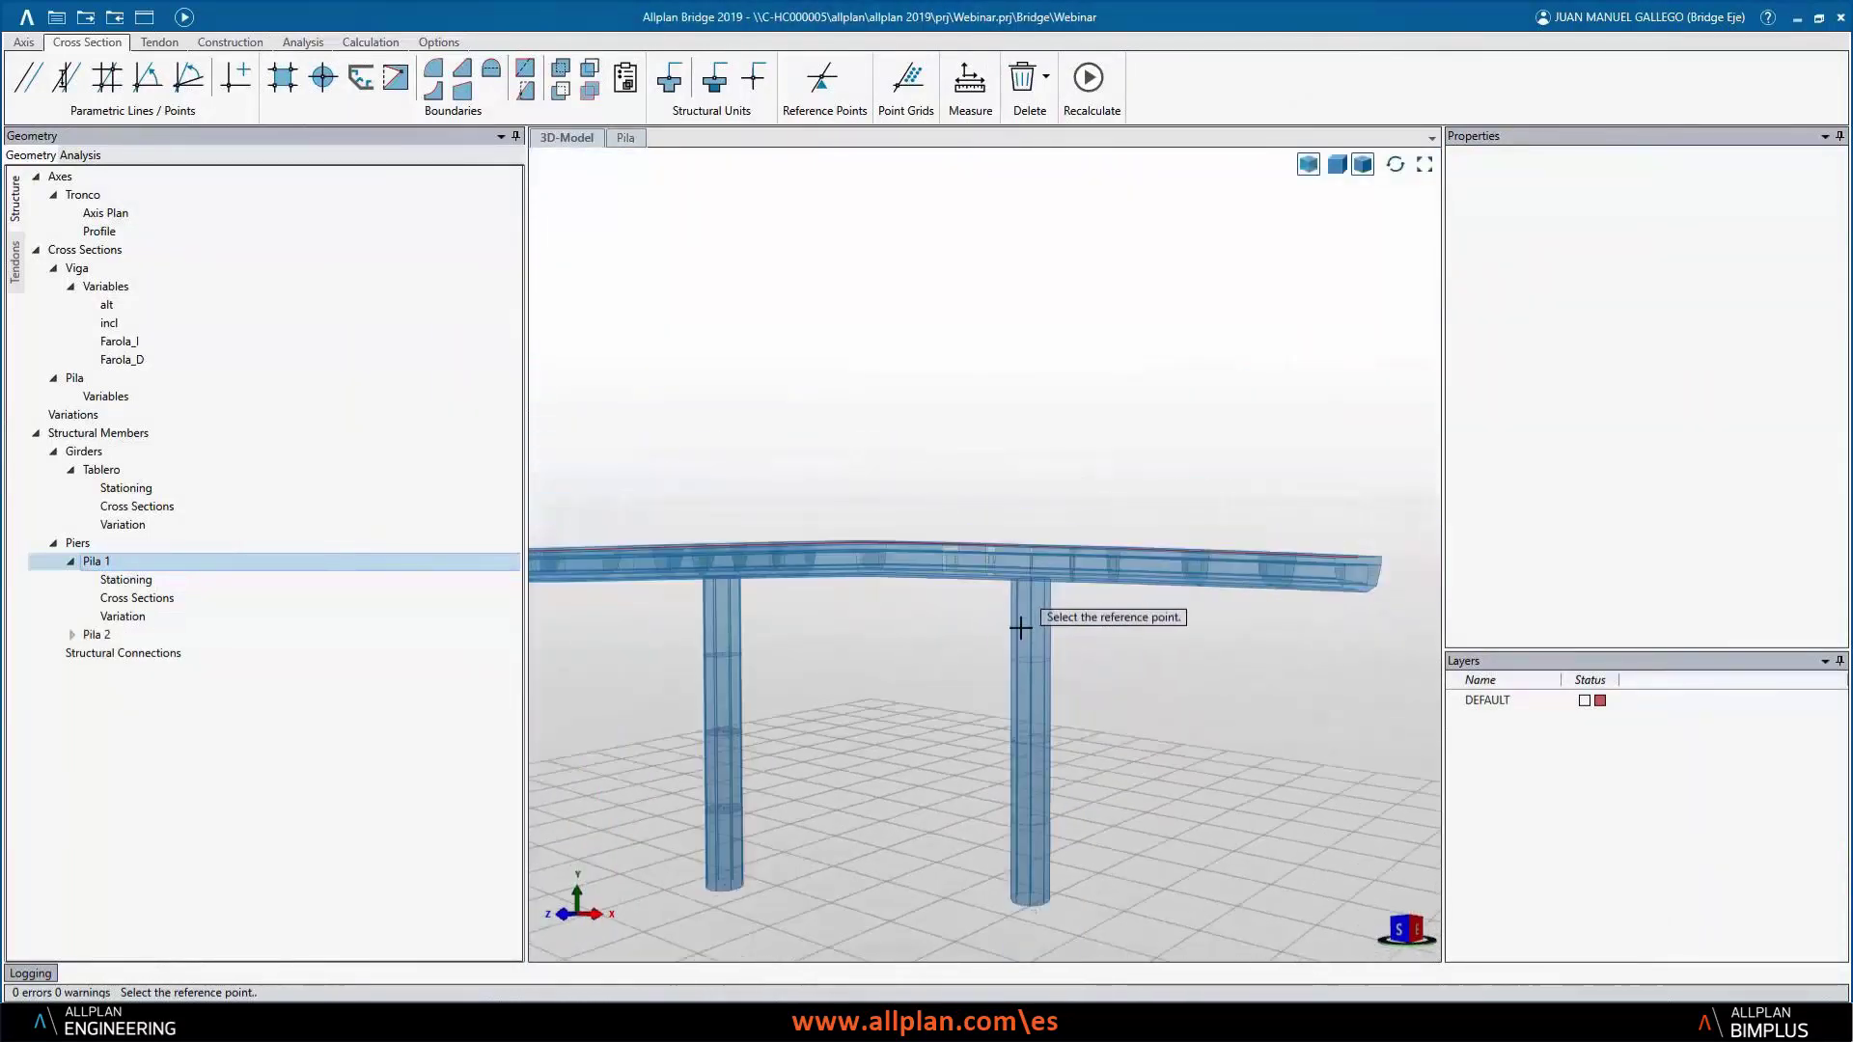
middle_click_drag(934, 793, 1188, 819)
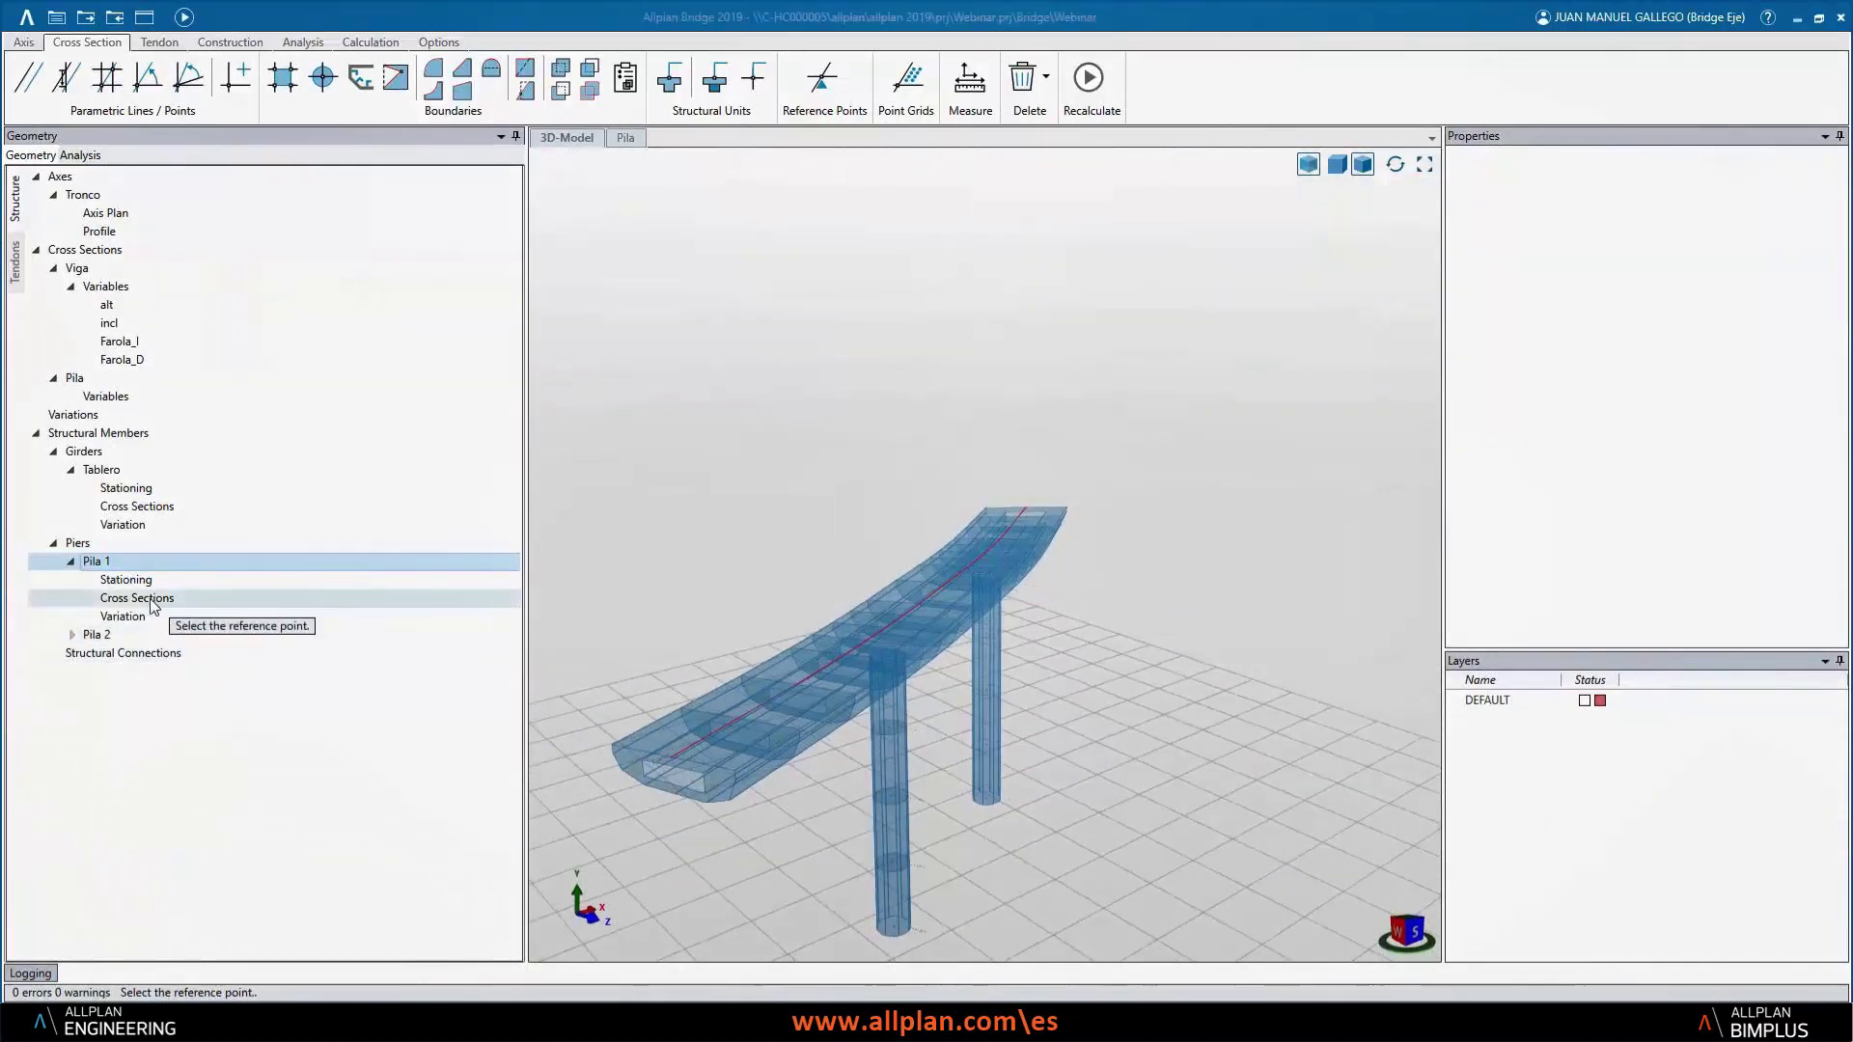
left_click(72, 635)
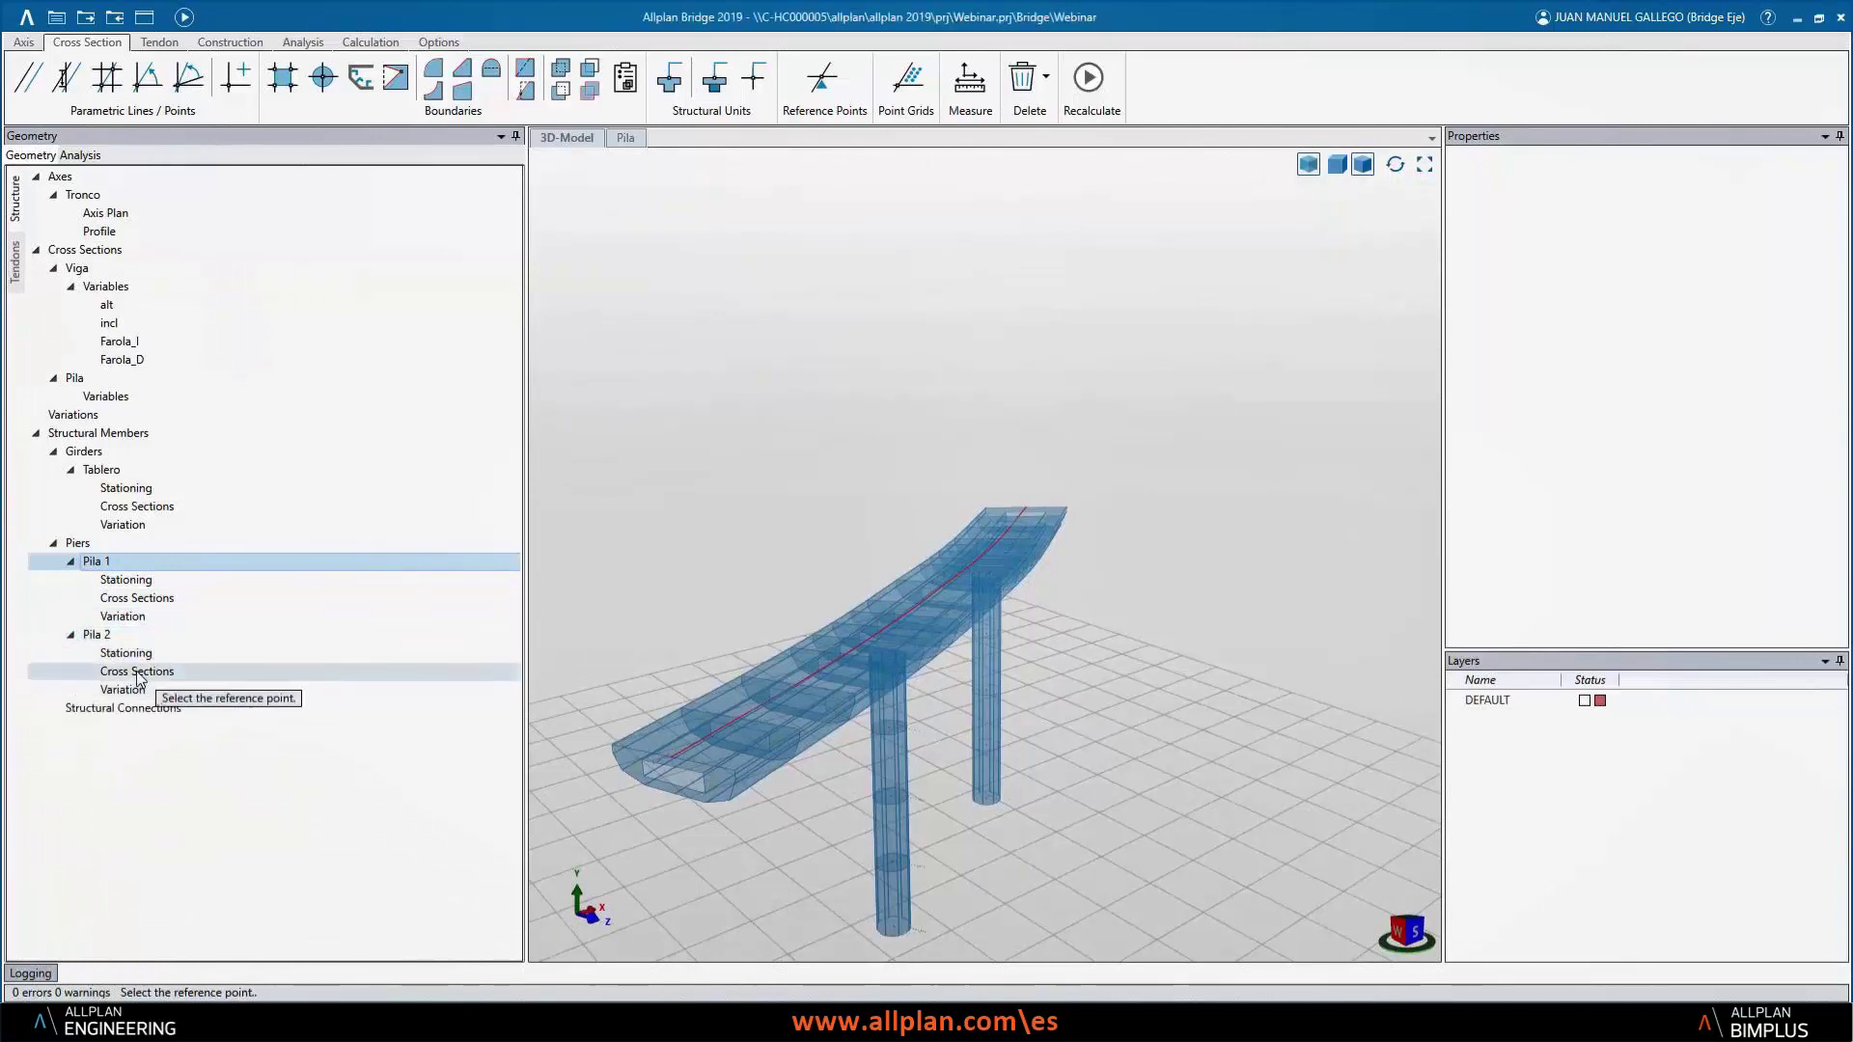
left_click(125, 653)
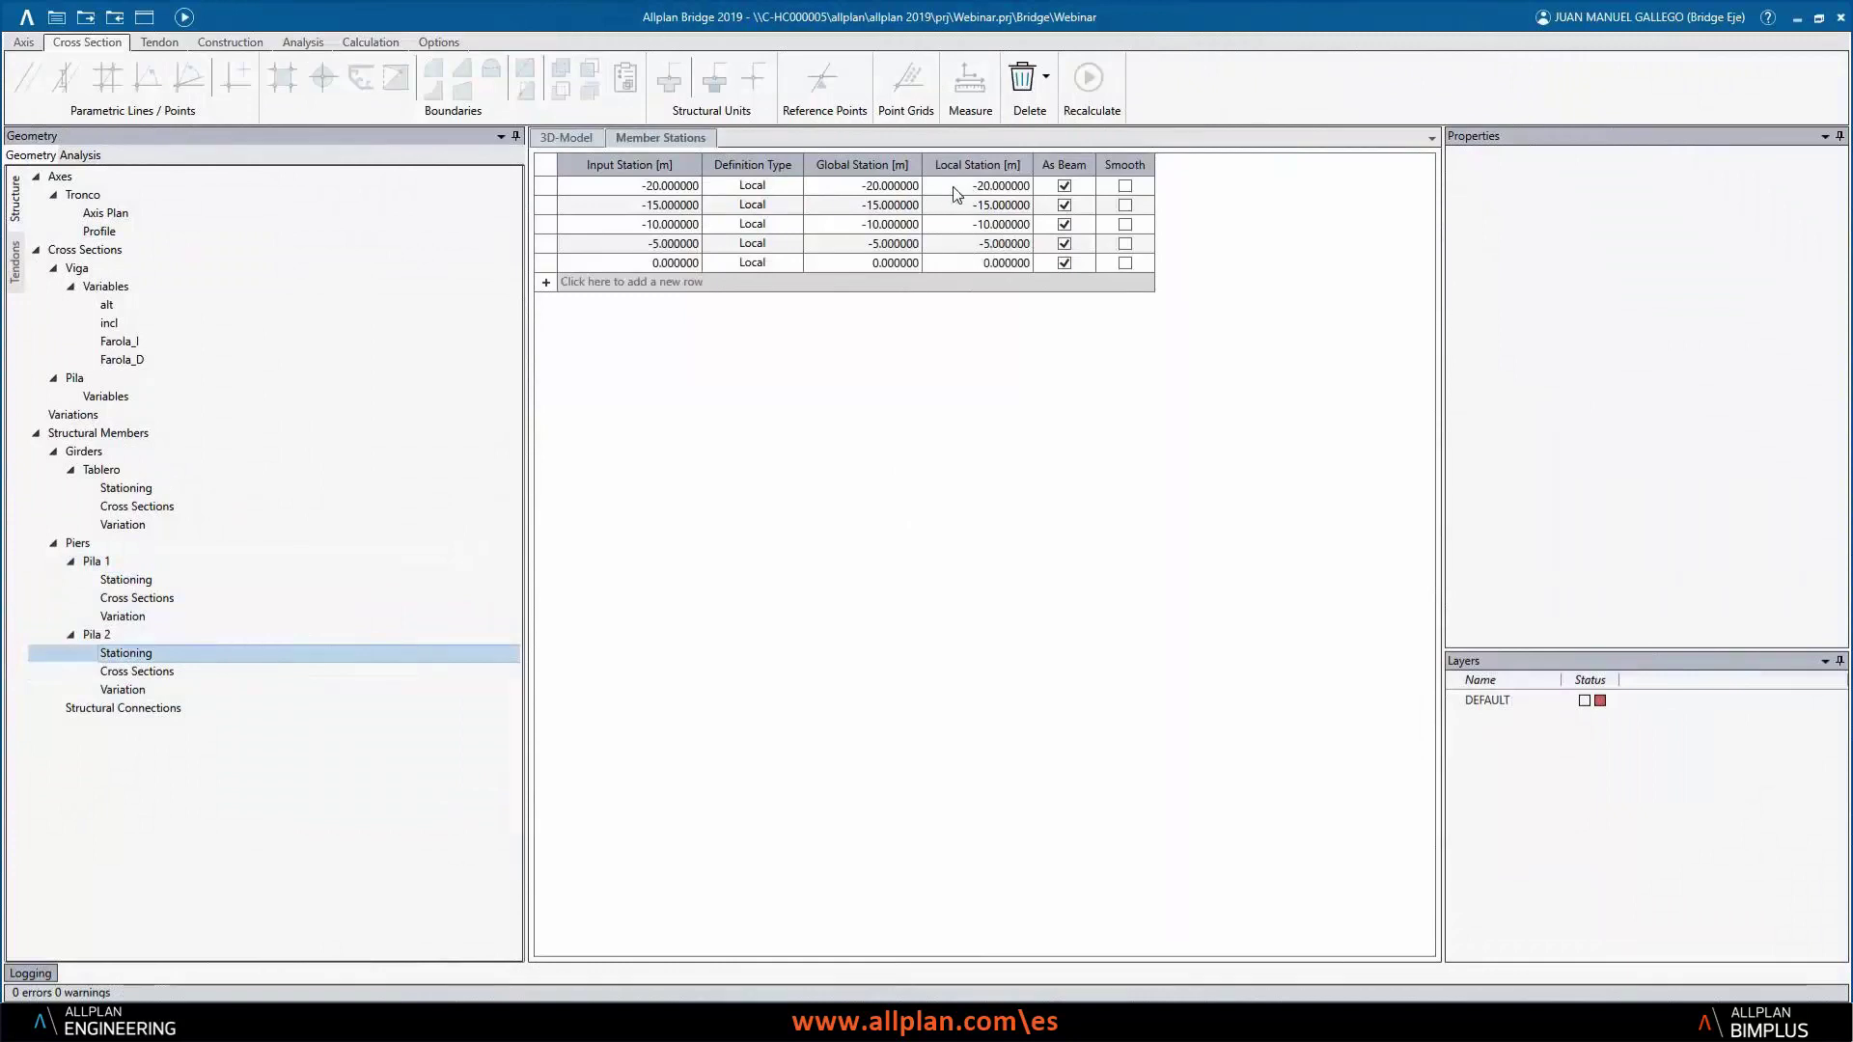
left_click(158, 670)
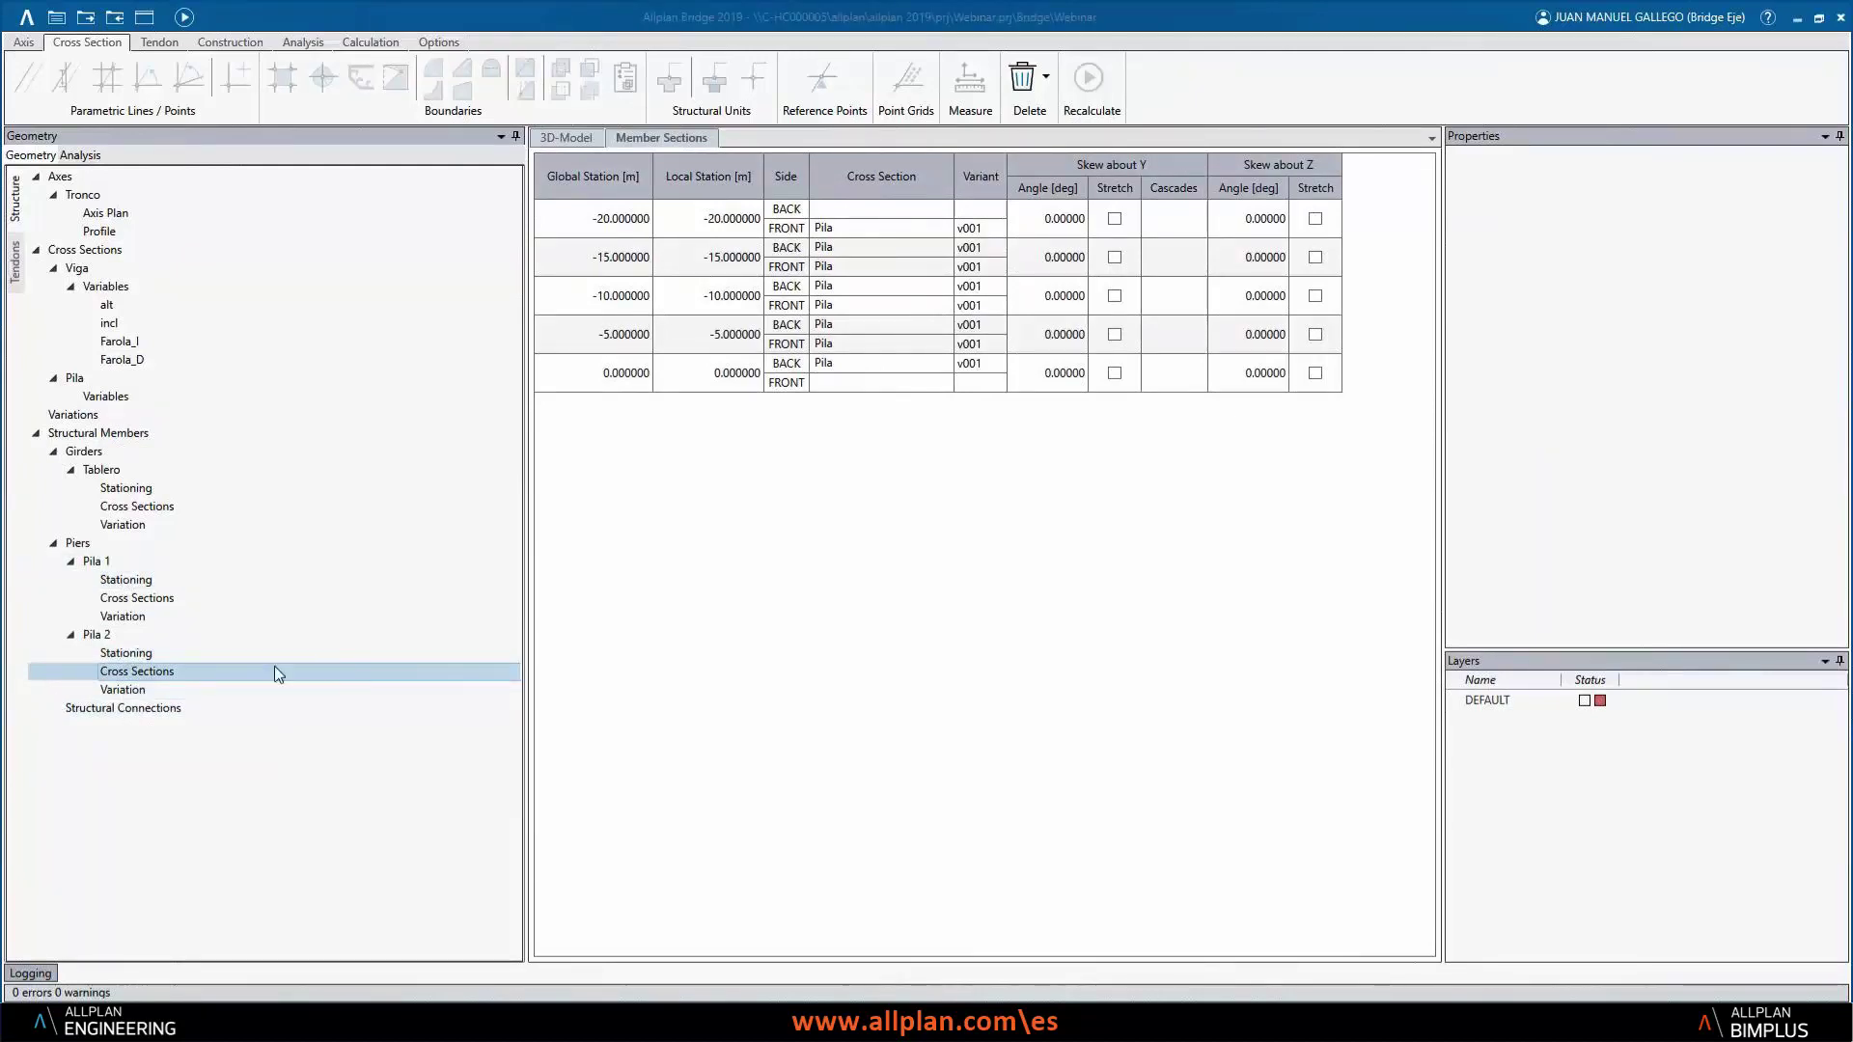
- Create a new variation table named incl
left_click(79, 414)
right_click(80, 414)
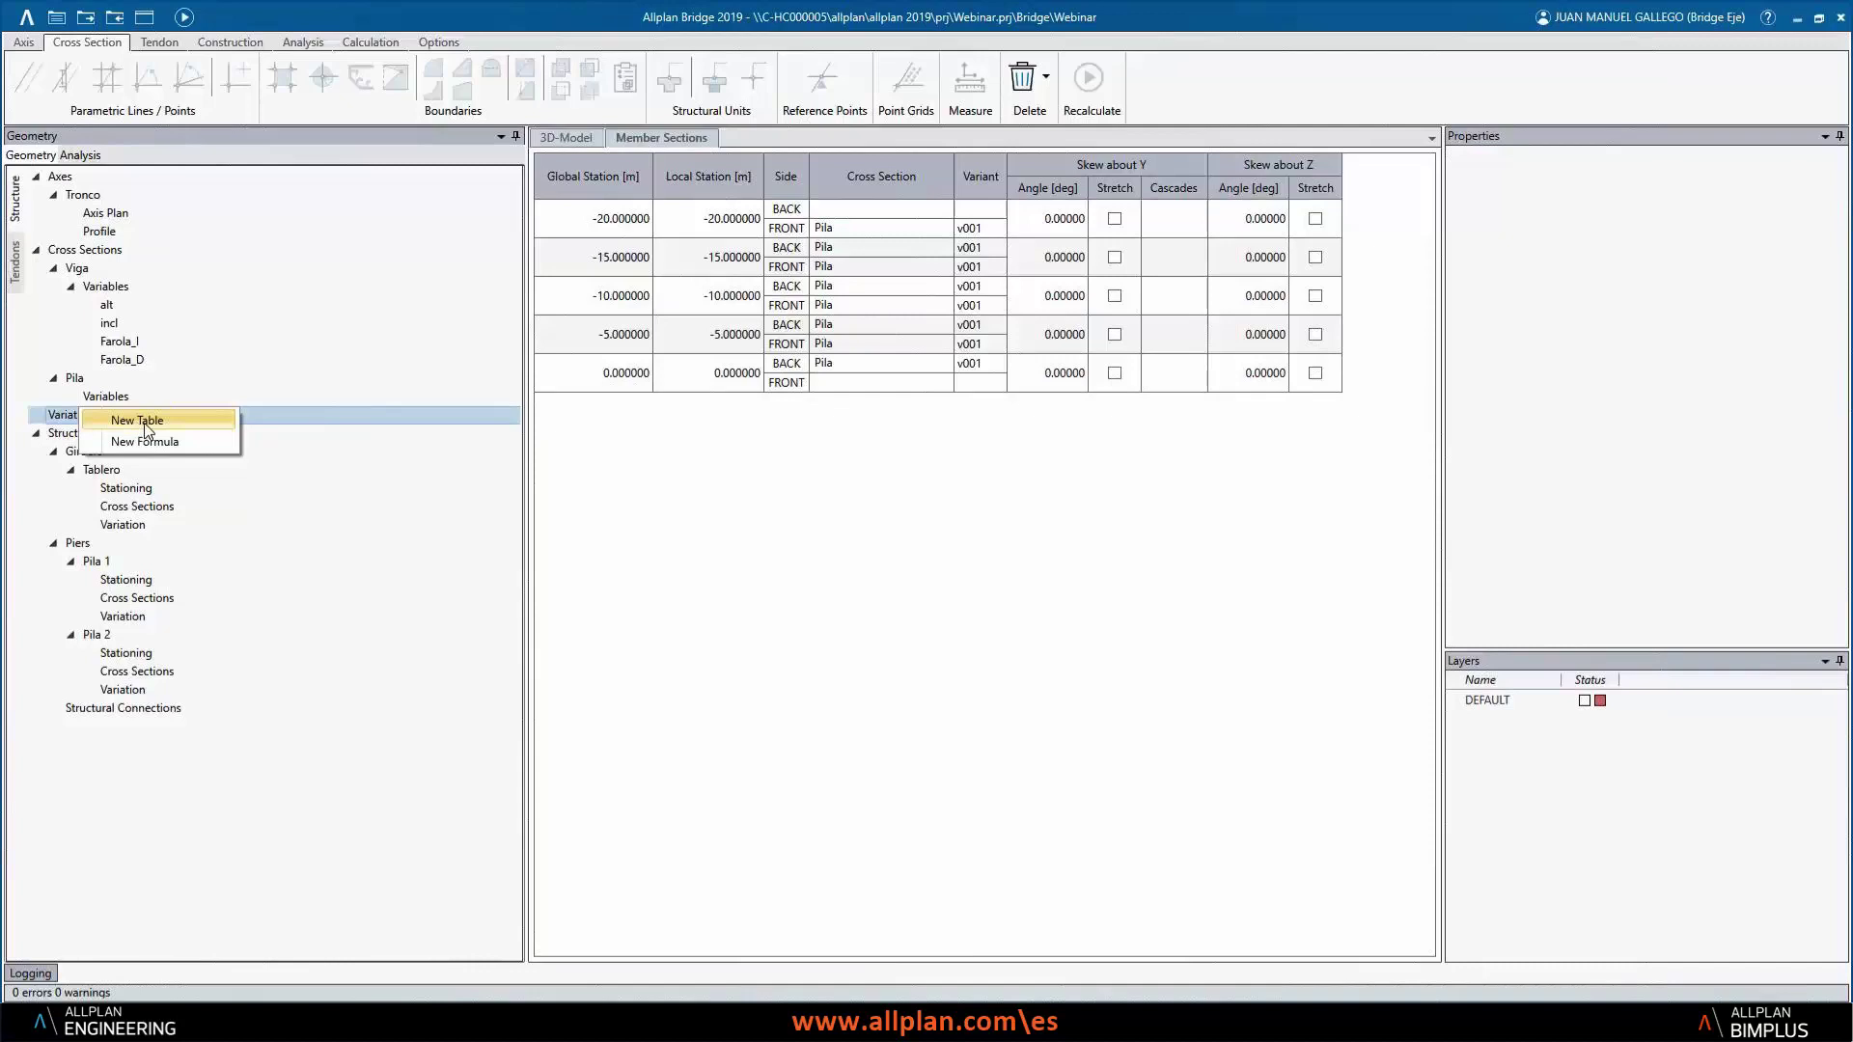
left_click(145, 421)
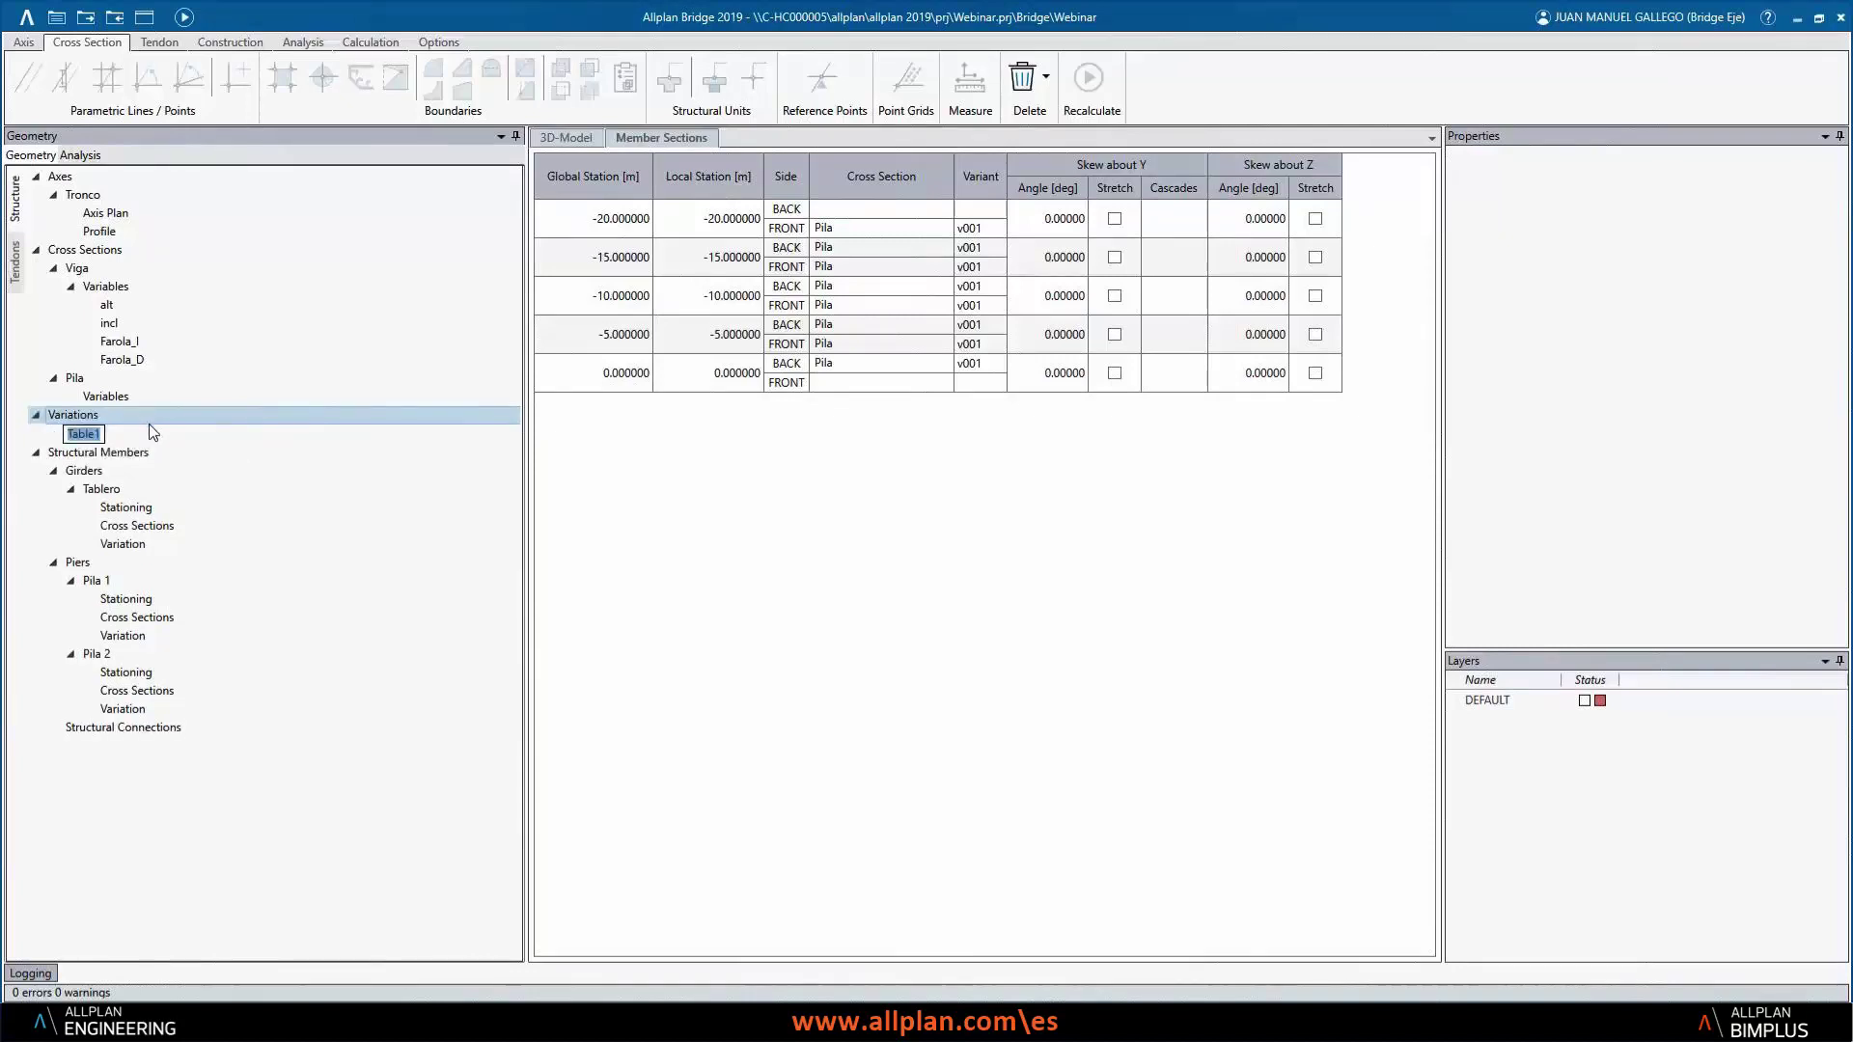
type("incl")
key("Return")
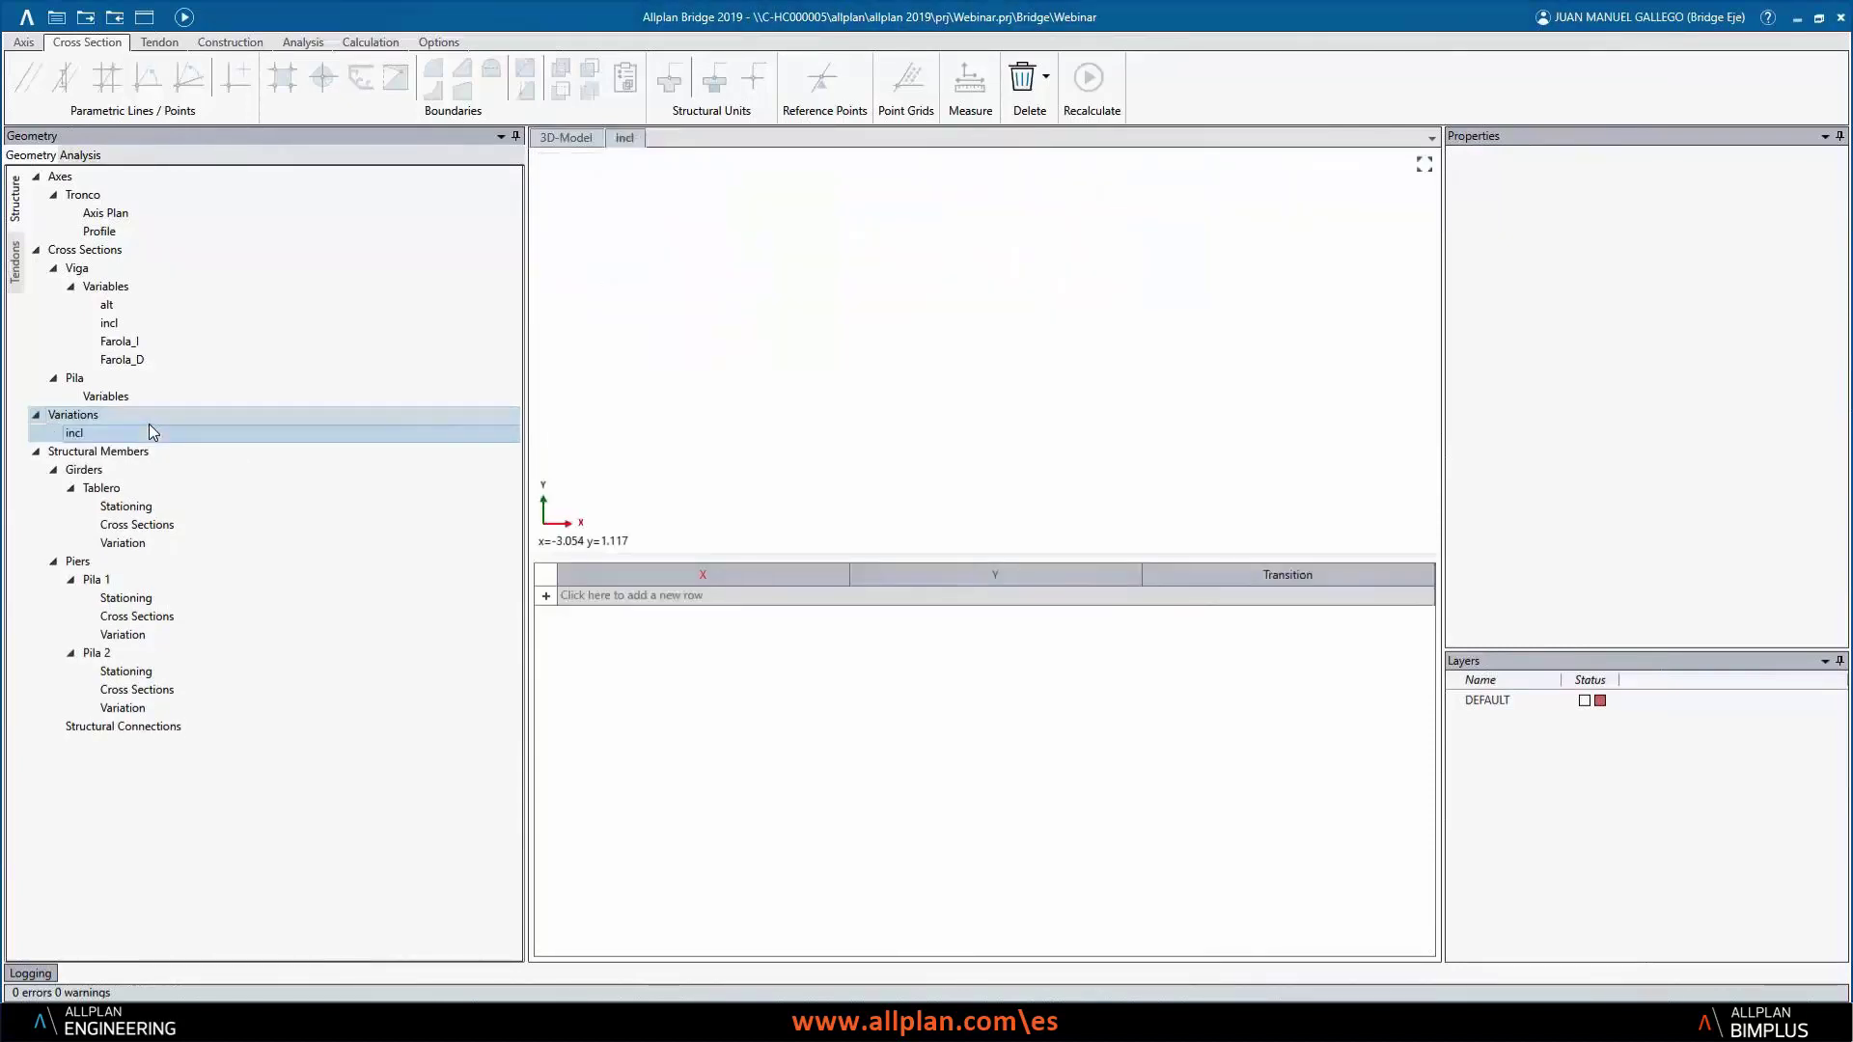
- Enter the X values 0, 10, 30, 50 and 60 in the incl variation table
left_click(594, 592)
type("0")
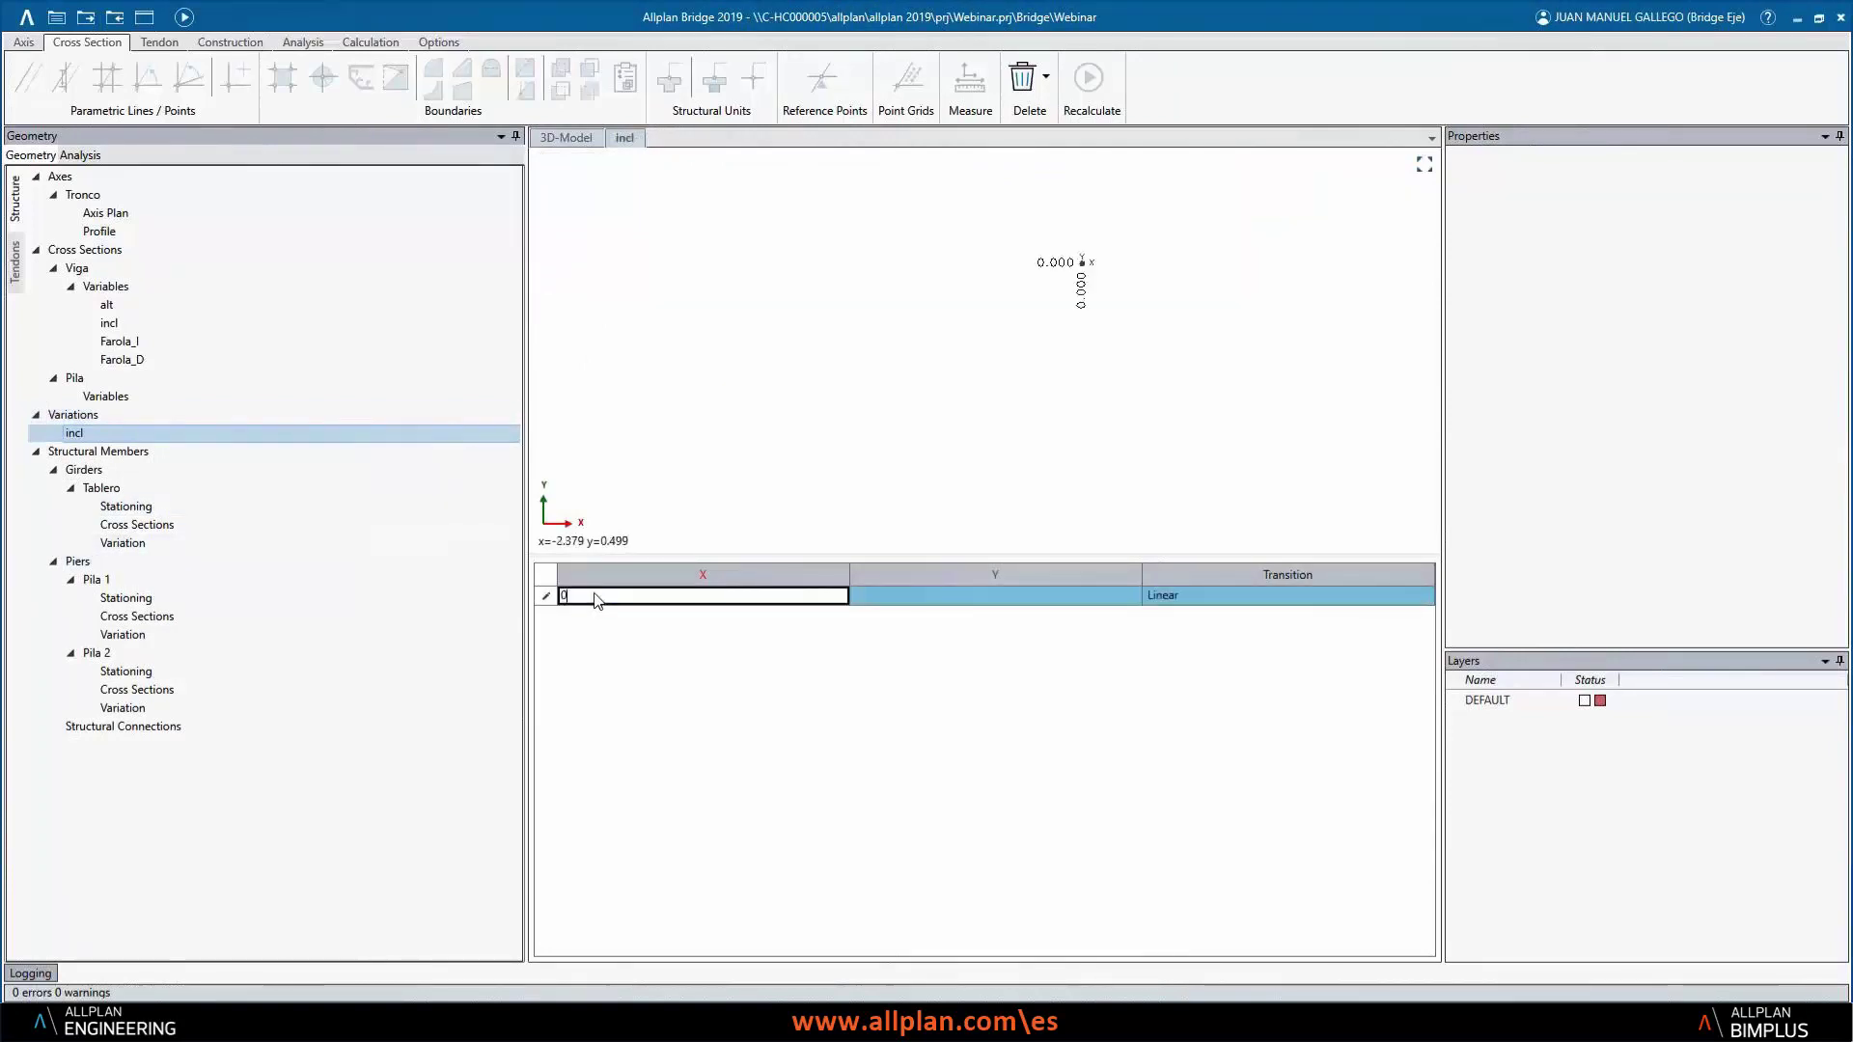
key("Return")
type("10")
key("Return")
type("30")
key("Return")
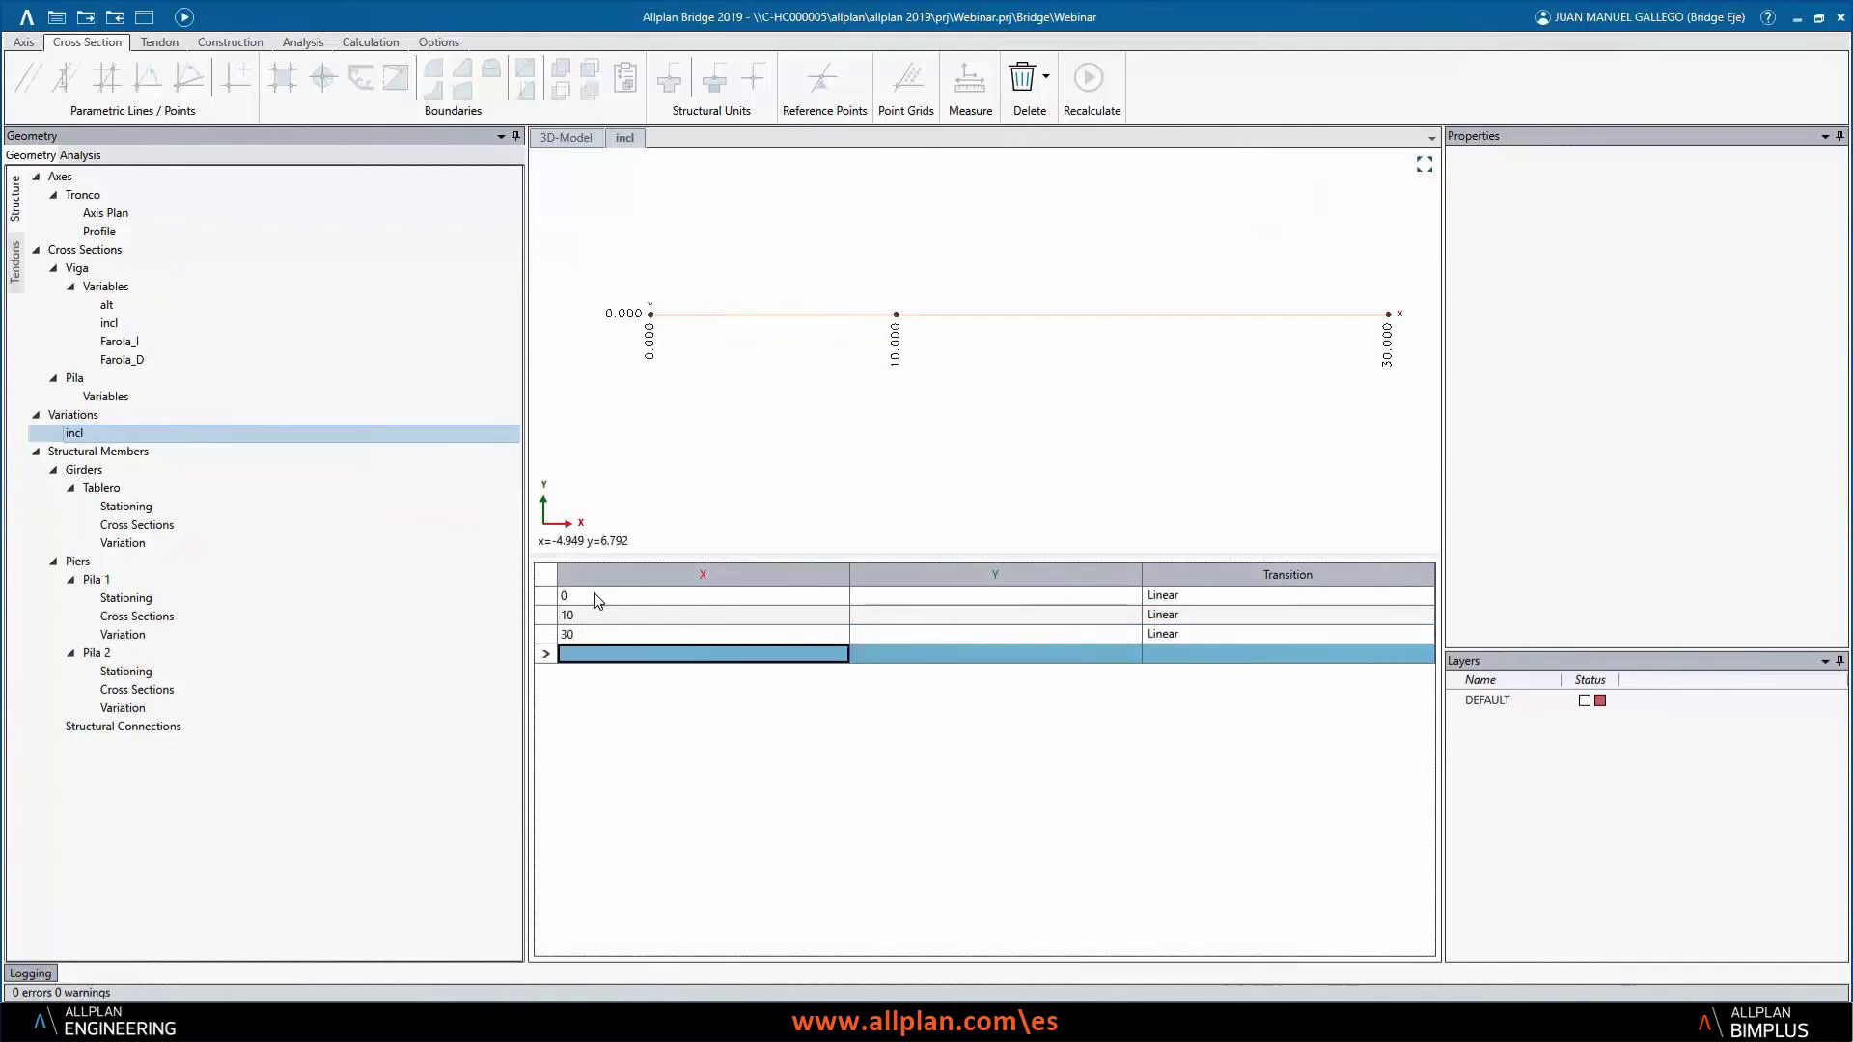
type("50")
key("Return")
type("60")
key("Return")
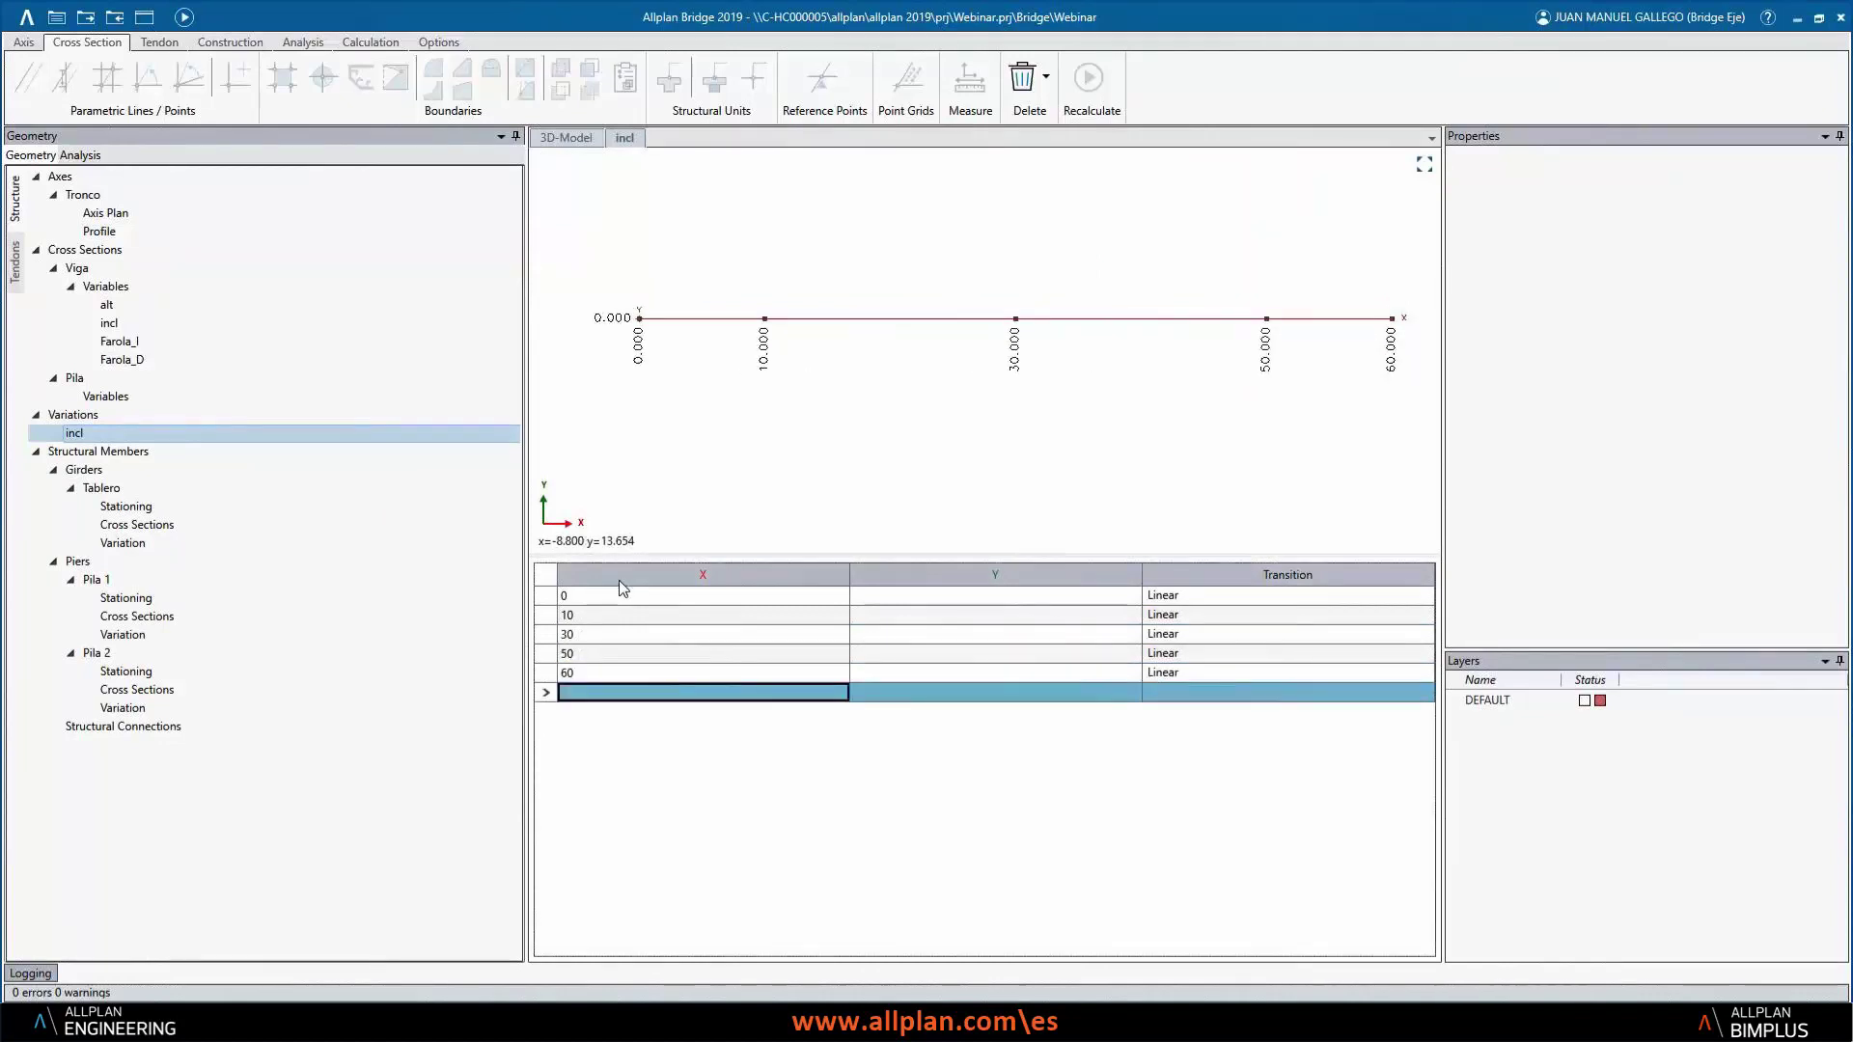
- Set the Y values of the incl table to 0, 0, -3, 0 and 0
left_click(854, 598)
type("0")
key("Return")
type("0")
key("Return")
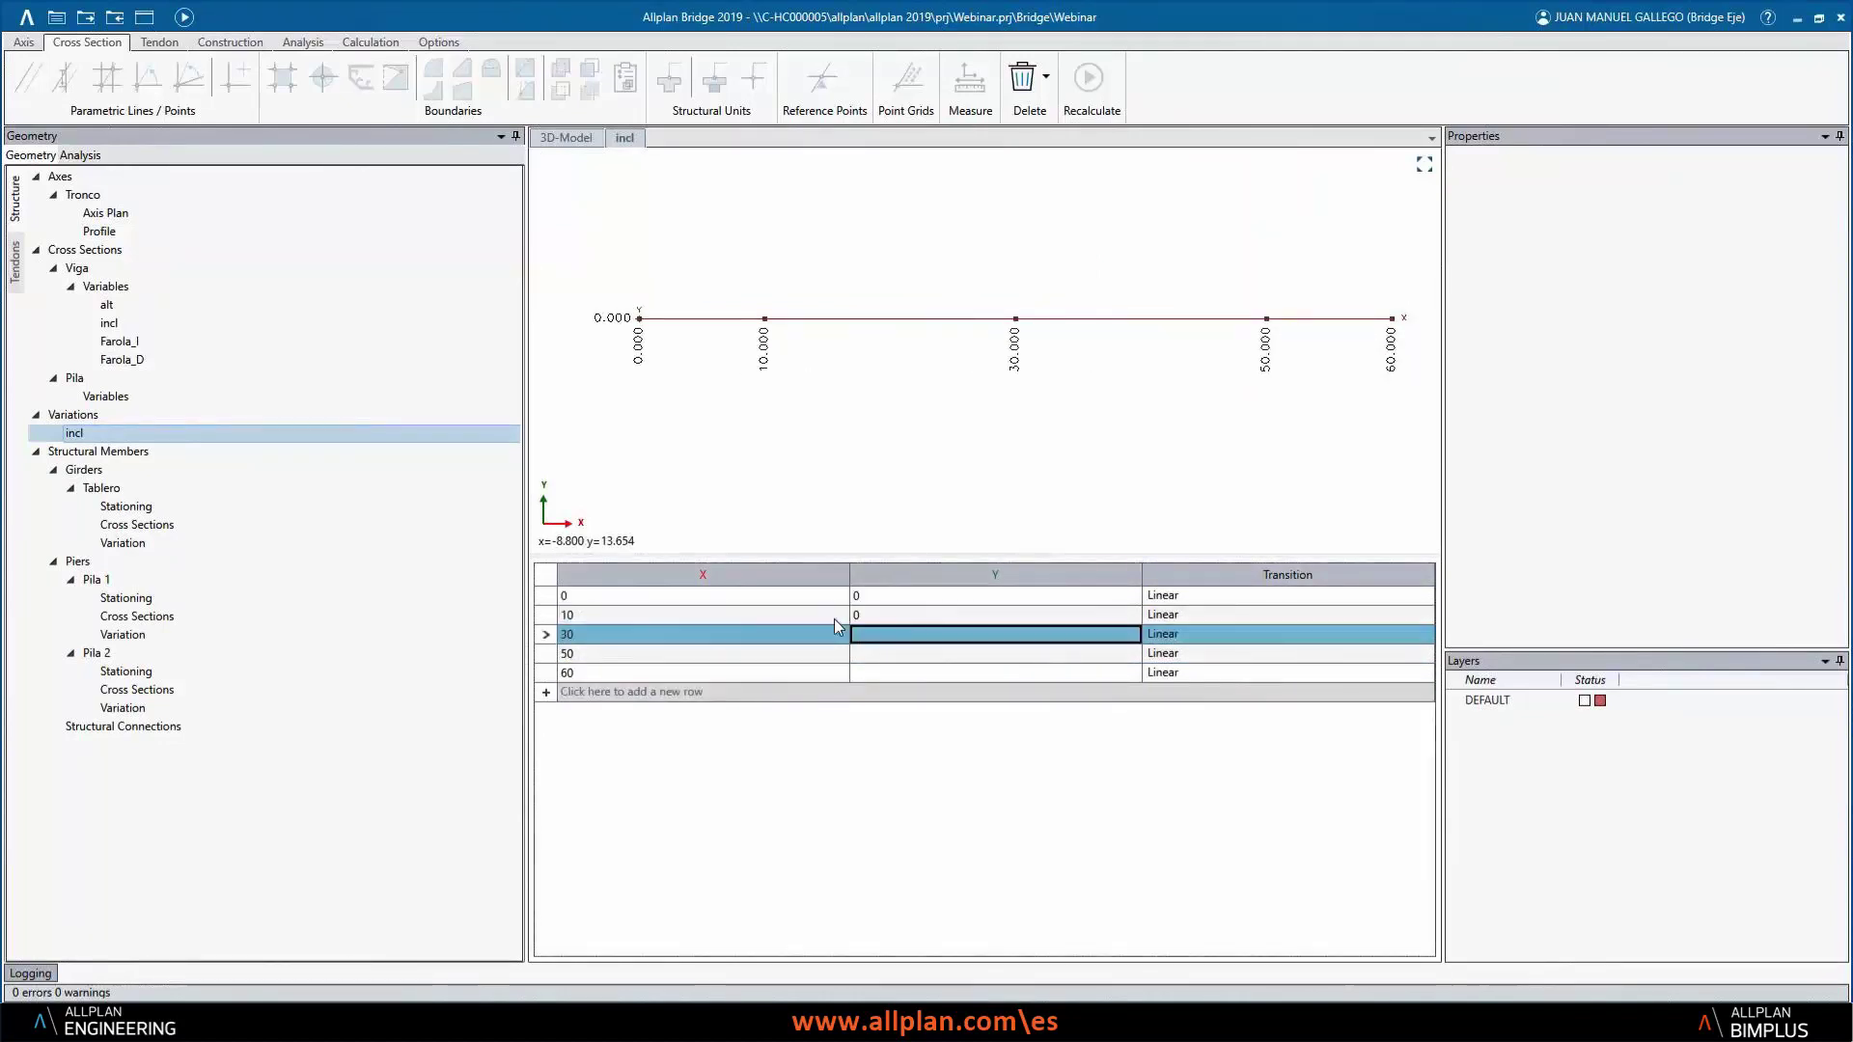
type("-3")
key("Return")
type("0")
key("Return")
type("0")
key("Return")
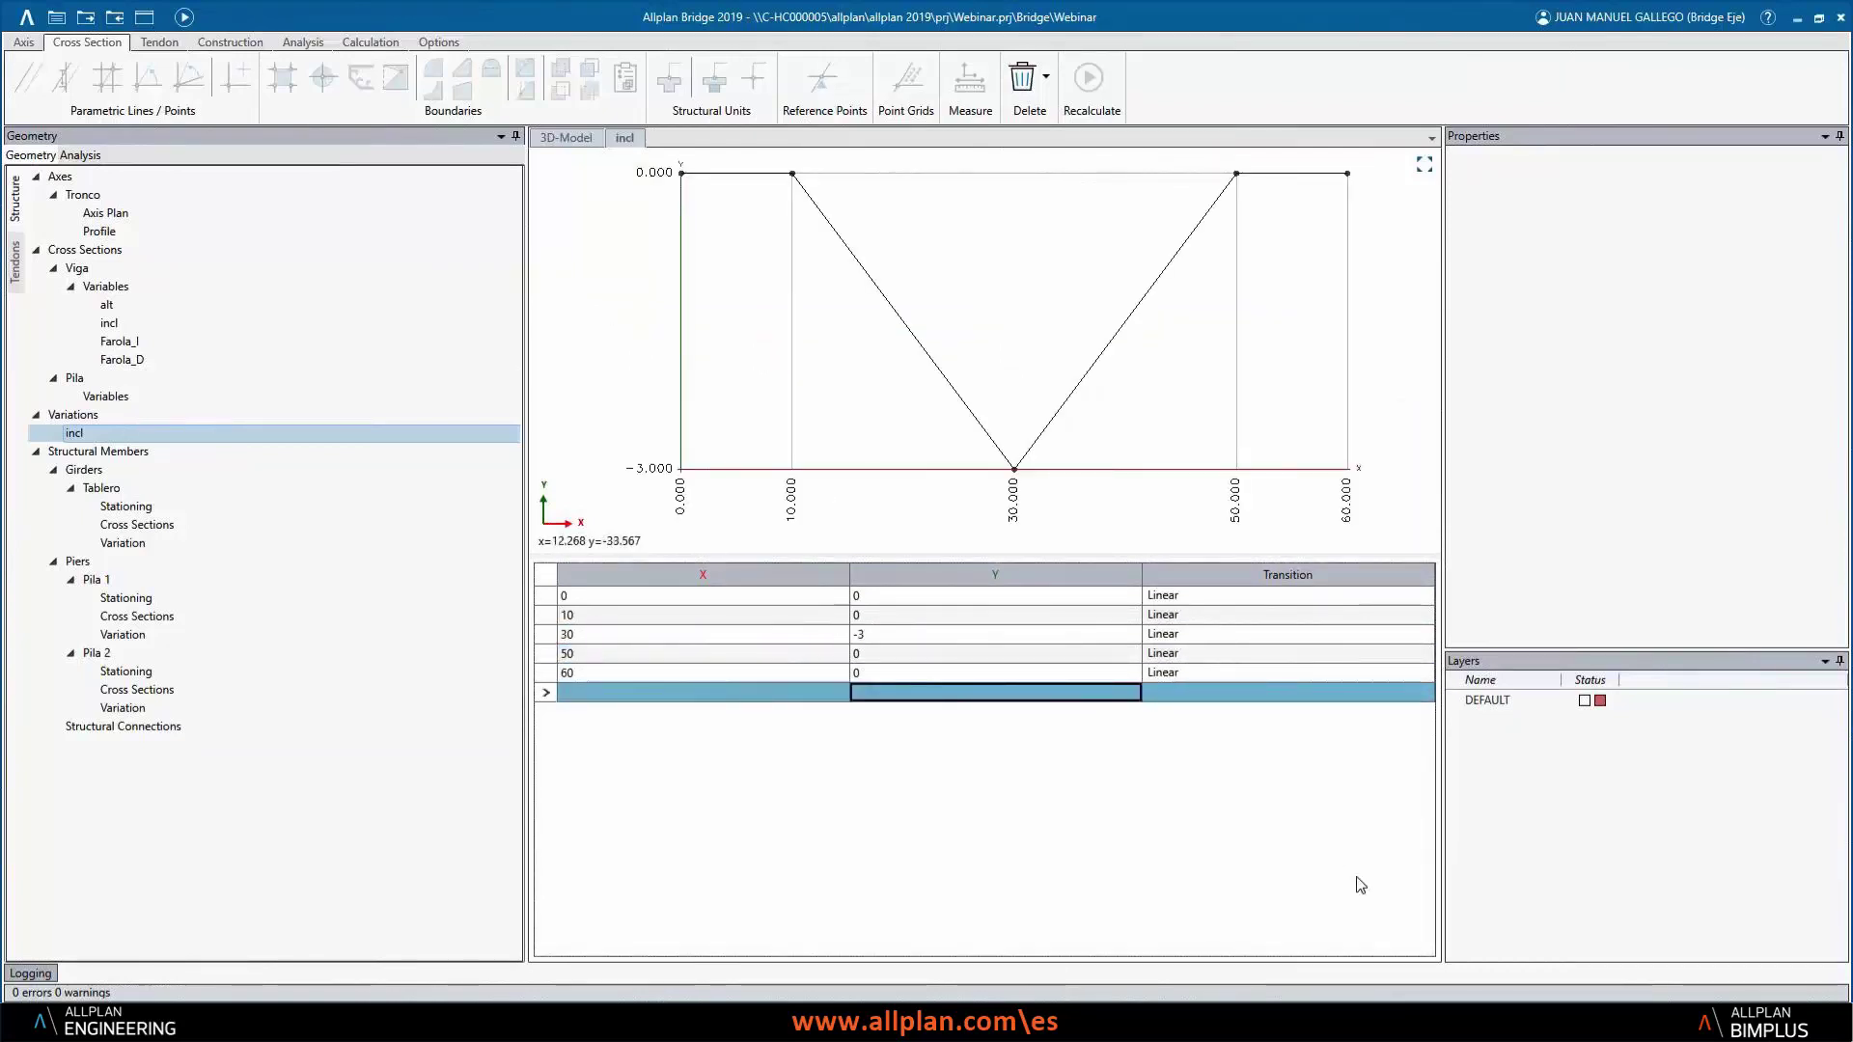
- Set the incl transitions to Parabolic (horiz. at end) for X 10 and 50, and Parabolic (horiz. at begin) for X 30
left_click(1212, 616)
left_click(1212, 616)
left_click(1212, 616)
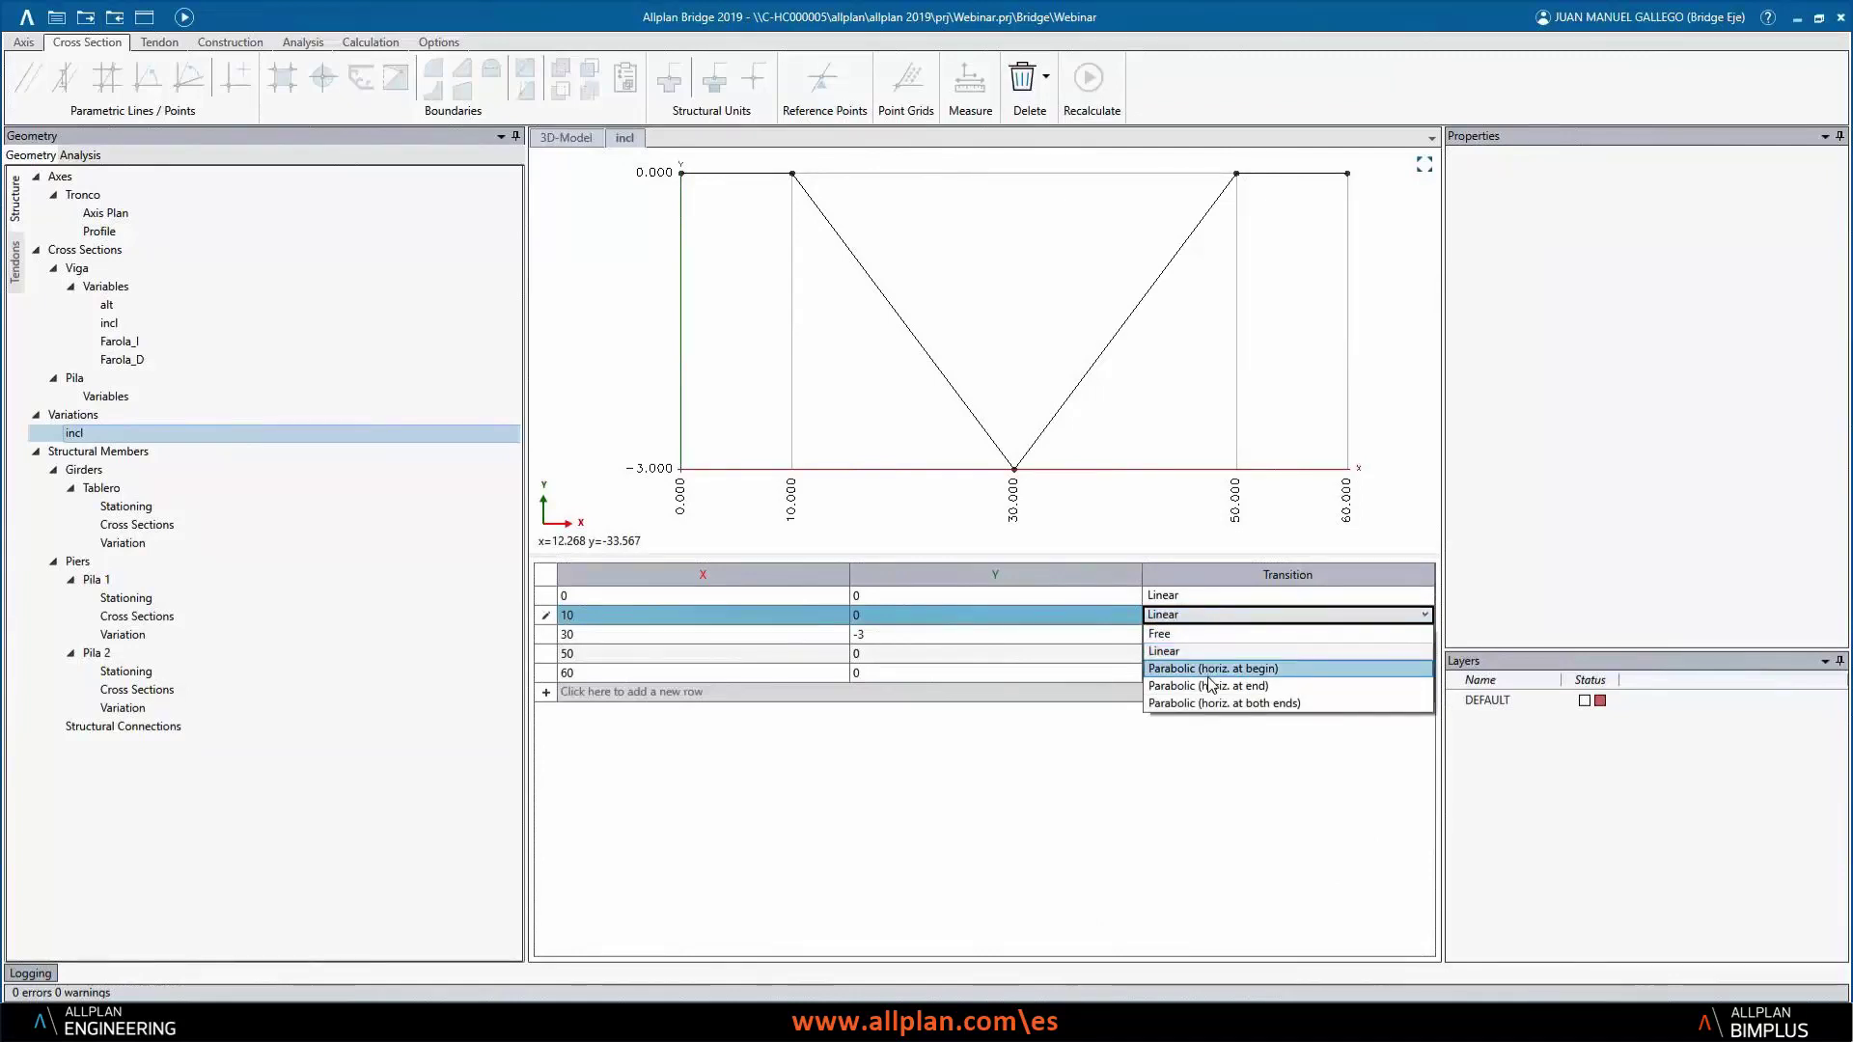
left_click(1218, 686)
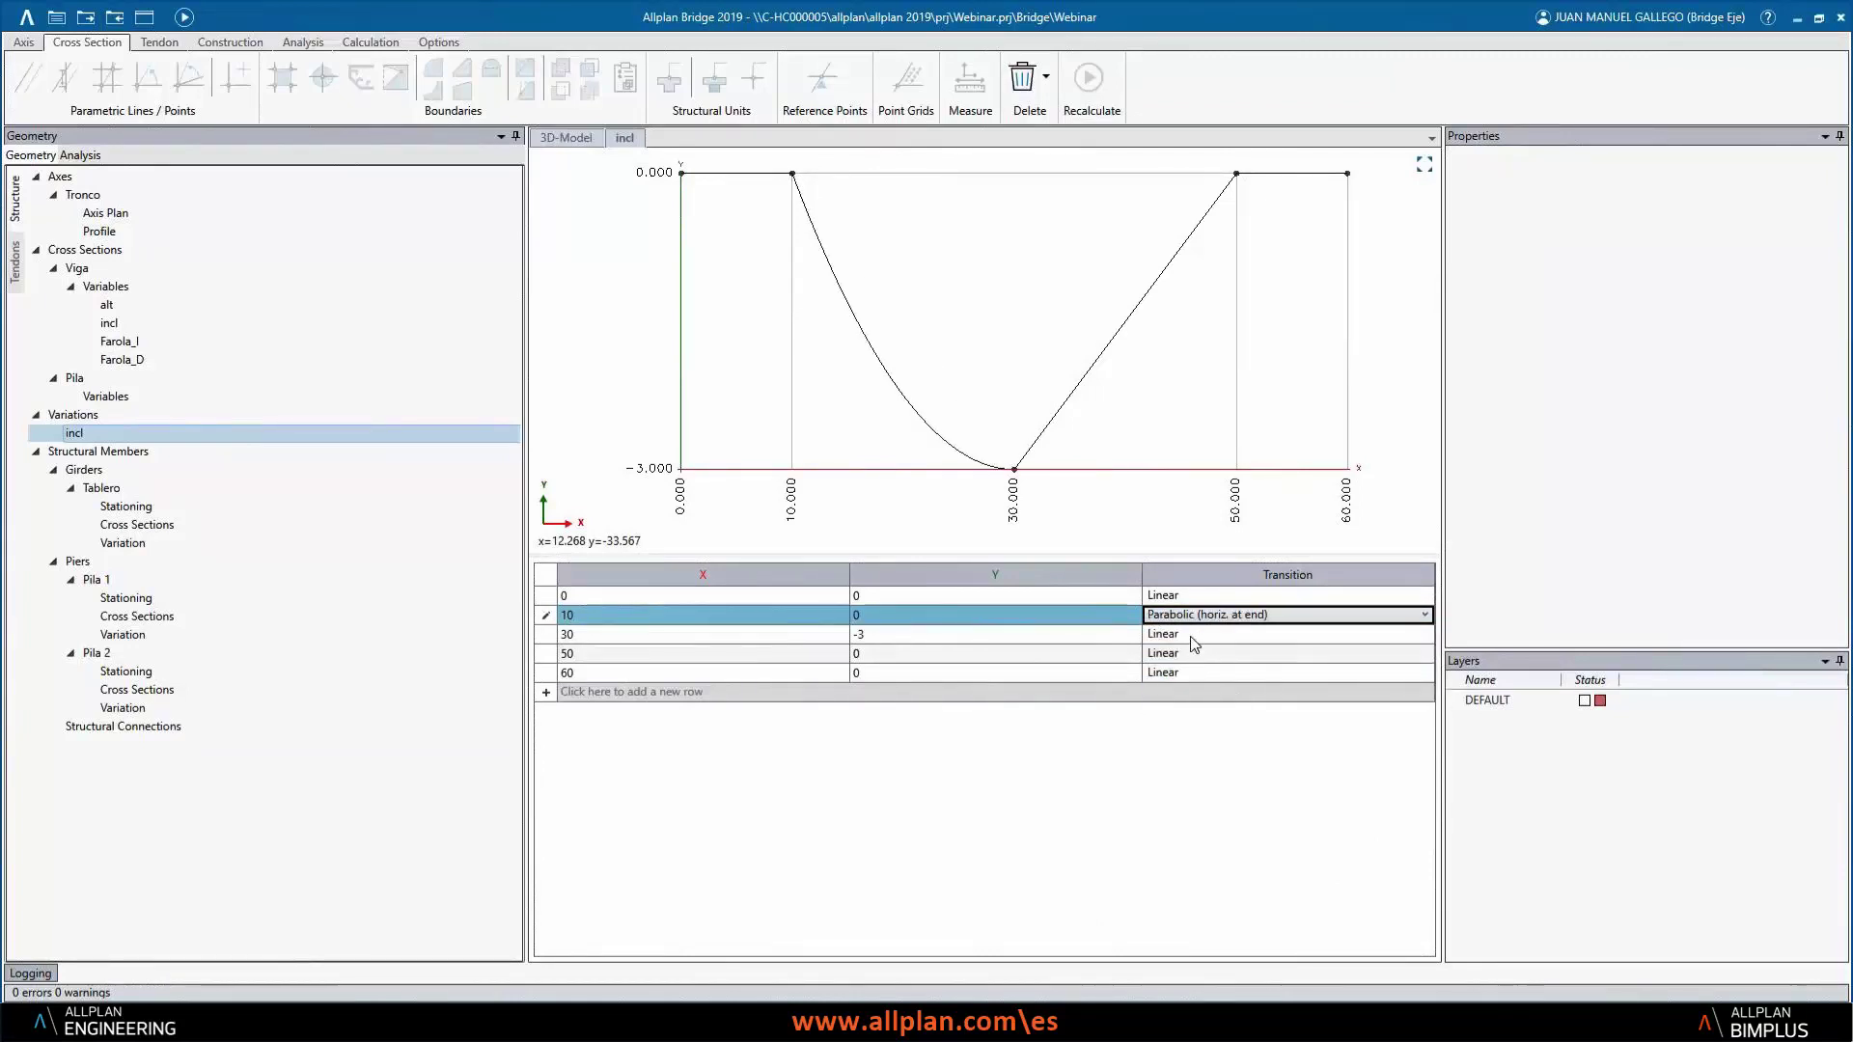
left_click(1182, 637)
left_click(1182, 637)
left_click(1195, 693)
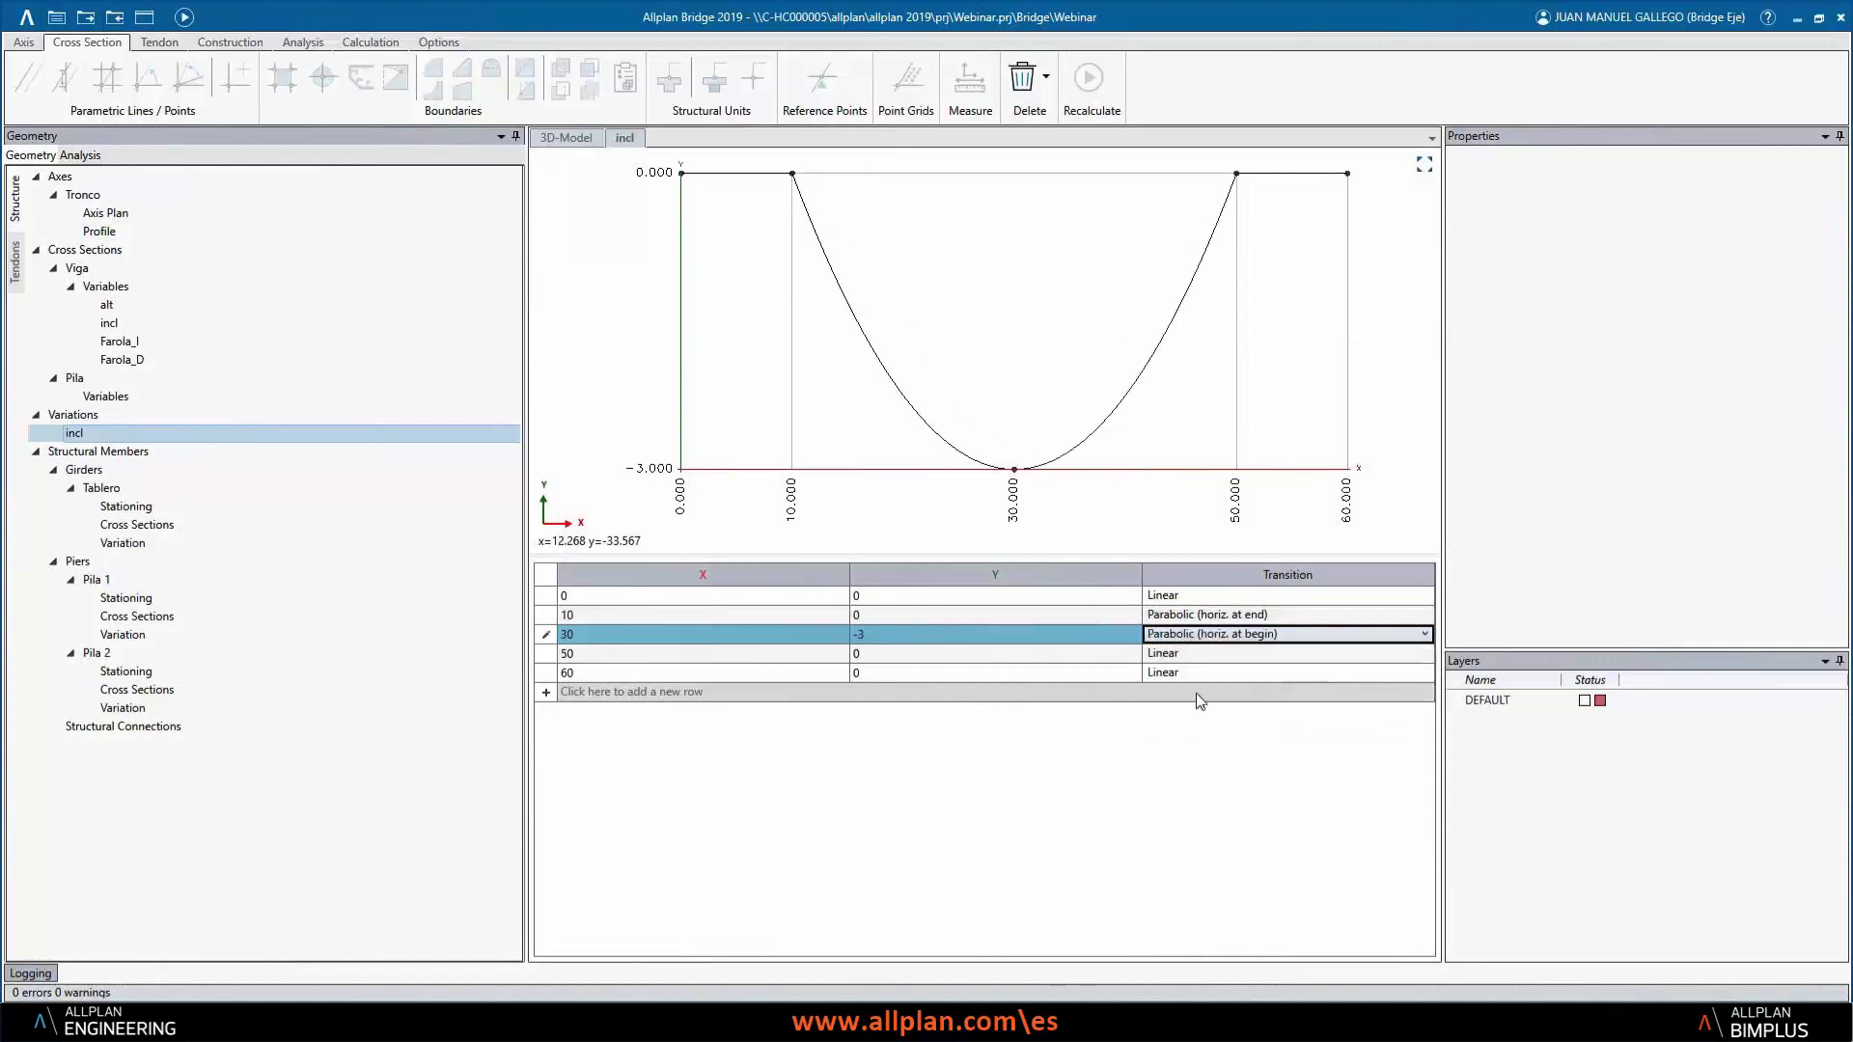
left_click(1195, 657)
left_click(1194, 656)
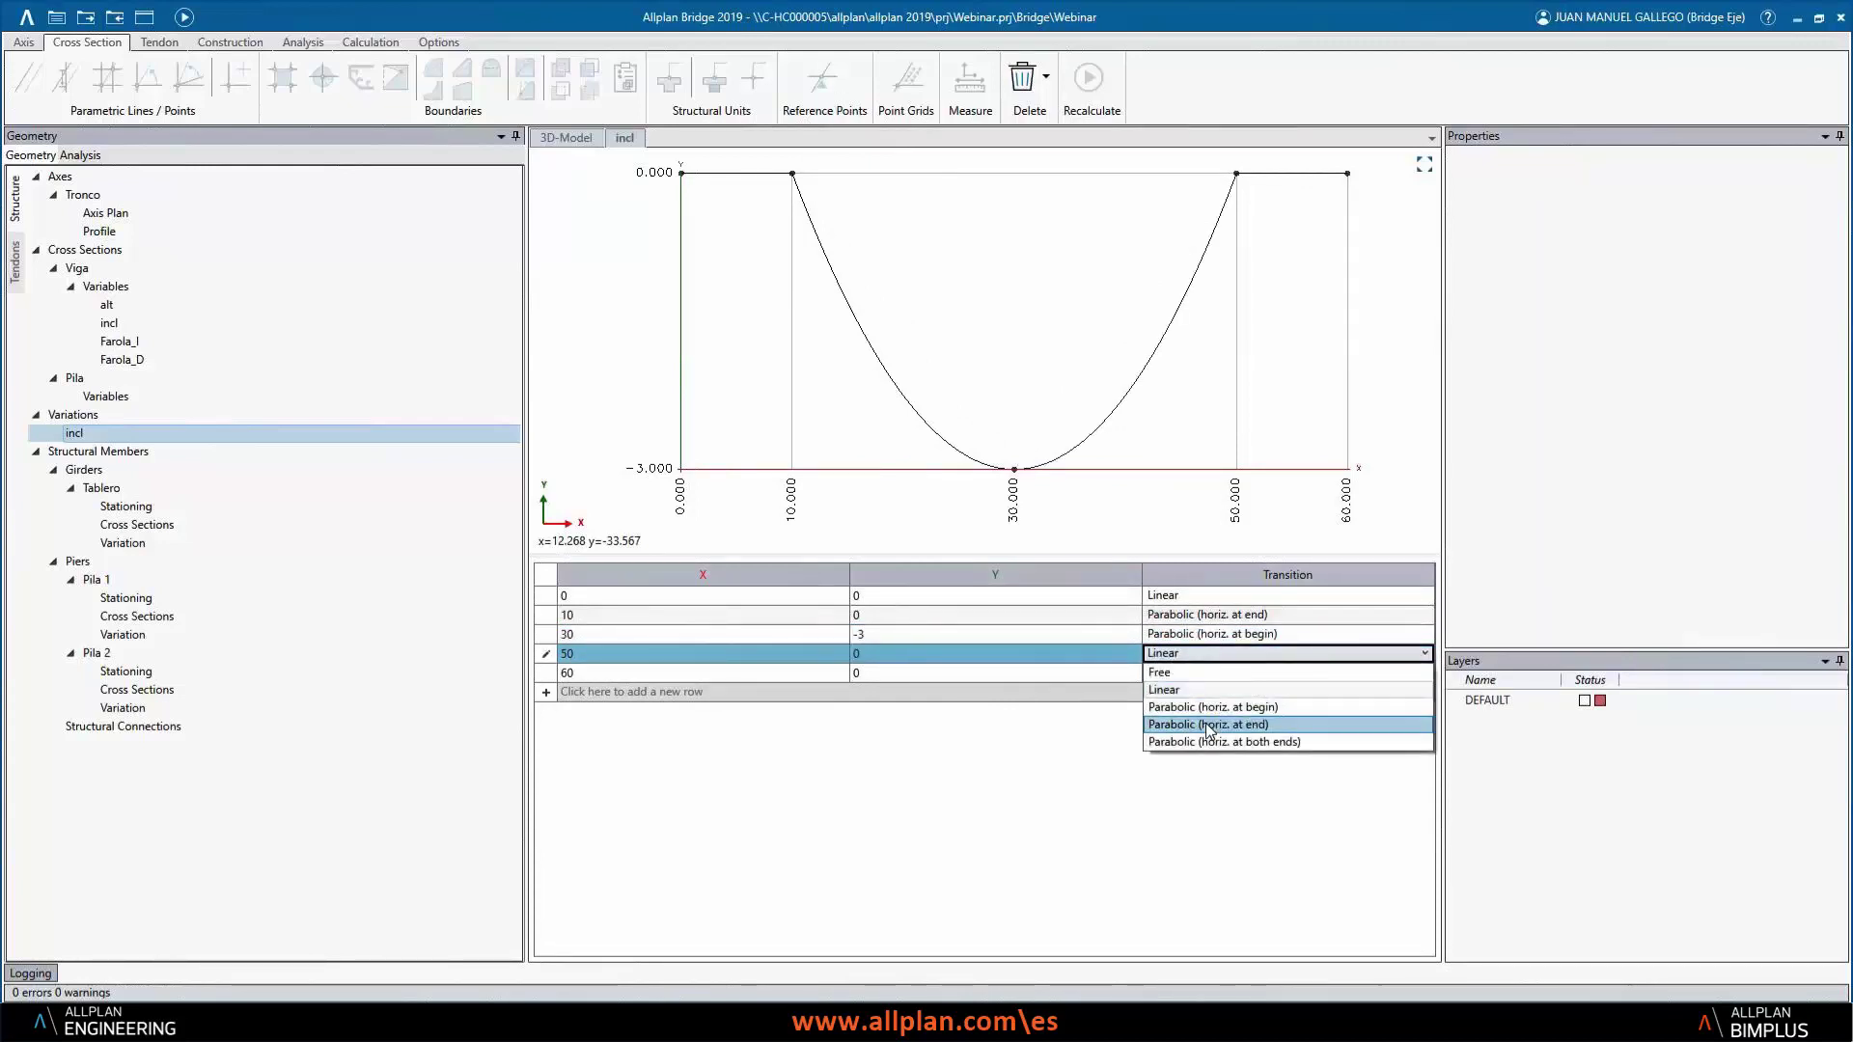
left_click(1207, 723)
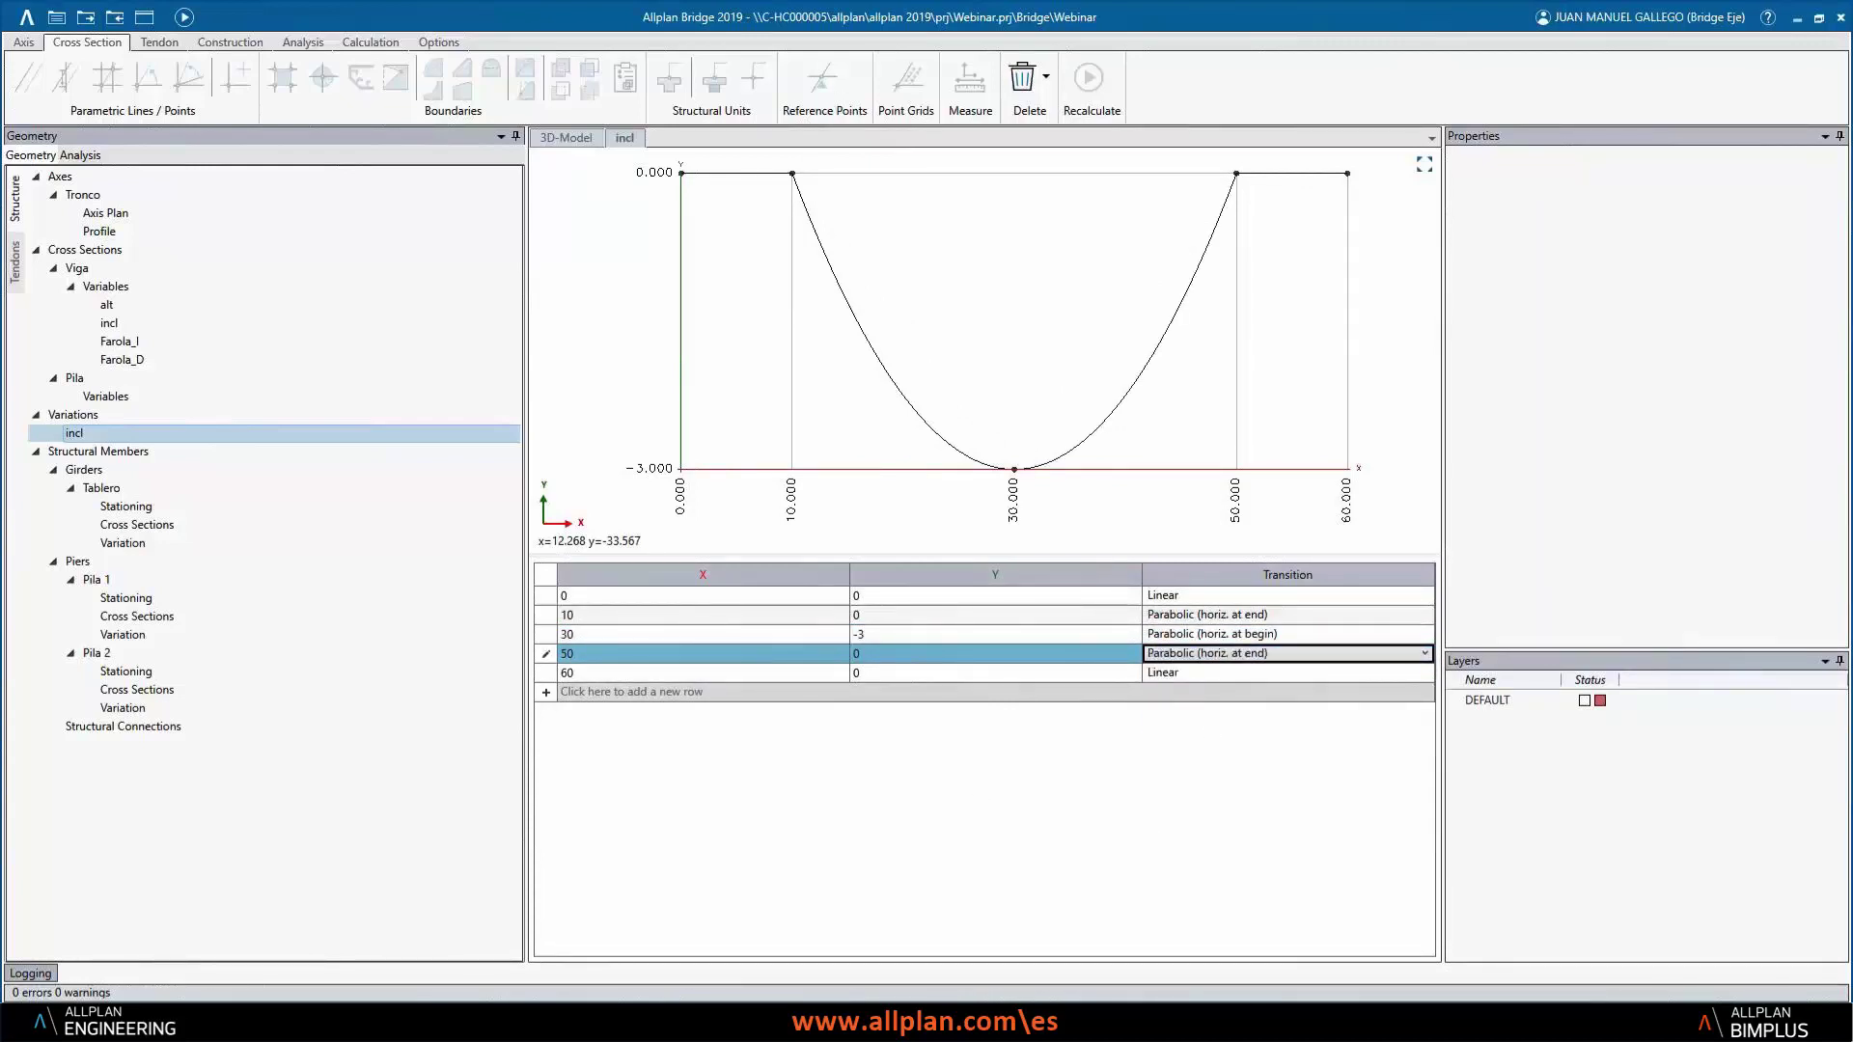
- Create a second variation table named alt
right_click(78, 424)
left_click(106, 432)
type("a")
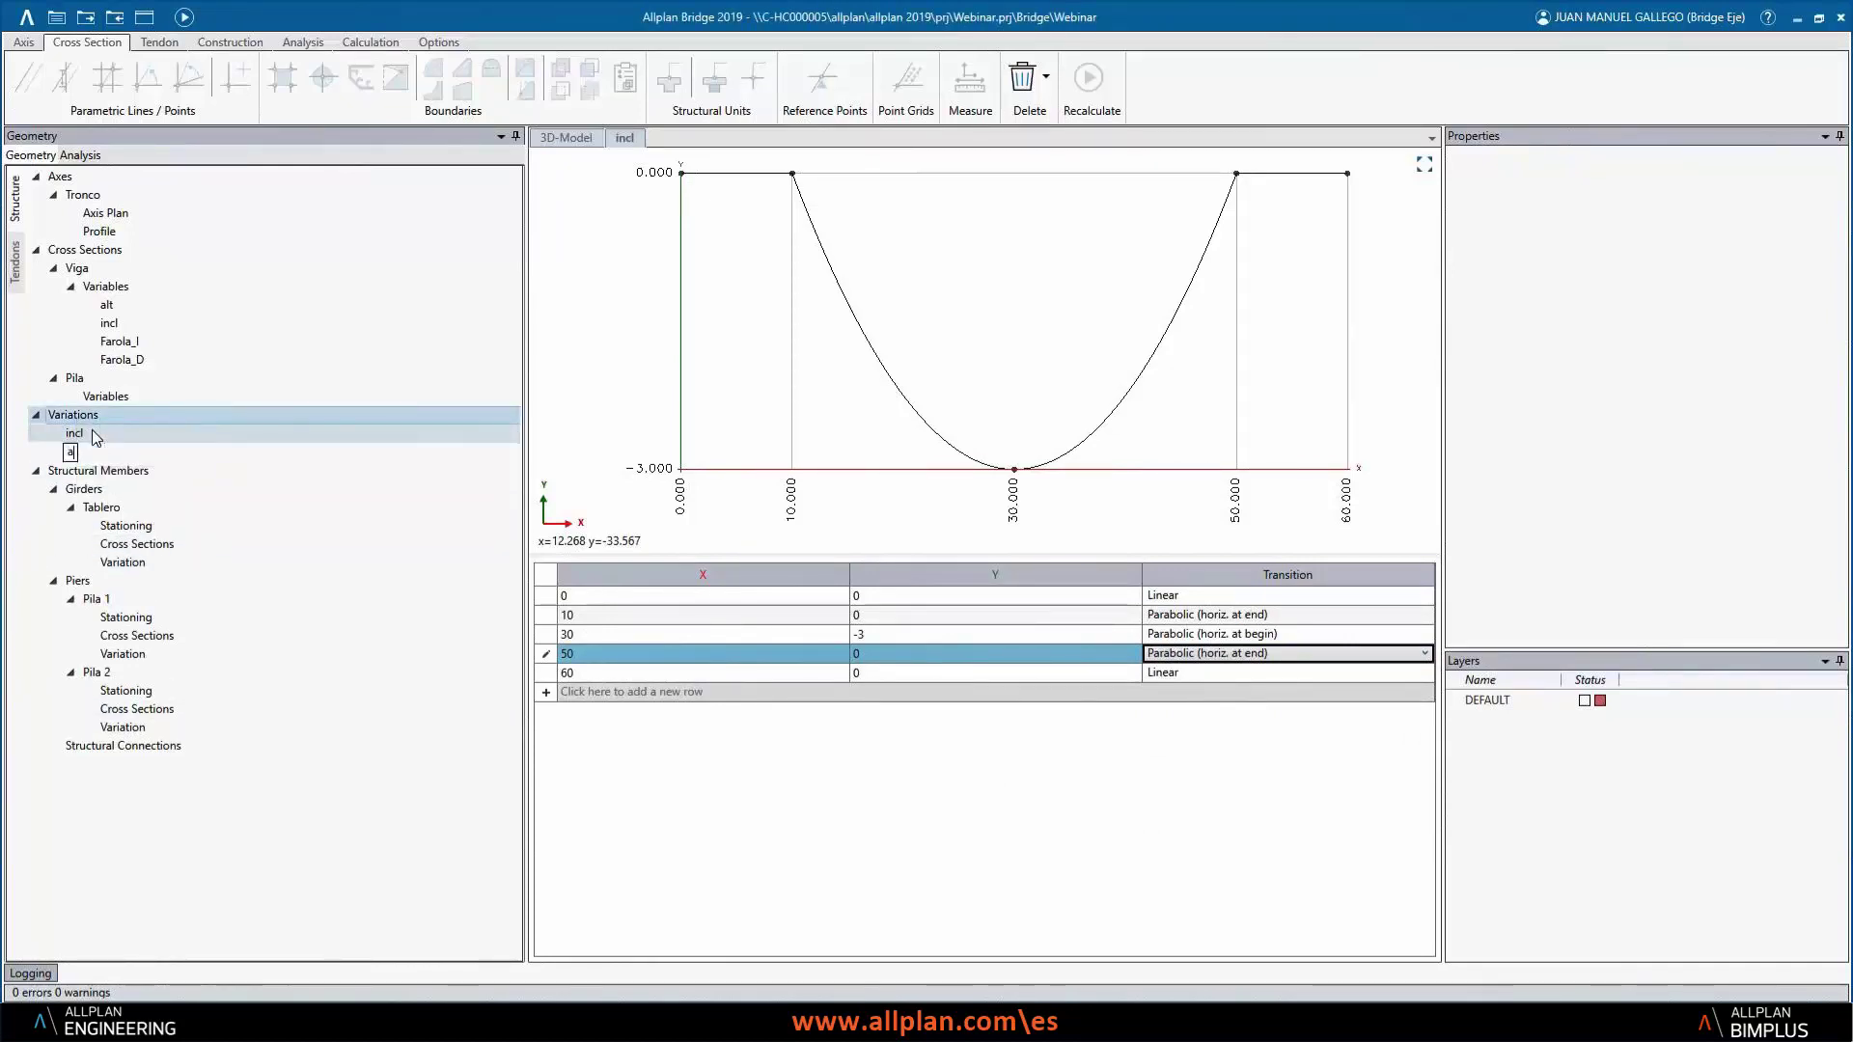
type("lt")
key("Return")
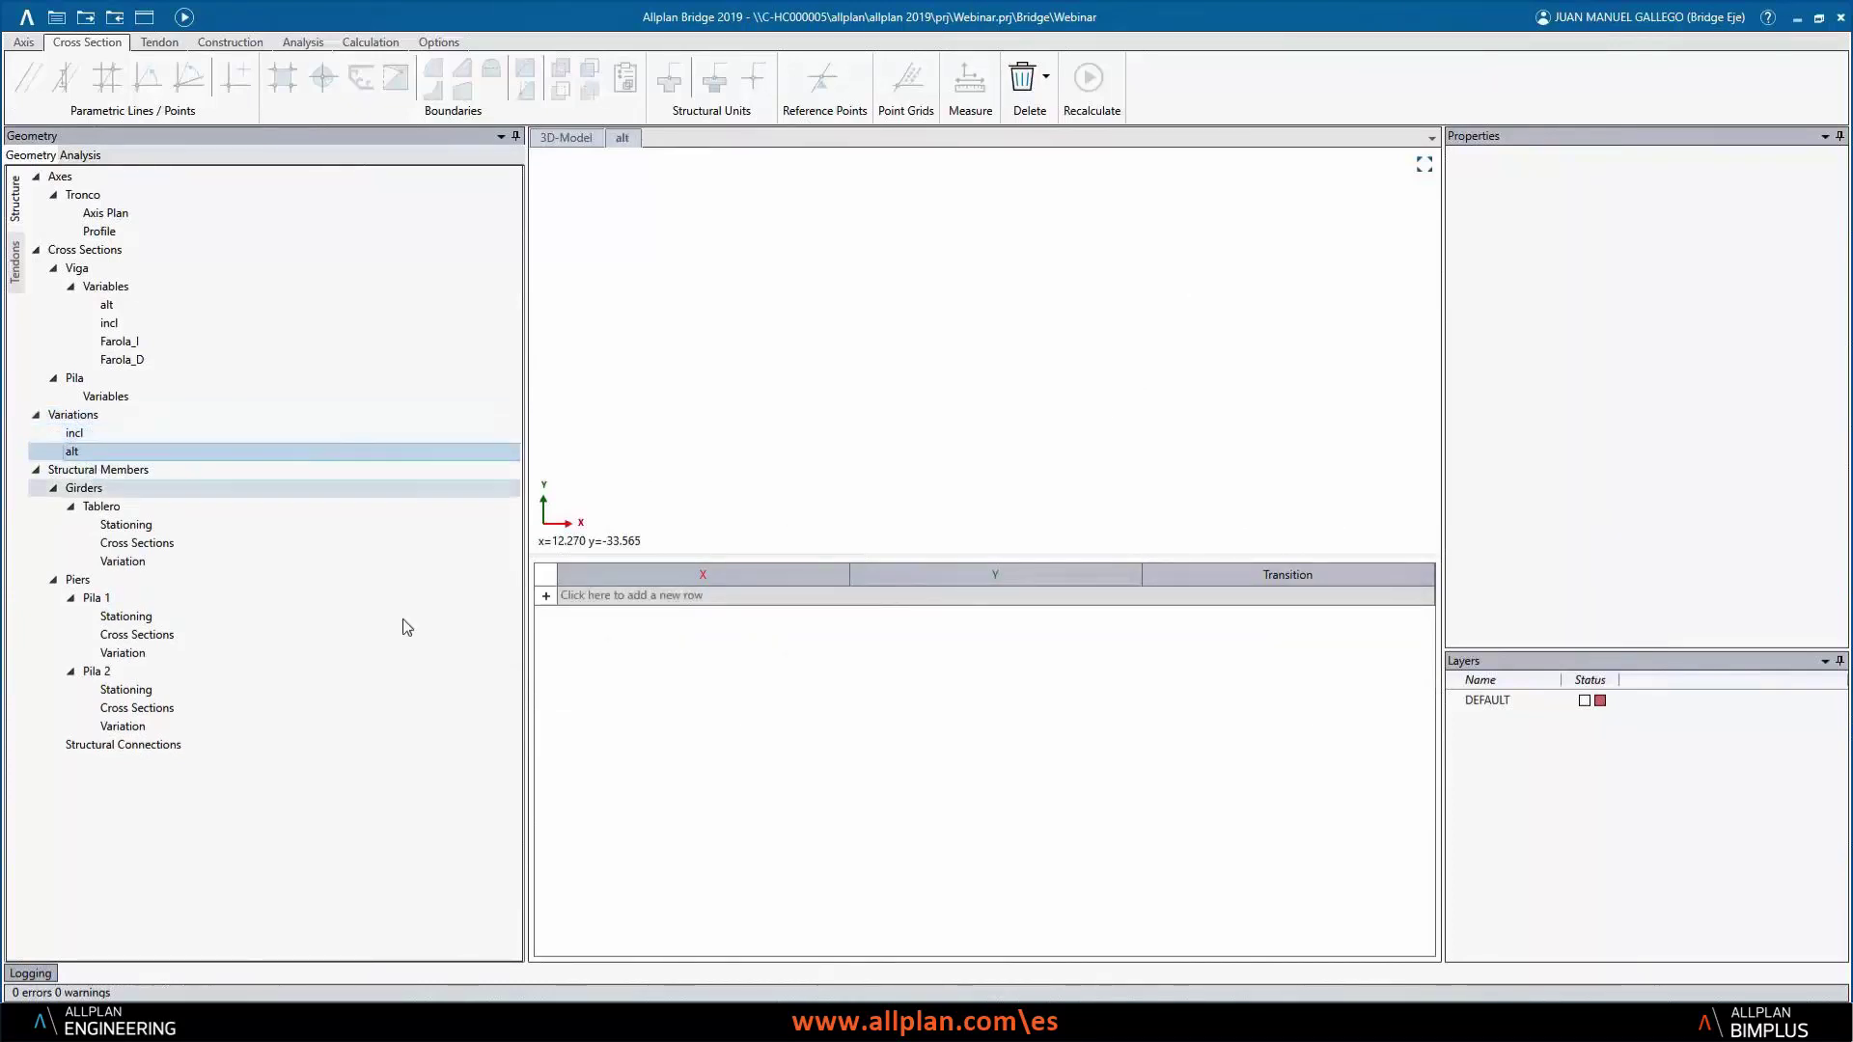
- Enter the X values 0, 17.5, 20, 22.5, 37.5, 40, 42.5 and 60 in the alt table
left_click(599, 596)
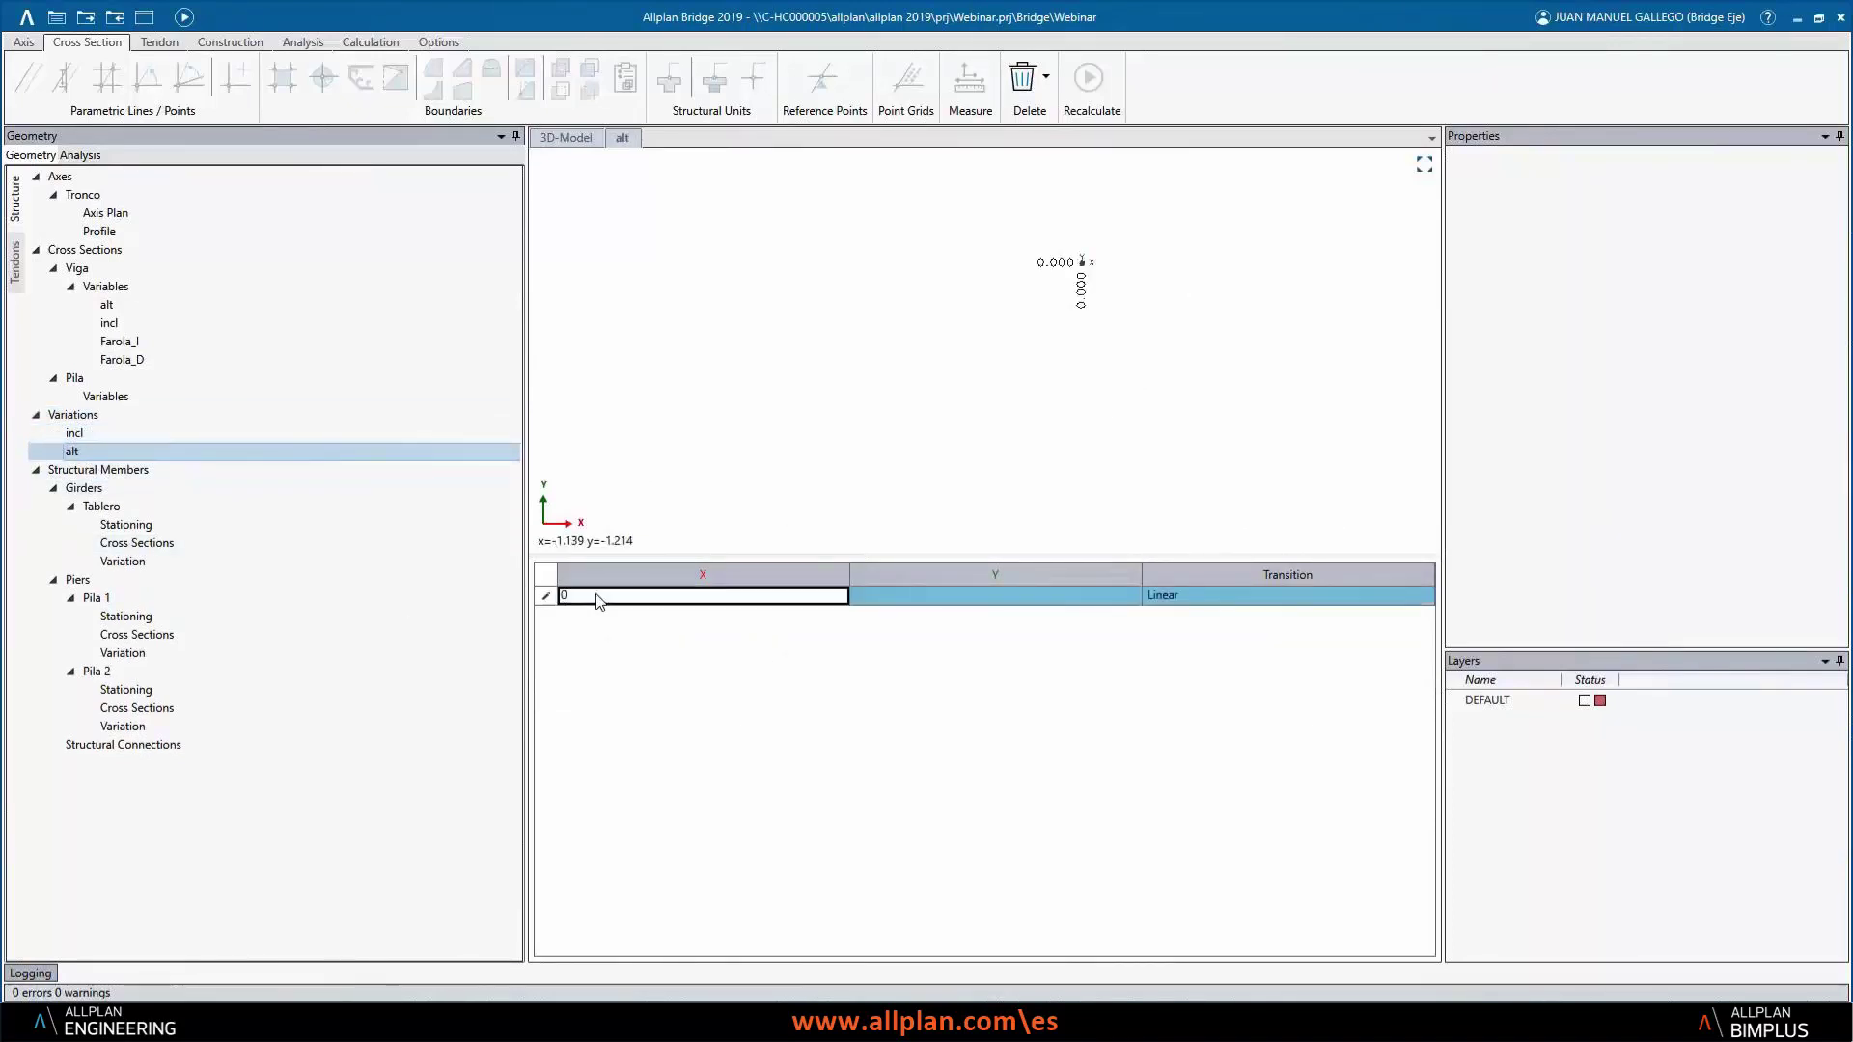
key("Return")
type("17")
key("Return")
type("20")
key("Return")
type("22.5")
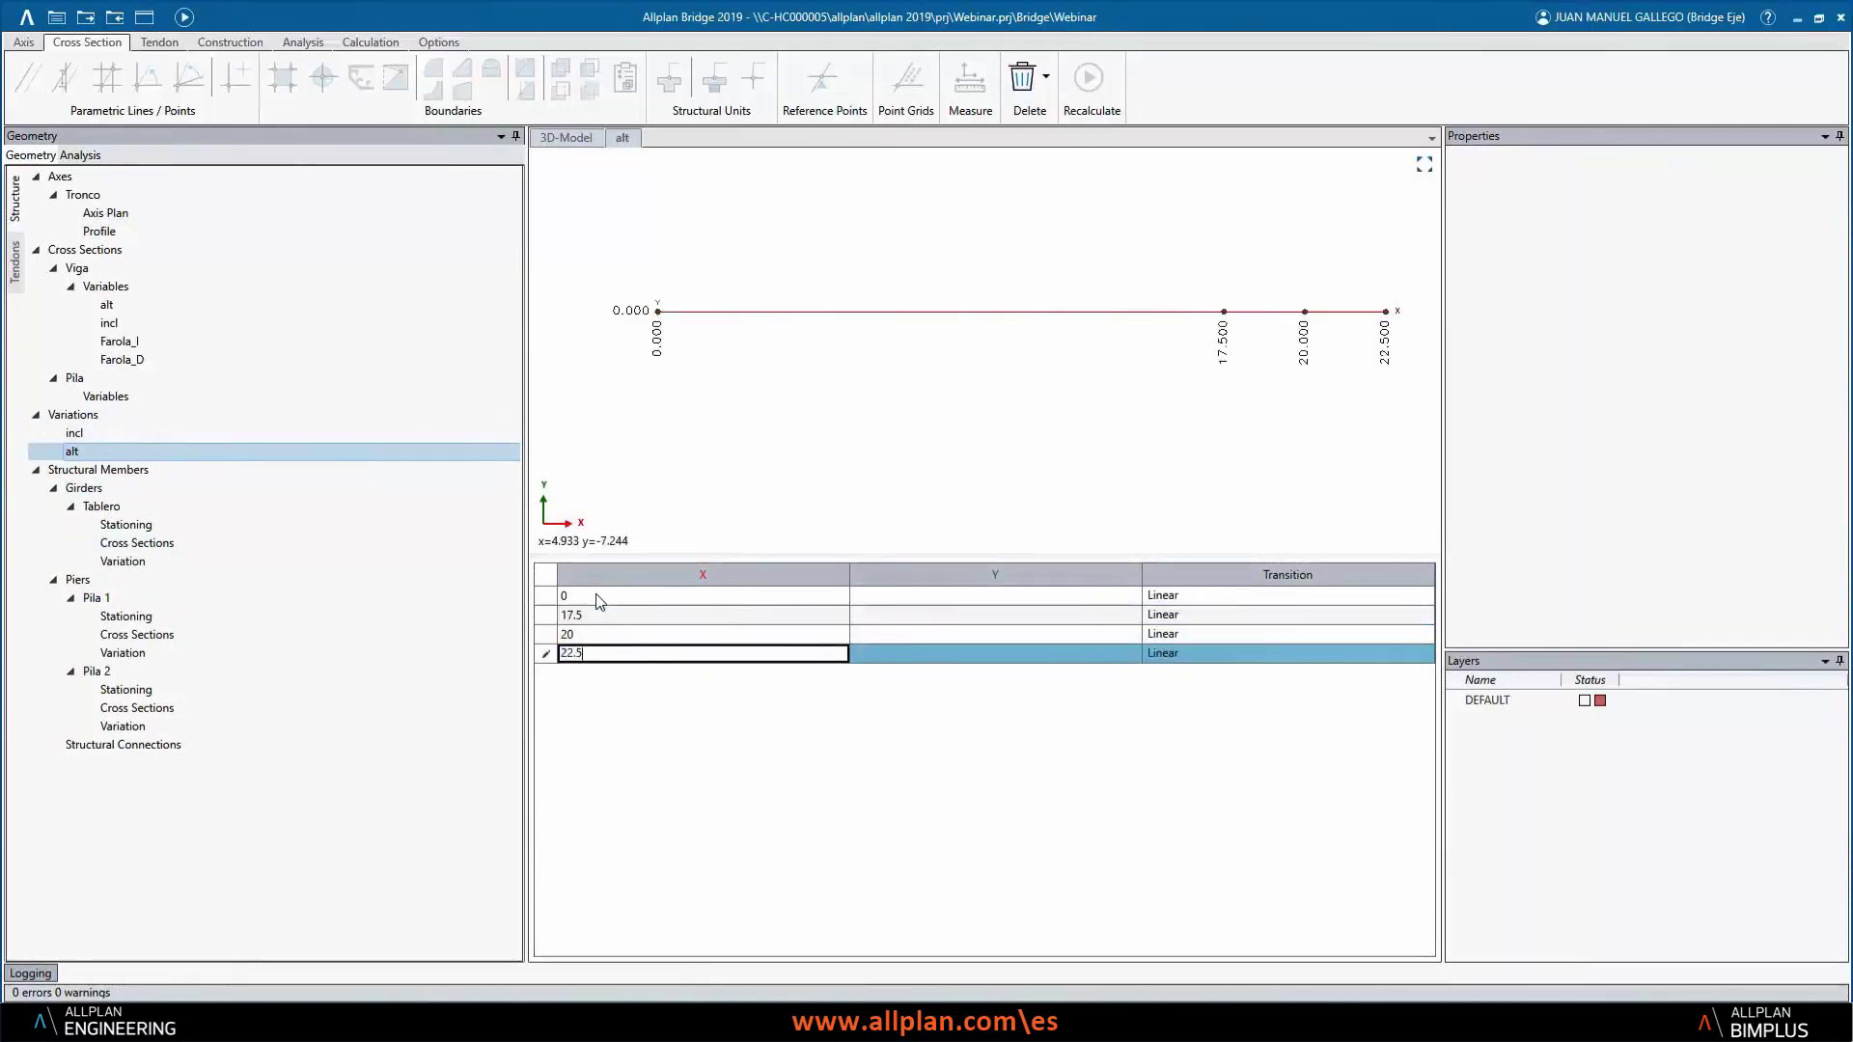
key("Return")
type("37.5")
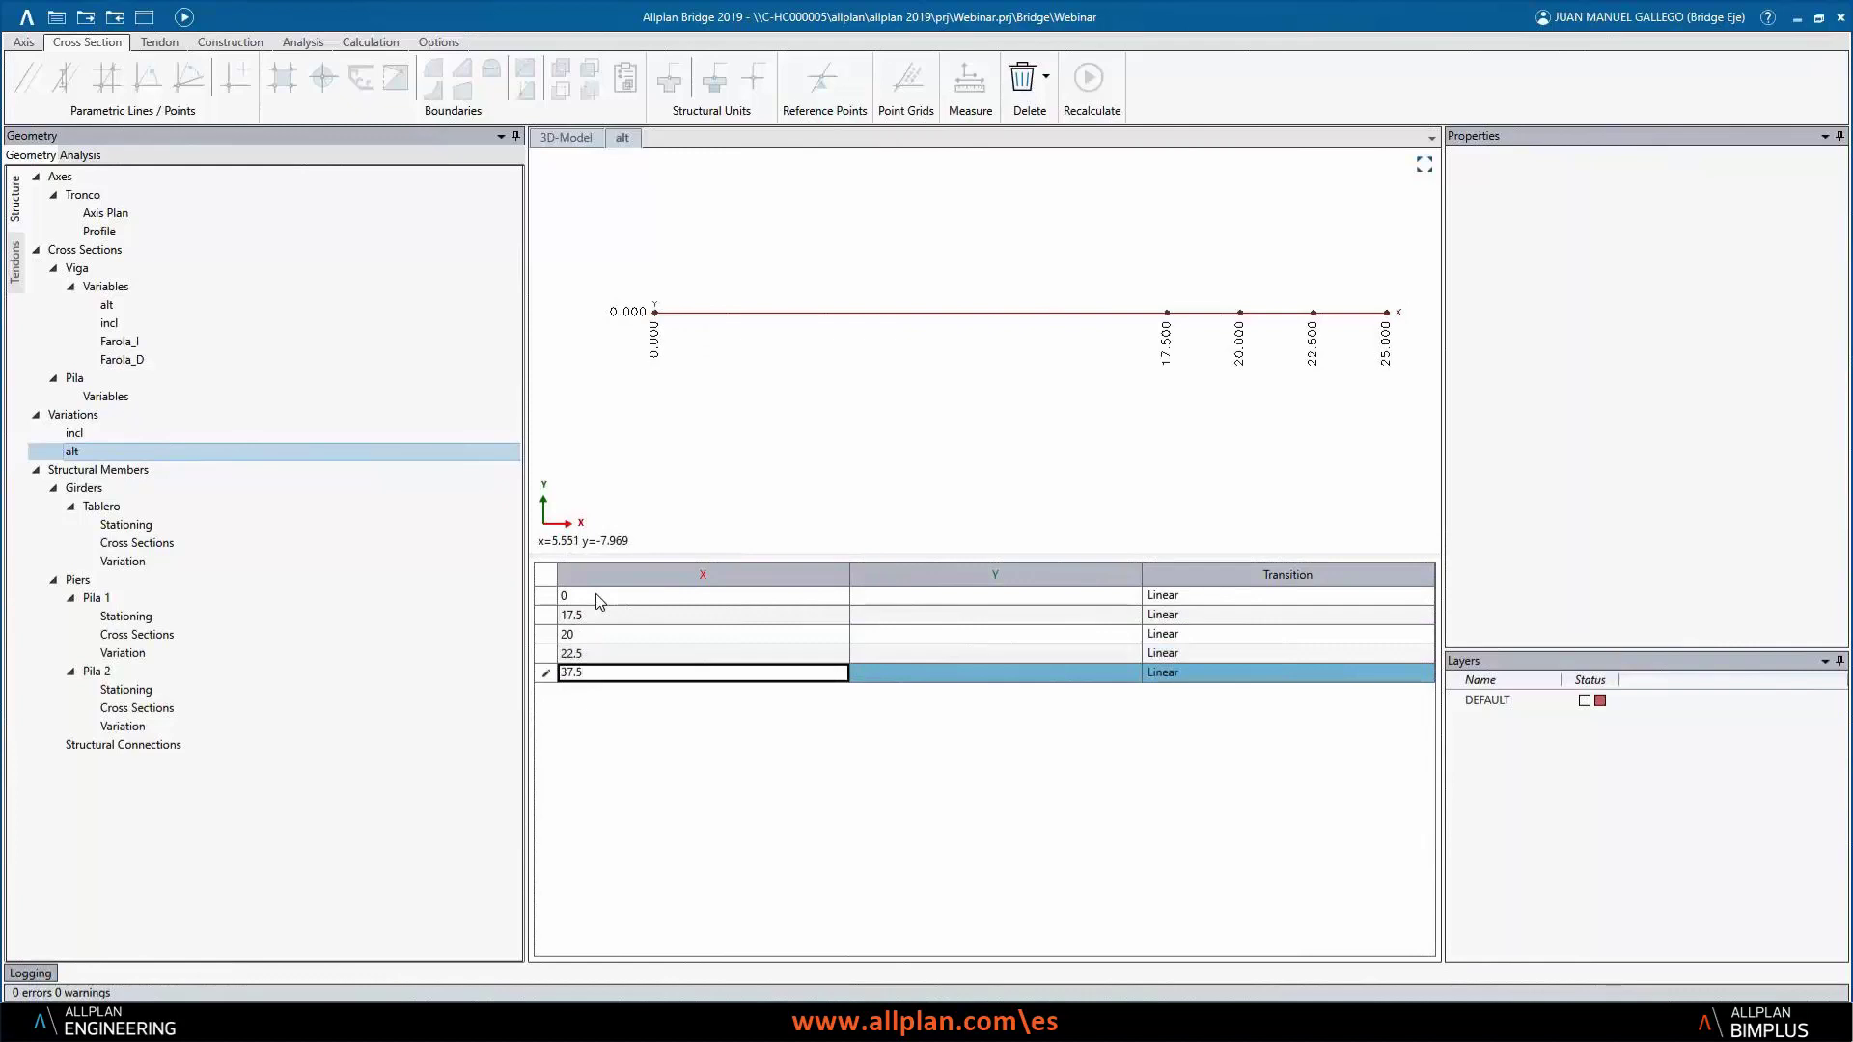
key("Return")
type("40")
key("Return")
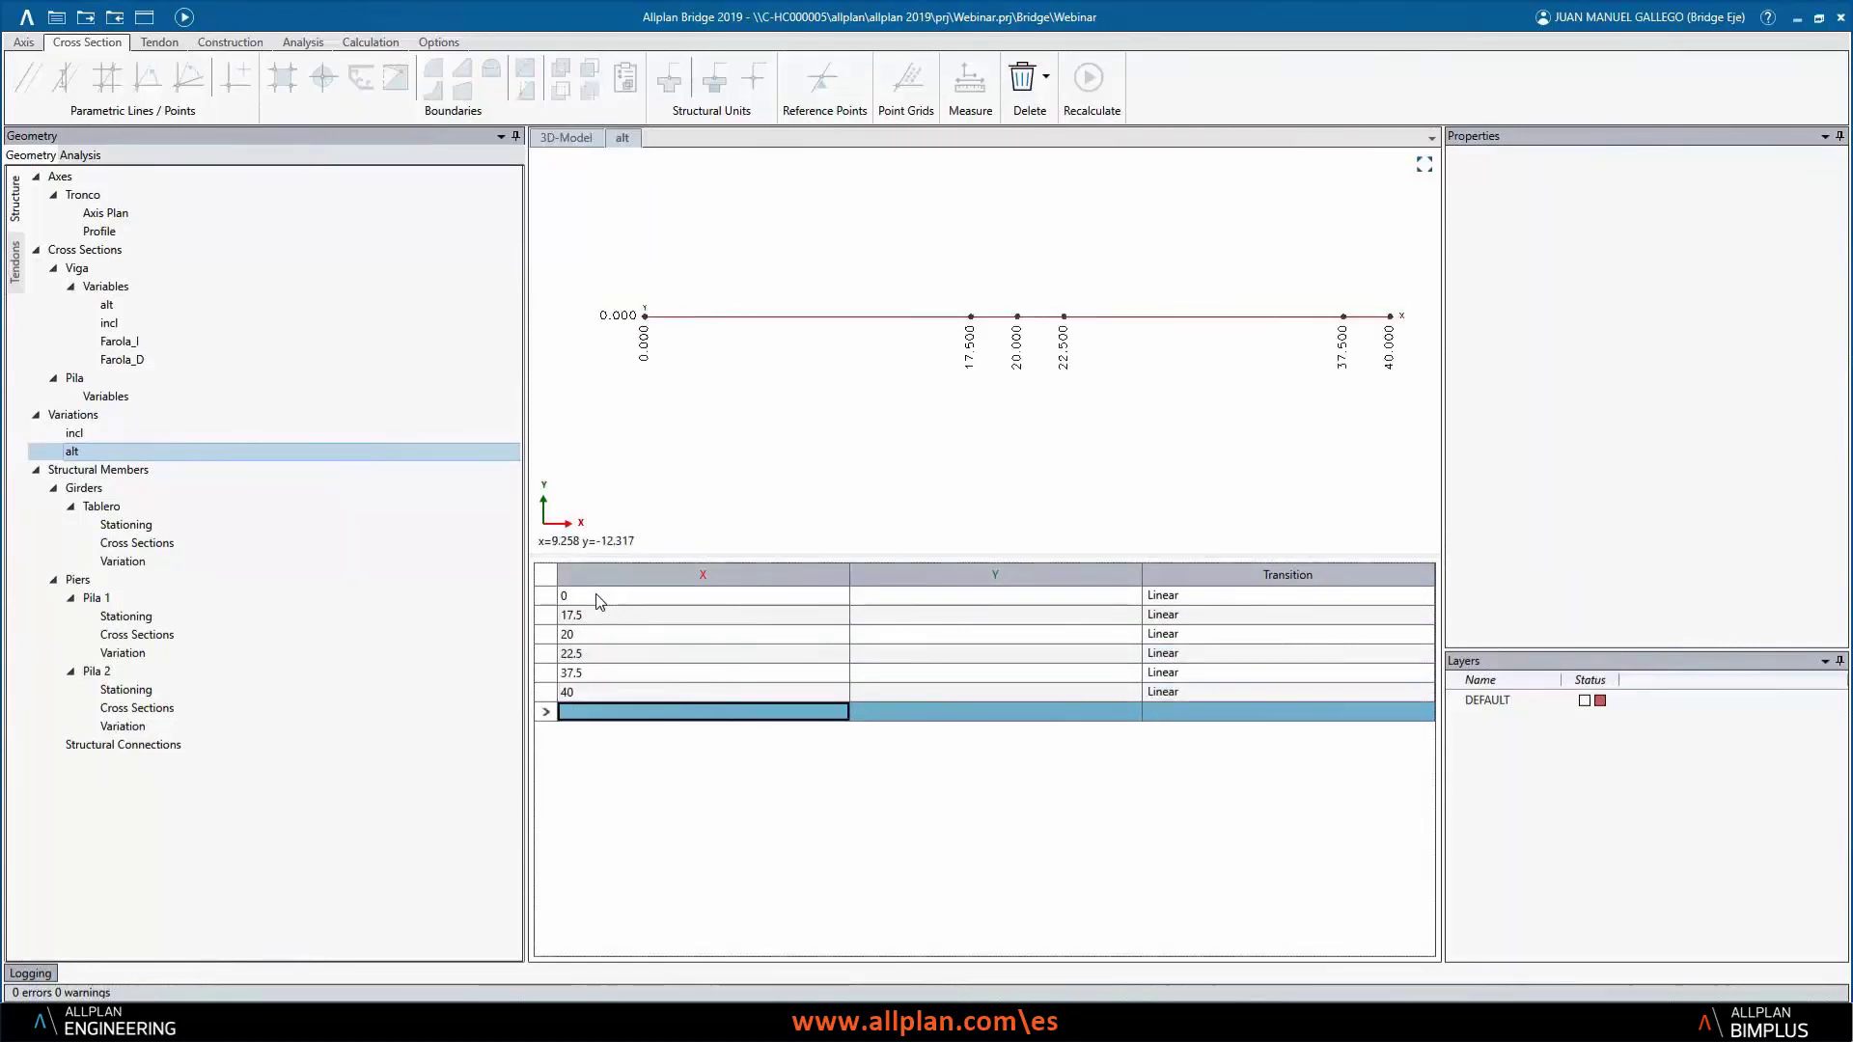
type("42.5")
key("Return")
type("60")
key("Return")
- Set the alt table's Y values to 2.5 at X 20 and 40, and to 2 at all other X values
left_click(975, 598)
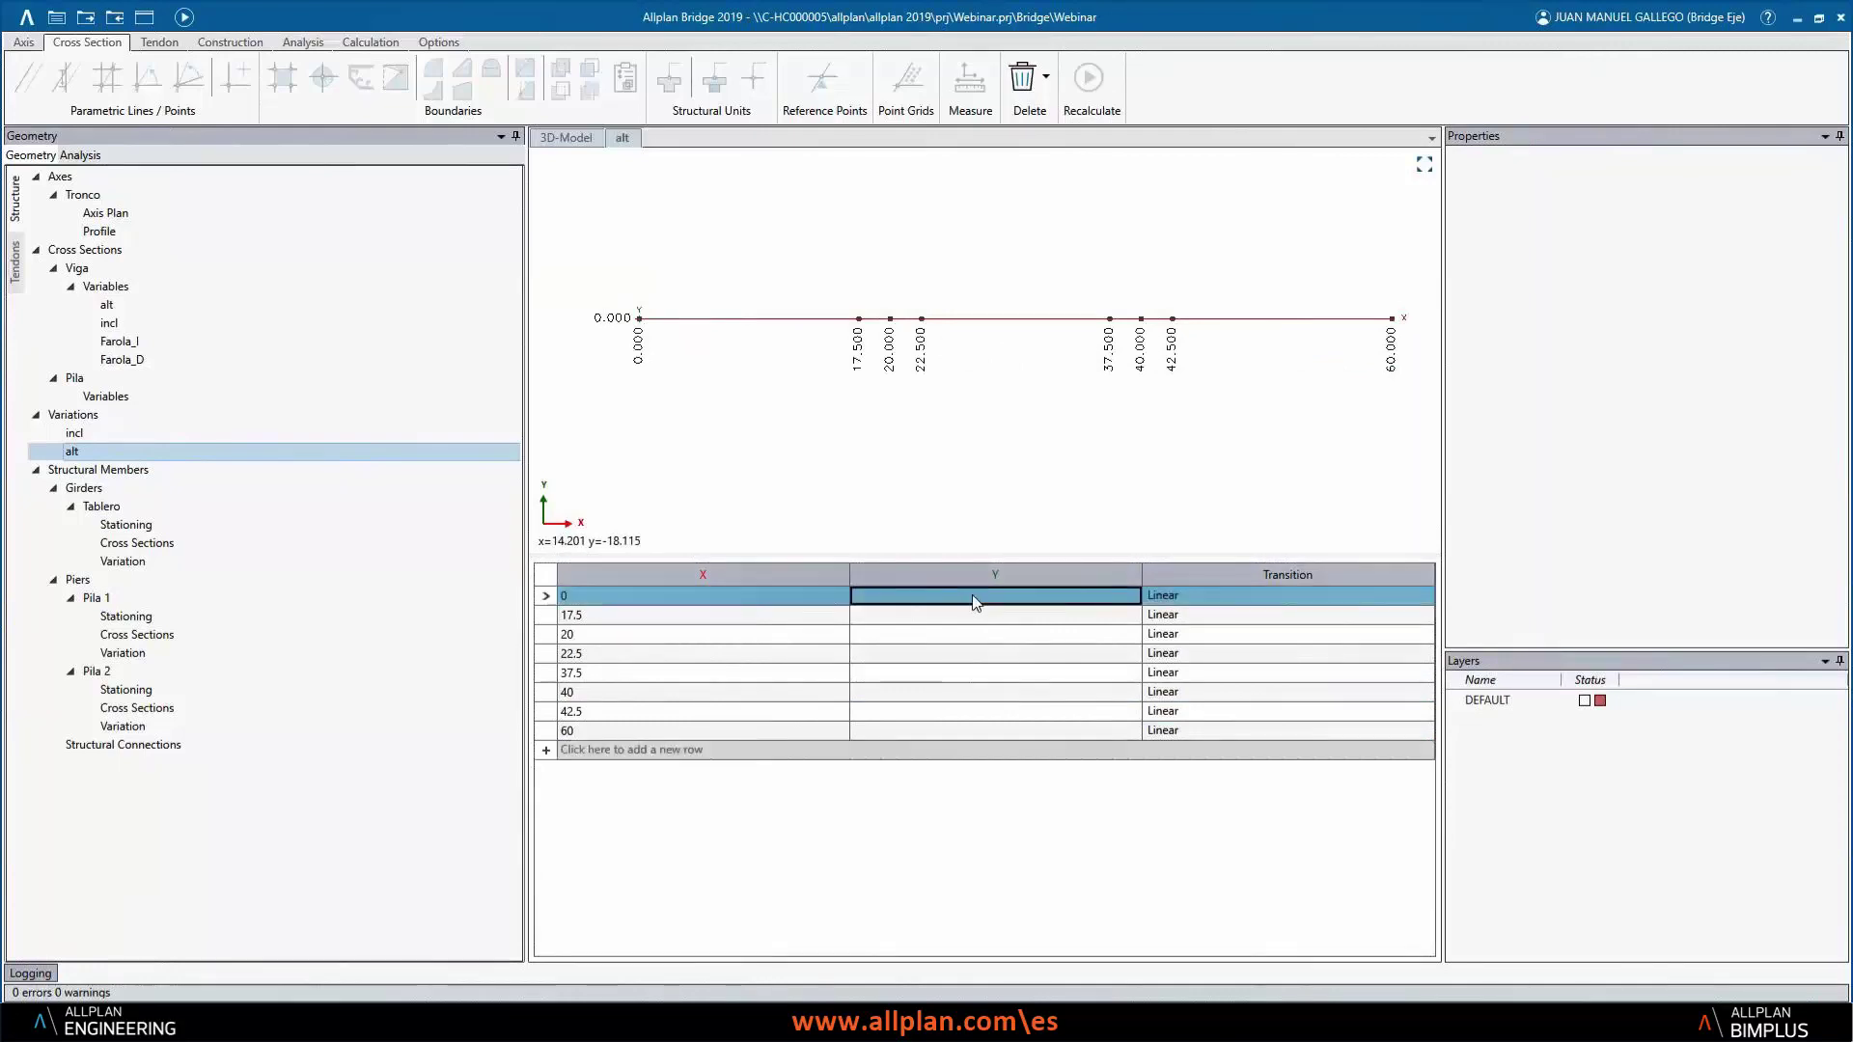
type("2")
key("Return")
type("2")
key("Return")
type("2.5")
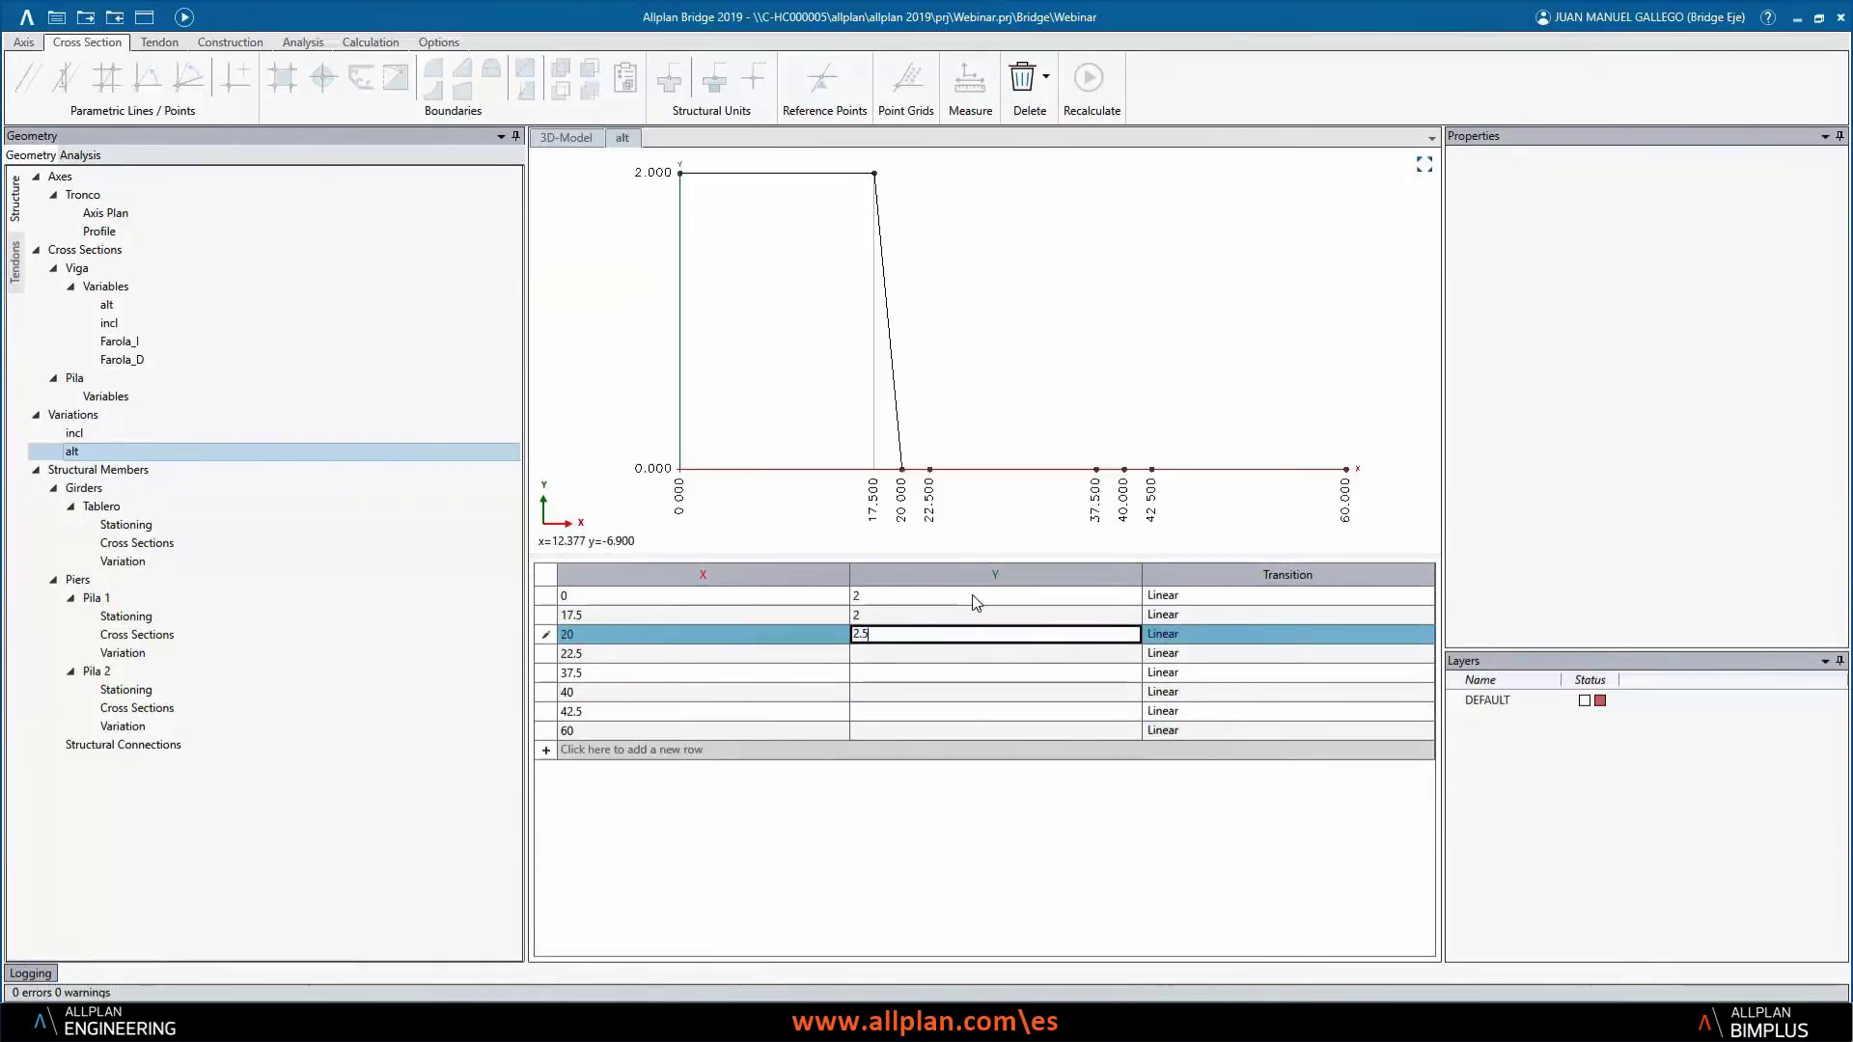
key("Return")
type("2")
key("Return")
type("2")
key("Return")
type("2.5")
key("Return")
type("2")
key("Return")
type("2")
key("Return")
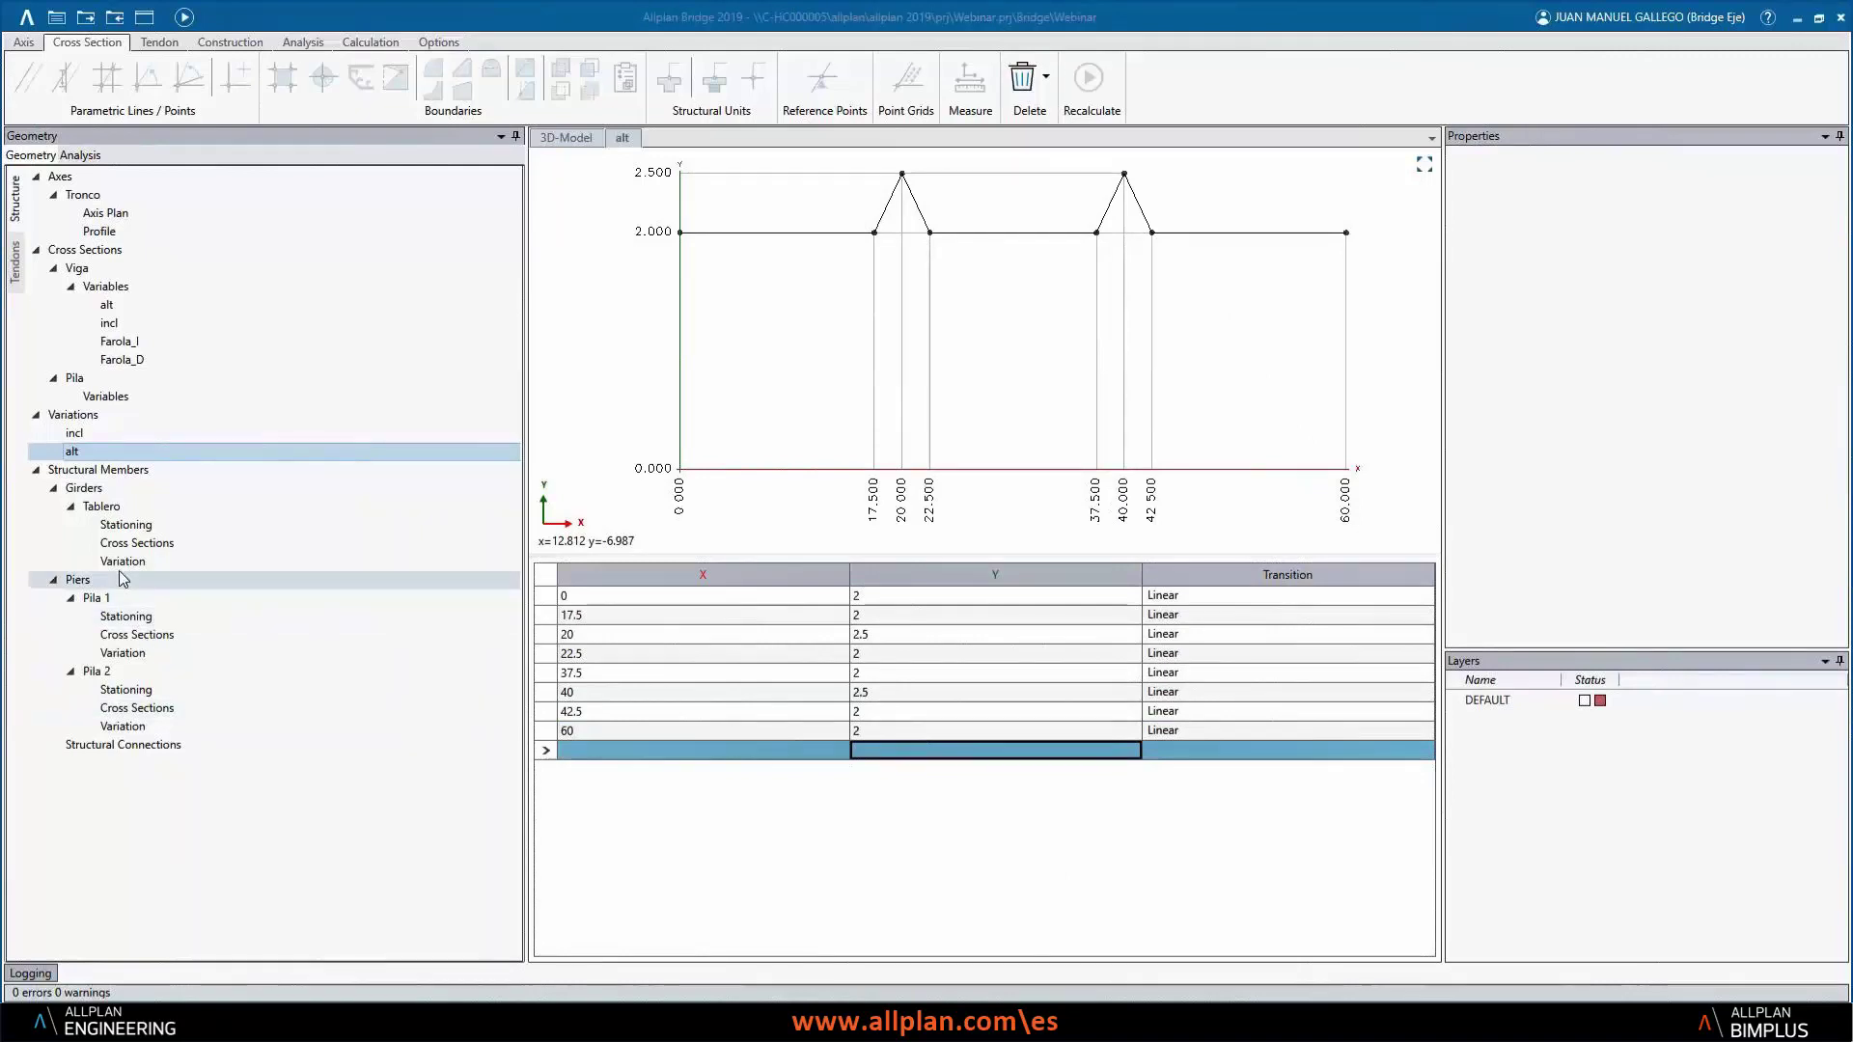
- Assign the incl and alt variation tables to the matching incl and alt expressions across all stations of the Tablero girder
left_click(150, 561)
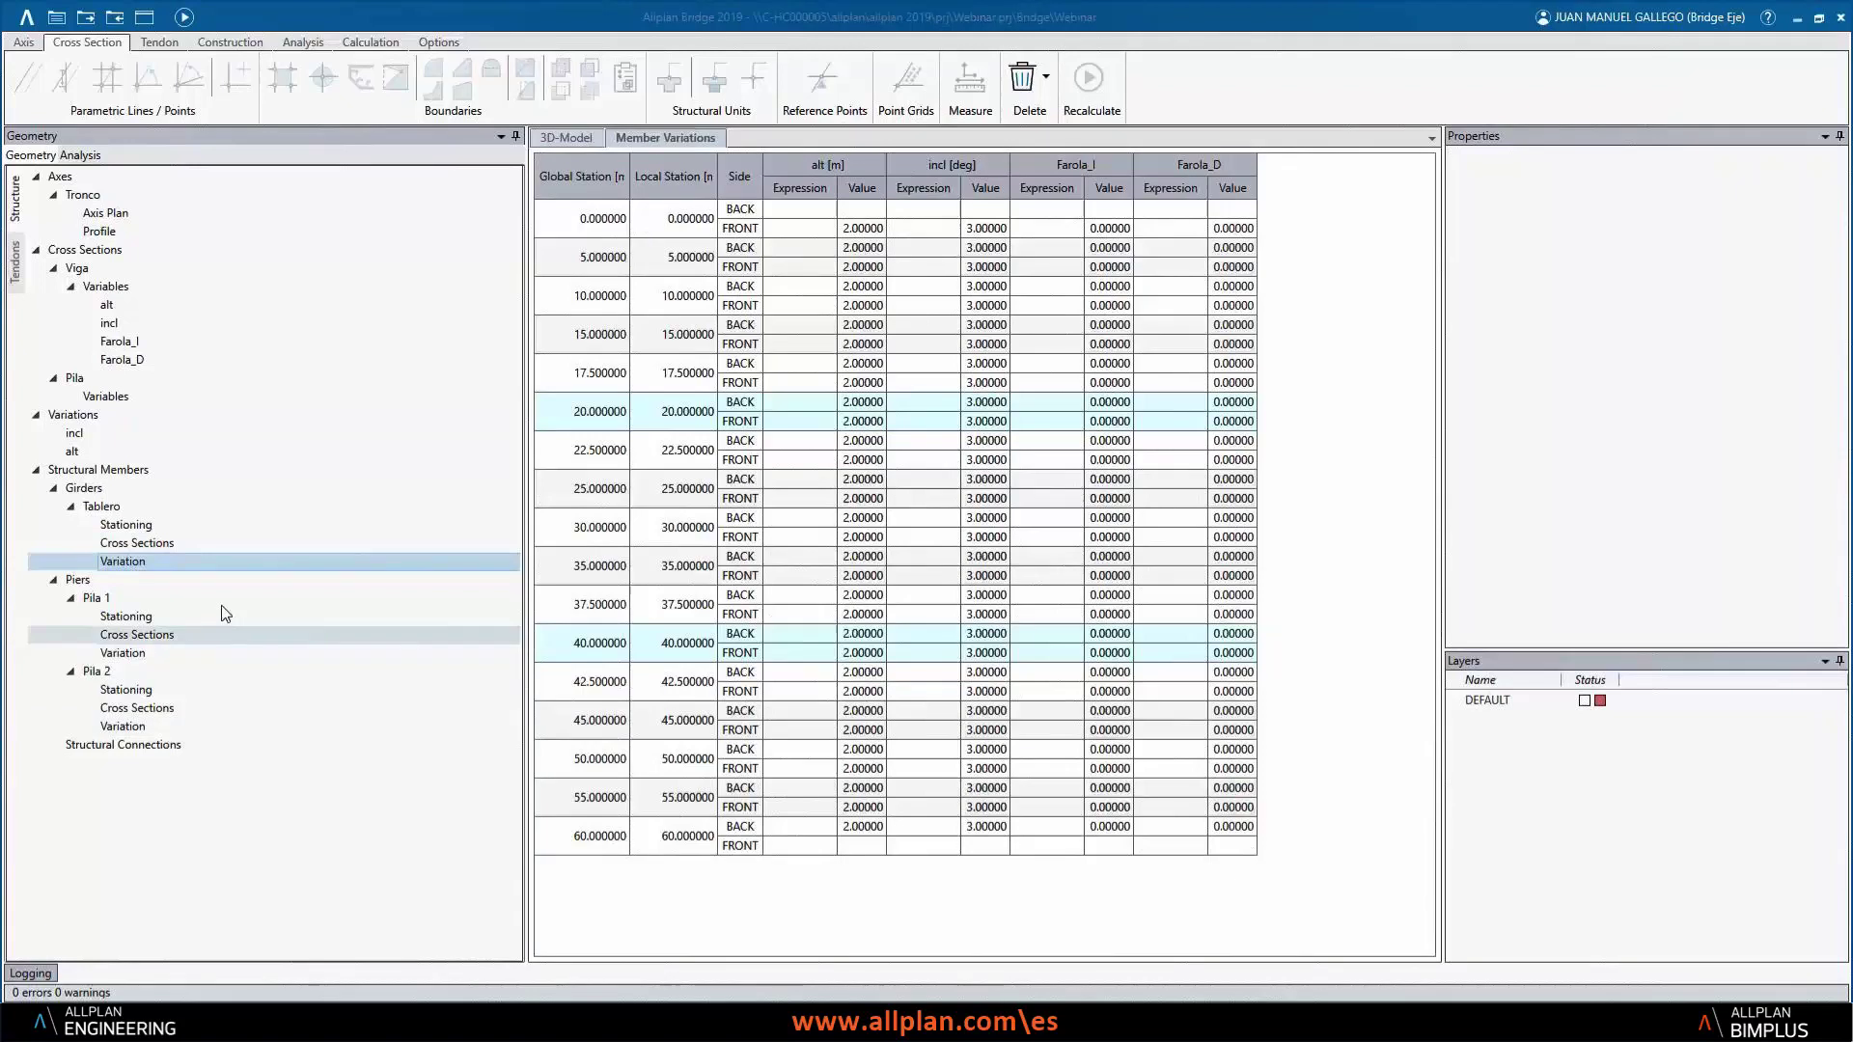
left_click(140, 437)
left_click_drag(79, 434, 932, 193)
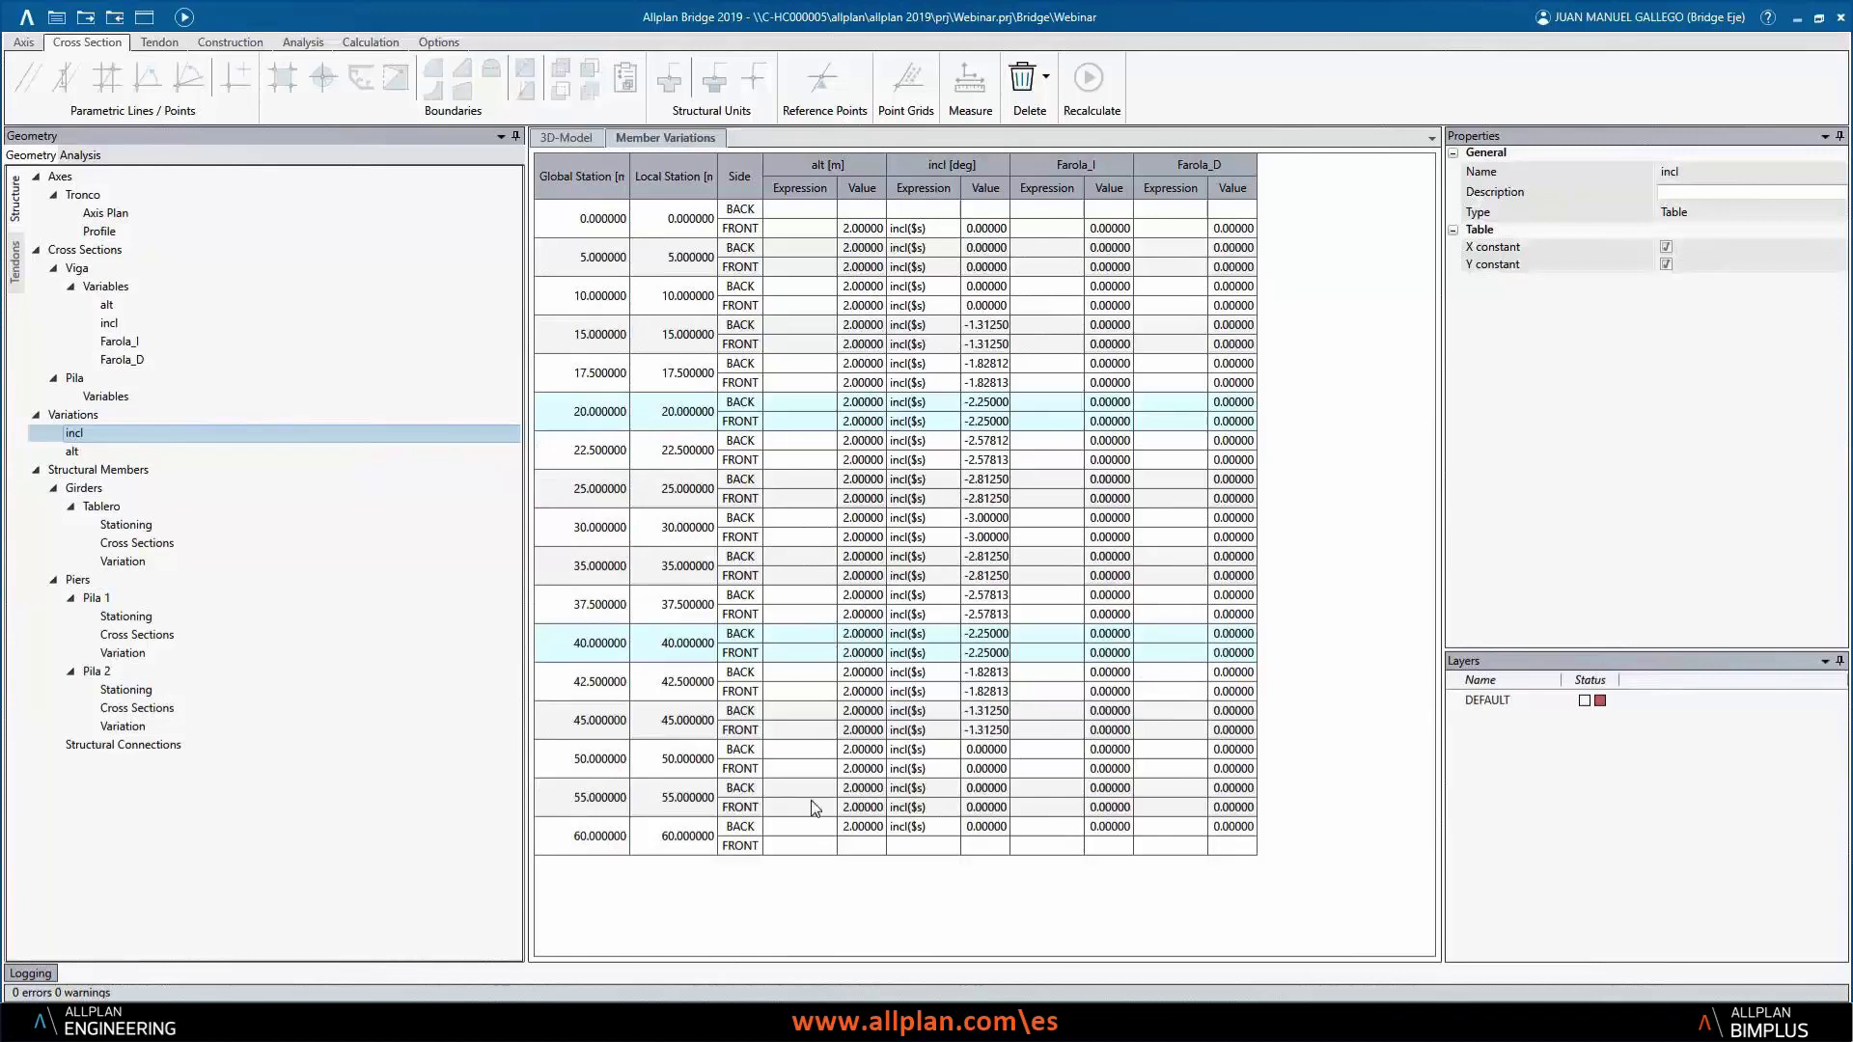
left_click_drag(72, 450, 814, 196)
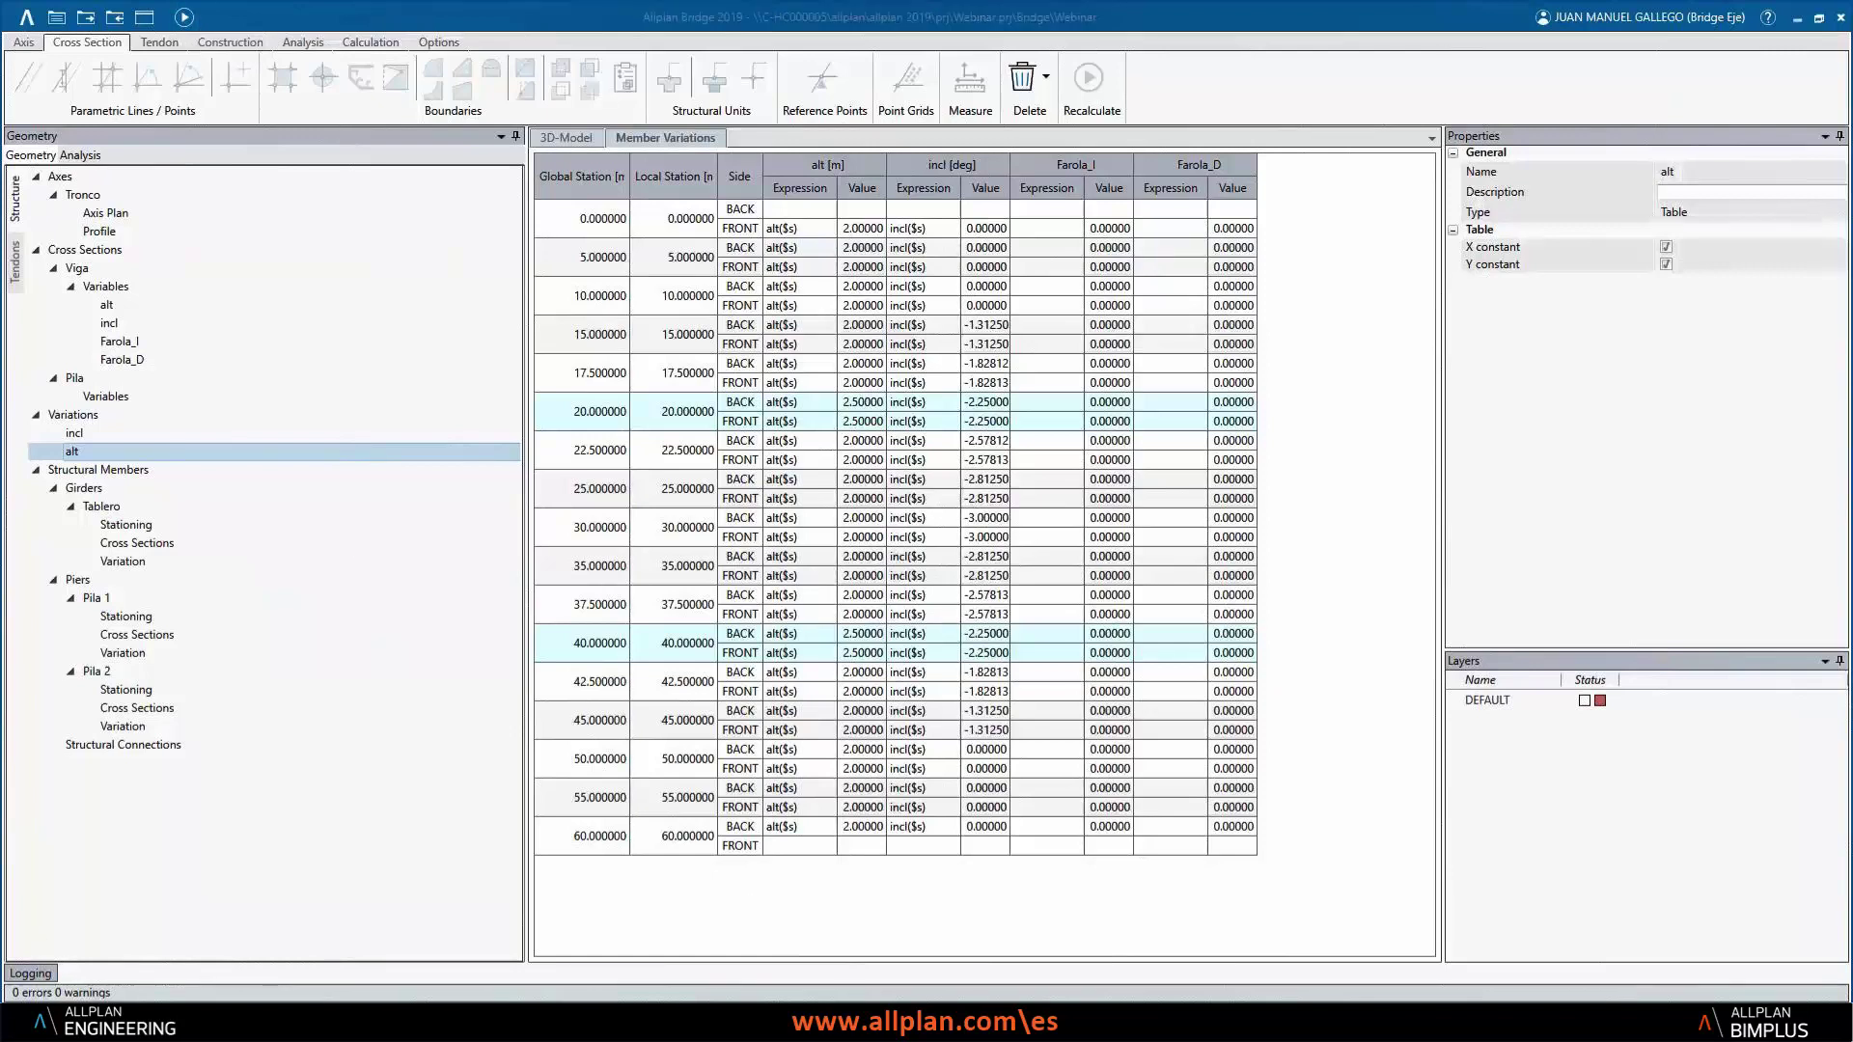
- Recalculate the bridge with the height and inclination variations and inspect the deck in the 3D model
left_click(186, 17)
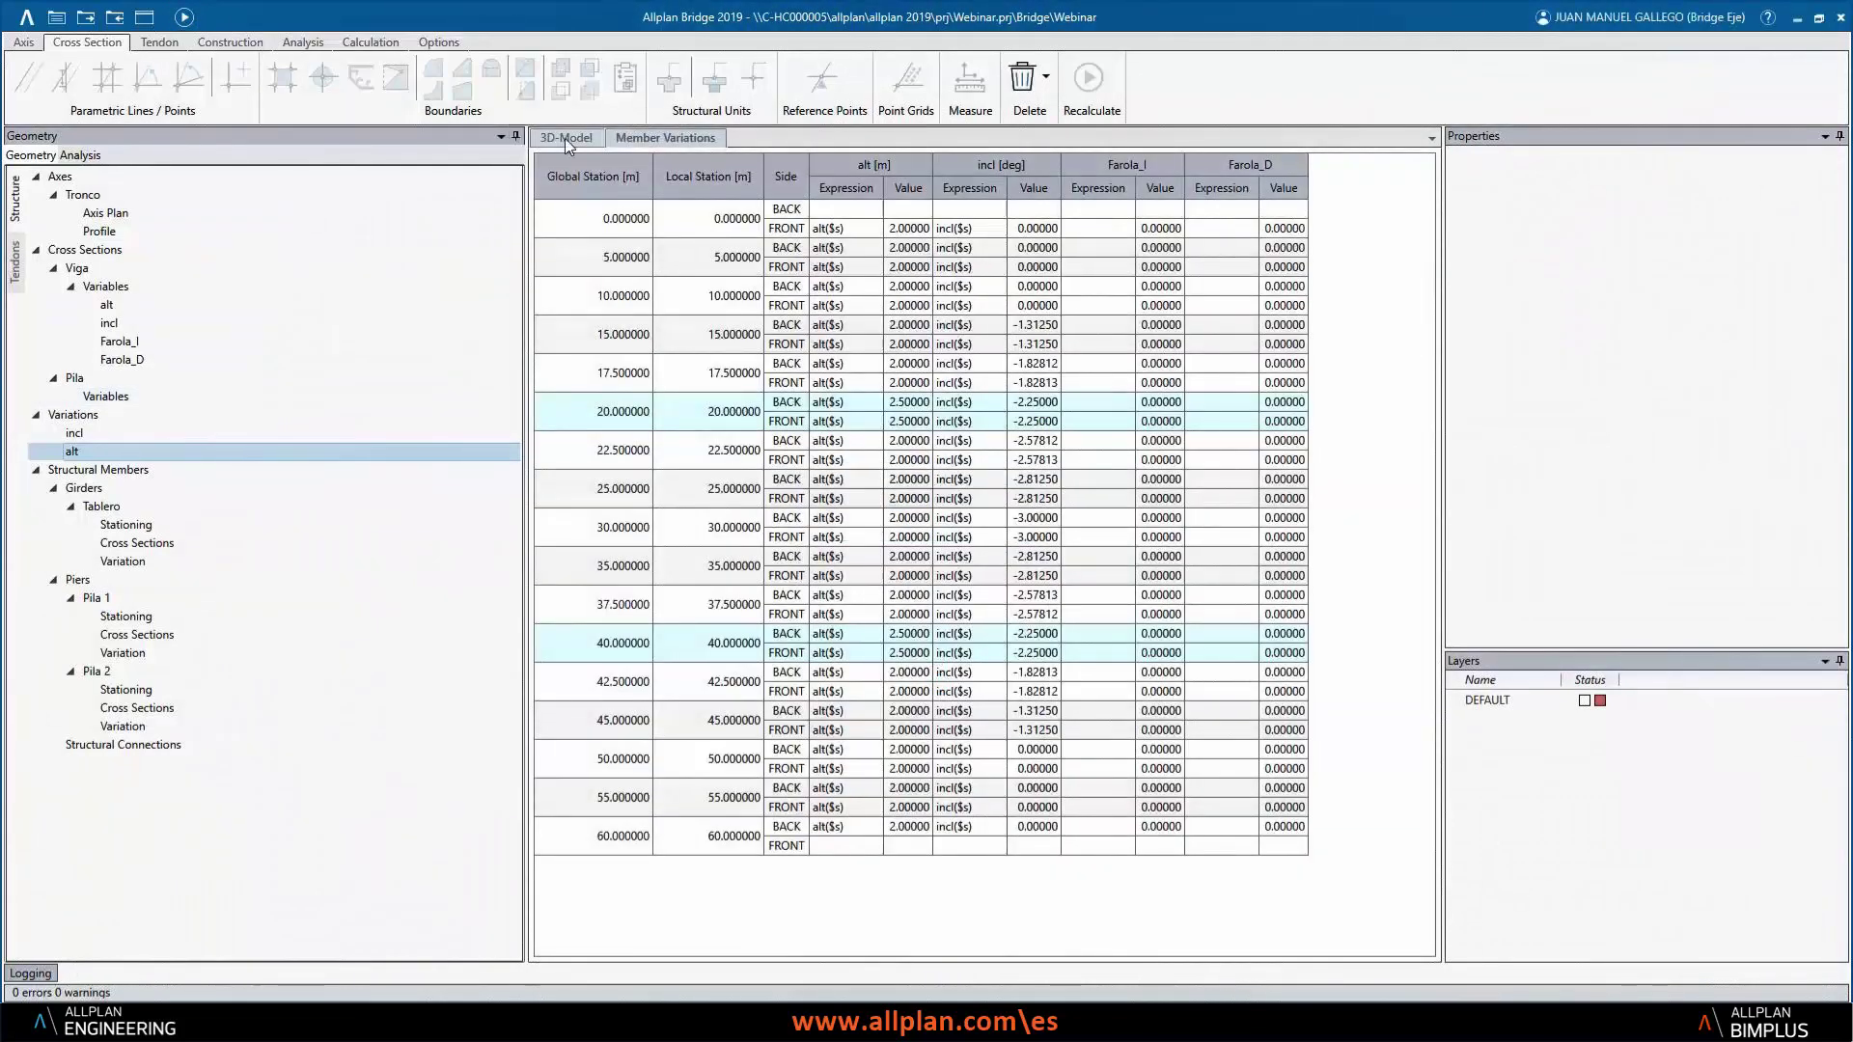
left_click(567, 138)
middle_click_drag(1034, 766, 867, 709)
scroll(850, 714, "down", 5)
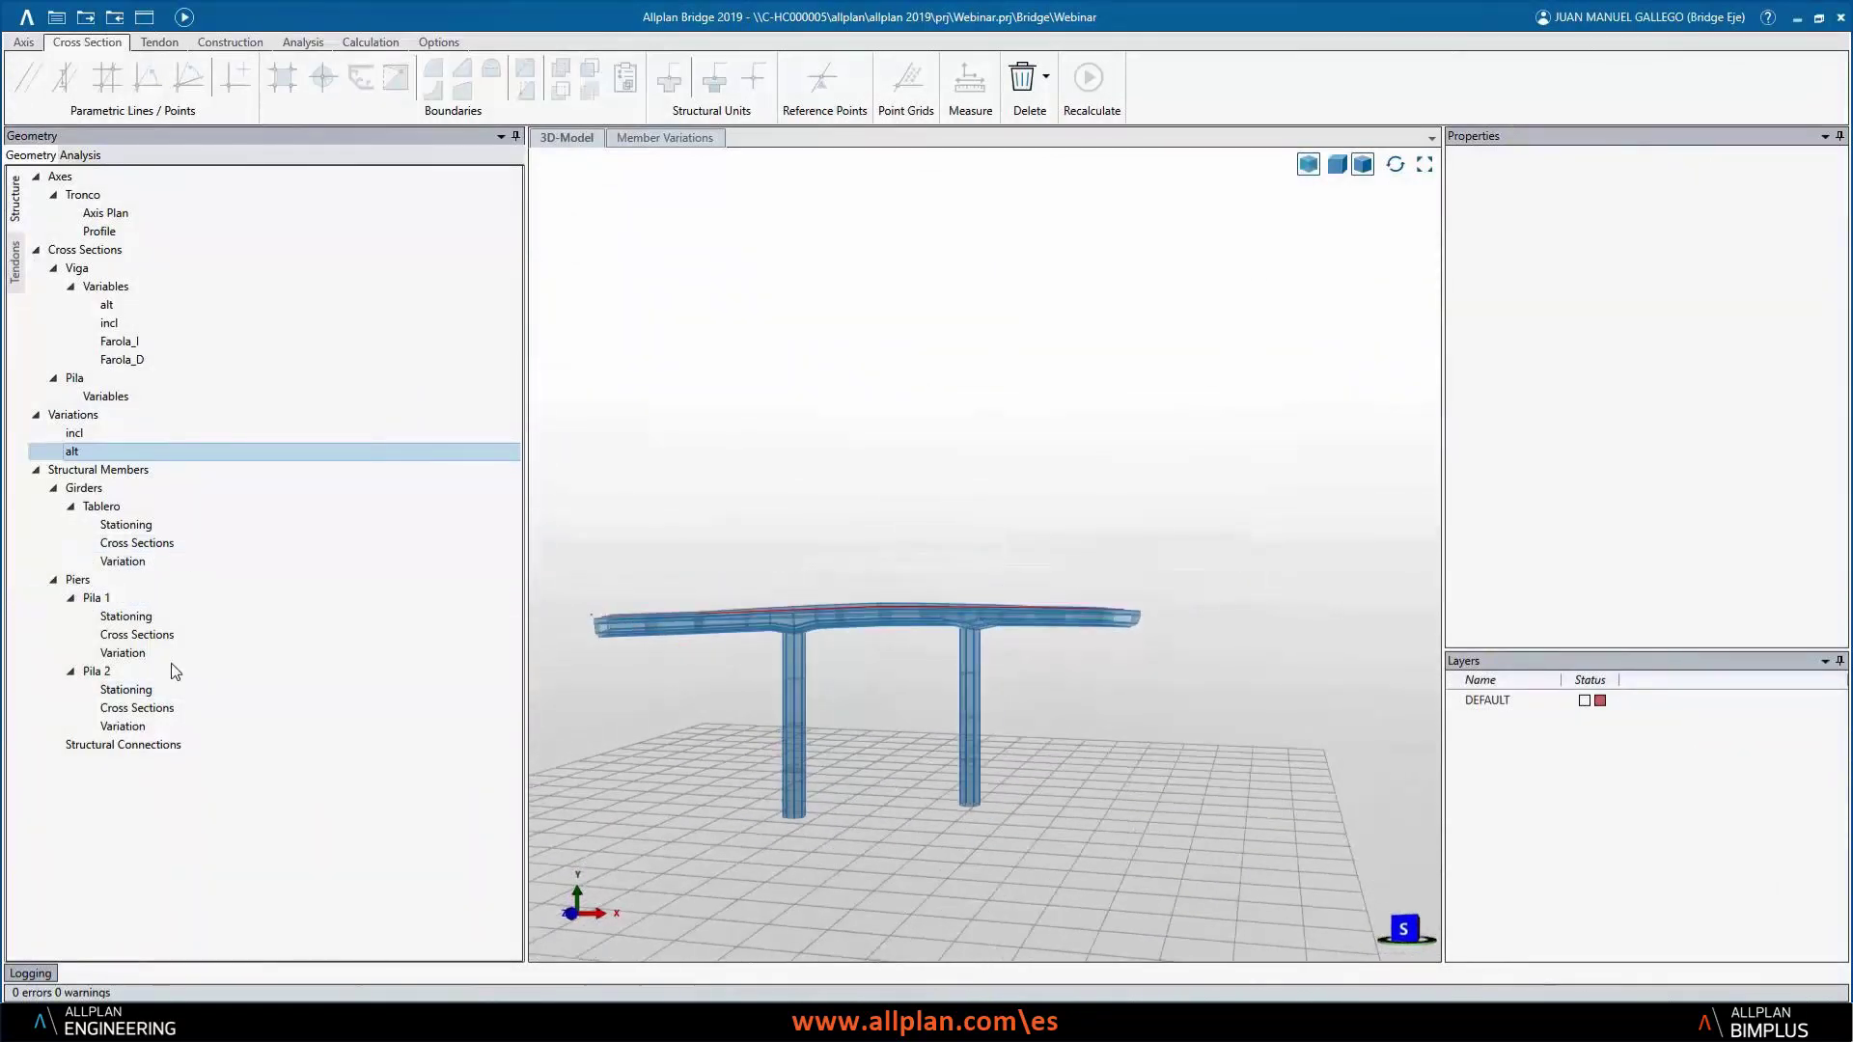
- Switch to Allplan 2019 and import the Webinar bridge with sections included and axes in a new drawing, viewing it in perspective
left_click(24, 1023)
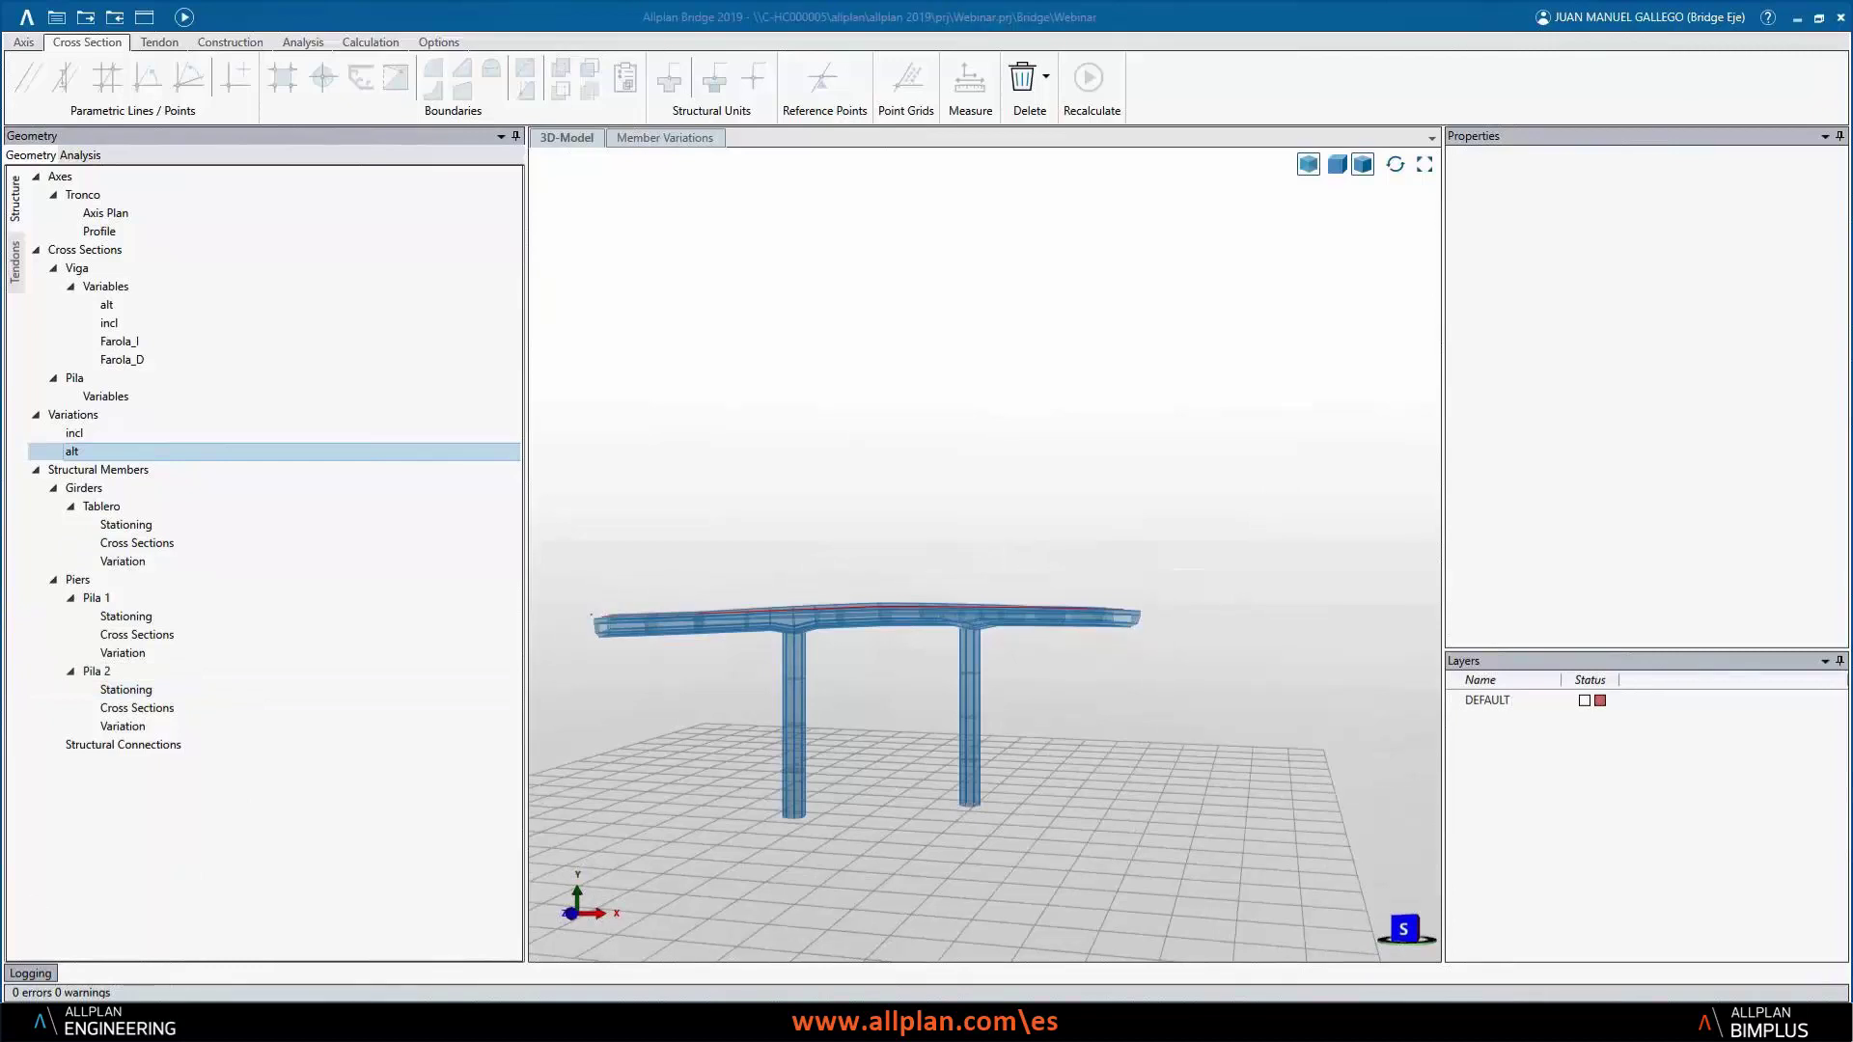
left_click(464, 1023)
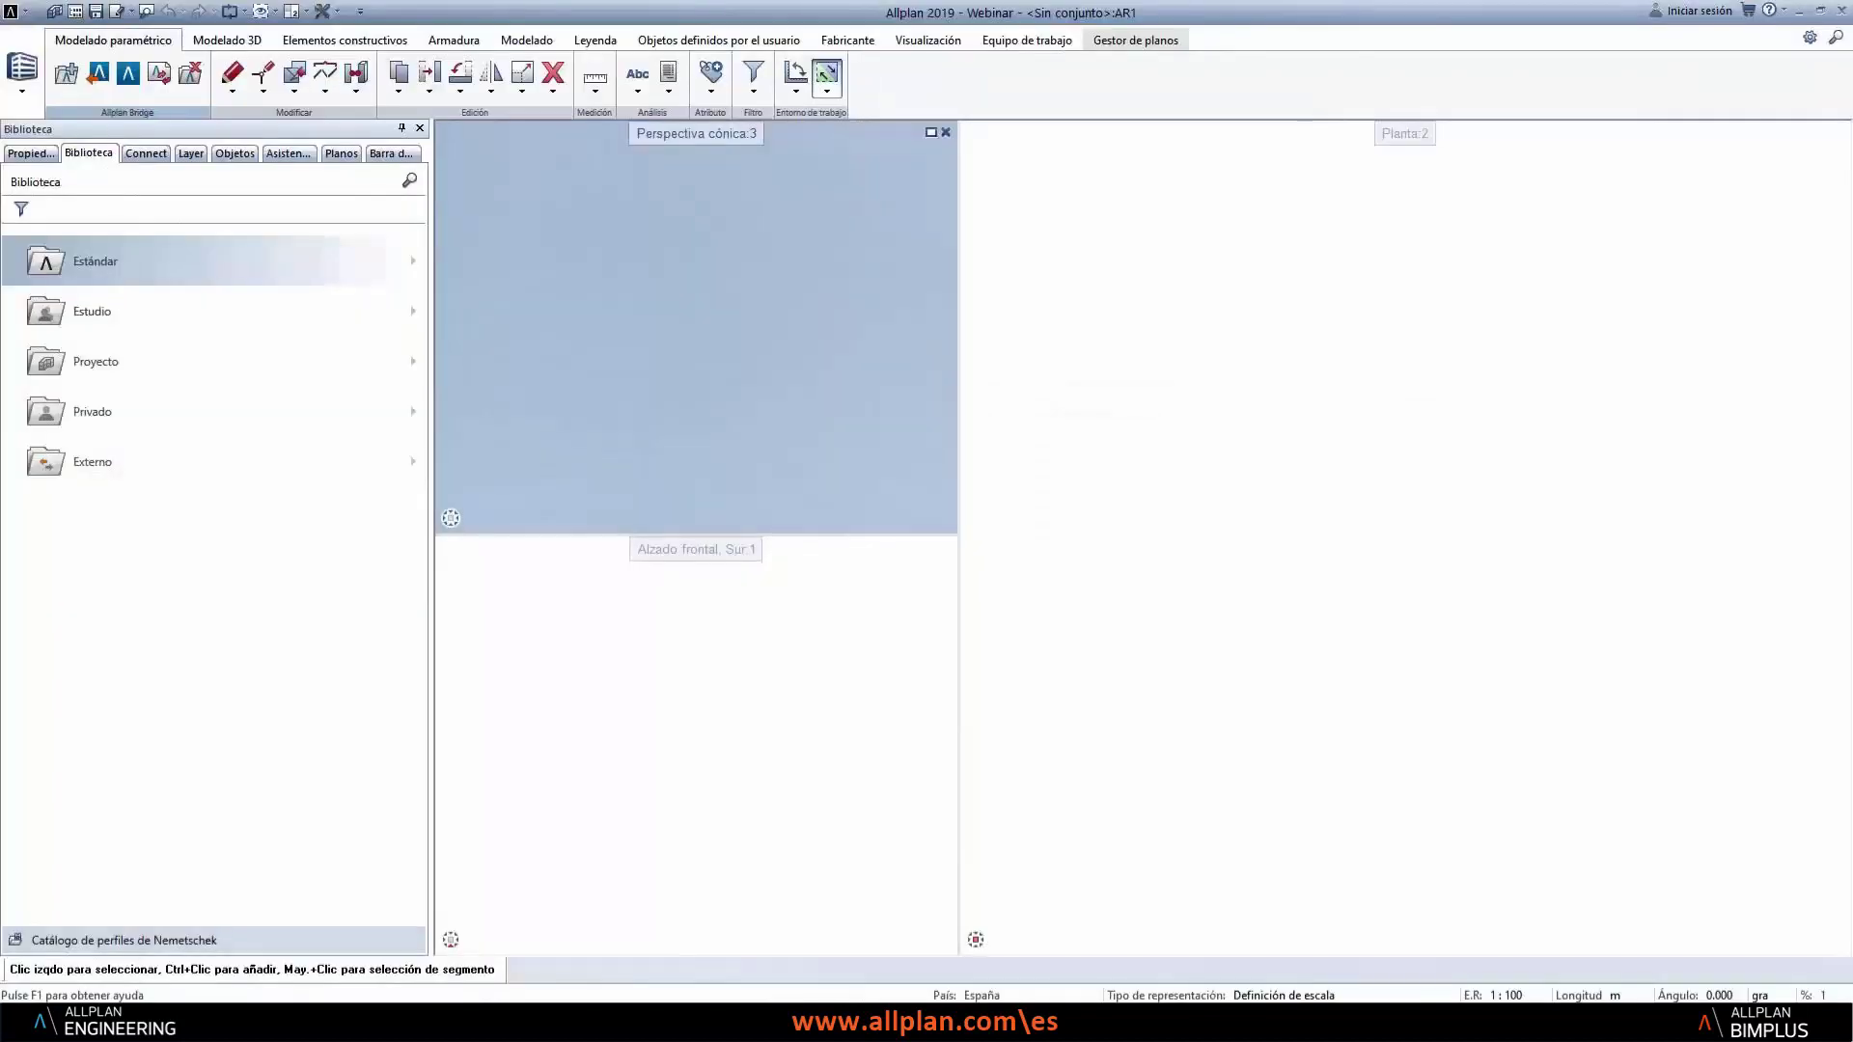
left_click(161, 77)
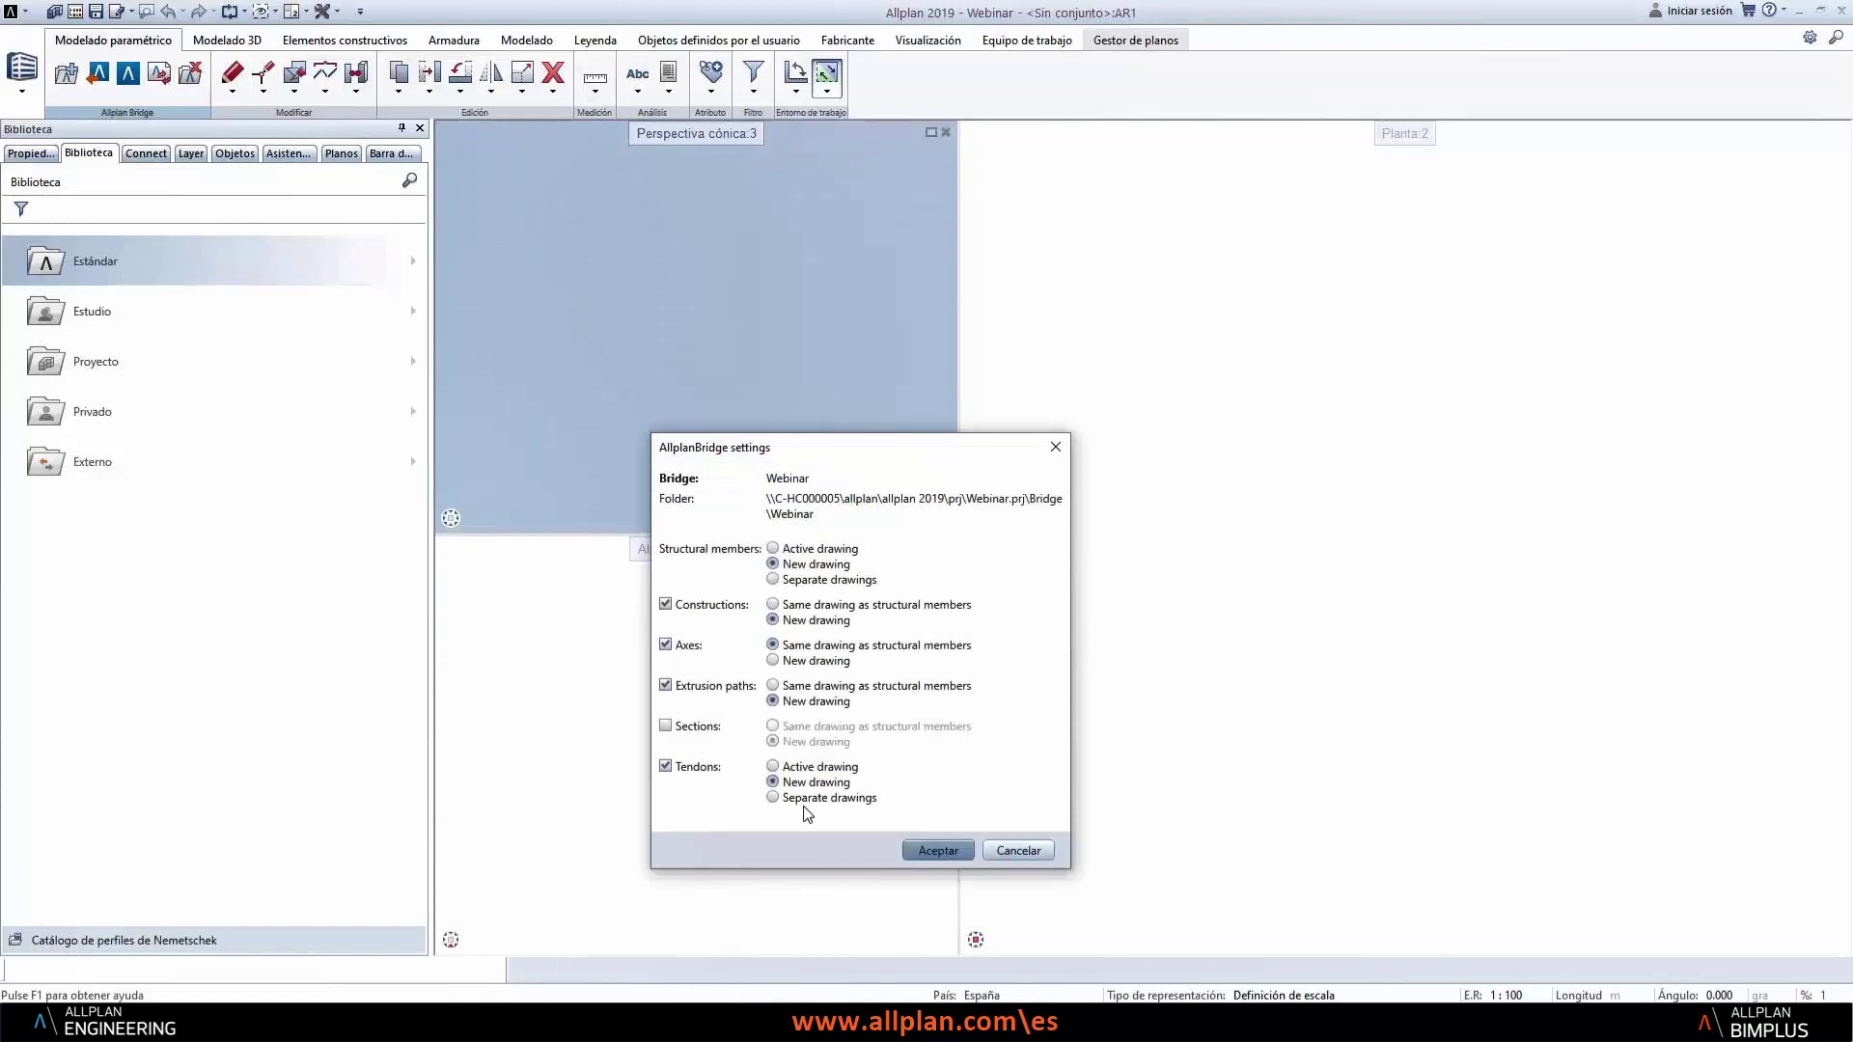
left_click(712, 726)
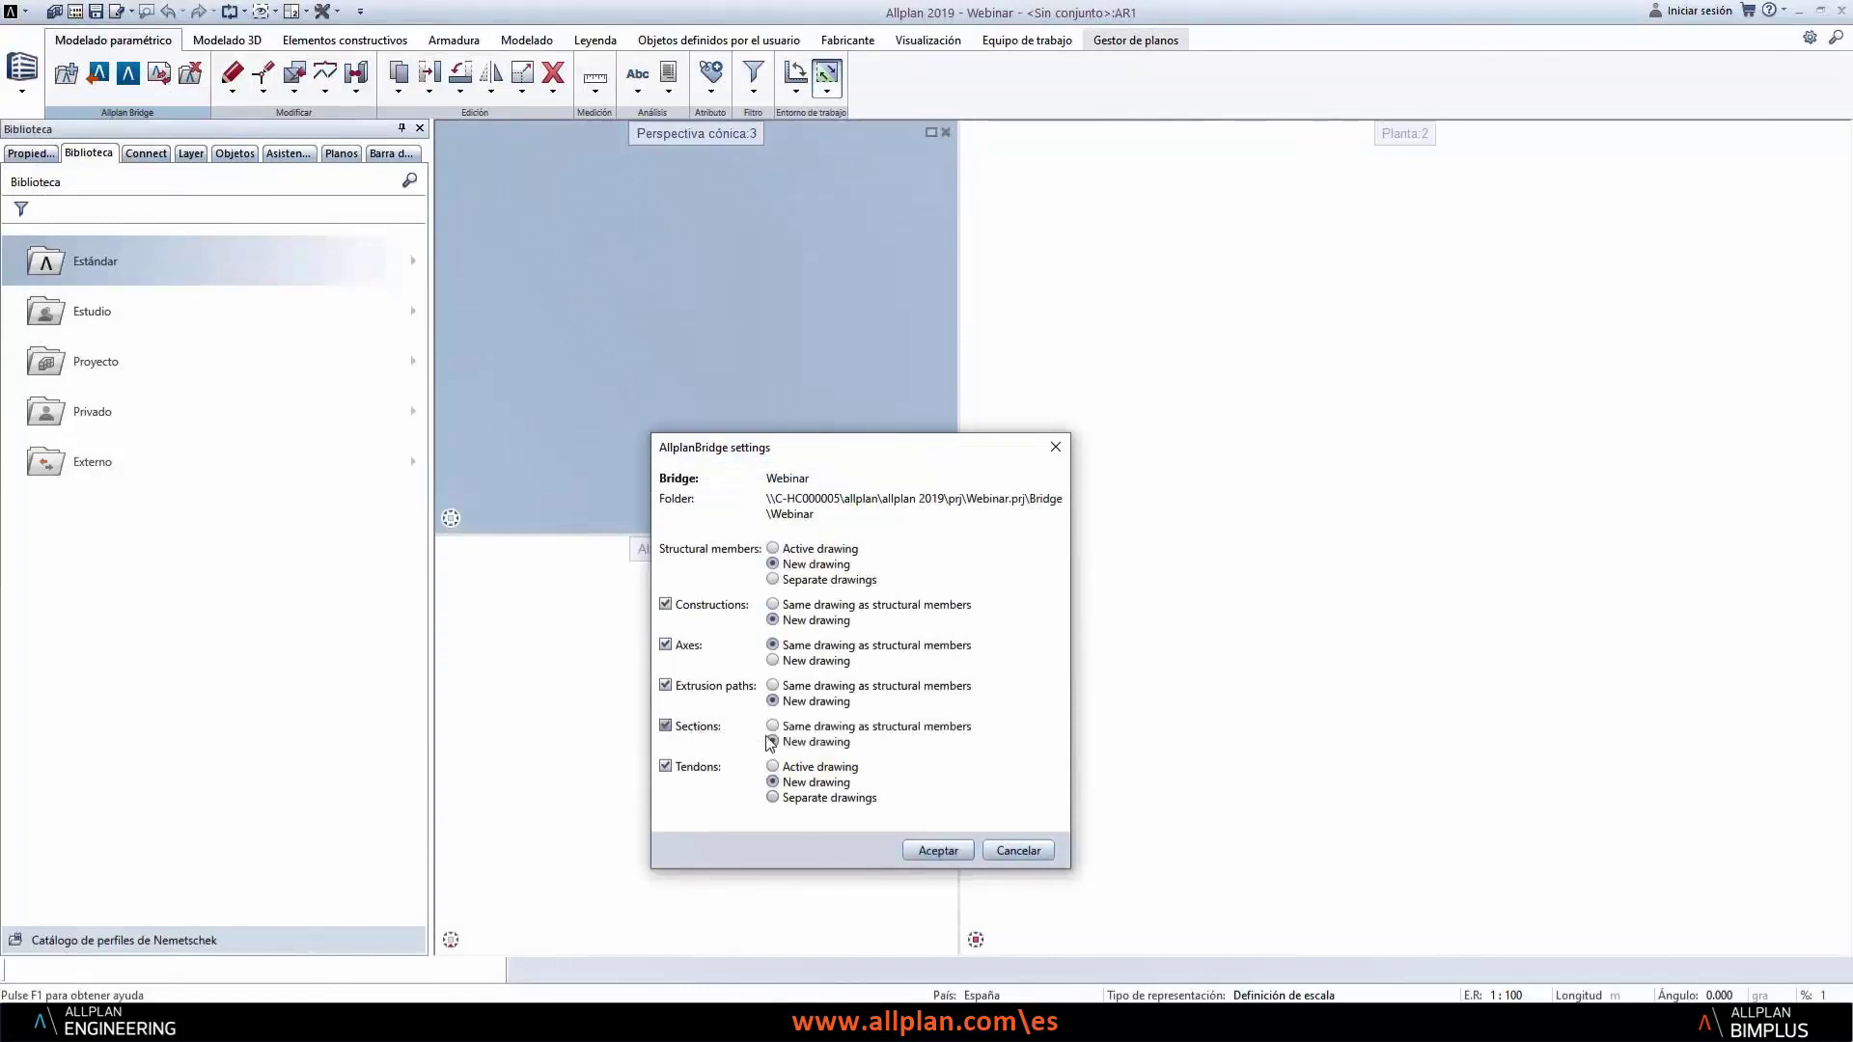
left_click(796, 664)
left_click(928, 853)
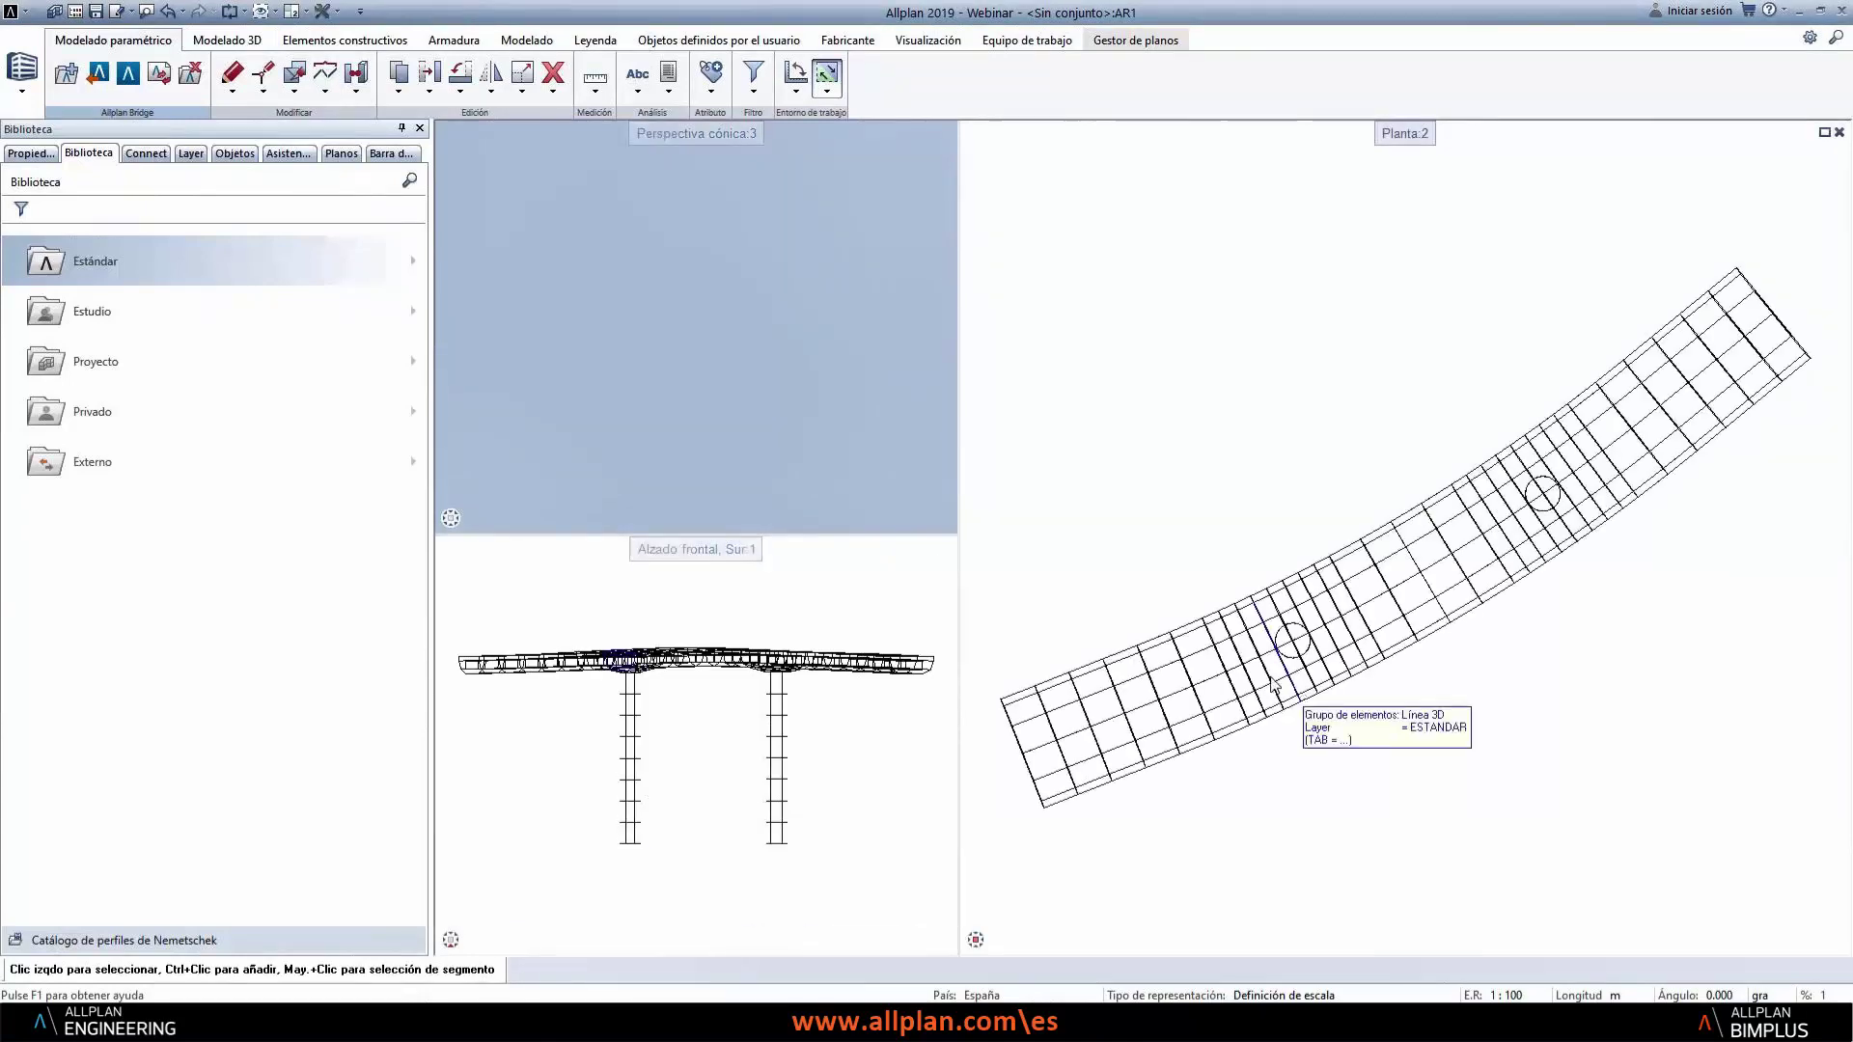
left_click_drag(659, 334, 537, 452)
mouse_move(650, 413)
left_mouse_down()
mouse_move(596, 400)
mouse_move(675, 425)
left_mouse_up()
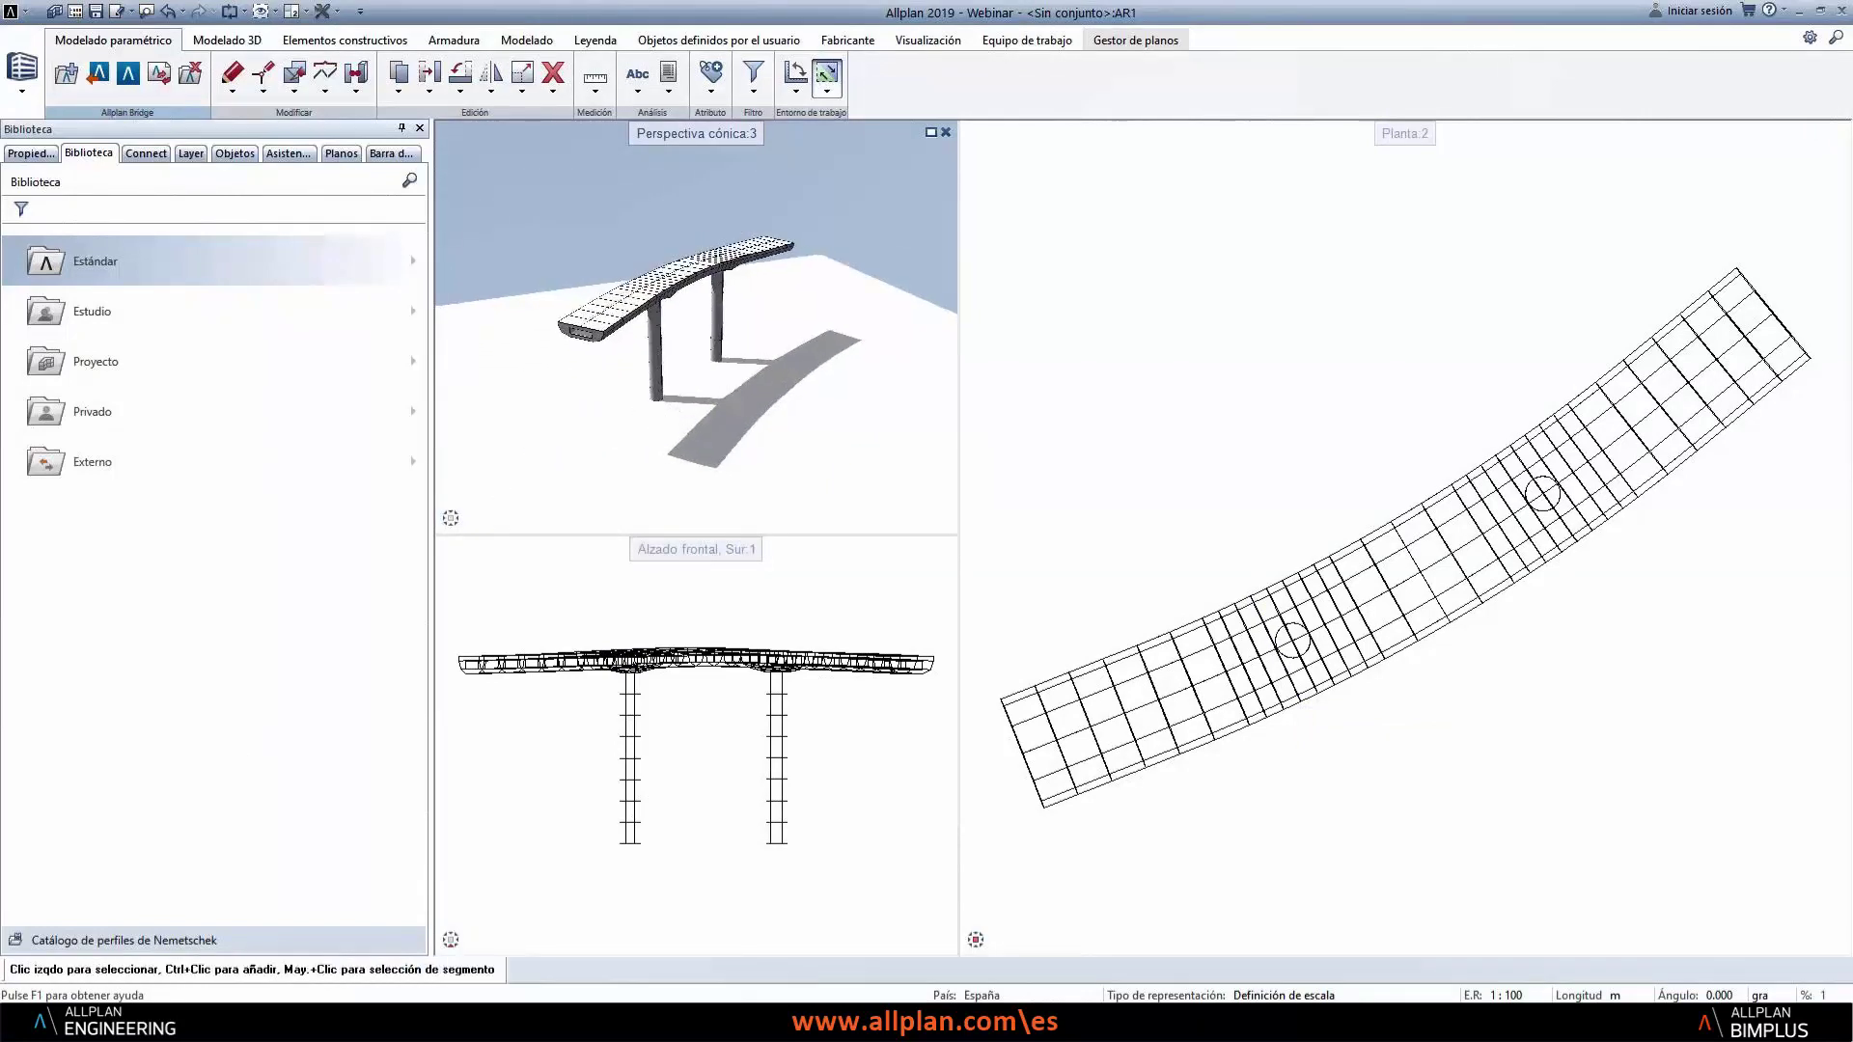
- In File Explorer, copy Farola_D.nmk and Farola_I.nmk from the 01_Carretera library and open the Webinar.prj folder under D:\Allplan\Allplan 2019\Prj
left_click_drag(0, 173, 749, 242)
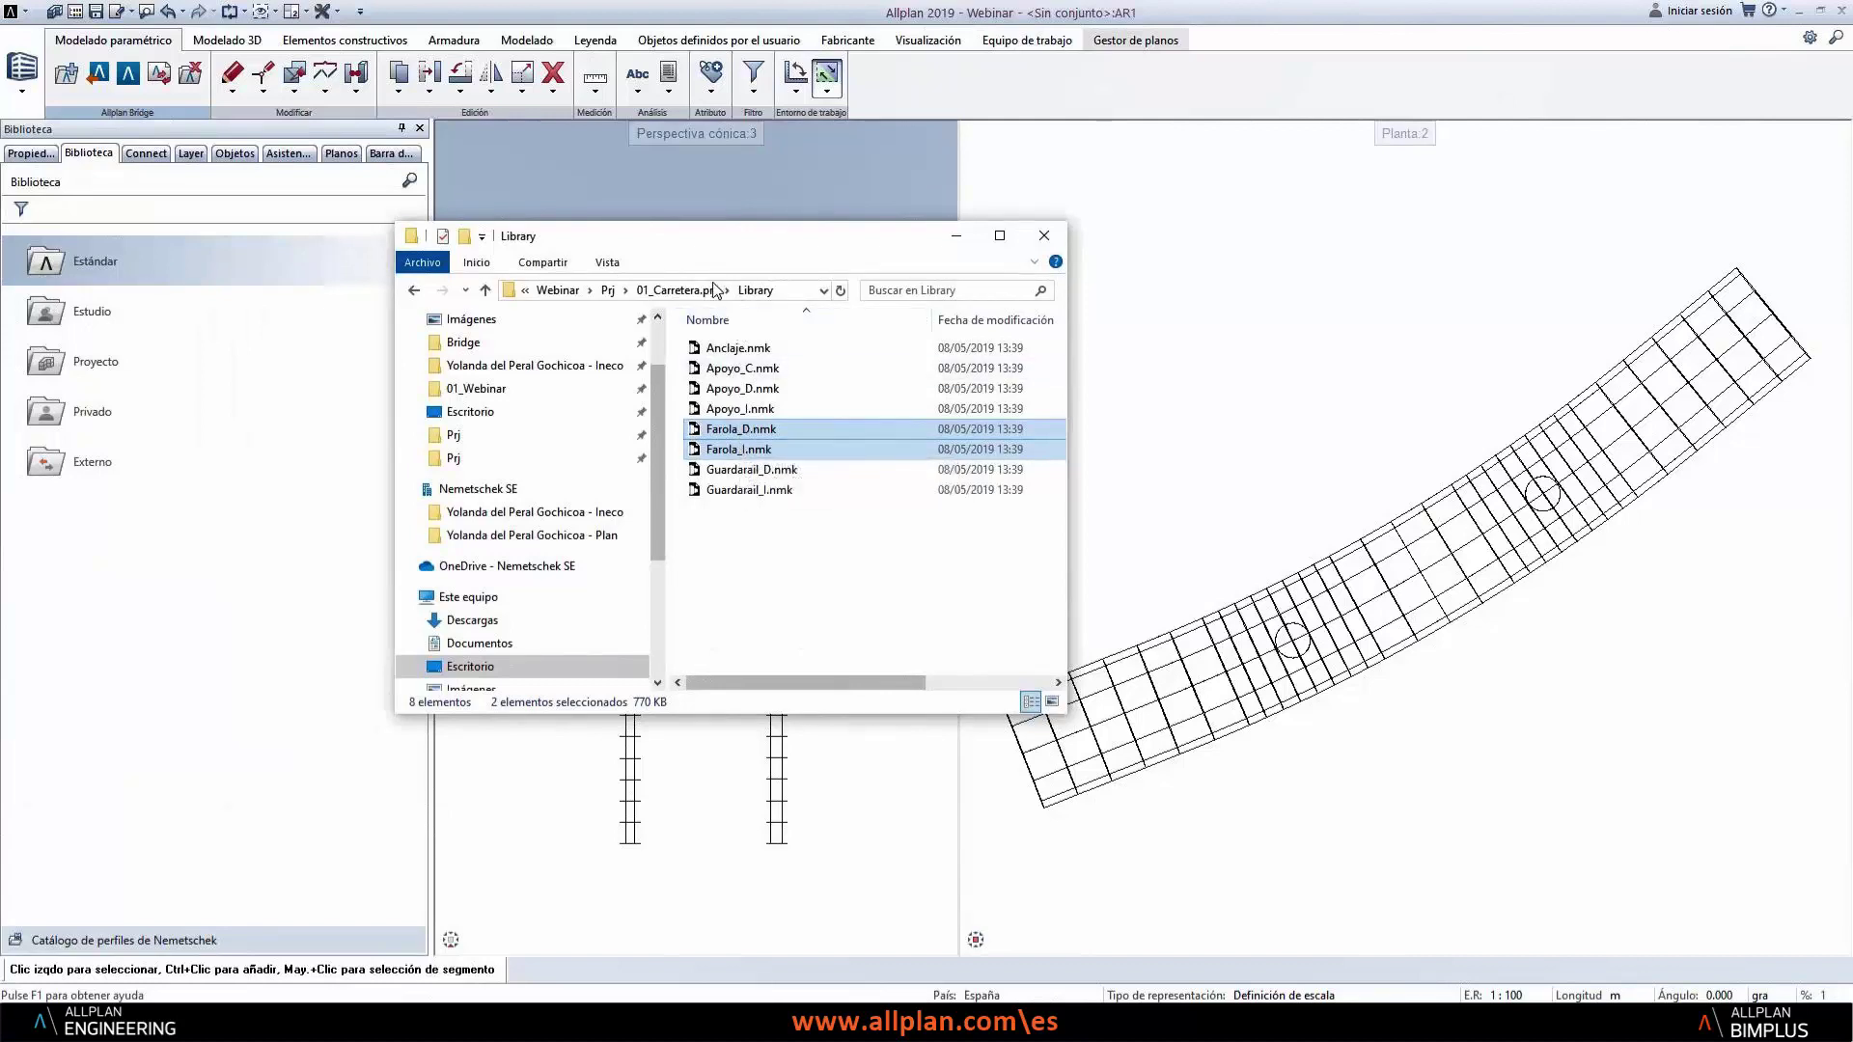
left_click(607, 291)
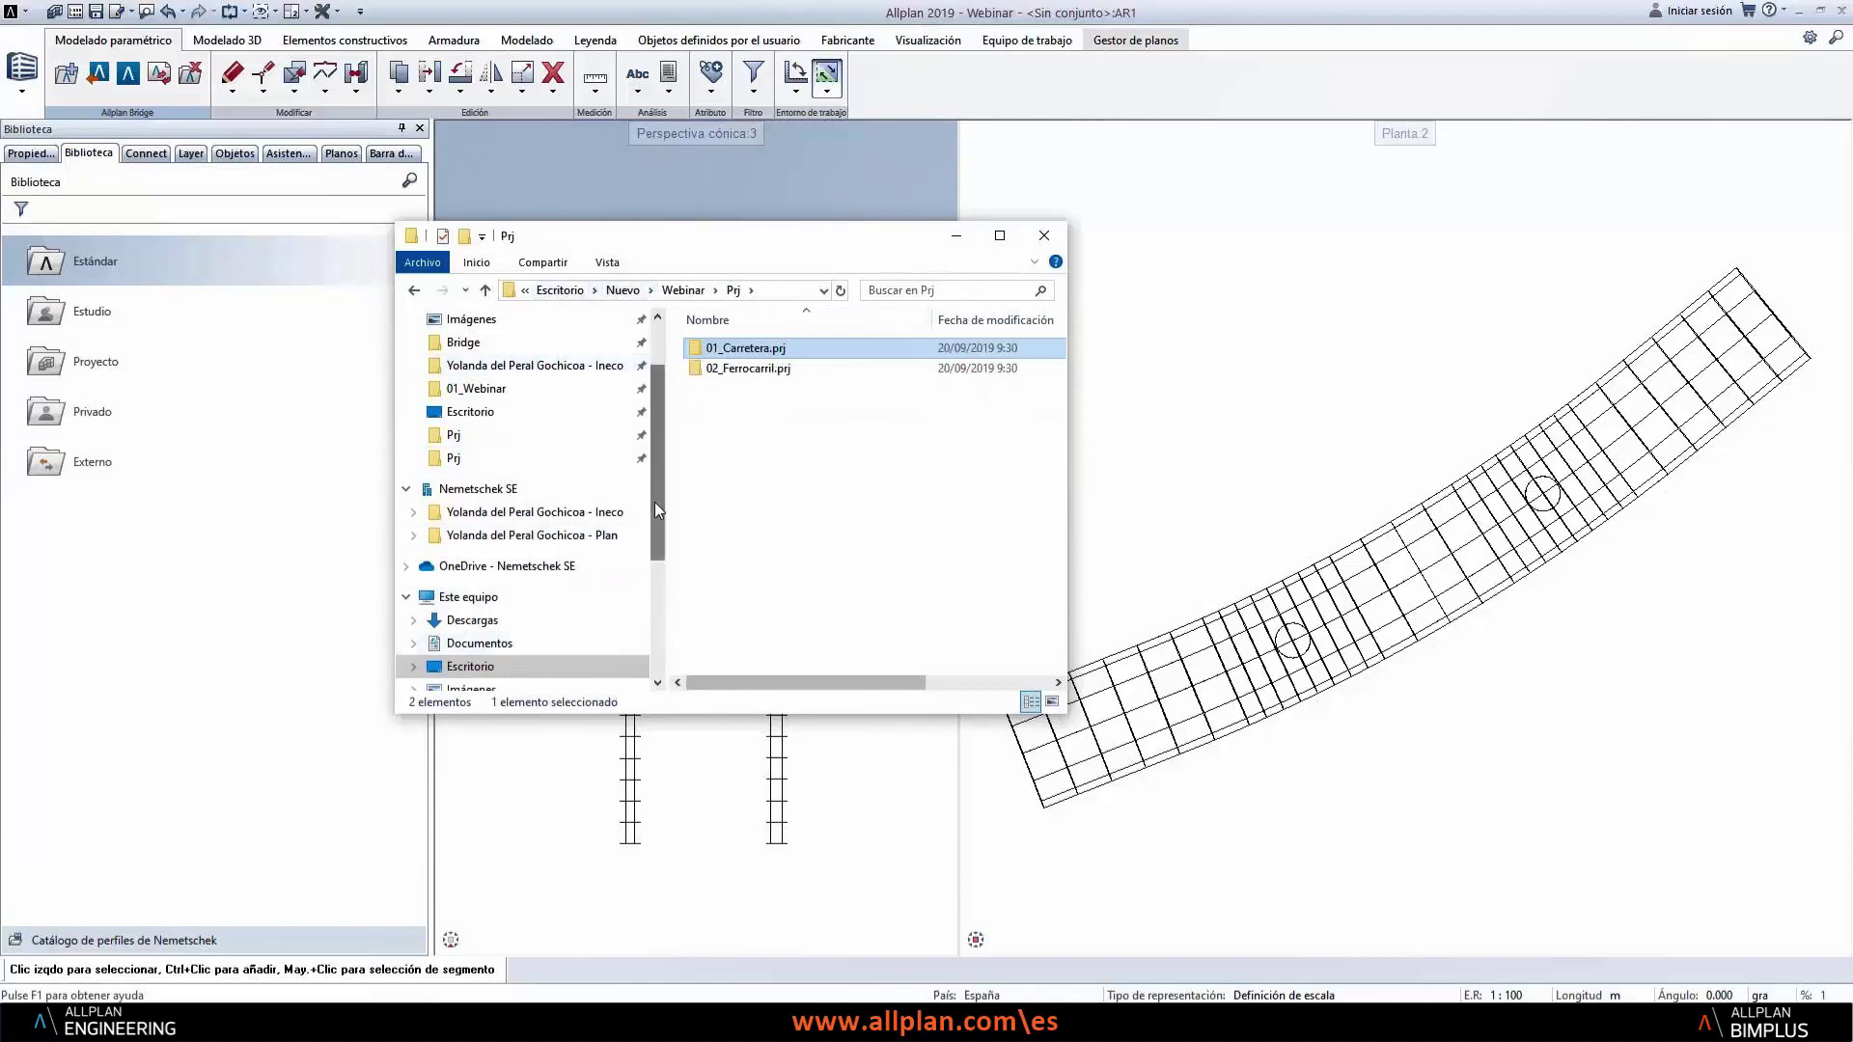
scroll(518, 652, "down", 3)
left_click(468, 589)
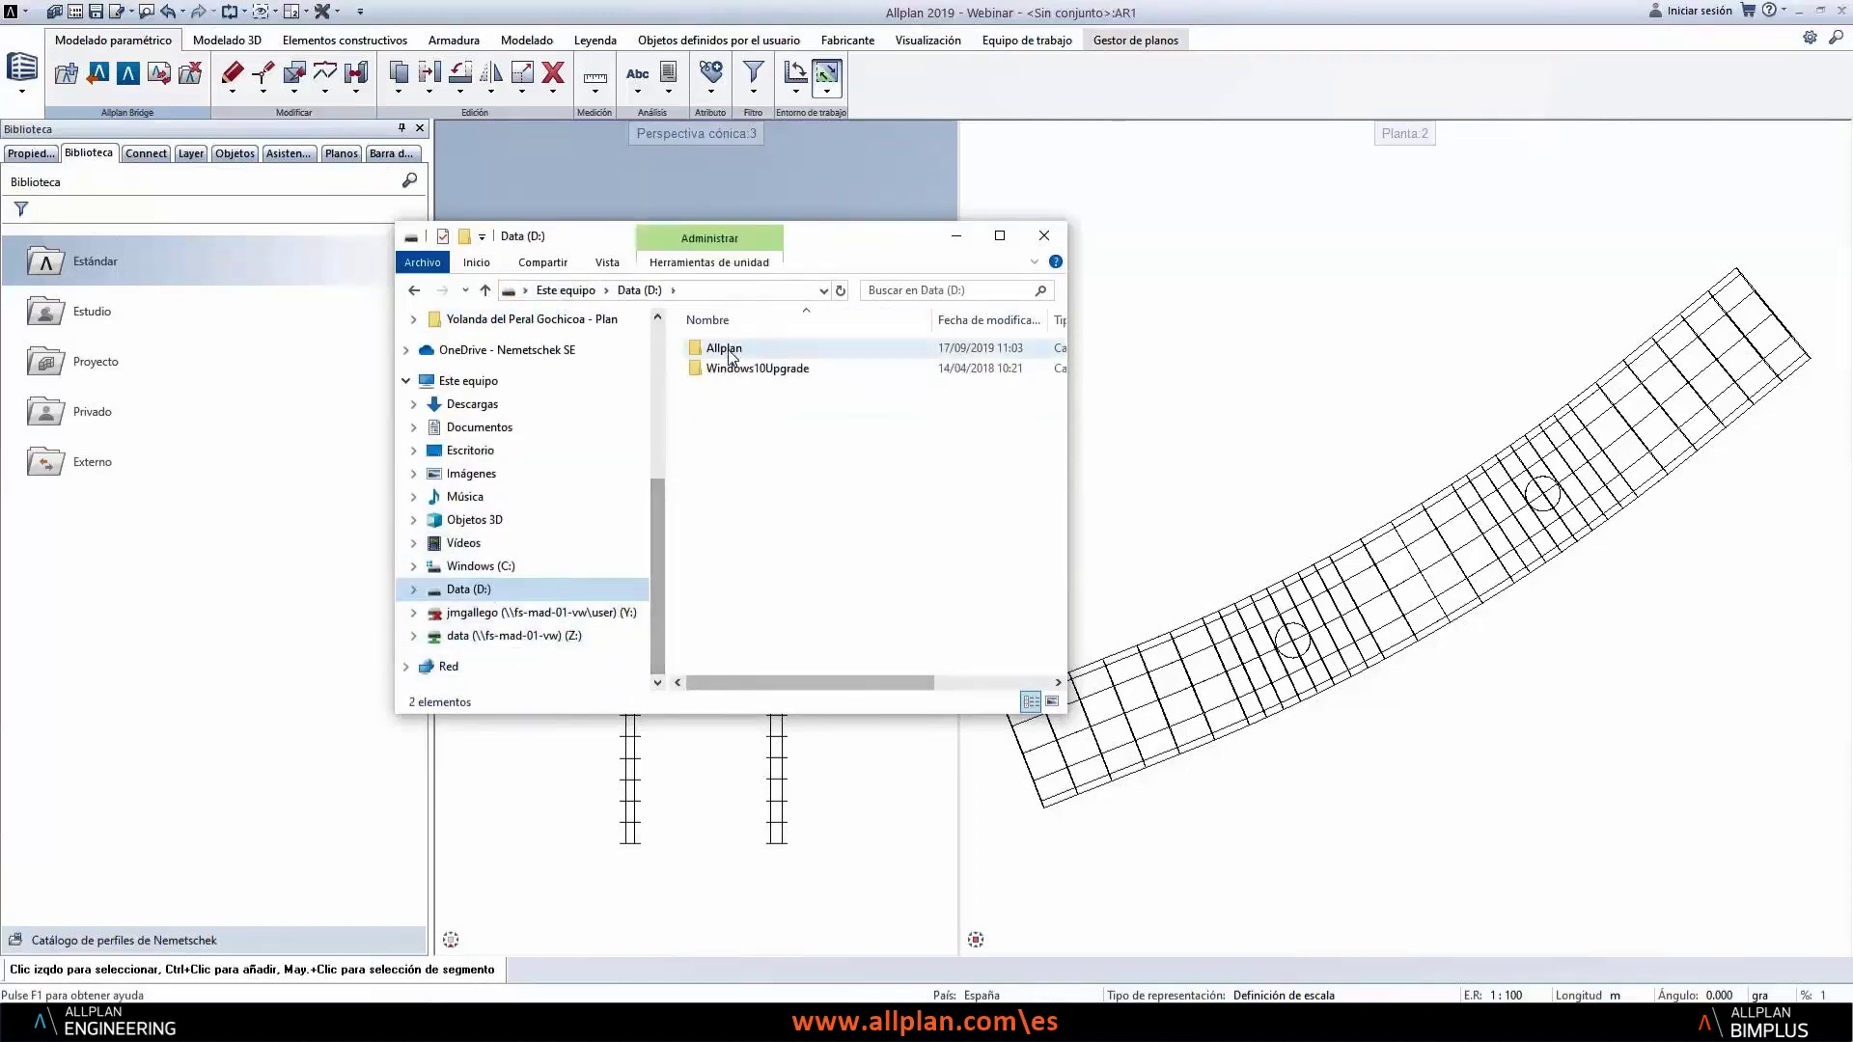
double_click(735, 348)
double_click(730, 370)
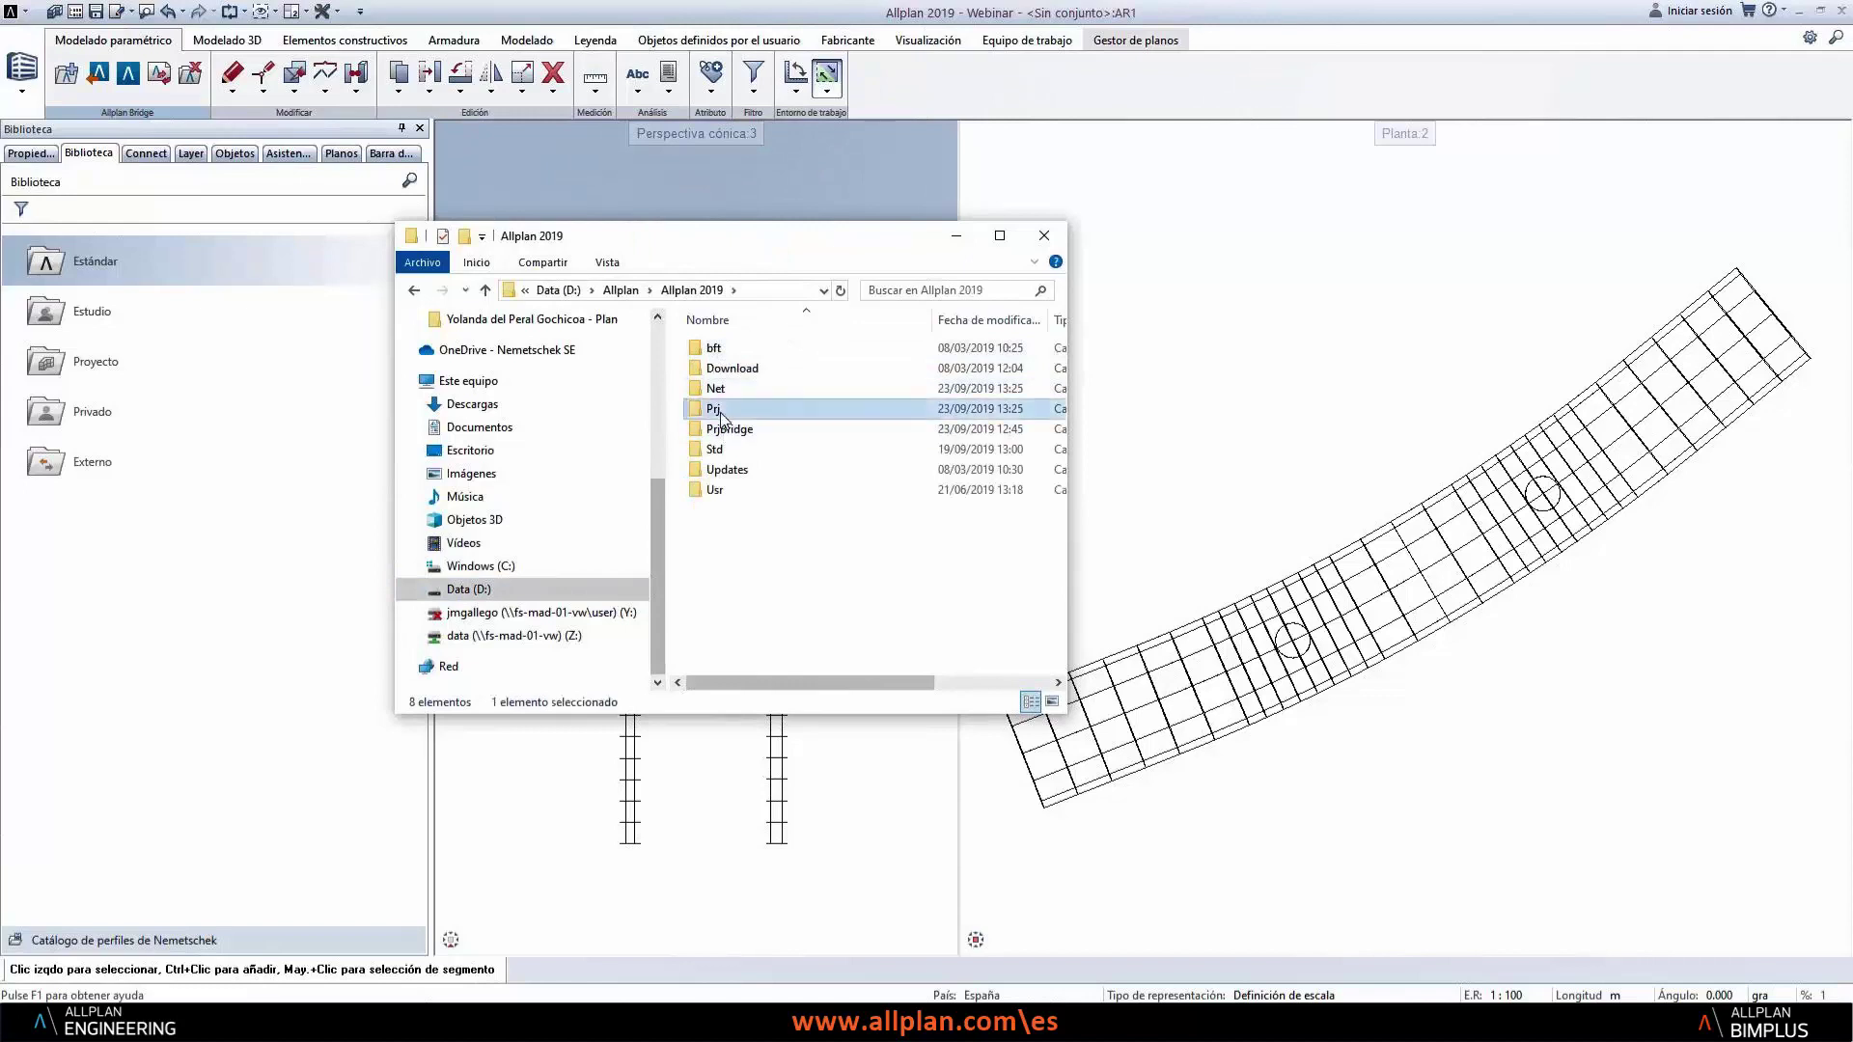
double_click(728, 429)
double_click(735, 388)
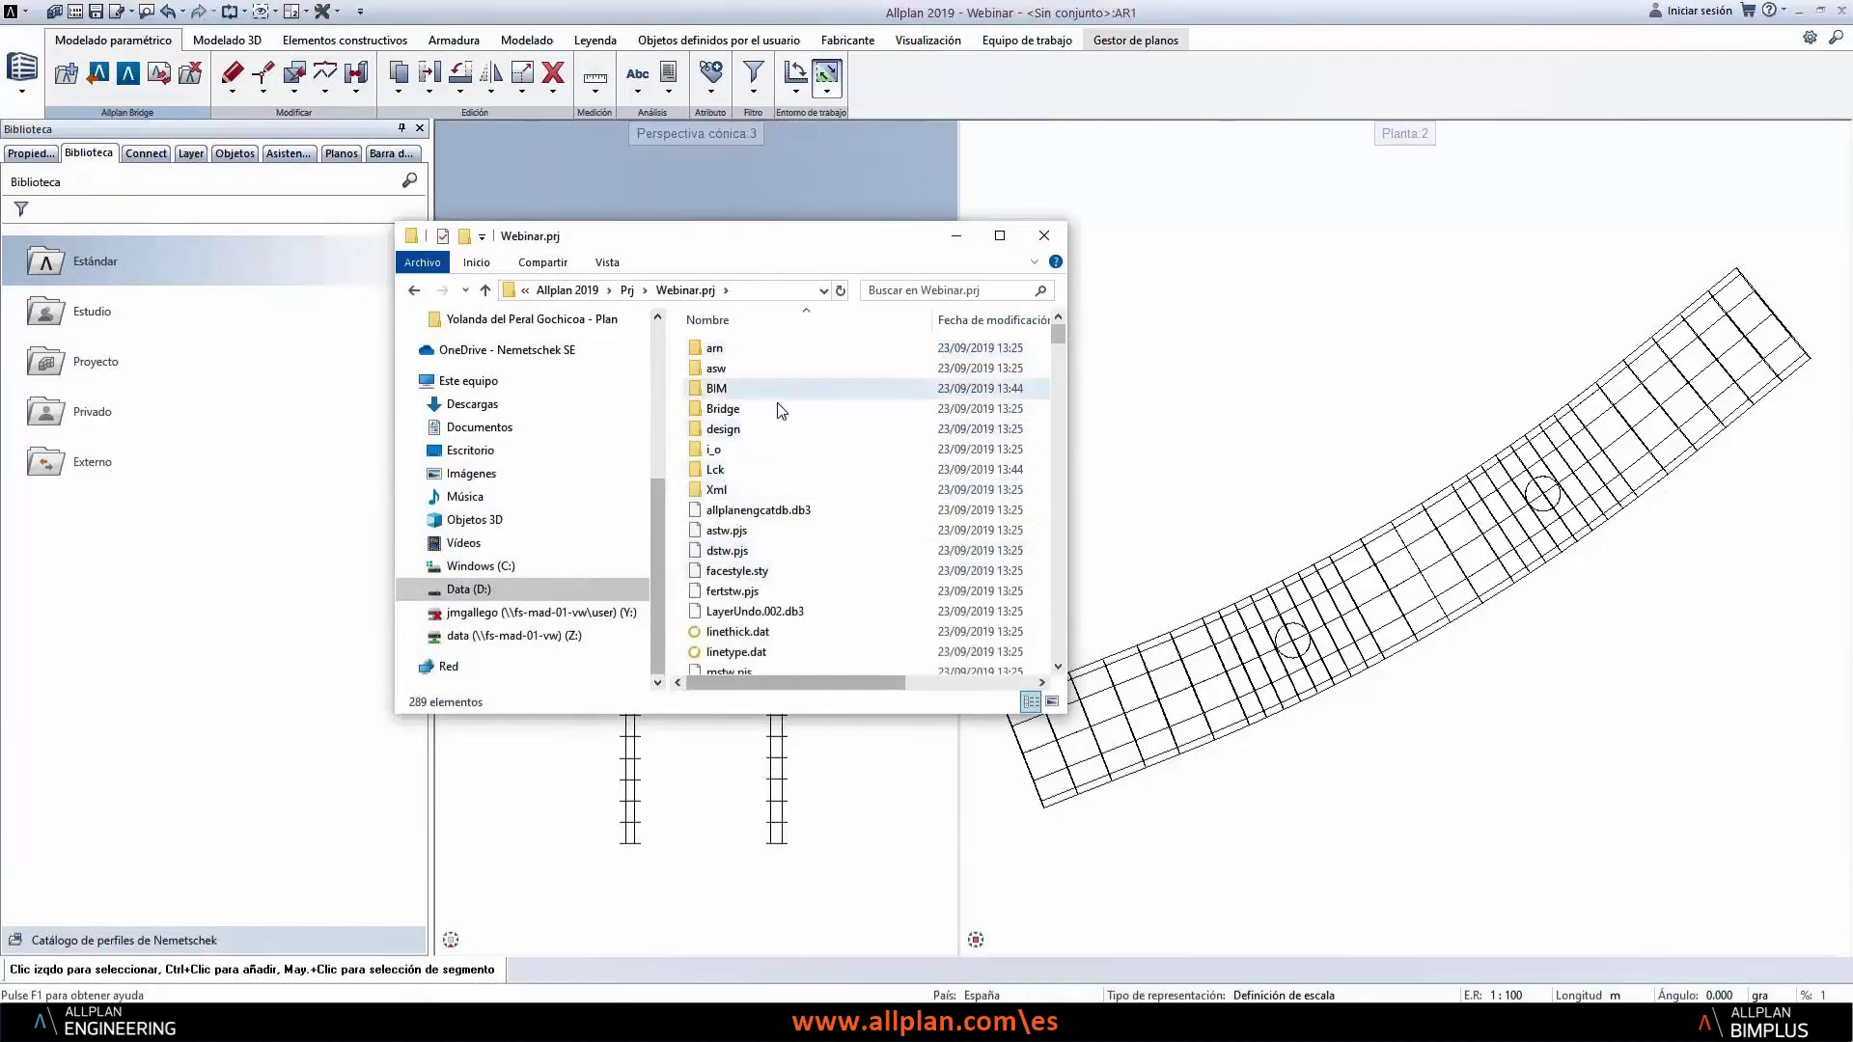
- Create a folder named Library in Webinar.prj and paste Farola_D.nmk and Farola_I.nmk into it
right_click(799, 420)
mouse_move(1010, 685)
left_click(1089, 676)
type("L")
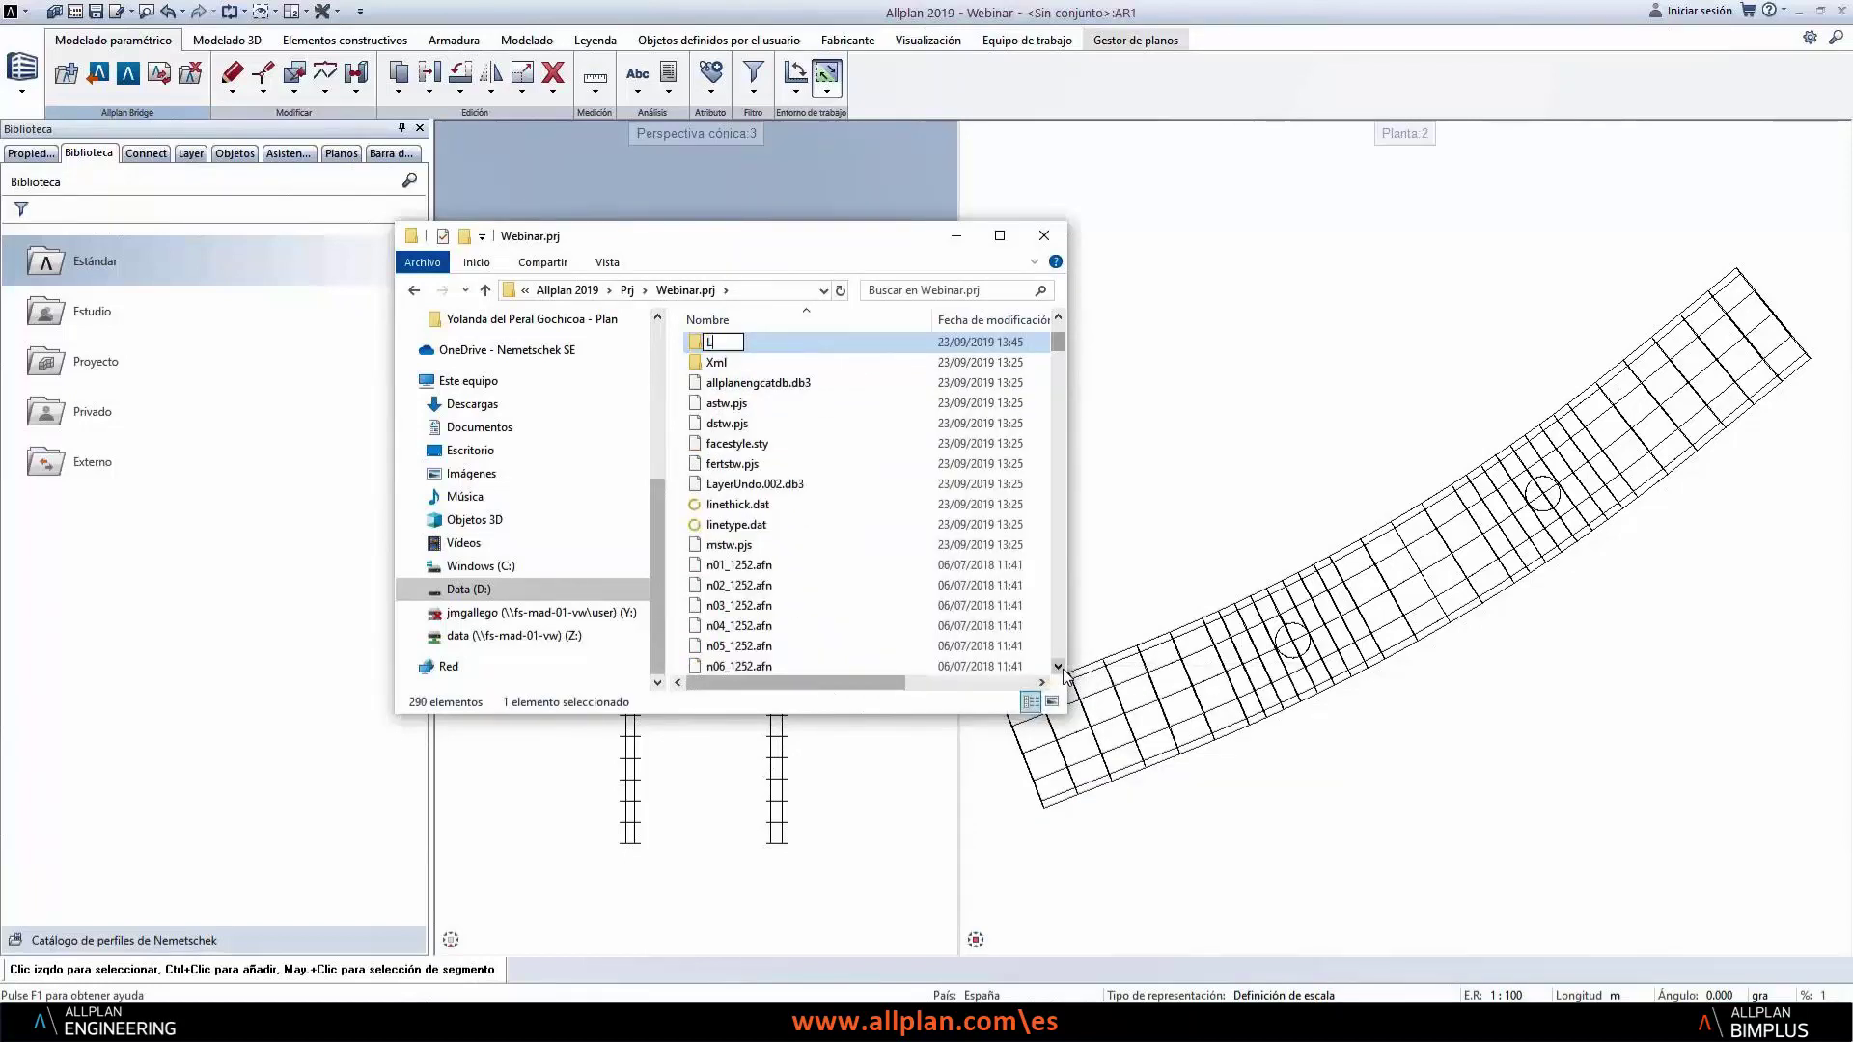
type("ibrary")
key("Return")
key("Return")
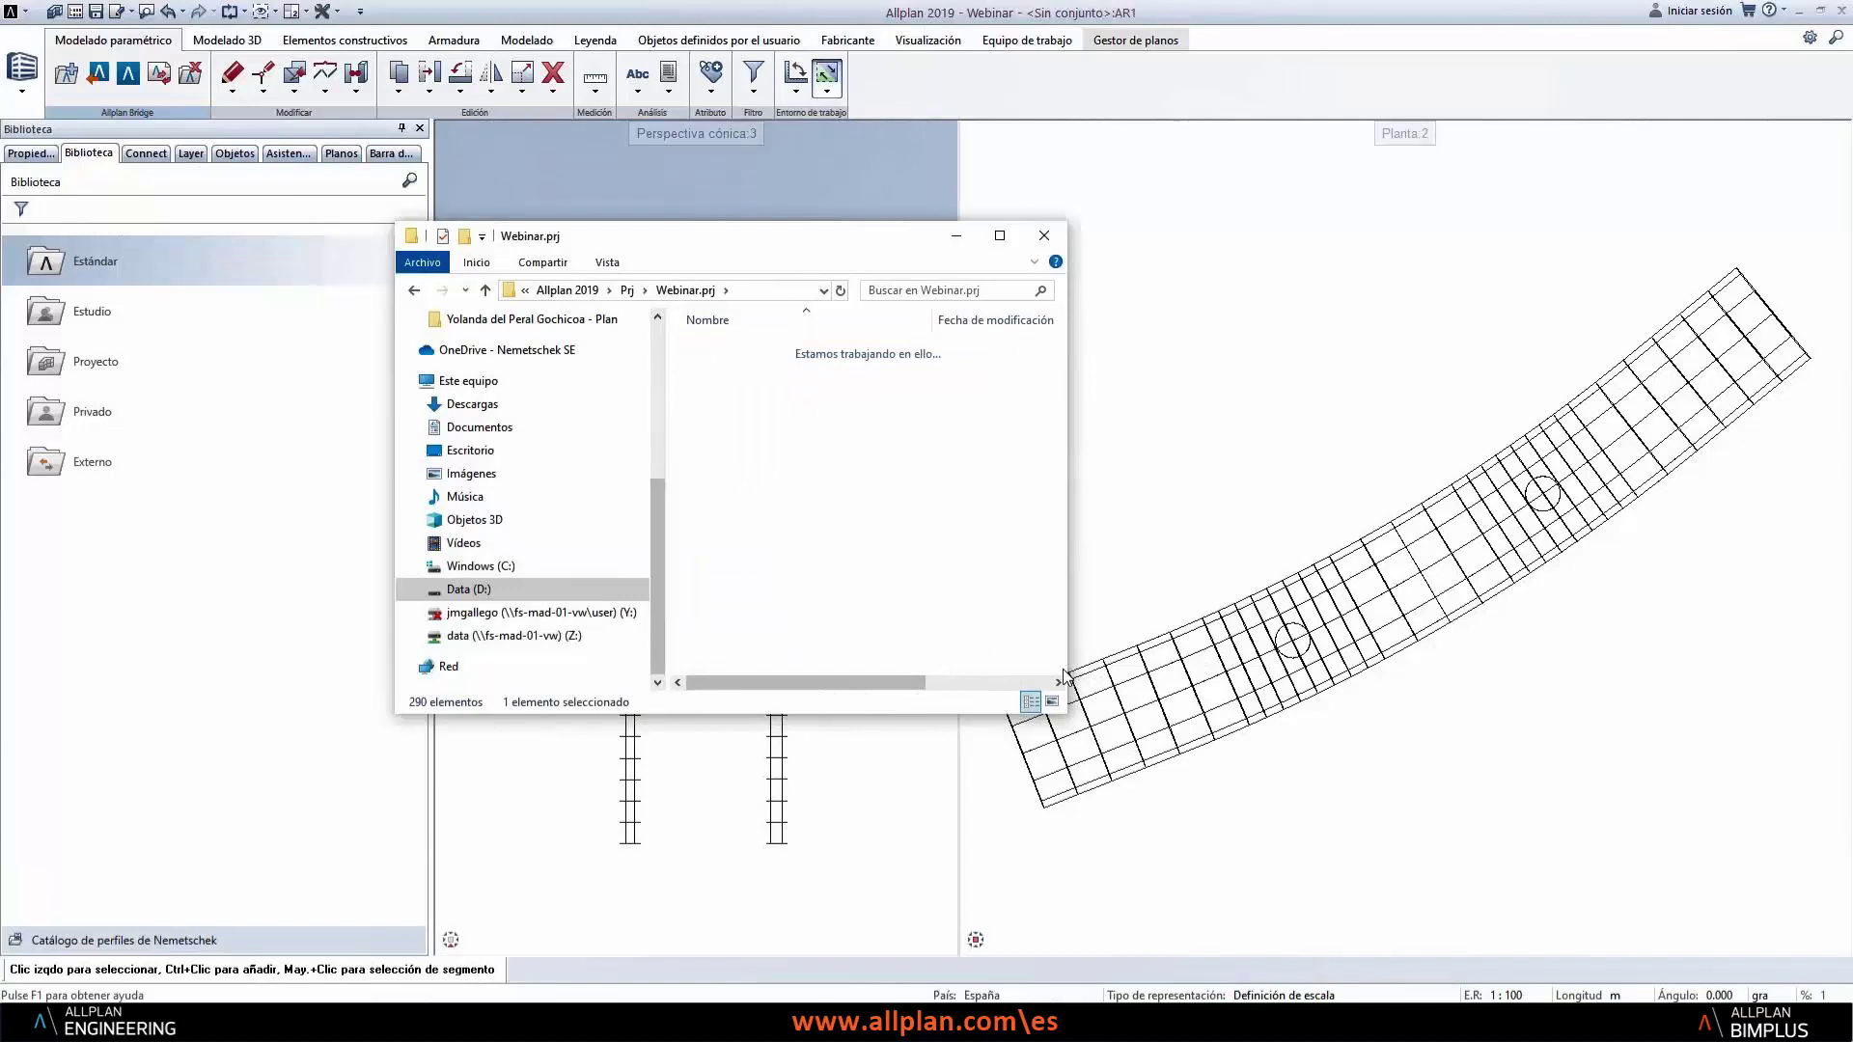
key("ctrl+v")
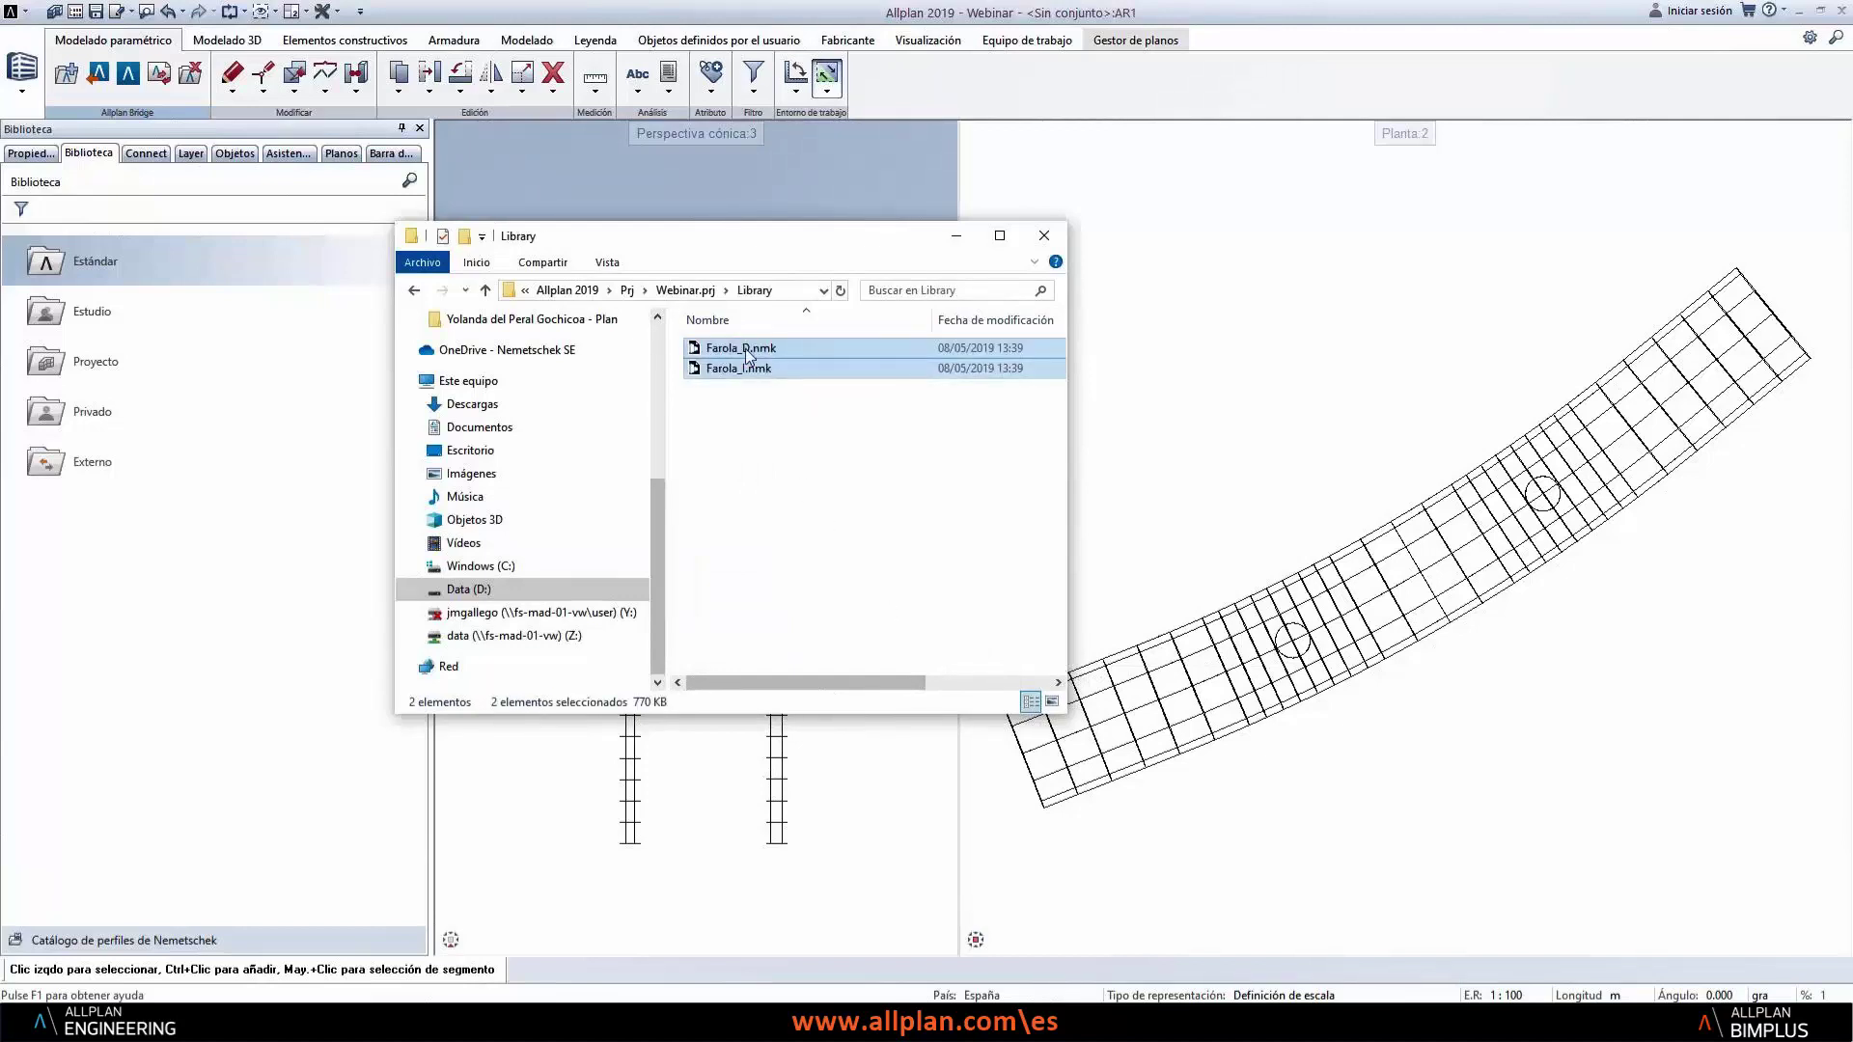
- Return to Allplan 2019 and preview the Farola_D lamp post in the Webinar project library
left_click(270, 642)
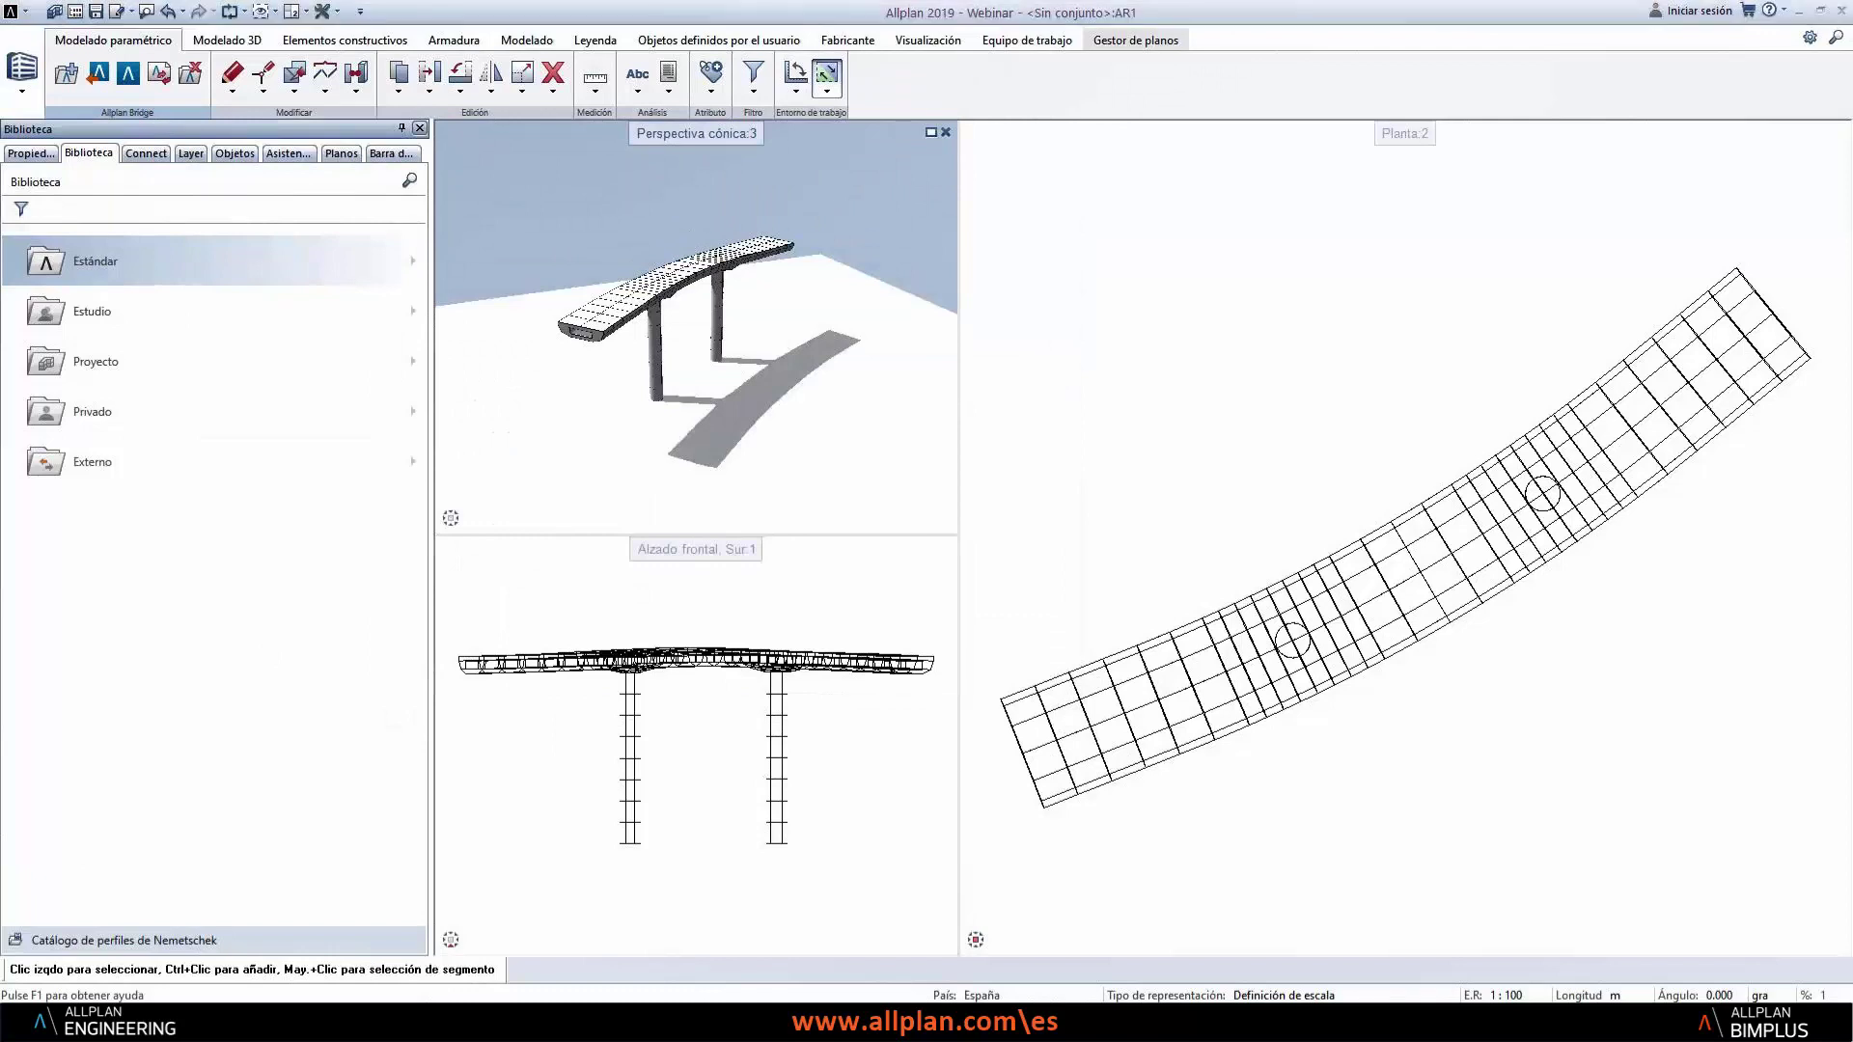
left_click(198, 367)
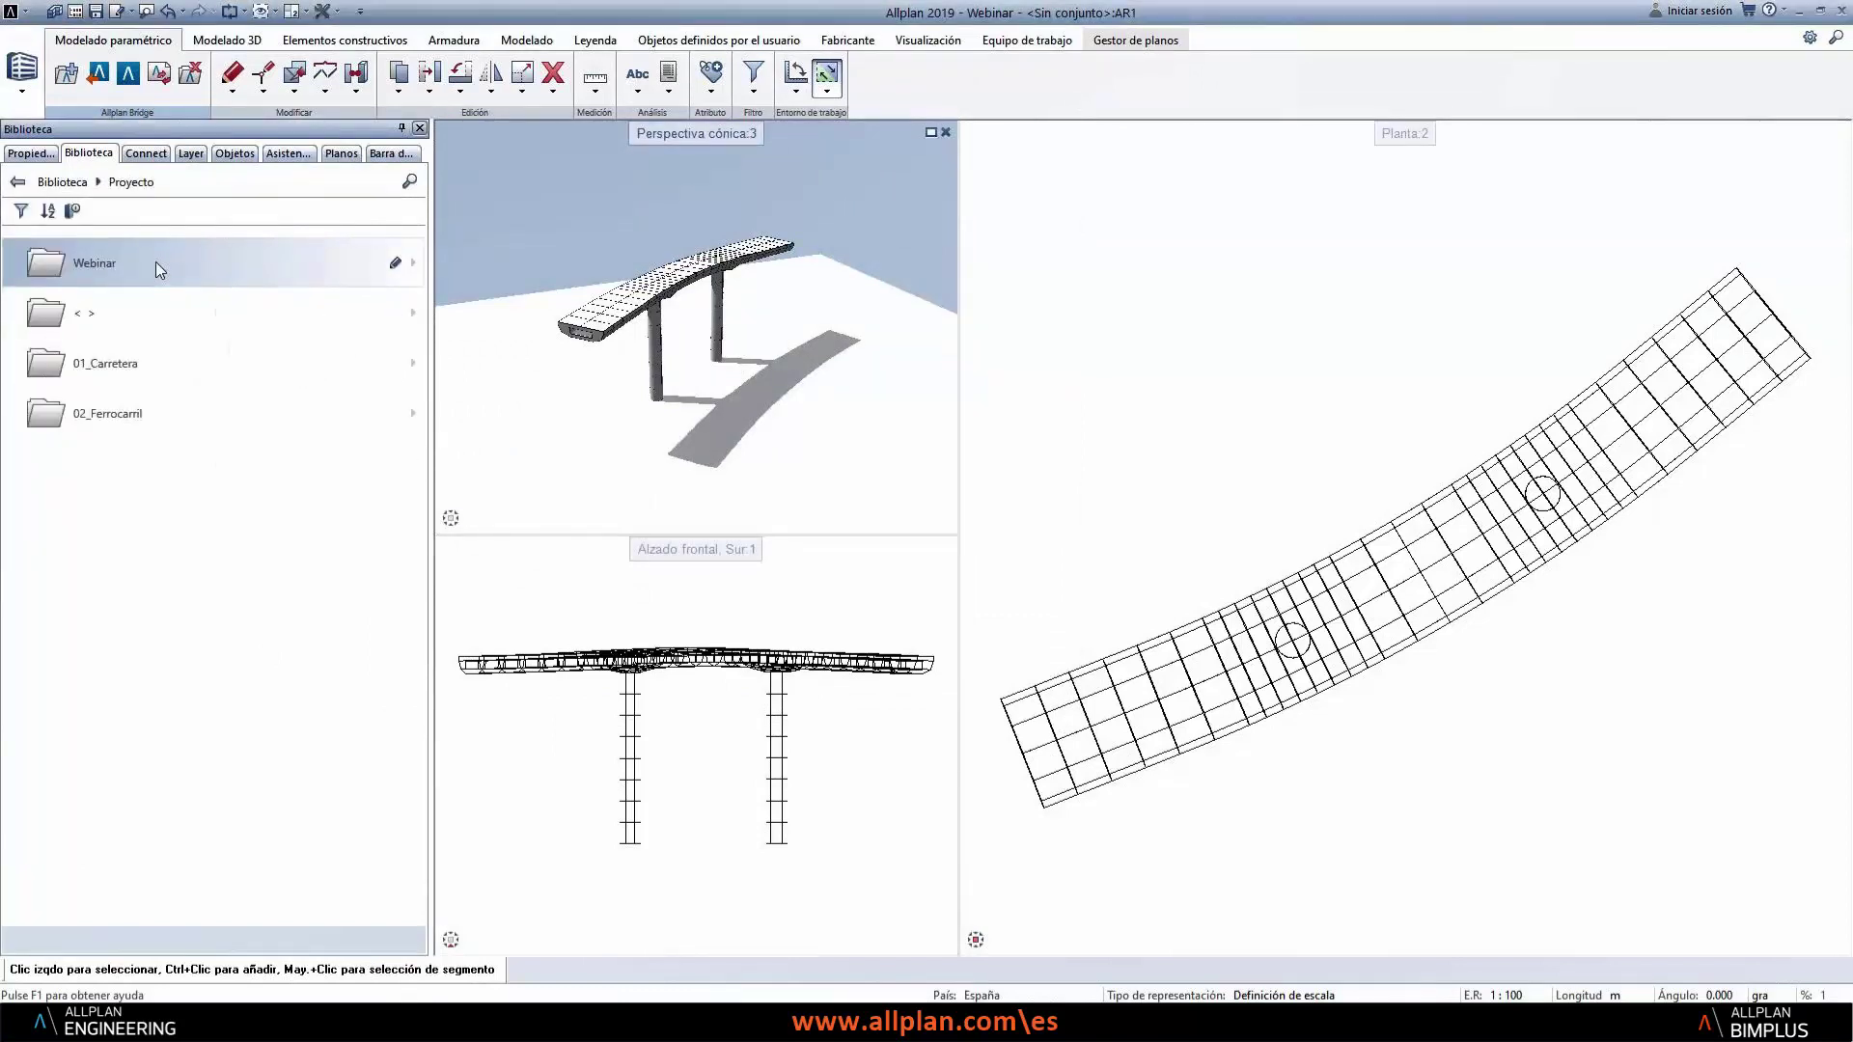
left_click(155, 262)
left_click(113, 617)
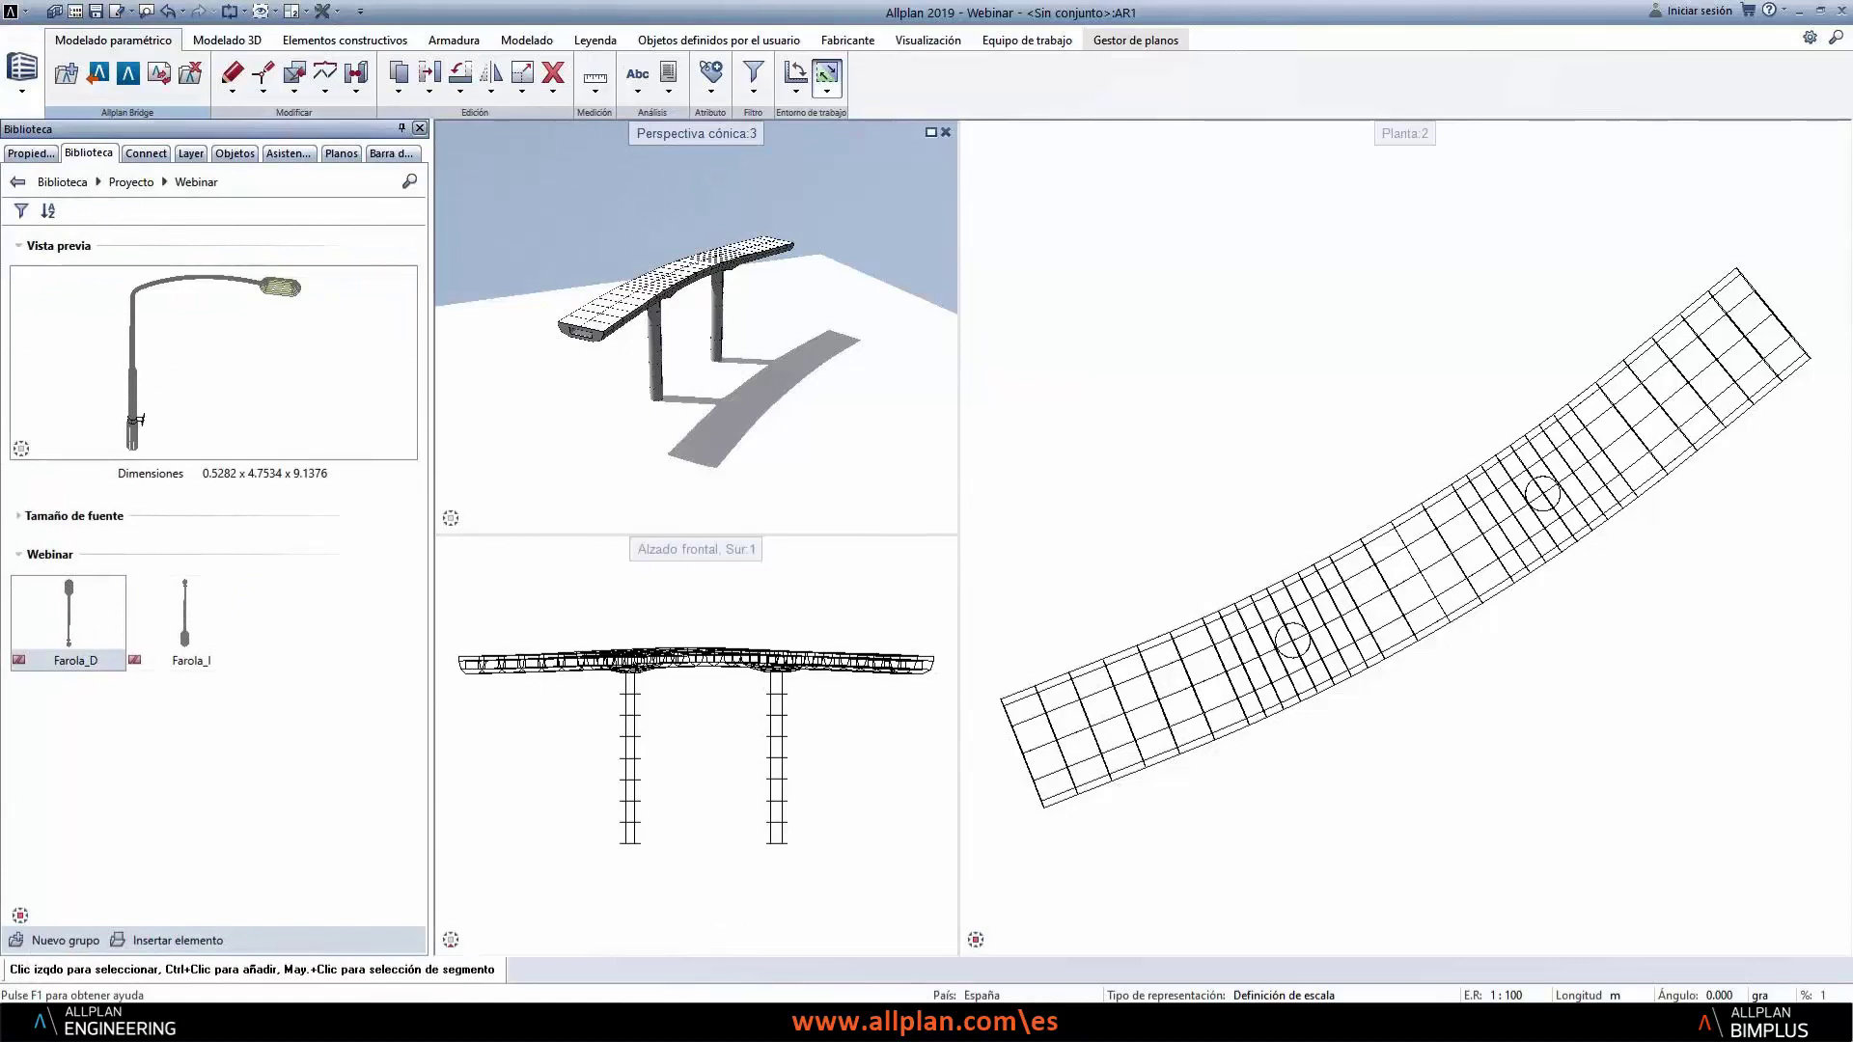
- Switch to Allplan Bridge and fill the Tablero girder's Farola_I variation expressions with the values from cells I2:I33 of variat.xlsx
left_click(707, 1023)
left_click_drag(674, 407, 844, 462)
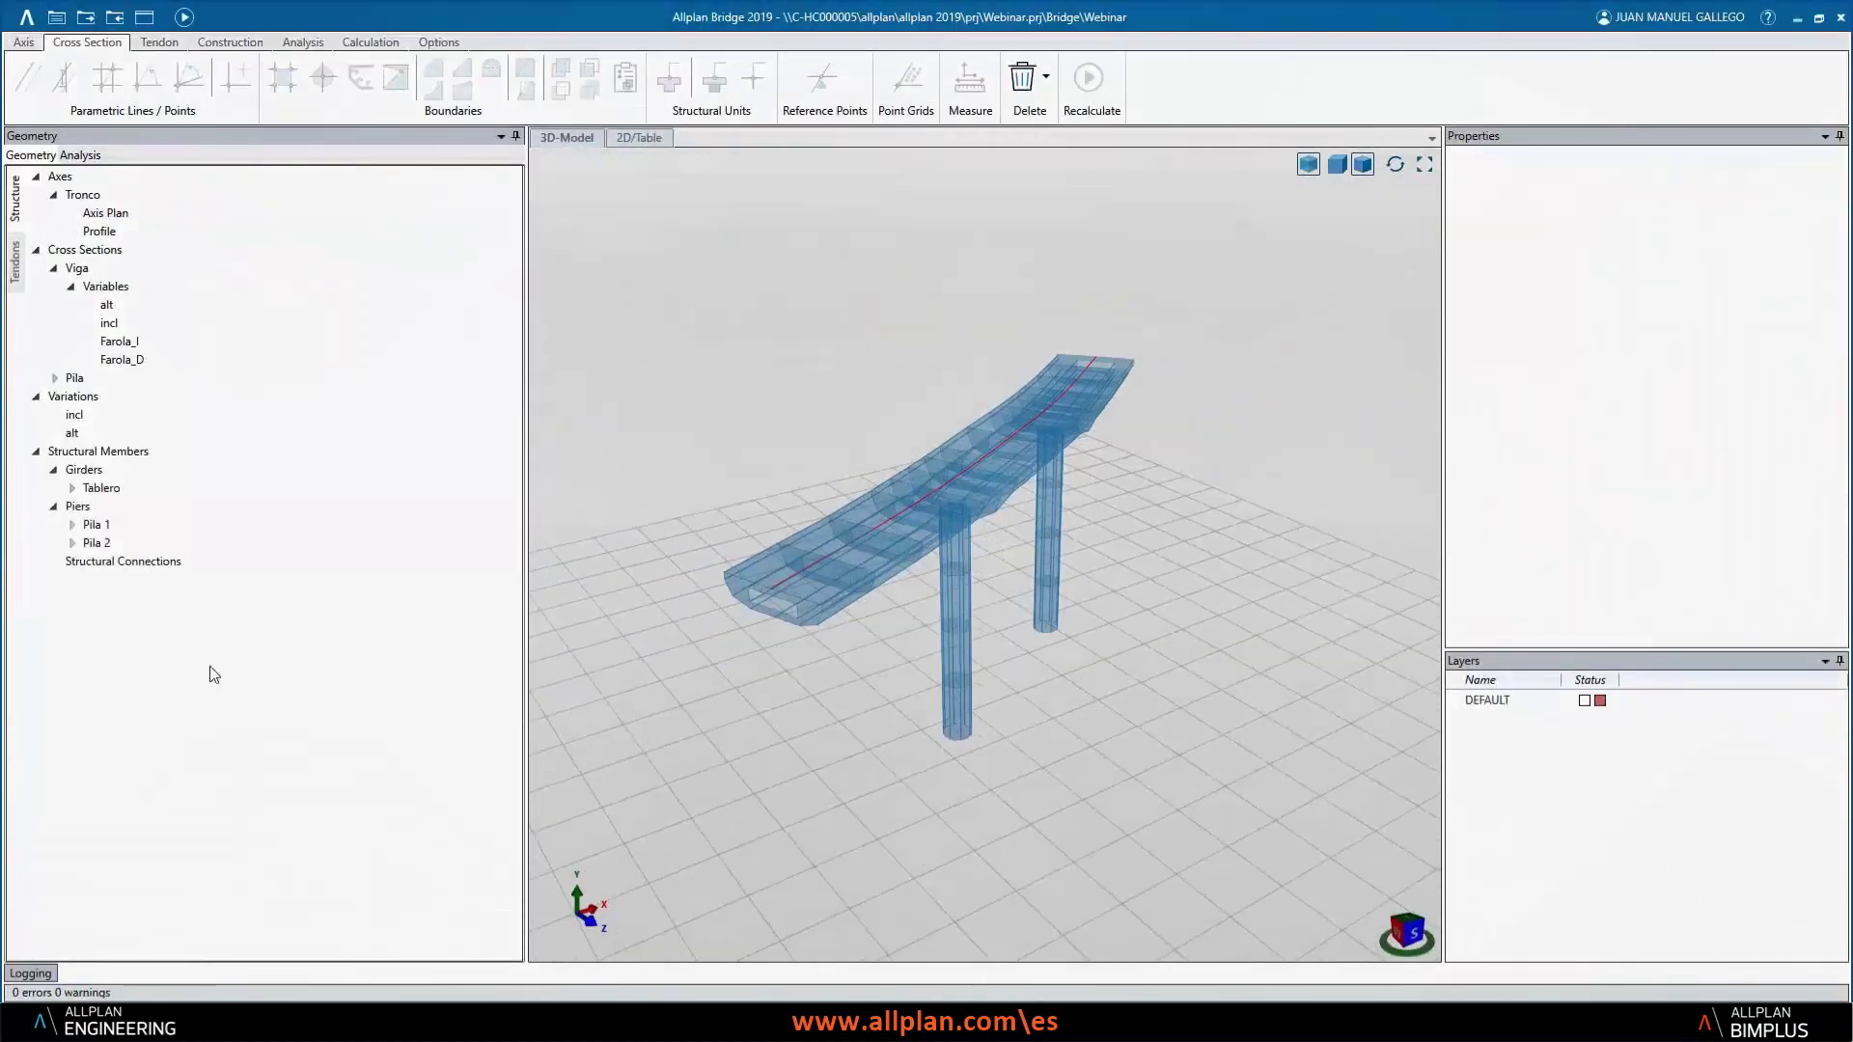
left_click(72, 488)
left_click(122, 543)
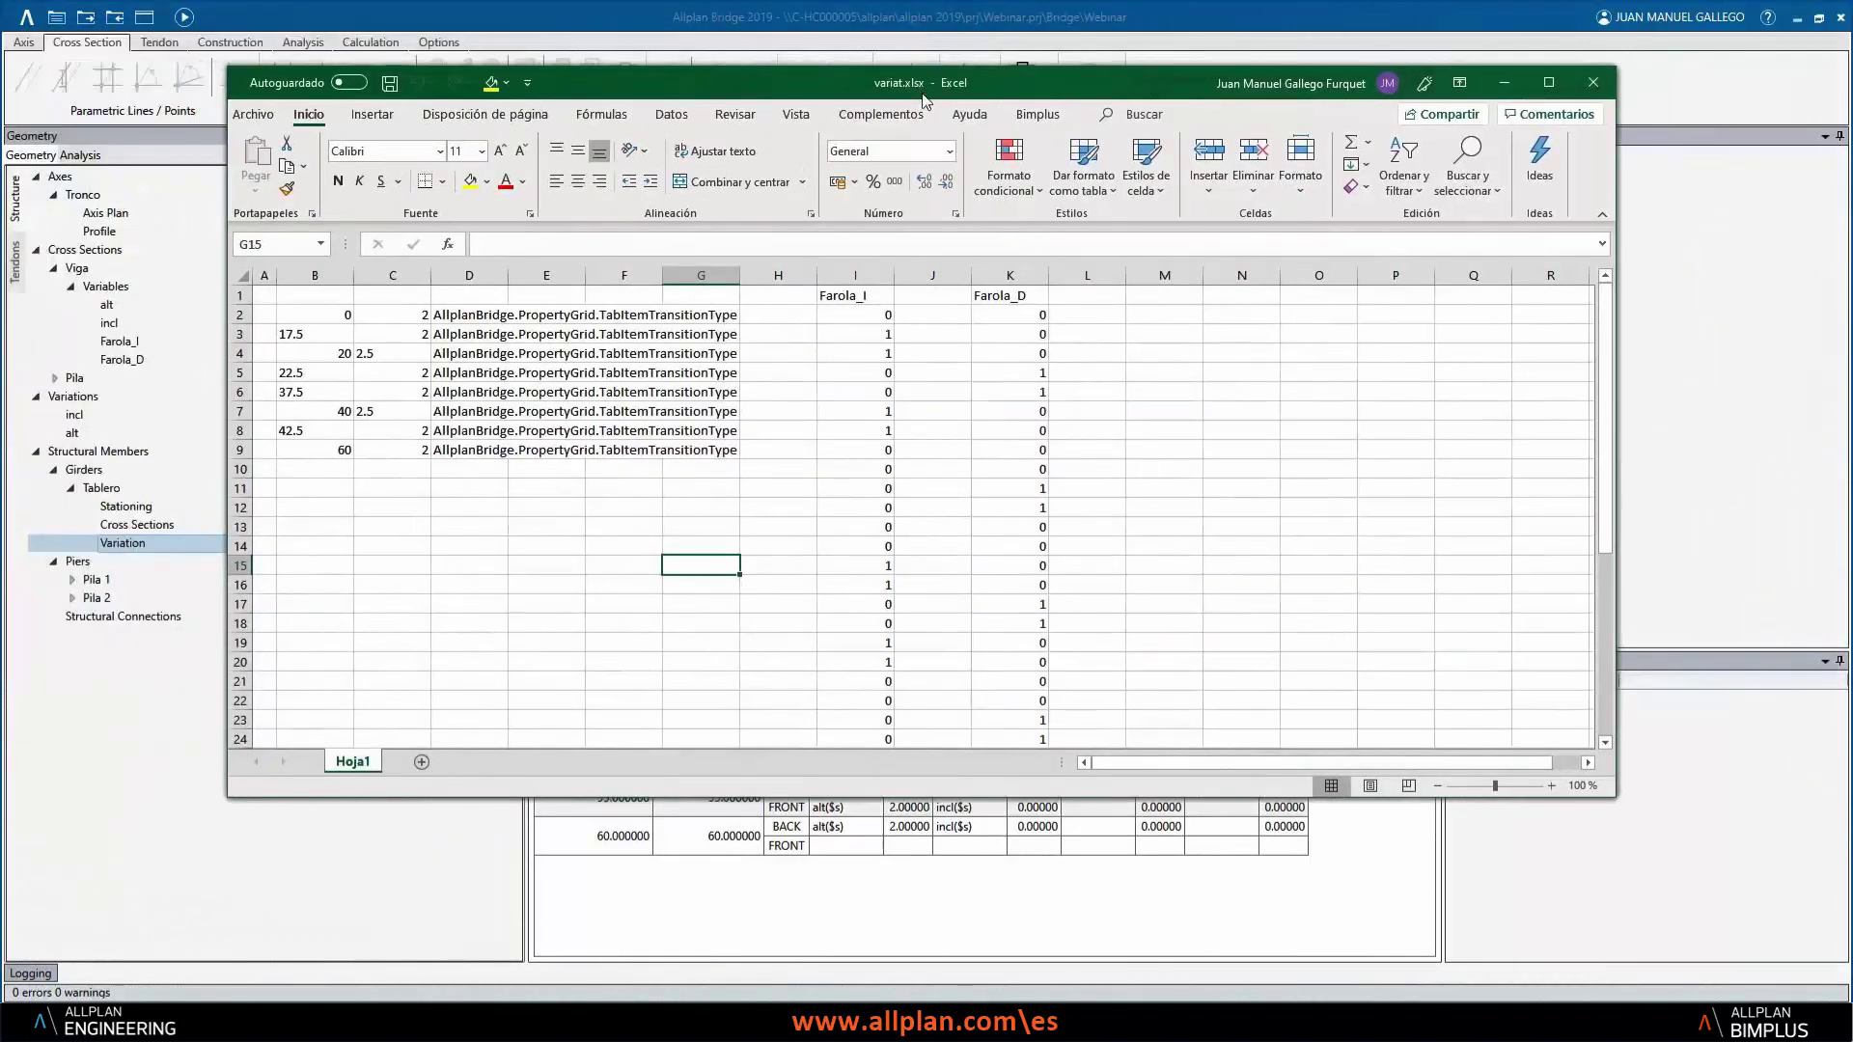
double_click(1214, 94)
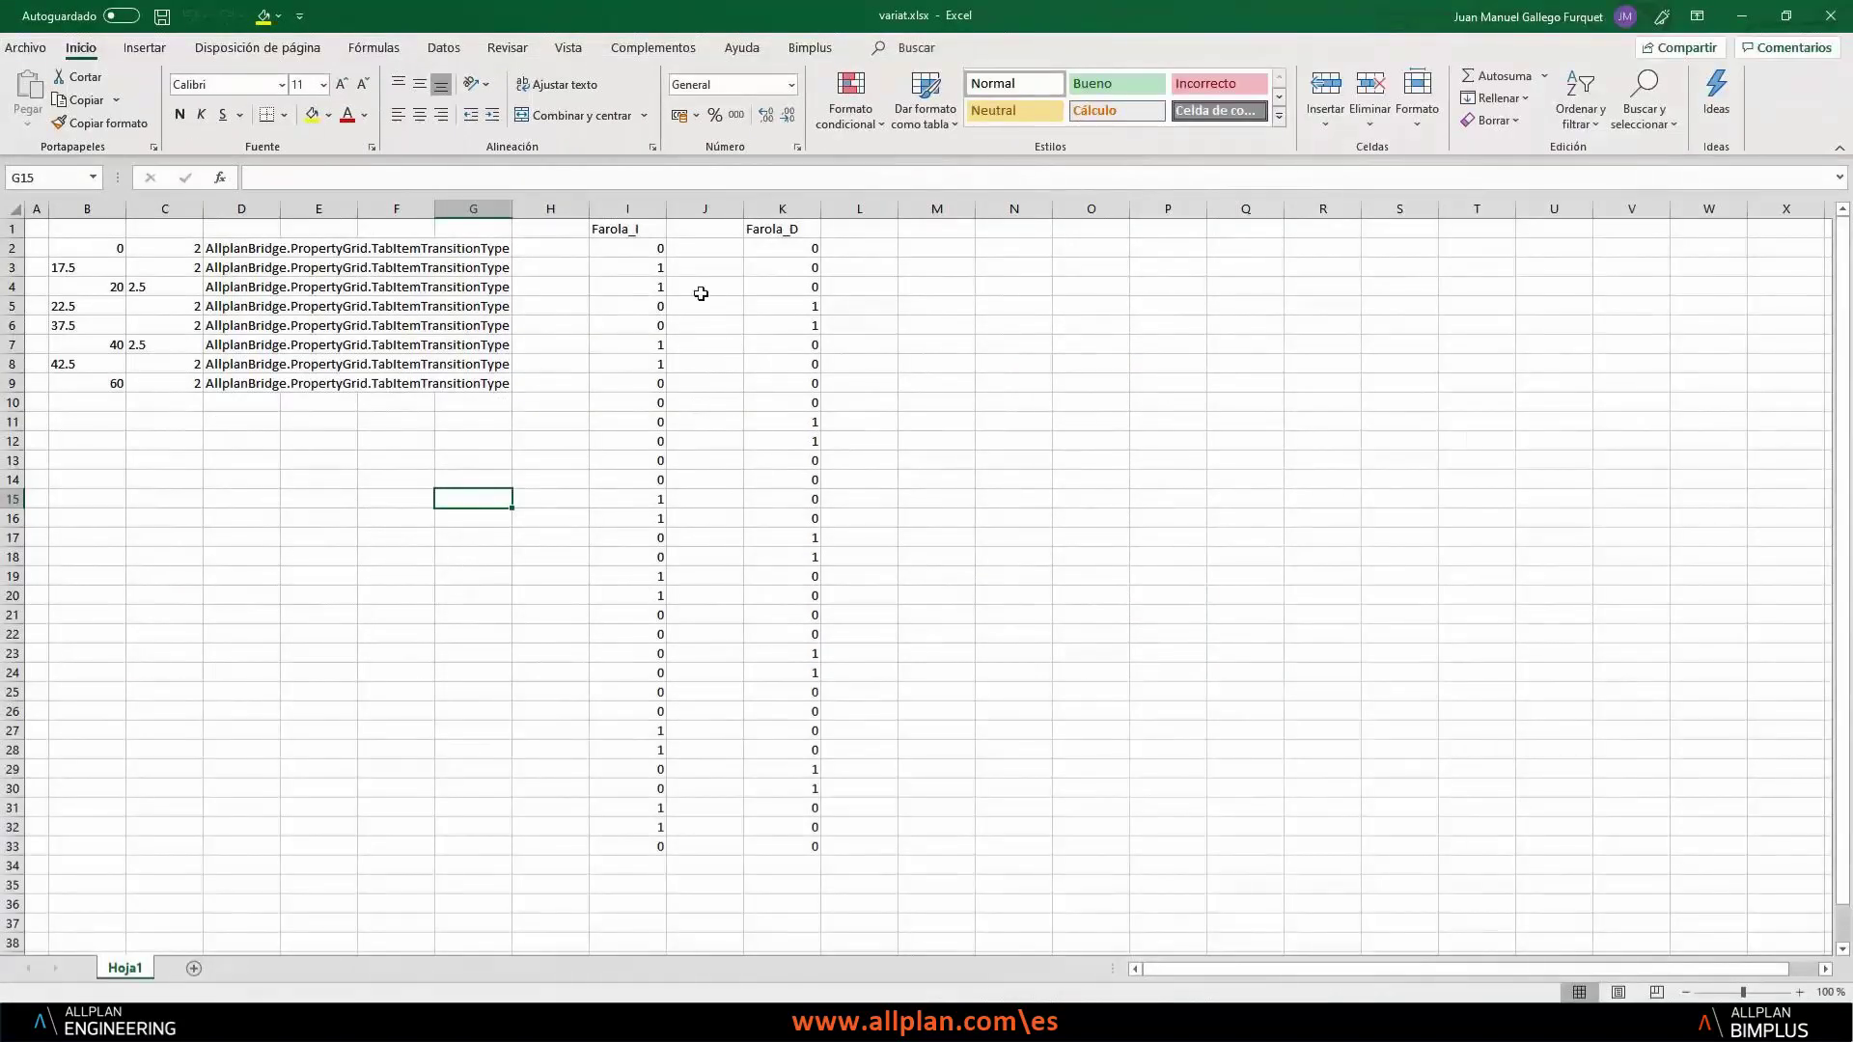
left_click_drag(657, 251, 642, 858)
key("ctrl+c")
key("alt+Tab")
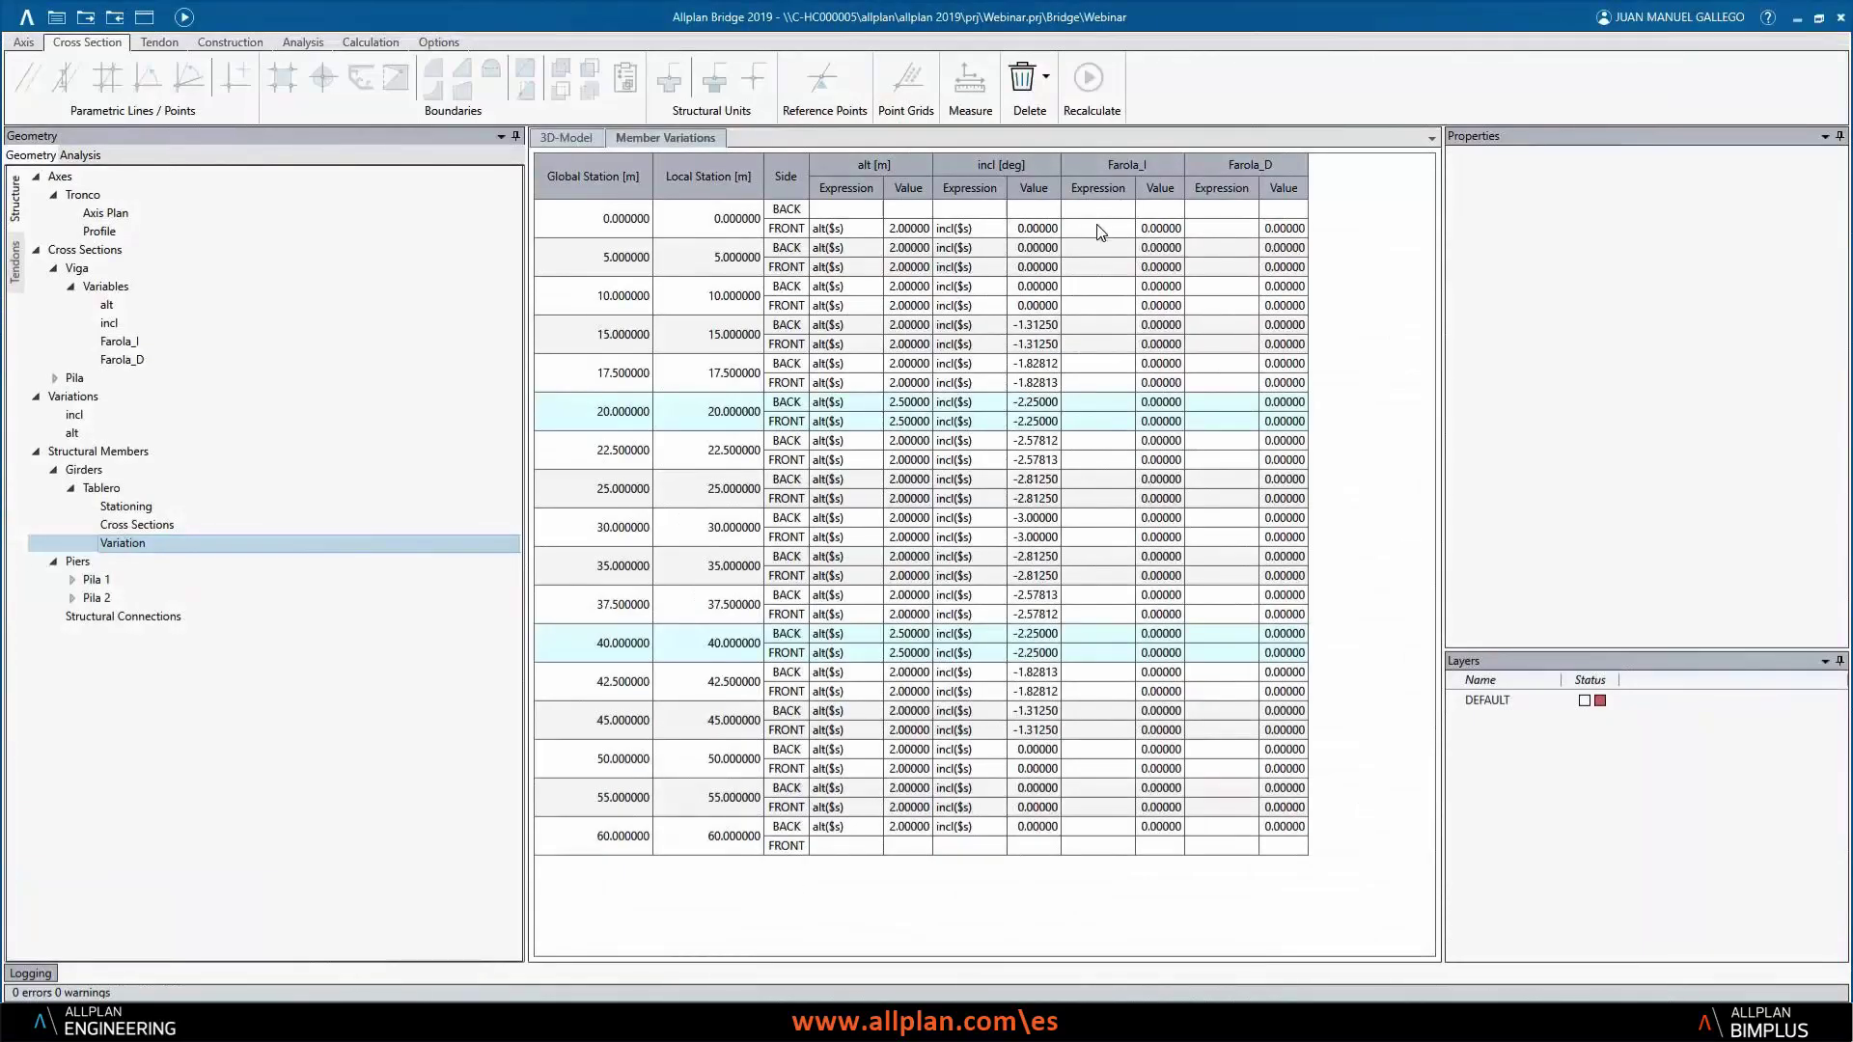
left_click(1097, 228)
key("ctrl+v")
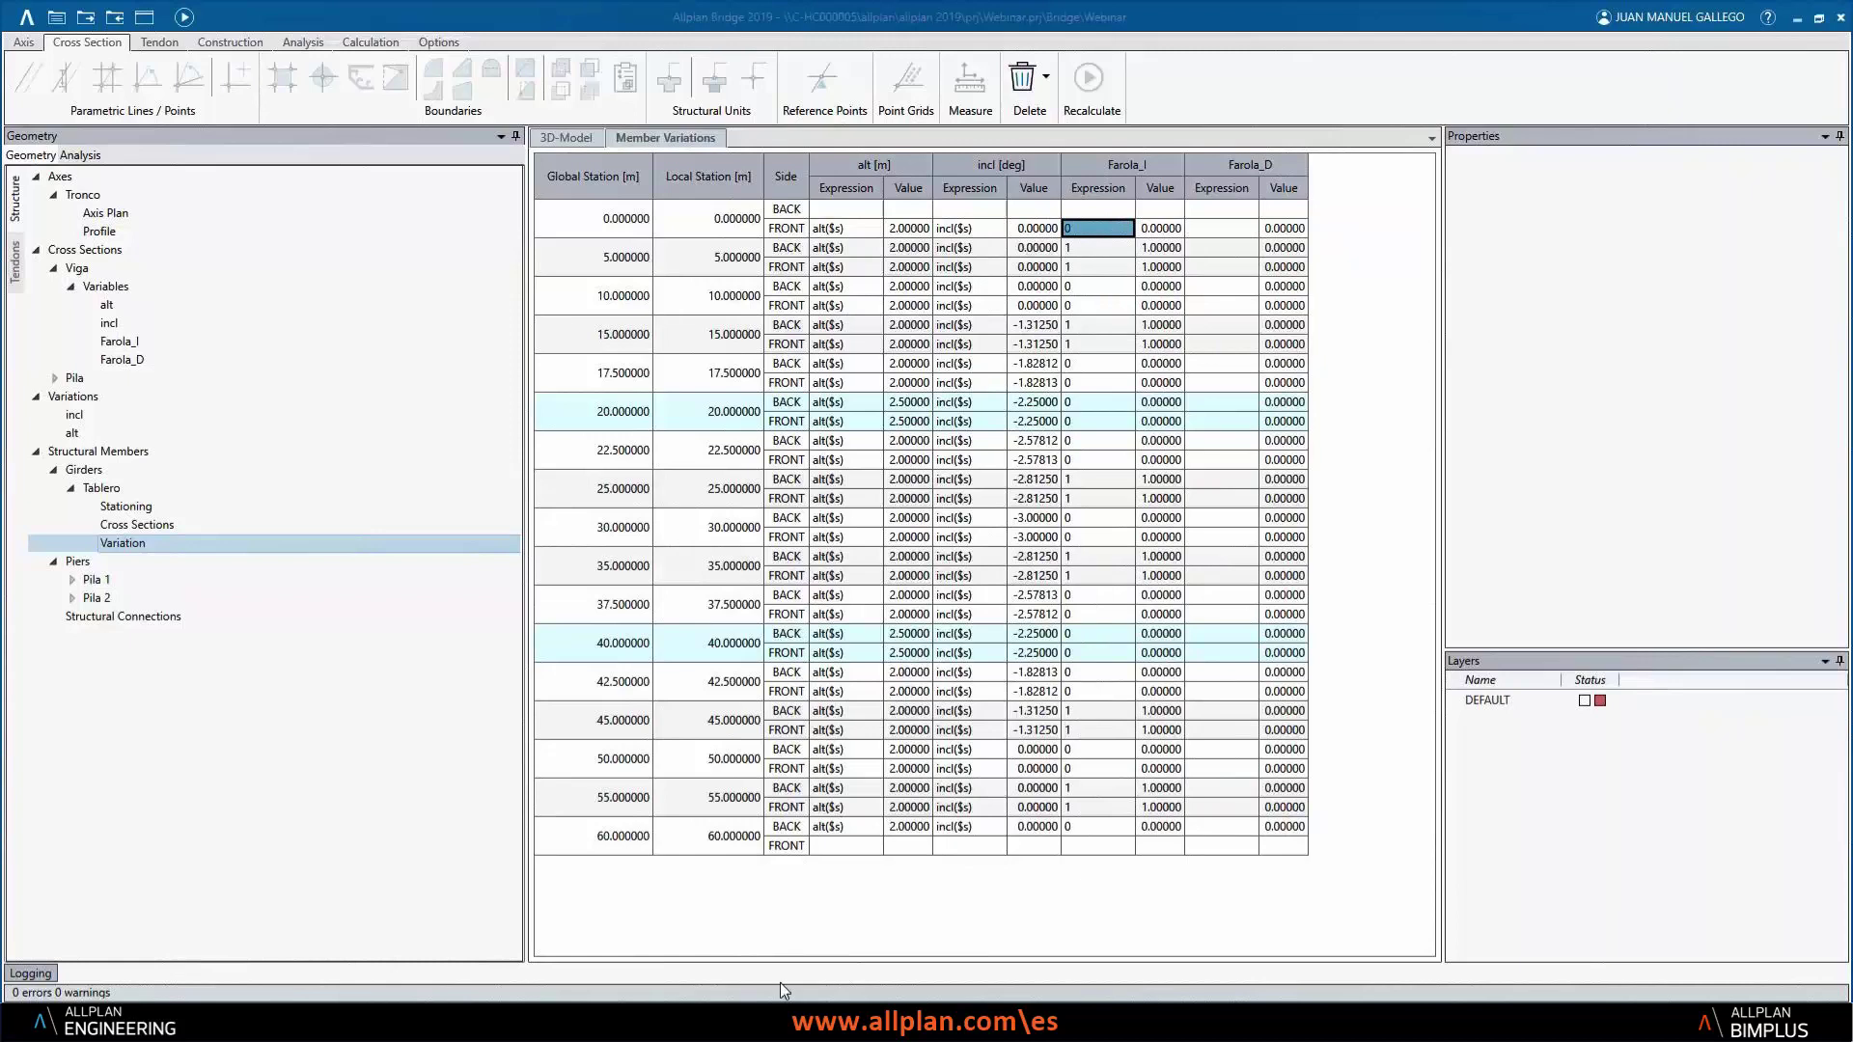
- Copy the Farola_D values from cells K2:K33 of variat.xlsx into the Tablero girder's Farola_D variation expressions
key("alt+Tab")
left_click_drag(815, 248, 811, 849)
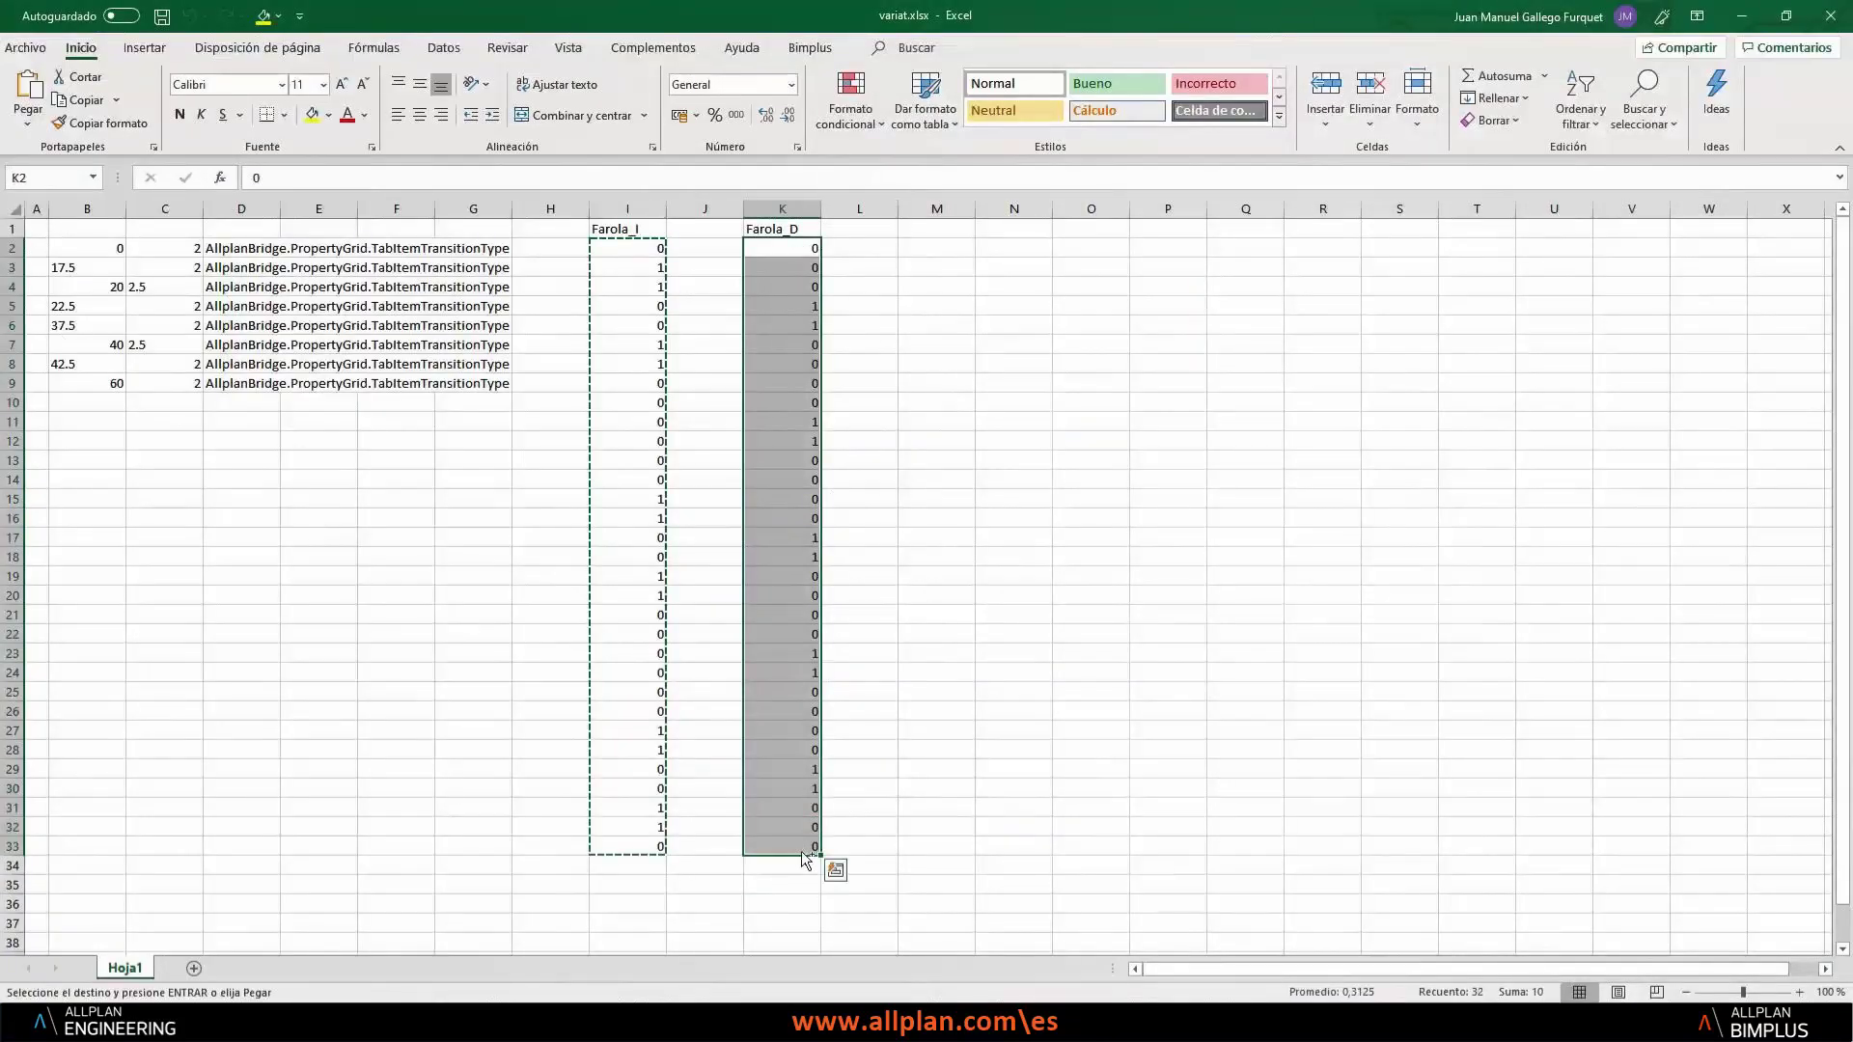
key("ctrl+c")
key("alt+Tab")
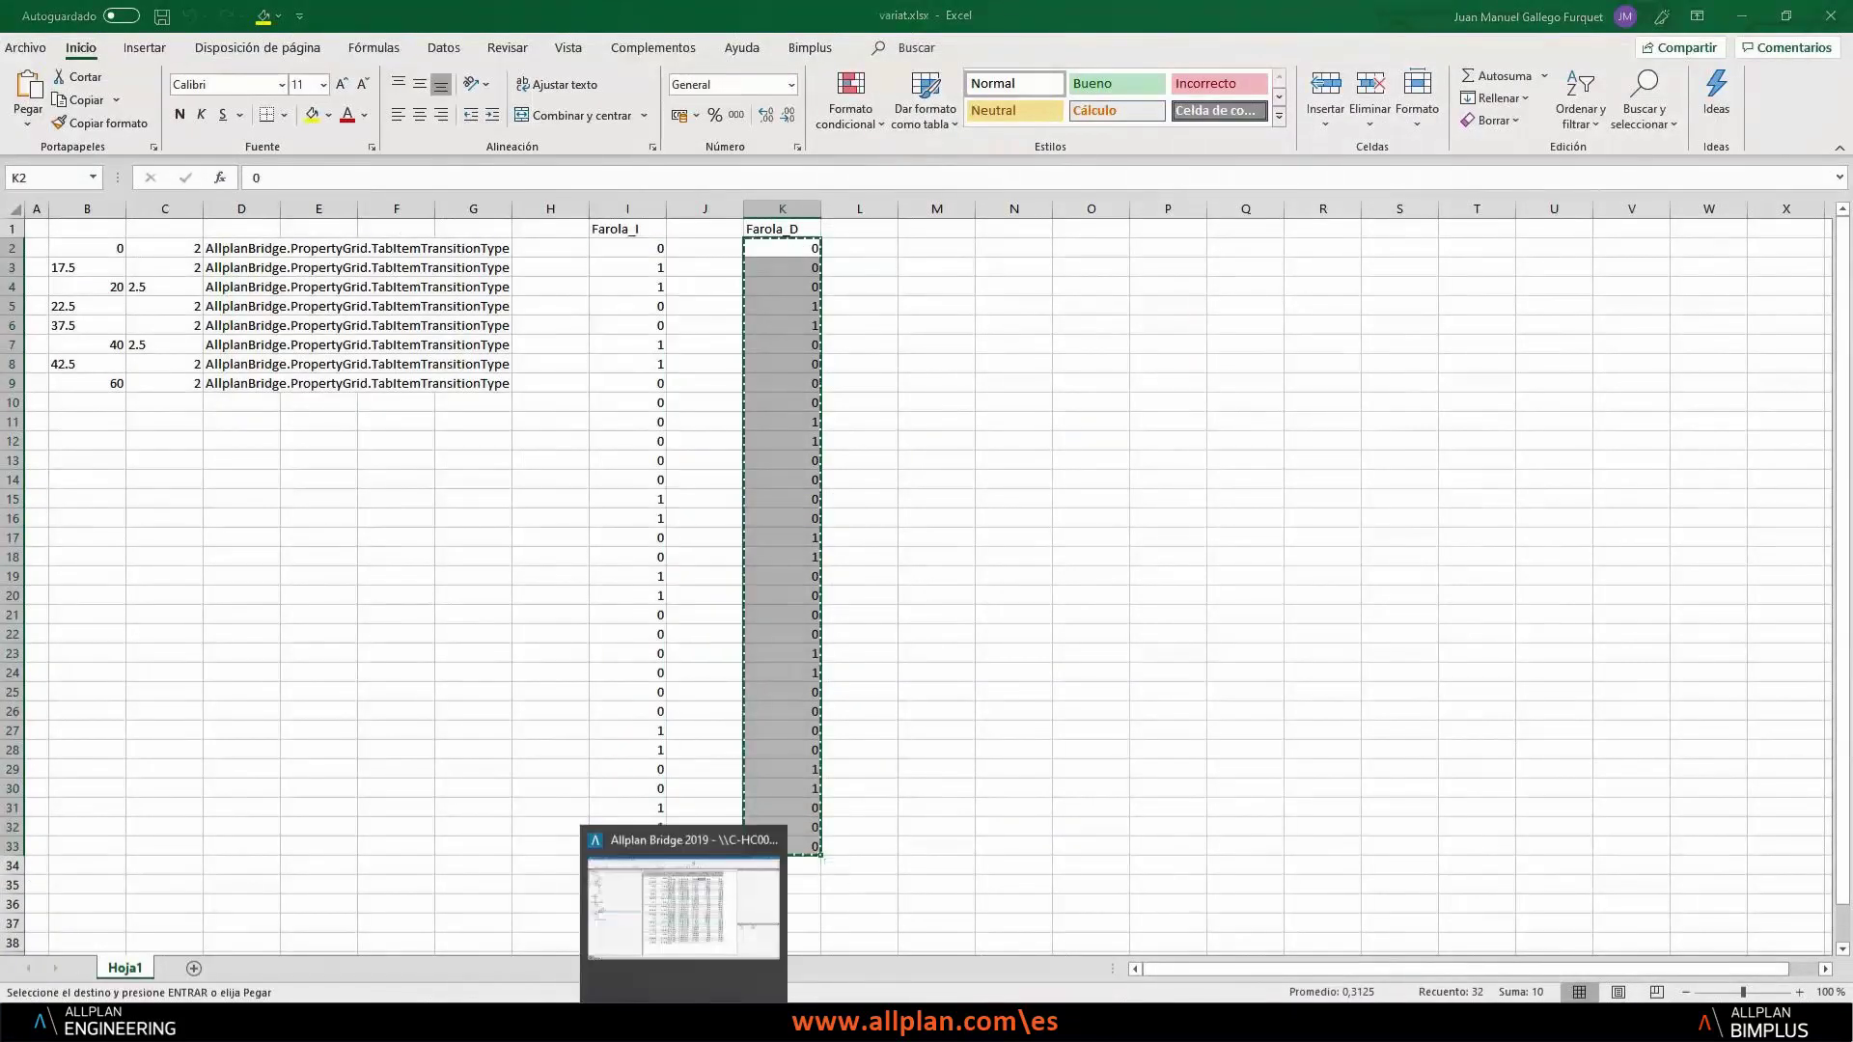
left_click(1225, 231)
key("ctrl+v")
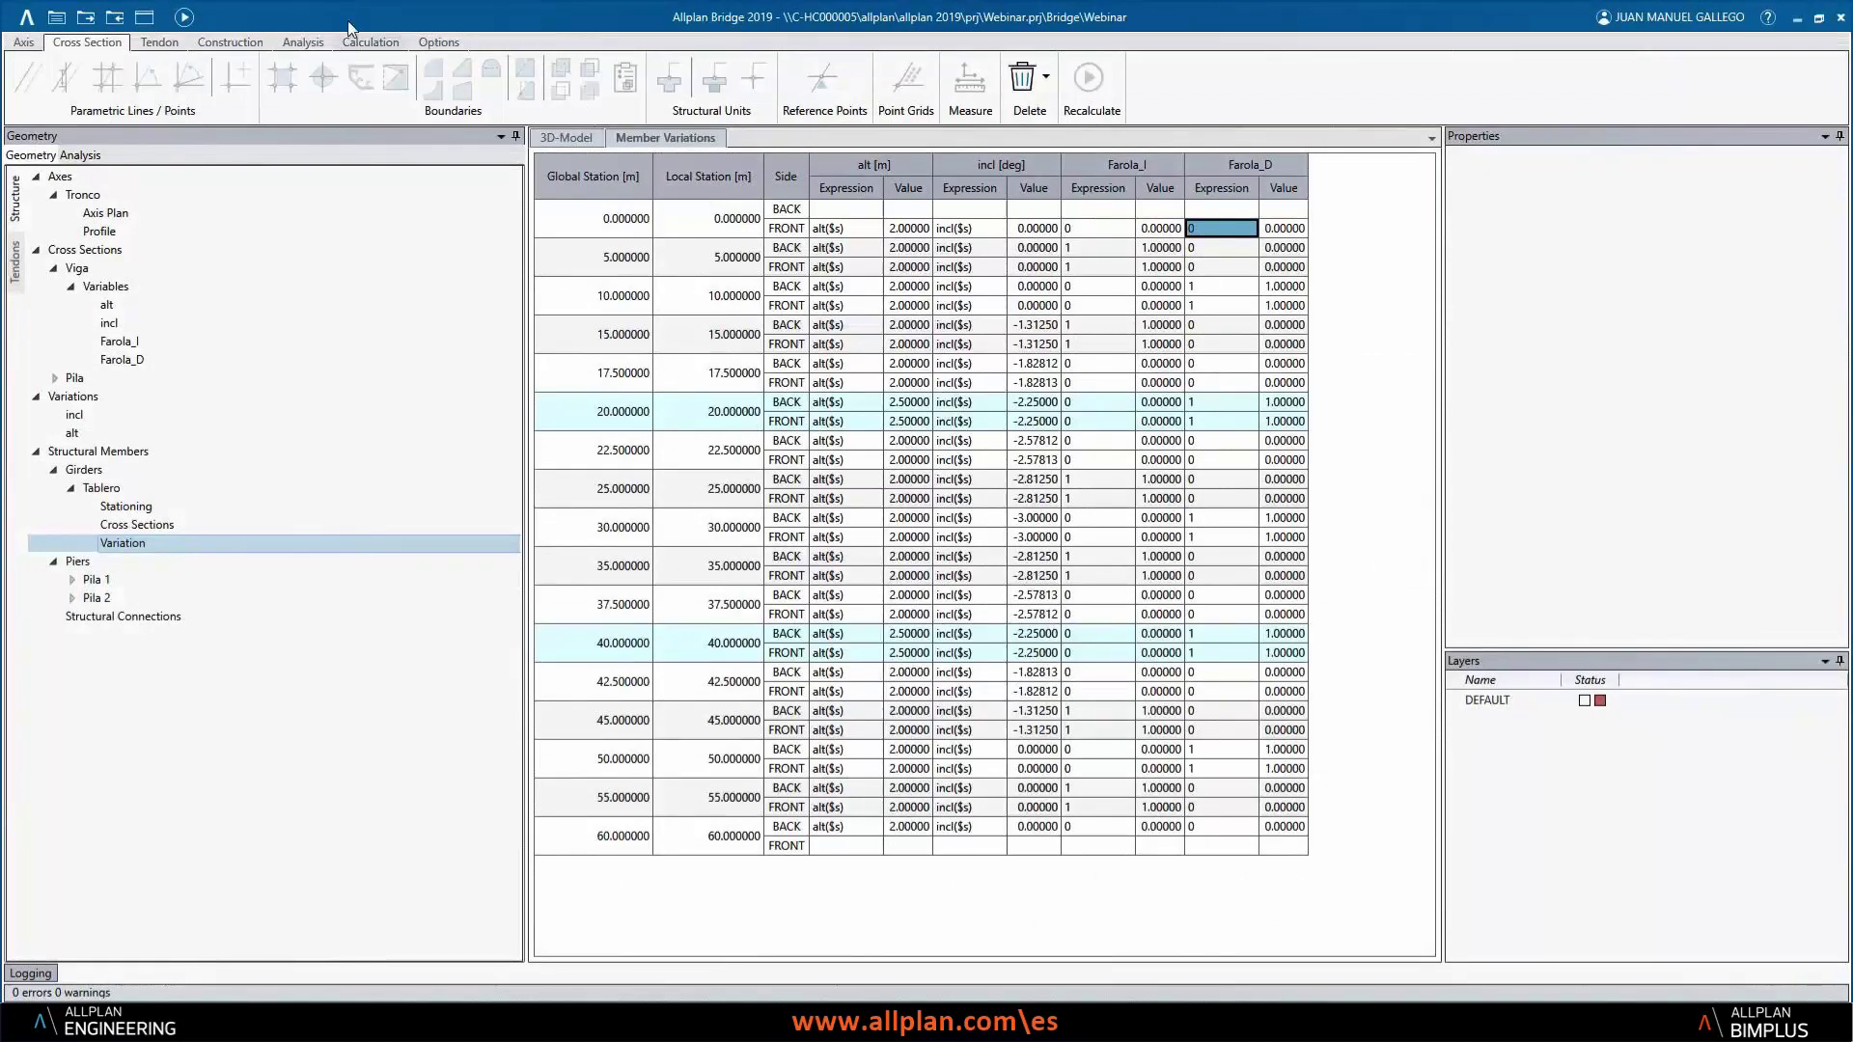
- Recalculate the bridge with the Farola_I and Farola_D values and display the lamp positions in the 3D model
left_click(183, 17)
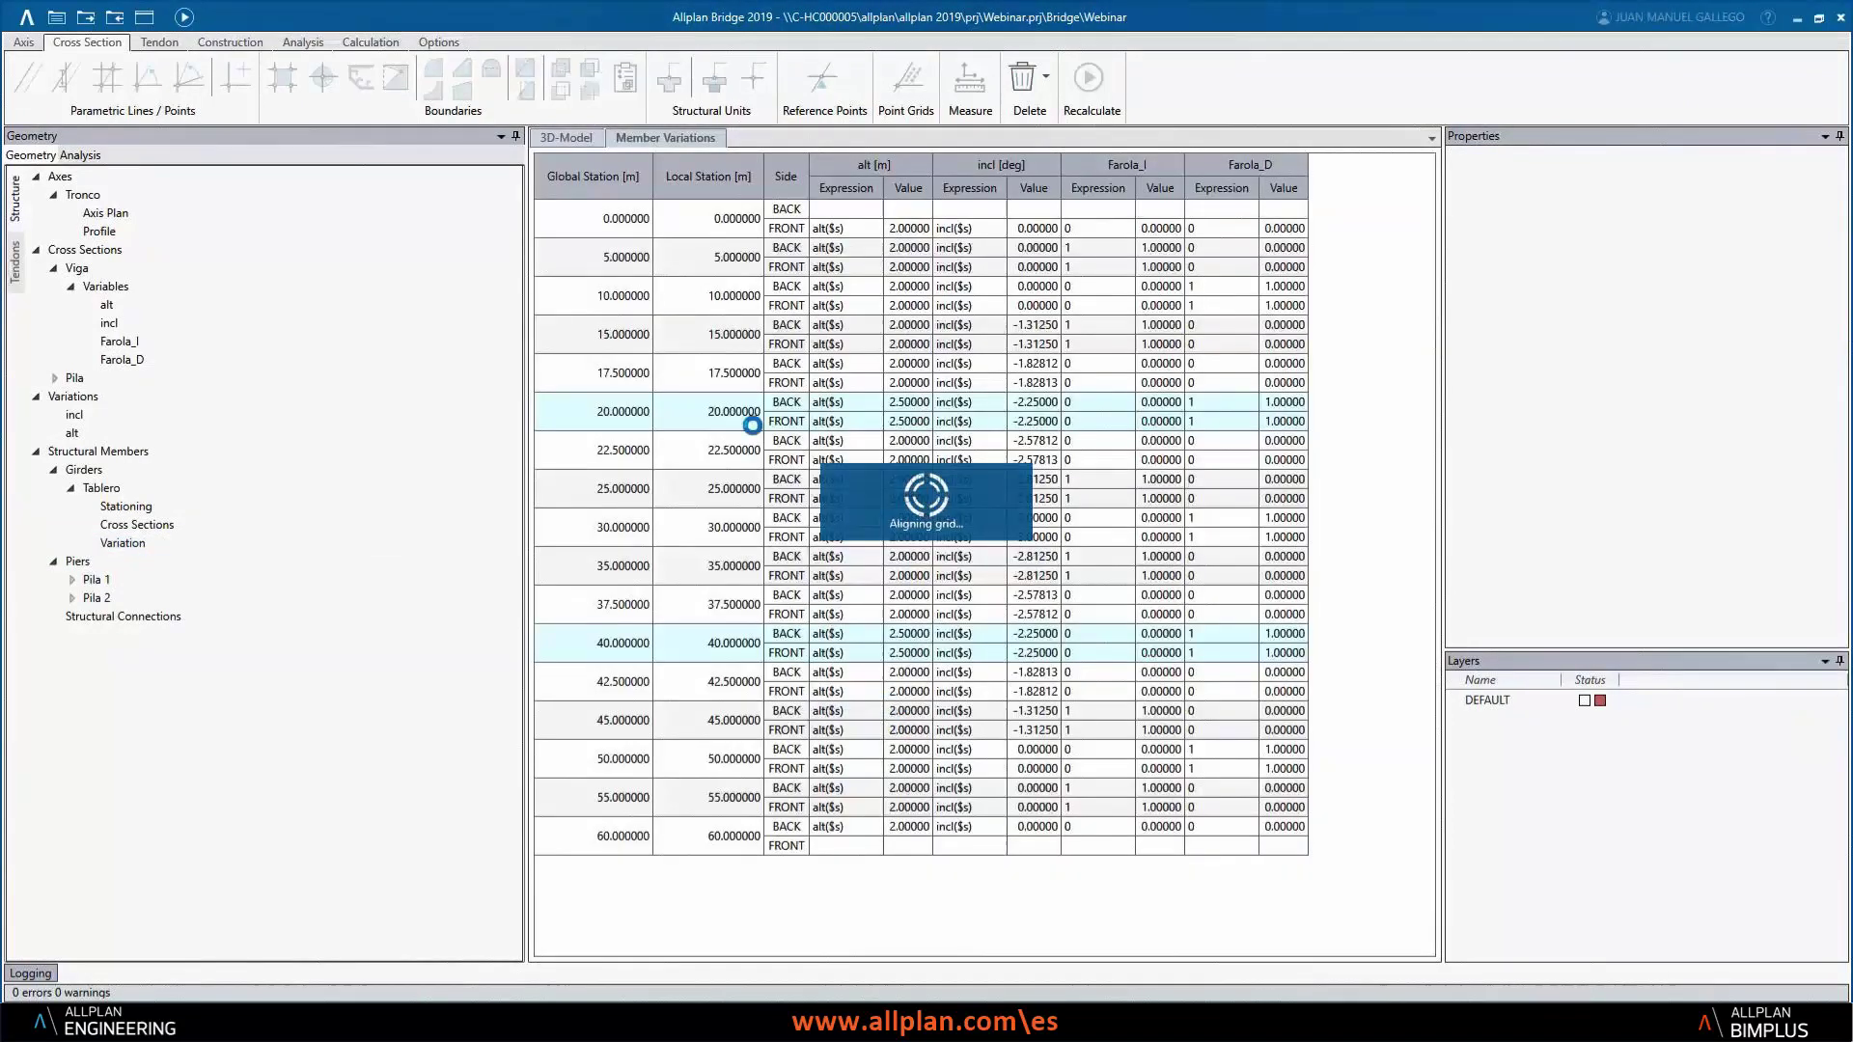
left_click(586, 141)
scroll(889, 571, "up", 3)
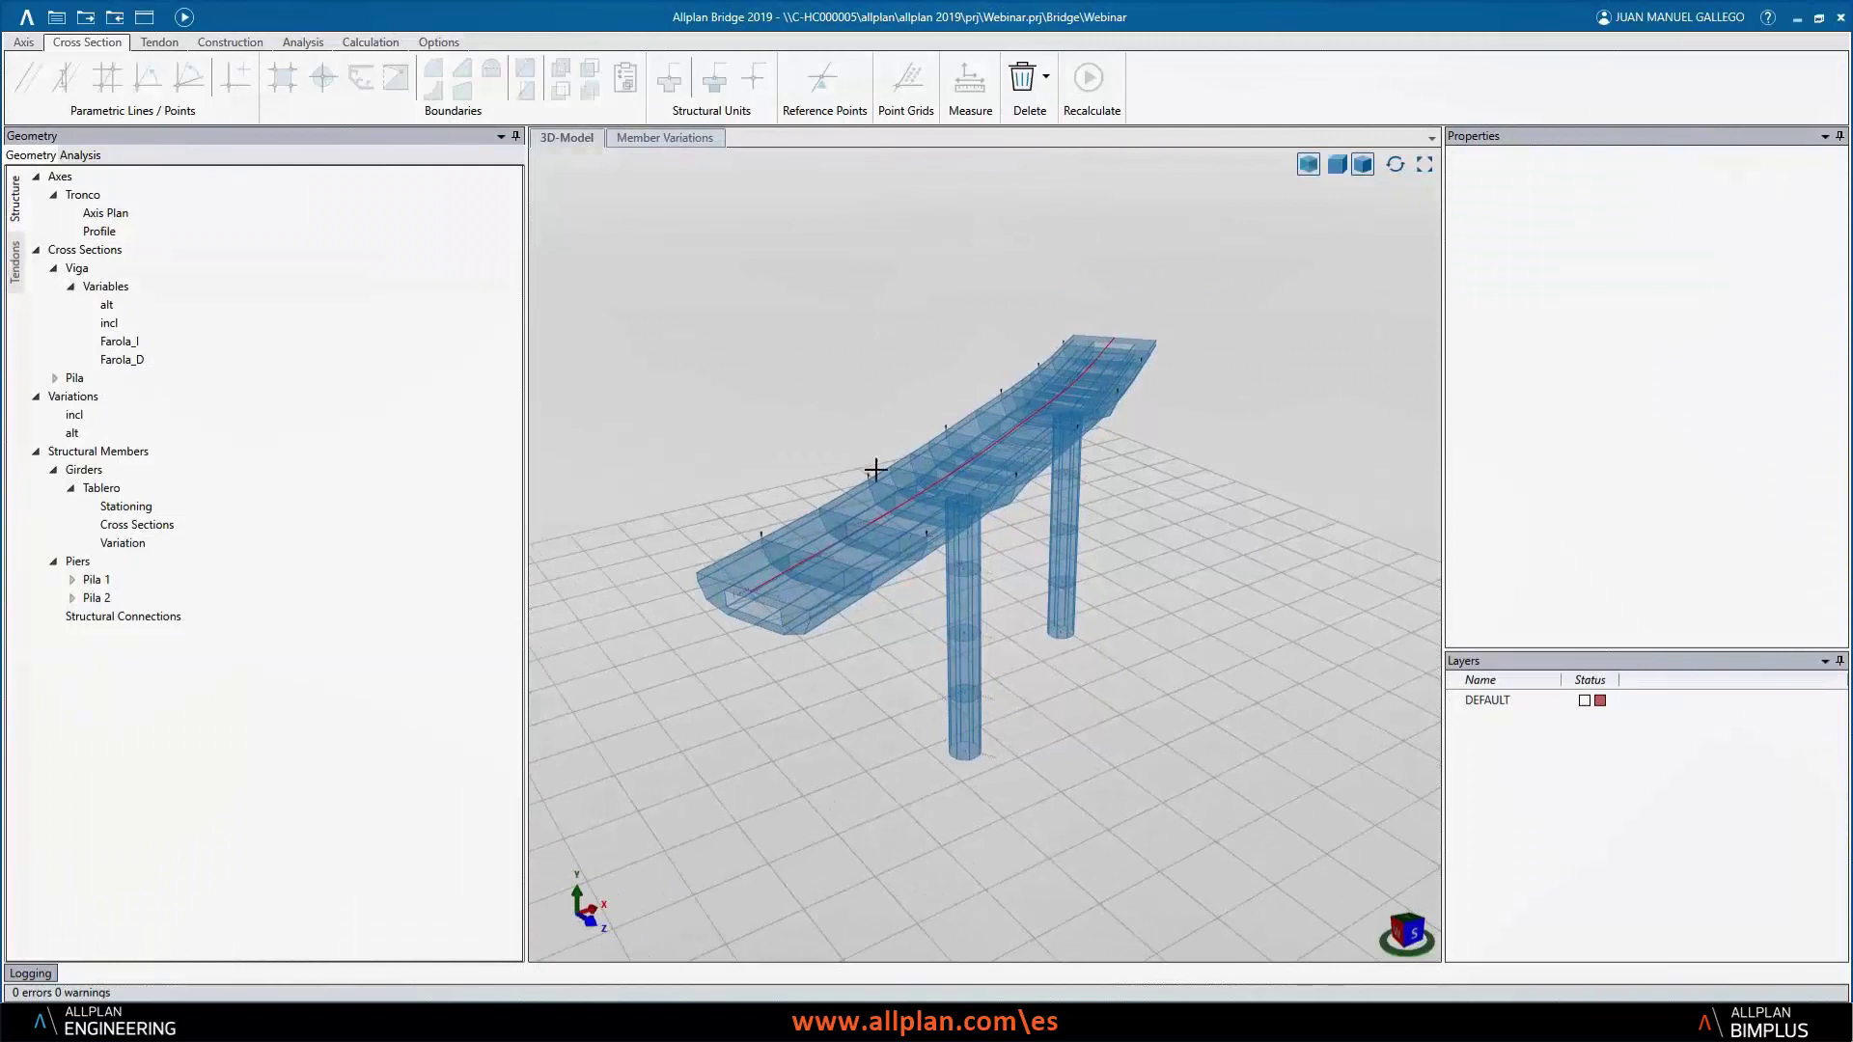
- Switch to Allplan and place the lampposts from the library on the imported bridge model
left_click(656, 1023)
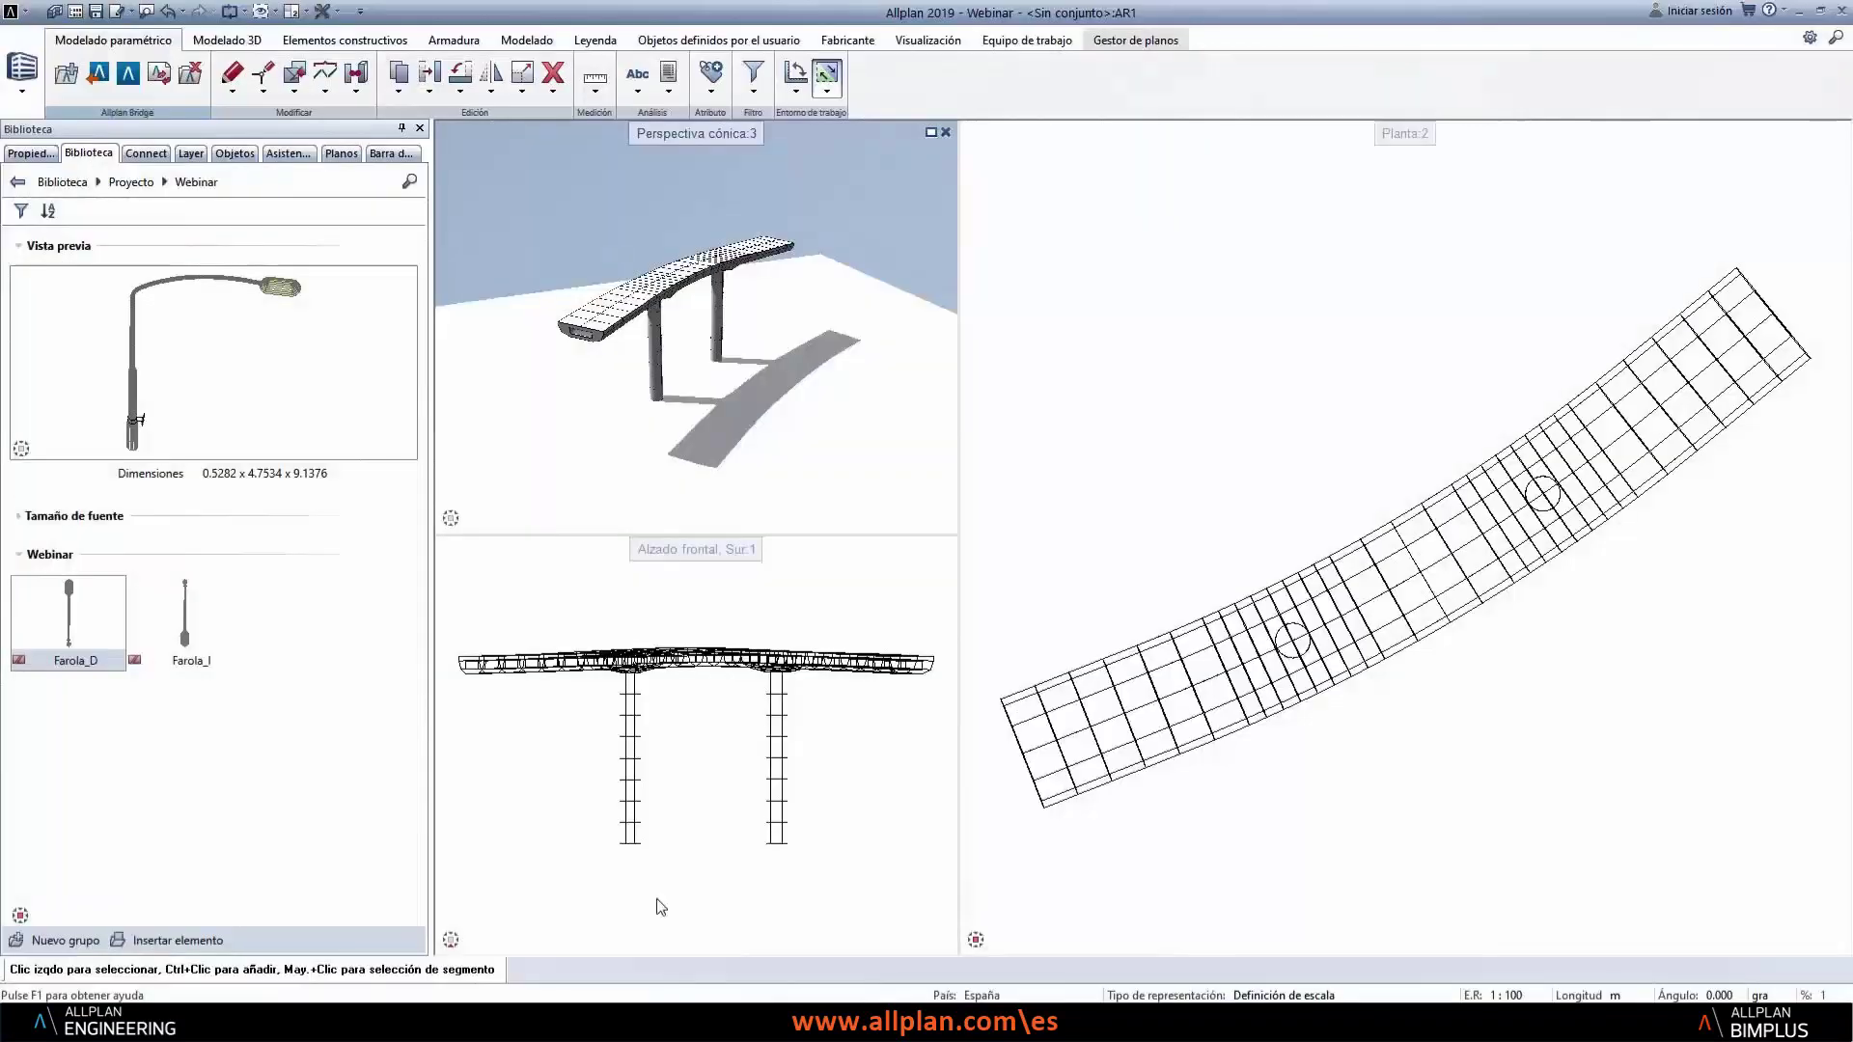
left_click(159, 77)
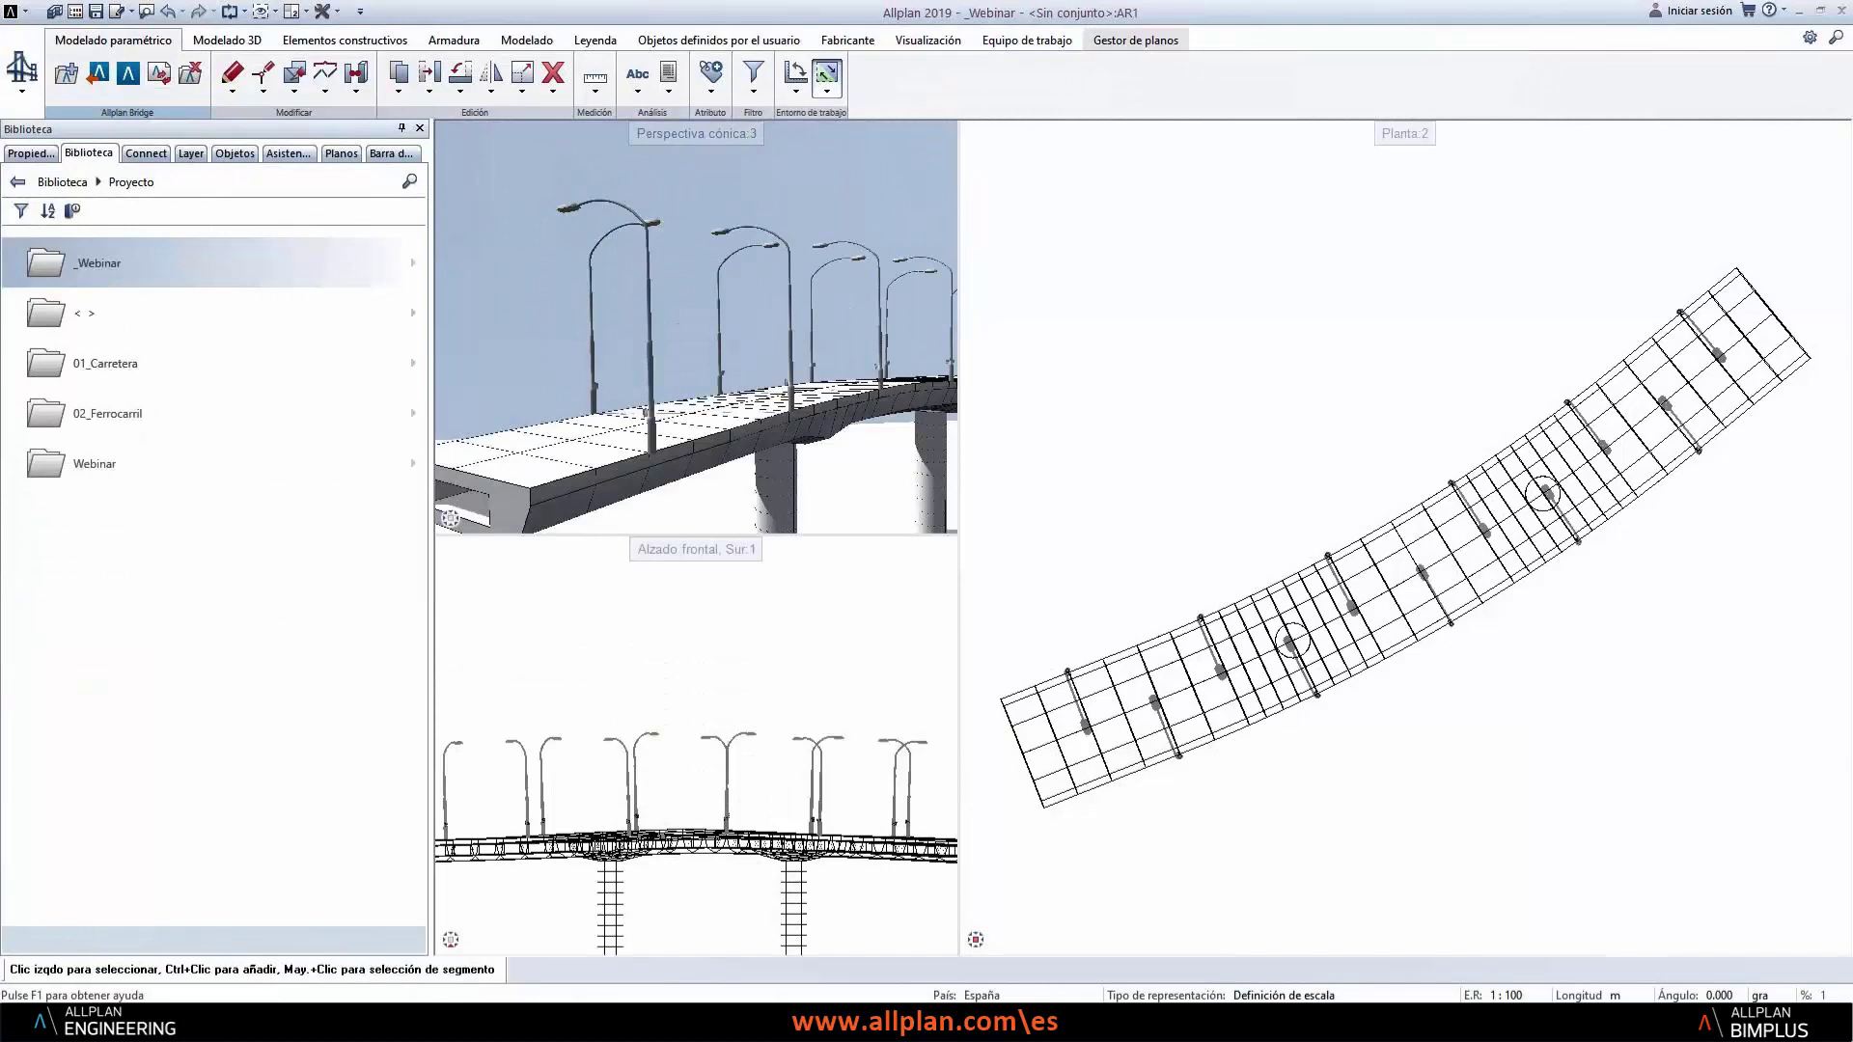
- Switch back to Allplan Bridge and add the EN standard to the analysis materials
left_click(695, 1023)
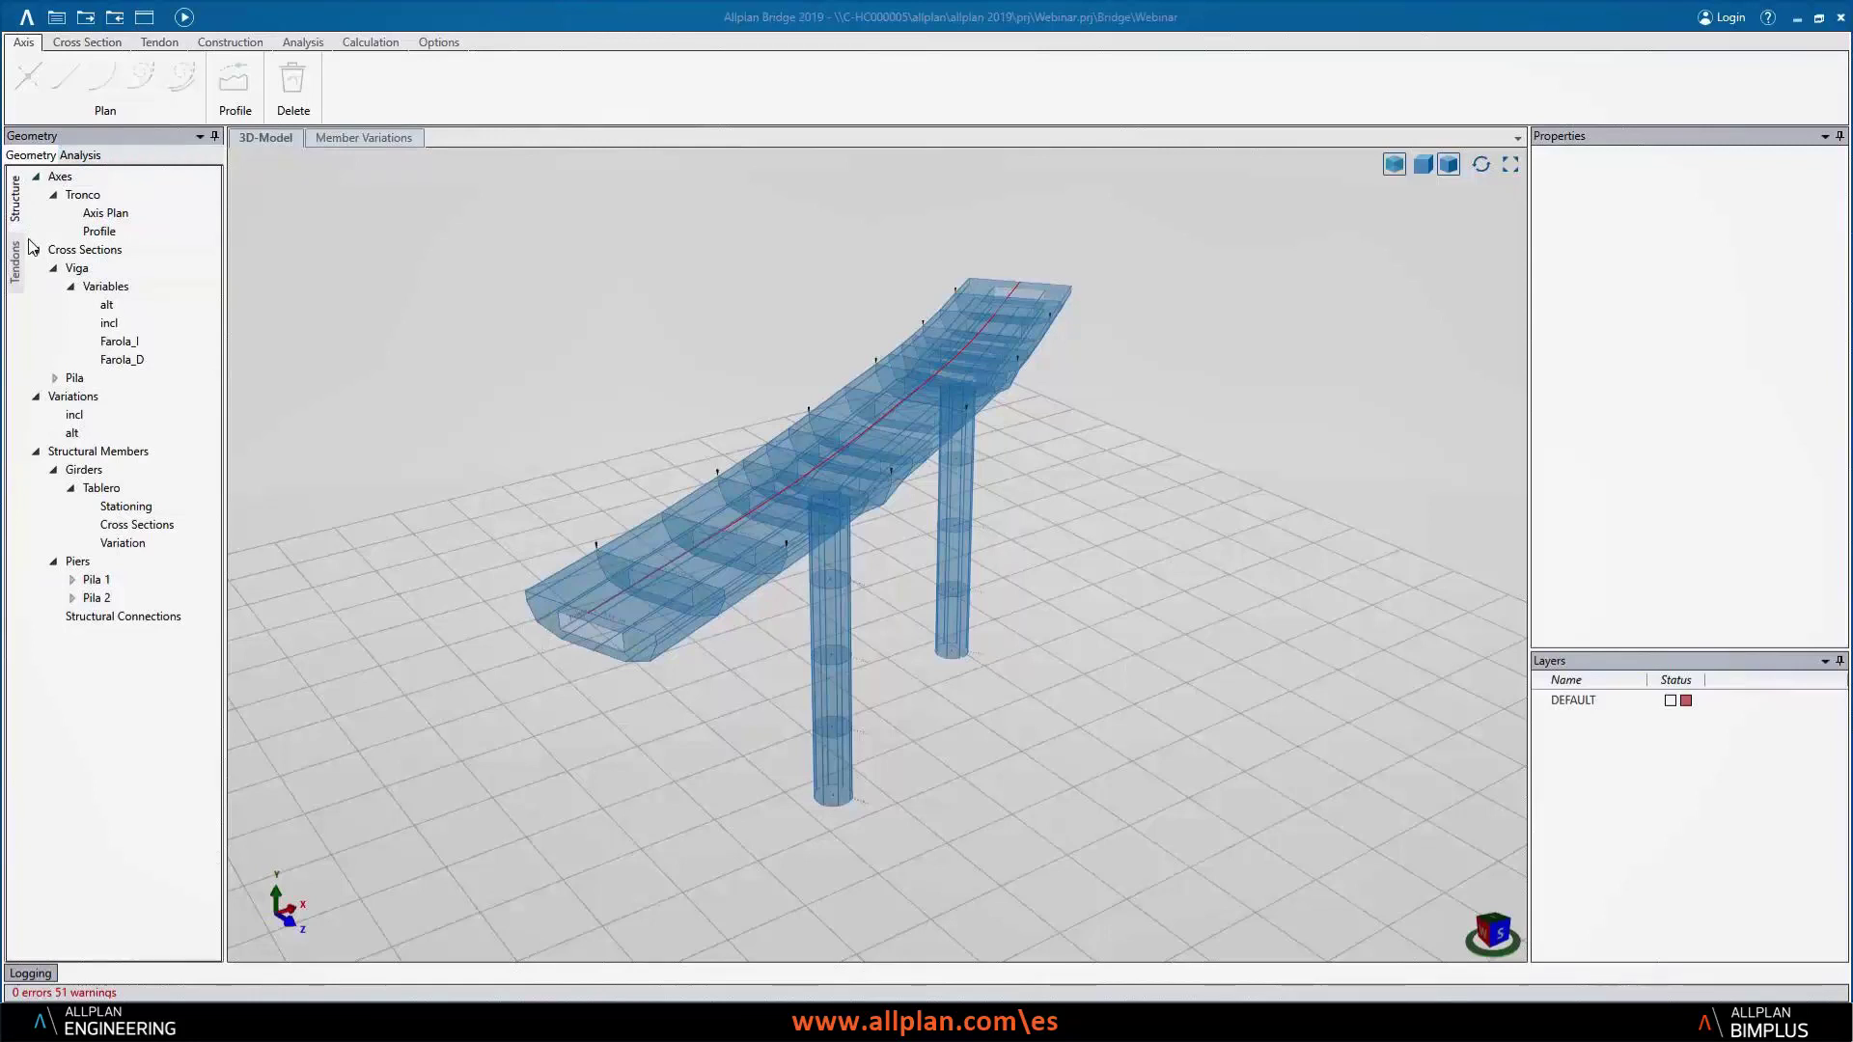
left_click(80, 162)
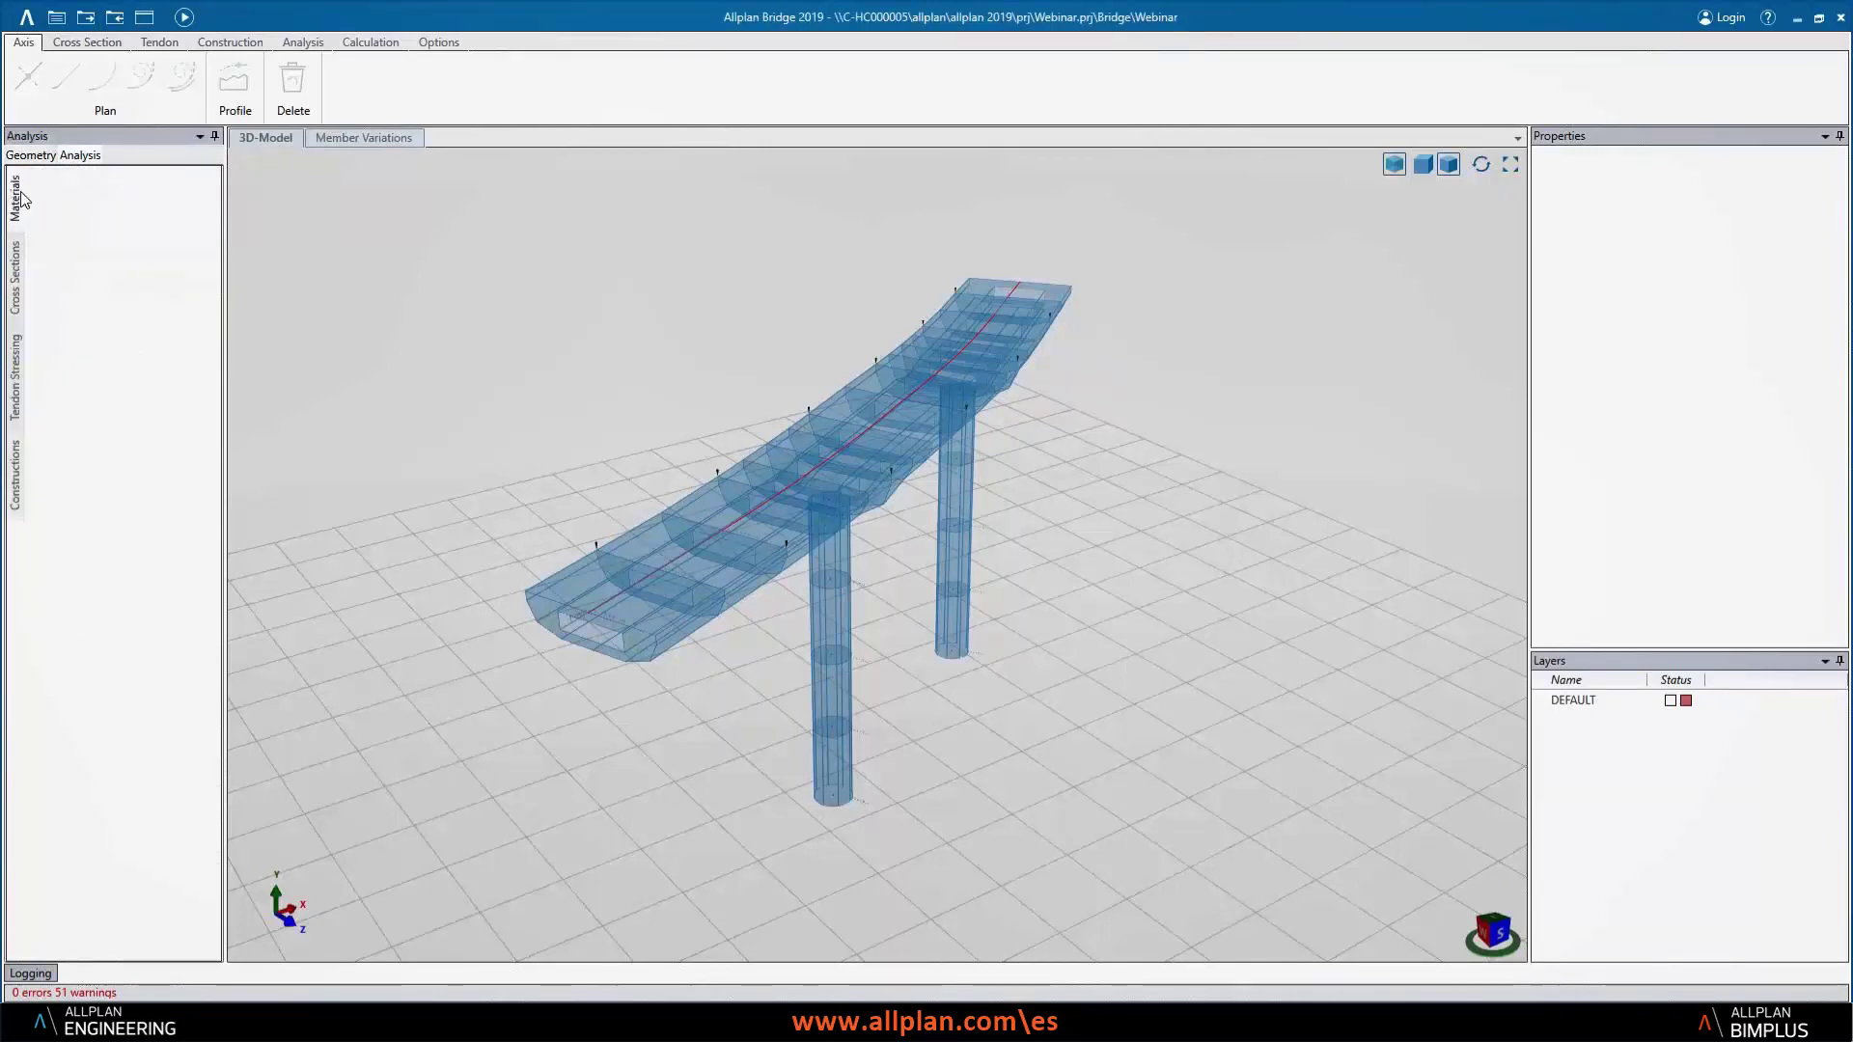
right_click(79, 200)
mouse_move(100, 213)
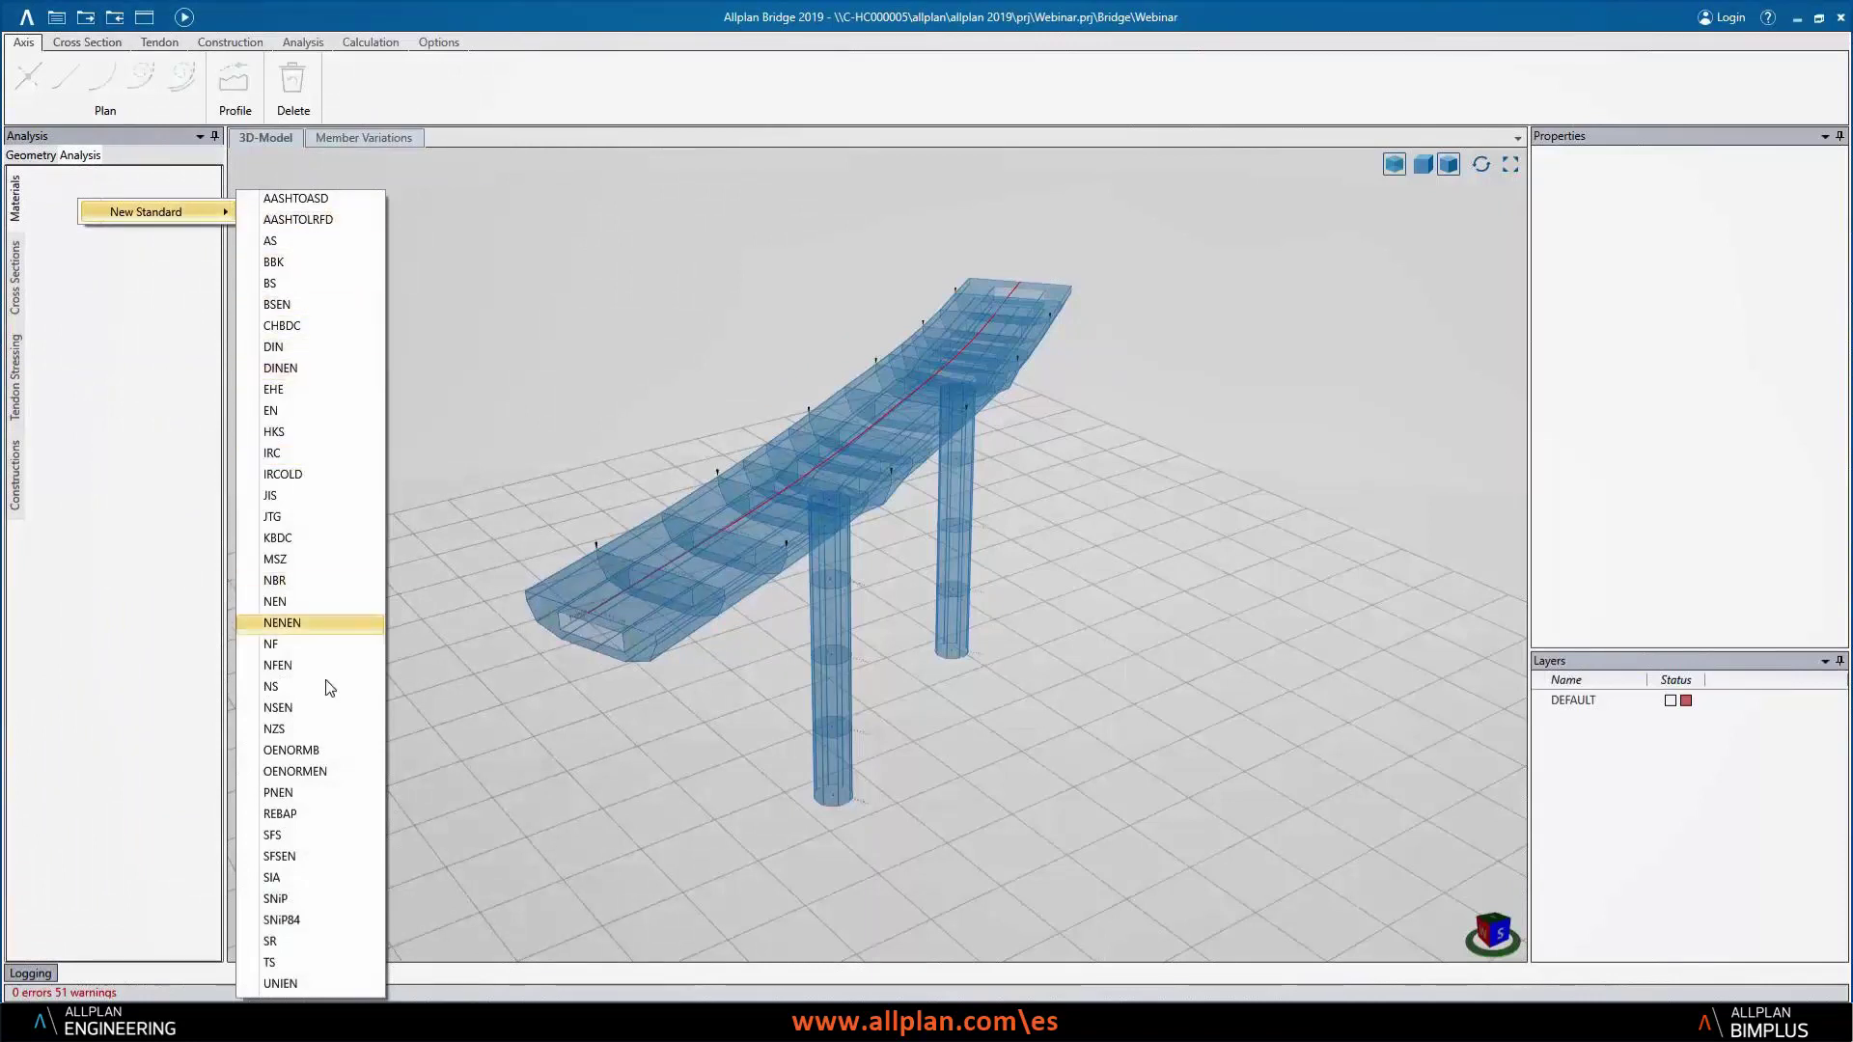
left_click(270, 413)
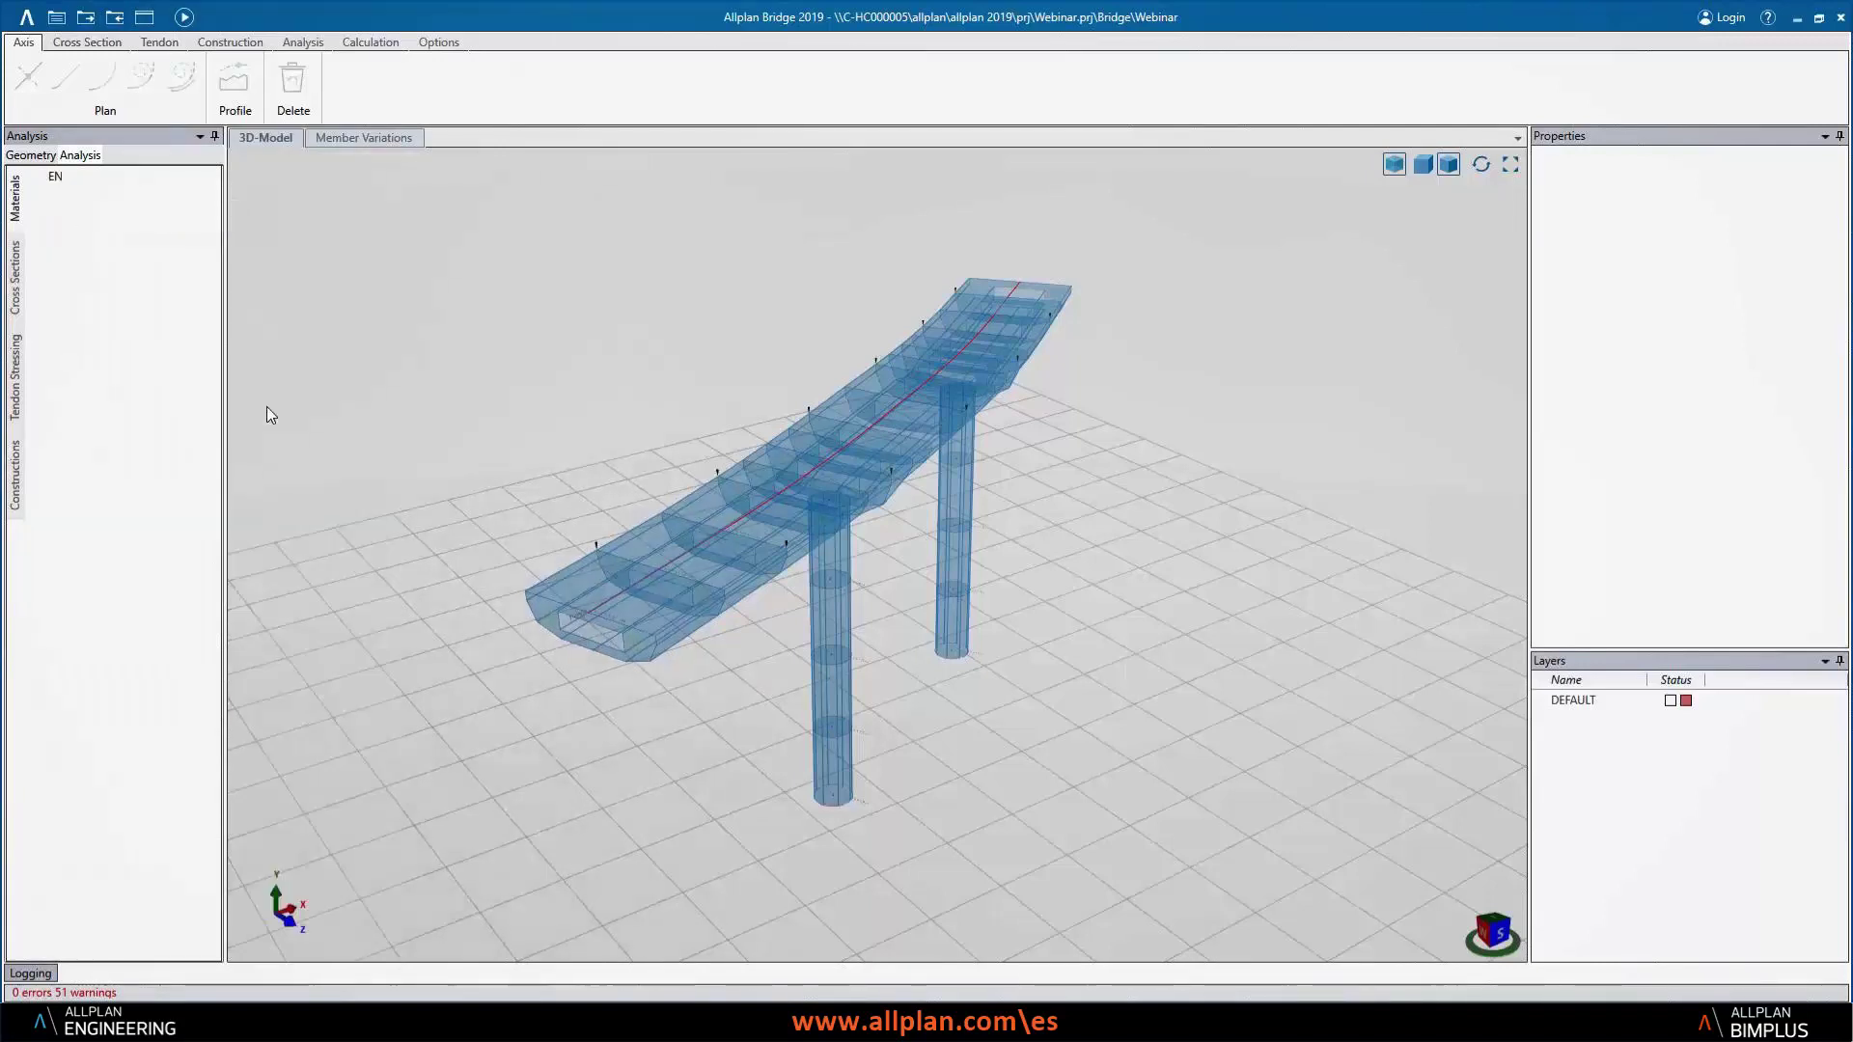
- Create a material with the default name under the EN standard and set its foreign name to EN_Eurocode:Pret
right_click(58, 179)
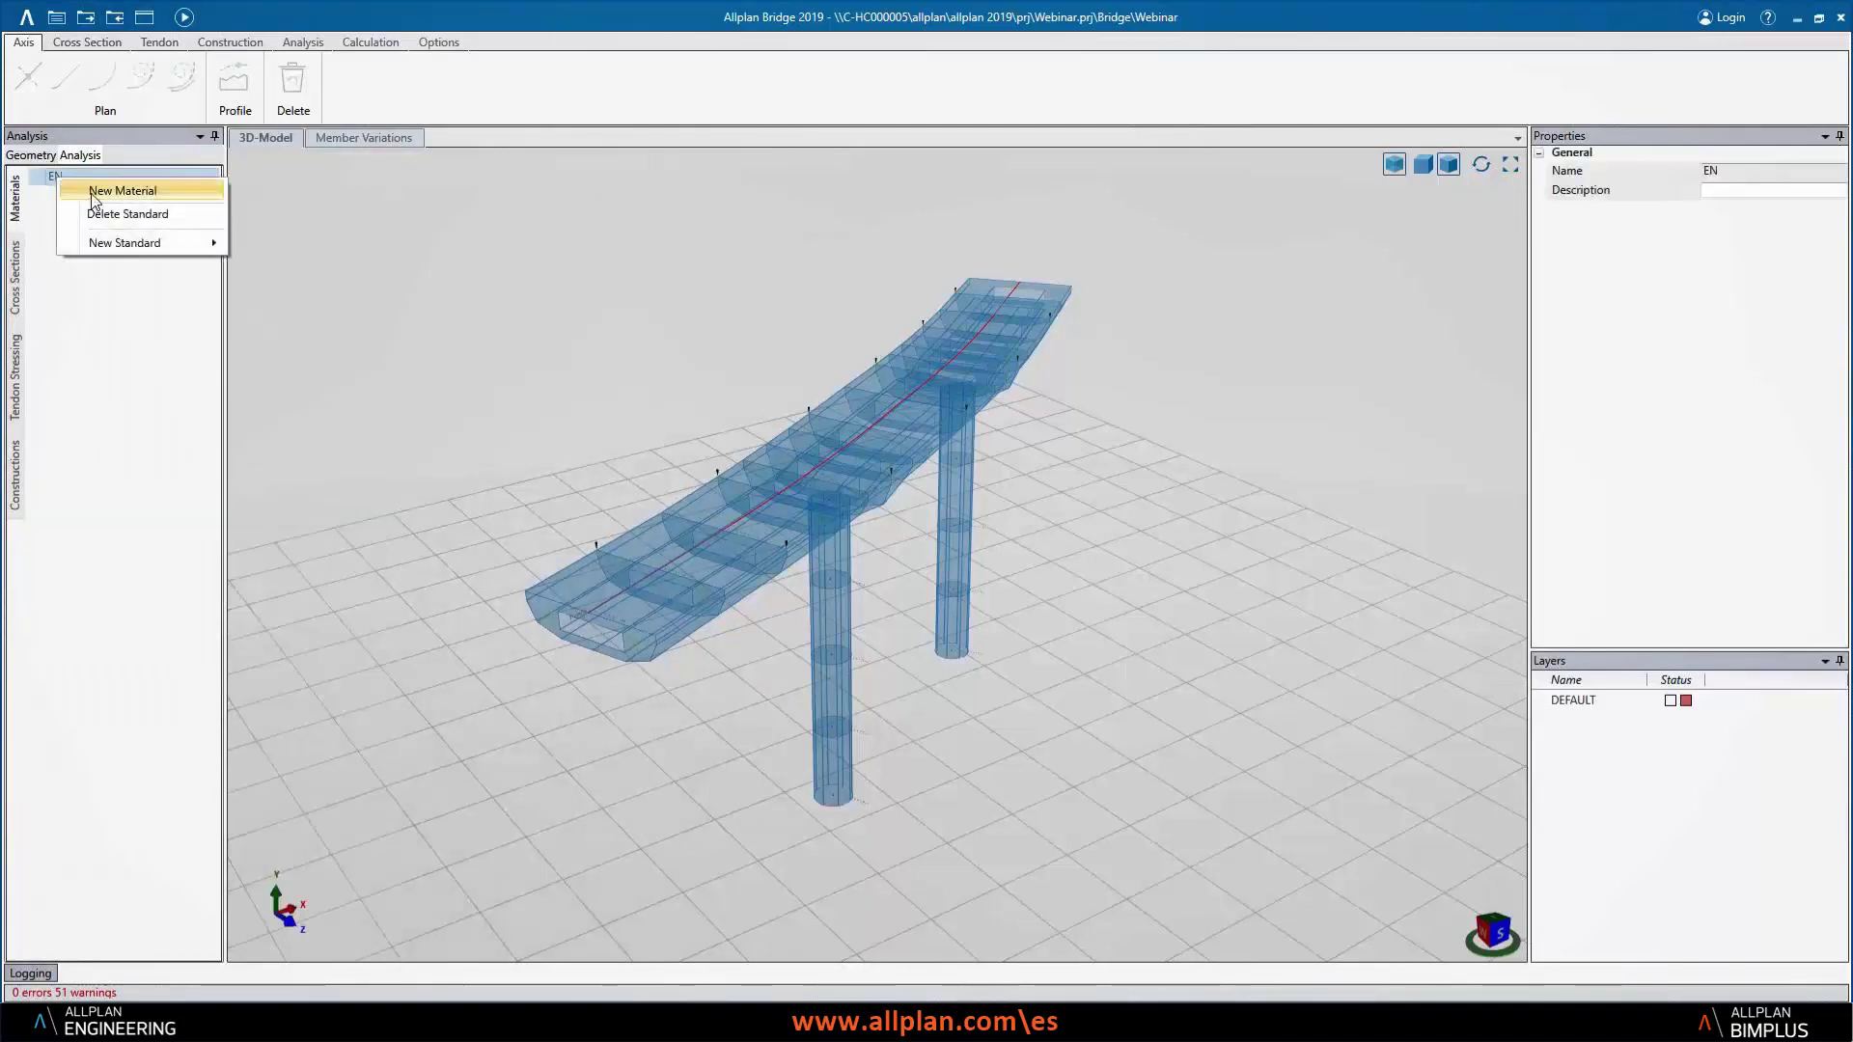
left_click(121, 190)
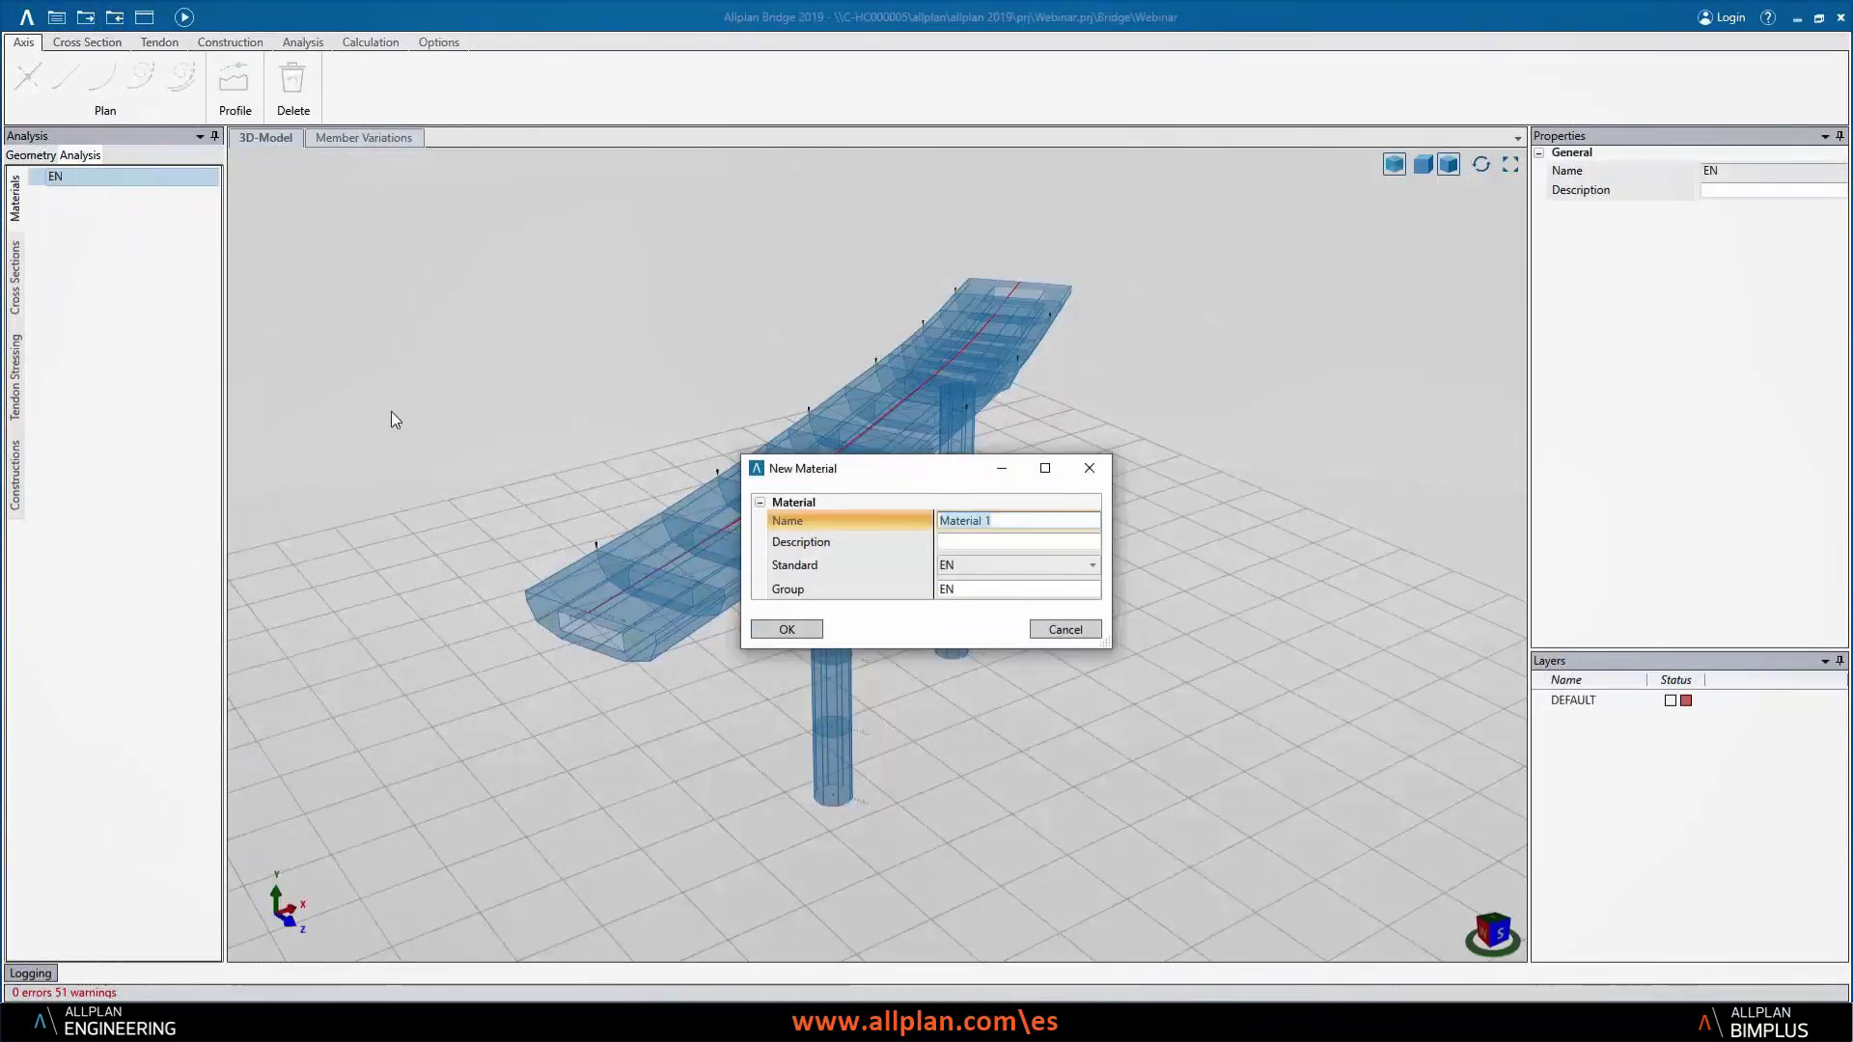
left_click(787, 629)
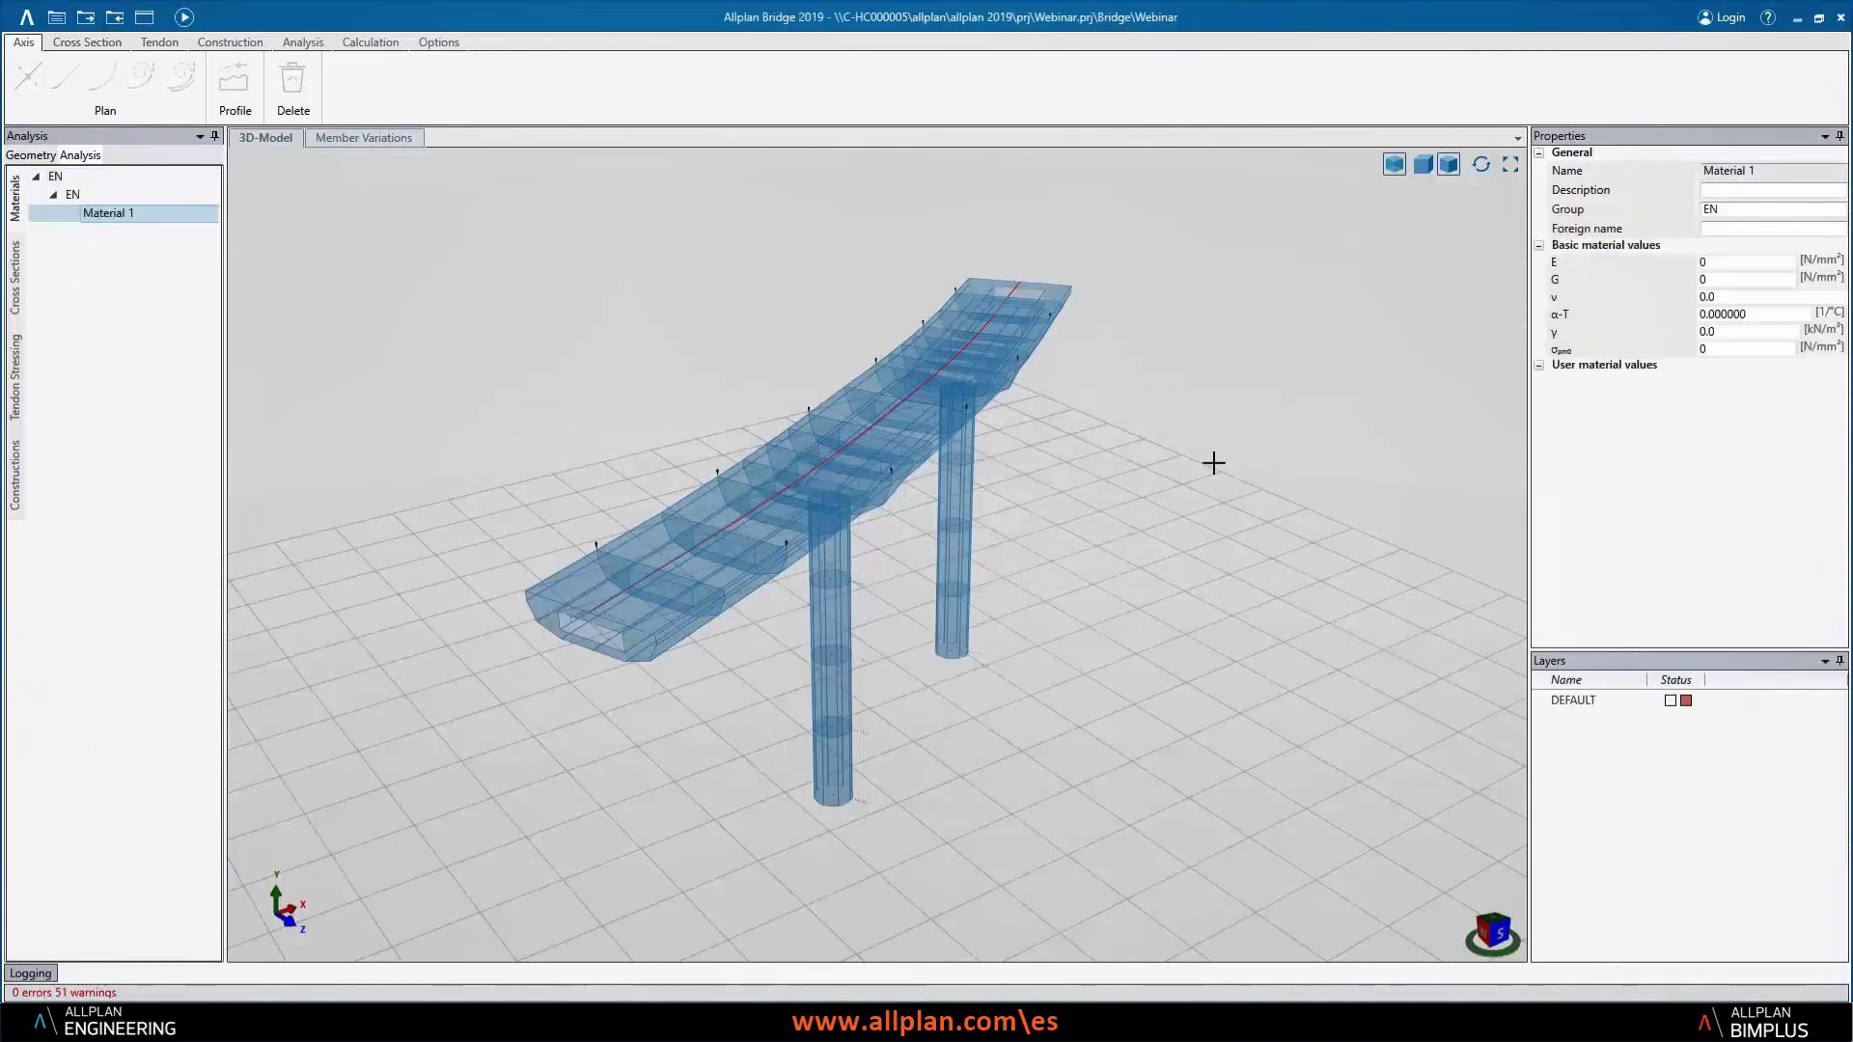
left_click(1808, 210)
left_click(1788, 229)
type("EN_Eurocode:Pret")
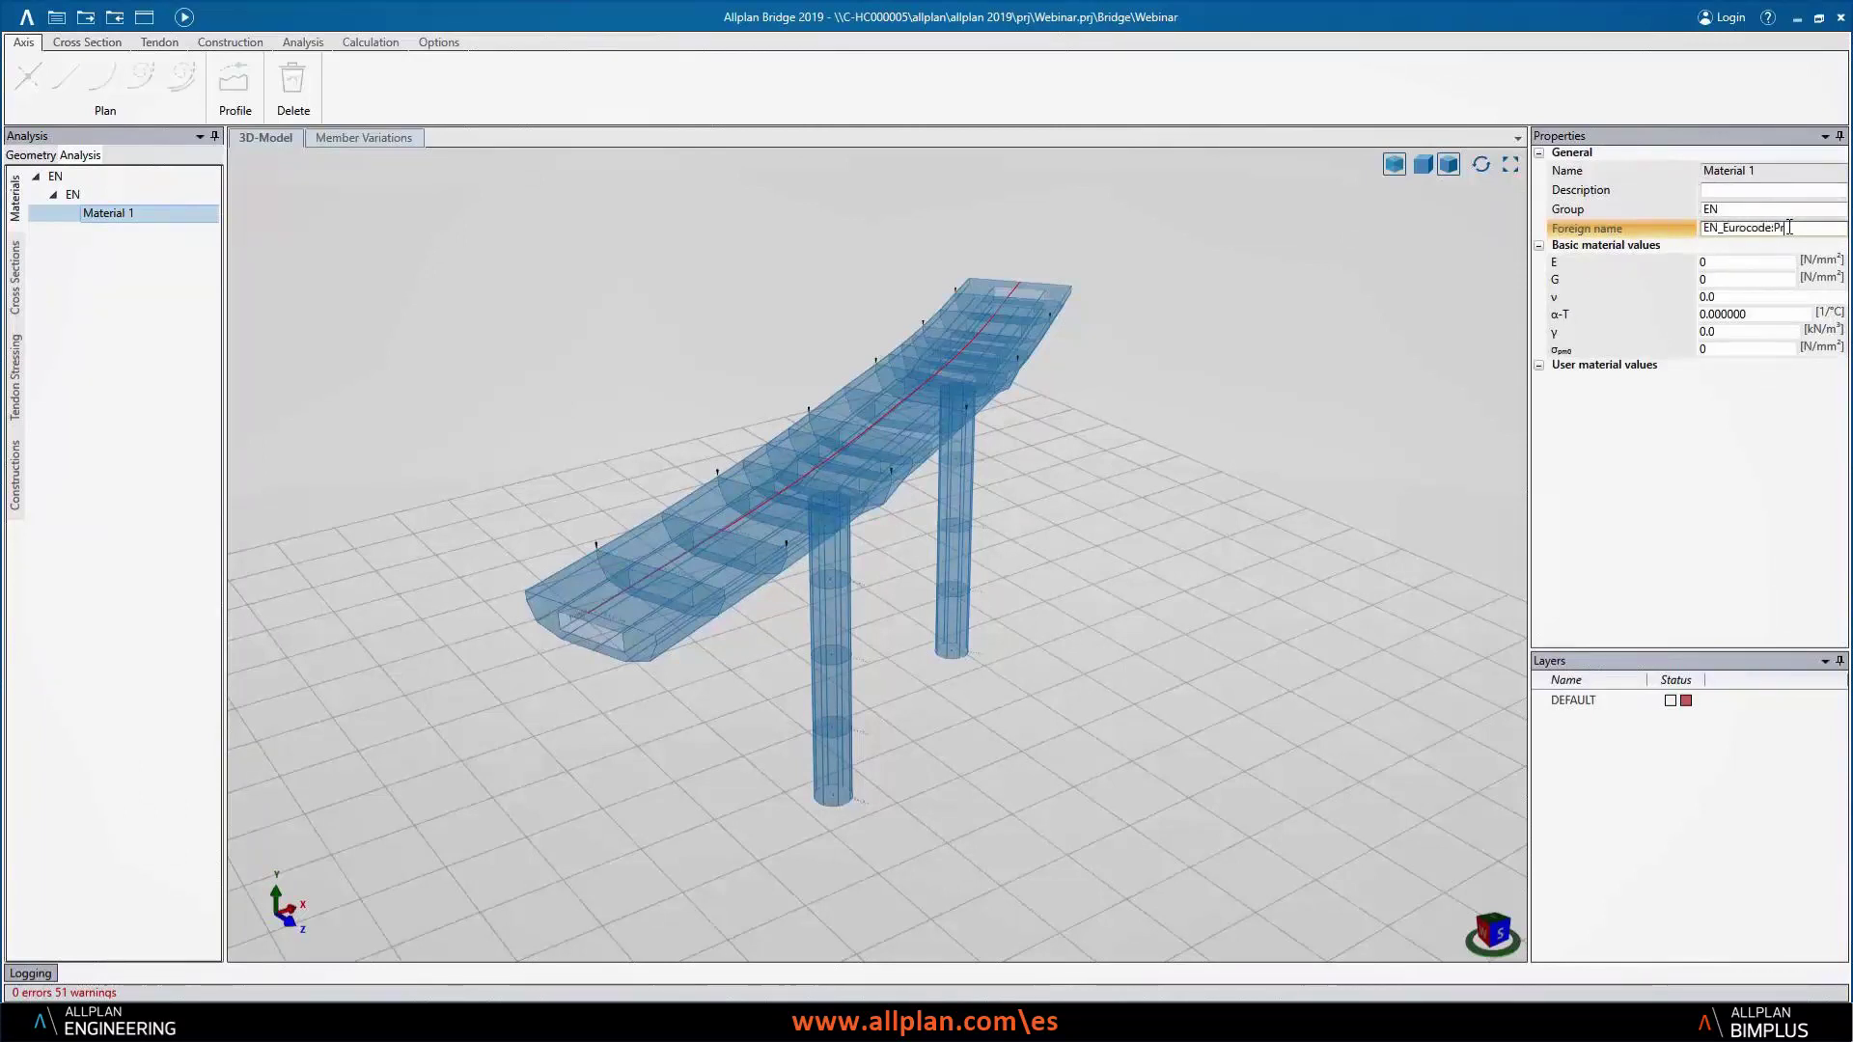
- Set the material's E to 195000 N/mm², G to 75000 N/mm², ν to 0.3, α-T to 0.000010, γ to 78.5 kN/m³ and allowable tendon stress to 1360 N/mm²
left_click(1739, 263)
type("195000")
type("75000")
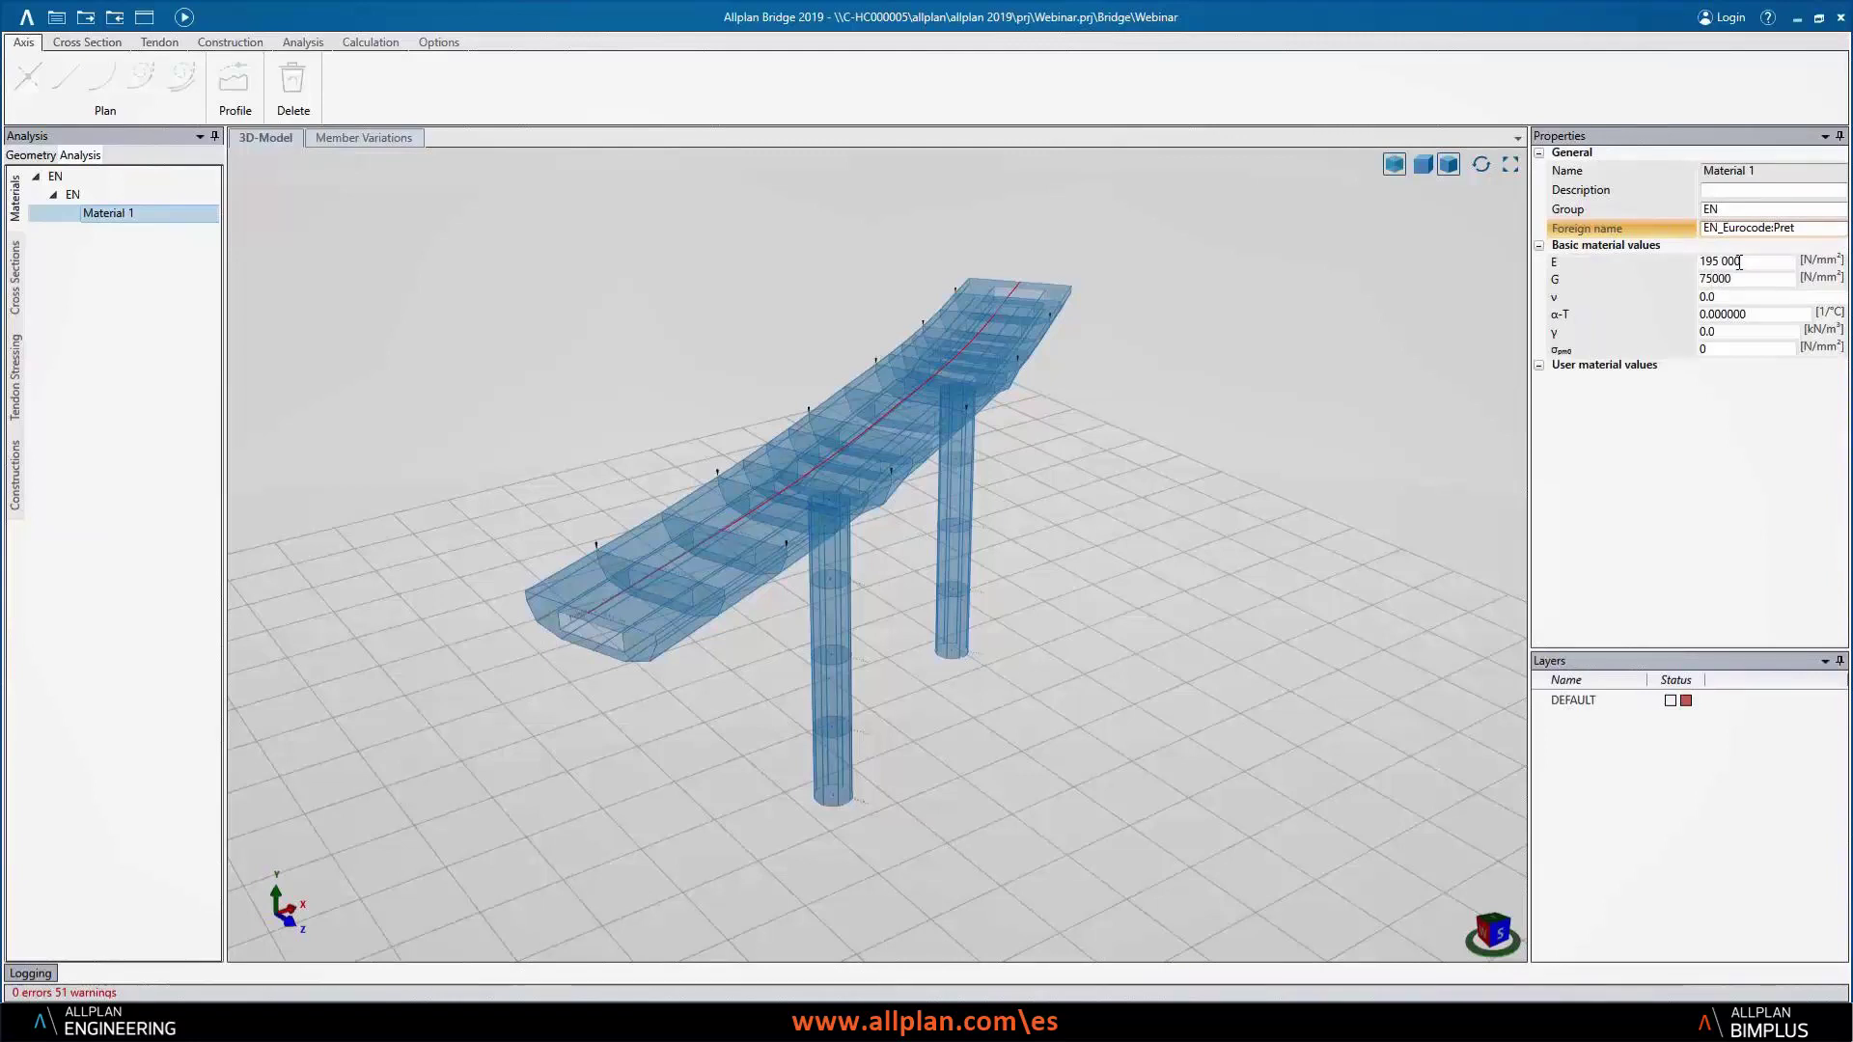
left_click(1726, 298)
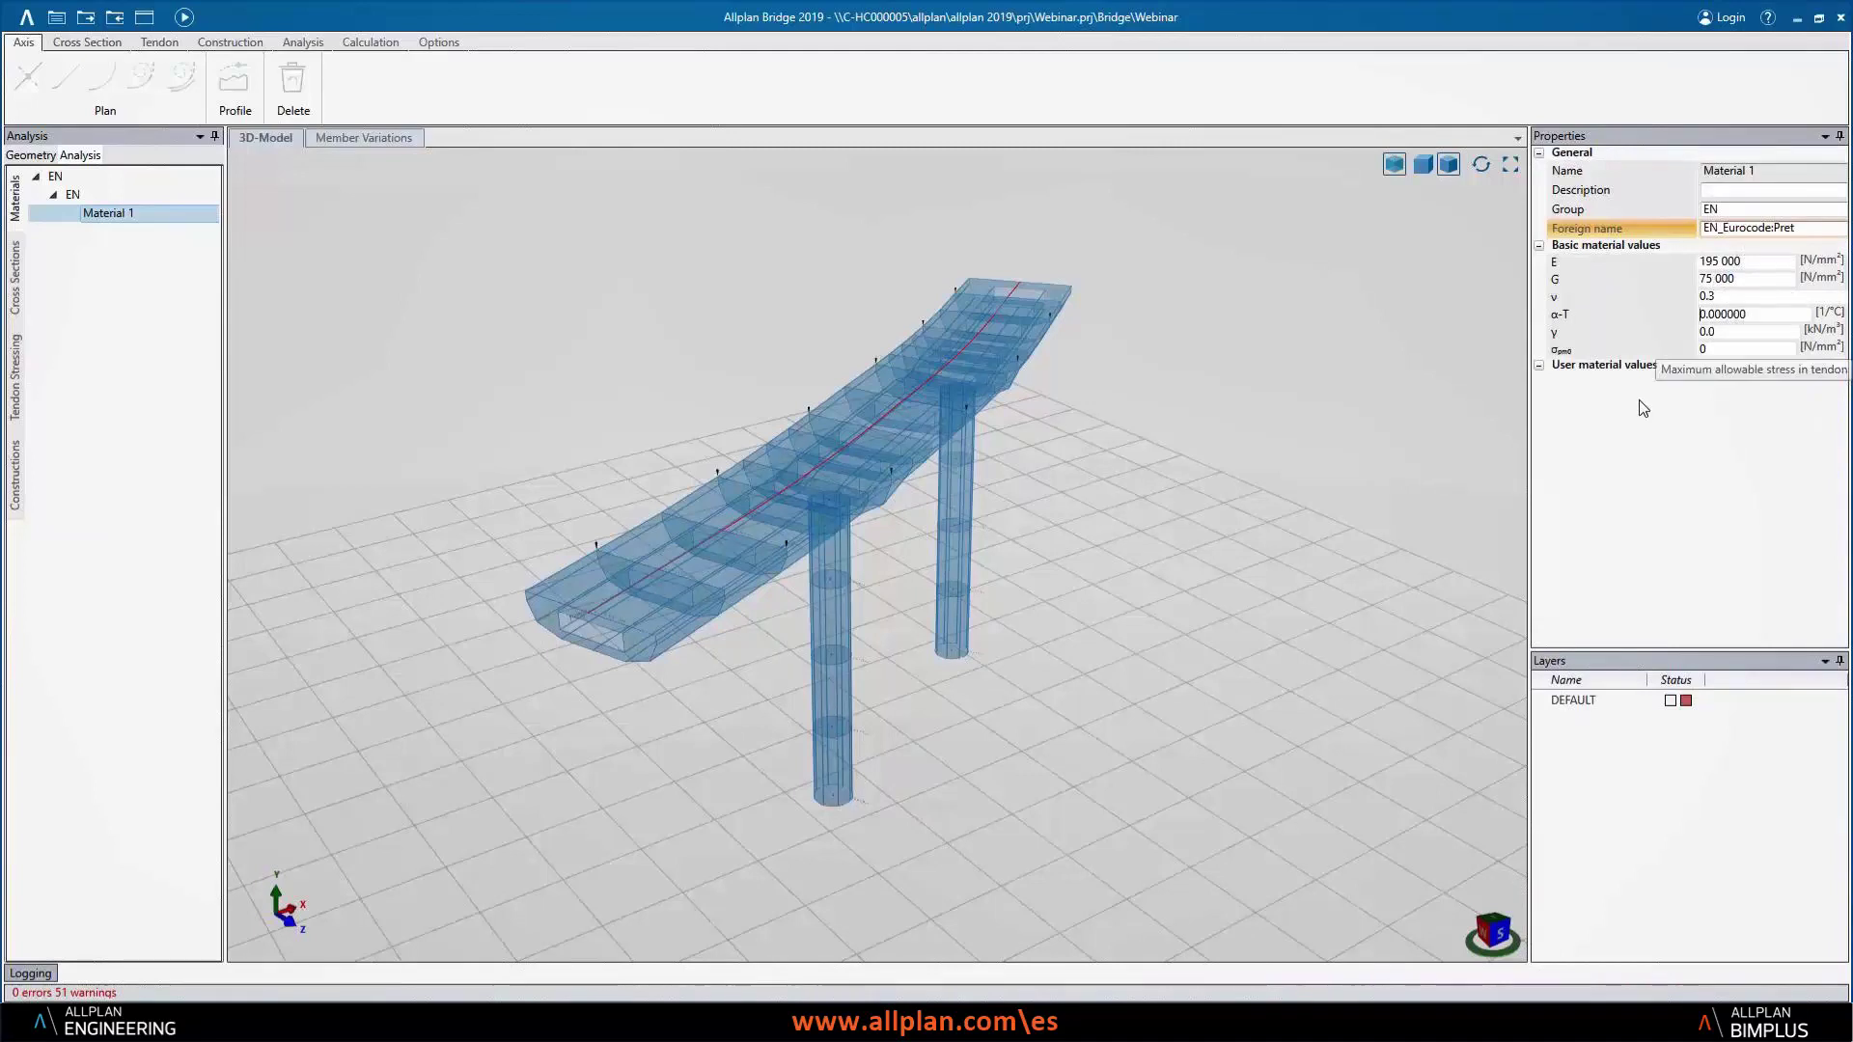
left_click(1744, 317)
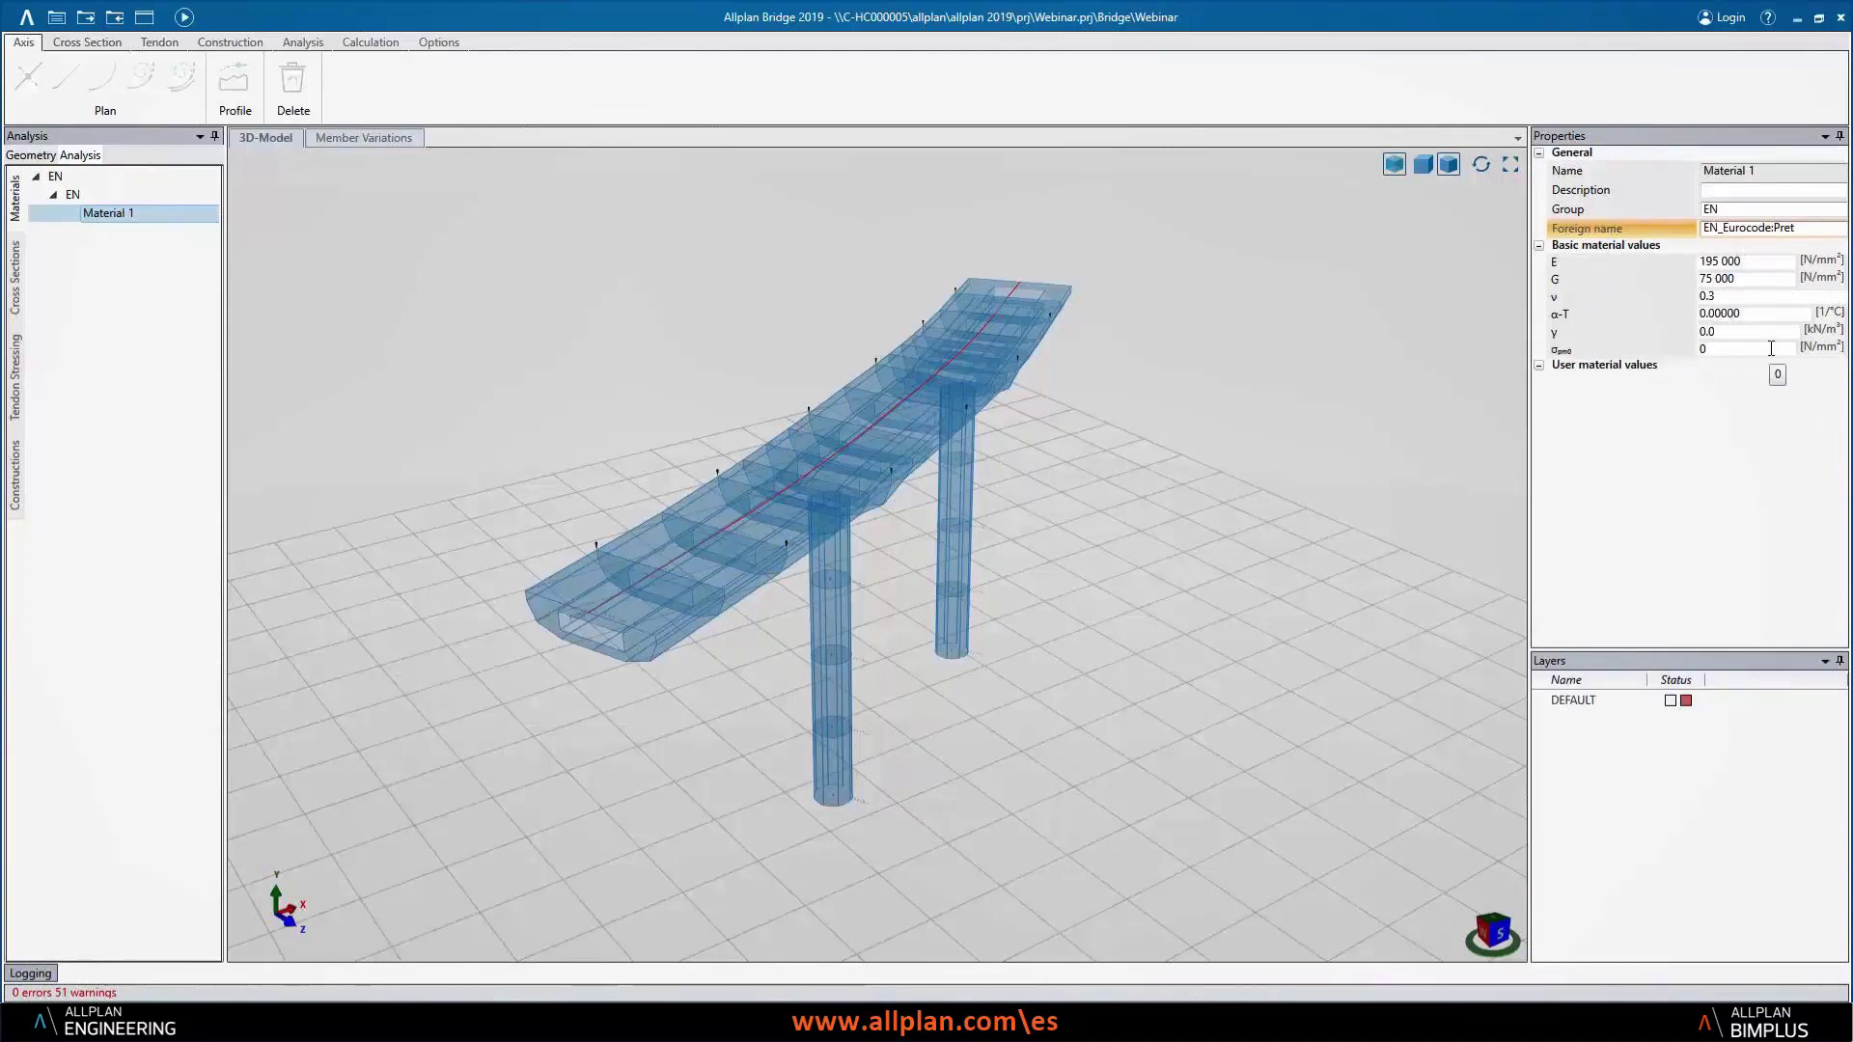
type("1")
left_click(1755, 332)
left_click(1736, 347)
type("1360")
key("Delete")
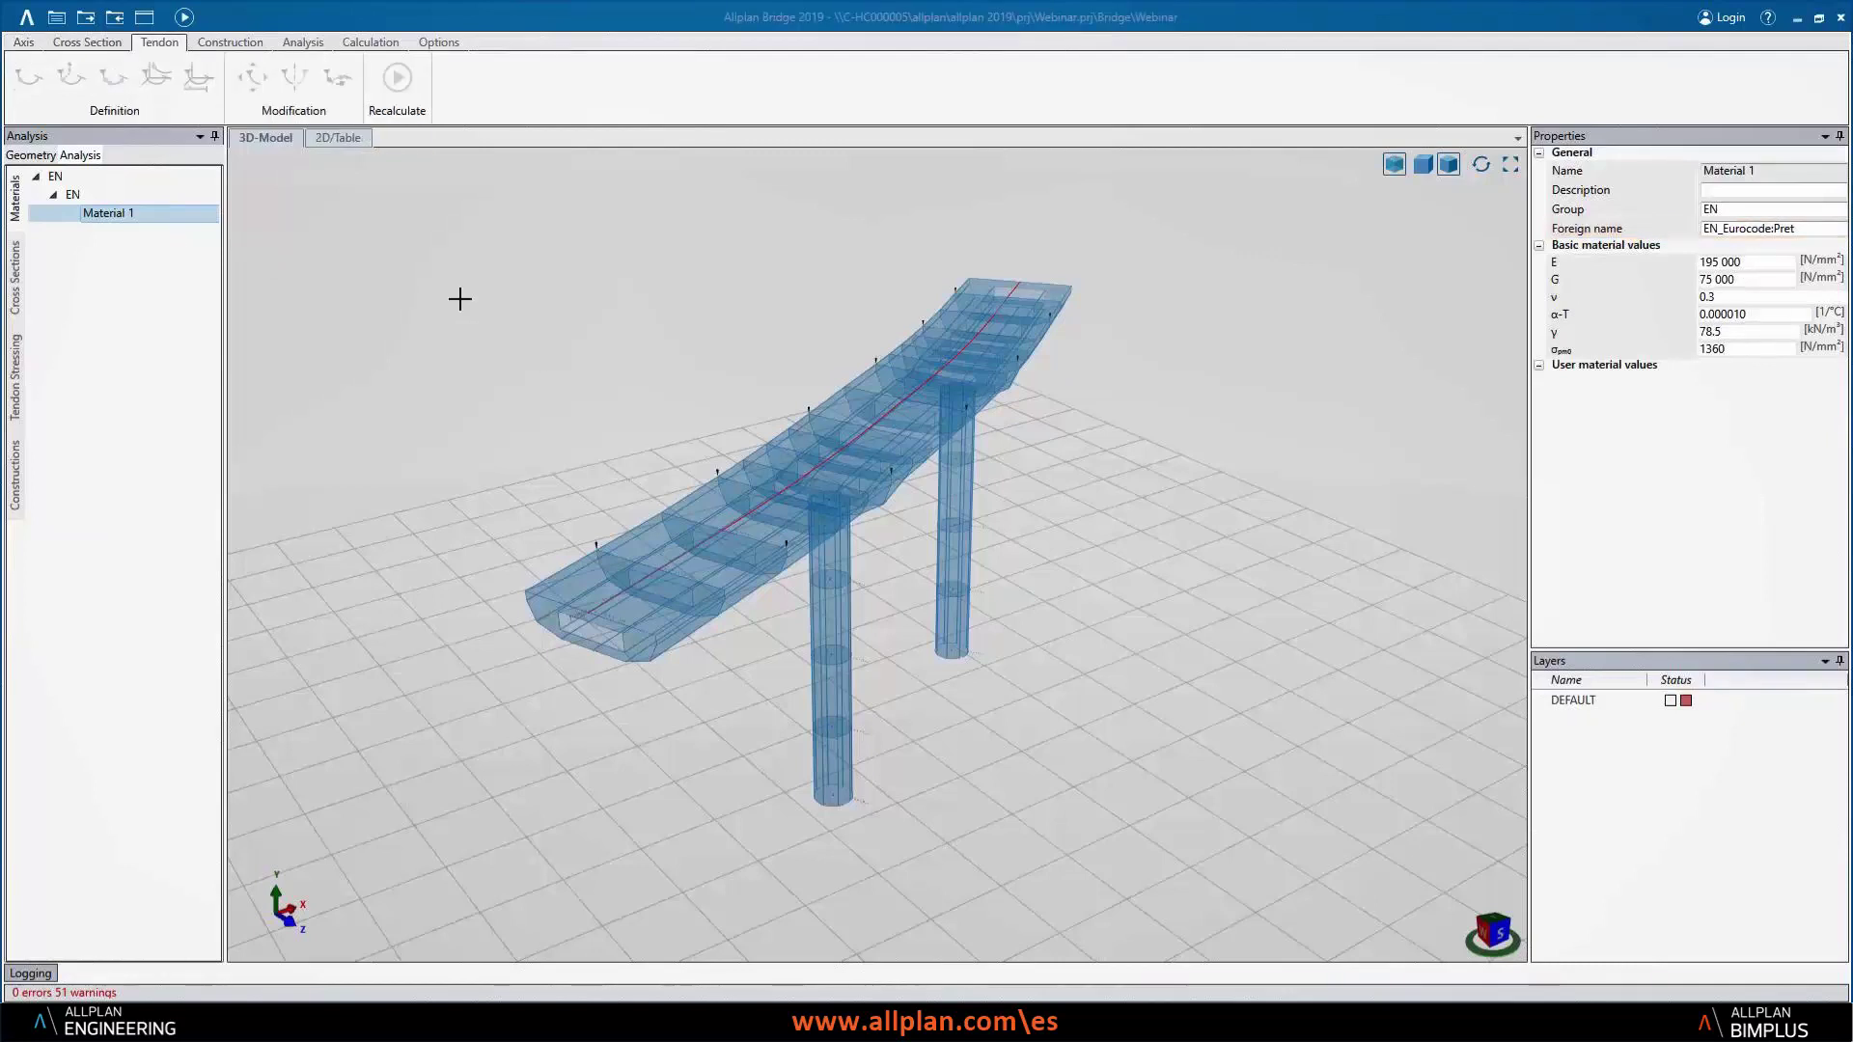
- Create a tendon group in the geometry's tendon structure and add one tendon to it, both with default names
left_click(33, 156)
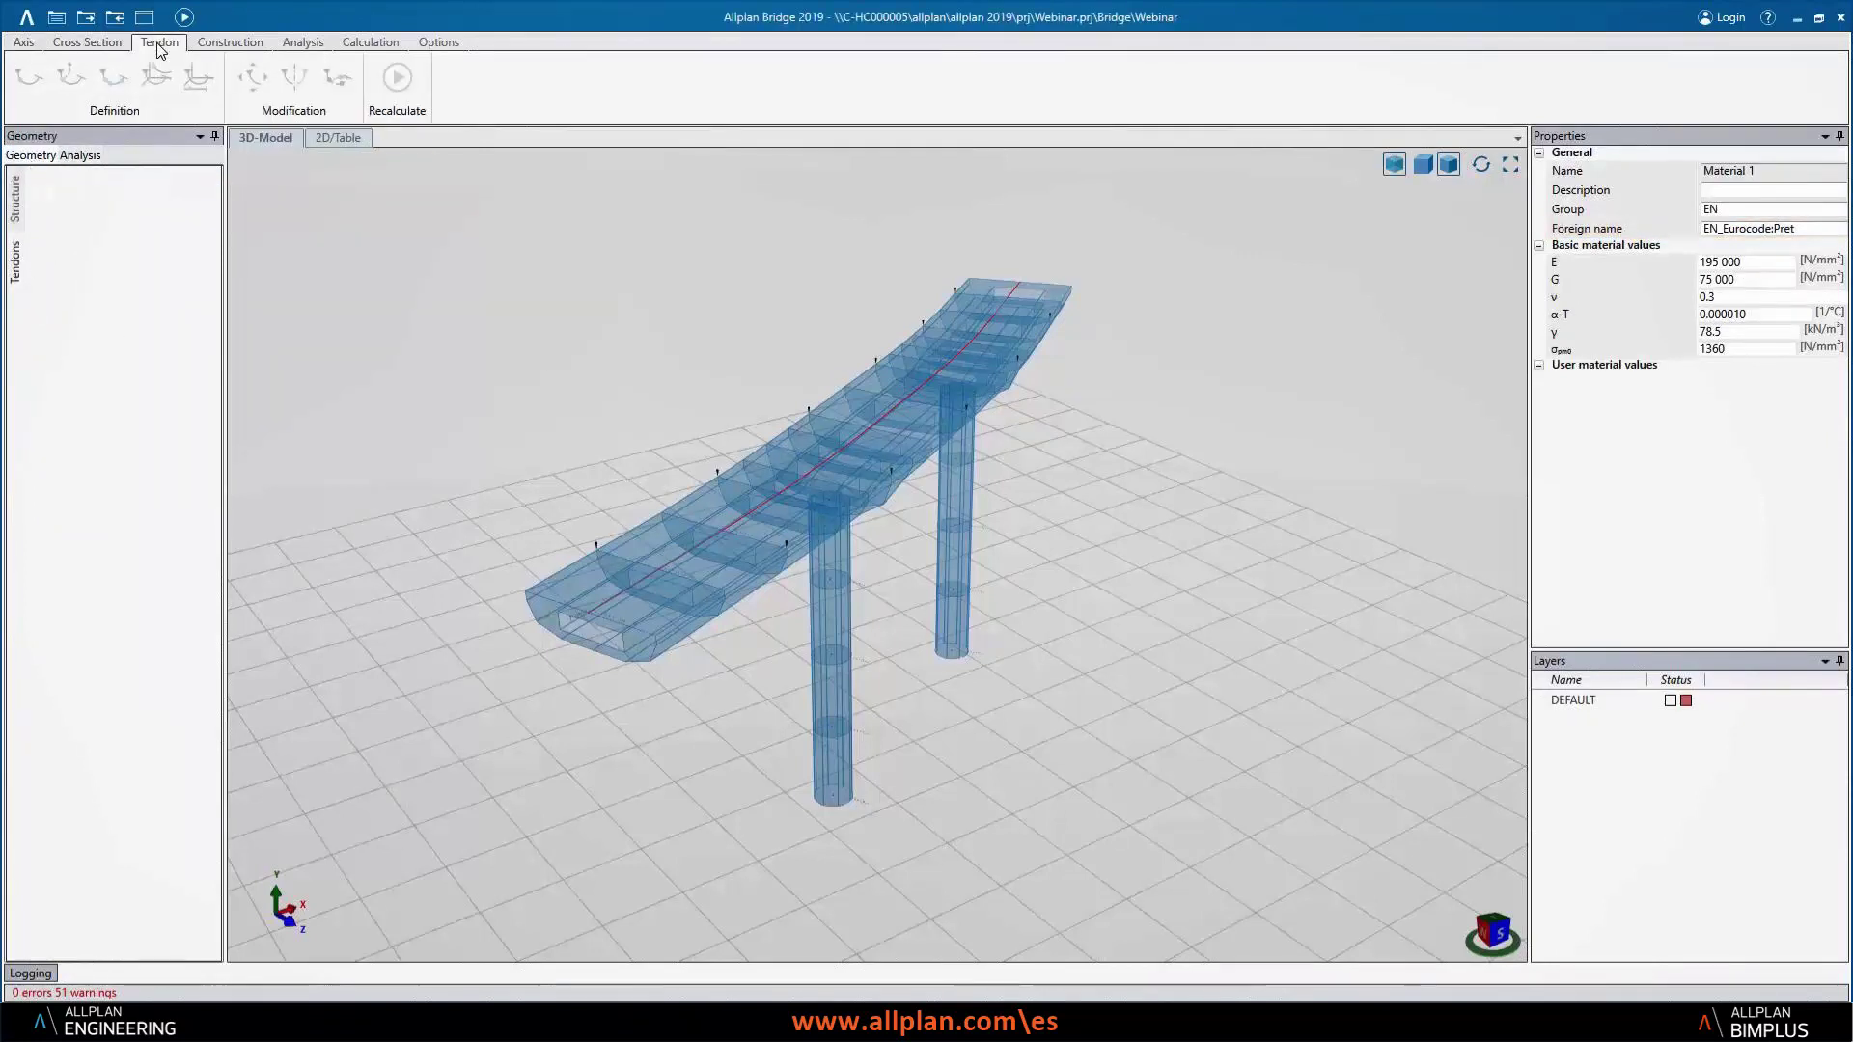
right_click(140, 312)
left_click(186, 326)
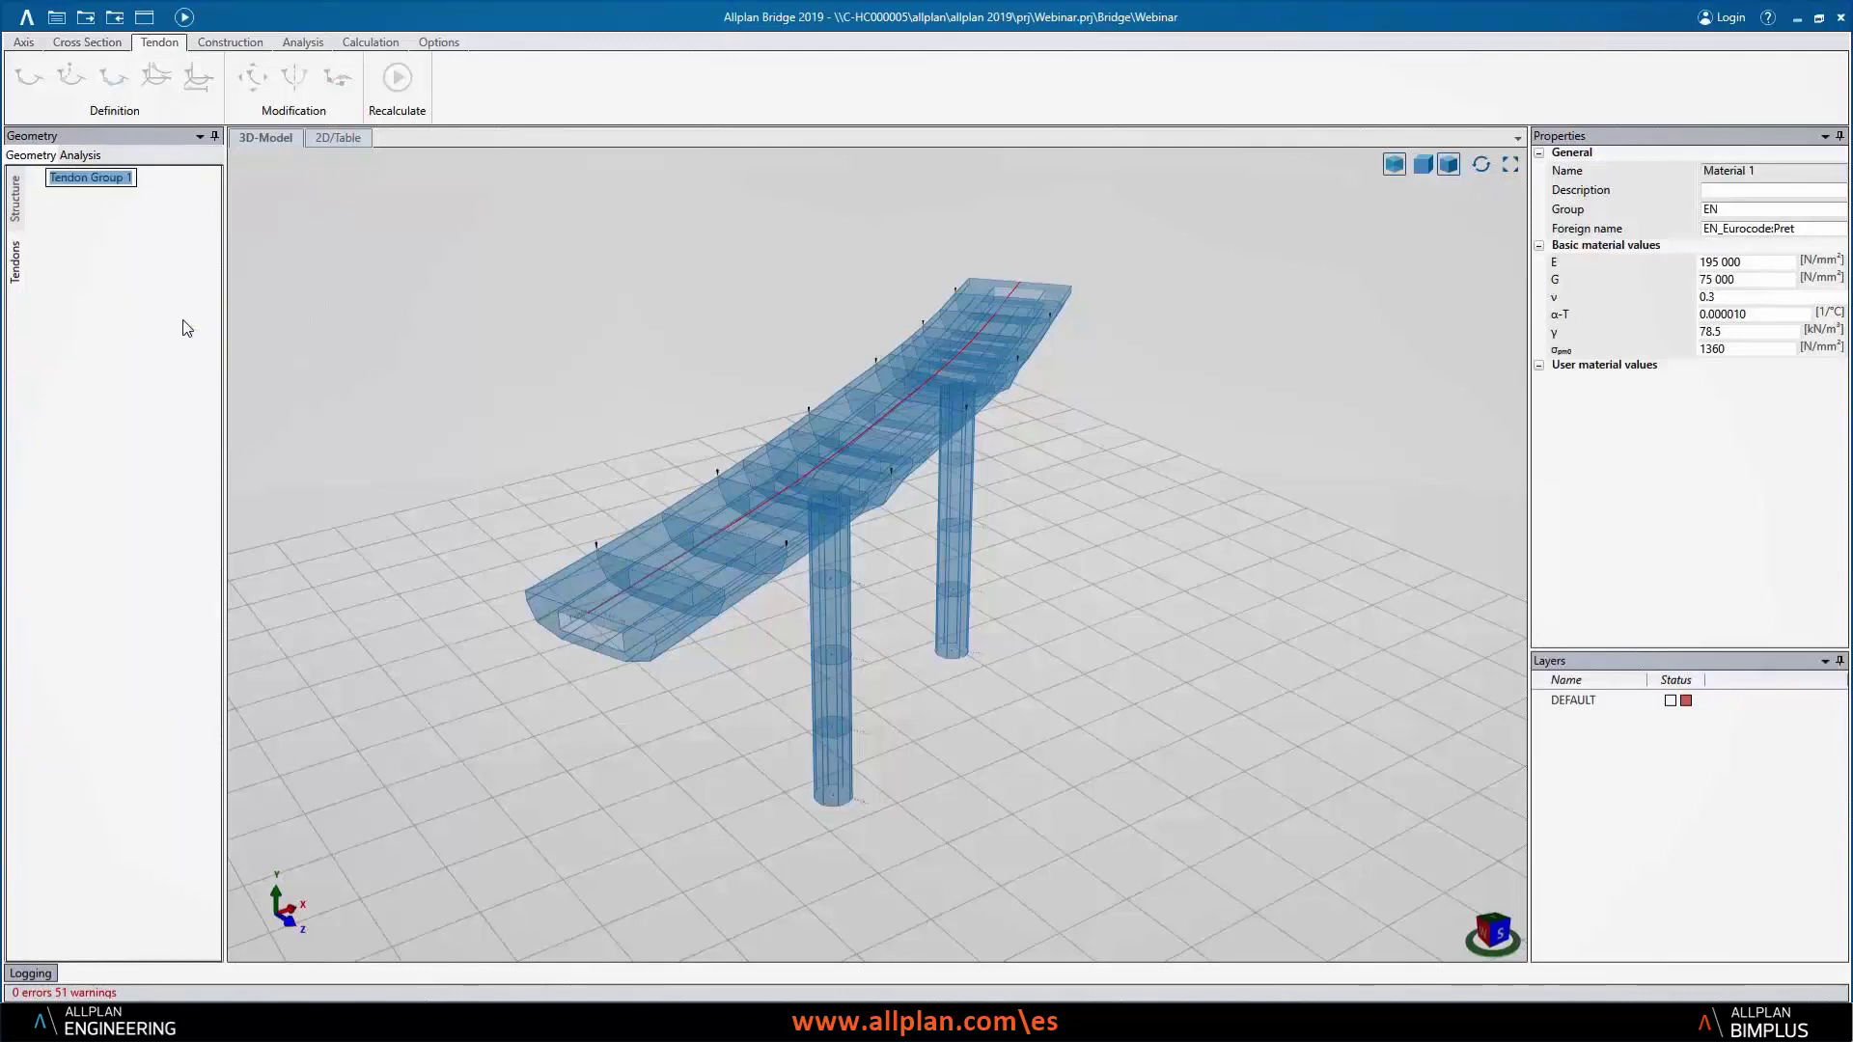
key("Return")
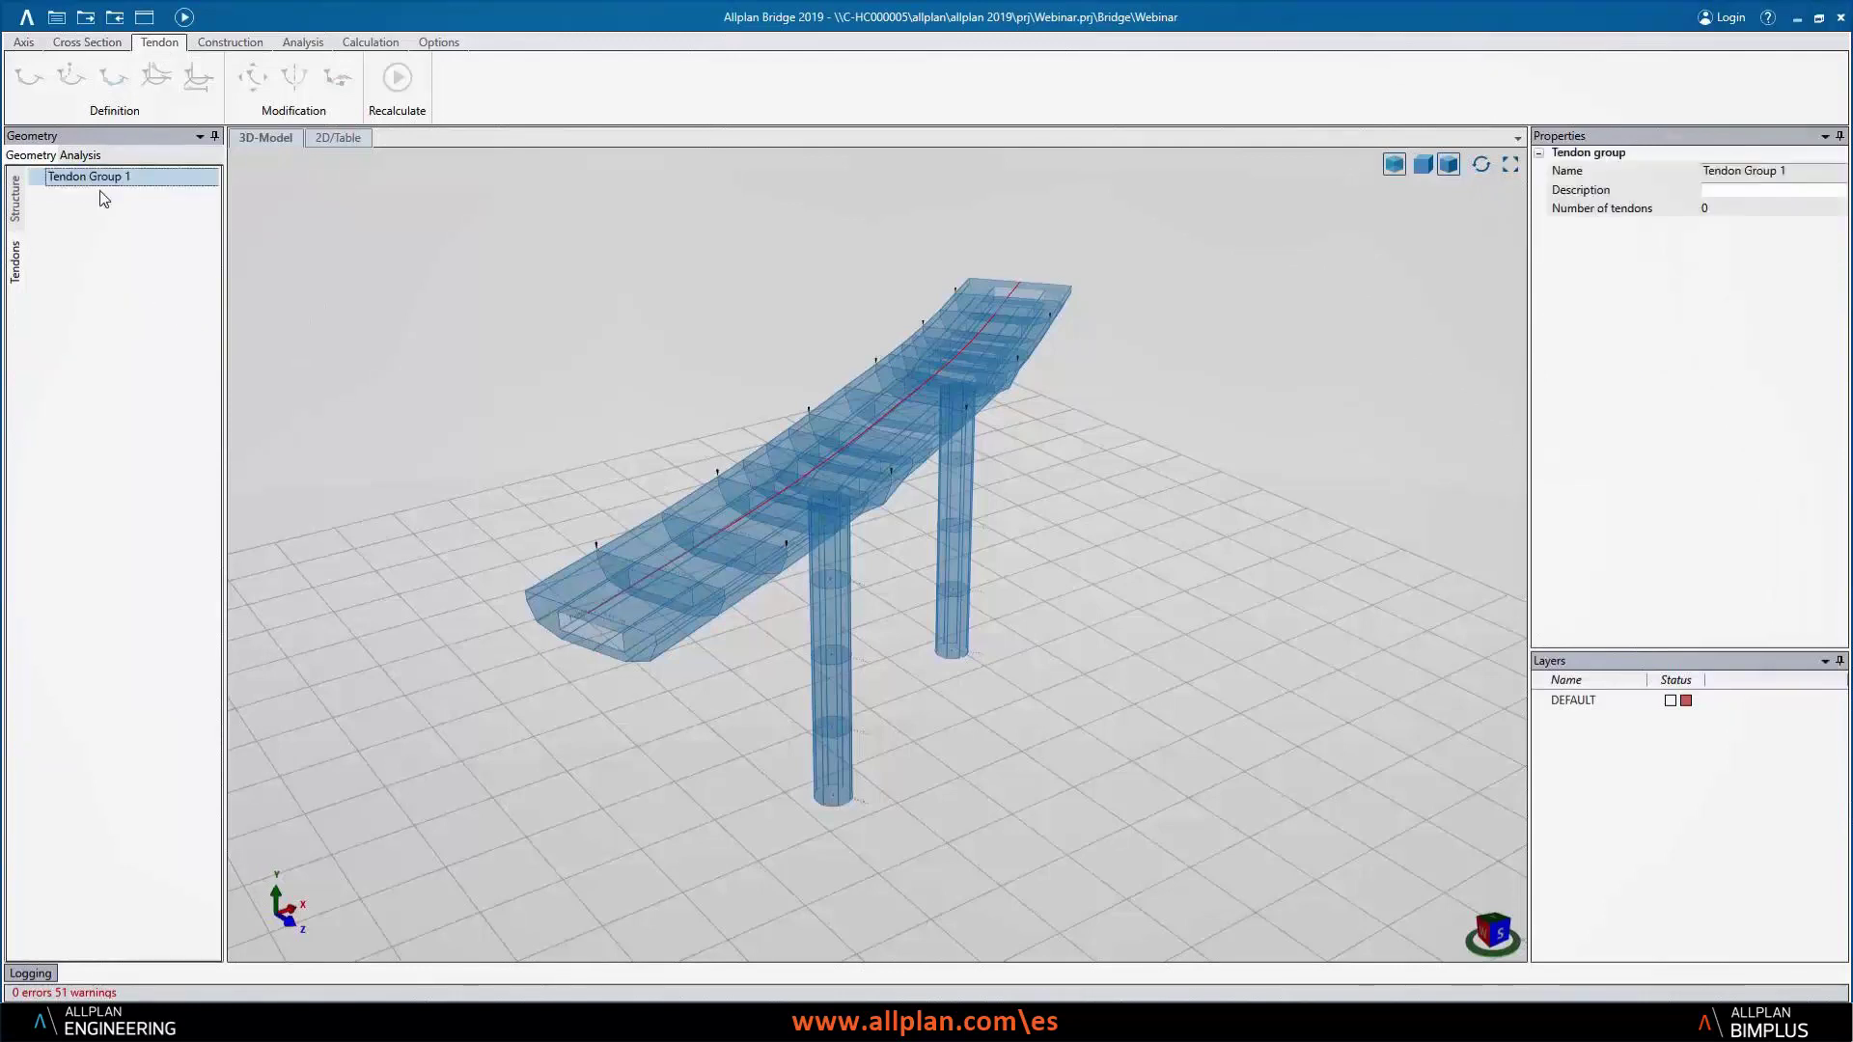
right_click(100, 178)
left_click(132, 196)
key("Return")
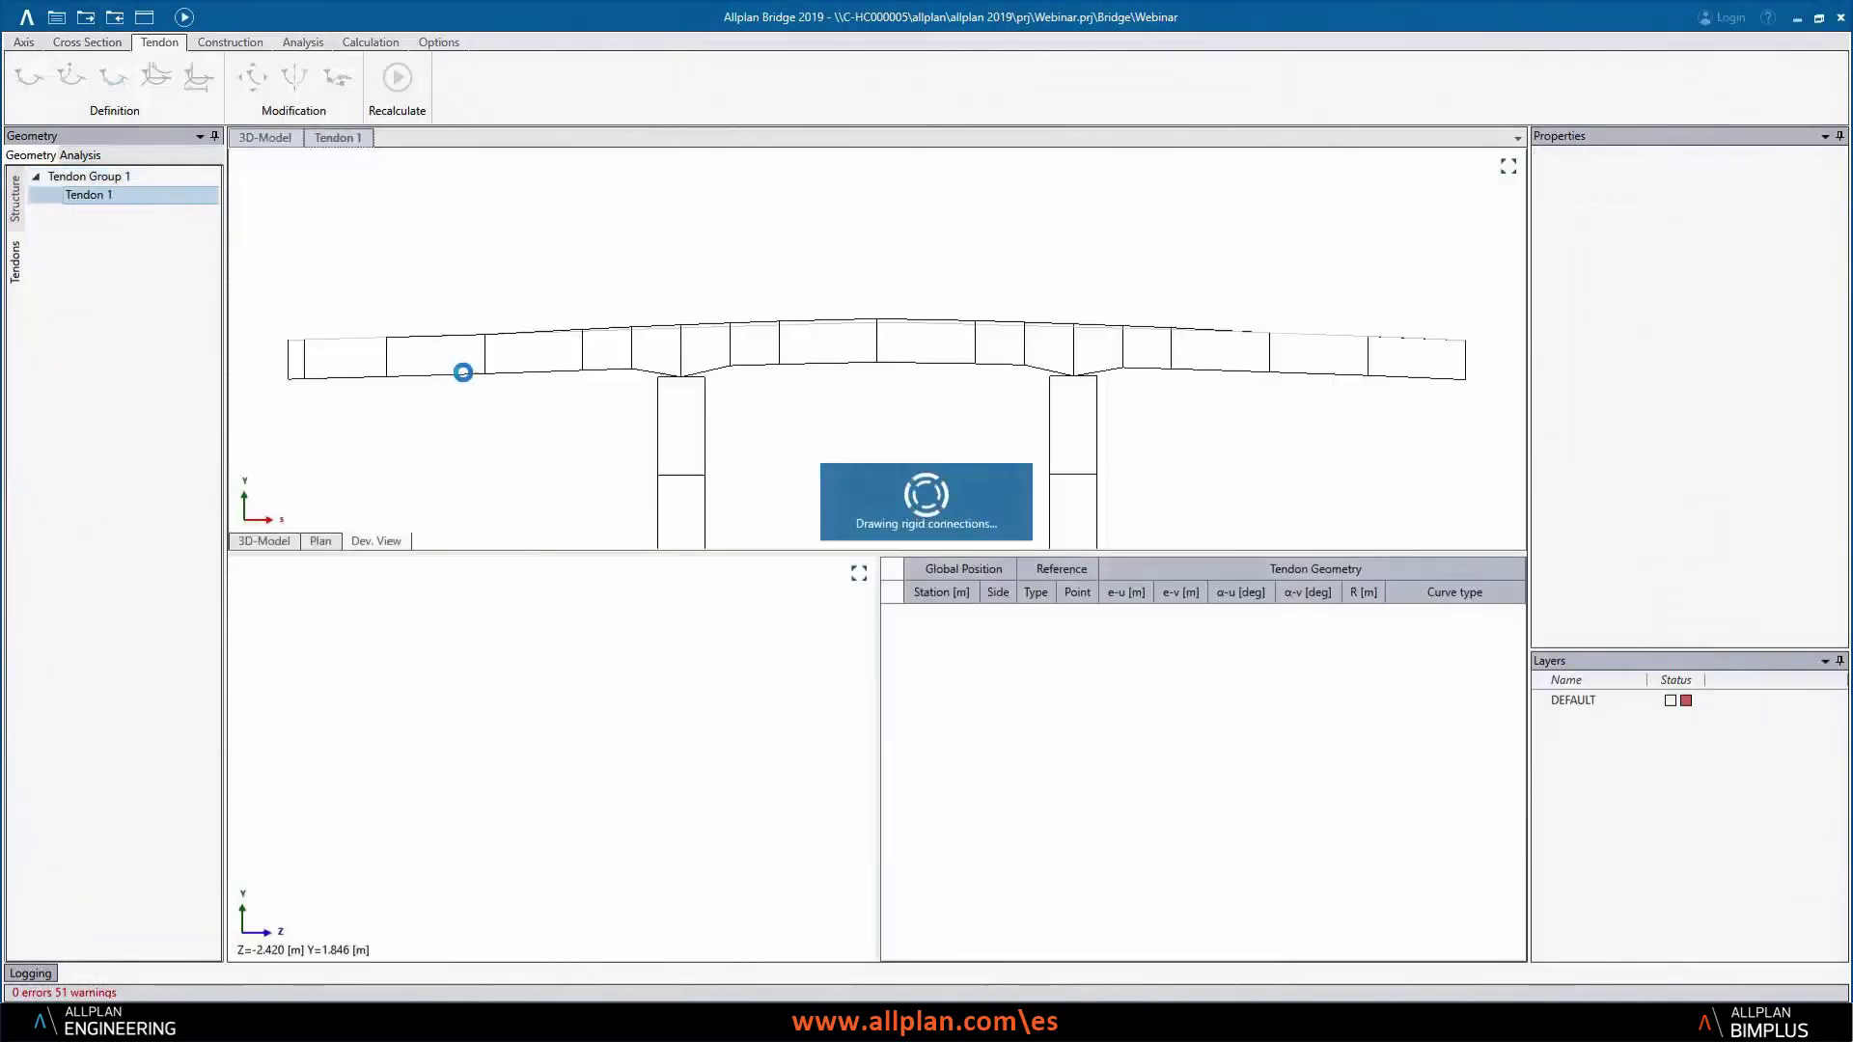
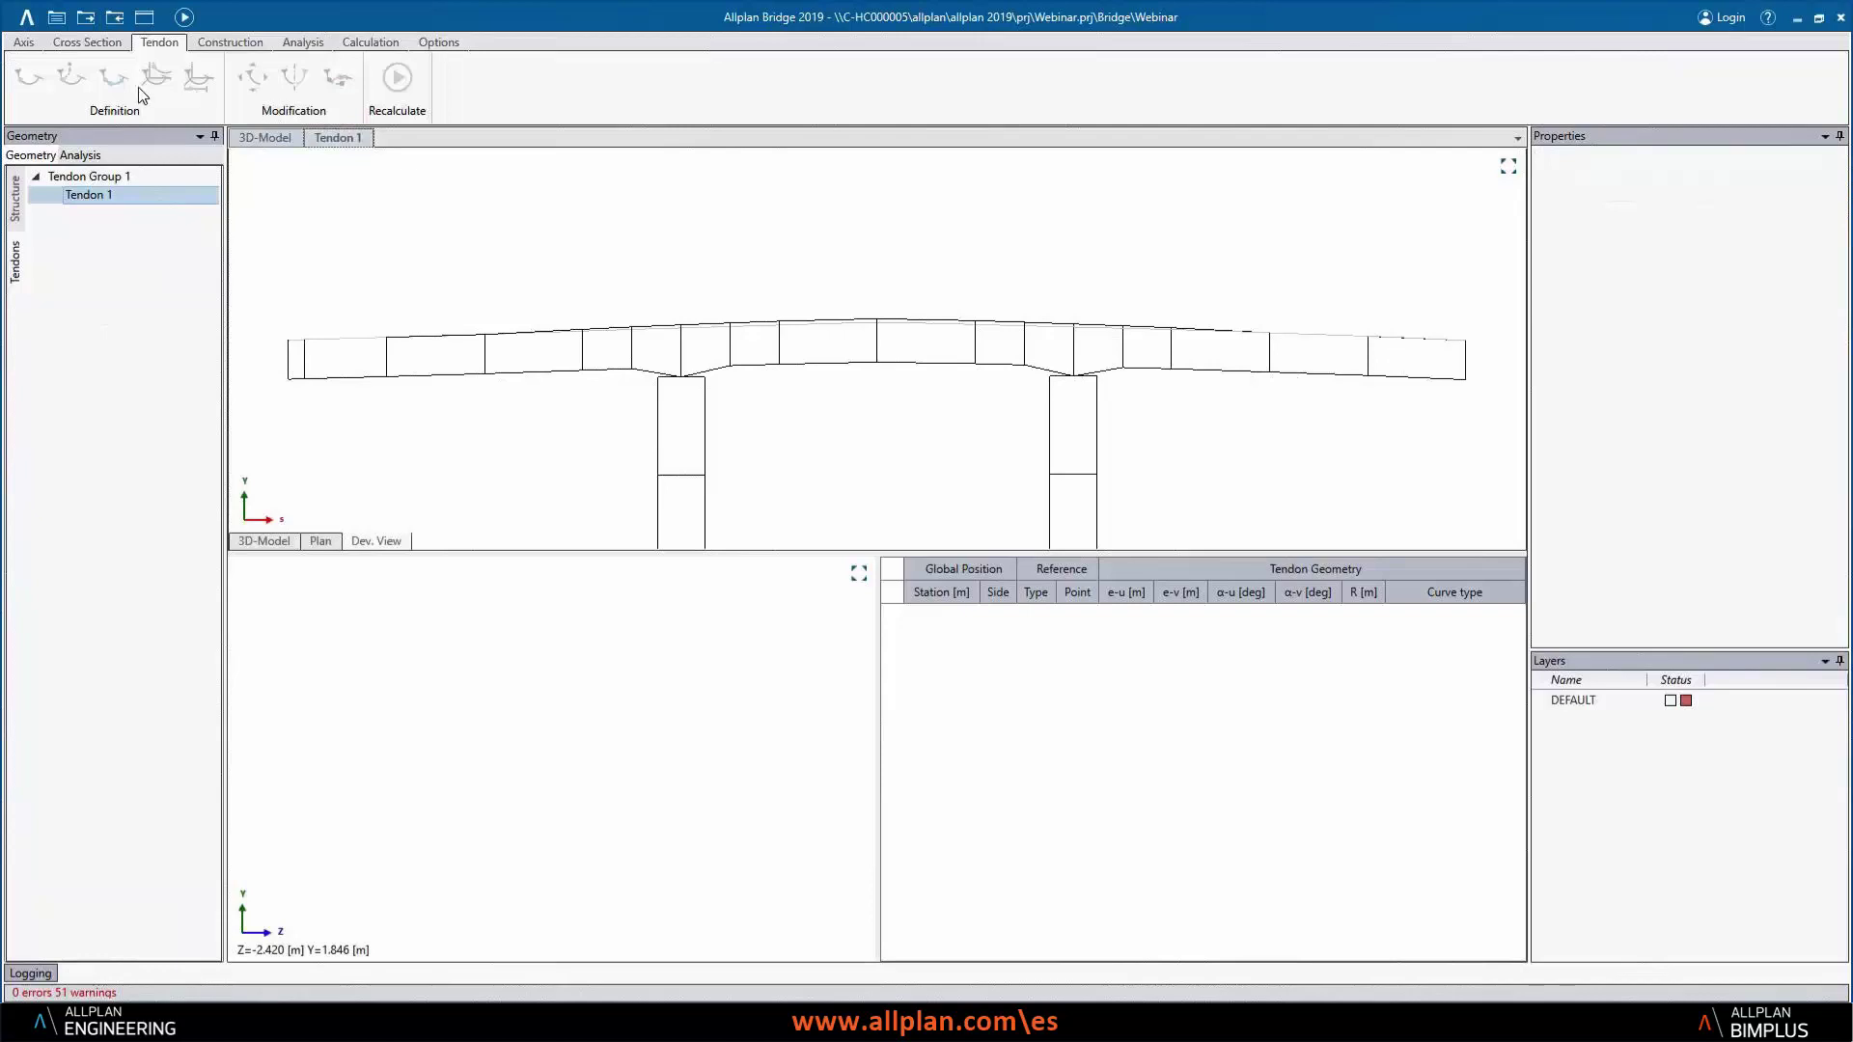
- Define the tendon's points on all deck stations from 0.000 to 60.000 at grid point P3:1 of Grid1
left_click(93, 197)
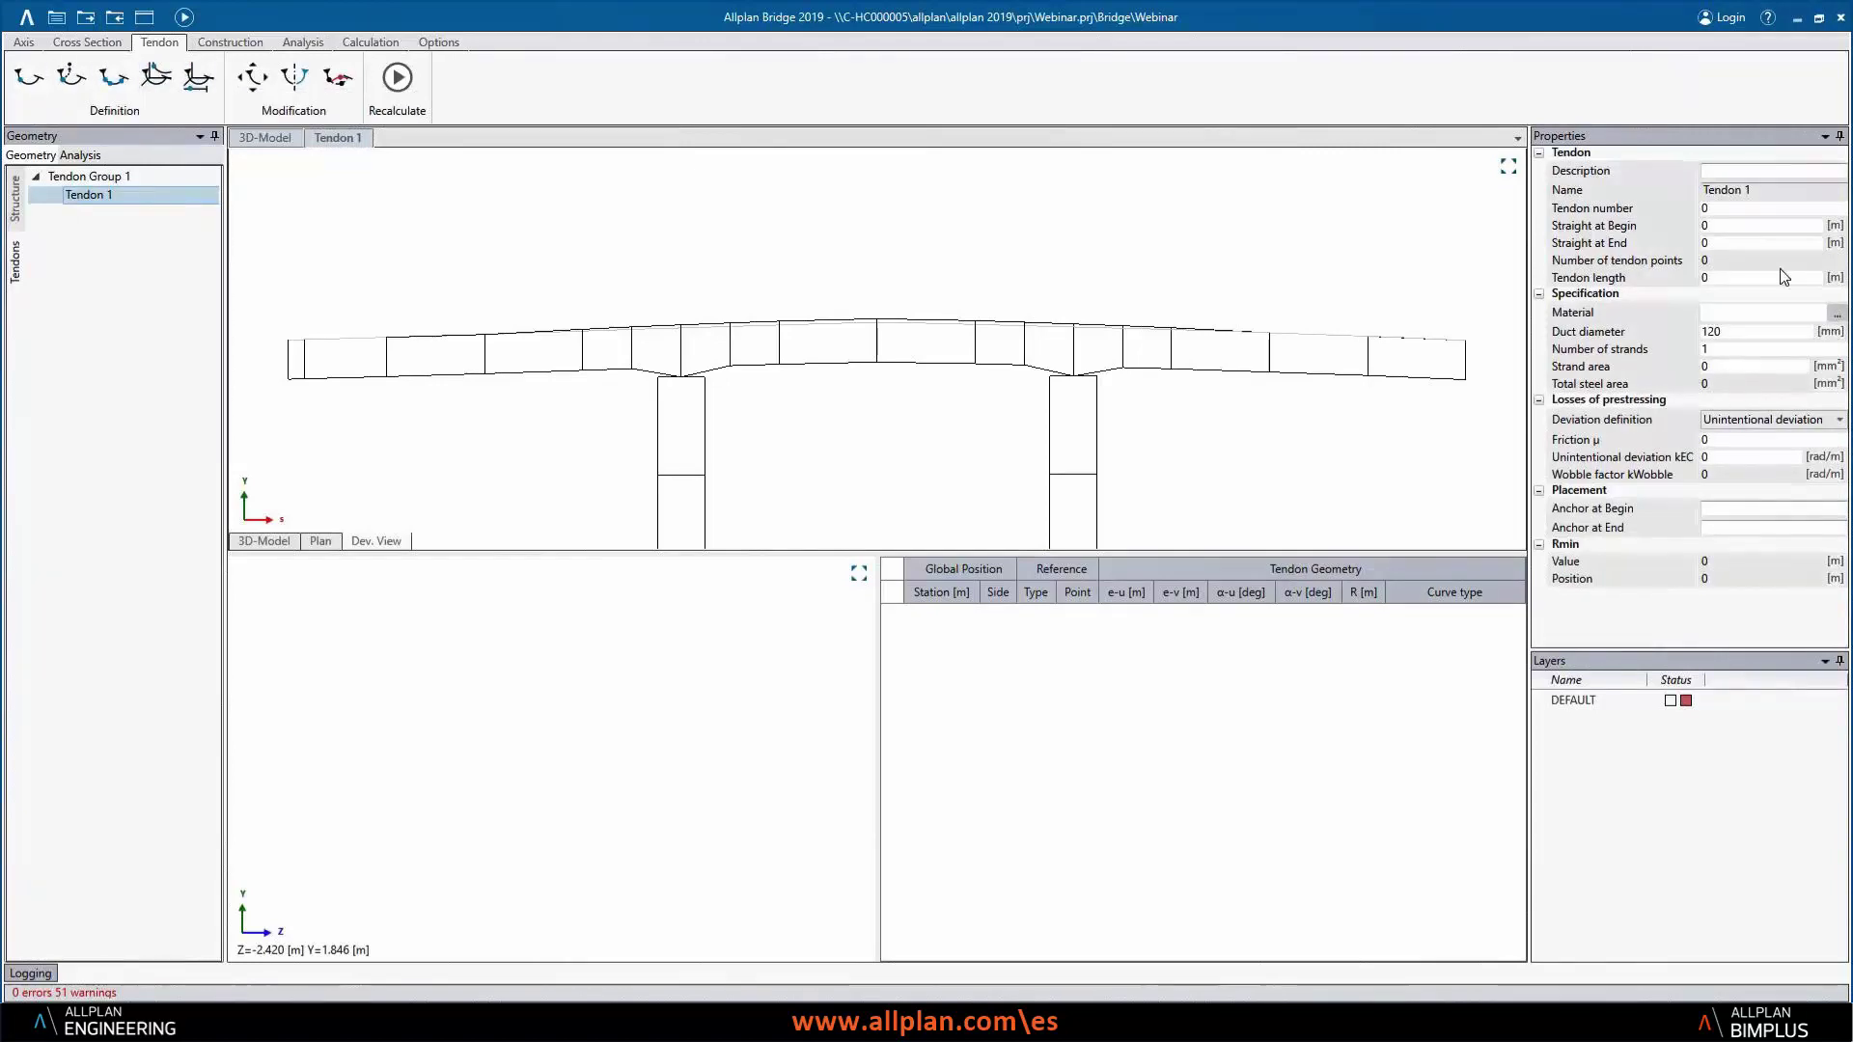
left_click(113, 77)
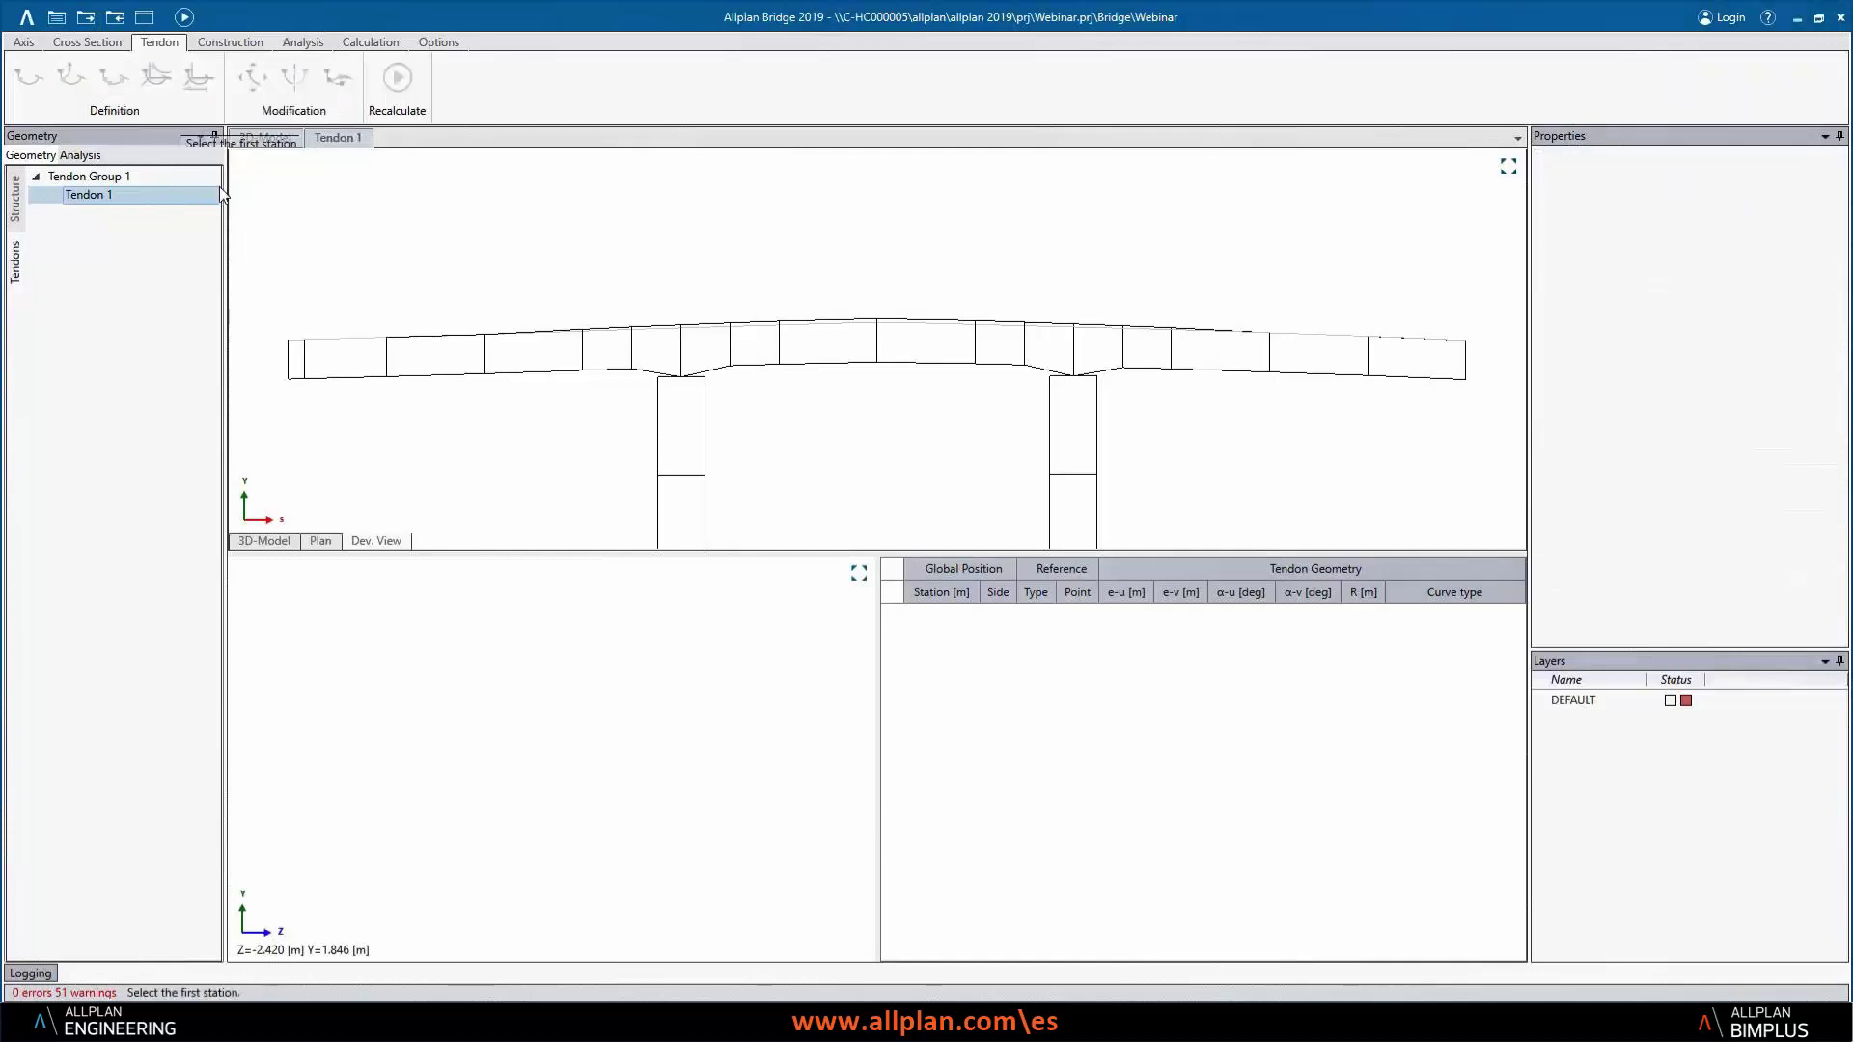
left_click(320, 541)
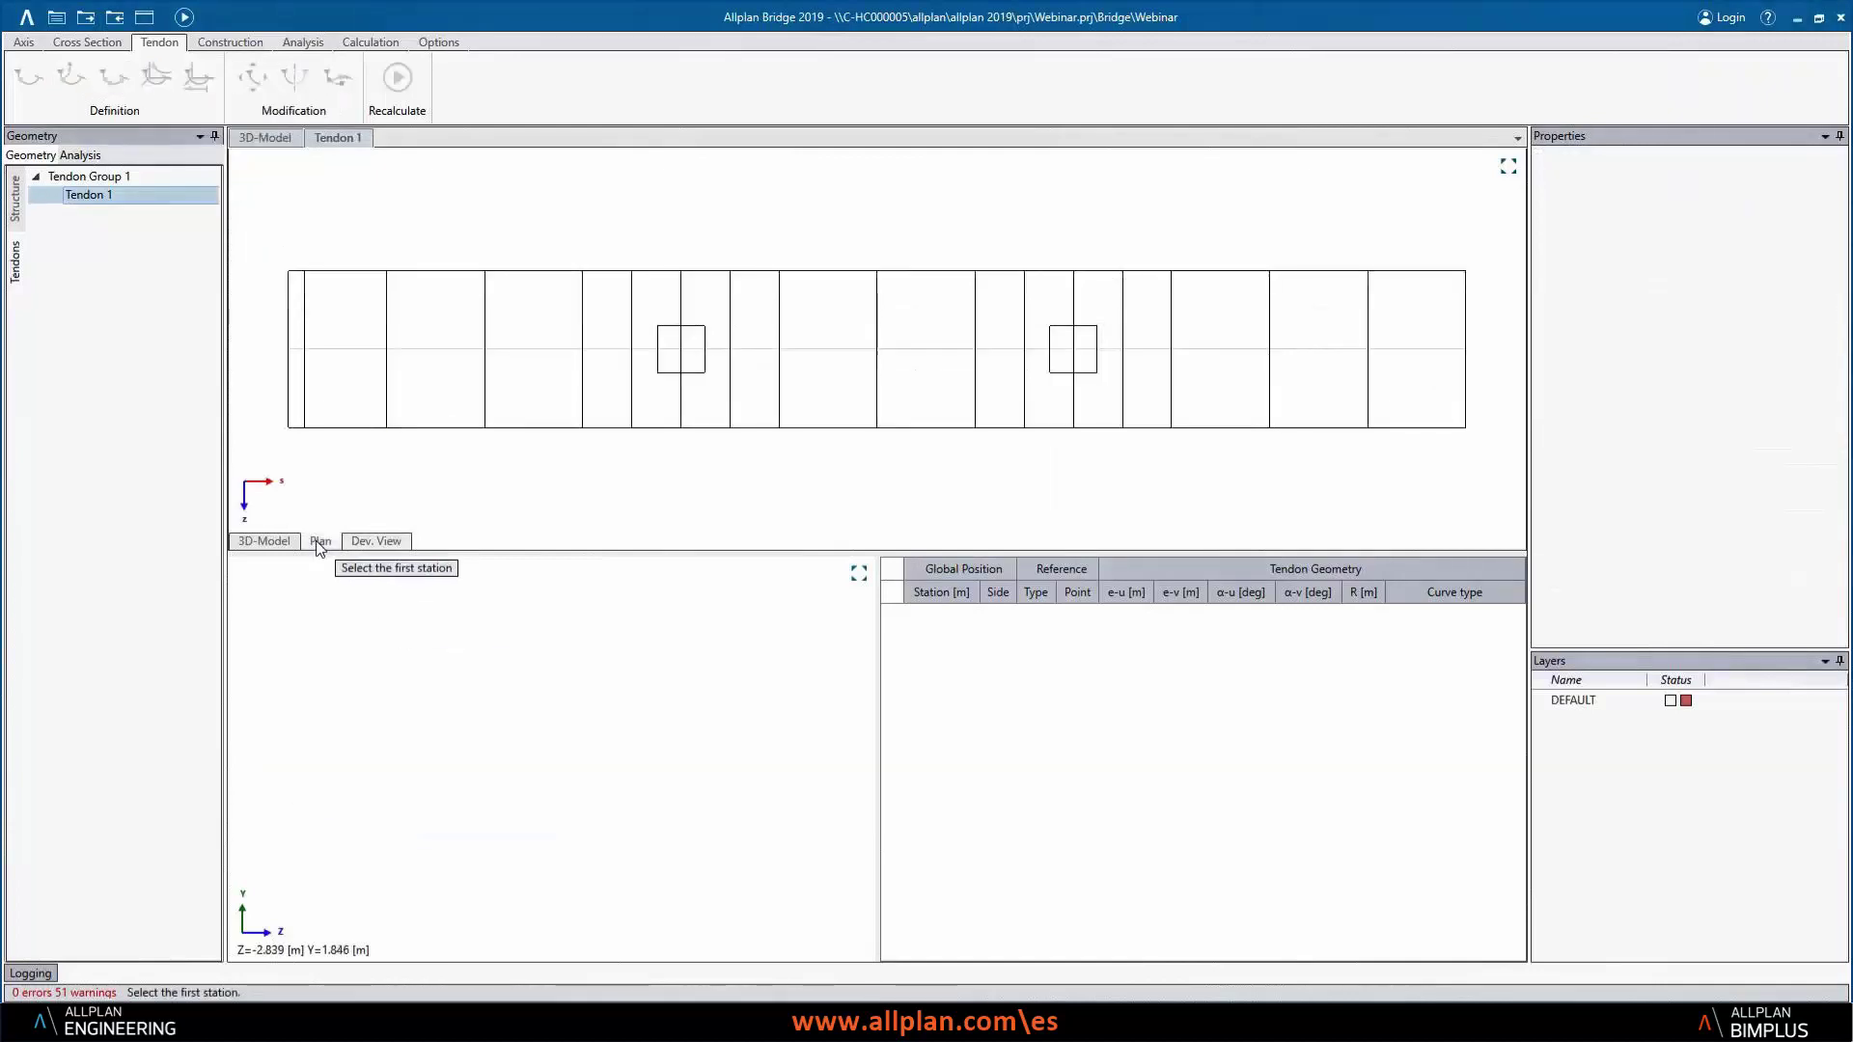
left_click(263, 541)
scroll(748, 357, "down", 2)
middle_click_drag(621, 435, 872, 282)
scroll(873, 282, "down", 2)
left_click(544, 439)
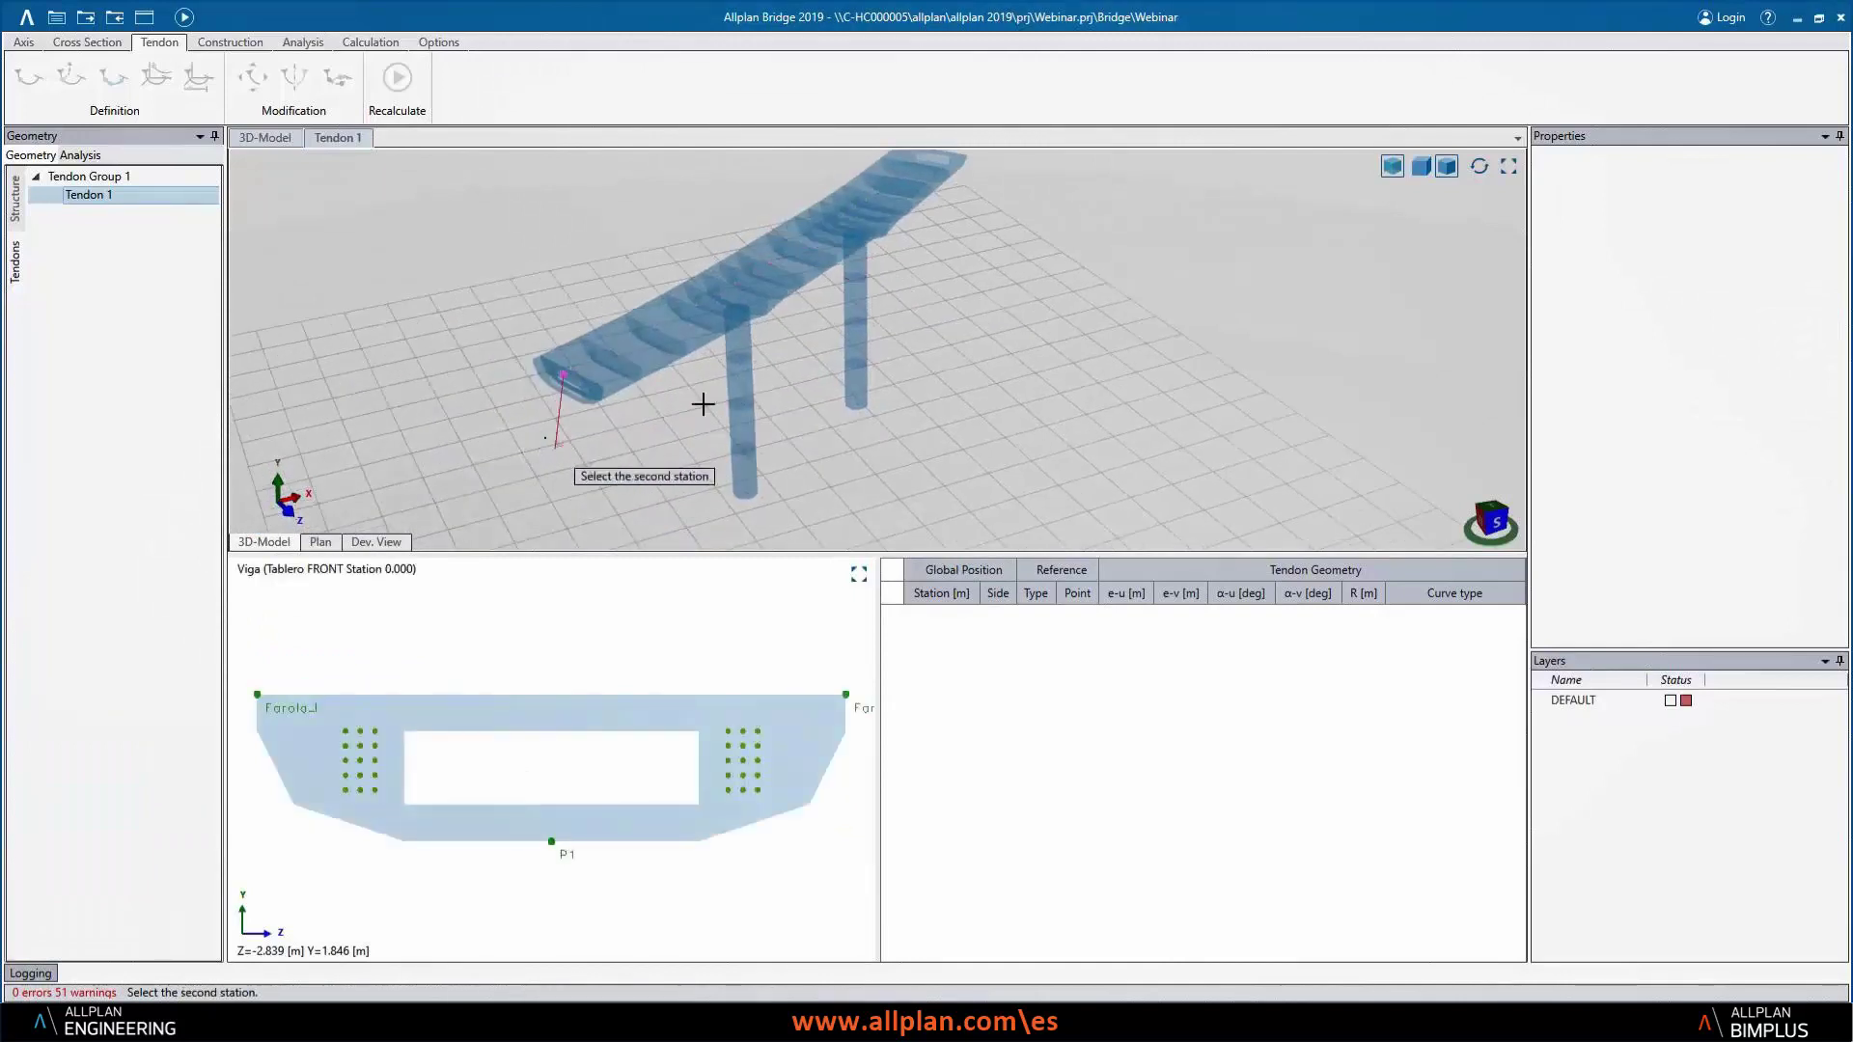
middle_click_drag(1088, 206, 901, 348)
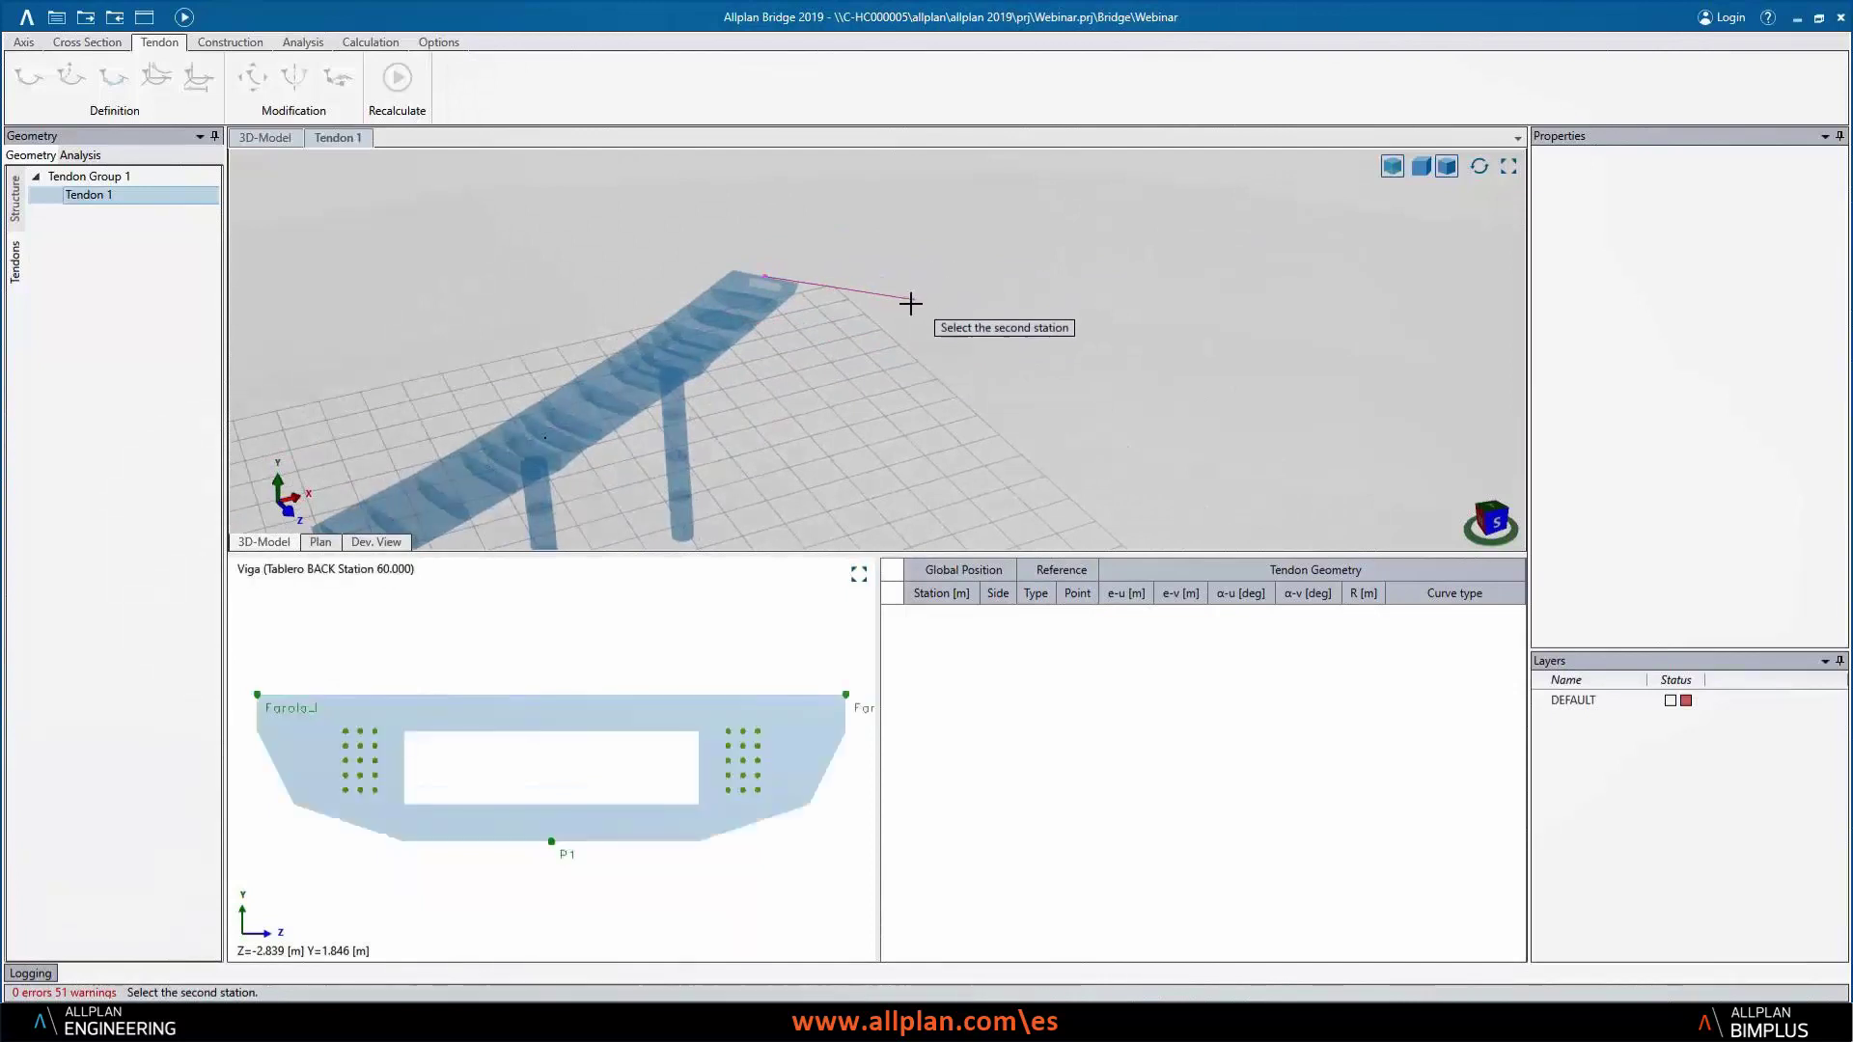
left_click(910, 304)
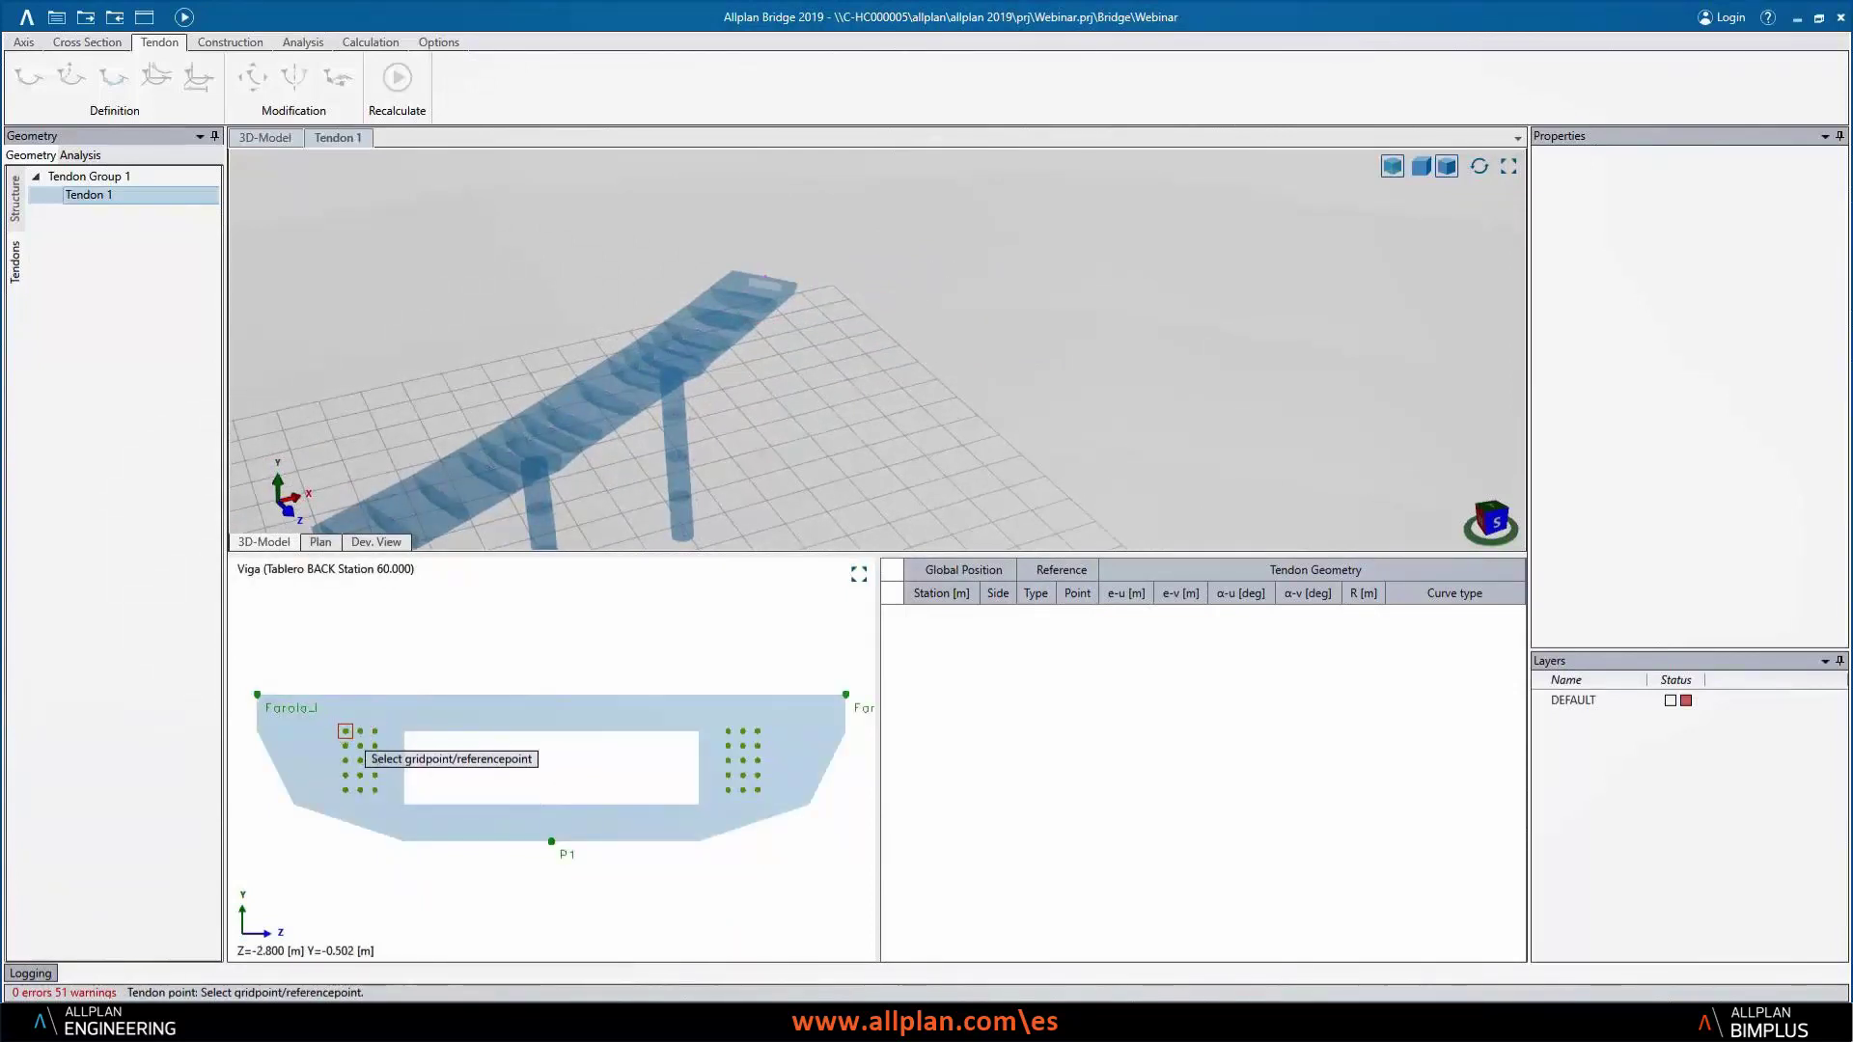
left_click(375, 730)
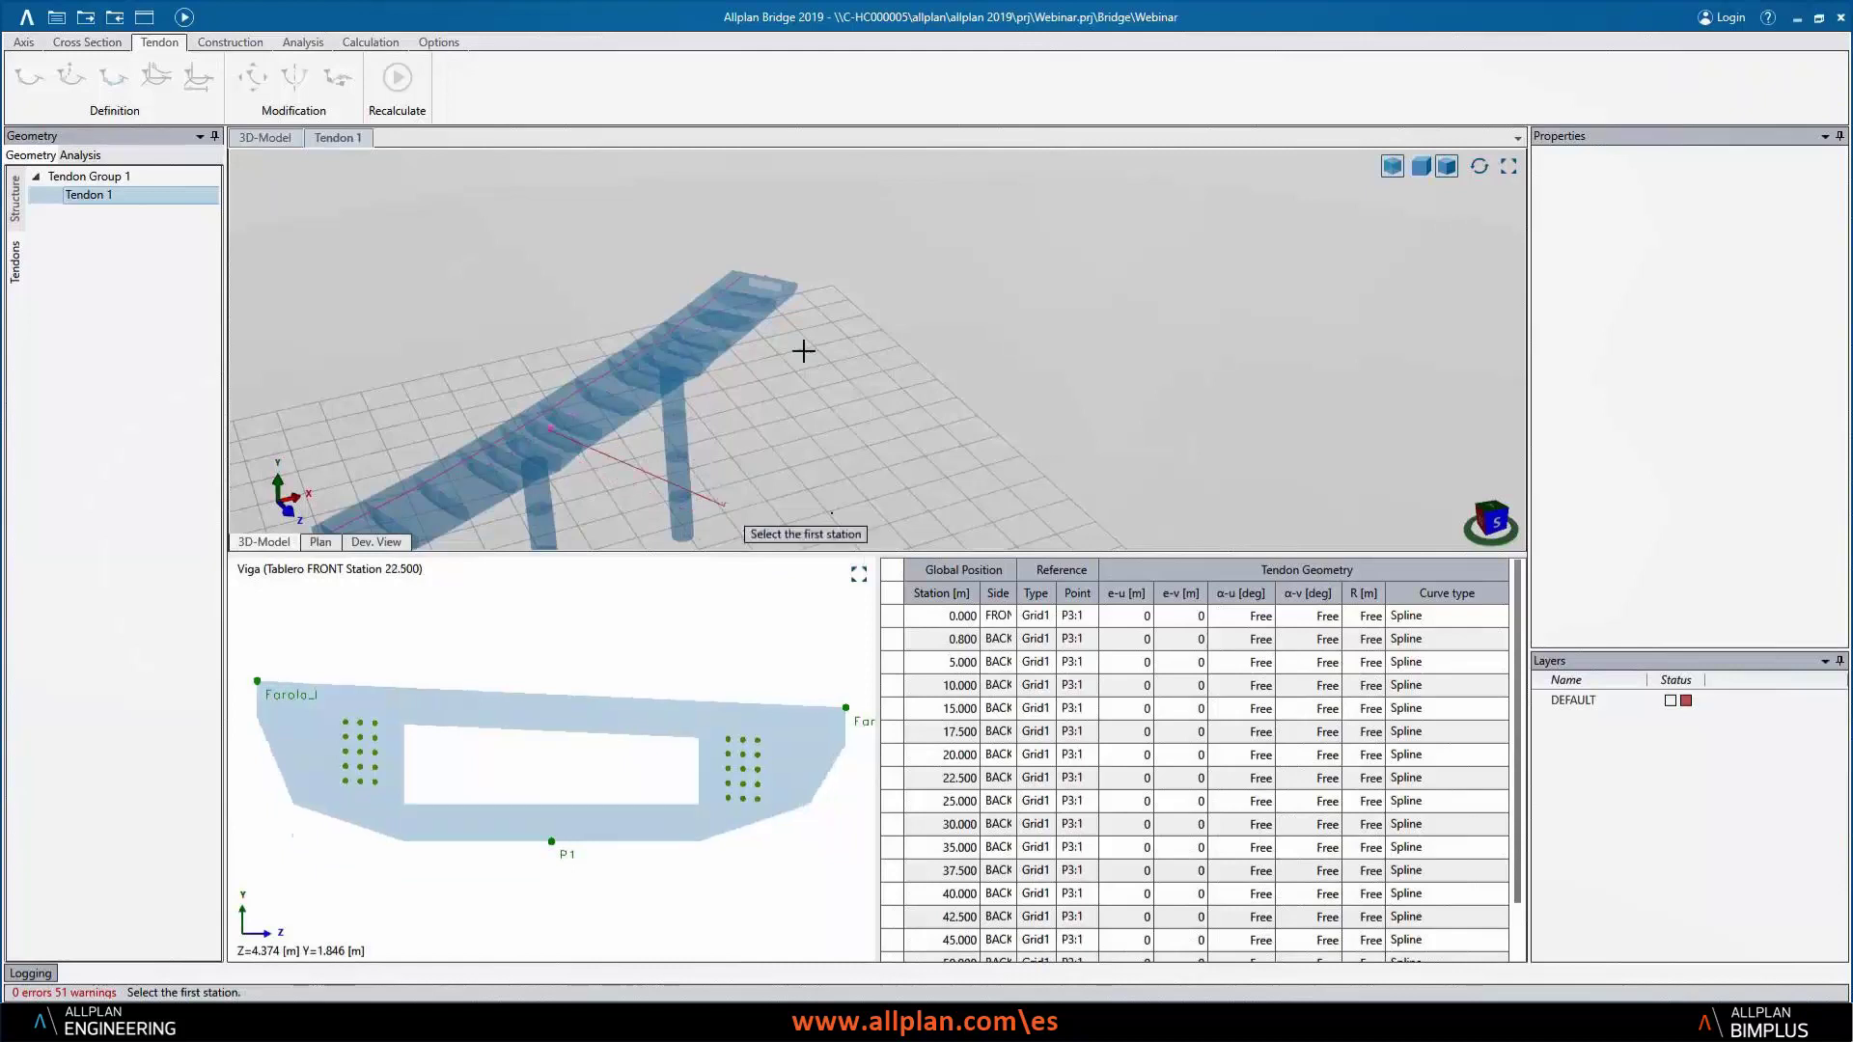
key("Escape")
- Set the tendon number to 100 and display the tendon in the developed view
left_click(94, 198)
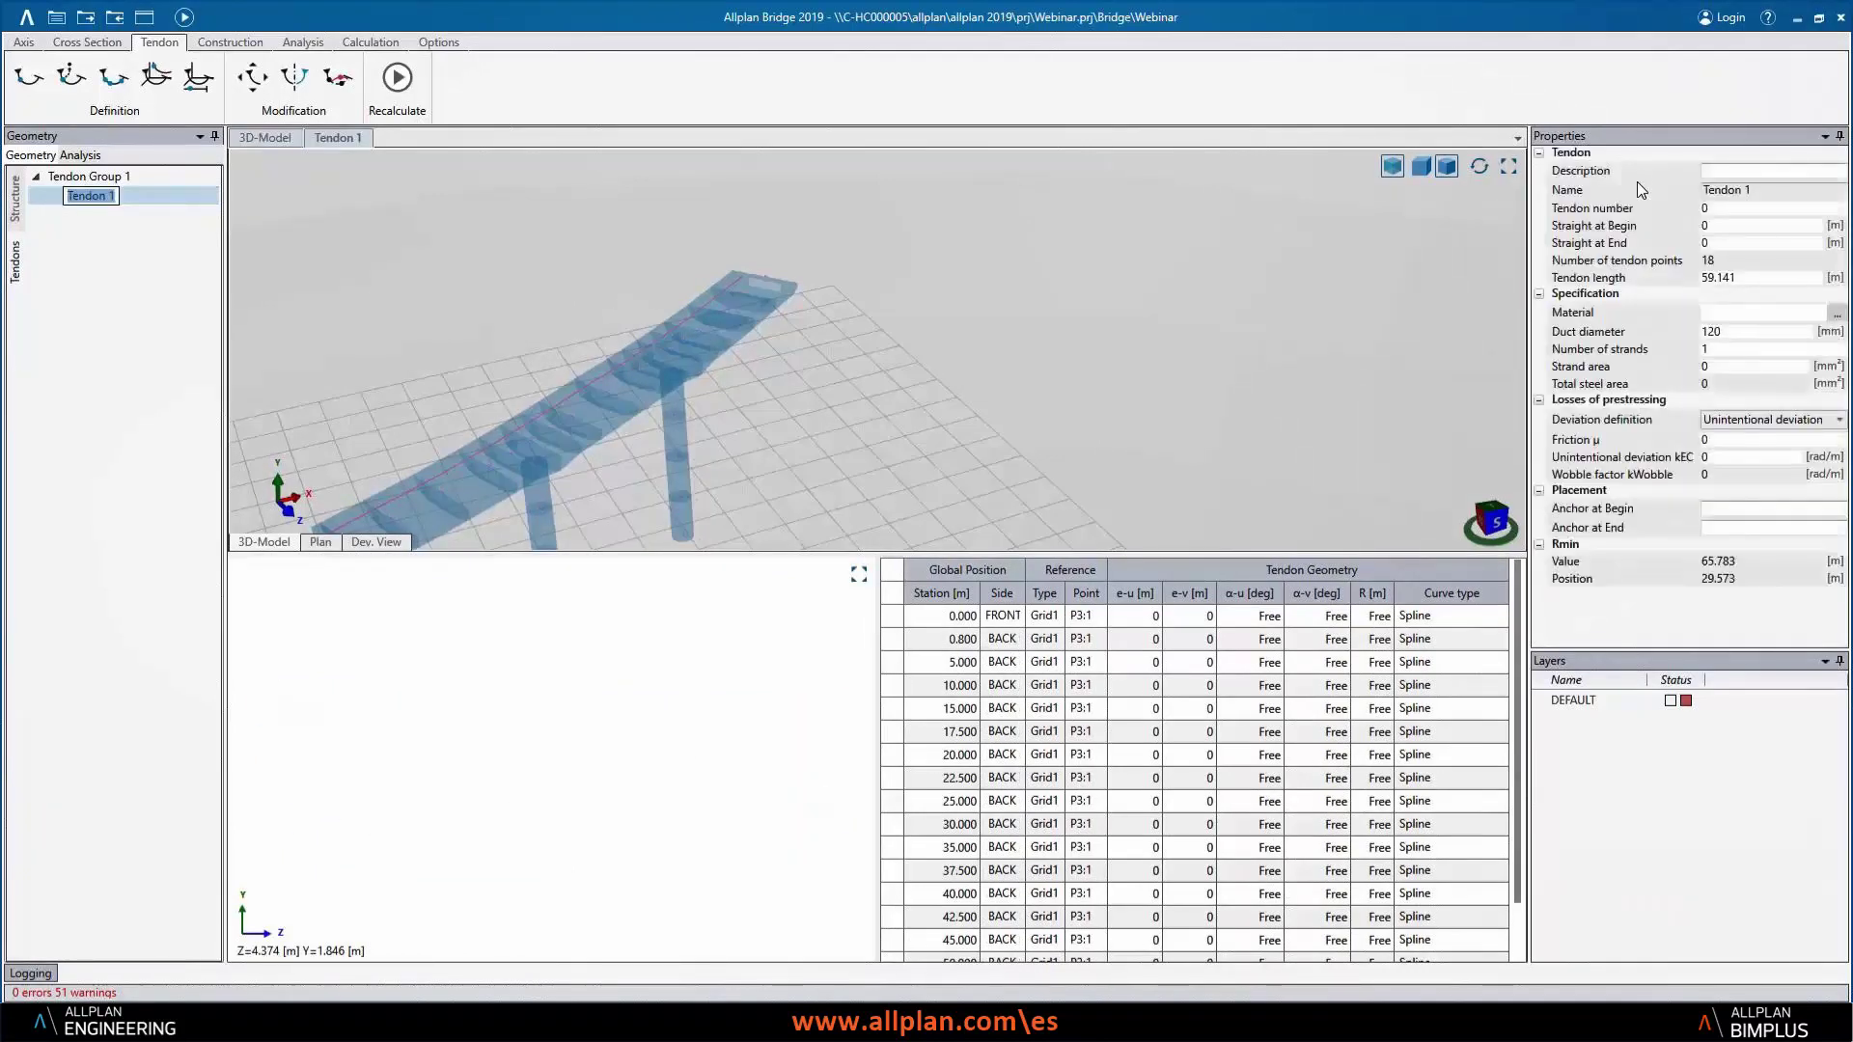
left_click(1730, 213)
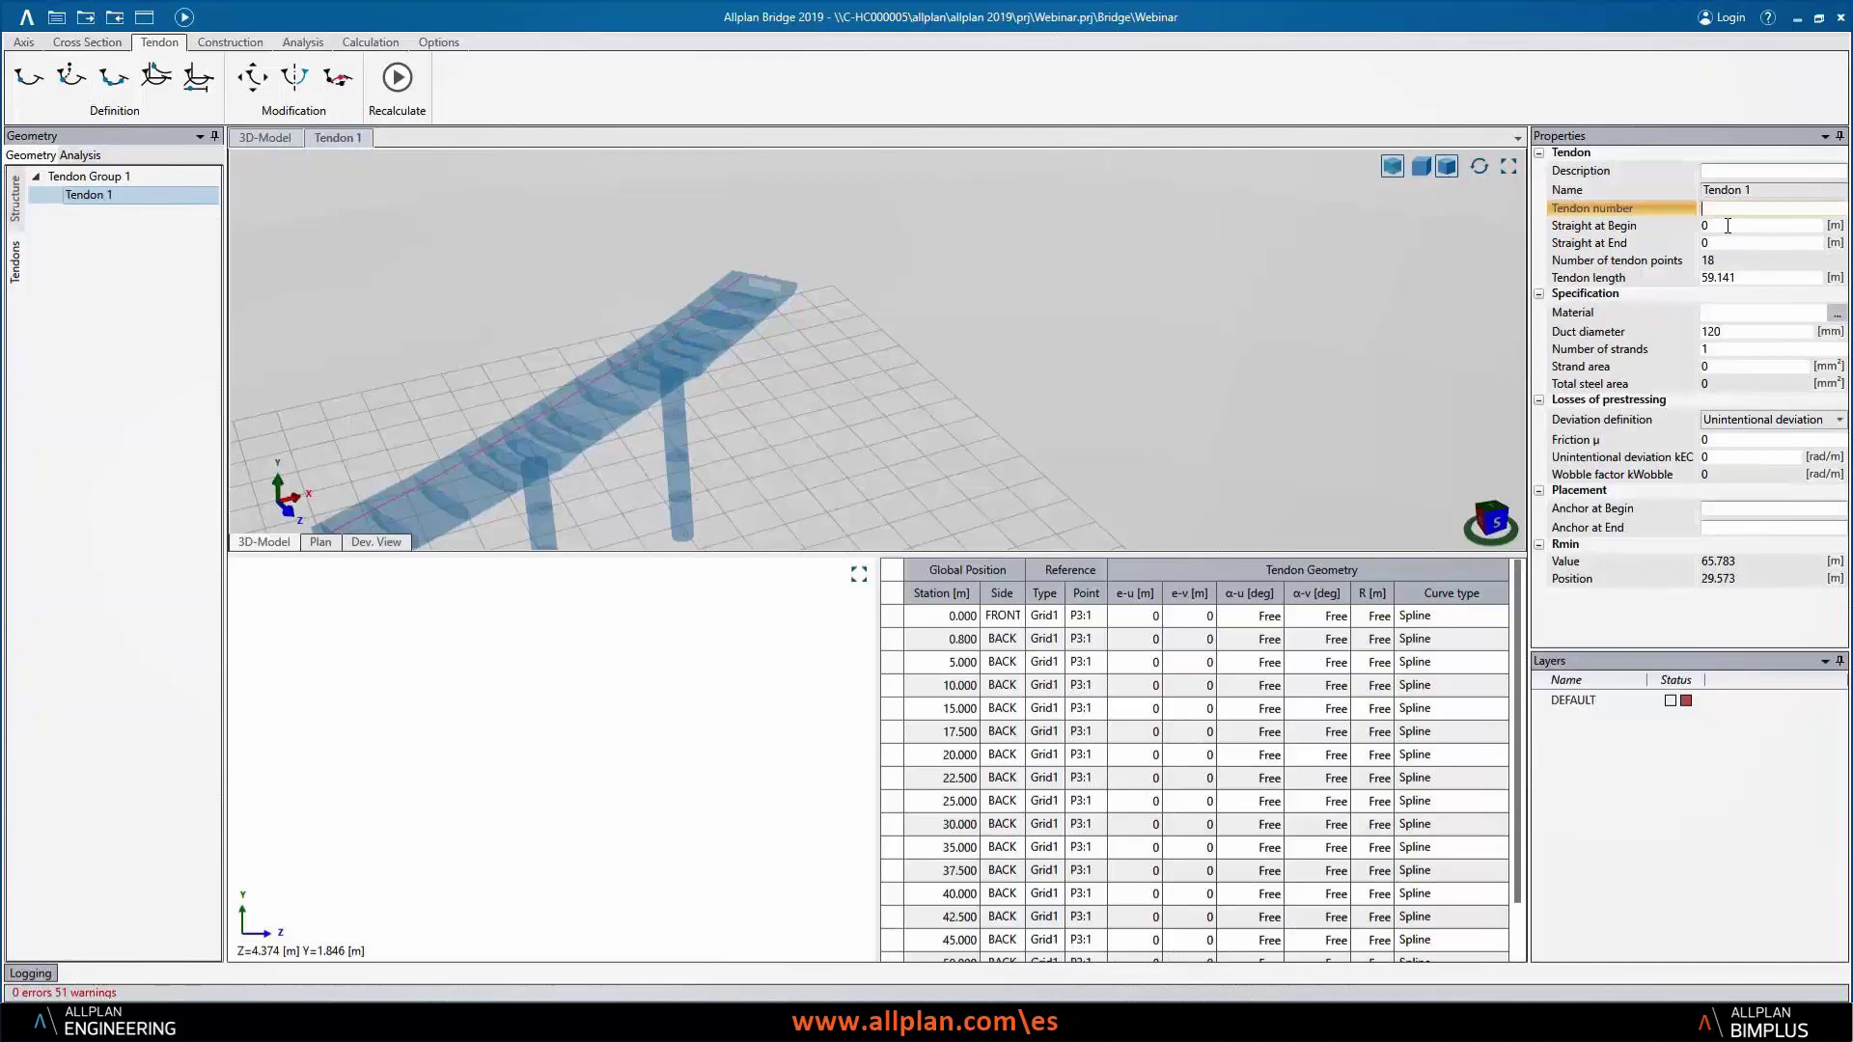
type("100")
left_click(321, 542)
left_click(375, 541)
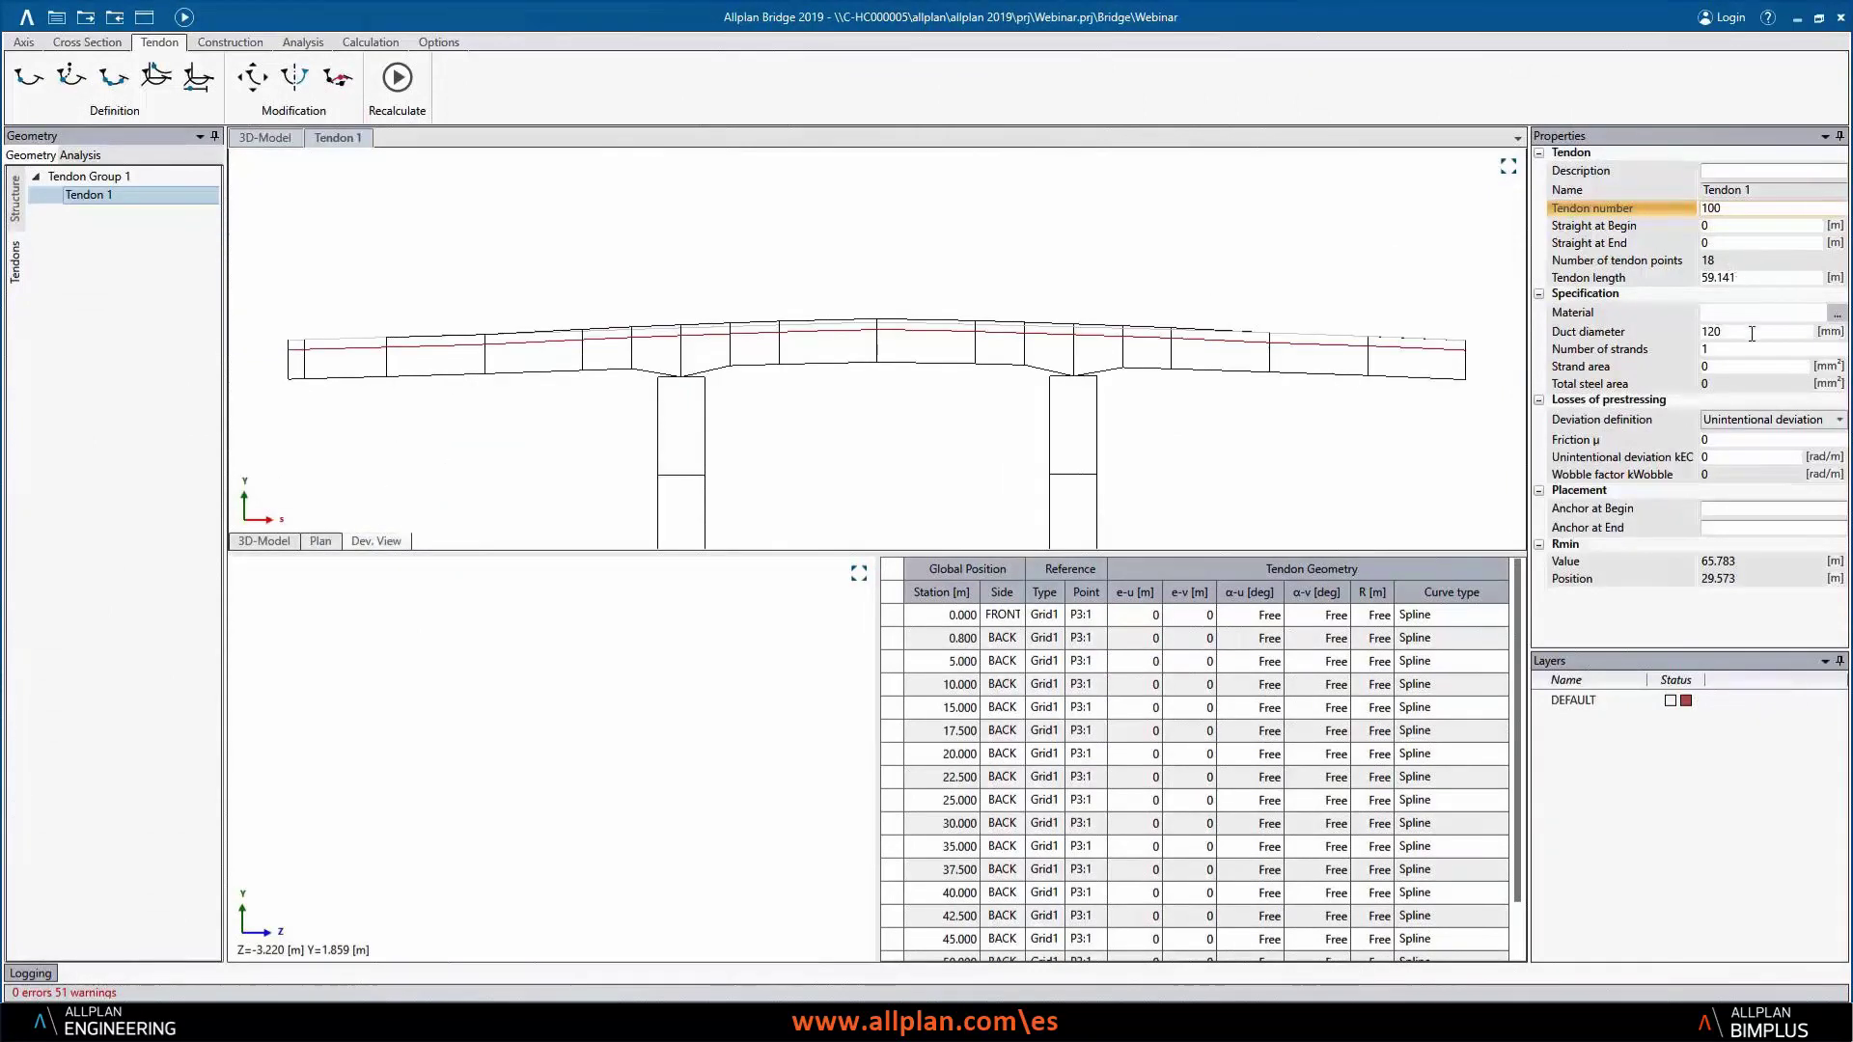
- Specify the tendon with material EN:Material 1, 15 strands and a strand area of 150 mm²
left_click(1836, 314)
mouse_move(1833, 344)
left_click(1741, 340)
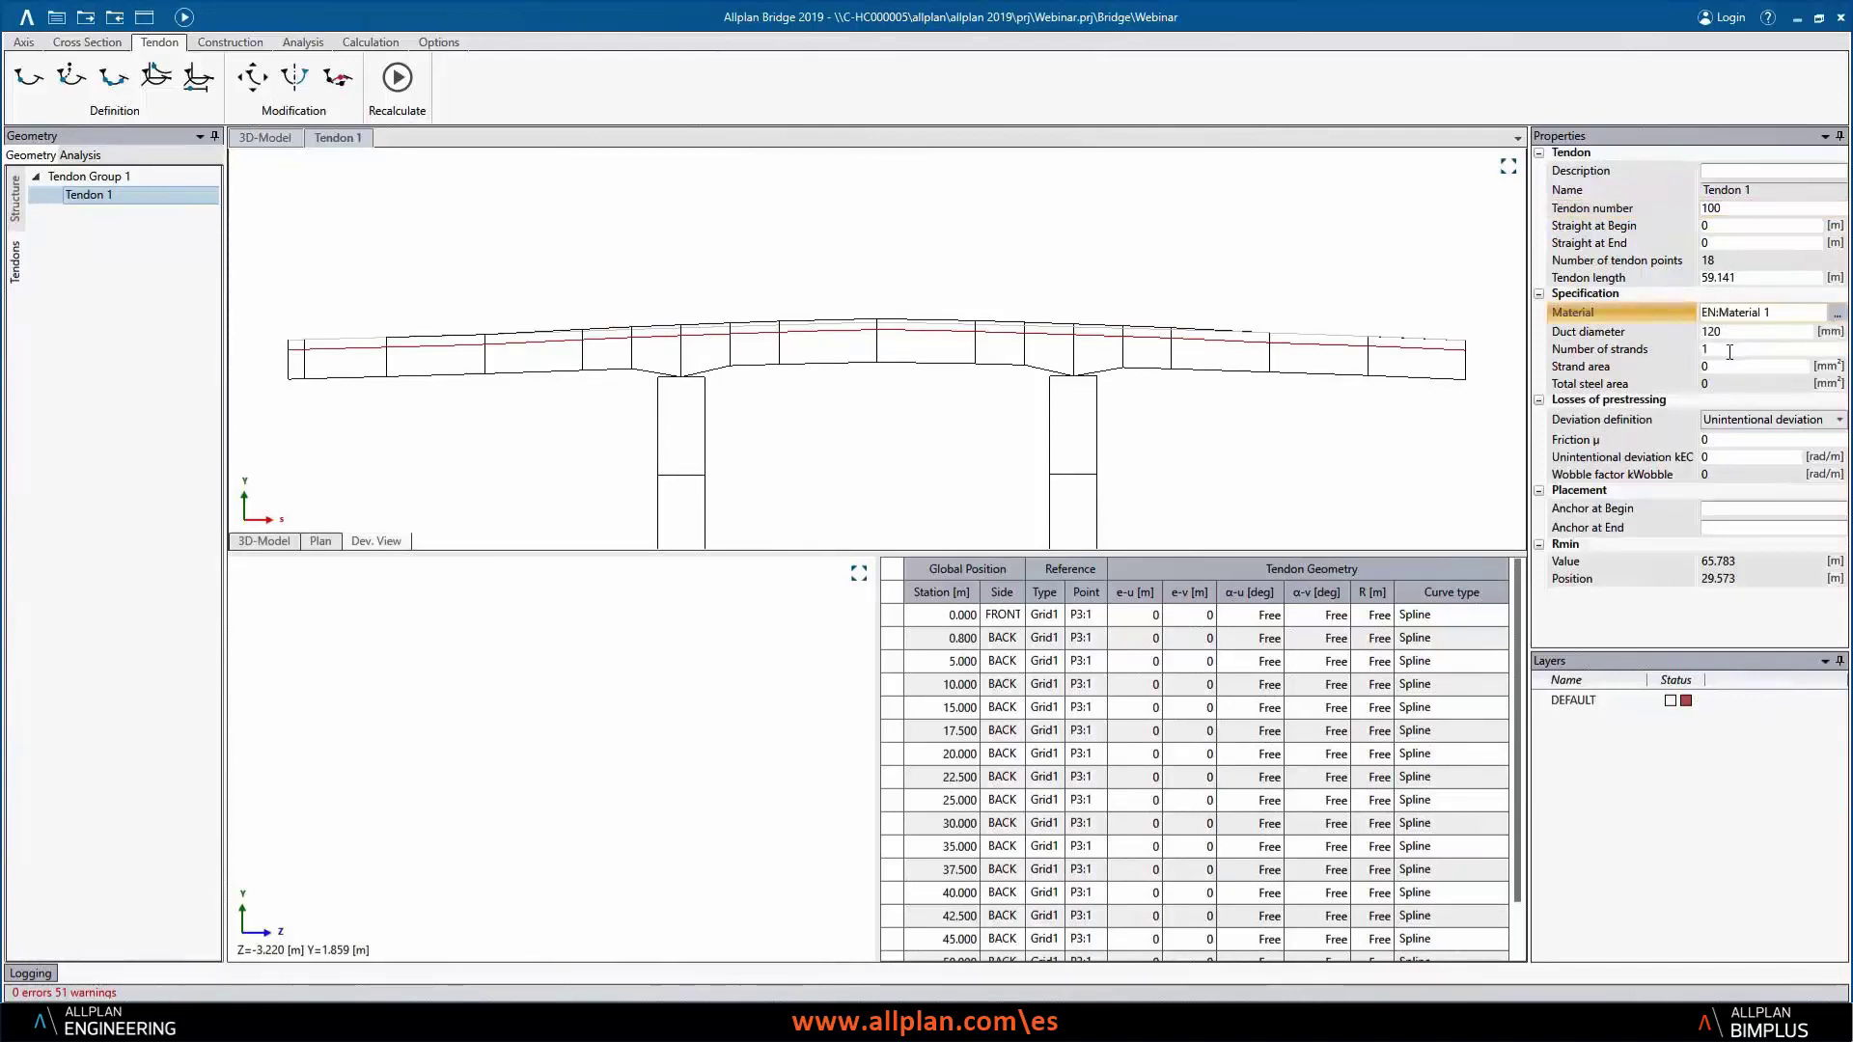
left_click(1730, 353)
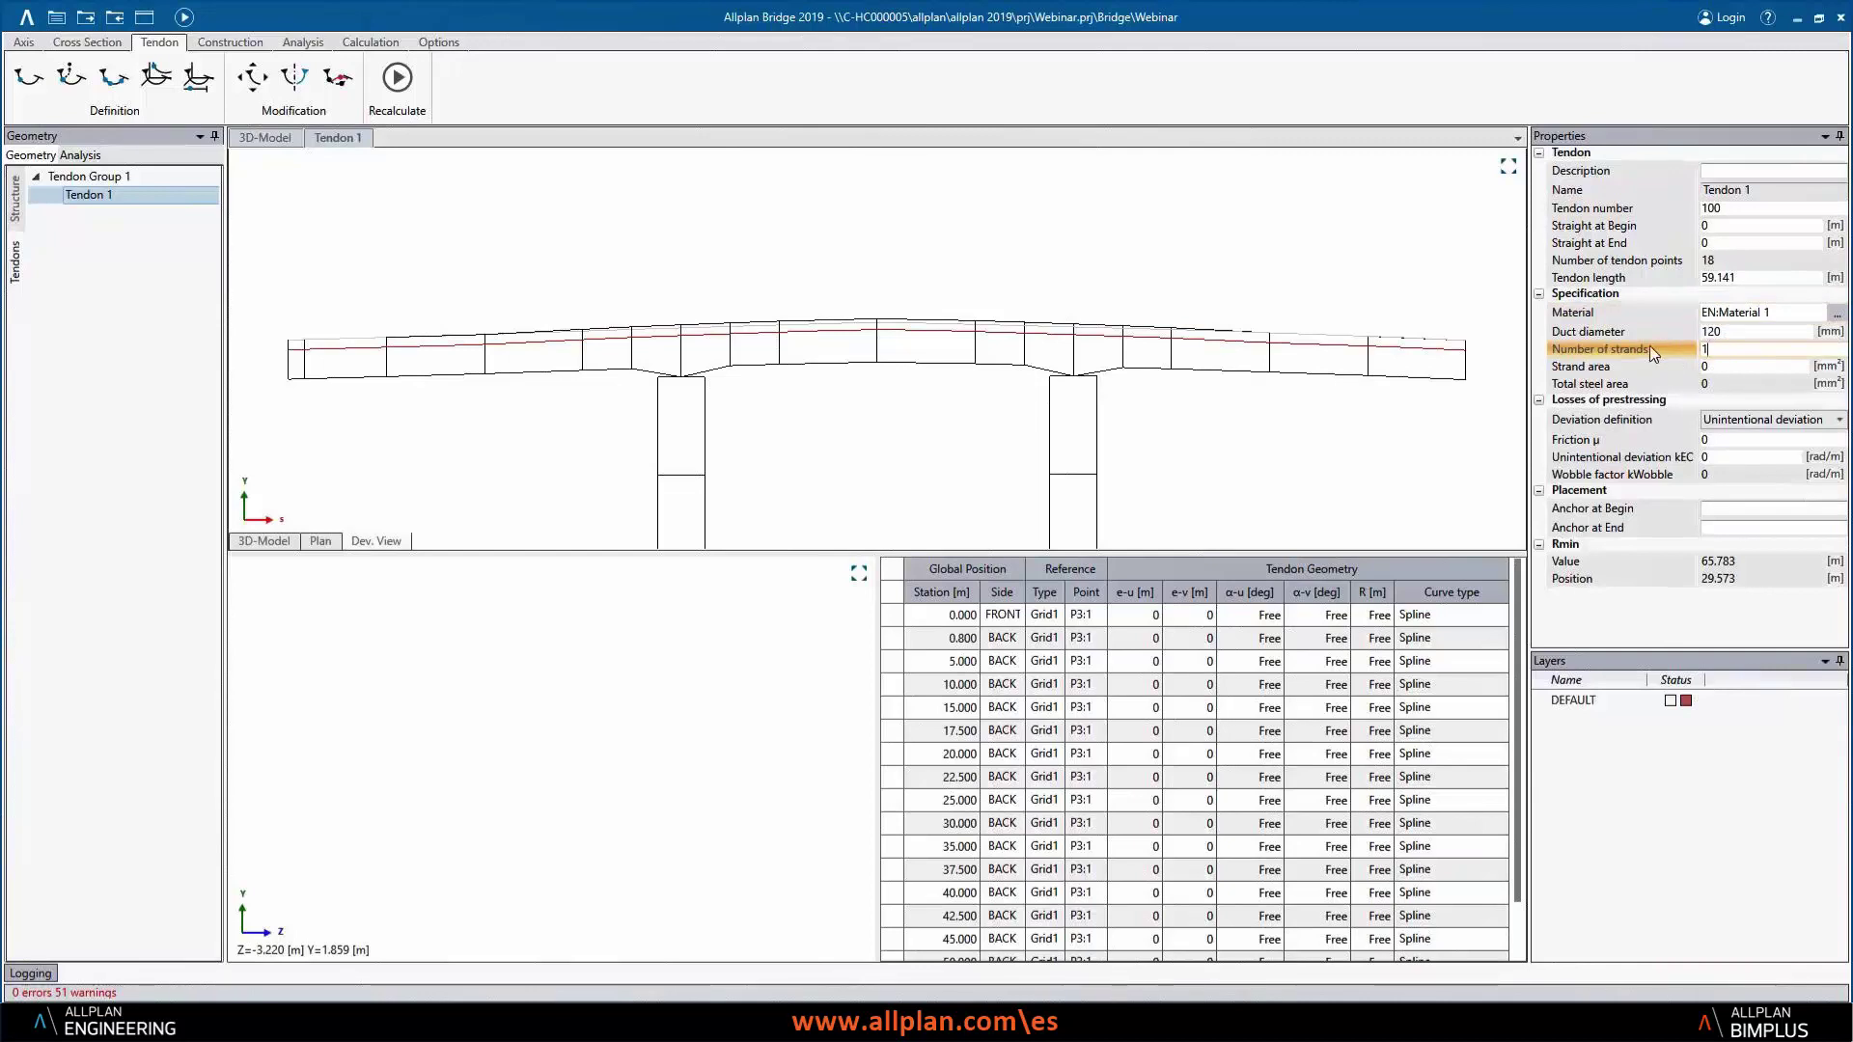
type("5")
left_click(1726, 367)
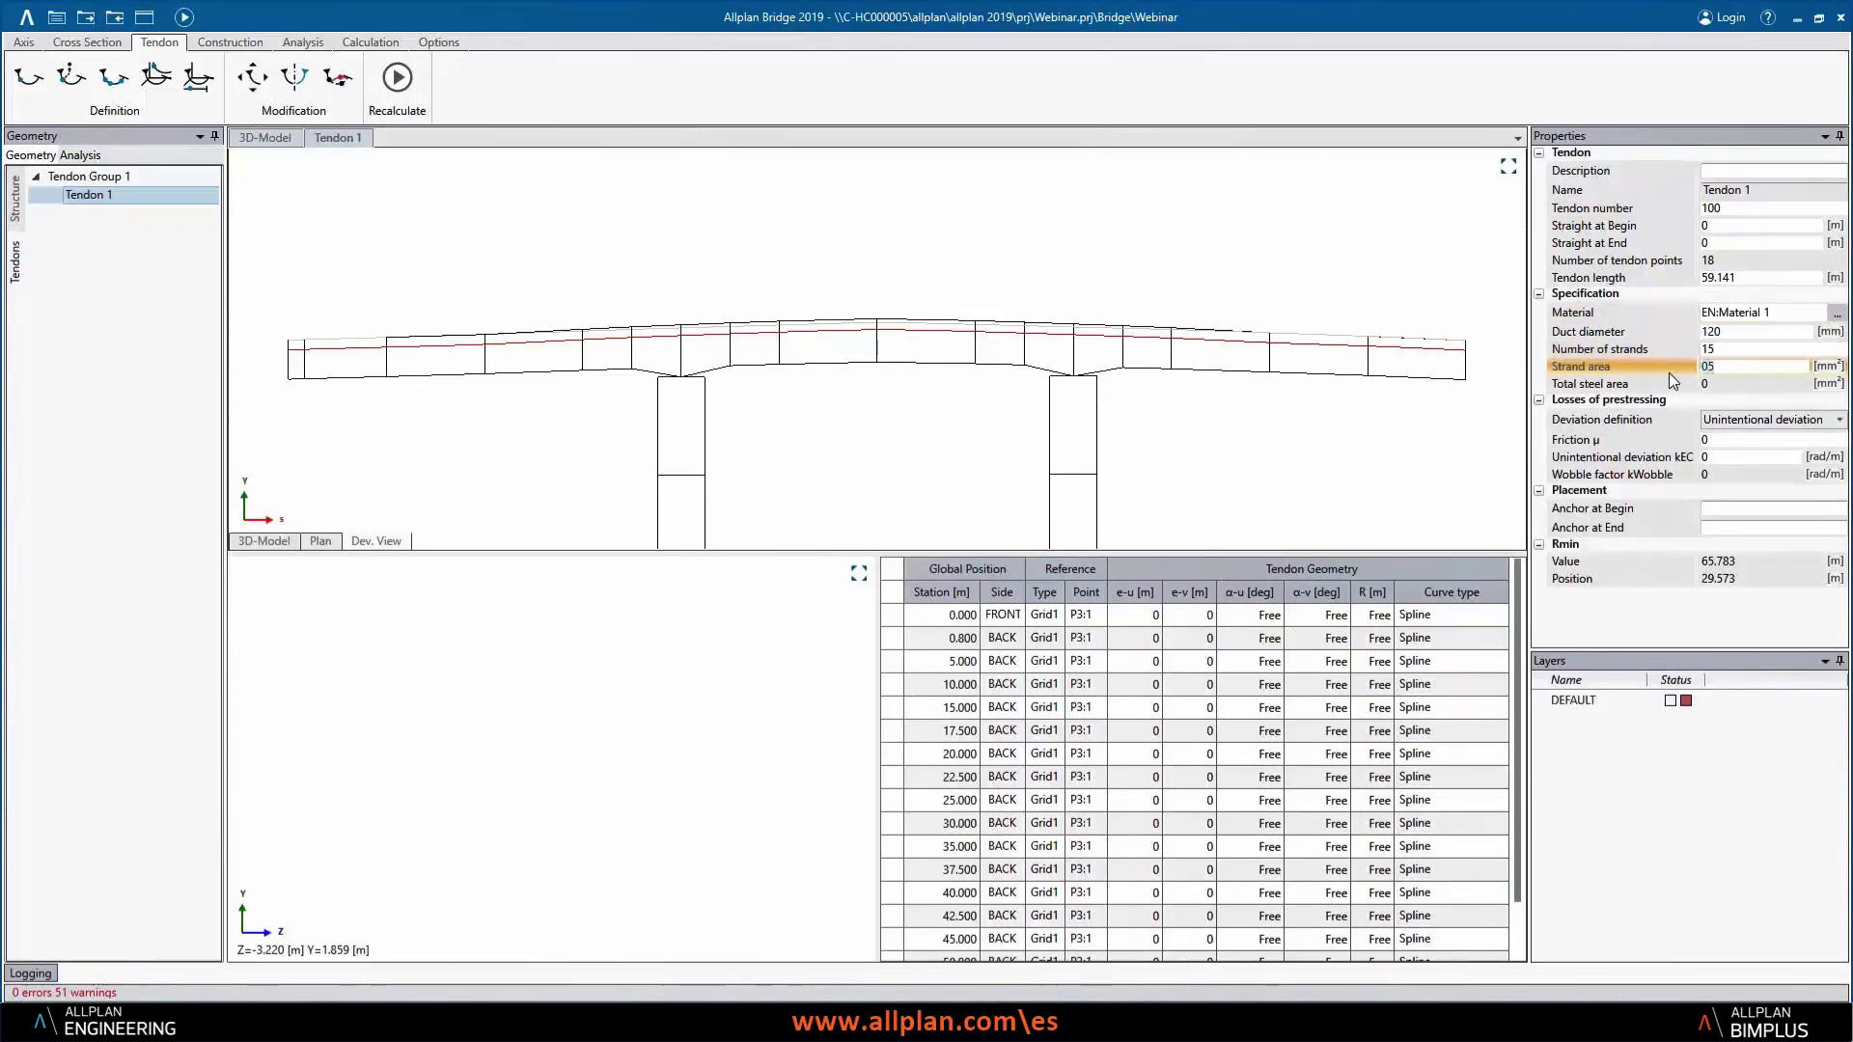
left_click(1745, 350)
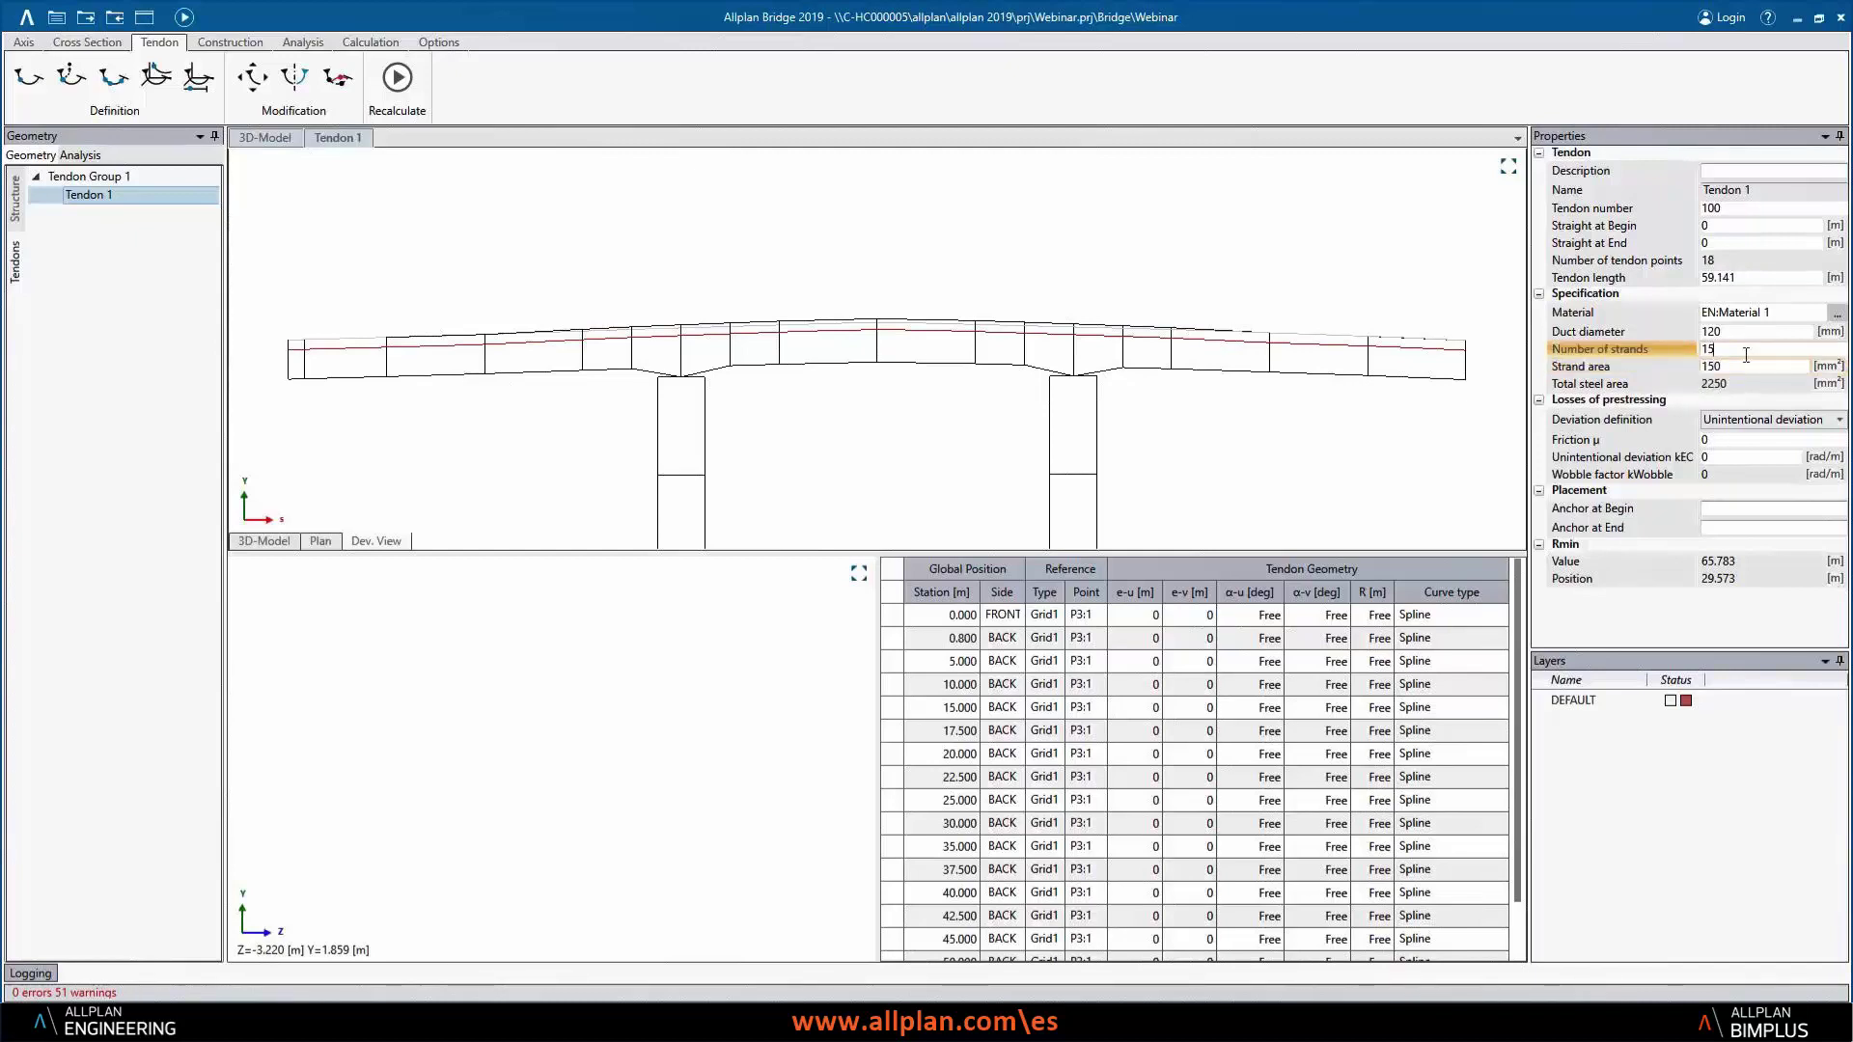
- Set the tendon's prestressing losses to friction 0.2 and unintentional deviation 0.007 rad/m
left_click(1724, 440)
type(".2")
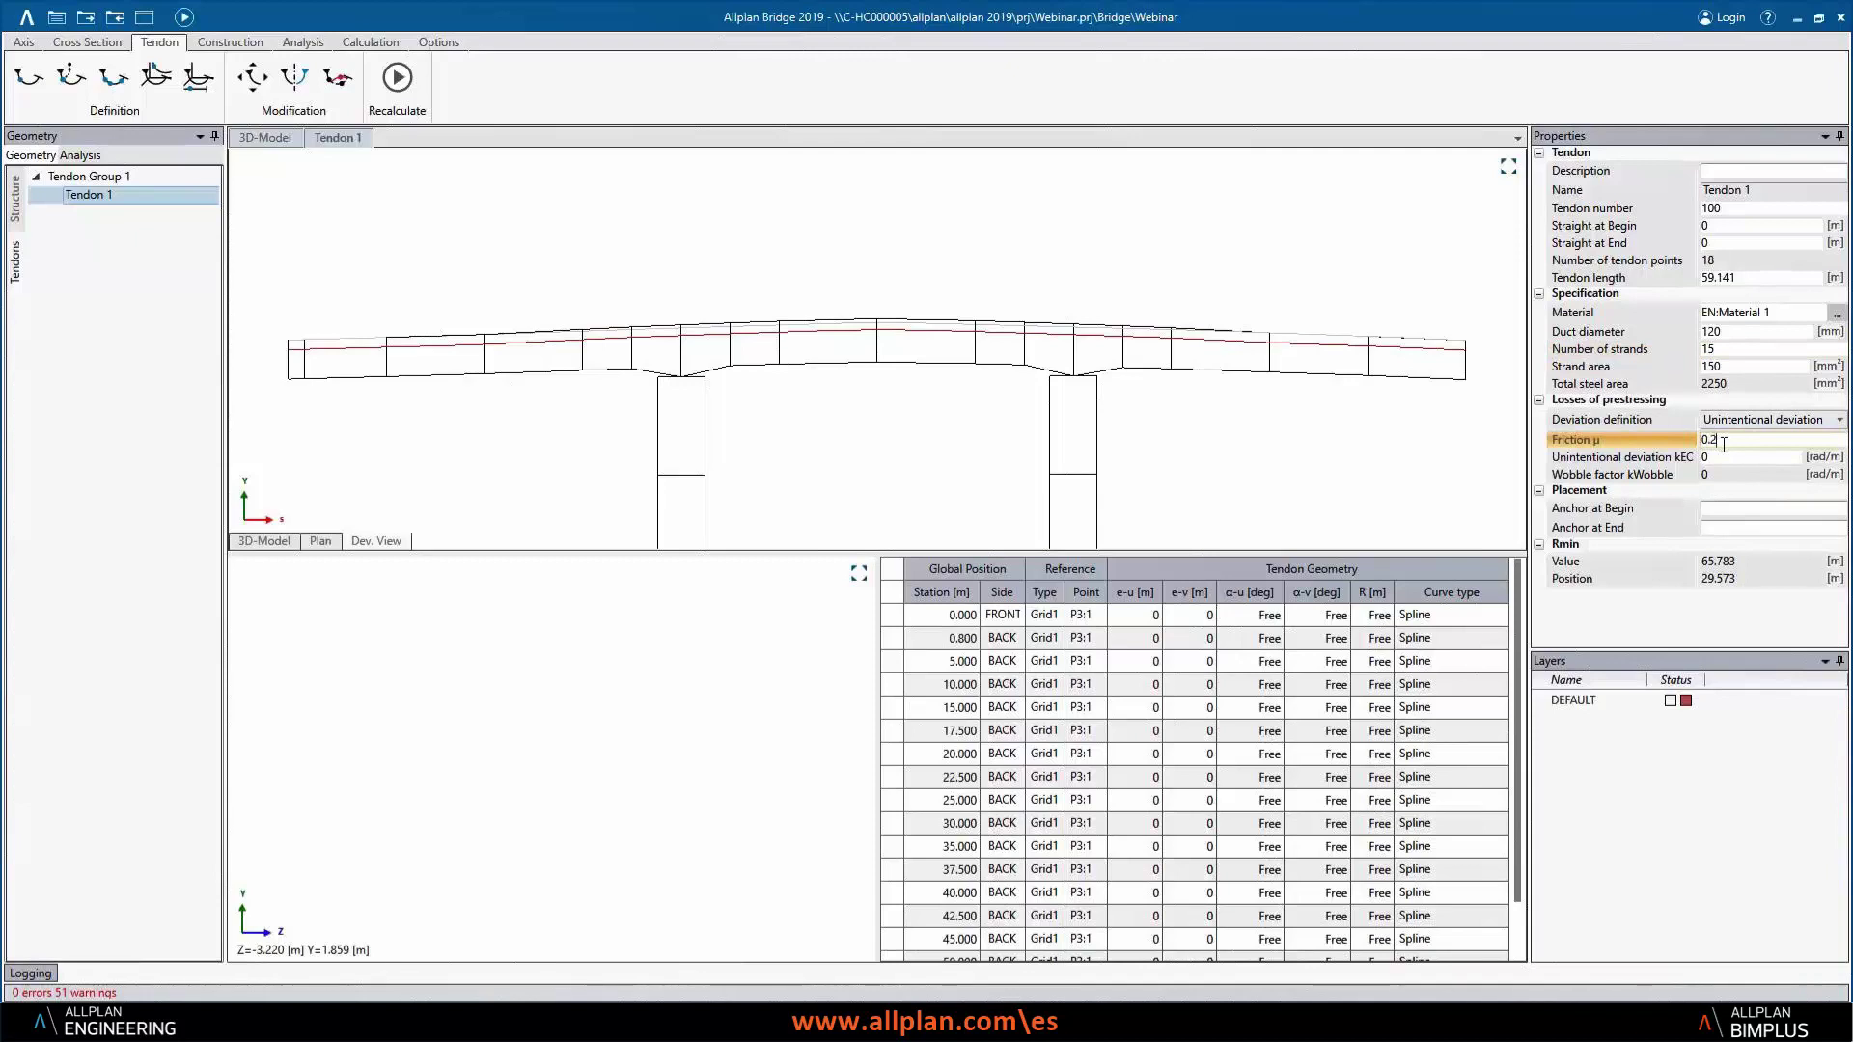
left_click(1740, 458)
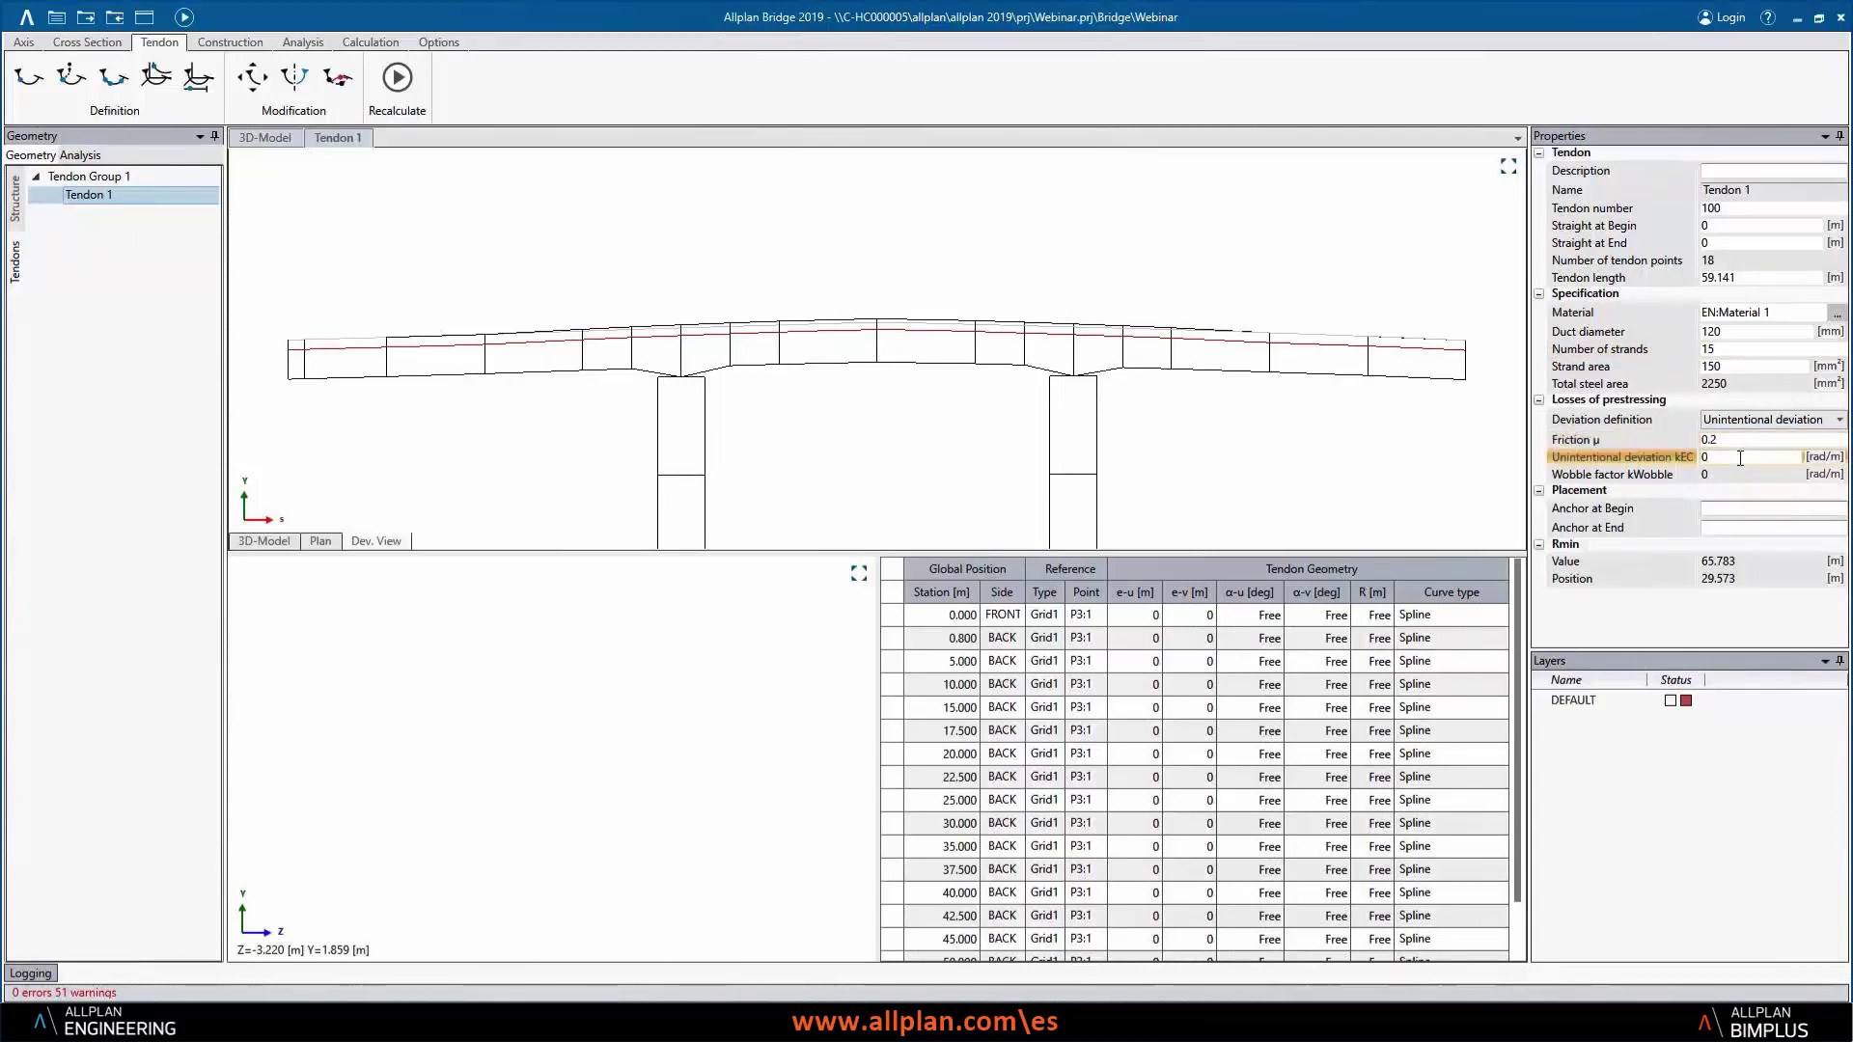
type(".007")
left_click(1740, 510)
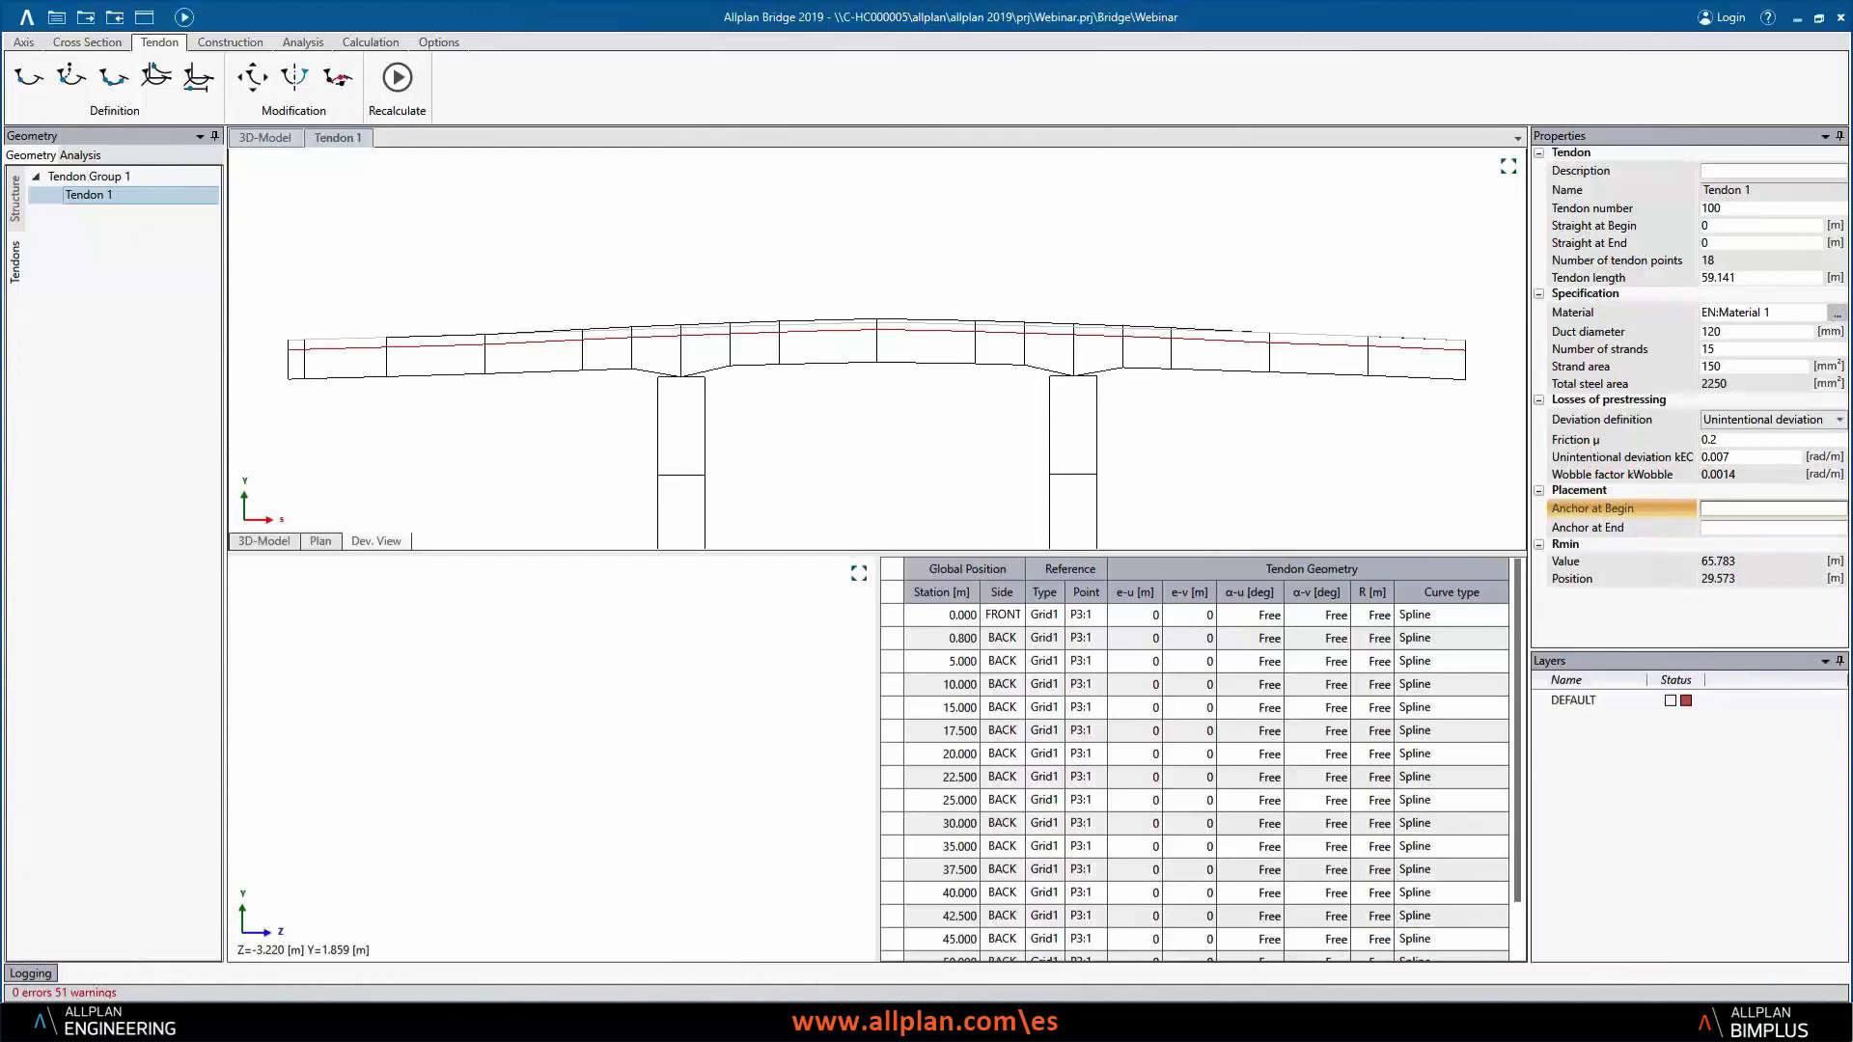
left_click(127, 179)
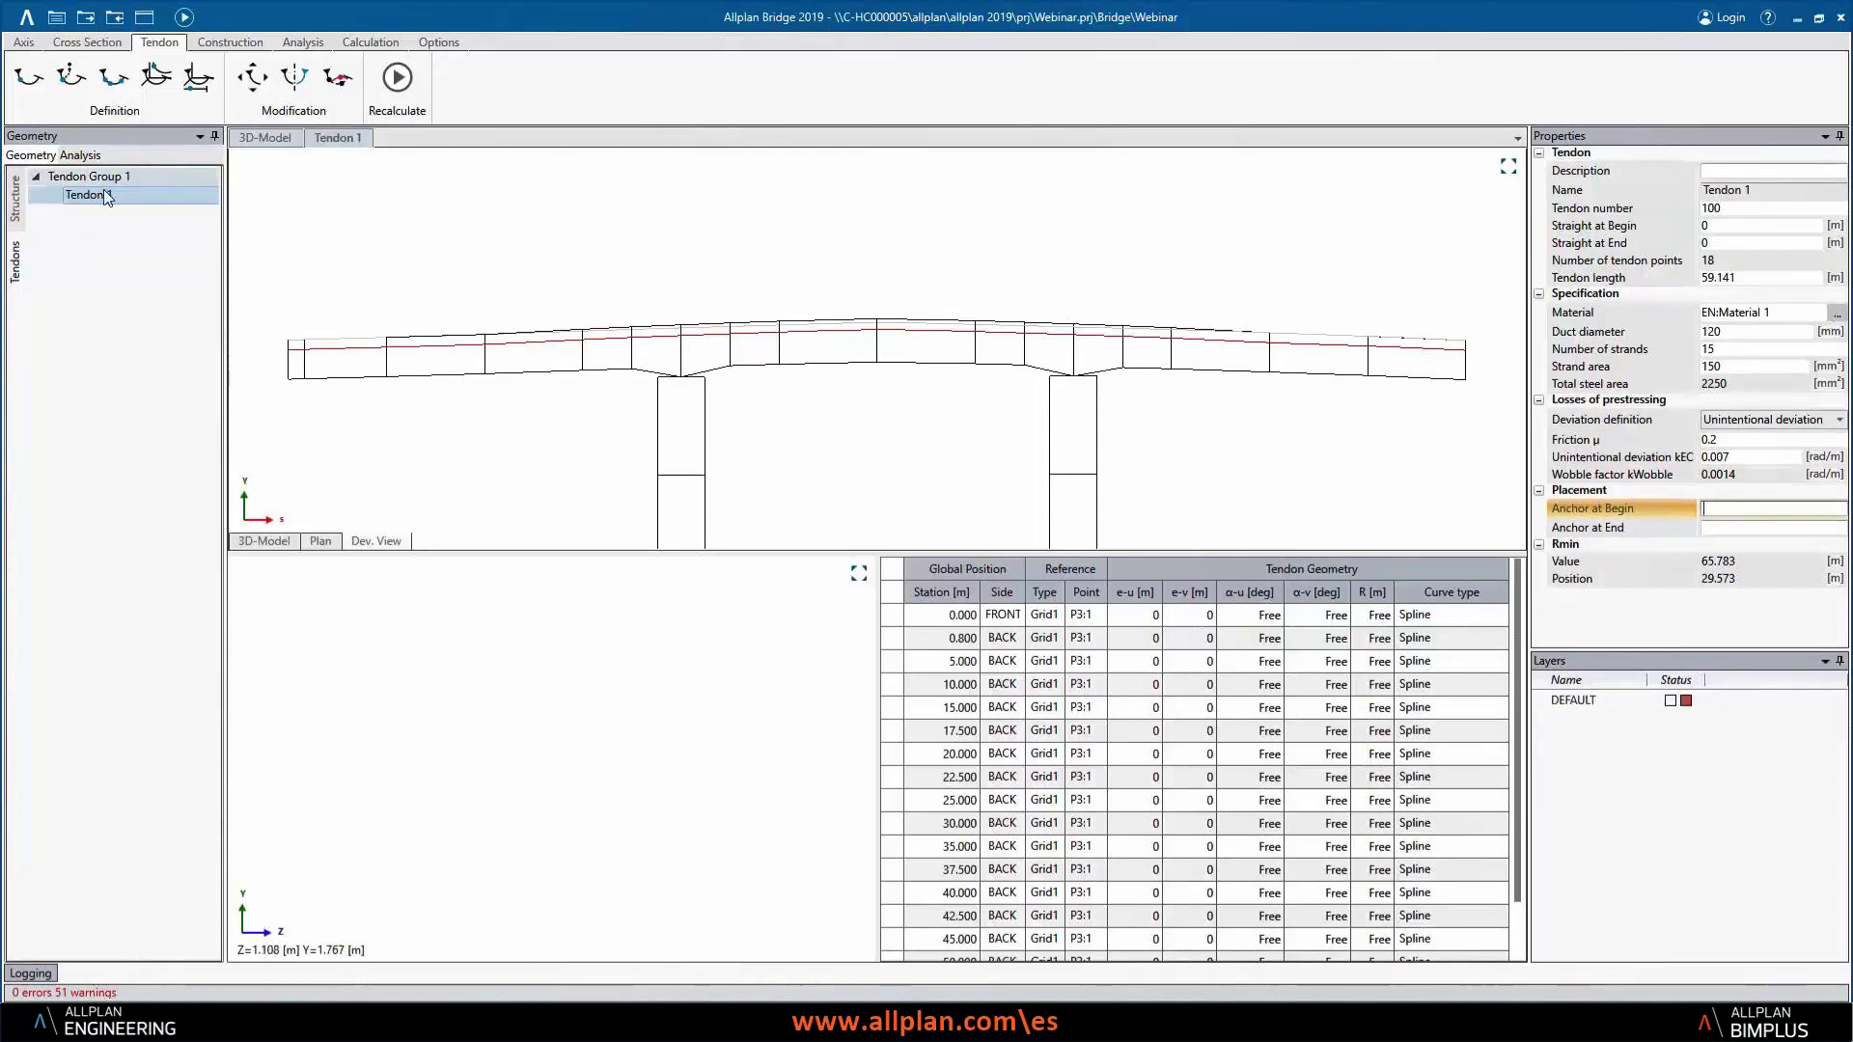
left_click(89, 195)
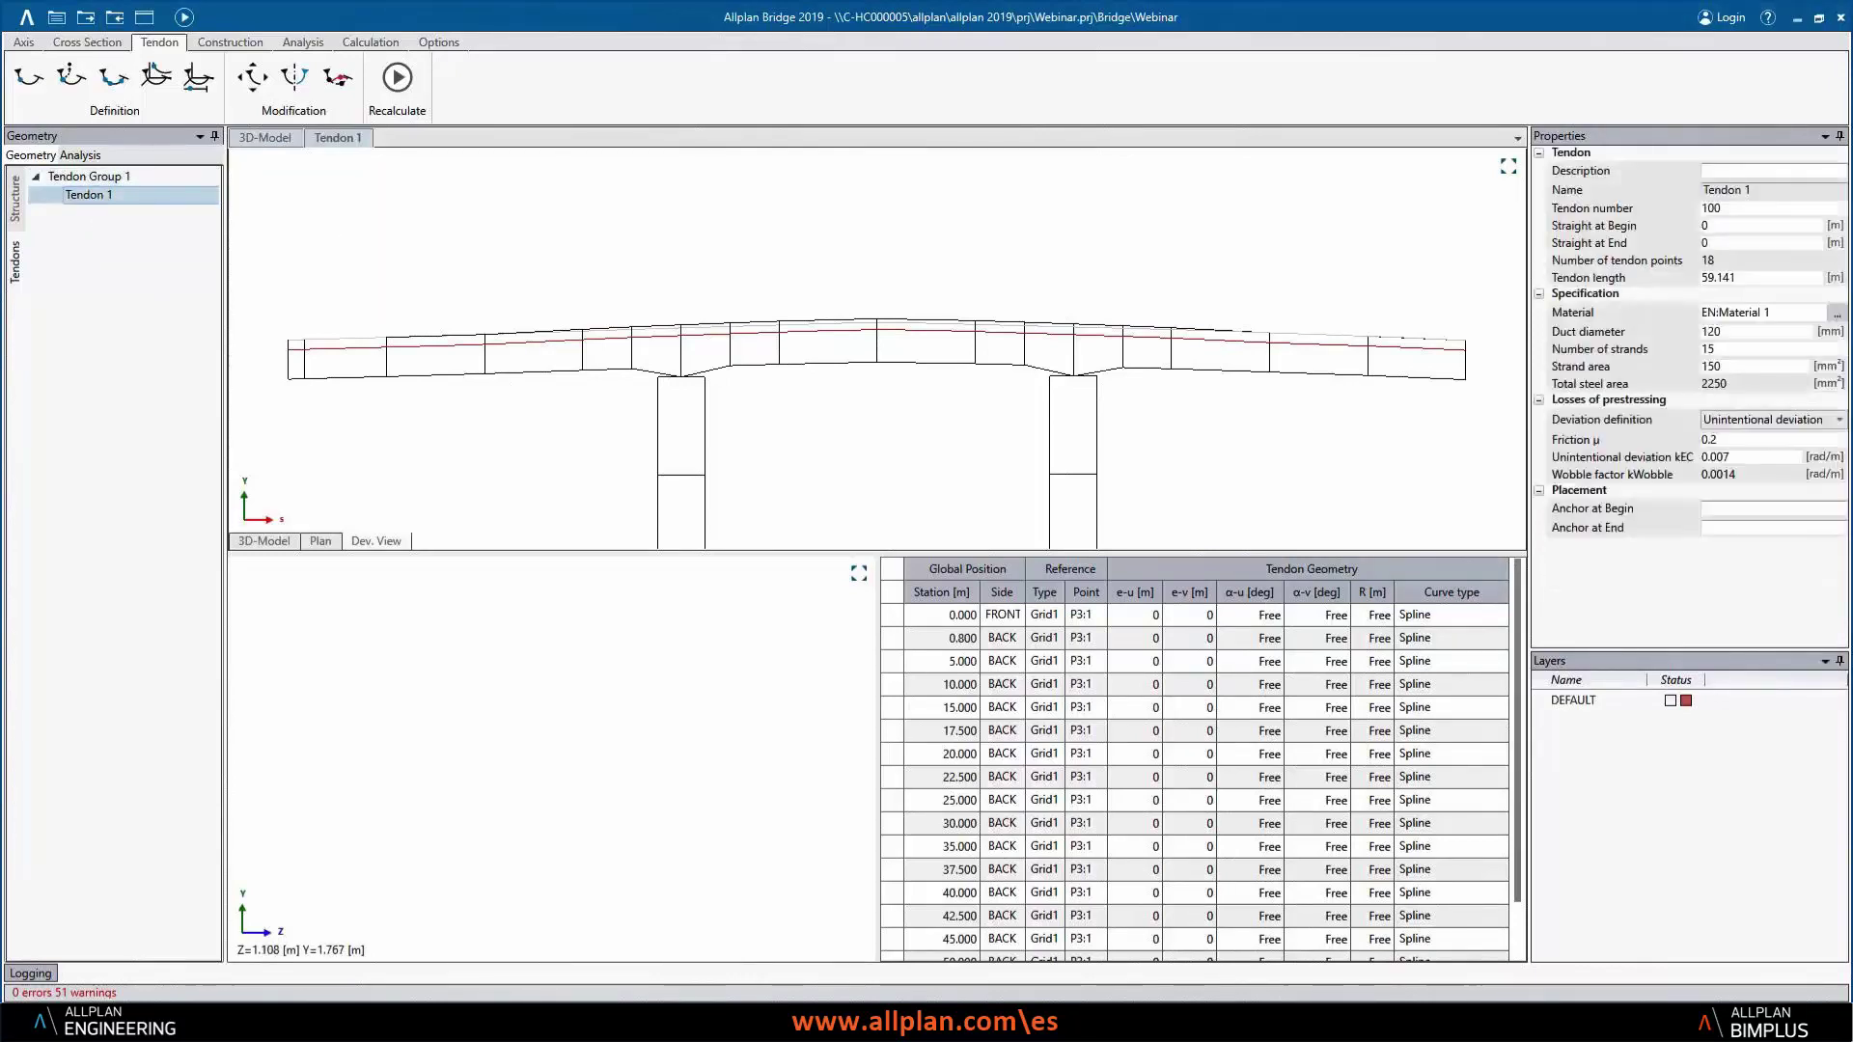
- Start a multiple copy and move of Tendon 1 within Tendon Group 1, placing copies at grid points P3:3 and P3:5
left_click(259, 542)
mouse_move(662, 446)
middle_mouse_down()
mouse_move(675, 463)
mouse_move(848, 277)
mouse_move(780, 321)
middle_mouse_up()
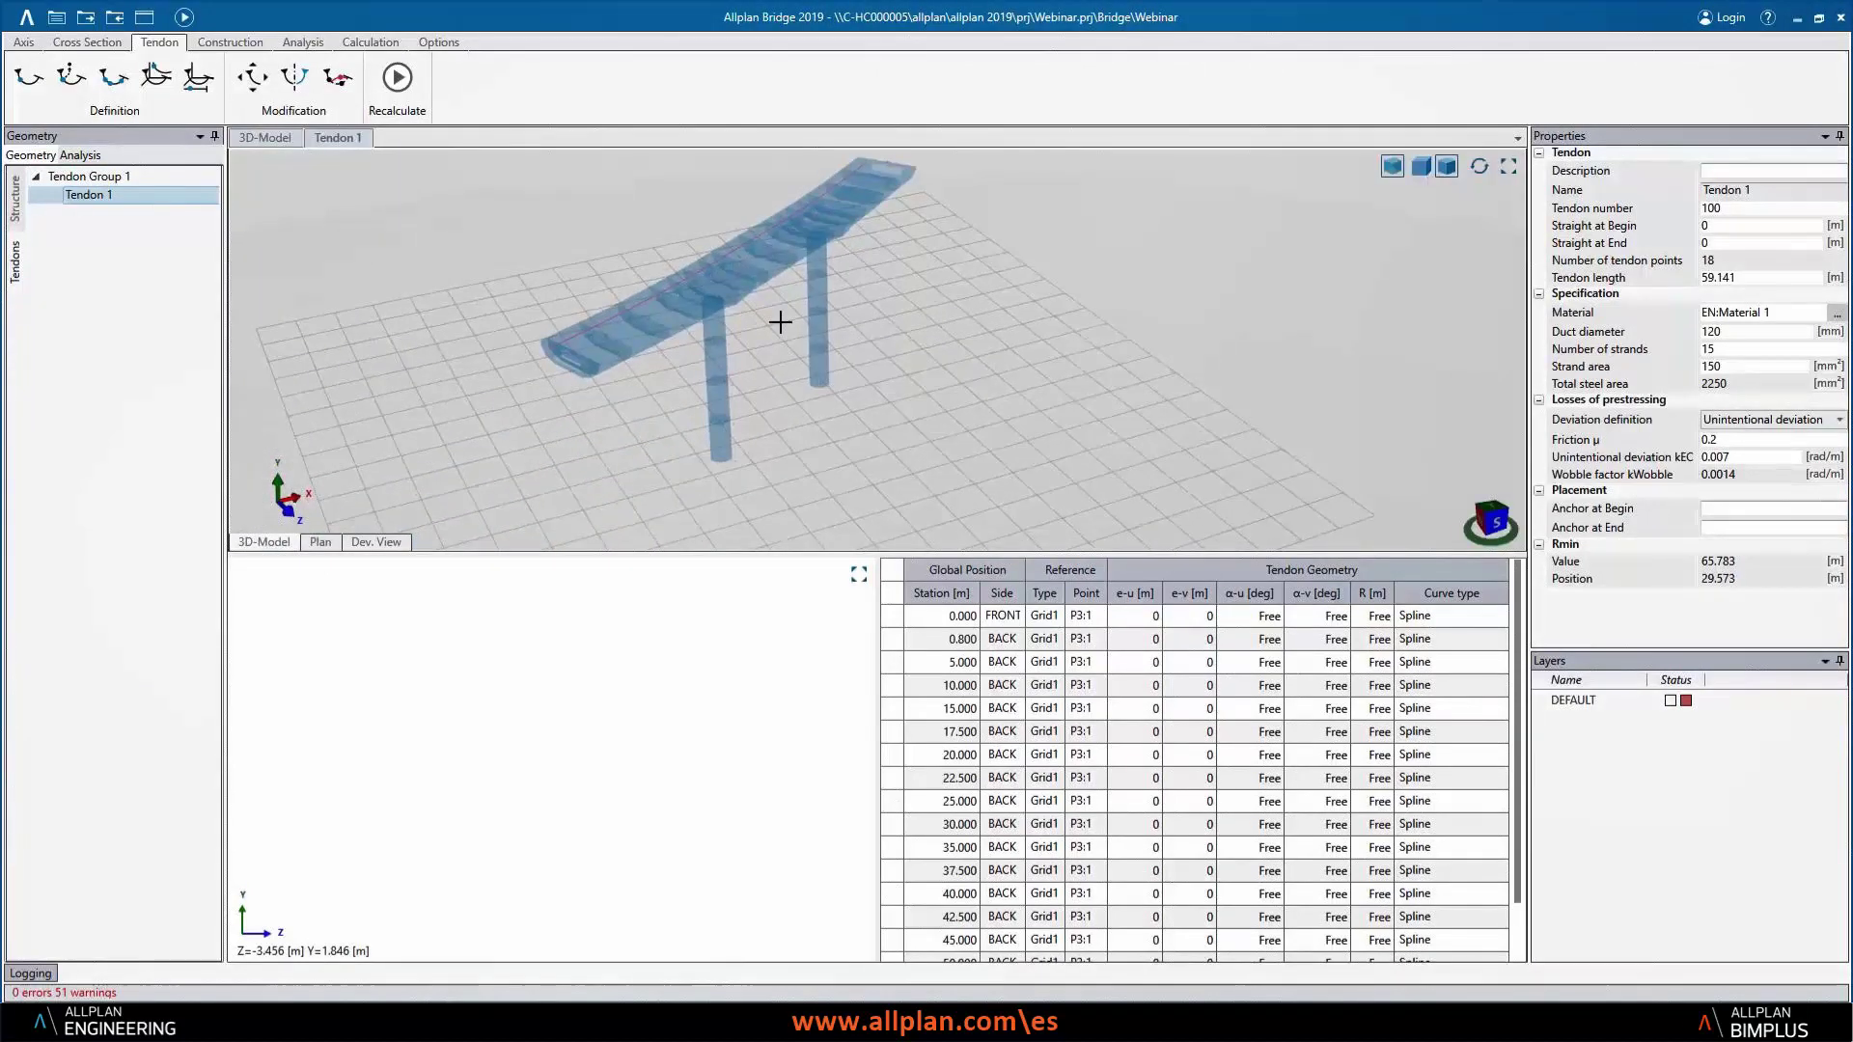
right_click(83, 199)
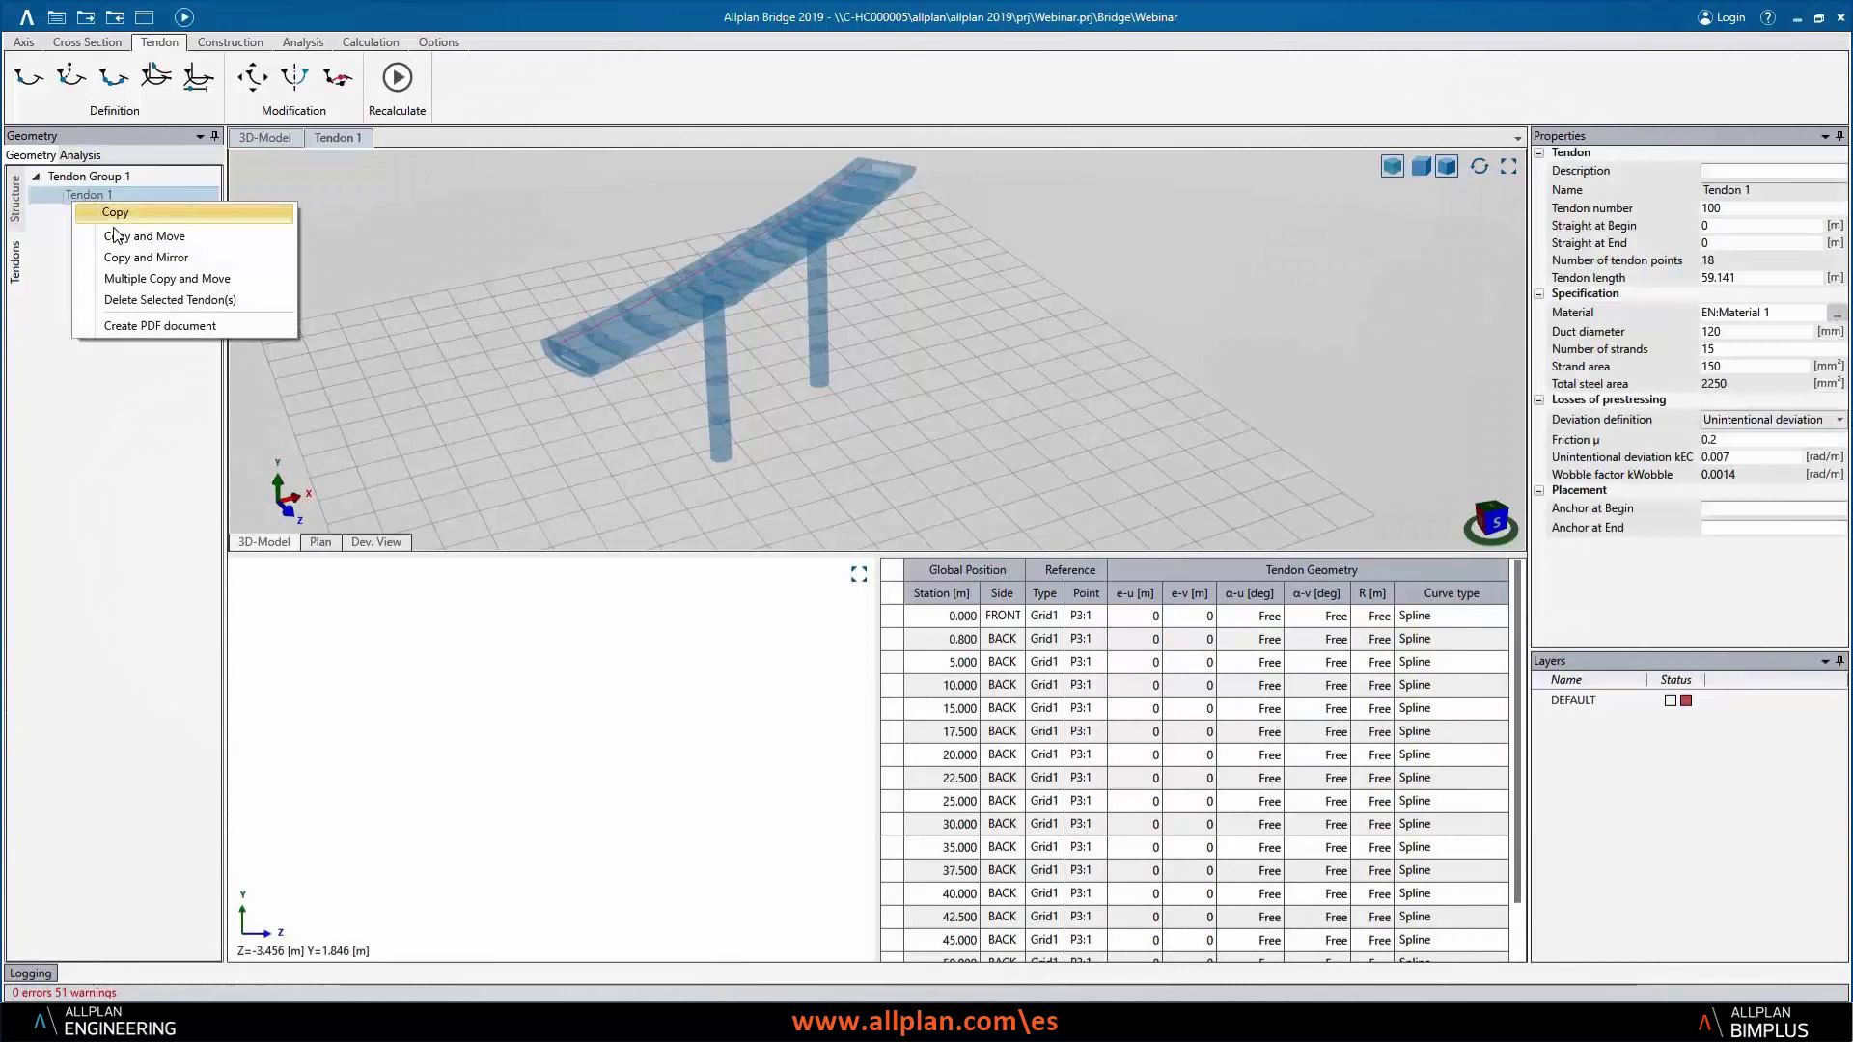
left_click(131, 281)
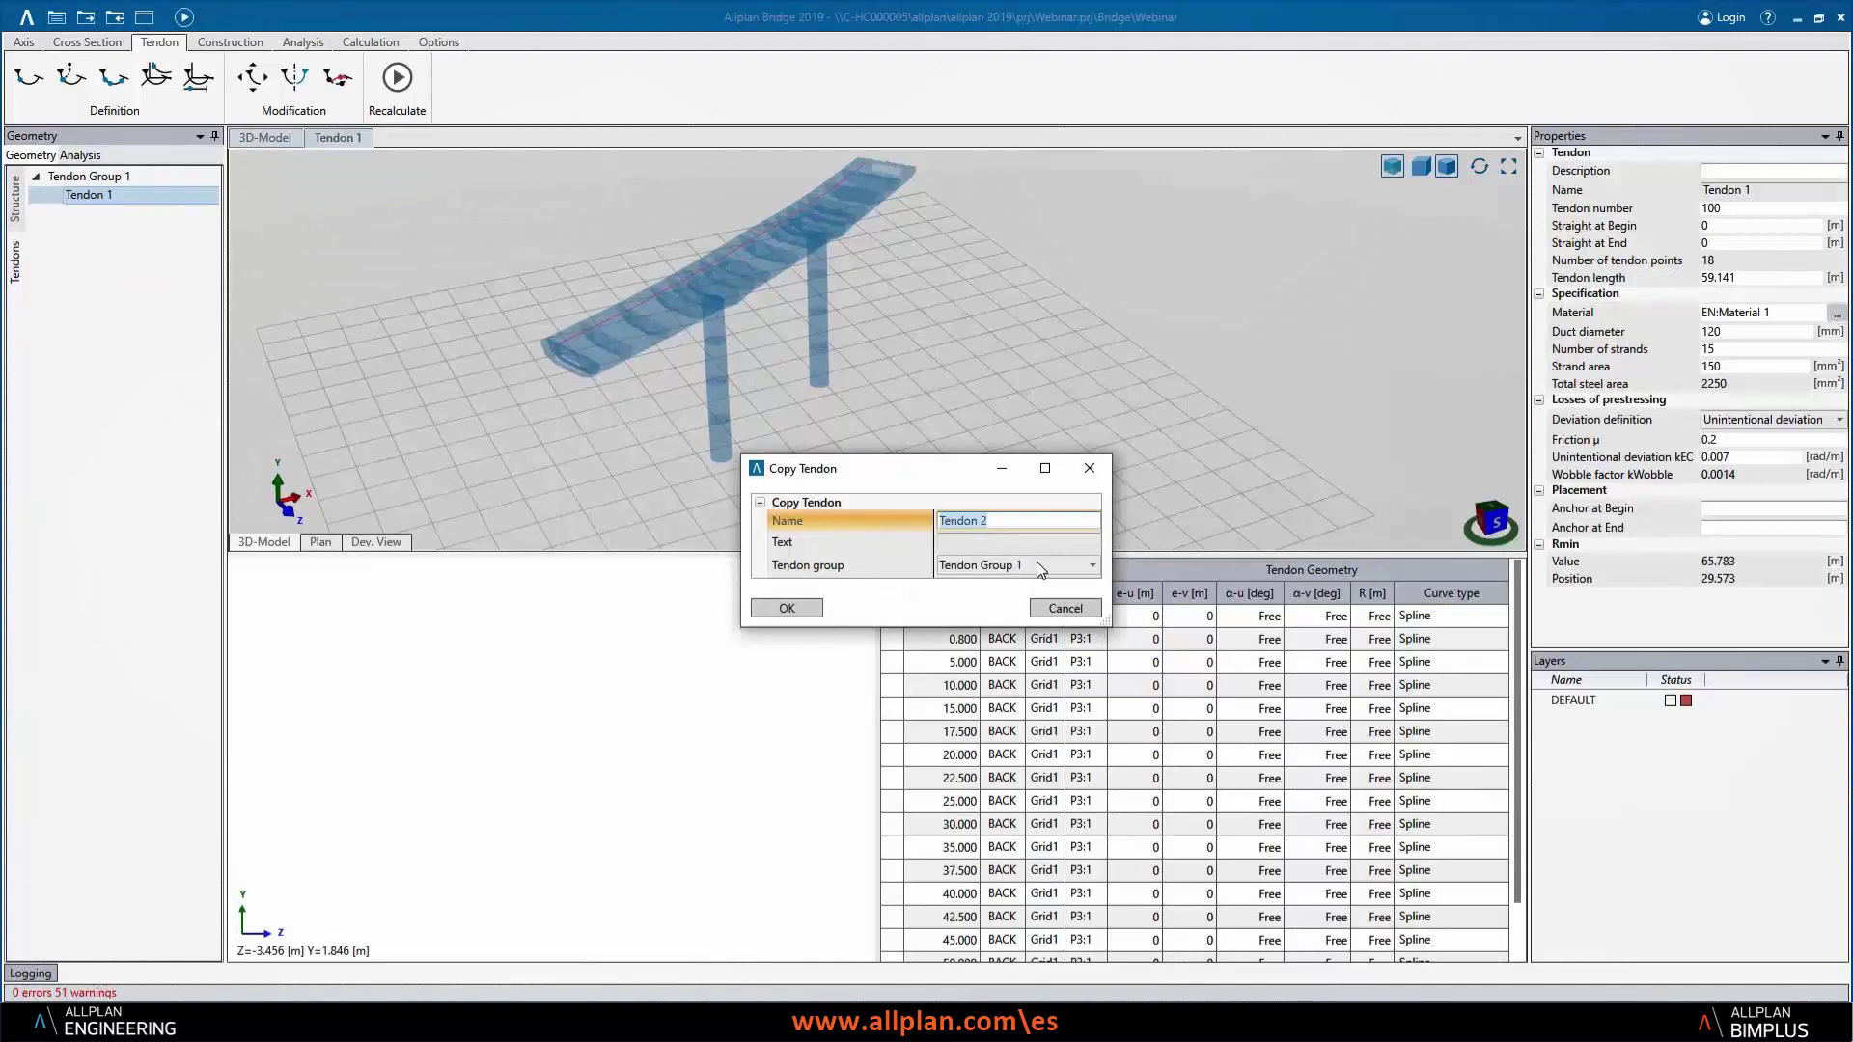
left_click(793, 610)
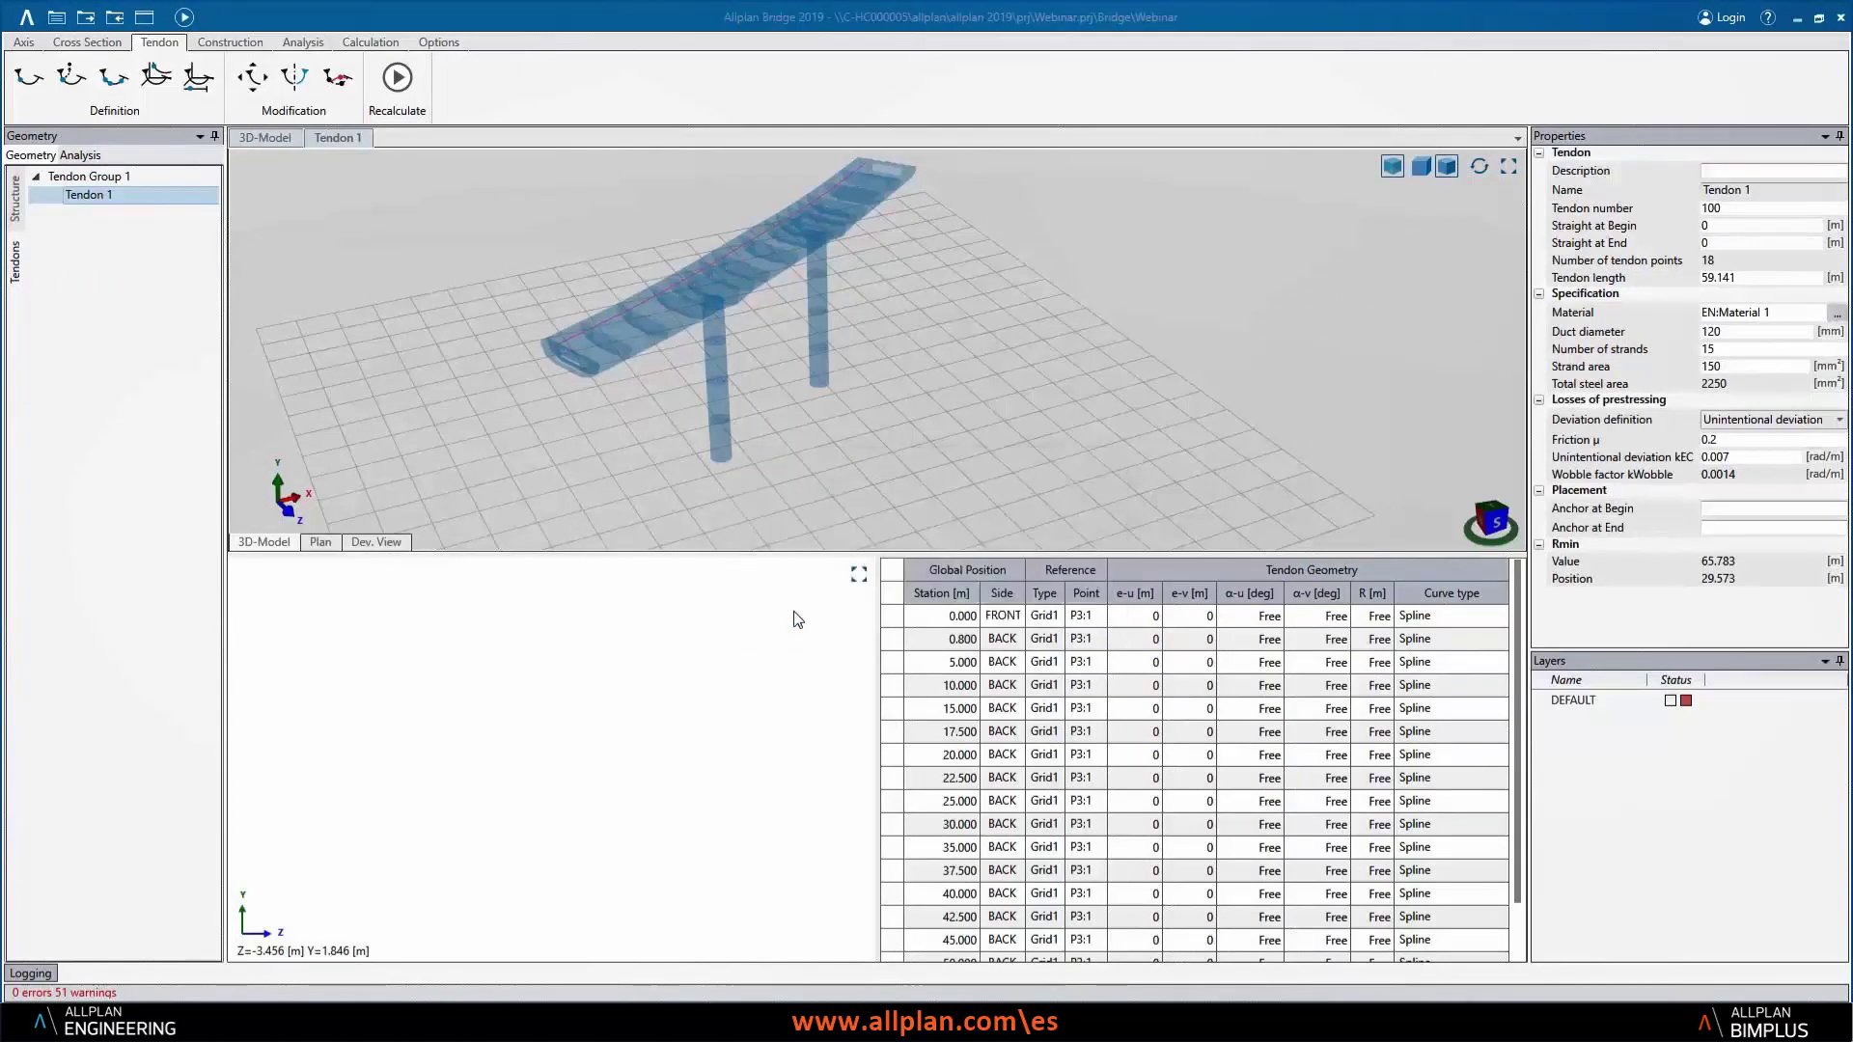
left_click(575, 448)
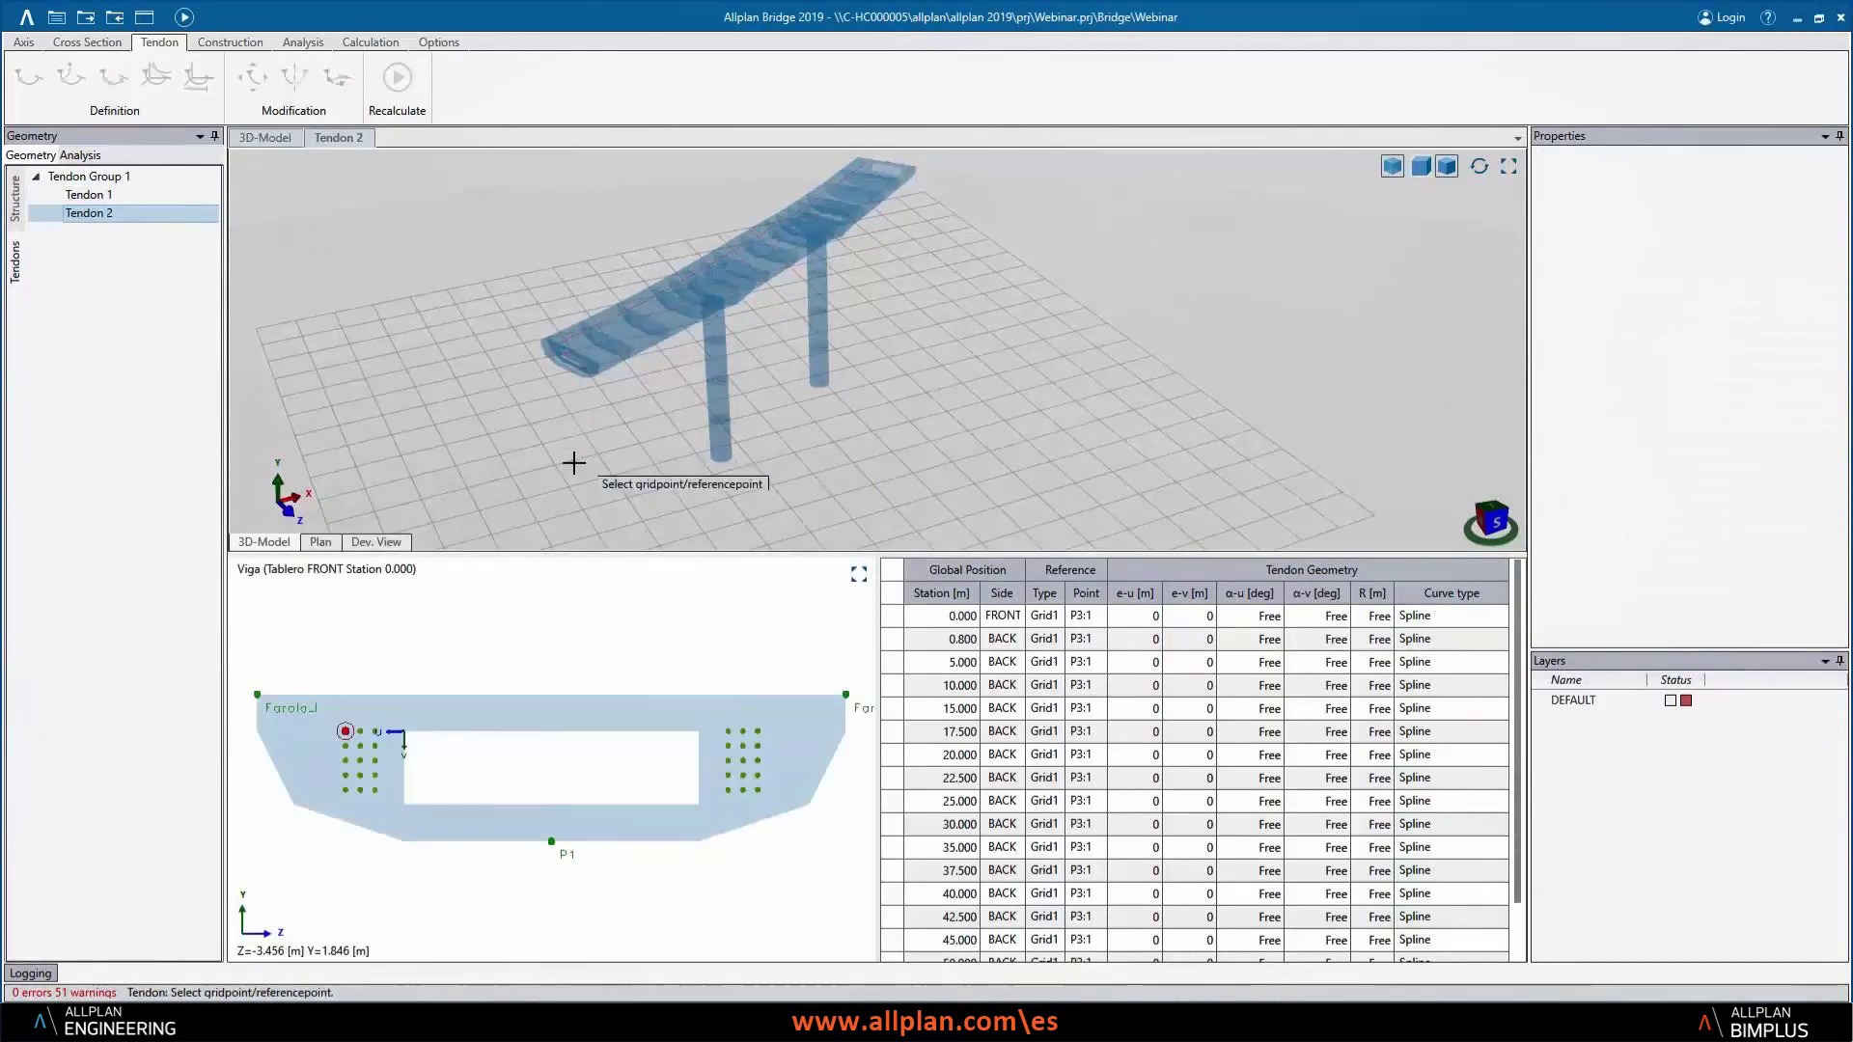
left_click(344, 761)
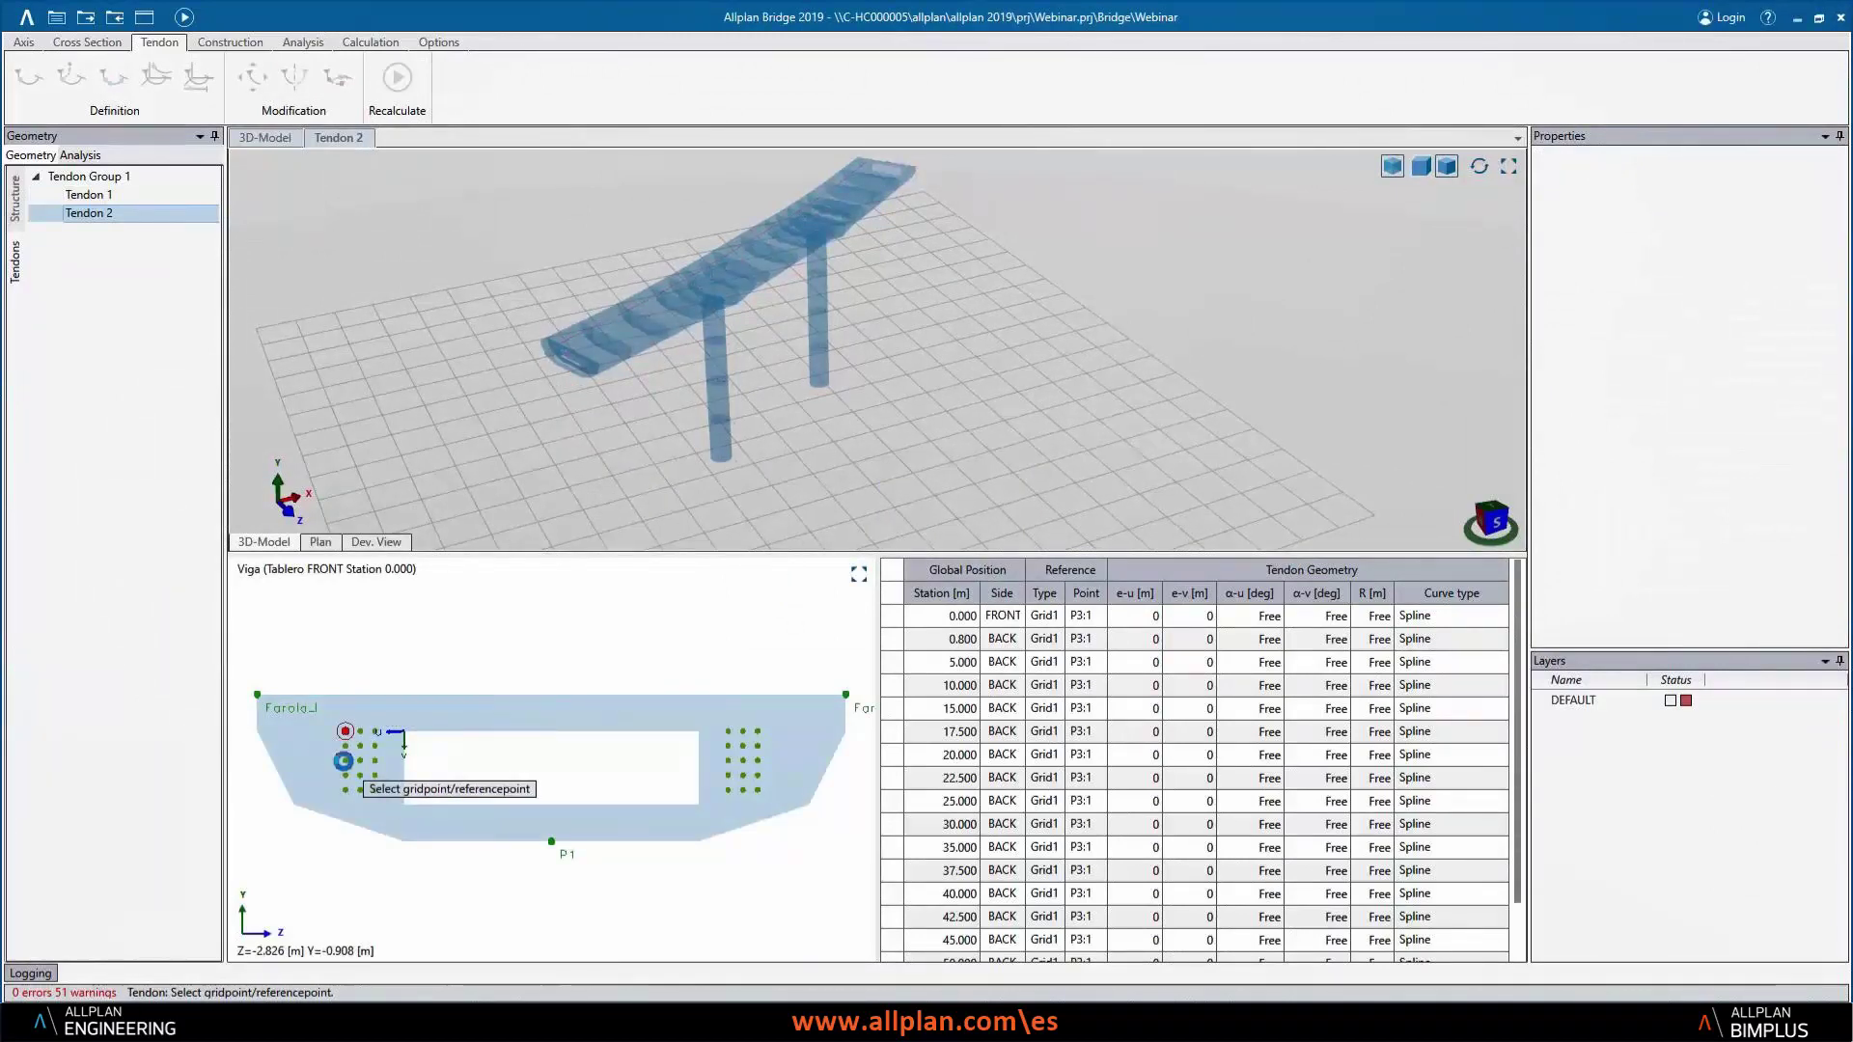
left_click(818, 610)
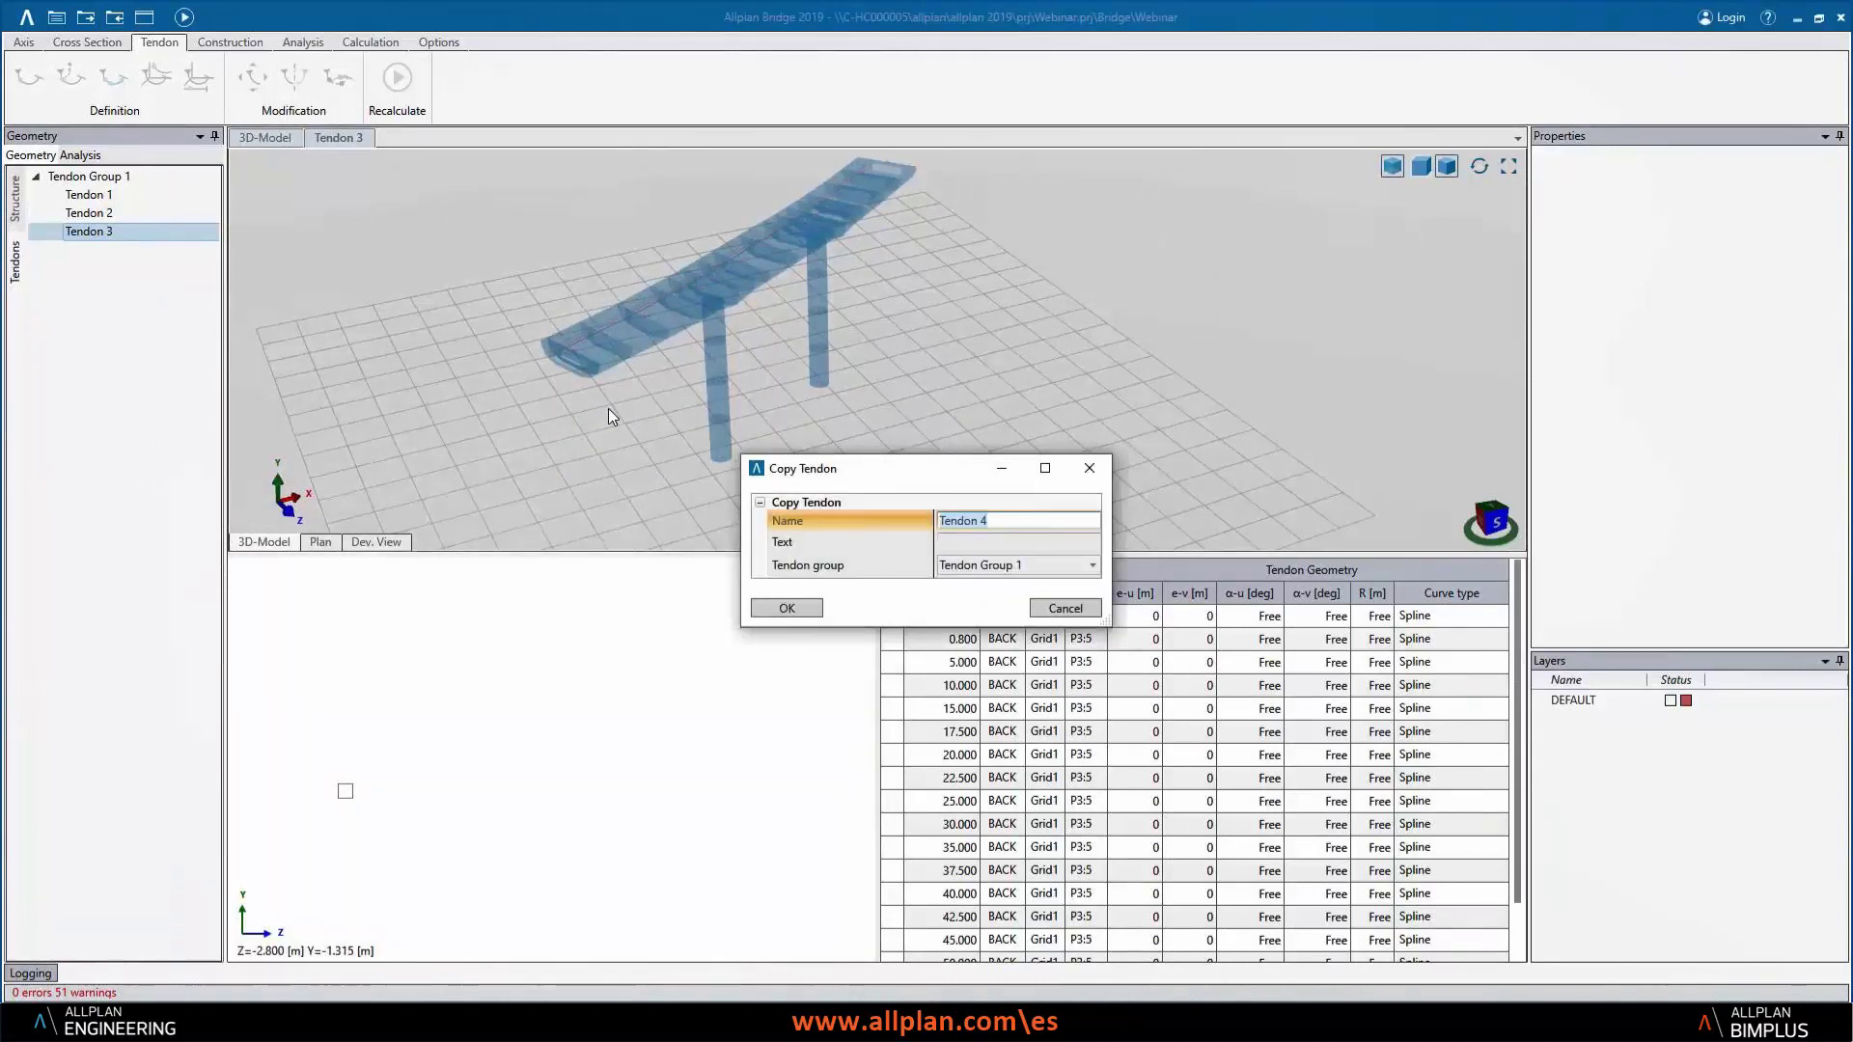
- Add two more tendon copies to Tendon Group 1 at grid points P2:2 and P2:4 of the front deck section
left_click(790, 609)
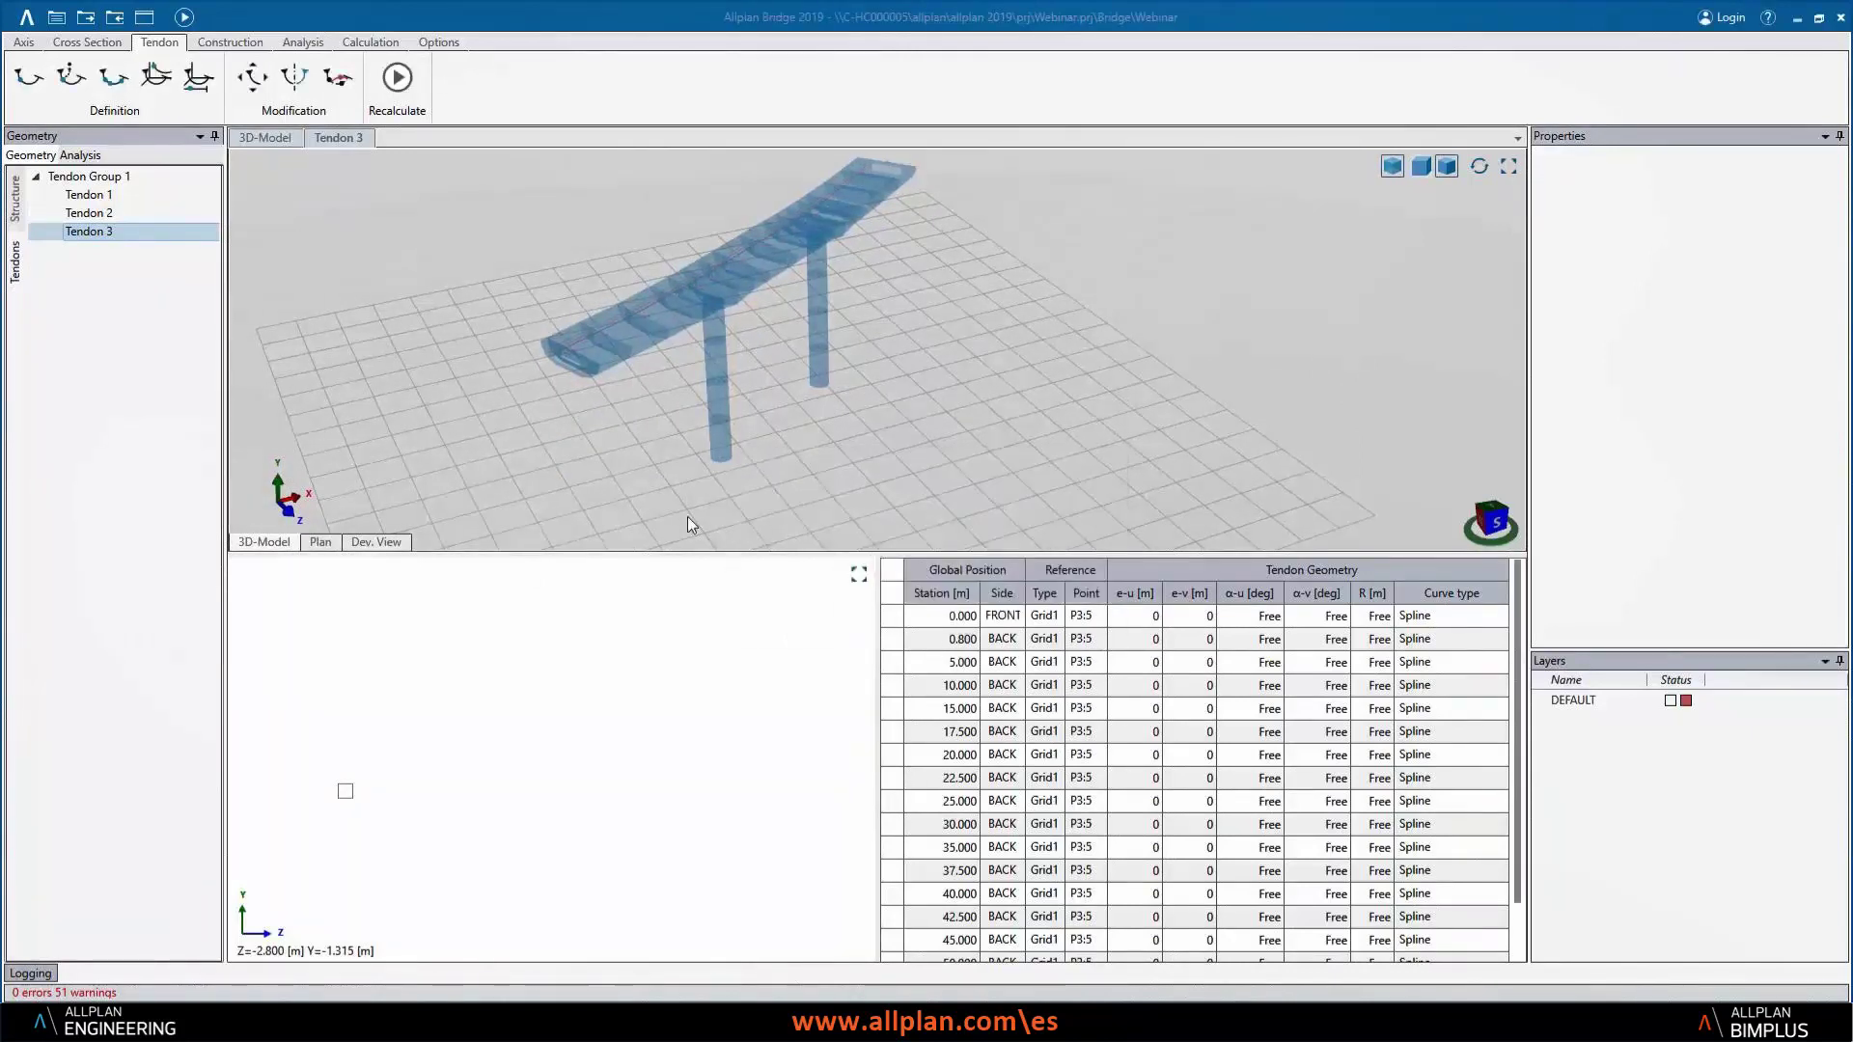
left_click(546, 424)
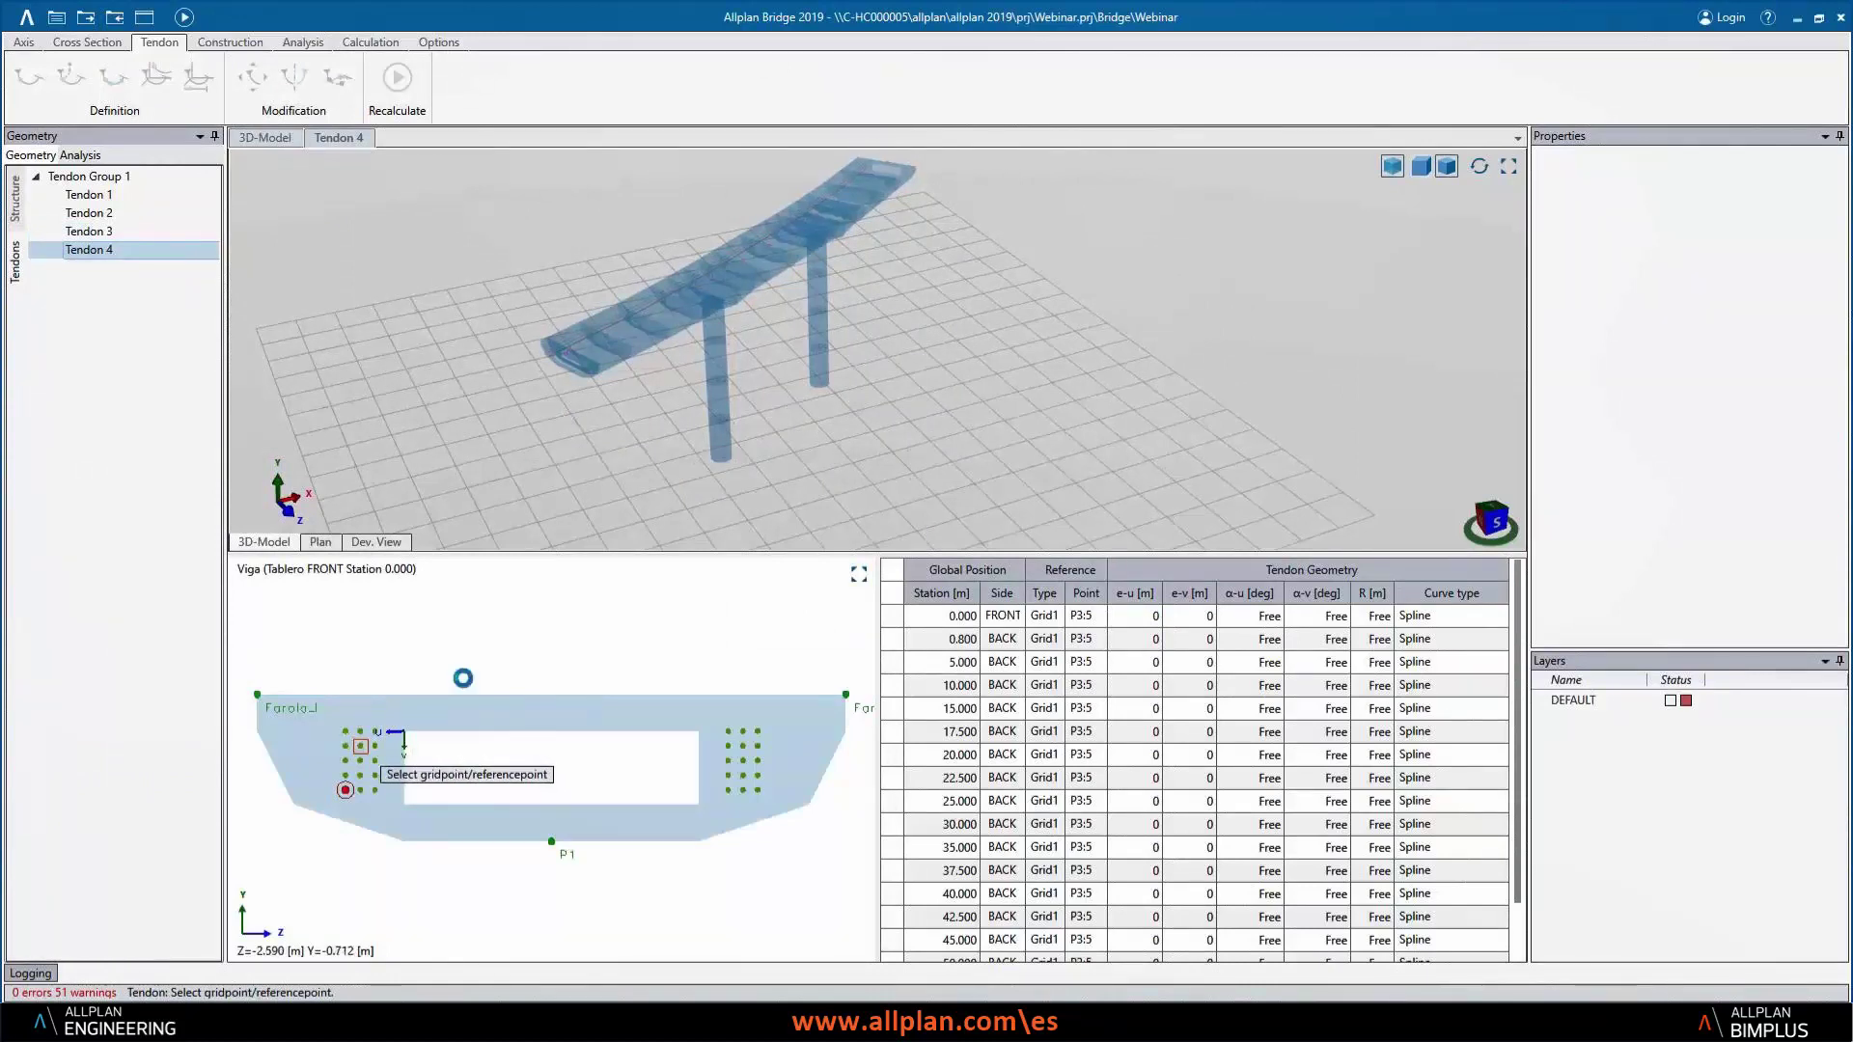
left_click(807, 615)
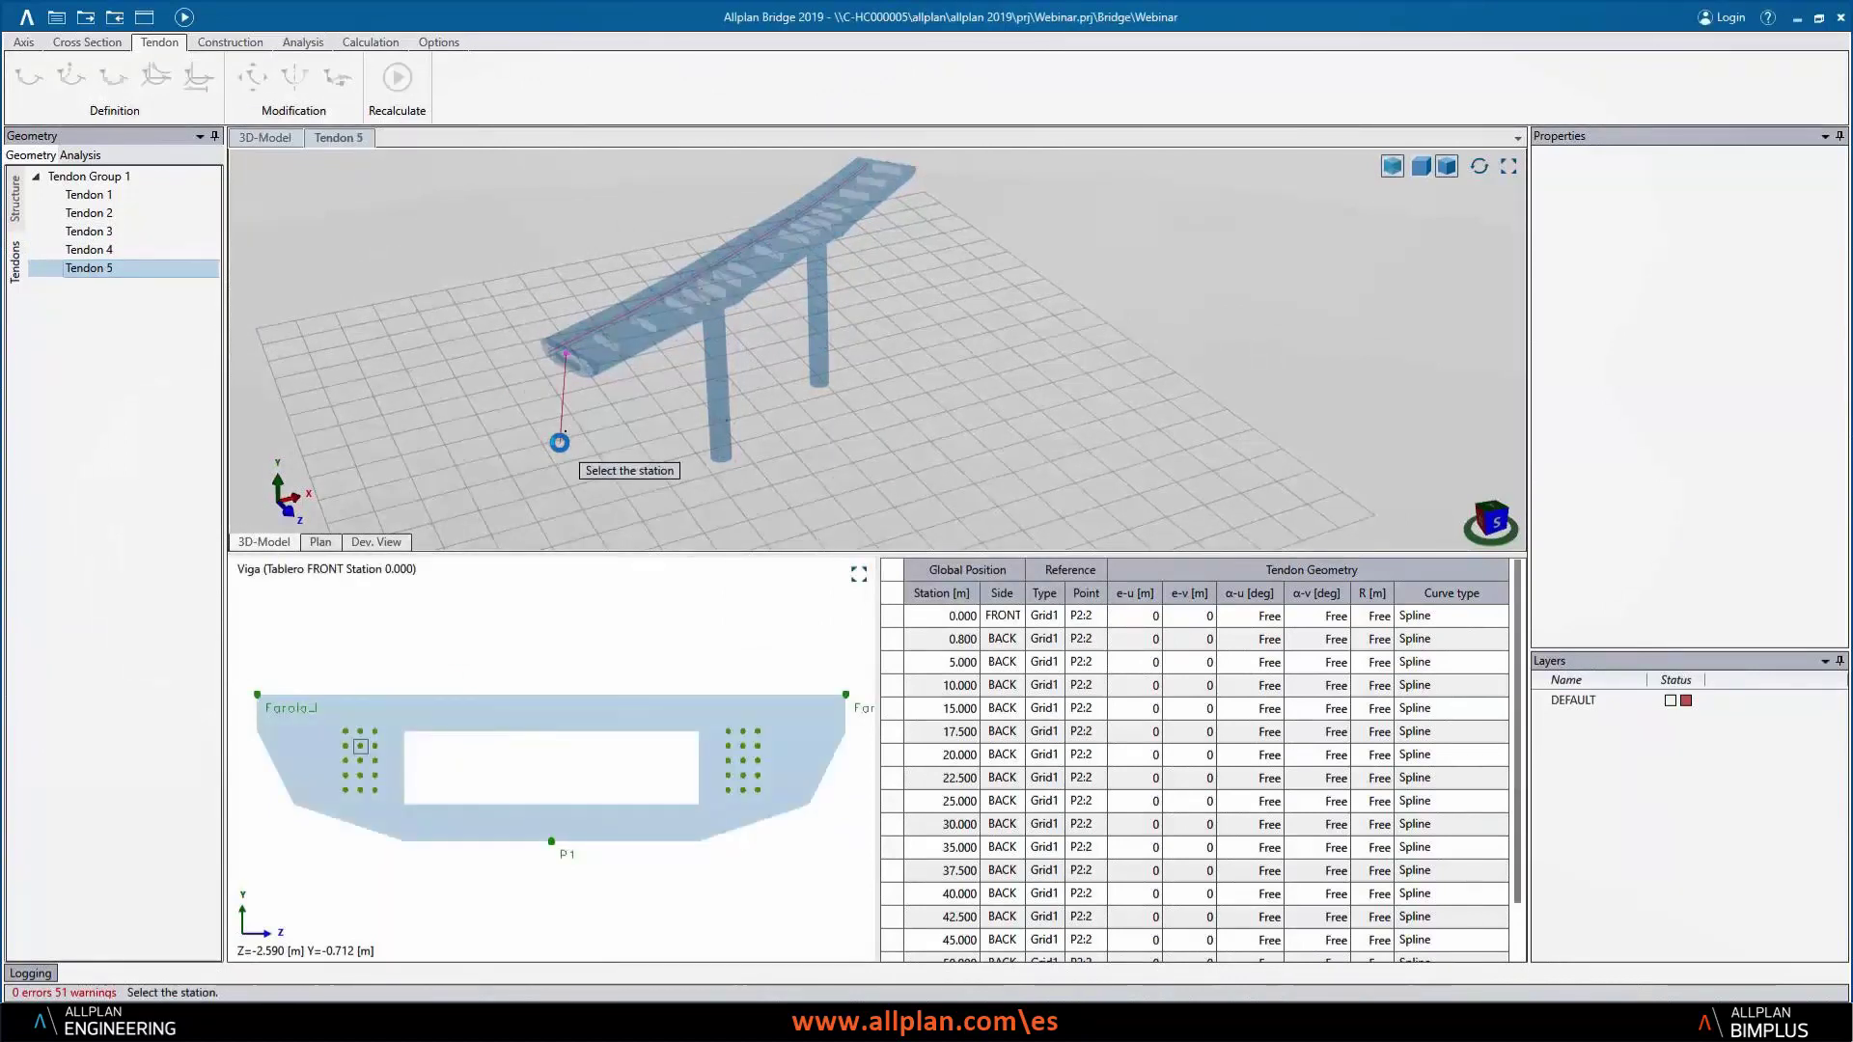
left_click(560, 442)
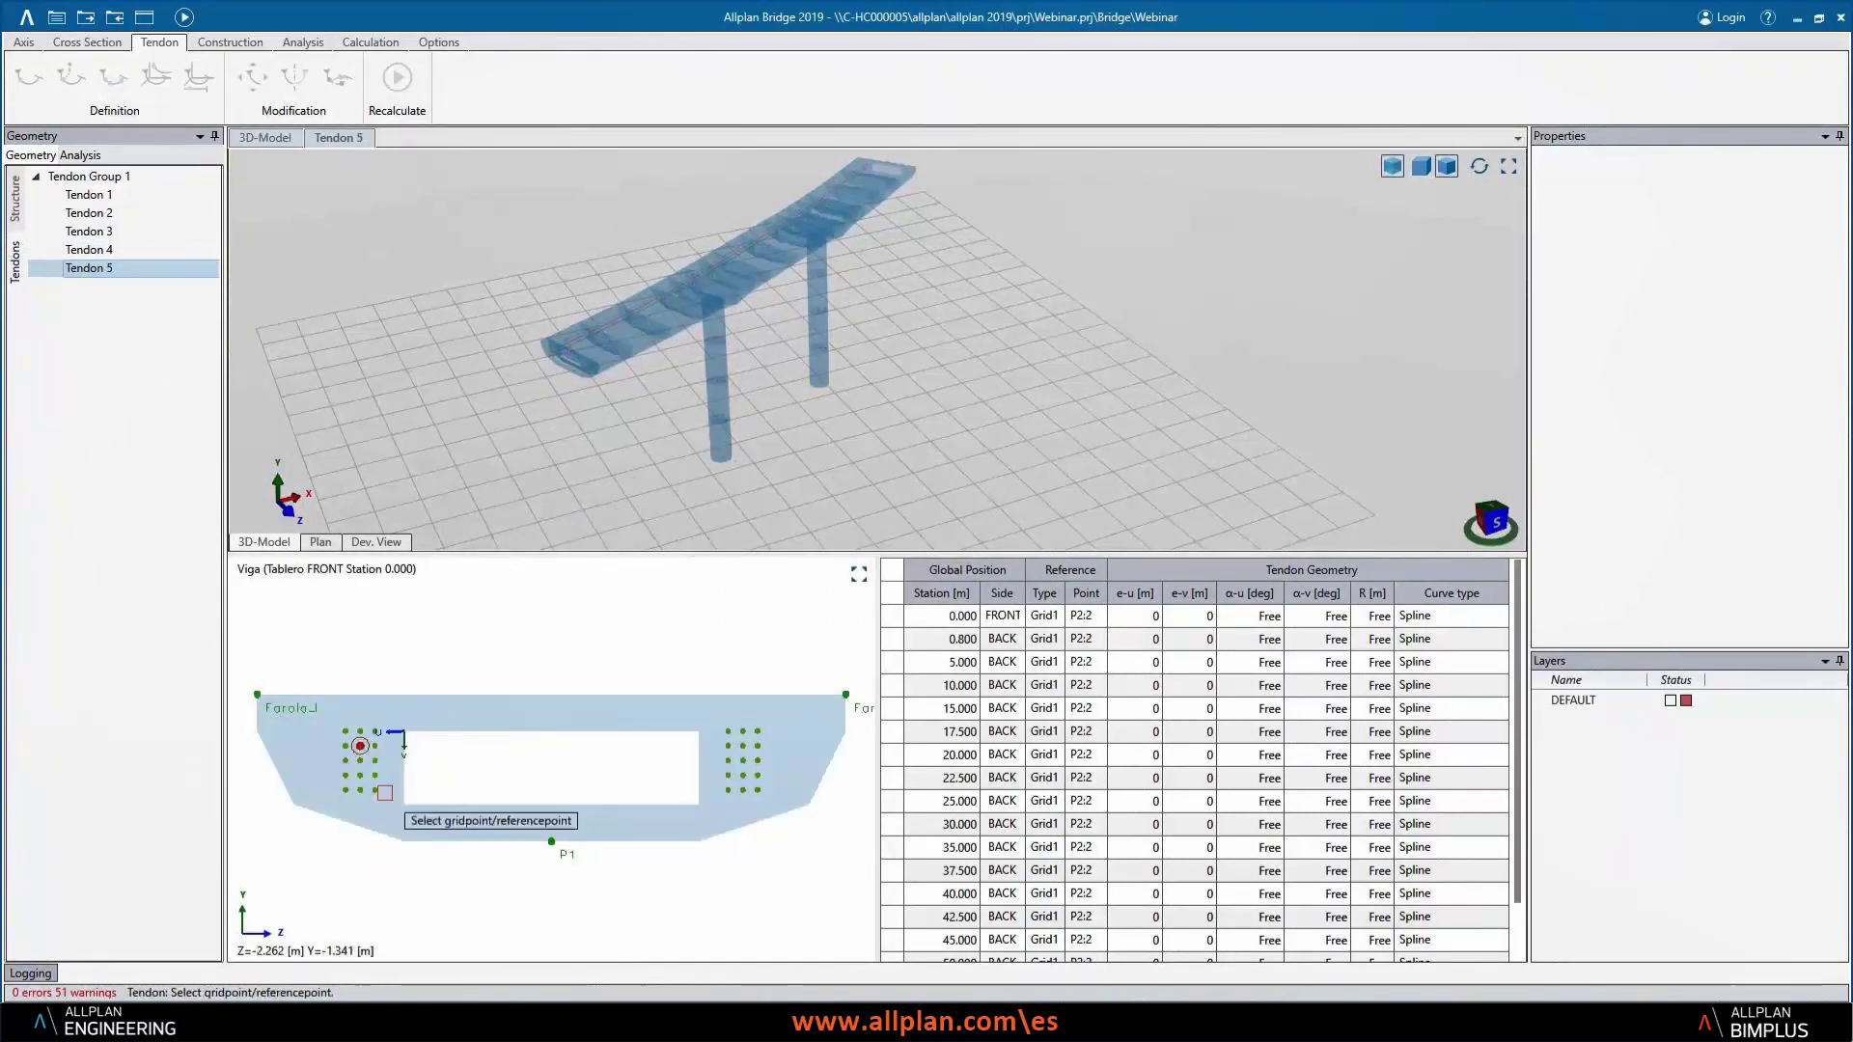
left_click(358, 773)
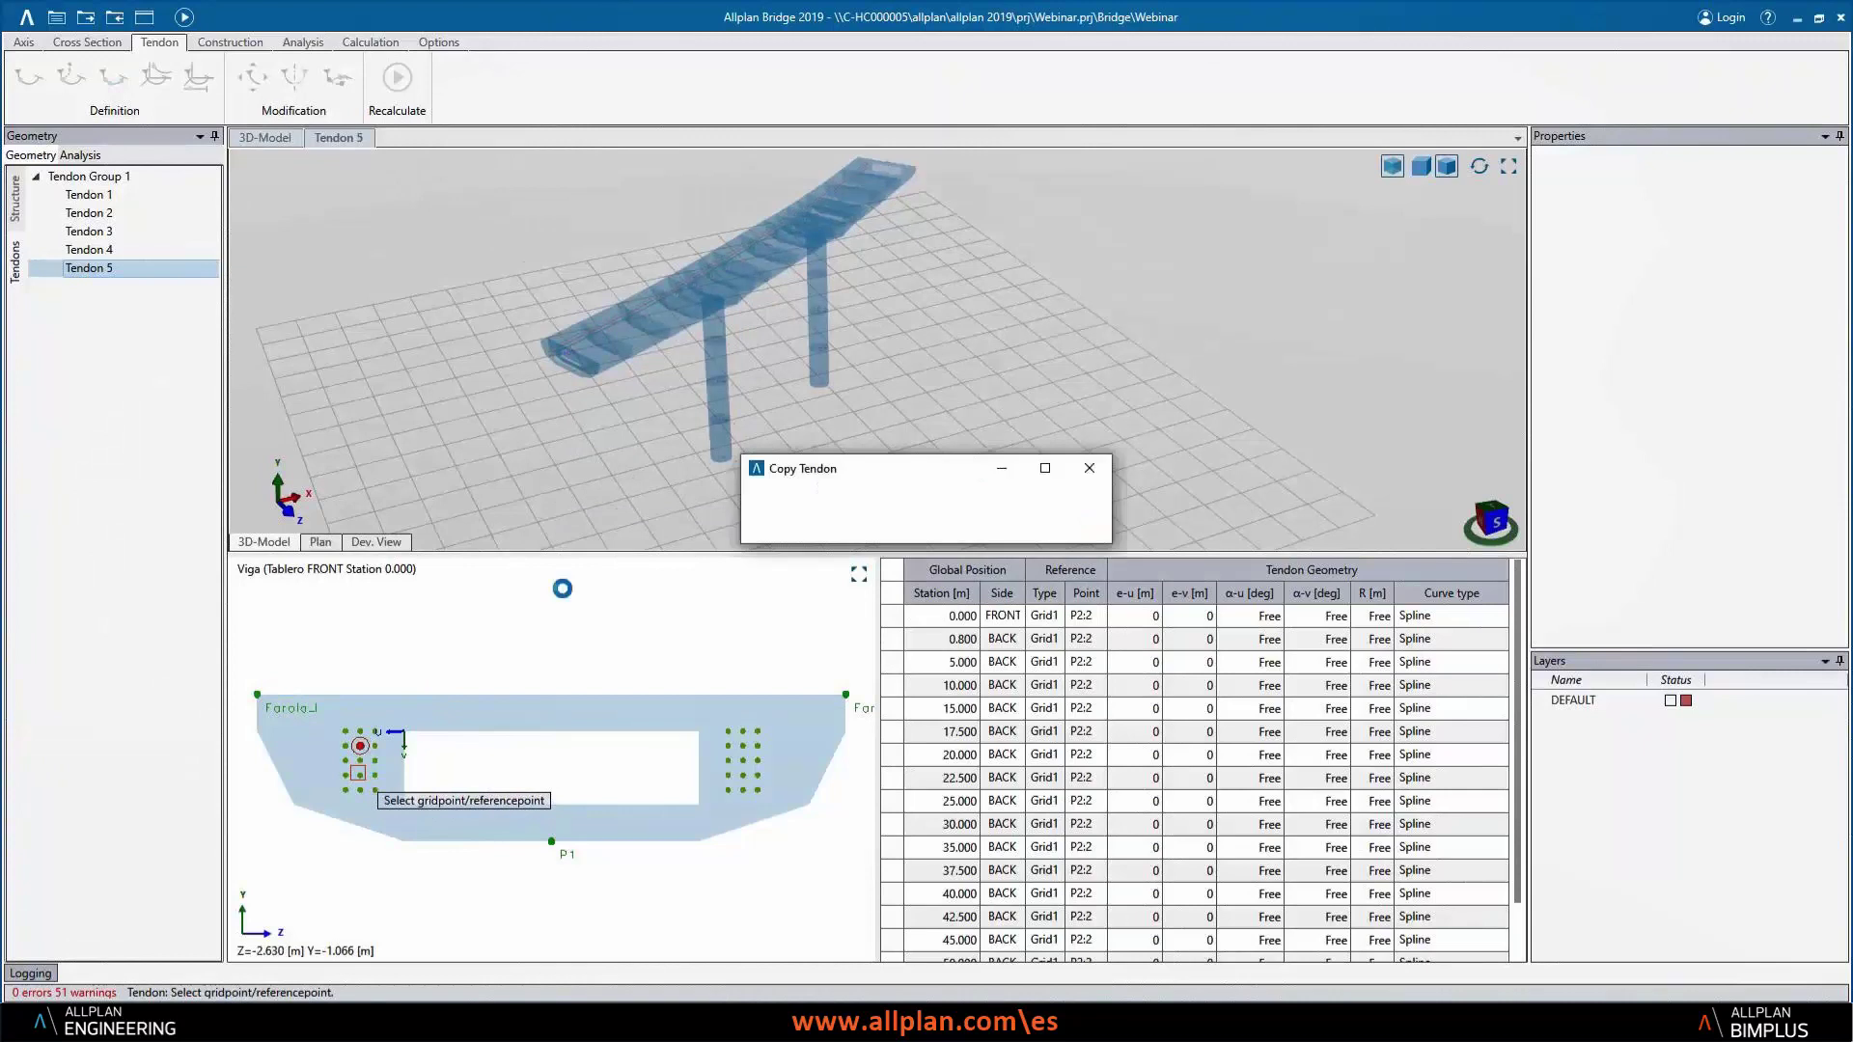
- Place three further tendon copies at grid points P1:1, P1:3 and P1:5 and end the multiple copy
left_click(769, 604)
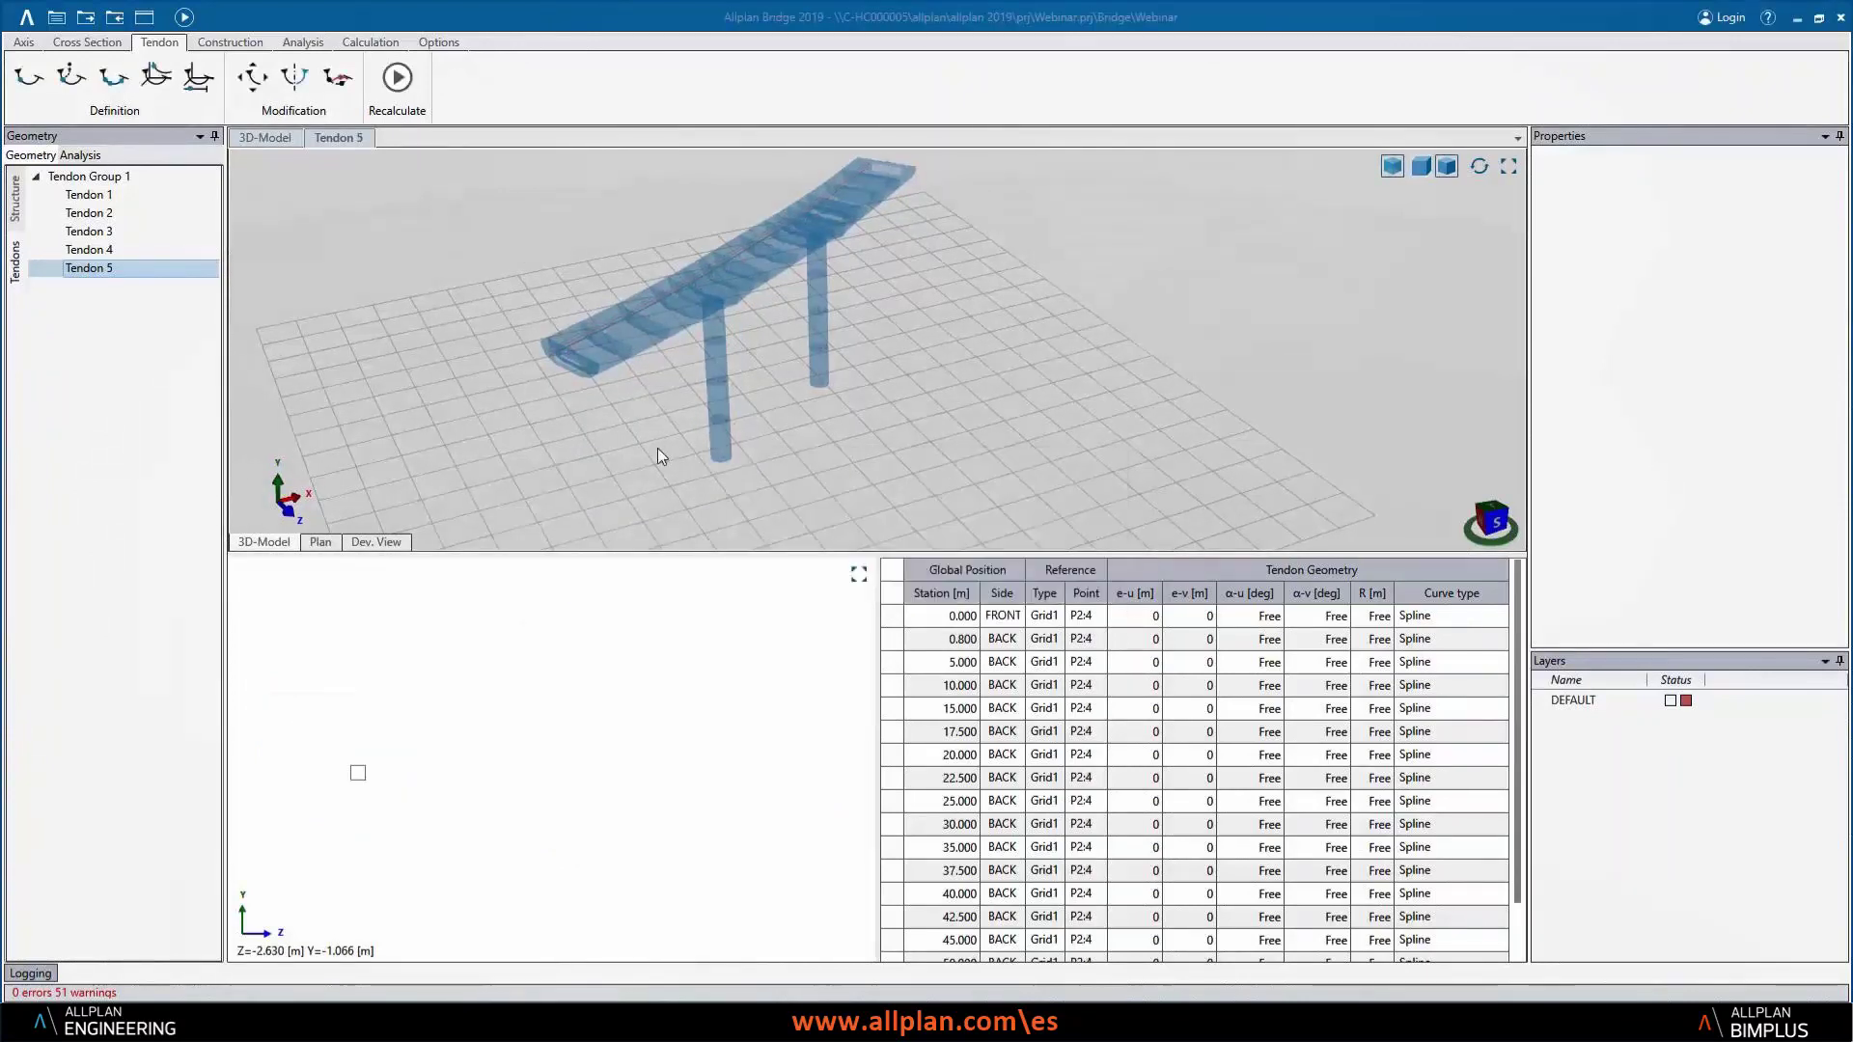
left_click(559, 400)
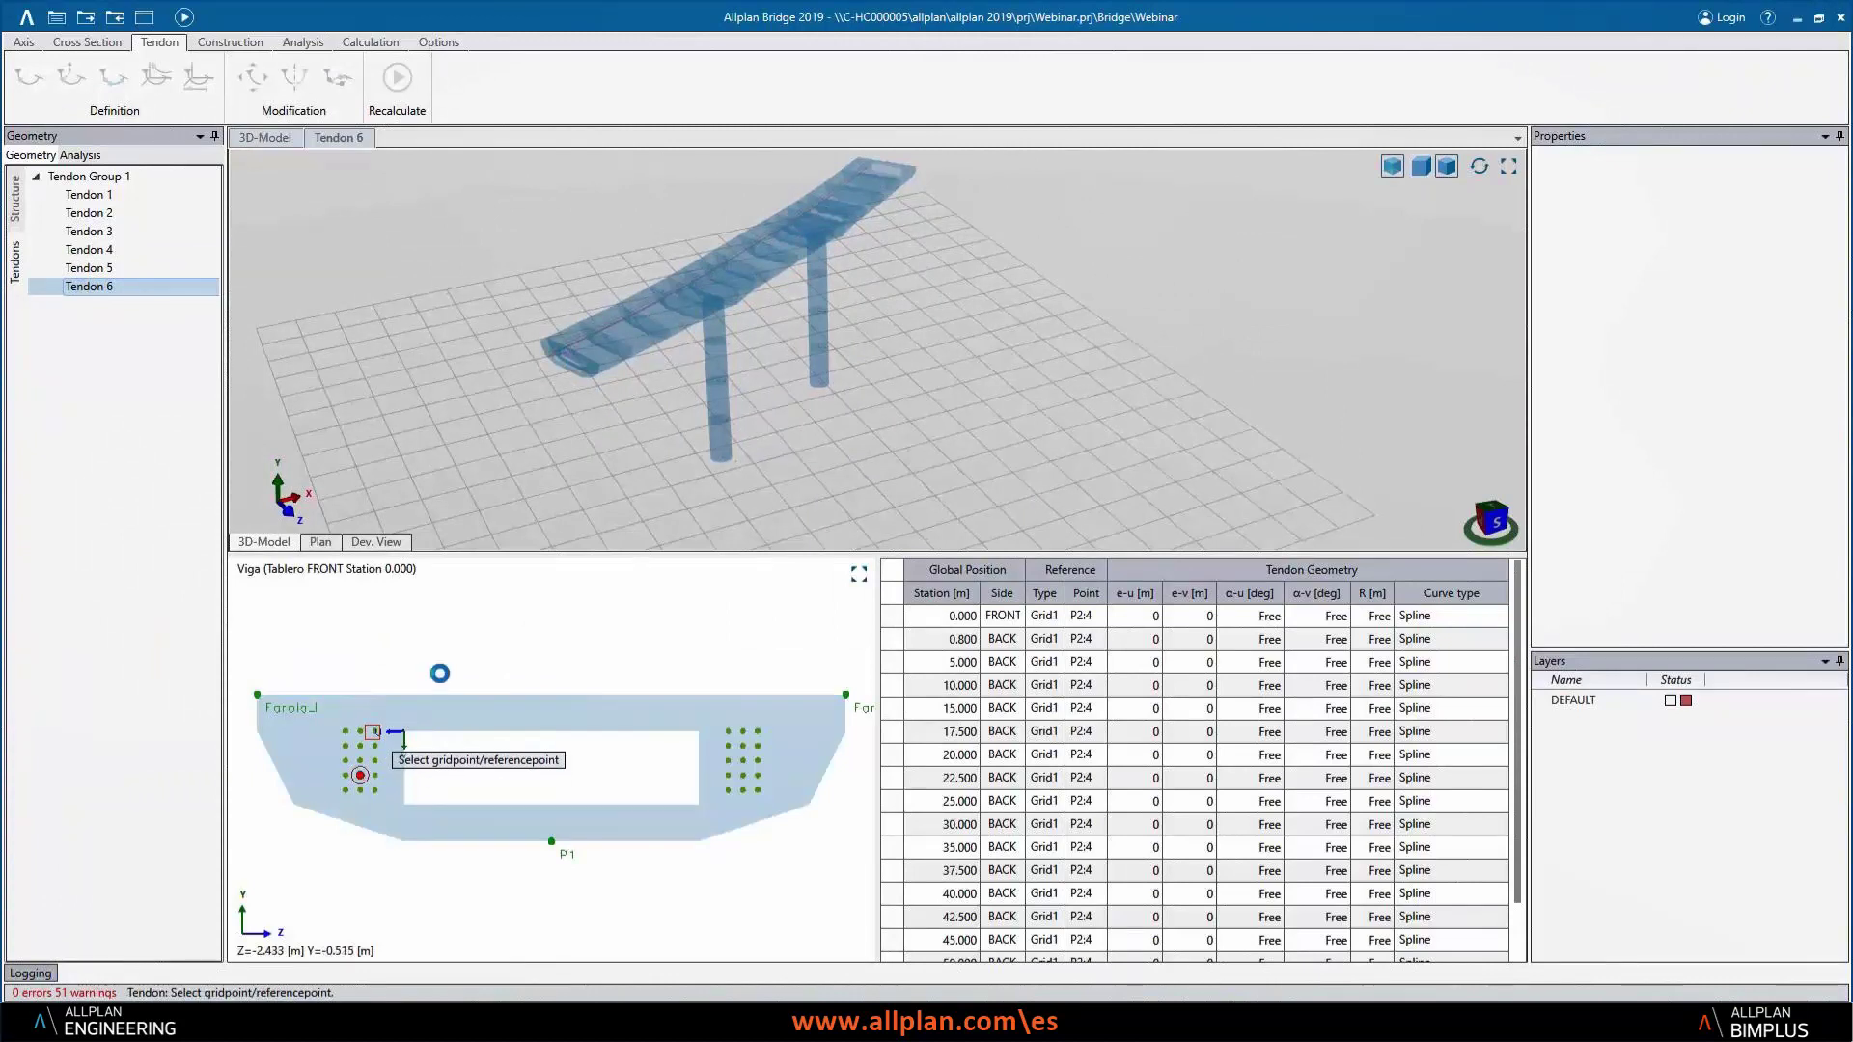
left_click(771, 607)
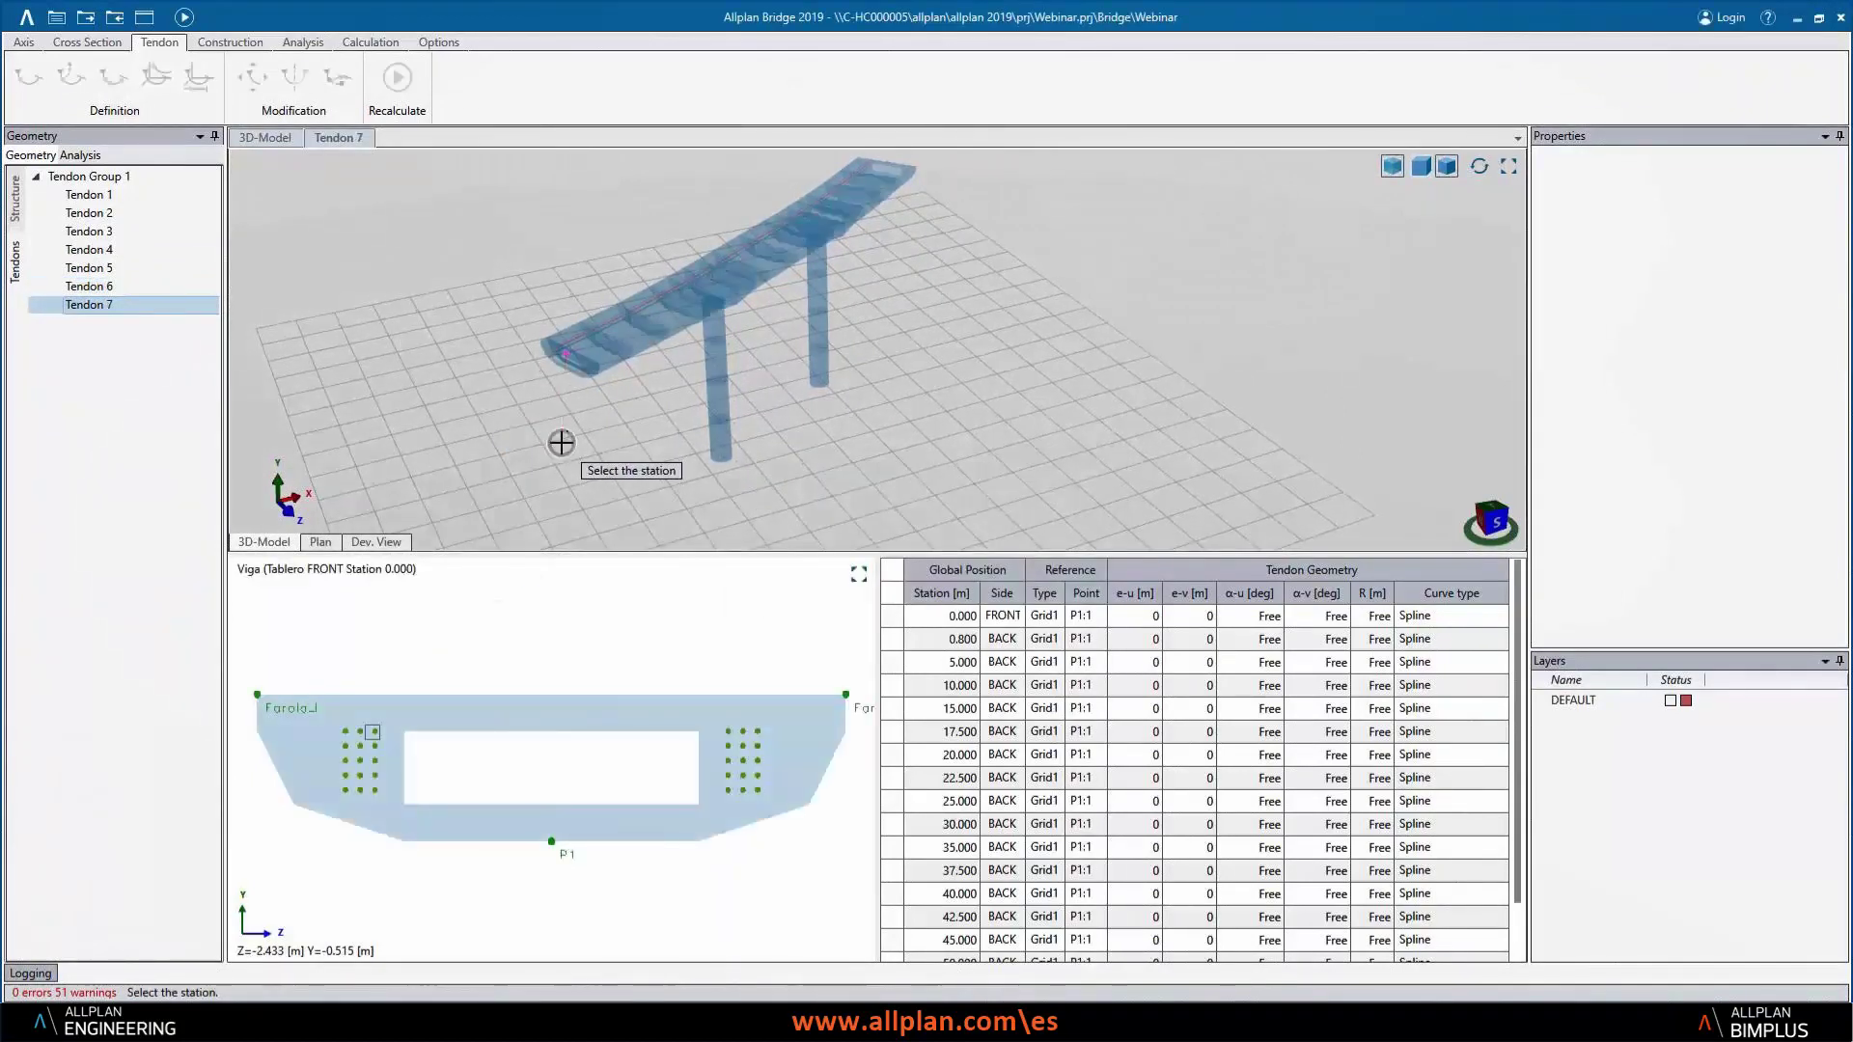
left_click(559, 329)
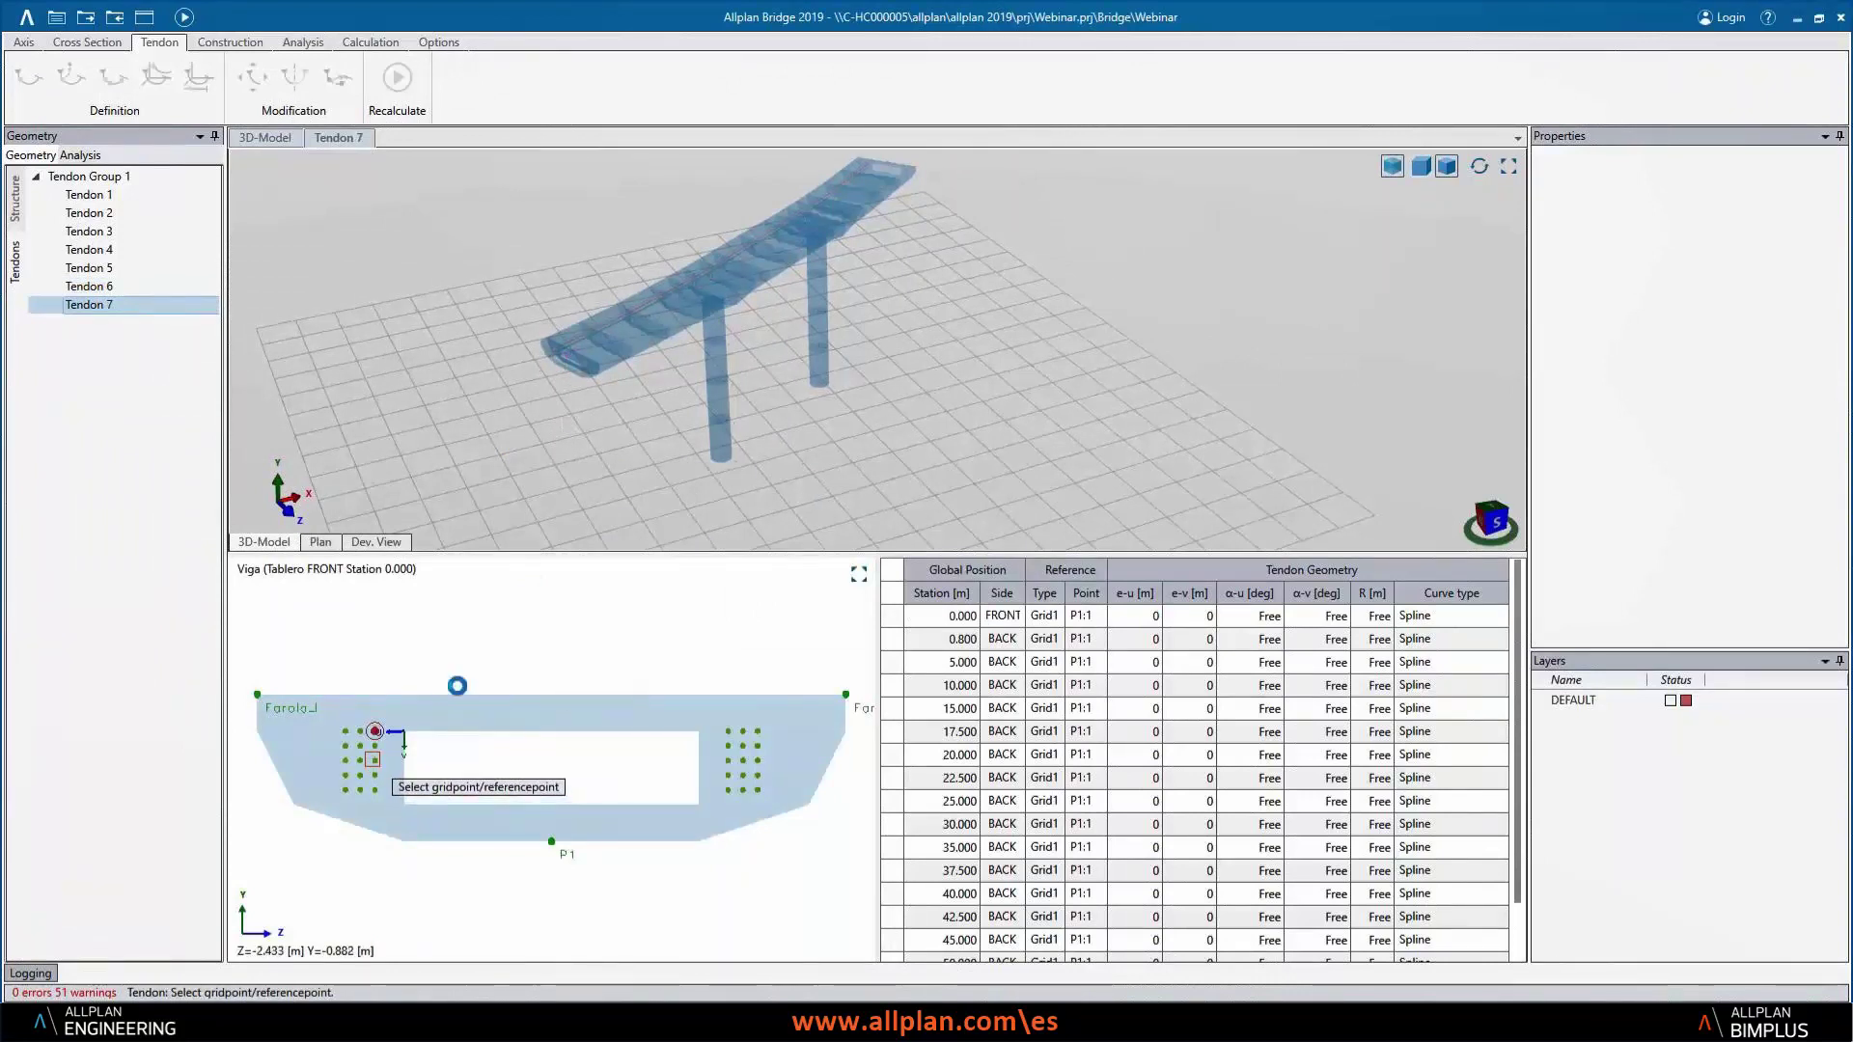
left_click(372, 759)
left_click(772, 607)
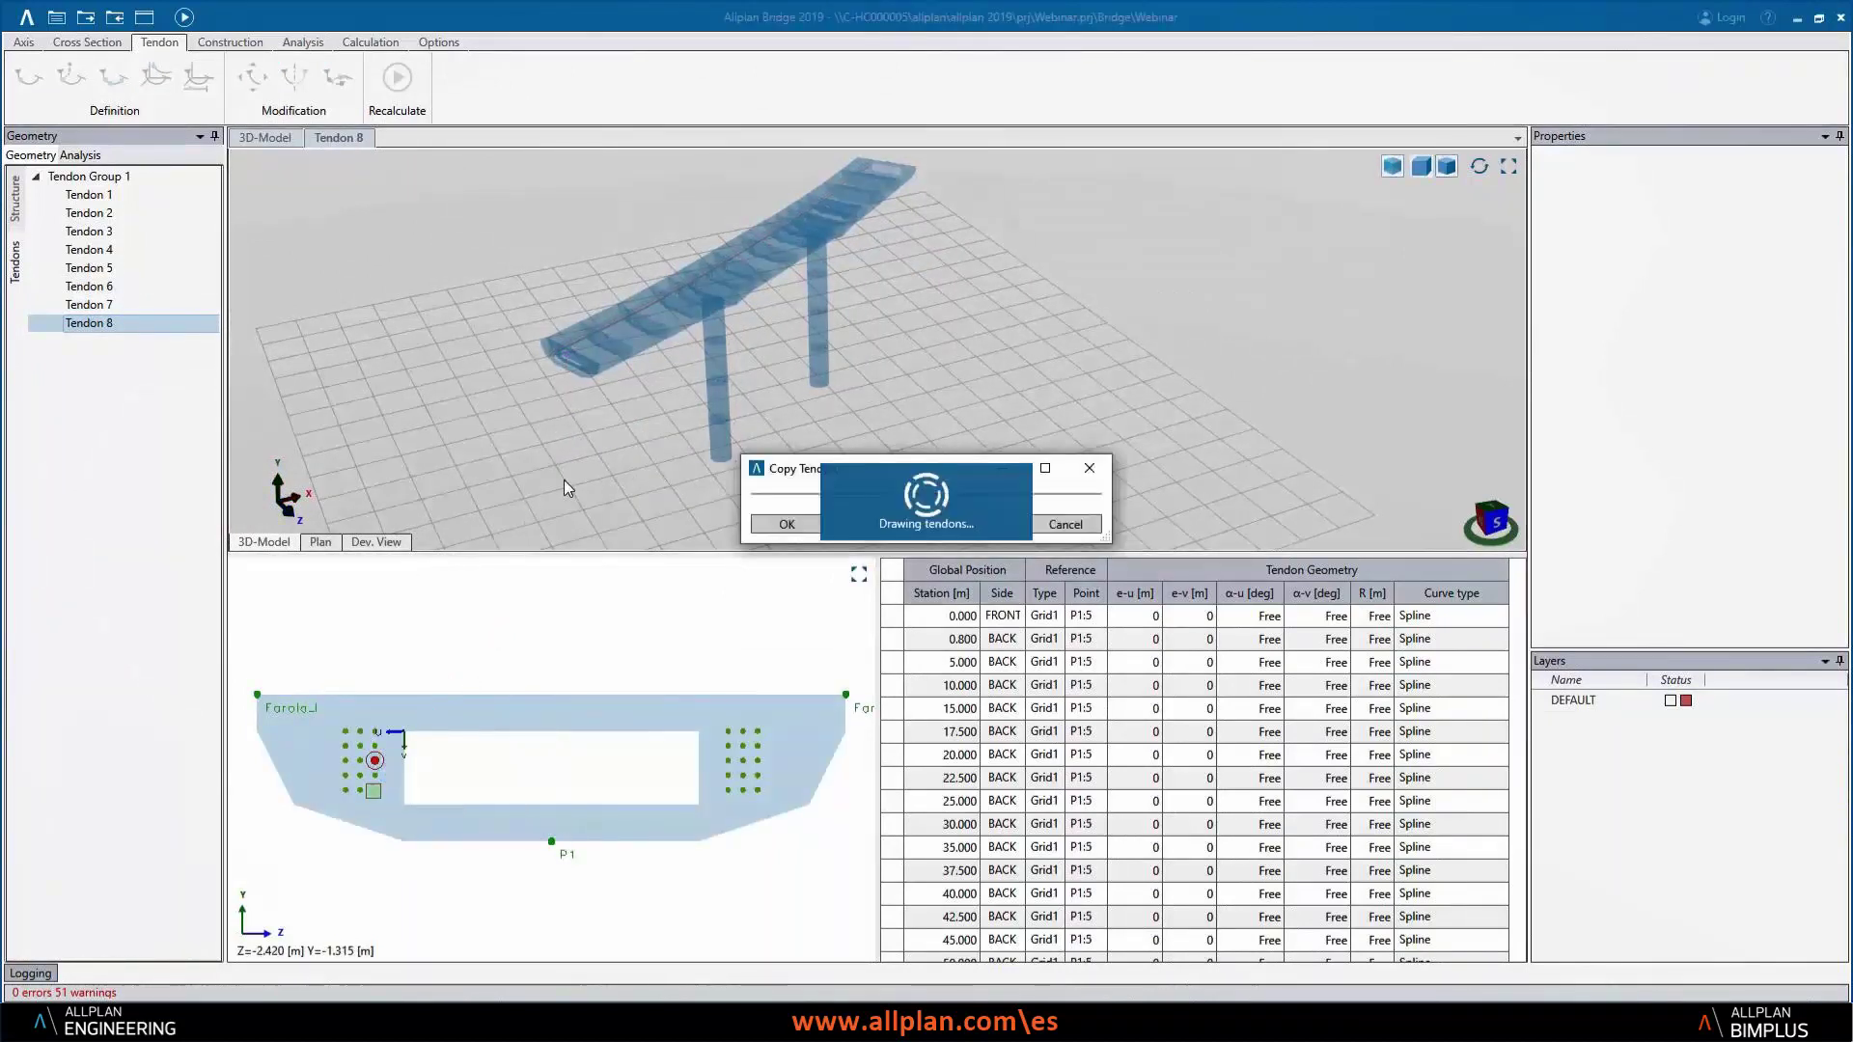
left_click(1066, 610)
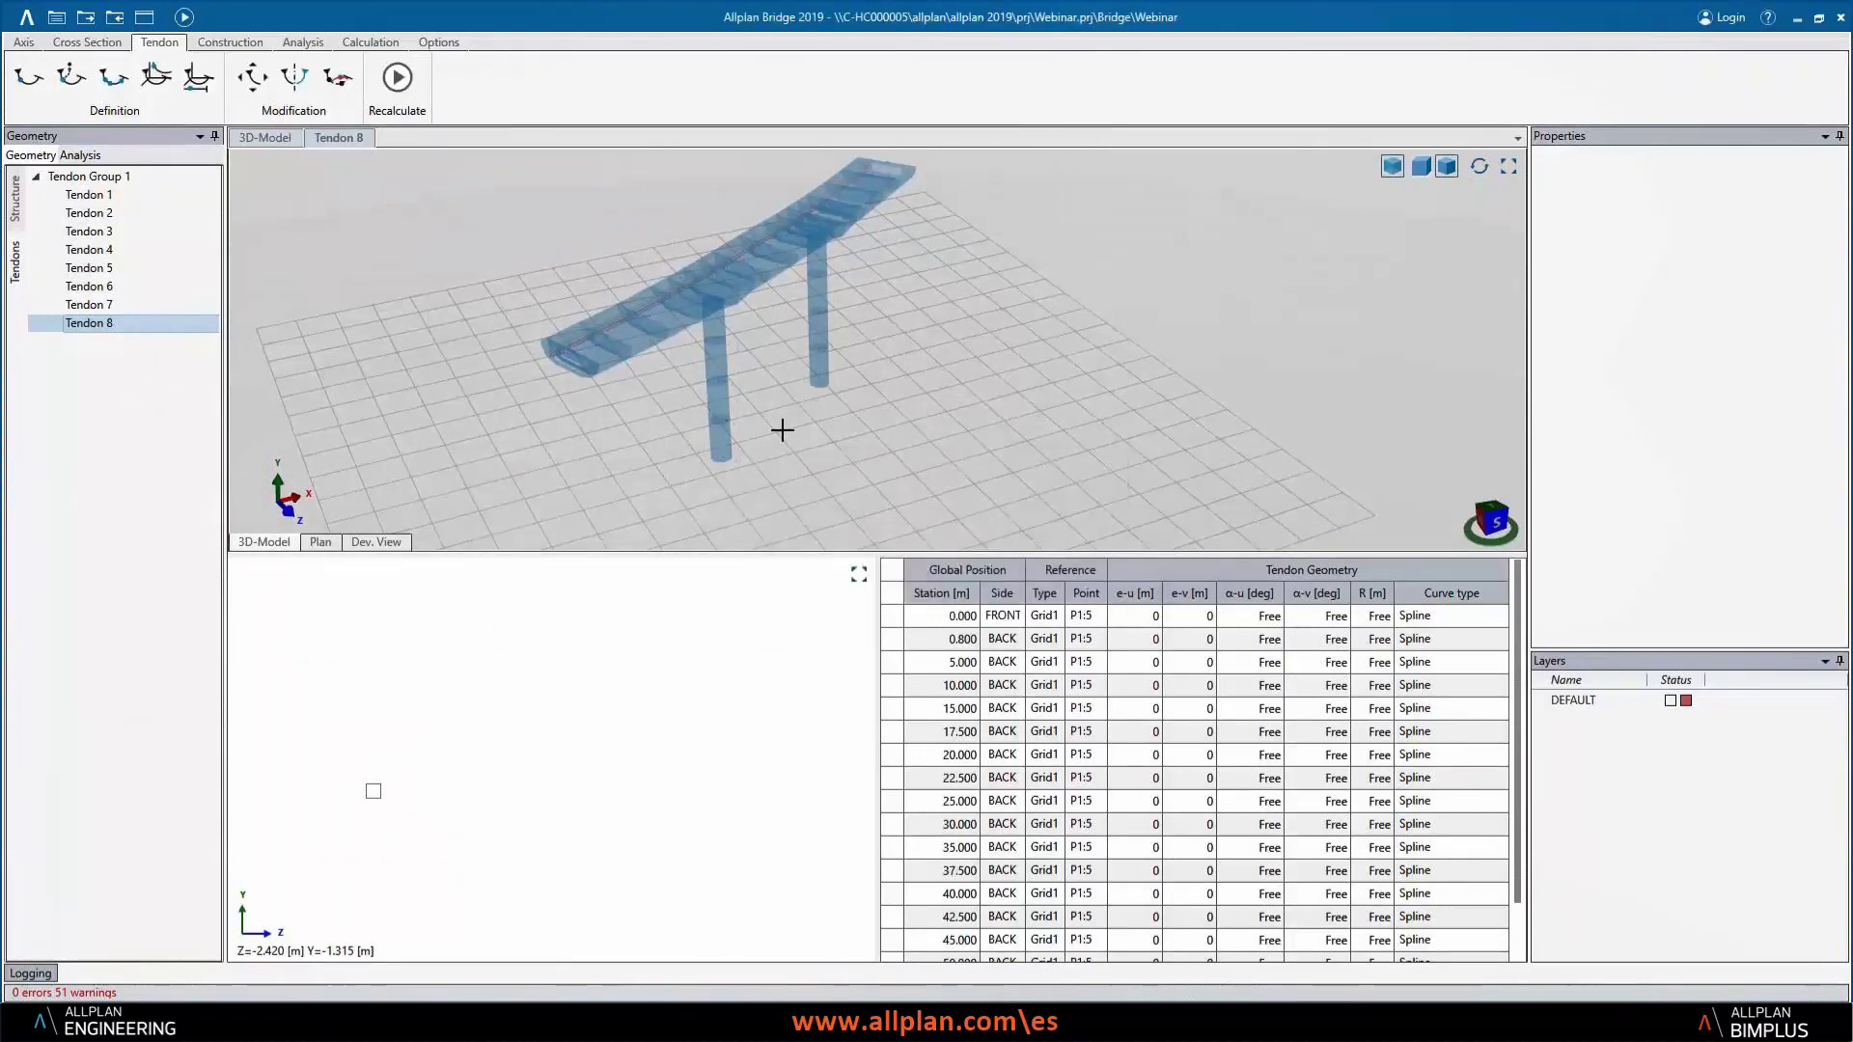
- Examine the copied tendons in the 3D, plan and developed views, going through them from Tendon 8 back to Tendon 1
scroll(541, 372, "up", 5)
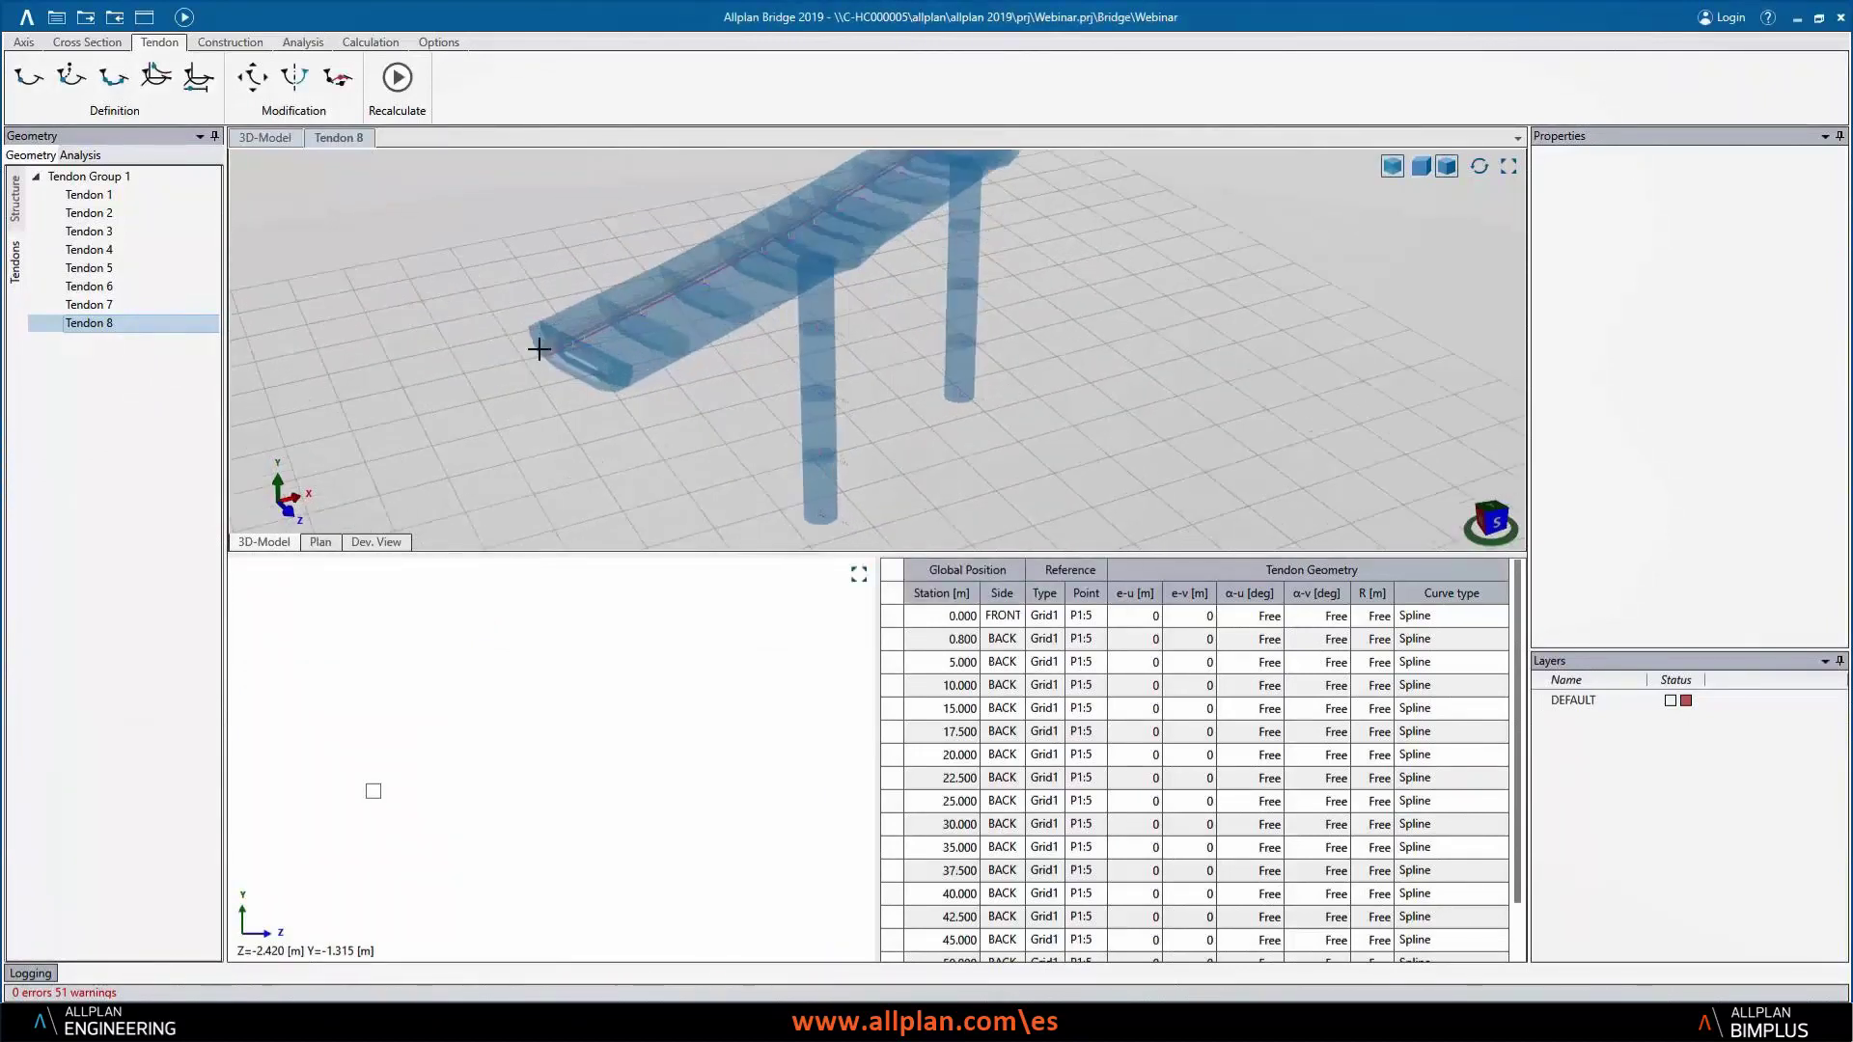
middle_click_drag(538, 350, 790, 374)
left_click(320, 542)
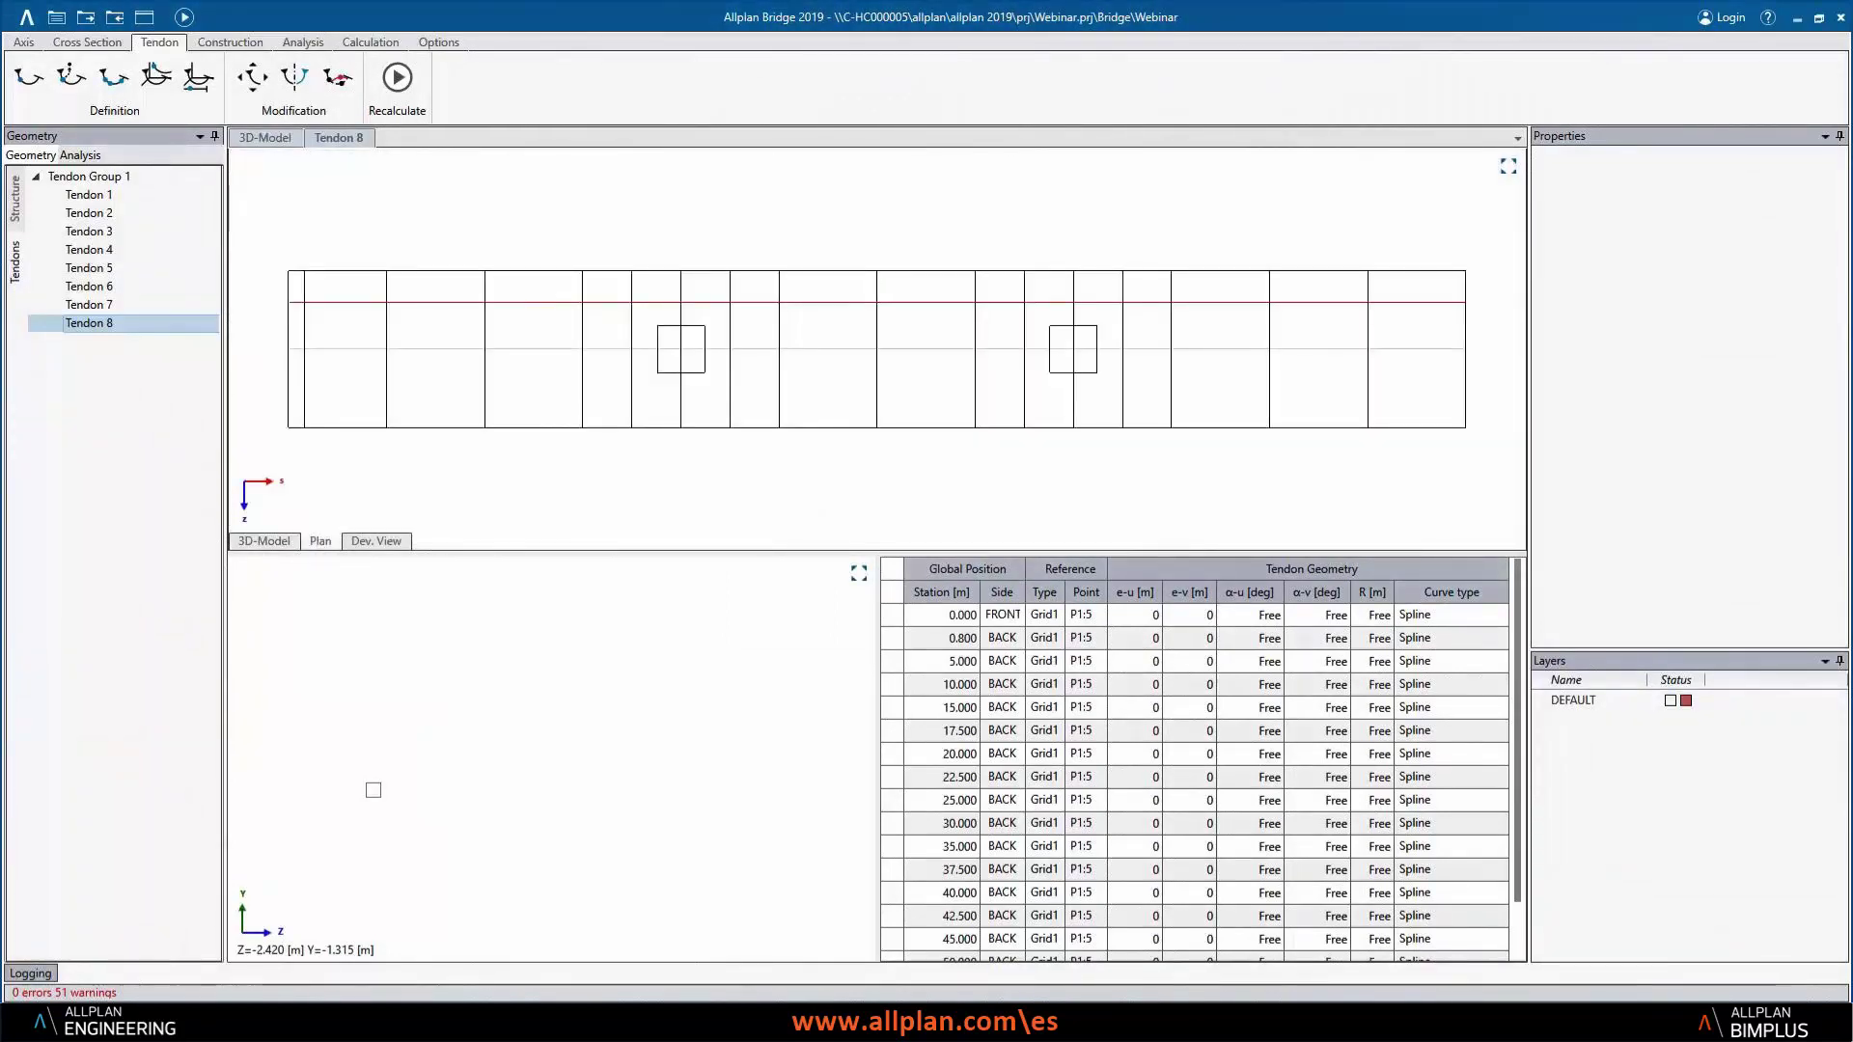
left_click(375, 541)
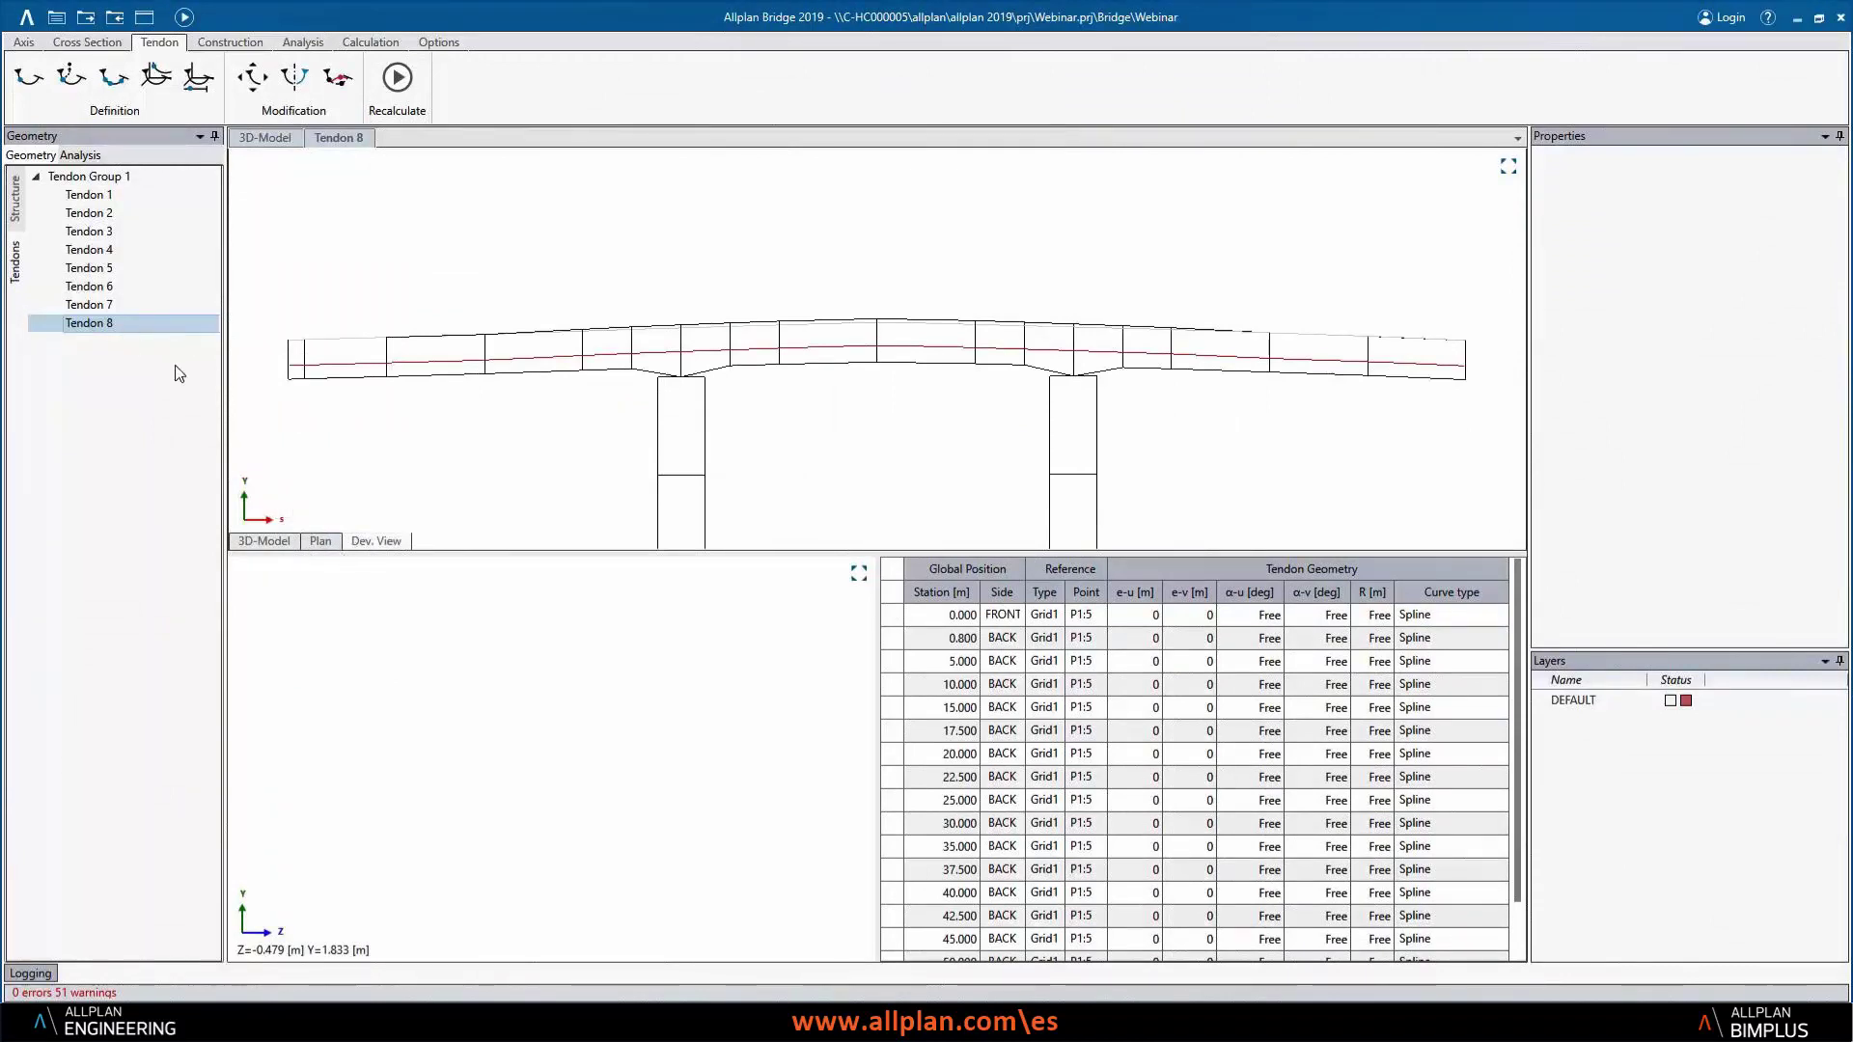
left_click(92, 287)
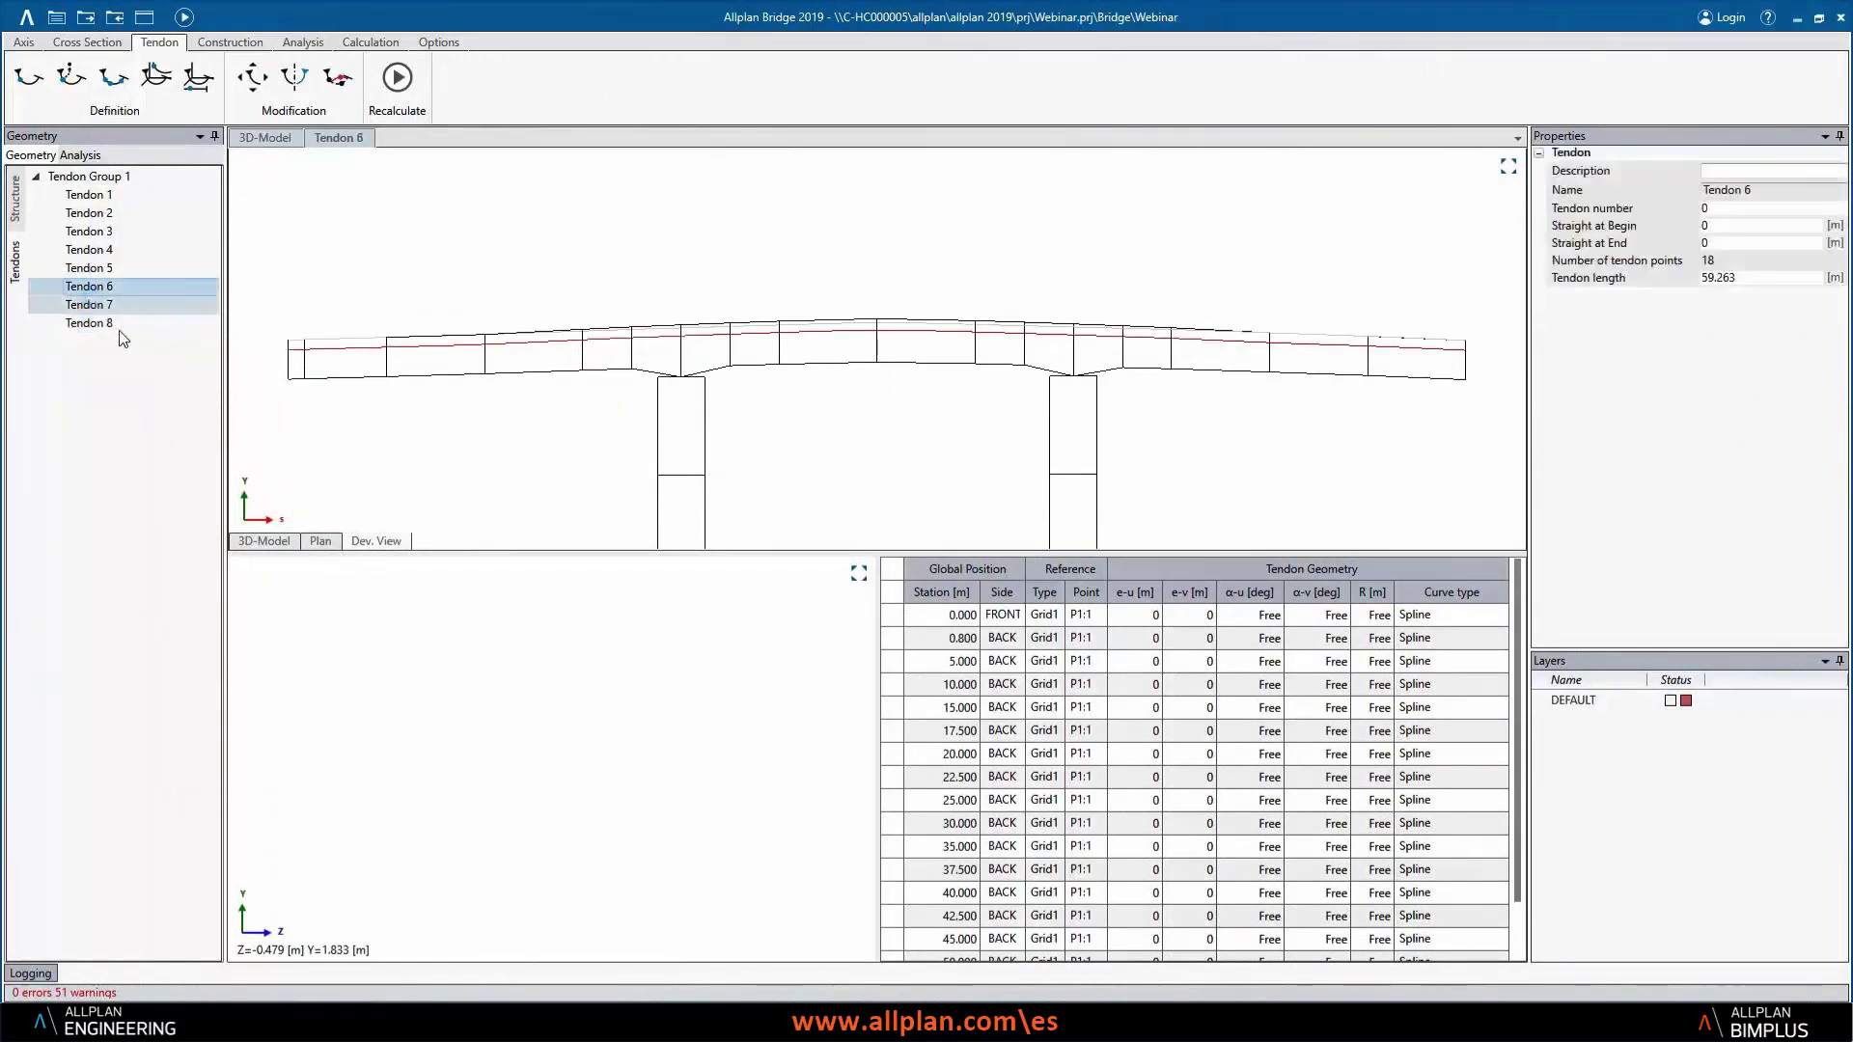
left_click(106, 306)
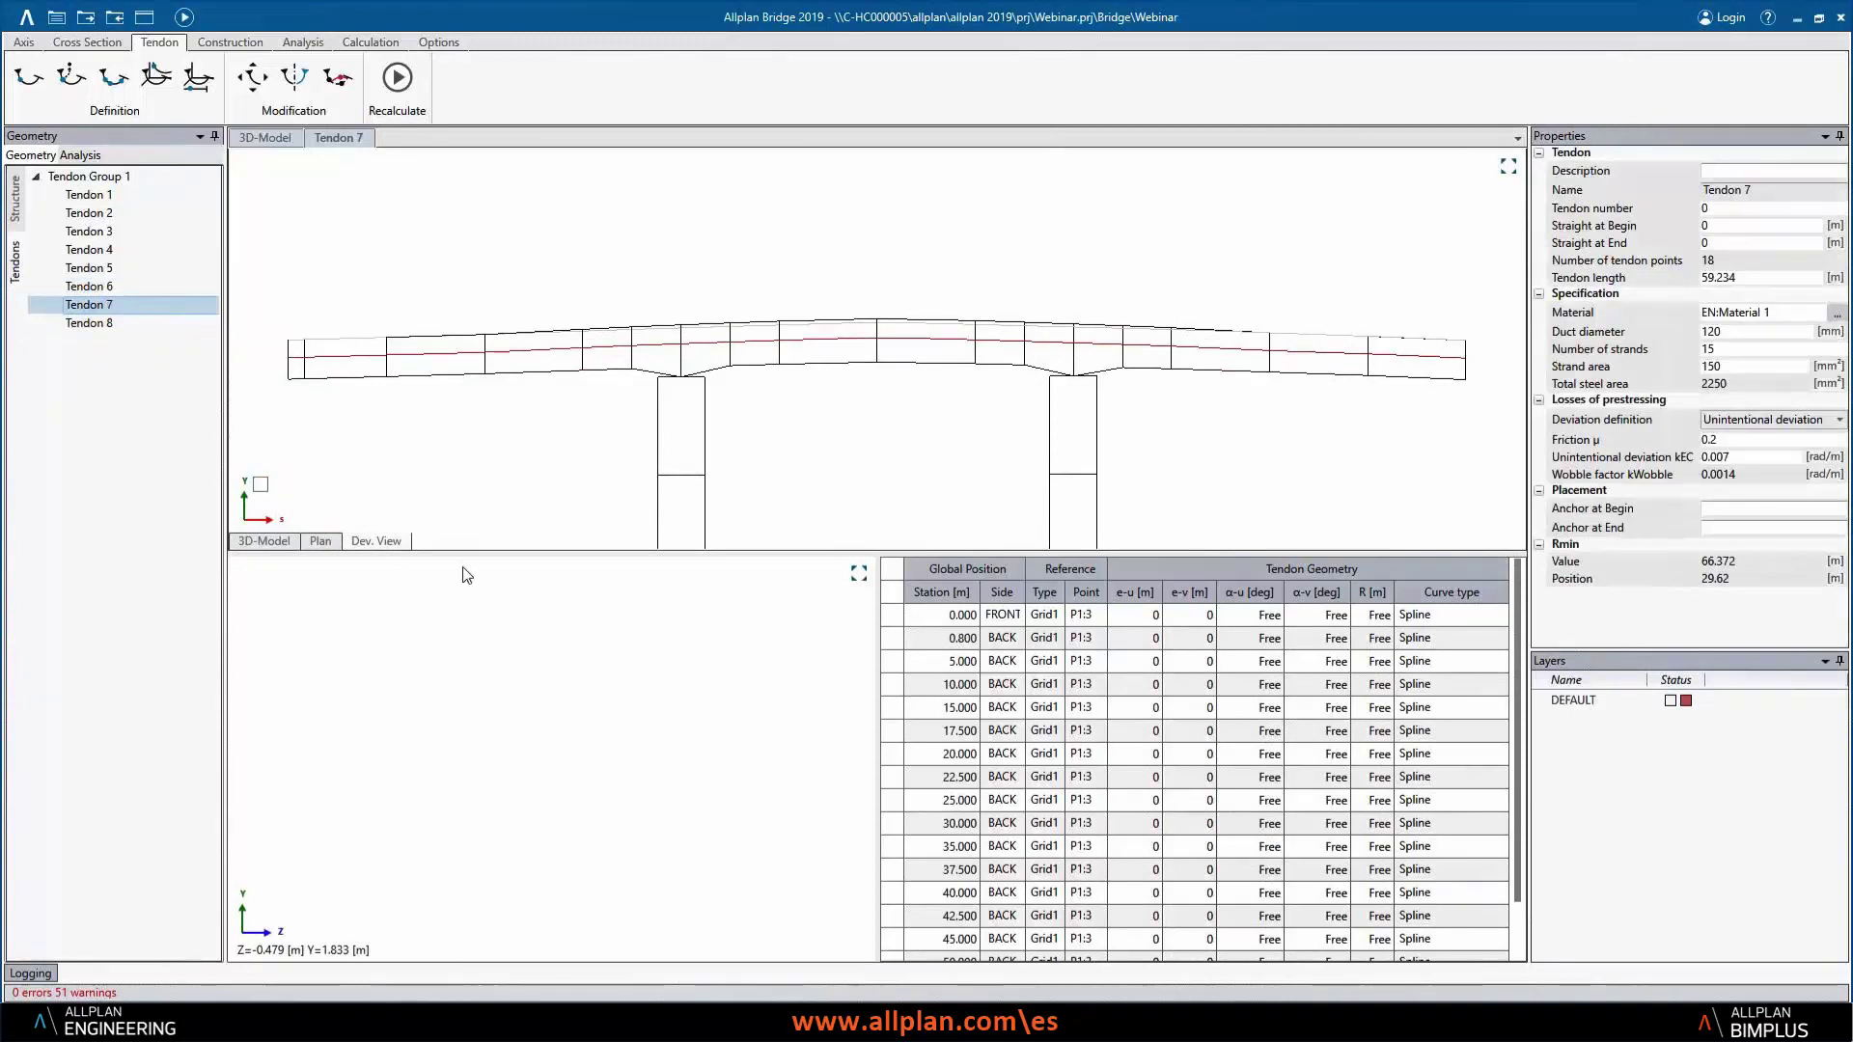
key("Up")
key("Up")
key("Up")
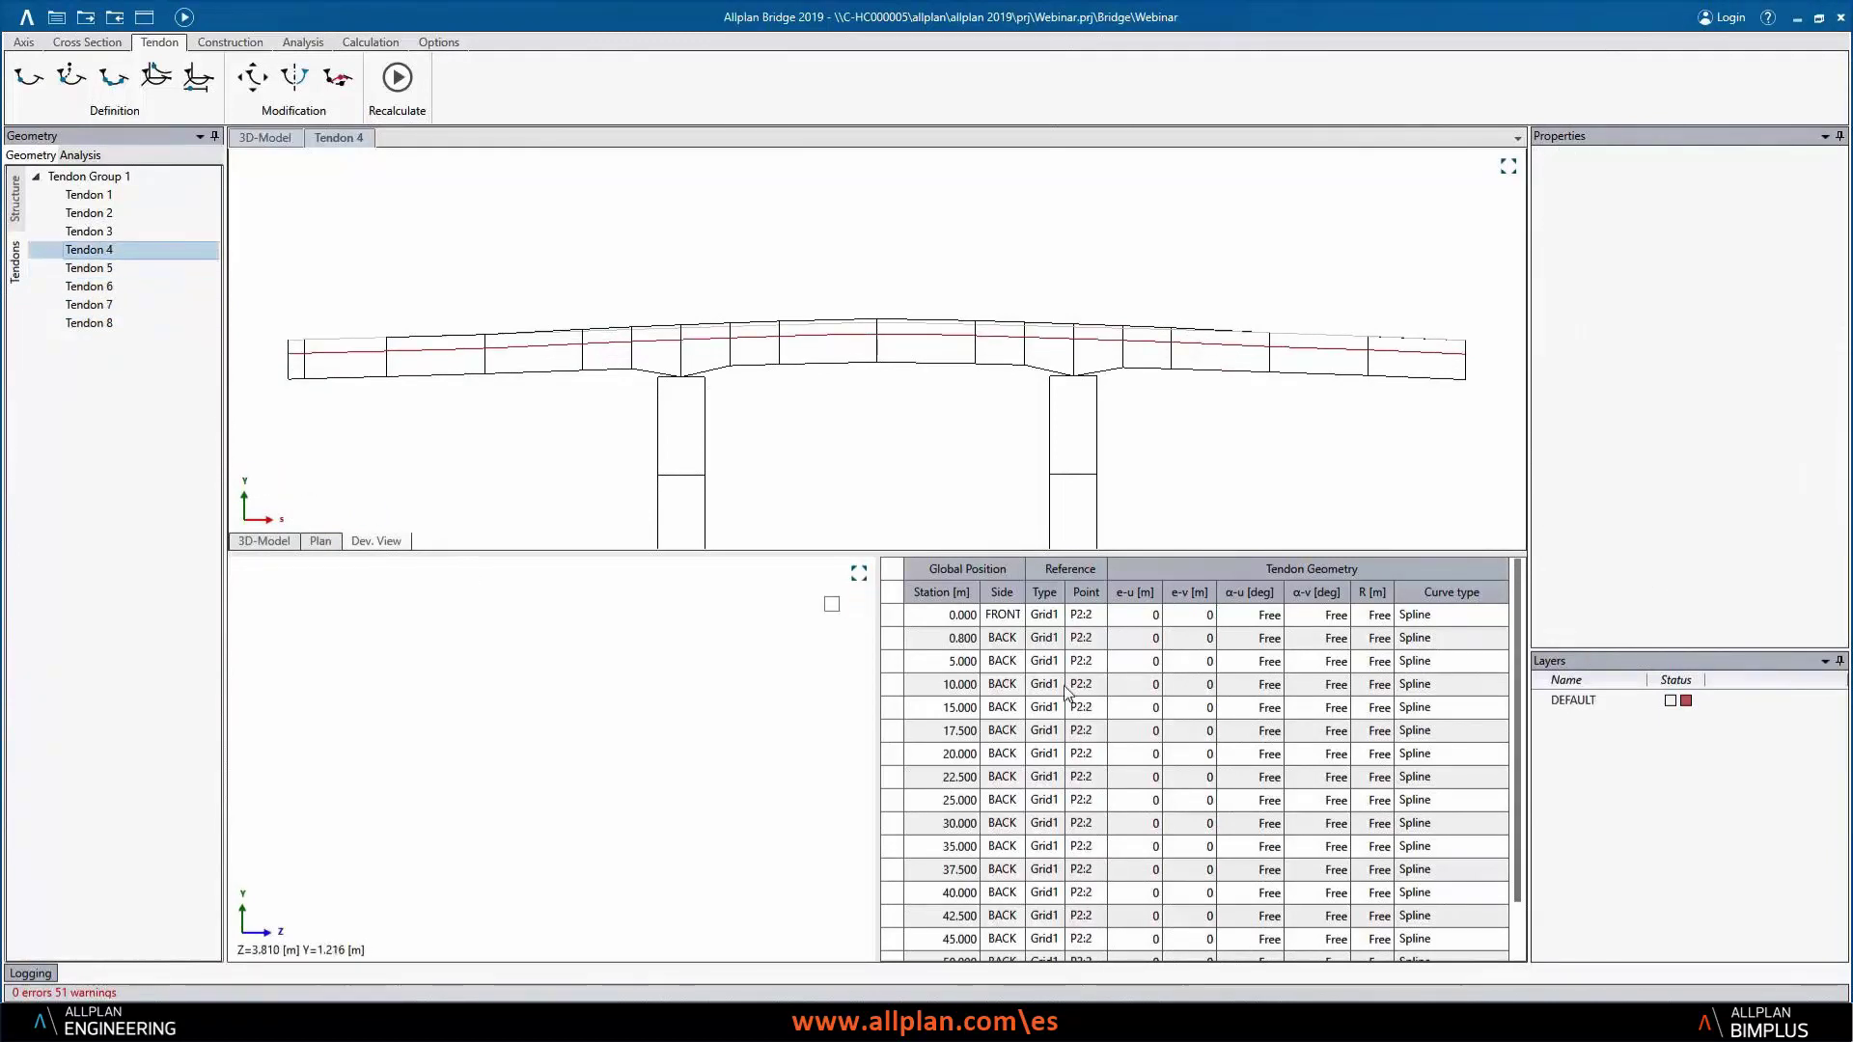
key("Up")
key("Up")
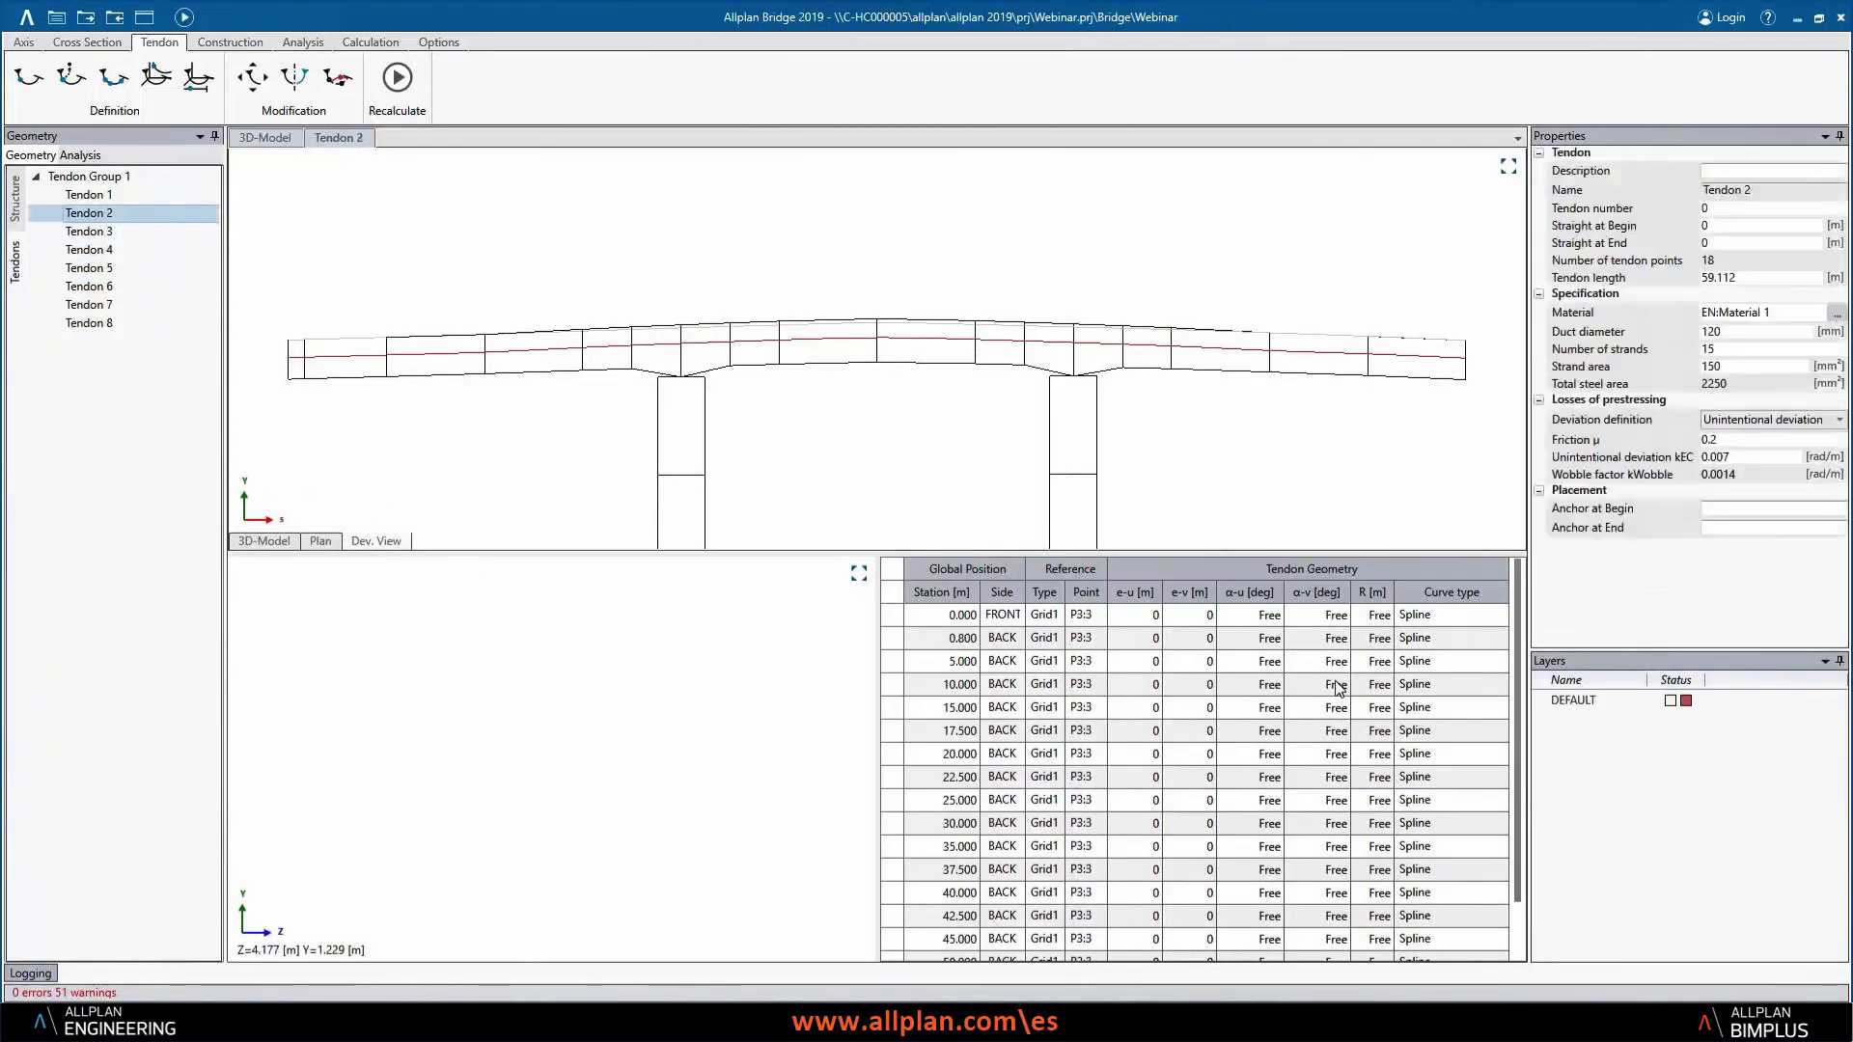
key("Up")
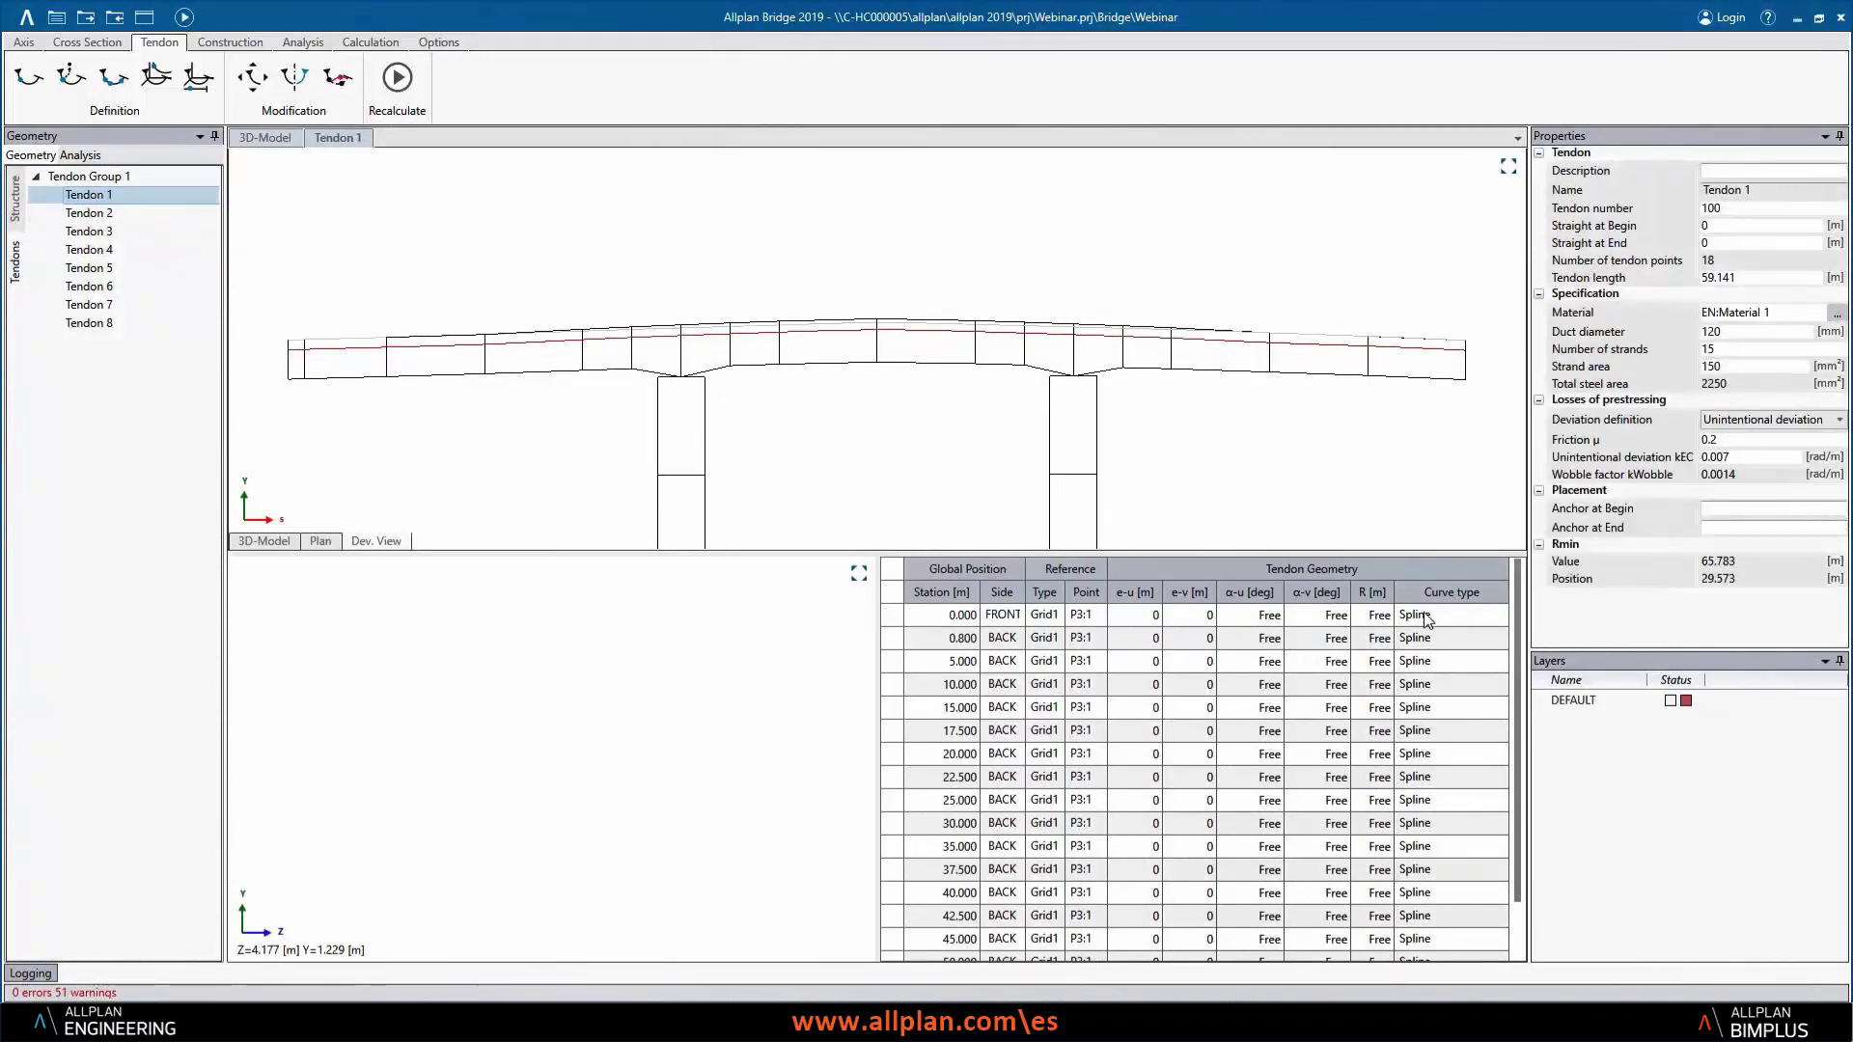
- Set the curve type of Tendon 1's point at station 0.000 to Arc s-u Begin
left_click(1261, 618)
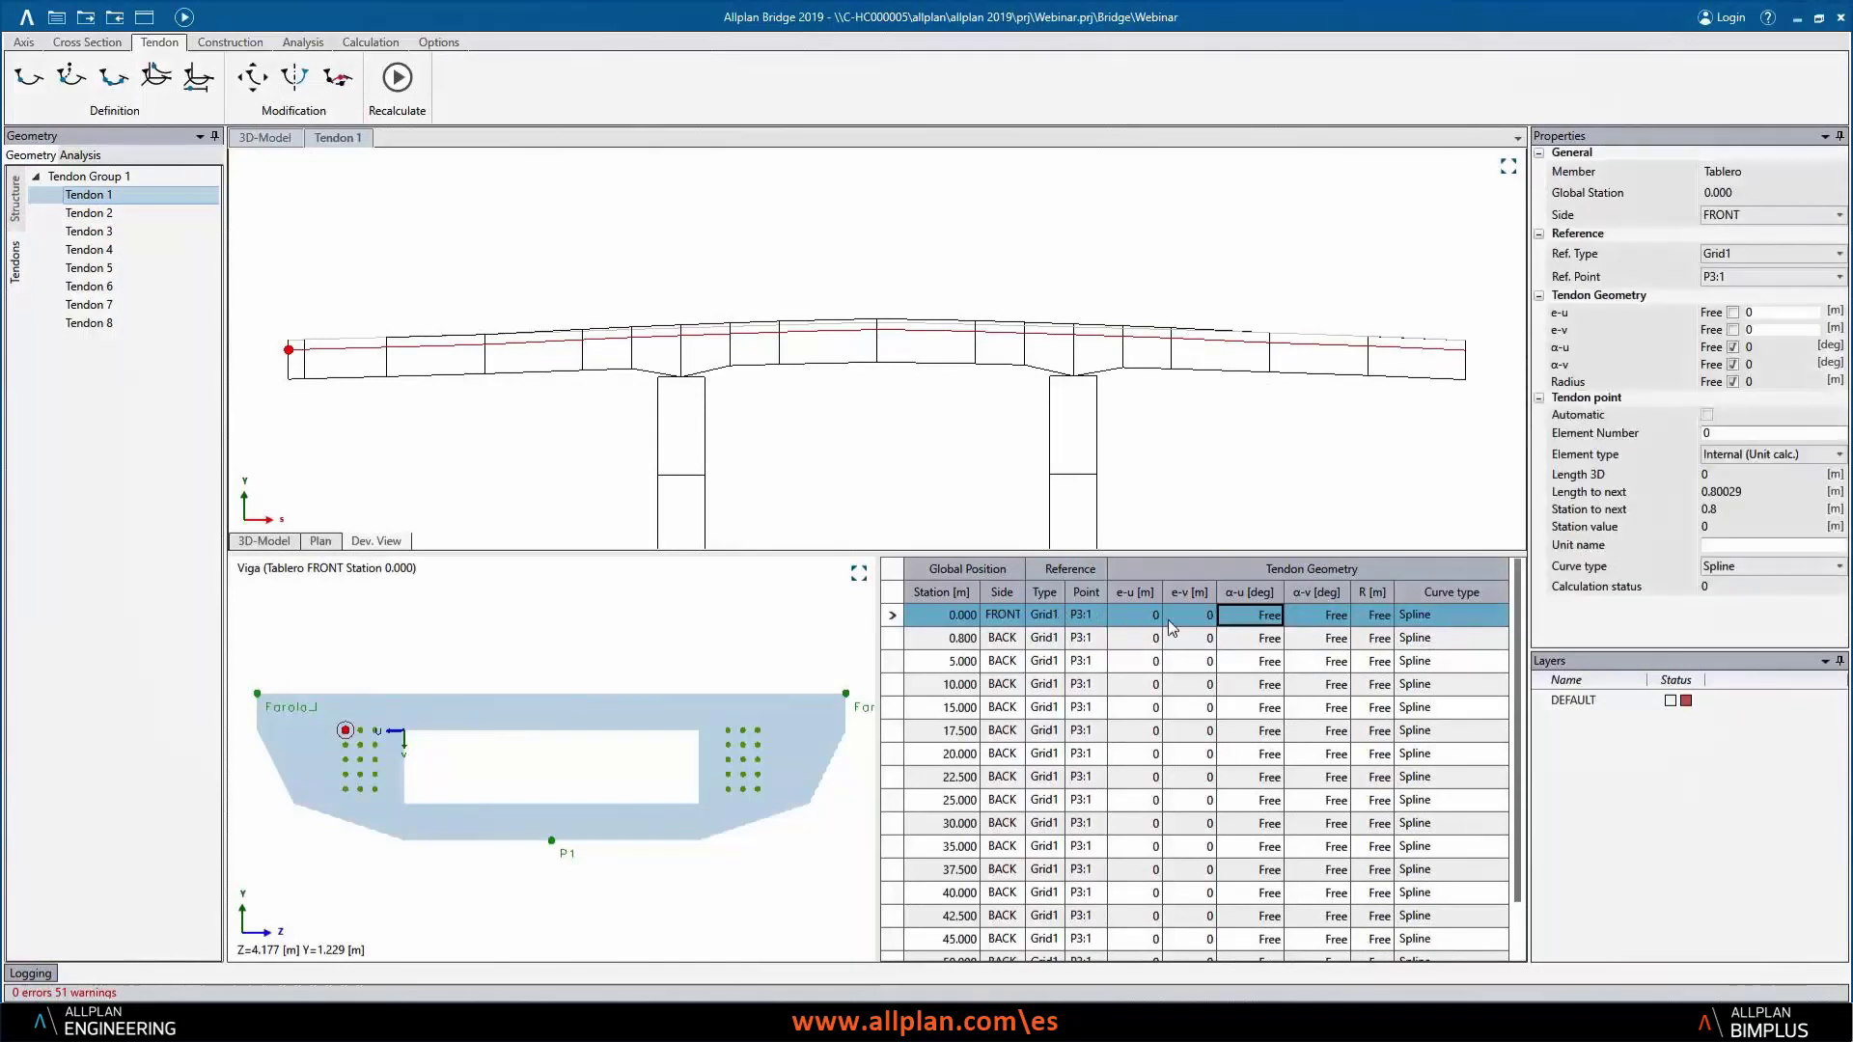
left_click(1327, 617)
left_click(1380, 618)
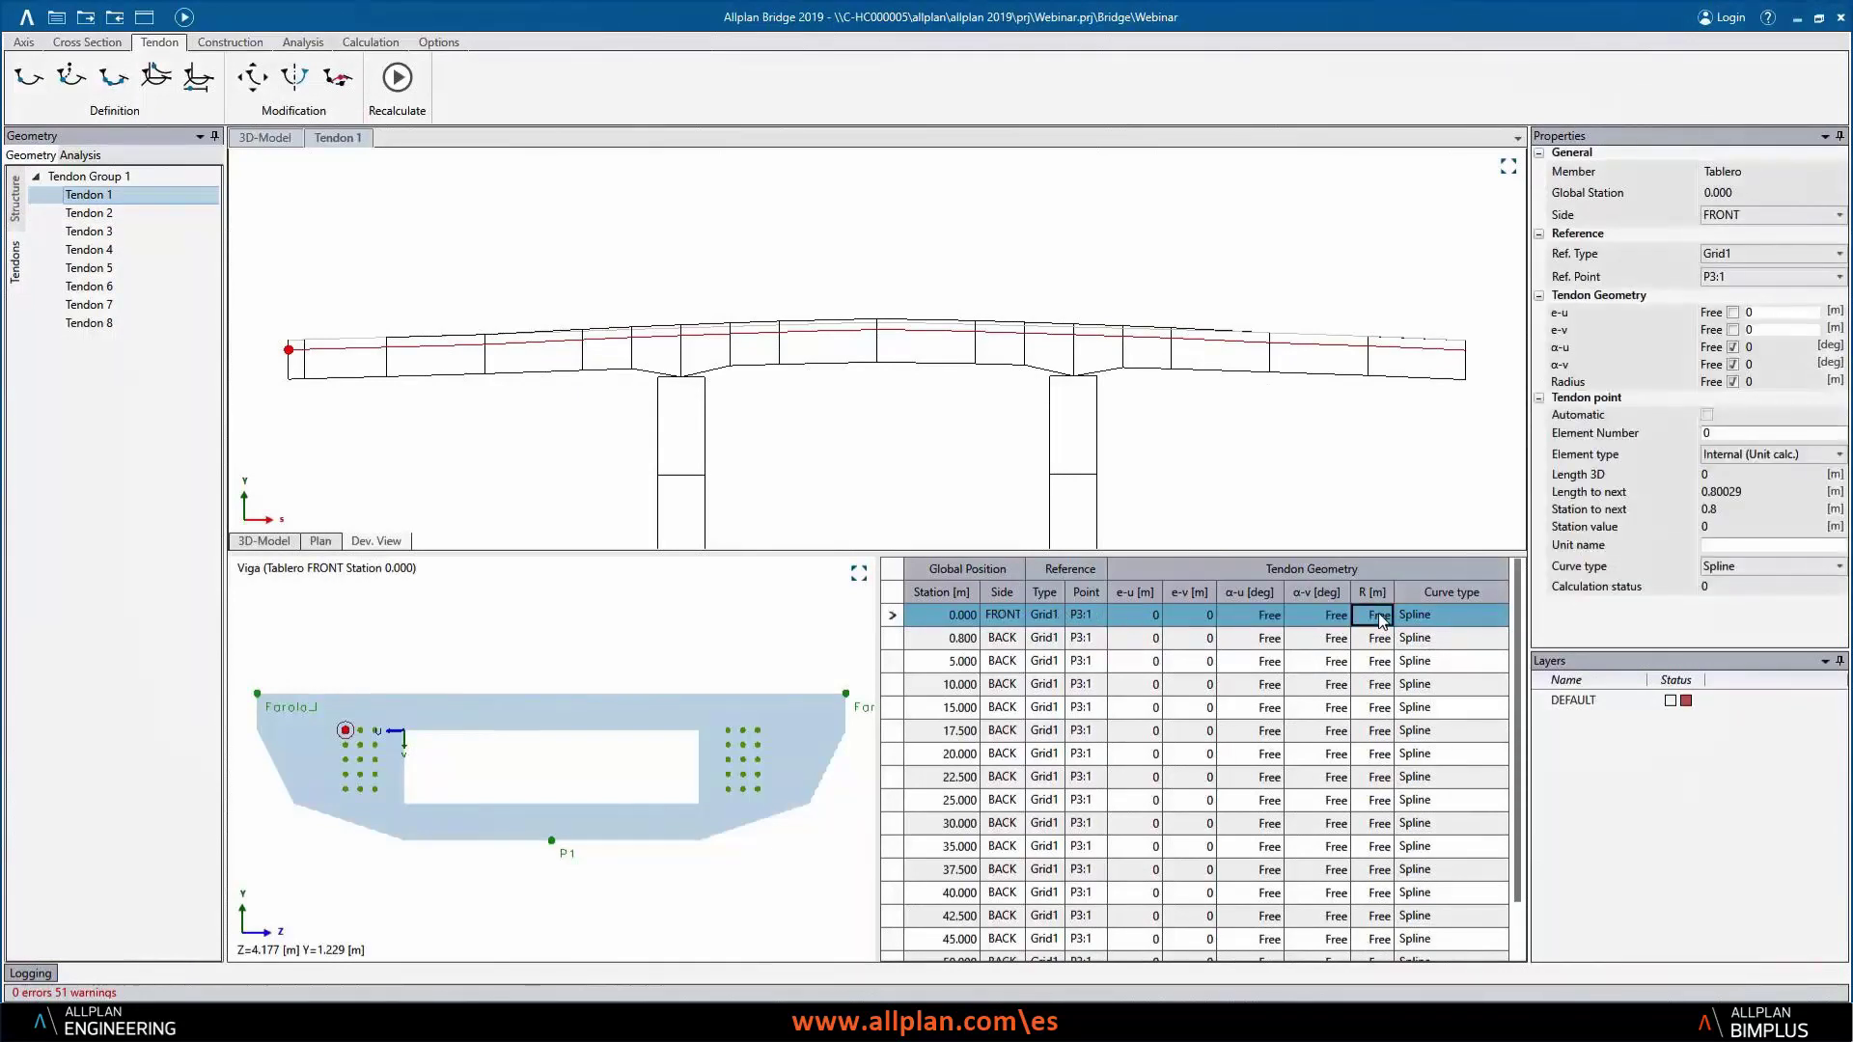
left_click(1428, 618)
left_click(1487, 622)
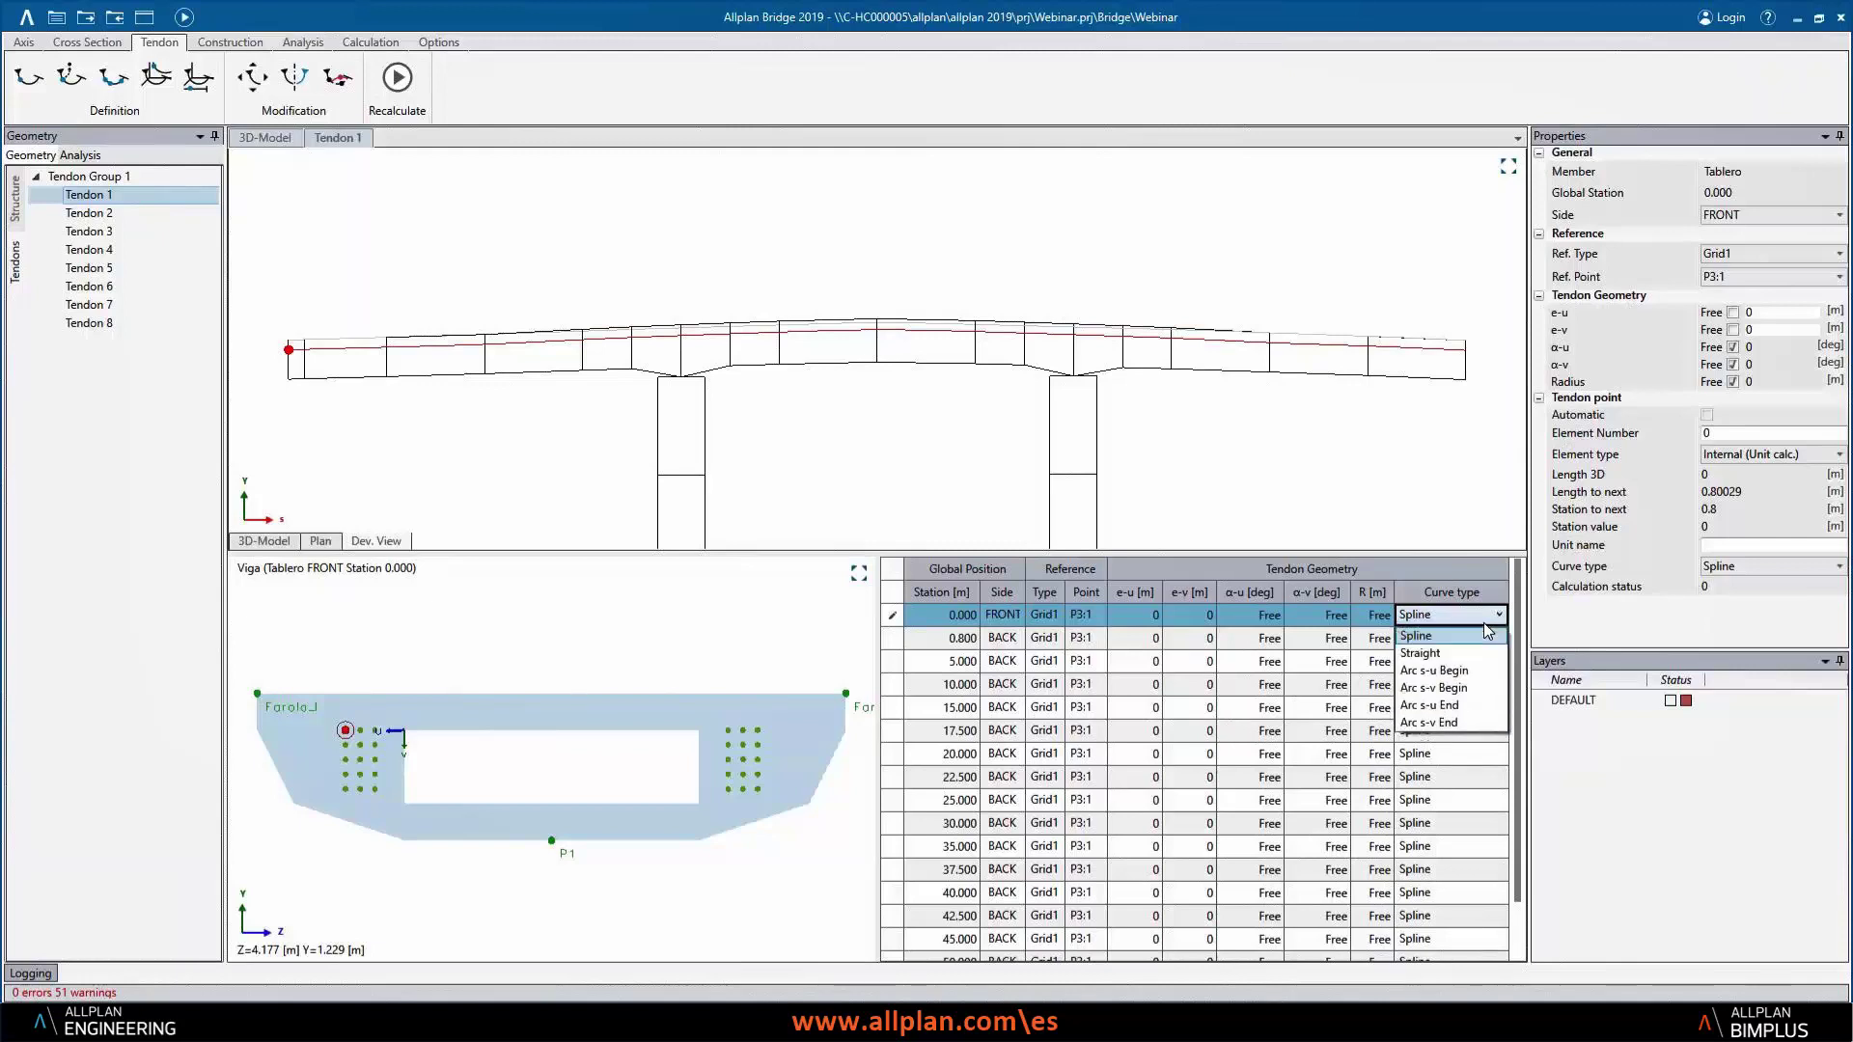
left_click(1461, 671)
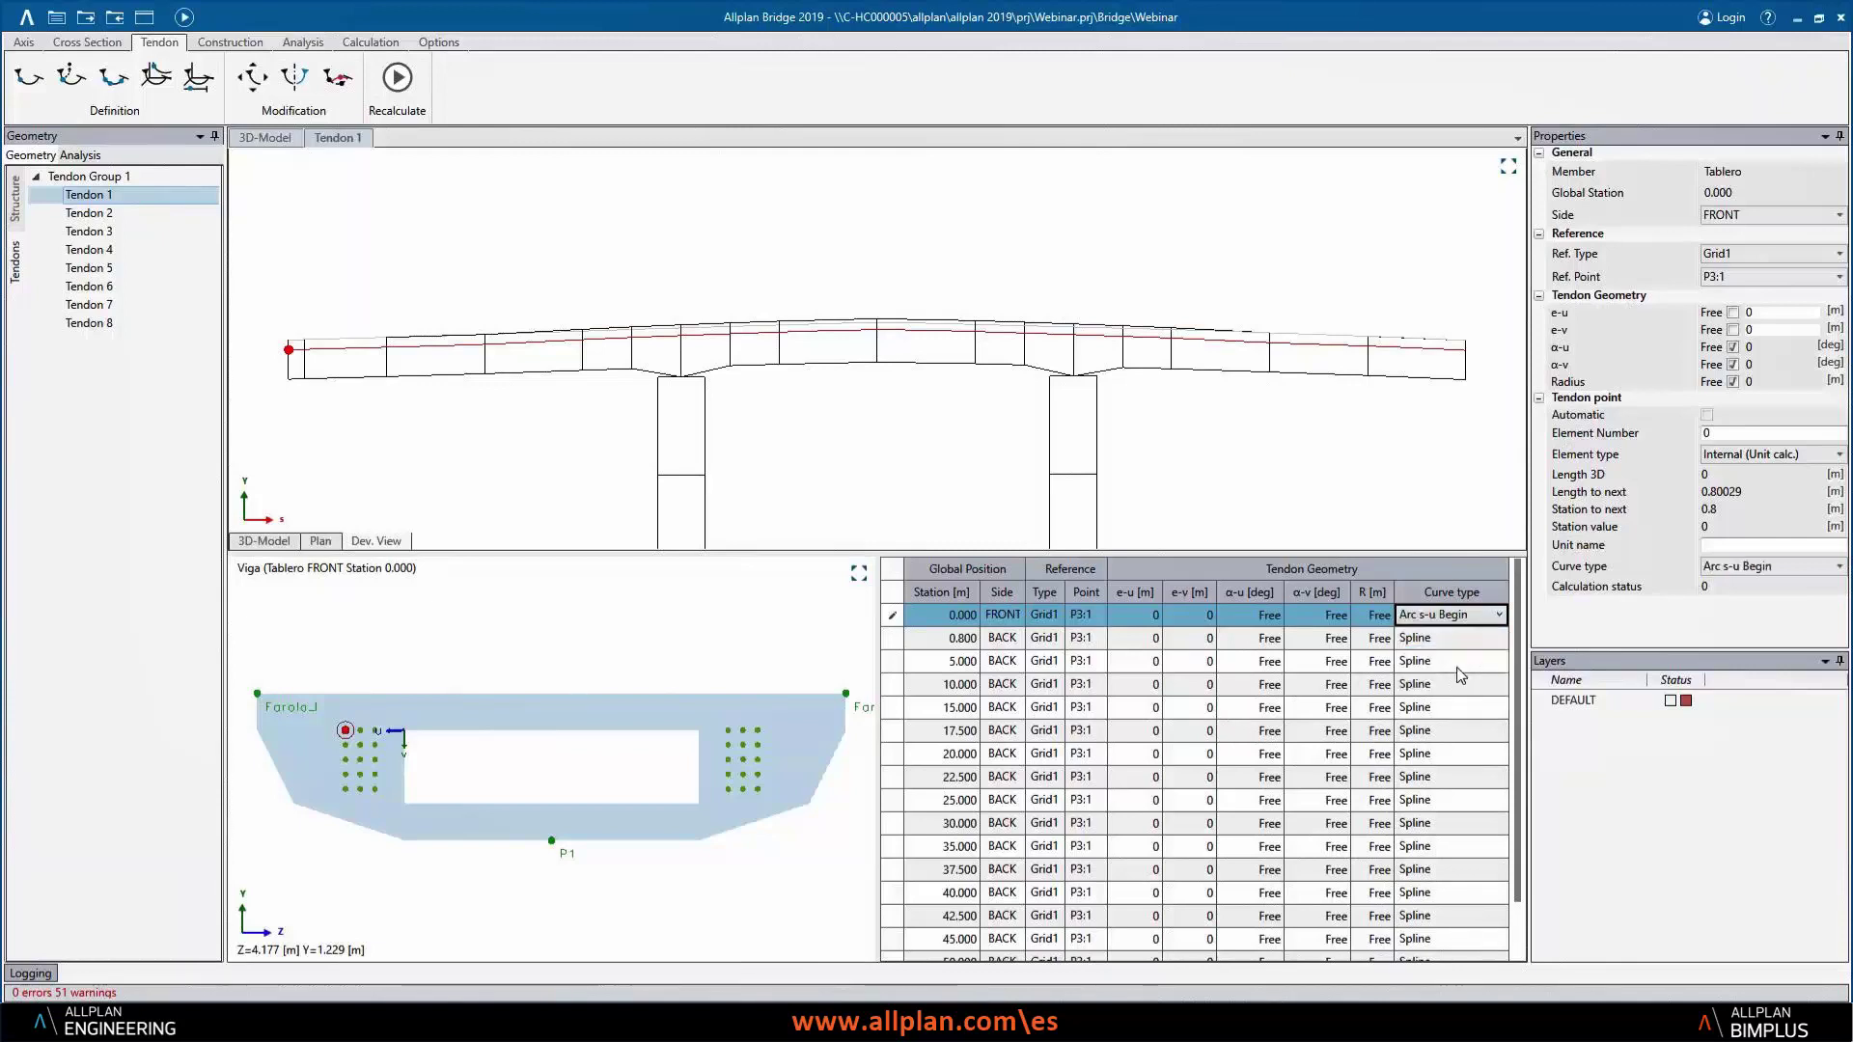
- Set the curve type of Tendon 1's point at station 0.000 back to Spline and check the tendon in the plan and developed views
left_click(1411, 647)
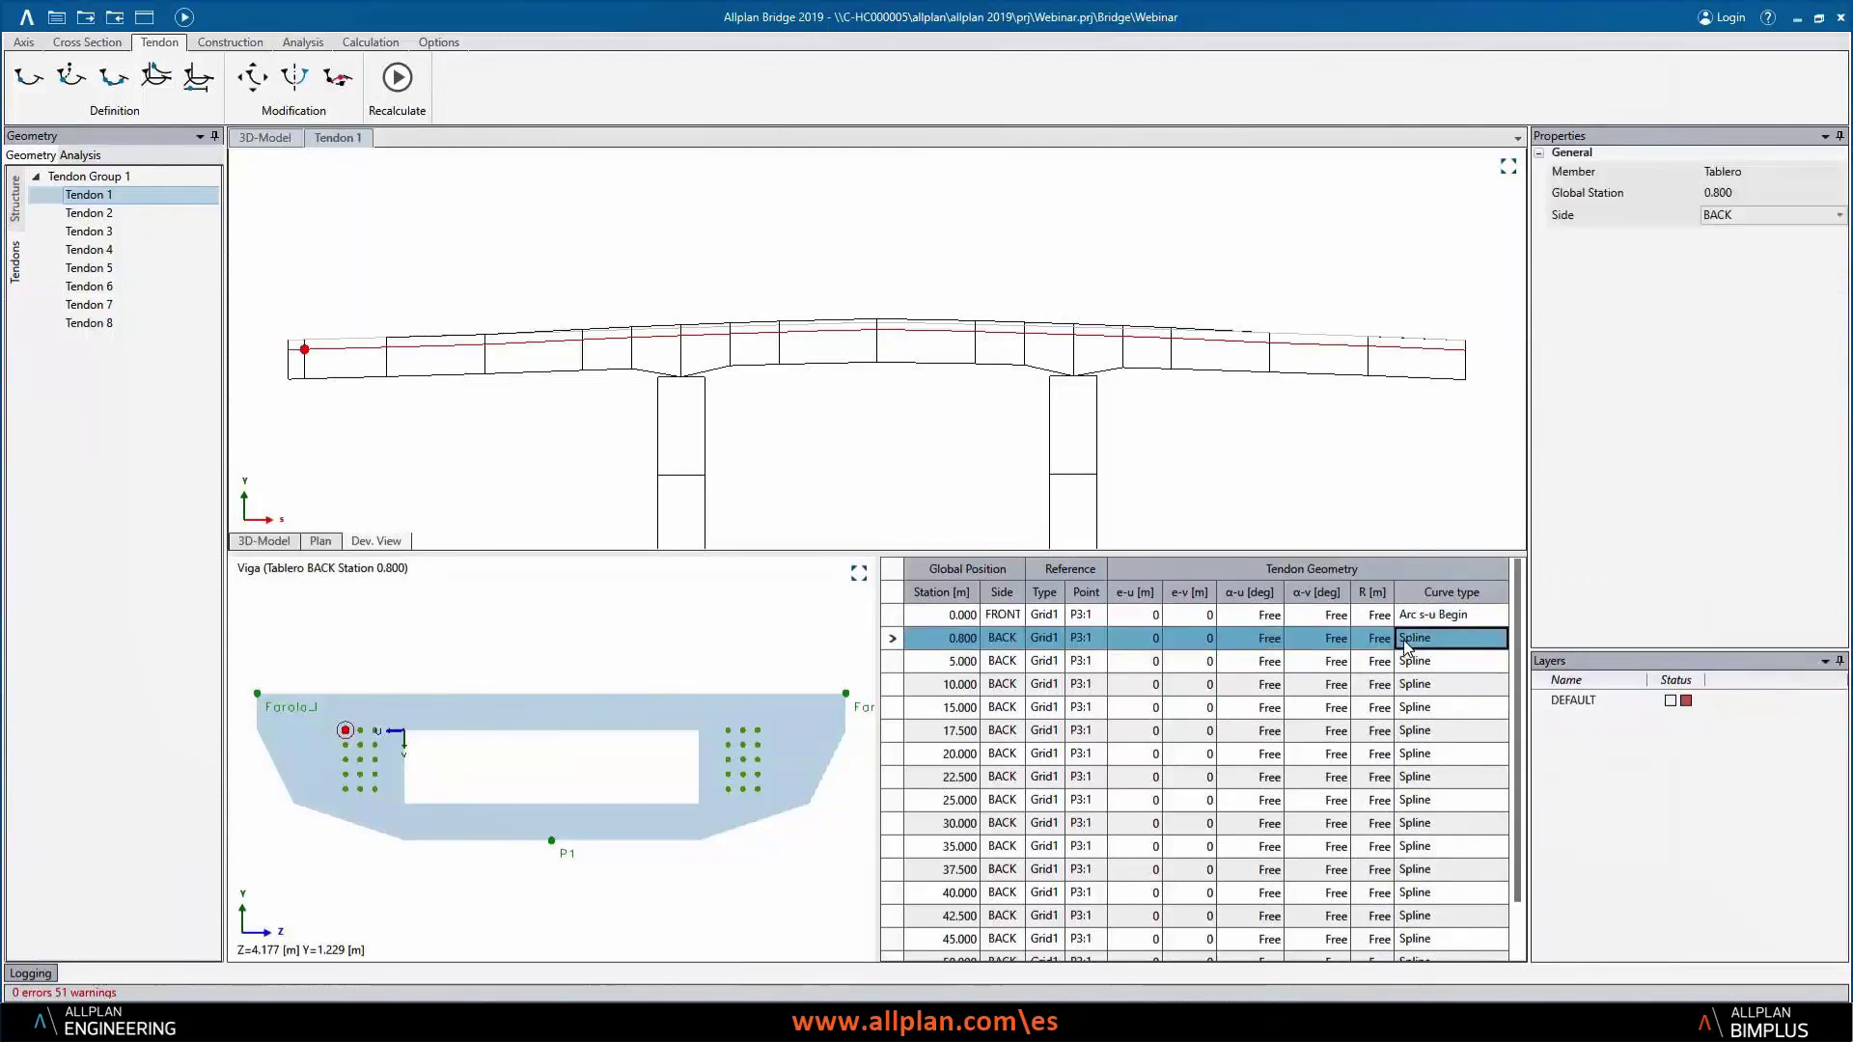
left_click(1451, 620)
left_click(1452, 625)
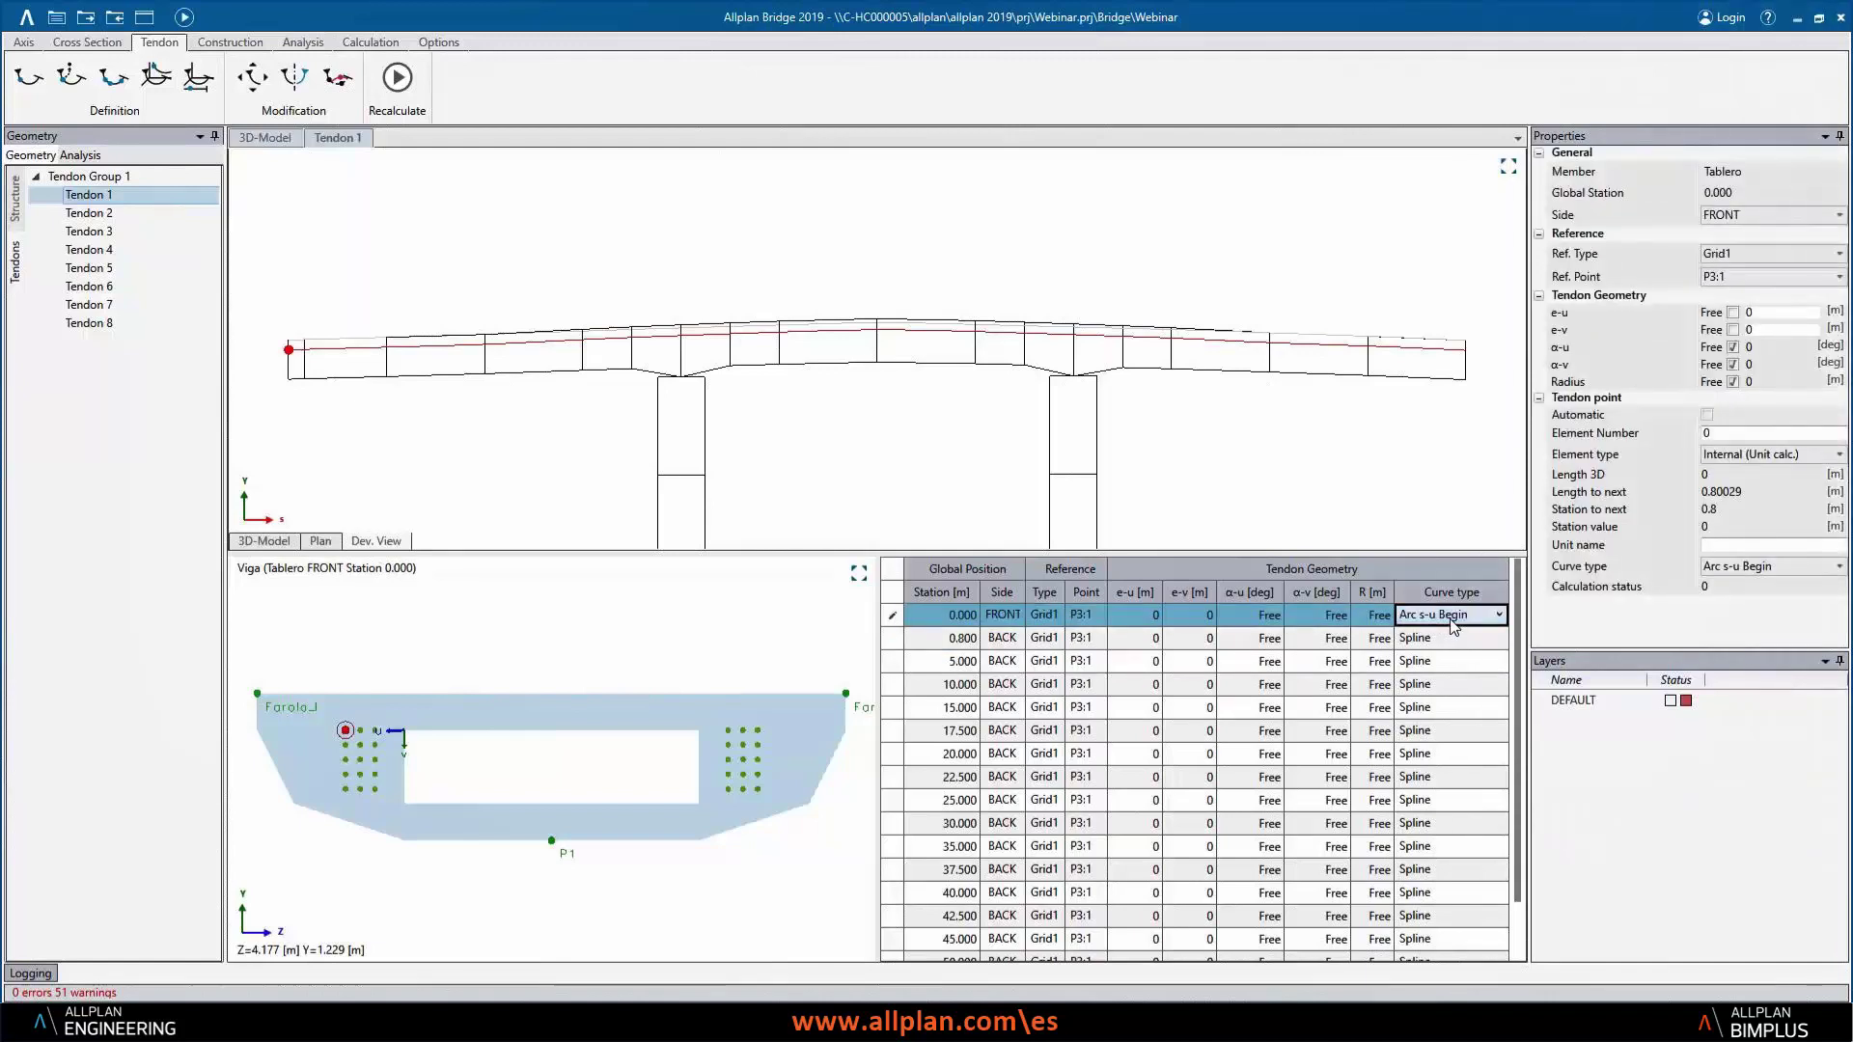
left_click(1451, 626)
left_click(1428, 635)
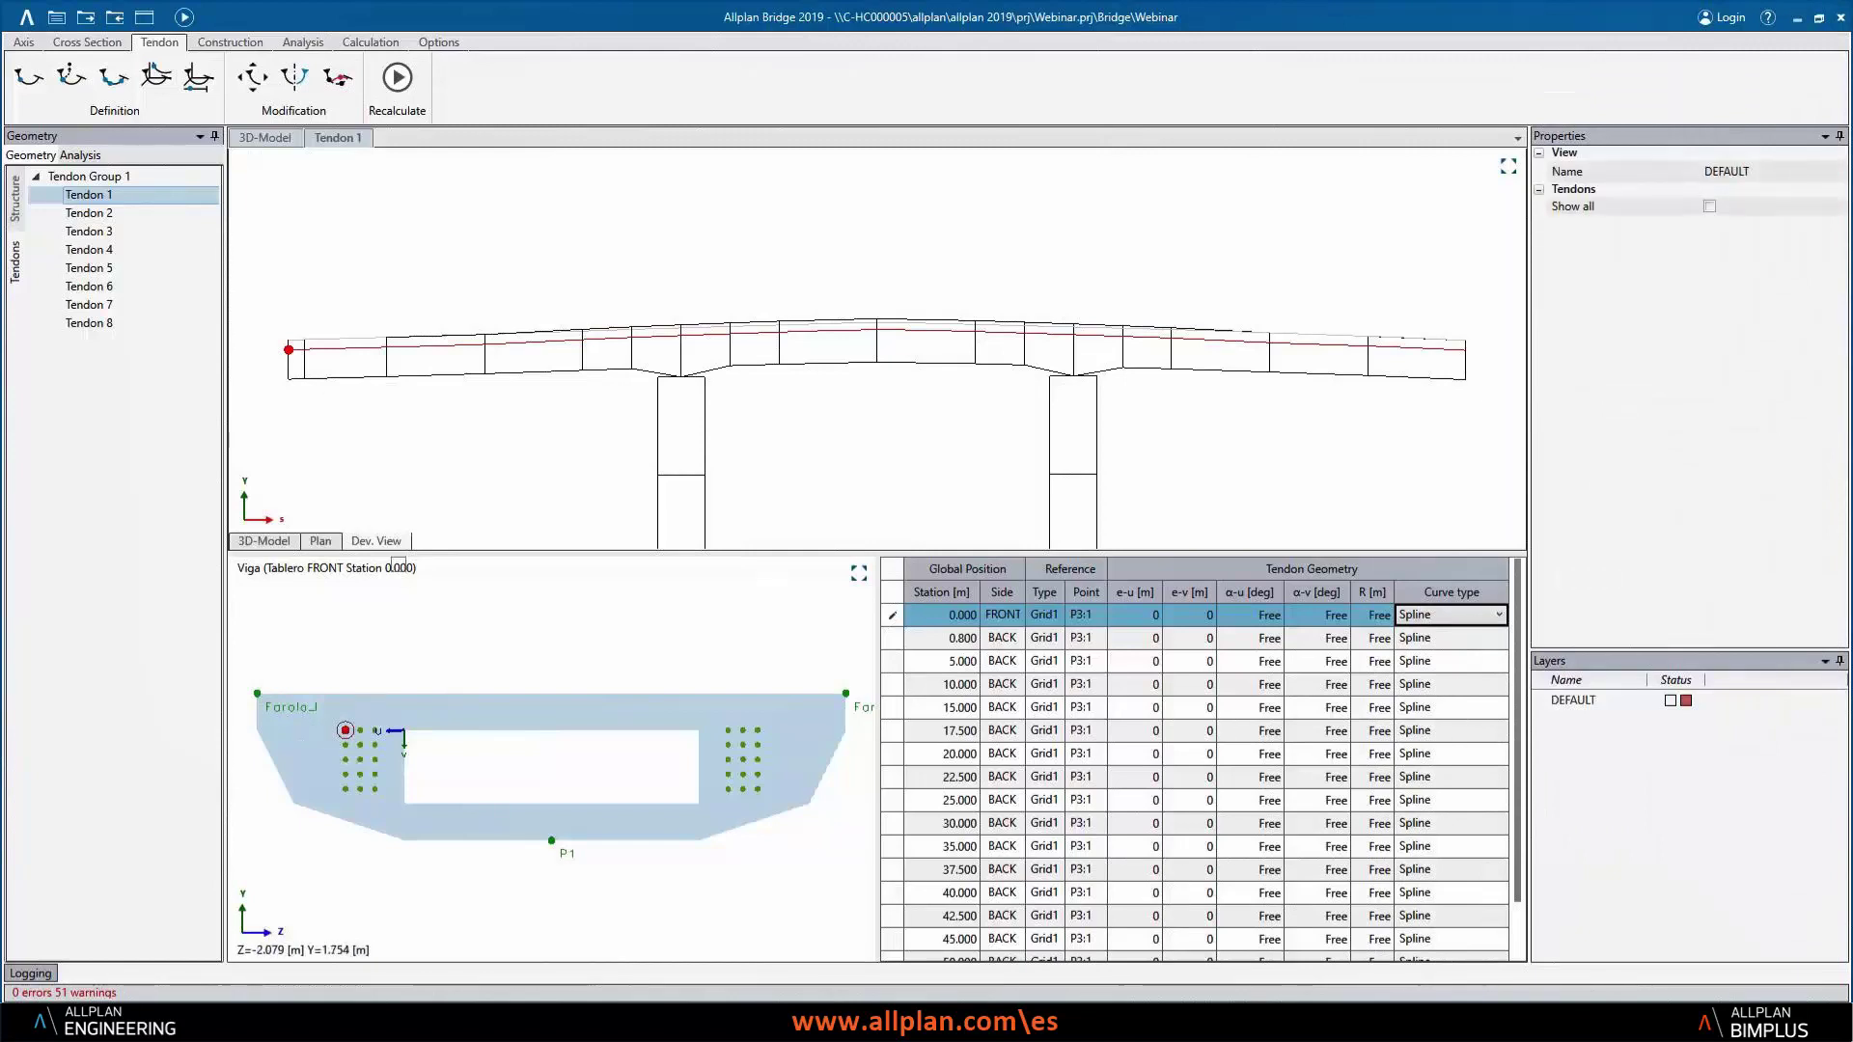
left_click(321, 541)
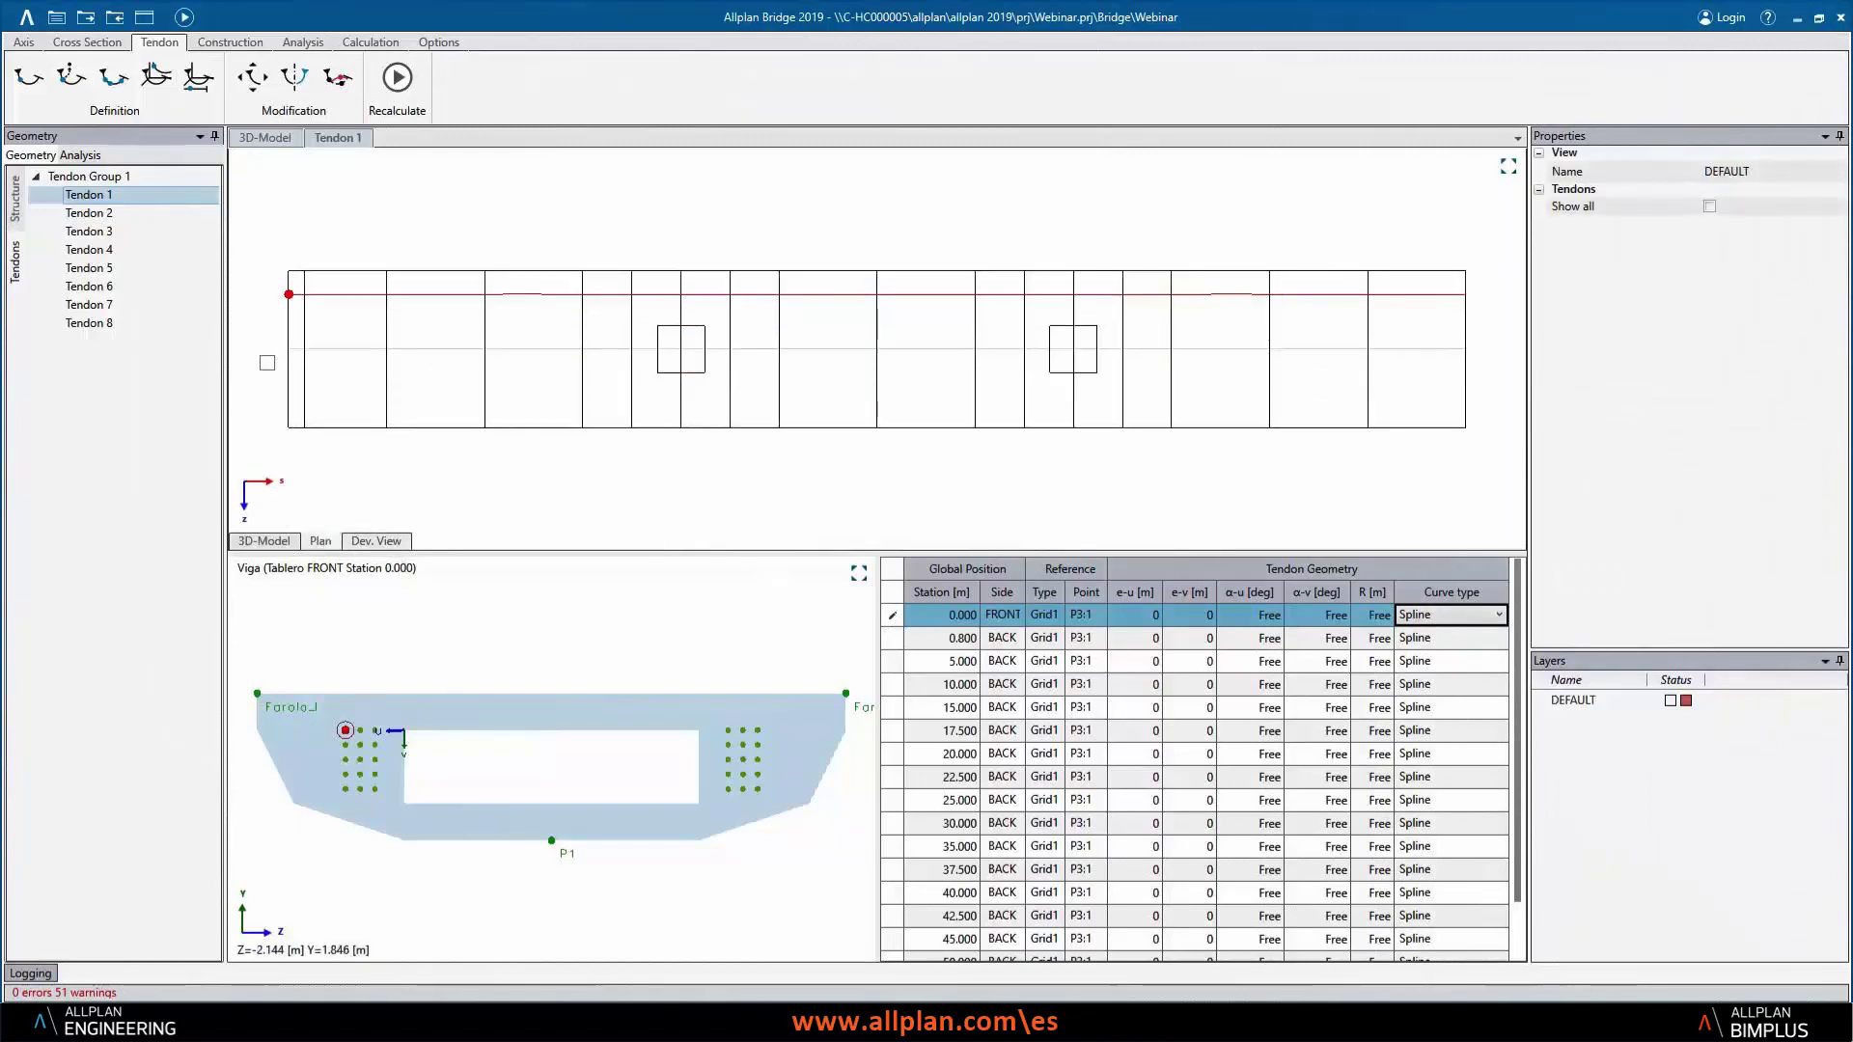
left_click(389, 544)
- Copy and move Tendon Group 1 onto Grid2 of the front deck section at station 0.000, accepting the default group name
left_click(36, 175)
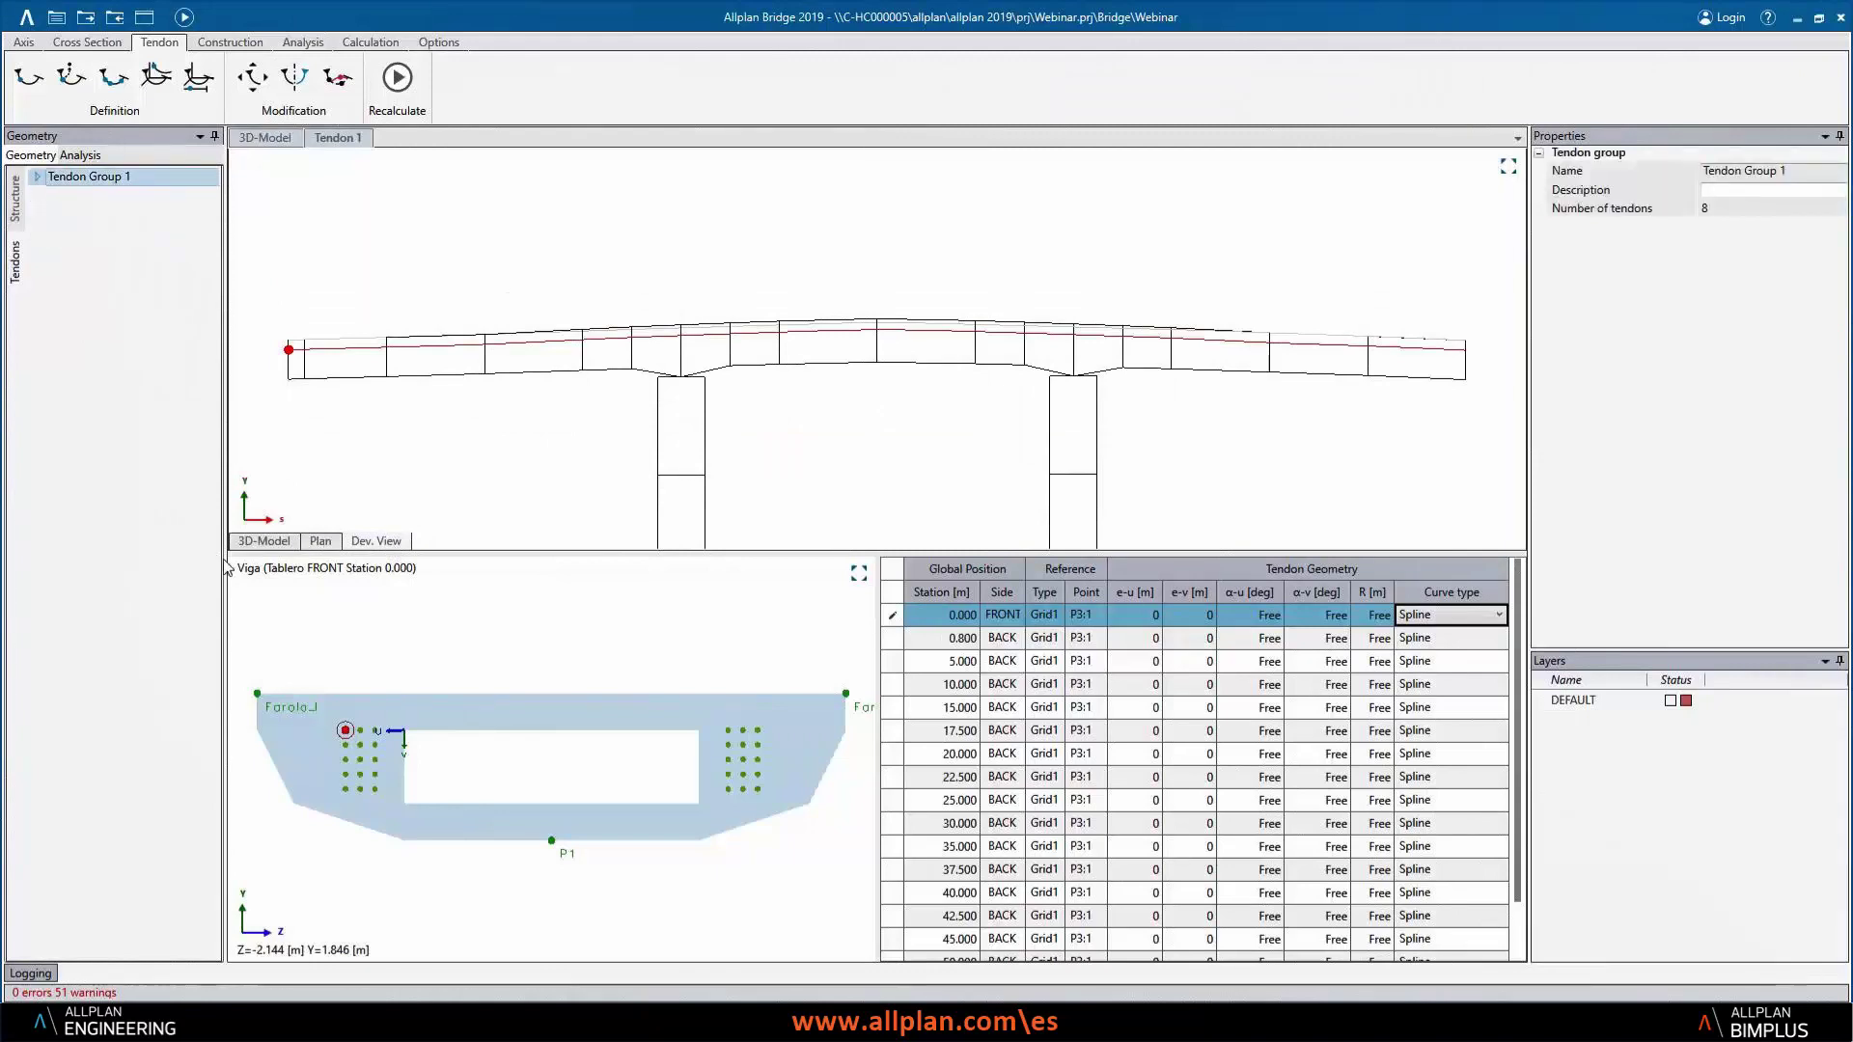
left_click(259, 542)
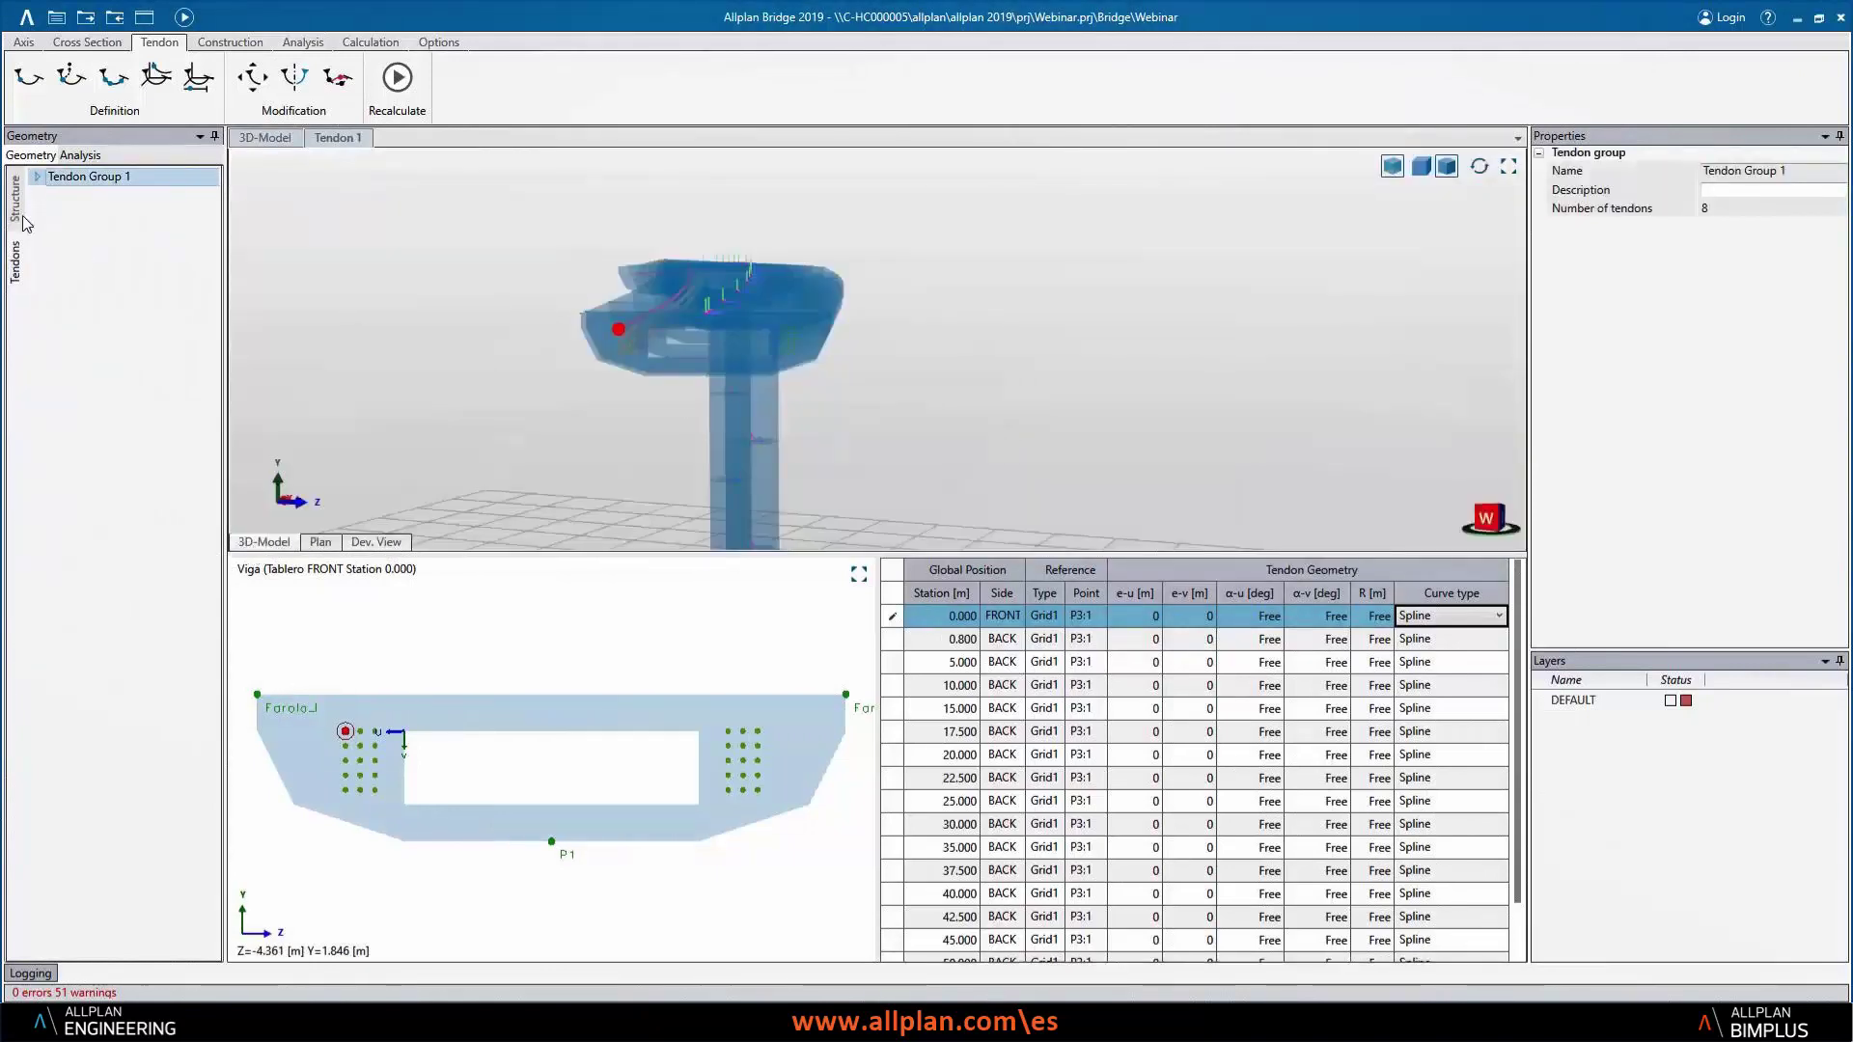
right_click(67, 177)
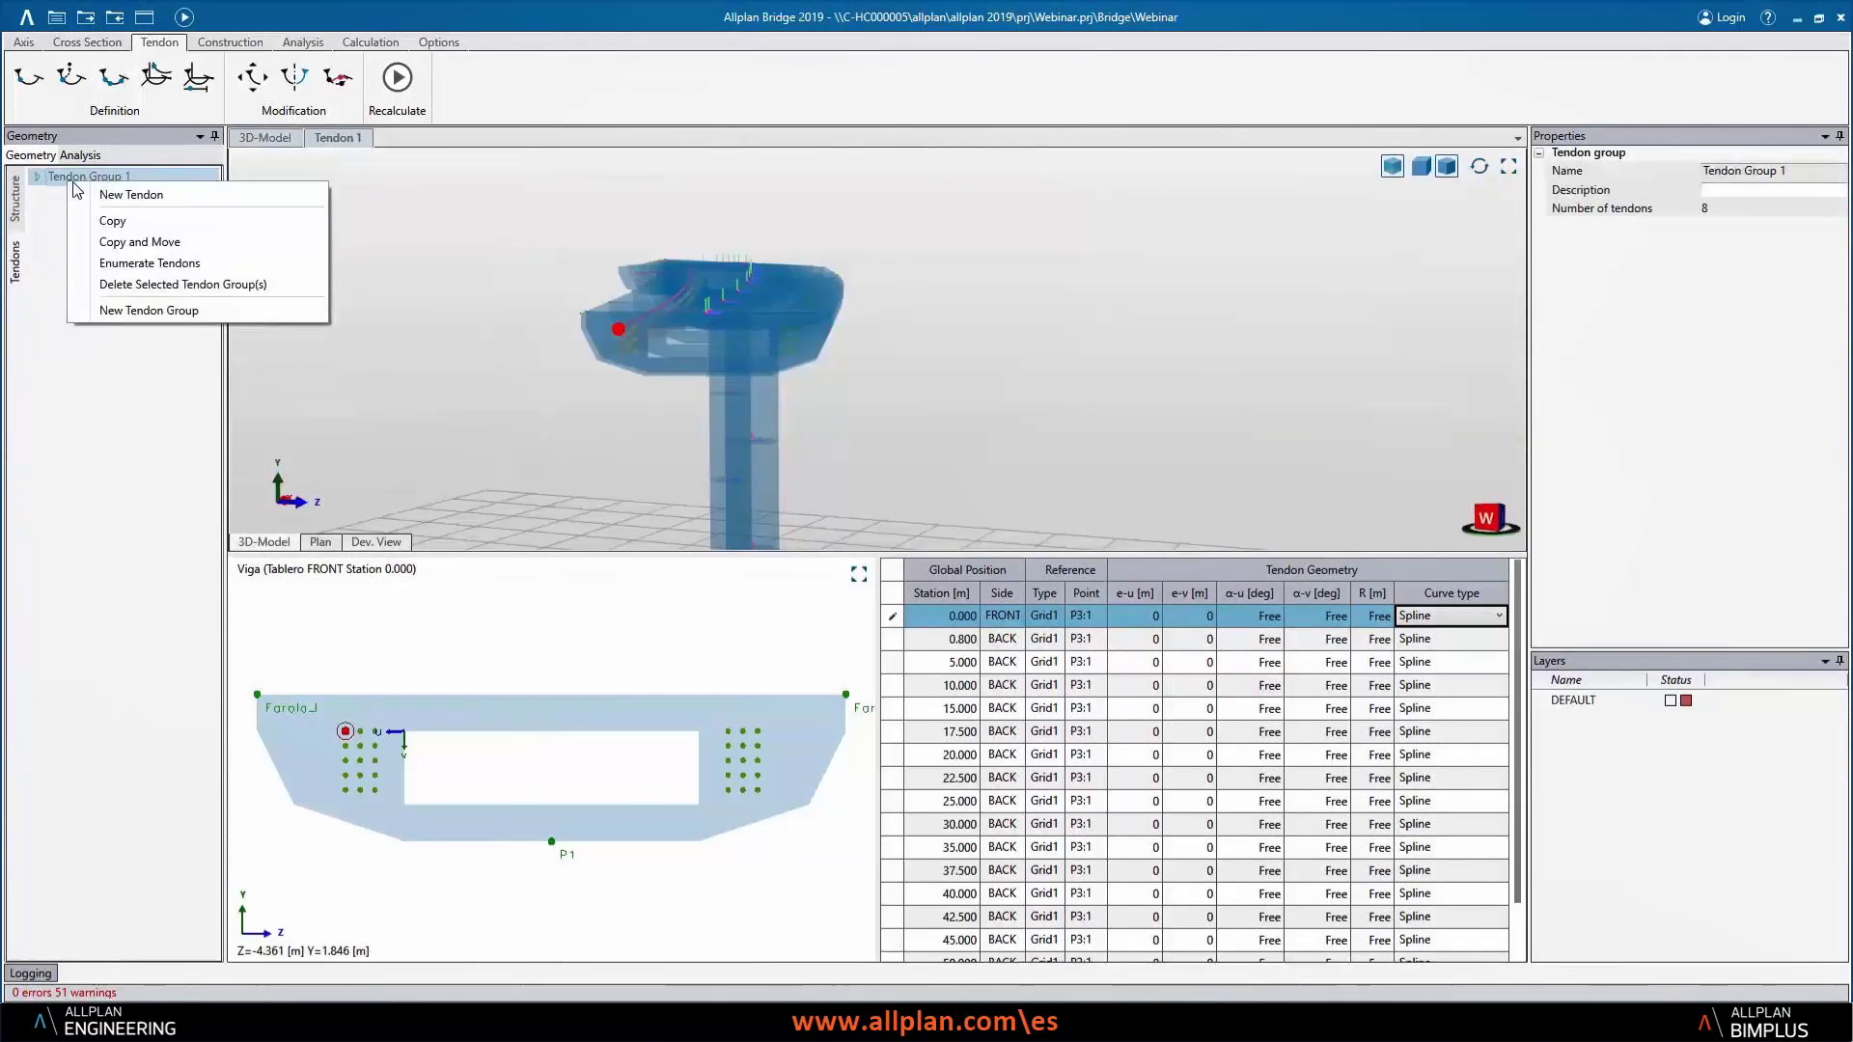
left_click(104, 242)
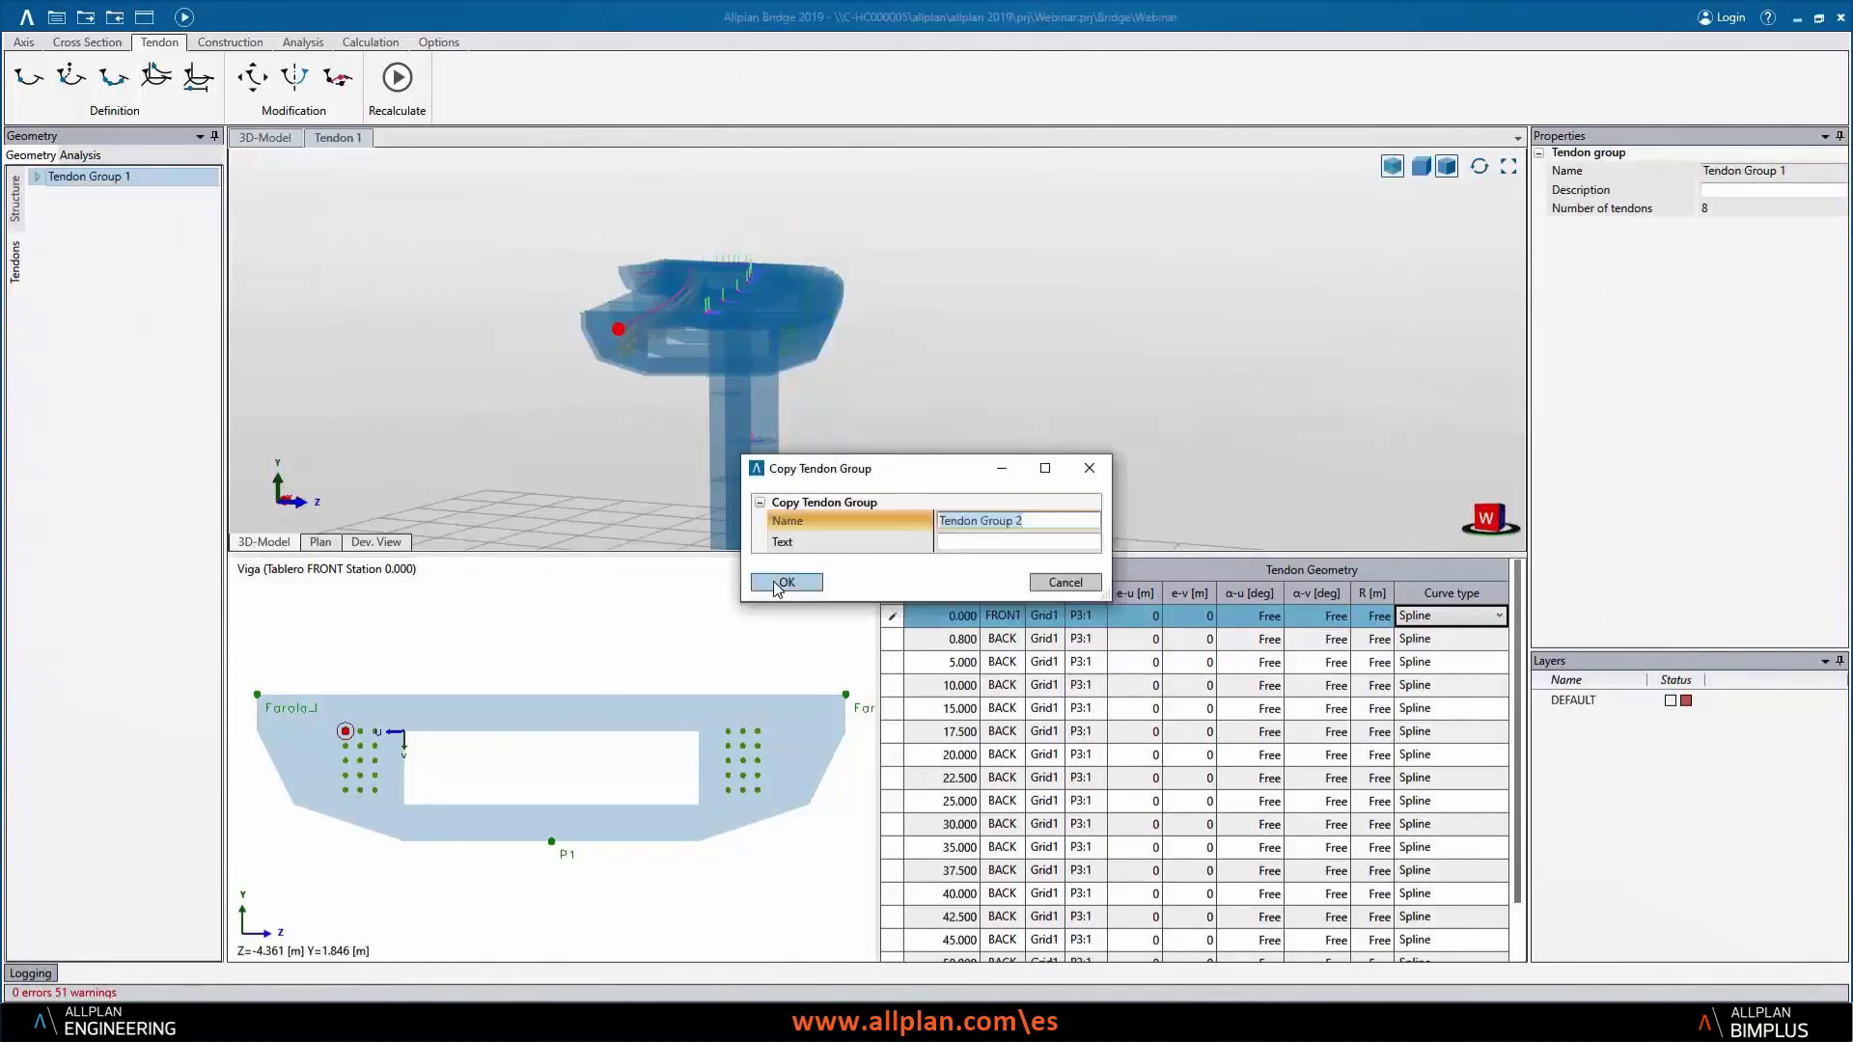
left_click(784, 583)
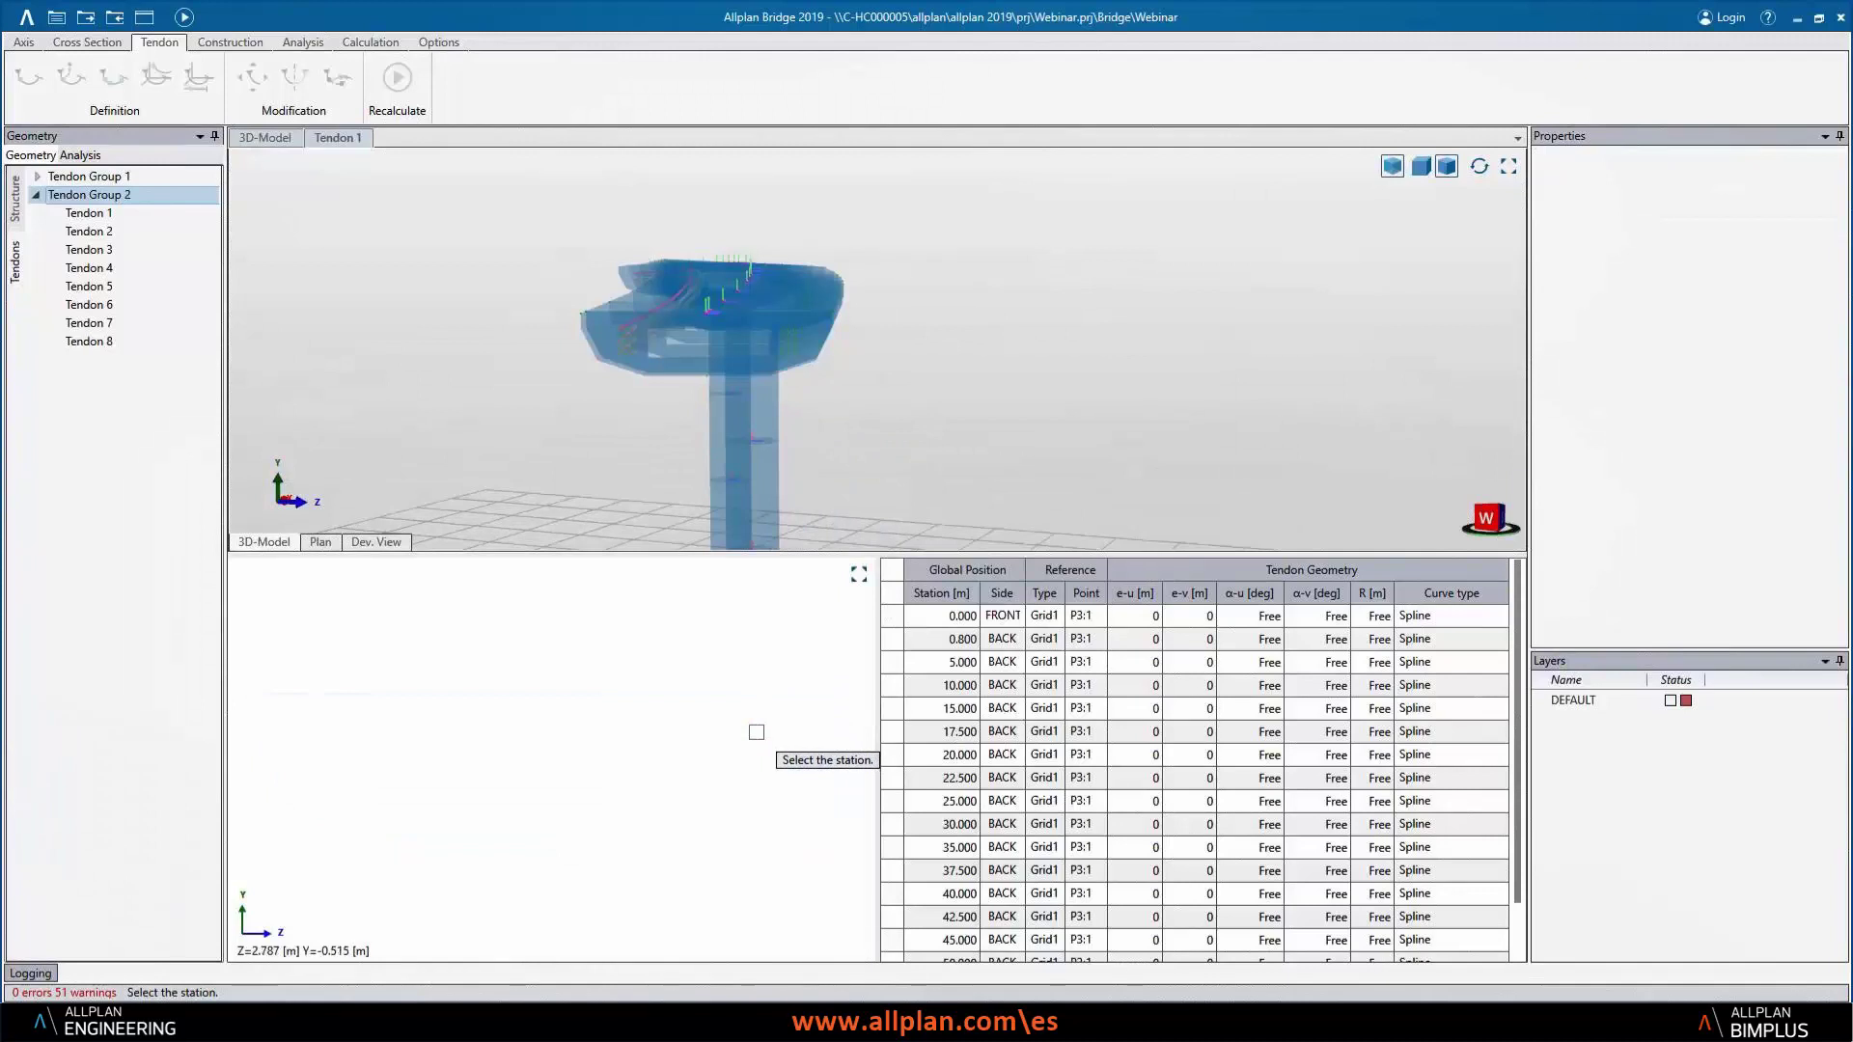
left_click(864, 444)
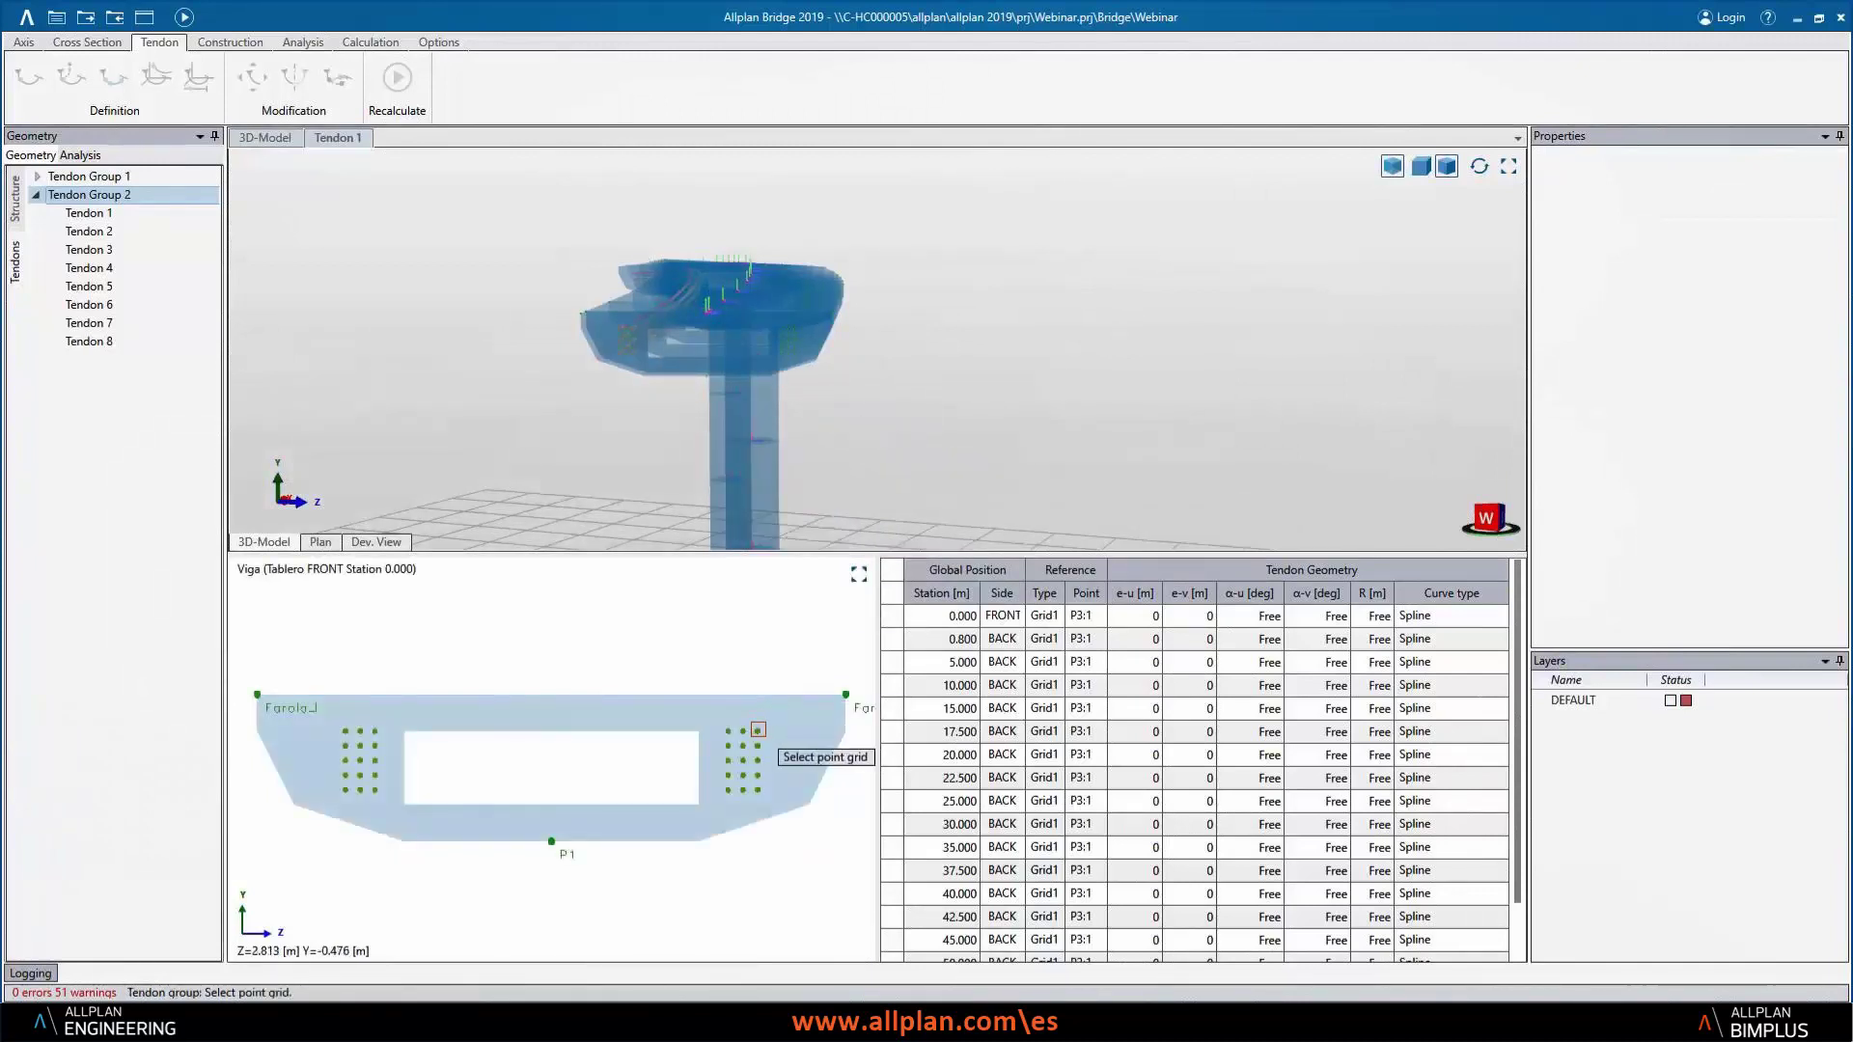
left_click(757, 730)
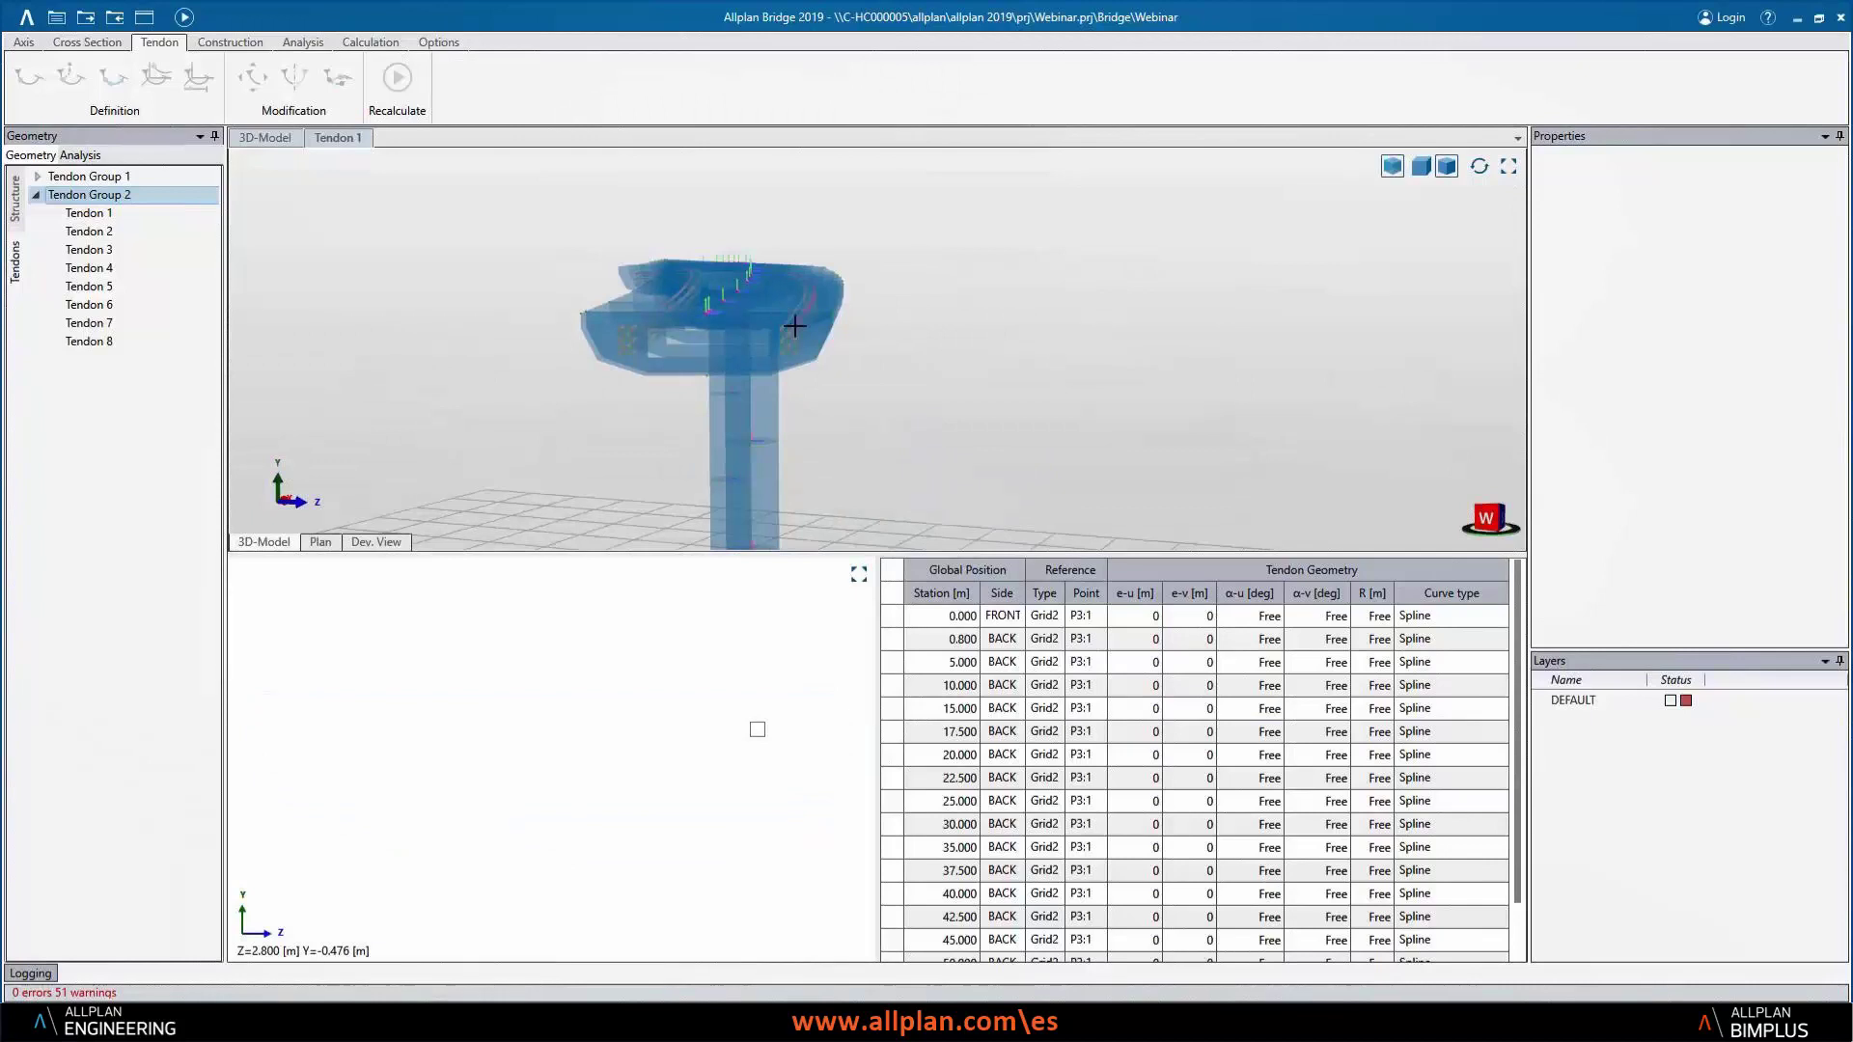
middle_click_drag(916, 382, 709, 391)
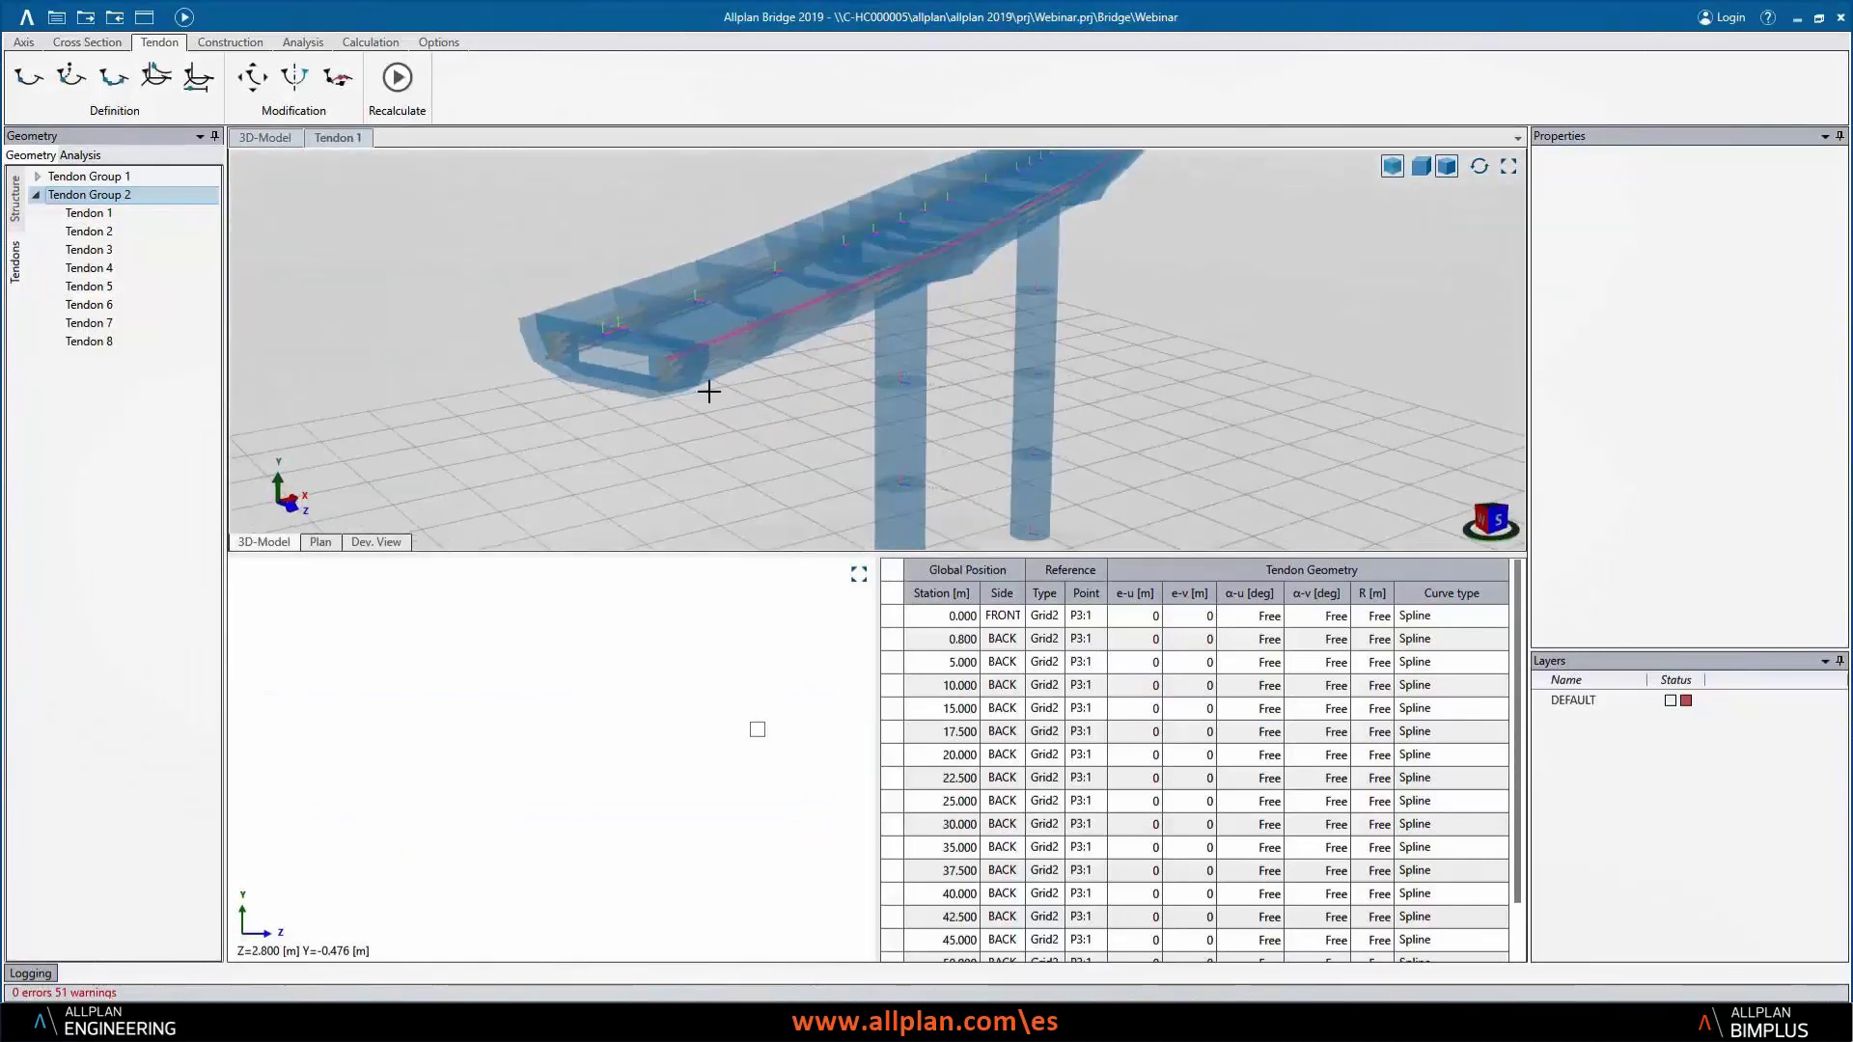
left_click(37, 176)
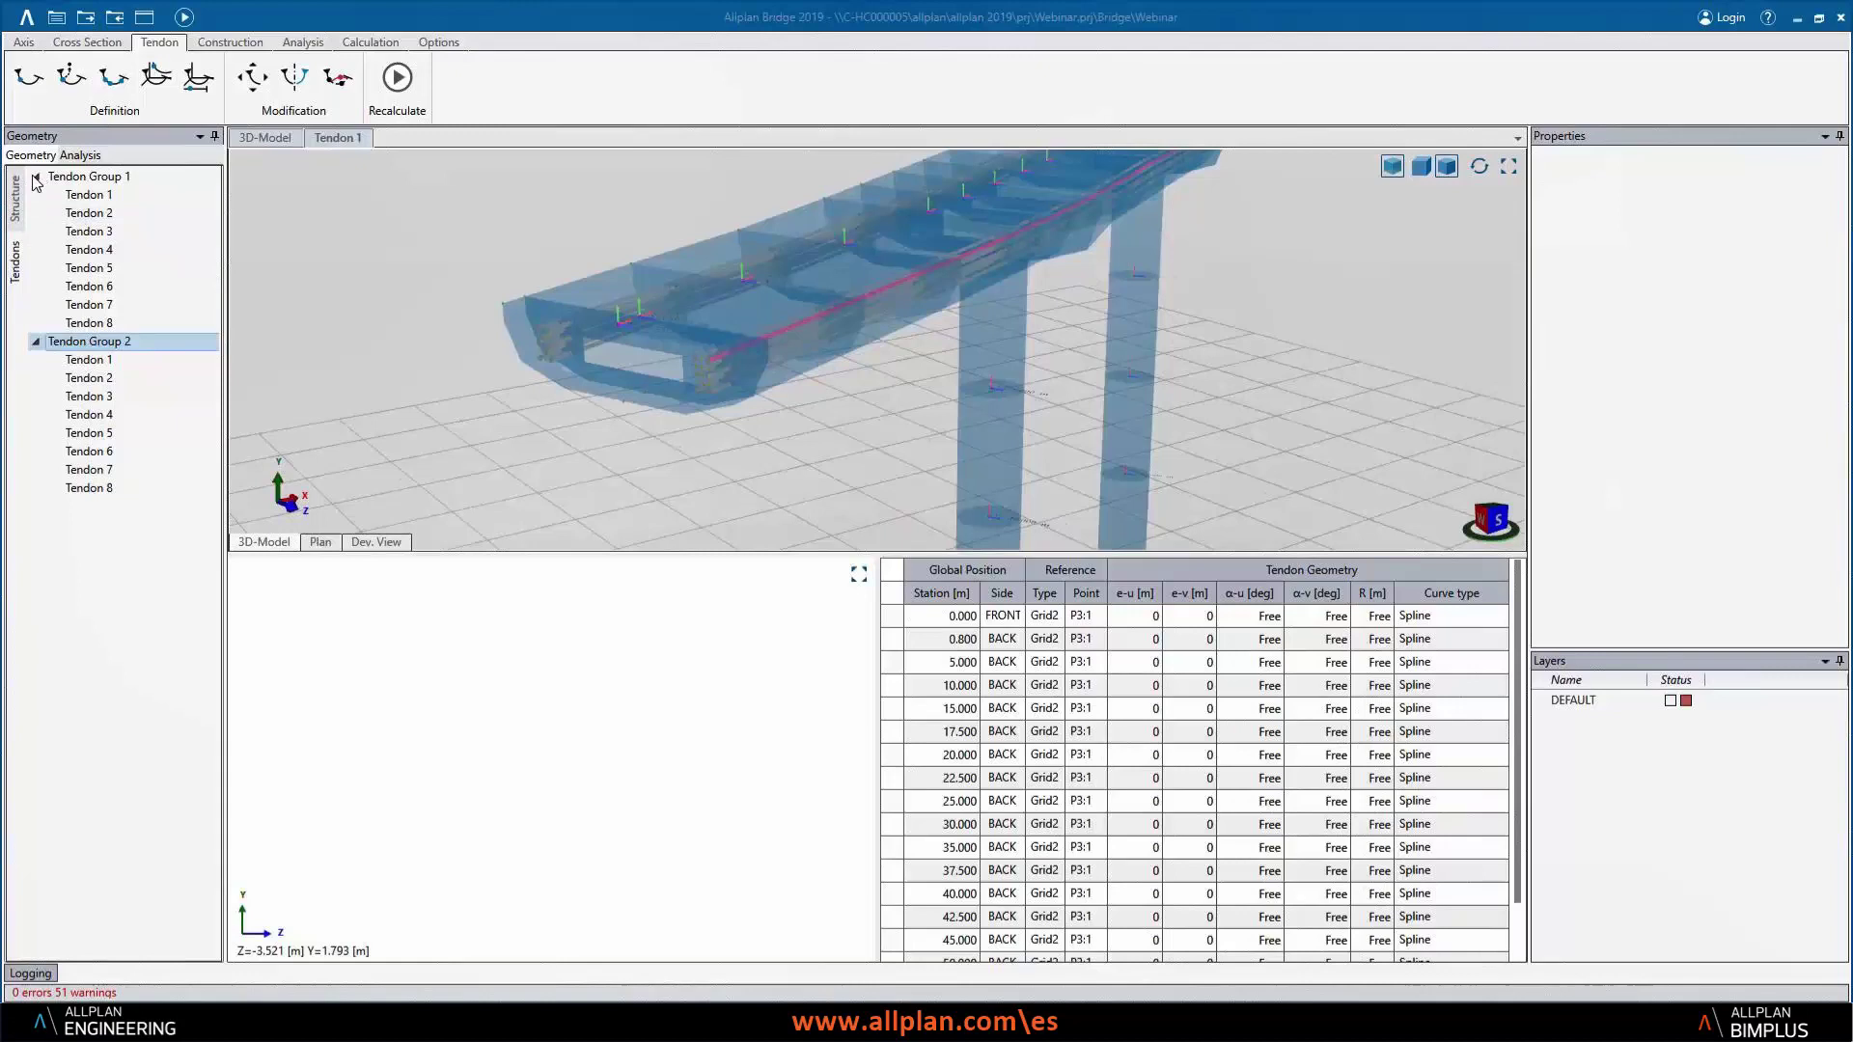
- Open the Viga cross section and set Grid1's u-direction spacing to 0.4 m
left_click(17, 203)
double_click(76, 267)
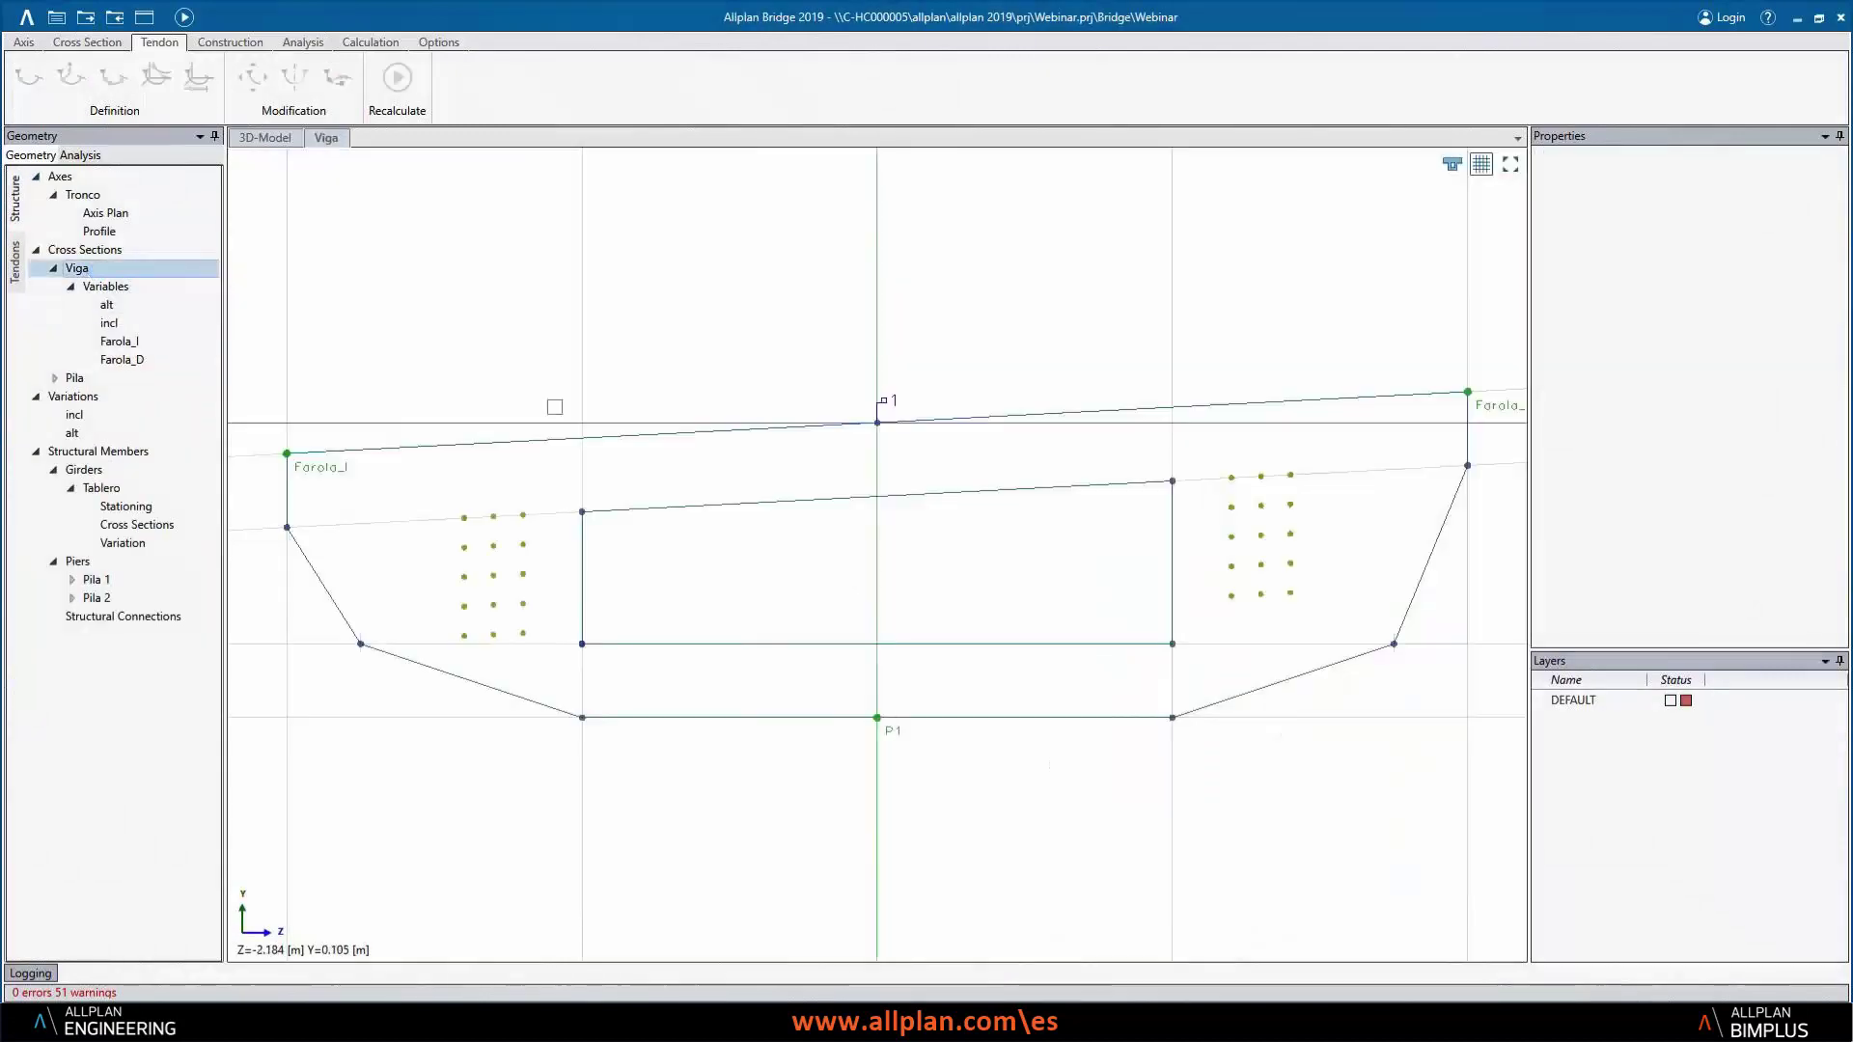
left_click(523, 545)
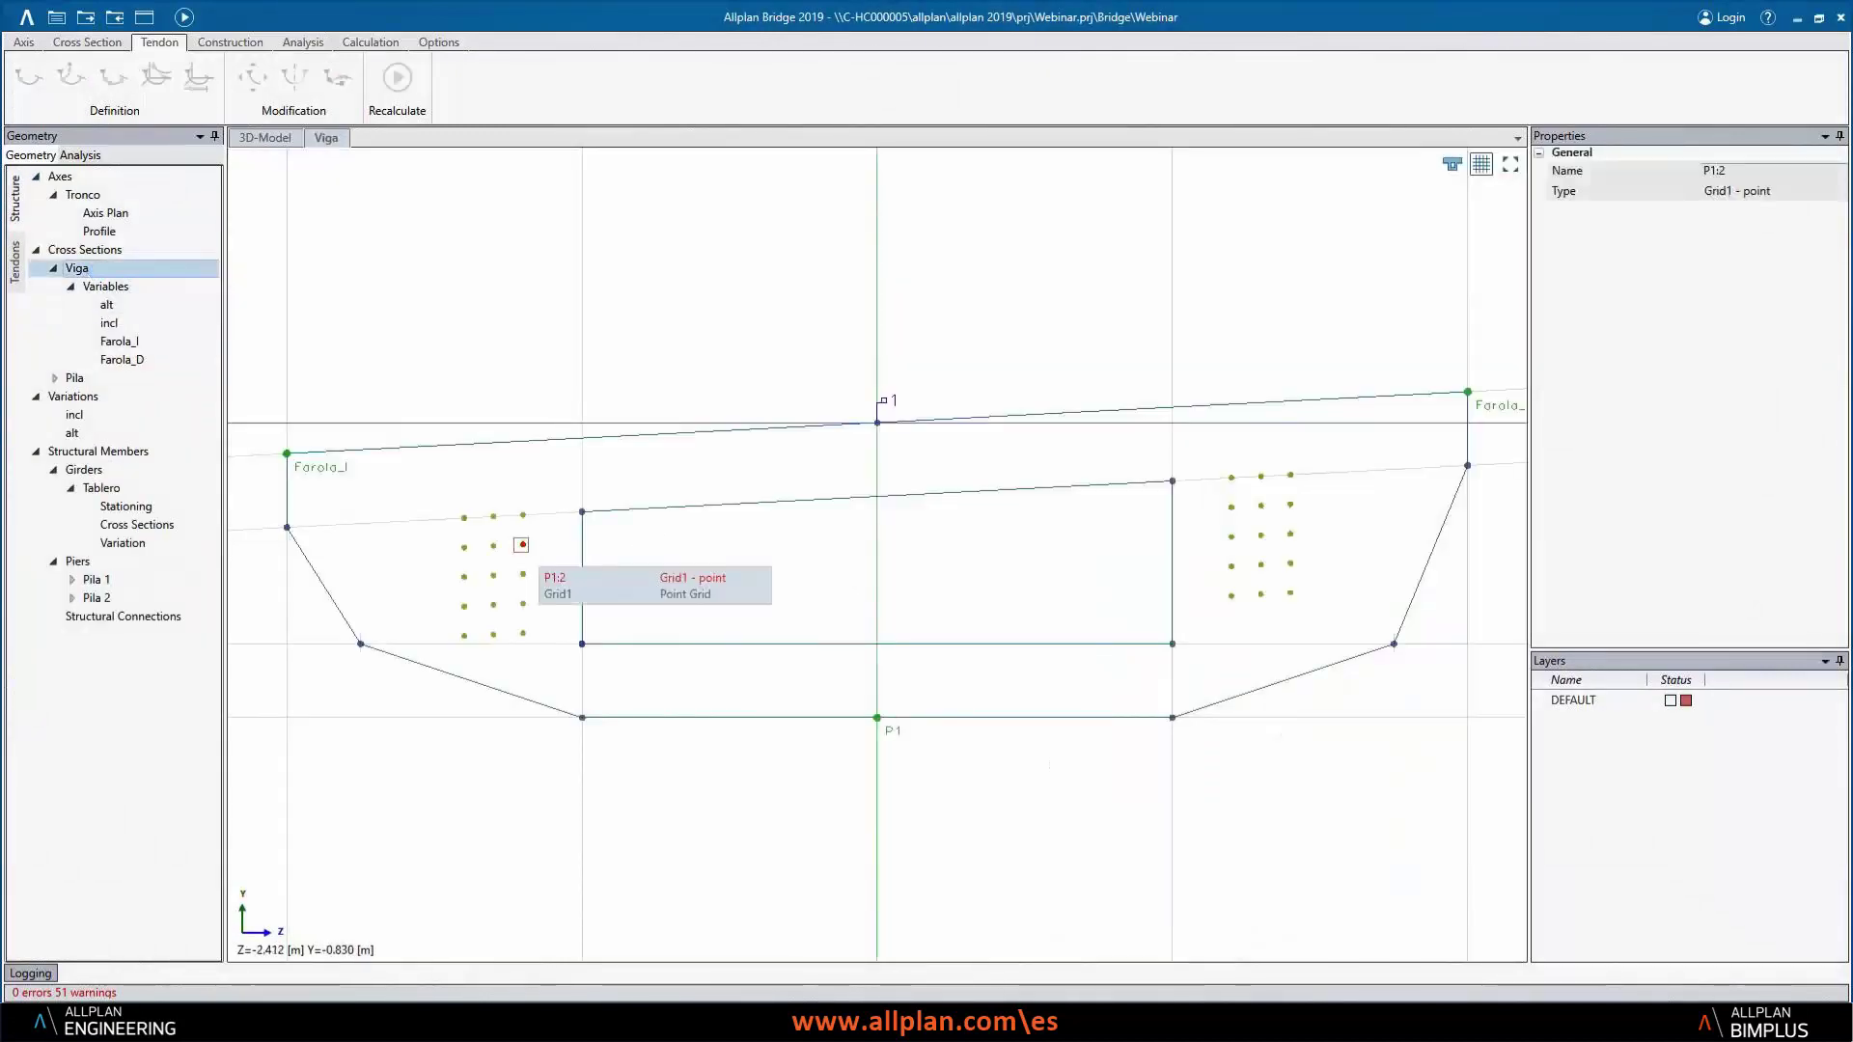
left_click(554, 593)
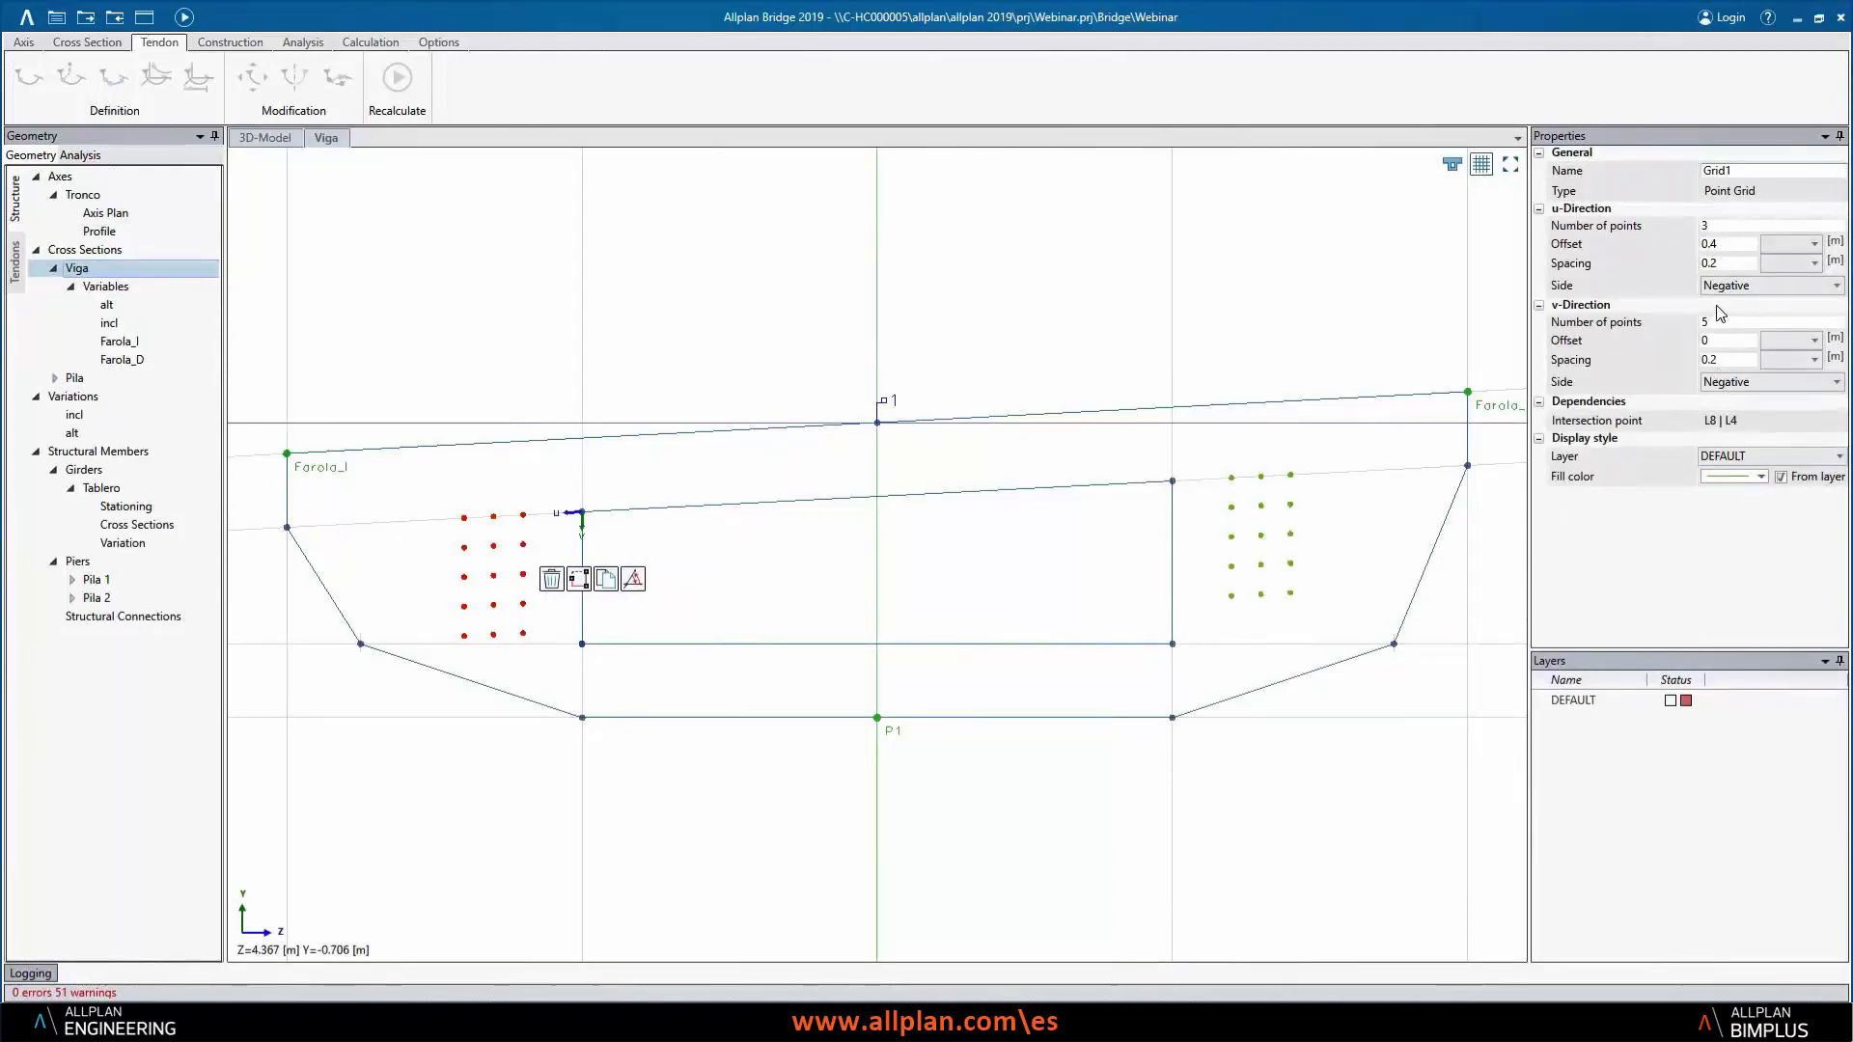
left_click(1727, 263)
type("4")
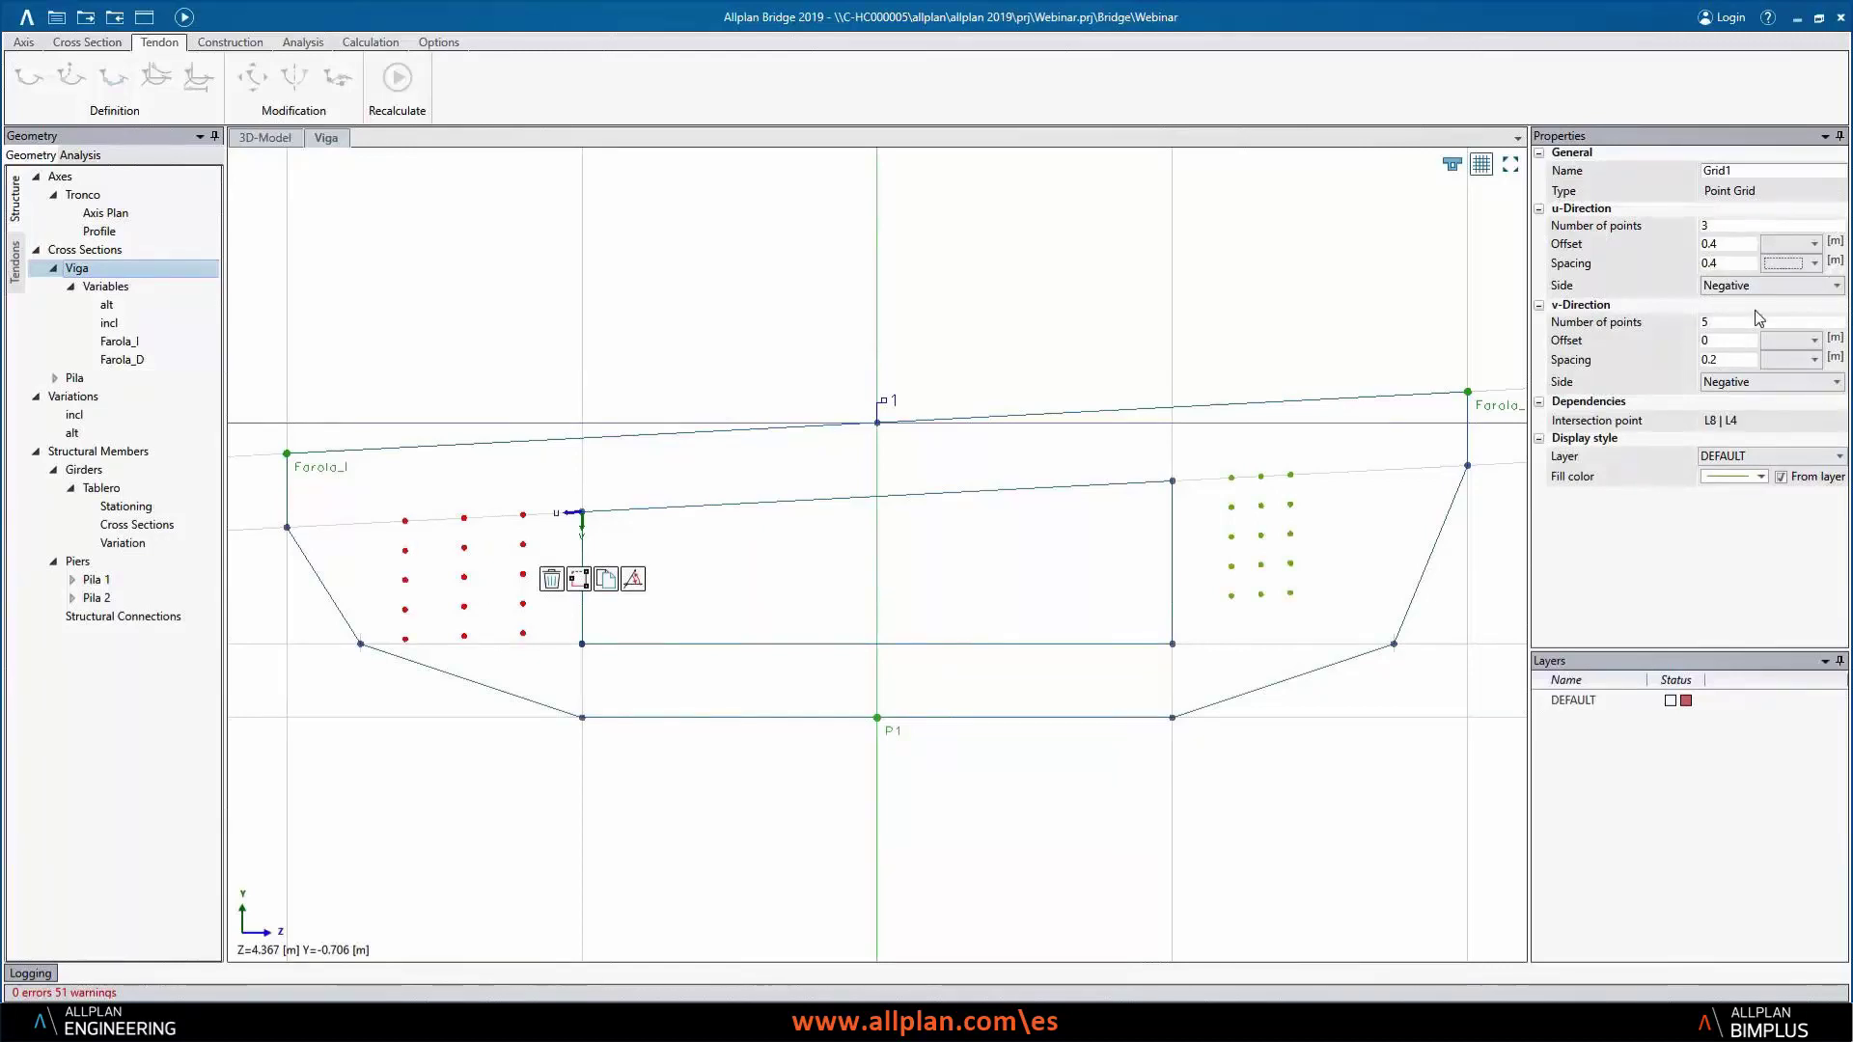
left_click(1739, 359)
key("BackSpace")
type("4")
left_click(1743, 365)
type("0.2")
key("Tab")
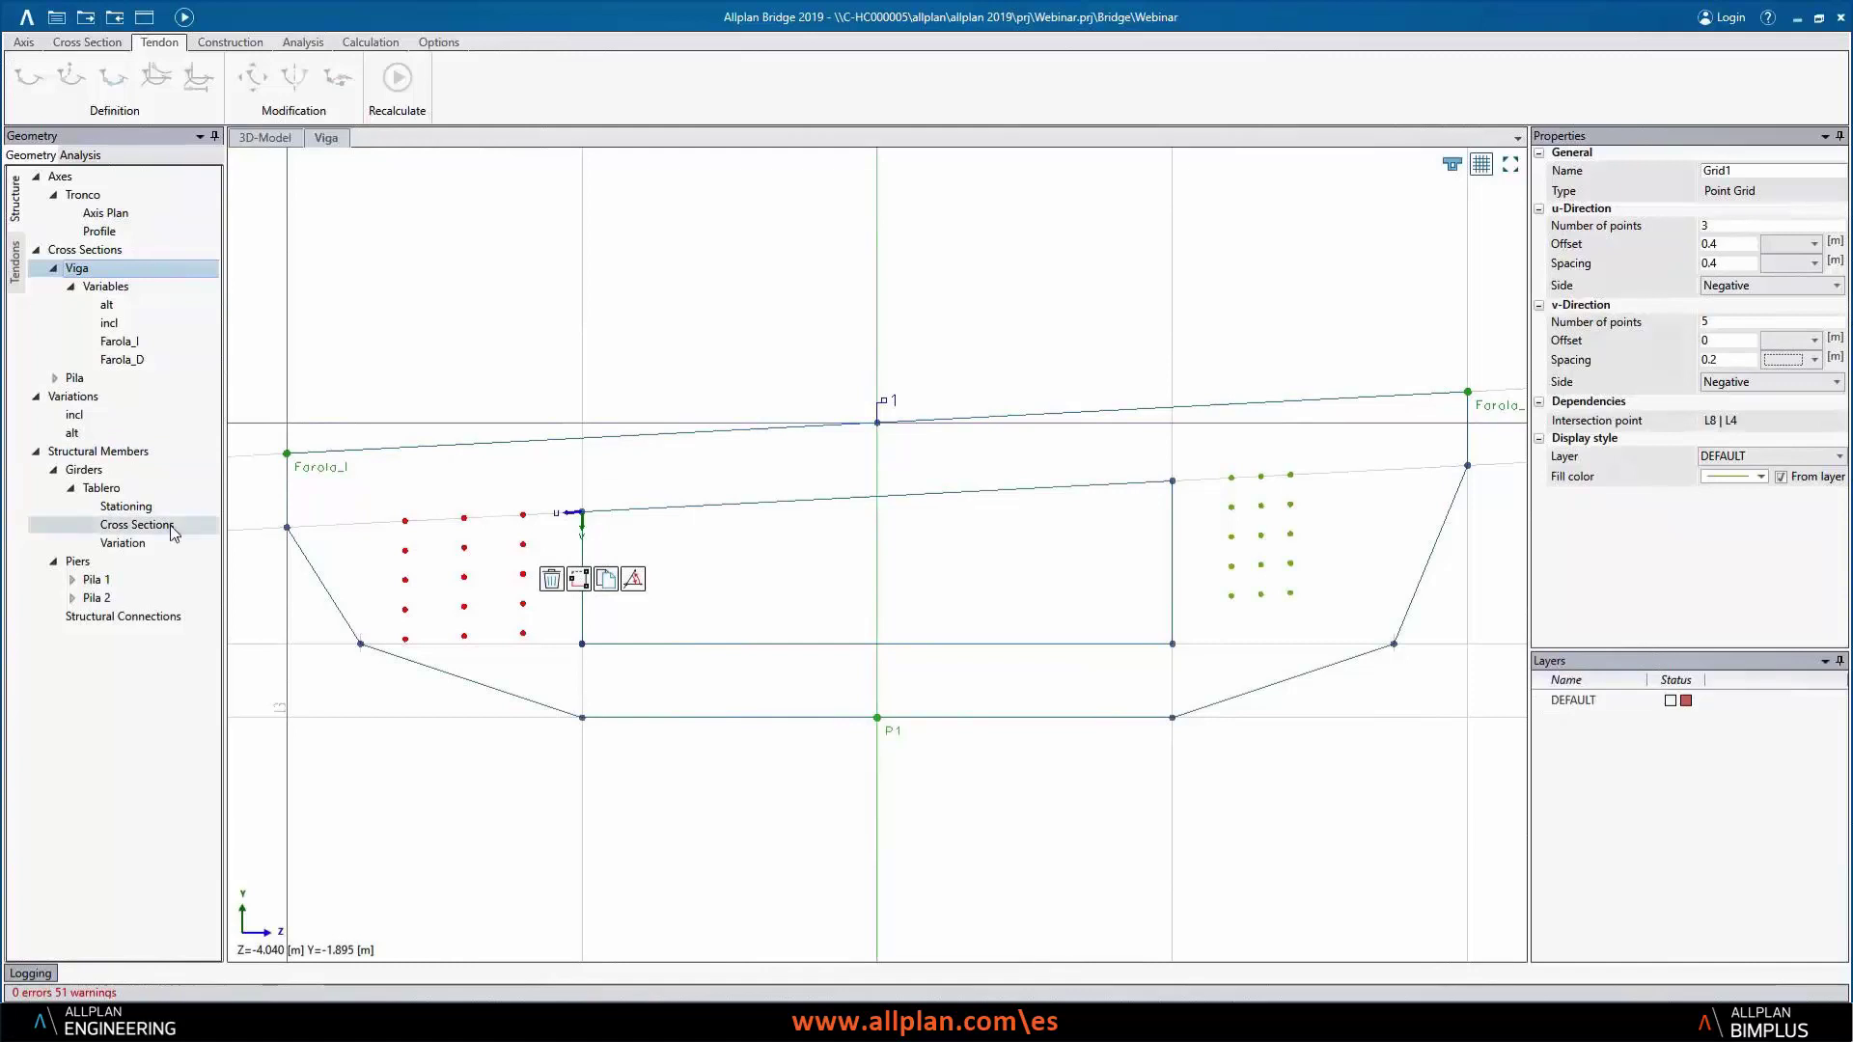
- Recalculate the bridge and examine the tendon spacing at the deck end in the 3D model
left_click(184, 16)
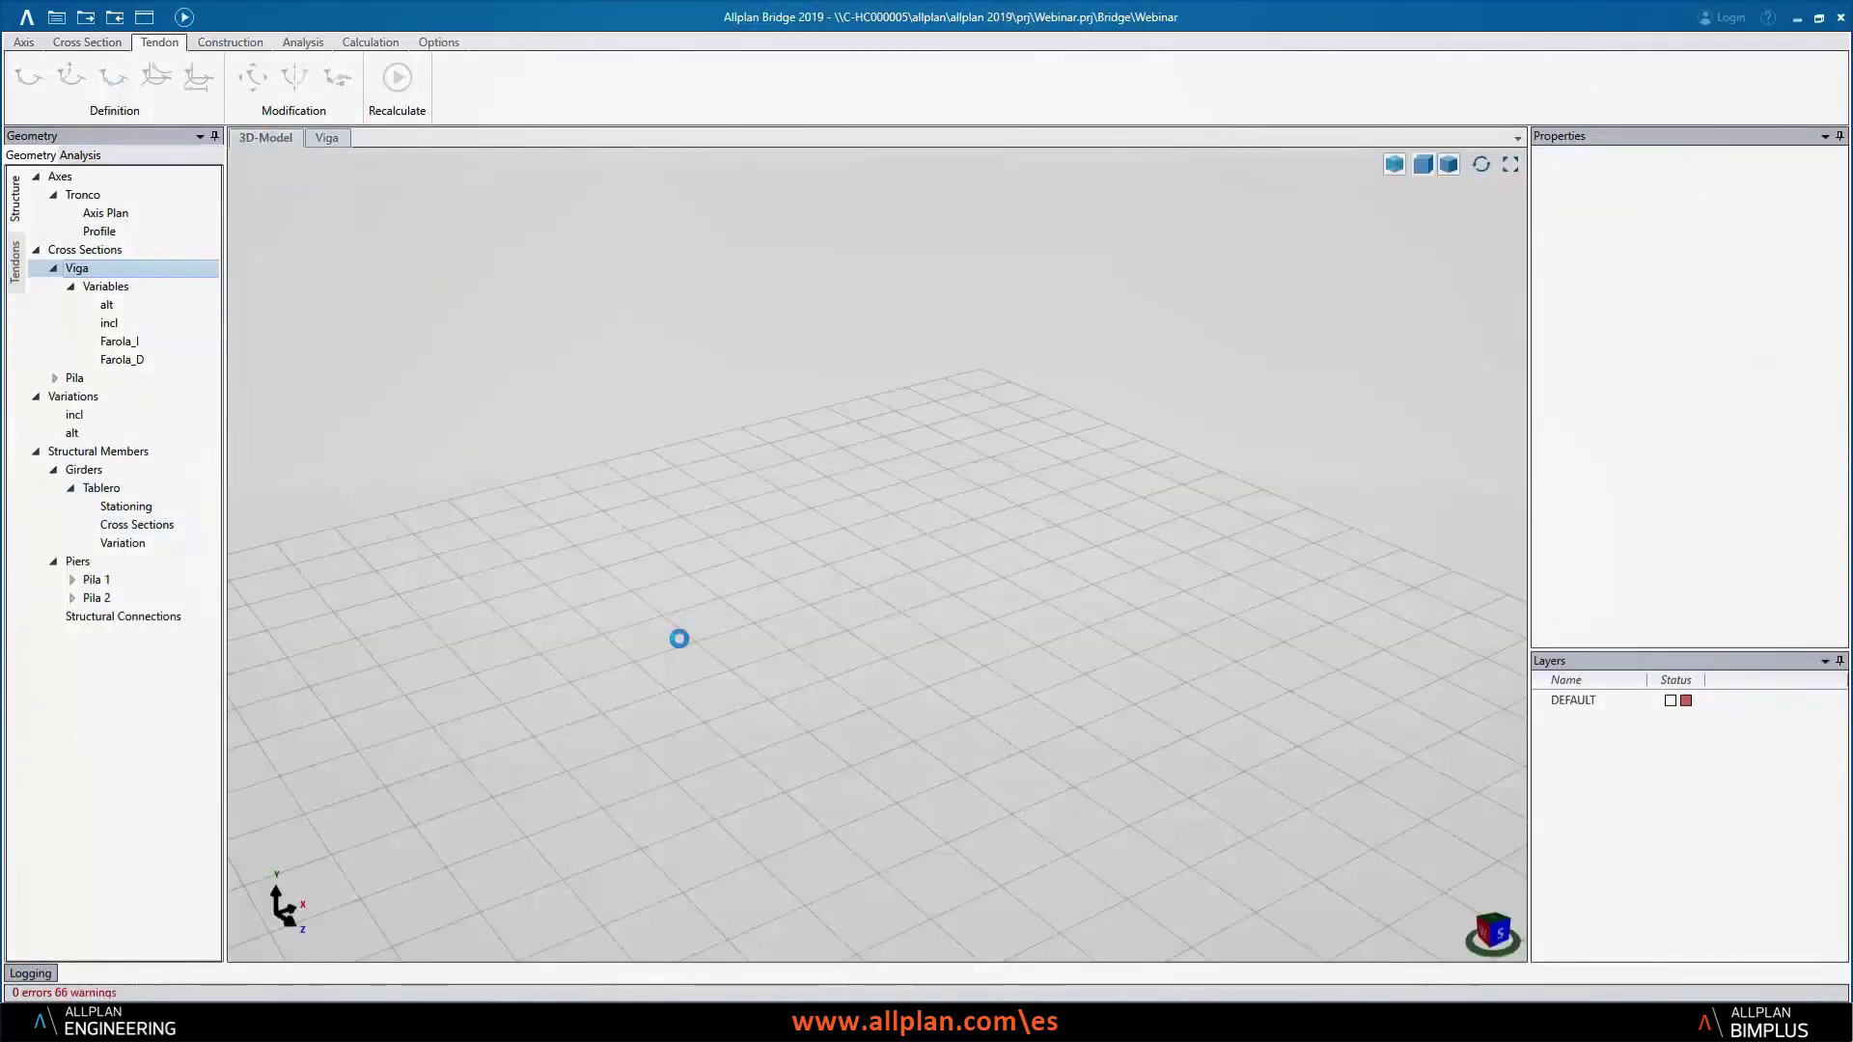
scroll(513, 628, "up", 8)
middle_click_drag(620, 685, 781, 573)
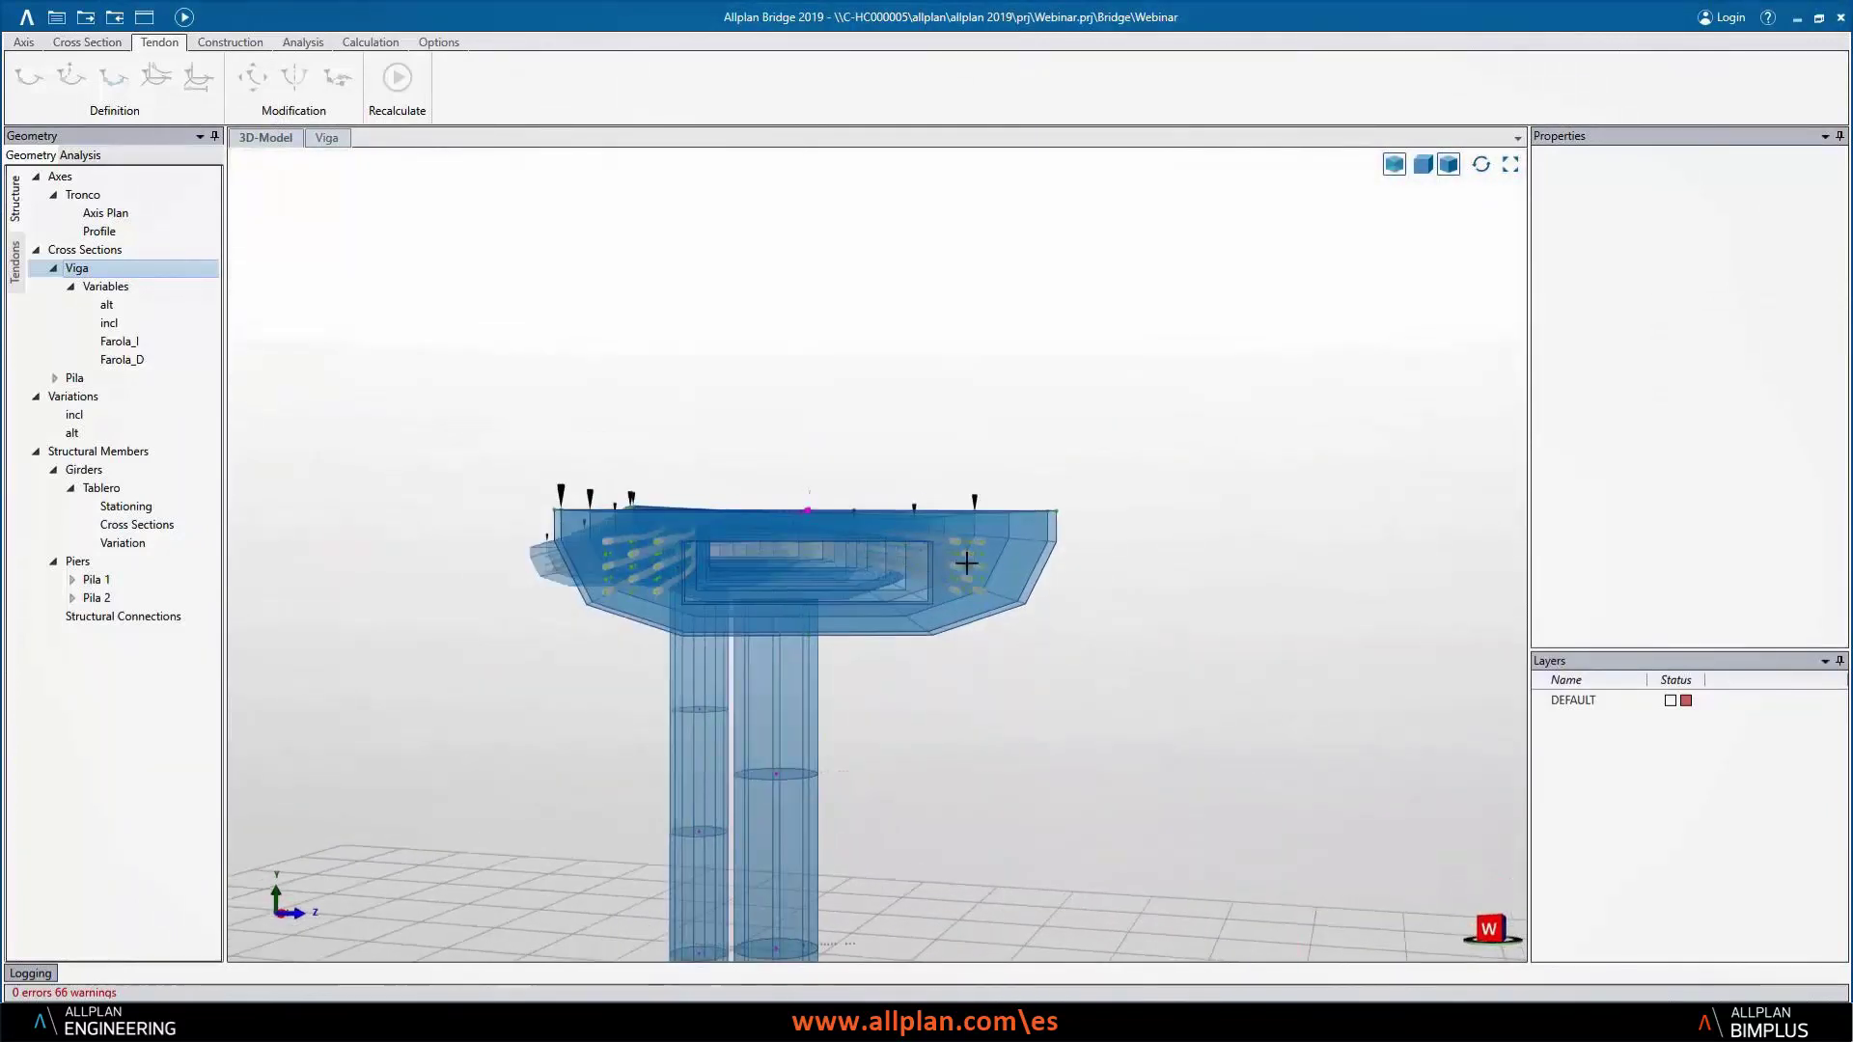
middle_click_drag(748, 560, 654, 583)
- Set the u-direction spacing of Grid1 in the Viga cross section to 0.2 m and recalculate the bridge
left_click(327, 137)
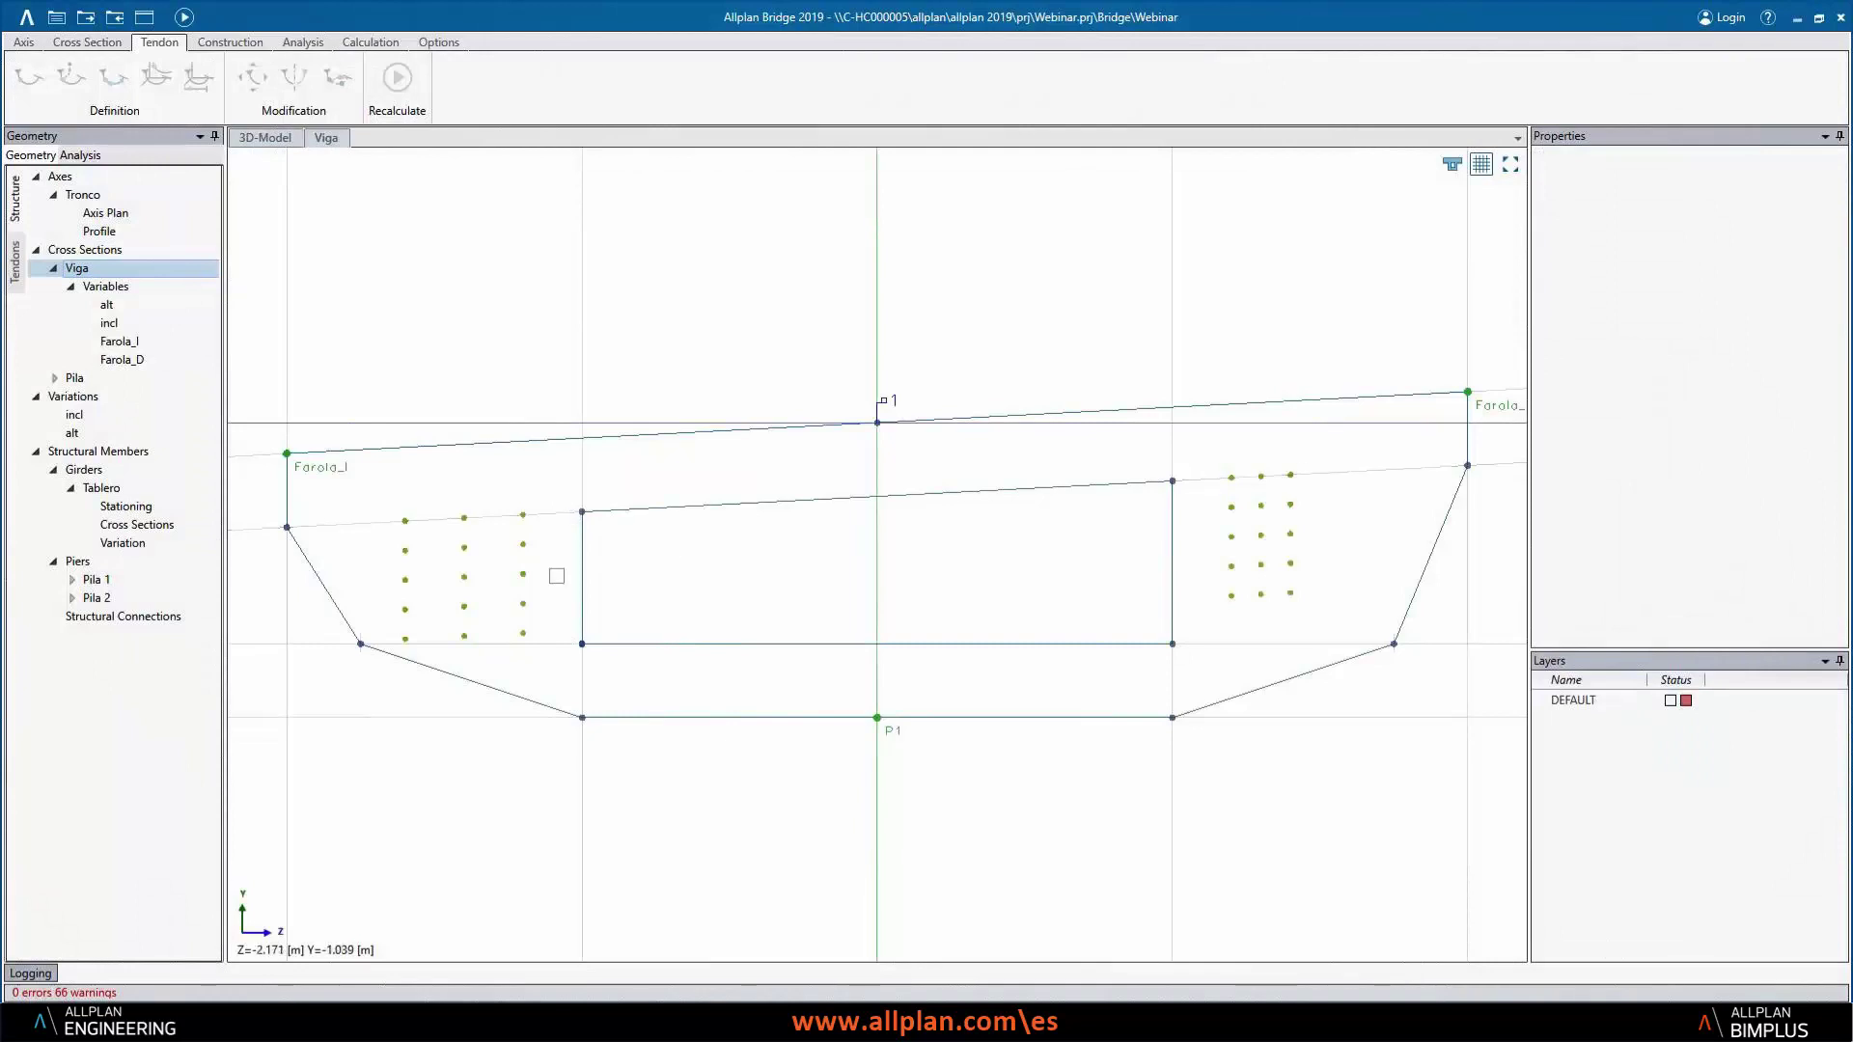
left_click(560, 620)
left_click(560, 627)
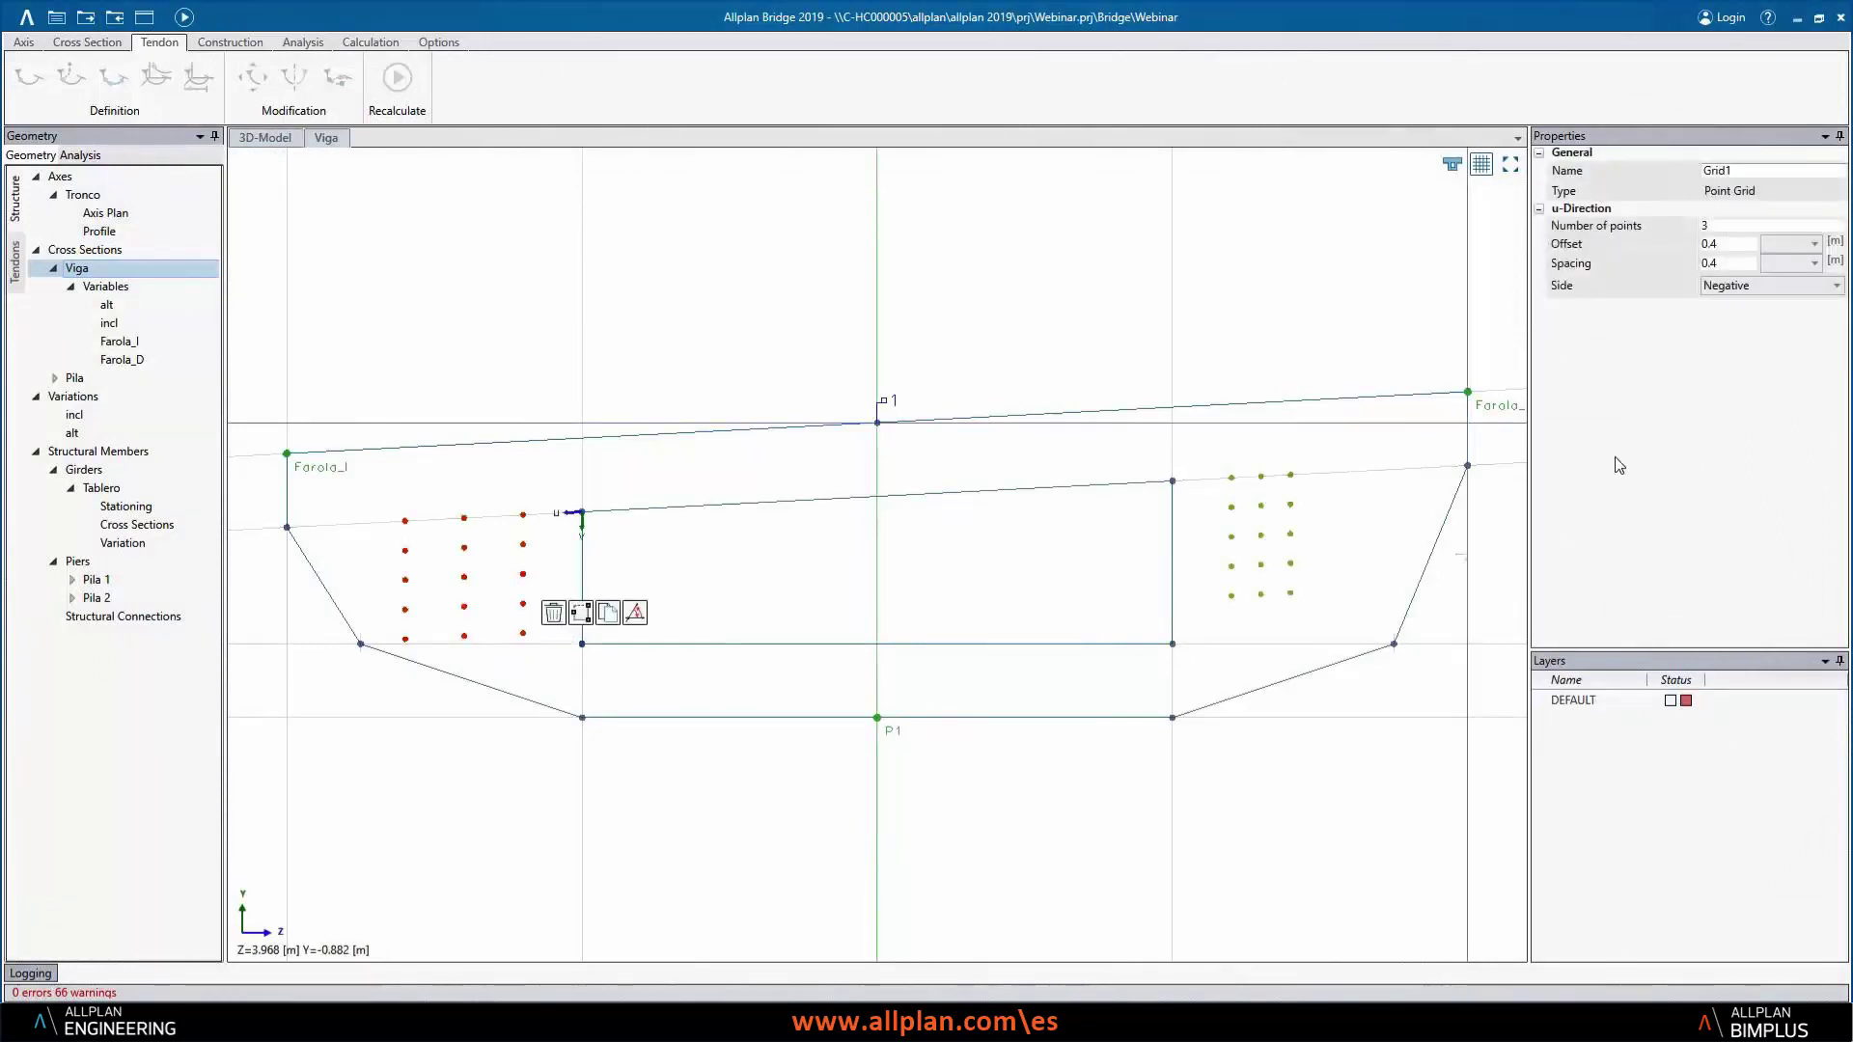
left_click(1728, 266)
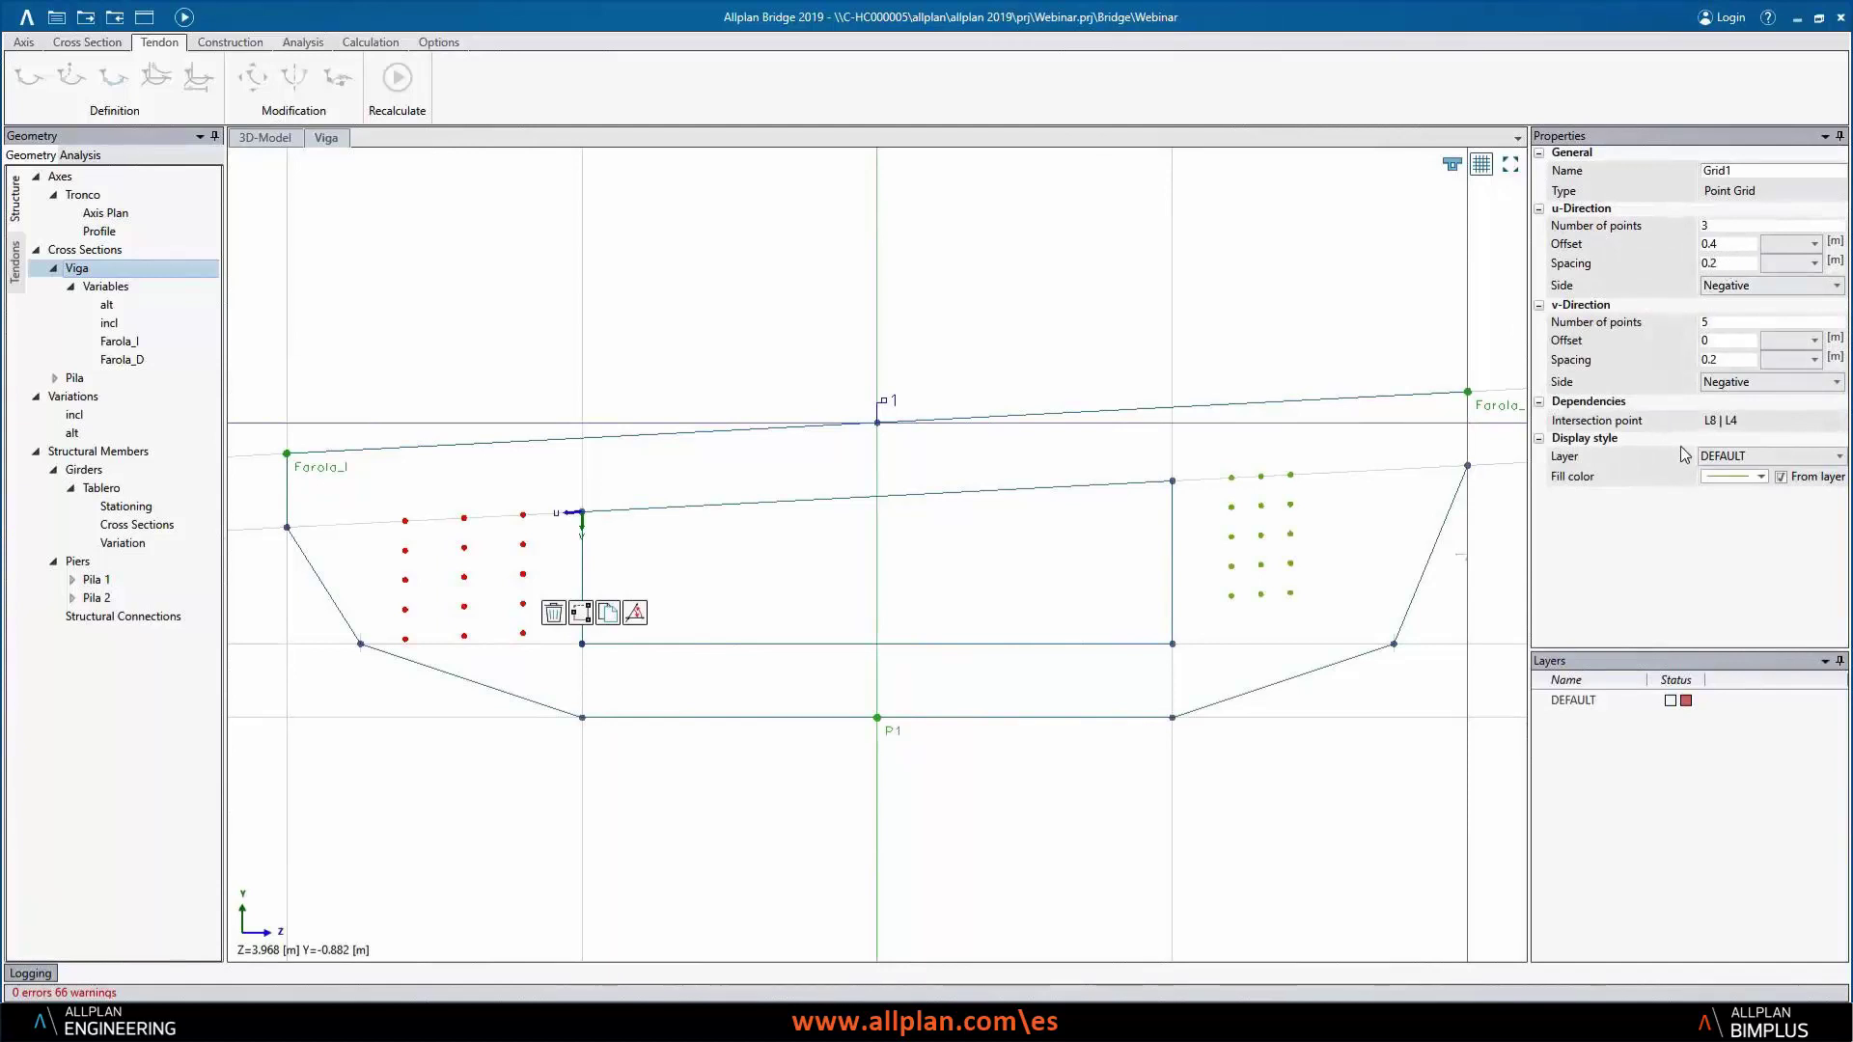
left_click(1281, 811)
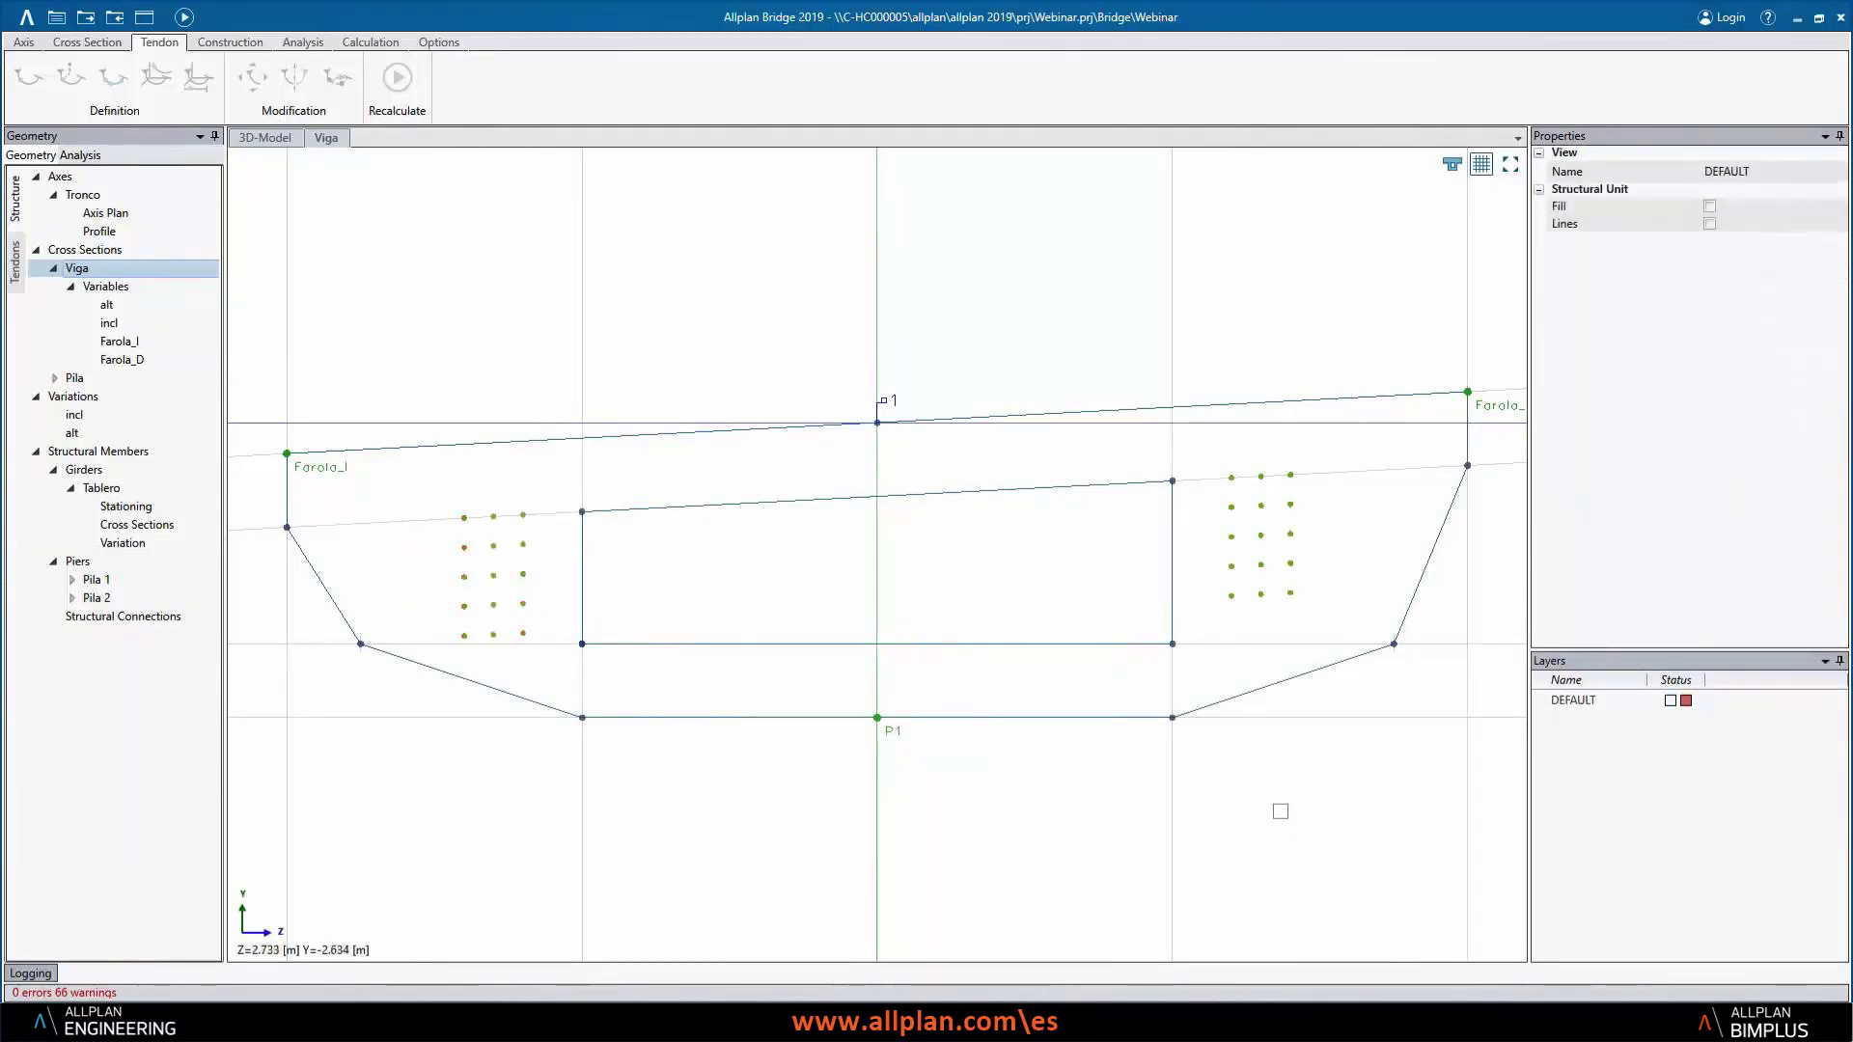
left_click(184, 16)
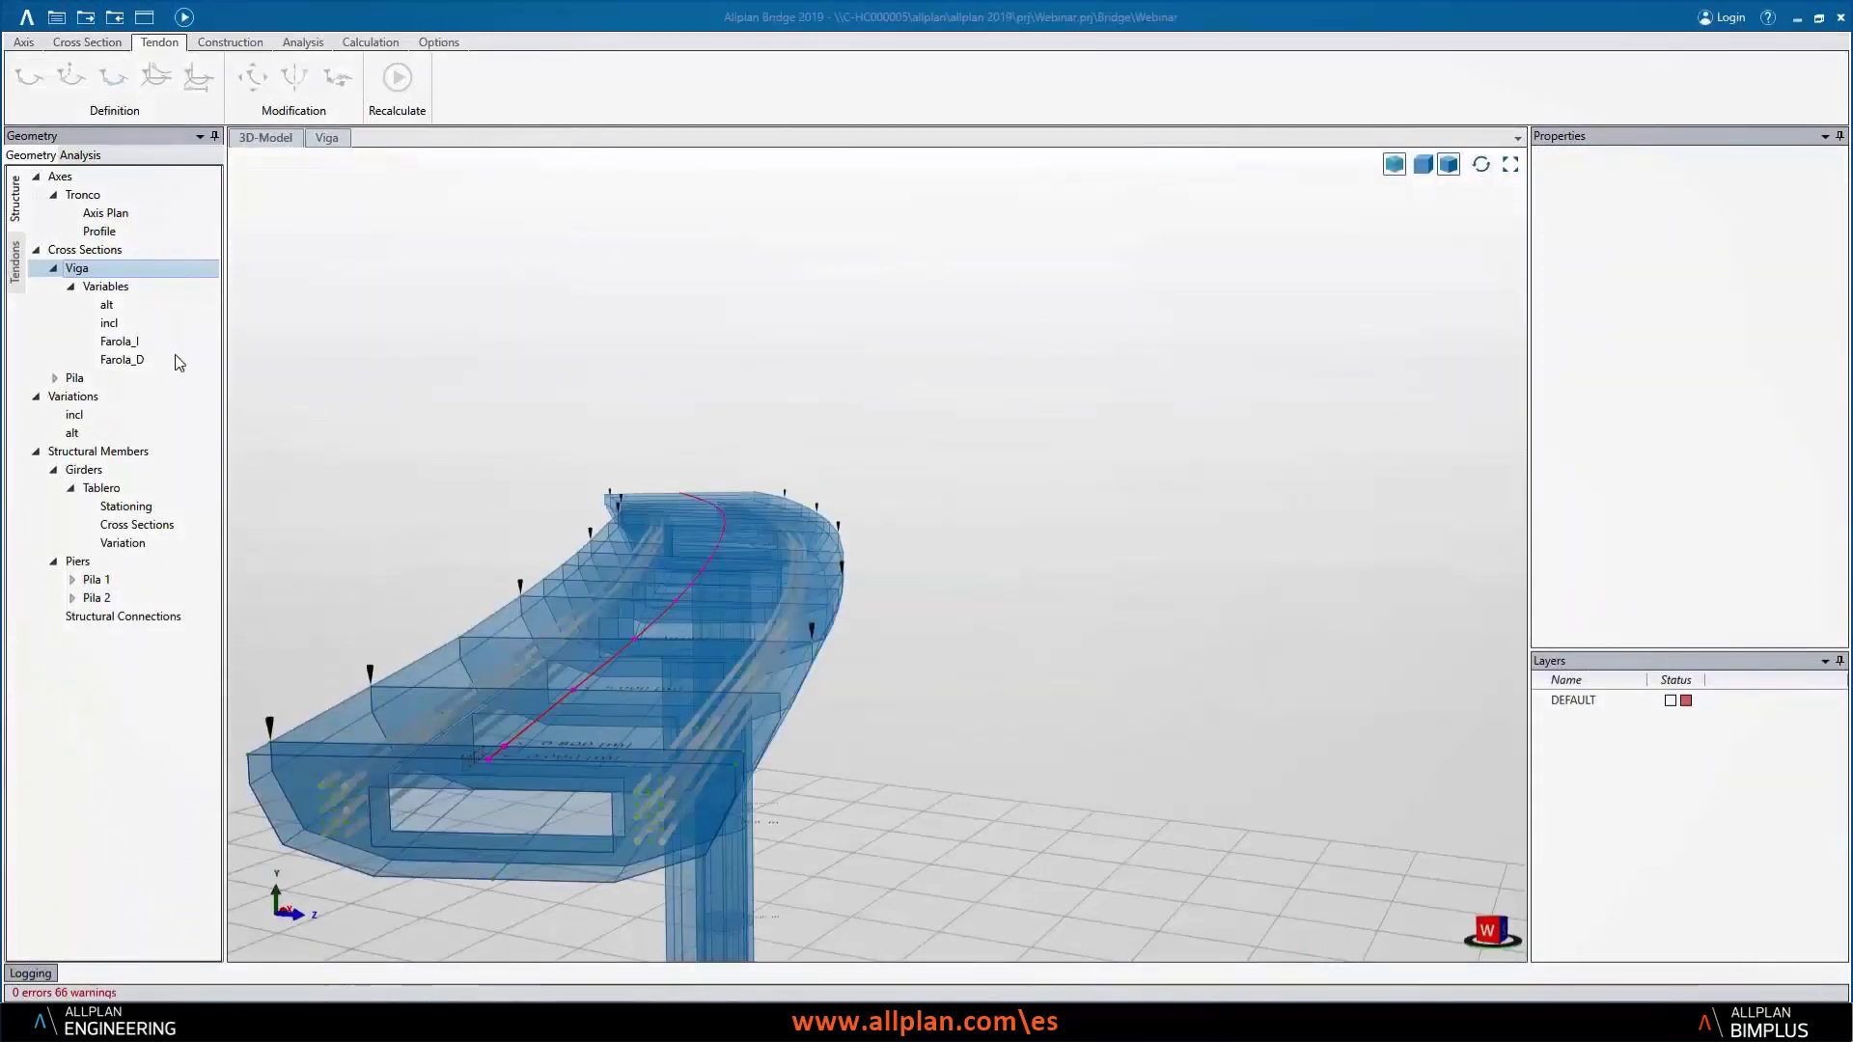
- Enumerate the tendons of Tendon Group 1 with 100 as the first tendon number
left_click(18, 266)
left_click(36, 176)
left_click(35, 194)
right_click(70, 178)
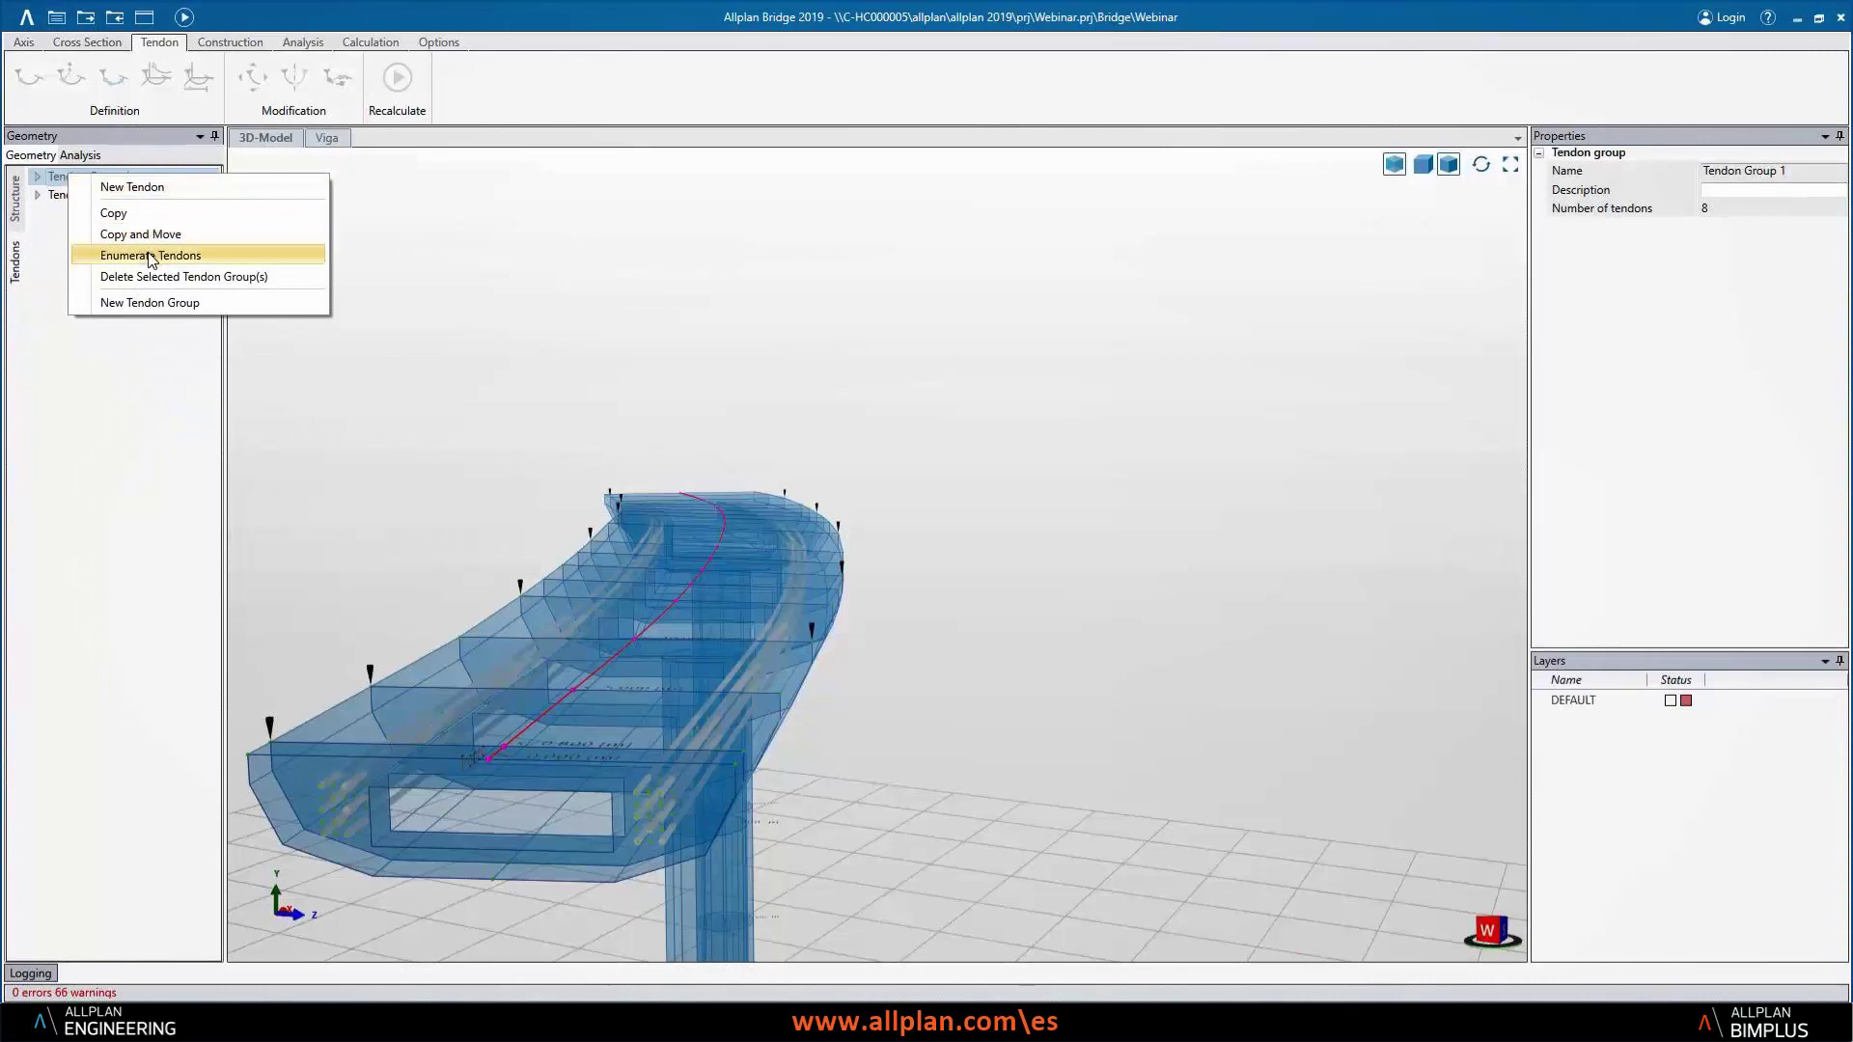
left_click(260, 255)
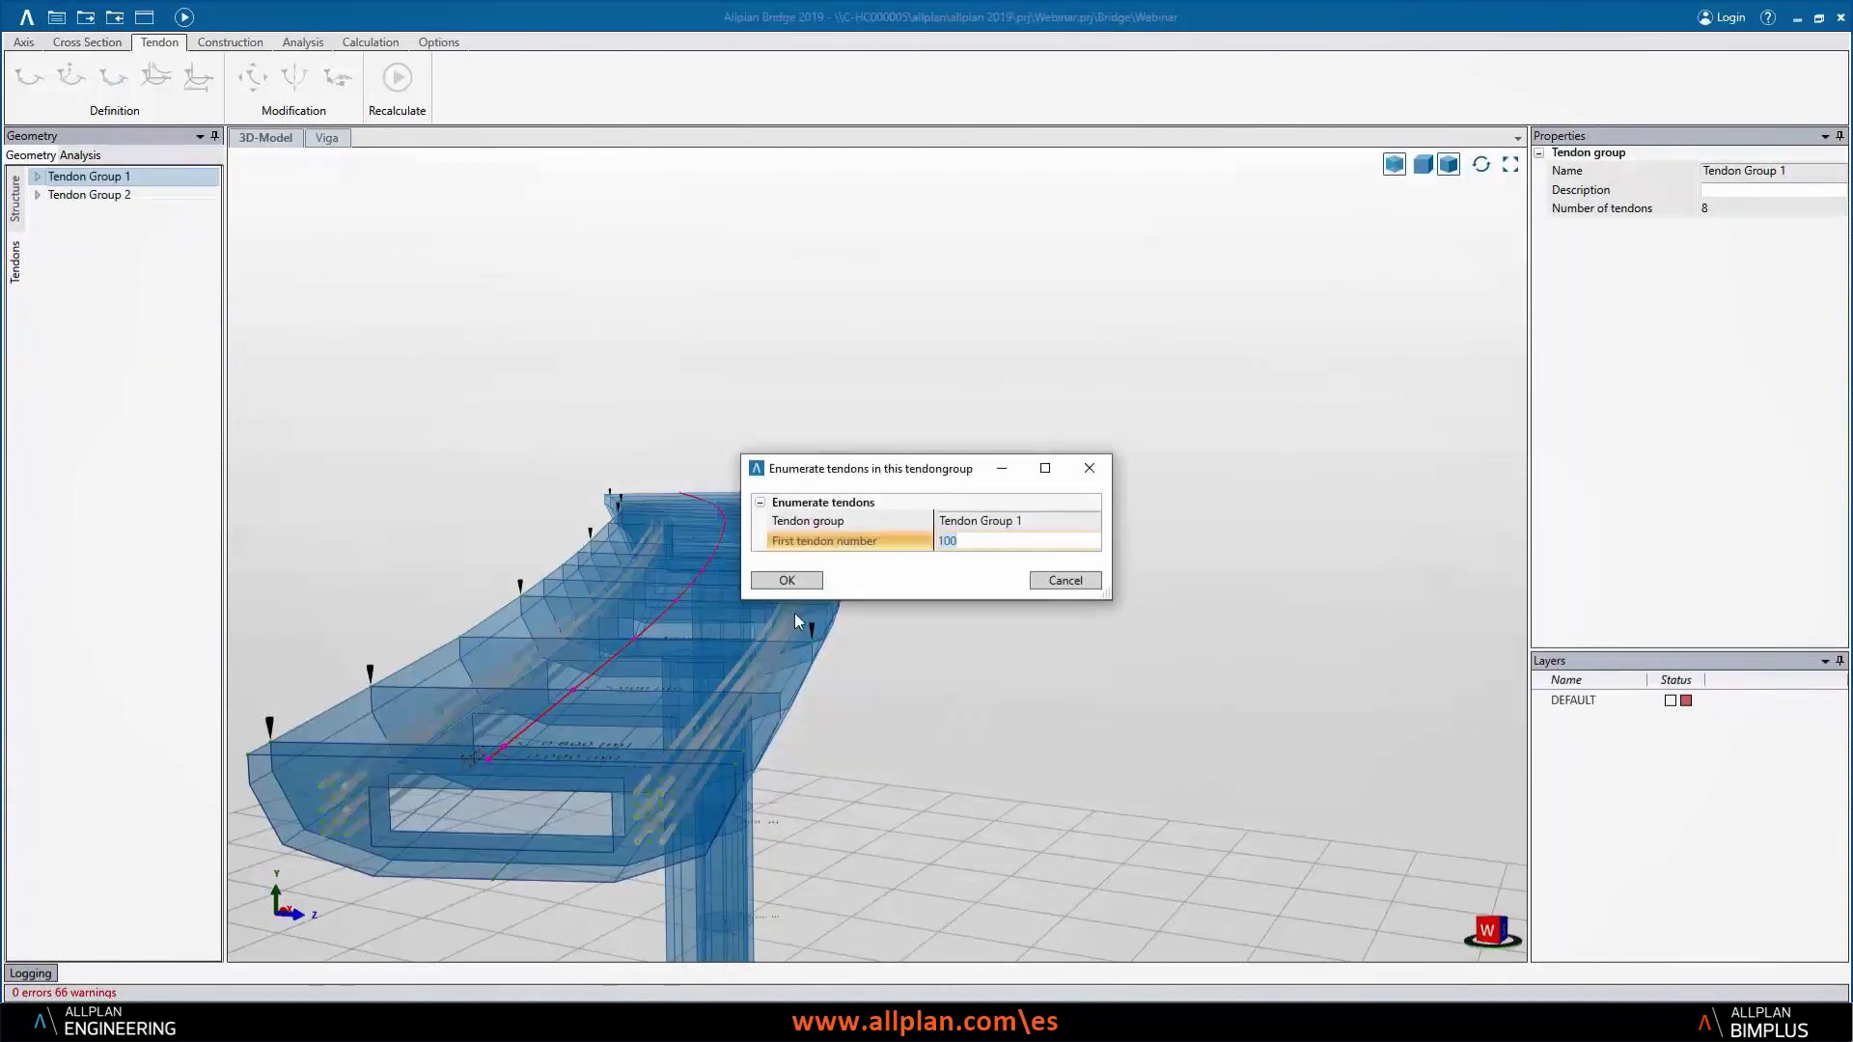
left_click(786, 580)
- Enumerate the tendons of Tendon Group 2 with 200 as the first tendon number and recalculate the model
left_click(87, 194)
right_click(96, 193)
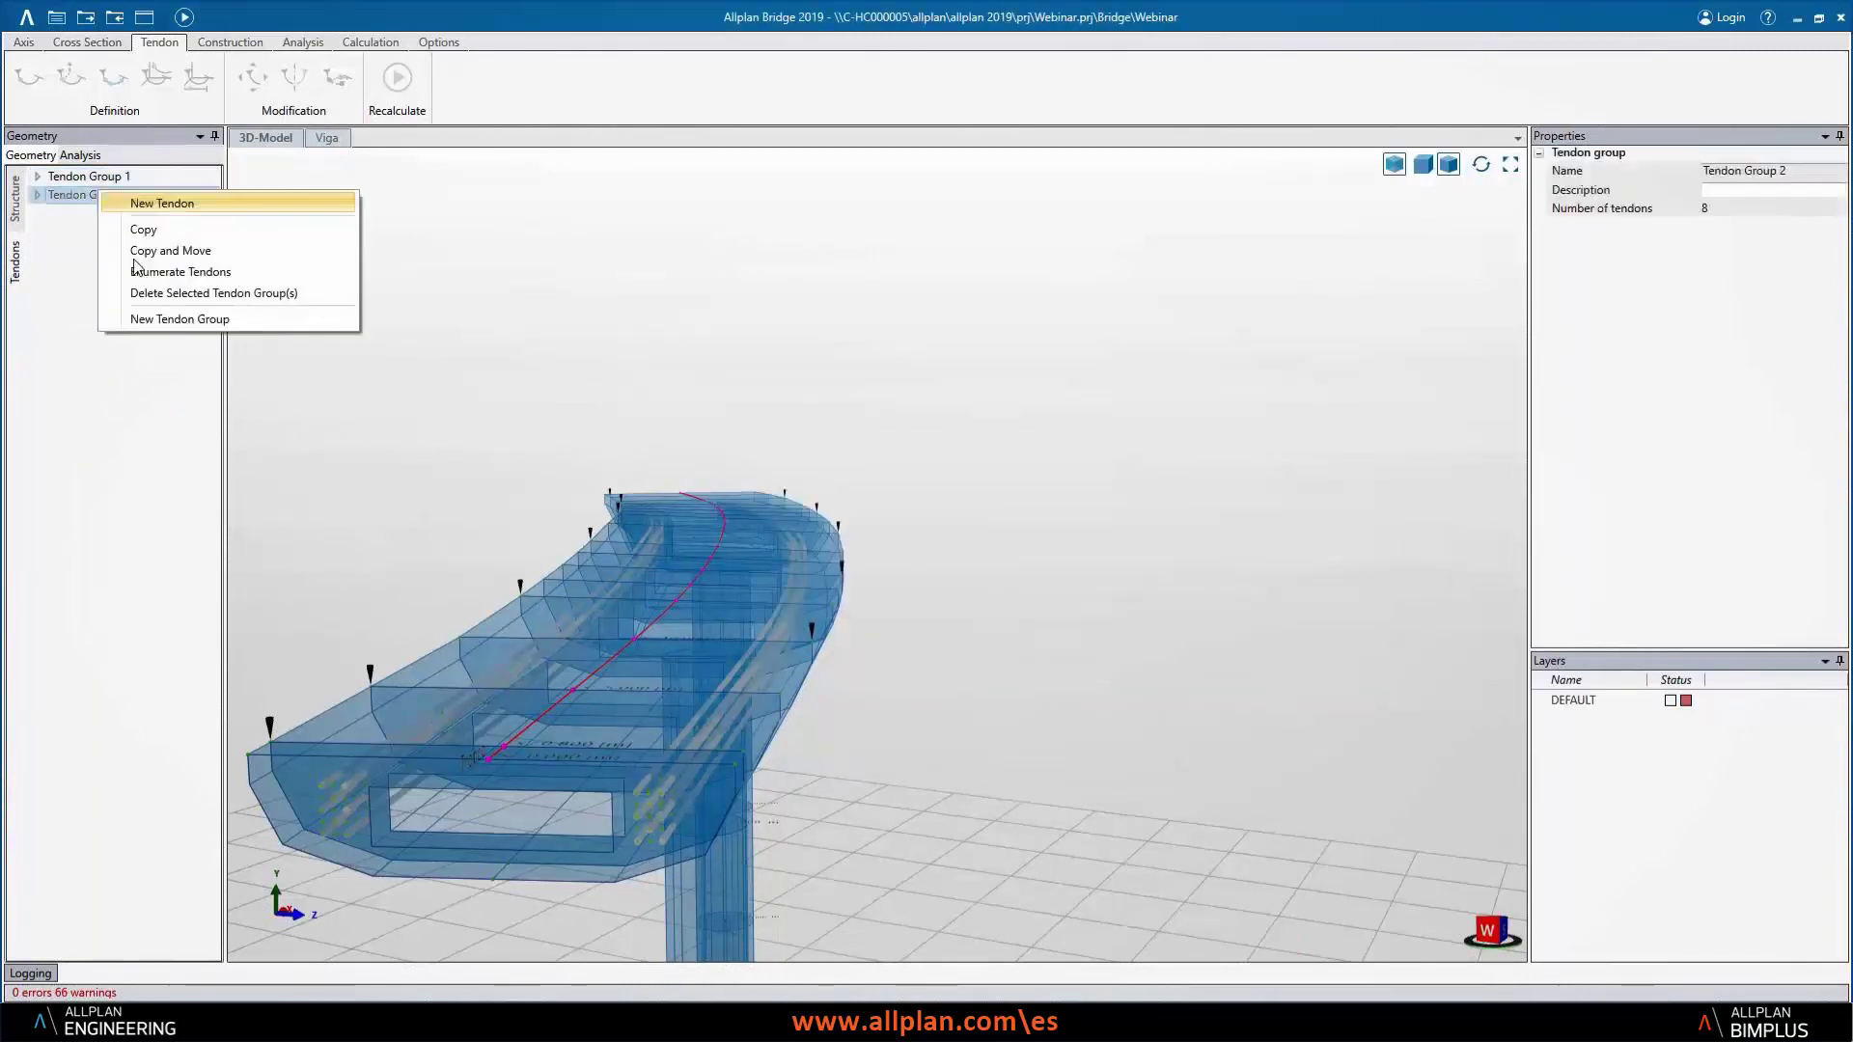
left_click(153, 273)
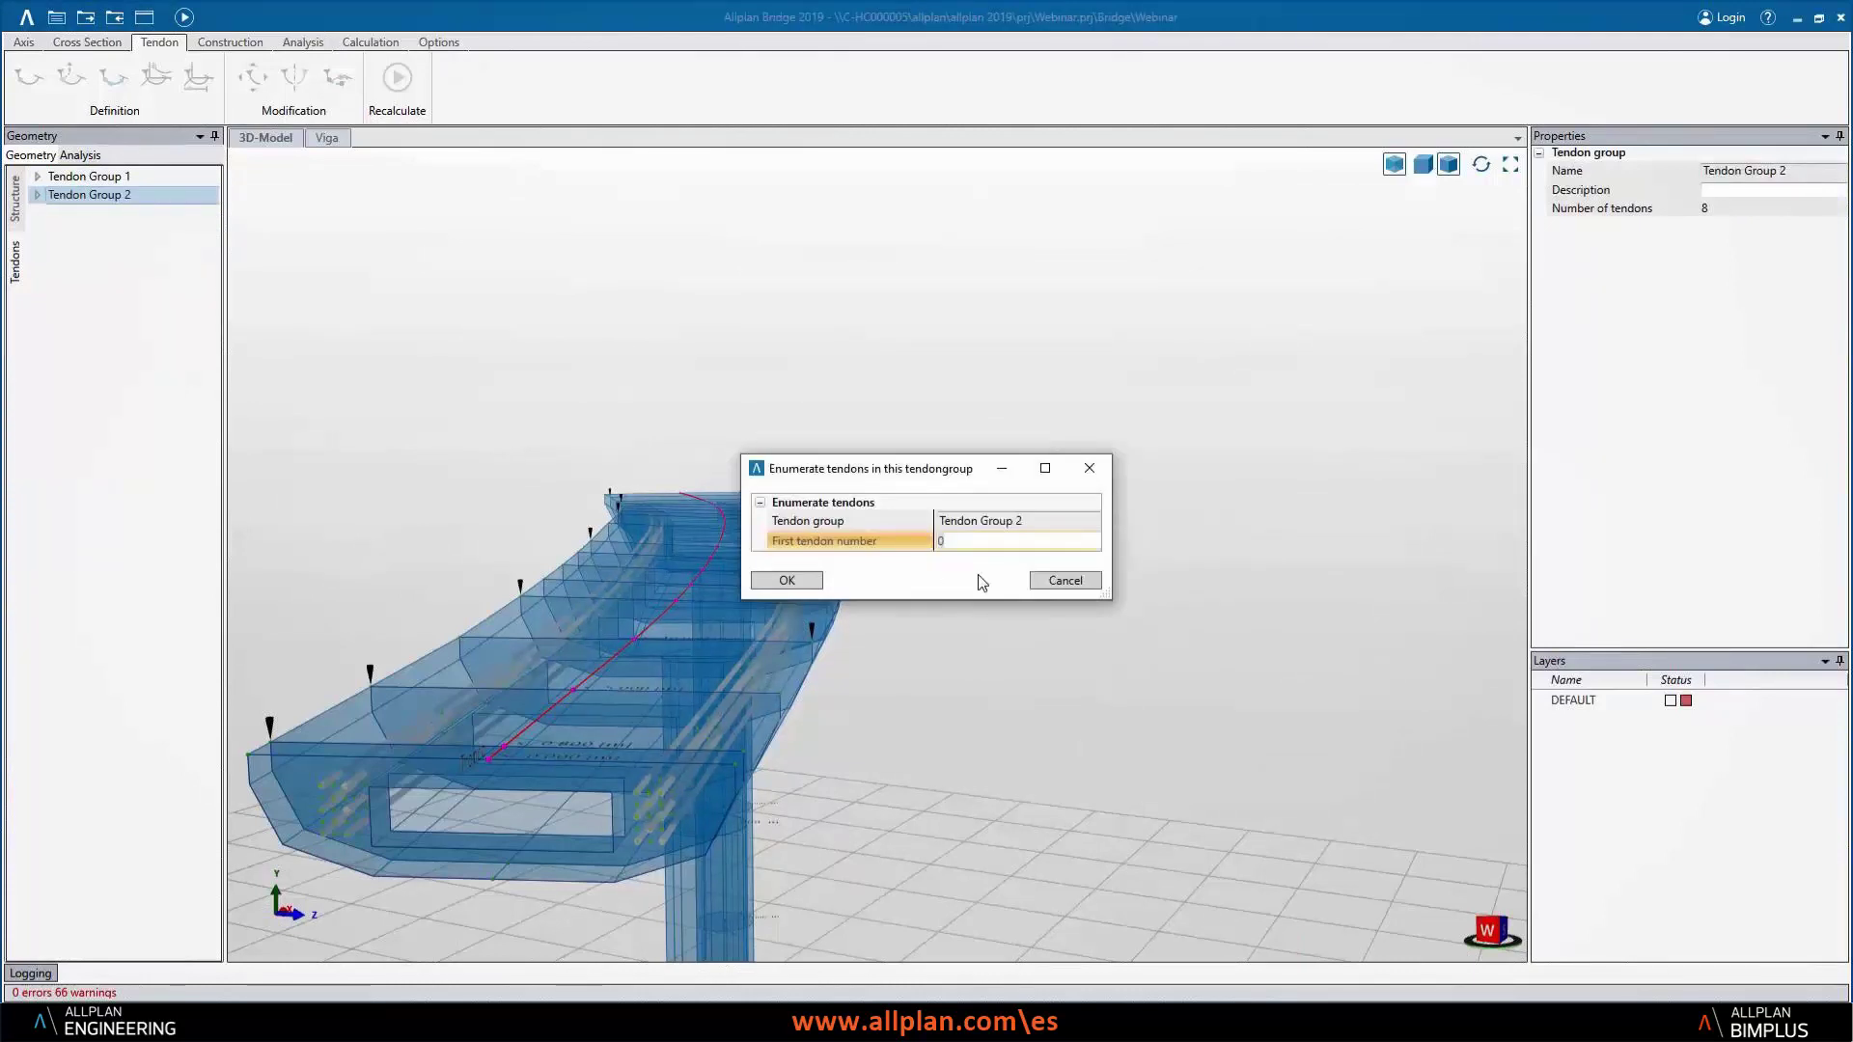
type("200")
left_click(786, 580)
left_click(184, 16)
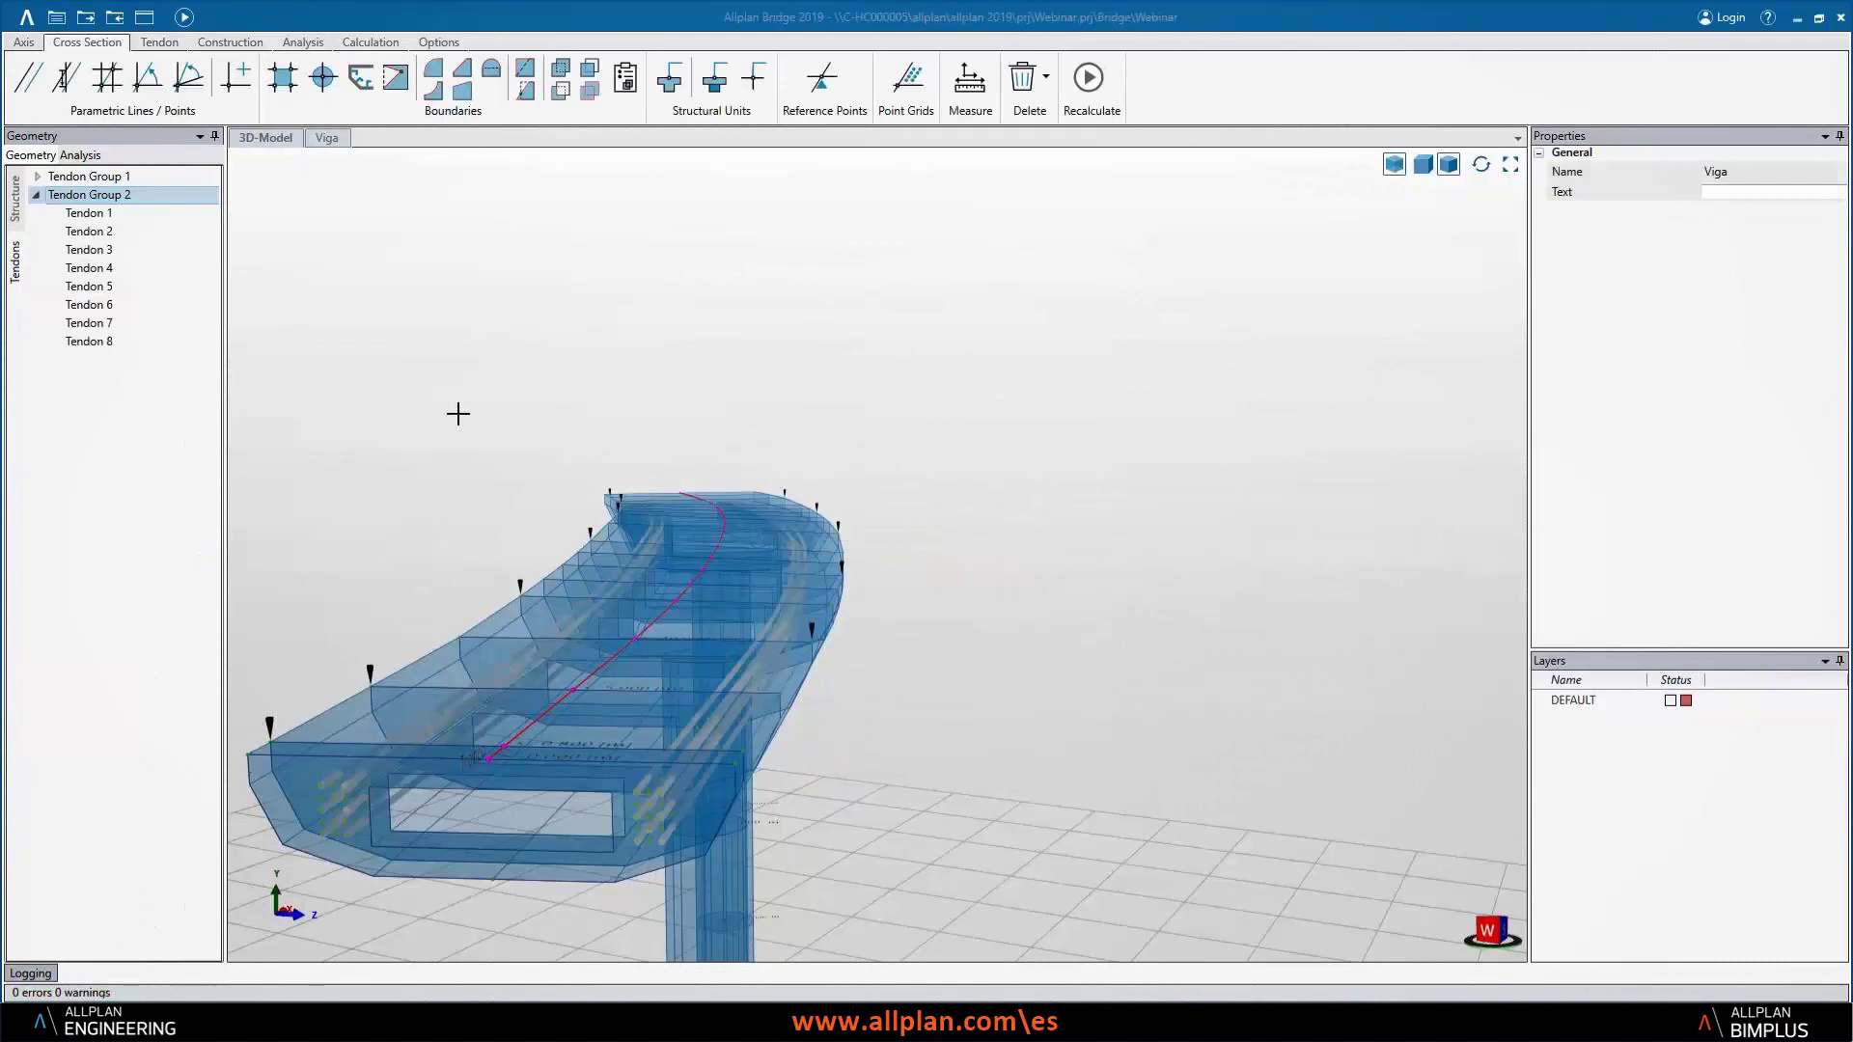
- Create a new stress group with its default name in the tendon stressing section of the analysis data
left_click(73, 157)
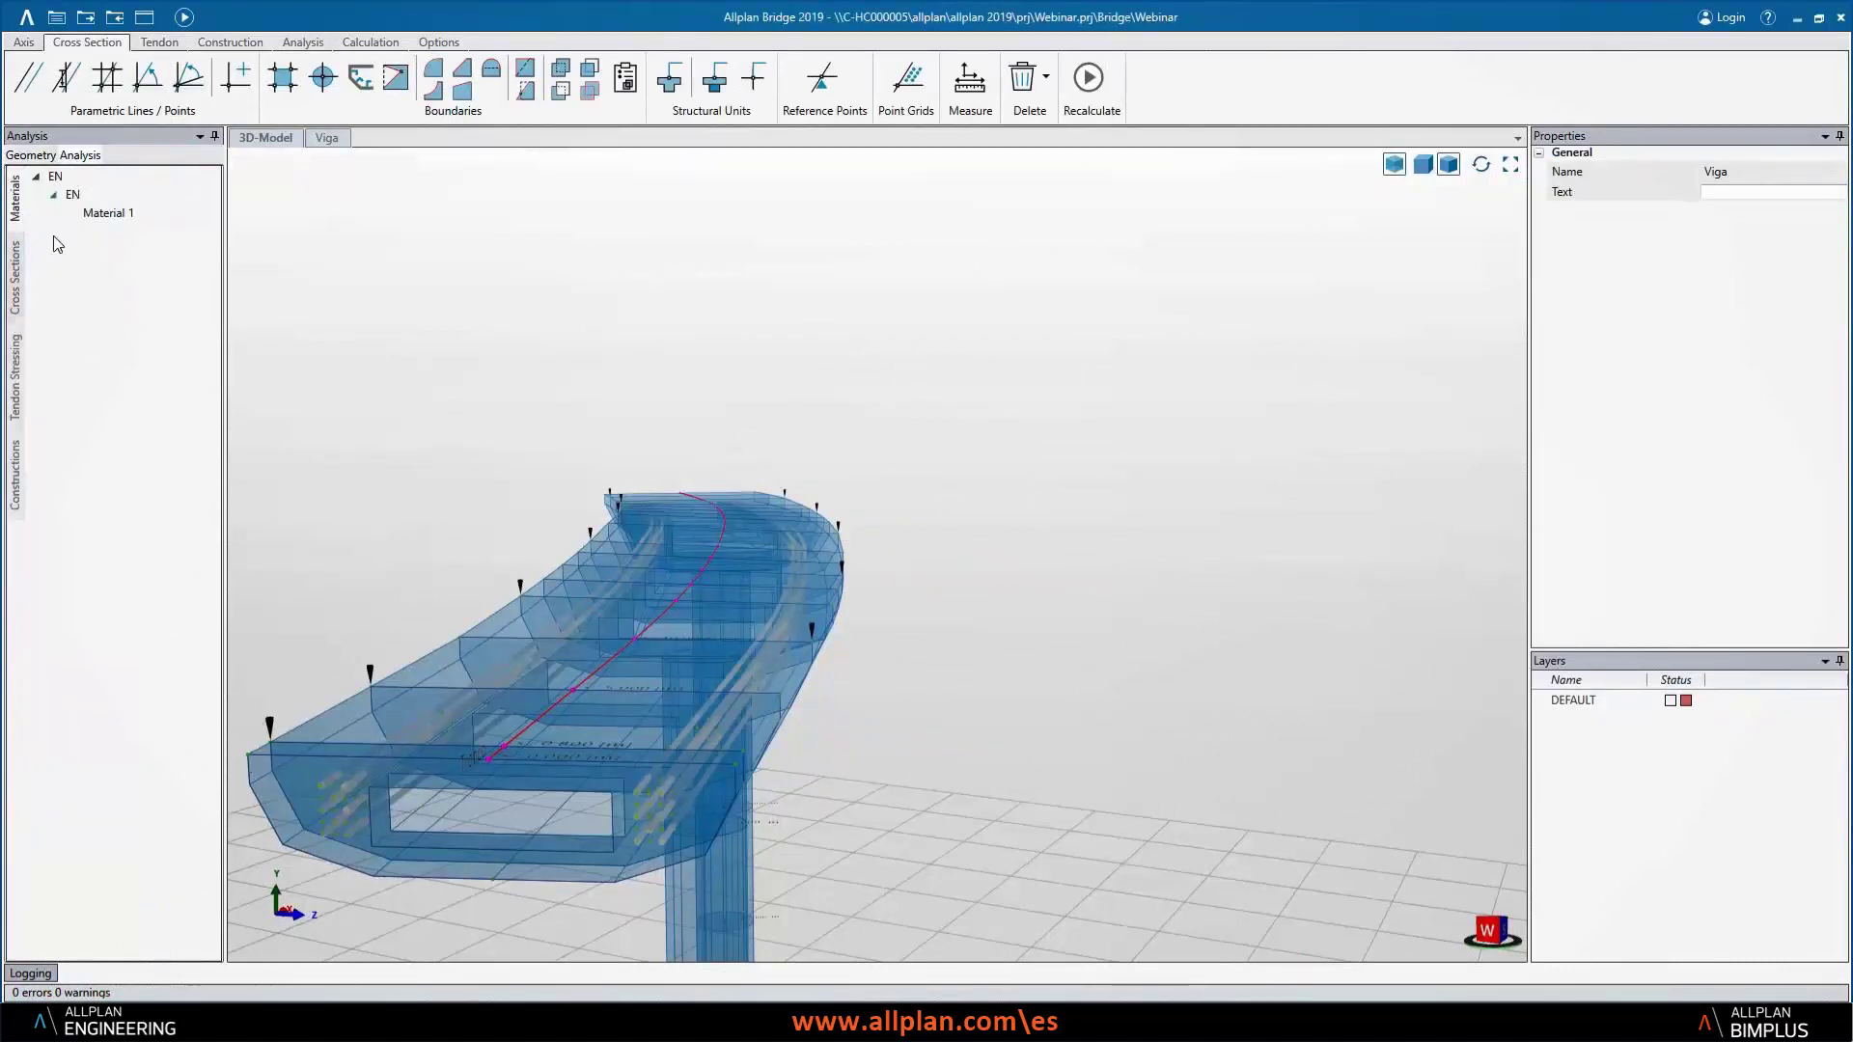
left_click(14, 361)
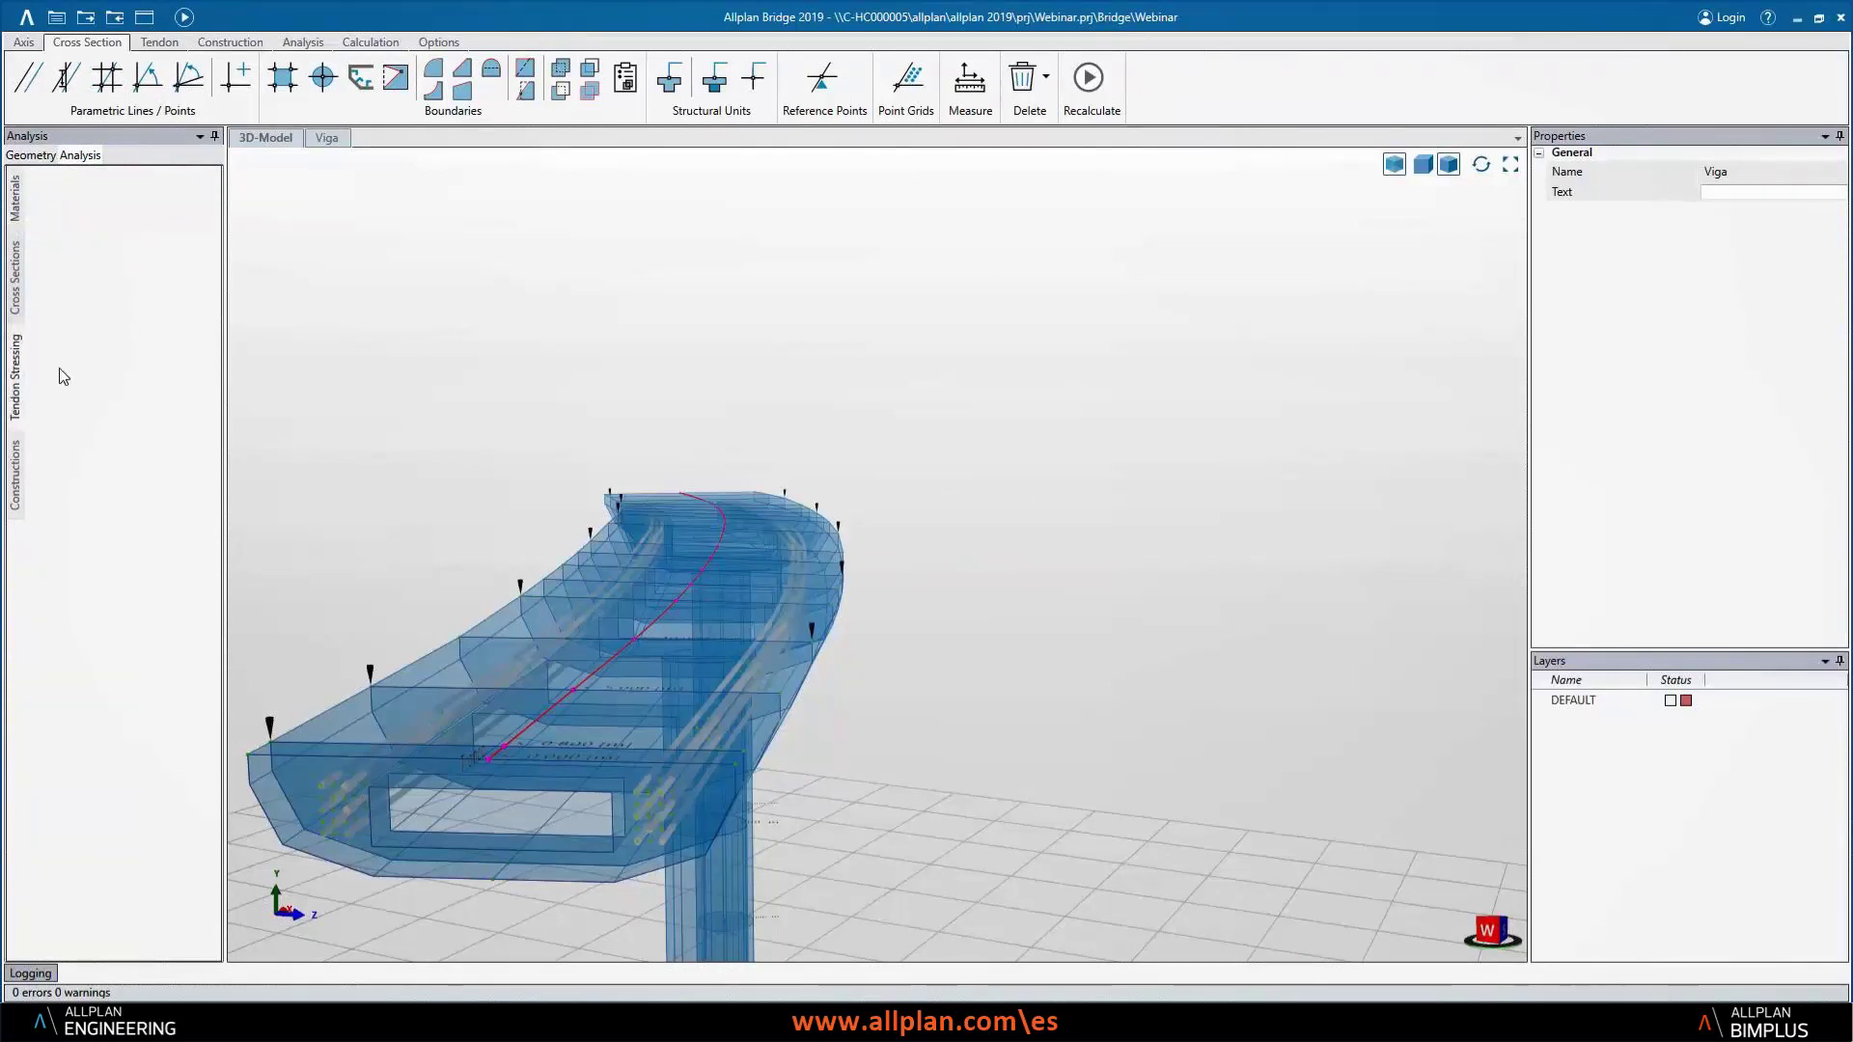
right_click(76, 294)
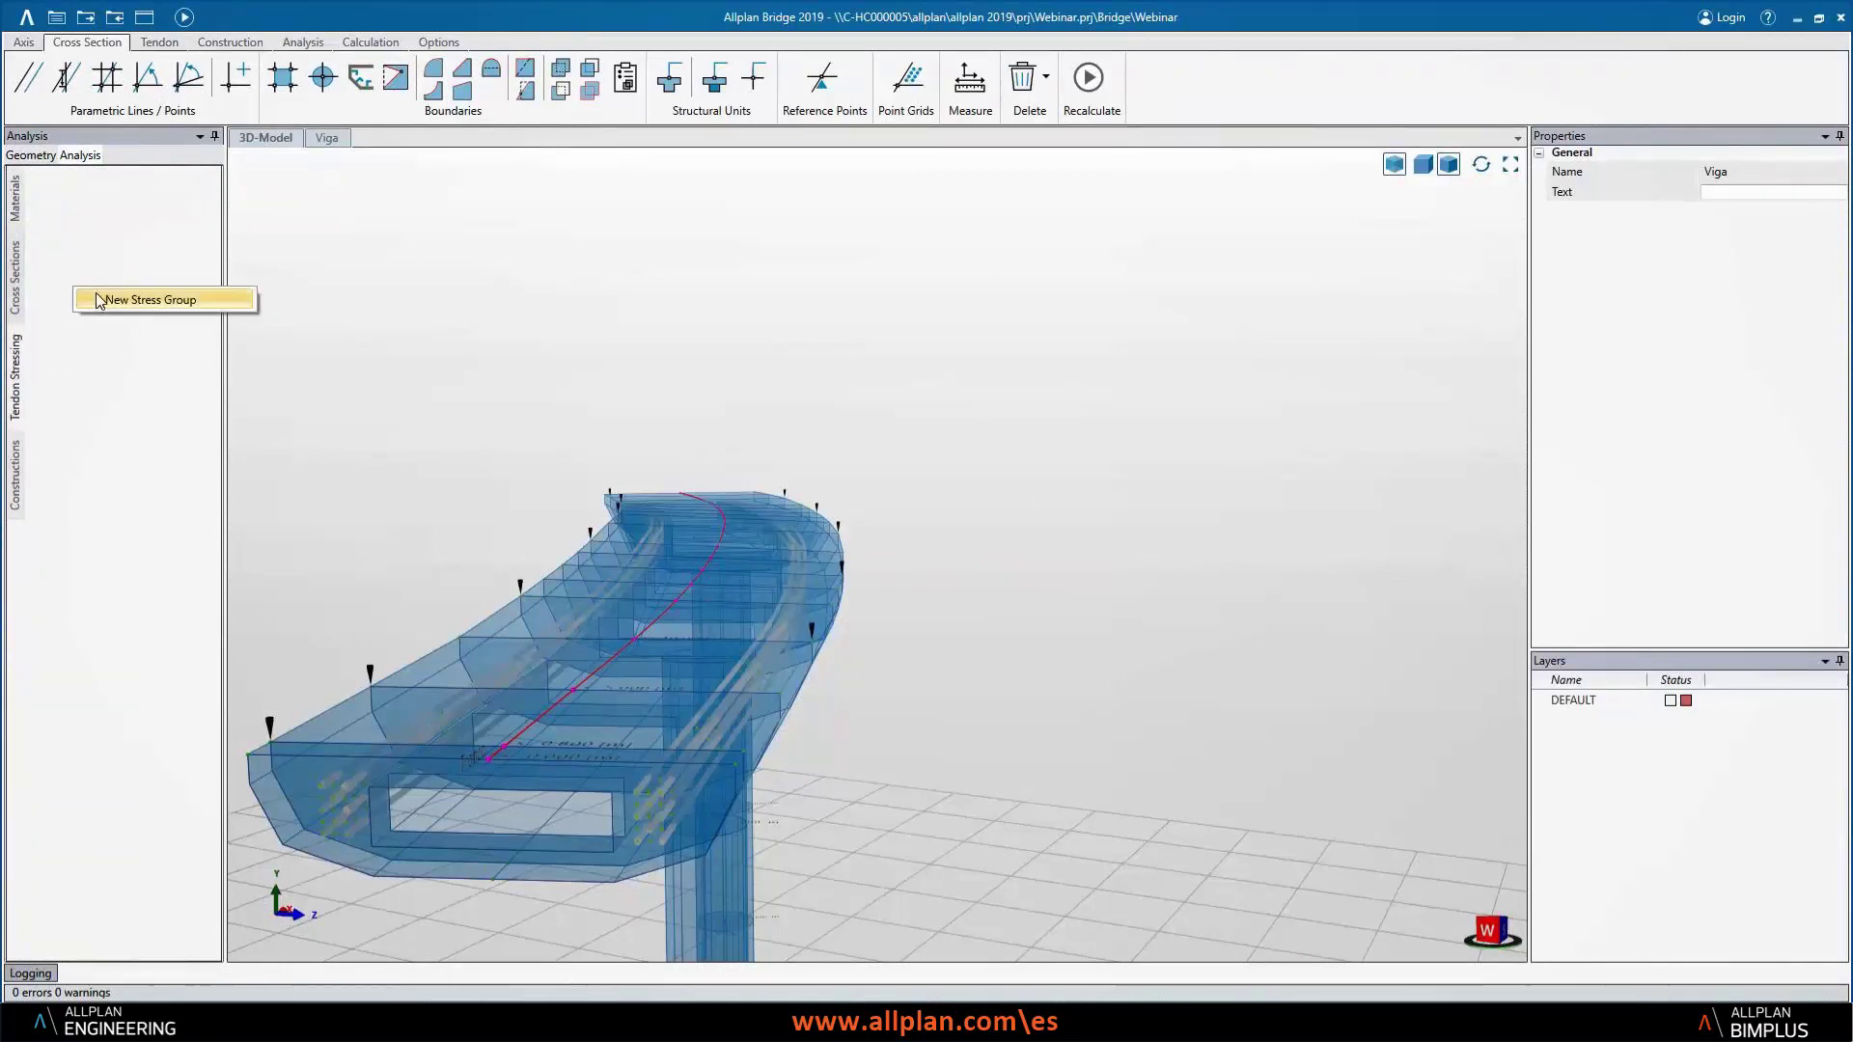
left_click(97, 300)
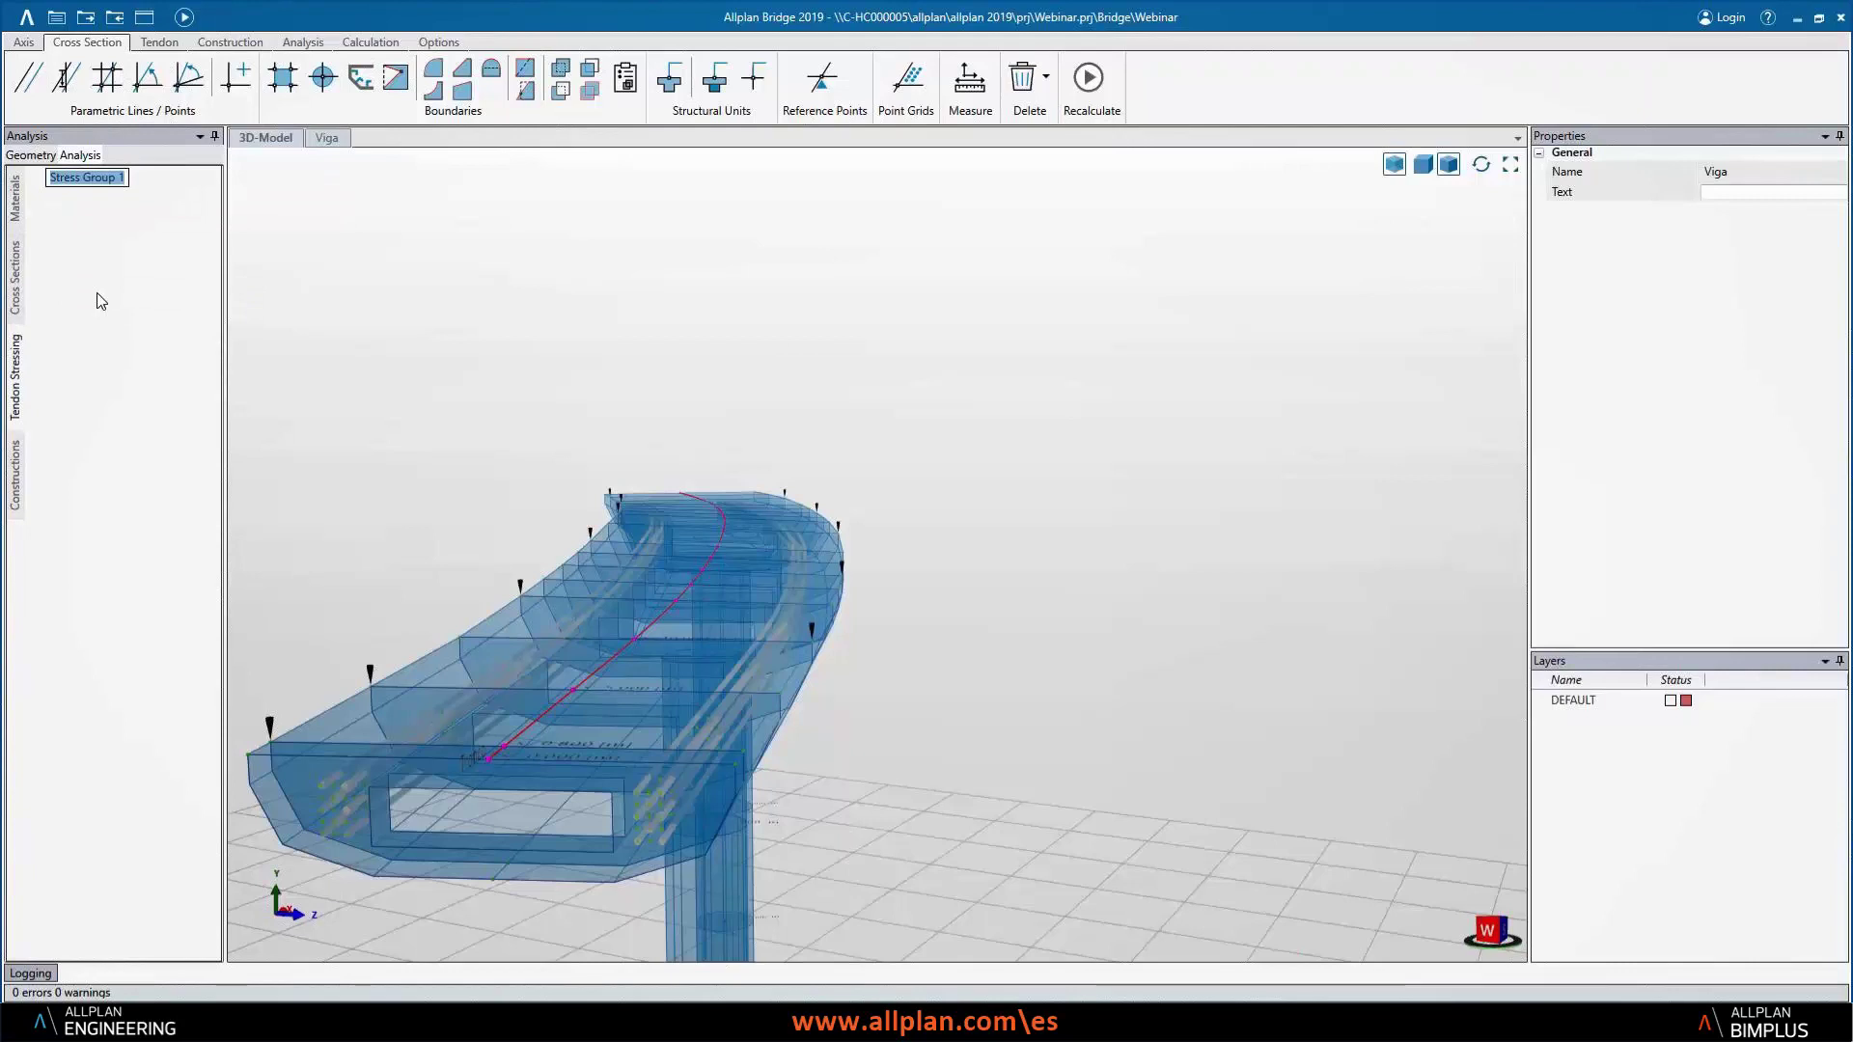
key("Return")
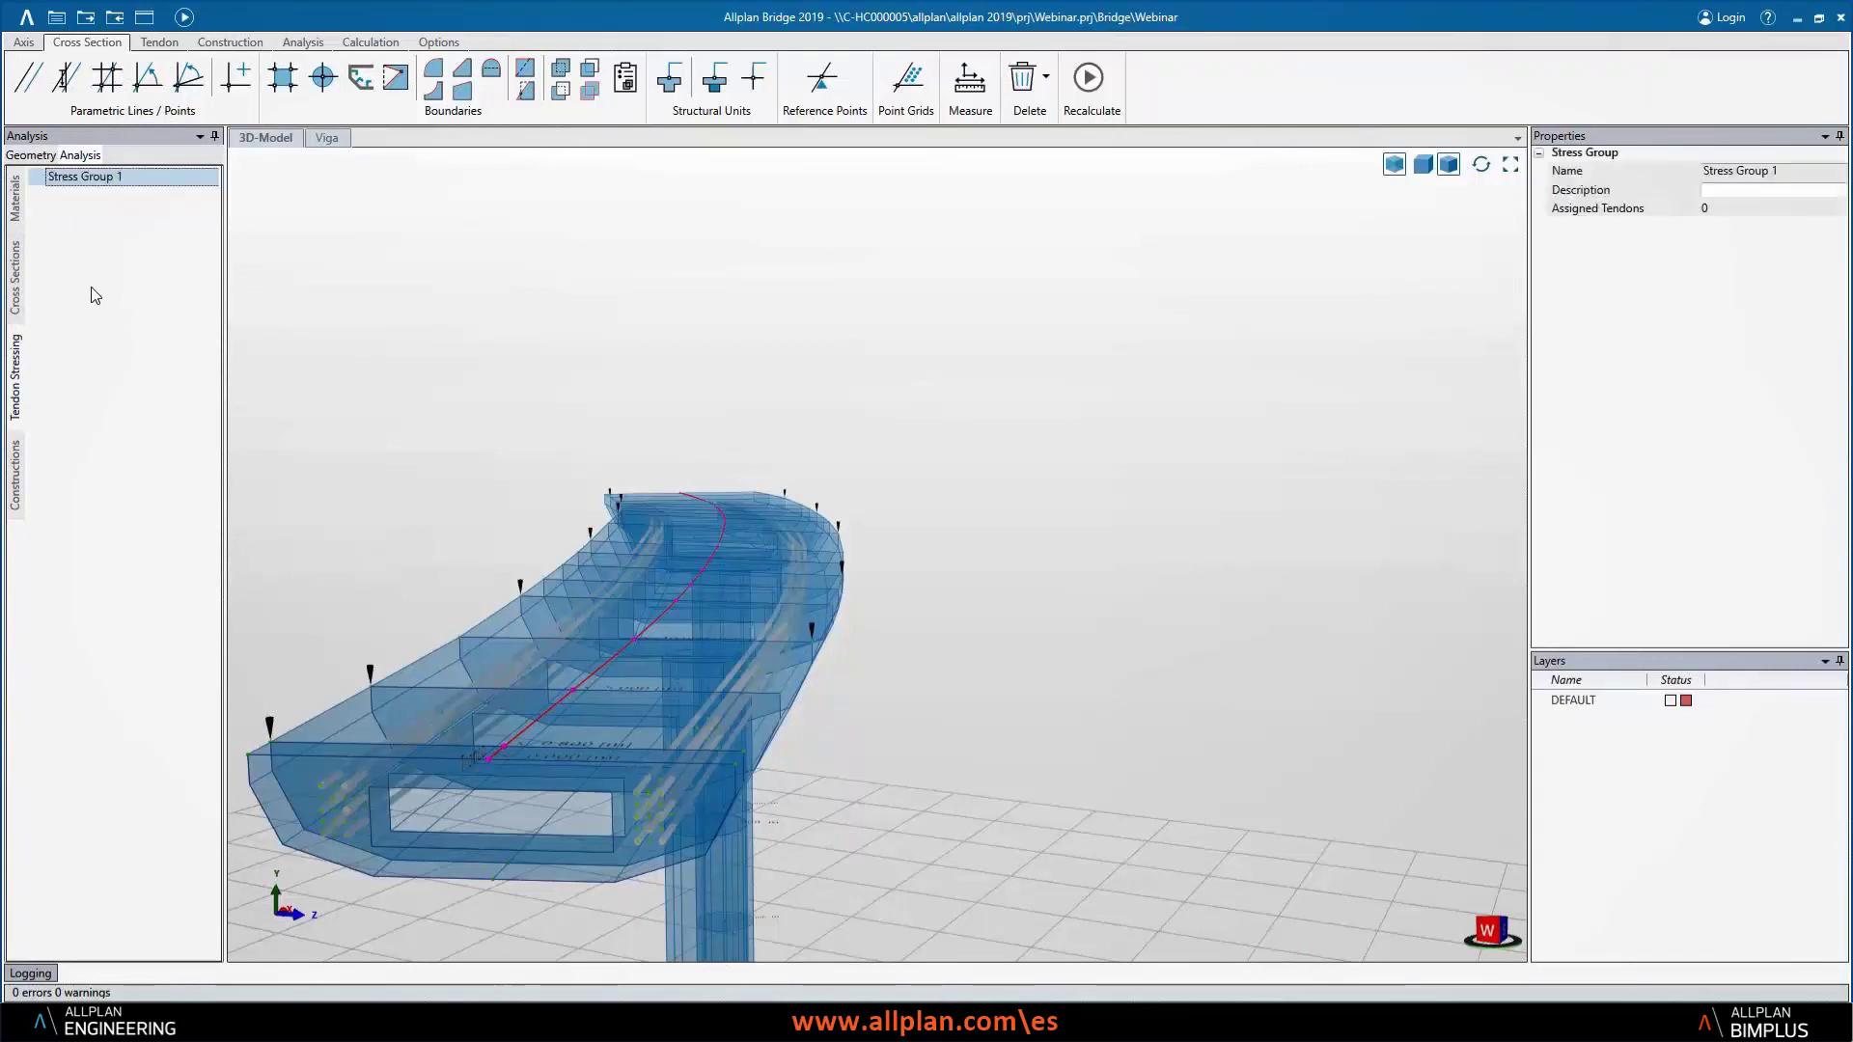
- Assign all tendons of Tendon Group 1 and Tendon Group 2 to Stress Group 1, then redock the analysis data
left_click(38, 156)
left_click_drag(82, 156, 287, 214)
left_click(36, 175)
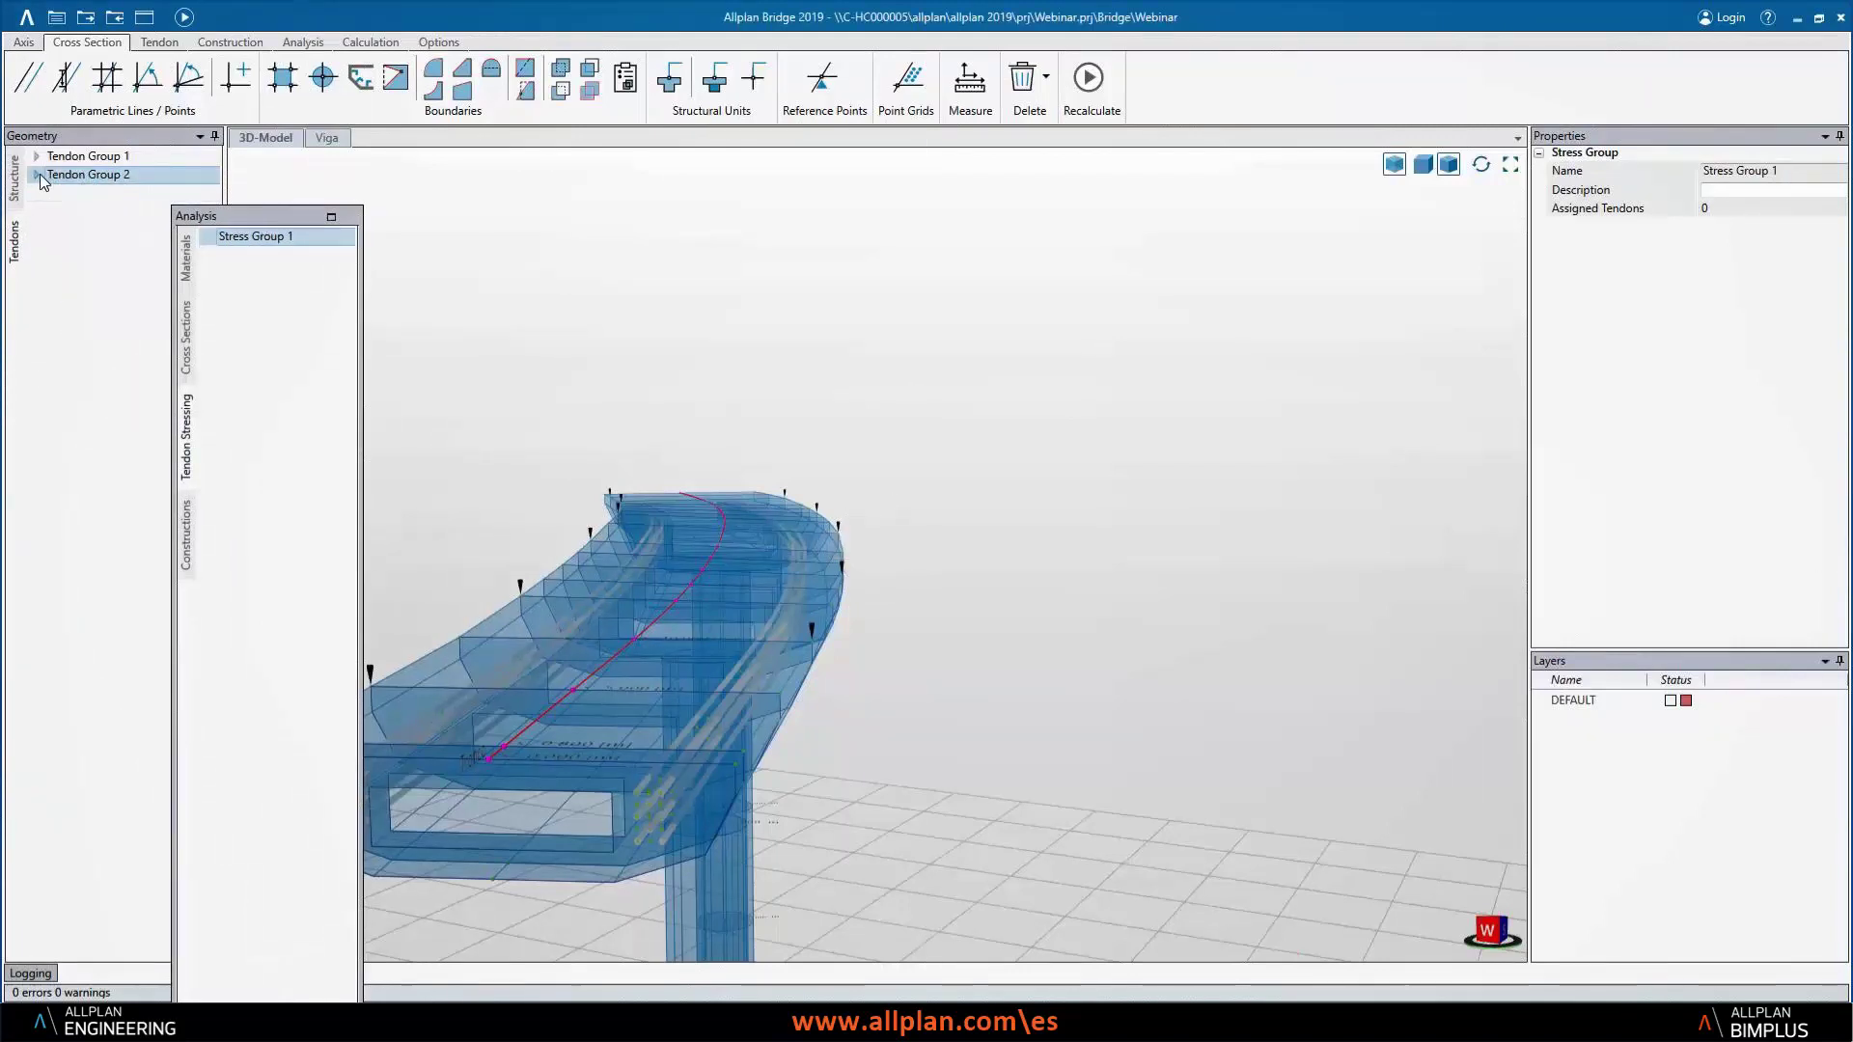
left_click(80, 158)
left_click_drag(91, 168, 262, 253)
left_click_drag(87, 174, 284, 406)
left_click_drag(266, 216, 154, 149)
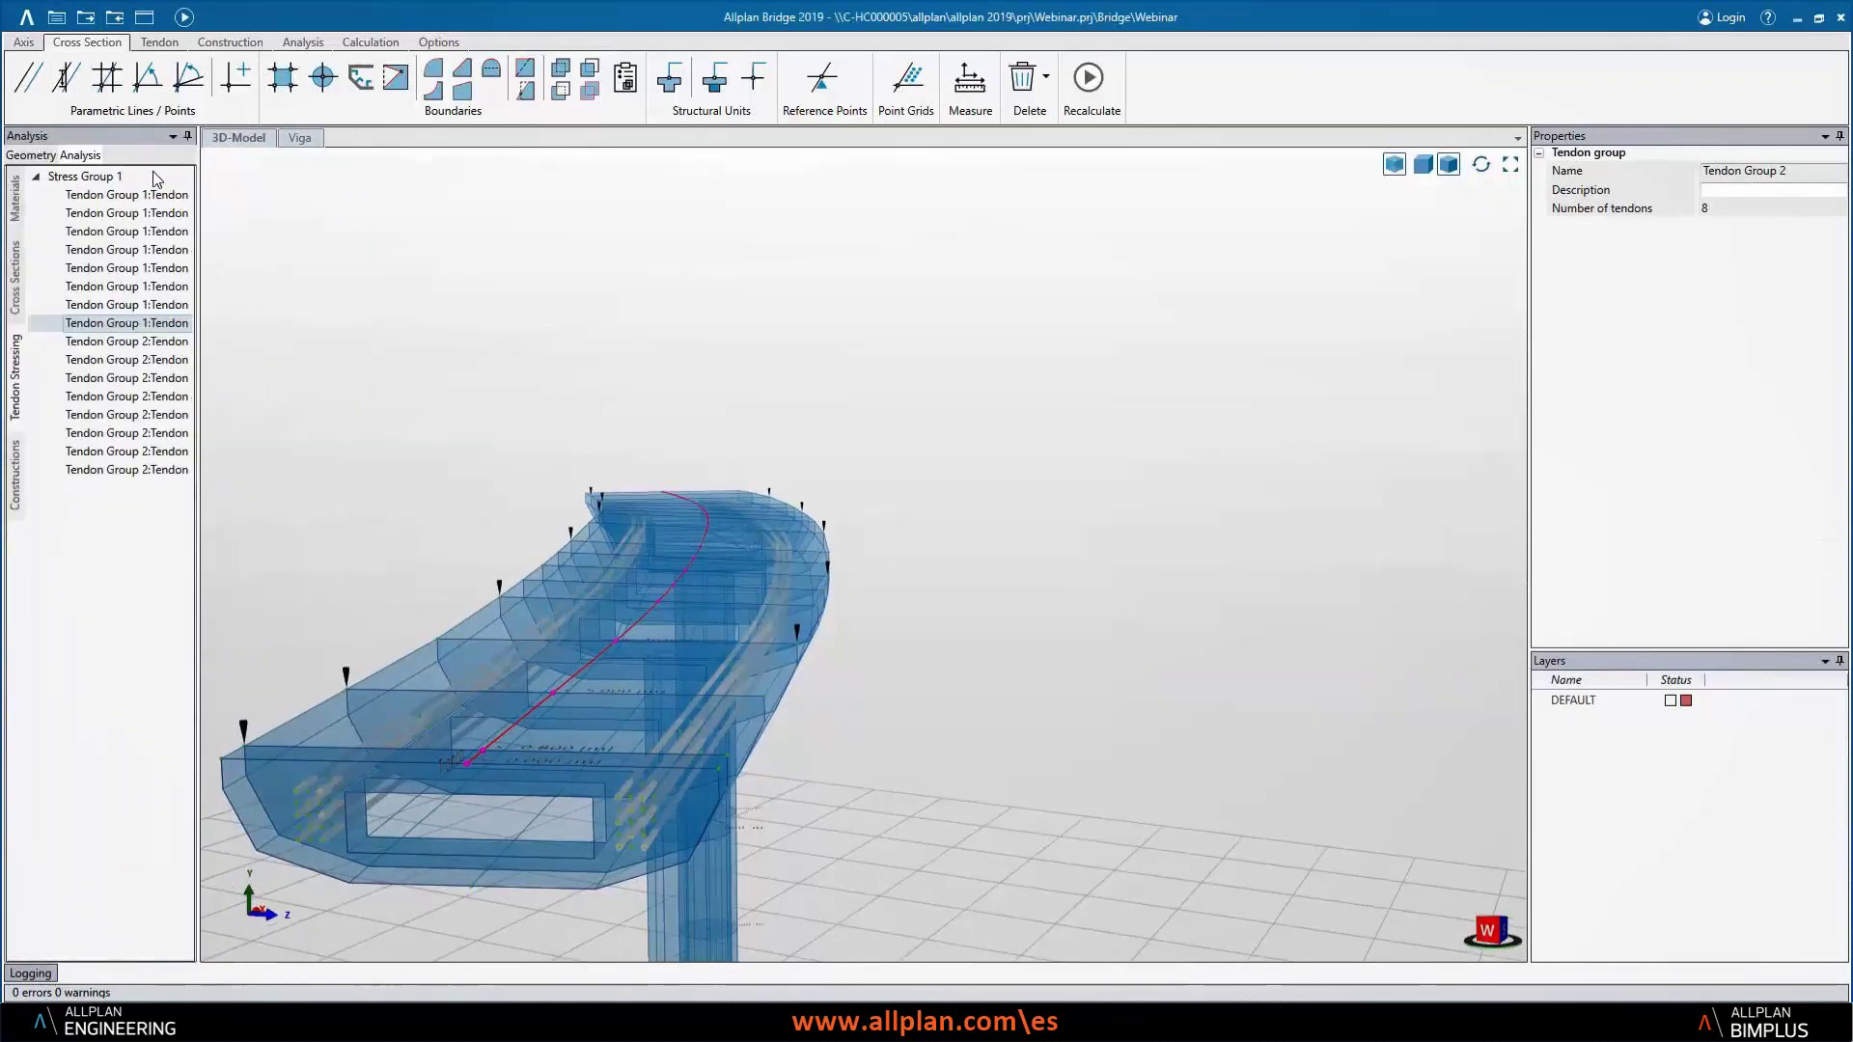
- Open the stressing table of Stress Group 1 and add a Stress action and a Wedge Slip action at the Begin side
left_click(93, 180)
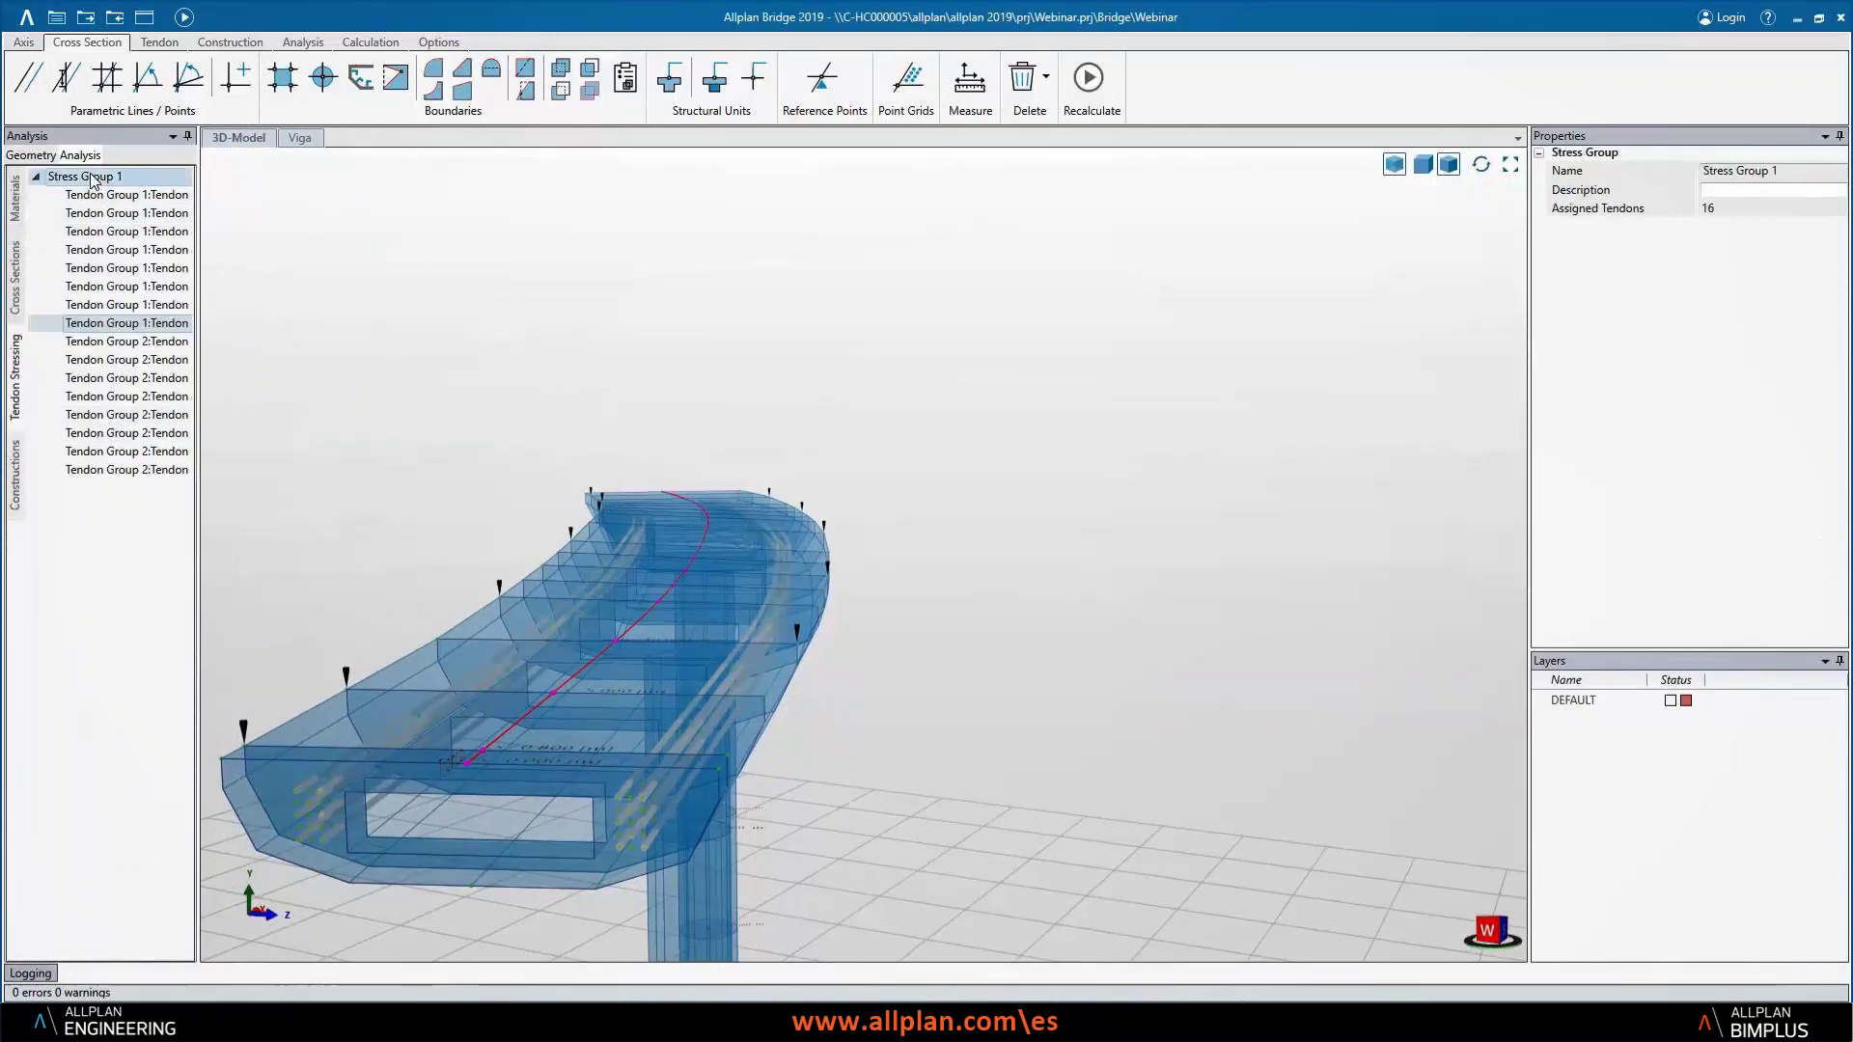
double_click(93, 179)
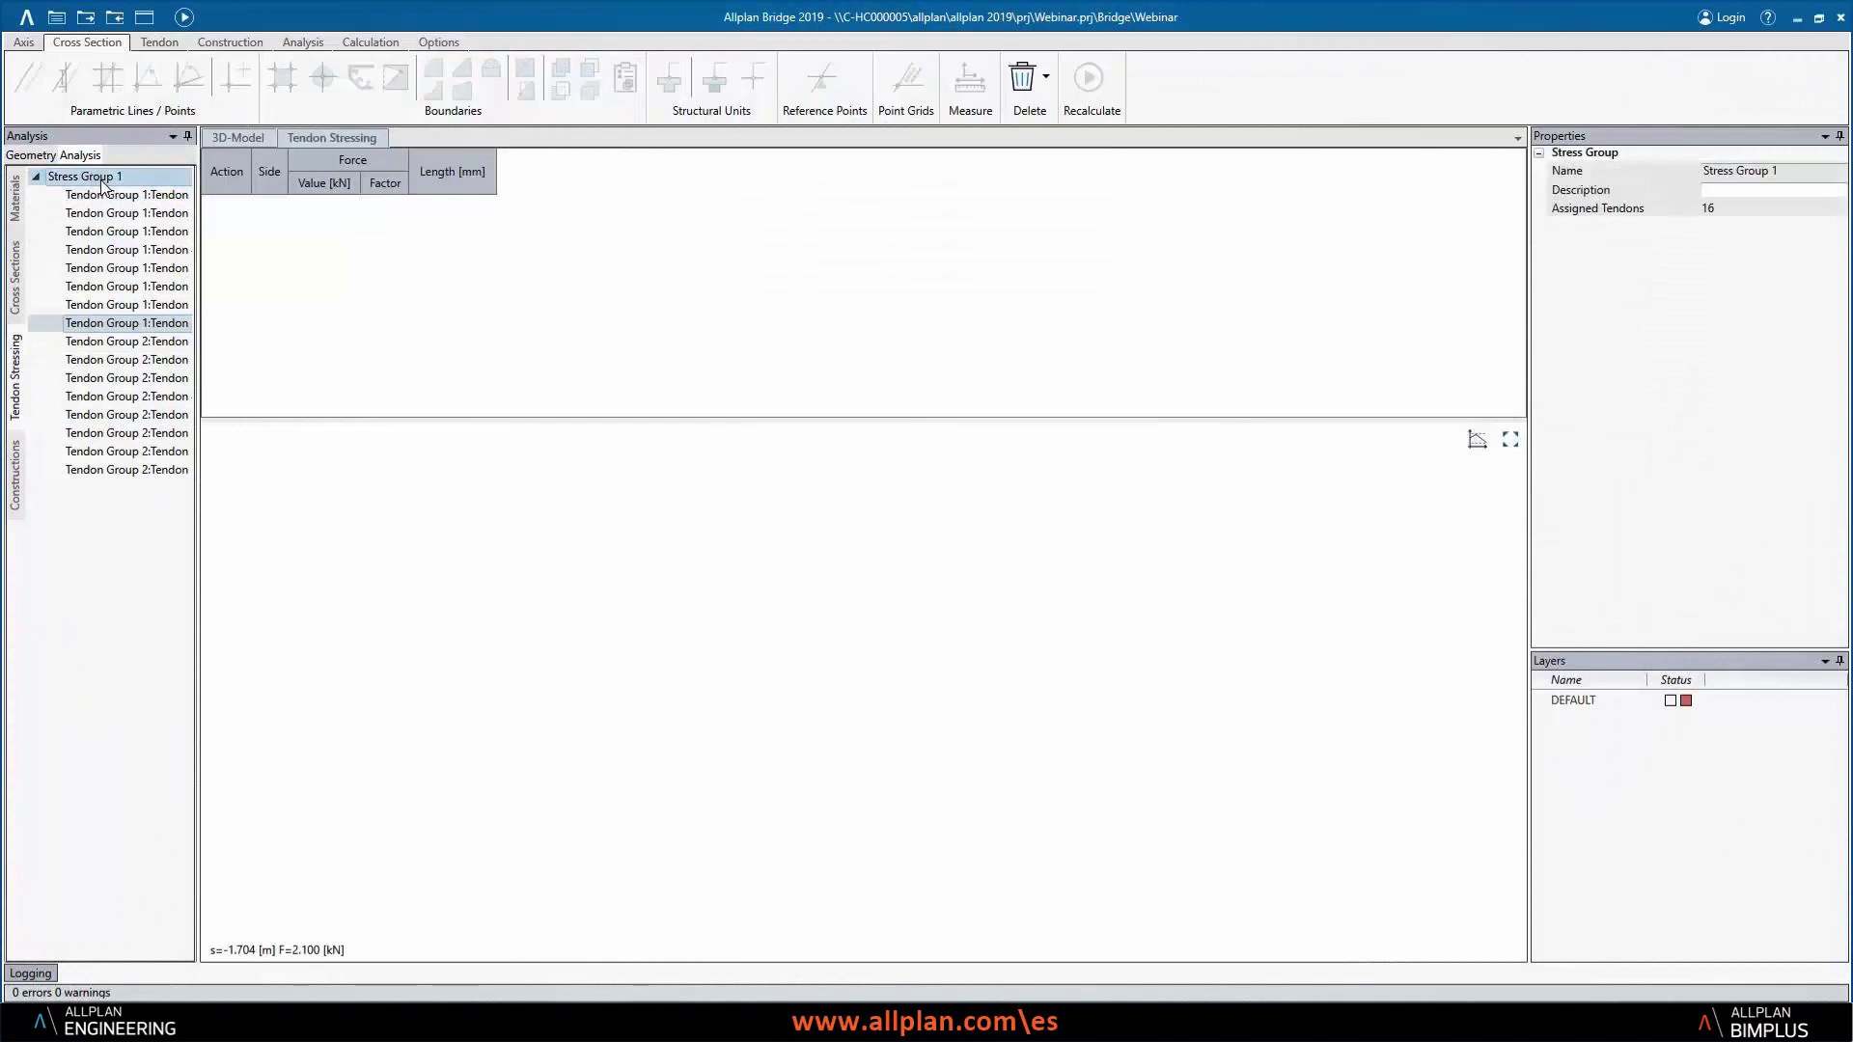
left_click(288, 47)
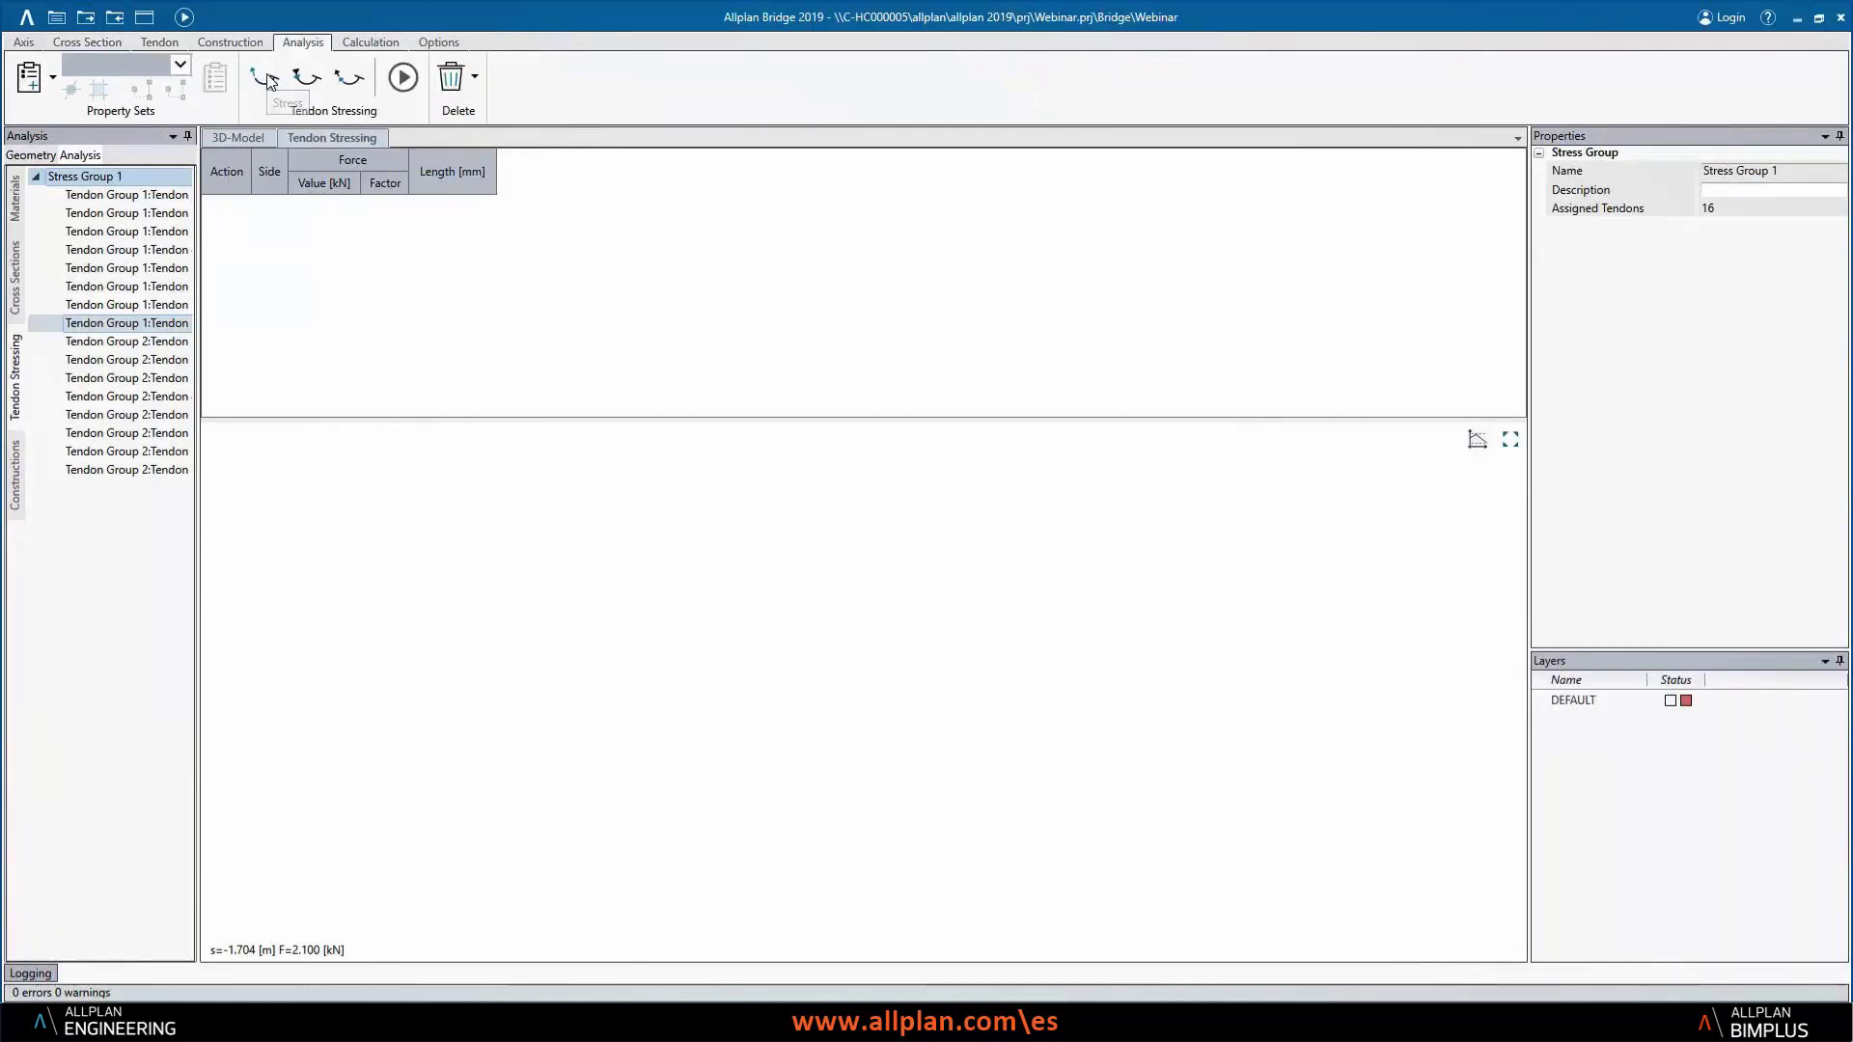
left_click(269, 80)
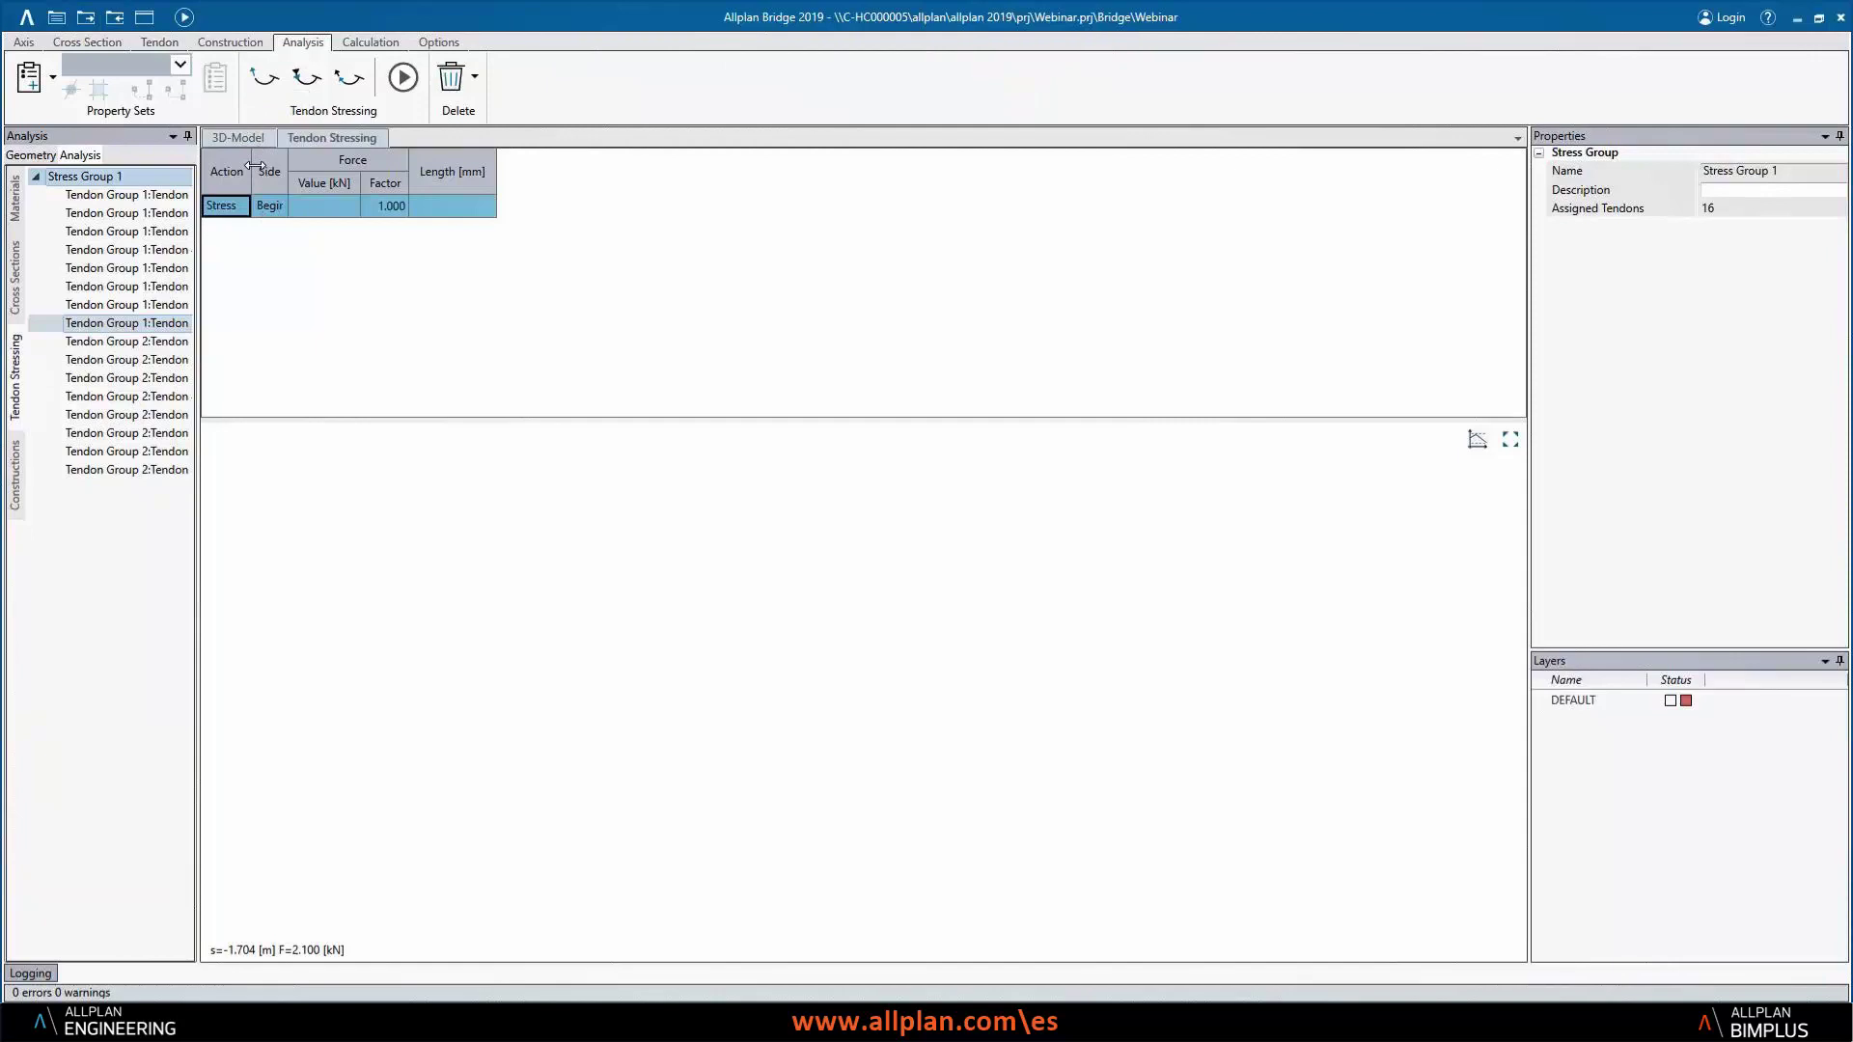
left_click_drag(251, 162, 365, 169)
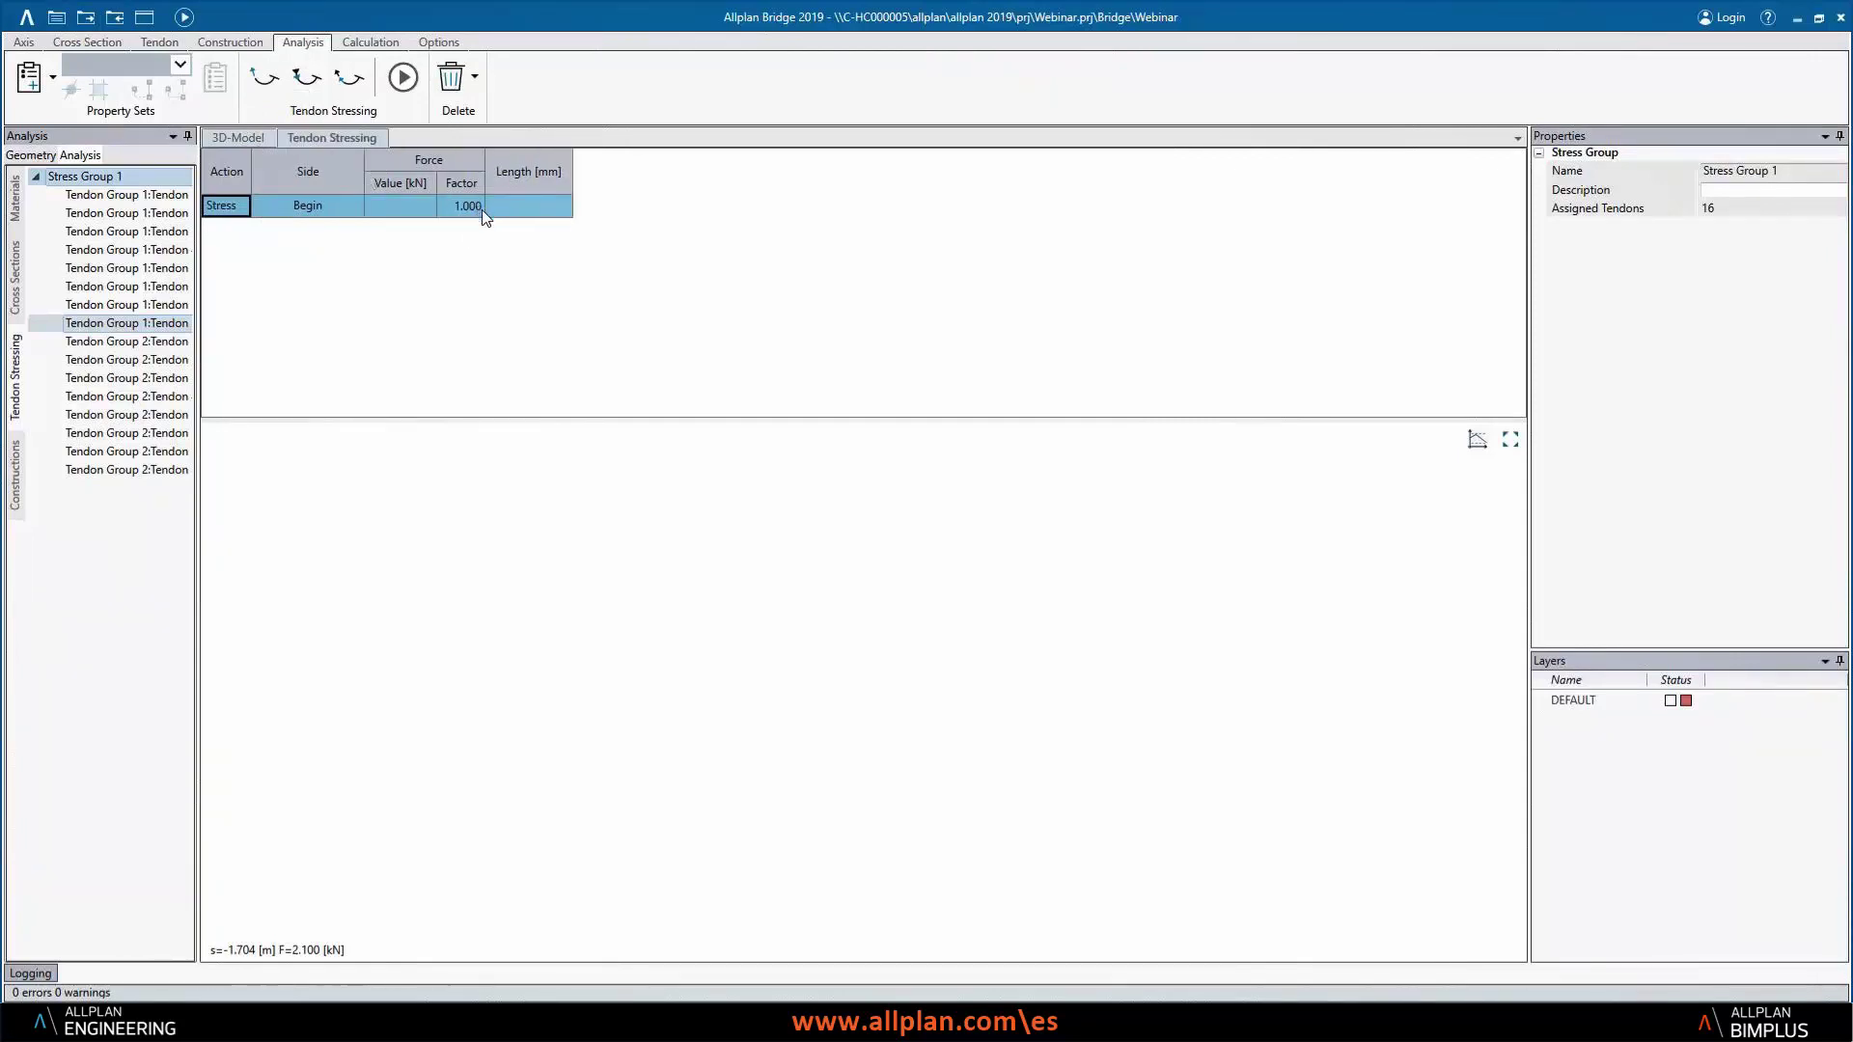
left_click(310, 83)
left_click_drag(256, 175, 317, 173)
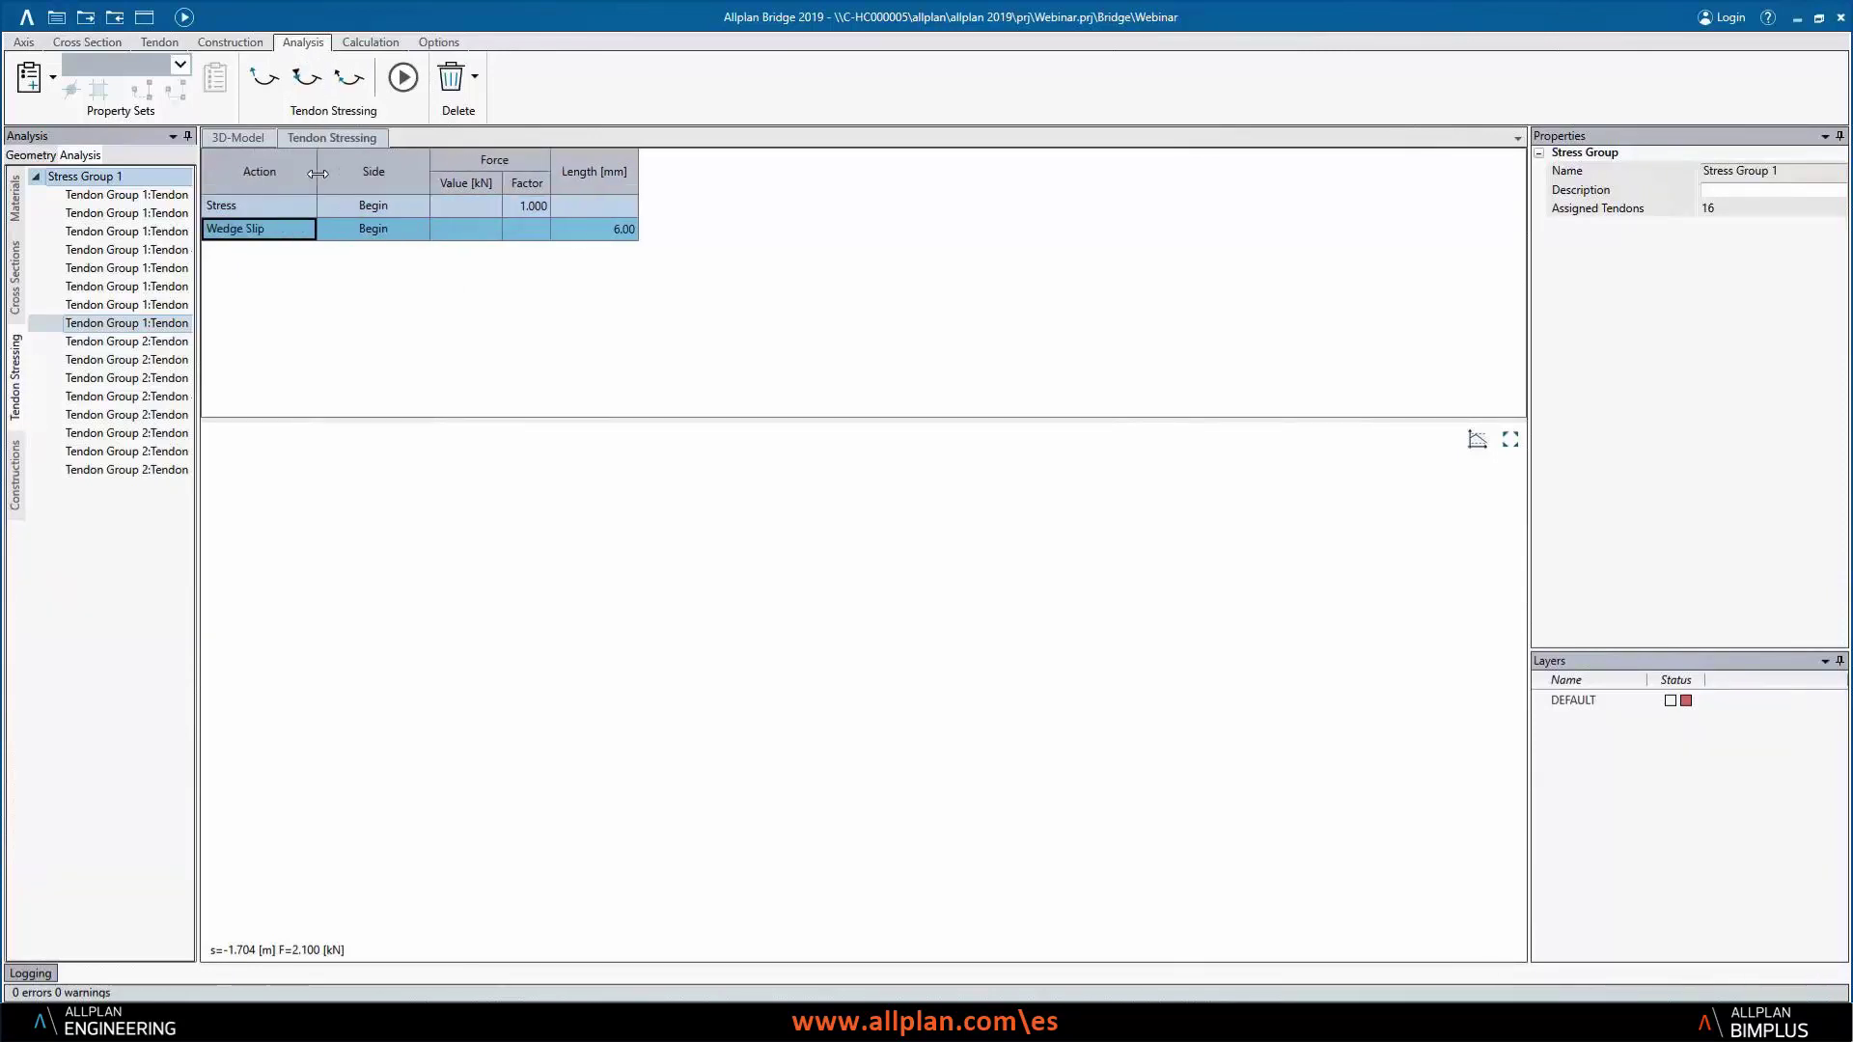
- Add a second Stress and Wedge Slip action, set both to the End side and calculate the tendon stressing
left_click(265, 77)
left_click(352, 252)
left_click(349, 247)
left_click(360, 286)
left_click(309, 79)
left_click(358, 276)
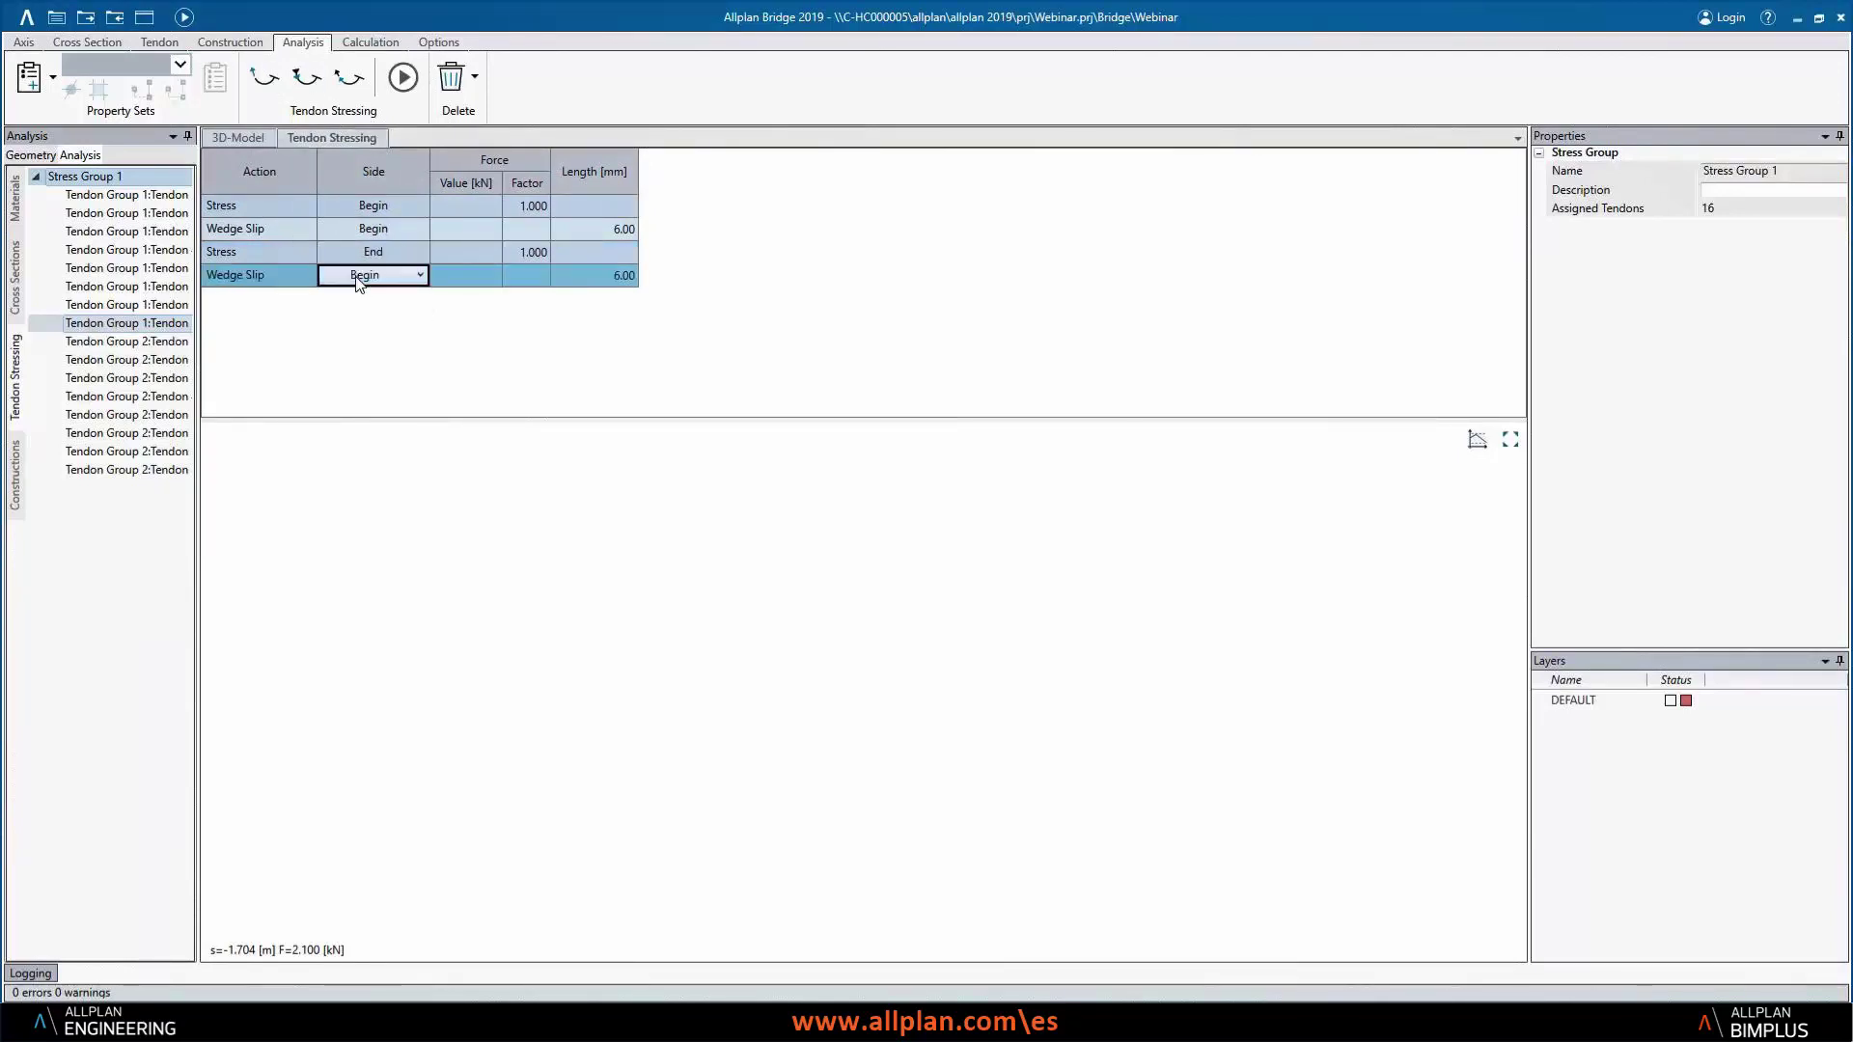
left_click(359, 278)
left_click(403, 85)
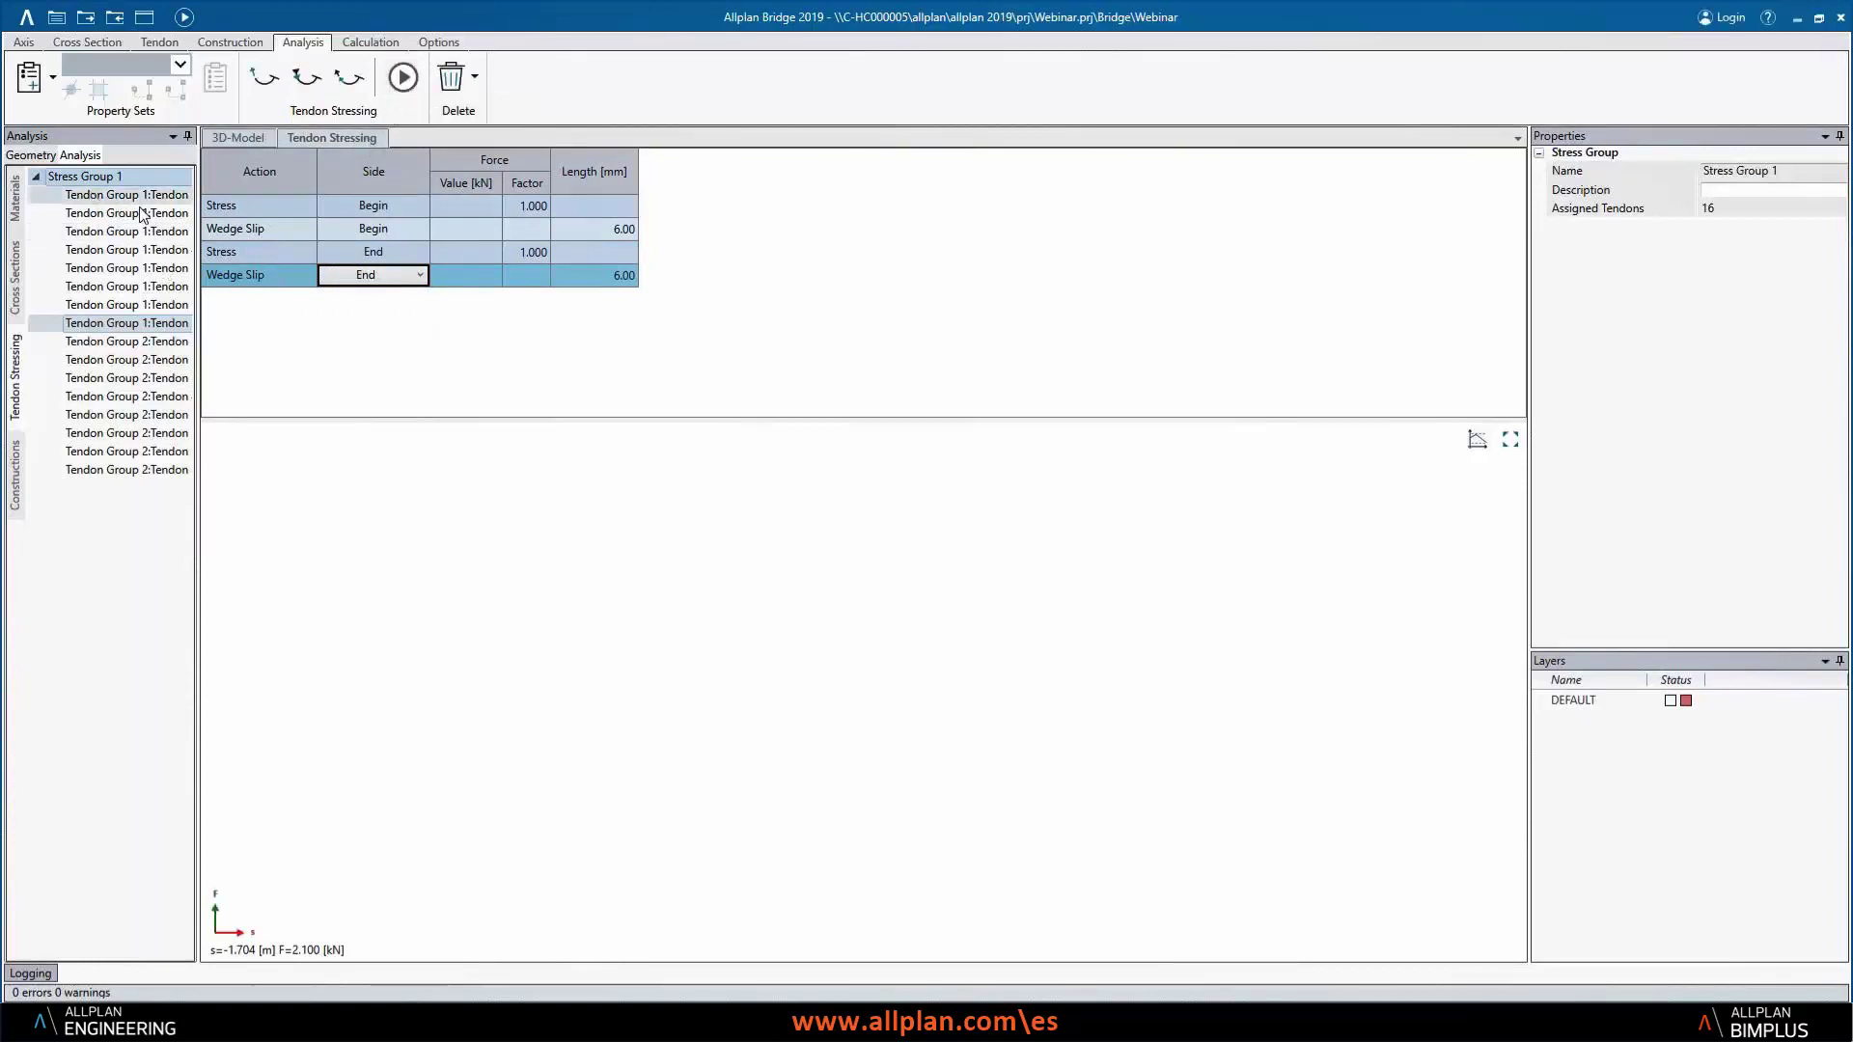
- Save the pre-stressing report of Tendon 1 in Tendon Group 1 as a PDF under the suggested name and review it
left_click(110, 197)
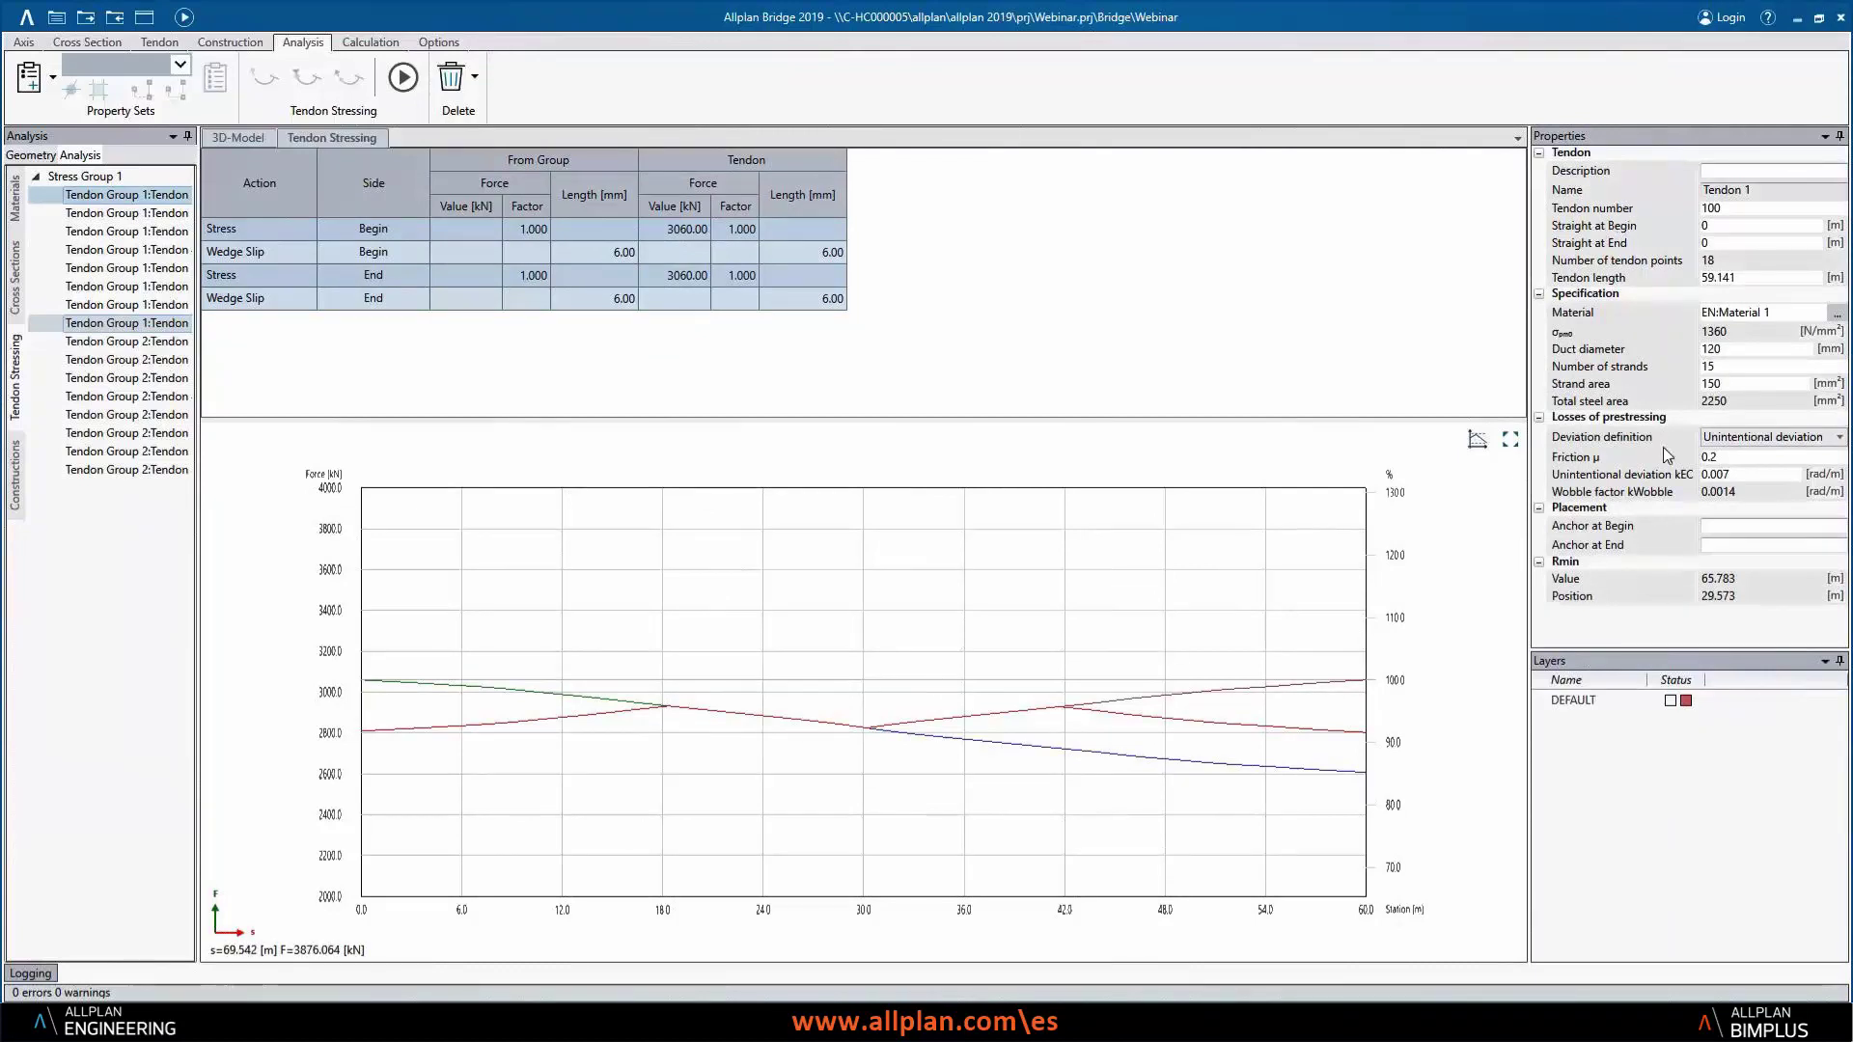
right_click(154, 201)
left_click(211, 240)
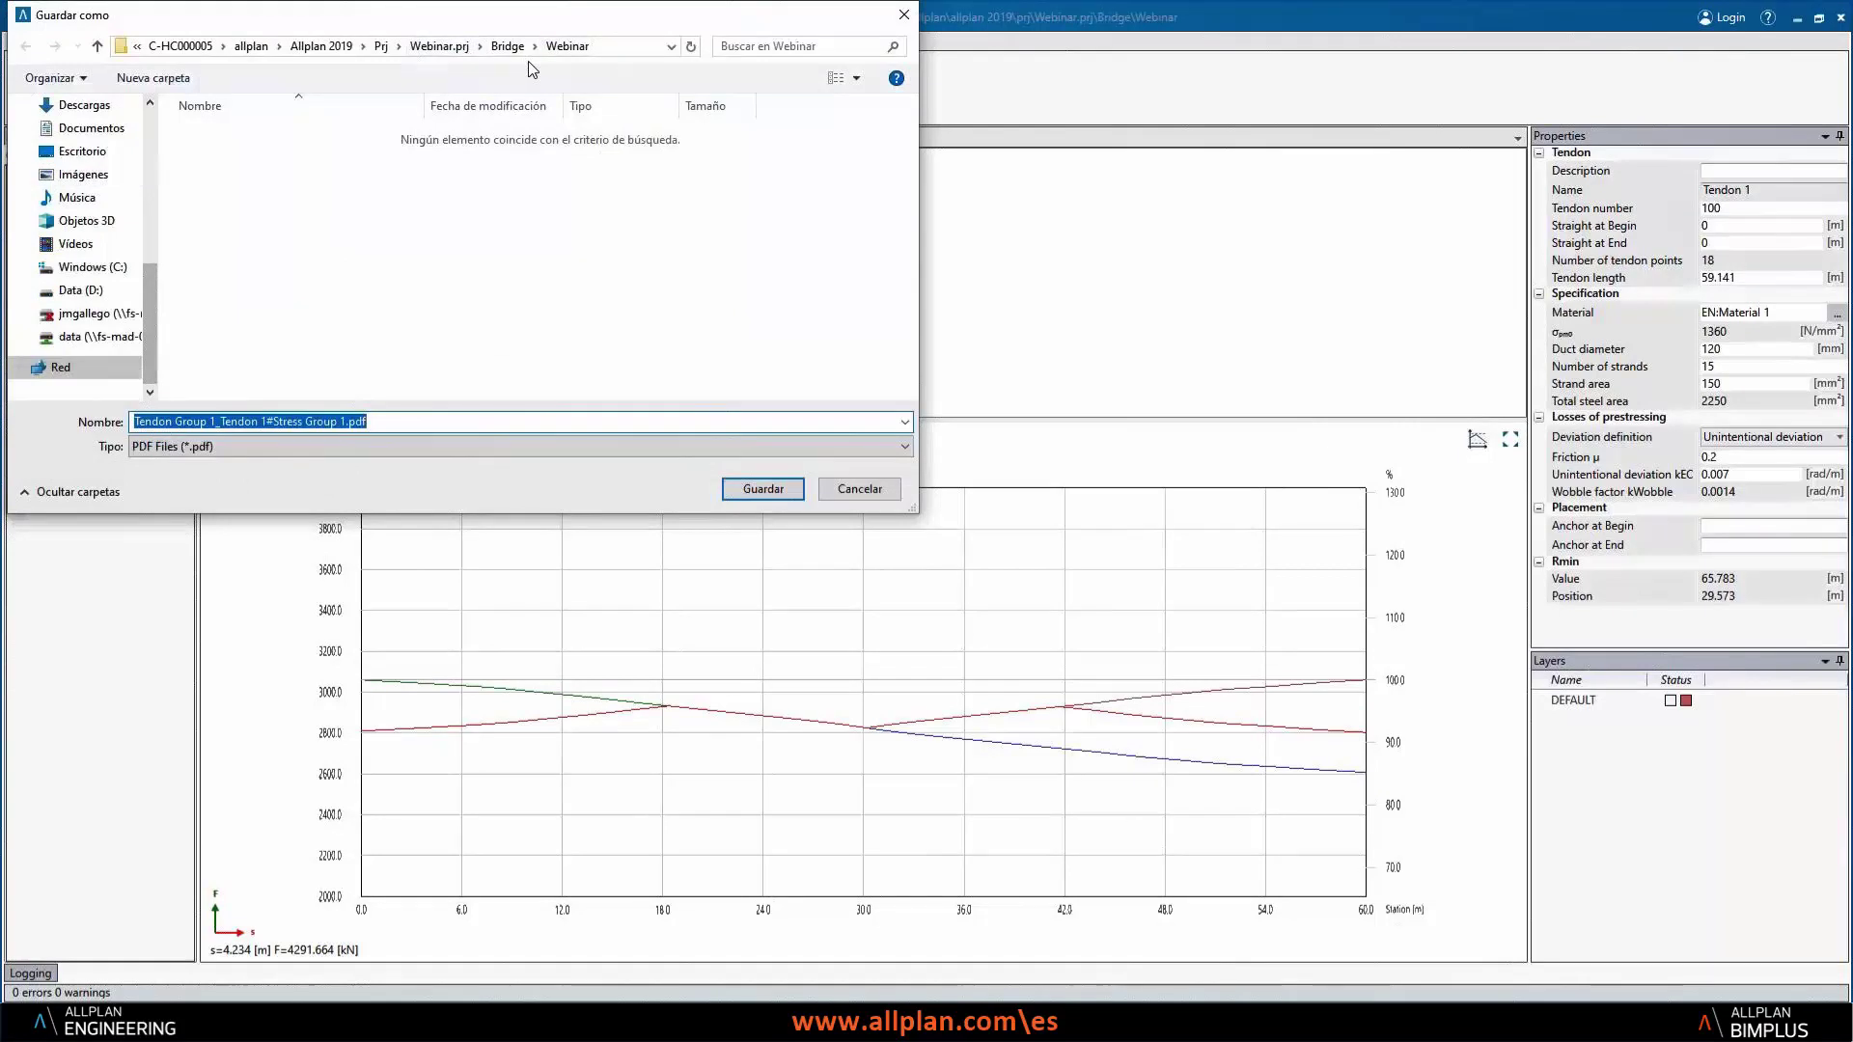
left_click(763, 492)
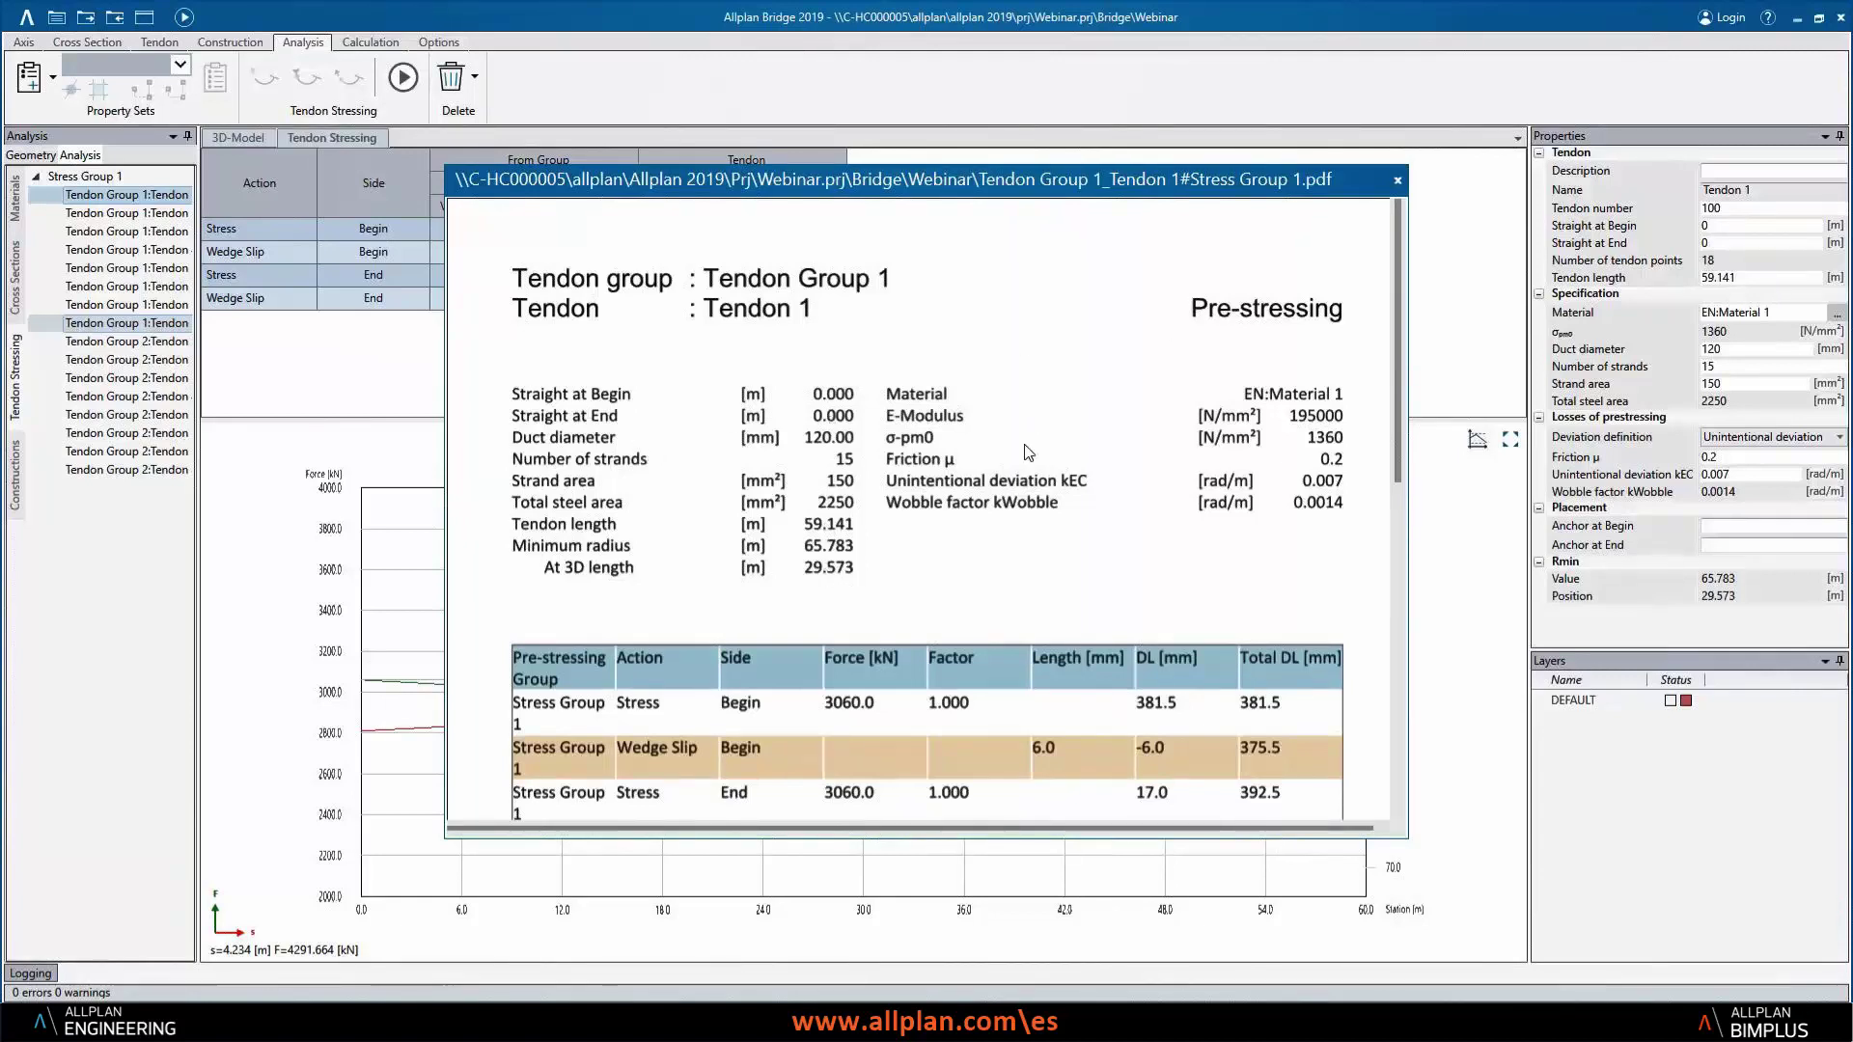
scroll(1024, 522, "down", 5)
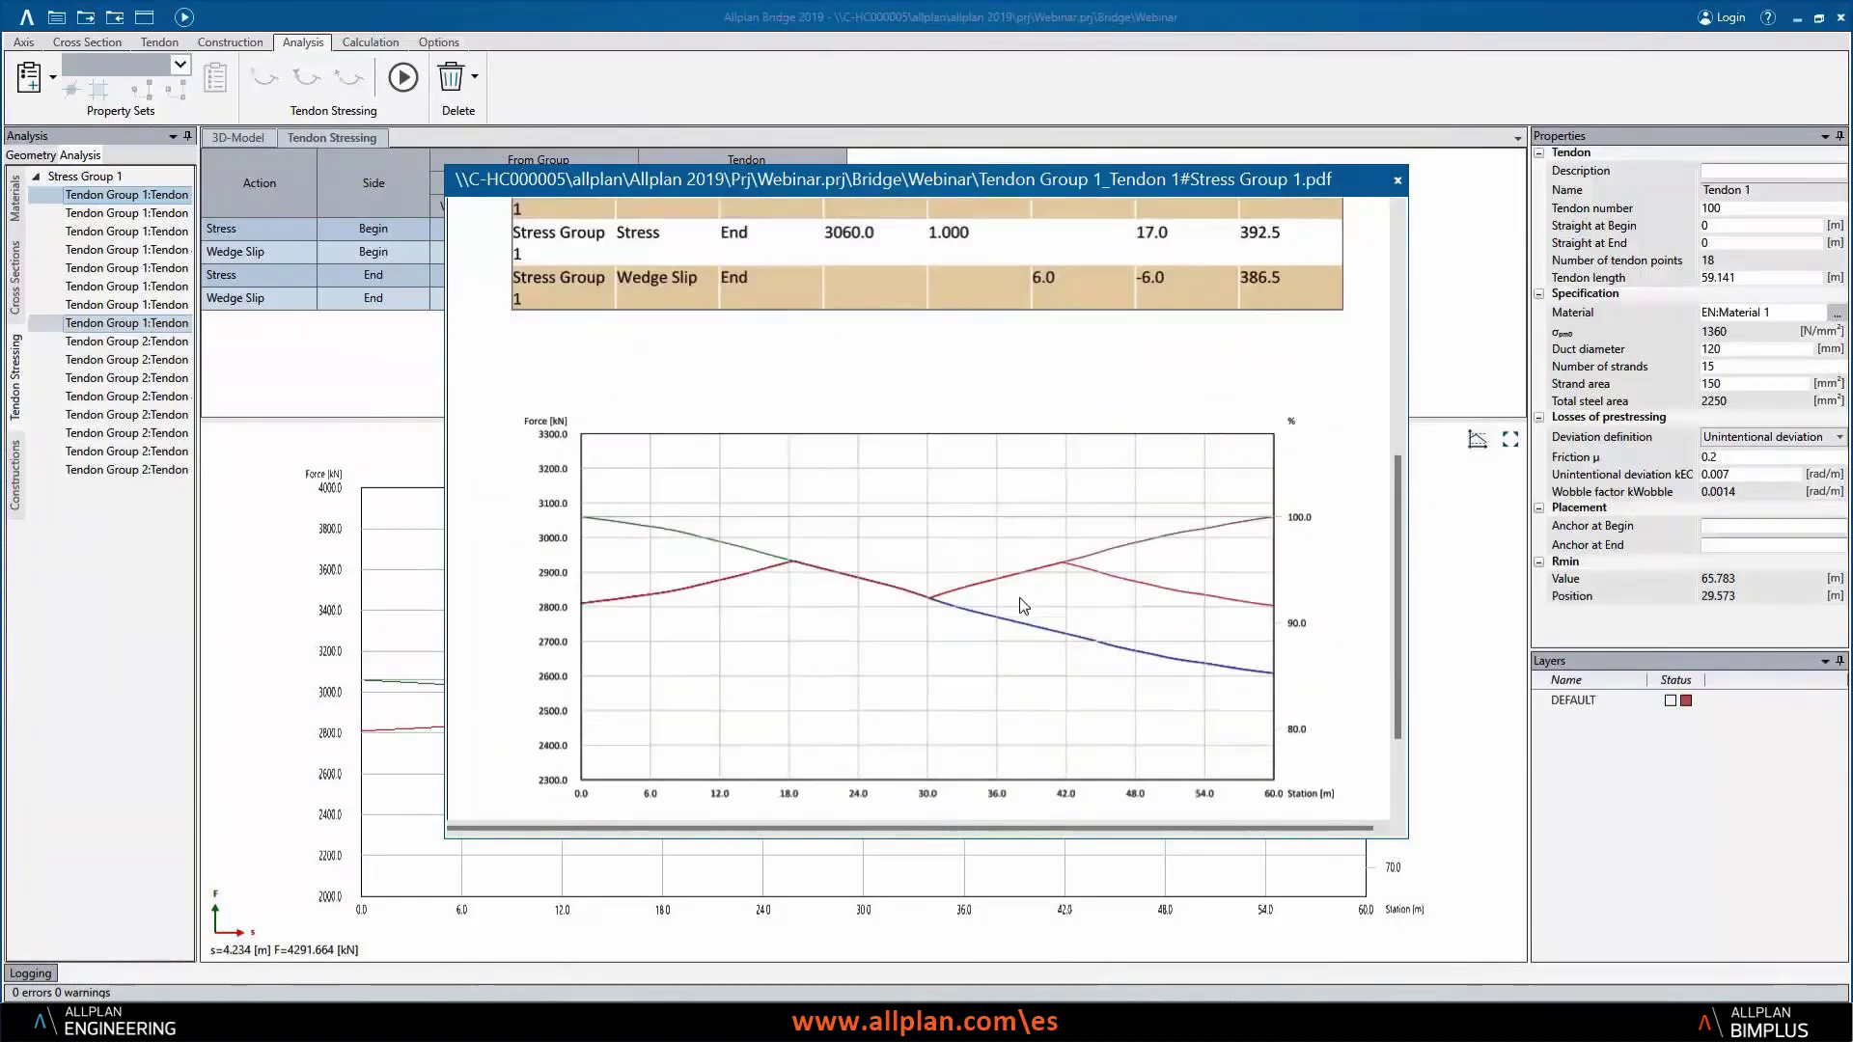
scroll(1029, 626, "up", 3)
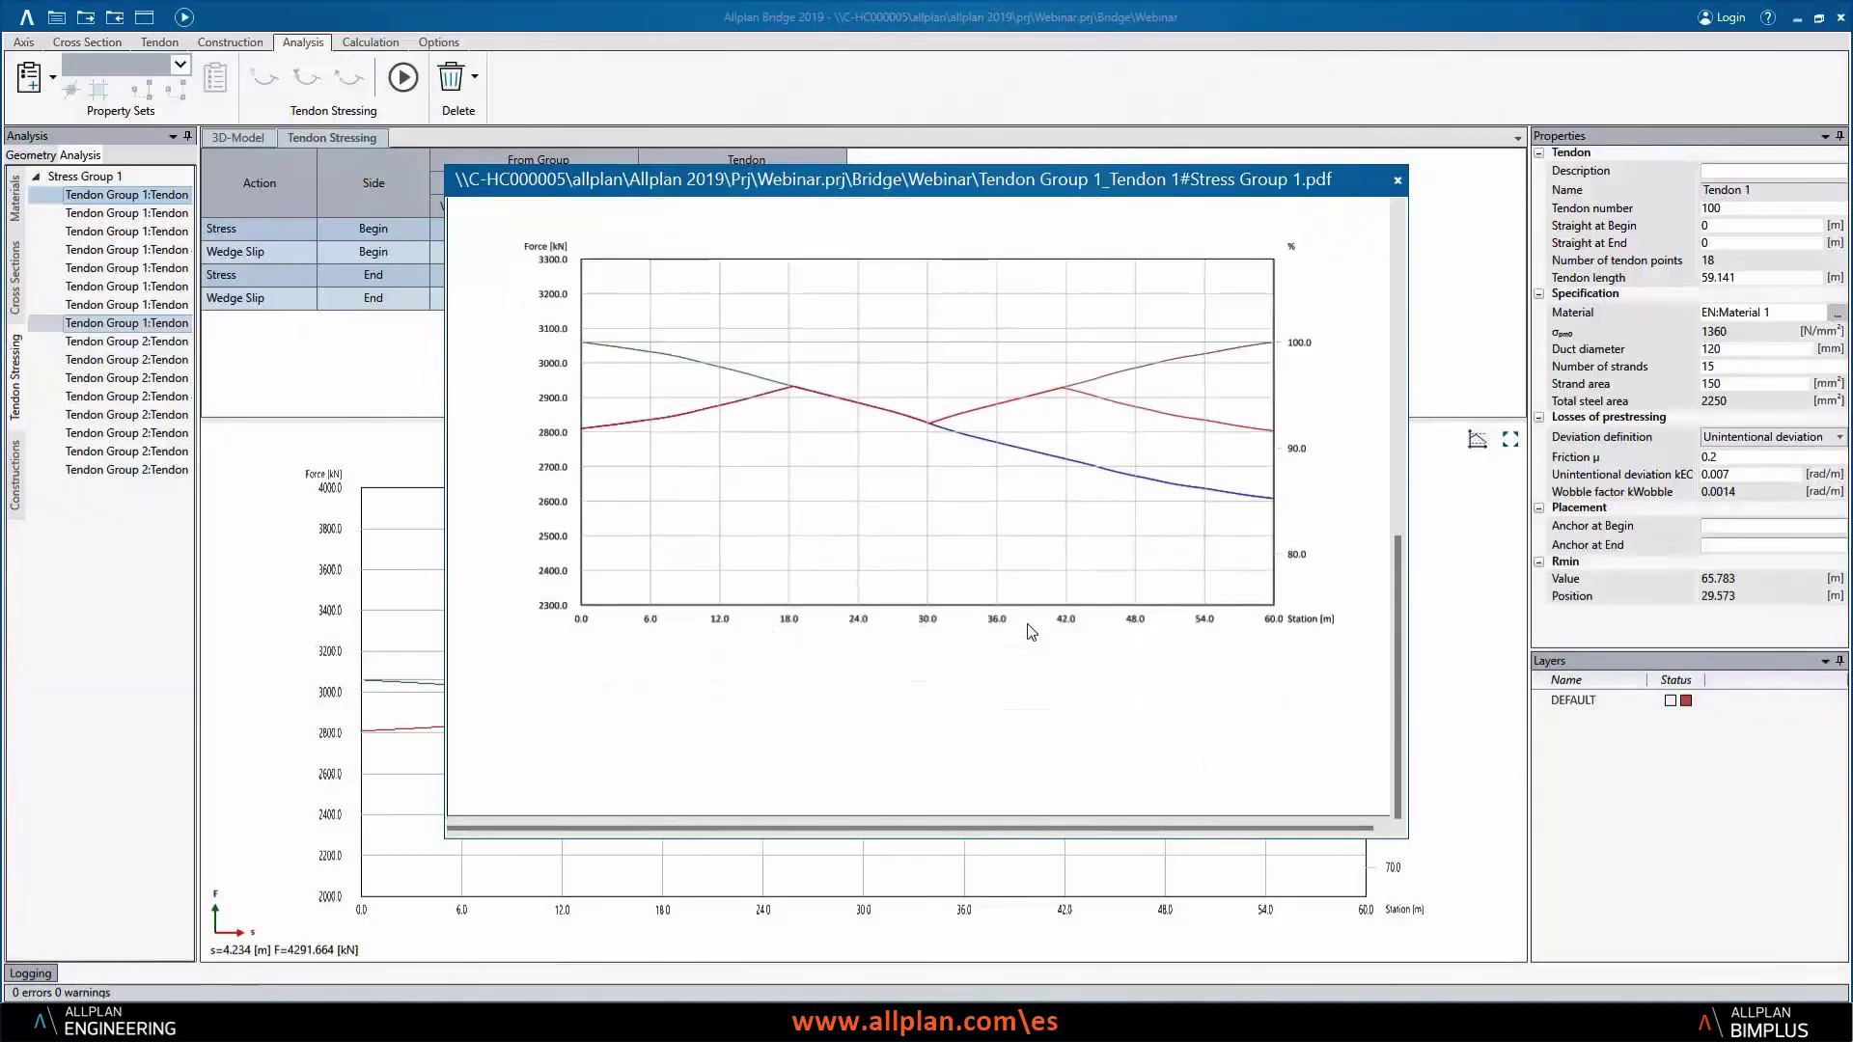
left_click(1398, 182)
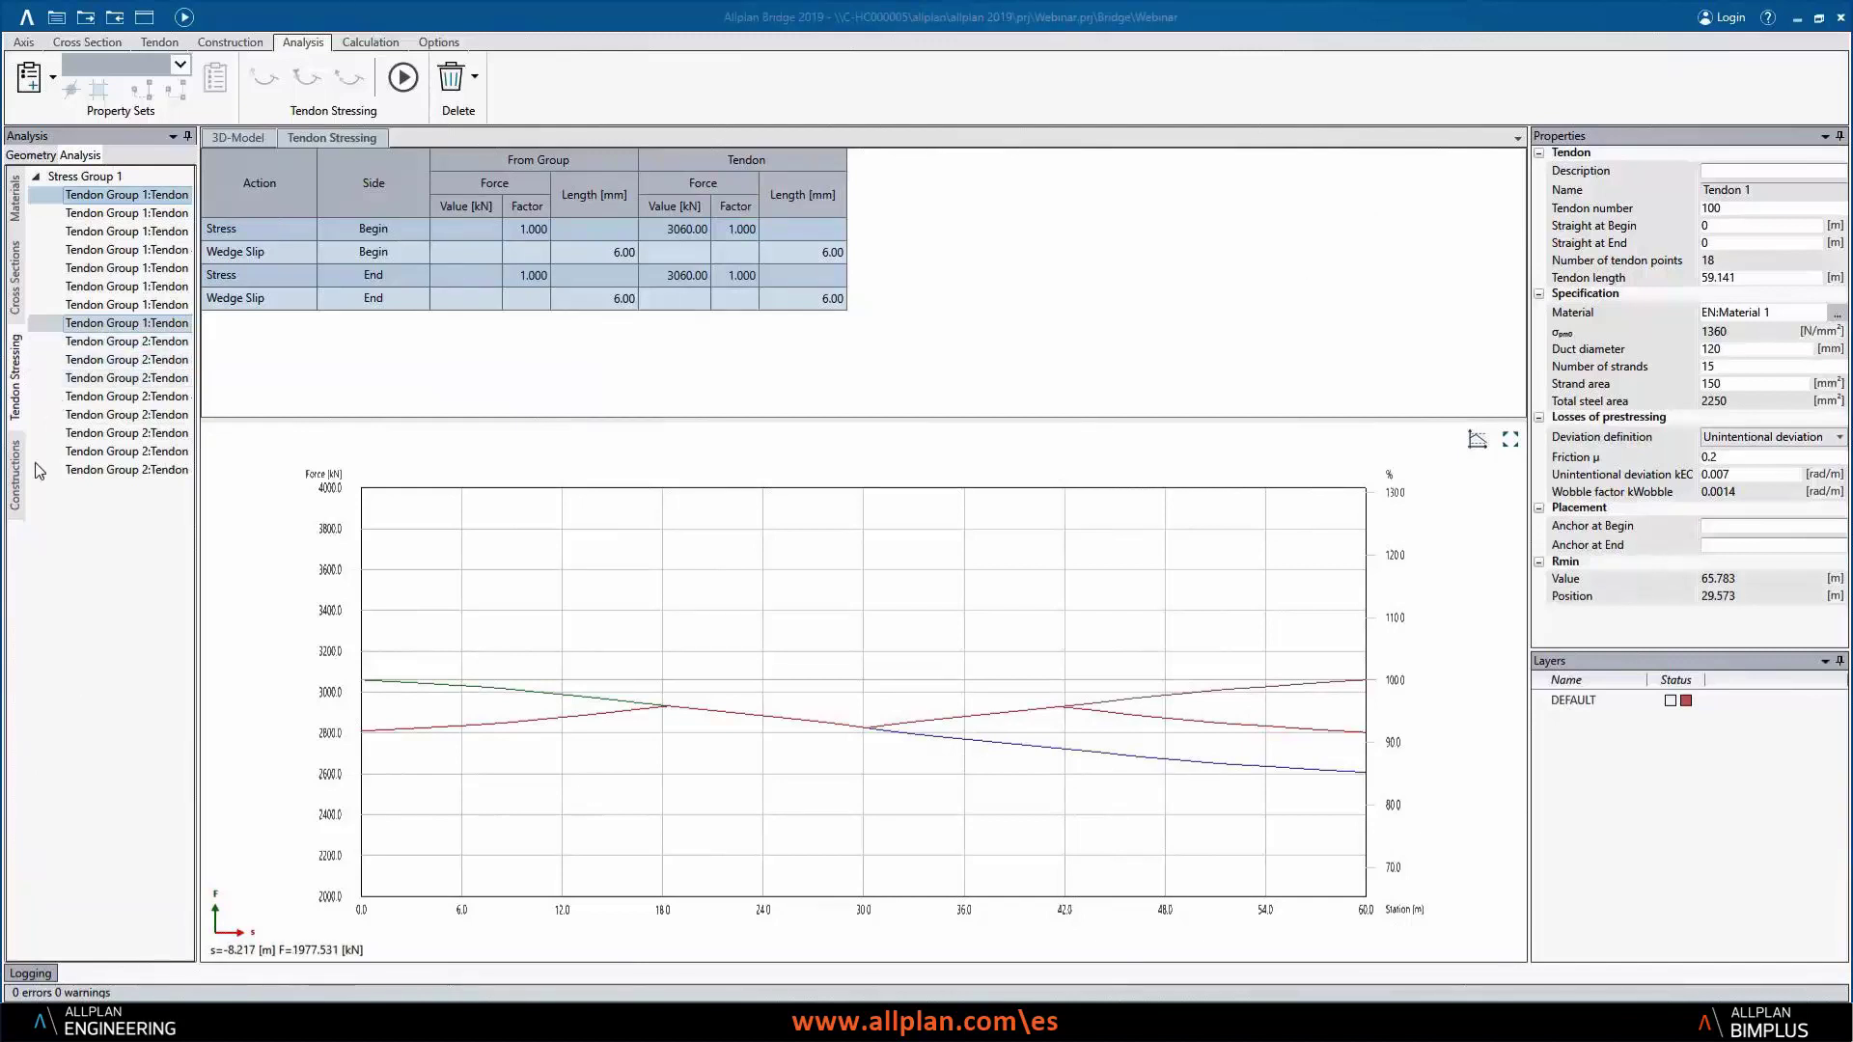
- Examine the shear stress plots and section properties of the Viga cross section variants, starting from v000
left_click(15, 290)
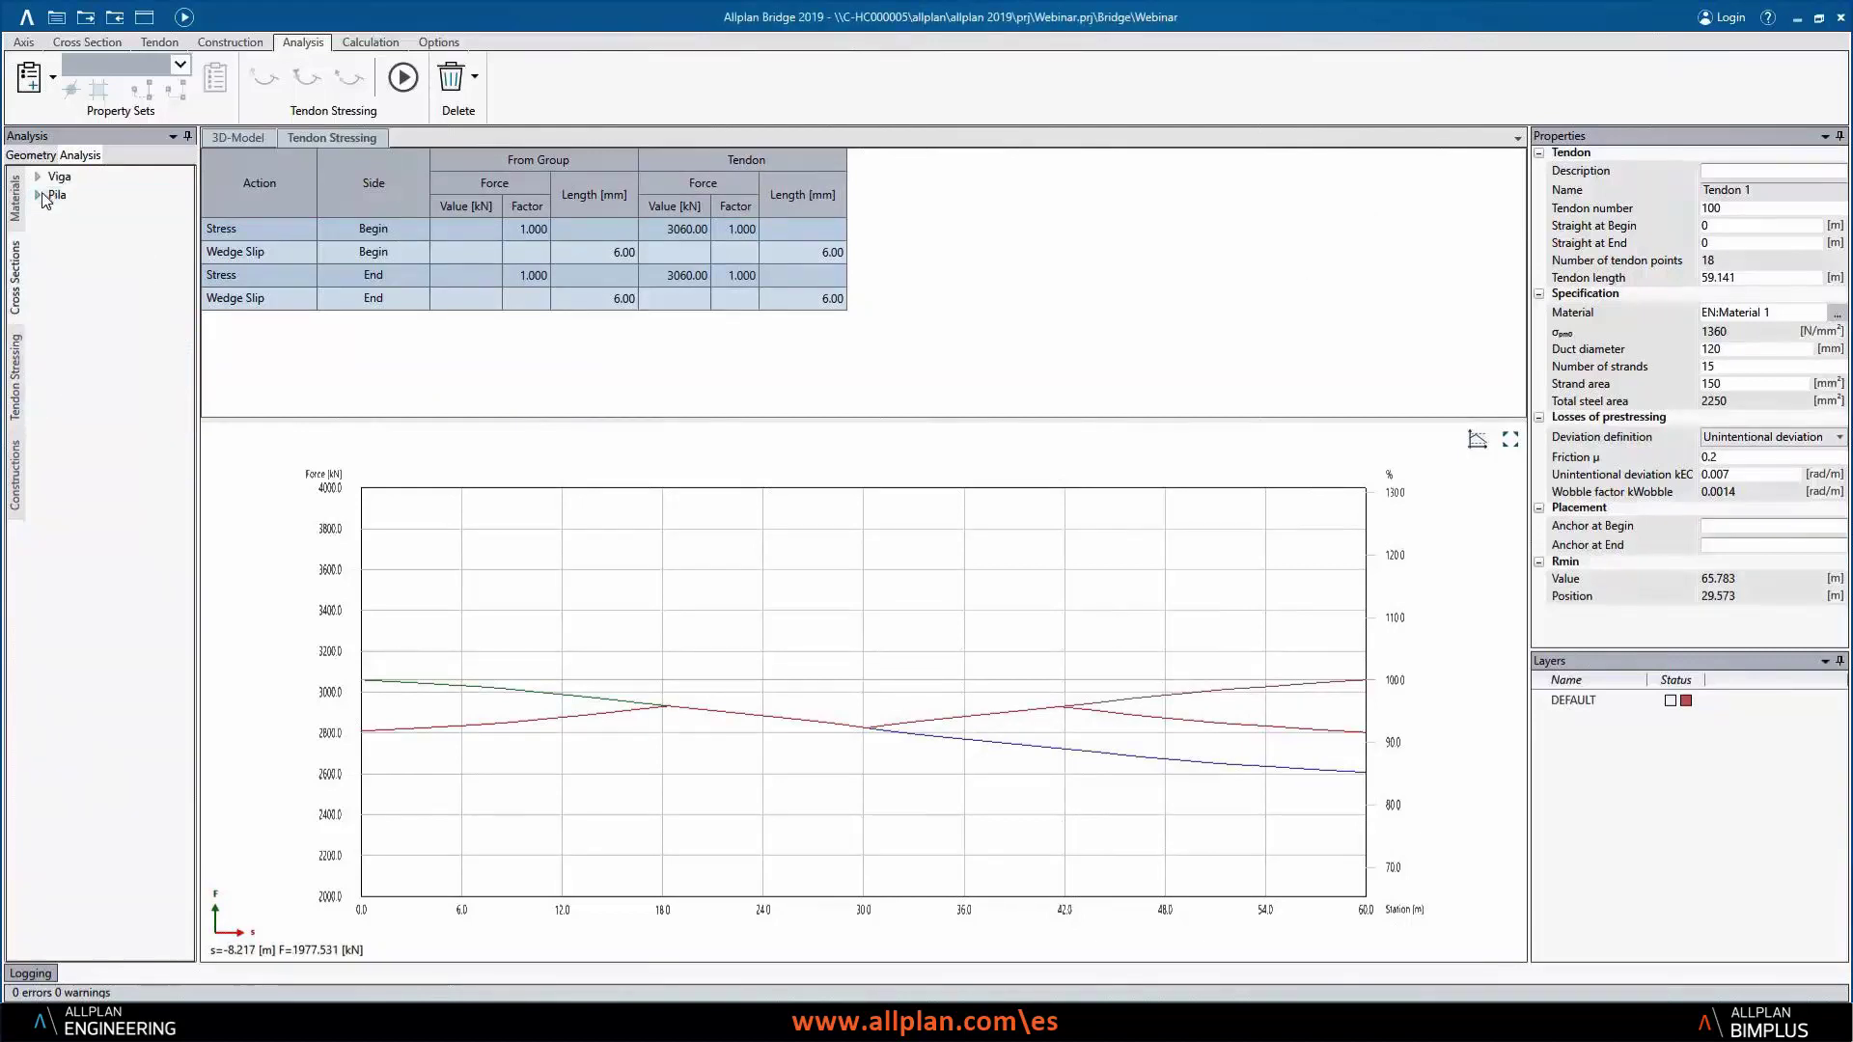
left_click(37, 176)
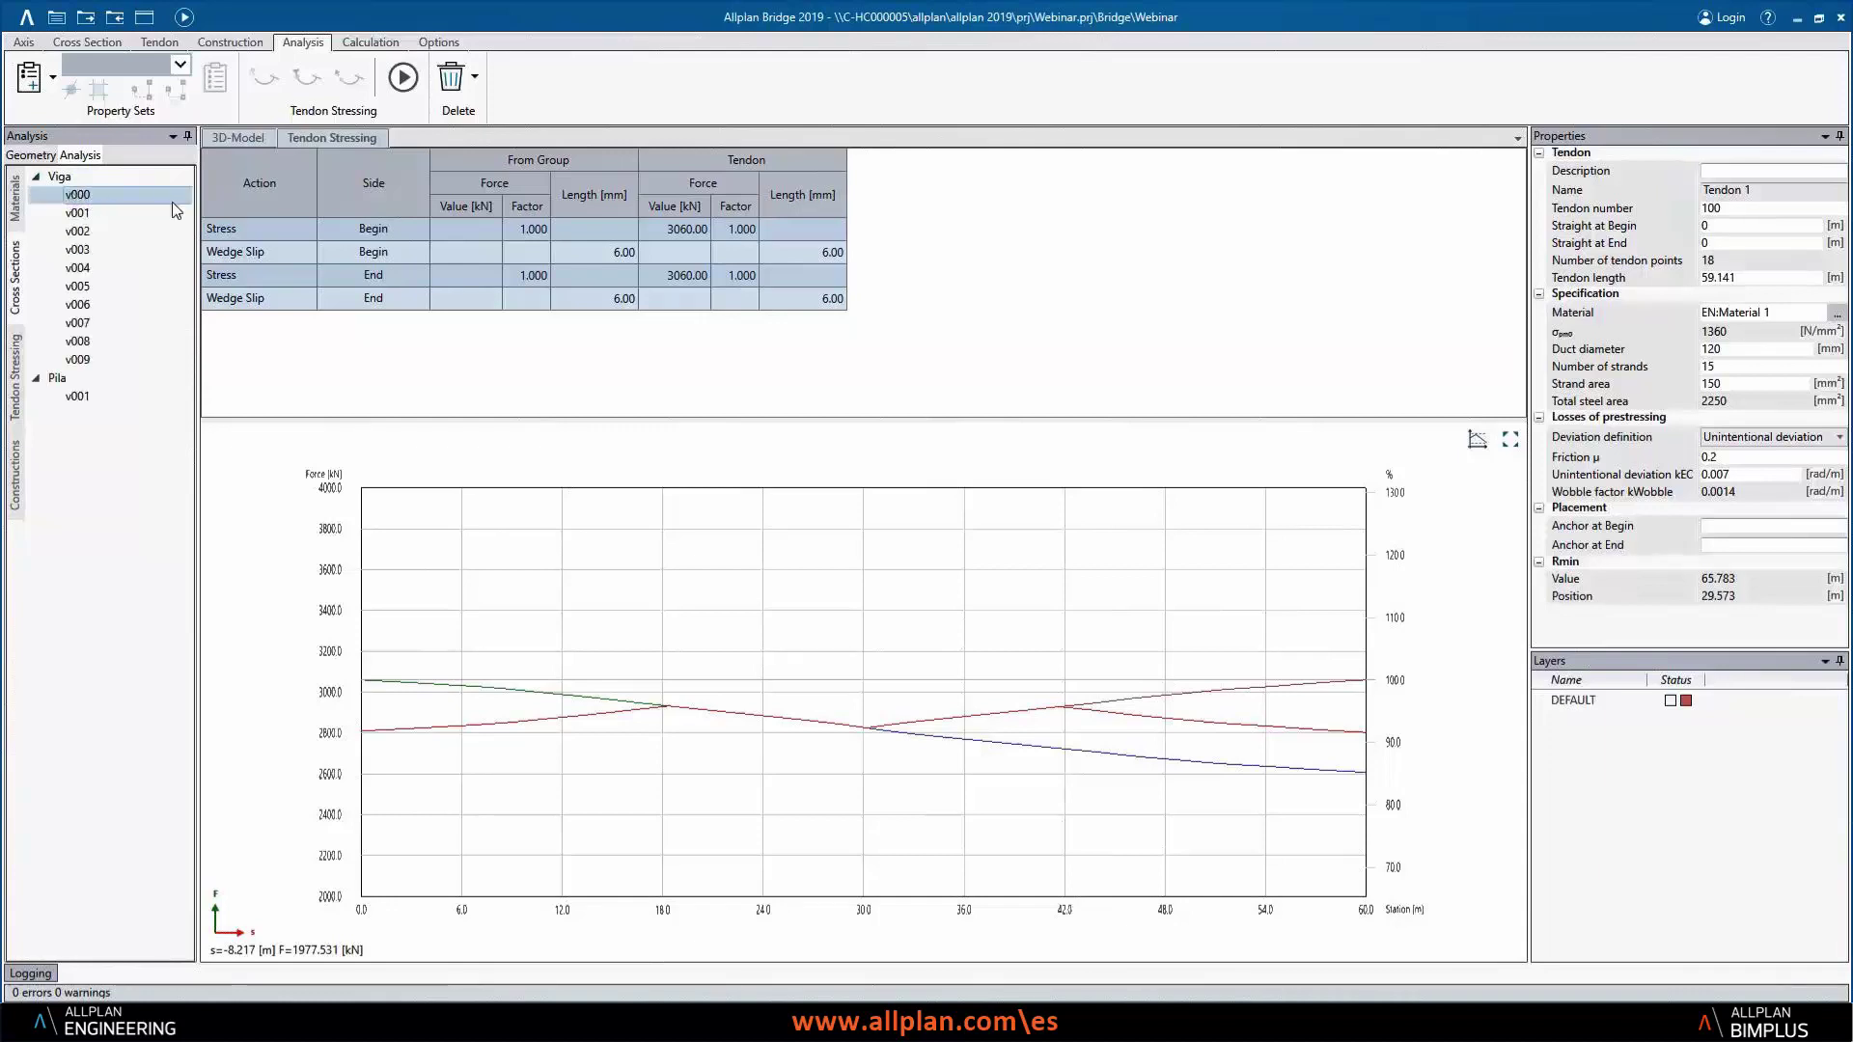
double_click(79, 193)
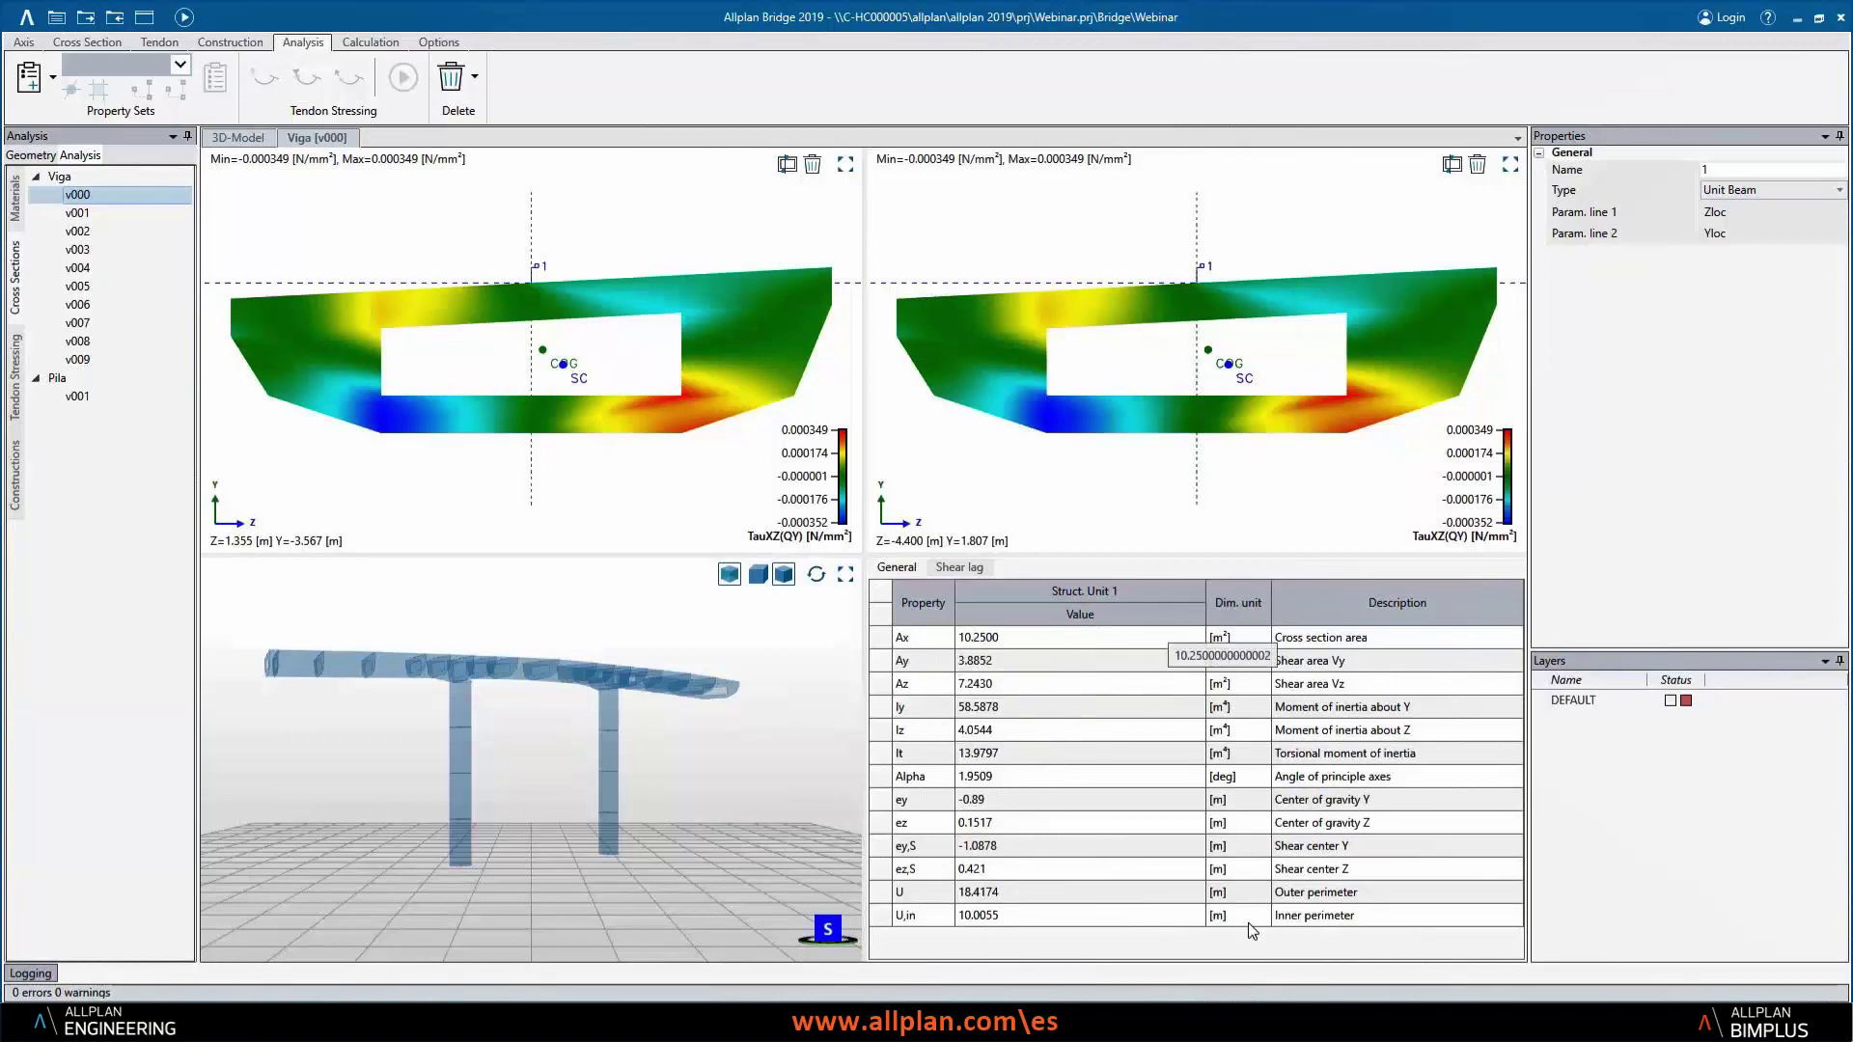
left_click(77, 213)
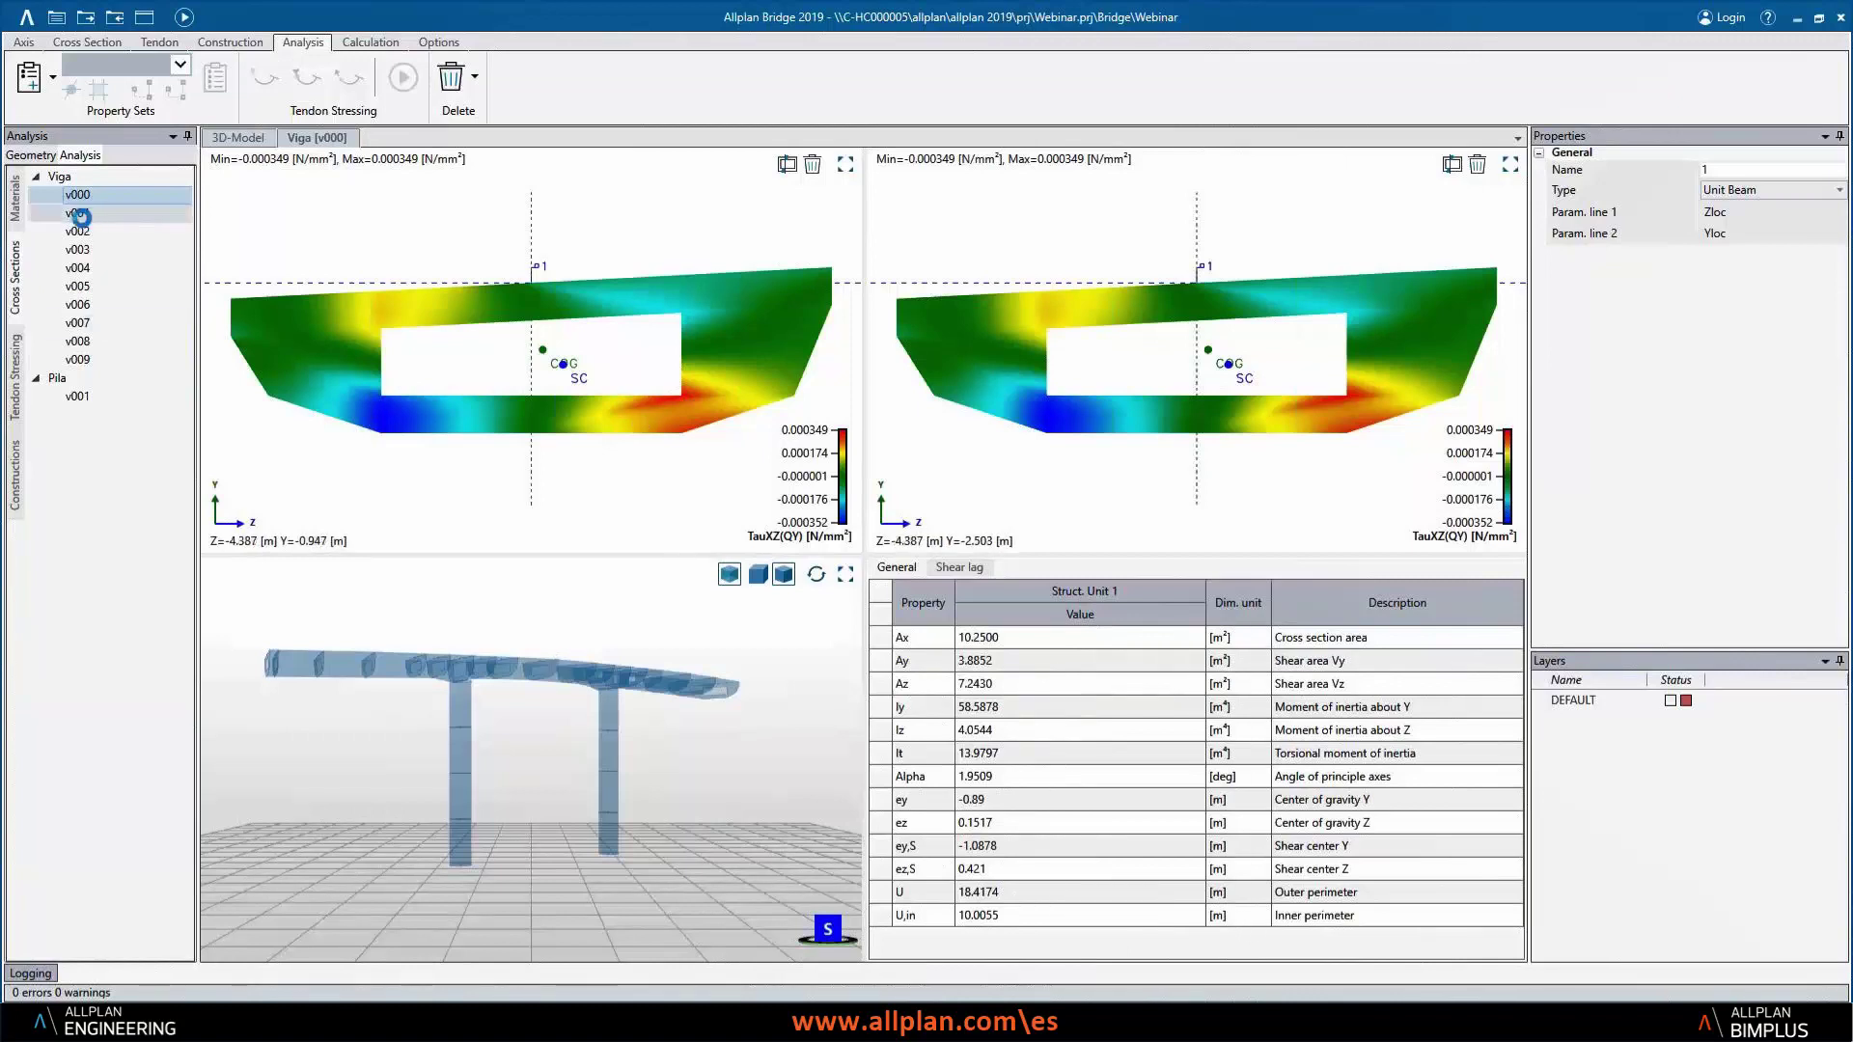
left_click(77, 232)
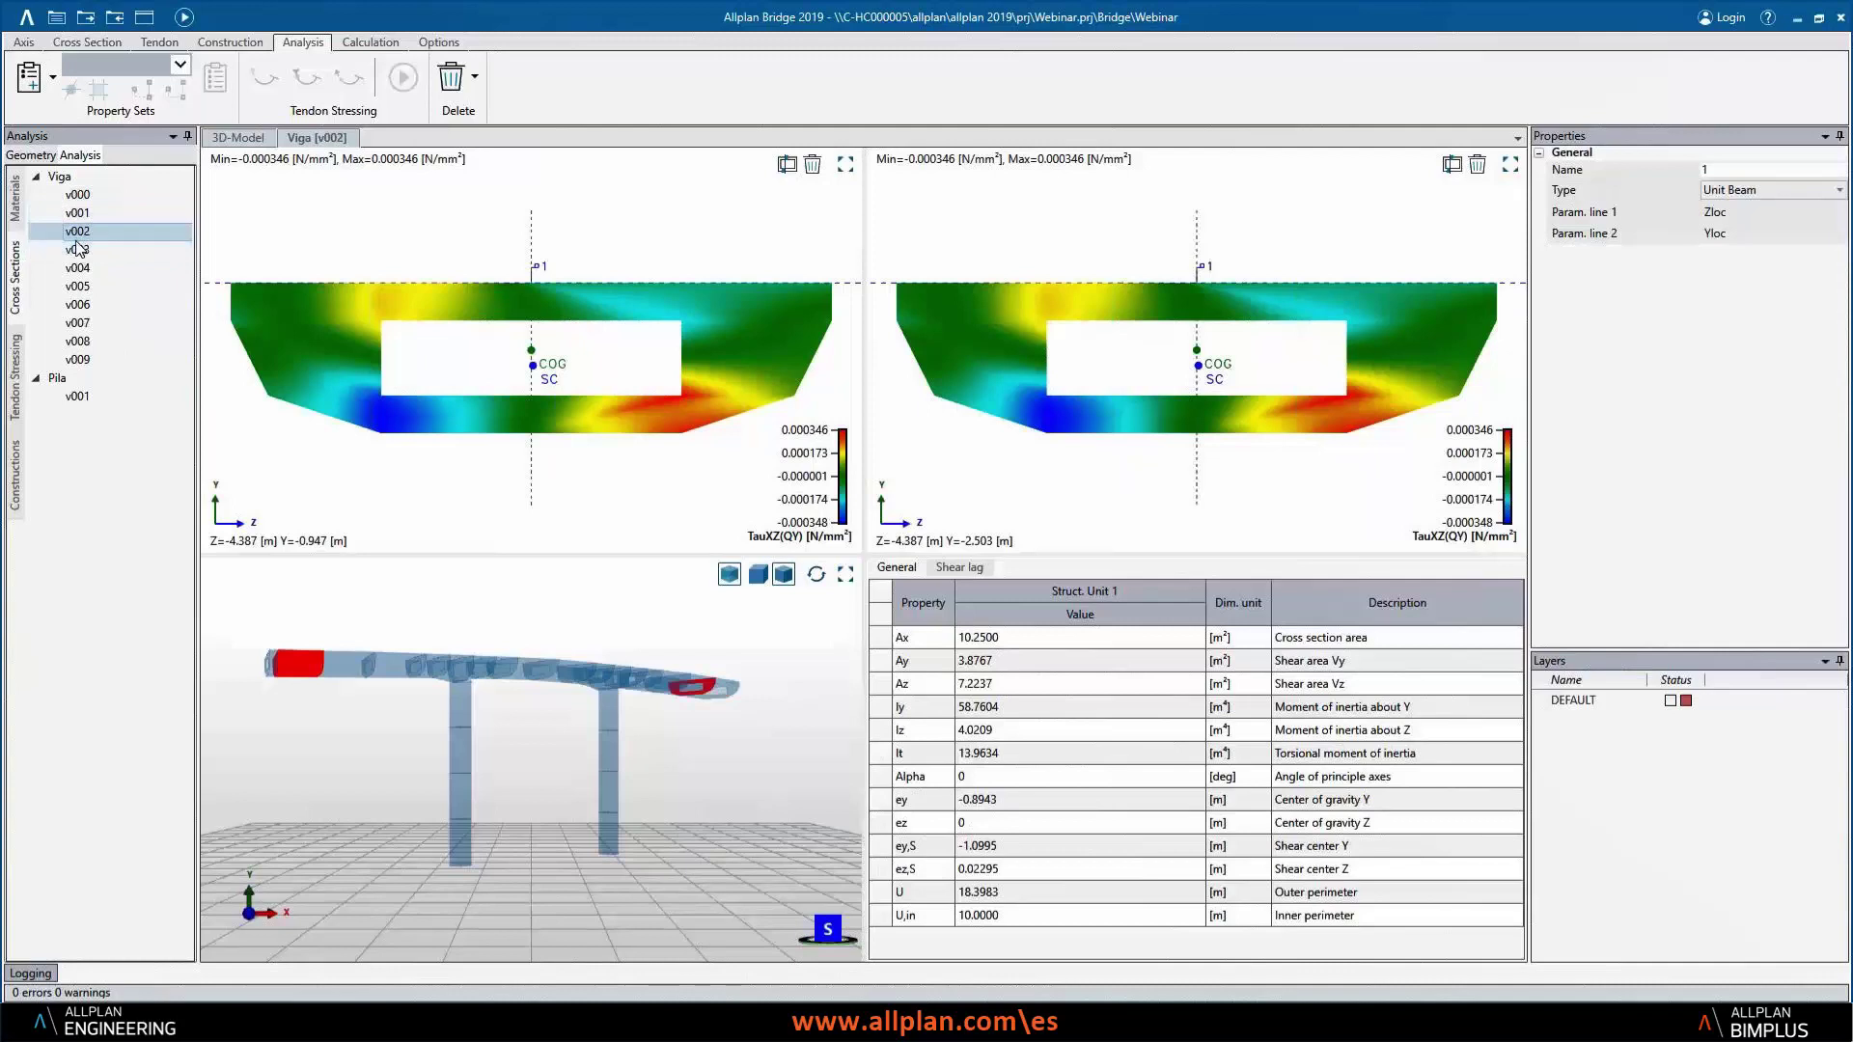
left_click(78, 251)
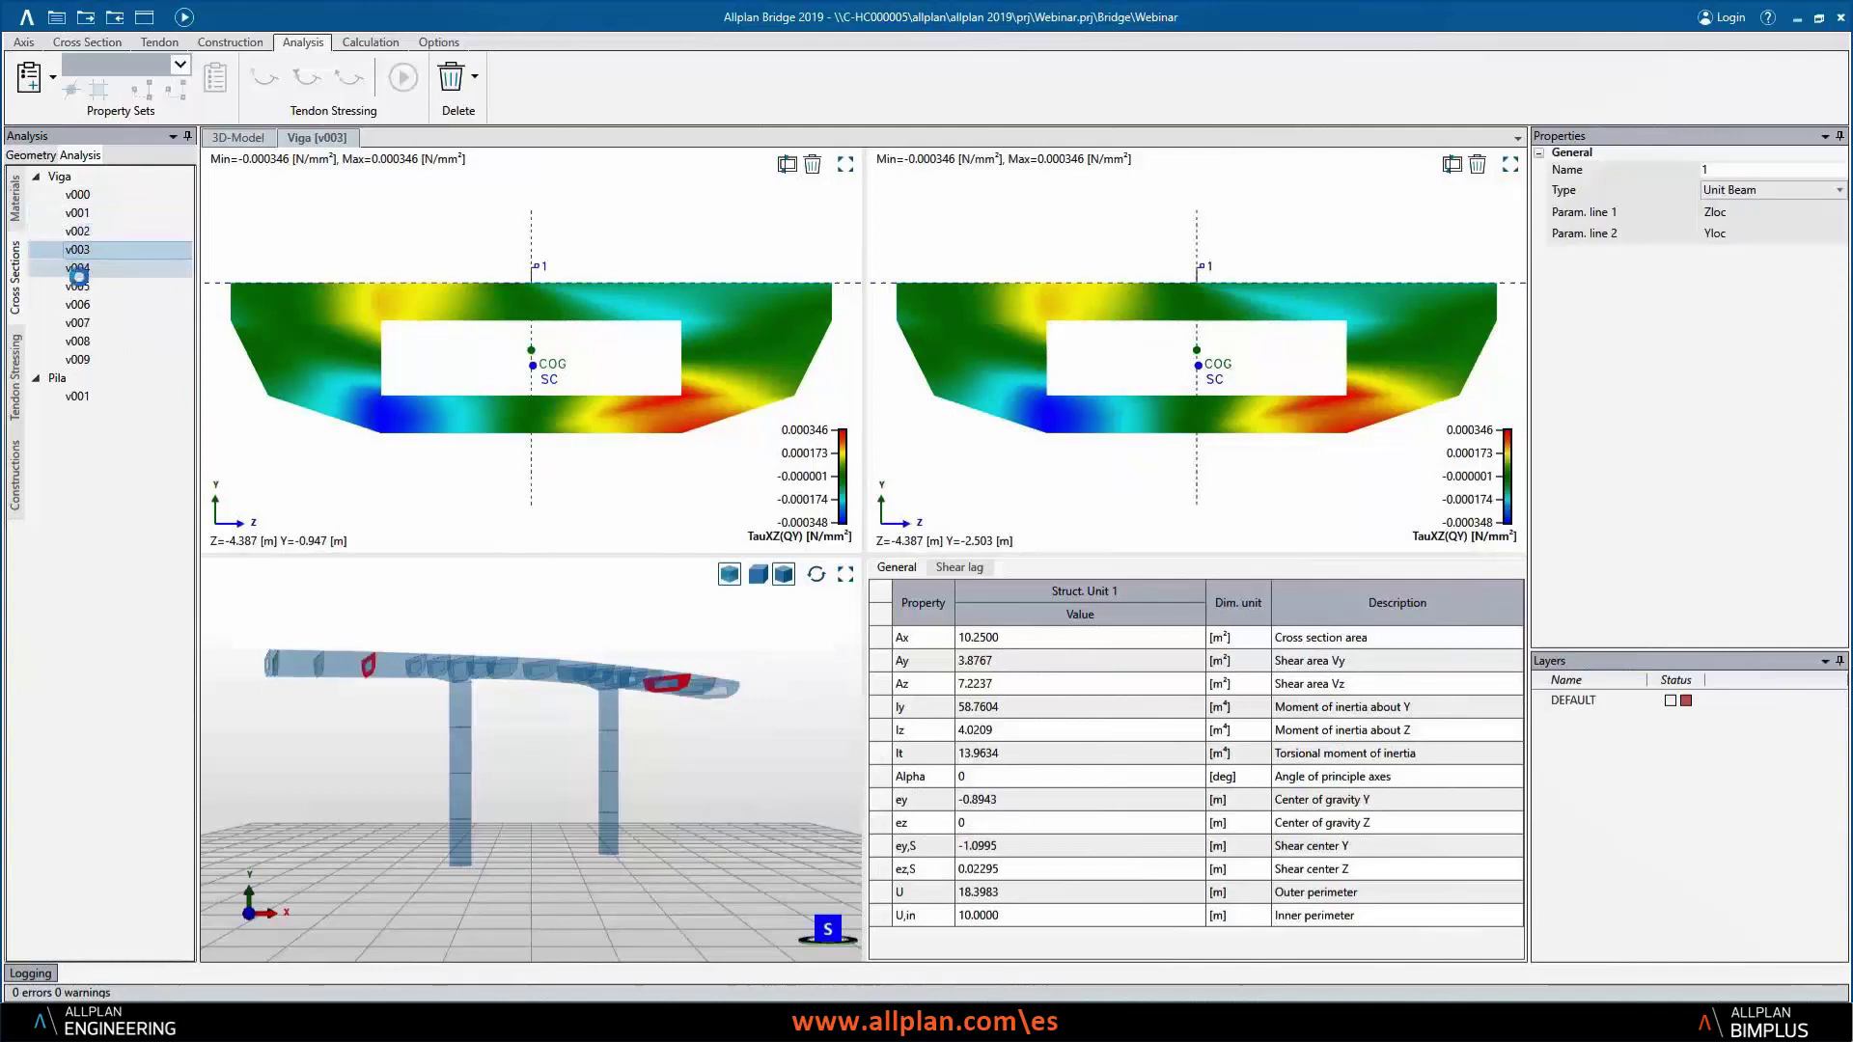
left_click(78, 268)
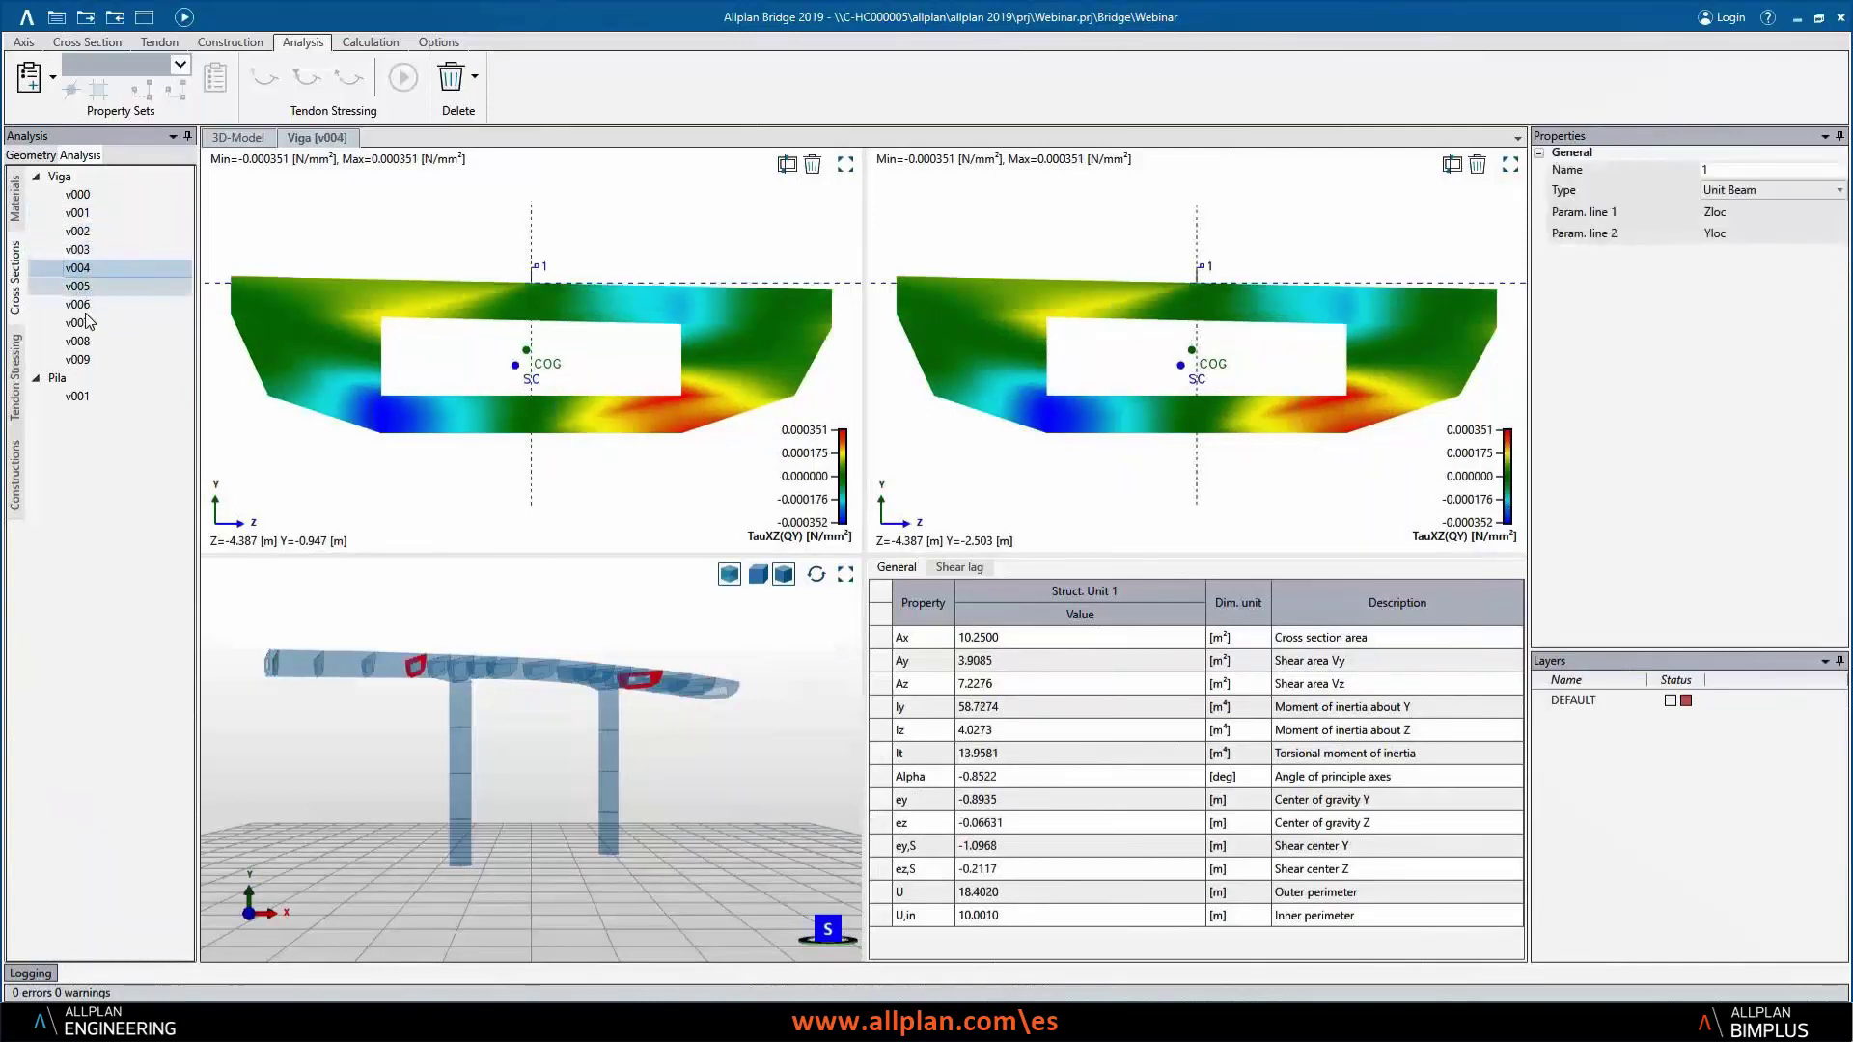
left_click(85, 311)
left_click(85, 326)
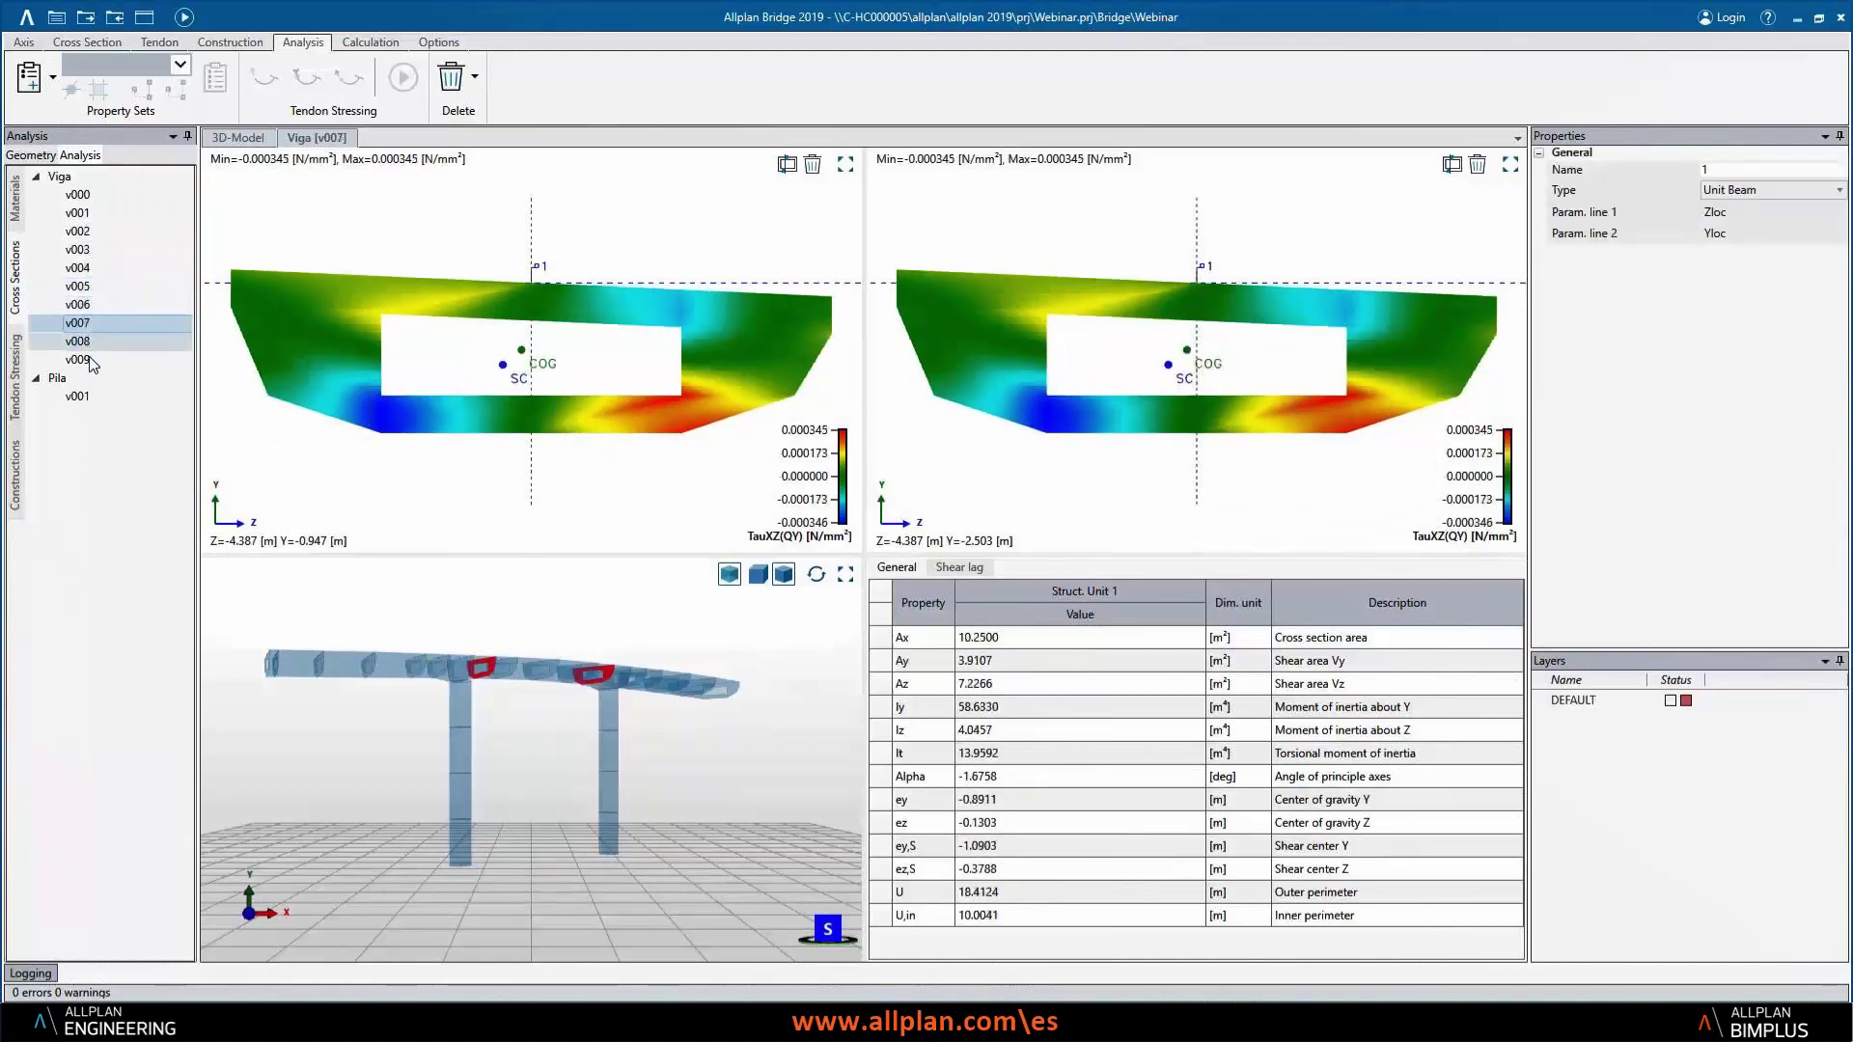
left_click(81, 344)
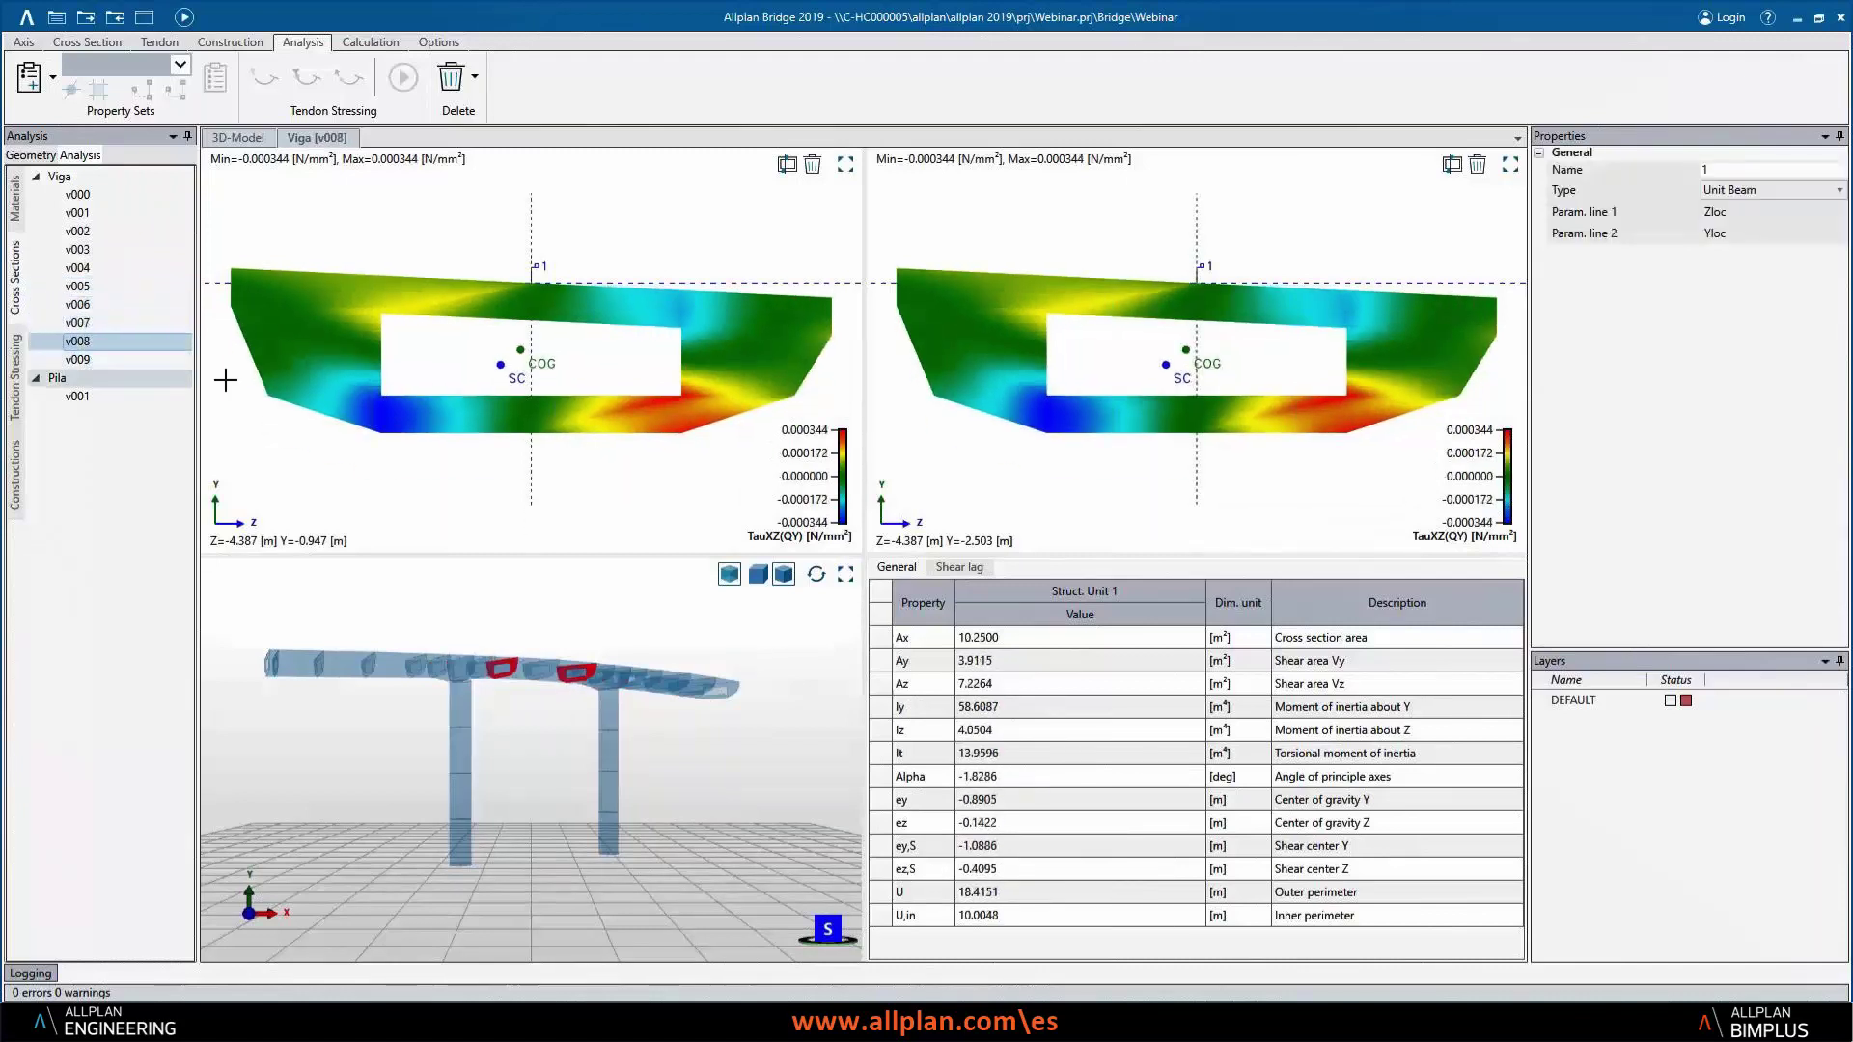
- Create a new construction schedule and add a first phase to it, keeping the default names
left_click(17, 504)
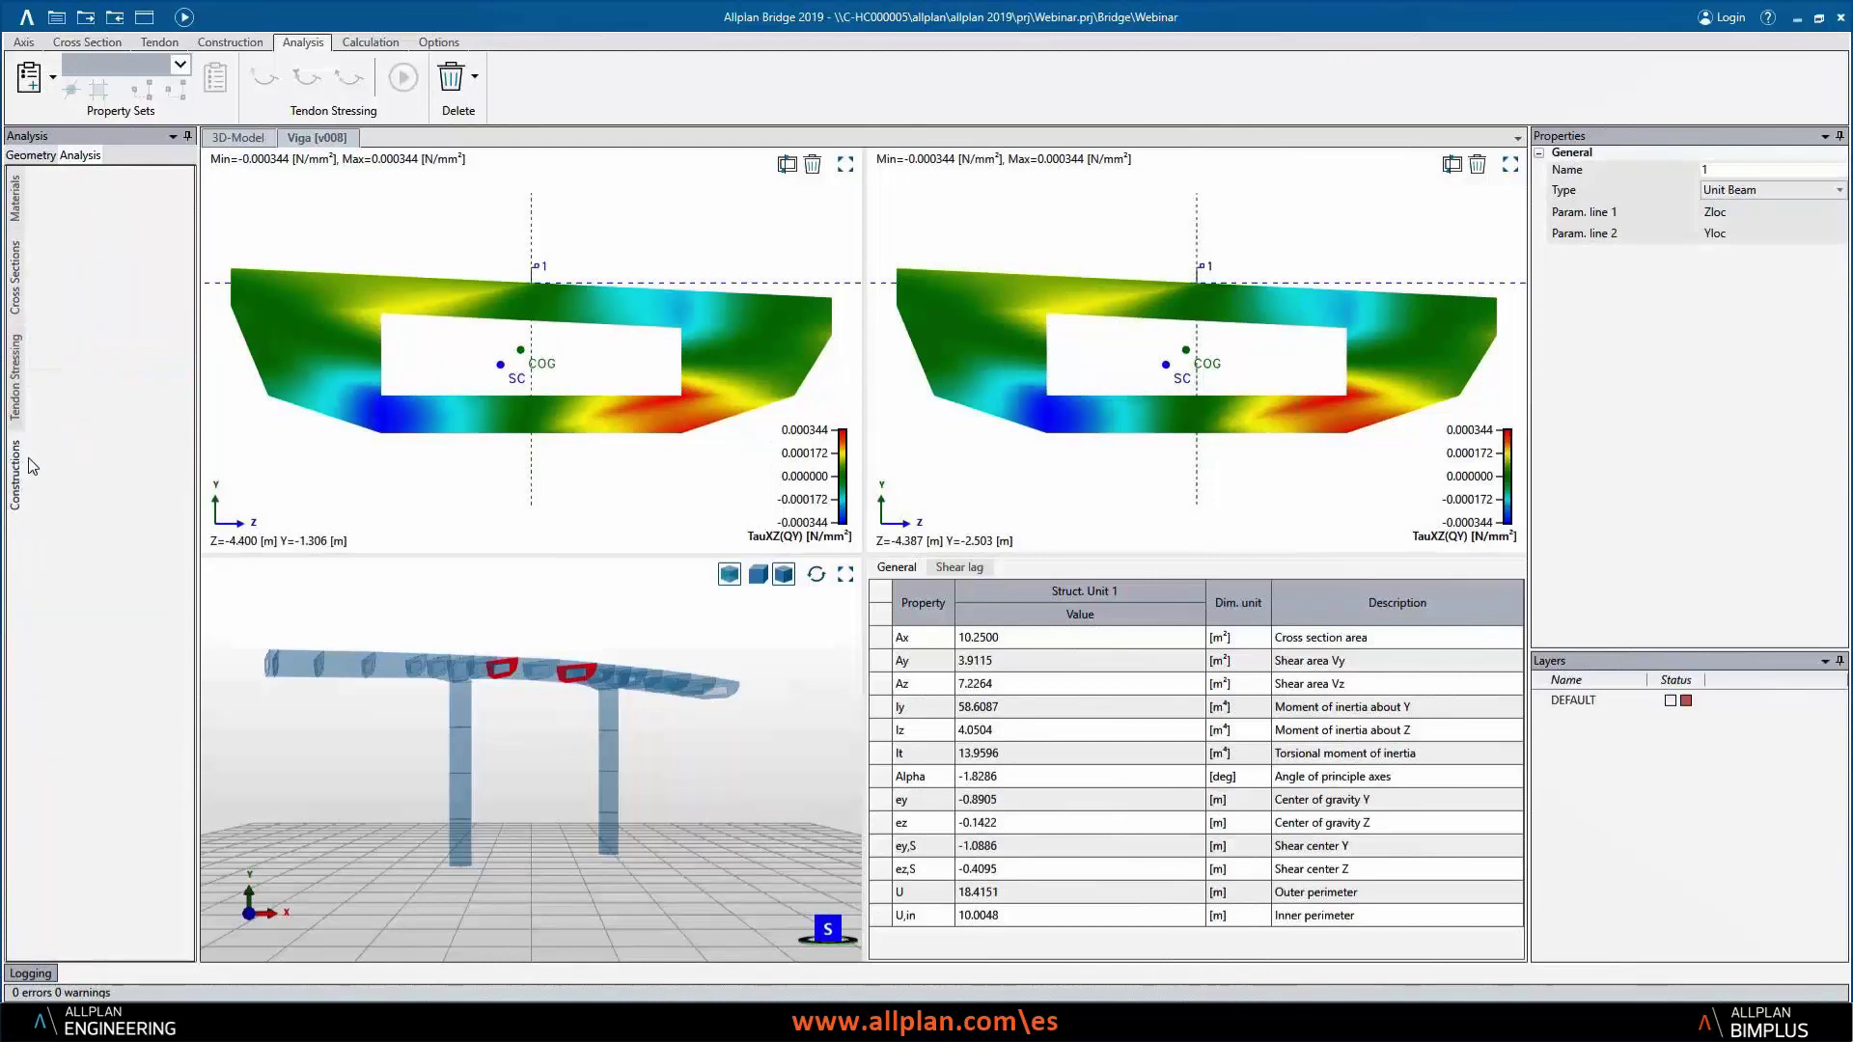
right_click(116, 249)
left_click(141, 257)
key("Return")
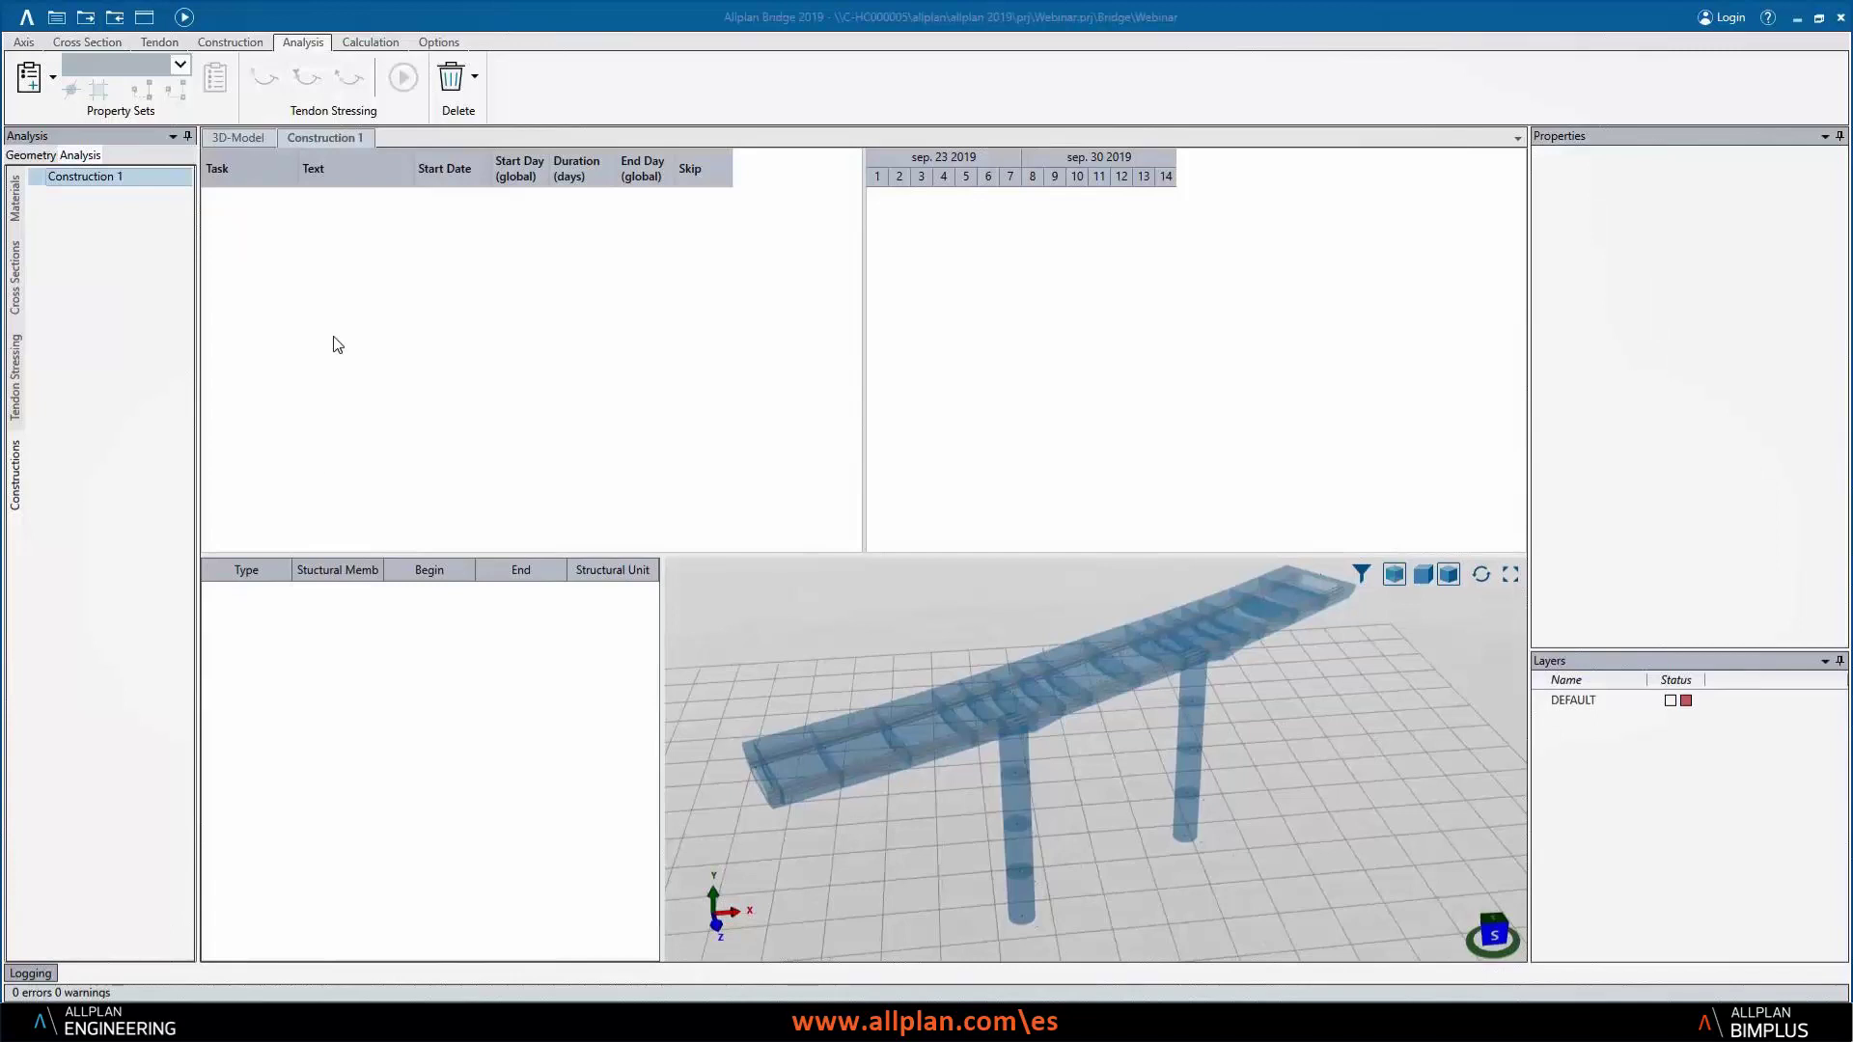
right_click(86, 185)
left_click(124, 196)
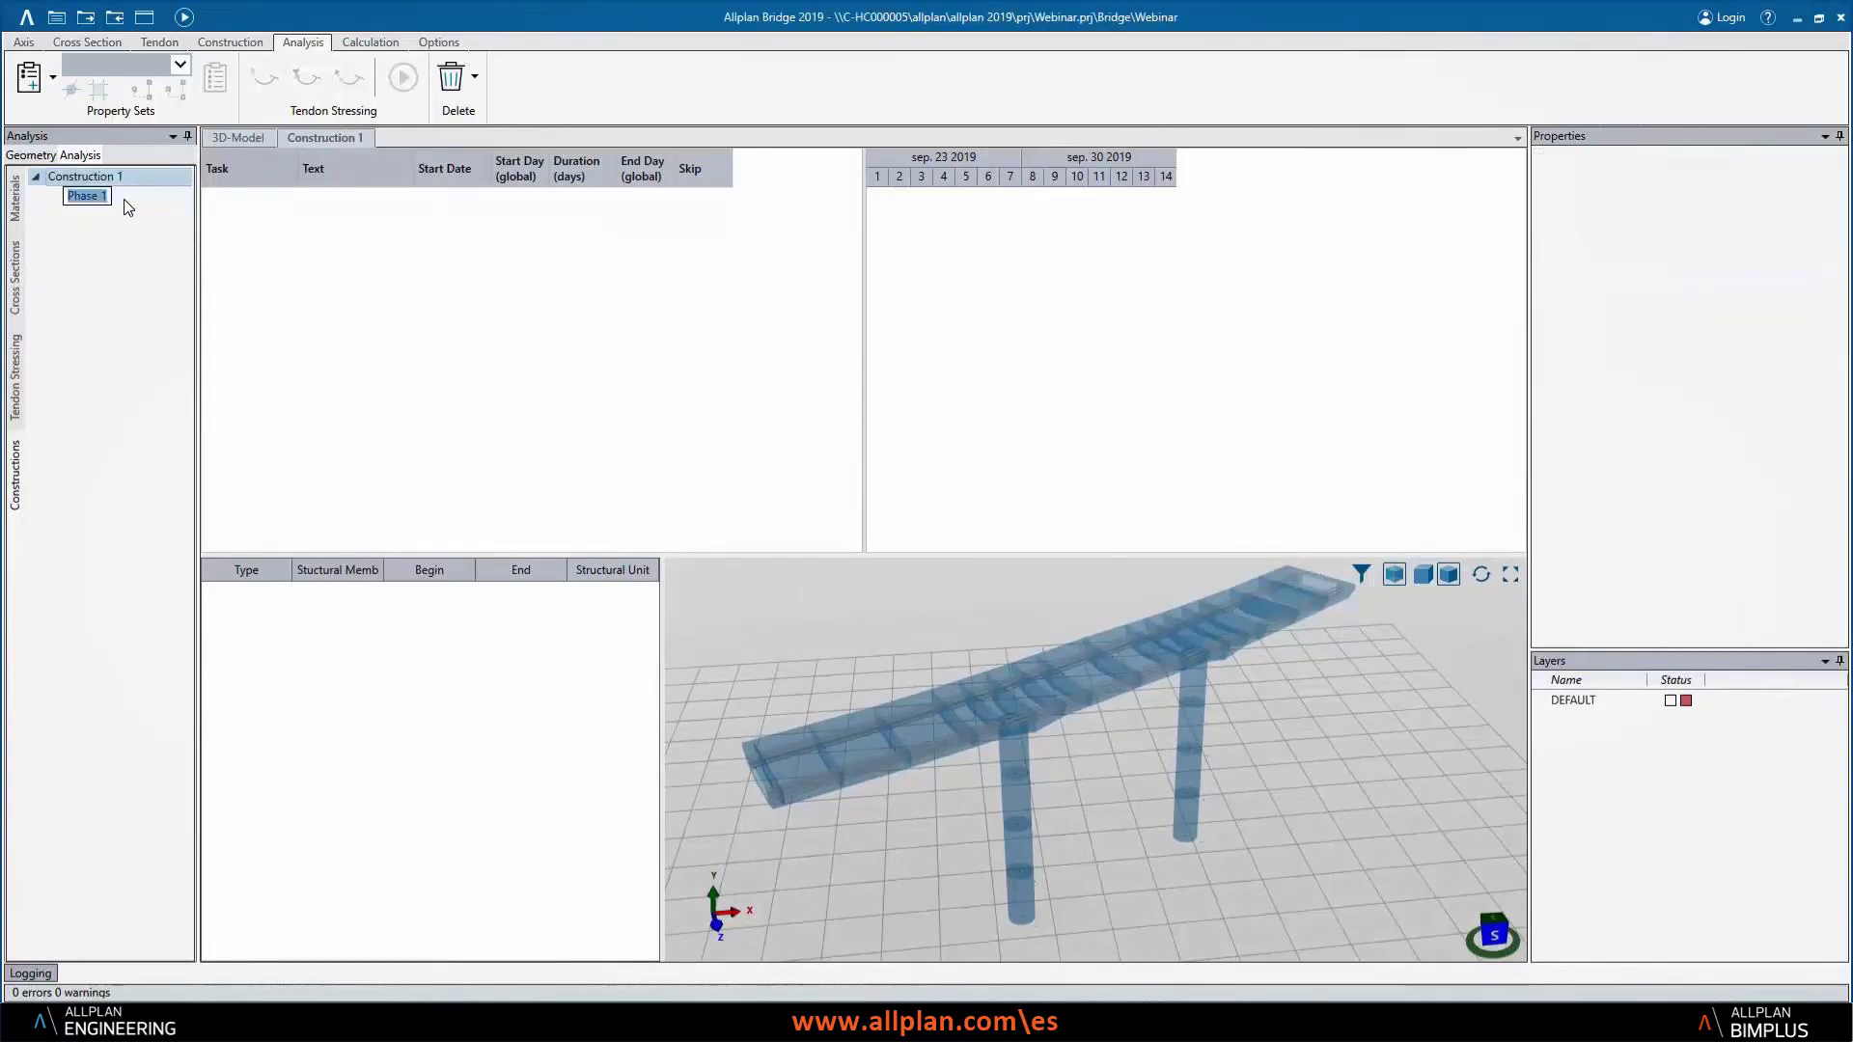
key("Return")
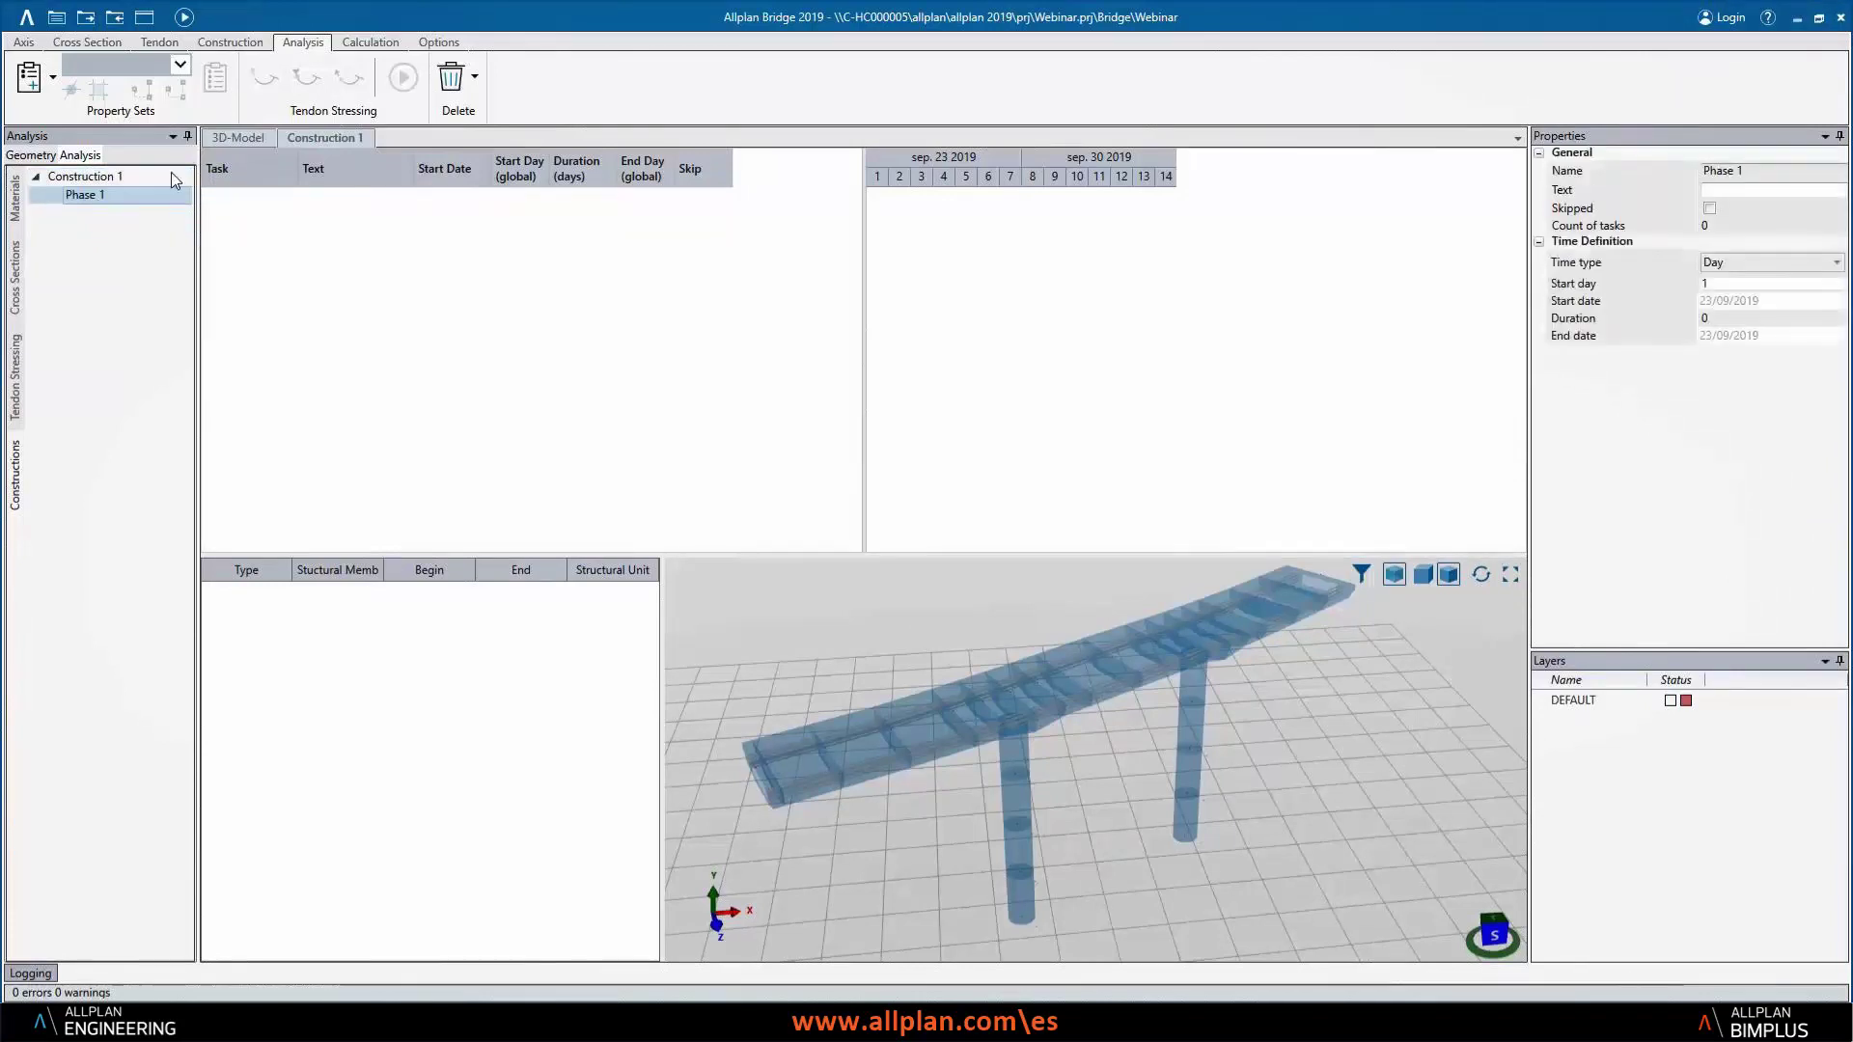
- Add a Concrete (pour + curing) task to Phase 1 and set its duration to 2 days
left_click(230, 43)
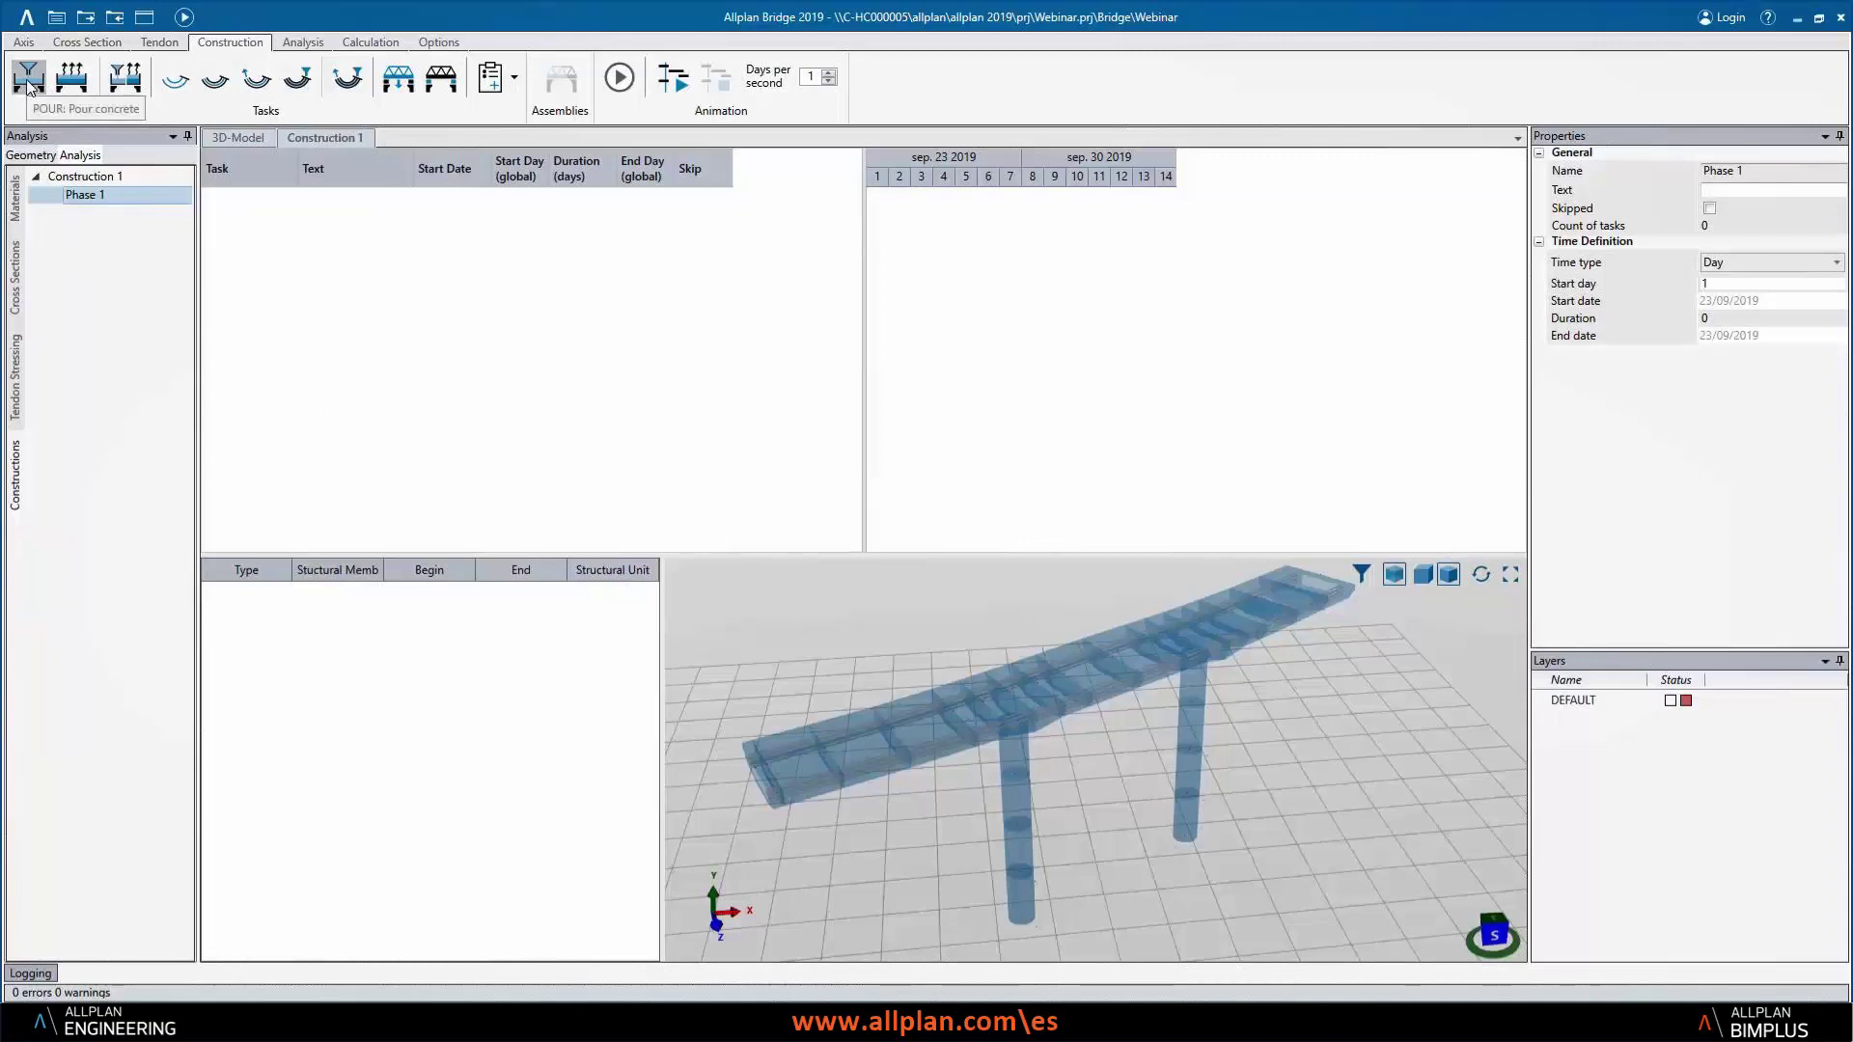
left_click(130, 90)
left_click_drag(413, 174, 475, 173)
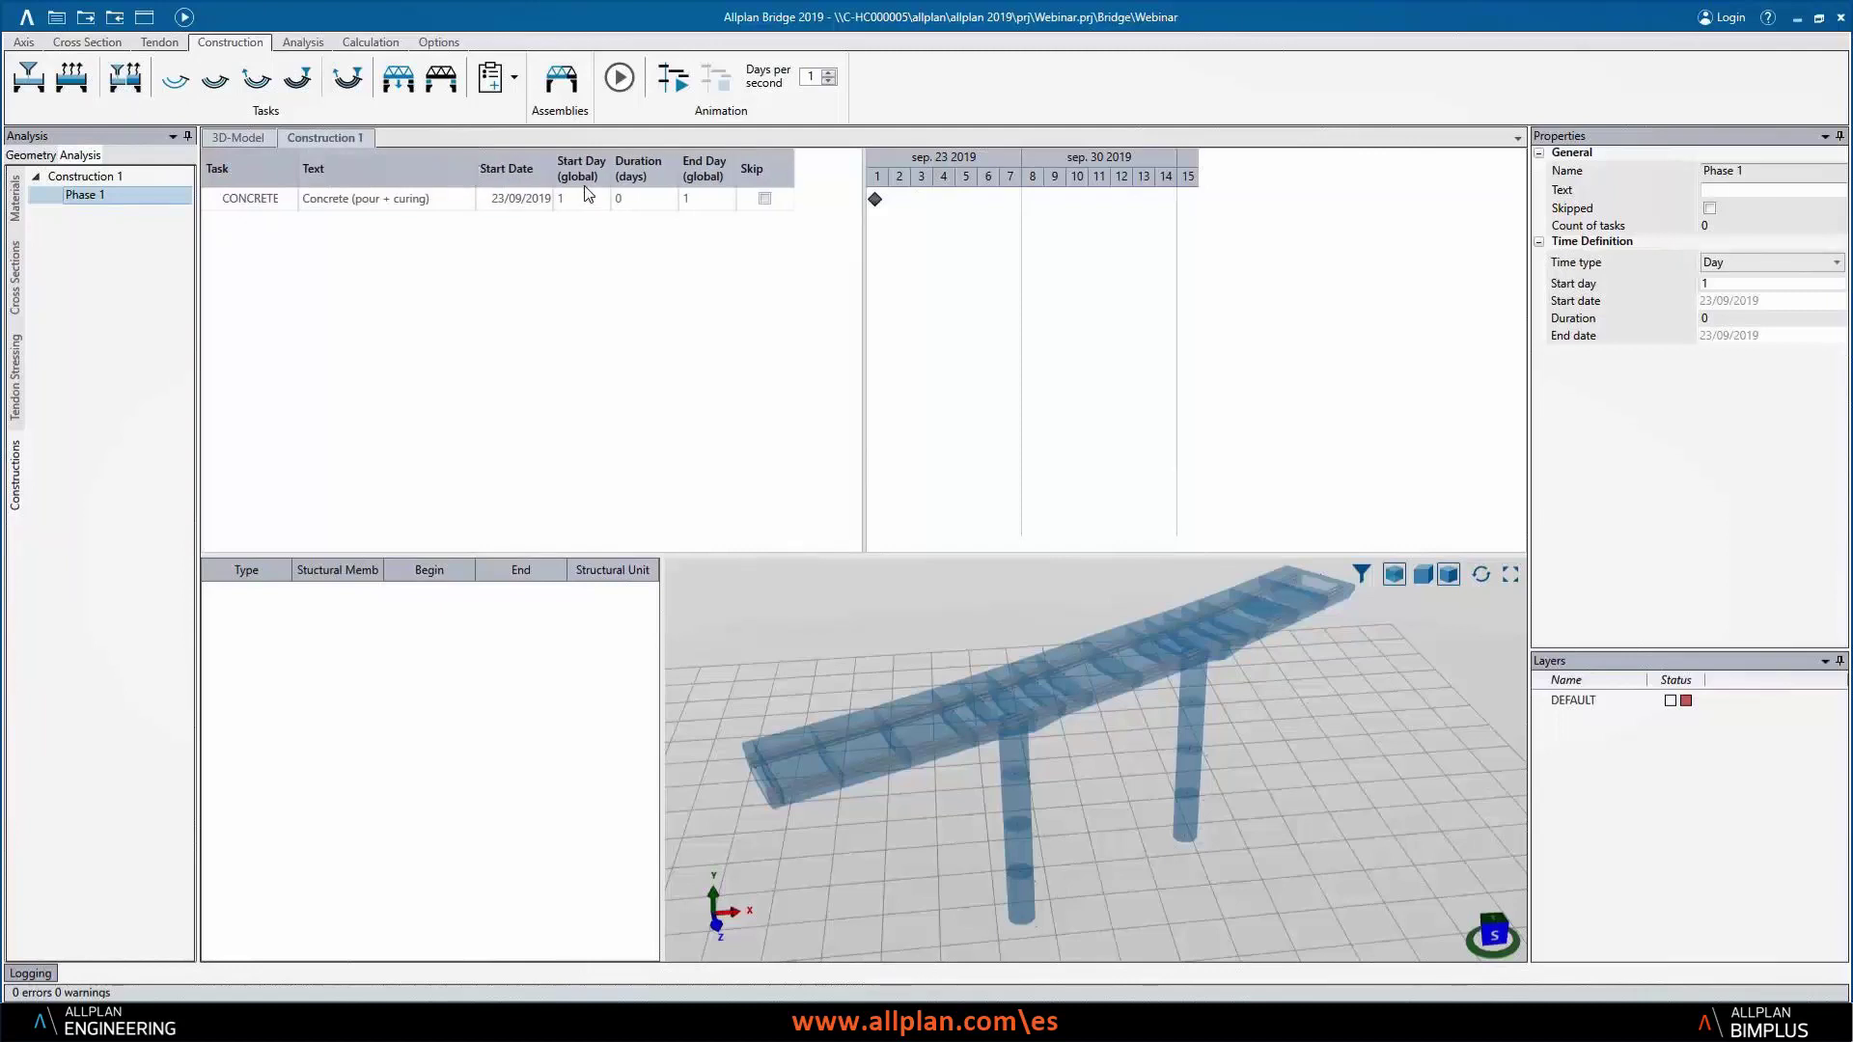
left_click(636, 200)
type("2")
key("Tab")
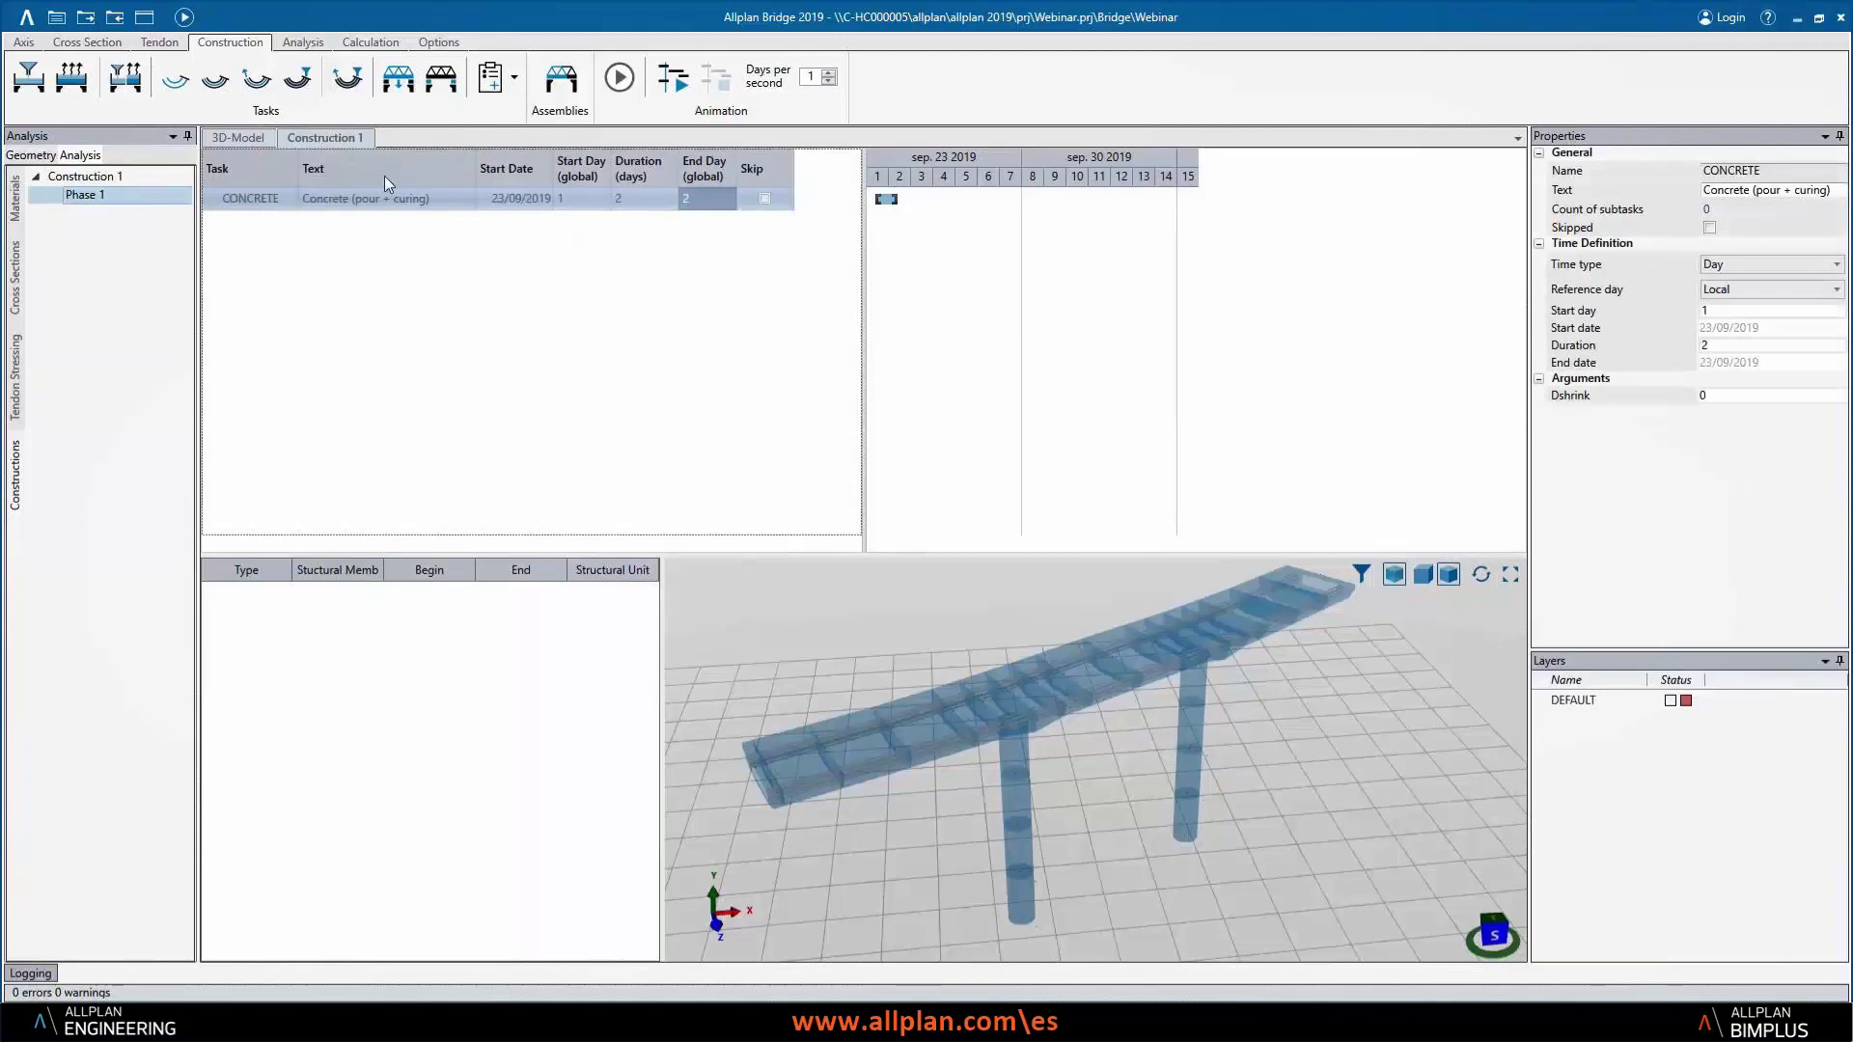
- Add a Pour concrete task to Phase 1 with start day 3 and a duration of 4 days
left_click(29, 75)
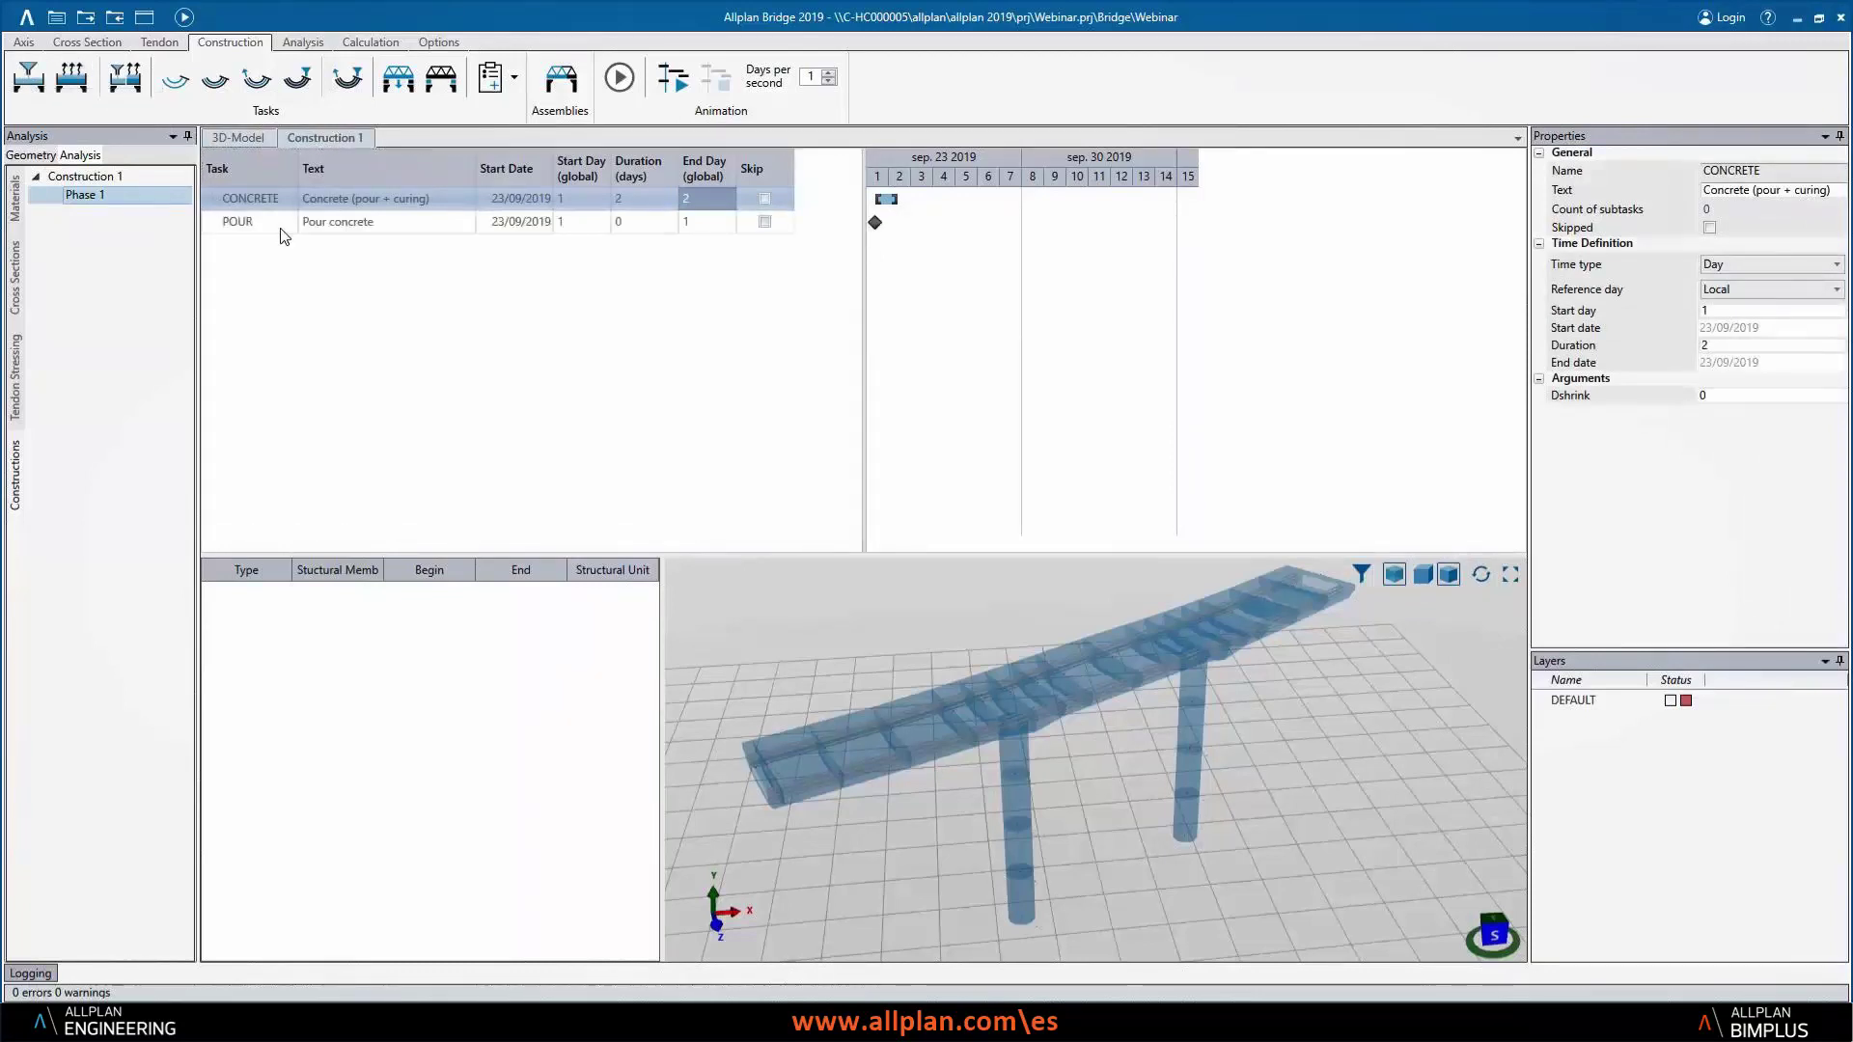
left_click(582, 224)
type("3")
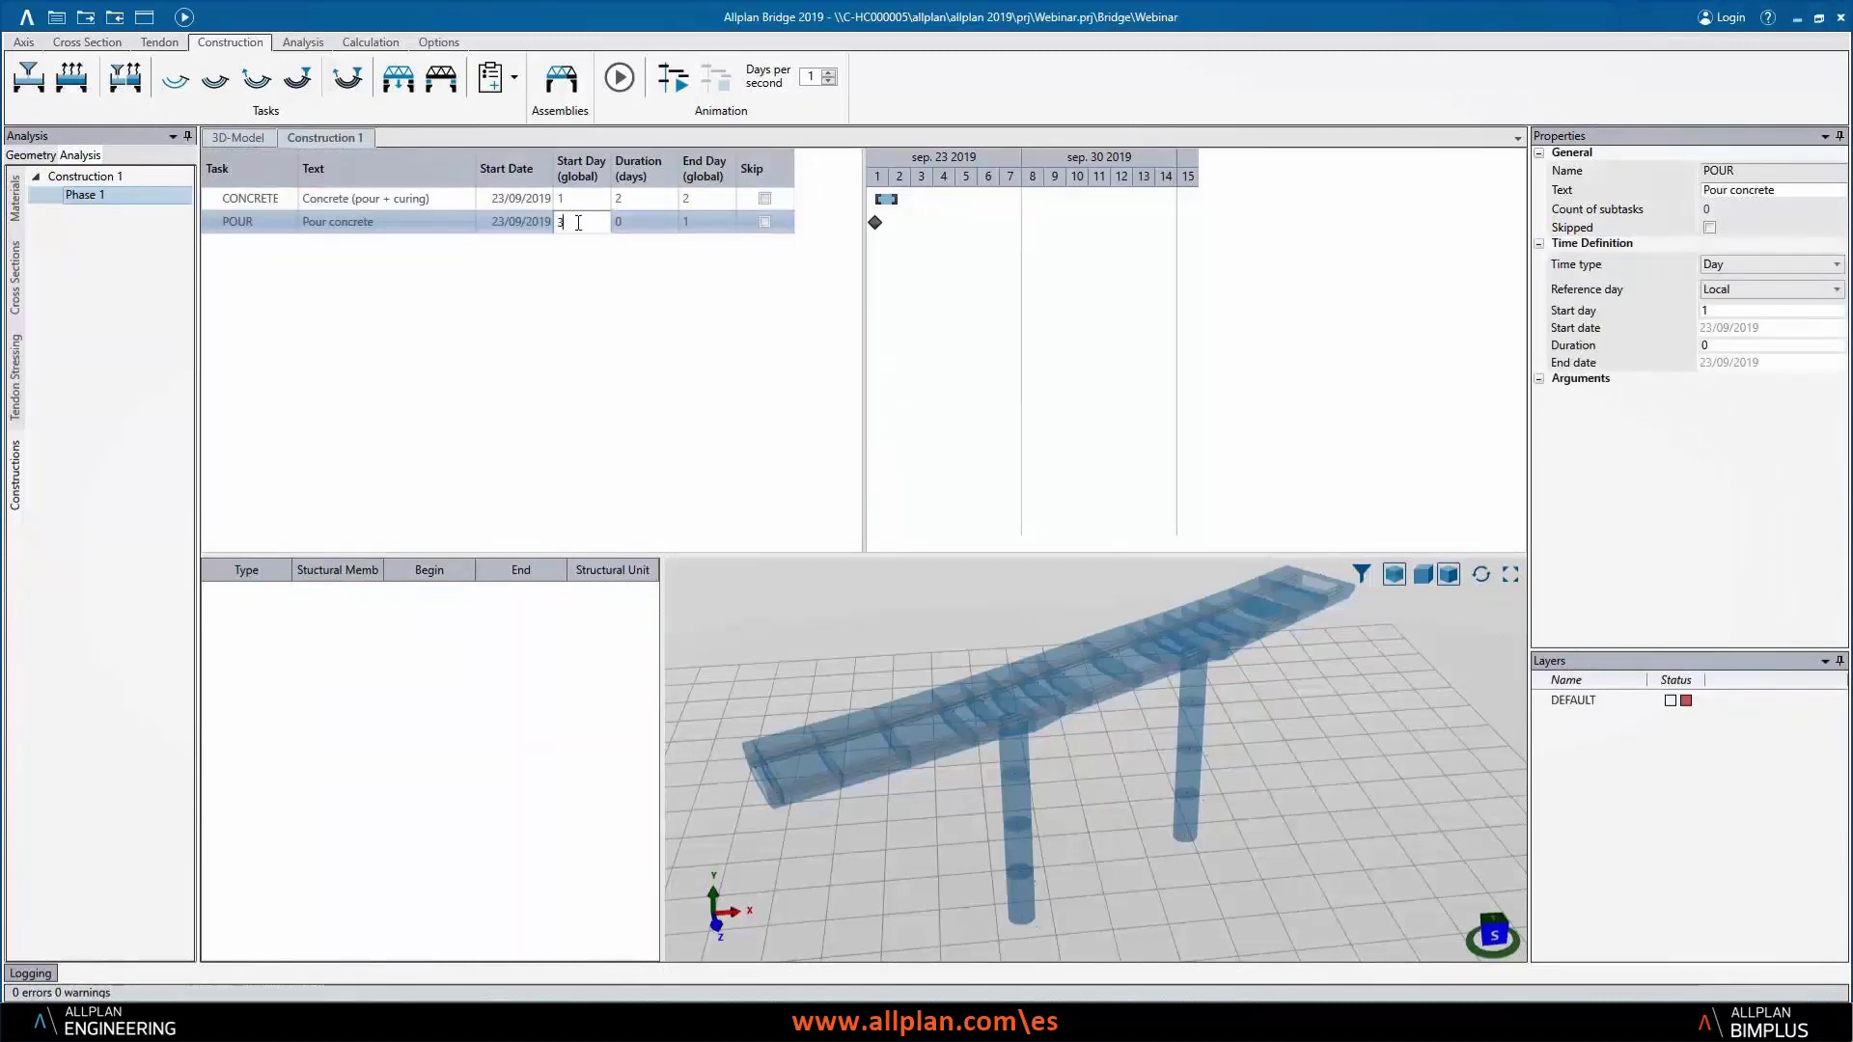
left_click(632, 225)
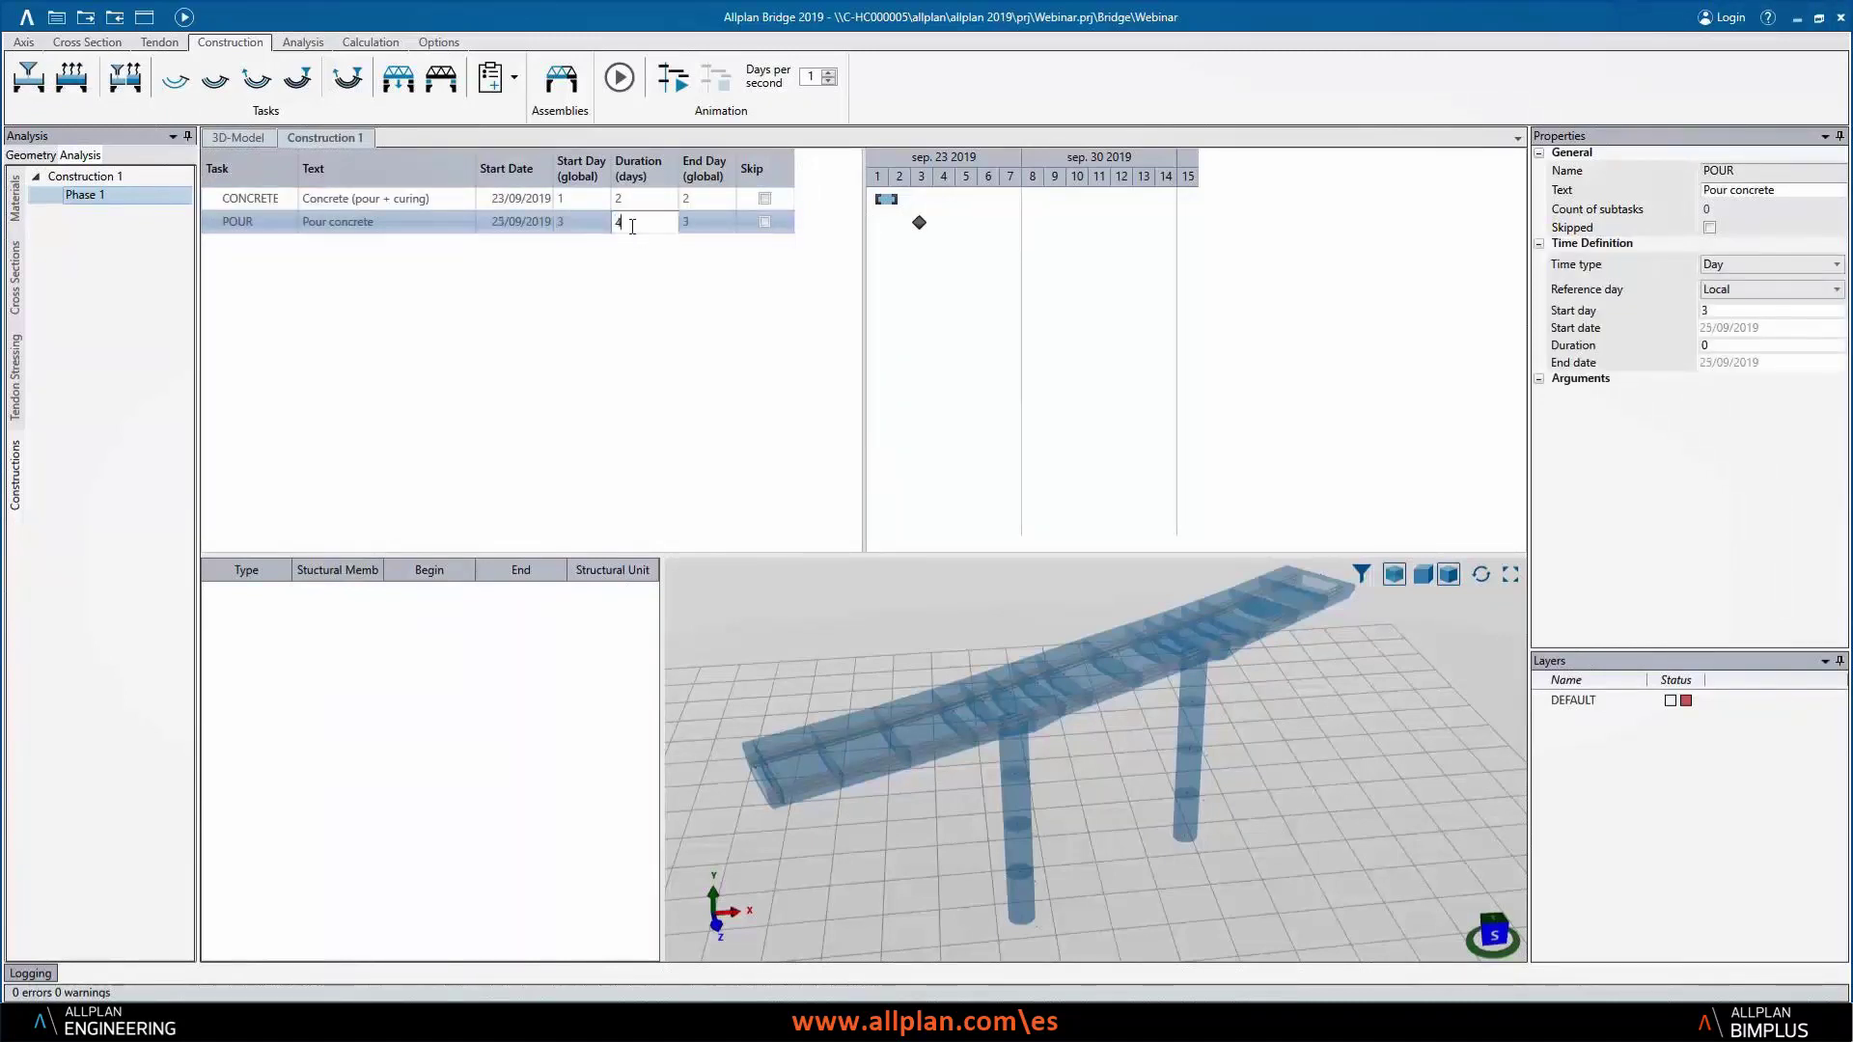
key("Tab")
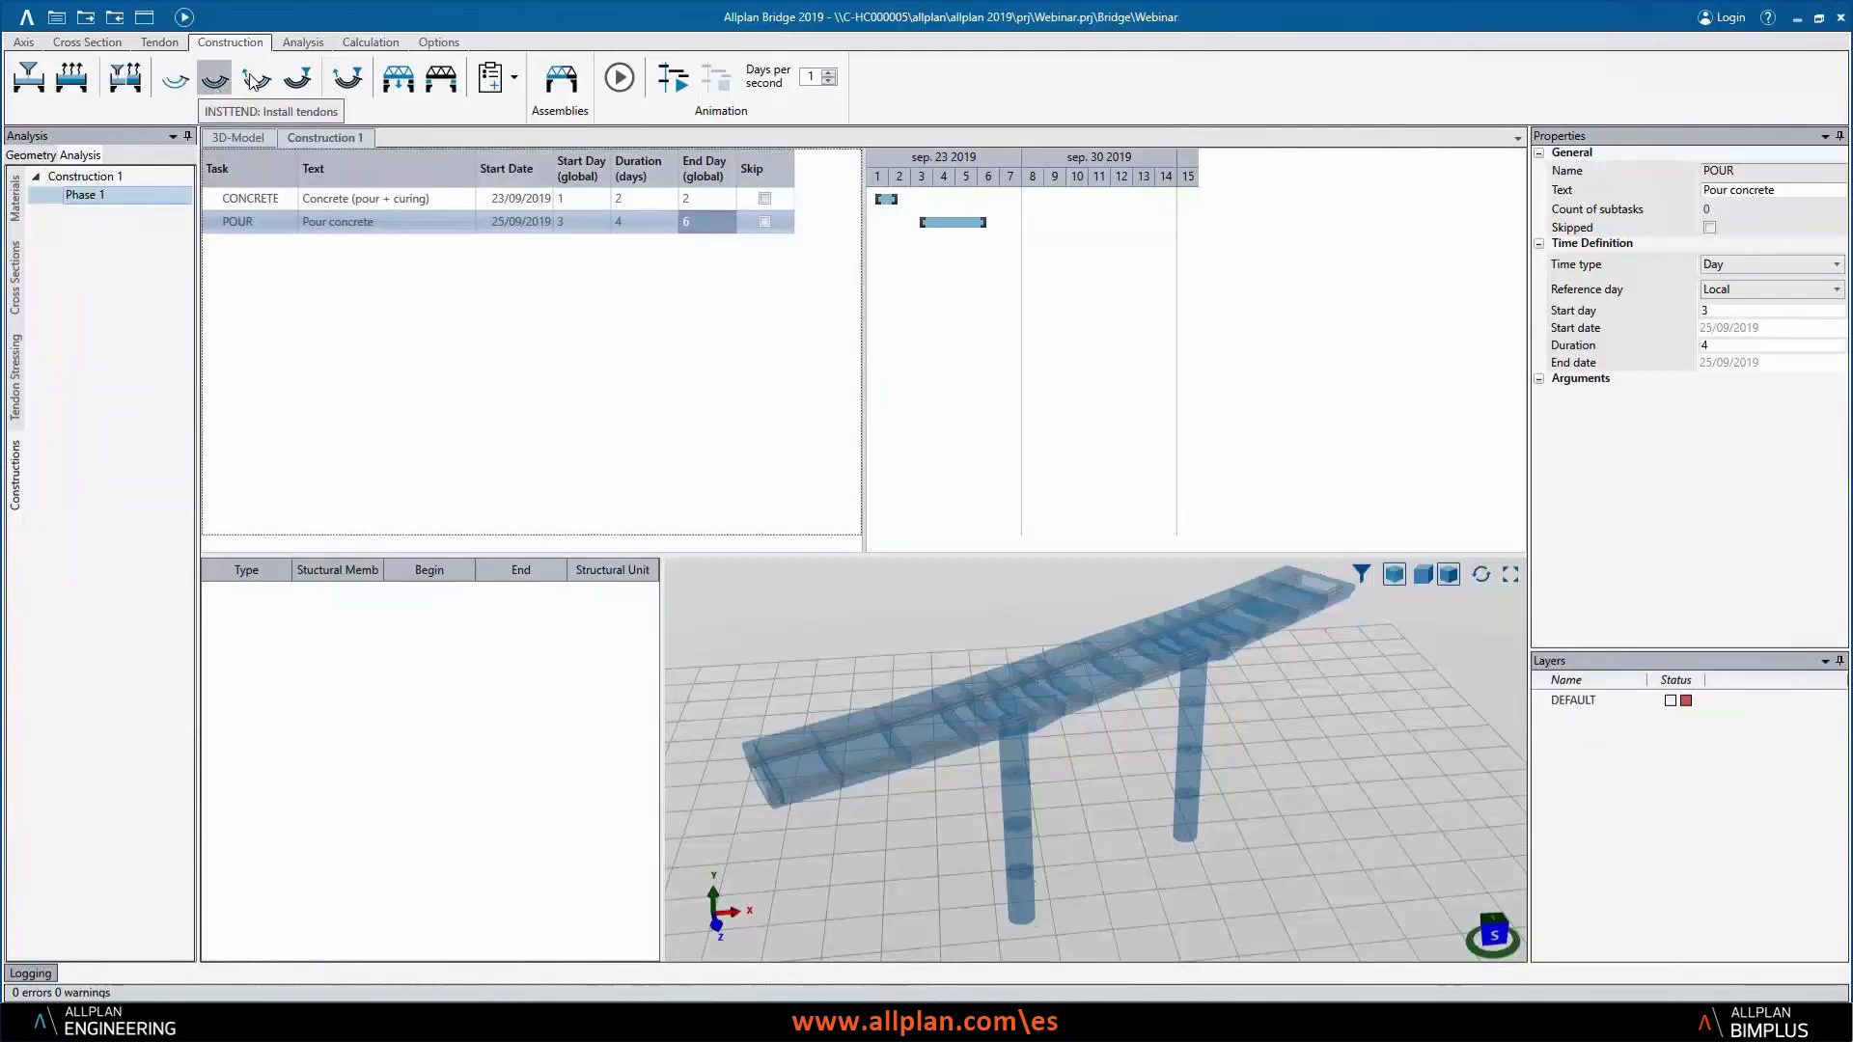
- Add an Apply tensioning task to Phase 1 with start day 7 and a duration of 1 day
left_click(299, 80)
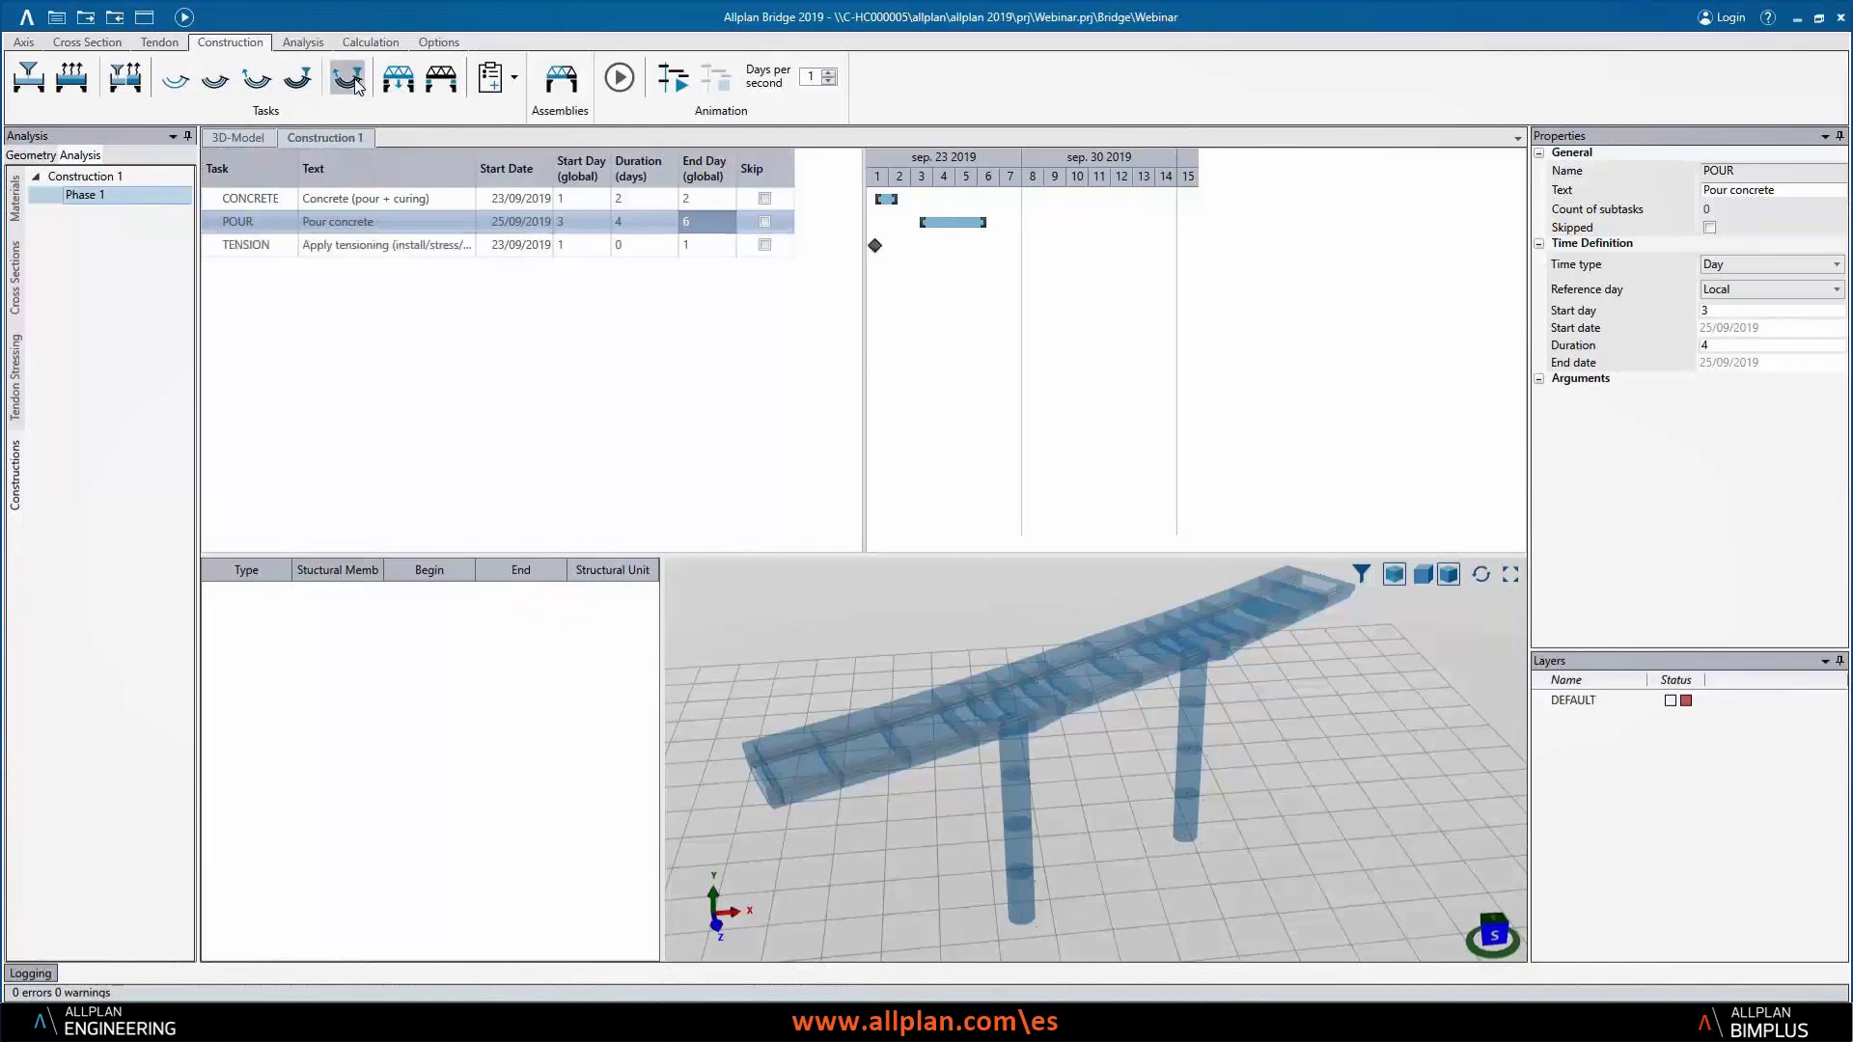
left_click(582, 249)
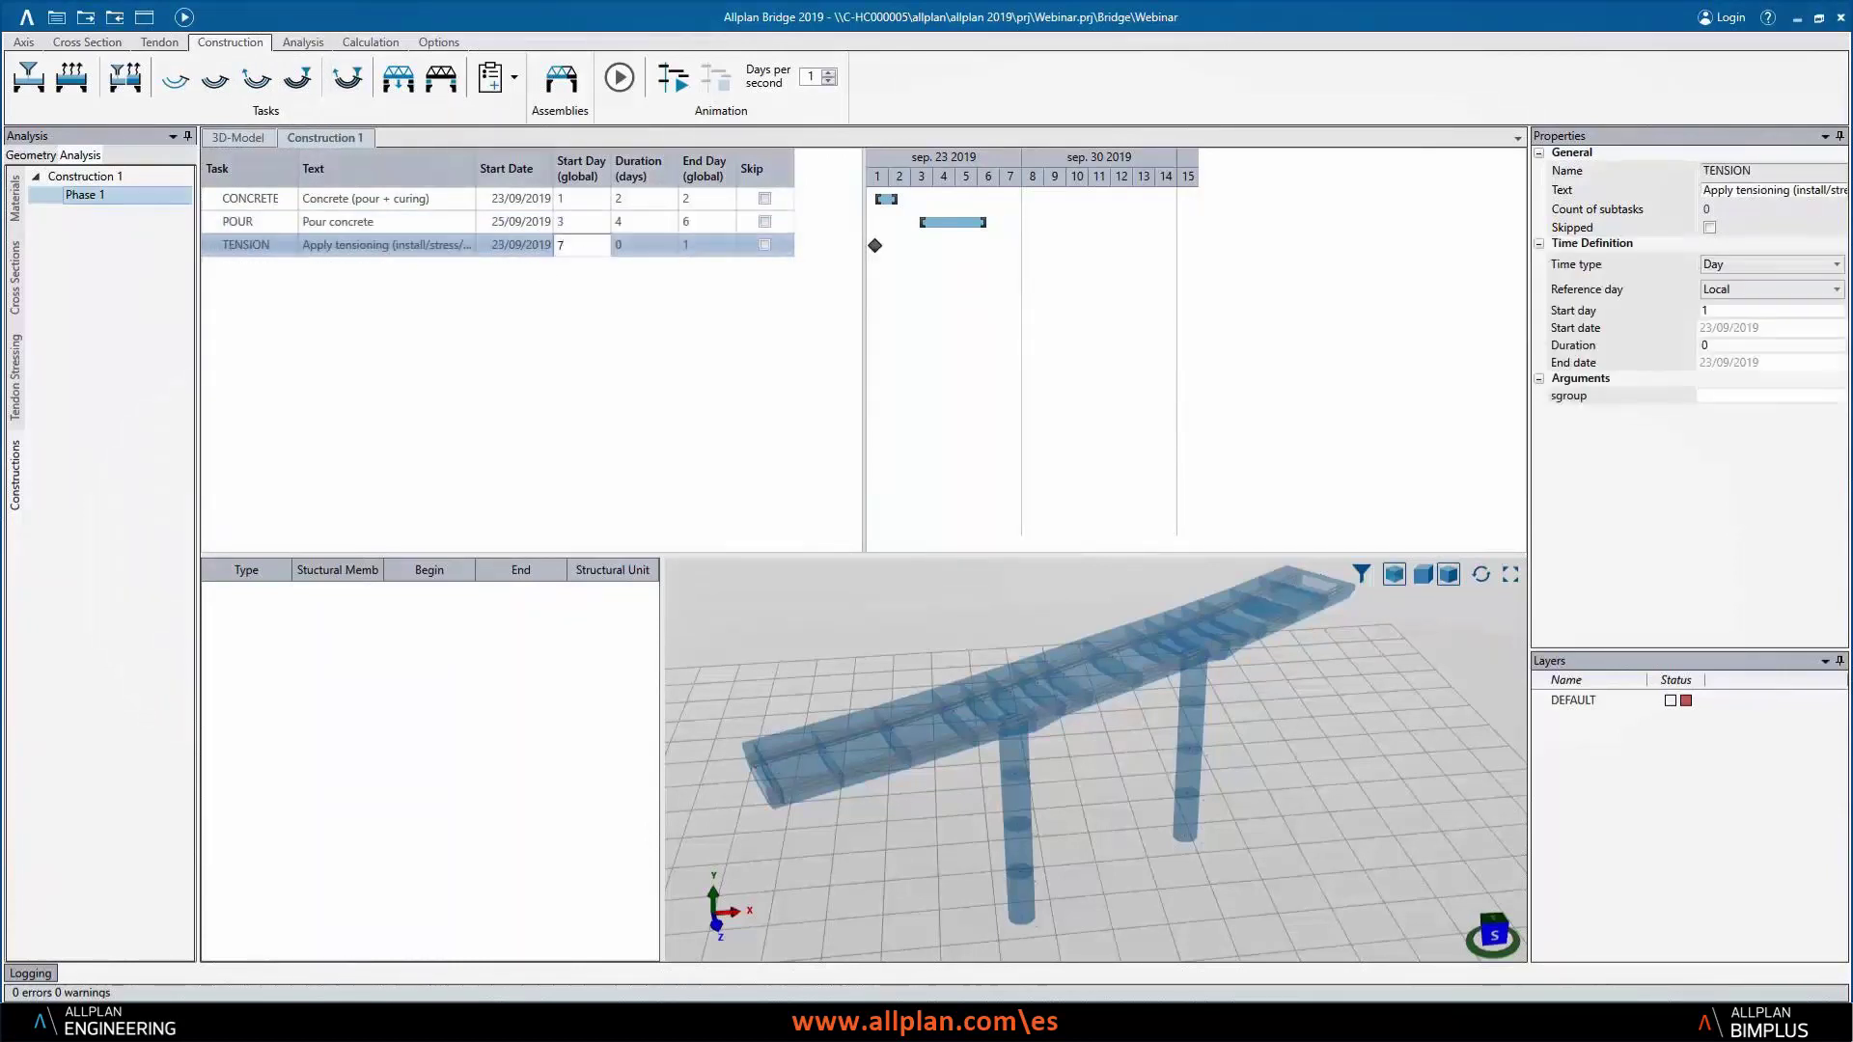
left_click(638, 246)
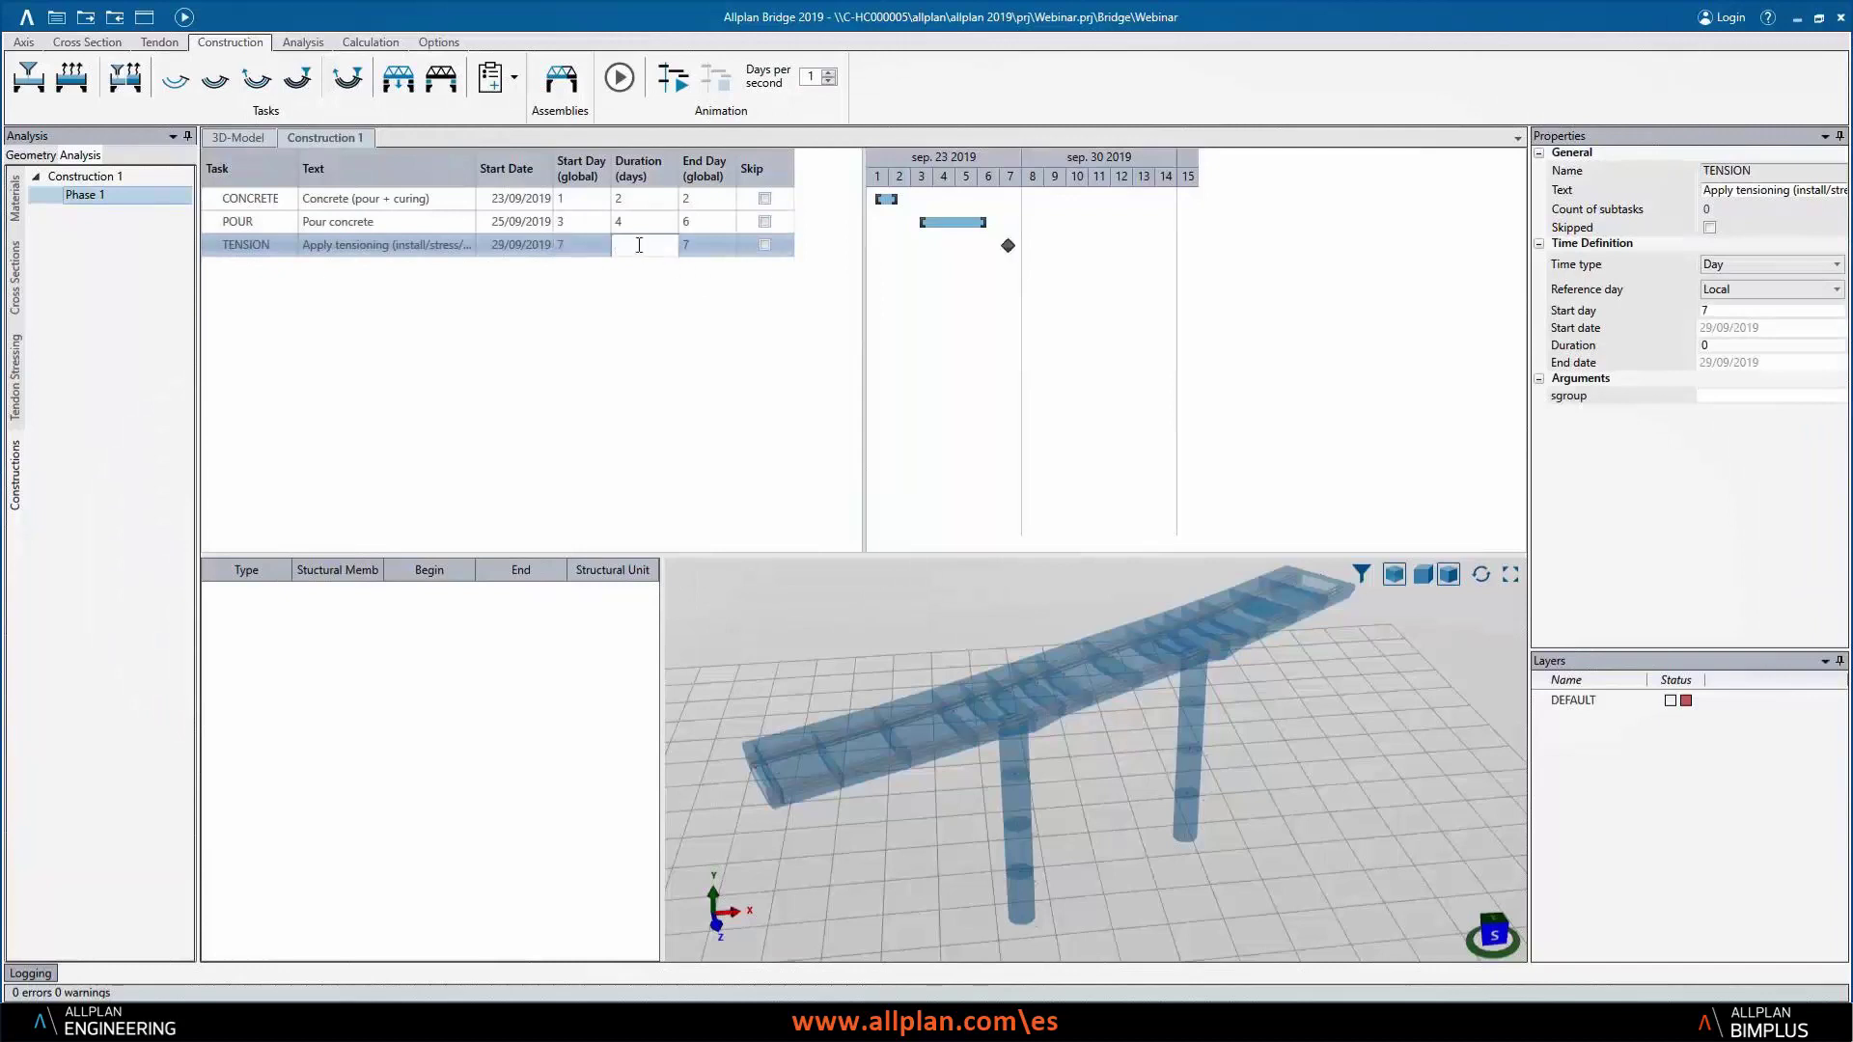
key("Tab")
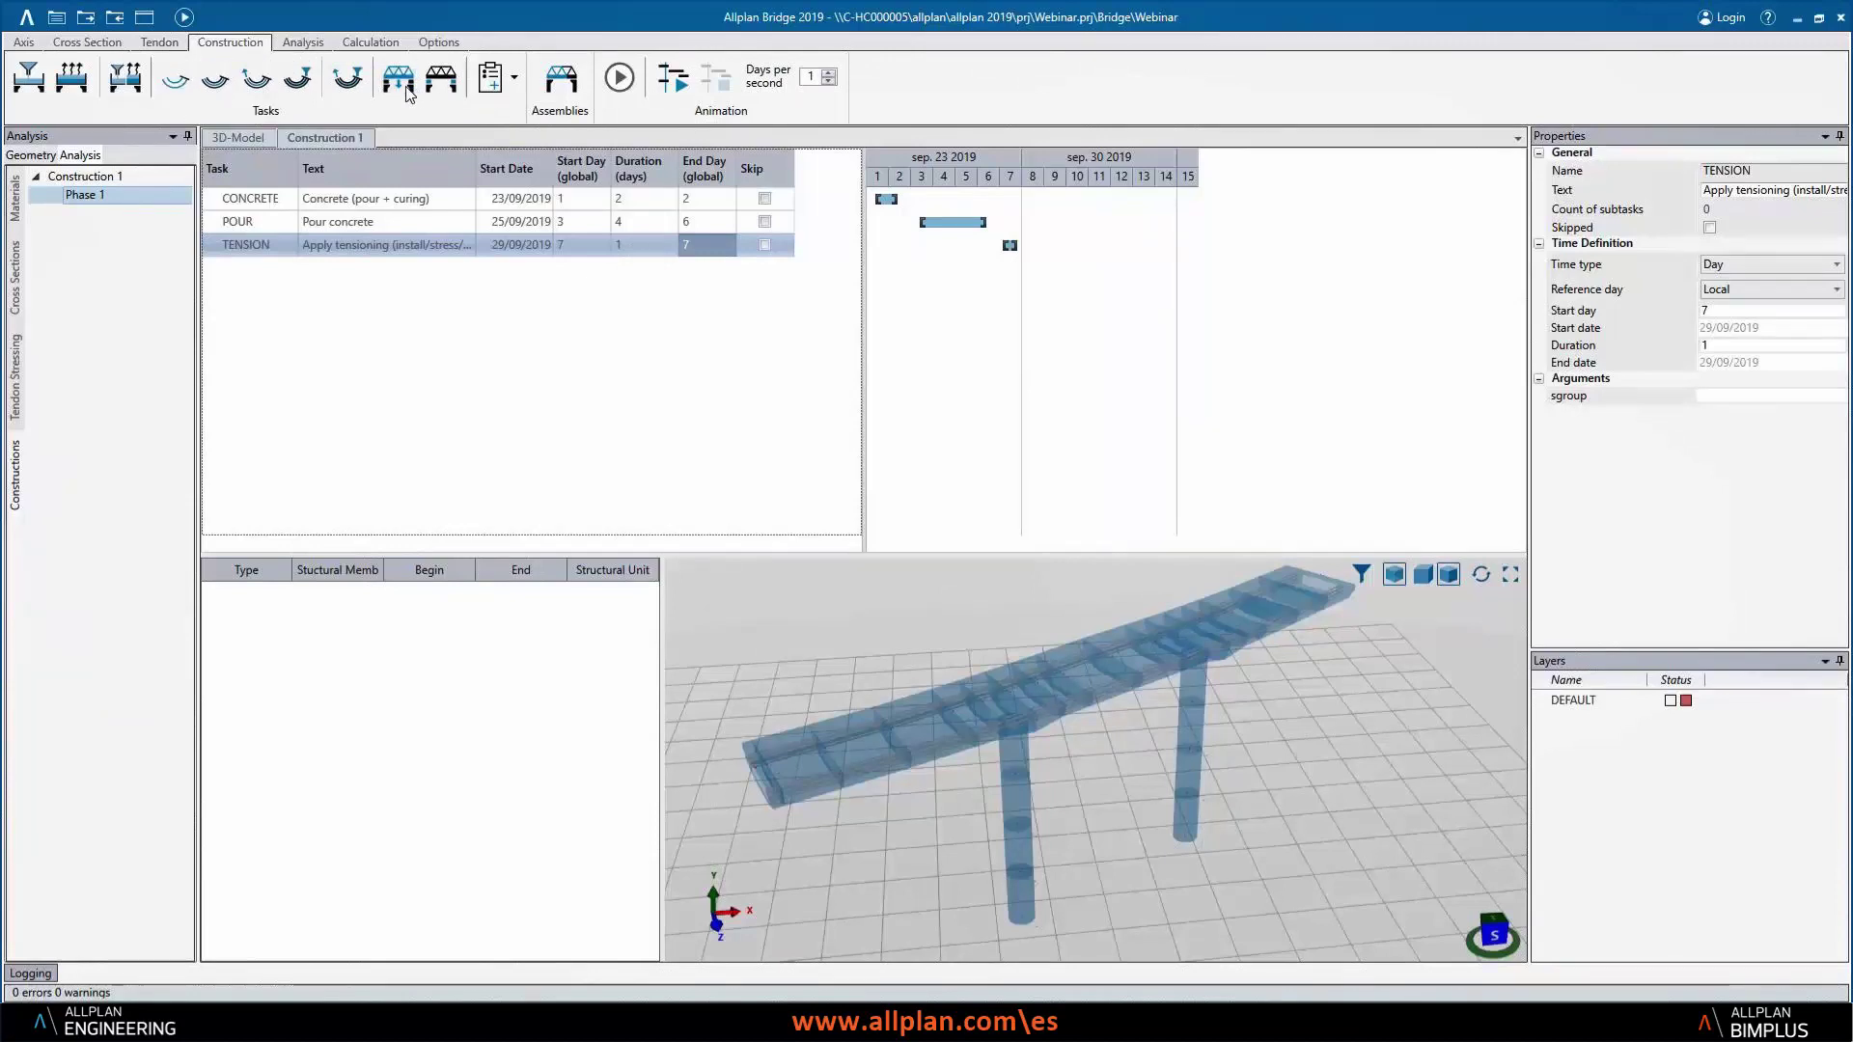
- Add a Concrete curing task to Phase 1 with start day 8 and a duration of 3 days
left_click(71, 77)
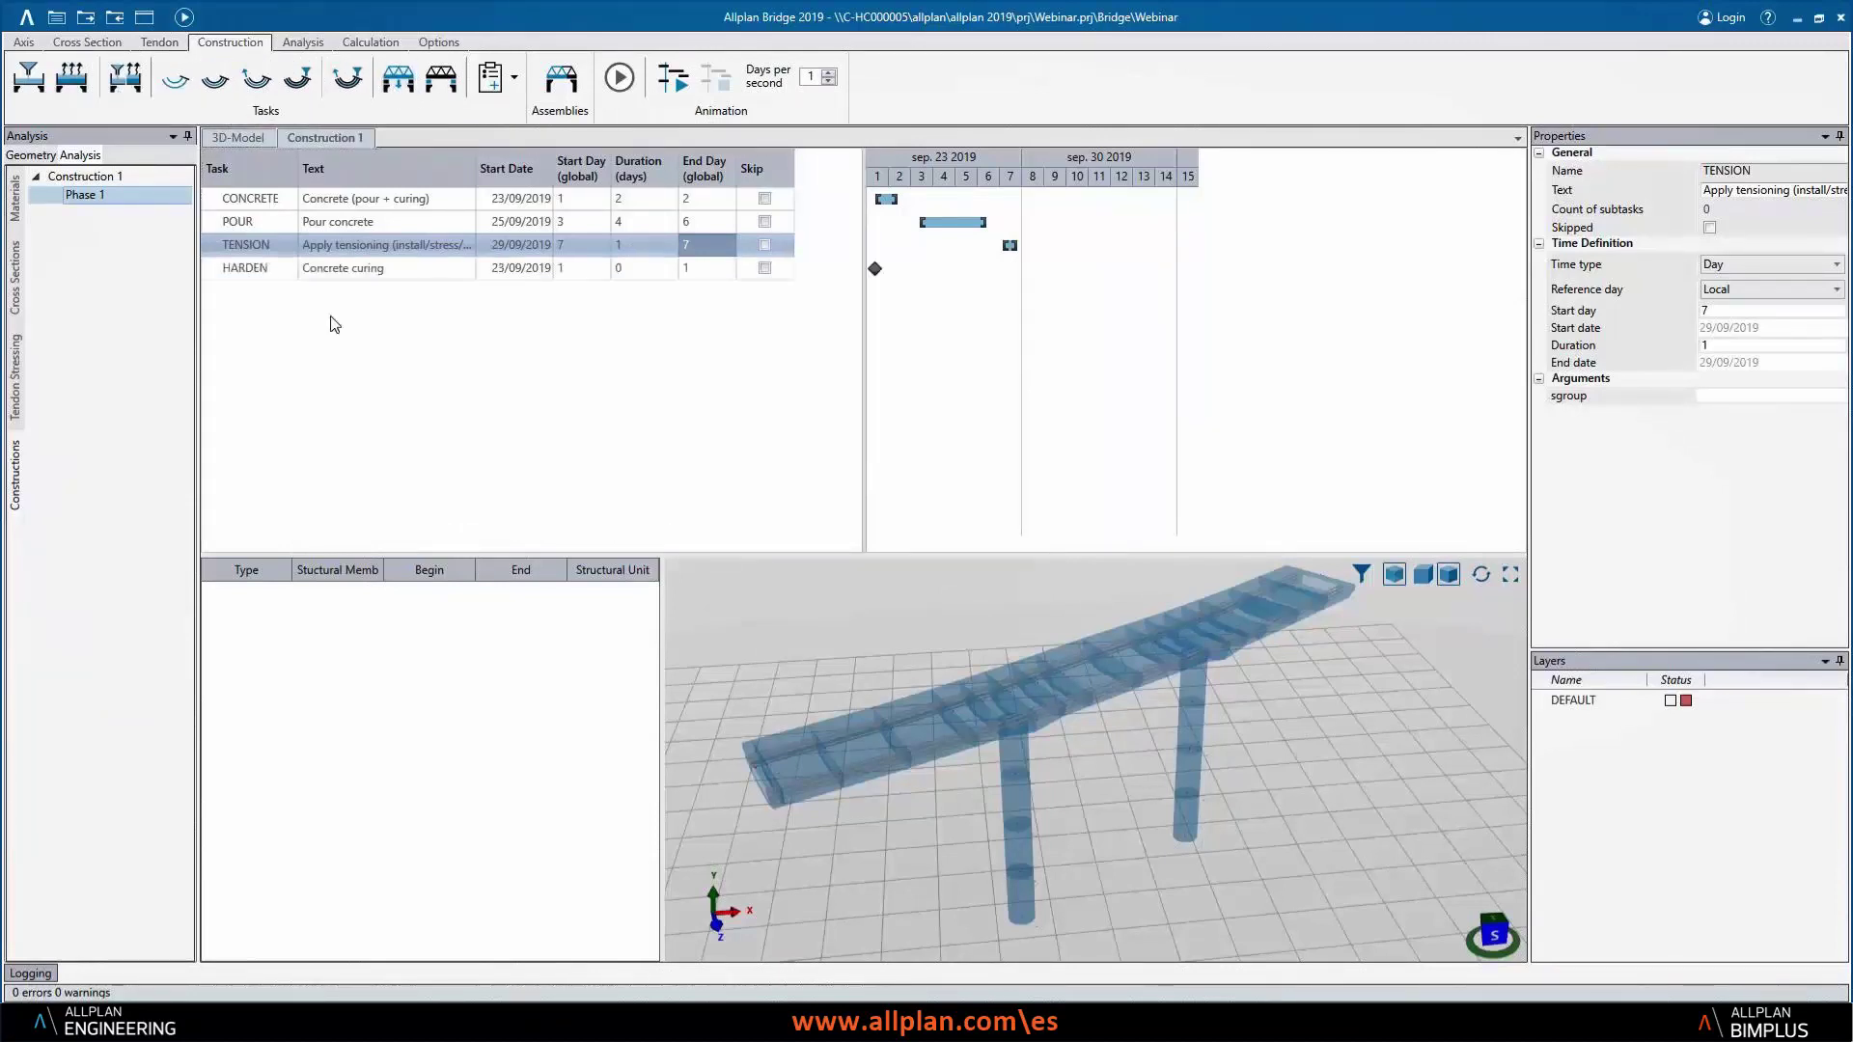
left_click(587, 269)
type("8")
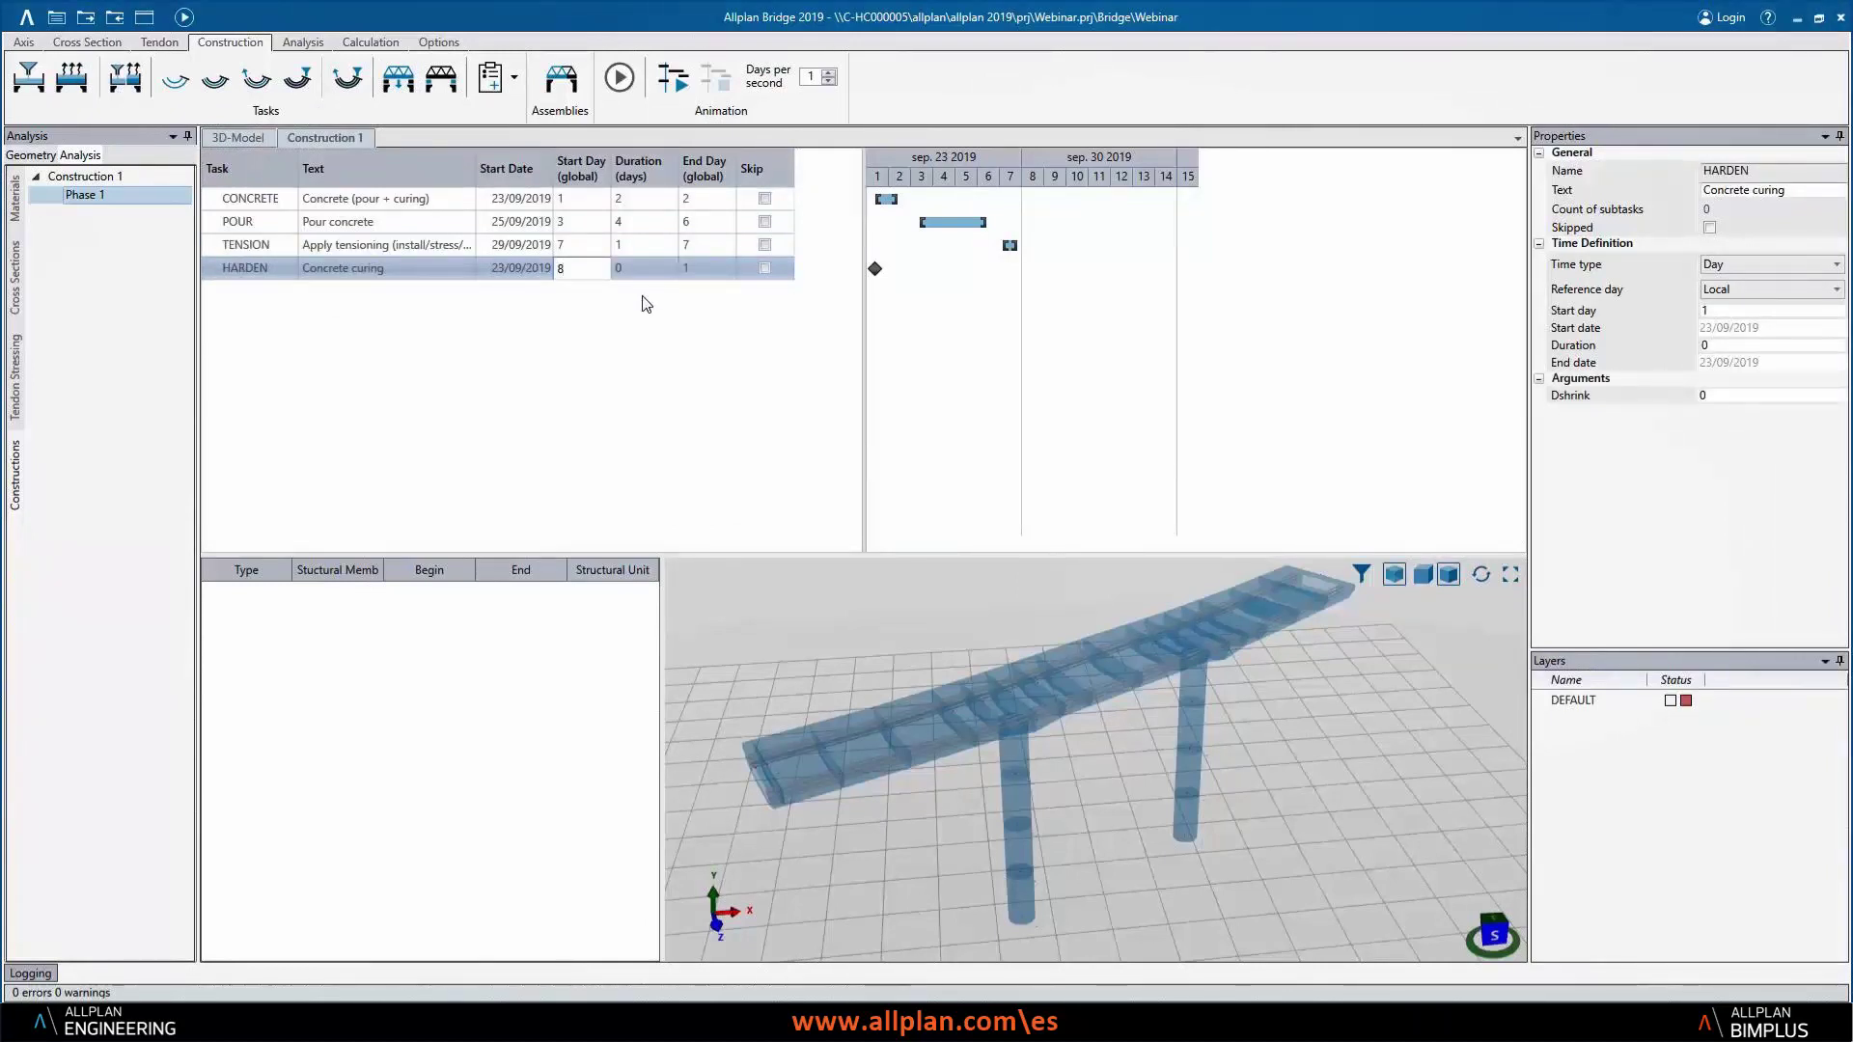
left_click(643, 273)
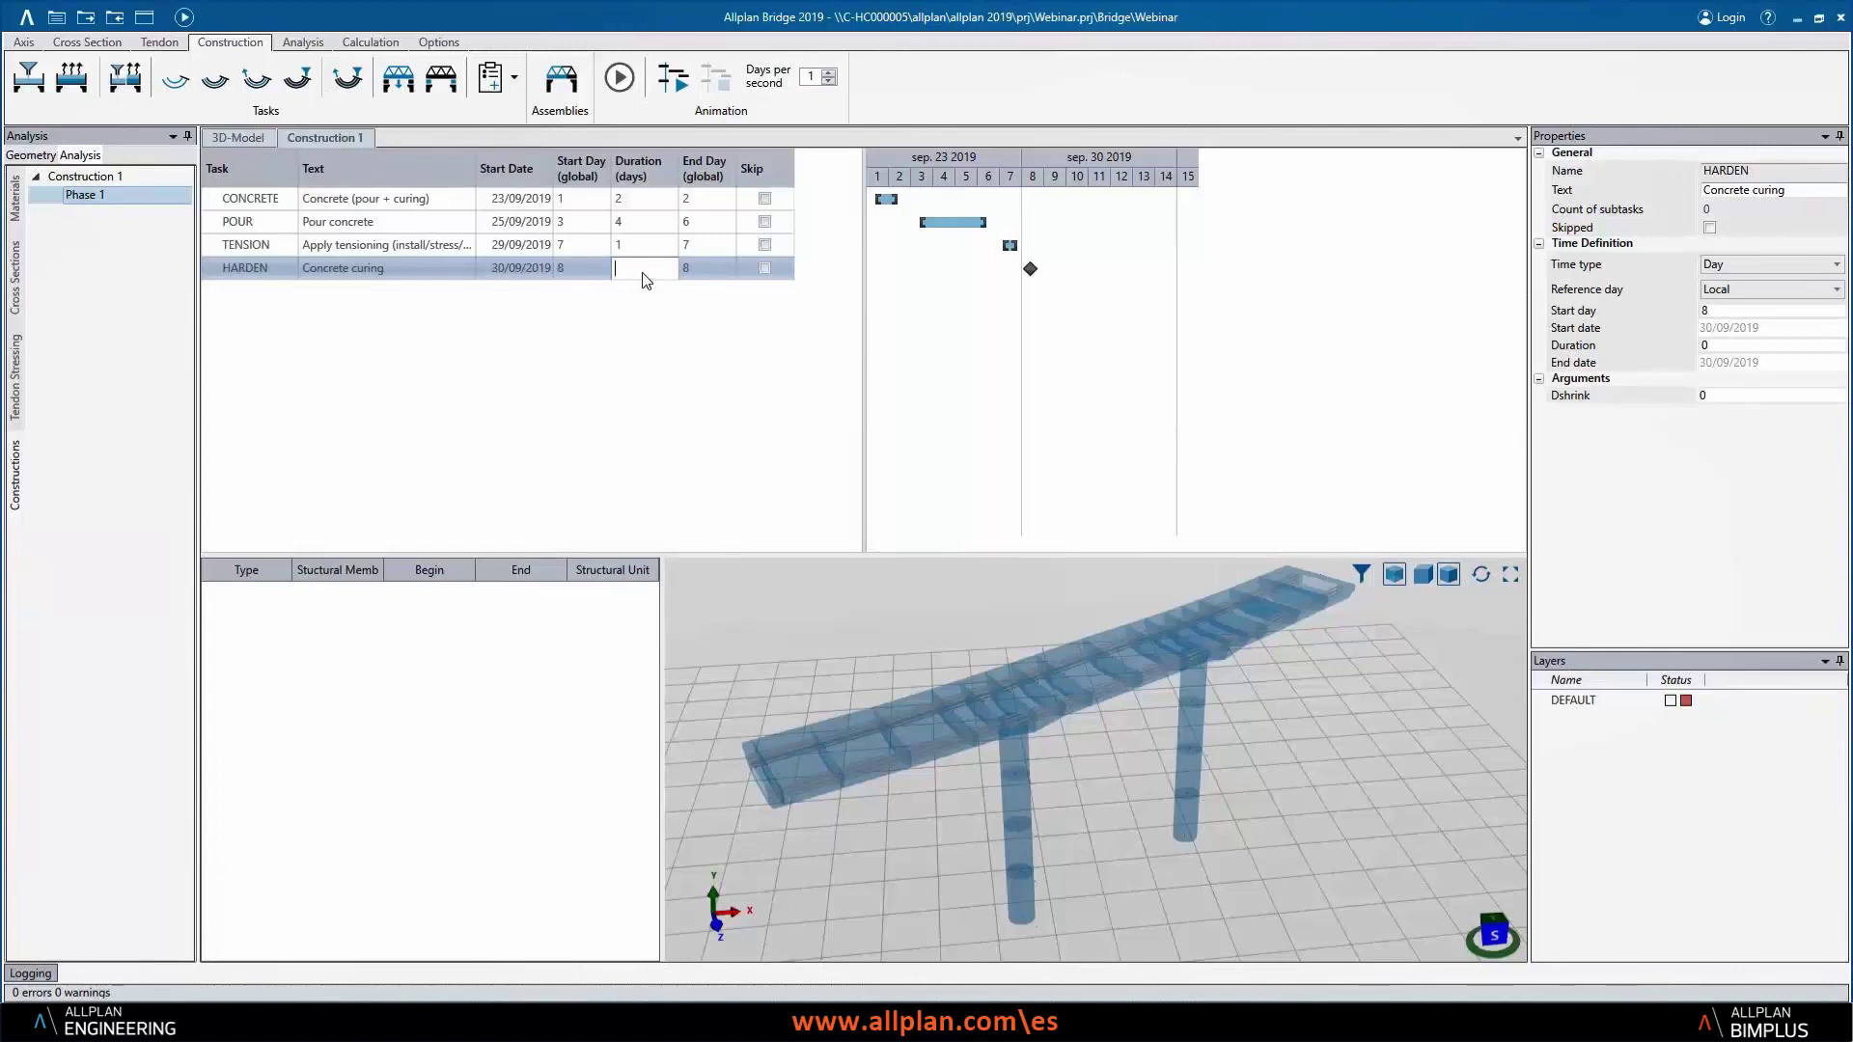
key("Tab")
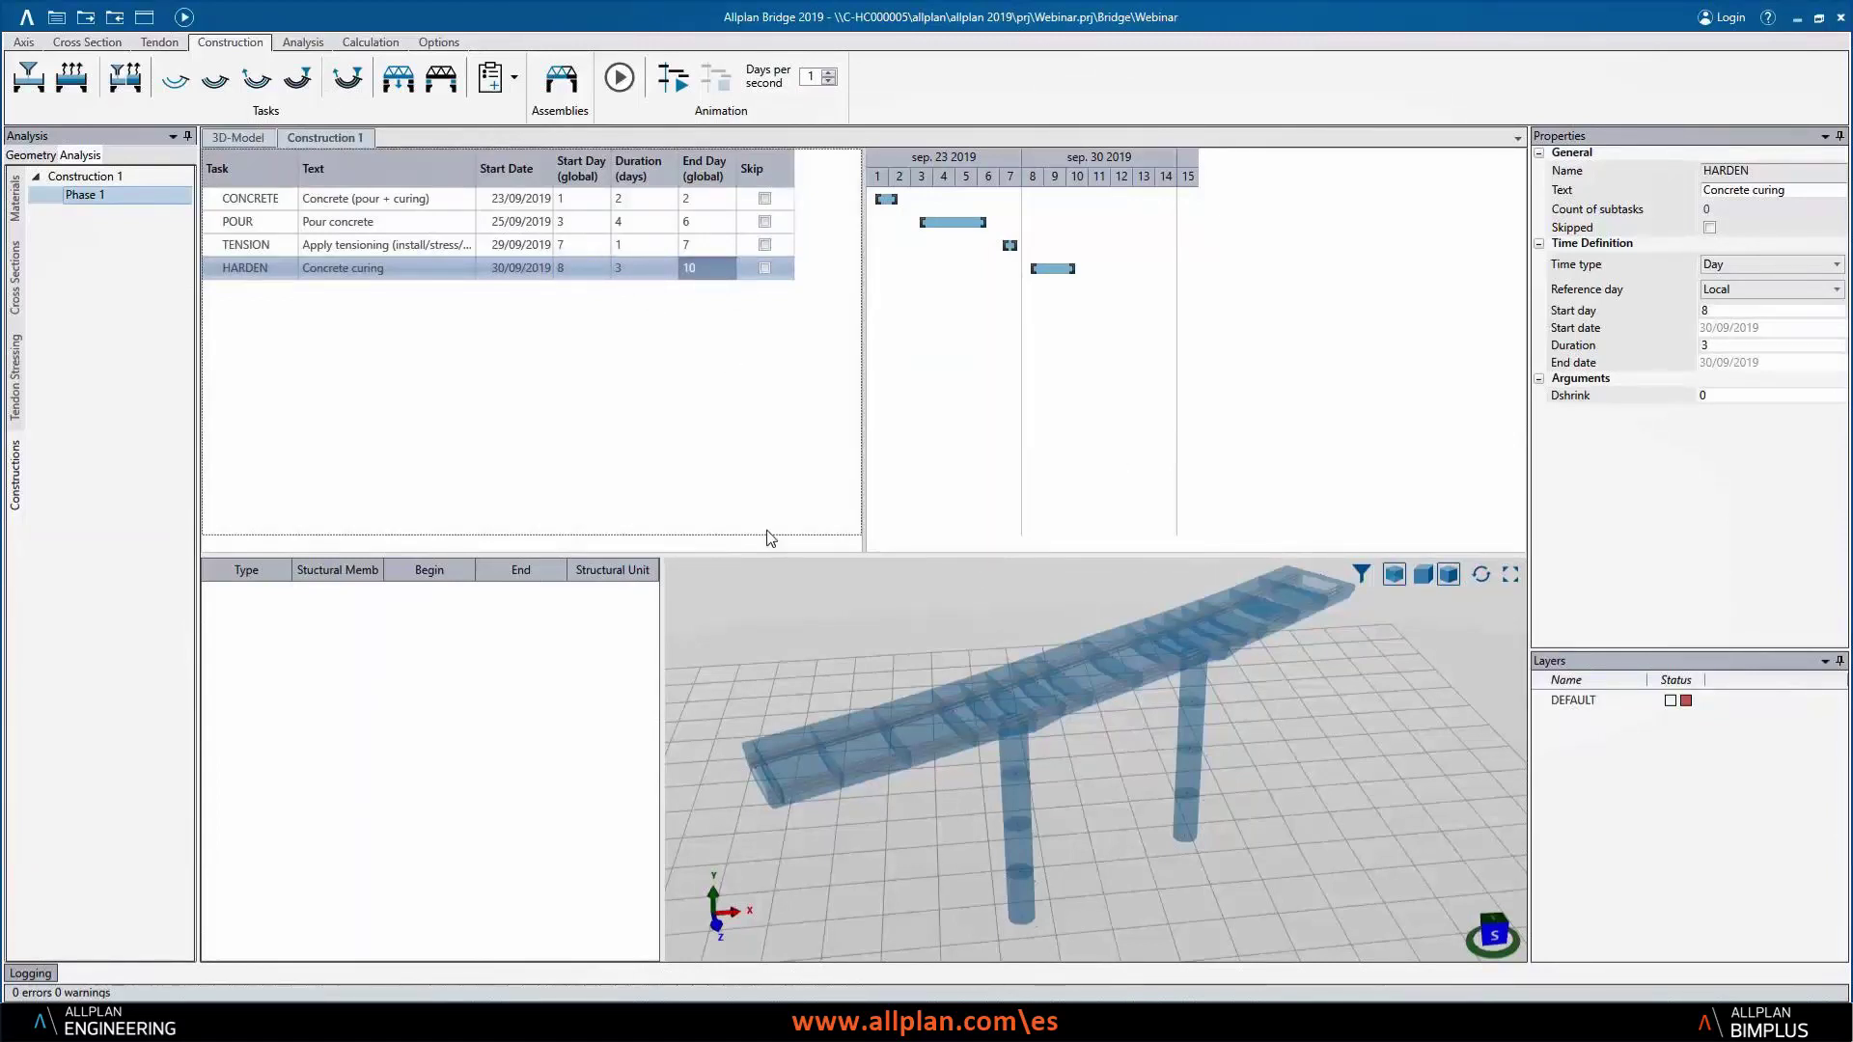
- Create an assembly for the Concrete (pour + curing) task from pier Pila 1, from station -20.000 m to 0.000 m
left_click(260, 201)
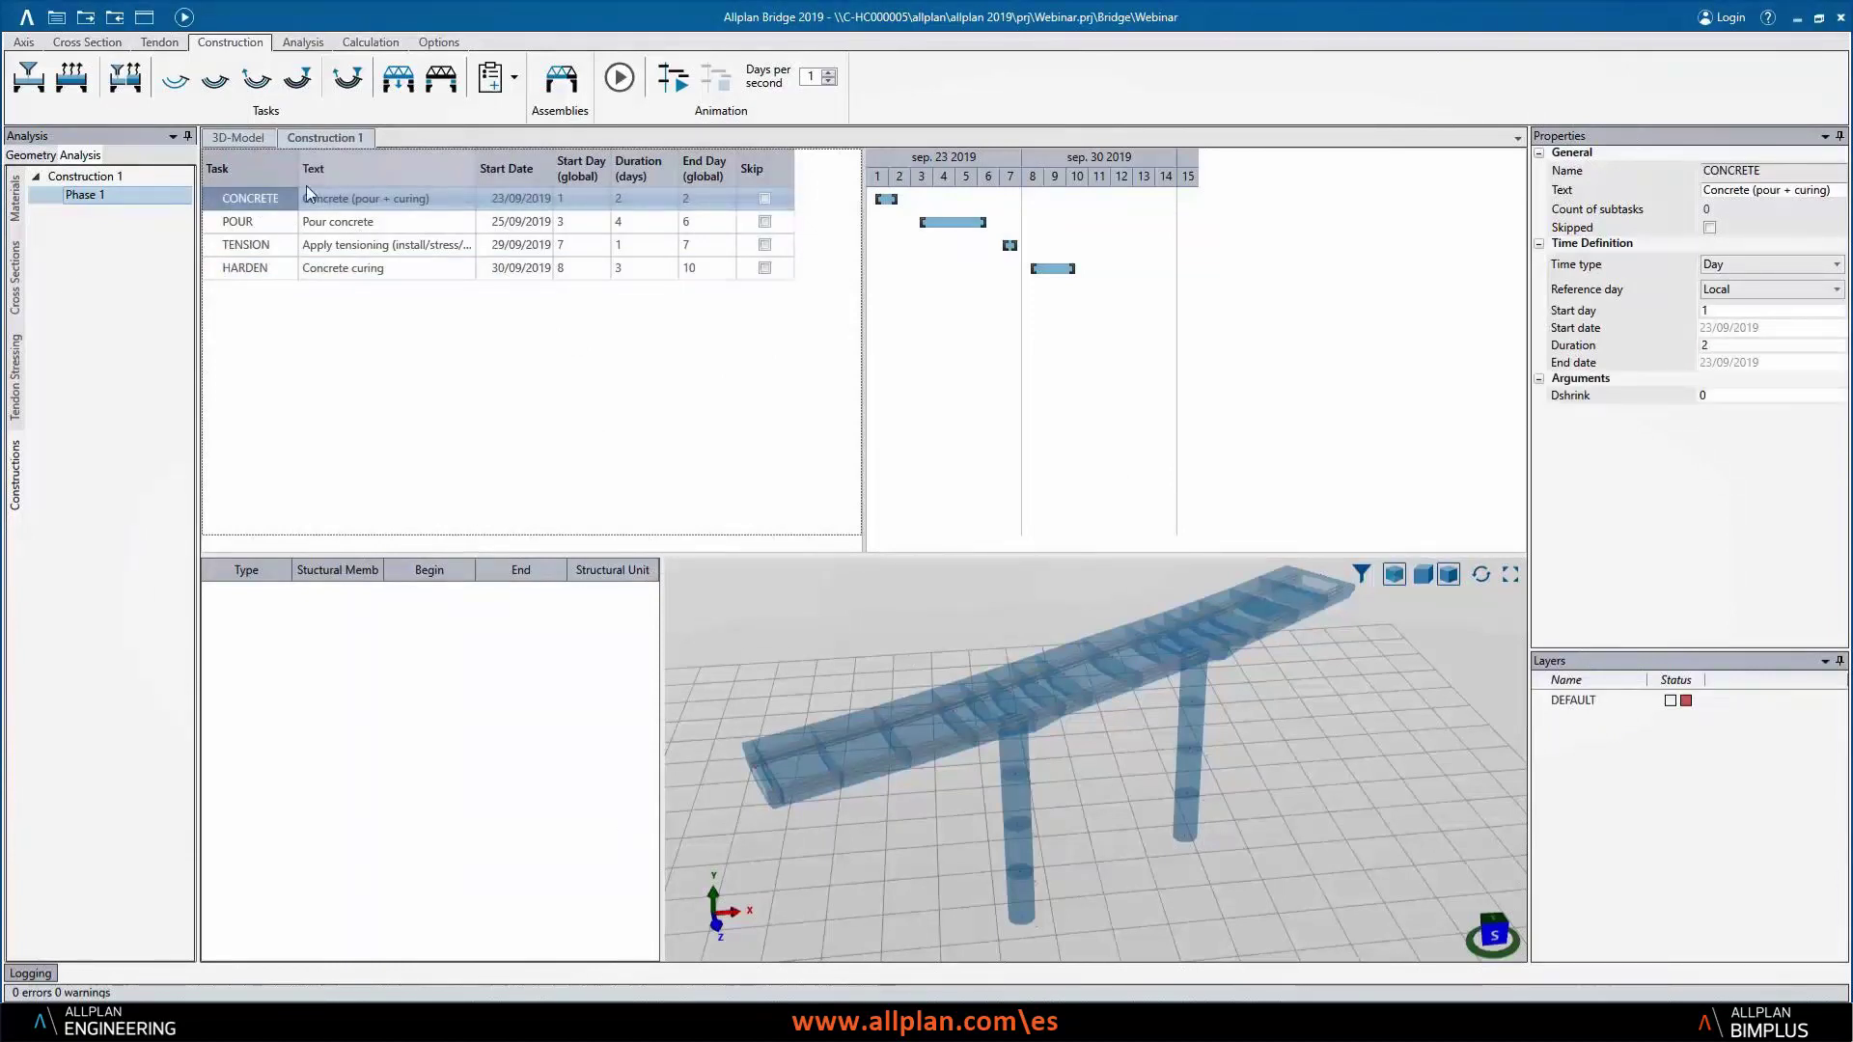
left_click(115, 1021)
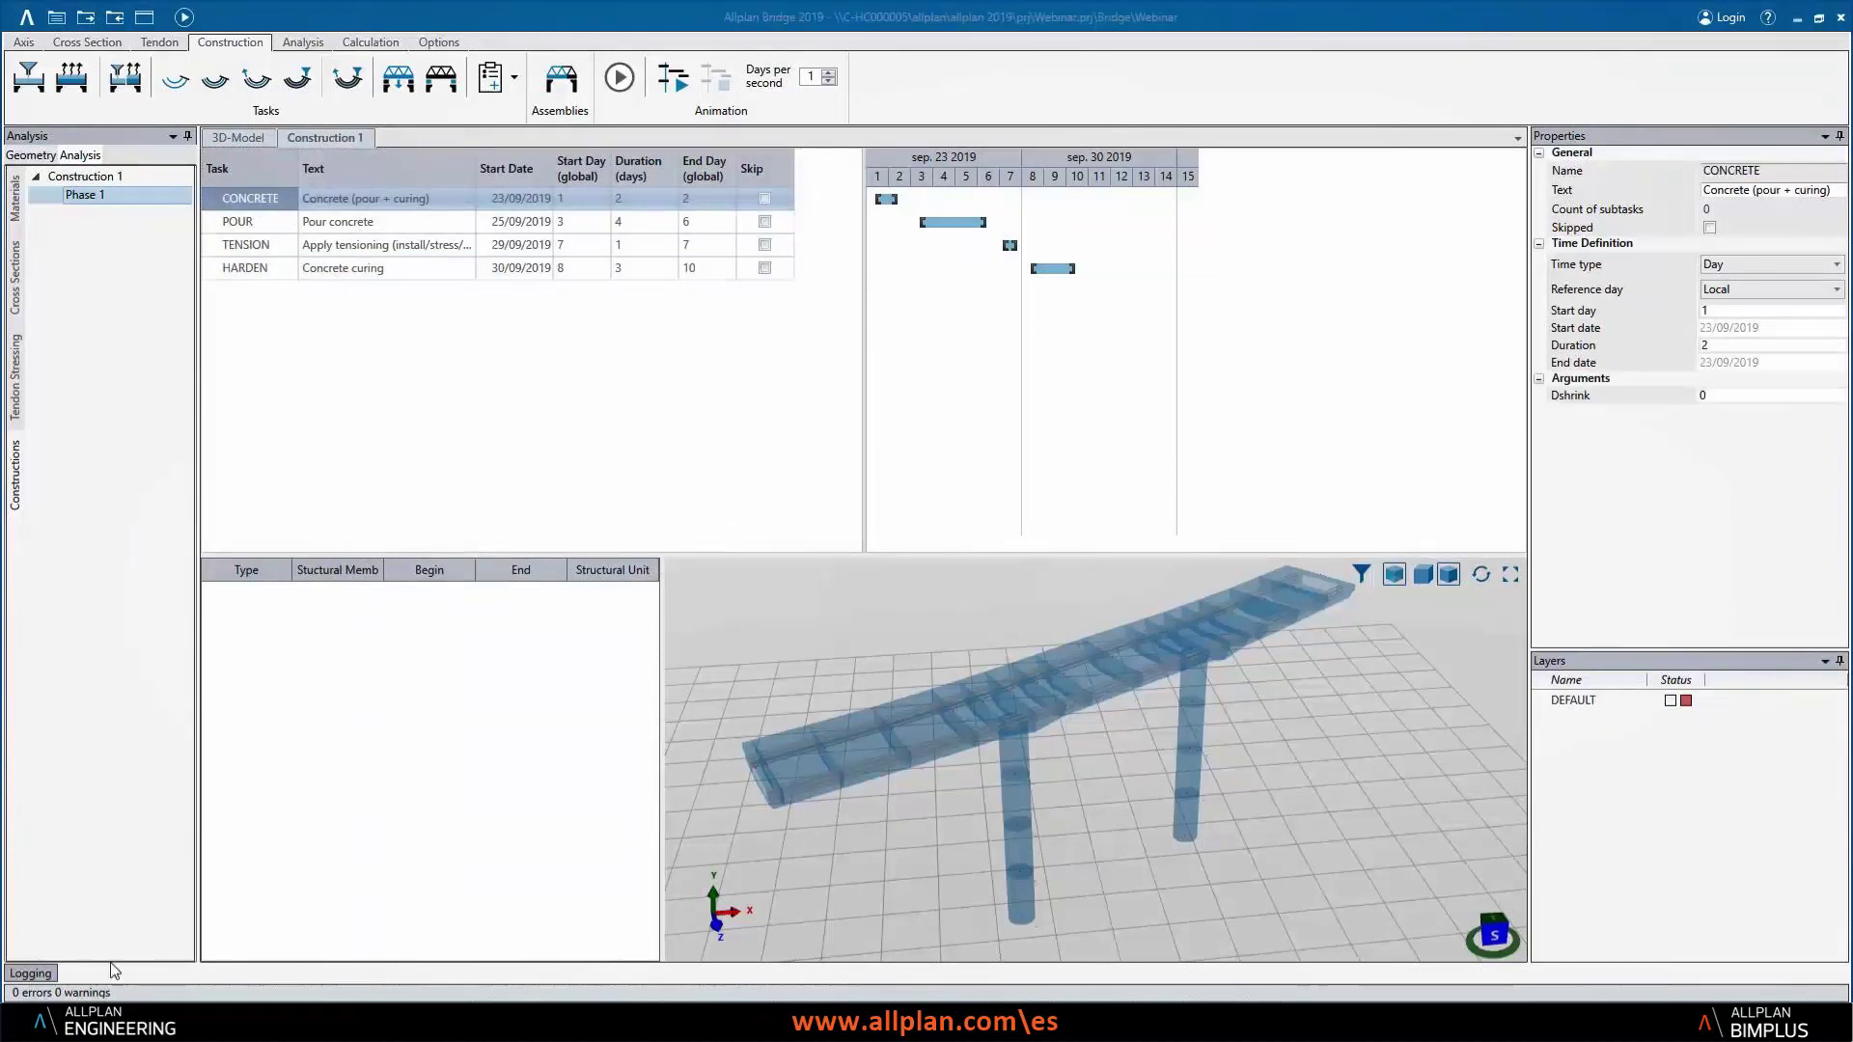
right_click(315, 774)
left_click(349, 773)
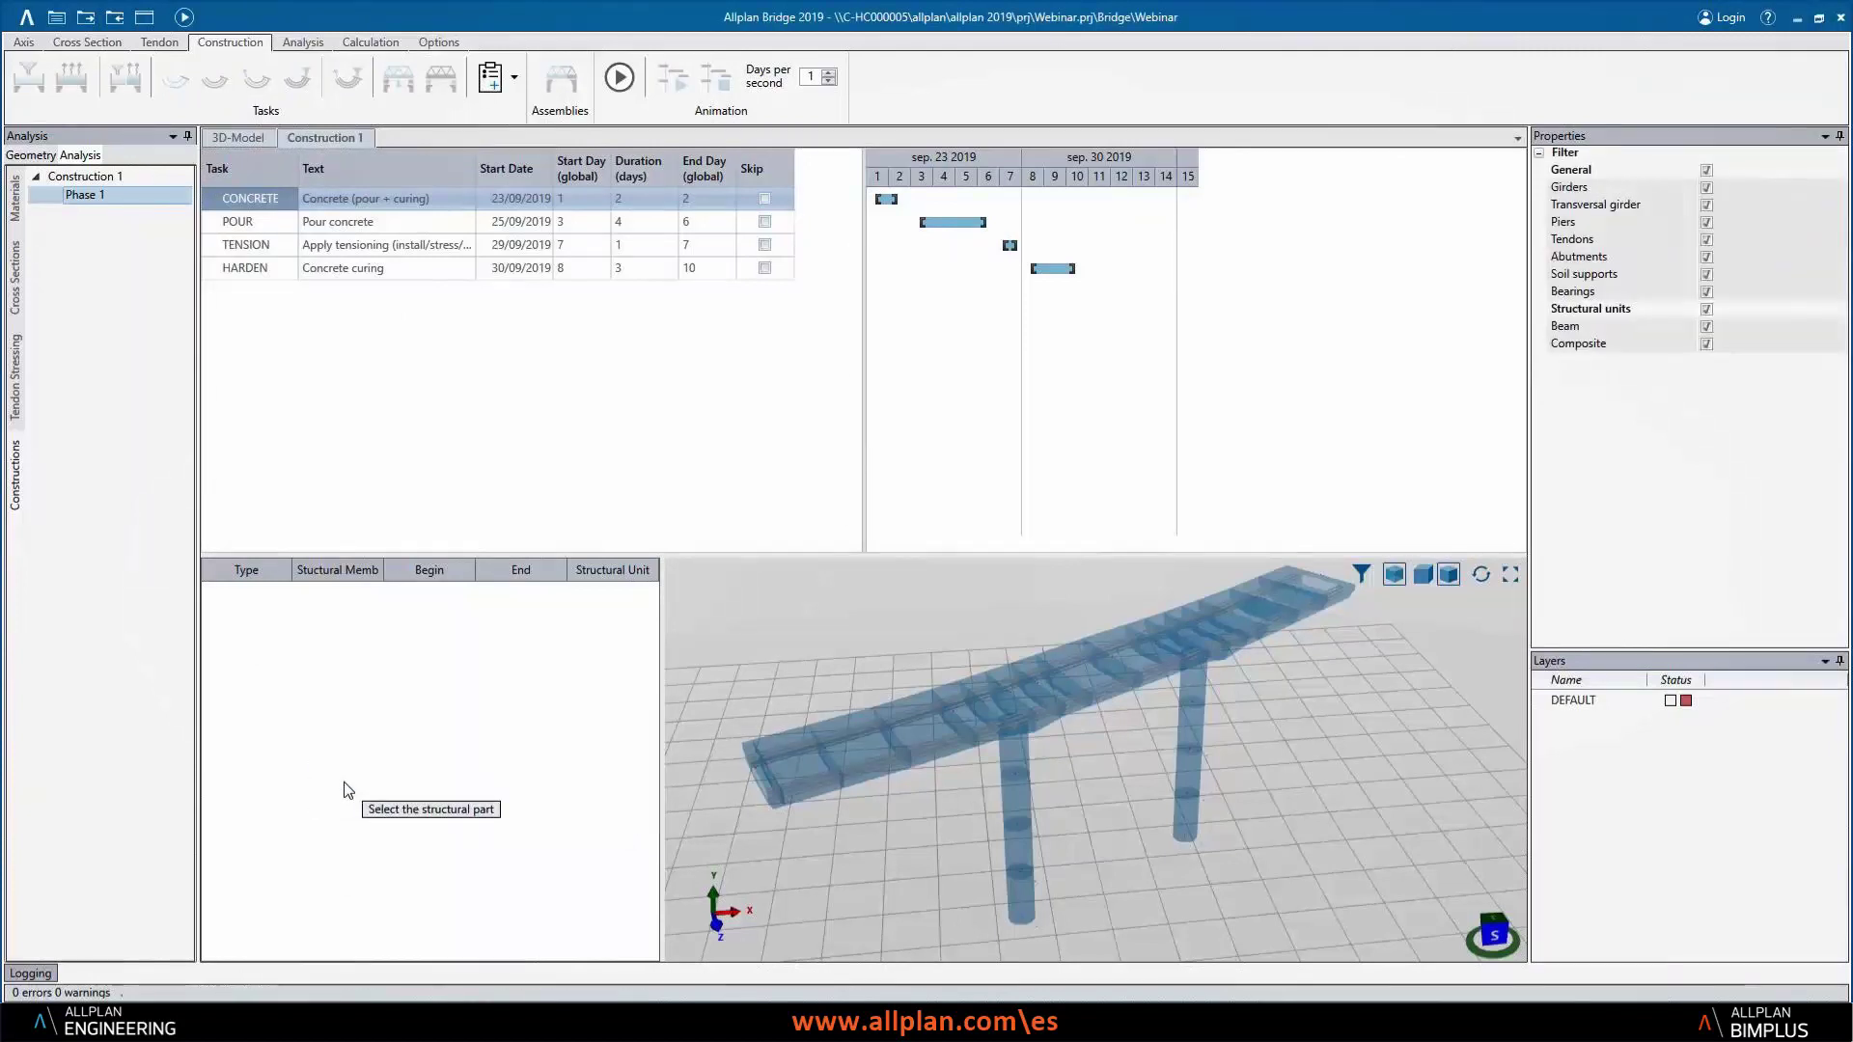
left_click(1017, 838)
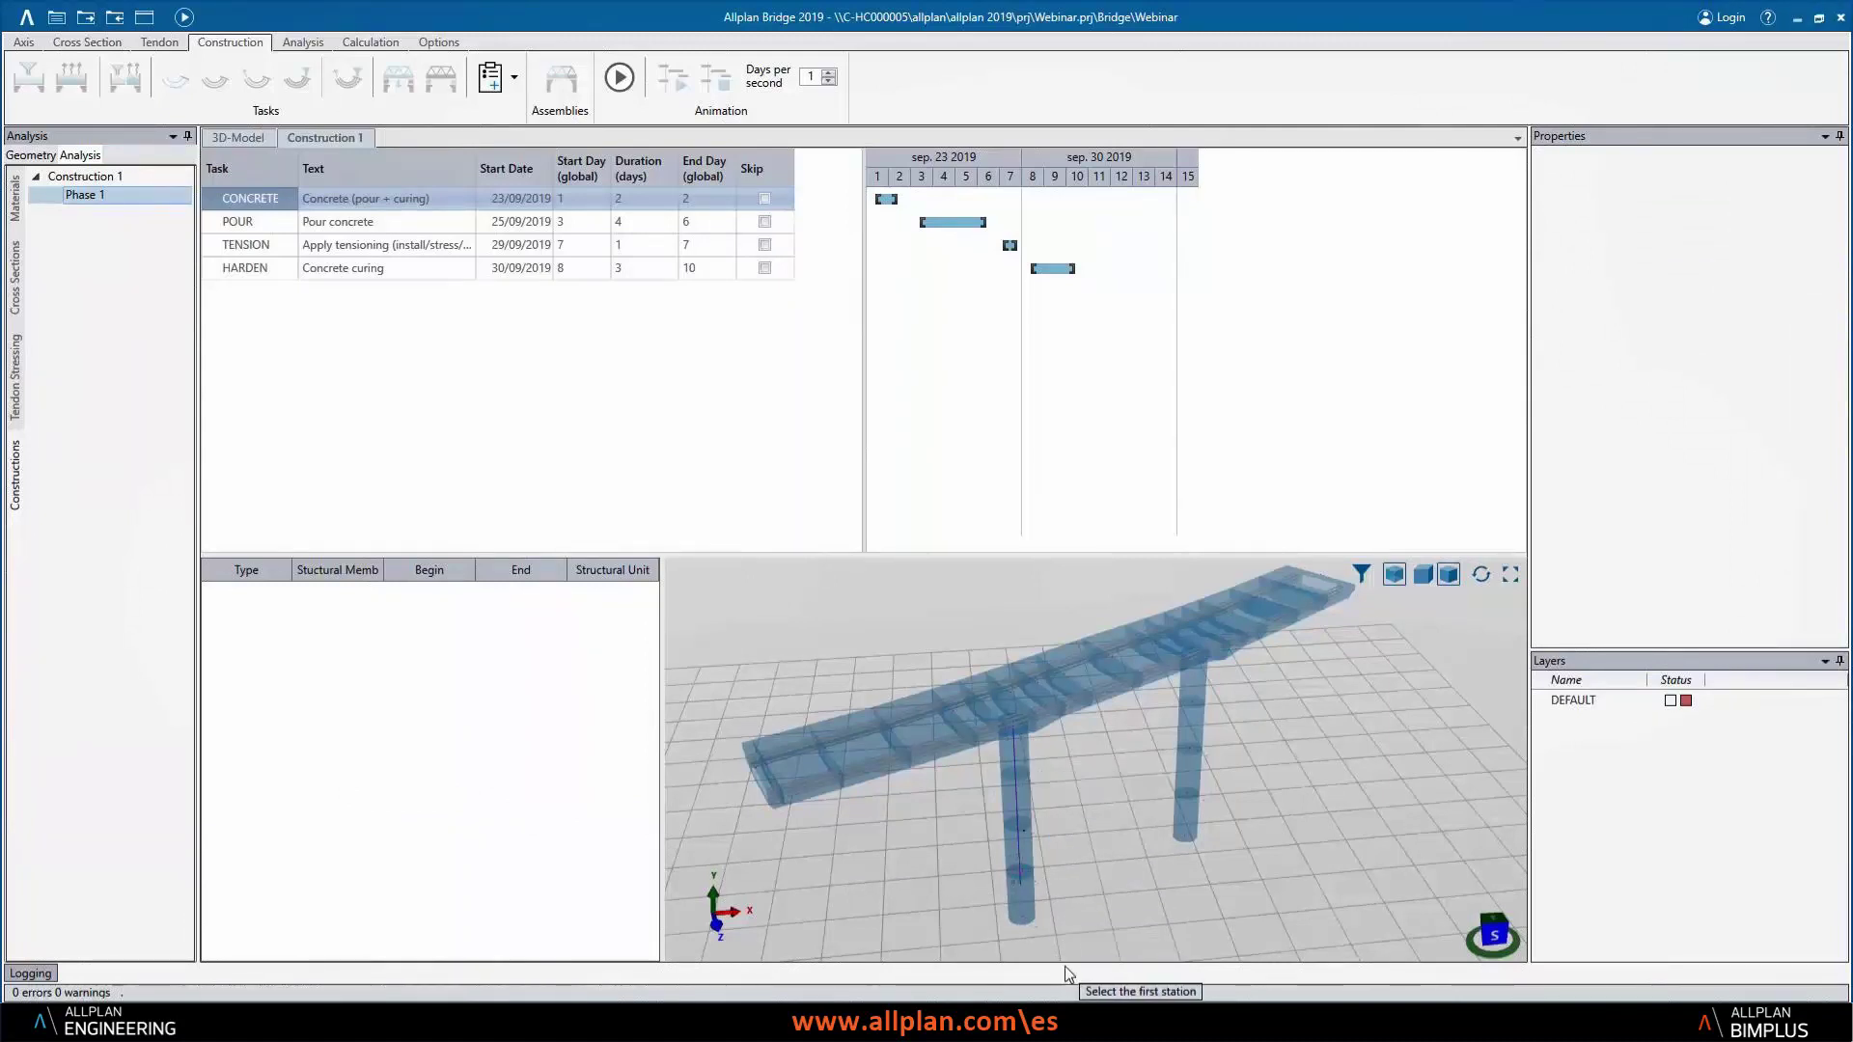
middle_click_drag(1093, 827, 1127, 622)
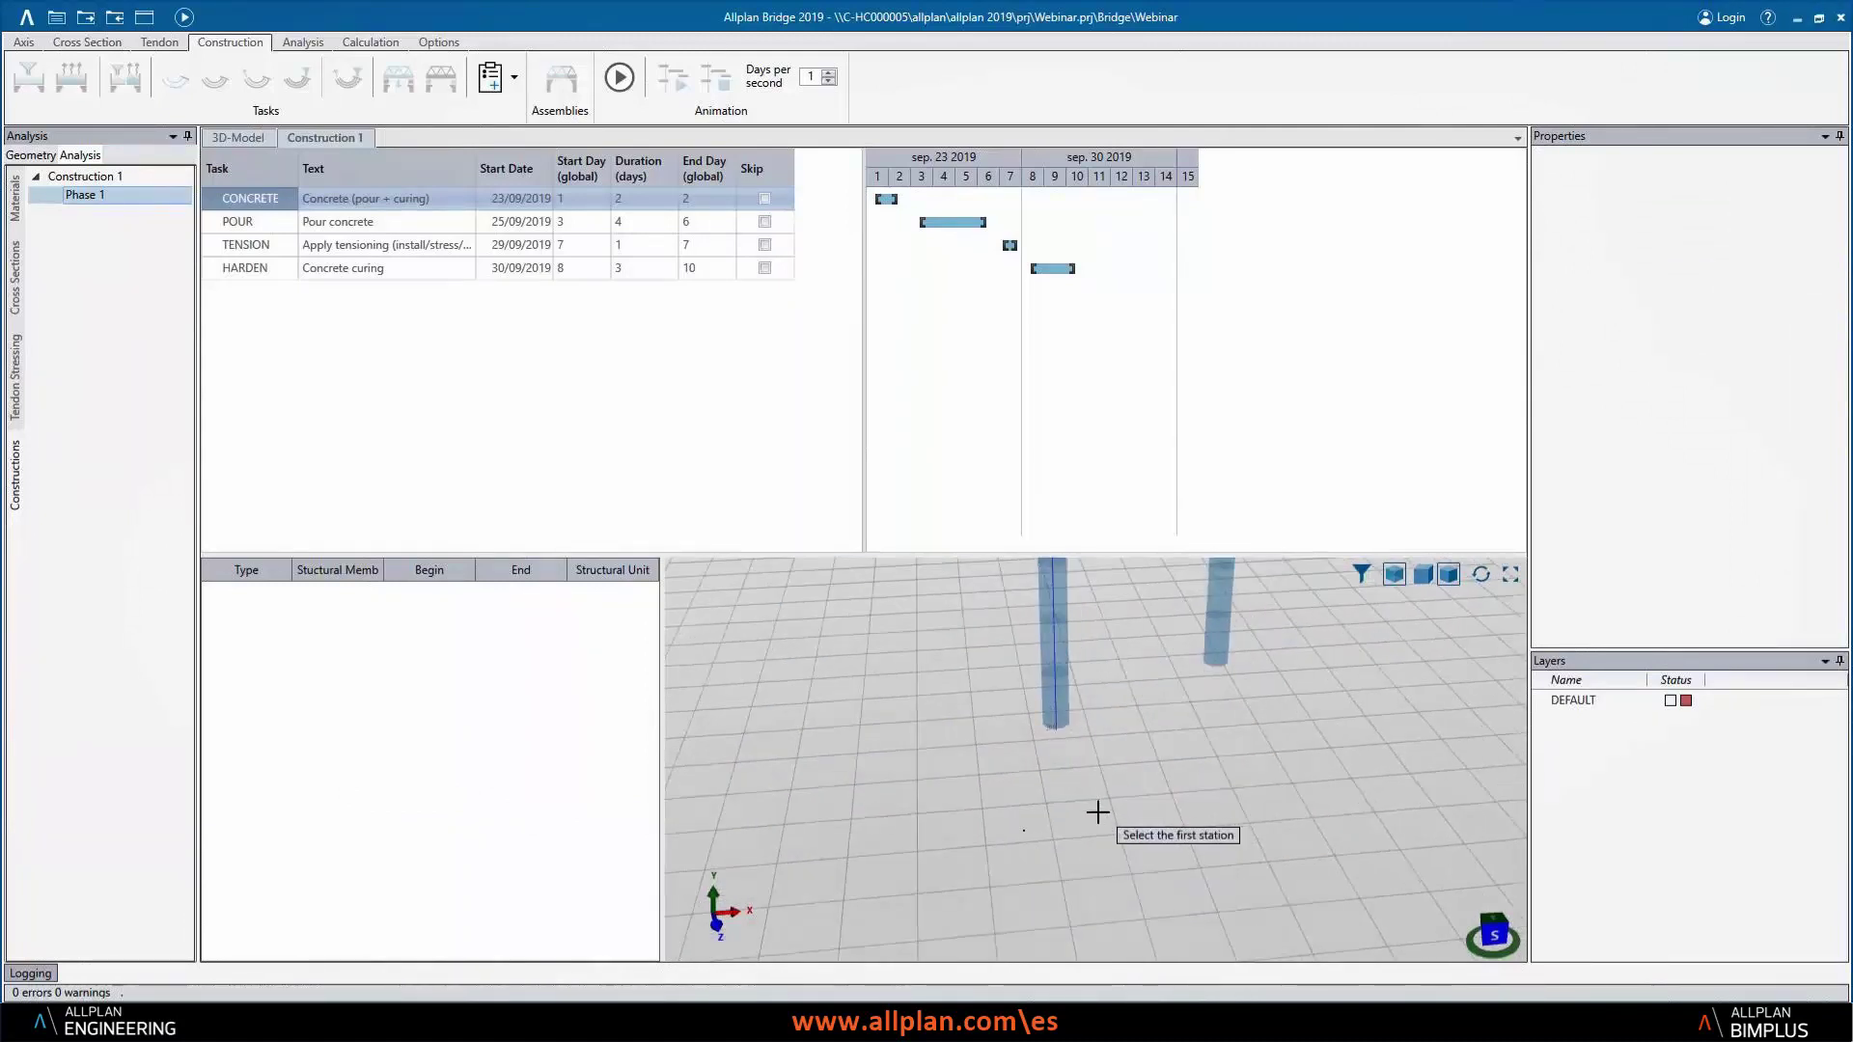
left_click(1129, 665)
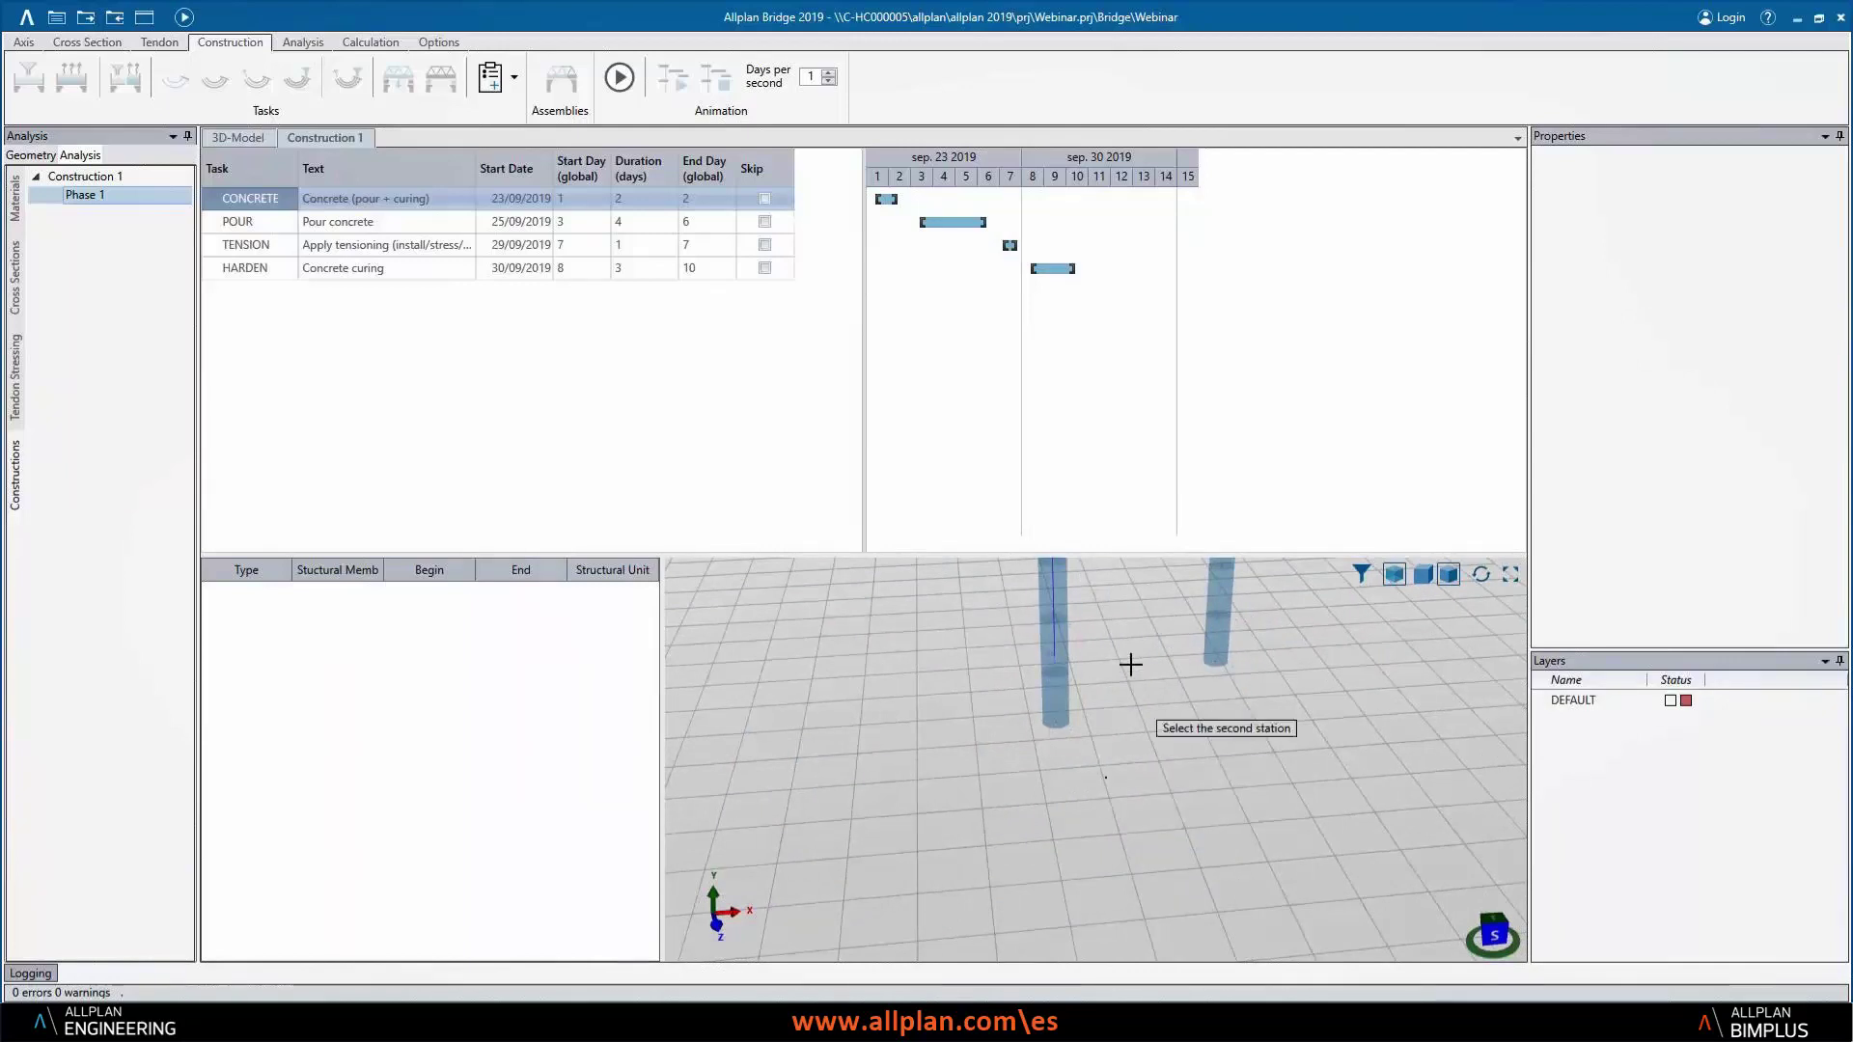
middle_click_drag(1129, 666, 1049, 919)
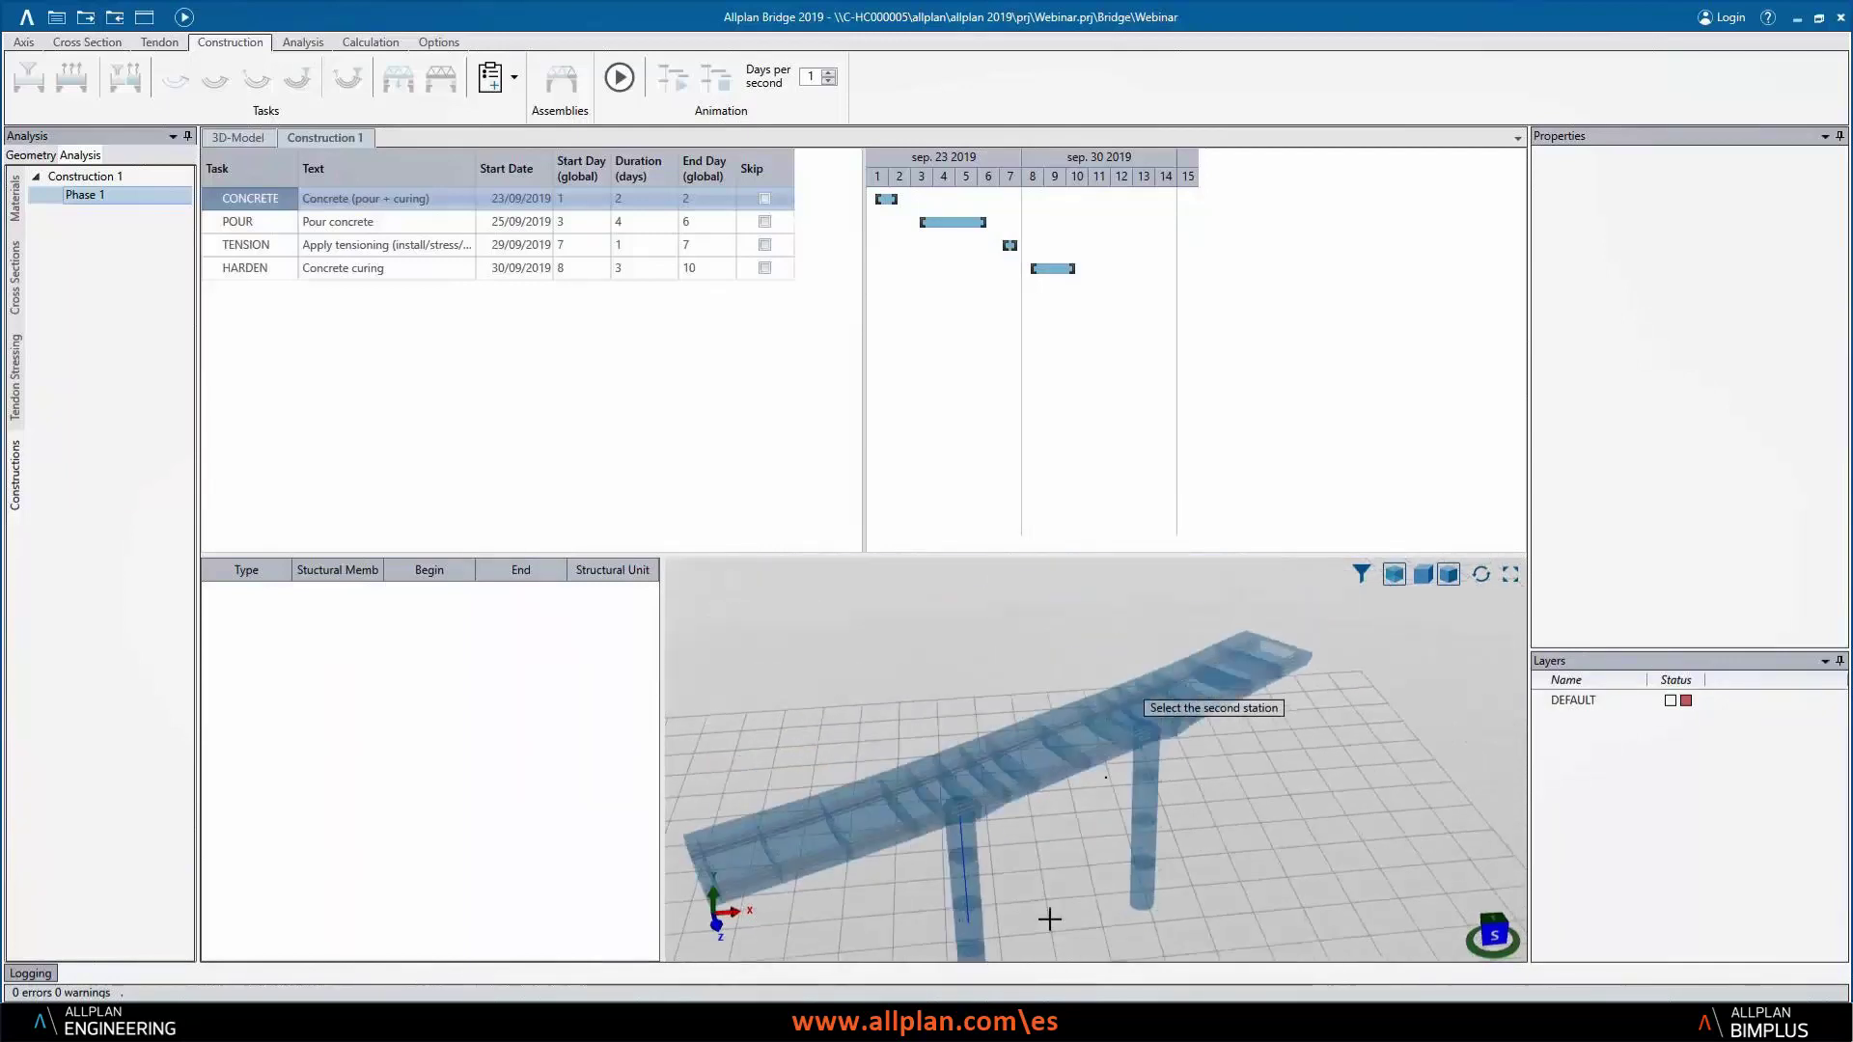
left_click(1052, 806)
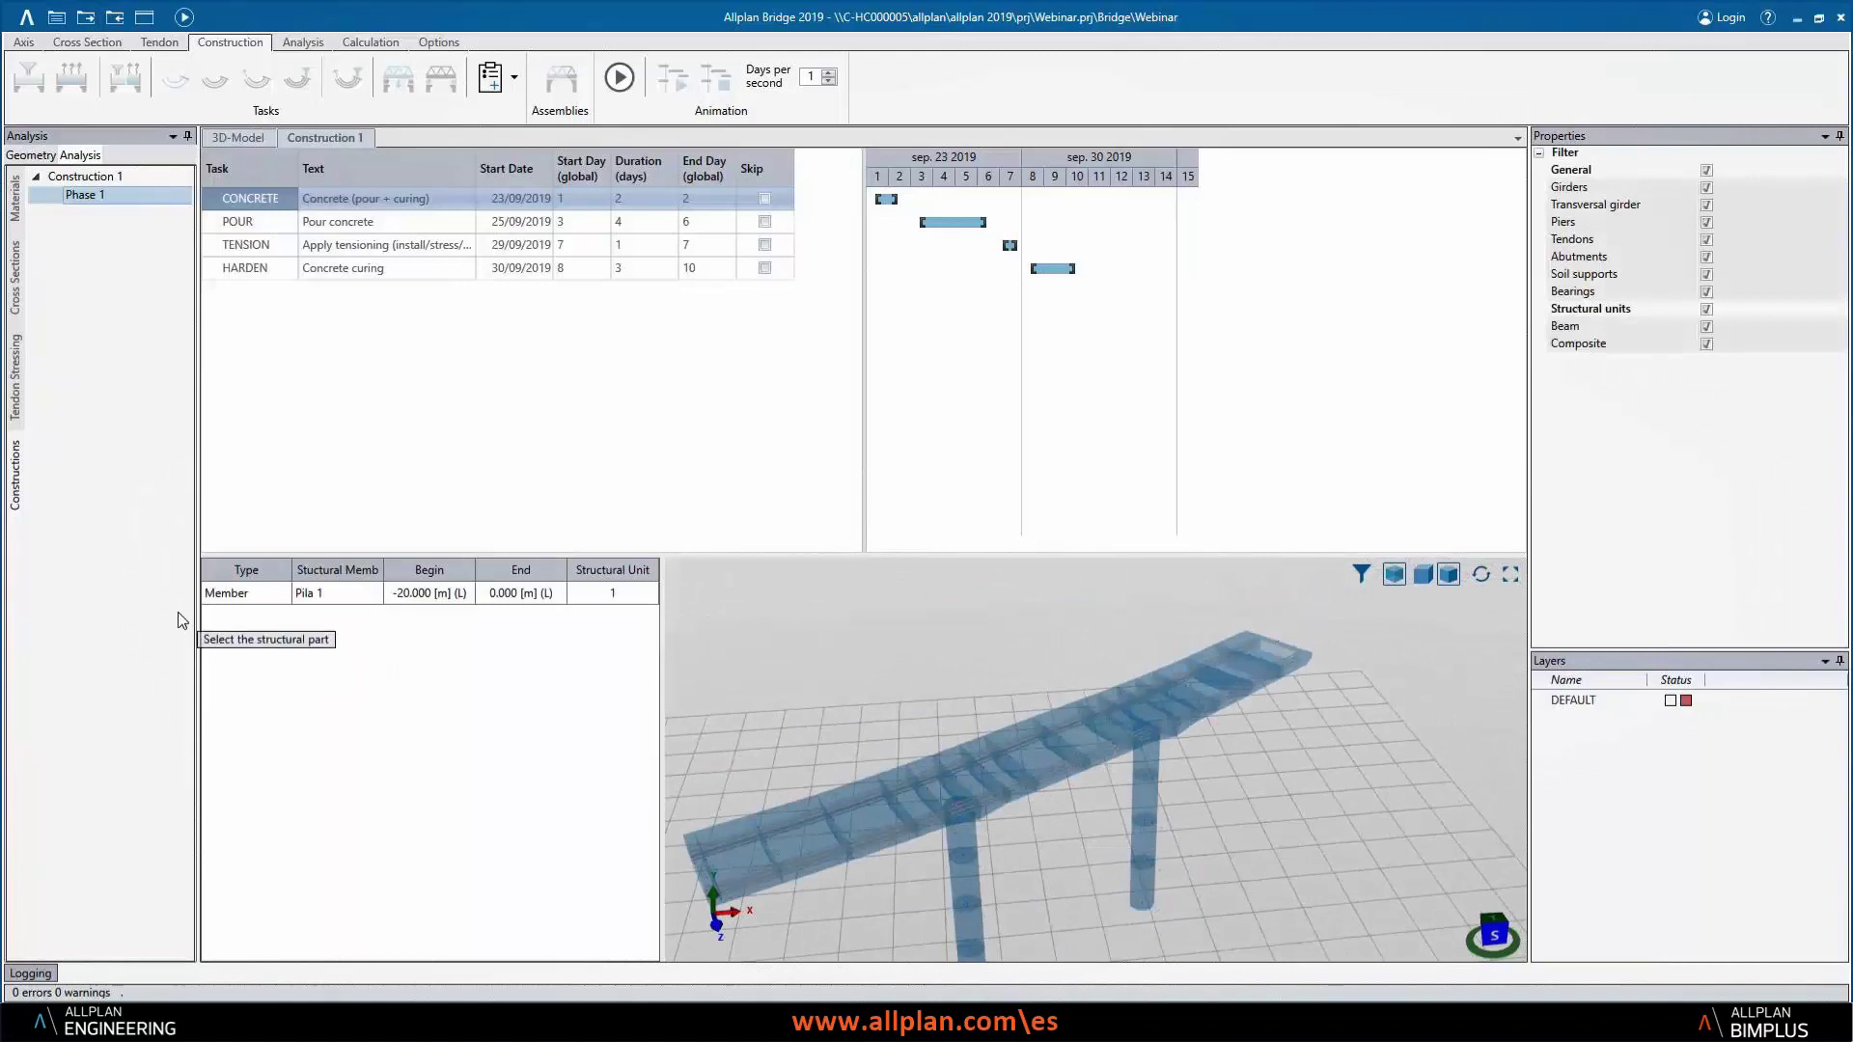
- Add pier Pila 2, from station -20.000 m to 0.000 m, to the assemblies of the Concrete (pour + curing) task
right_click(450, 675)
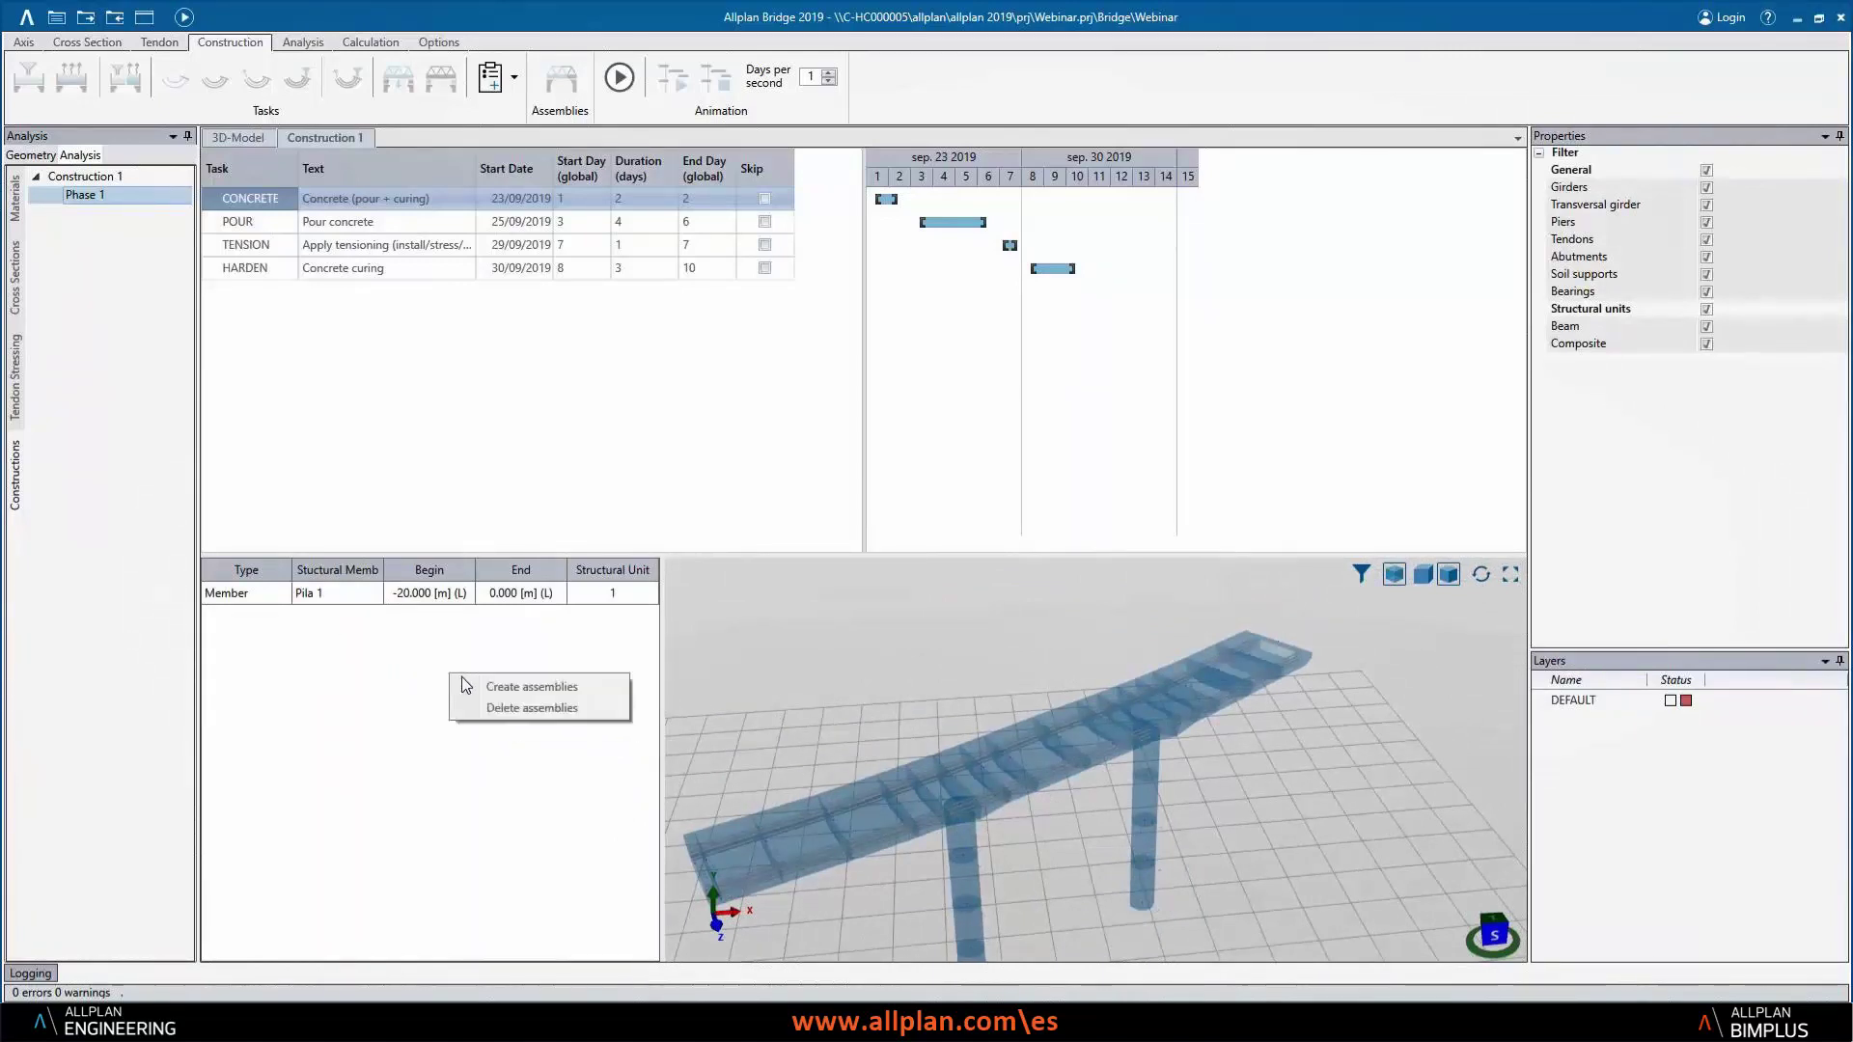
left_click(511, 686)
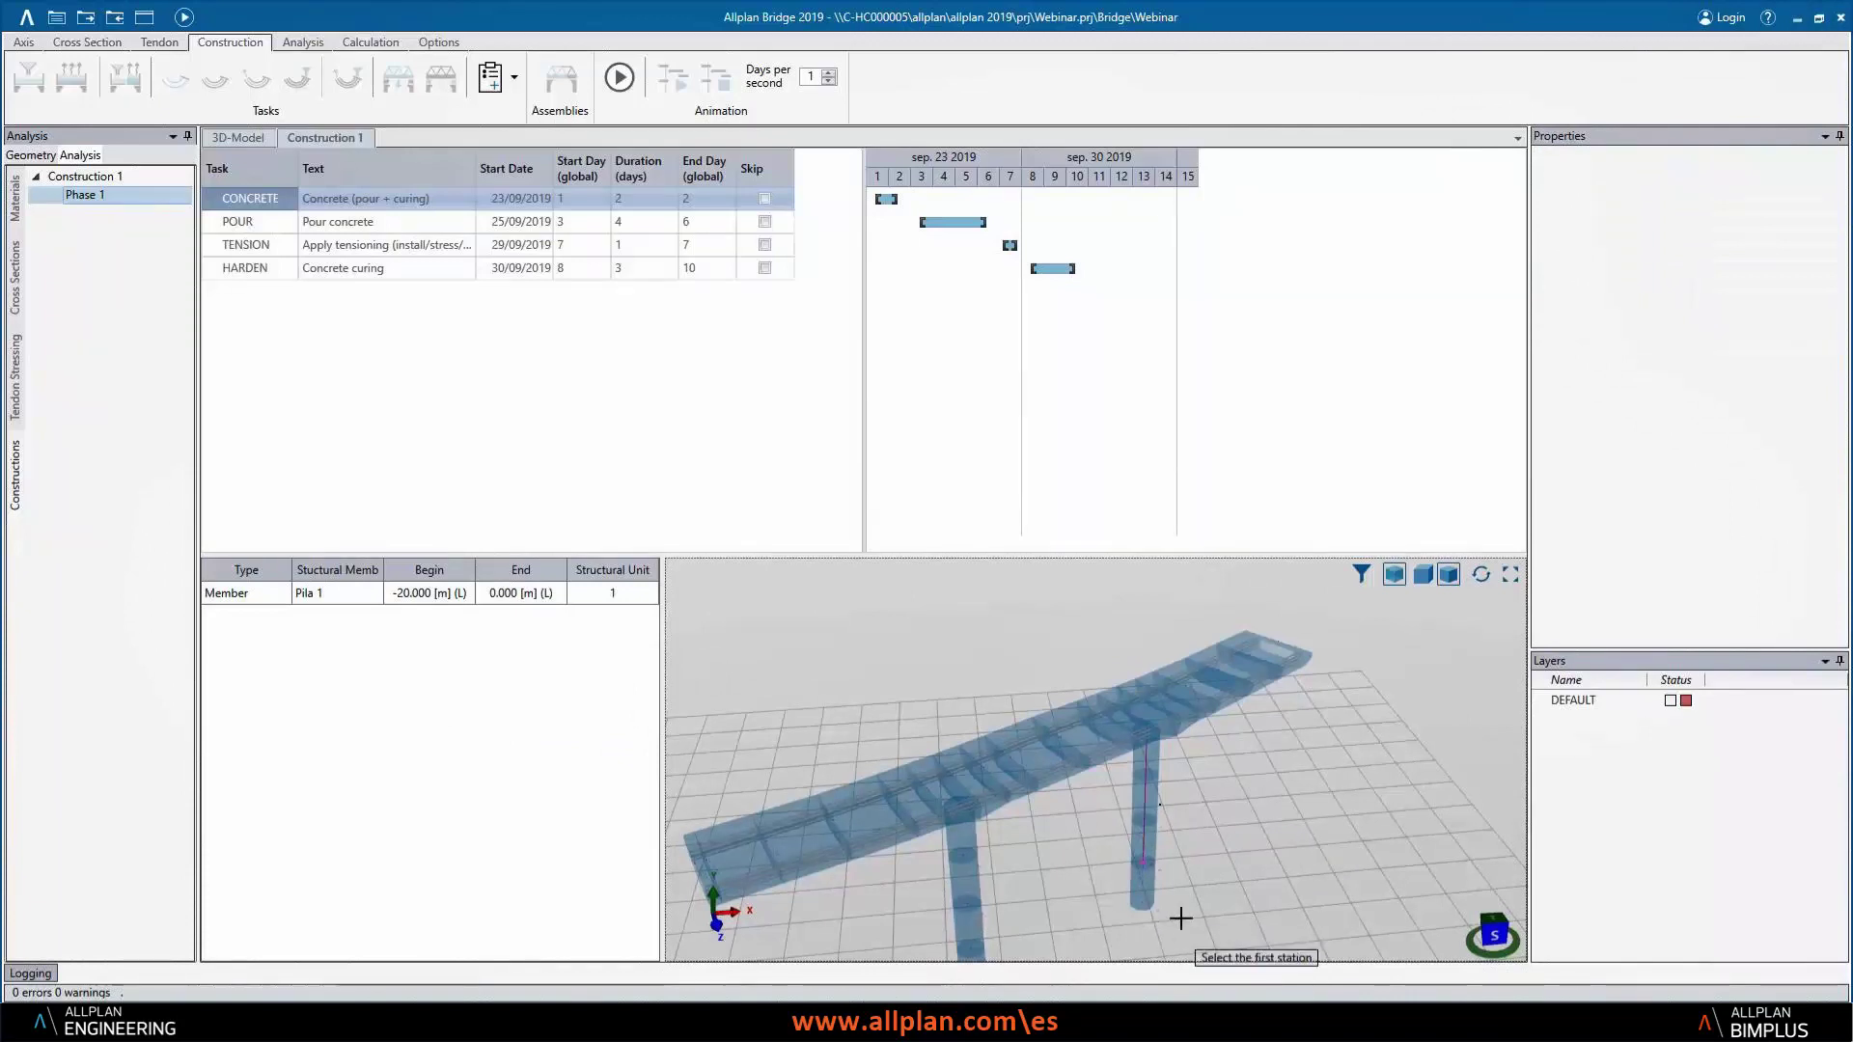
middle_click_drag(1152, 885, 1144, 808)
left_click(1173, 814)
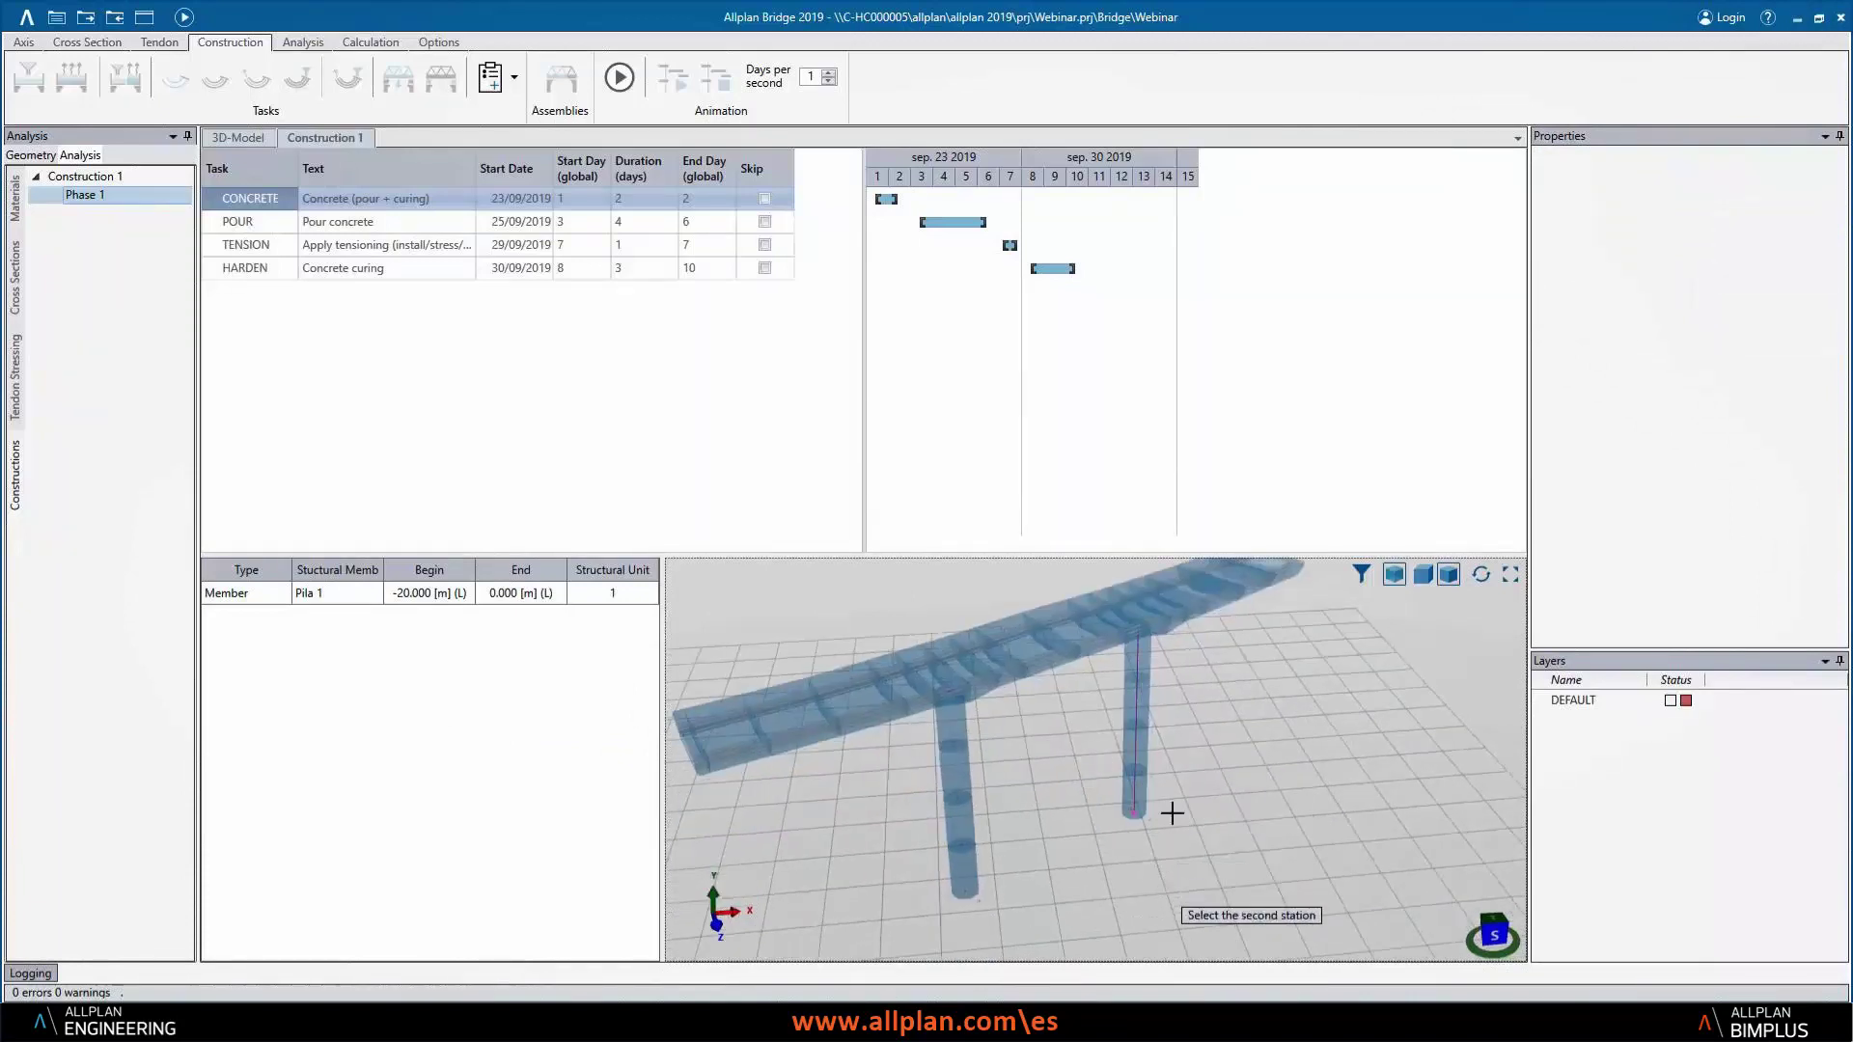
left_click(1160, 633)
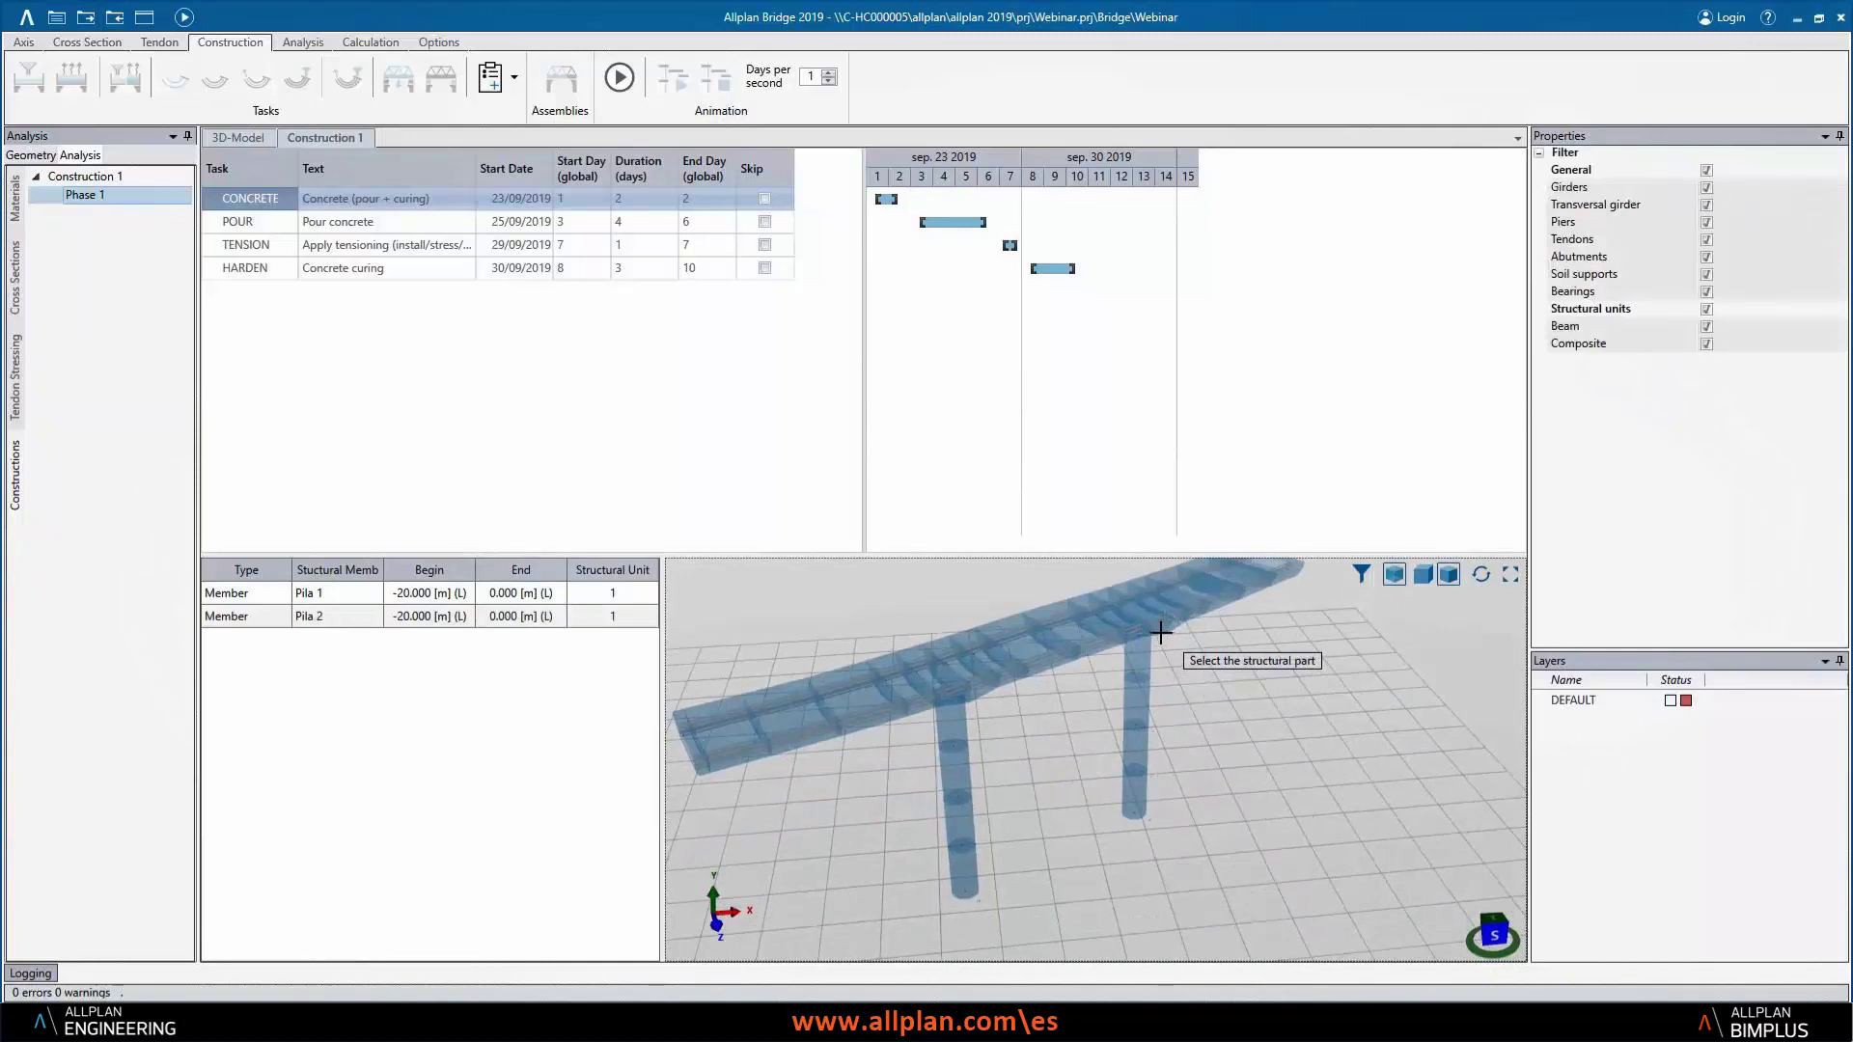
key("Escape")
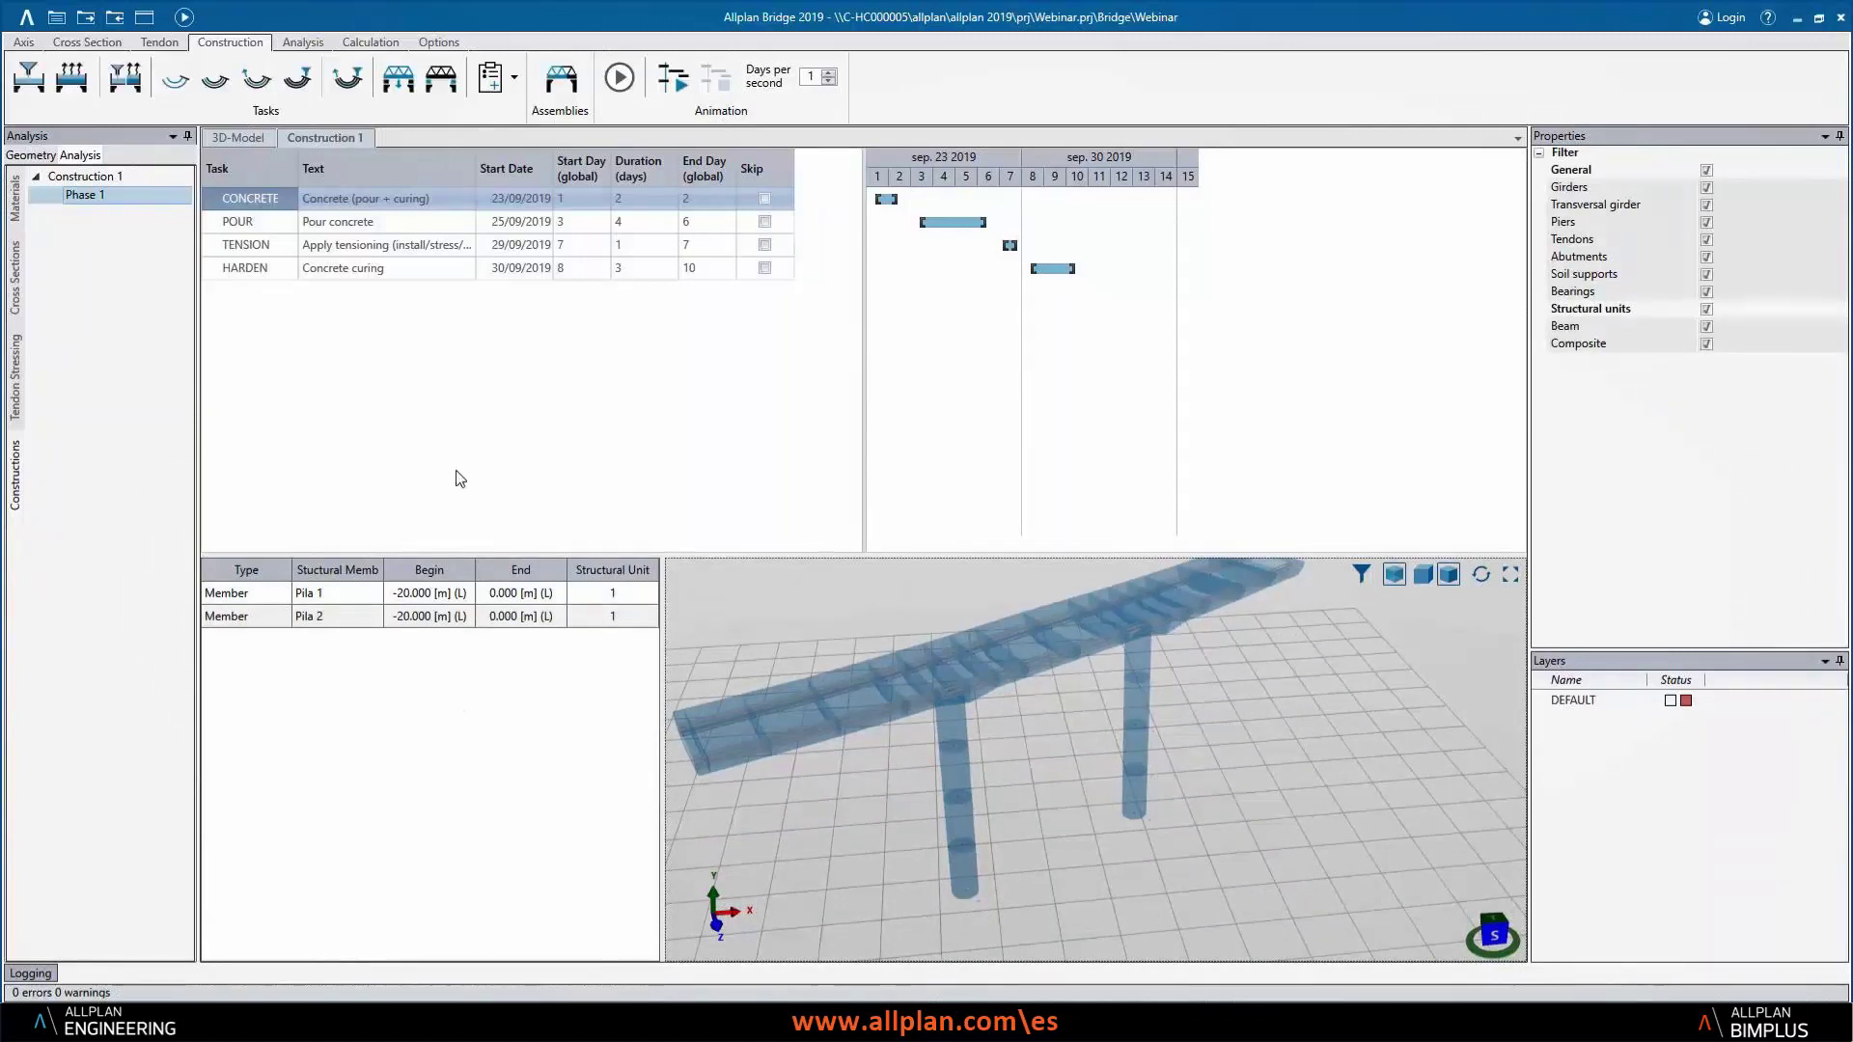
- Create an assembly for the Pour concrete task from girder beam 1, from its near end to a station near its far end
left_click(232, 224)
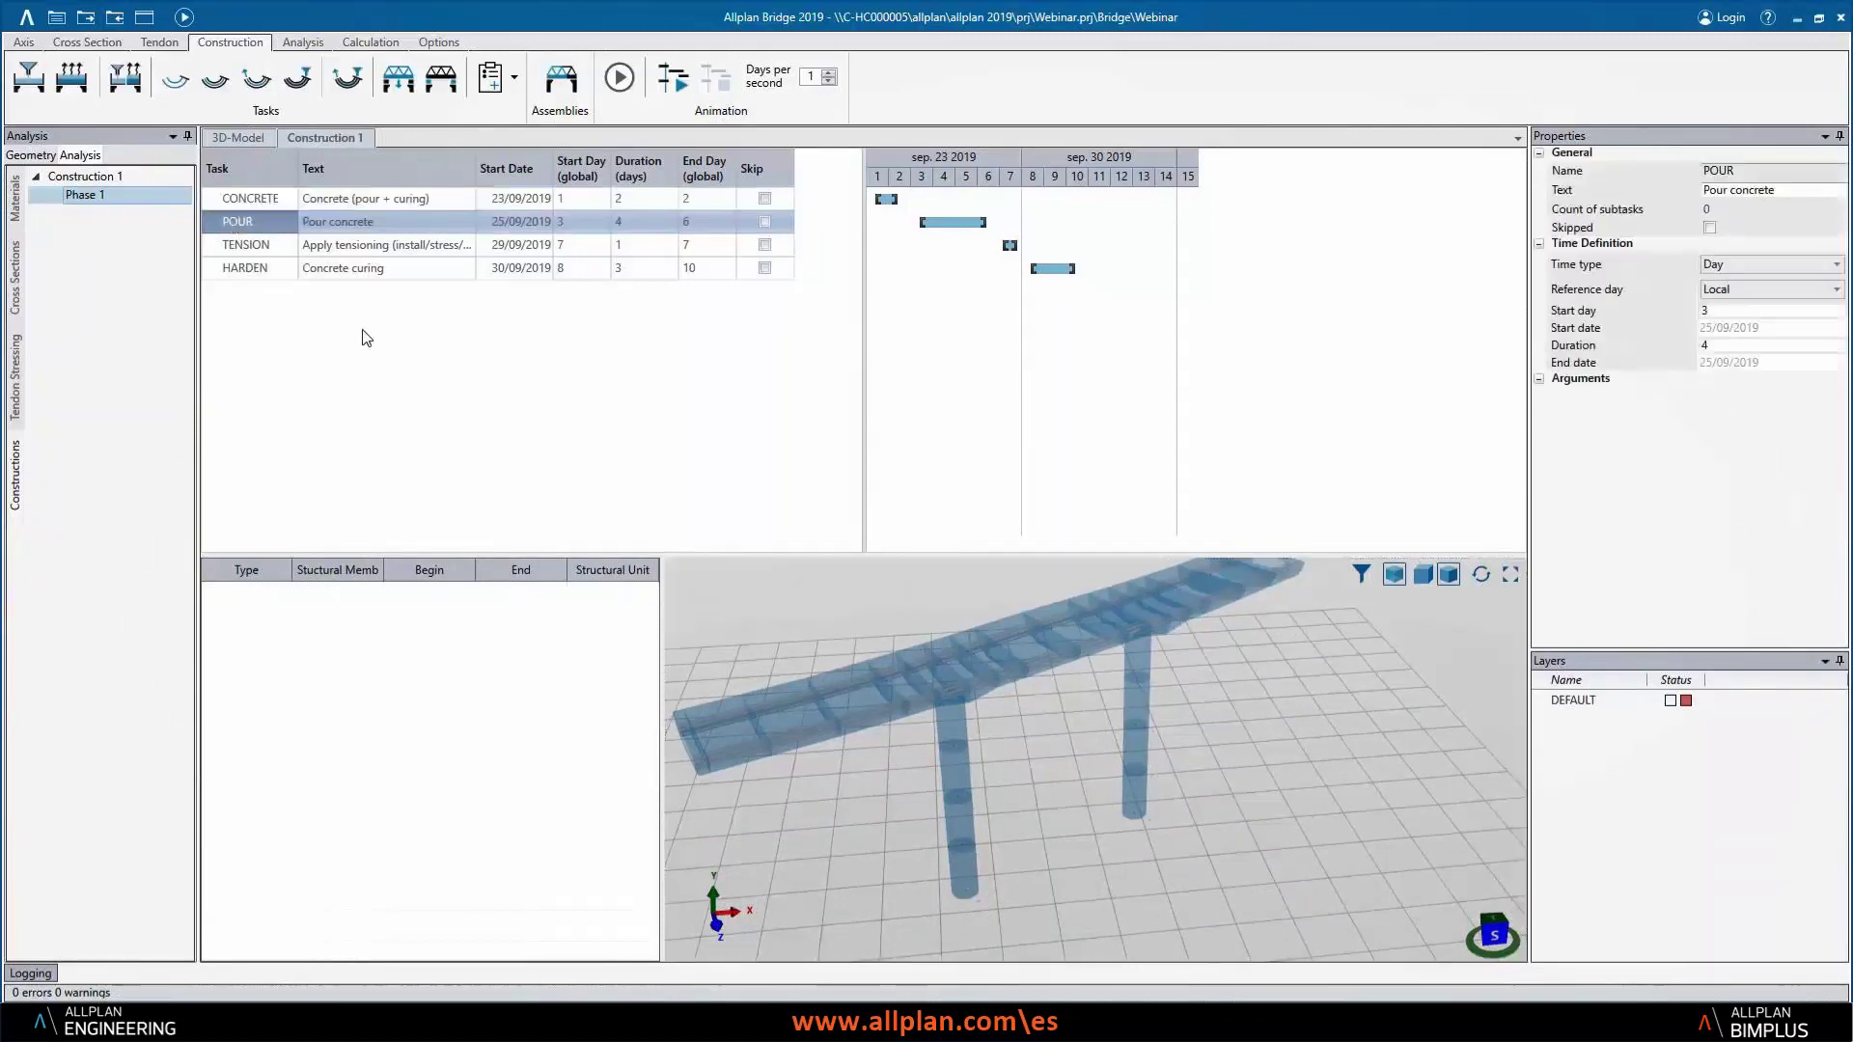
right_click(369, 676)
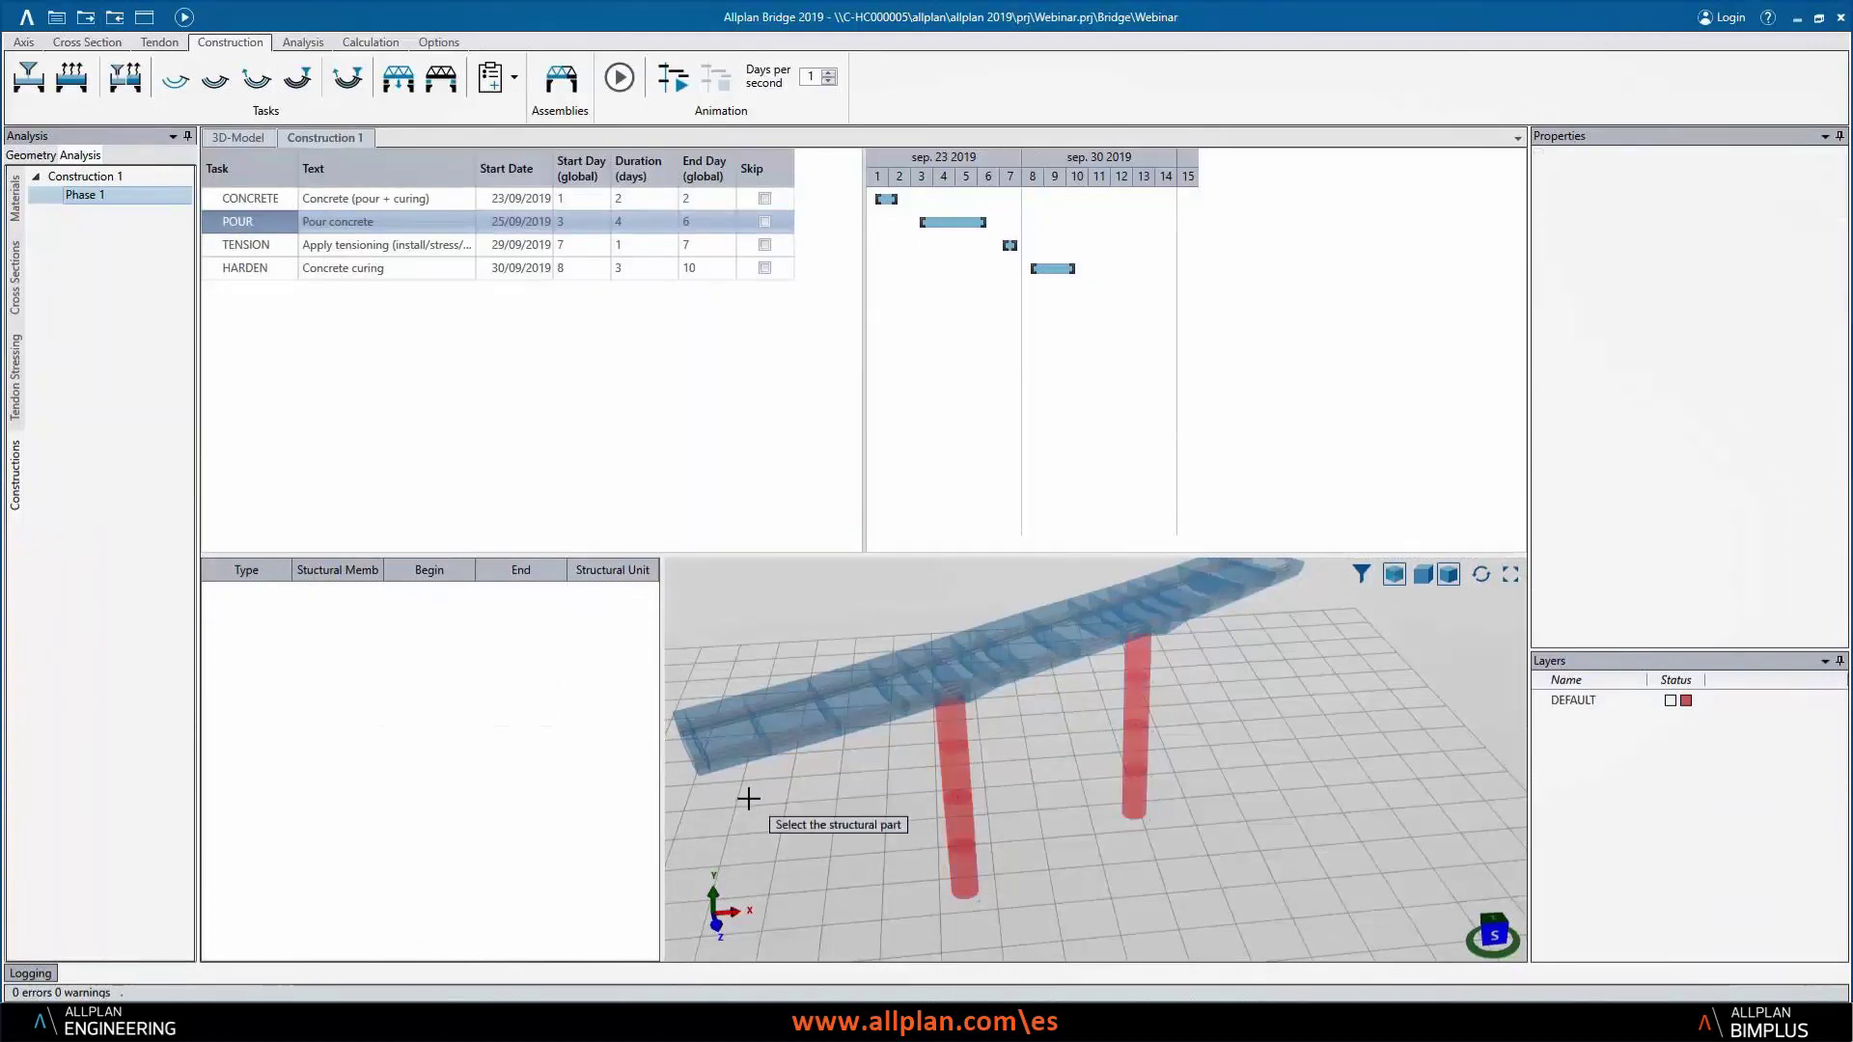
middle_click_drag(783, 831, 898, 827)
left_click(901, 732)
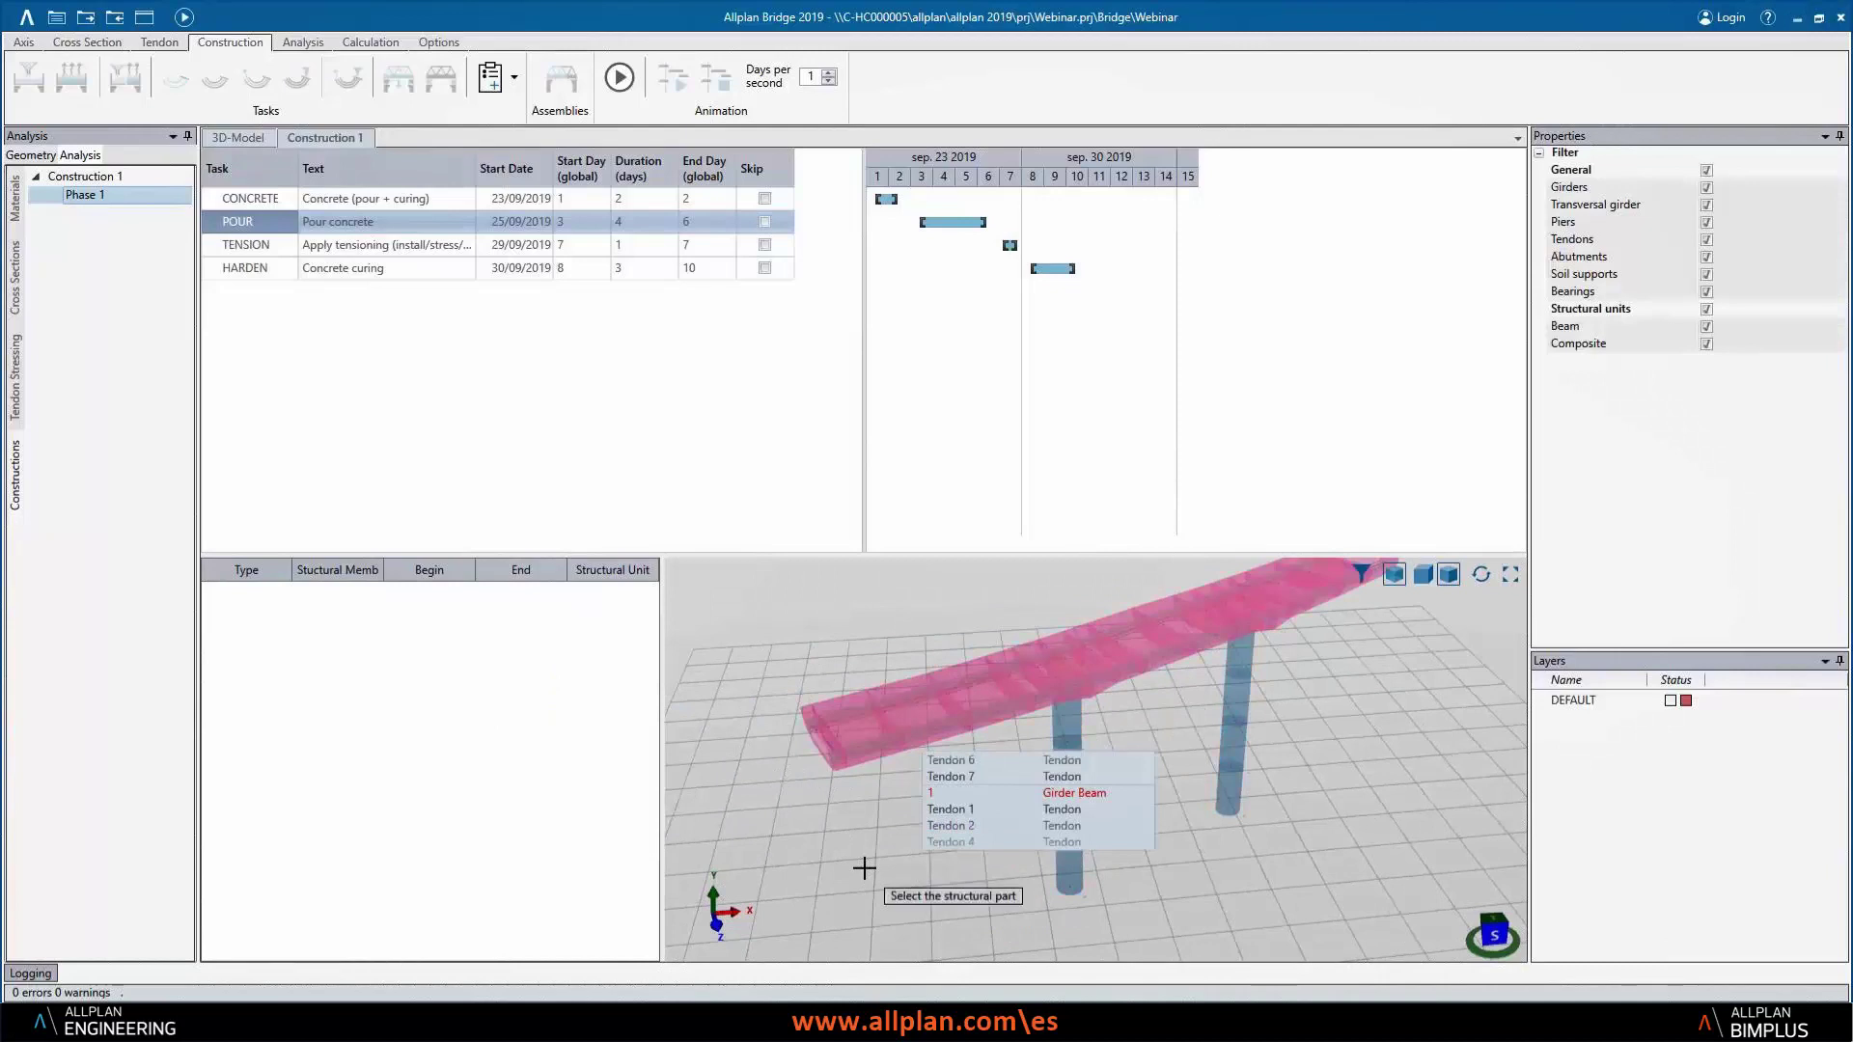
scroll(1032, 797, "down", 1)
scroll(1021, 803, "up", 1)
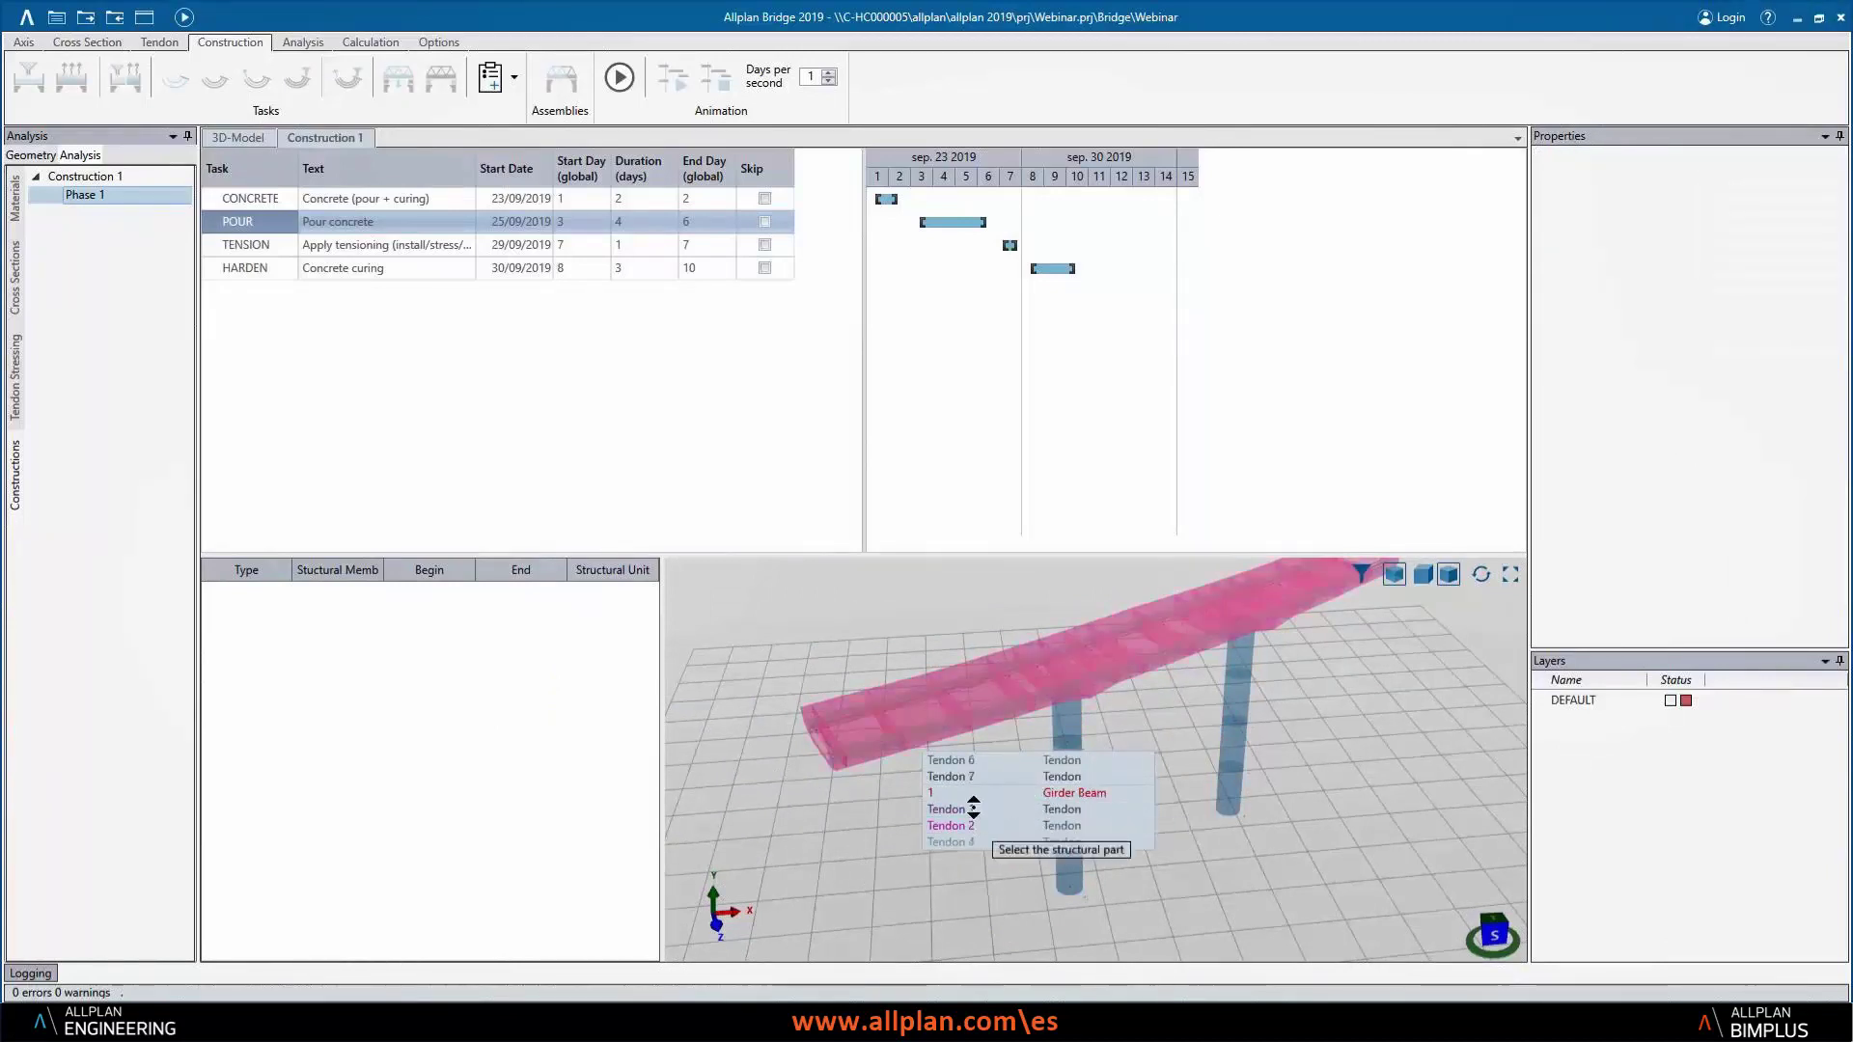
left_click(1012, 804)
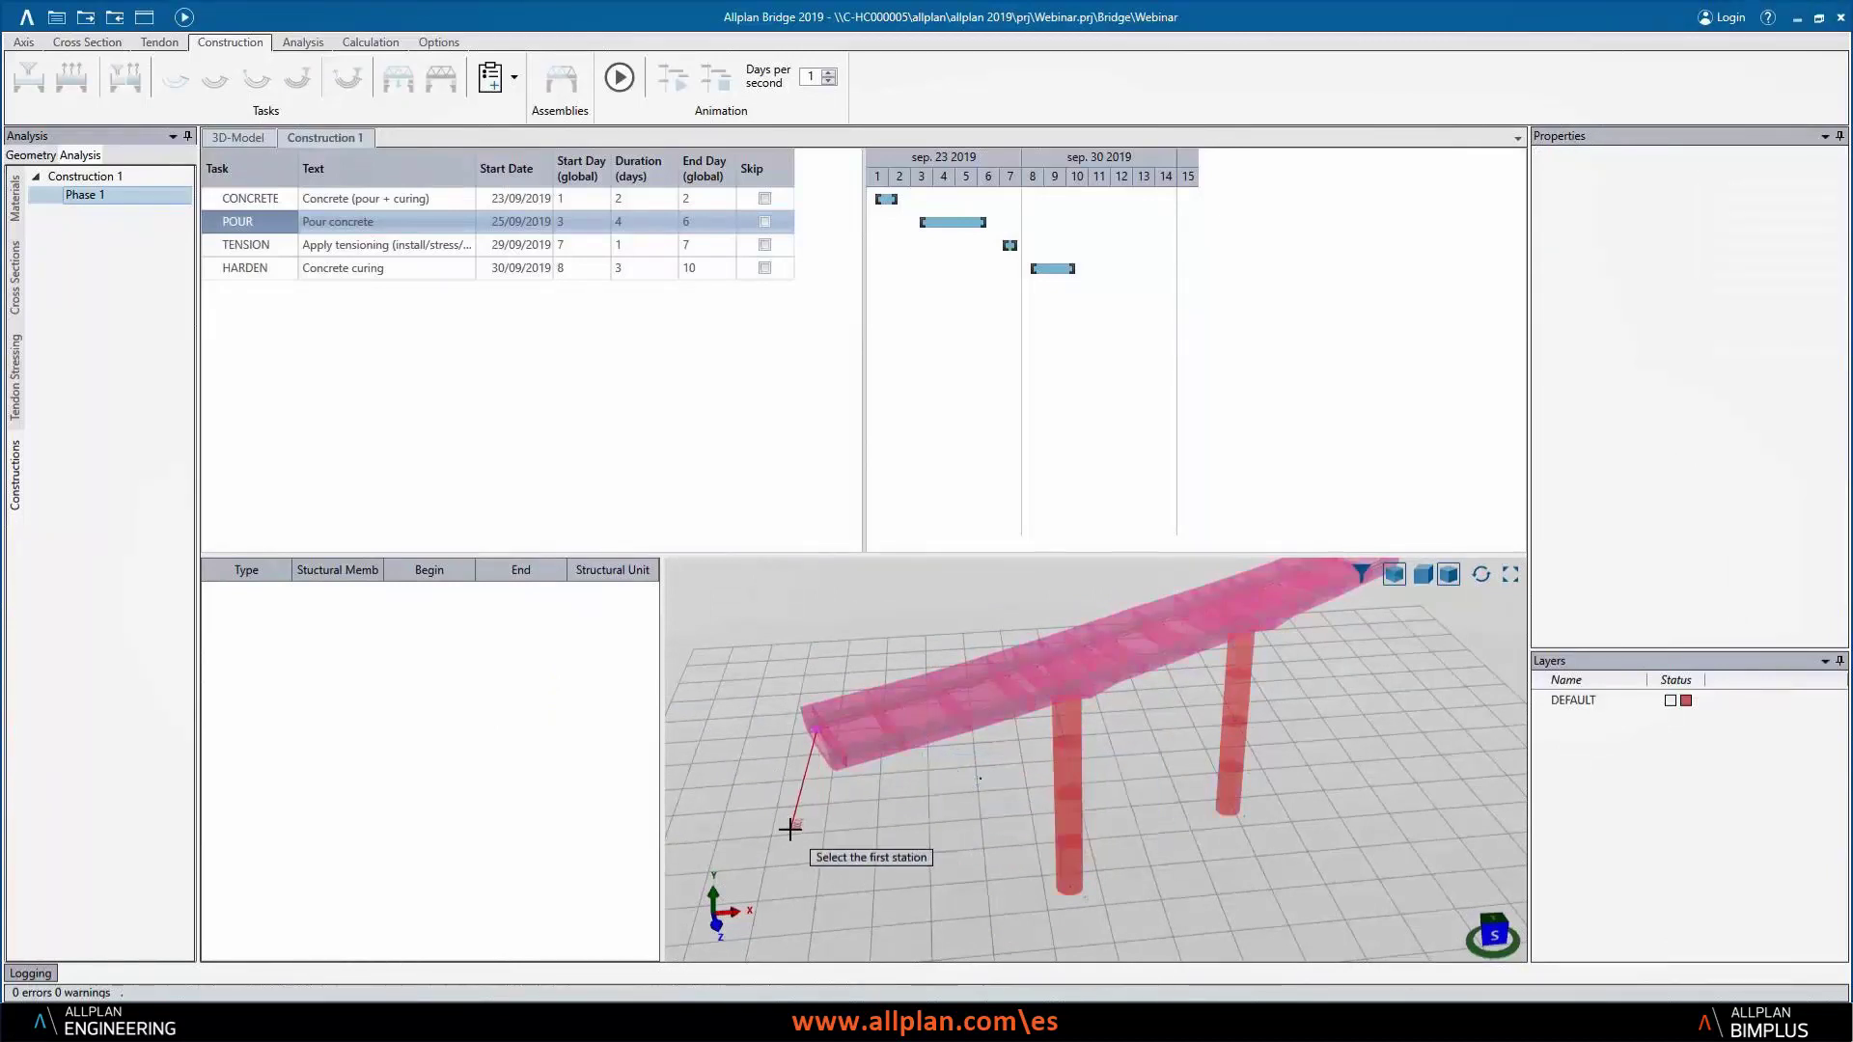
left_click(819, 824)
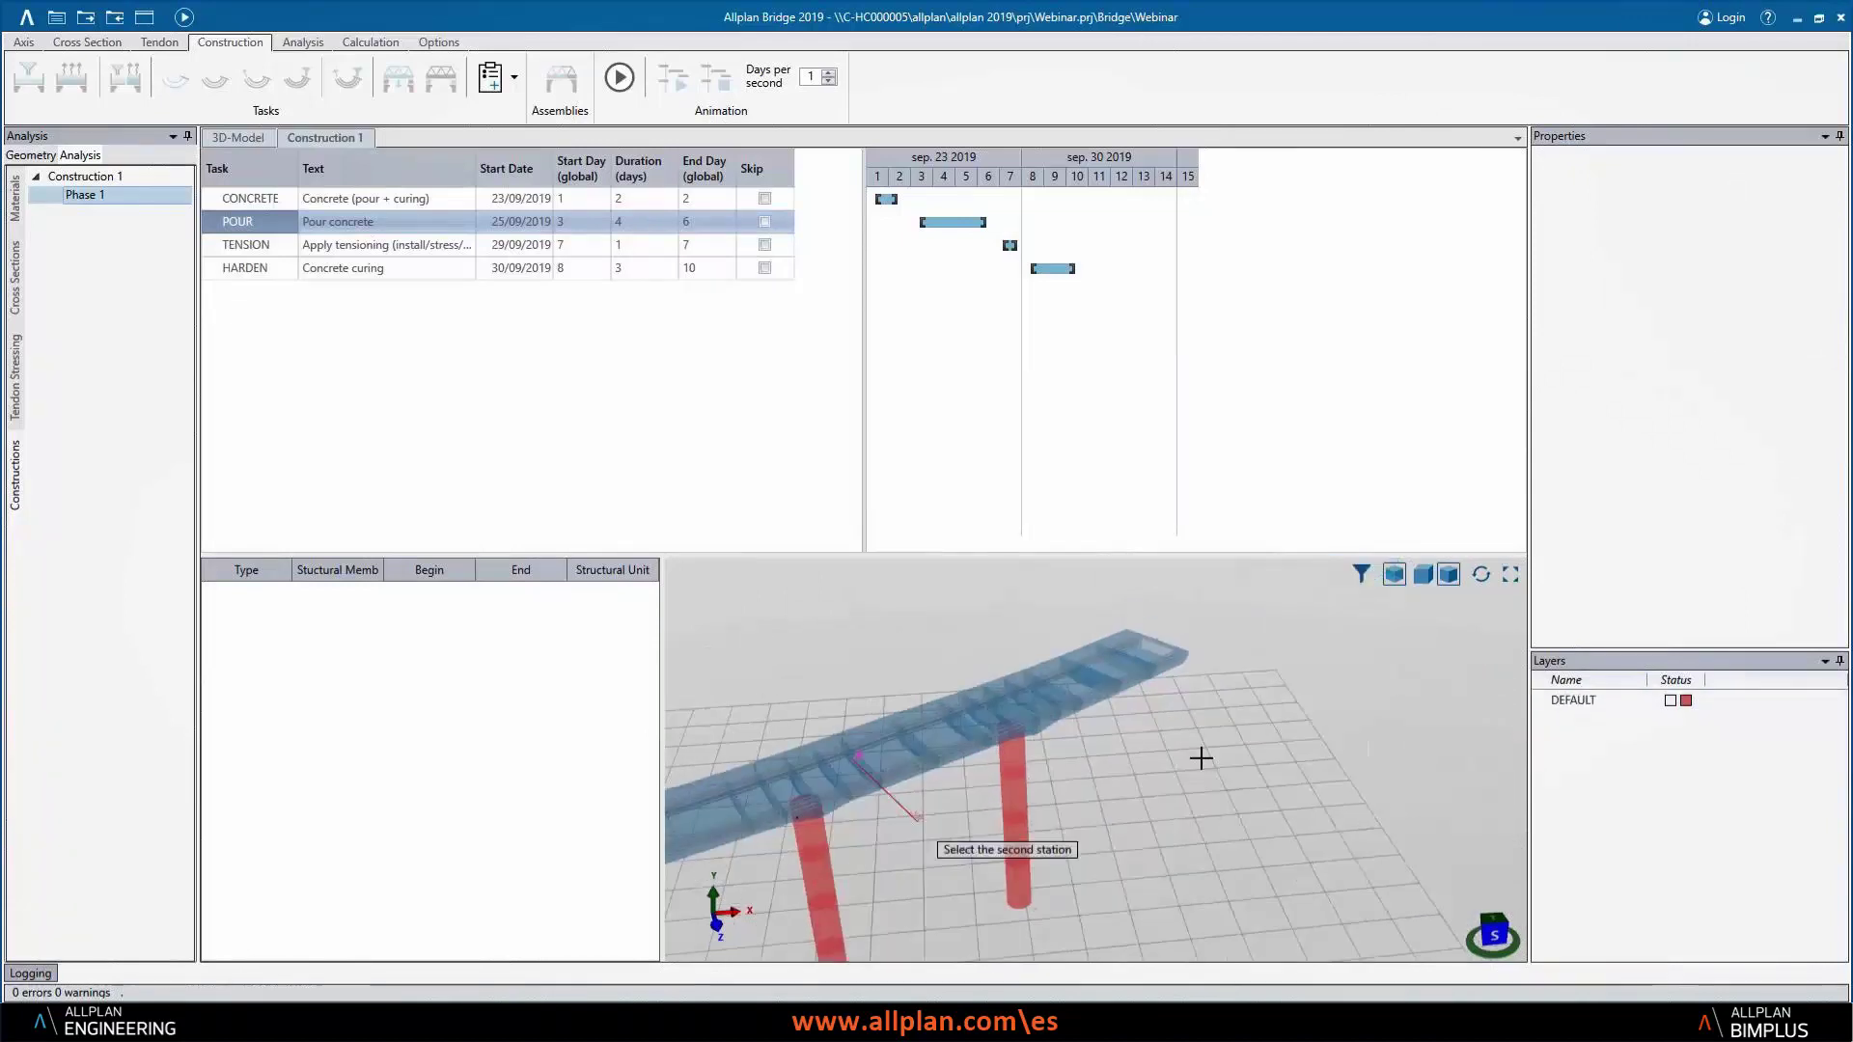
left_click(1381, 679)
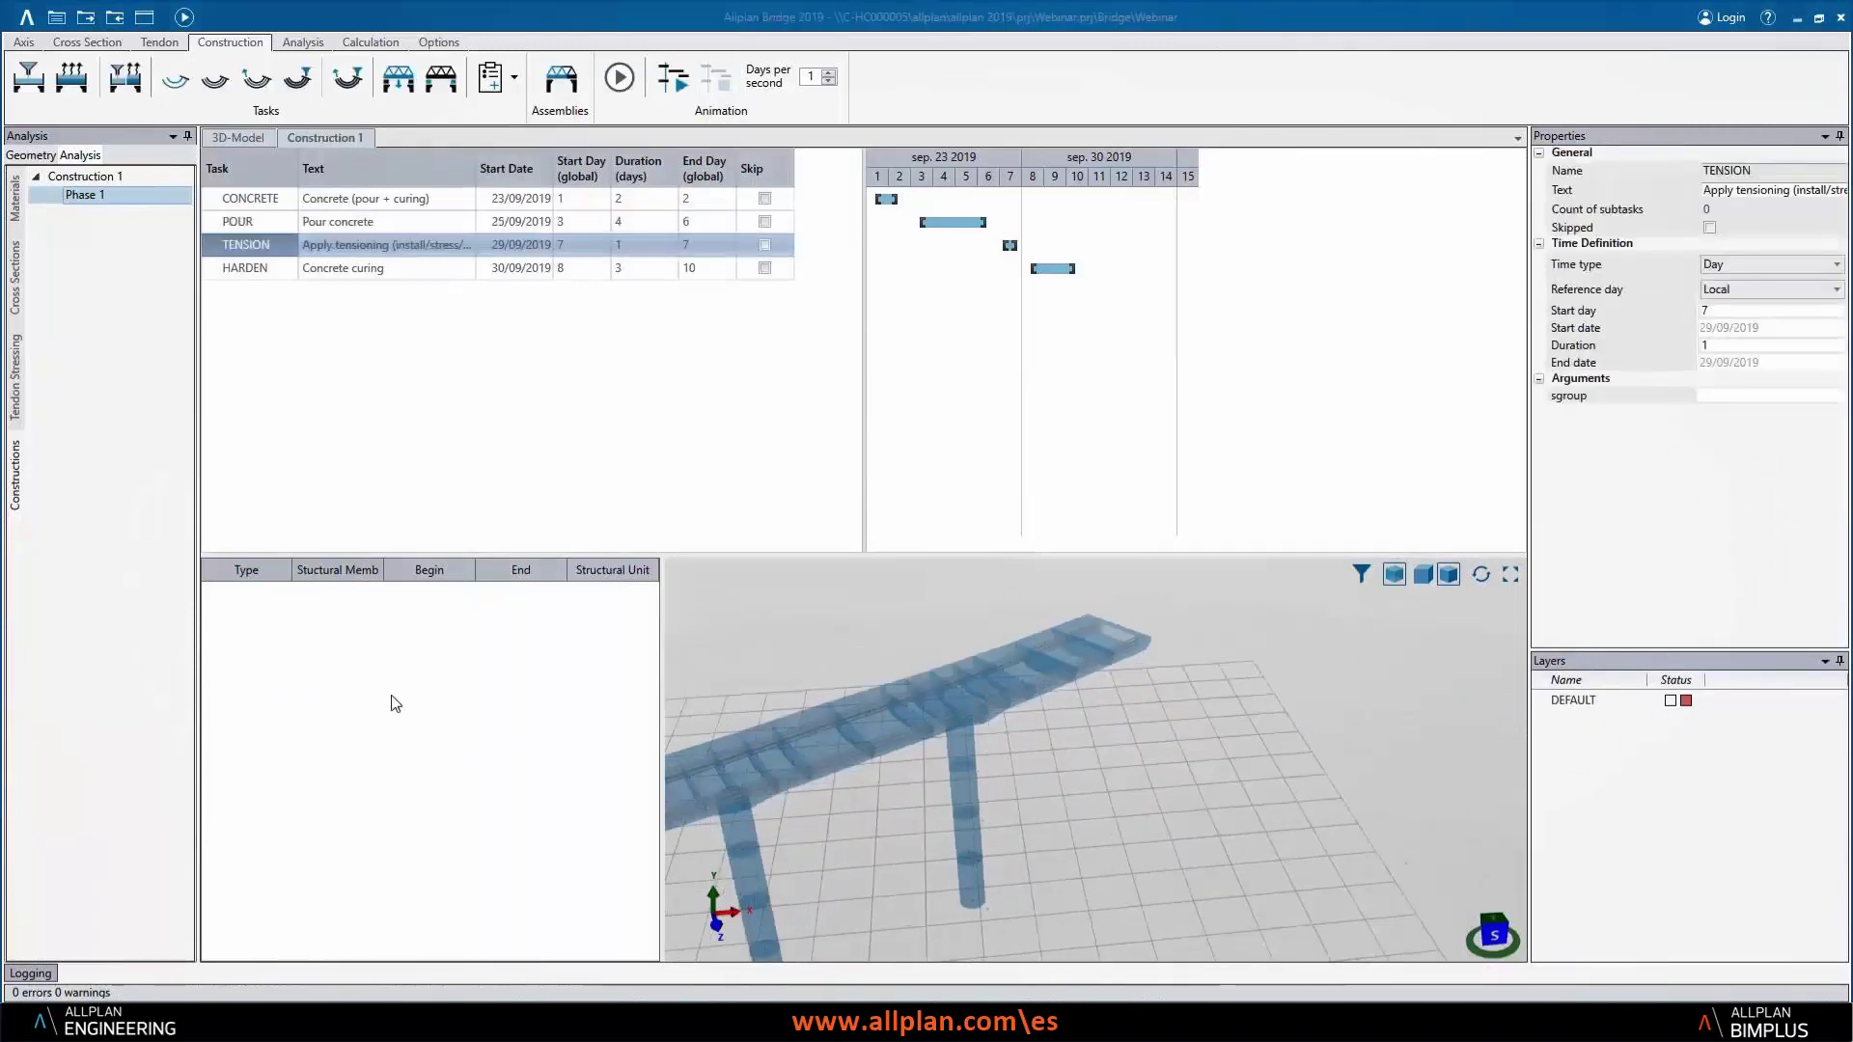
- Create assemblies for the Apply tensioning task from two tendons, one of Tendon Group 2 and one of Tendon Group 1
right_click(390, 671)
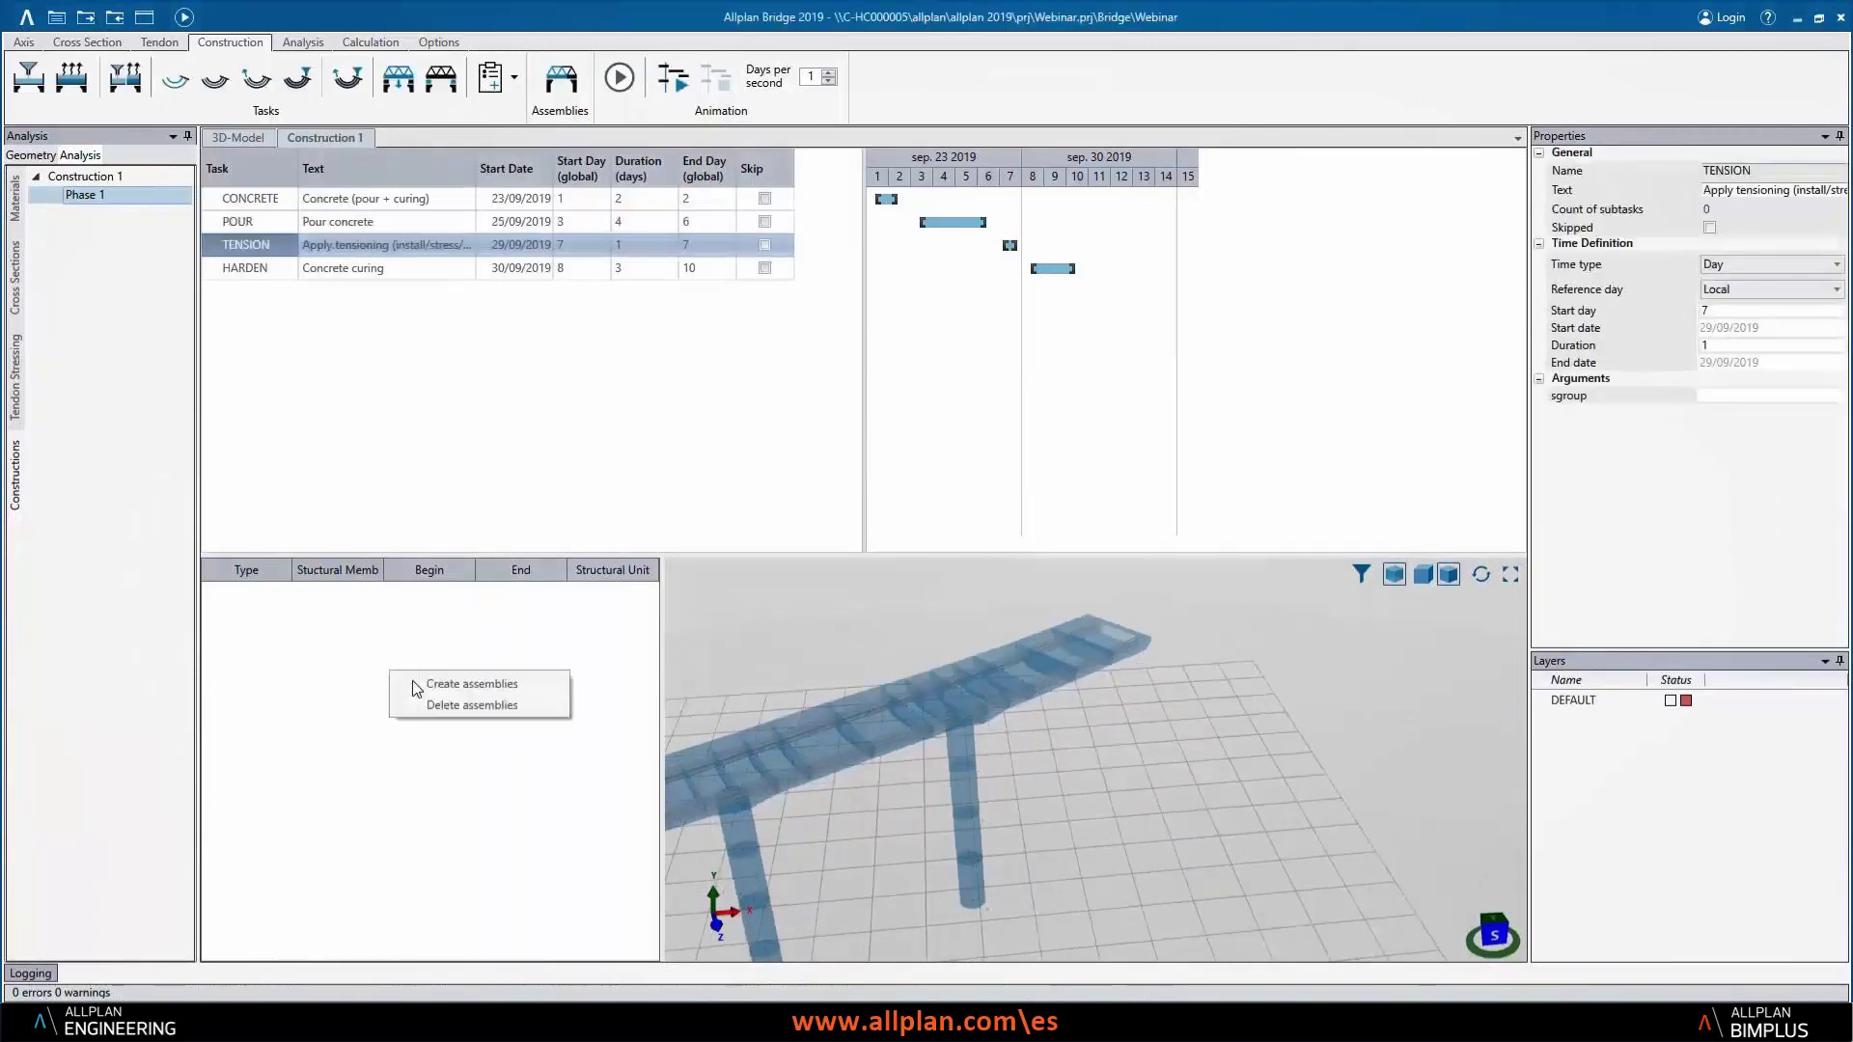
left_click(472, 685)
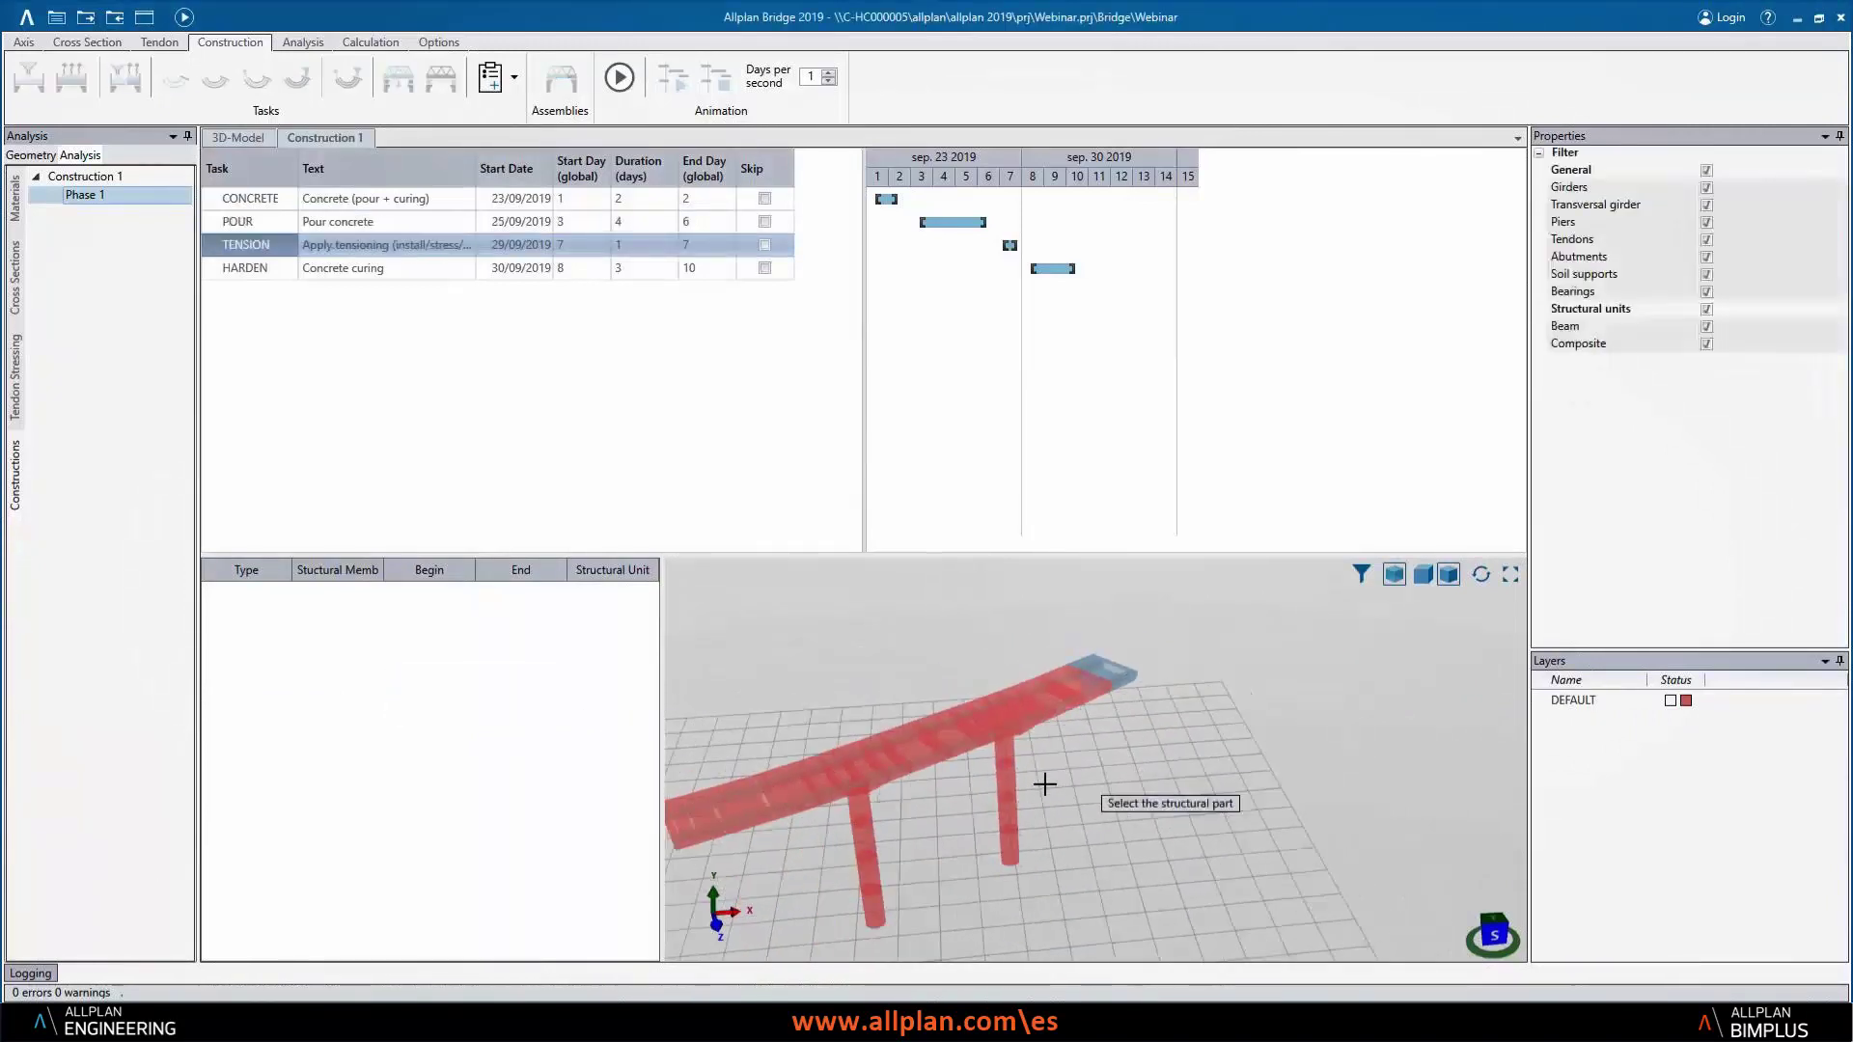
left_click(923, 793)
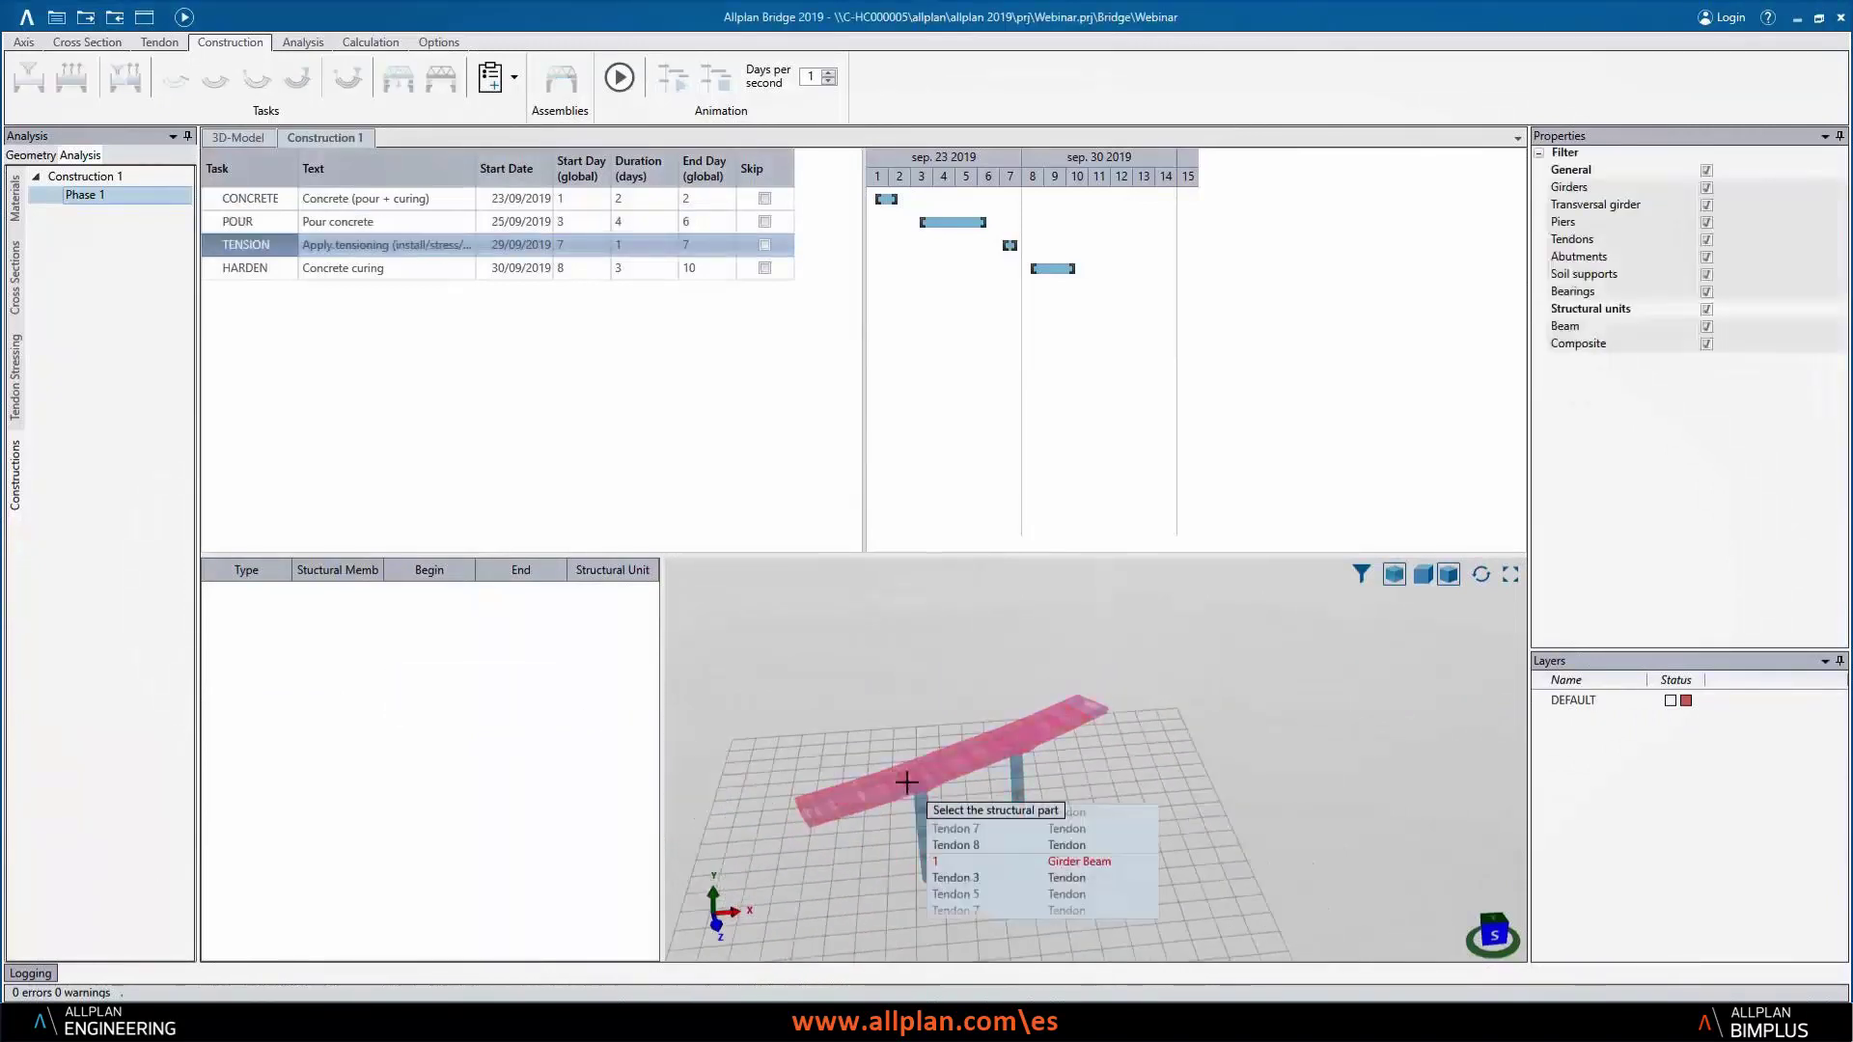
left_click(962, 892)
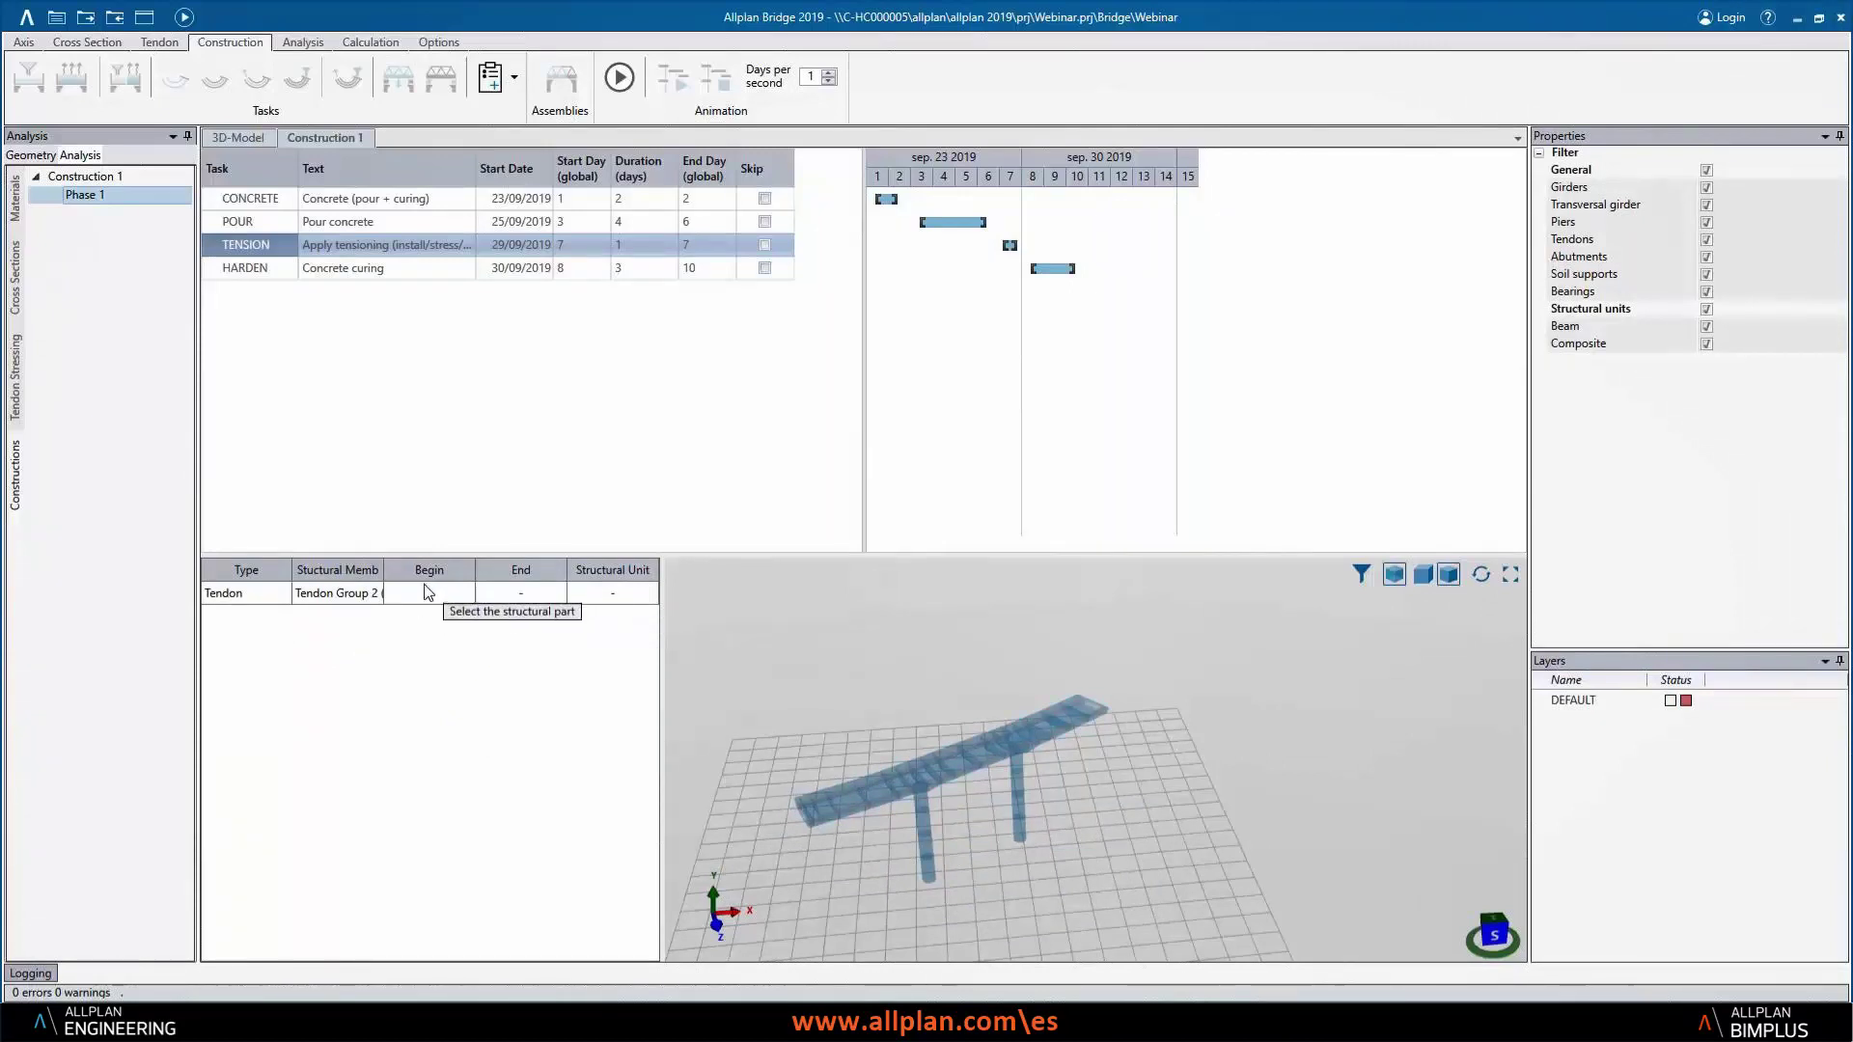
left_click(857, 799)
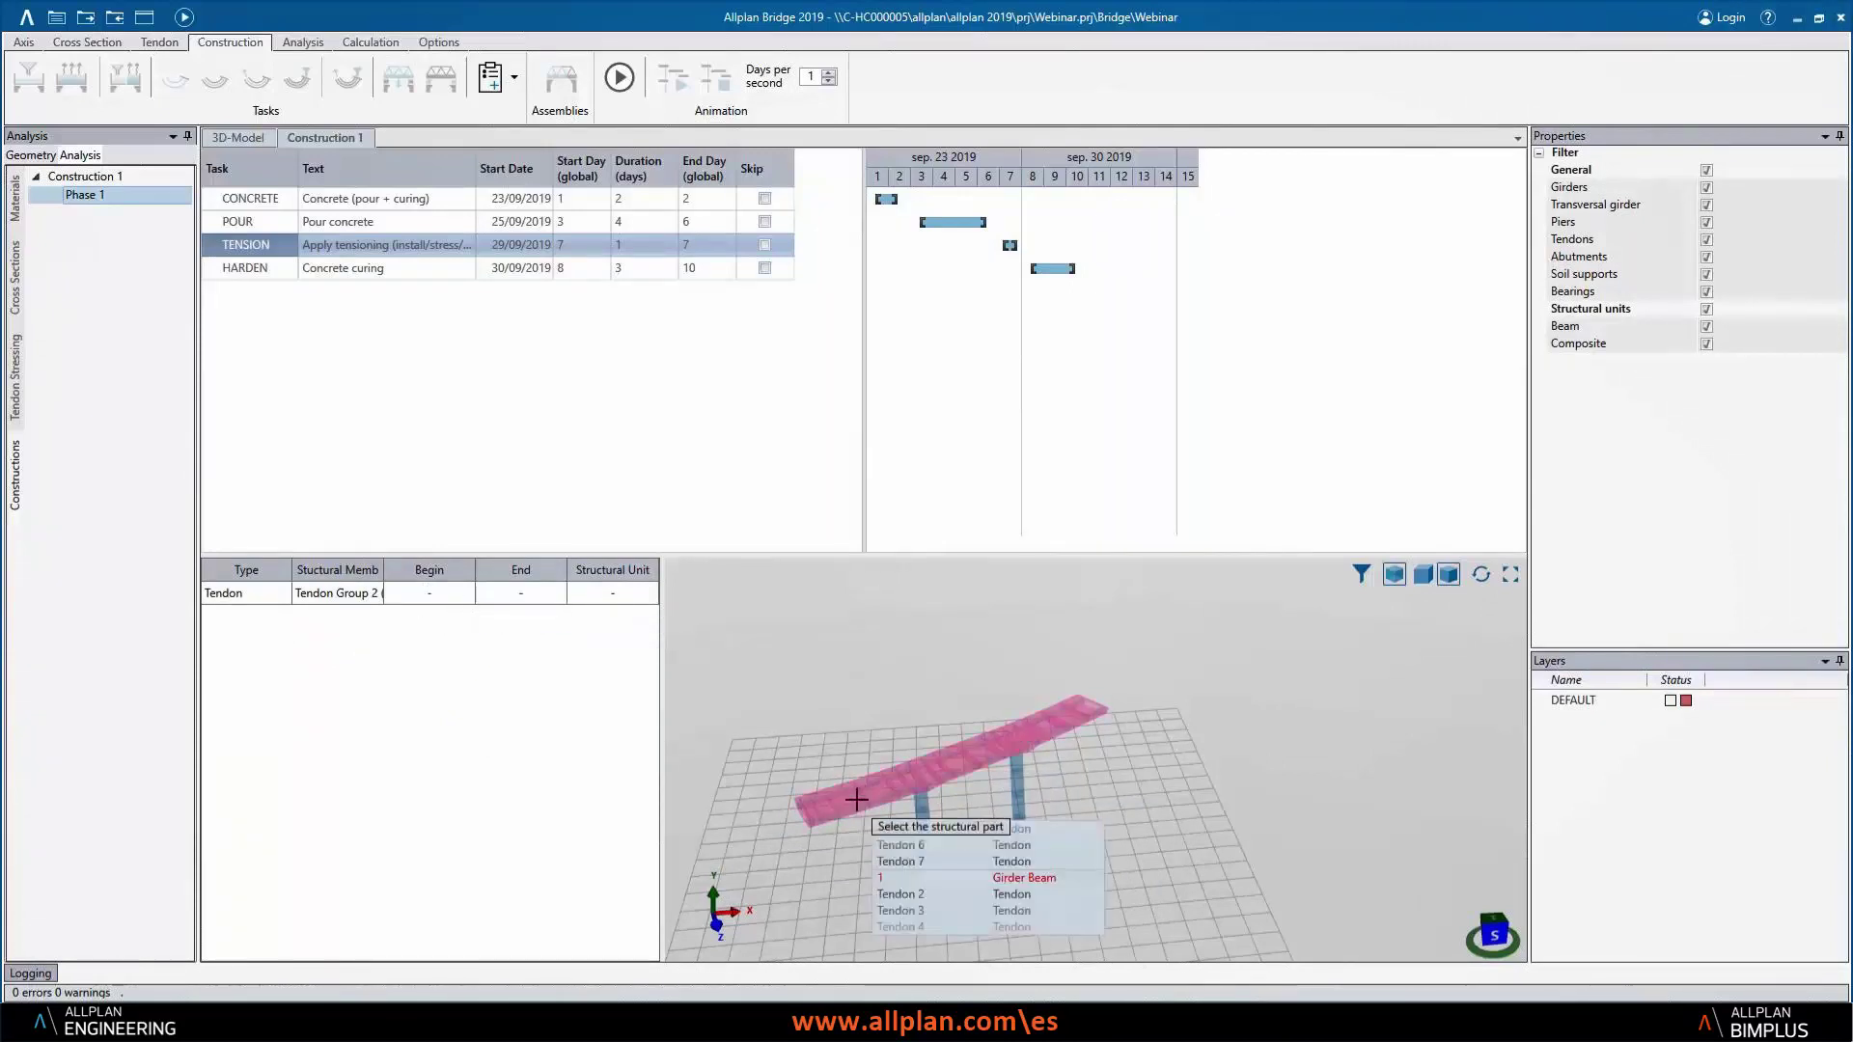
scroll(906, 883, "down", 2)
left_click(904, 865)
- Add a second tendon of Tendon Group 2 and a second of Tendon Group 1 to the tensioning task's assemblies
right_click(504, 705)
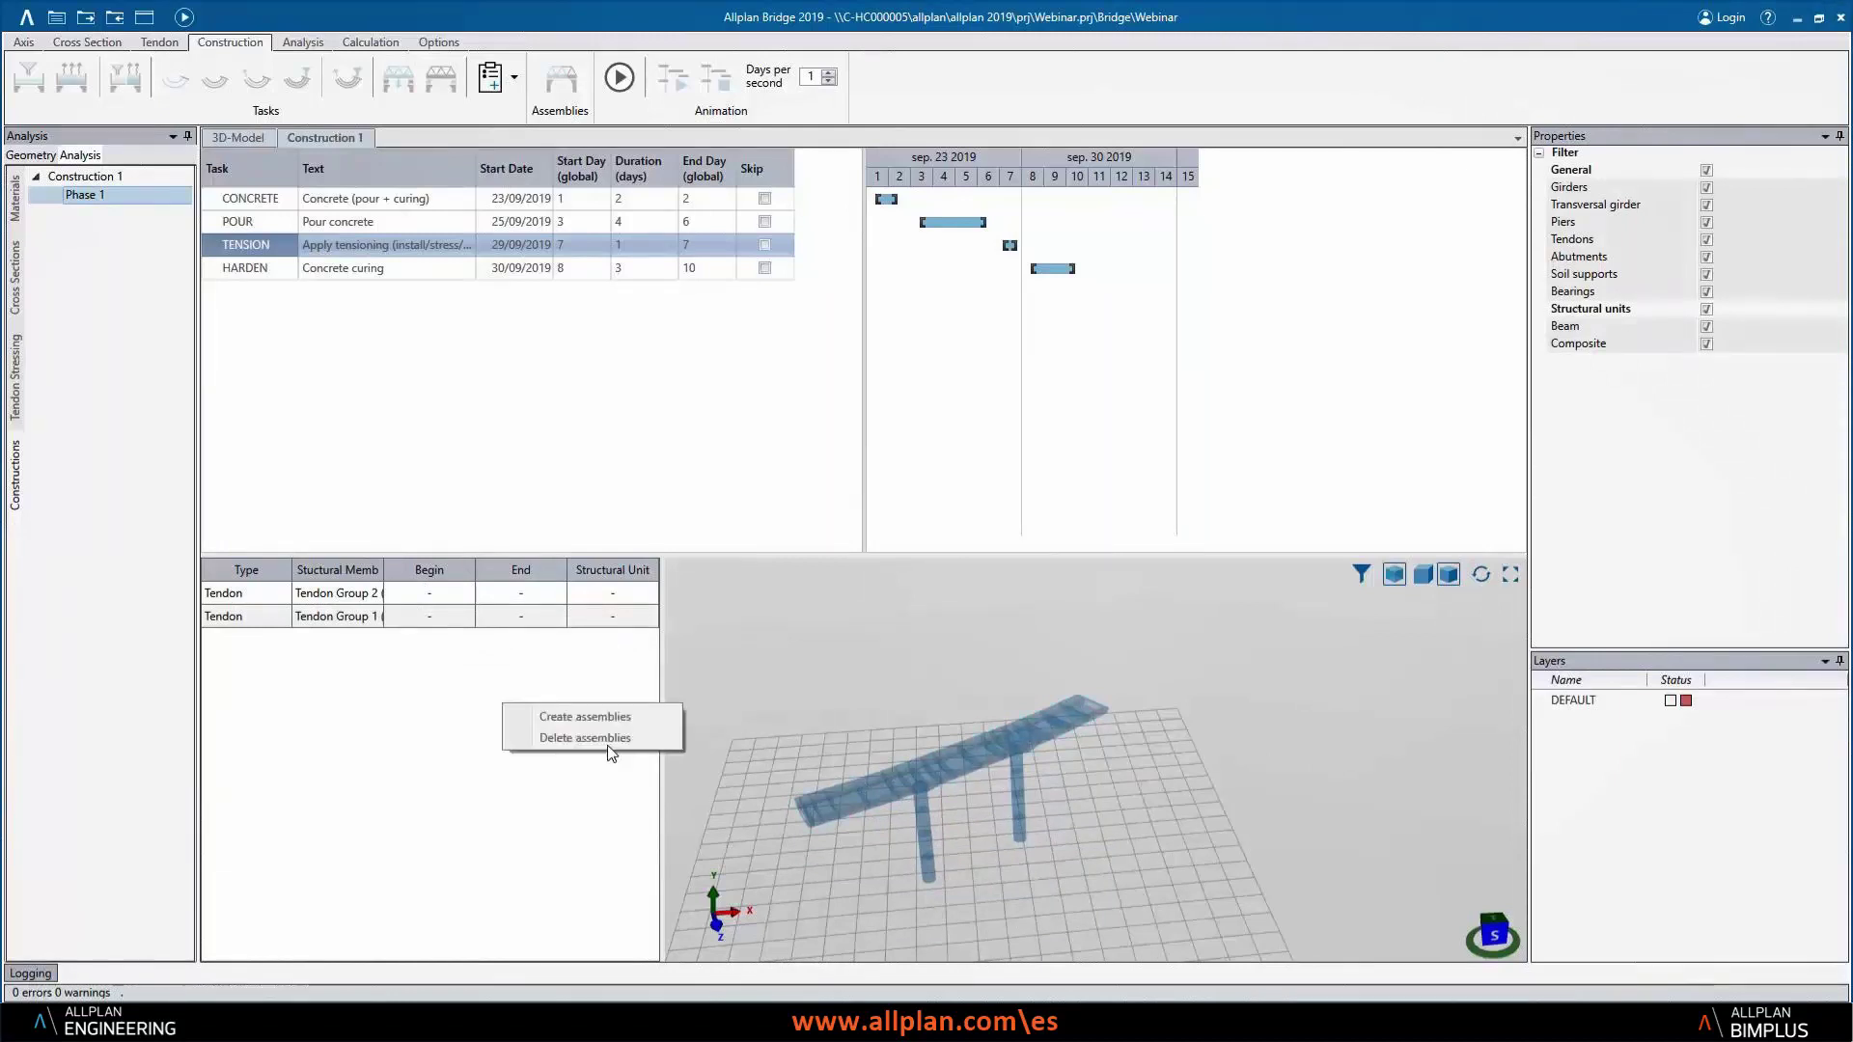
left_click(567, 738)
left_click(873, 803)
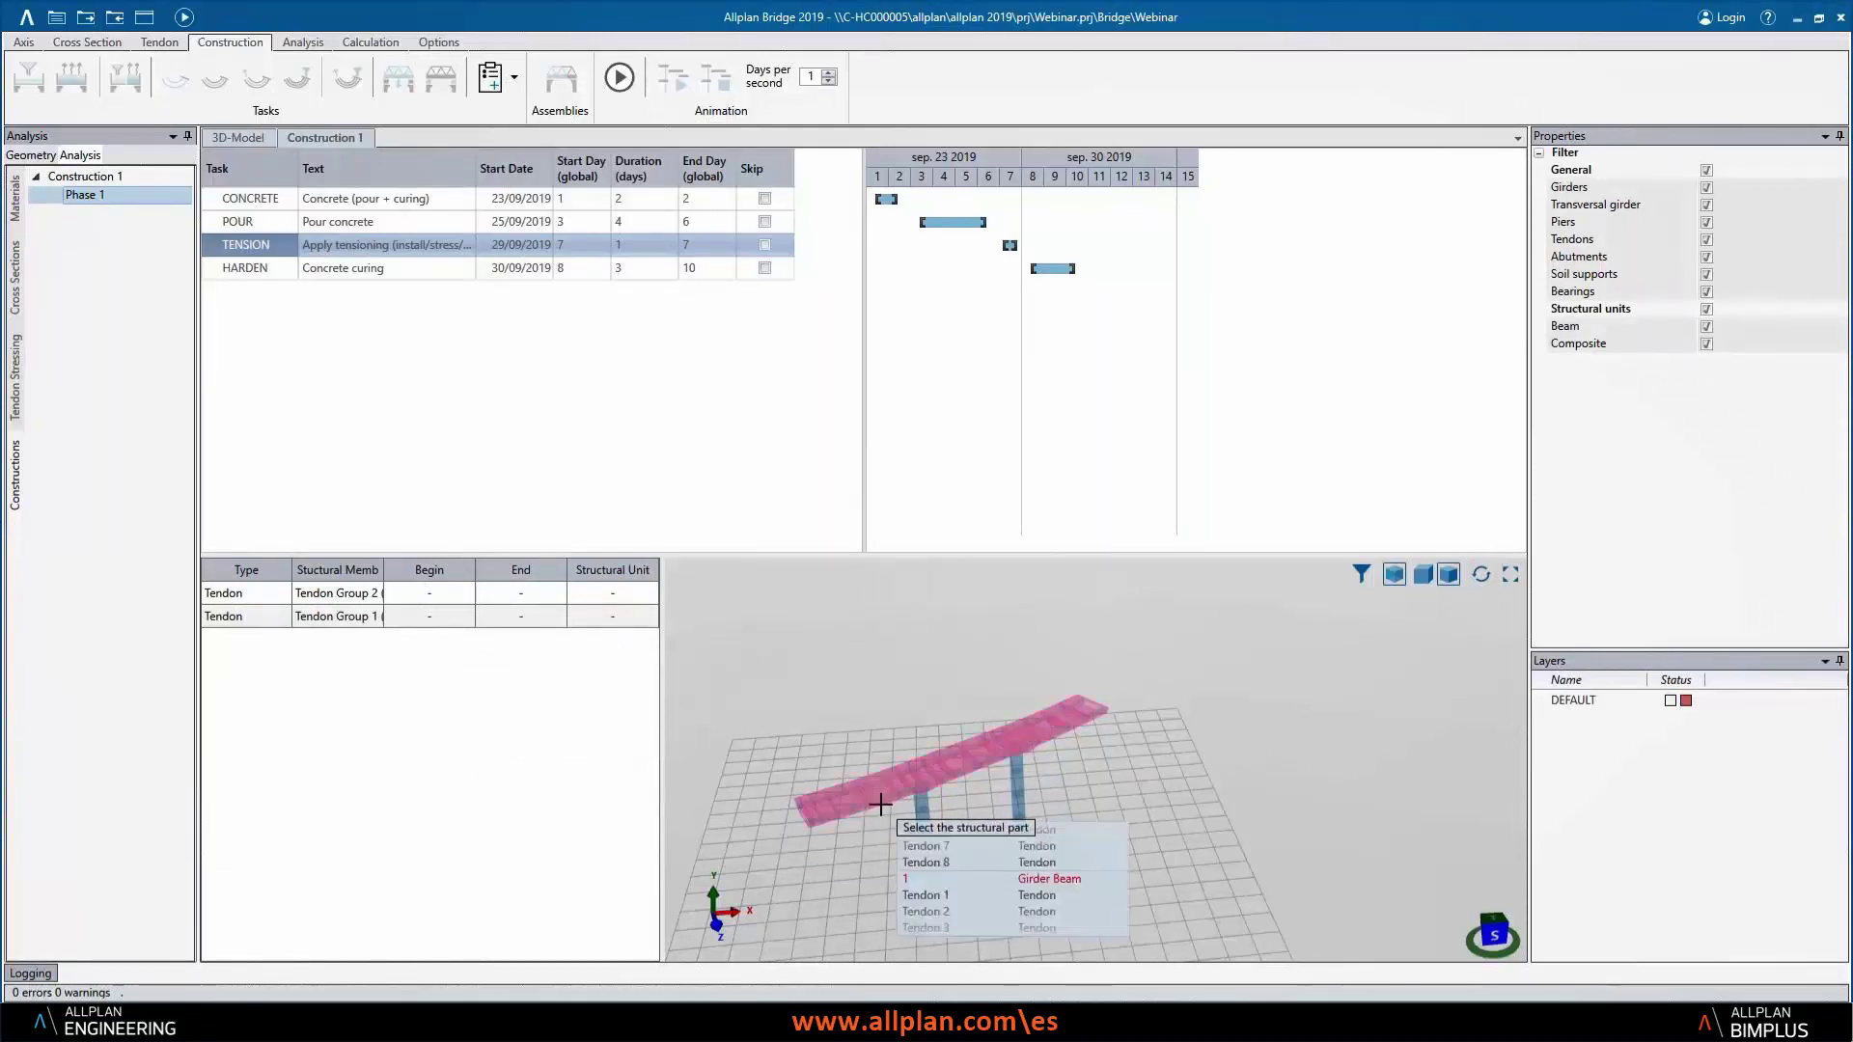
left_click(919, 911)
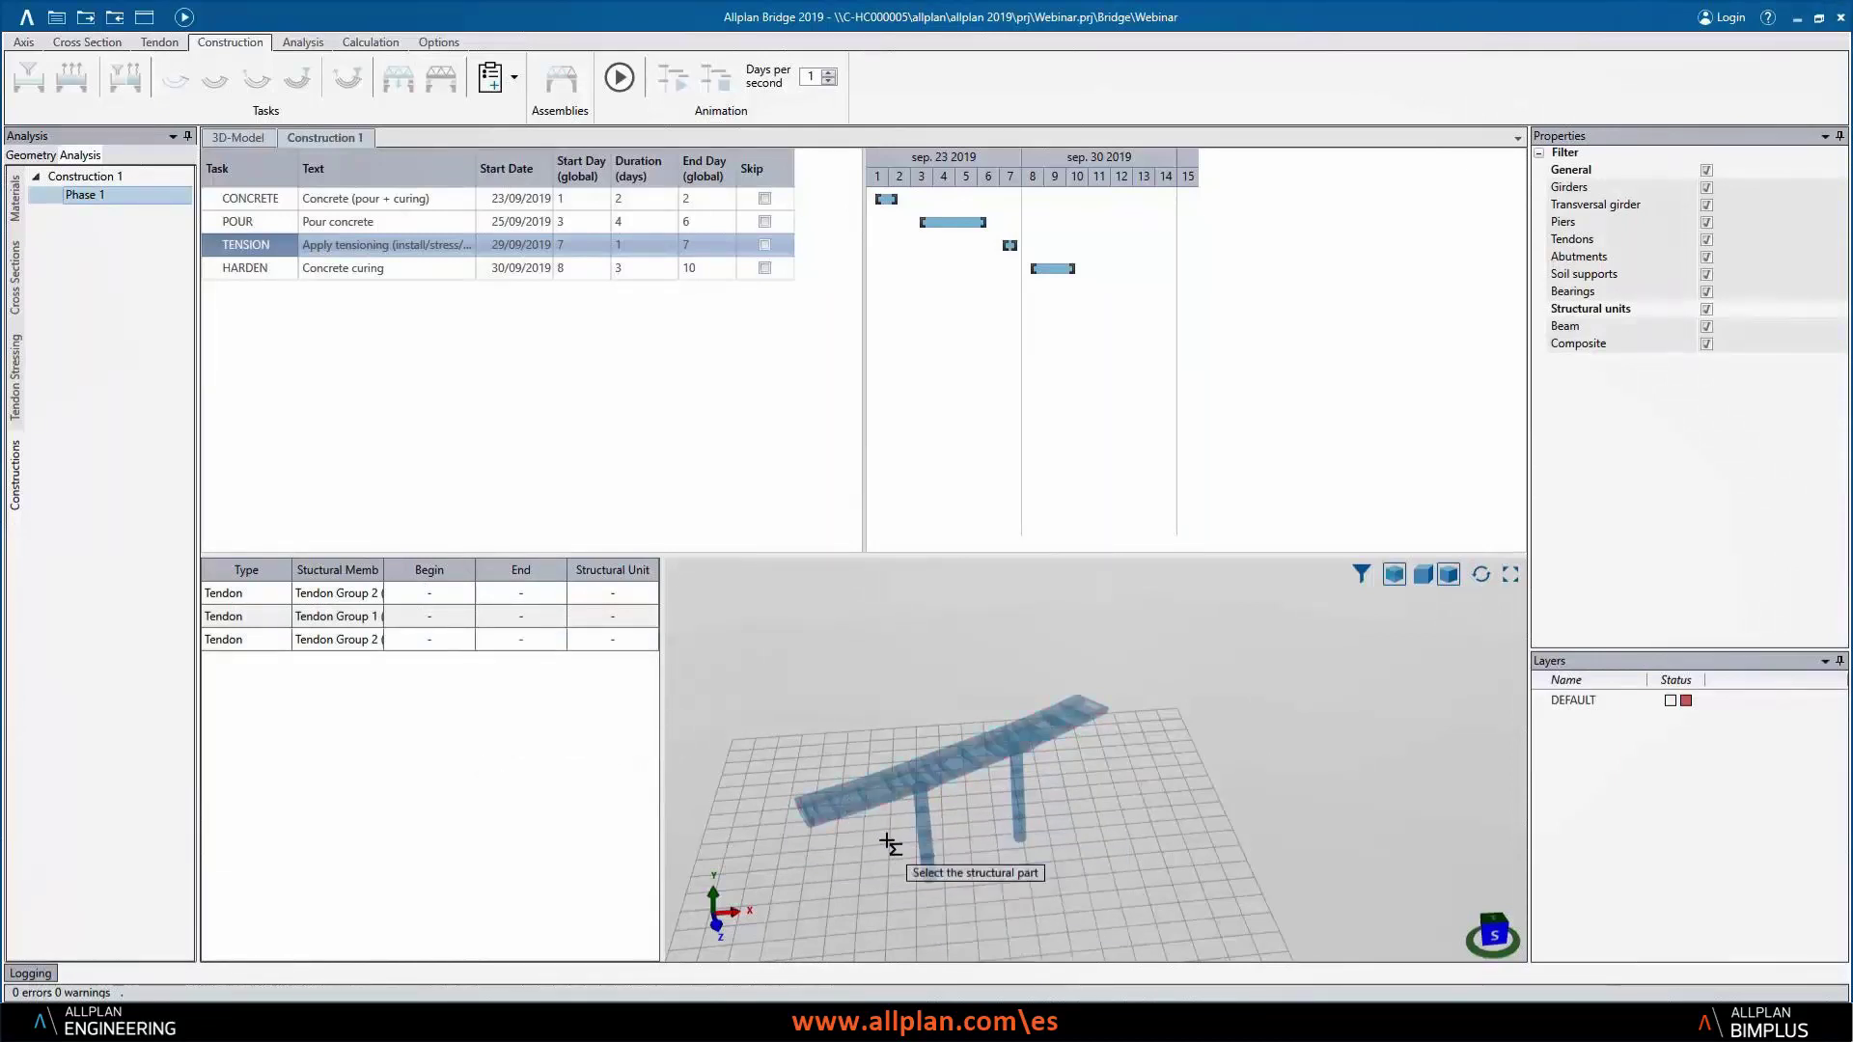
left_click(862, 797)
scroll(914, 846, "down", 3)
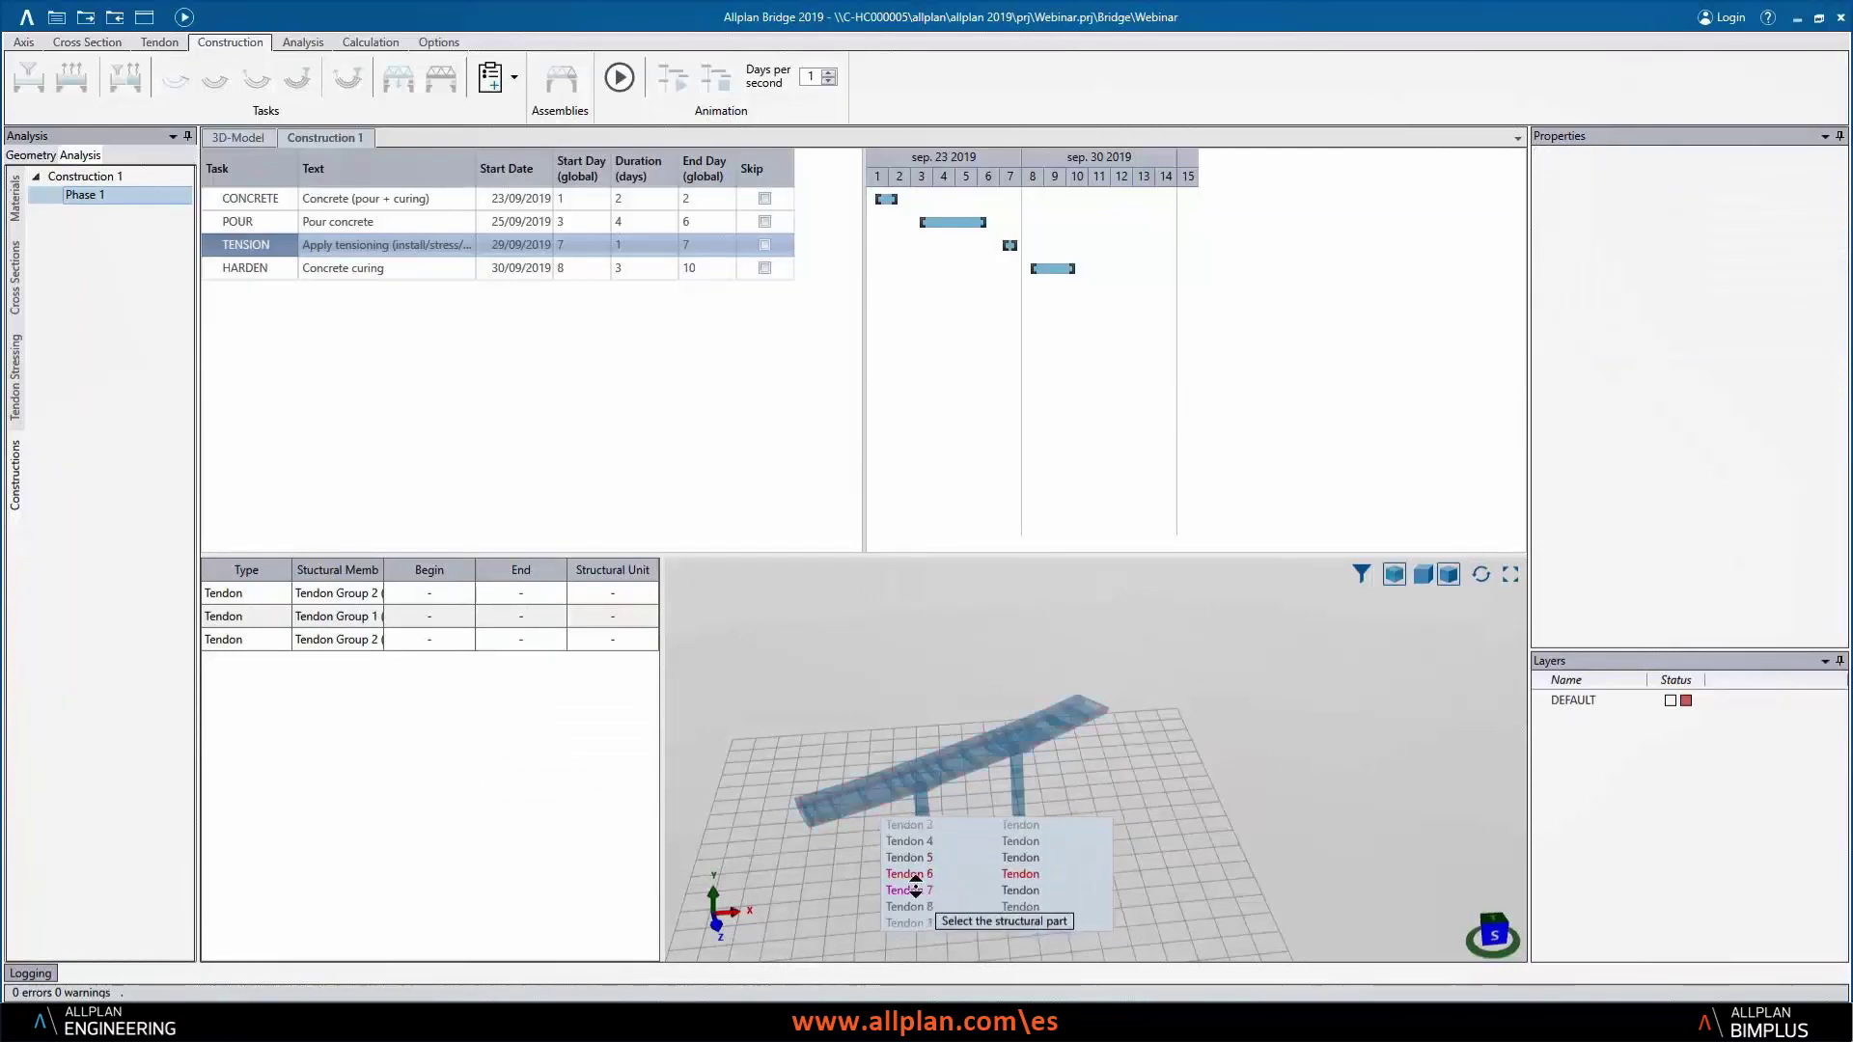
left_click(914, 842)
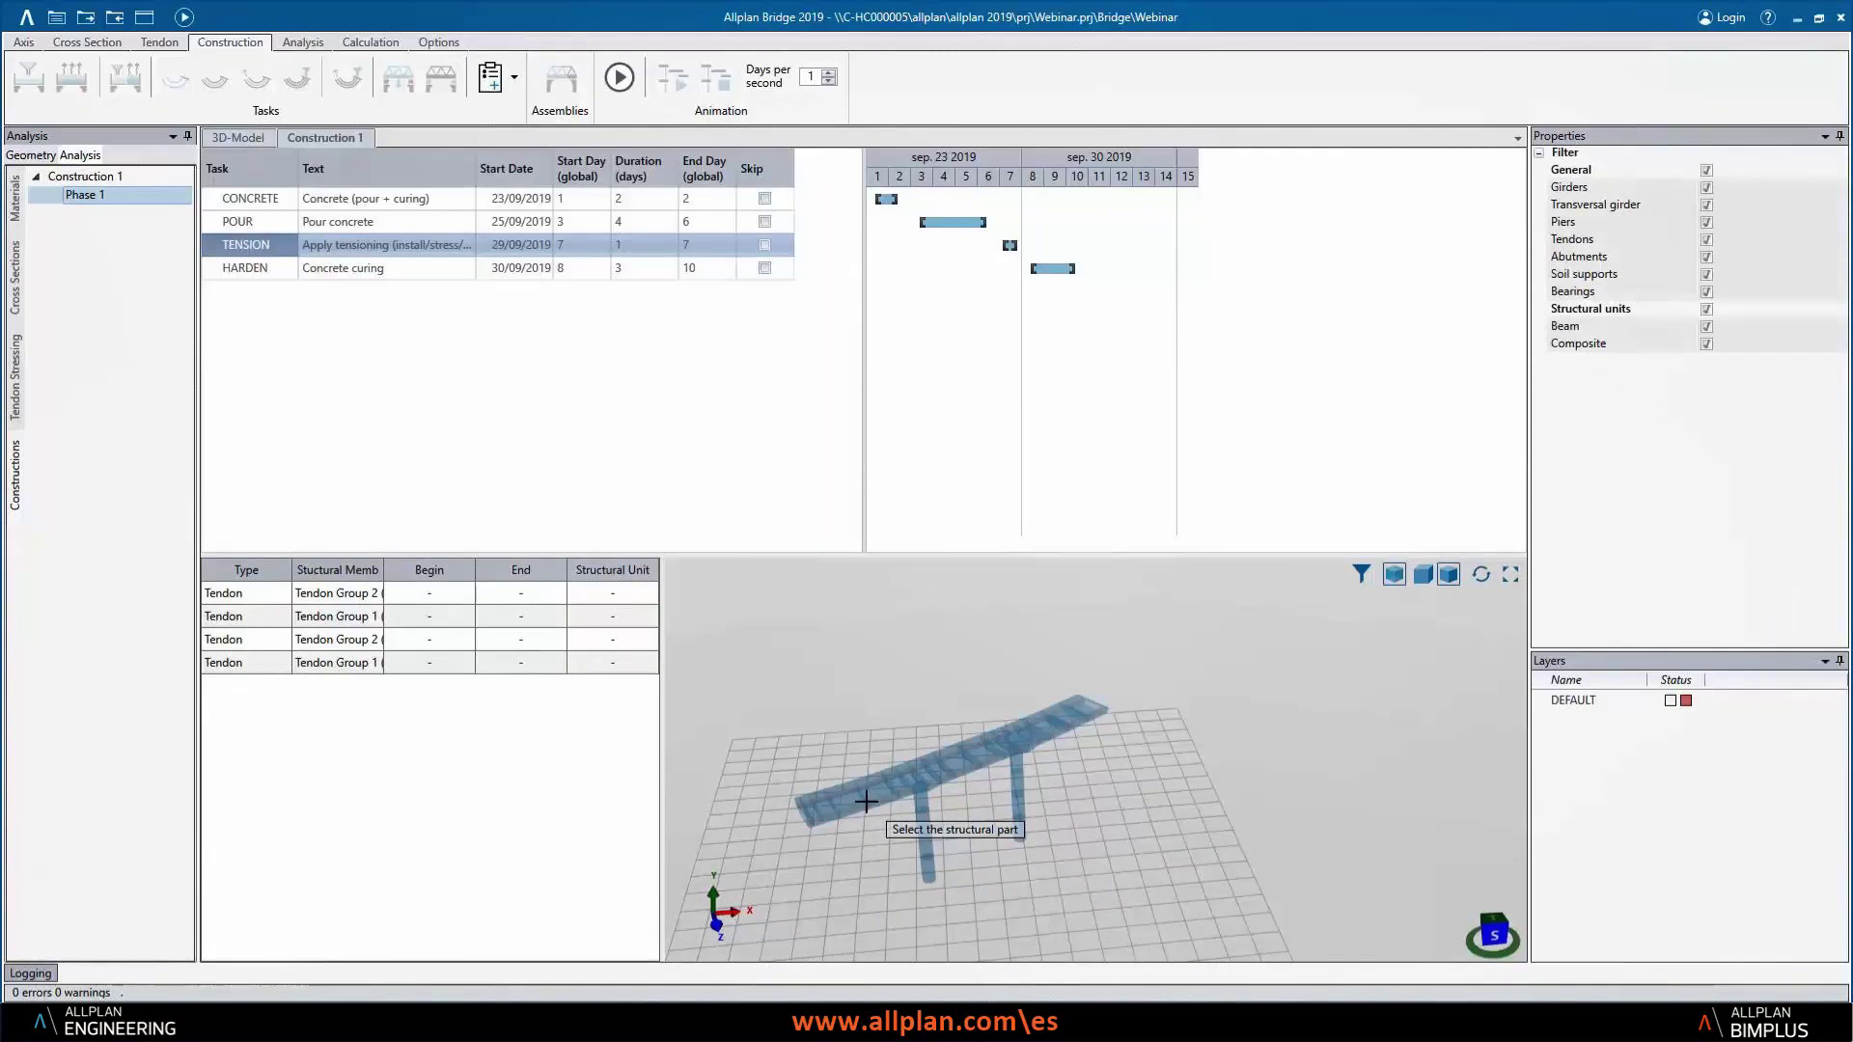
- Add two further tendons of Tendon Group 2 to the assemblies of the Apply tensioning task
left_click(867, 803)
scroll(922, 912, "down", 3)
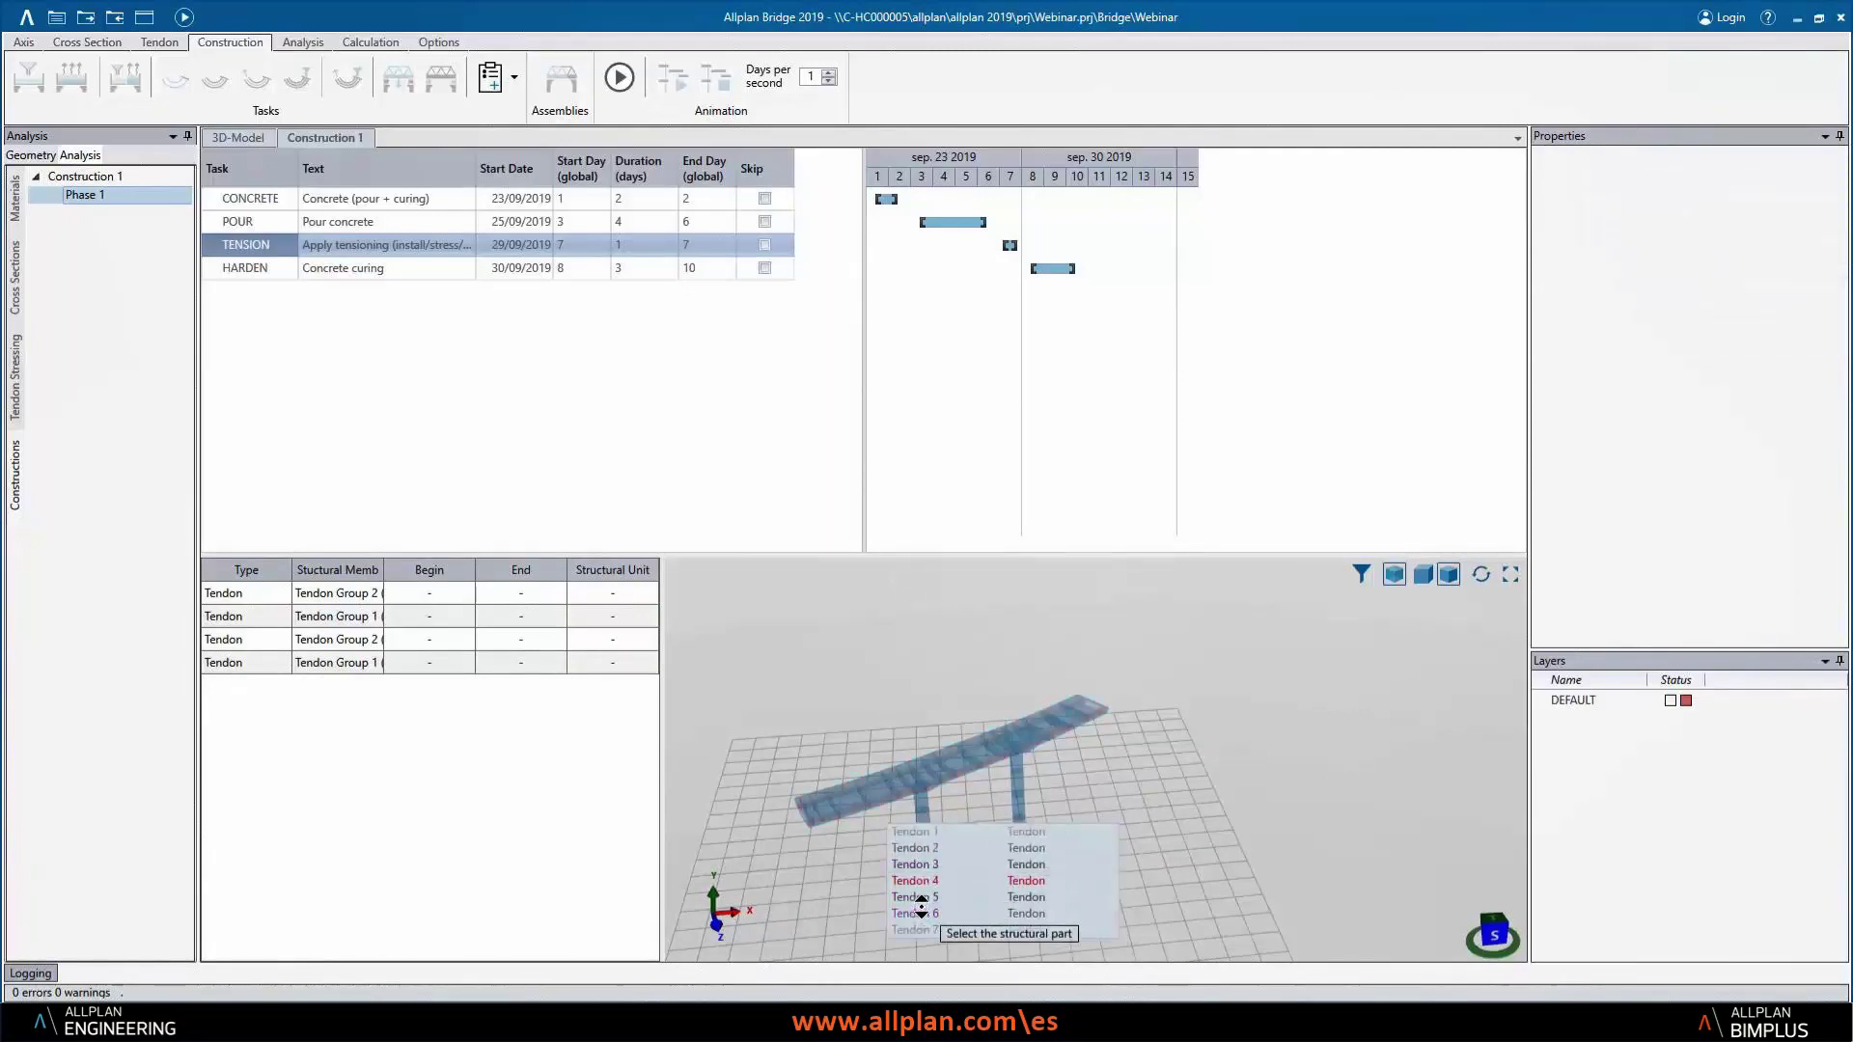
left_click(922, 912)
left_click(877, 827)
scroll(914, 899, "down", 2)
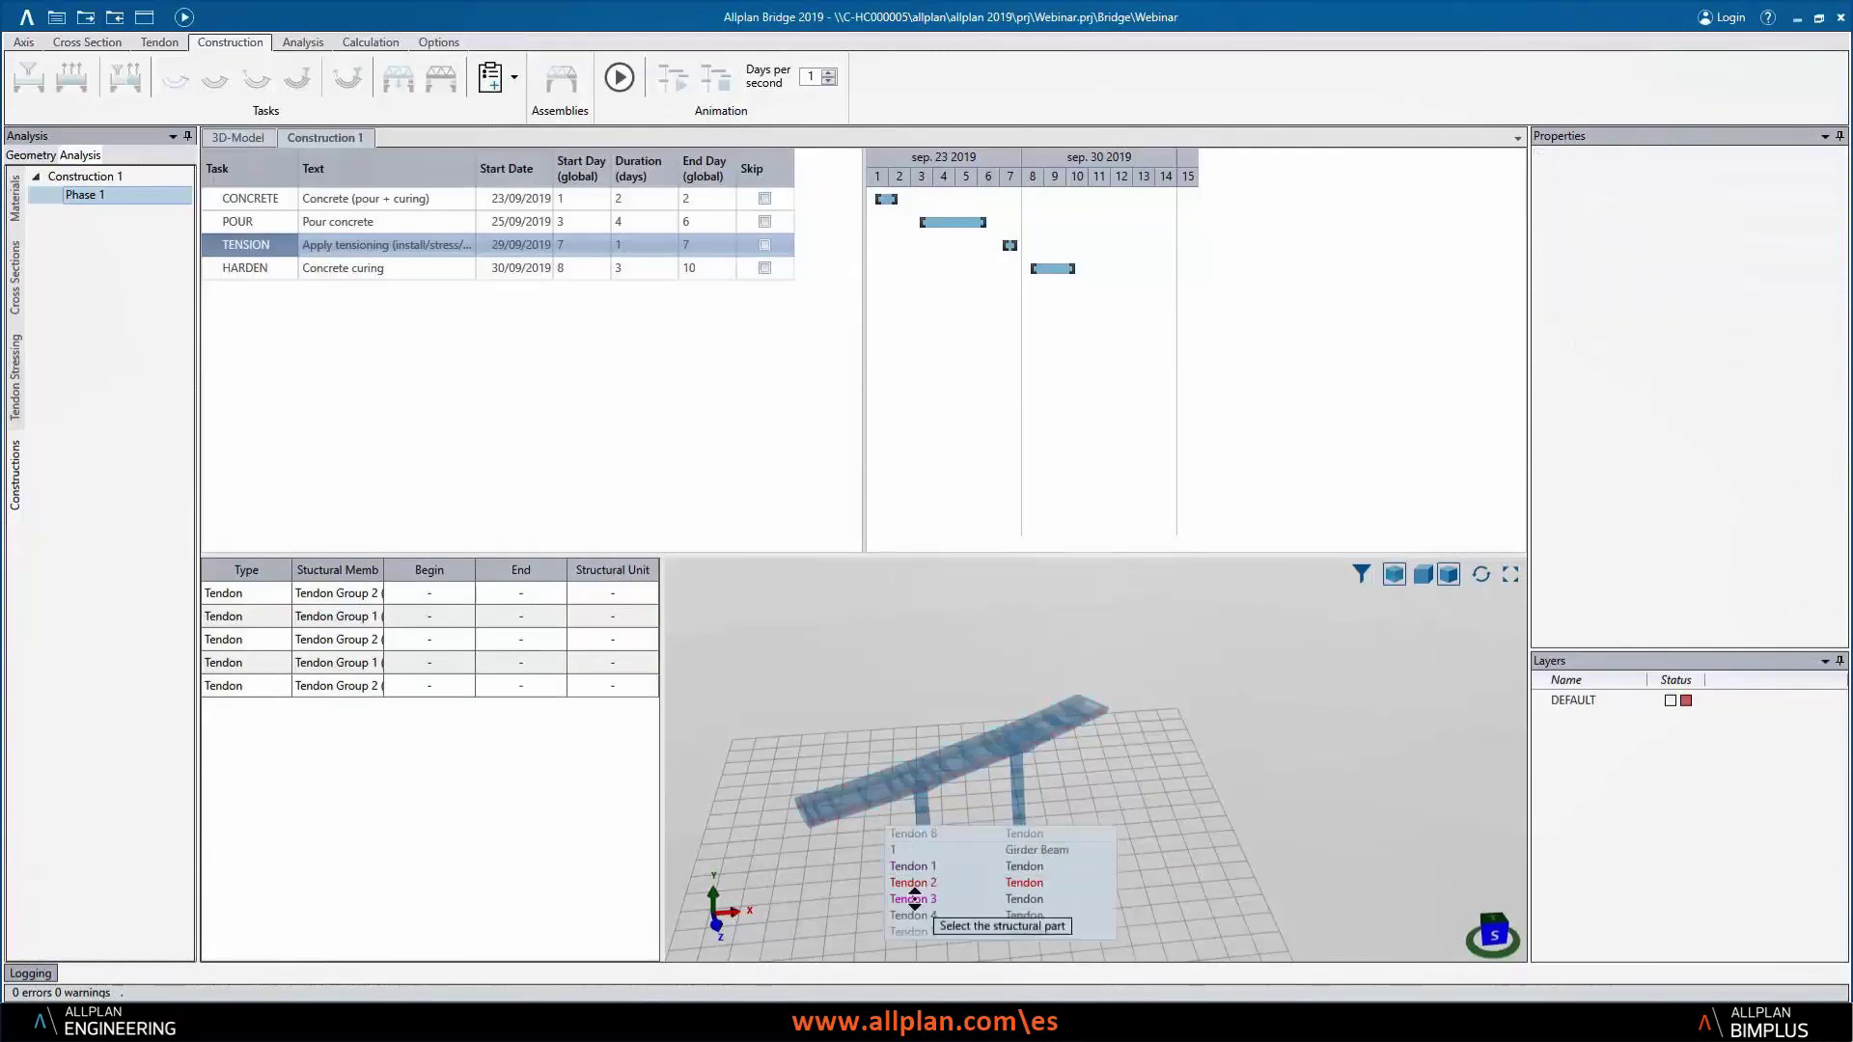
left_click(915, 899)
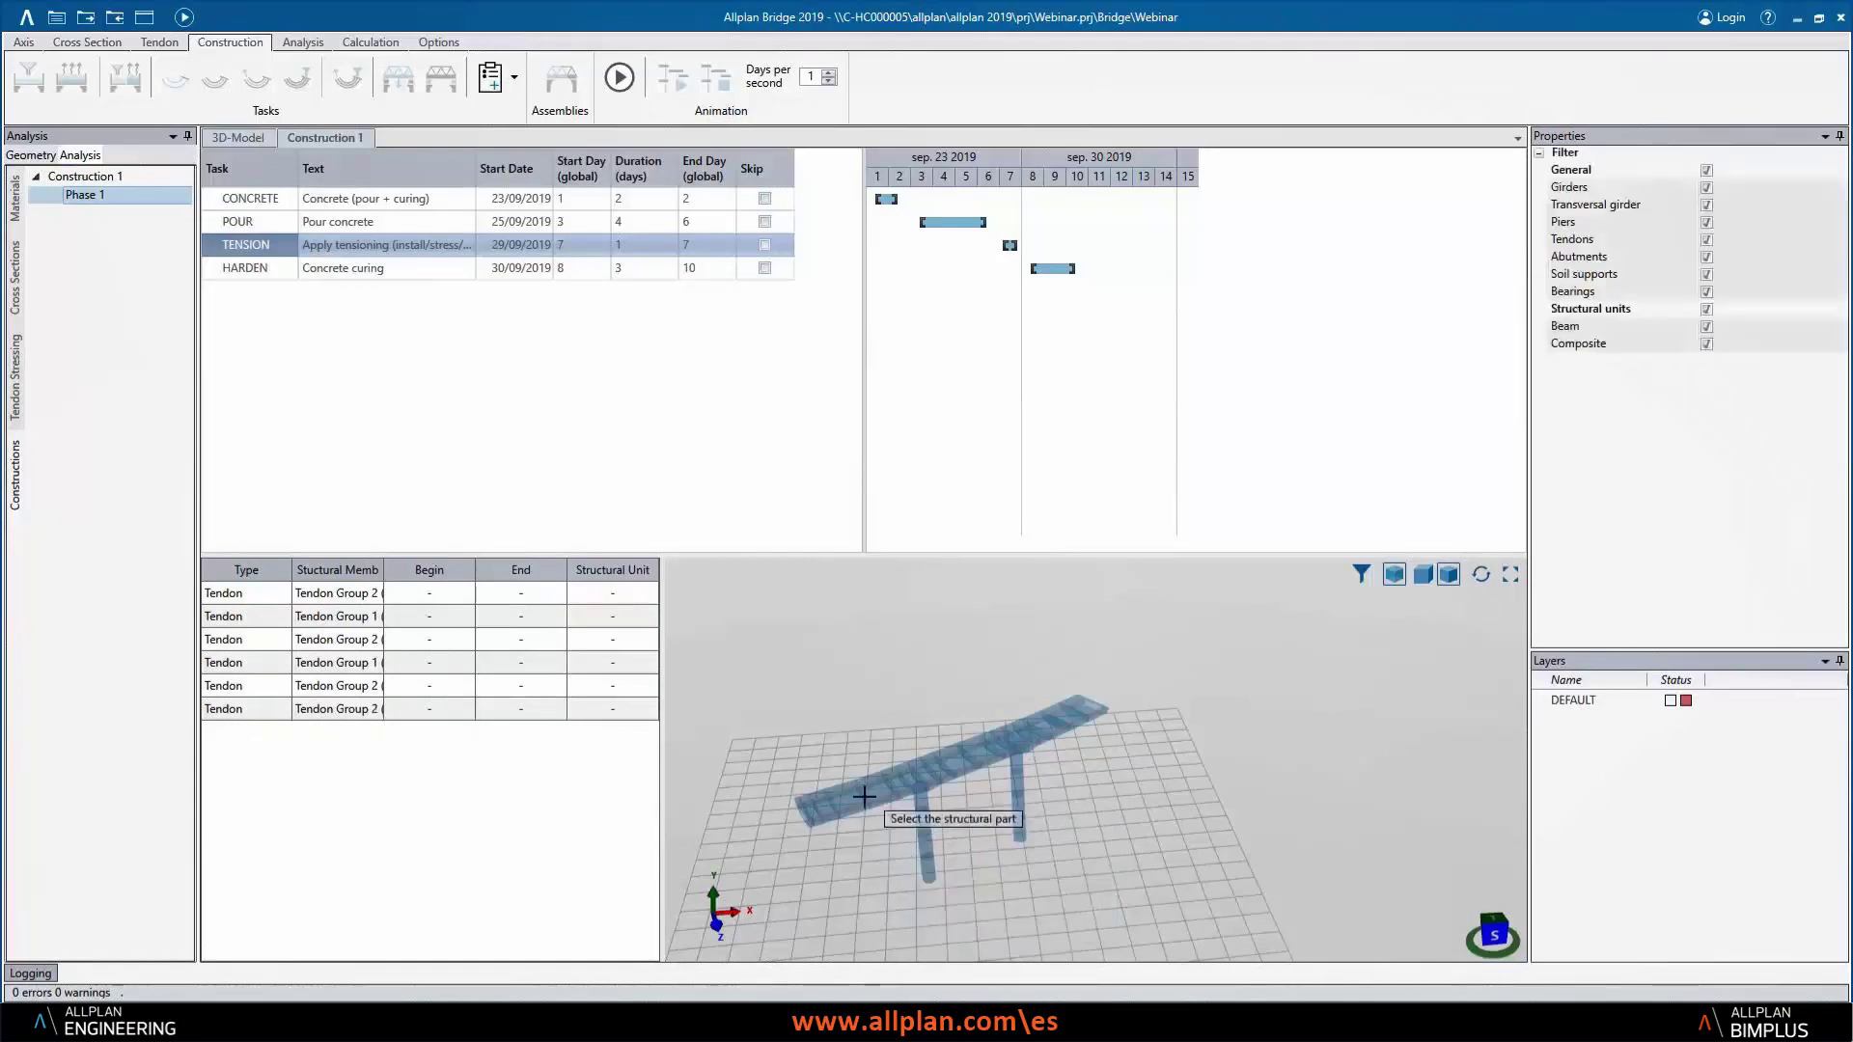
- Complete the tensioning task's assemblies with one more tendon of Tendon Group 2 and one of Tendon Group 1
left_click(873, 823)
scroll(875, 825, "down", 1)
scroll(941, 876, "down", 3)
scroll(929, 866, "up", 3)
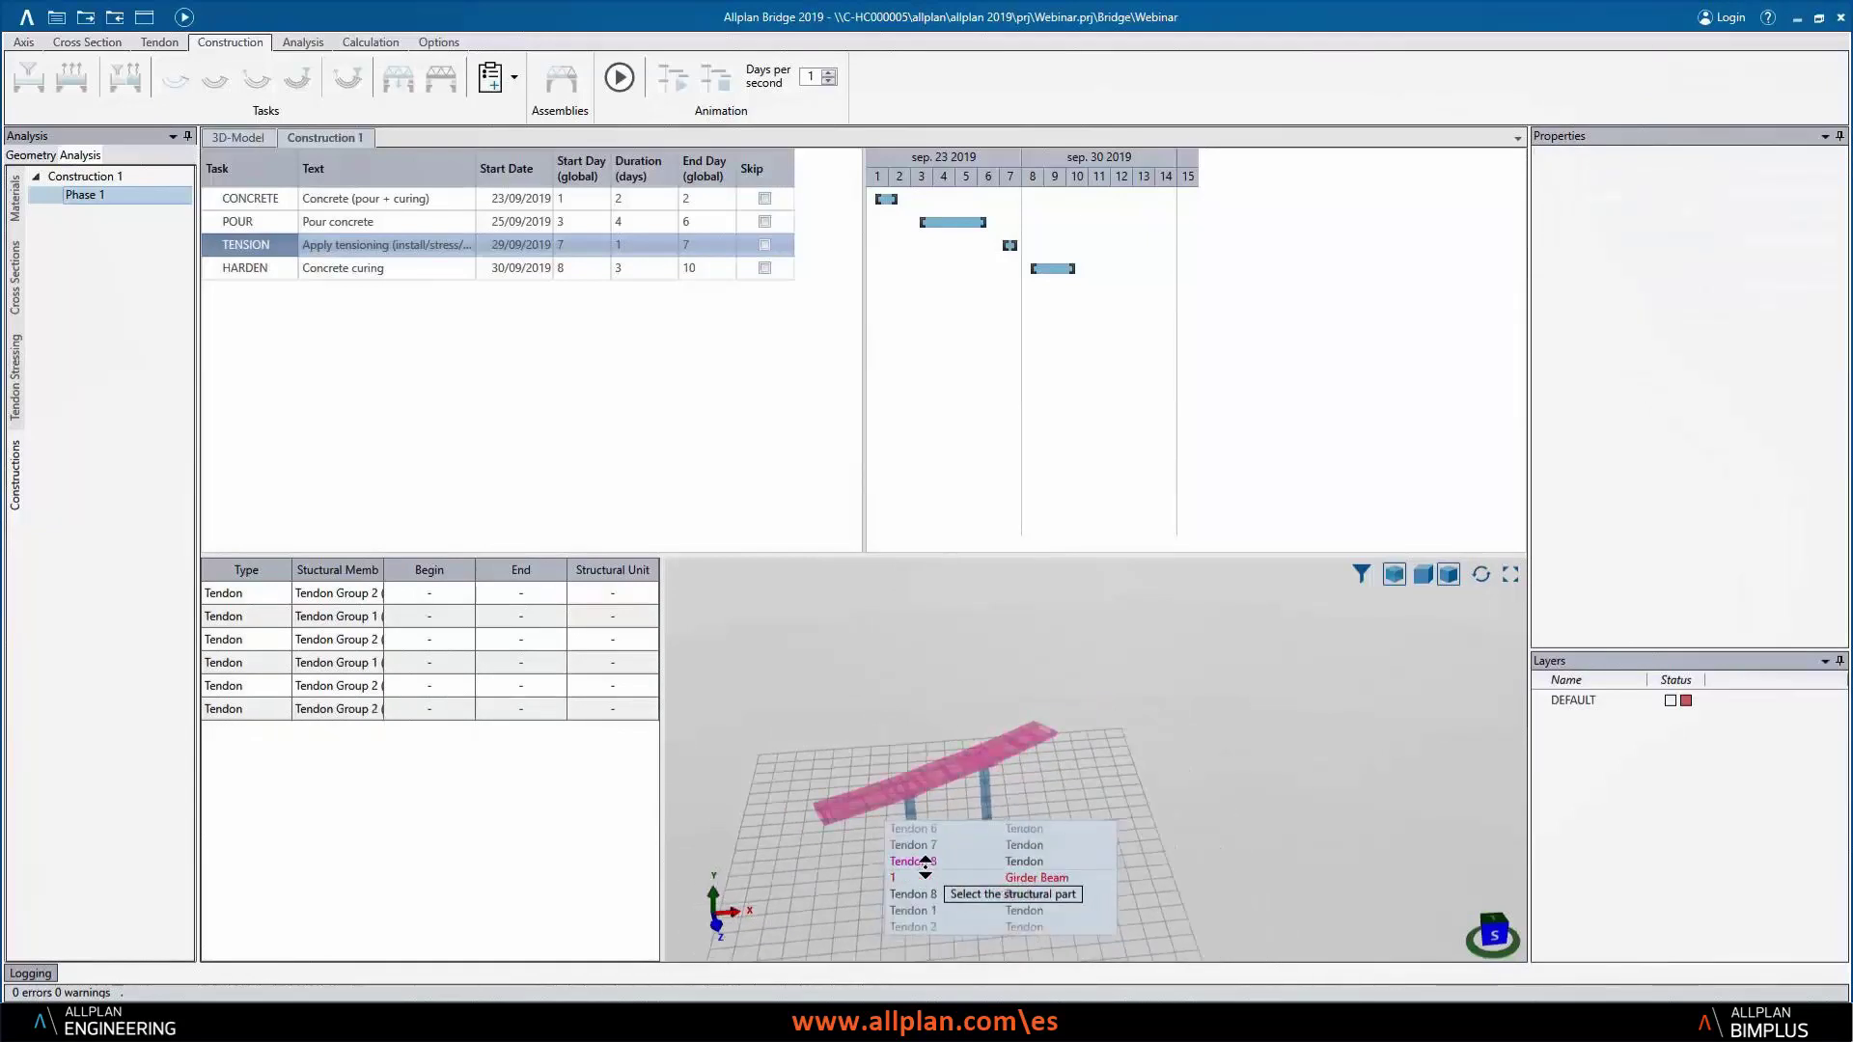
left_click(923, 844)
left_click(874, 799)
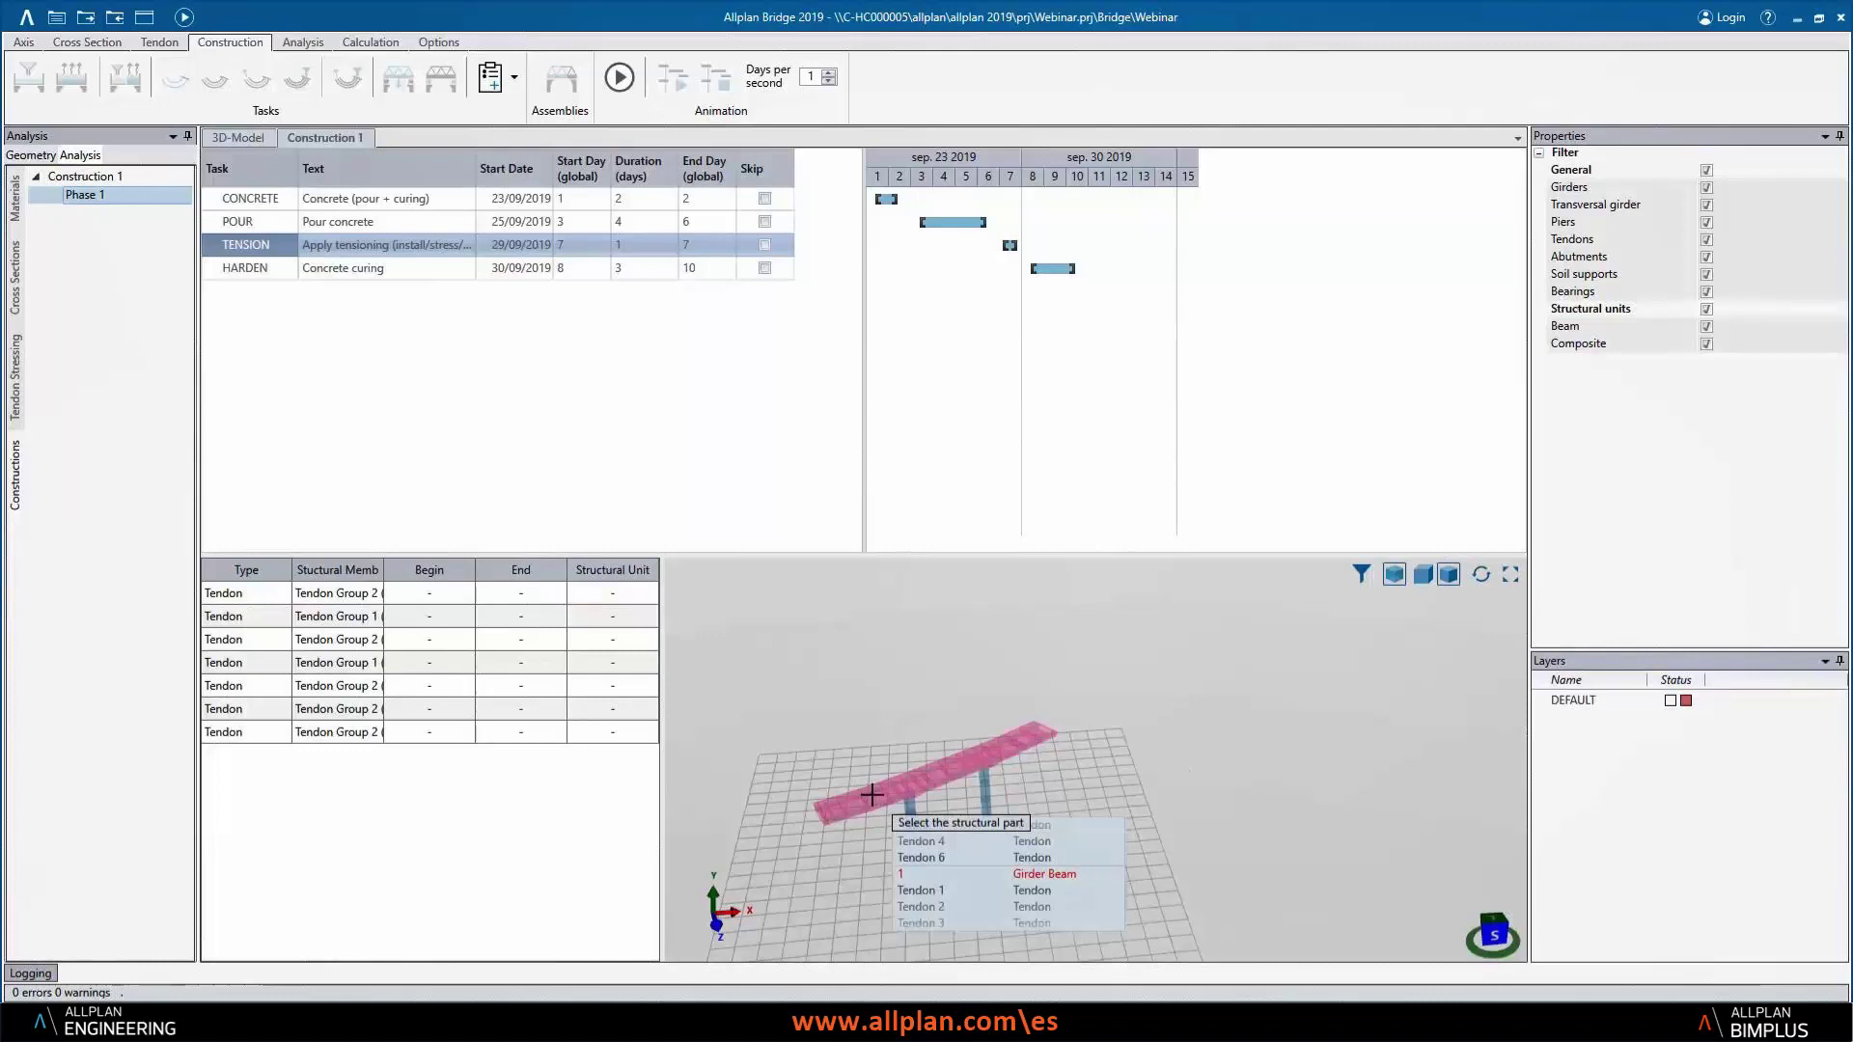
scroll(919, 889, "down", 1)
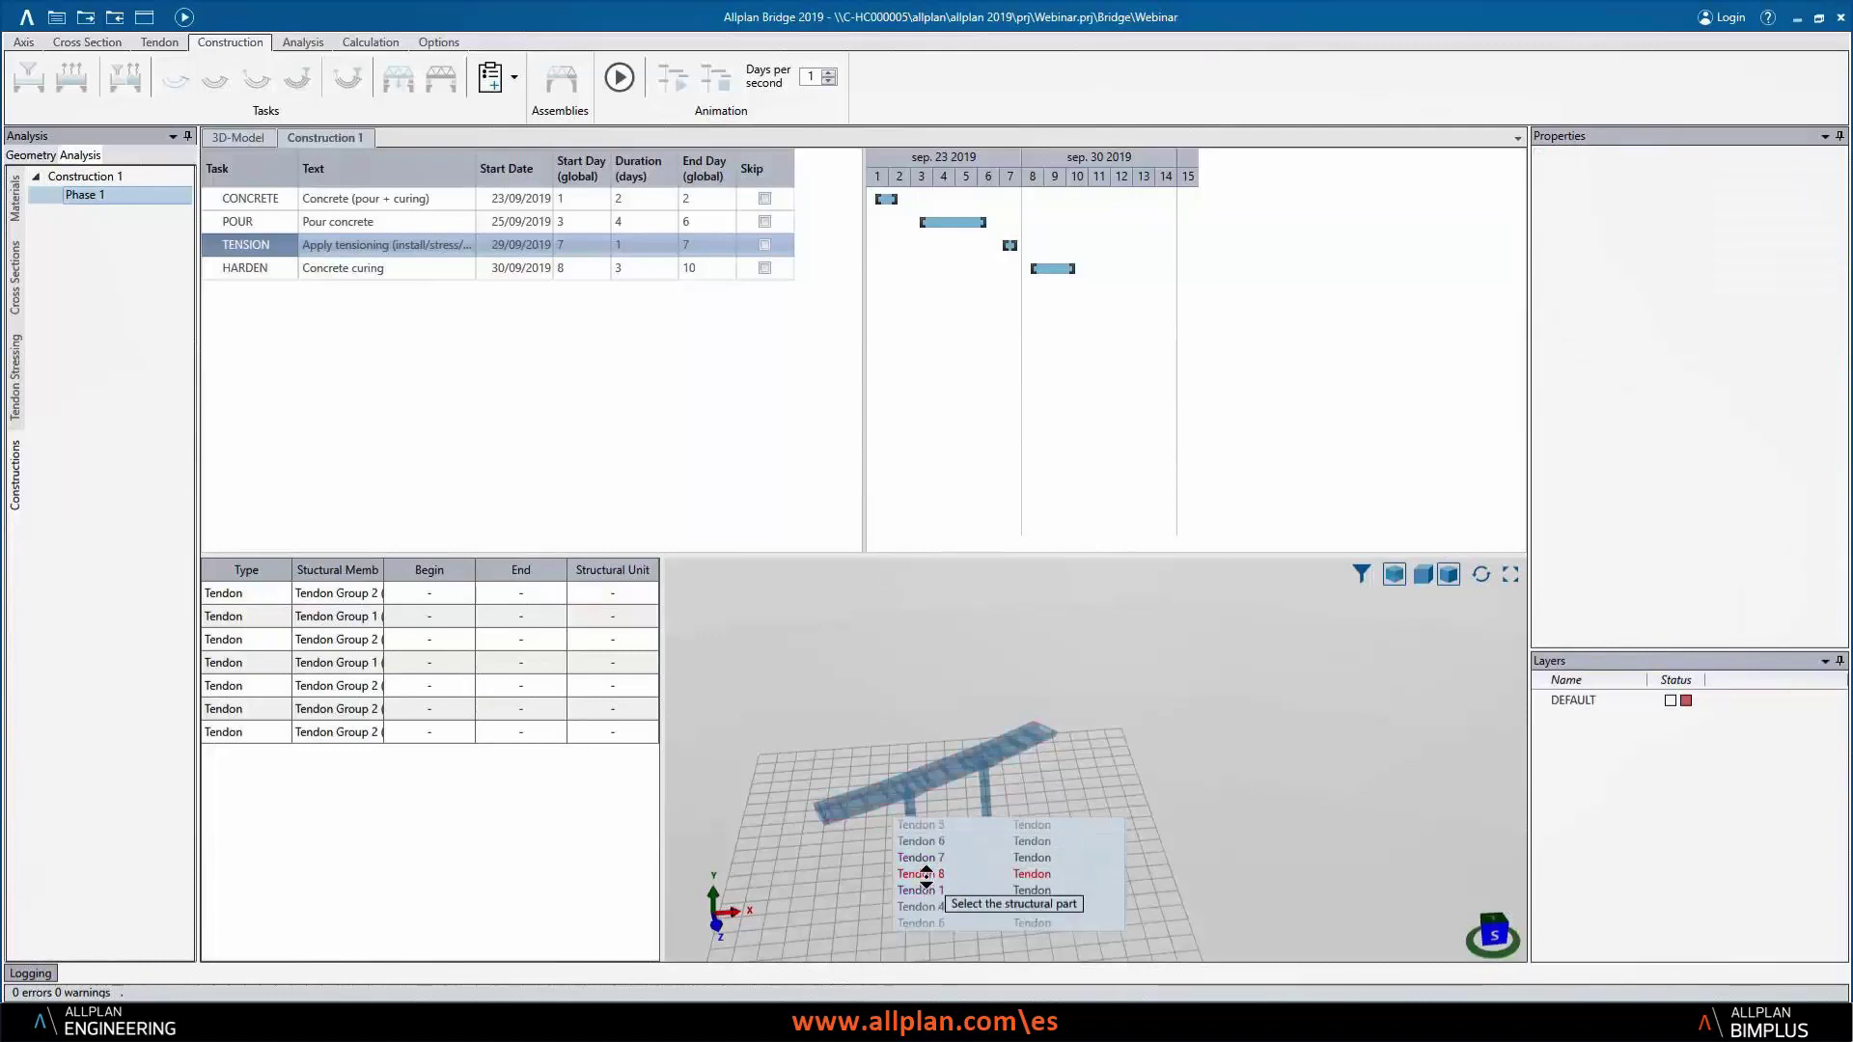
left_click(919, 890)
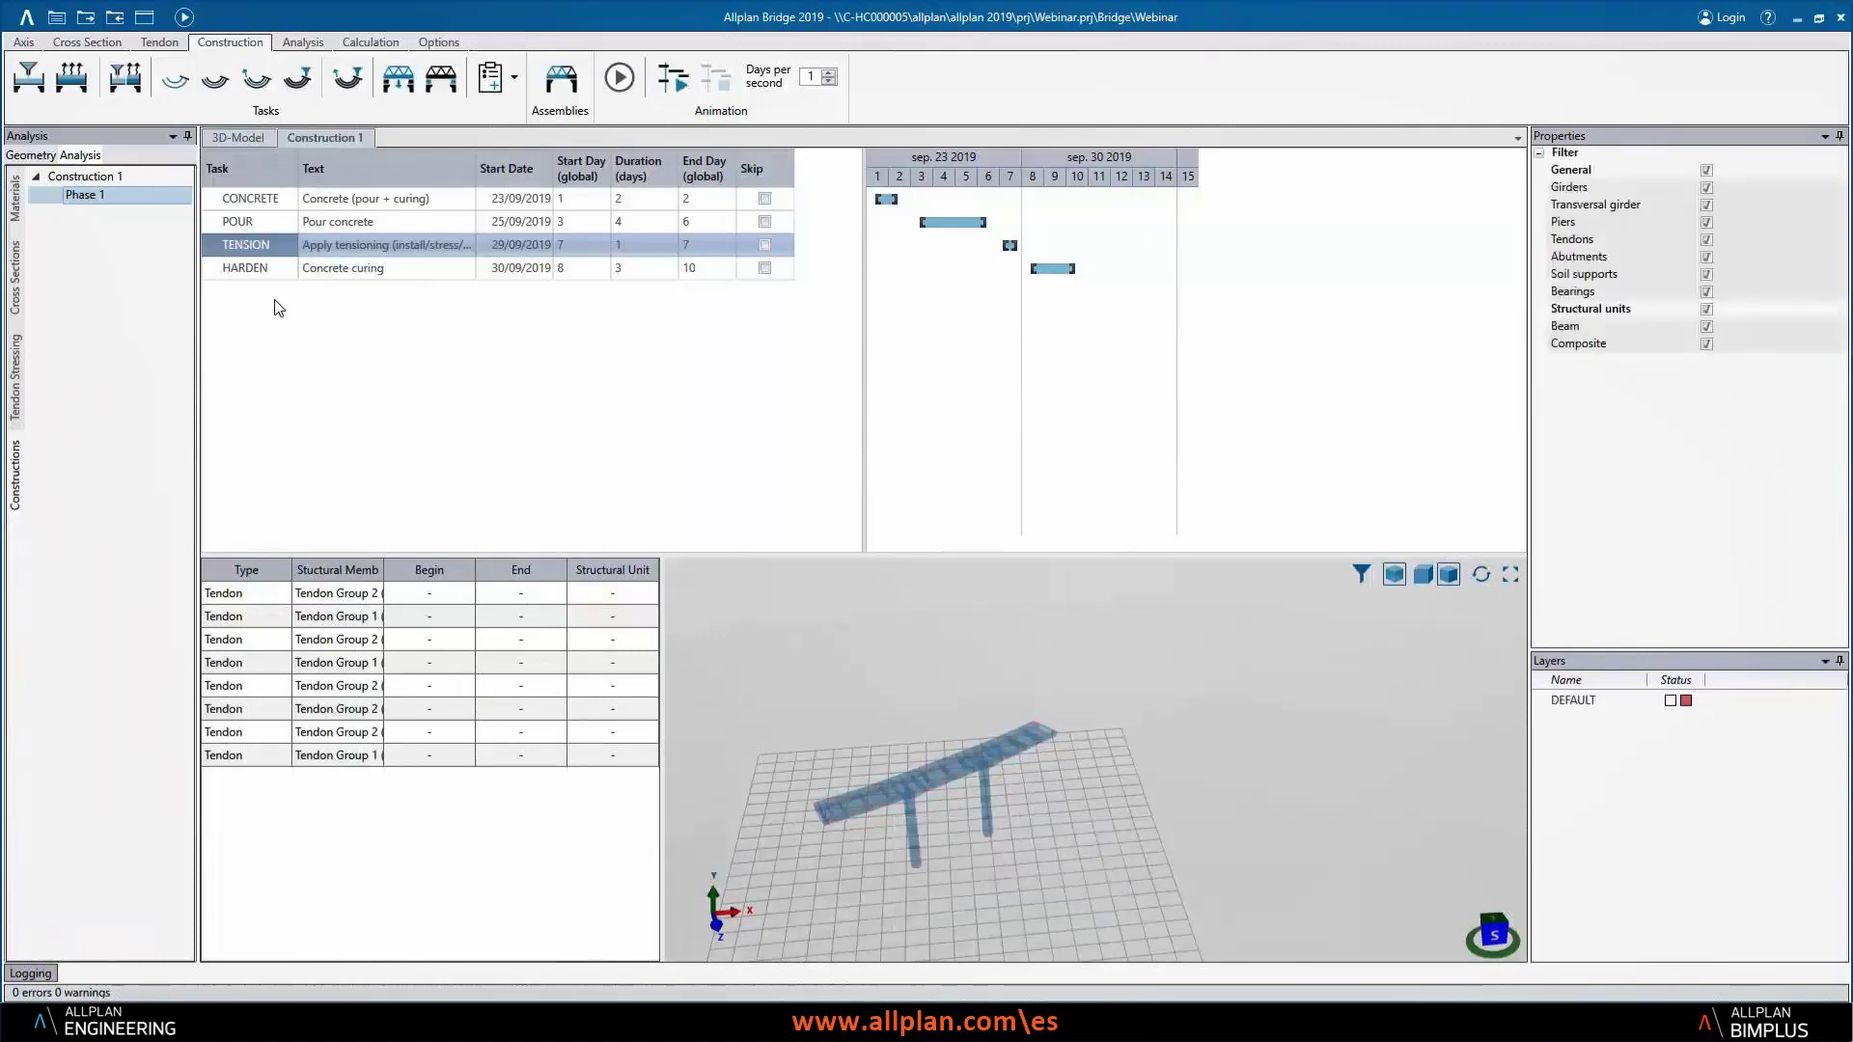
- Create an assembly for the Concrete curing task from girder beam 1 of Tablero, from station 0.000 m to 55.000 m
left_click(247, 277)
right_click(393, 711)
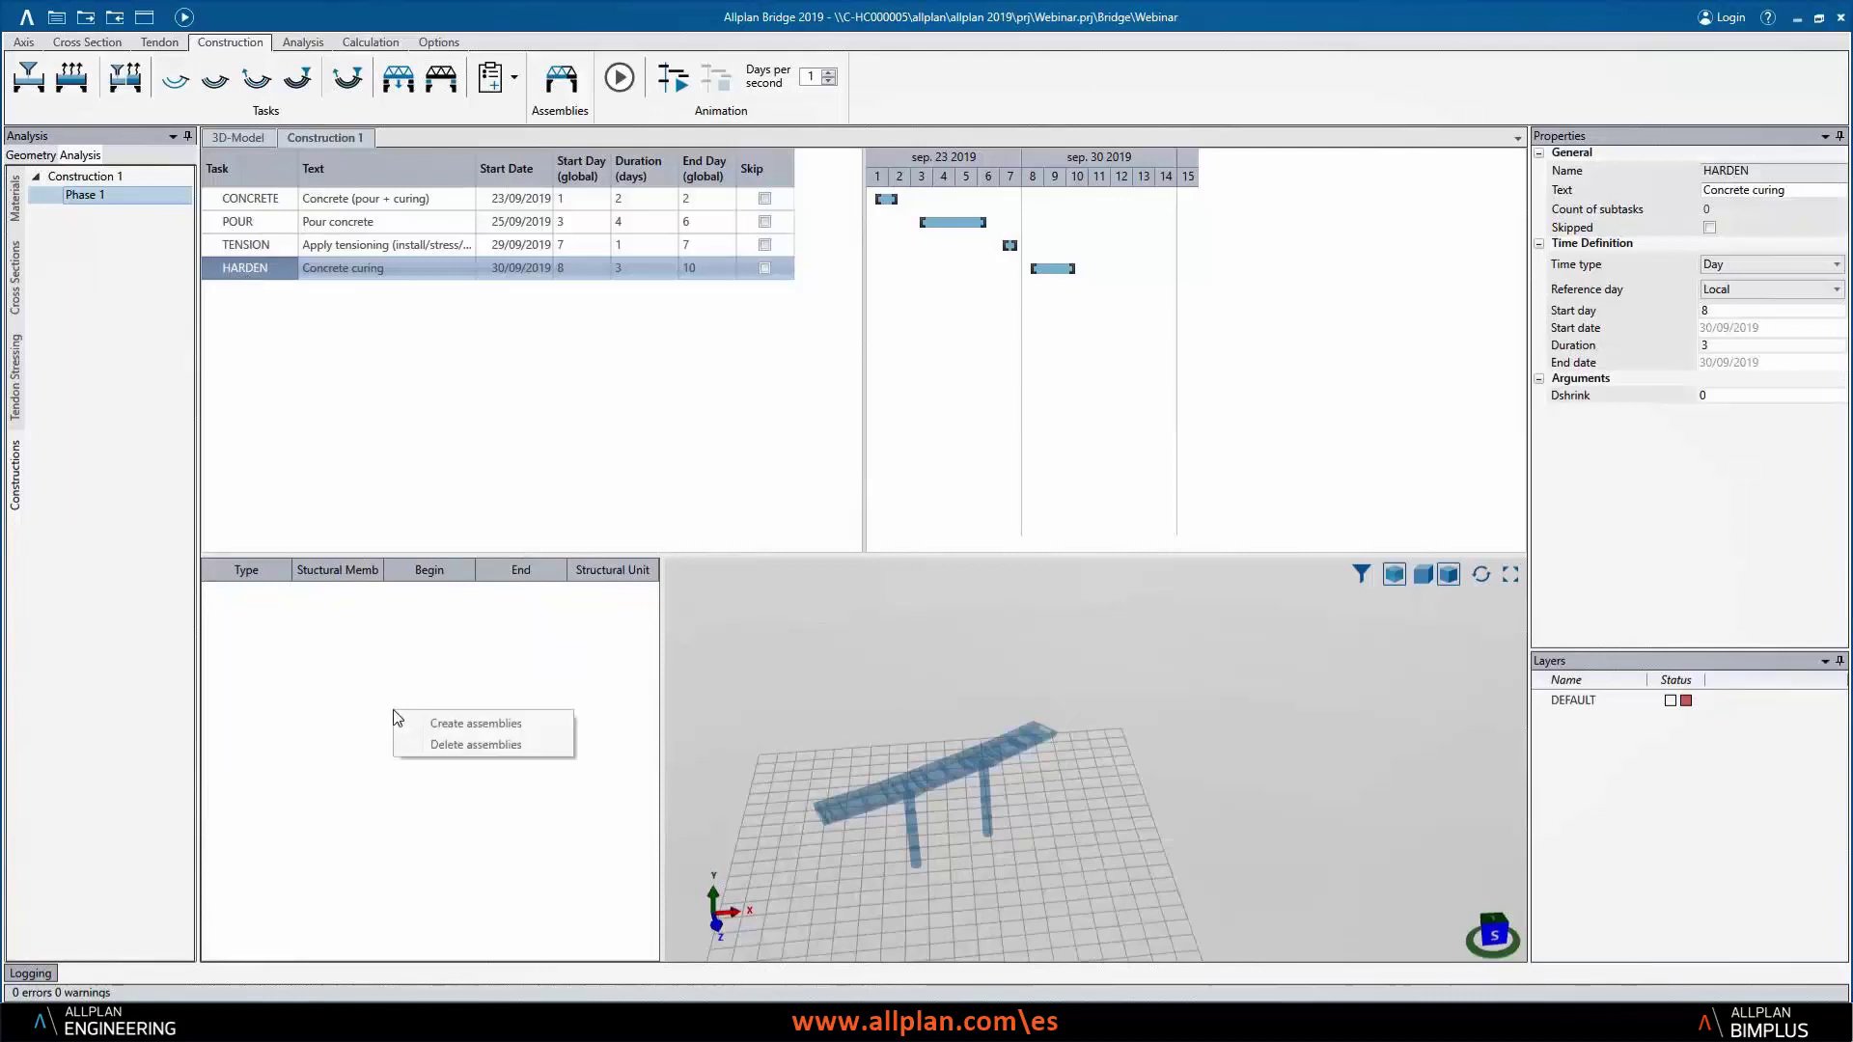
left_click(476, 724)
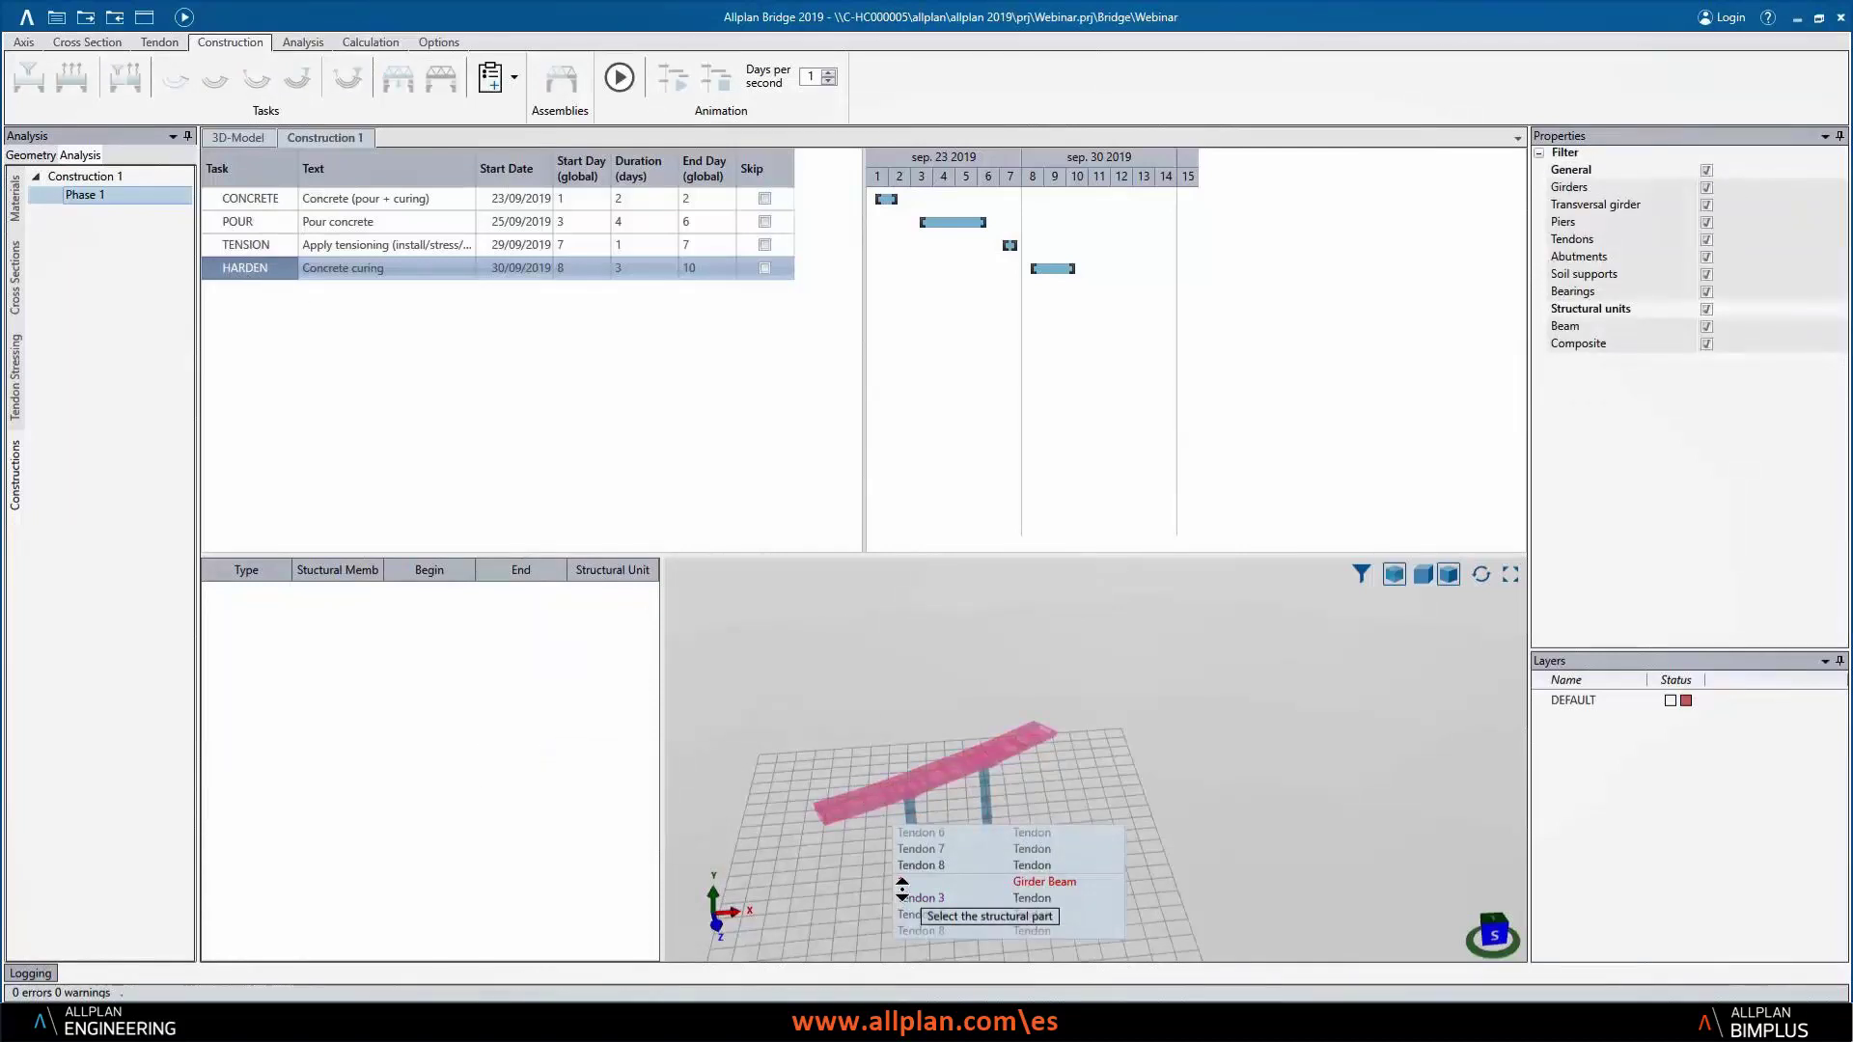
left_click(902, 881)
left_click(793, 853)
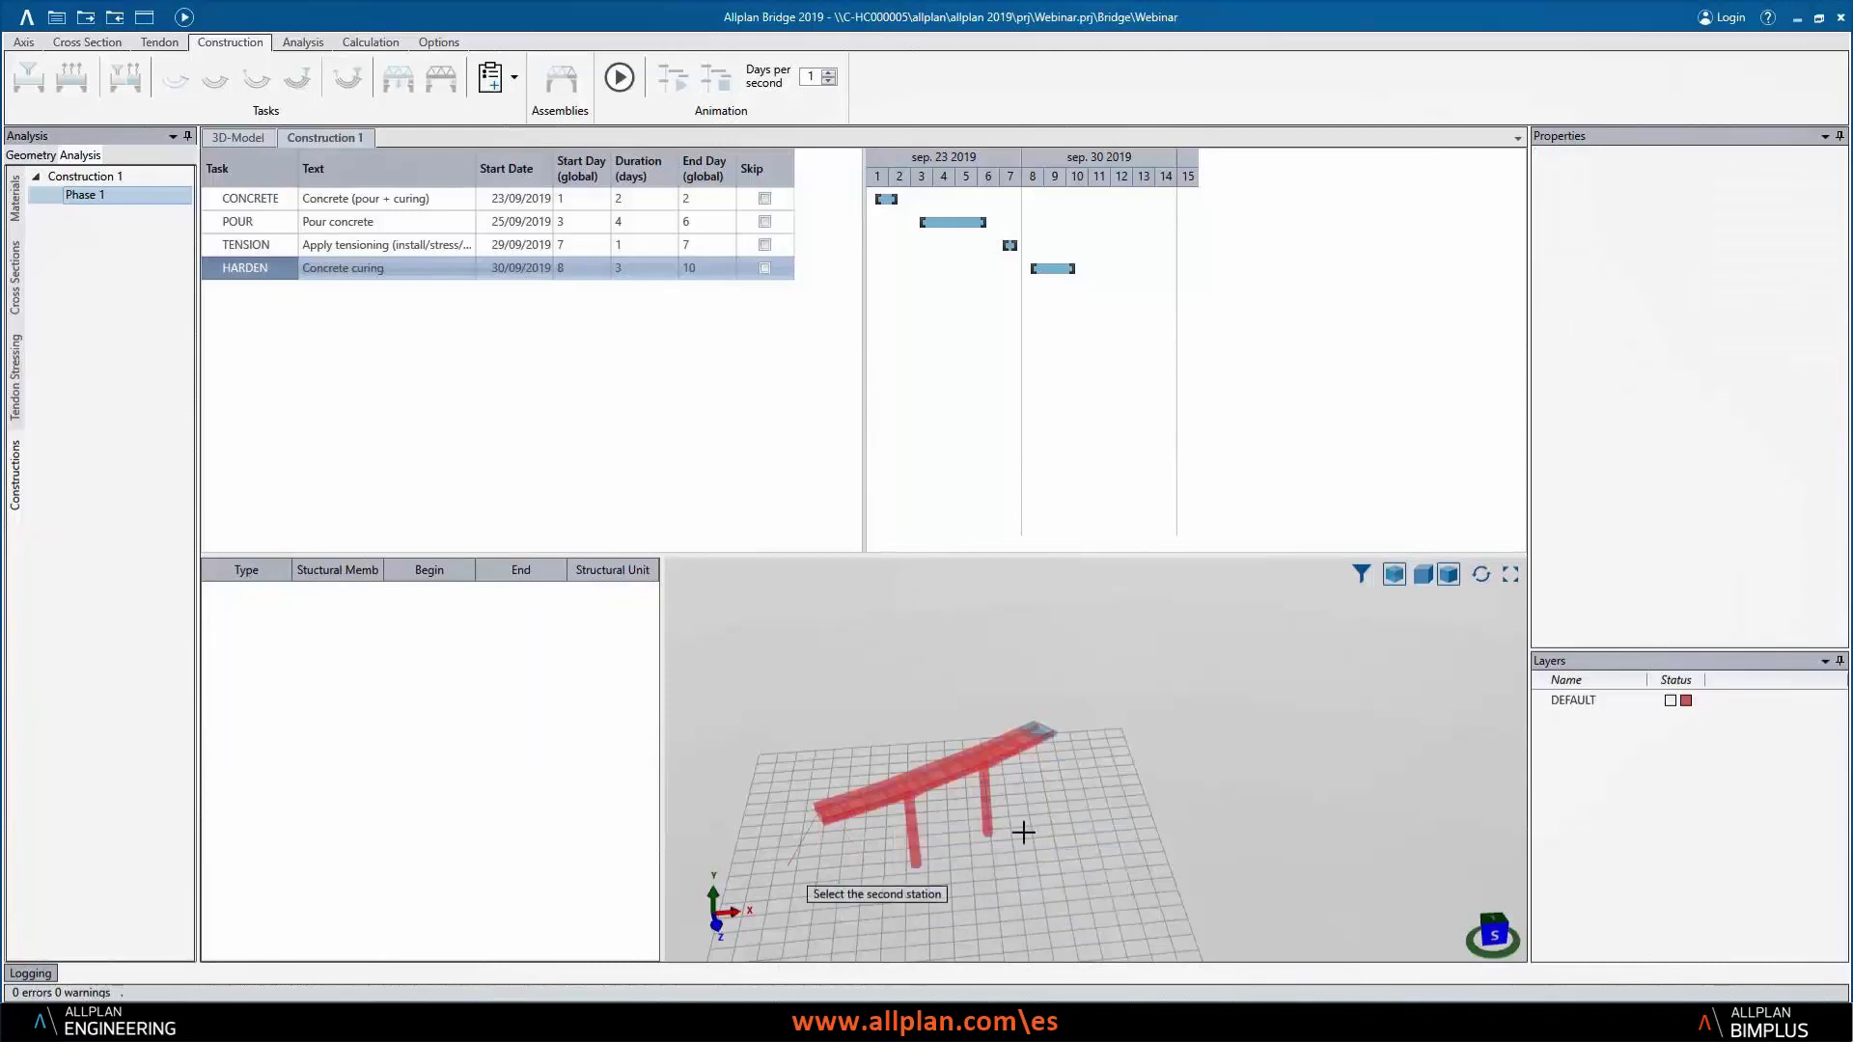
left_click(1097, 767)
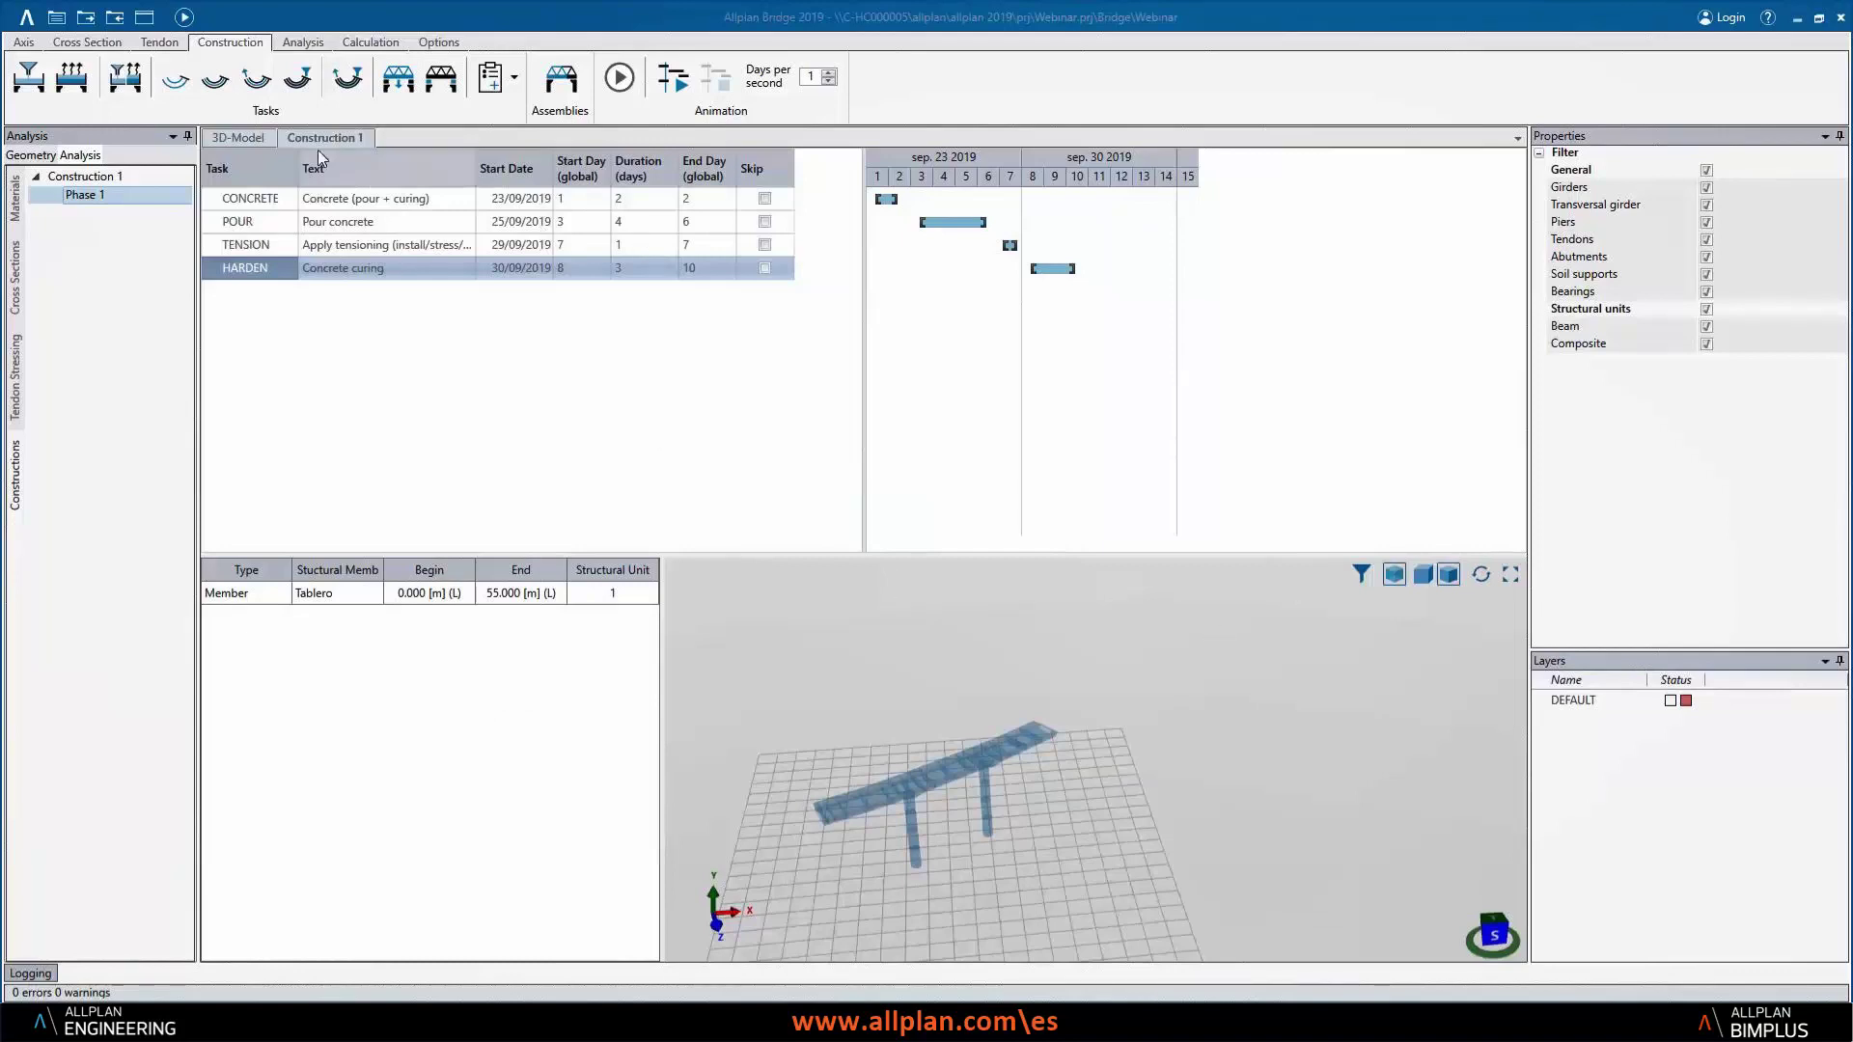
- Step the construction animation to day 1 and view the whole bridge in the 3D model
left_click(670, 78)
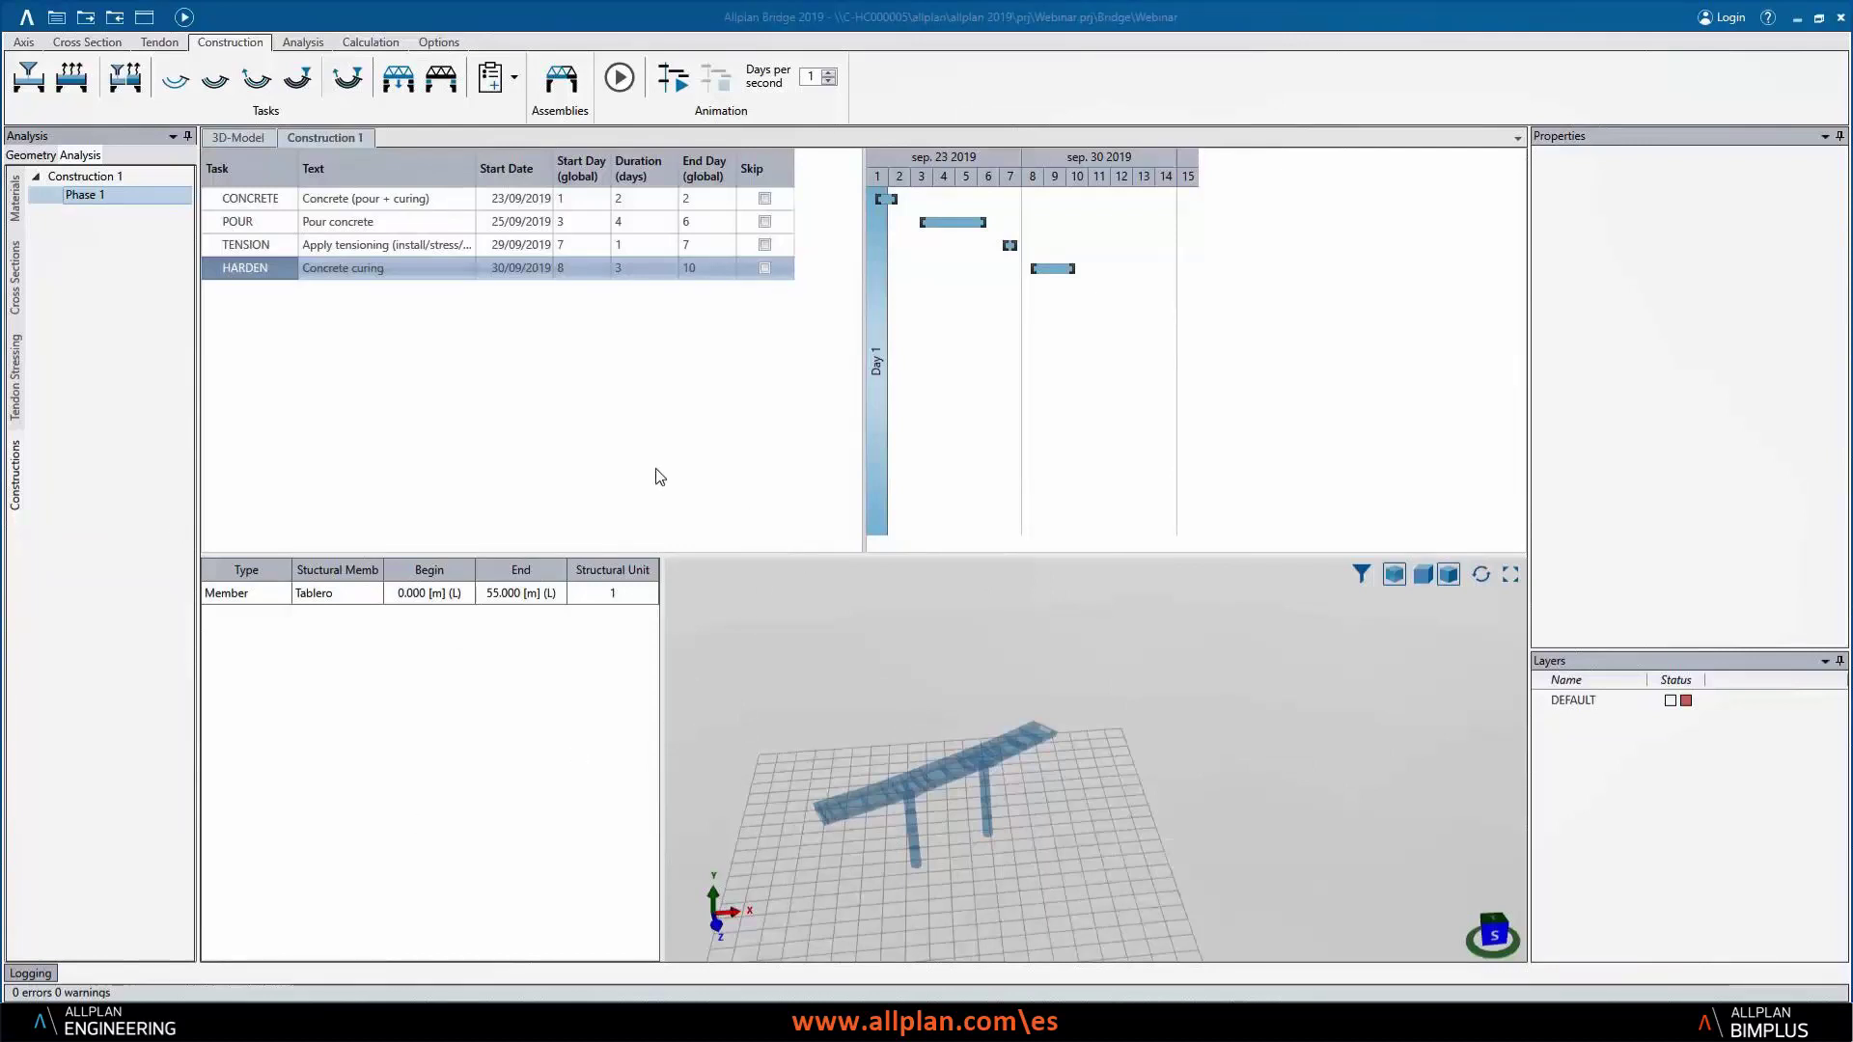
left_click(231, 140)
scroll(796, 605, "down", 5)
middle_click_drag(917, 633, 776, 681)
scroll(794, 644, "down", 2)
scroll(795, 644, "down", 2)
- Open the 02_Wildlife-Crossing project from the PrjBridge project space and view it in 3D
left_click(29, 19)
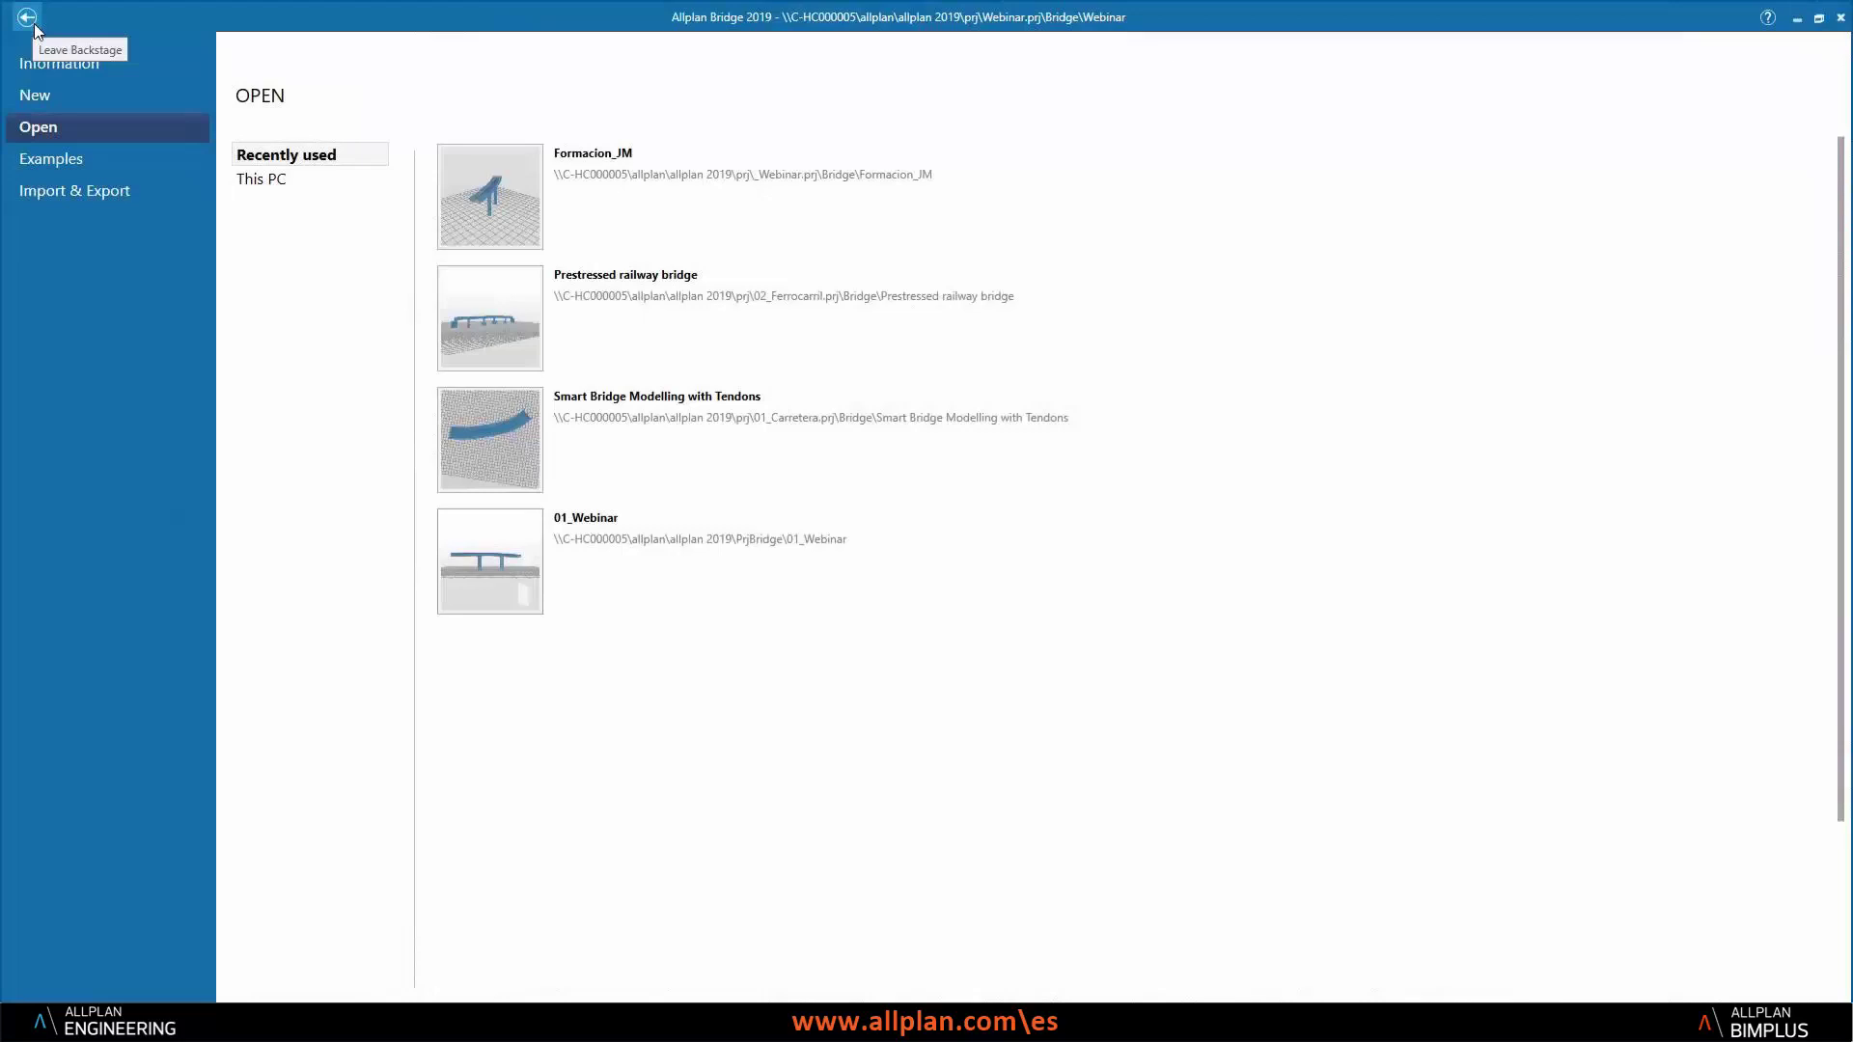
left_click(311, 183)
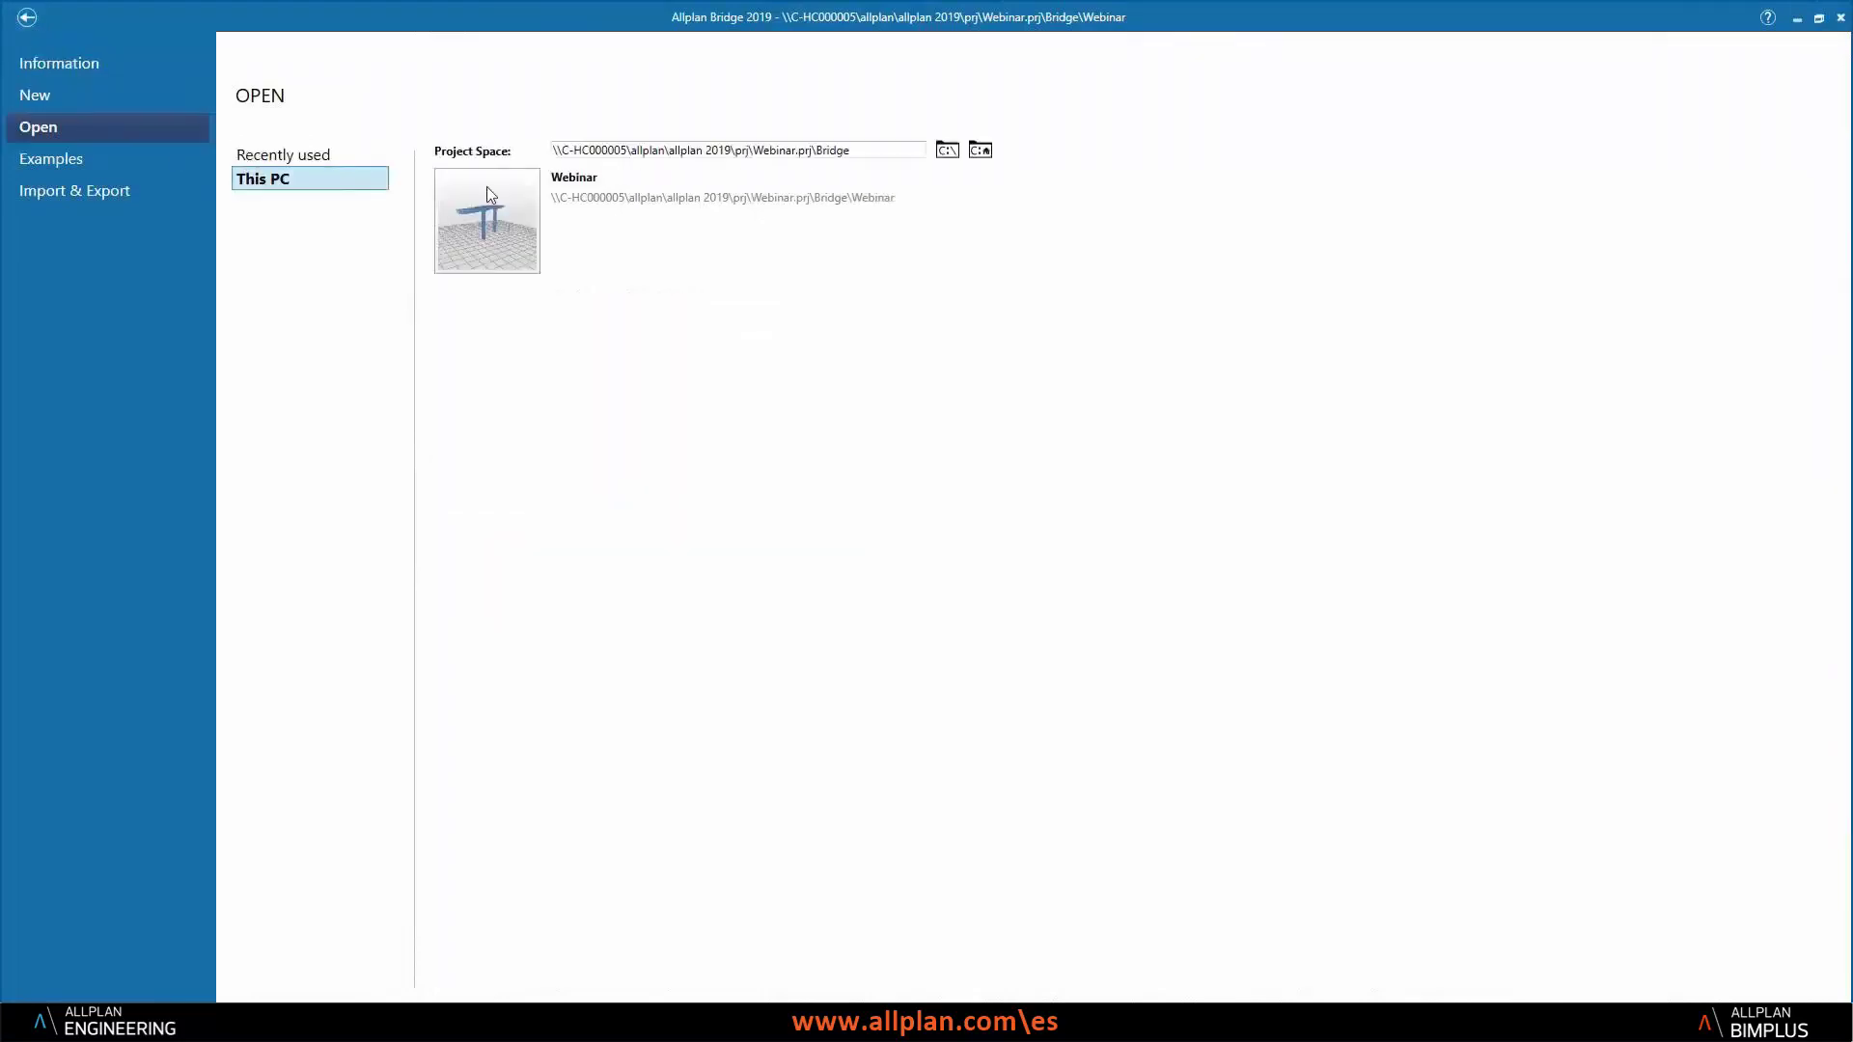
left_click(980, 152)
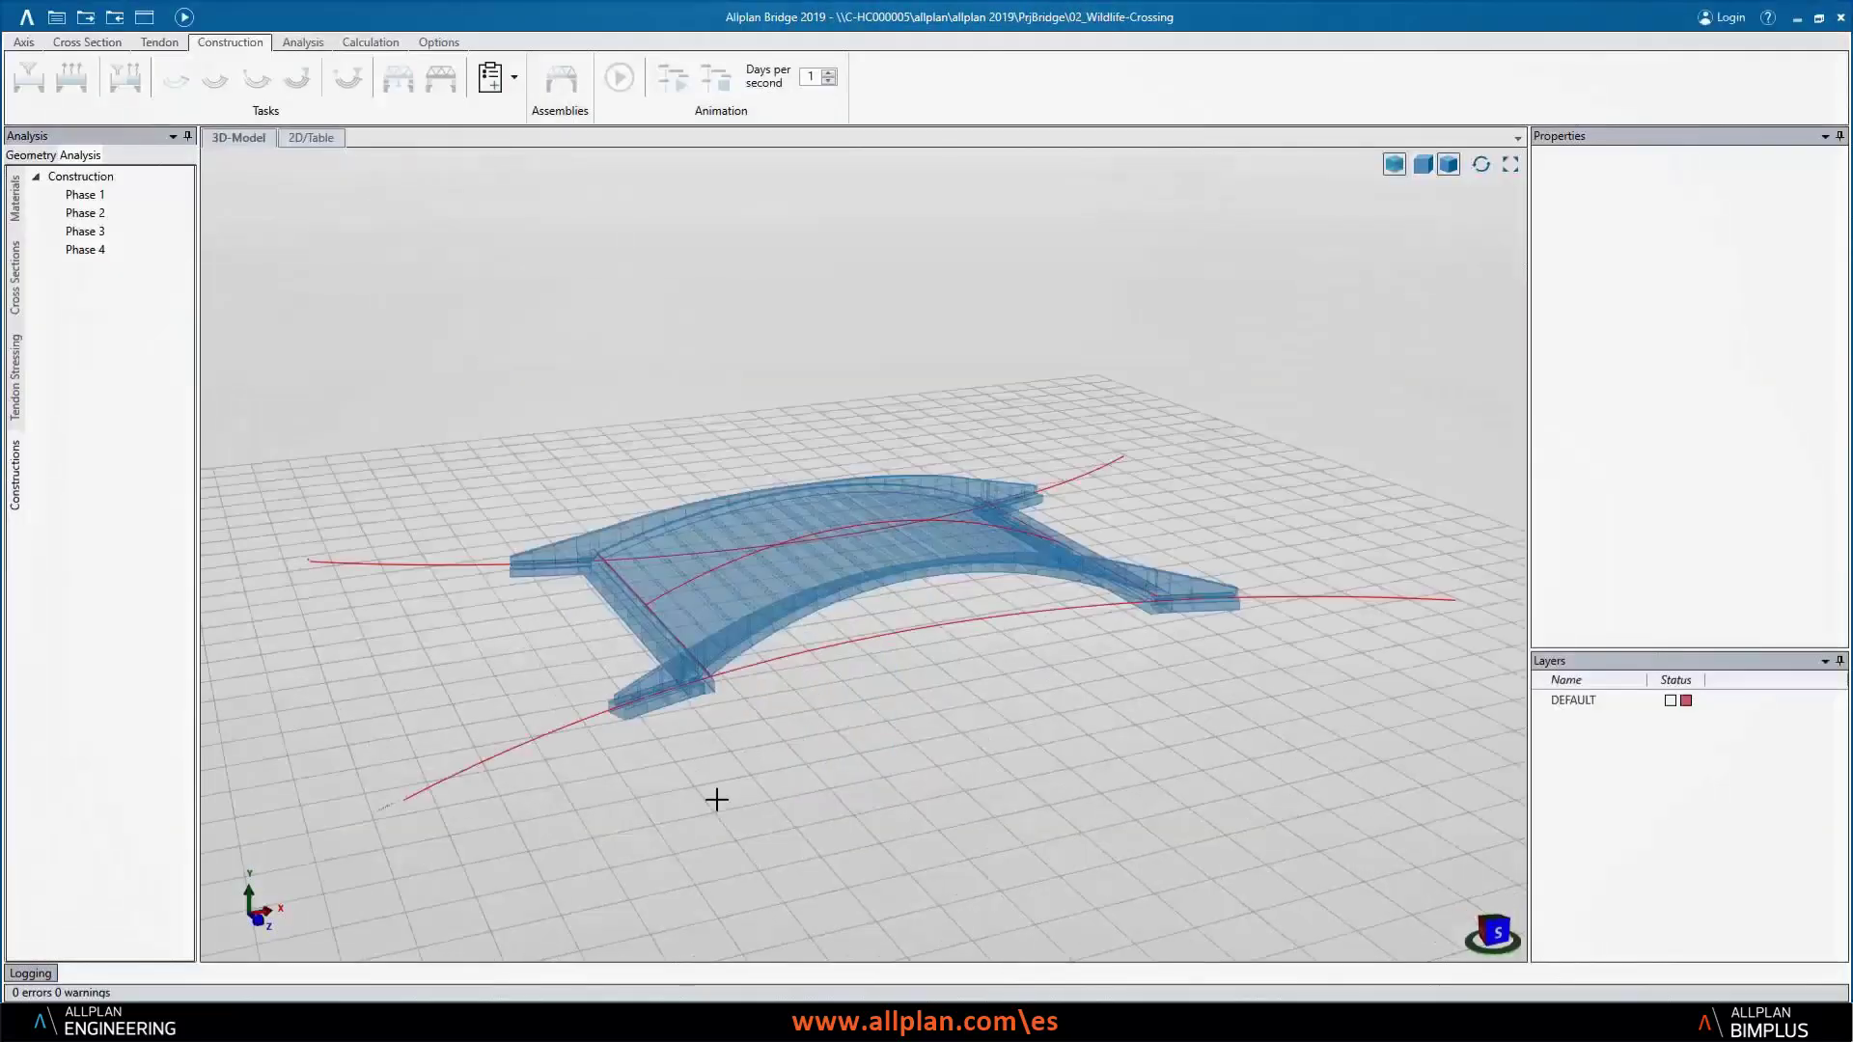
middle_click_drag(666, 762, 774, 737)
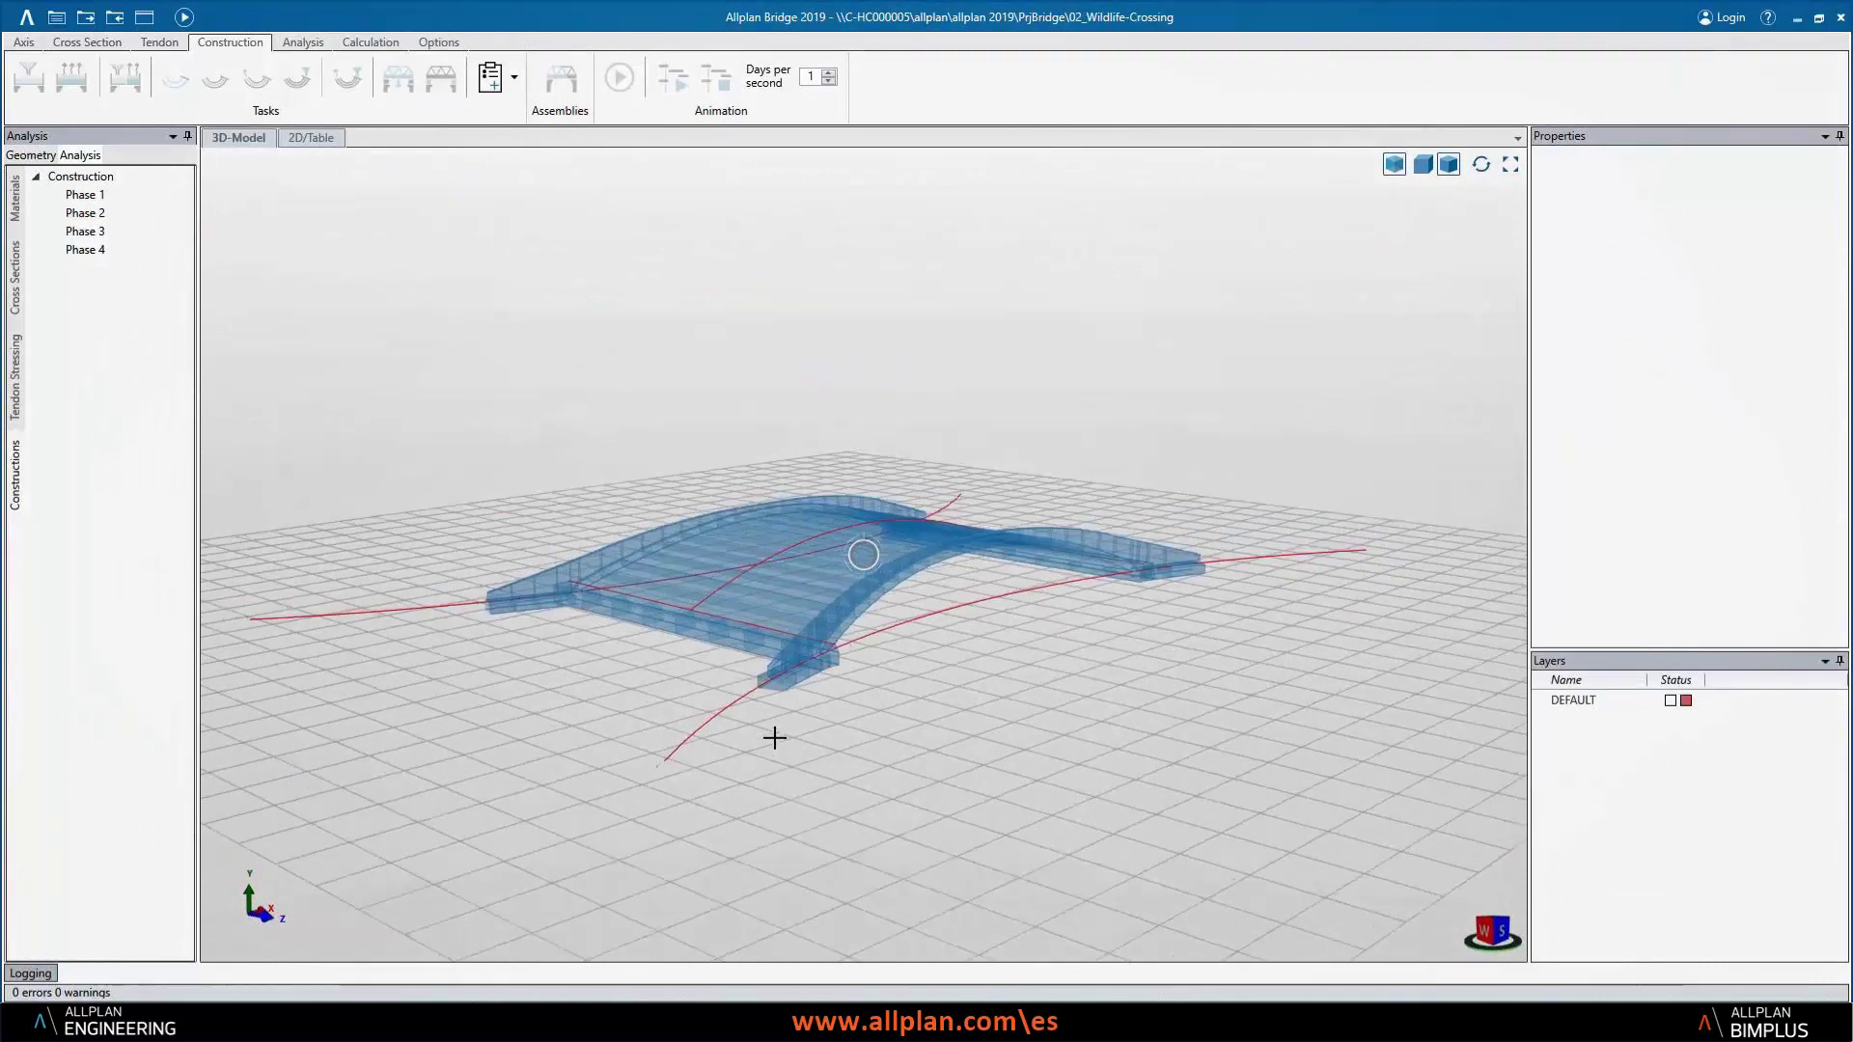
- Display the wildlife crossing's structure tree and examine its deck, wingwalls and axes in the 3D model
left_click(31, 157)
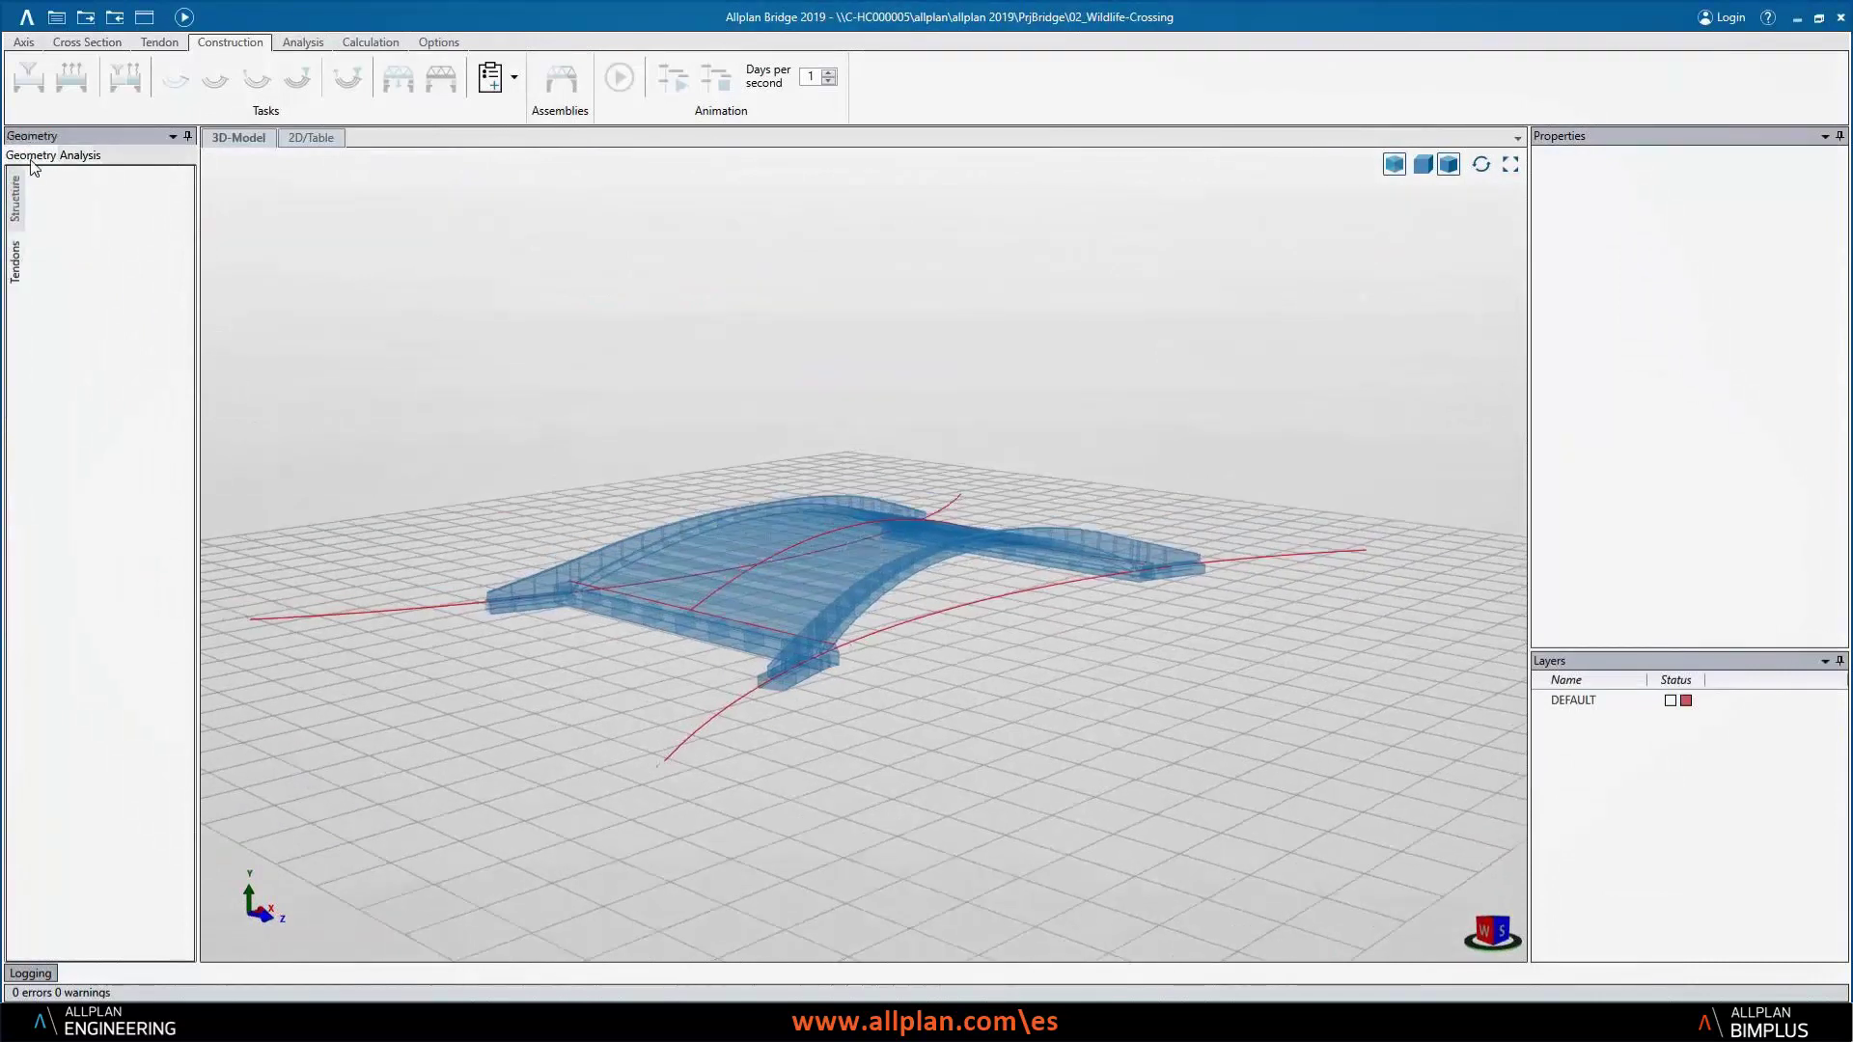
left_click(27, 213)
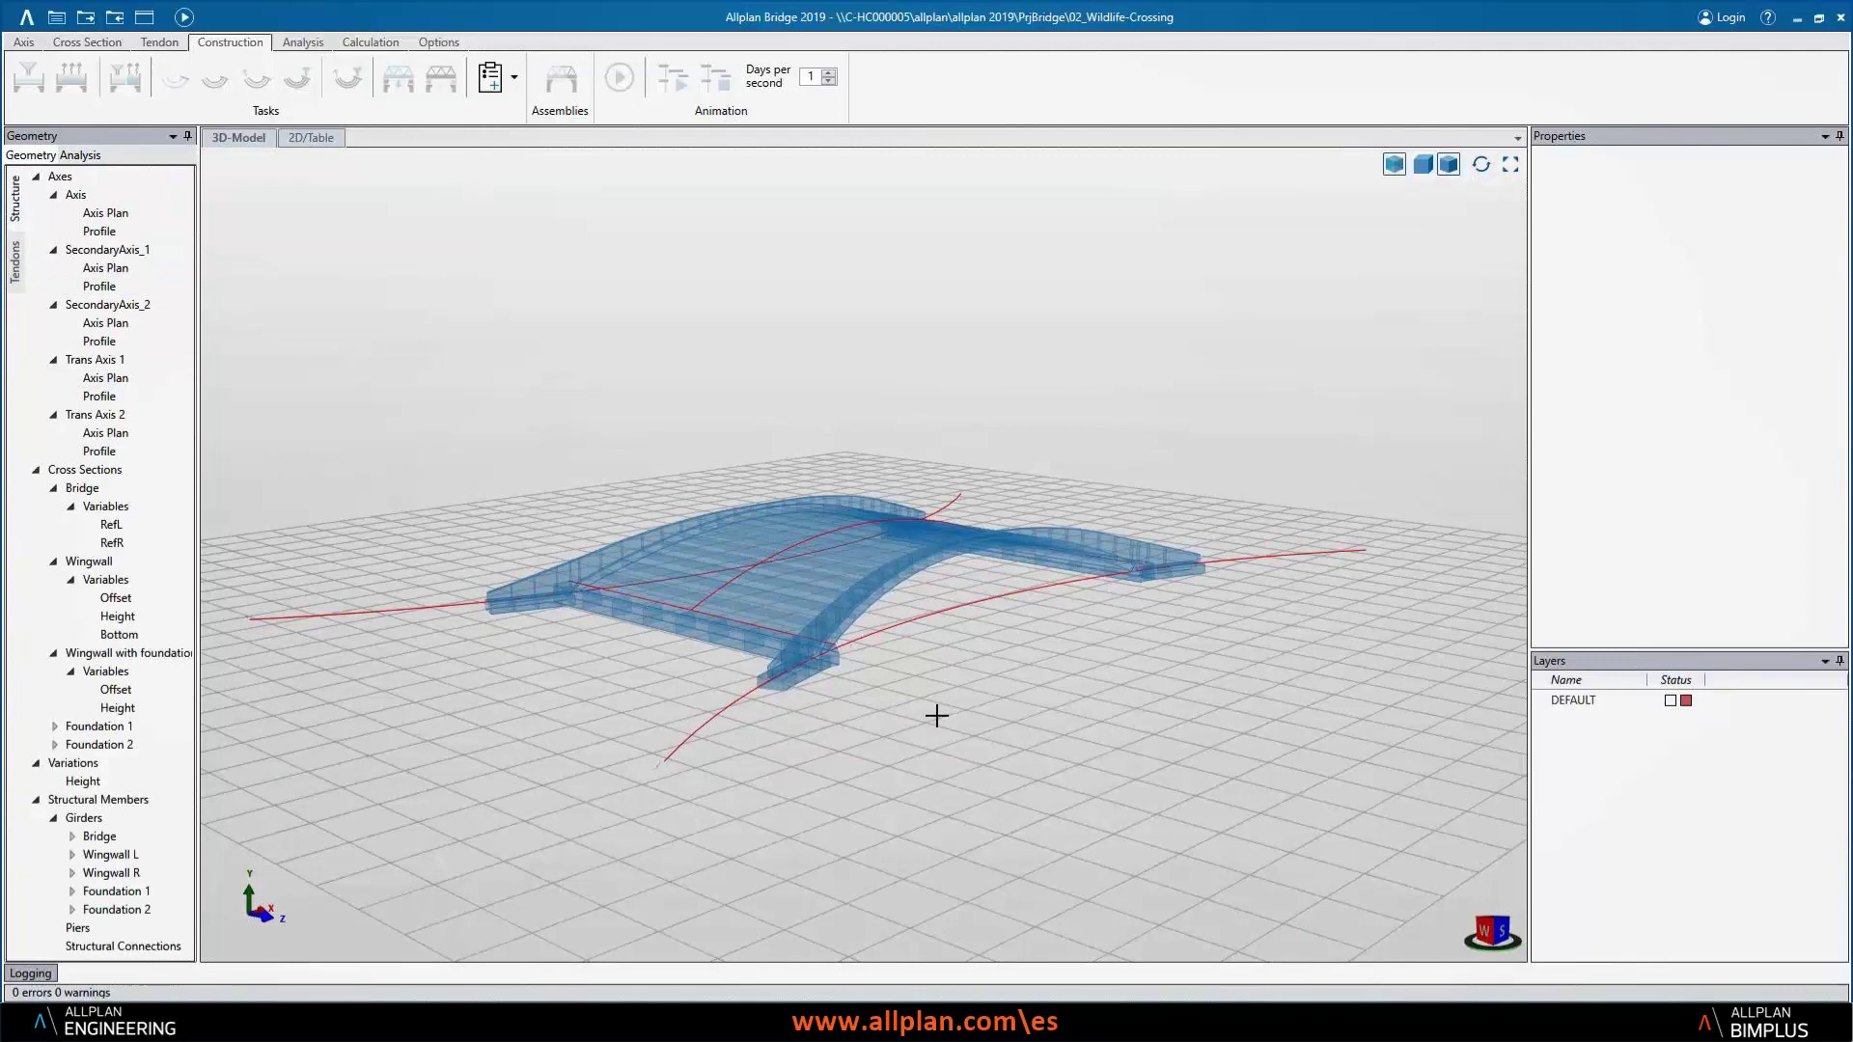
scroll(938, 709, "up", 3)
mouse_move(1174, 744)
middle_mouse_down()
mouse_move(1018, 674)
mouse_move(935, 727)
mouse_move(939, 774)
mouse_move(1000, 831)
mouse_move(1137, 790)
middle_mouse_up()
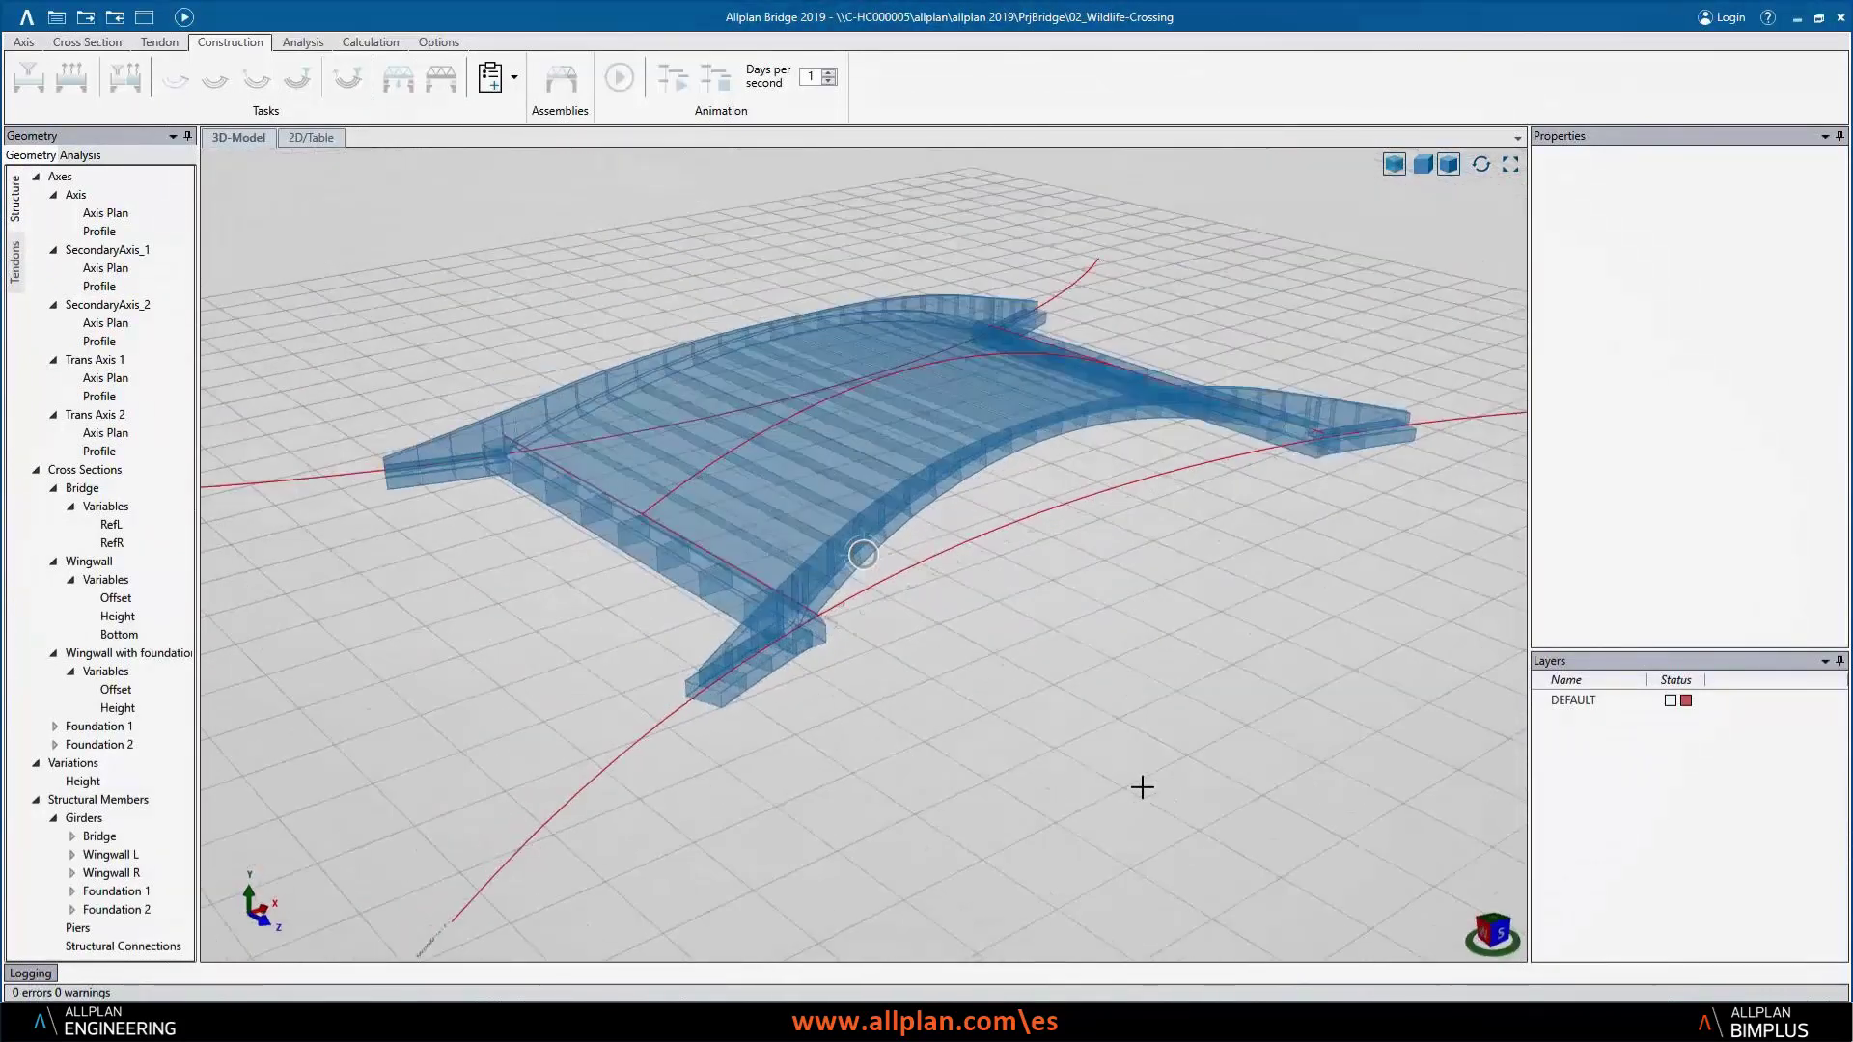
mouse_move(994, 550)
middle_mouse_down()
mouse_move(1029, 579)
mouse_move(878, 551)
mouse_move(1046, 613)
mouse_move(1014, 593)
middle_mouse_up()
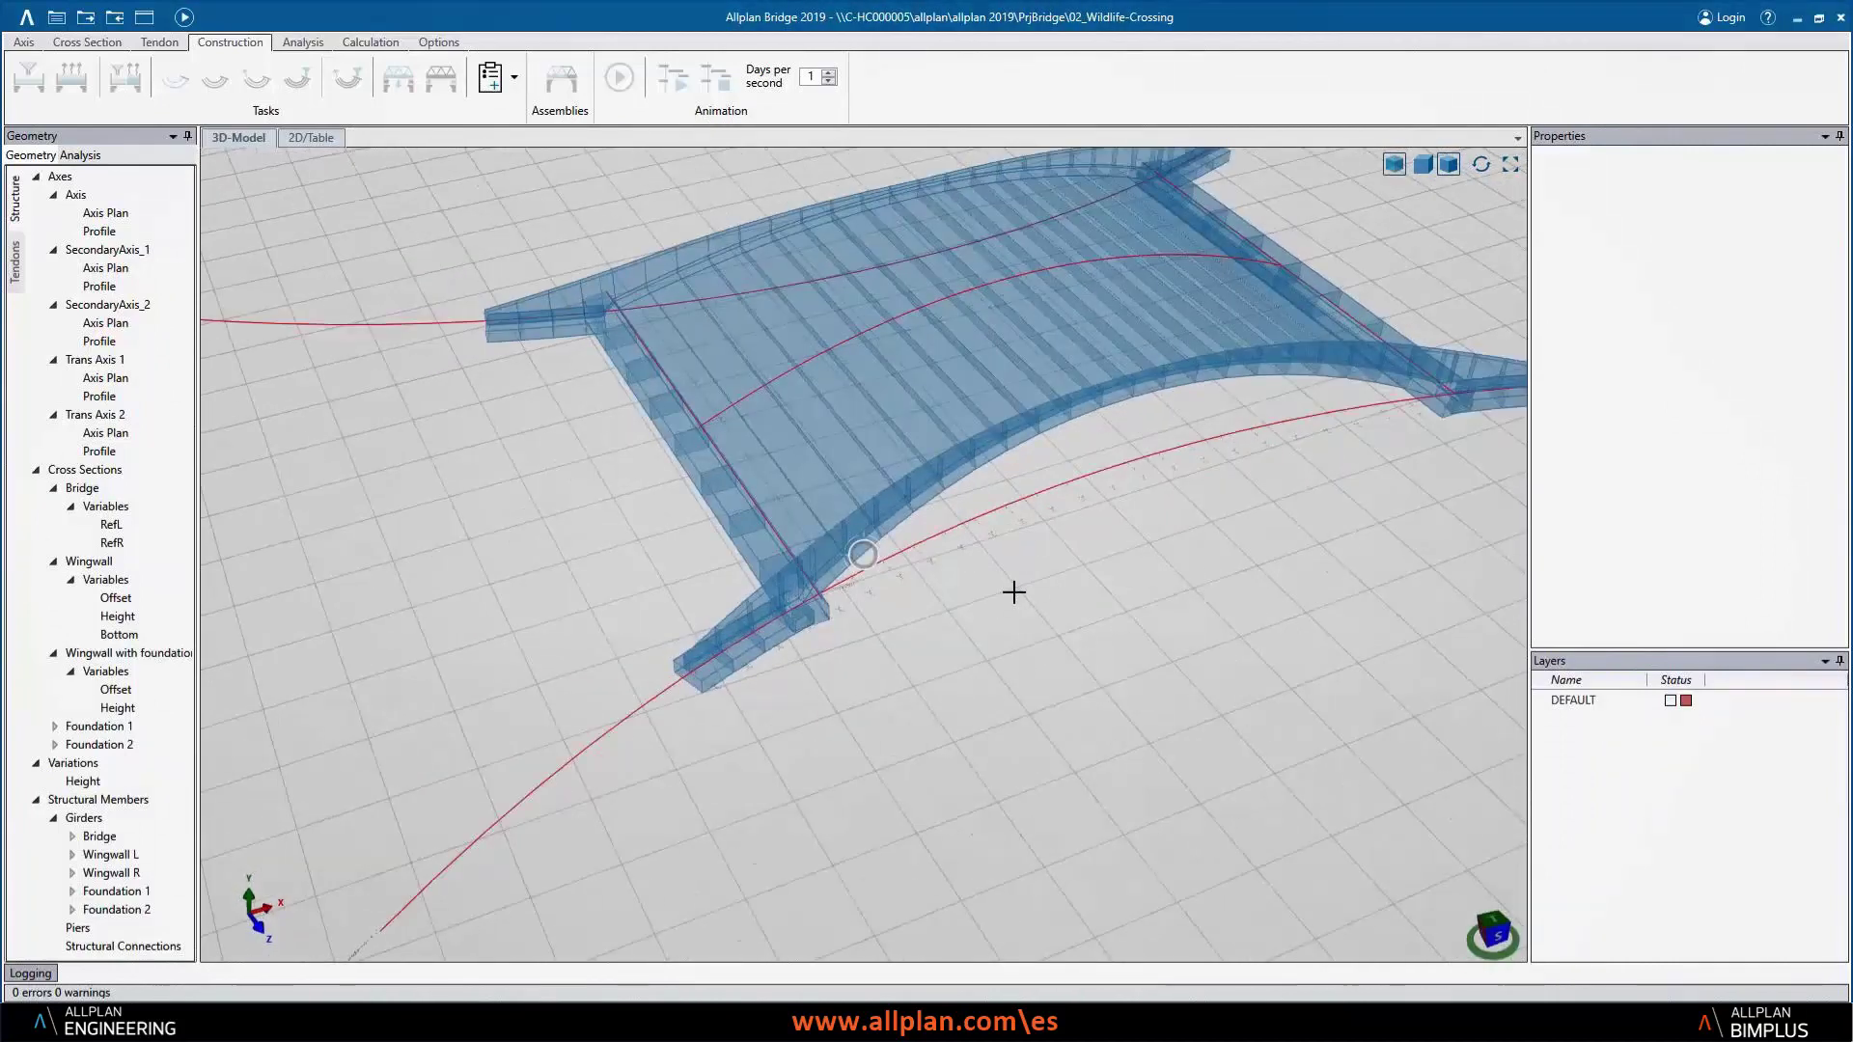
- Open the 03_Composite-stiffeners project and view the stiffened box girder from its open end
left_click(26, 19)
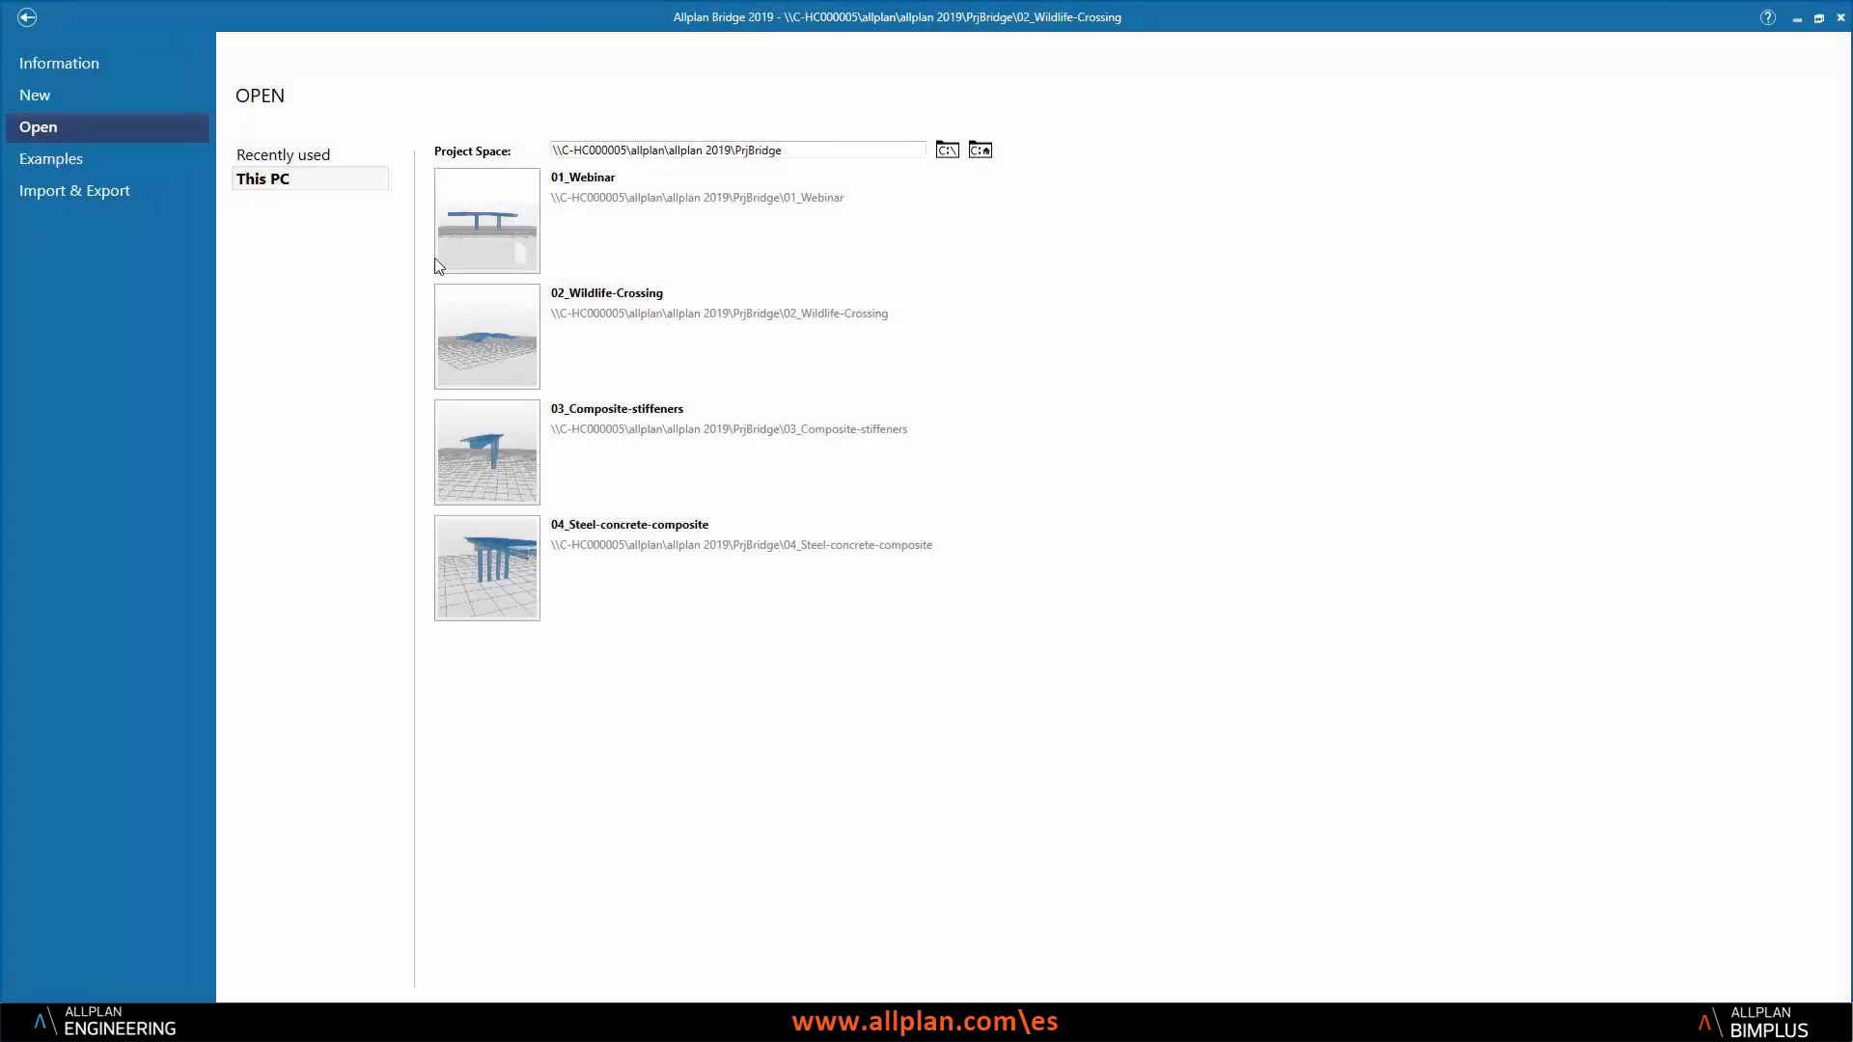
left_click(496, 448)
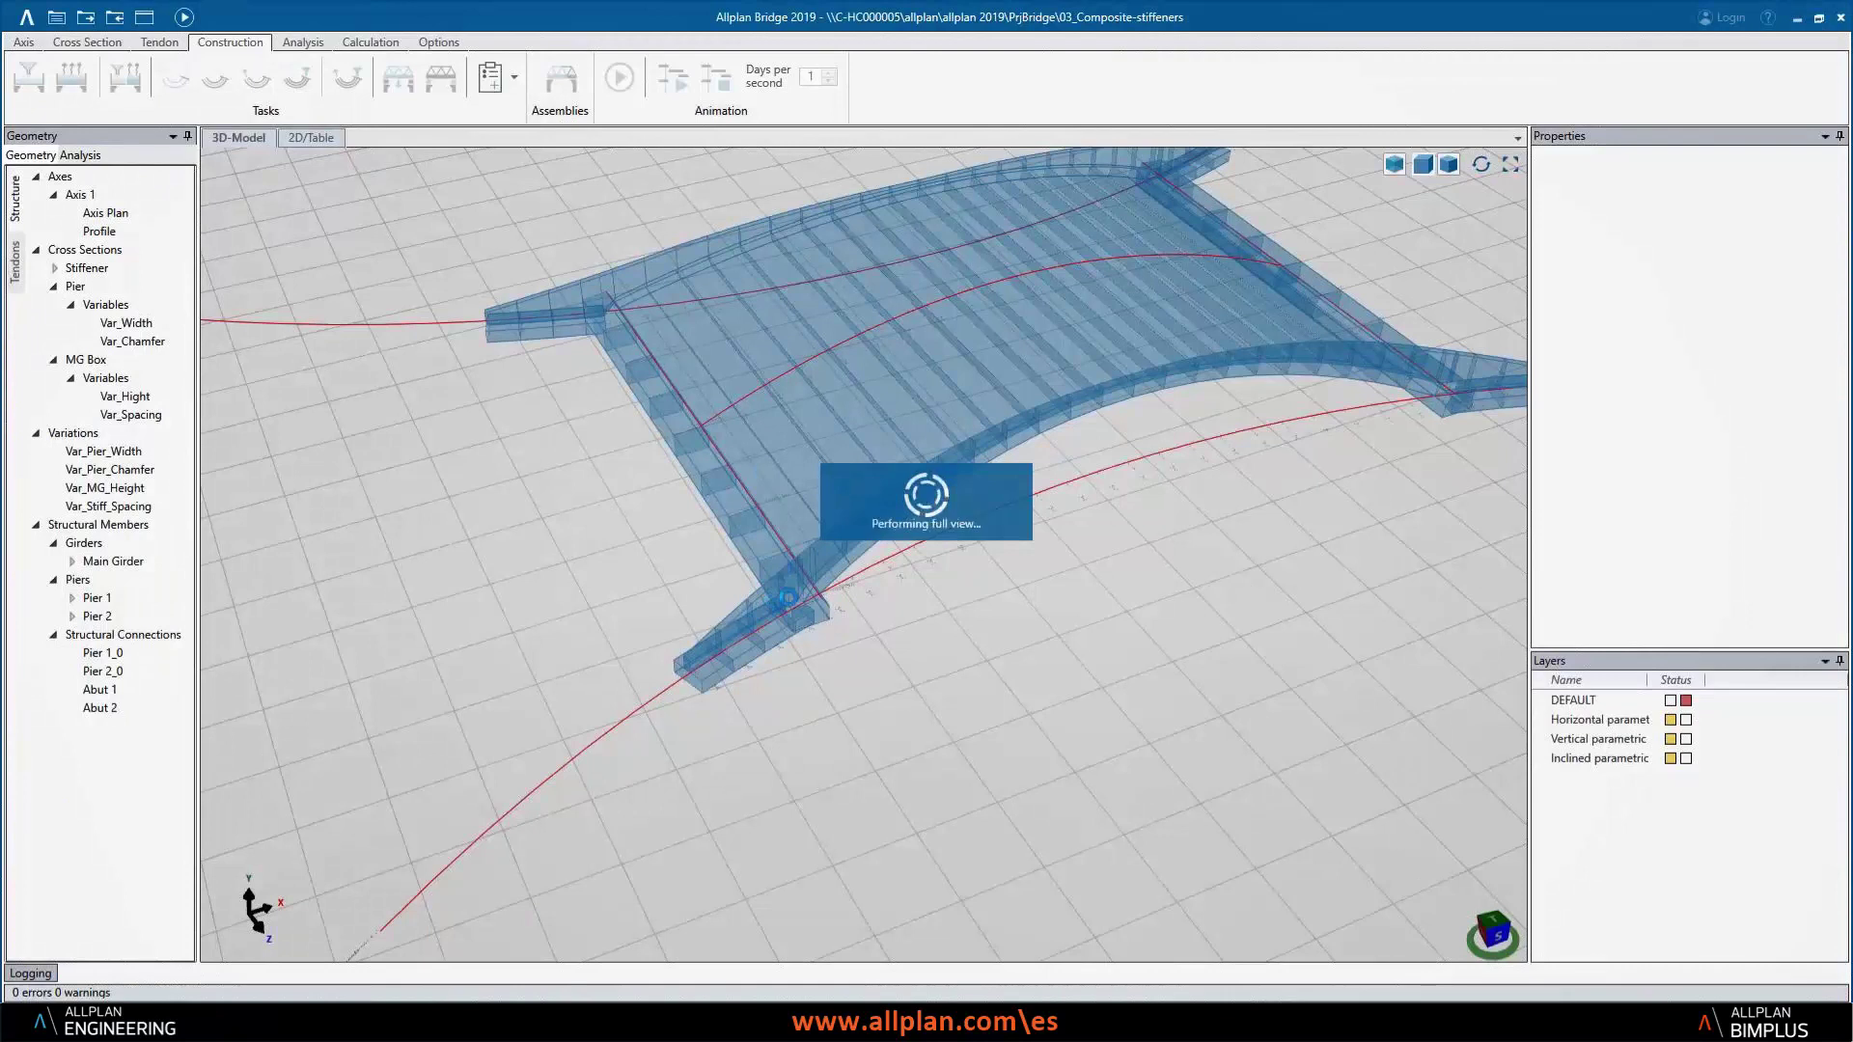
mouse_move(424, 766)
middle_mouse_down()
mouse_move(691, 736)
mouse_move(724, 691)
mouse_move(778, 683)
middle_mouse_up()
scroll(731, 709, "up", 5)
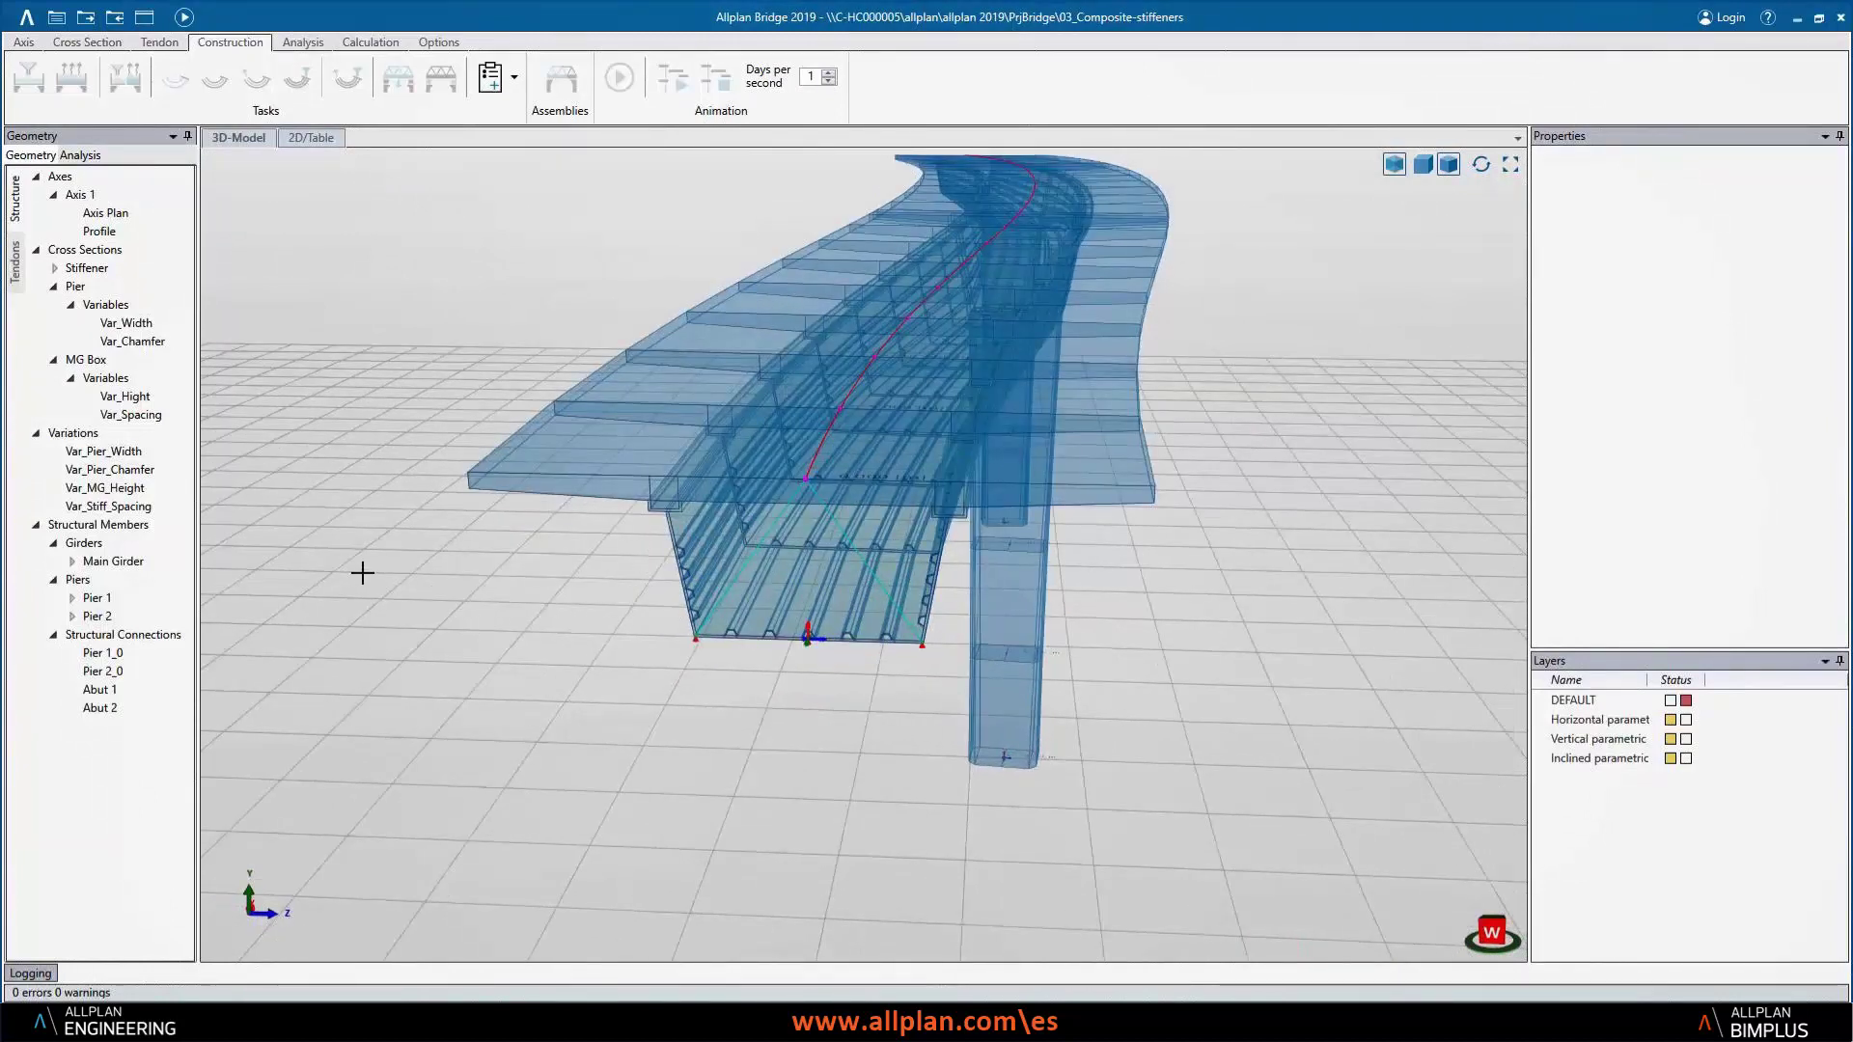
- Expand the Stiffener cross section in the structure and display its template in the 2D view
left_click(59, 270)
left_click(55, 268)
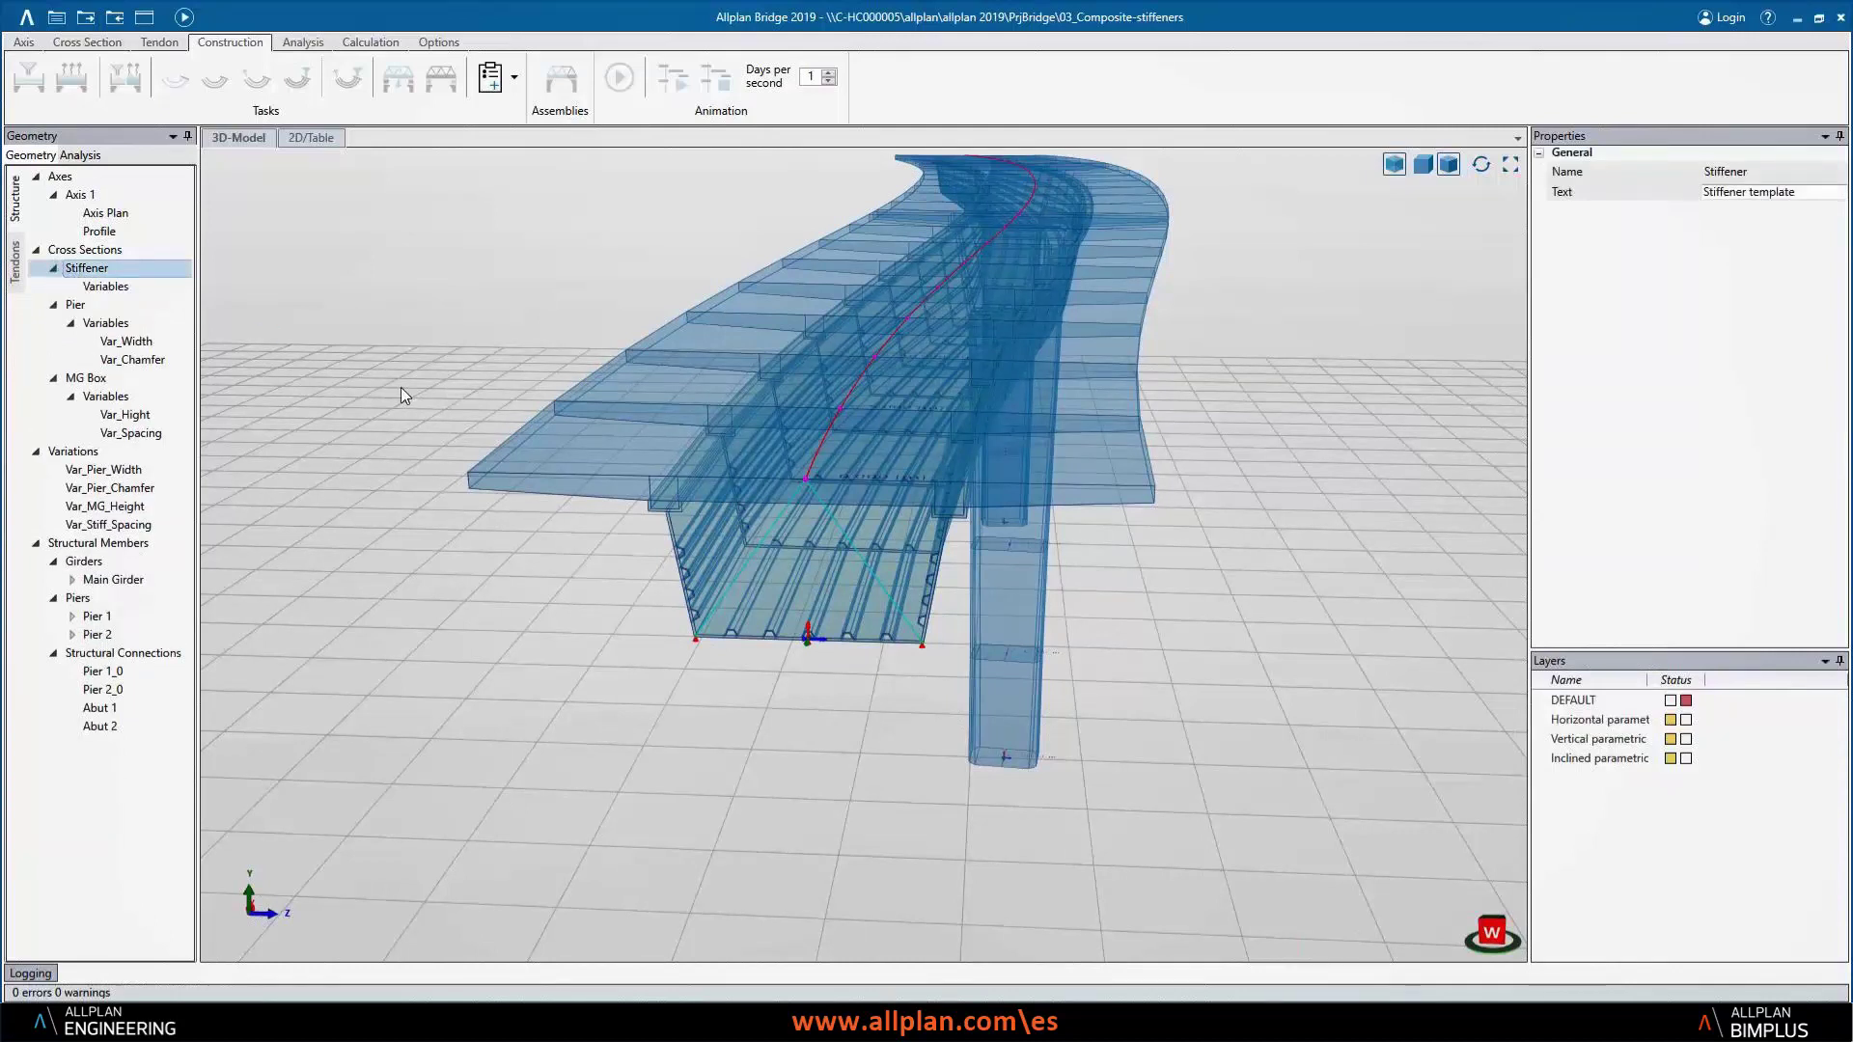
left_click(311, 138)
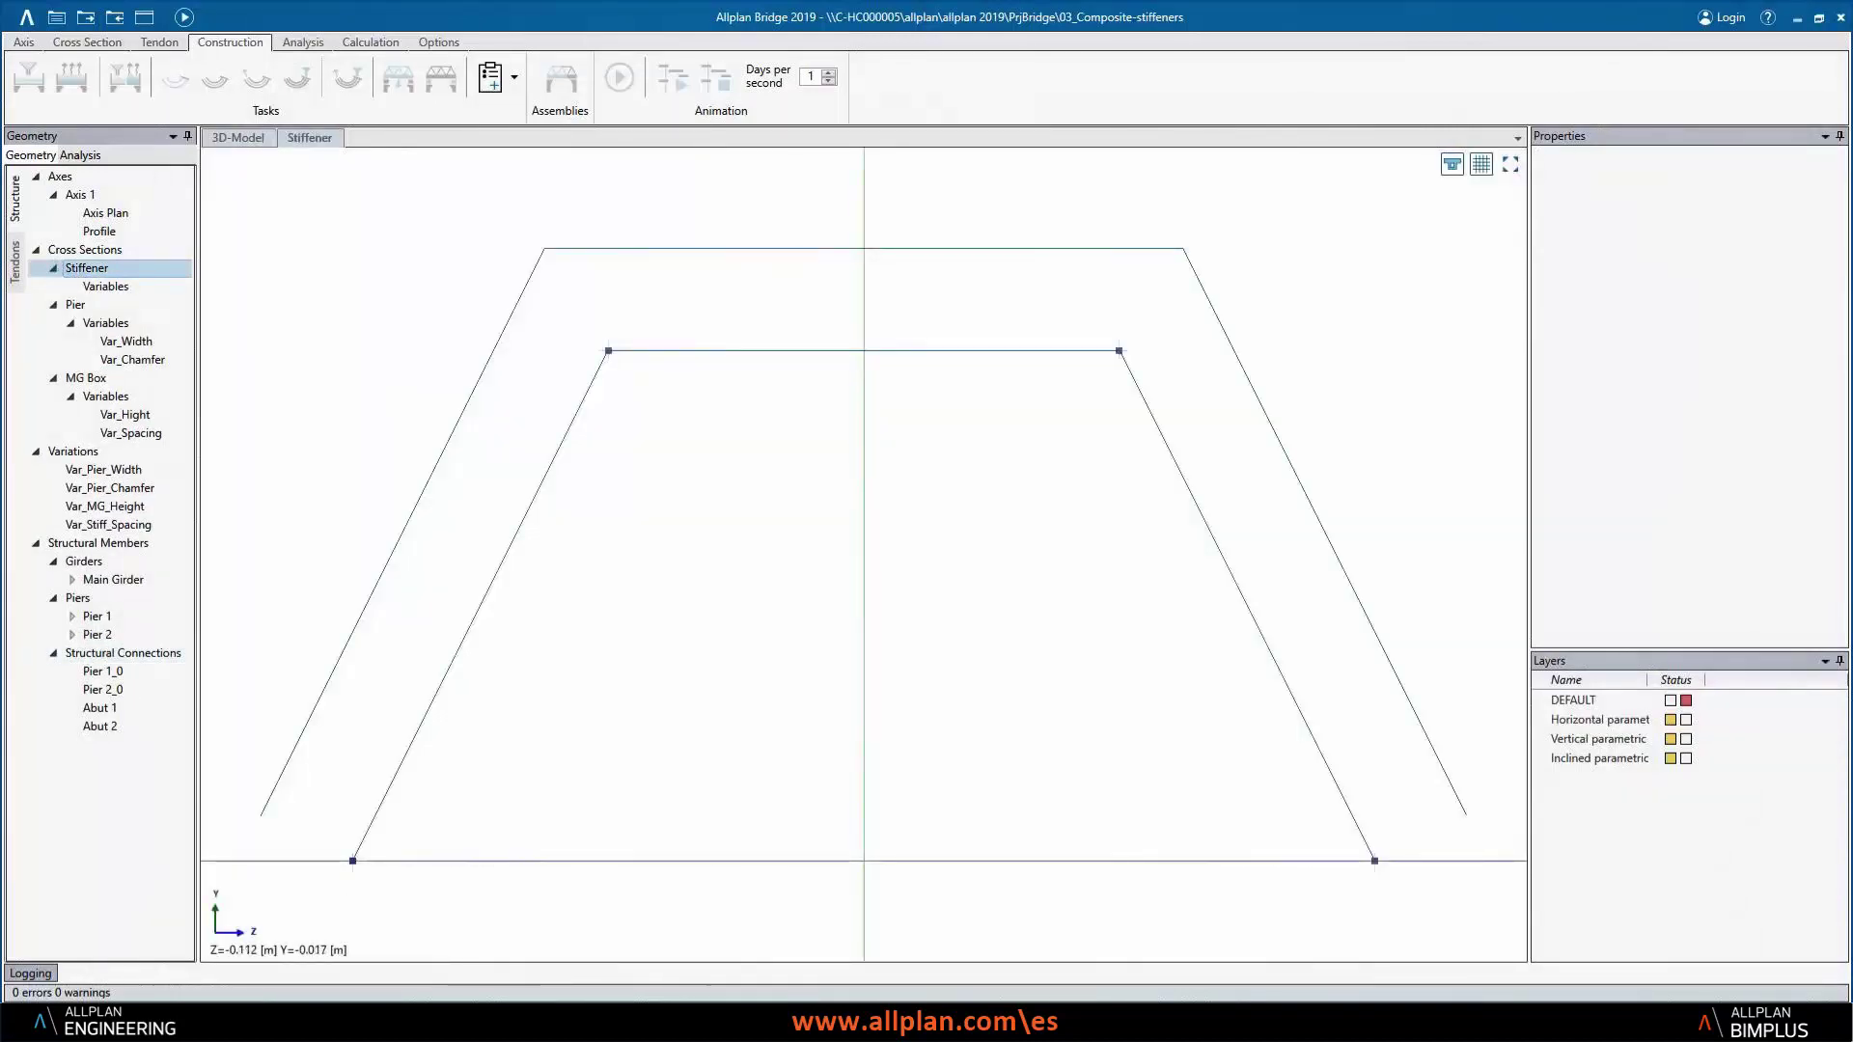
- Open the 04_Steel-concrete-composite project and examine its steel girders, concrete slab, pier cap and four piers in 3D
left_click(29, 21)
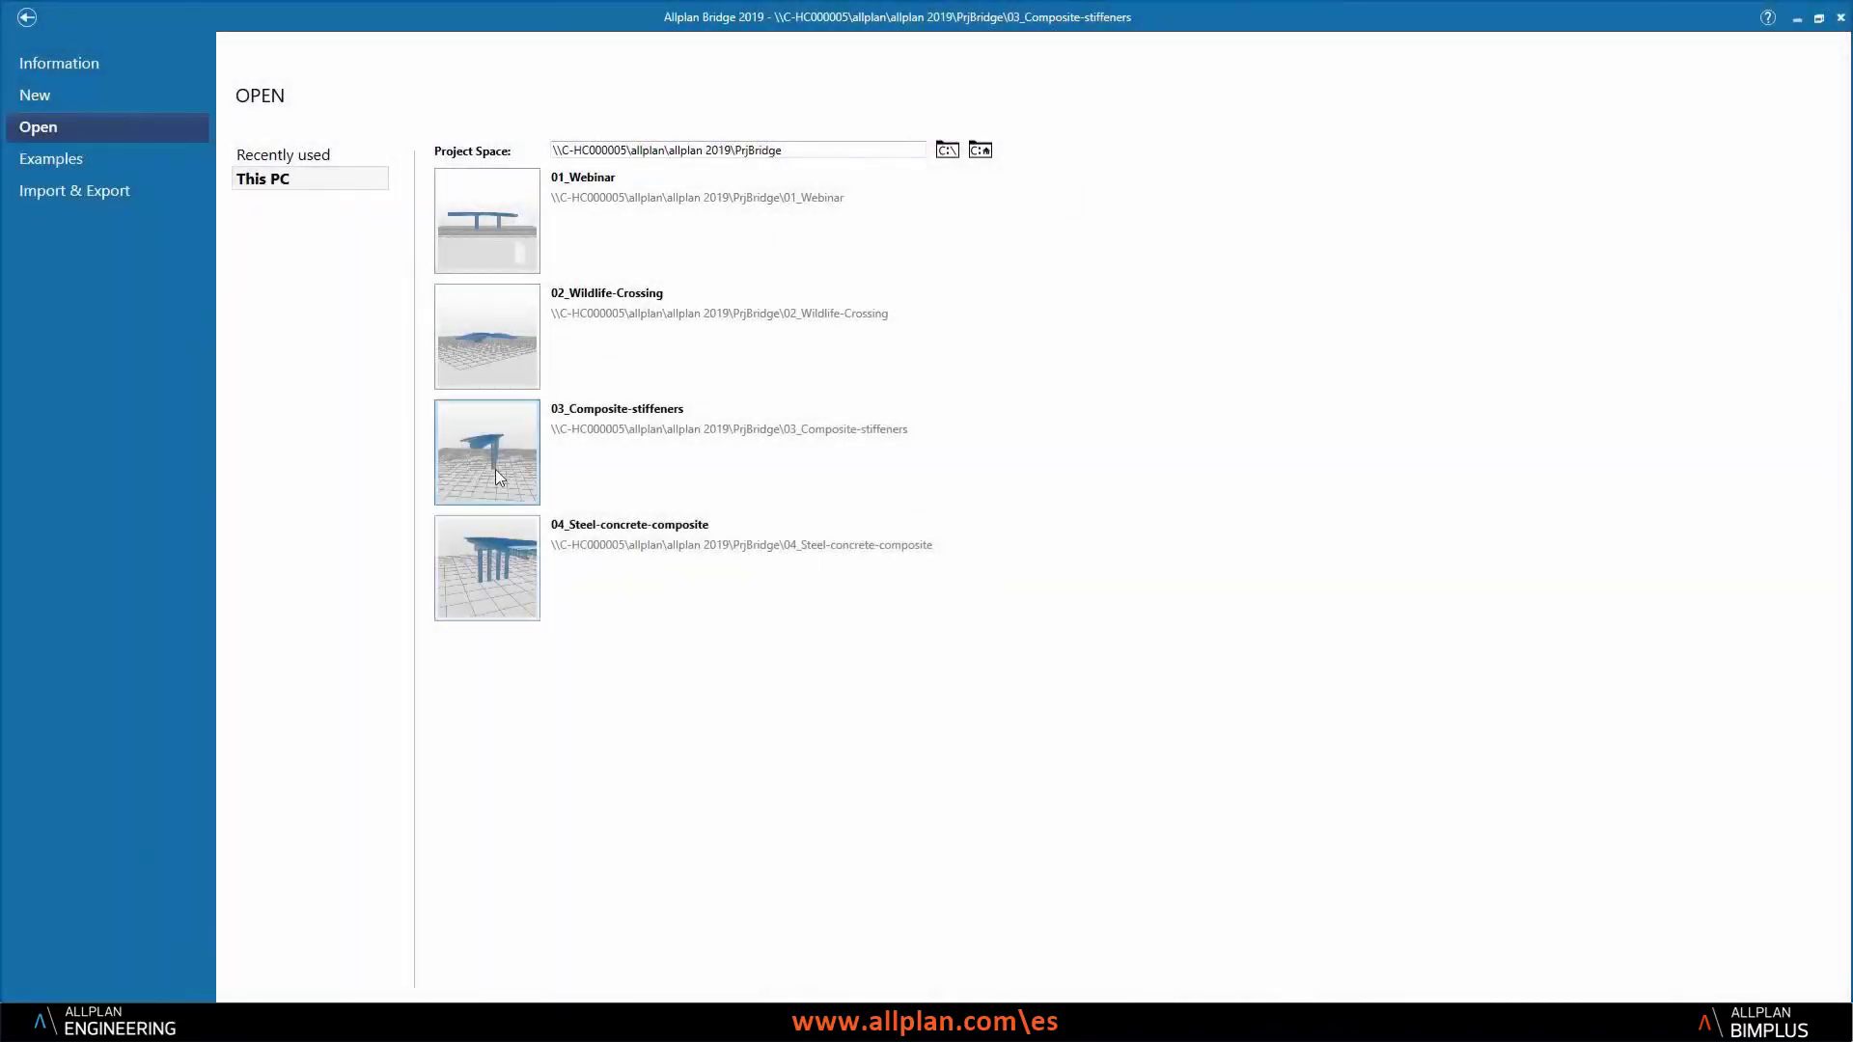
left_click(501, 559)
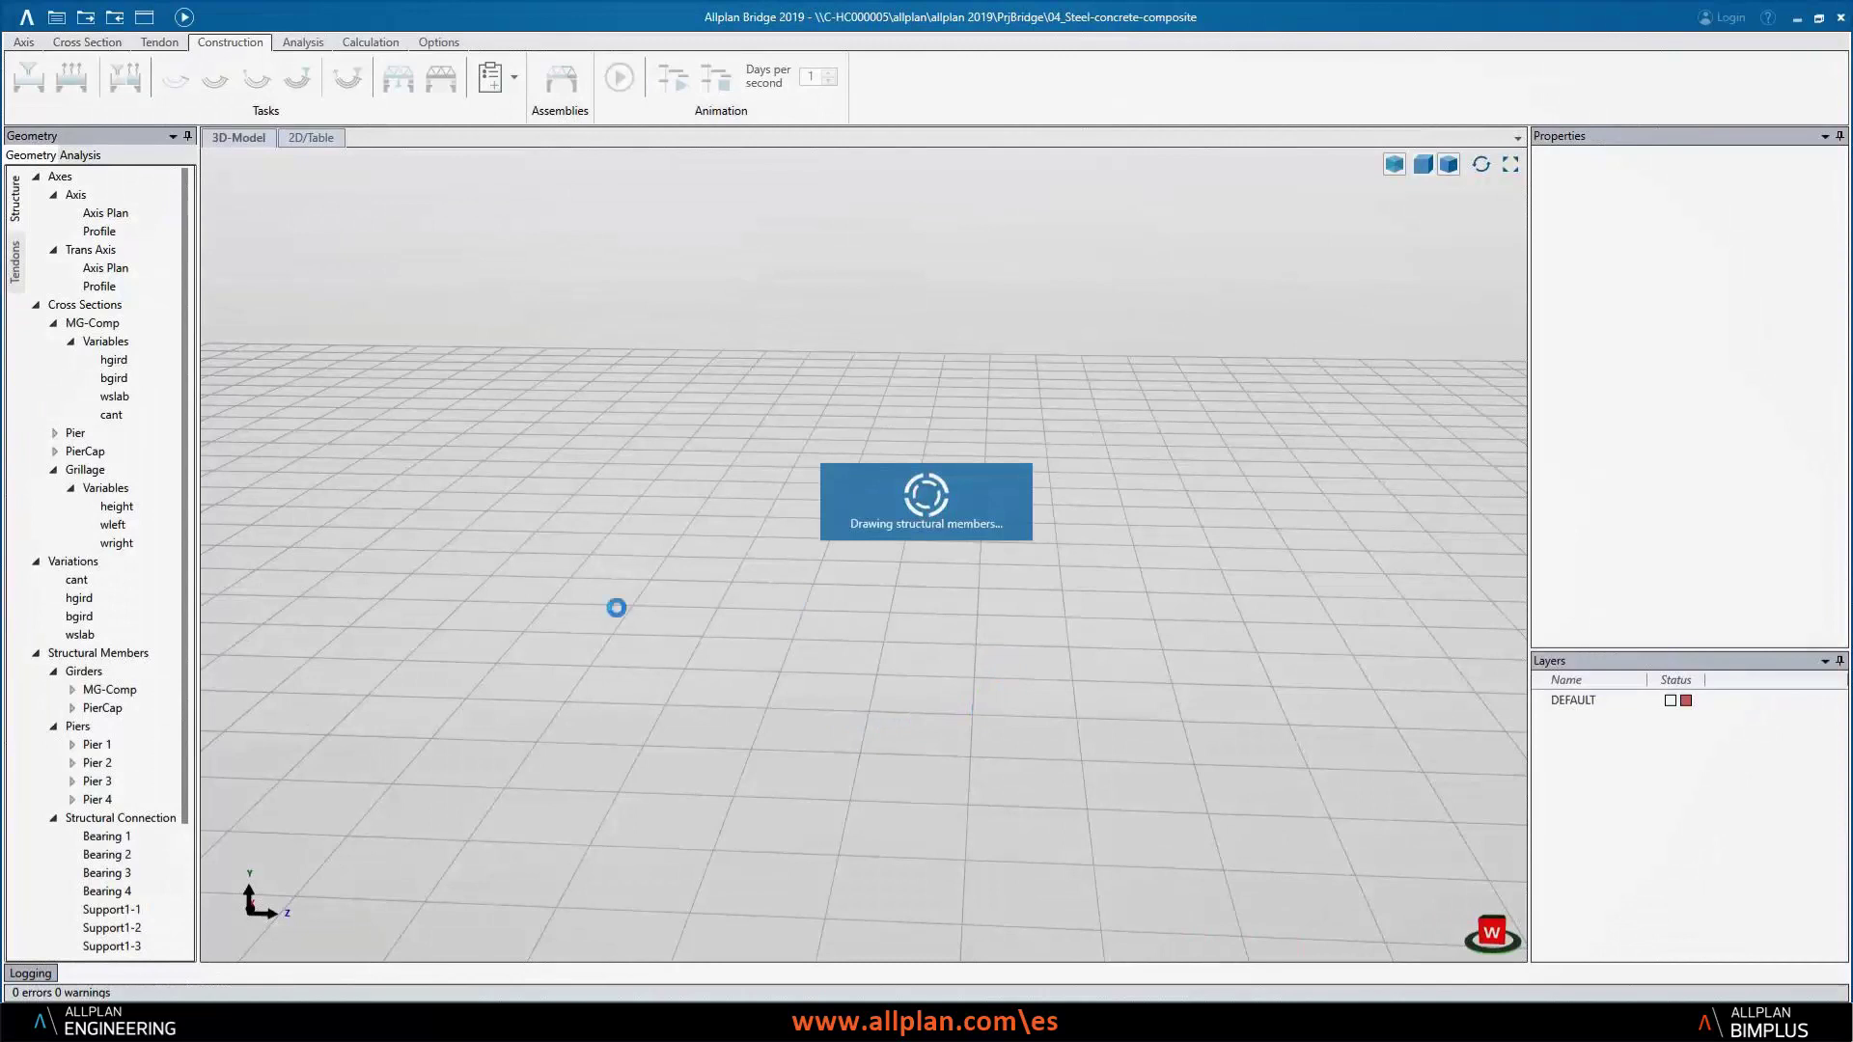
middle_click_drag(950, 580, 915, 524)
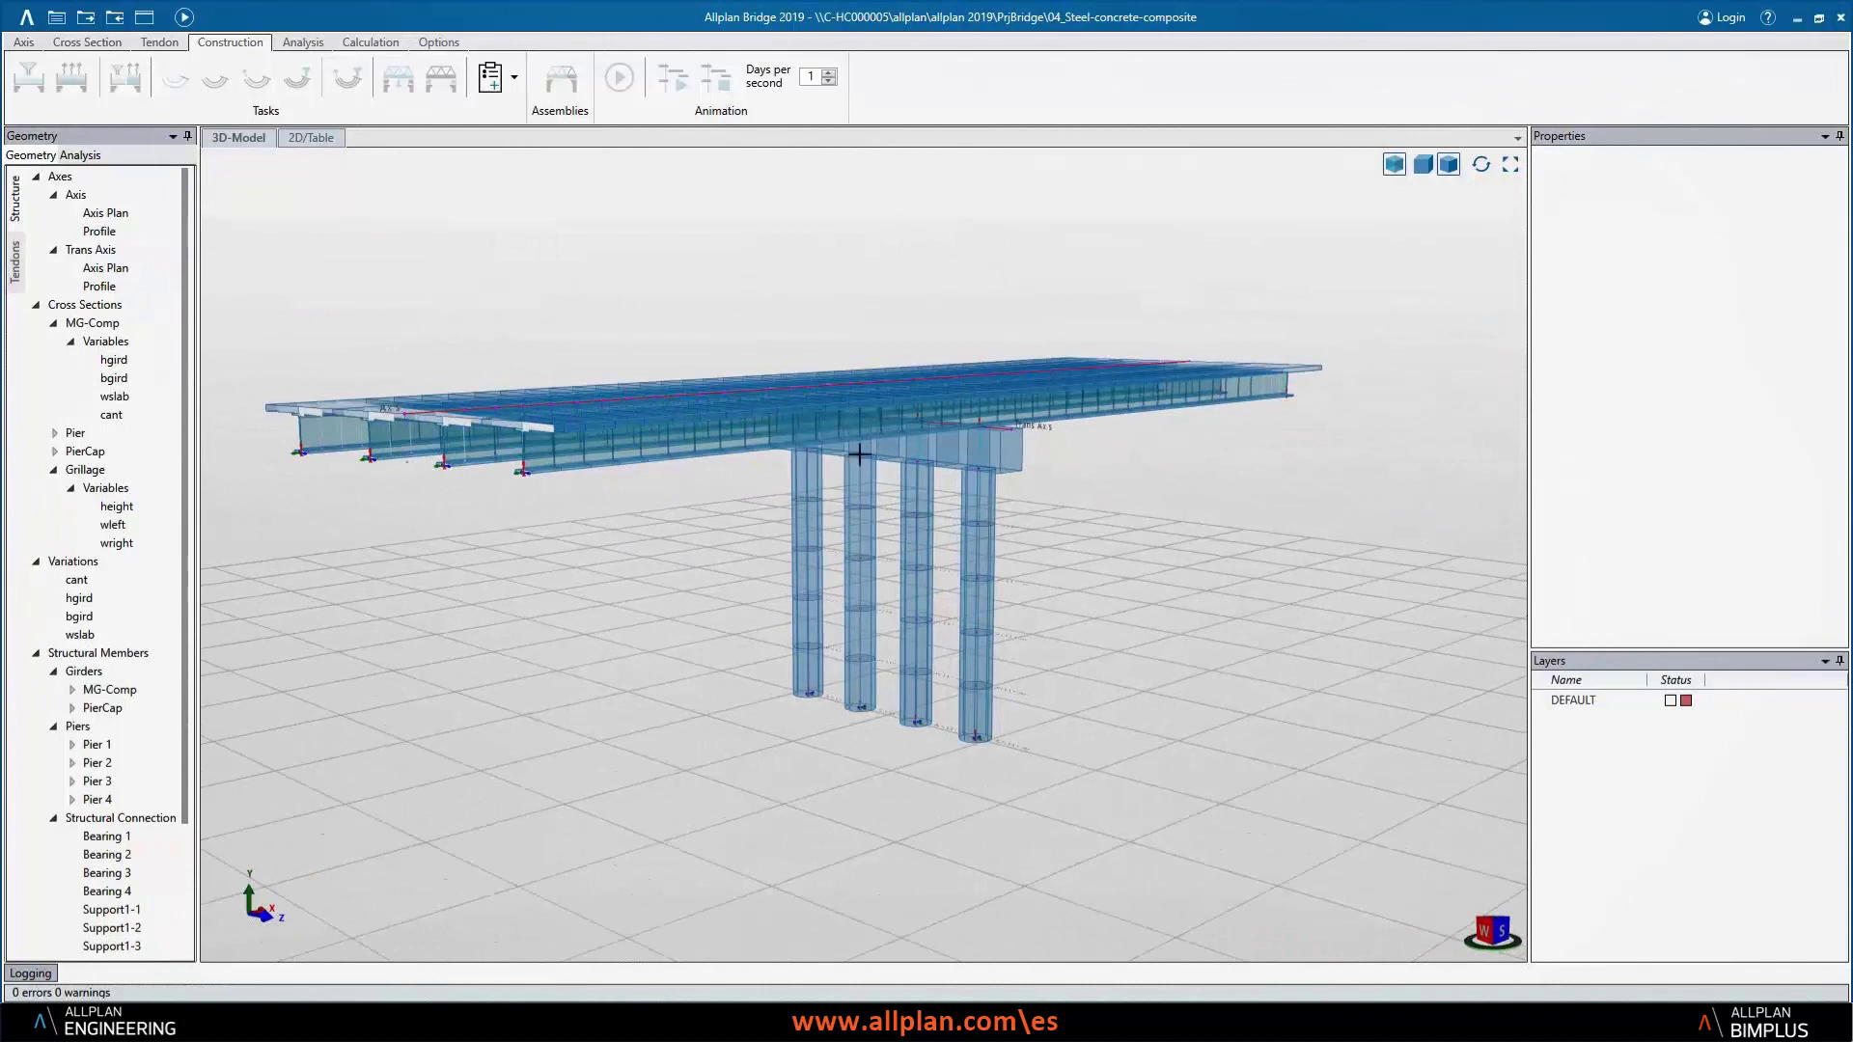
middle_click_drag(492, 513, 577, 544)
scroll(714, 531, "up", 5)
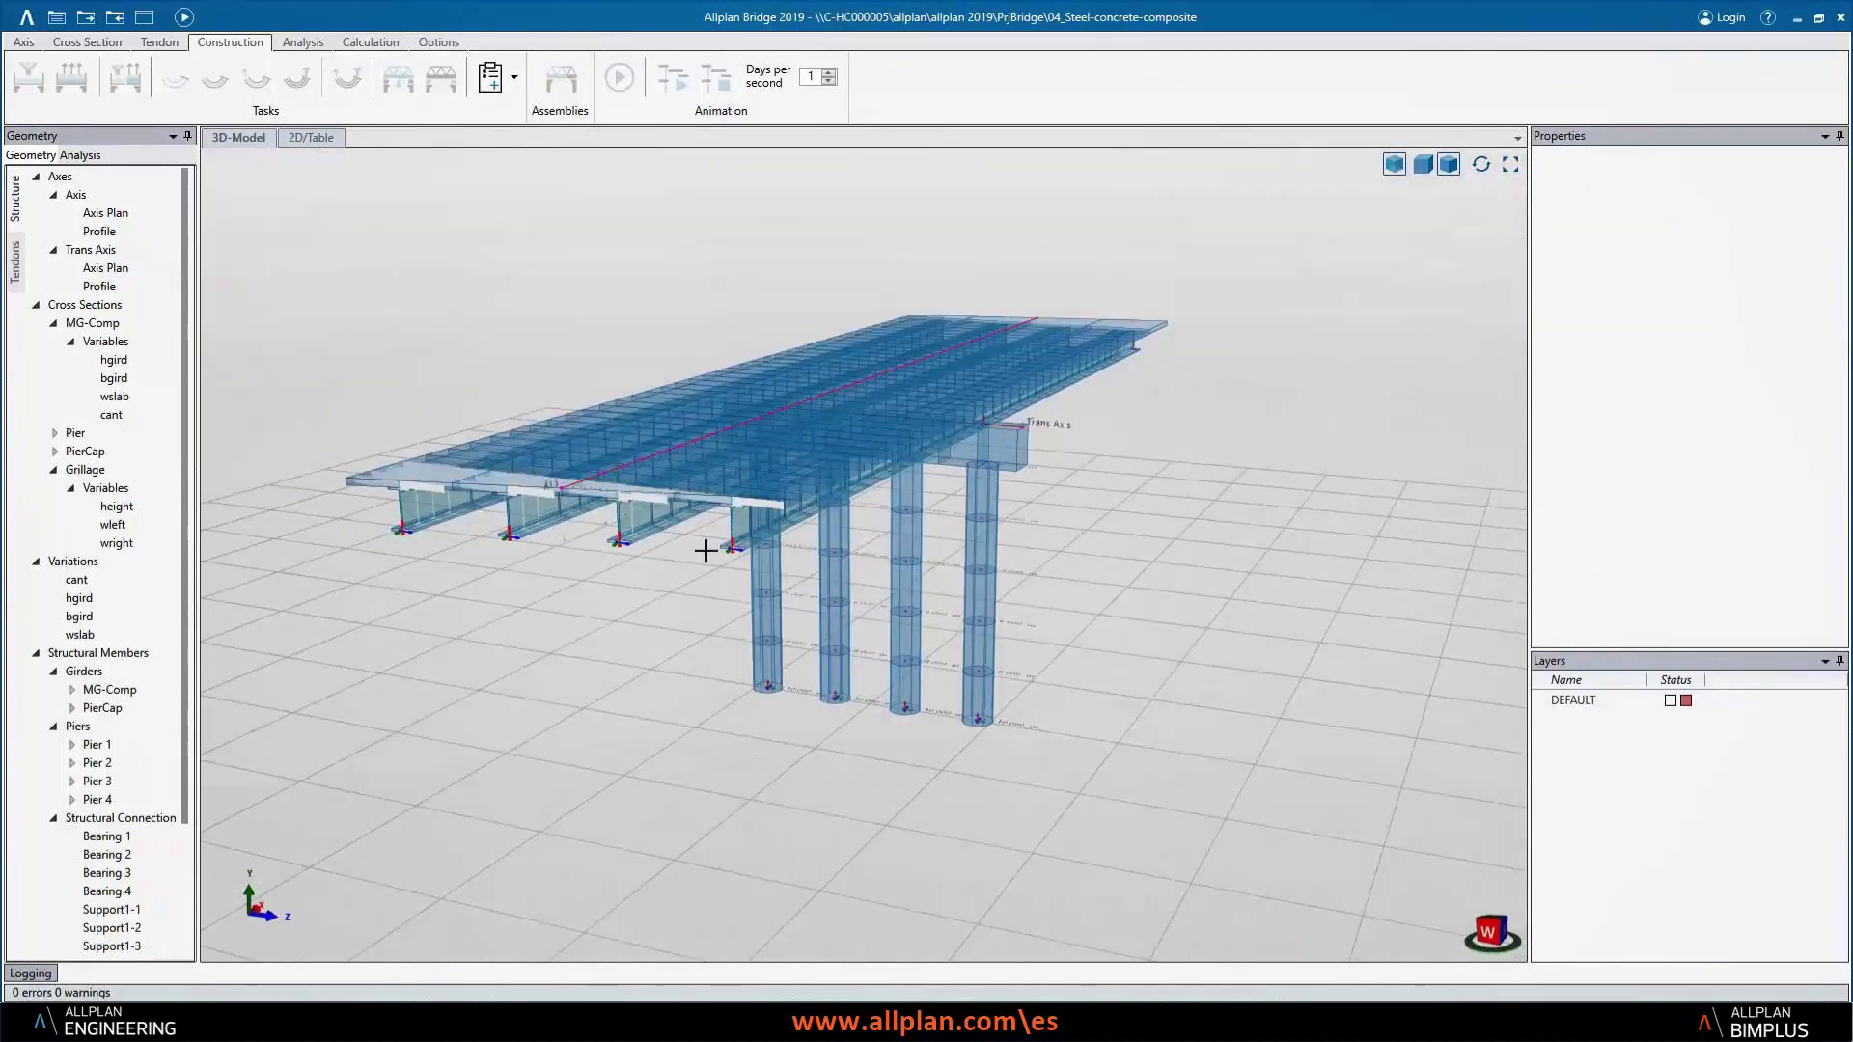
middle_click_drag(1052, 477, 1109, 467)
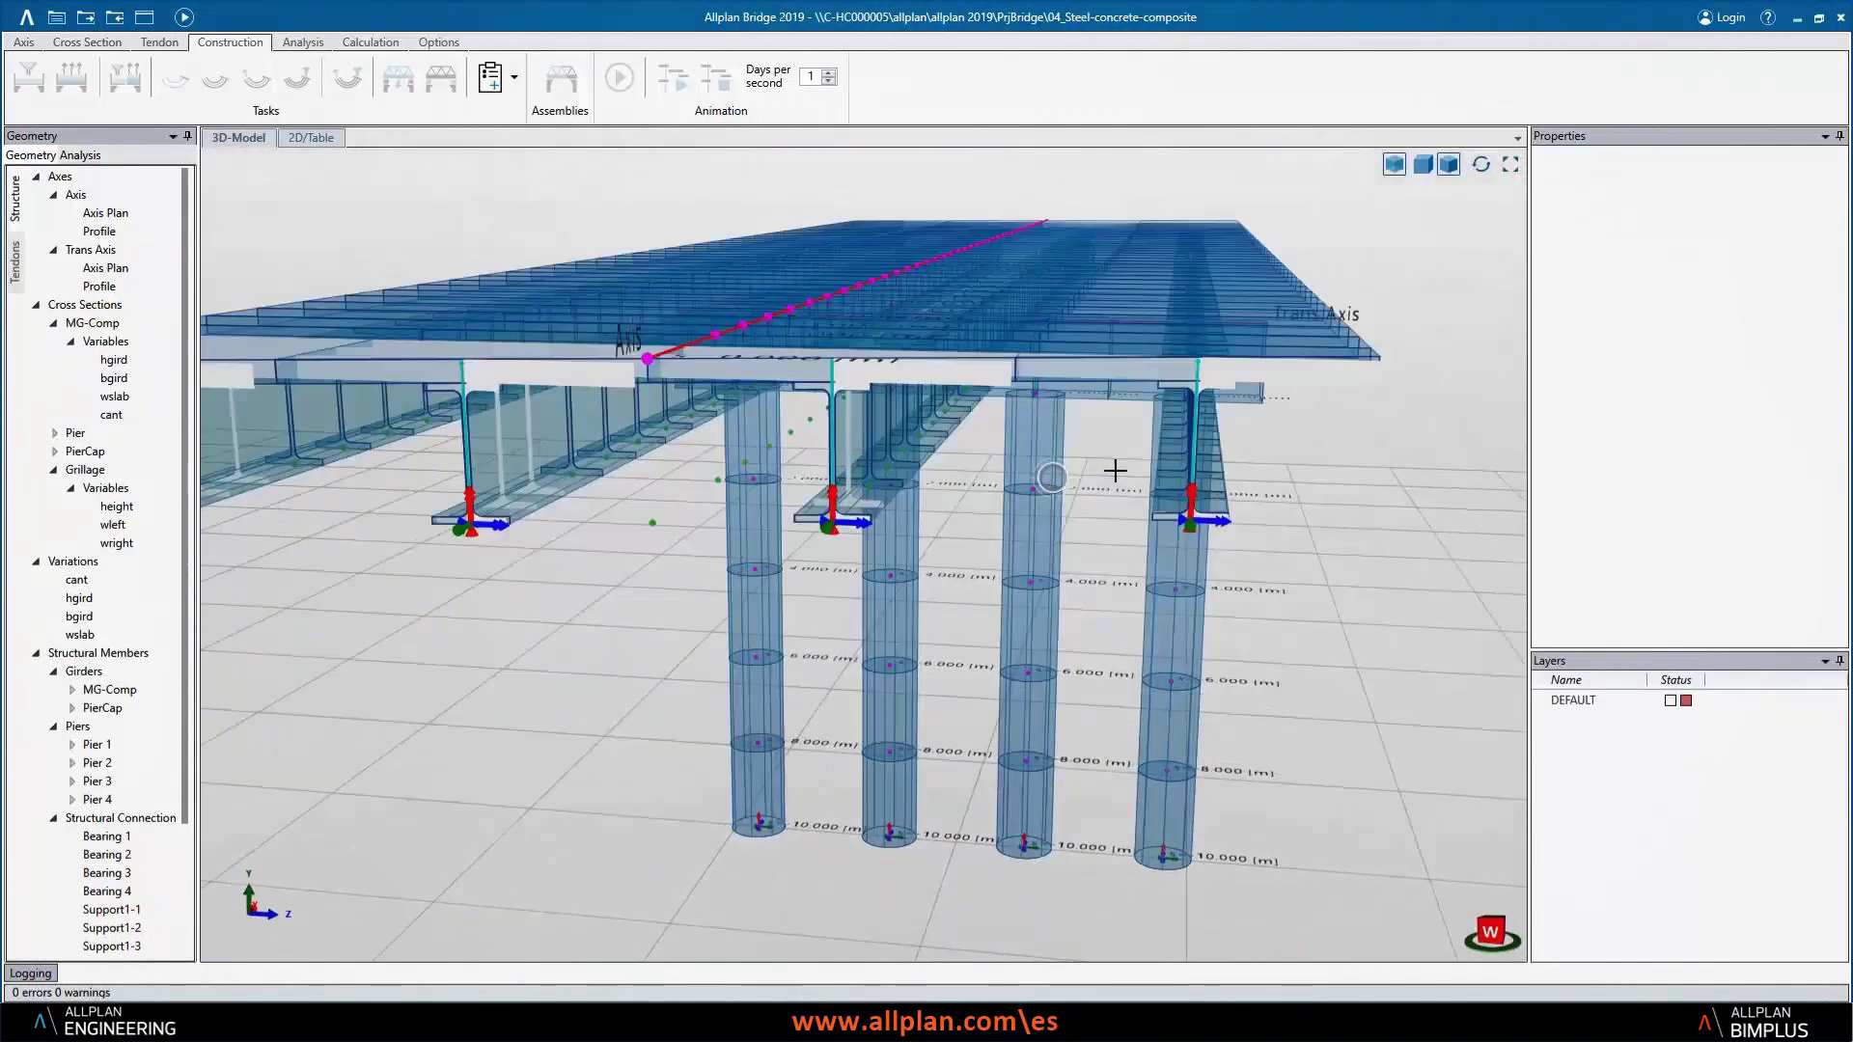